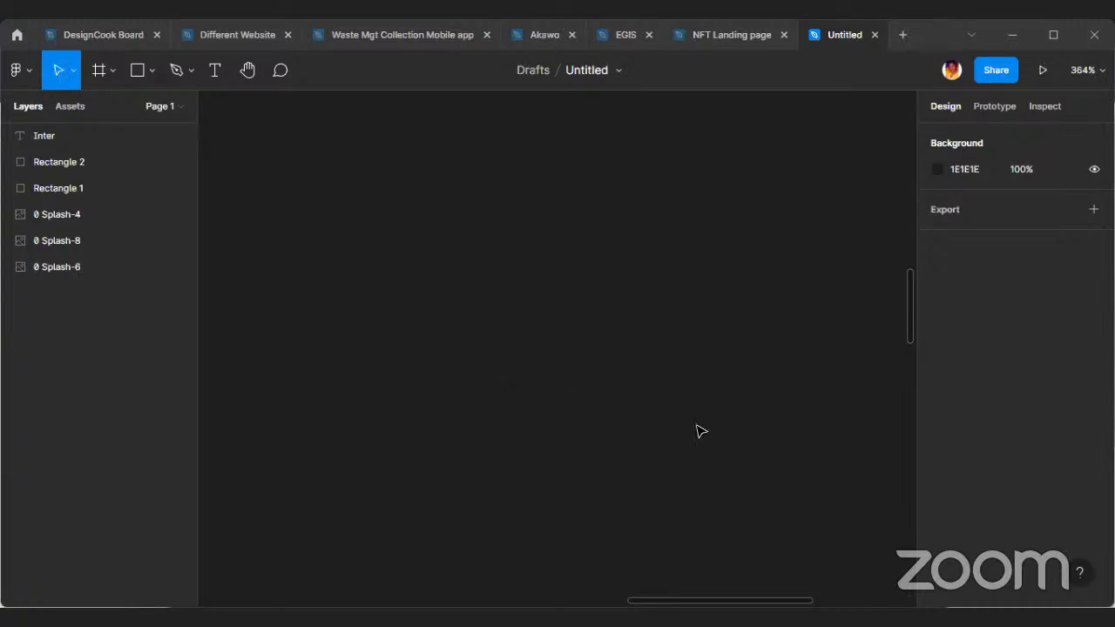
Rename the file as "E-money Application".
double_click(603, 73)
text(E)
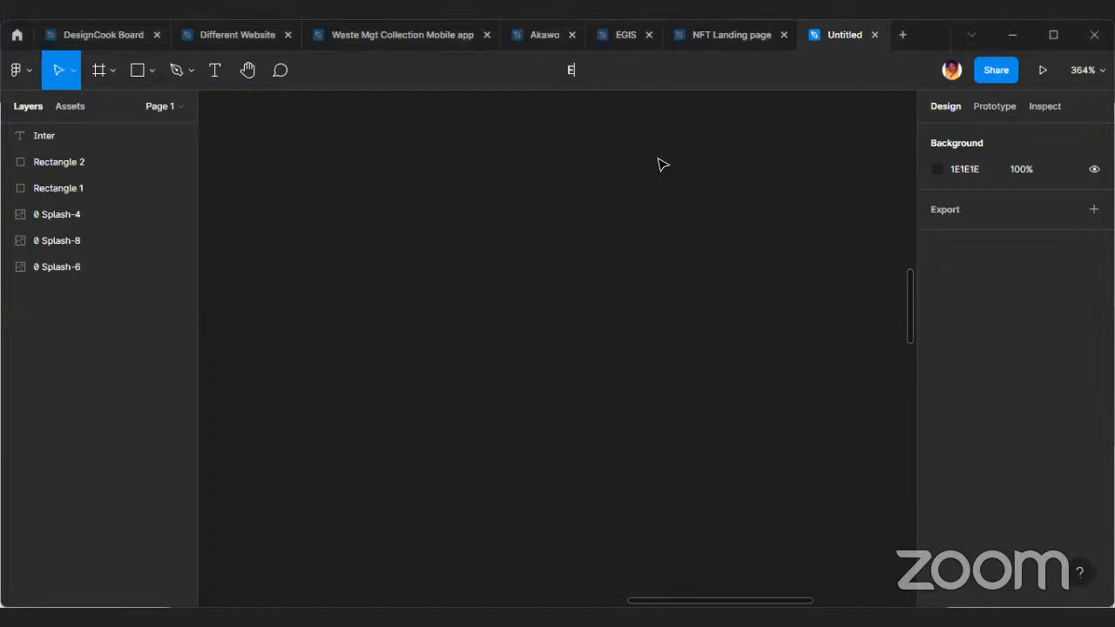
text(-money Application)
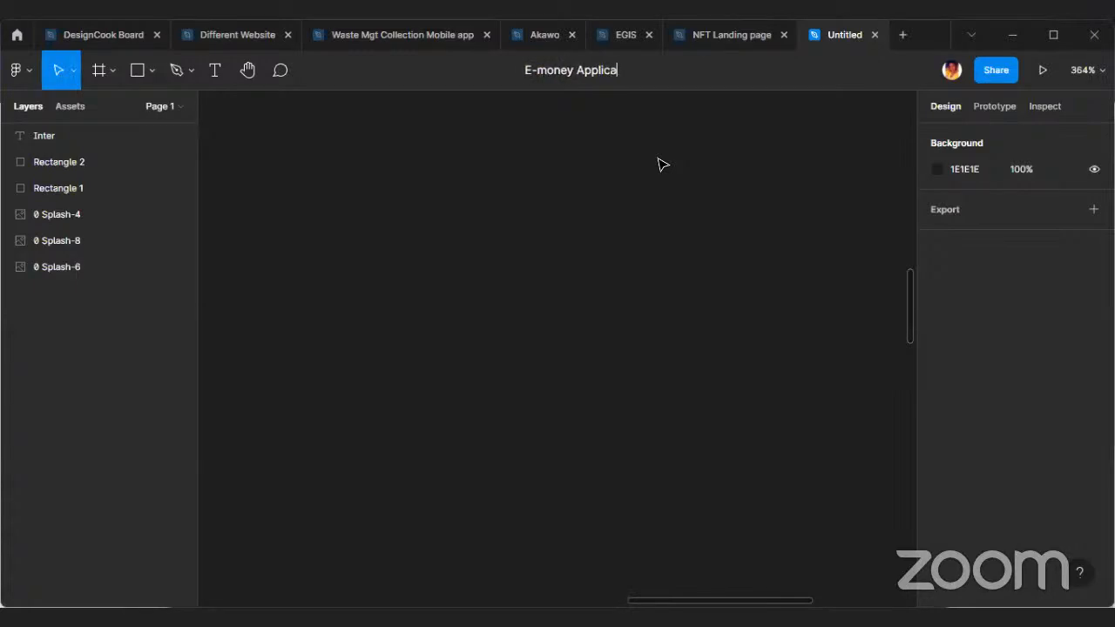
key(Return)
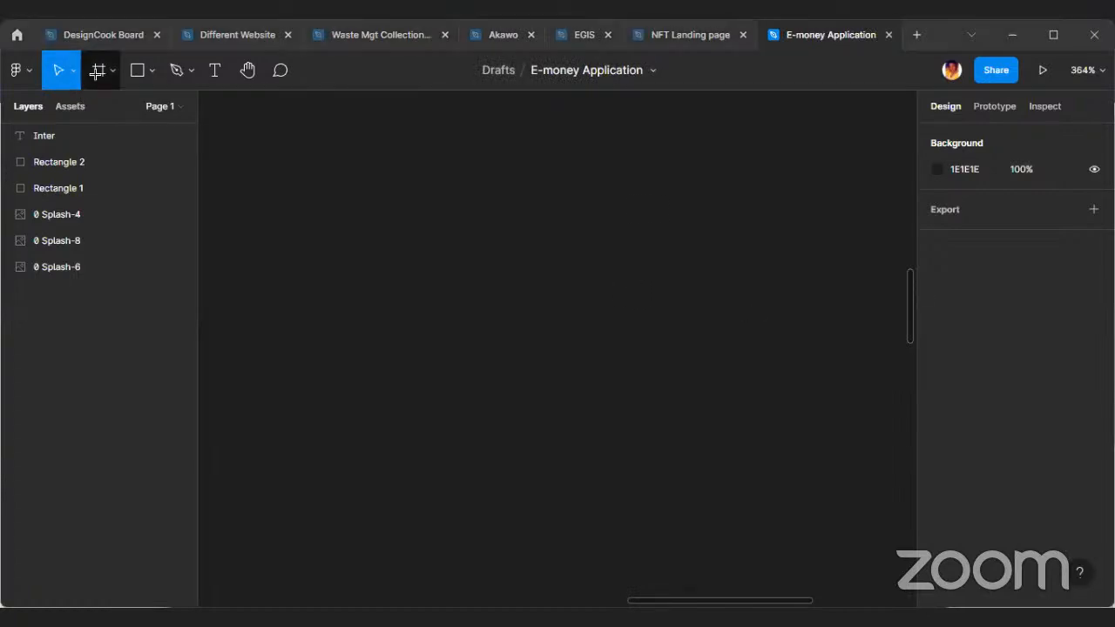
Add an iPhone 13 / 13 Pro frame and move it farther from the green colour swatch.
click(99, 72)
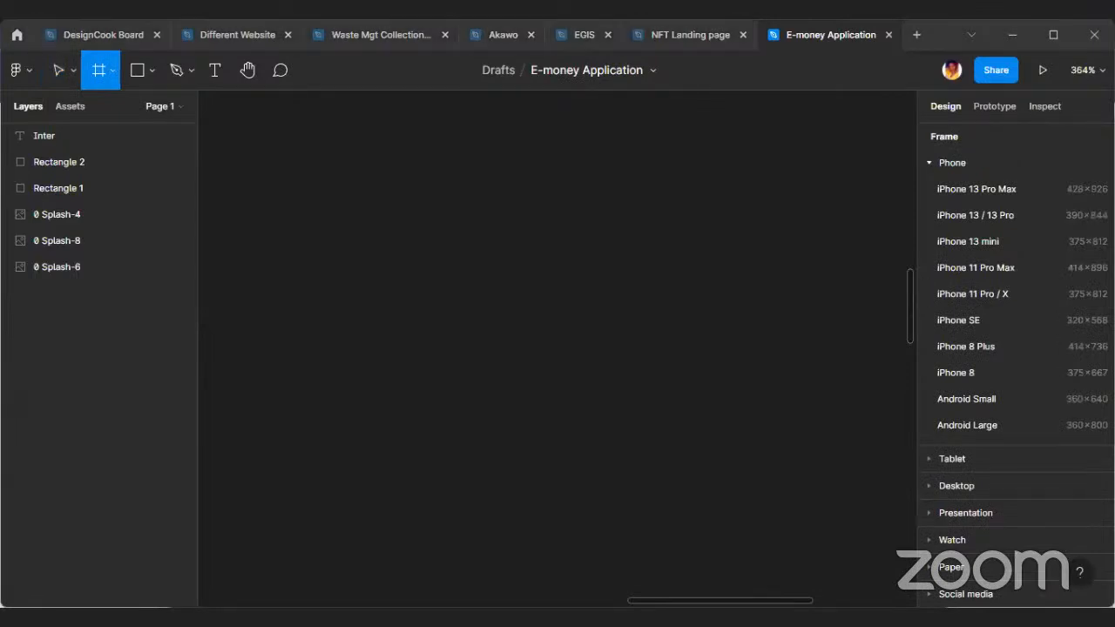
click(969, 214)
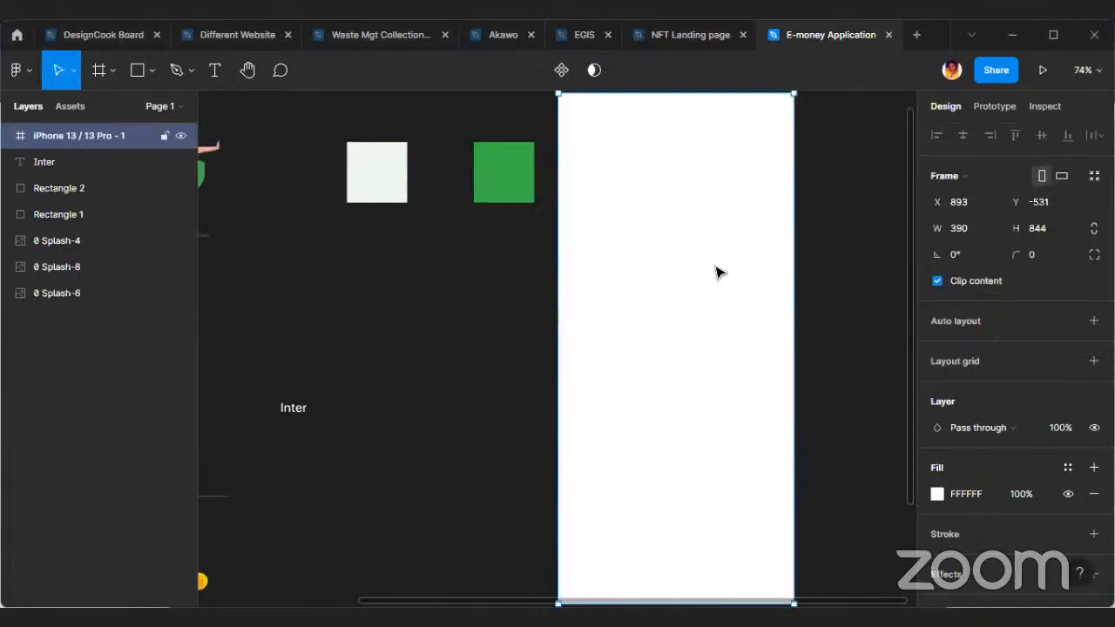
drag(777, 285, 896, 291)
drag(560, 601, 597, 602)
scroll(804, 341, up, 1)
scroll(804, 341, up, 1)
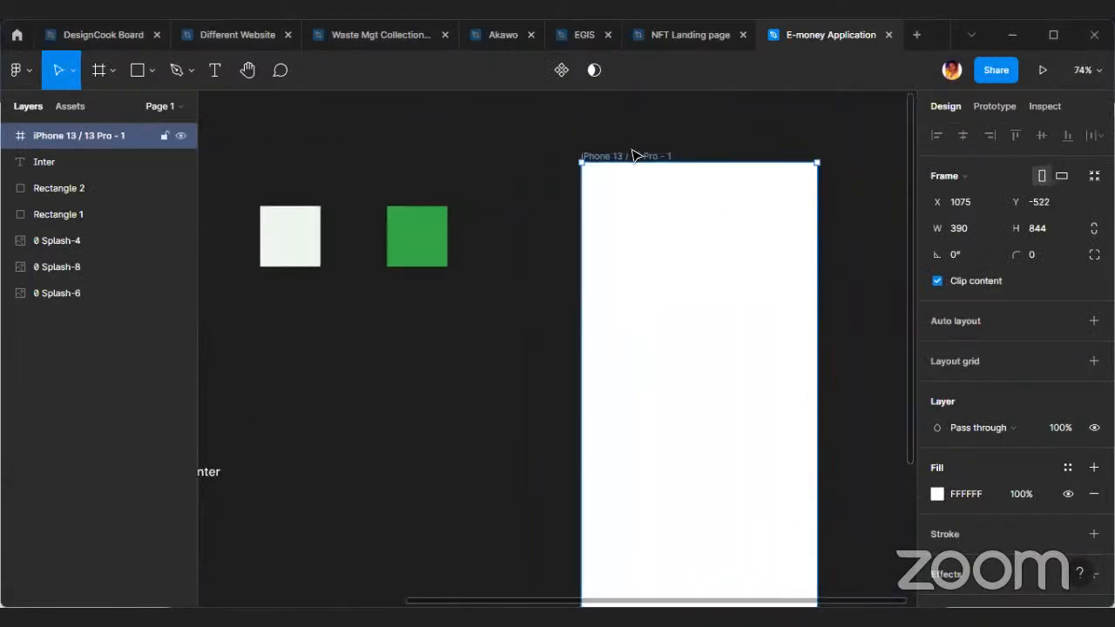
Rename the new phone frame as "Splash Screen".
double_click(633, 155)
text(Splash Sc)
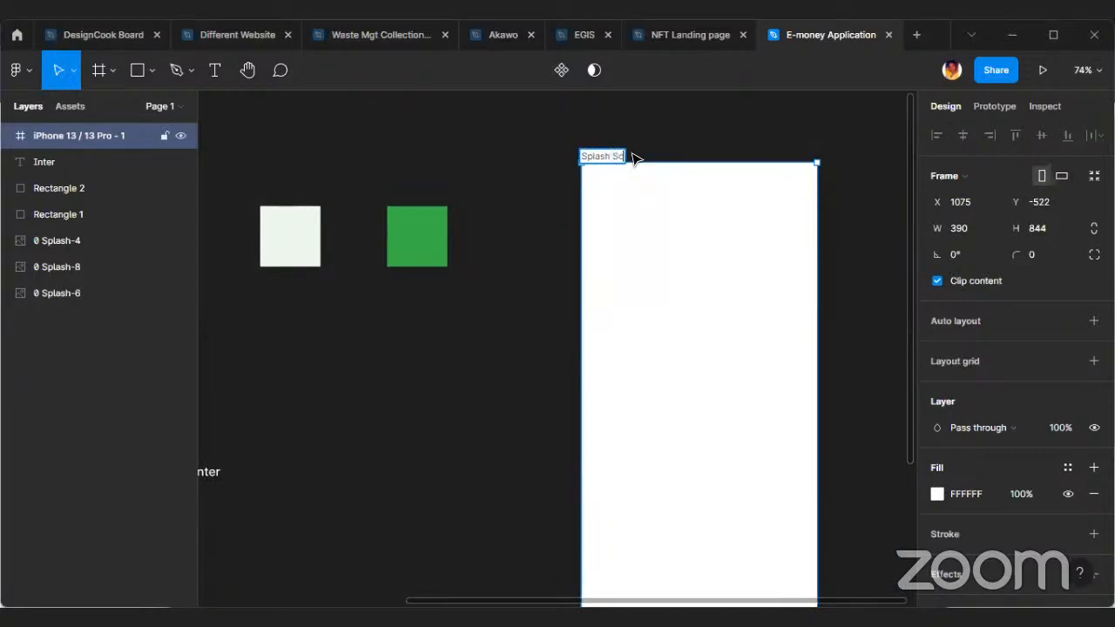
text(reen)
key(Return)
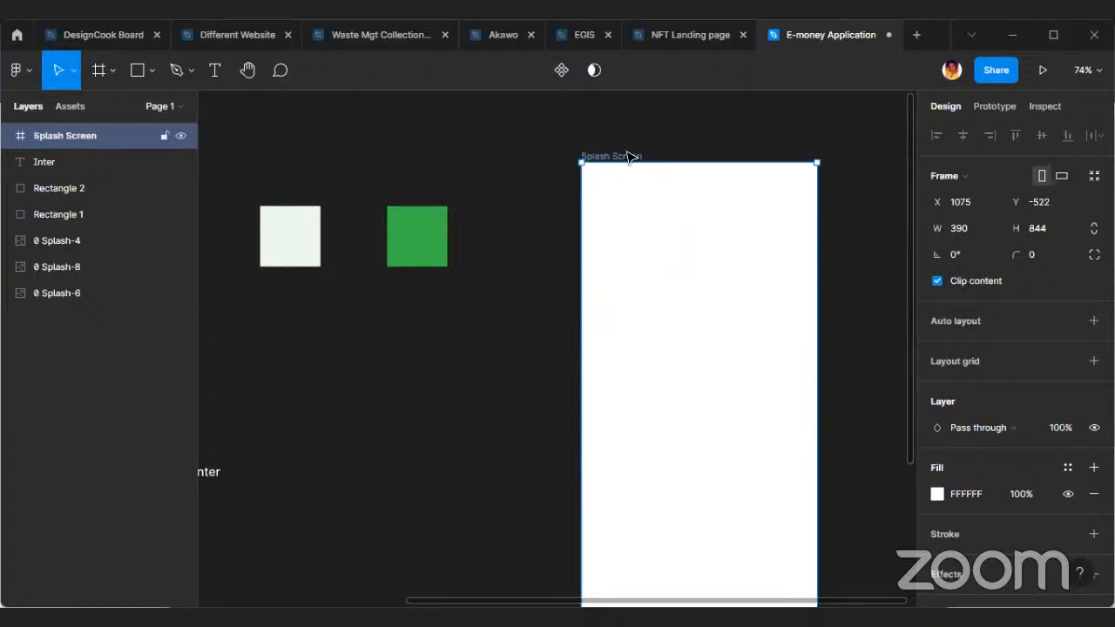
Reposition the Splash Screen frame closer to the green swatch, at about X 963, Y -610.
click(538, 288)
drag(762, 341, 703, 337)
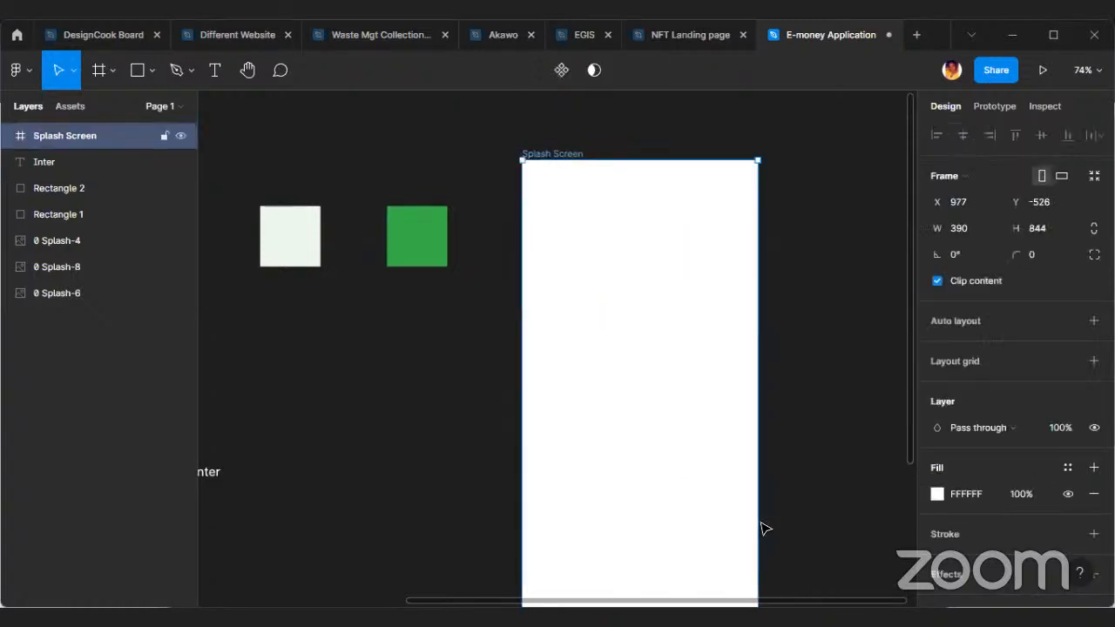
click(788, 405)
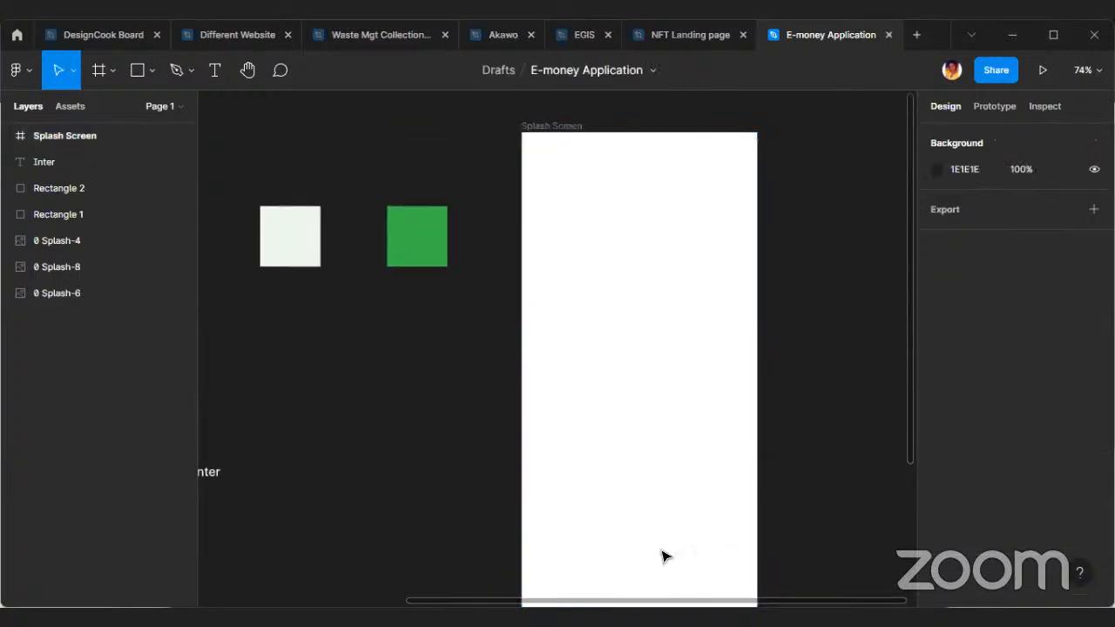
scroll(706, 505, down, 1)
scroll(697, 453, up, 1)
drag(692, 451, 667, 428)
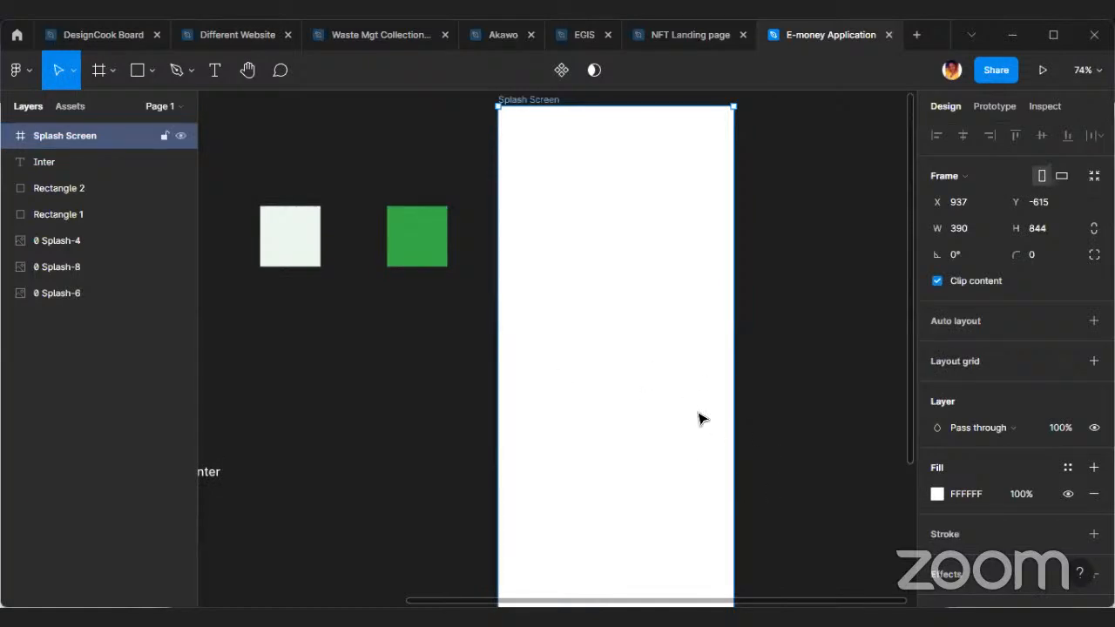
drag(614, 283, 629, 286)
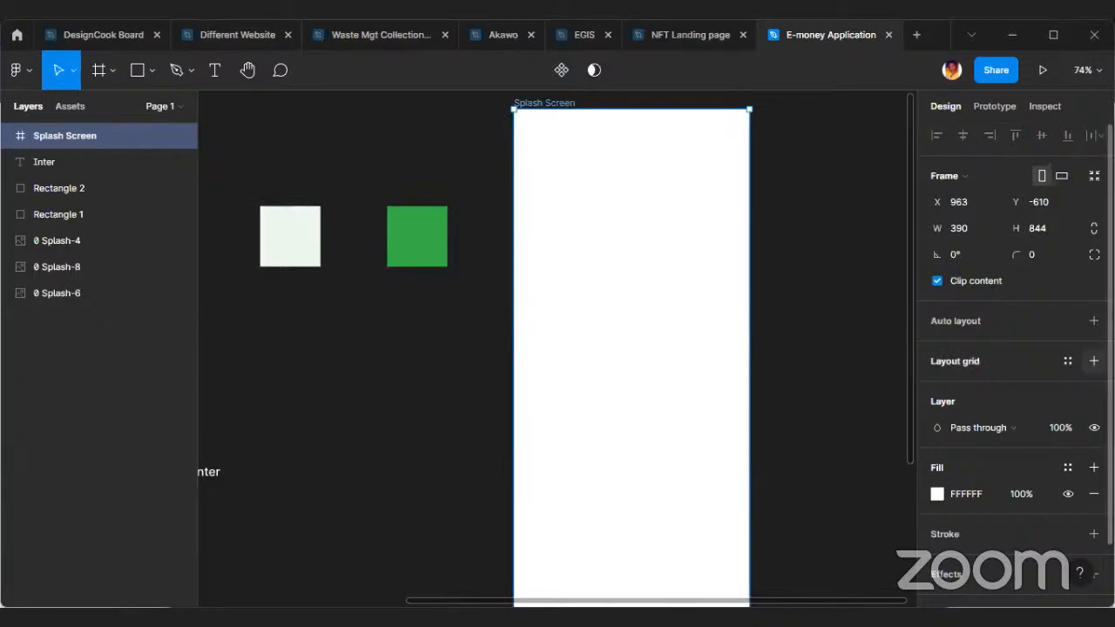
Add a layout grid to the Splash Screen frame and change it to columns with a count of 6.
click(941, 363)
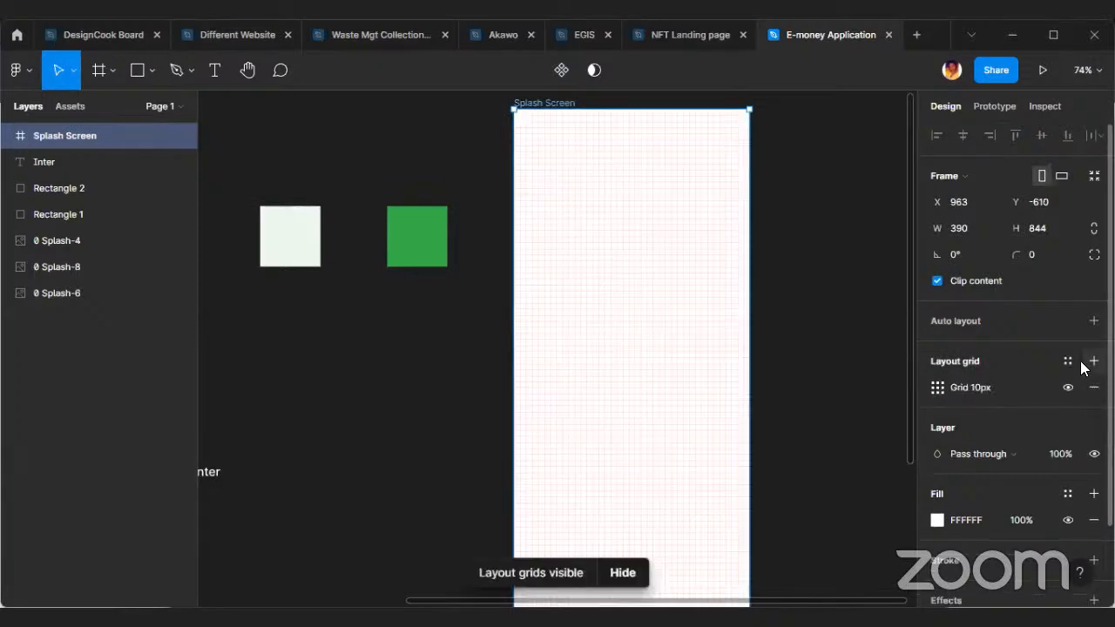
click(939, 387)
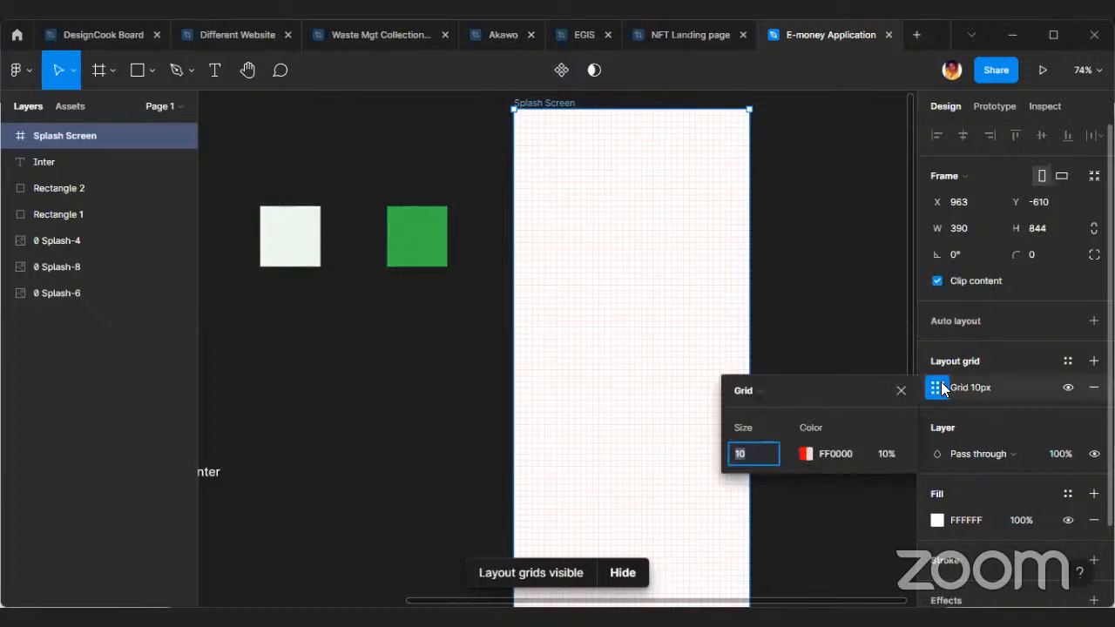
click(939, 386)
click(939, 387)
click(771, 390)
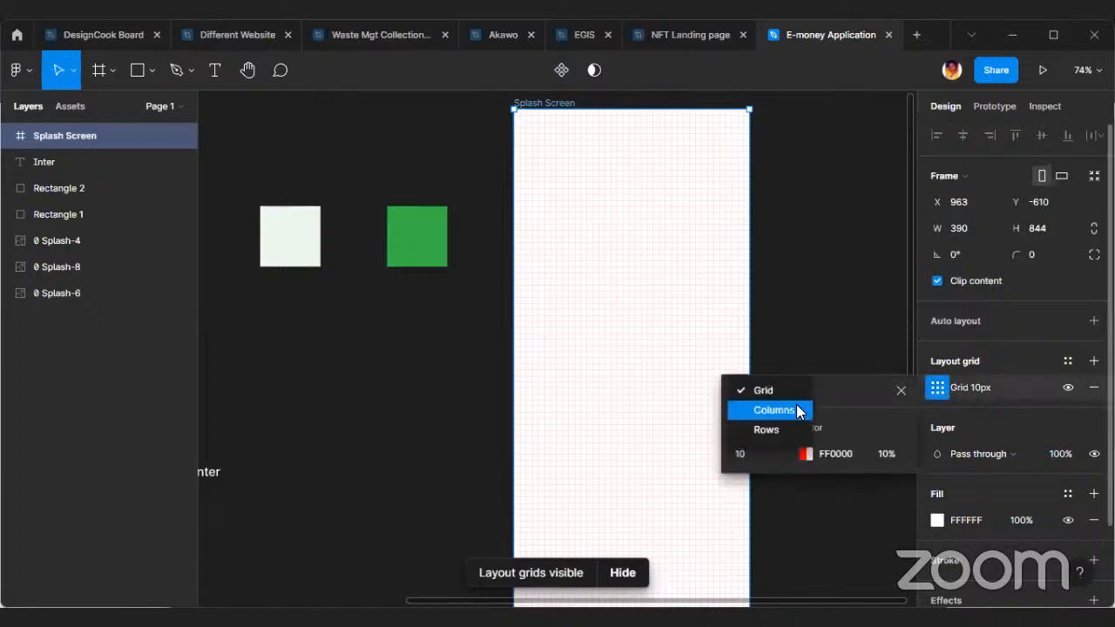
click(795, 407)
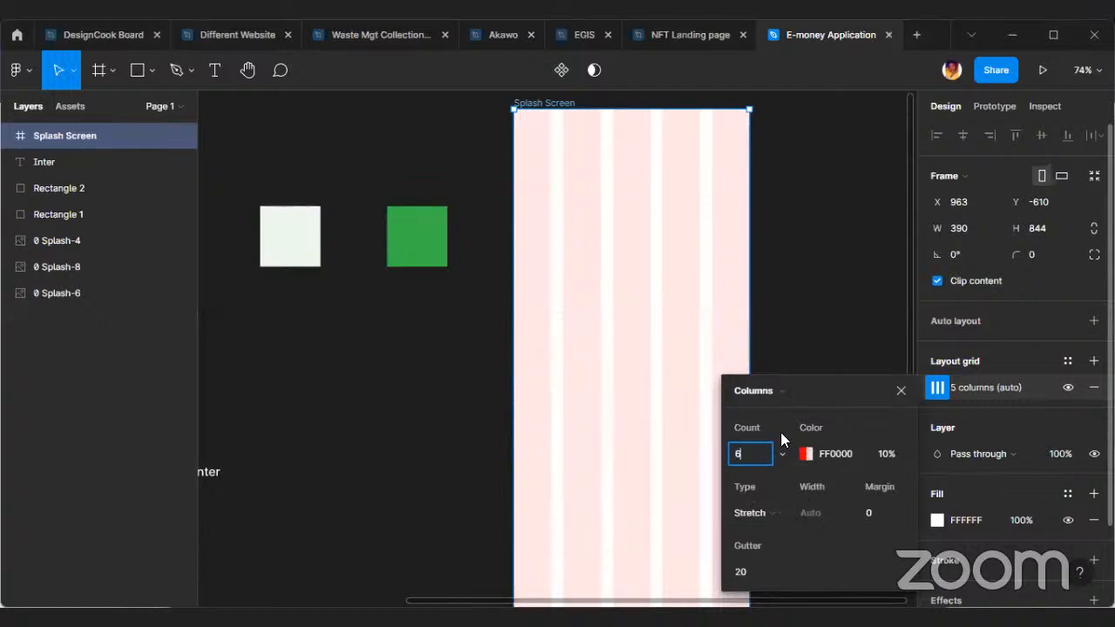
Set the column grid's margin to 25 and close the grid settings.
drag(836, 388, 868, 354)
click(917, 482)
double_click(917, 483)
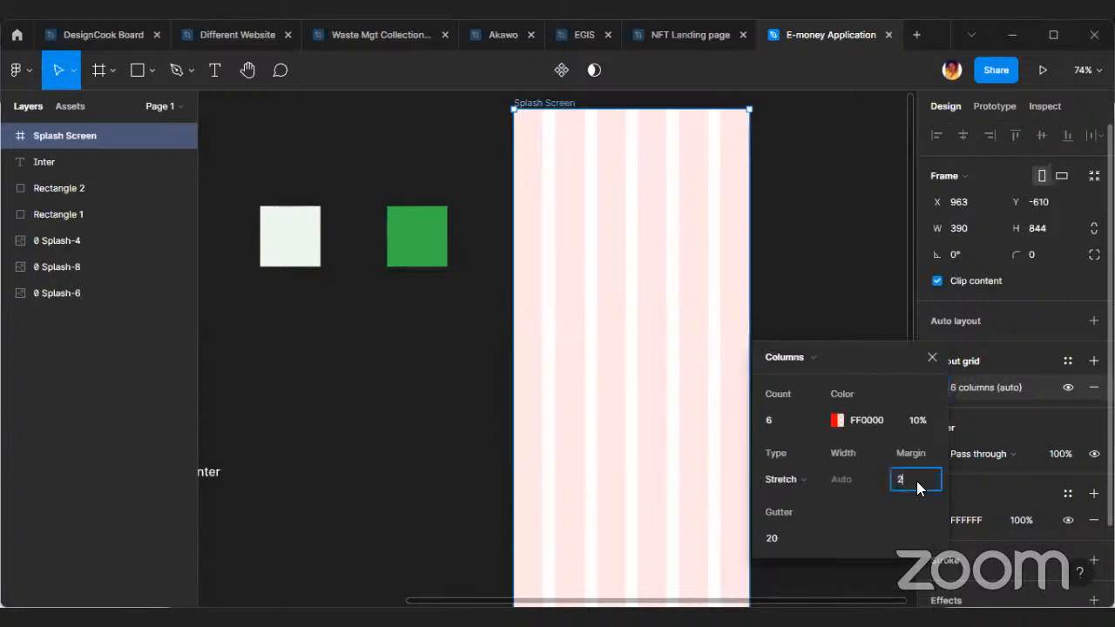
text(25)
key(Return)
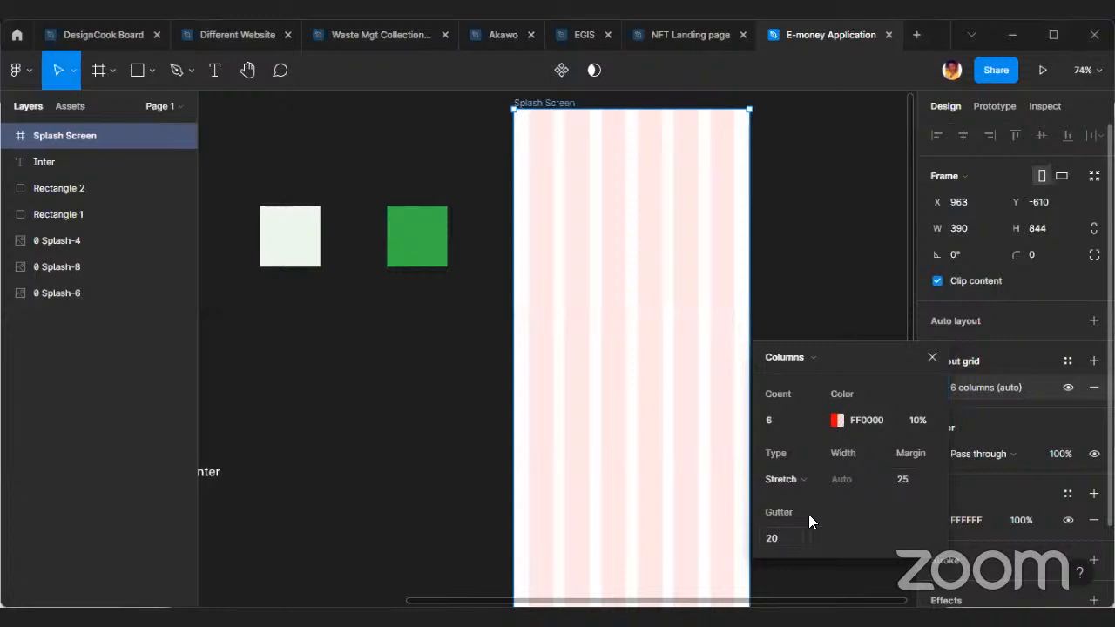
click(932, 357)
key(Escape)
click(714, 325)
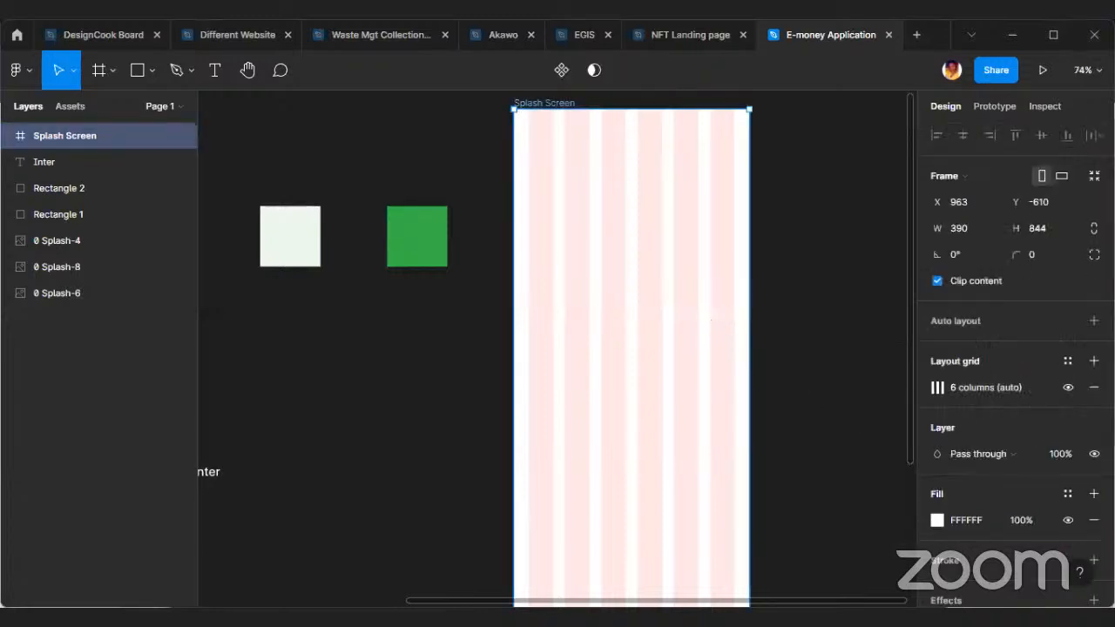
Save the frame's column layout as a grid style named "Grid for mobile".
click(1067, 361)
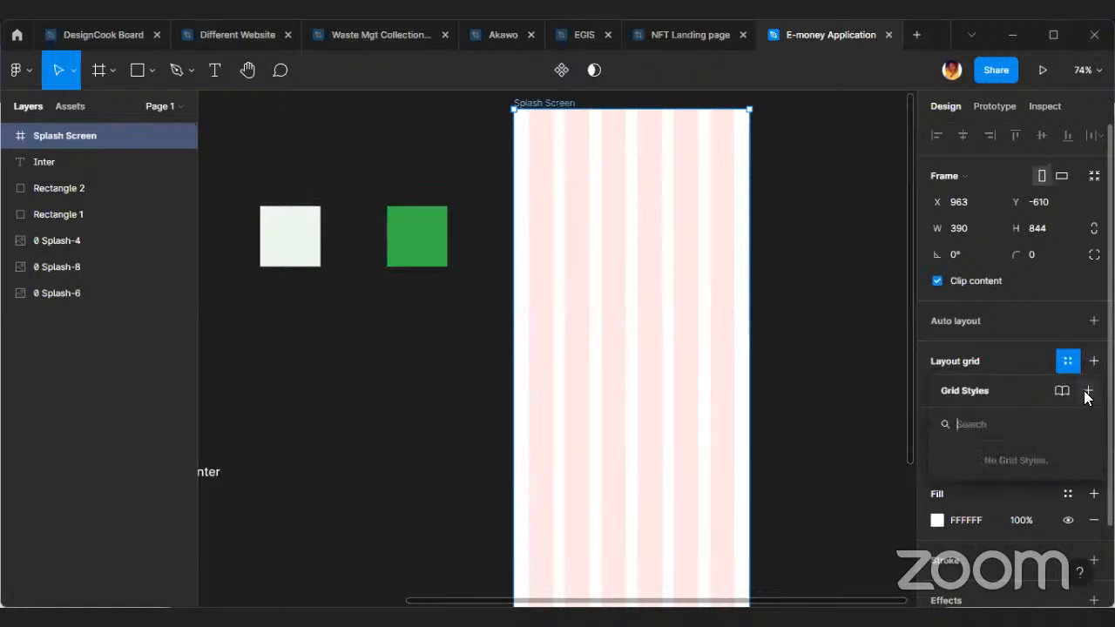
click(1087, 391)
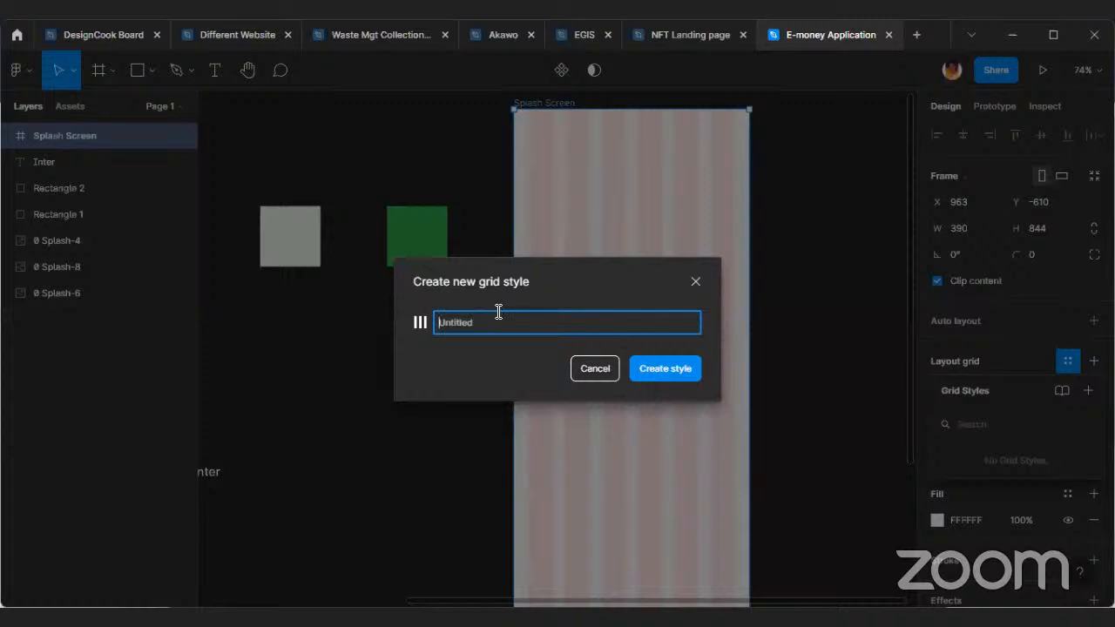
text(Gr)
key(BackSpace)
key(BackSpace)
key(BackSpace)
text(ob)
click(648, 364)
click(841, 399)
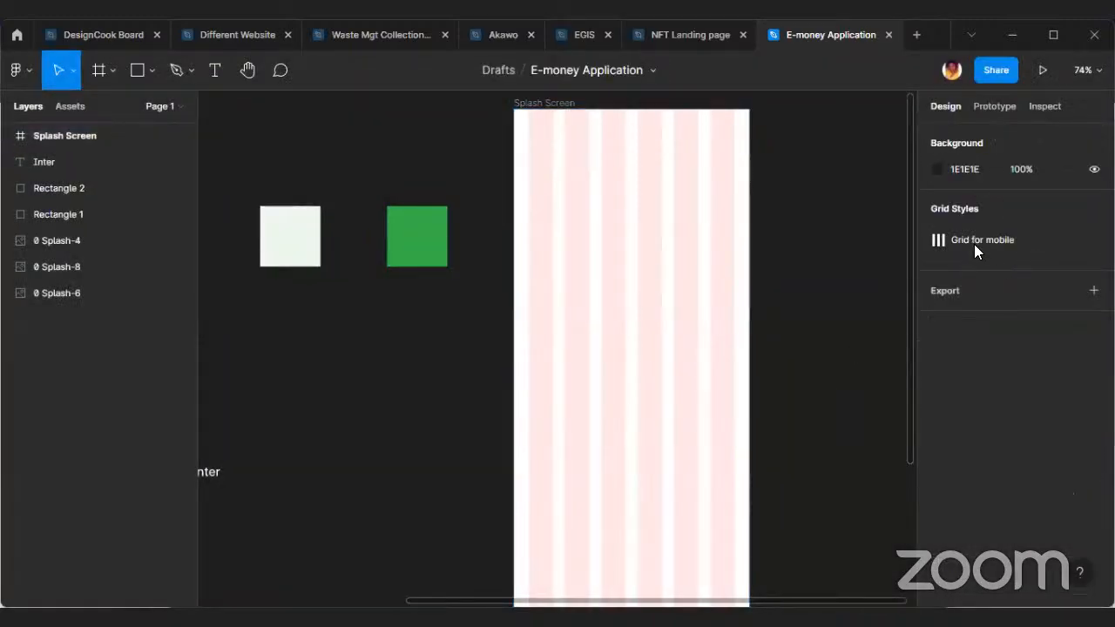
Move the Inter text closer to the two colour swatches, to about X 620, Y -245.
scroll(519, 562, left, 2)
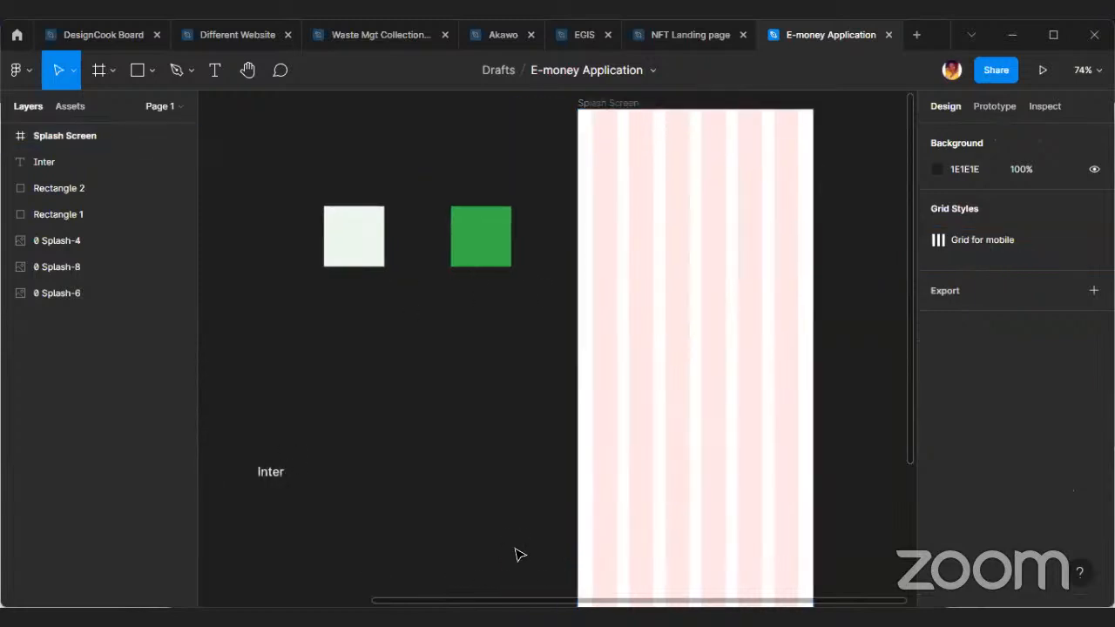
scroll(519, 559, left, 3)
scroll(645, 478, right, 1)
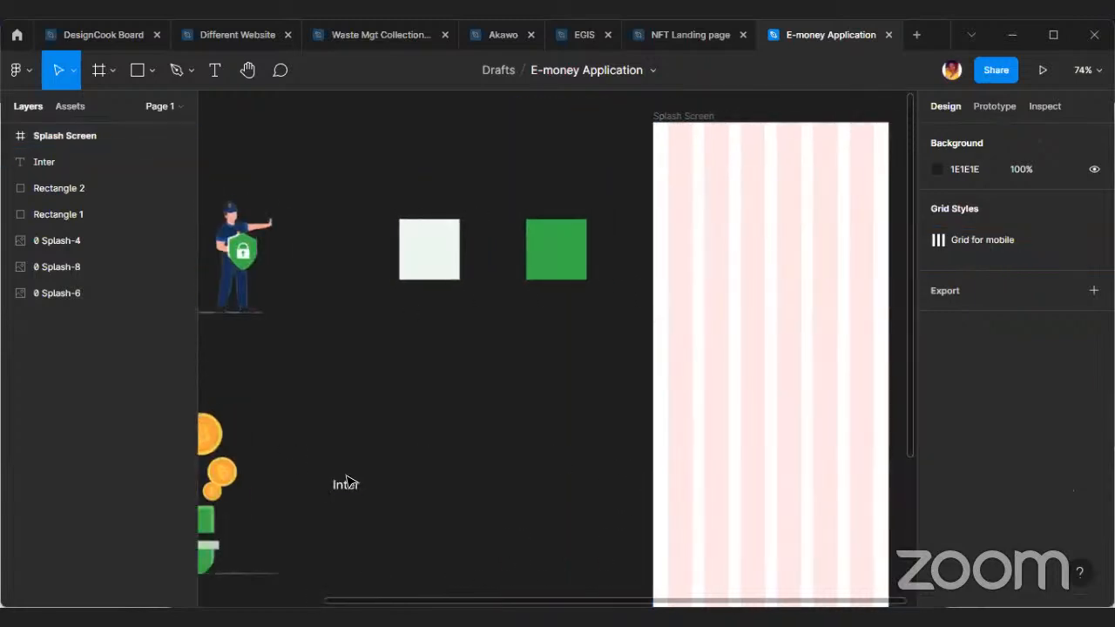
drag(345, 483, 459, 355)
scroll(443, 232, up, 3)
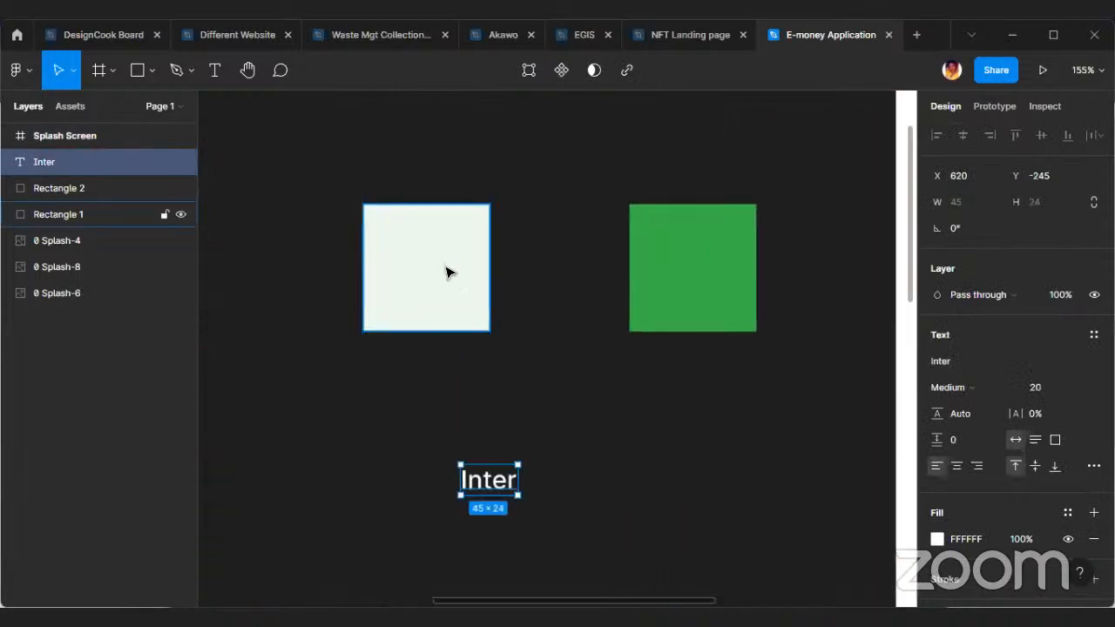
Add a 100 × 100 rectangle below the green swatch and set its fill to FFFFFF.
click(448, 279)
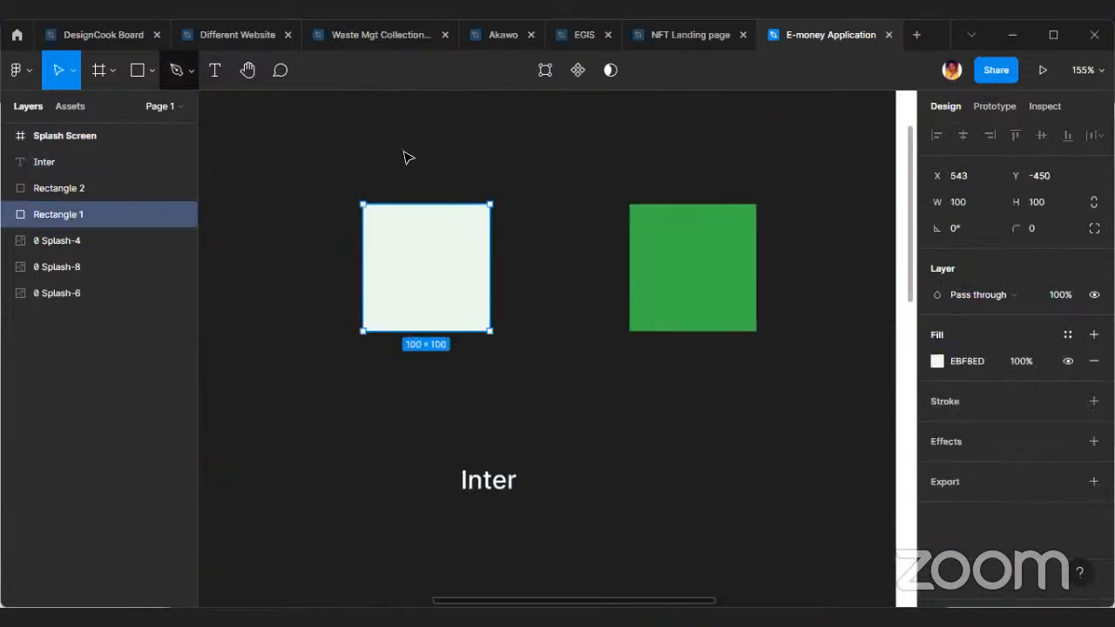
click(148, 72)
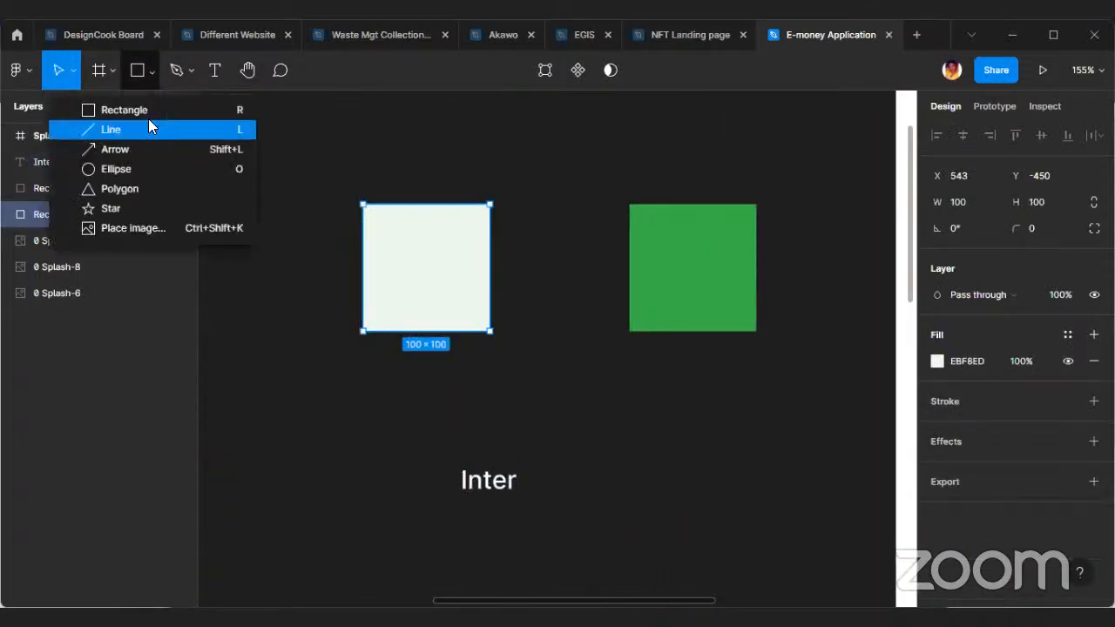
click(109, 109)
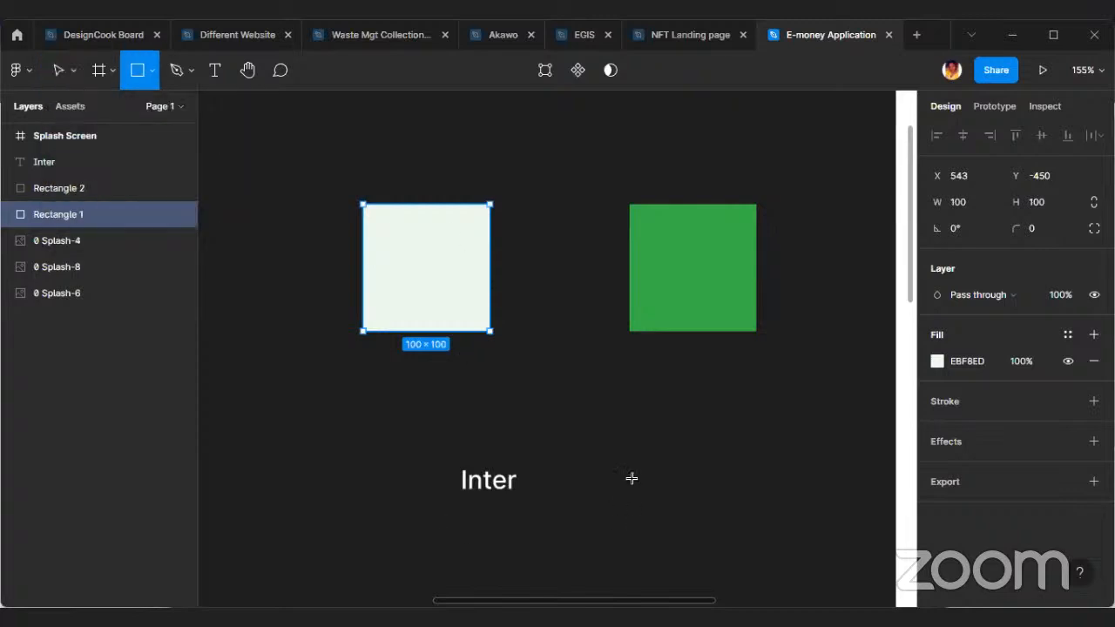
click(646, 439)
drag(672, 444, 702, 446)
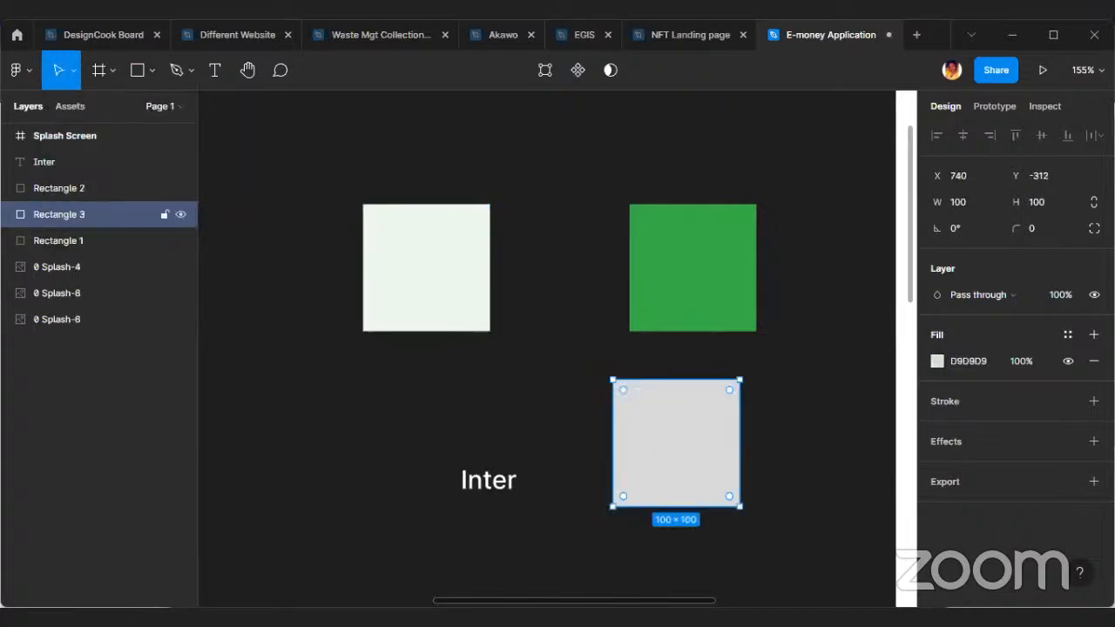
click(998, 363)
text(ffffff)
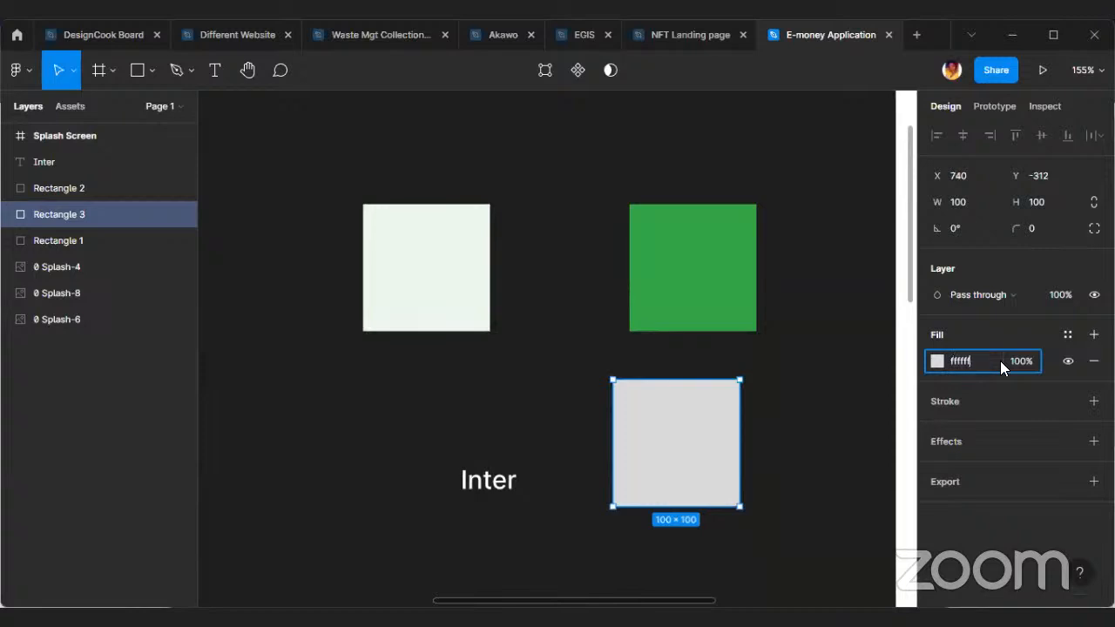
key(Return)
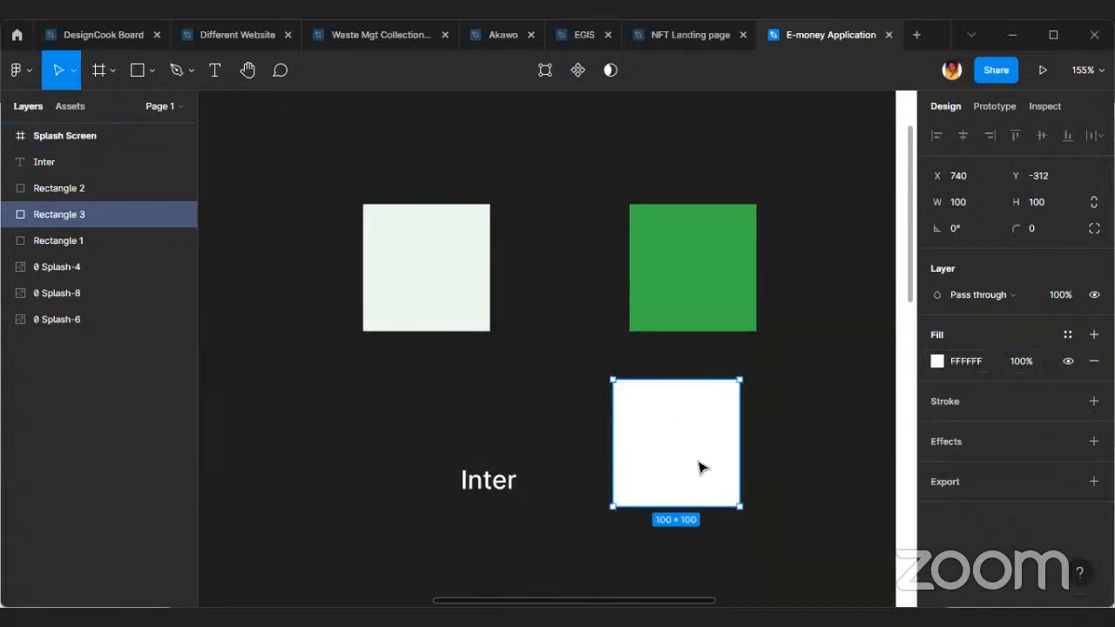
Duplicate the white square above the pale green swatch and set the copy's fill to near-black 0A0A0A.
alt+drag(702, 468, 457, 273)
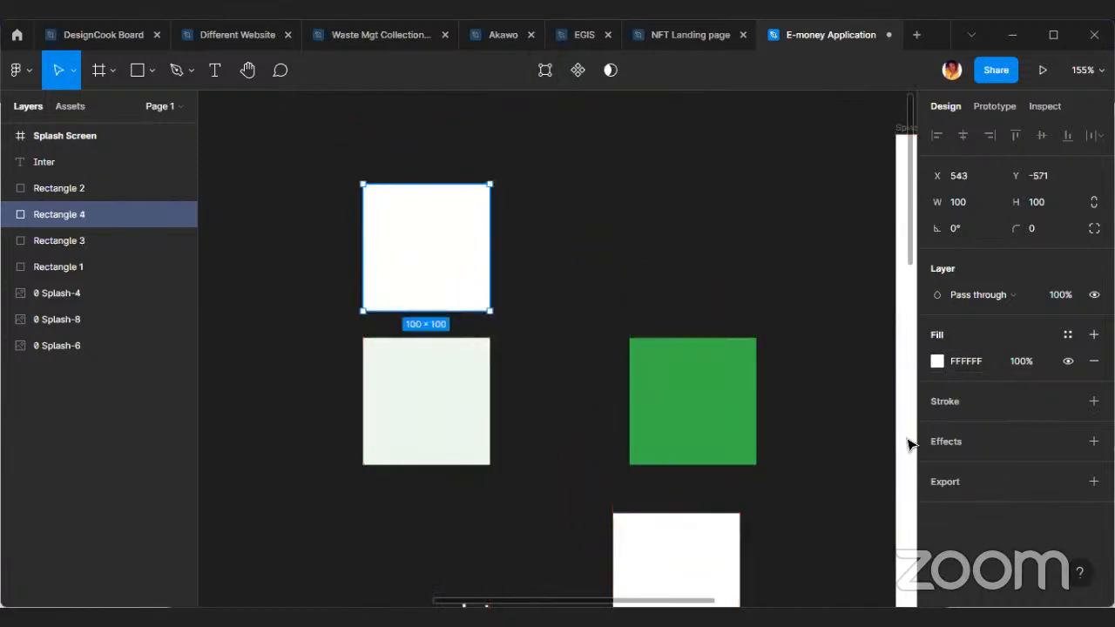
click(938, 363)
drag(727, 199, 722, 392)
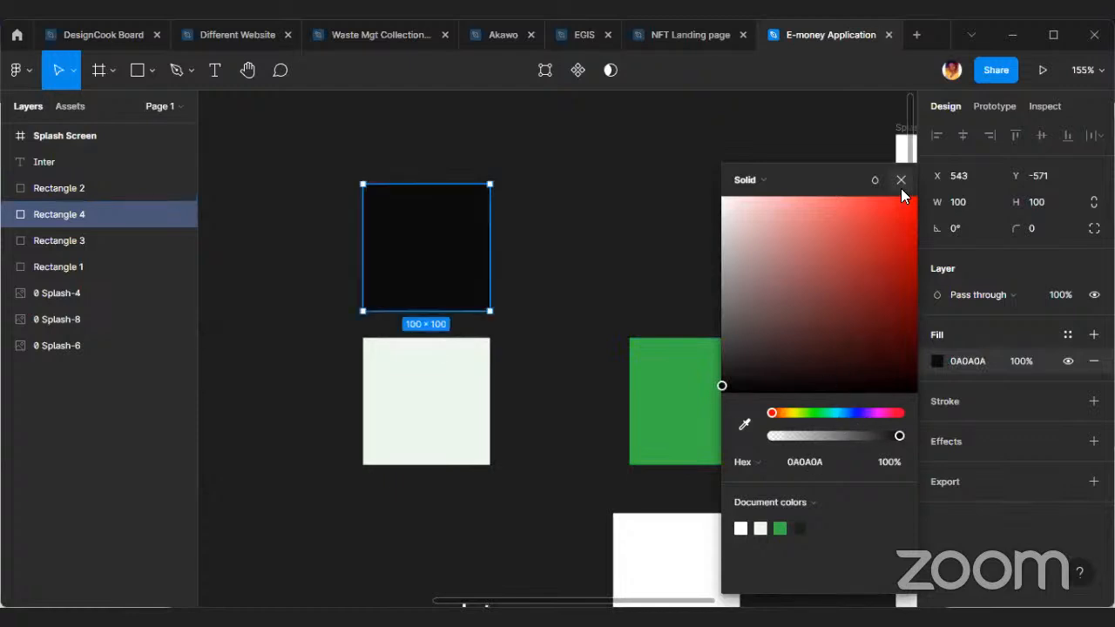
click(901, 180)
Arrange the four swatches in a two-by-two block, with green beside pale green and white beside black.
drag(678, 432, 580, 433)
drag(621, 575, 745, 507)
drag(775, 346, 563, 246)
click(771, 298)
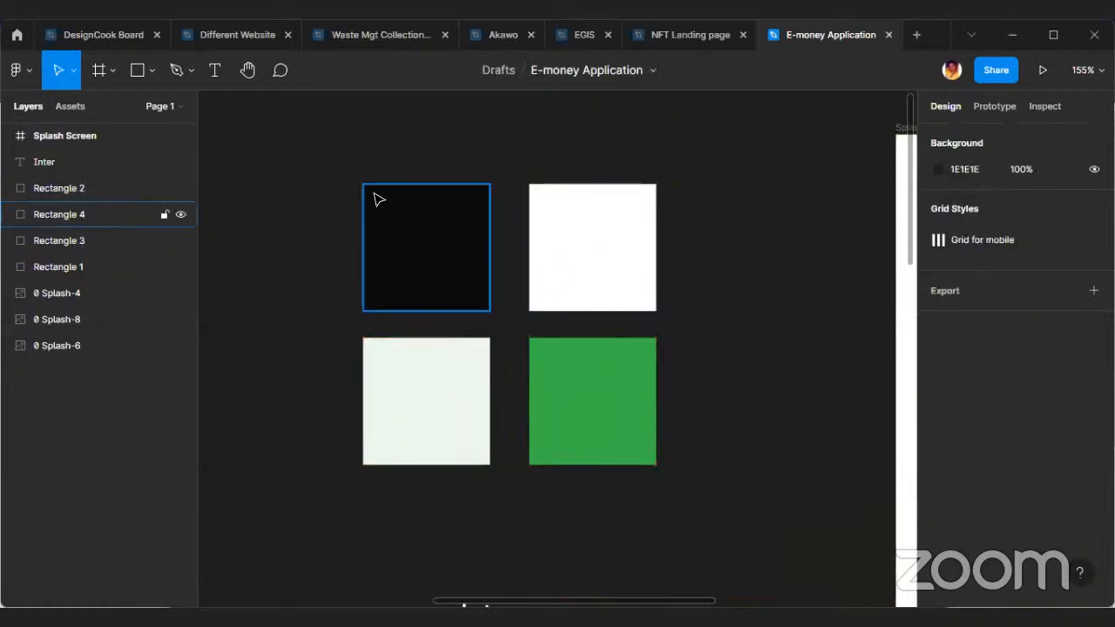
Save the black swatch's fill as a reusable colour style named "Black for text".
click(437, 267)
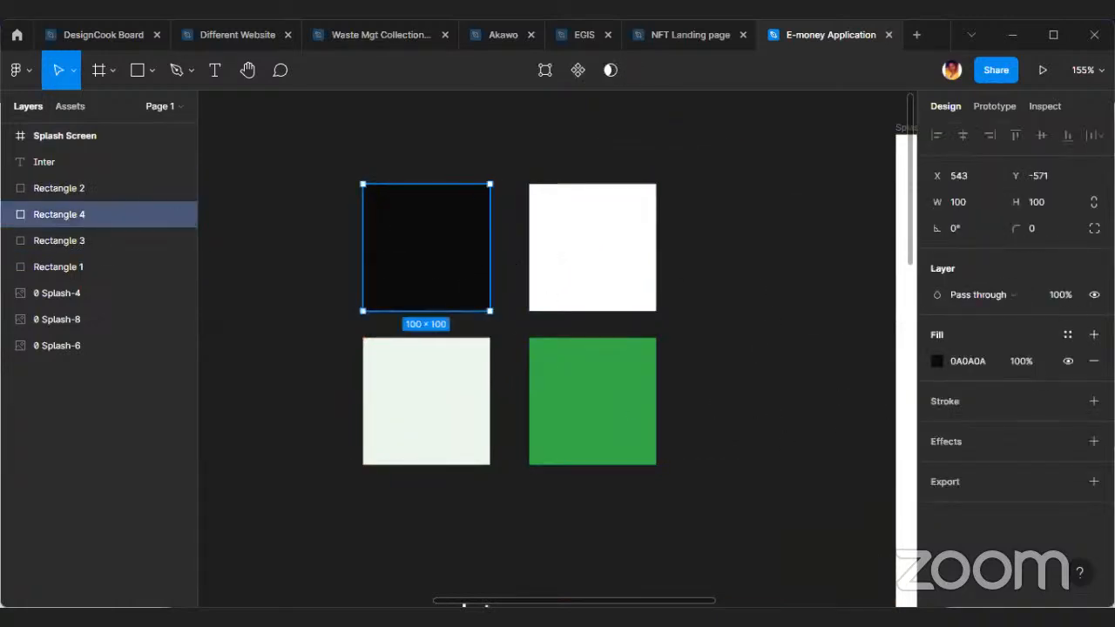
click(1094, 334)
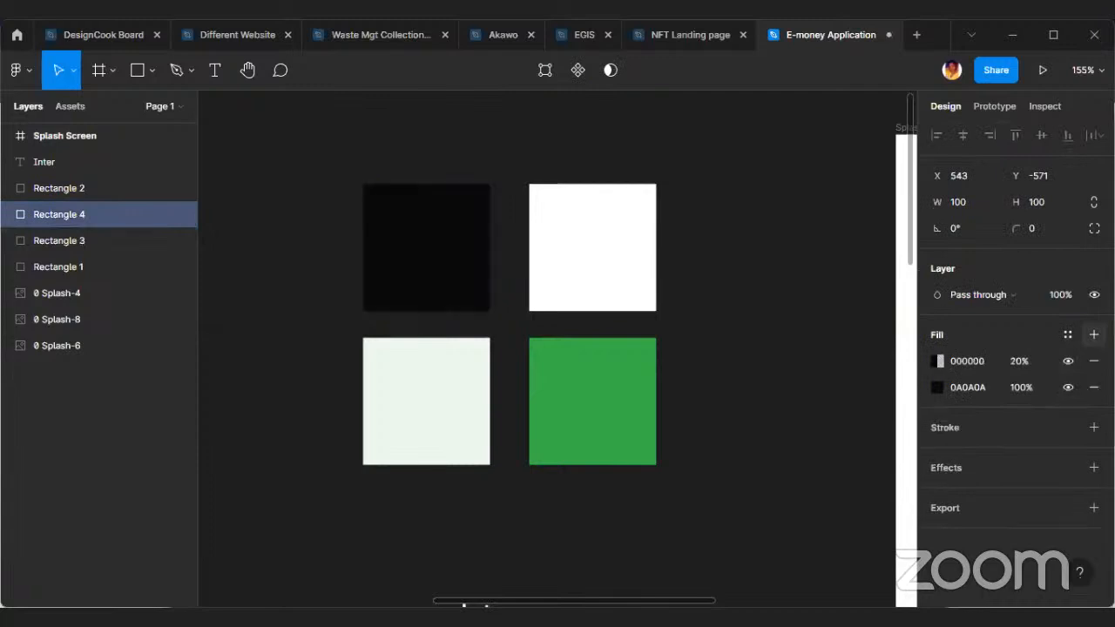
click(1094, 363)
click(1068, 335)
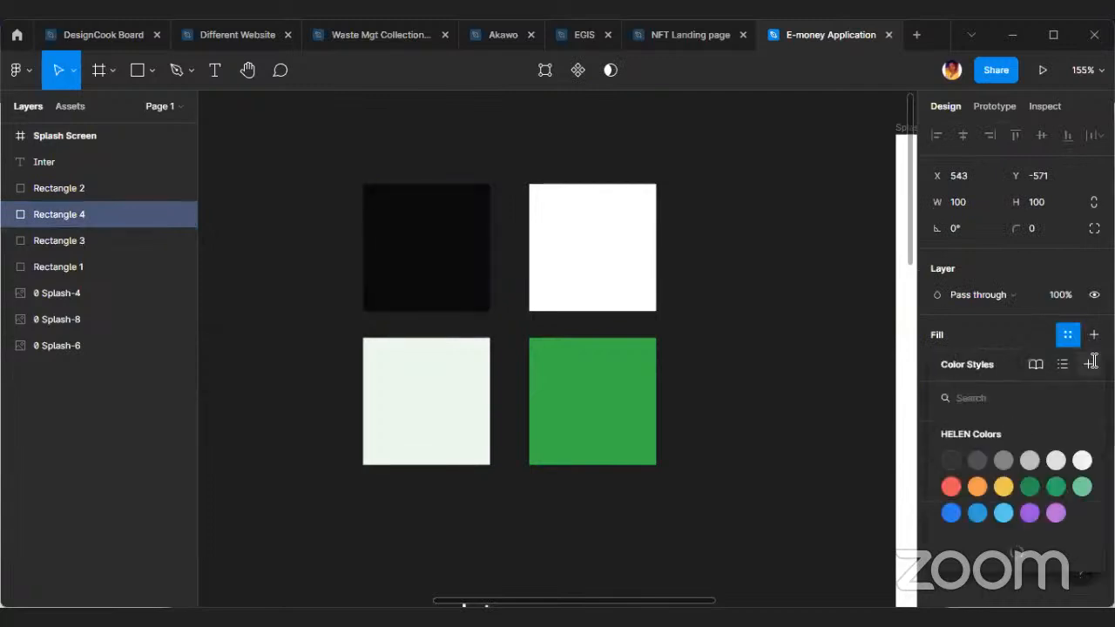
click(1088, 308)
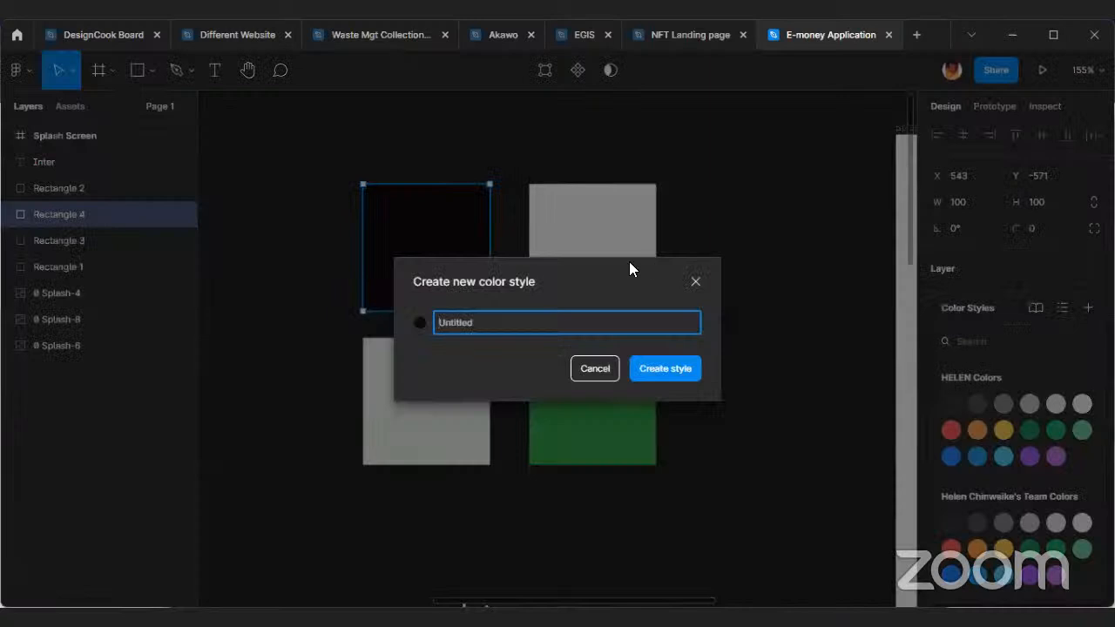
text(Black for text)
key(Return)
Save the white swatch's fill as a colour style named "White".
click(625, 258)
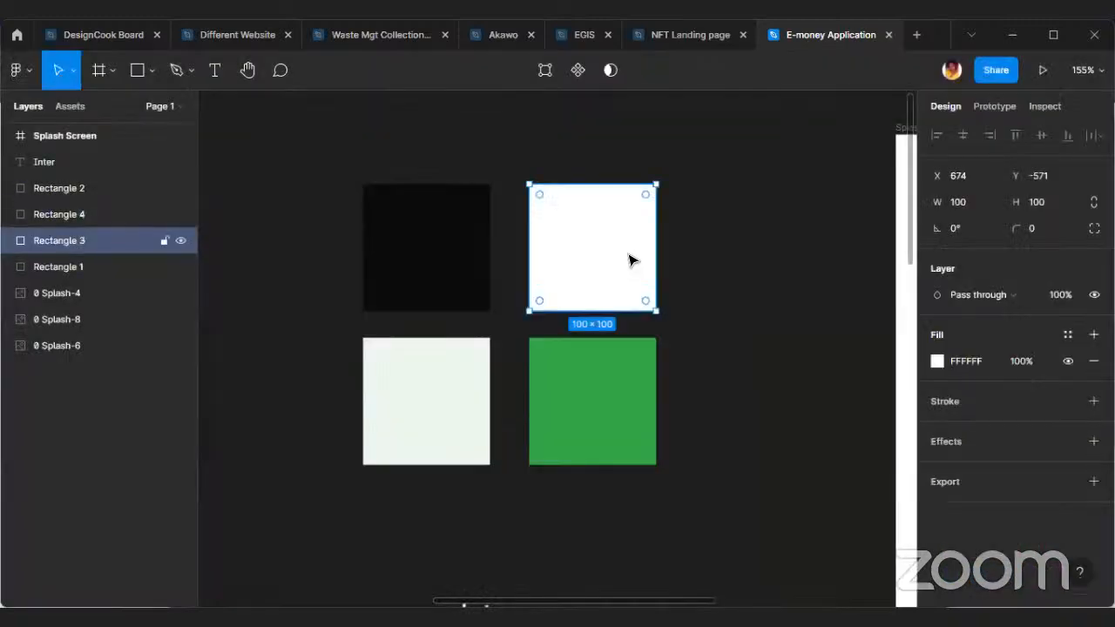
click(1067, 334)
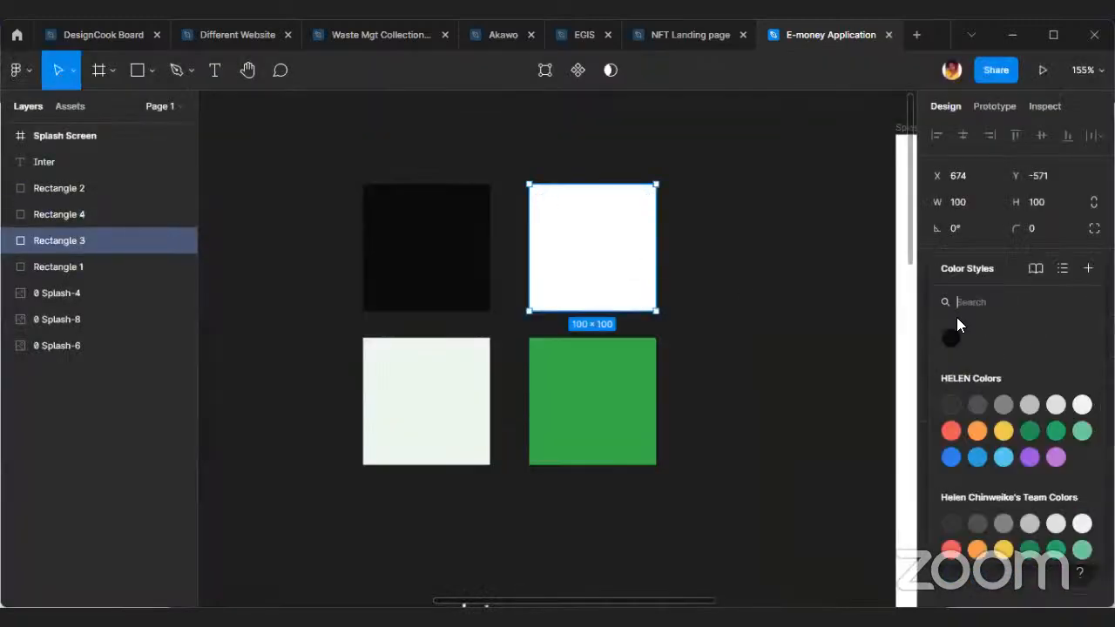
click(1088, 268)
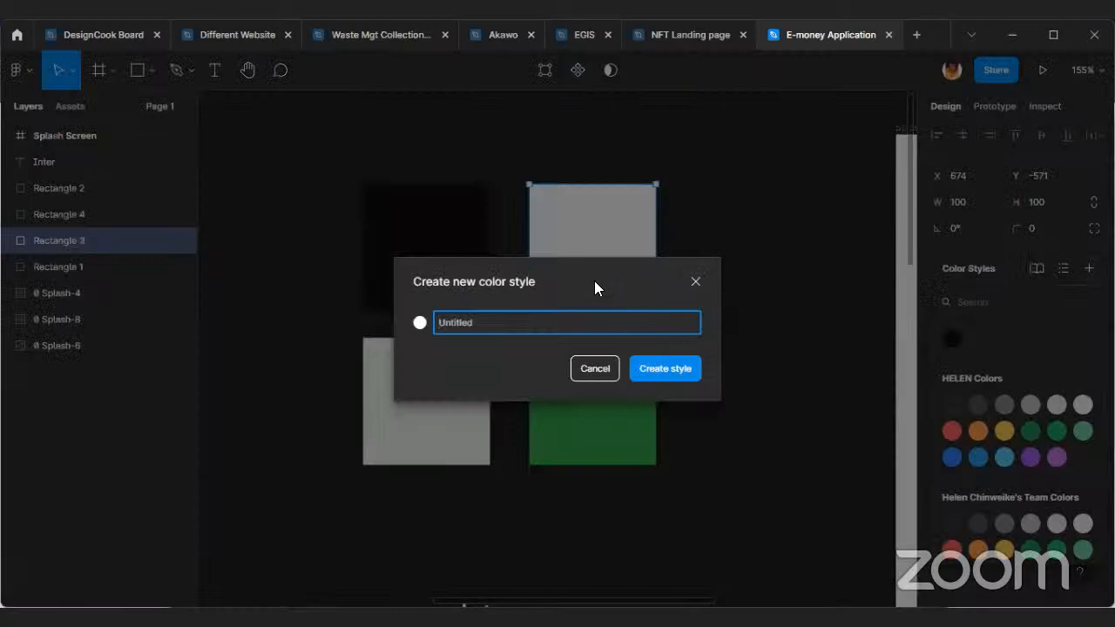
text(White)
key(Return)
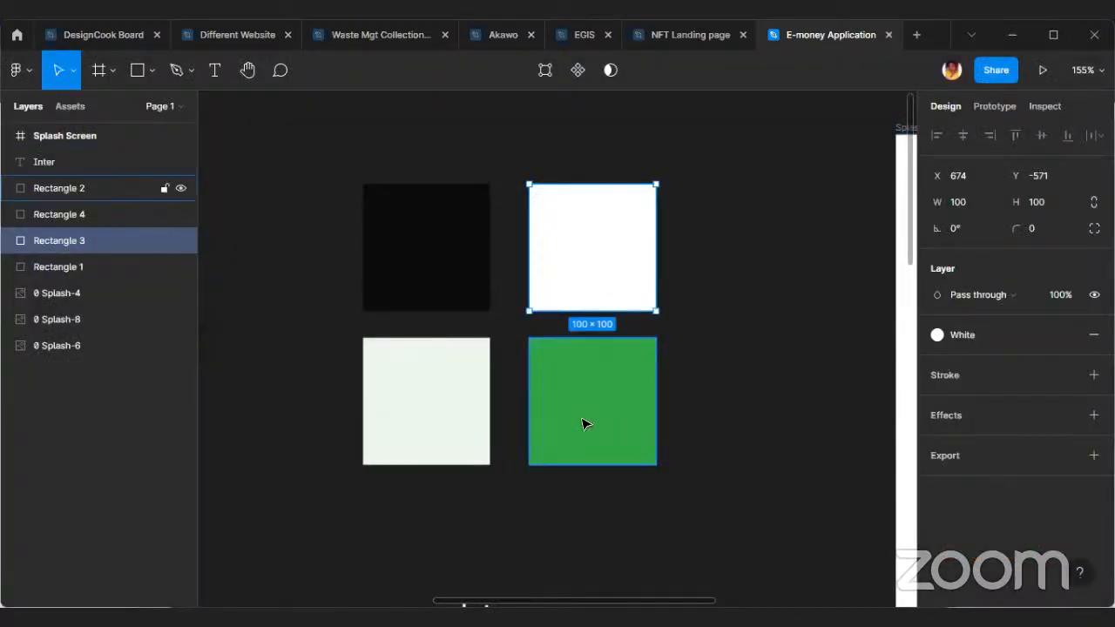
Save the green swatch's fill as a colour style named "Primary color".
click(600, 428)
click(1067, 334)
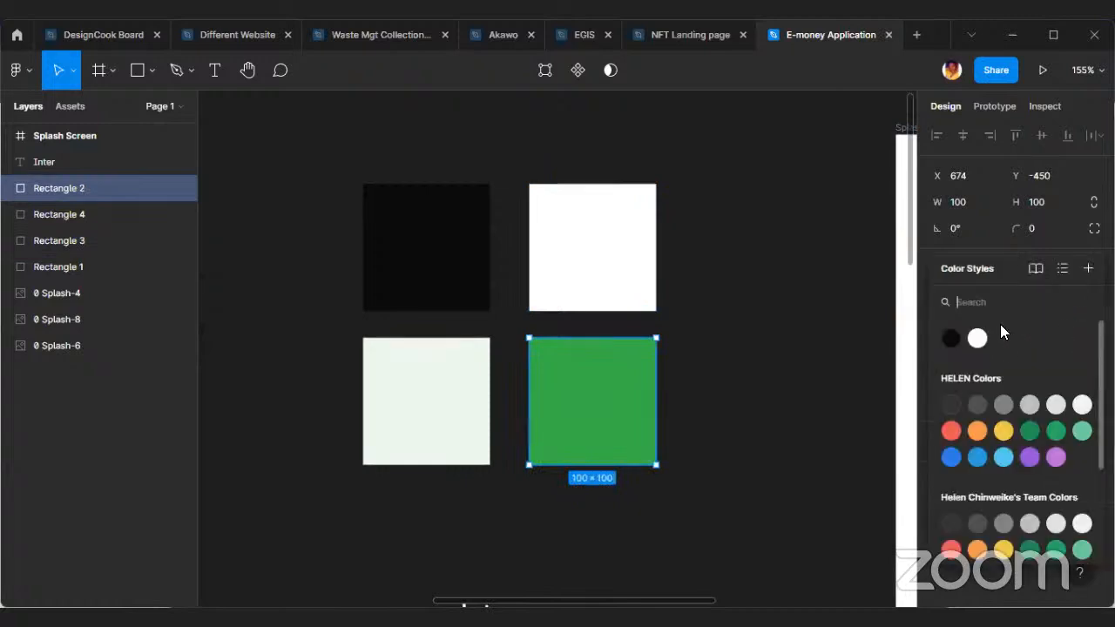
click(1088, 269)
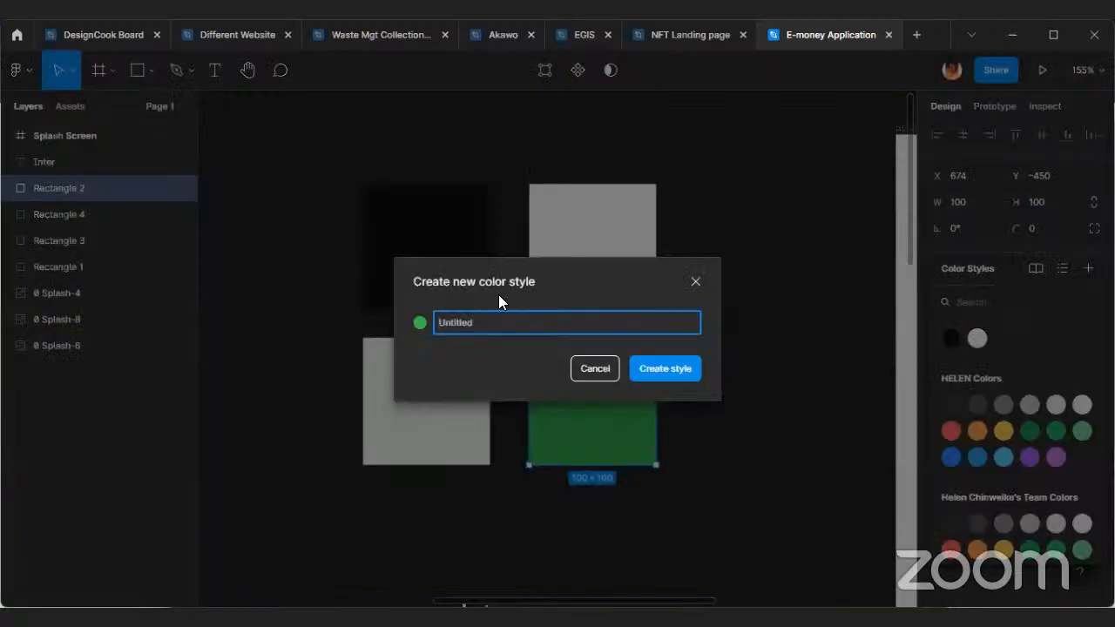
text(Primary color)
key(Return)
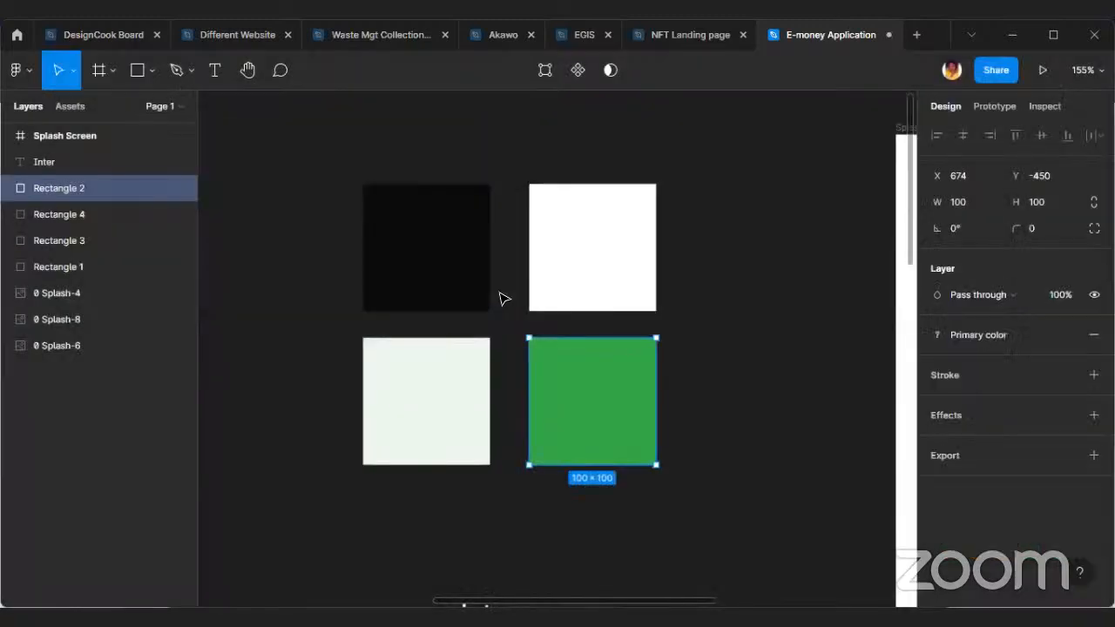
Save the pale green swatch's fill as a colour style named "Secondary color" and deselect the swatch.
click(389, 403)
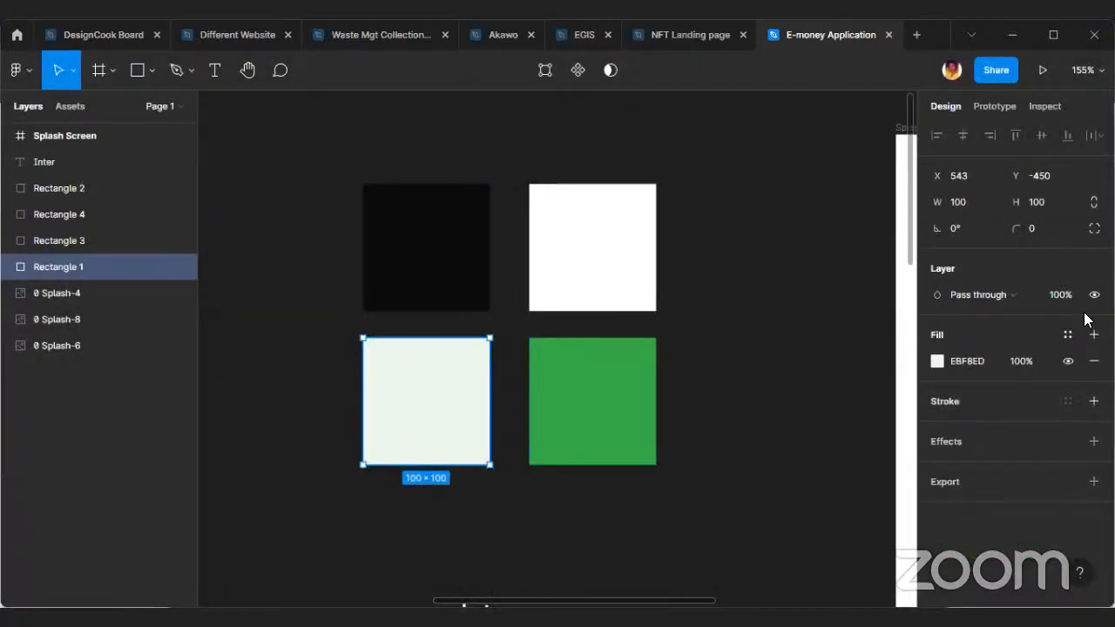
click(1068, 335)
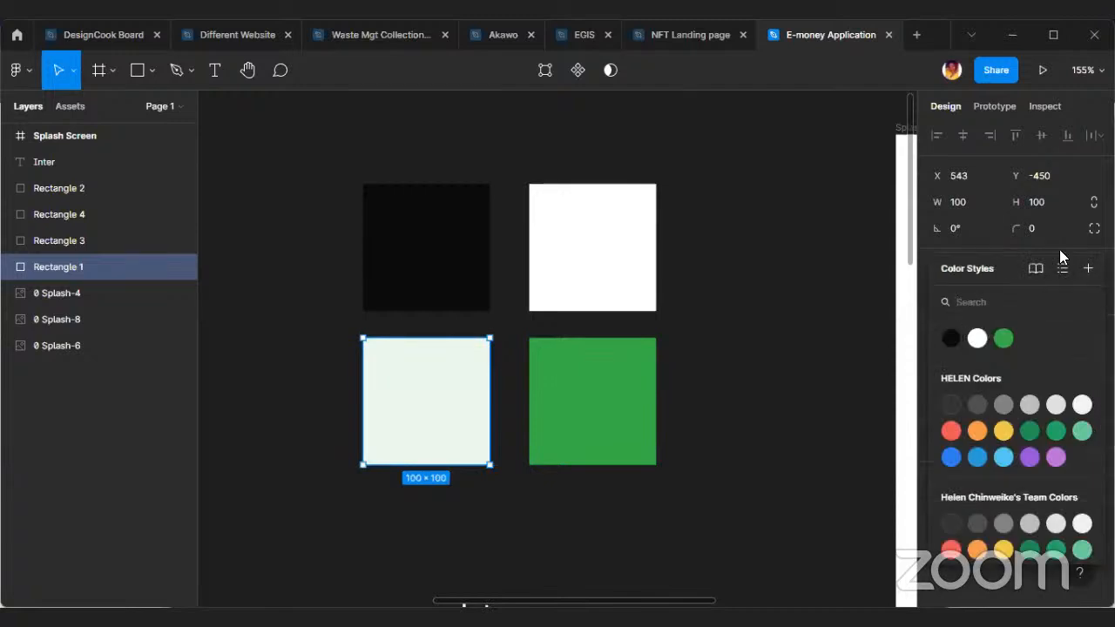
click(1088, 269)
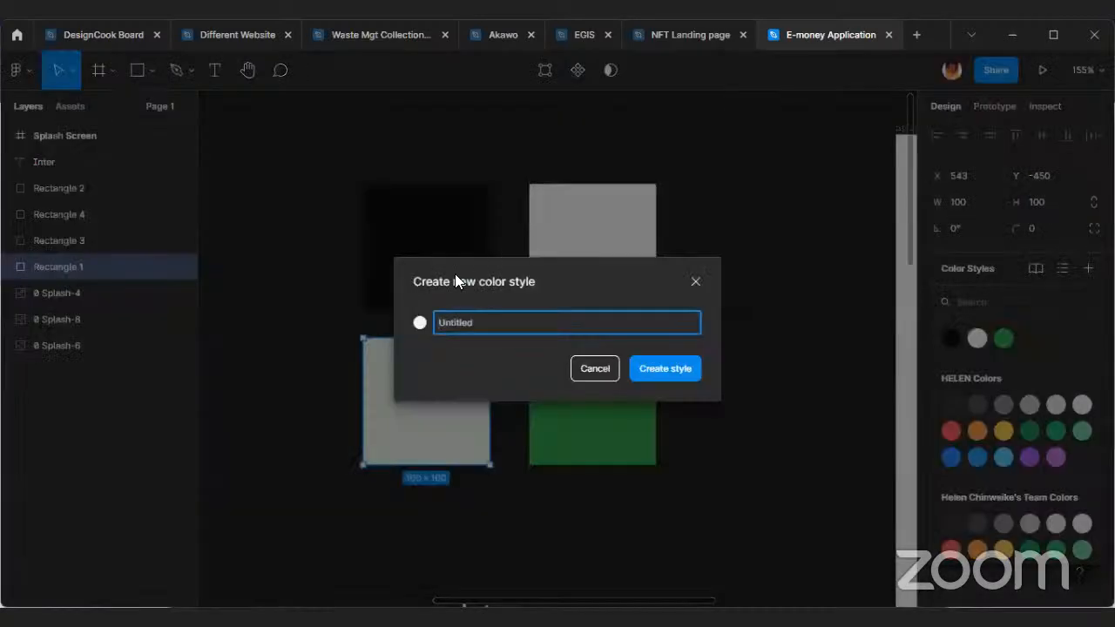
text(Secondary color)
key(Return)
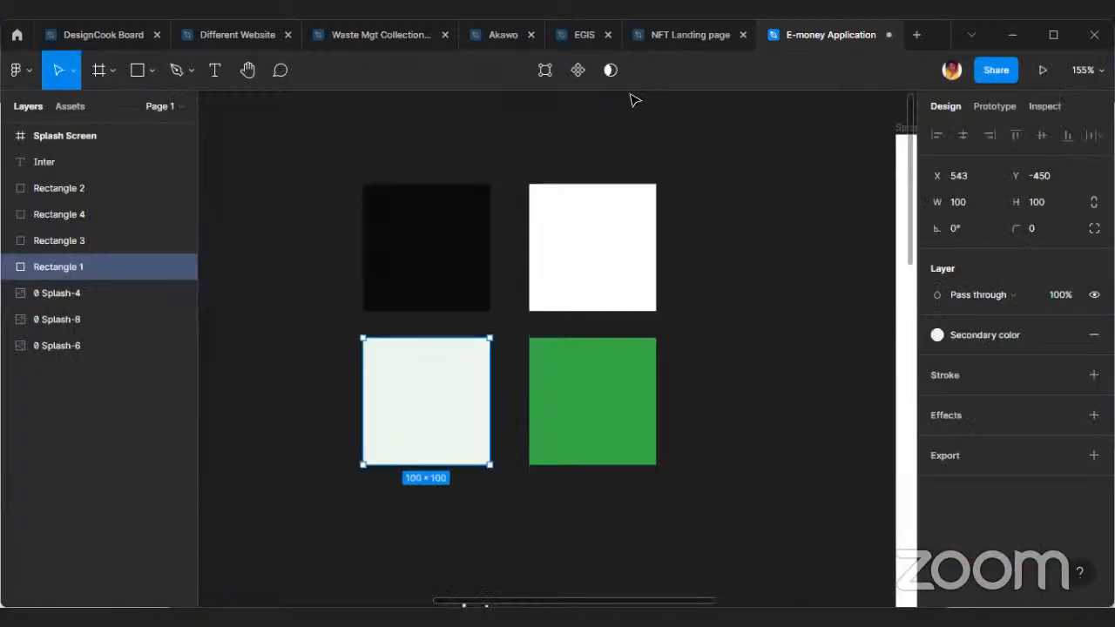
click(459, 135)
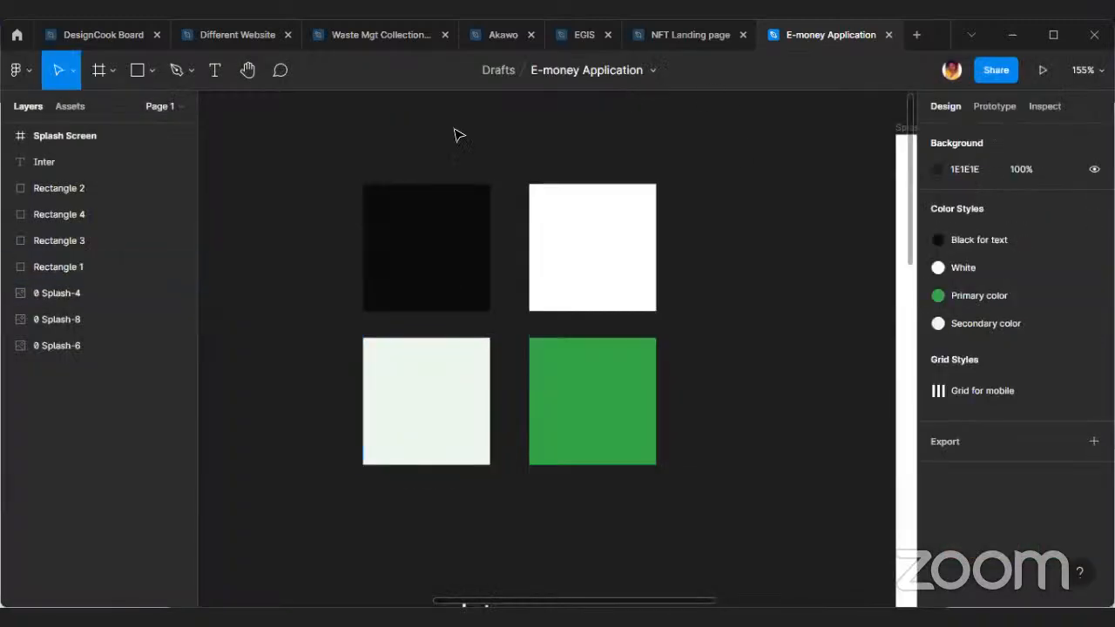
Switch the interface theme preference to Light.
click(21, 72)
mouse_move(139, 335)
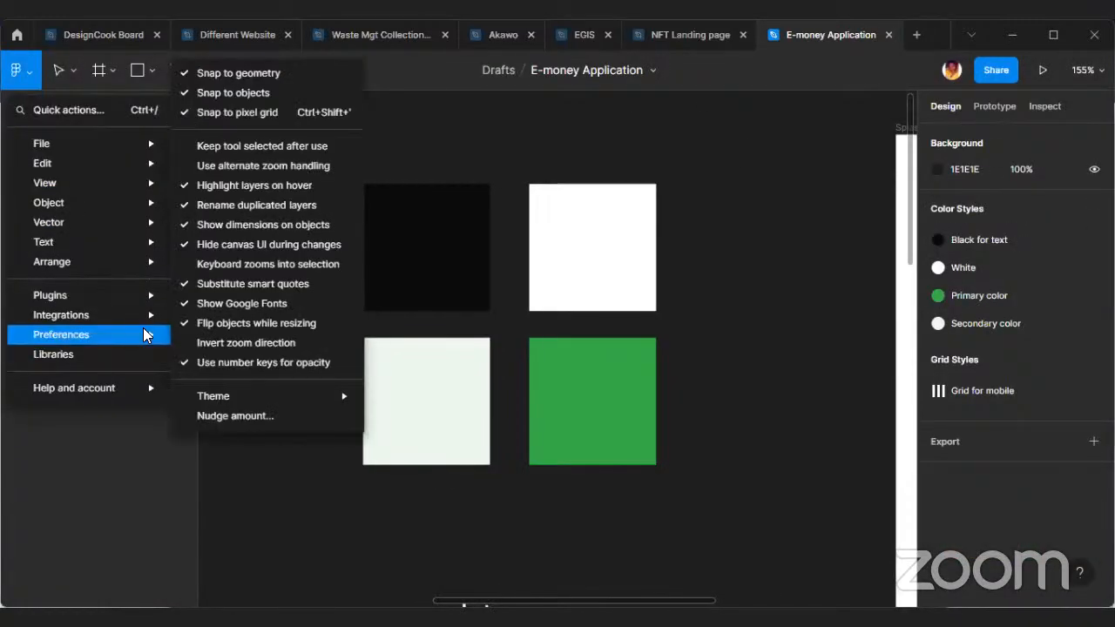
mouse_move(336, 394)
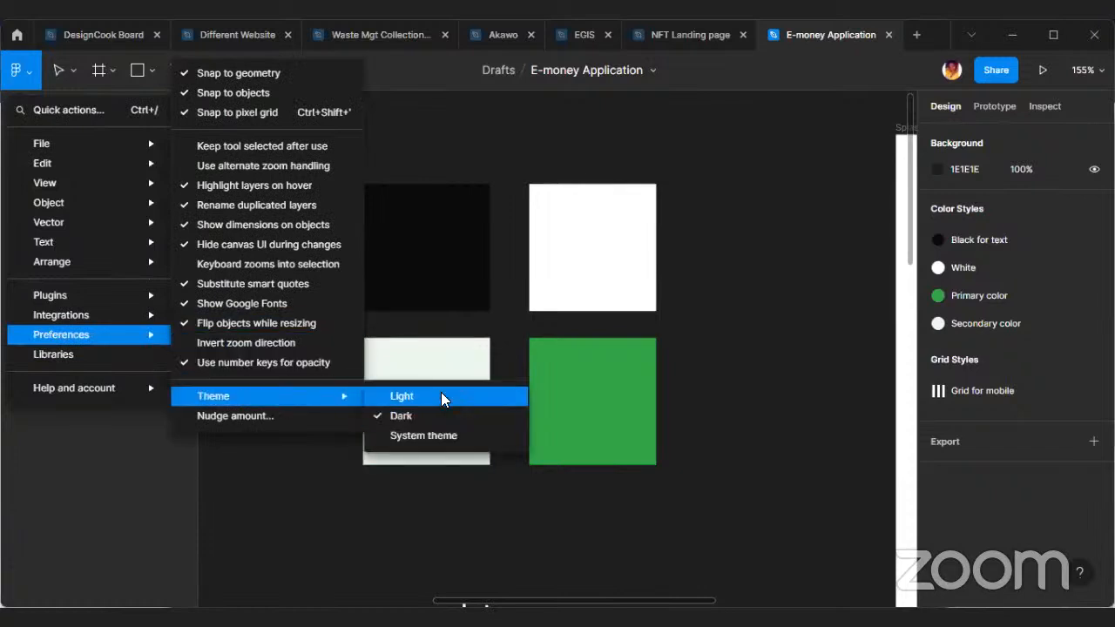
click(415, 348)
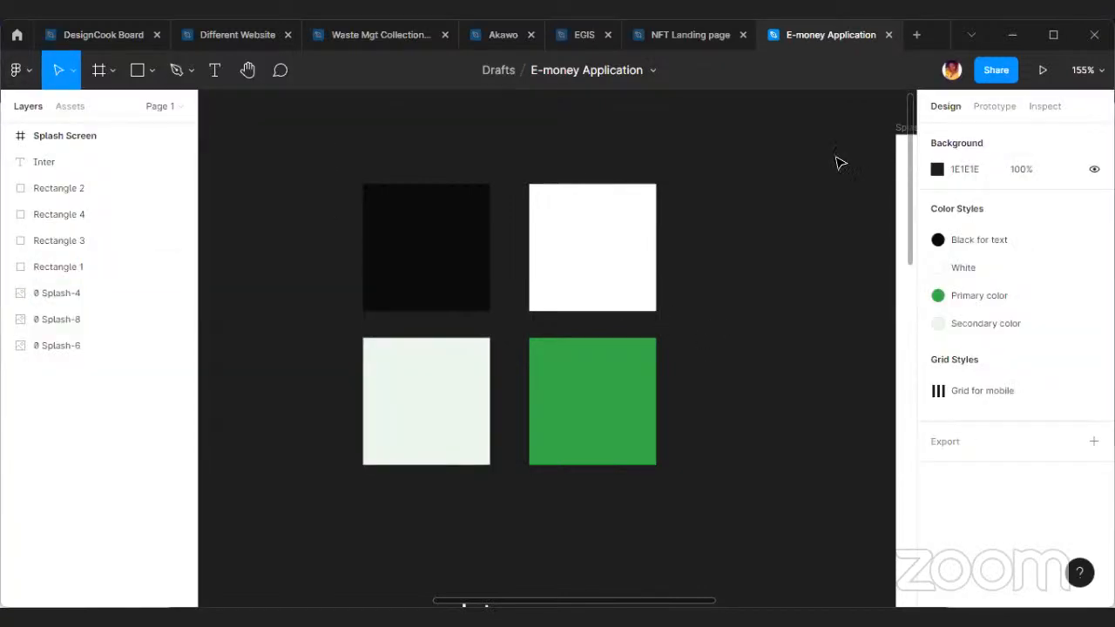
Set the canvas background colour to light grey E5E5E5.
click(1020, 175)
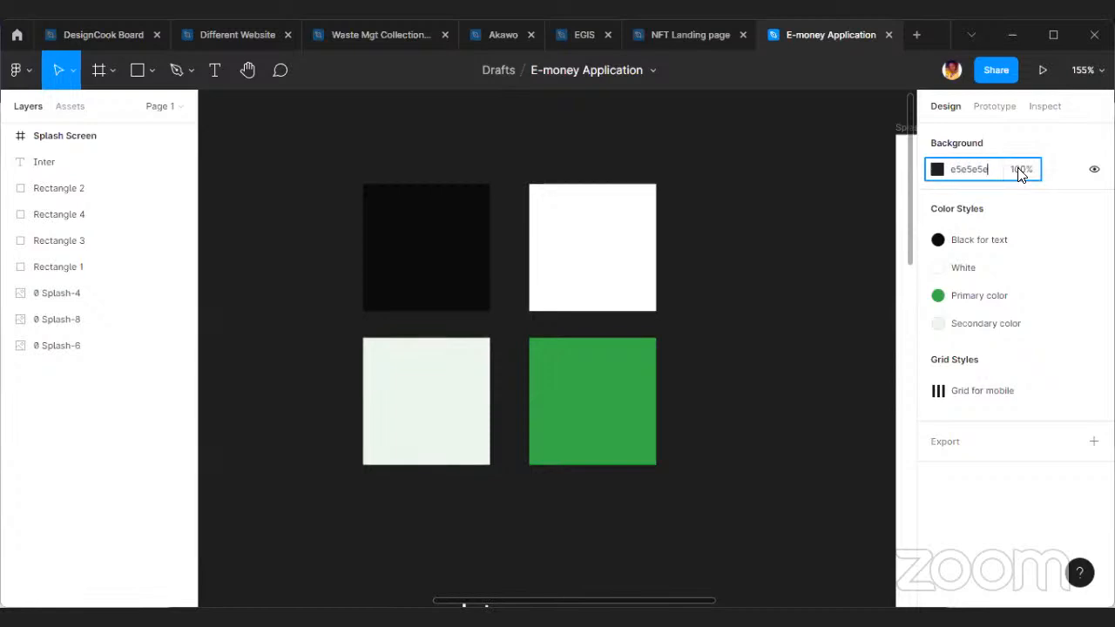
key(Return)
click(794, 366)
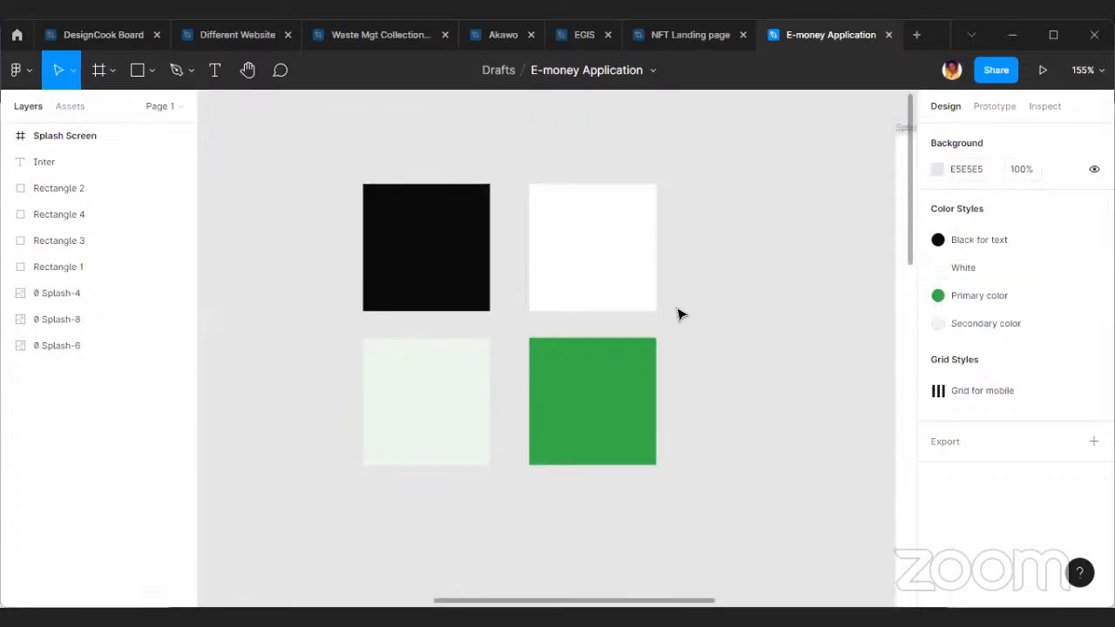
Apply the "Black for text" colour style to the Inter text below the swatches.
scroll(735, 314, down, 5)
scroll(685, 391, down, 3)
scroll(665, 398, right, 1)
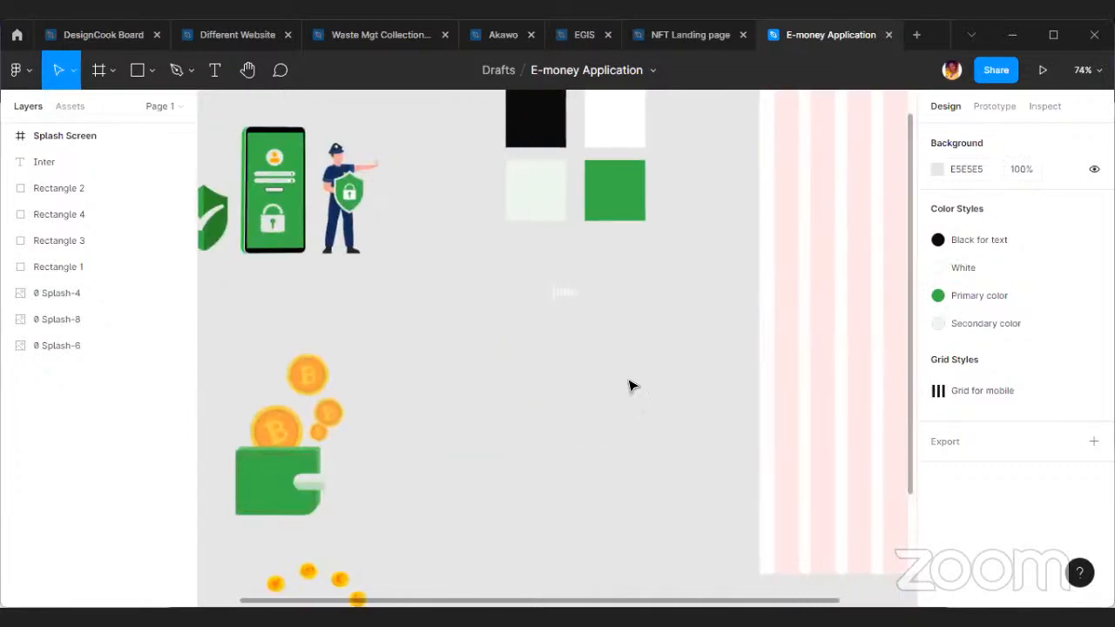
scroll(610, 380, up, 2)
click(586, 391)
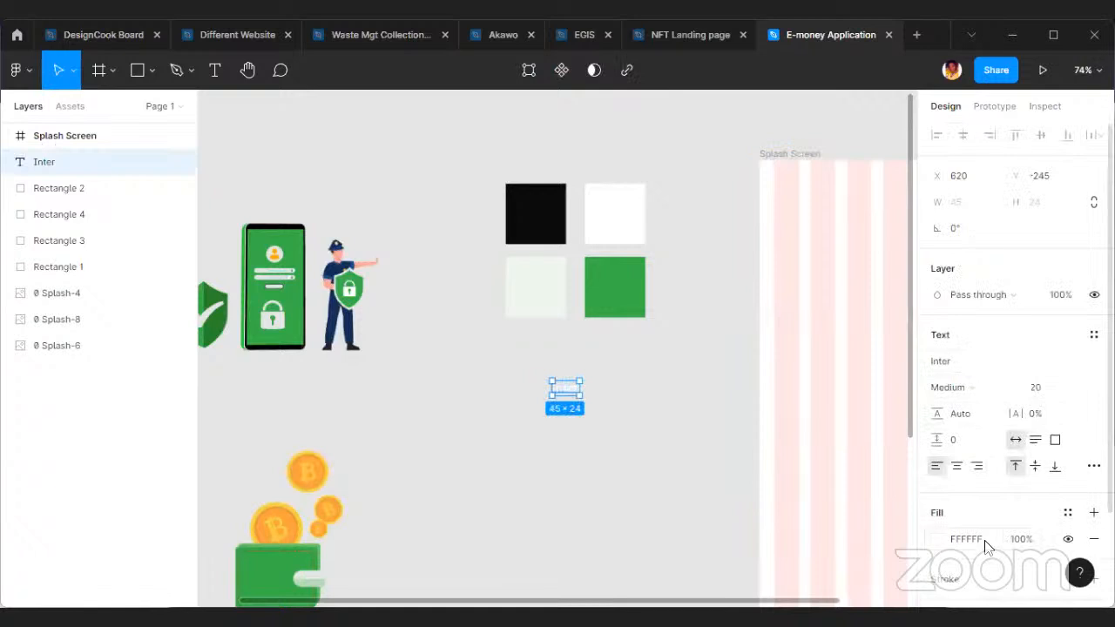
click(1066, 514)
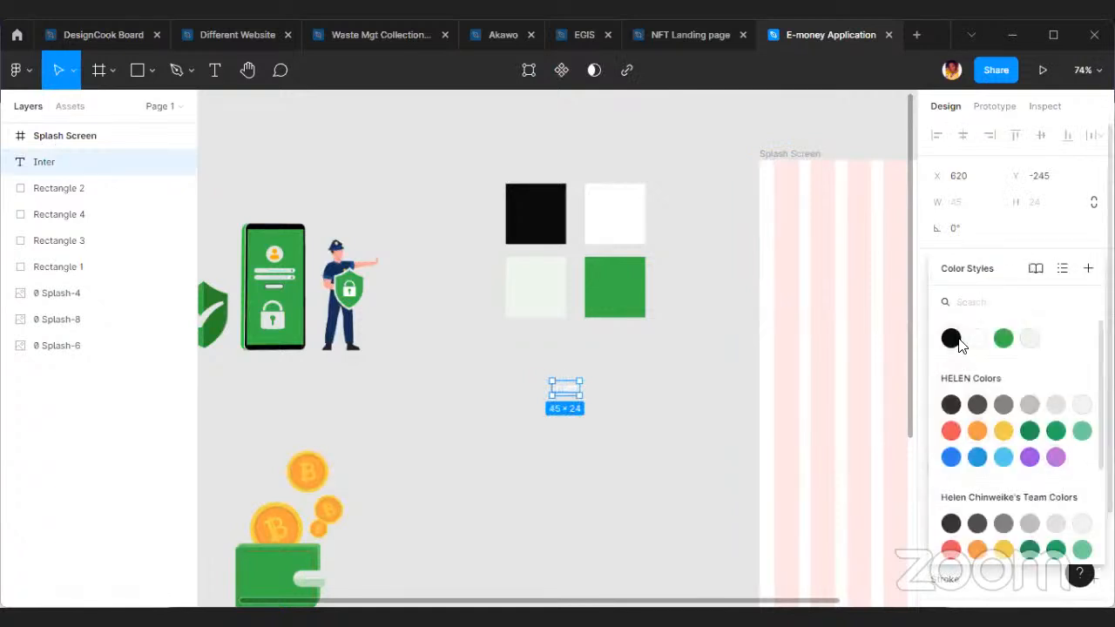
click(958, 344)
click(654, 331)
Move the Splash Screen frame closer to the swatches, to about X 922, Y -619.
scroll(610, 363, down, 3)
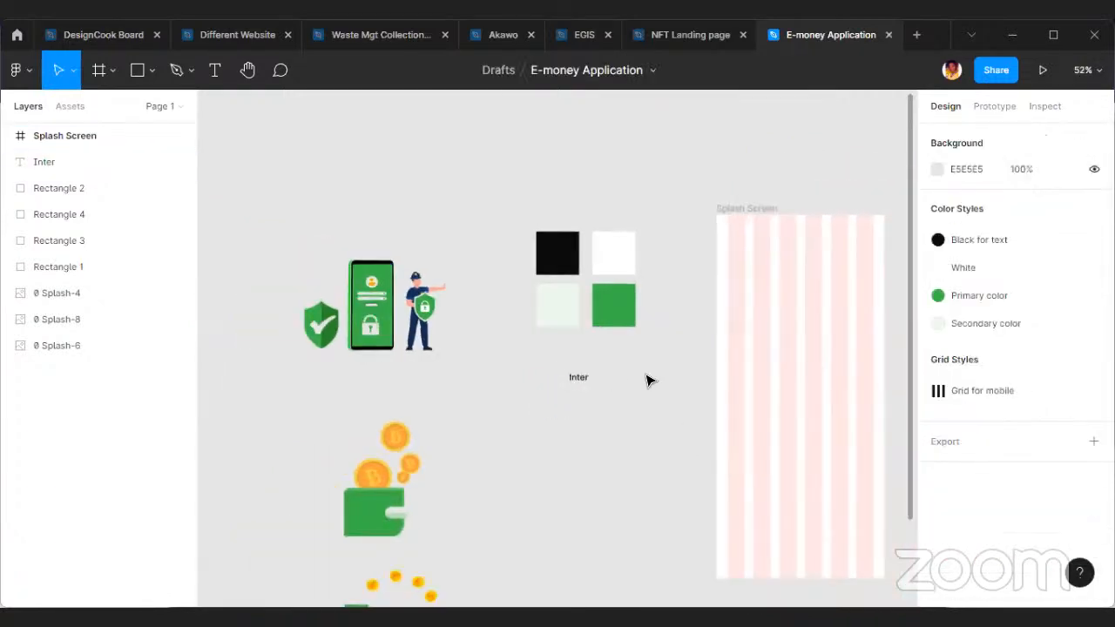
scroll(630, 400, right, 5)
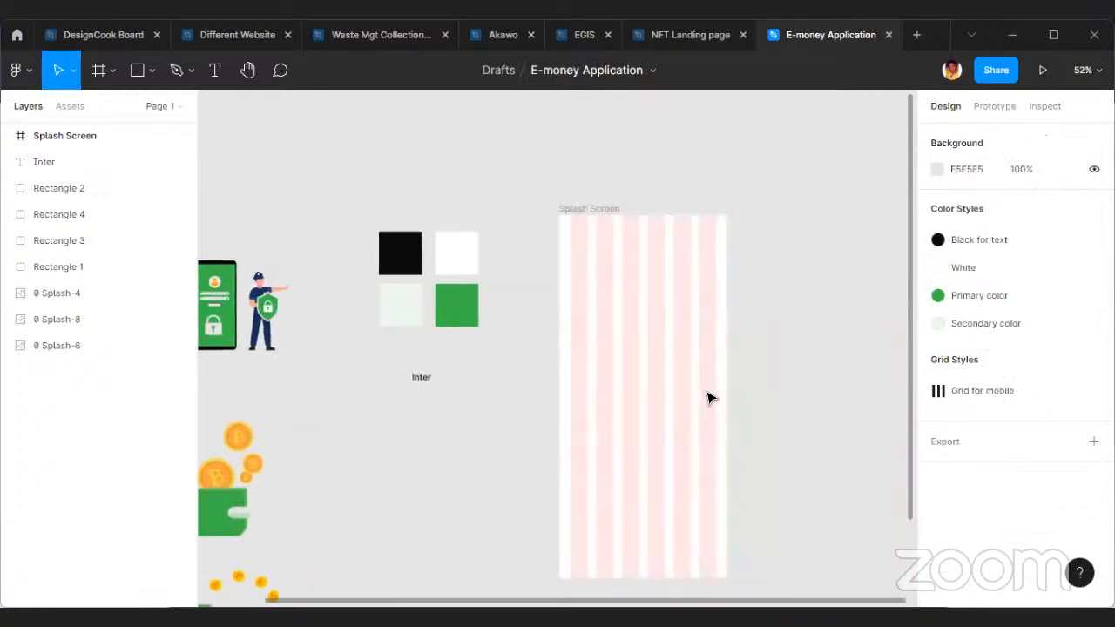
scroll(688, 394, up, 3)
click(661, 384)
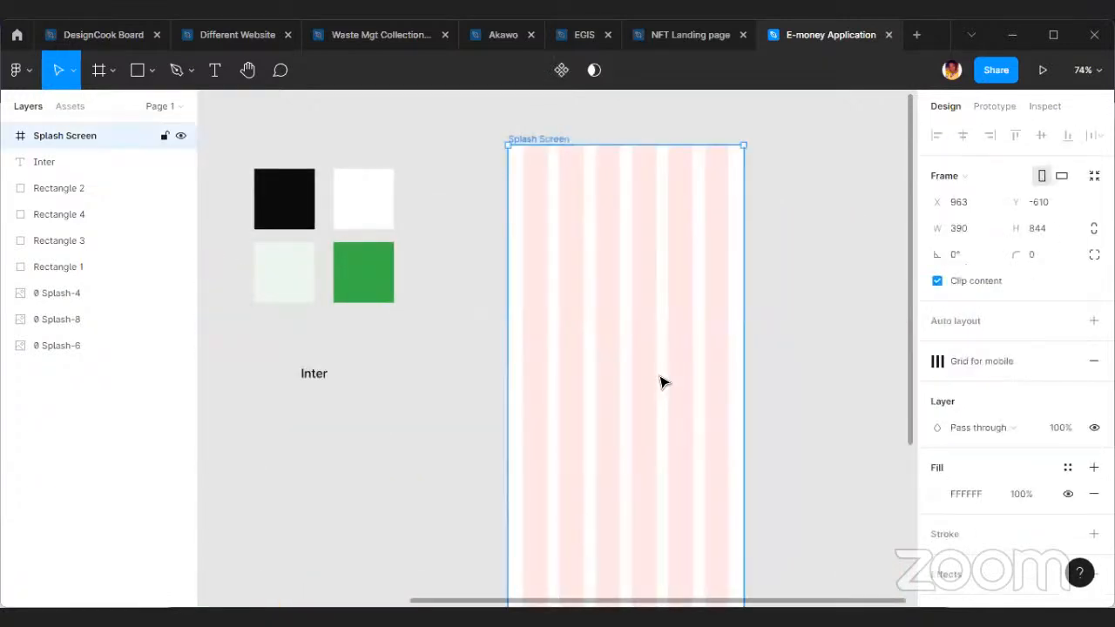
drag(635, 383, 609, 377)
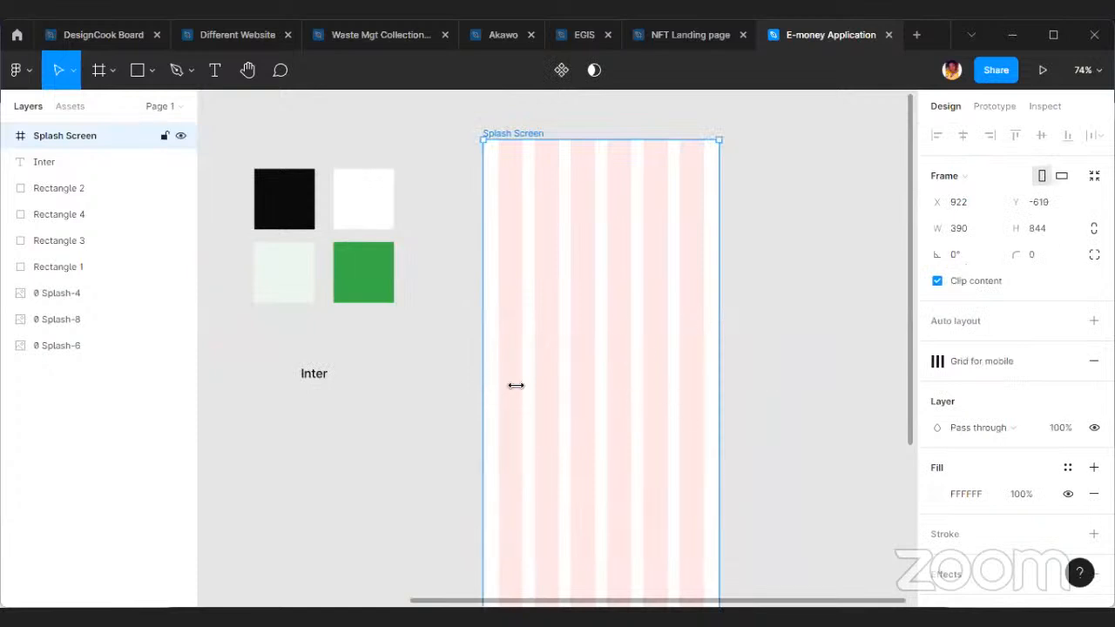
scroll(484, 383, down, 1)
click(808, 457)
Set the Inter text's font weight to Regular.
scroll(707, 340, up, 3)
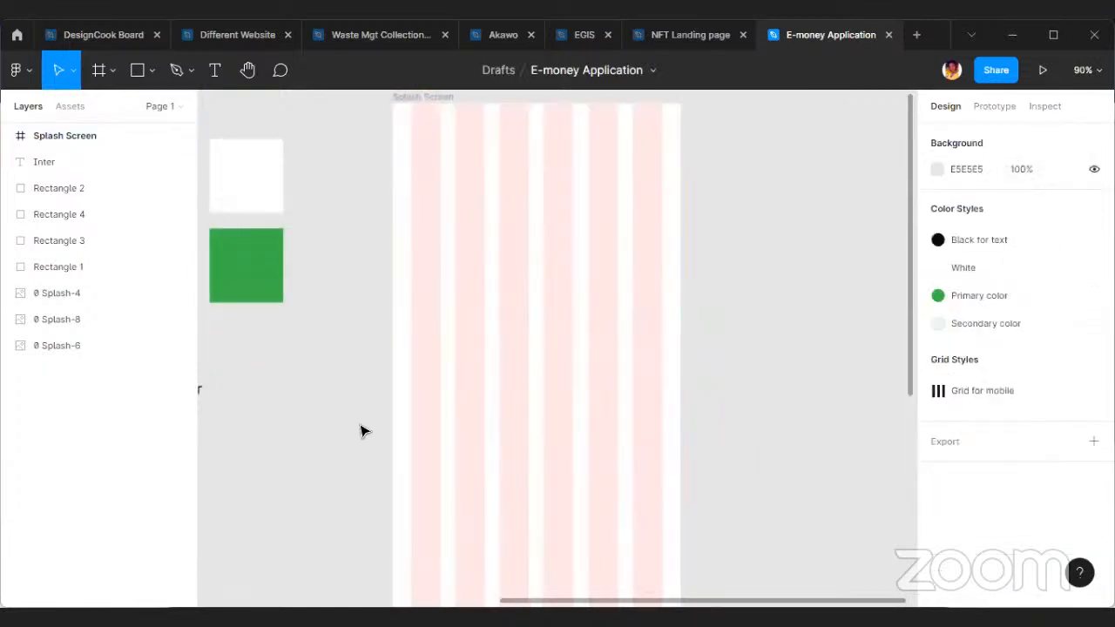
scroll(348, 414, left, 5)
scroll(553, 393, up, 5)
click(392, 398)
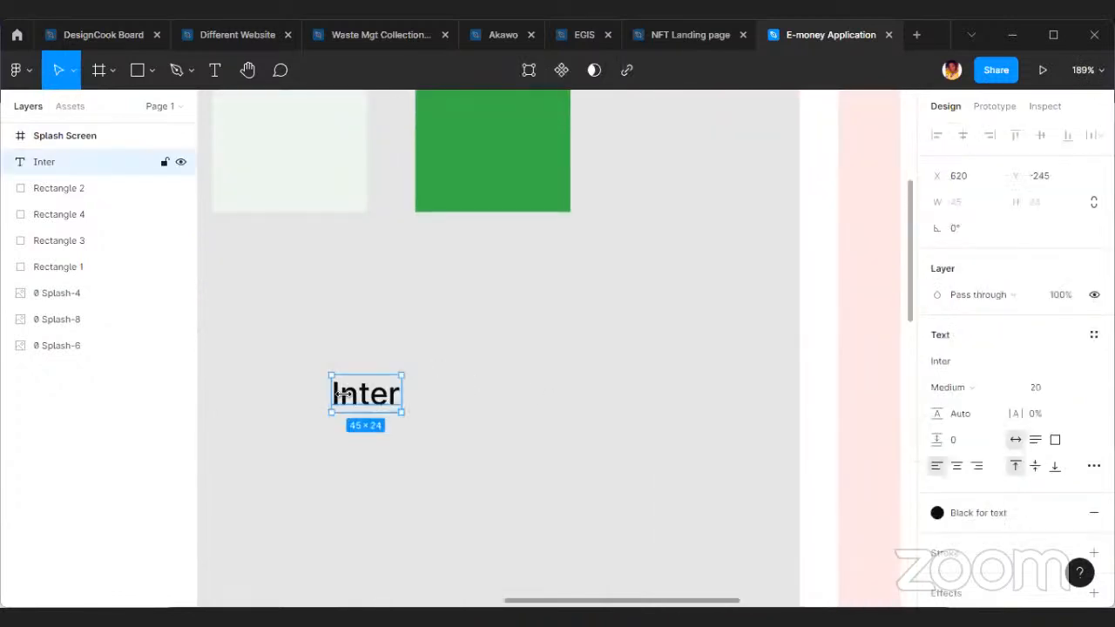
scroll(338, 392, left, 4)
click(961, 388)
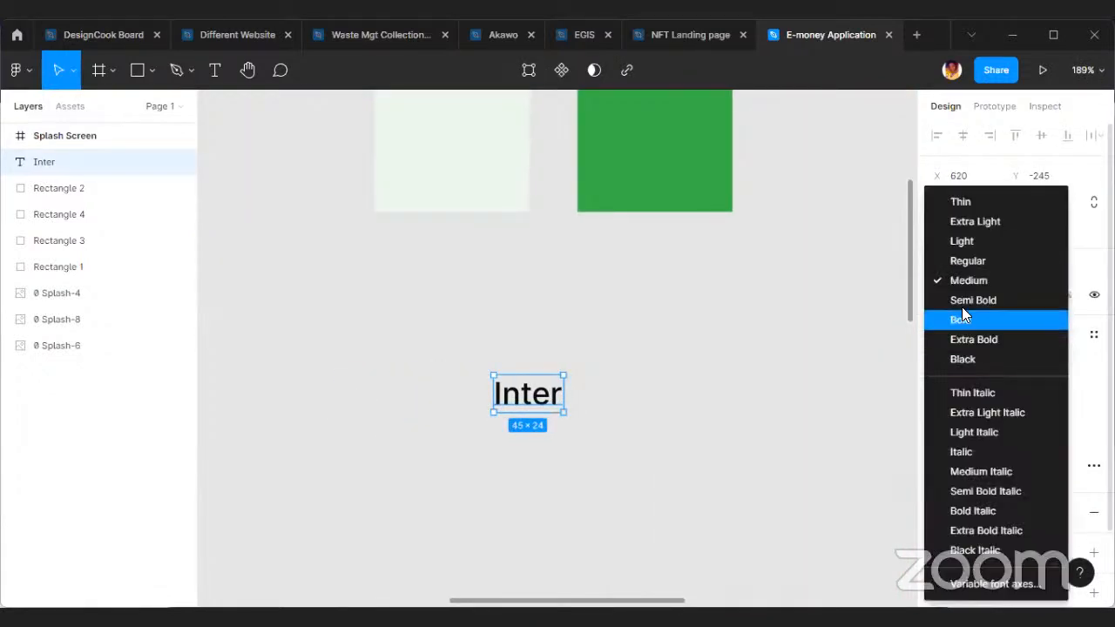
click(971, 262)
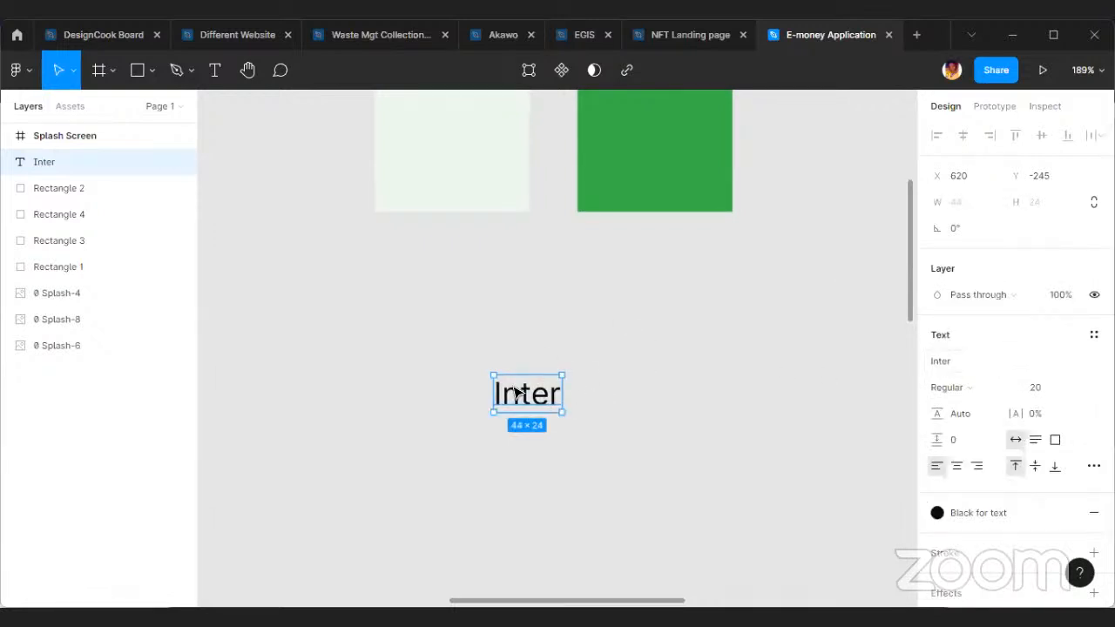
Move the Inter text up towards the swatches, to about X 652, Y -297, and set its font size to 18.
drag(528, 394, 576, 315)
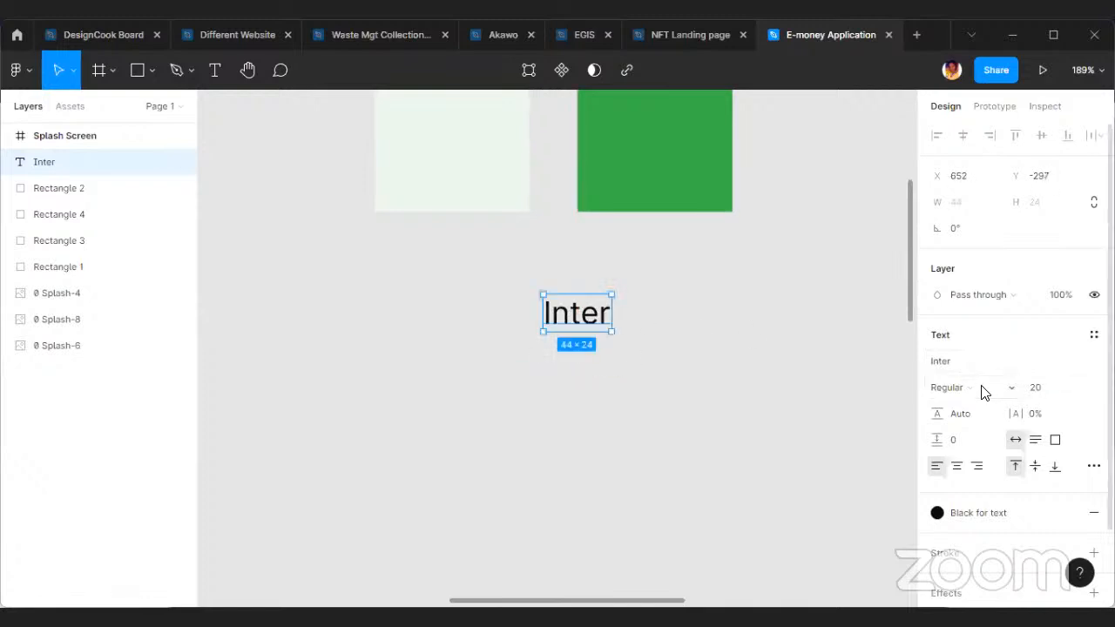
click(1051, 391)
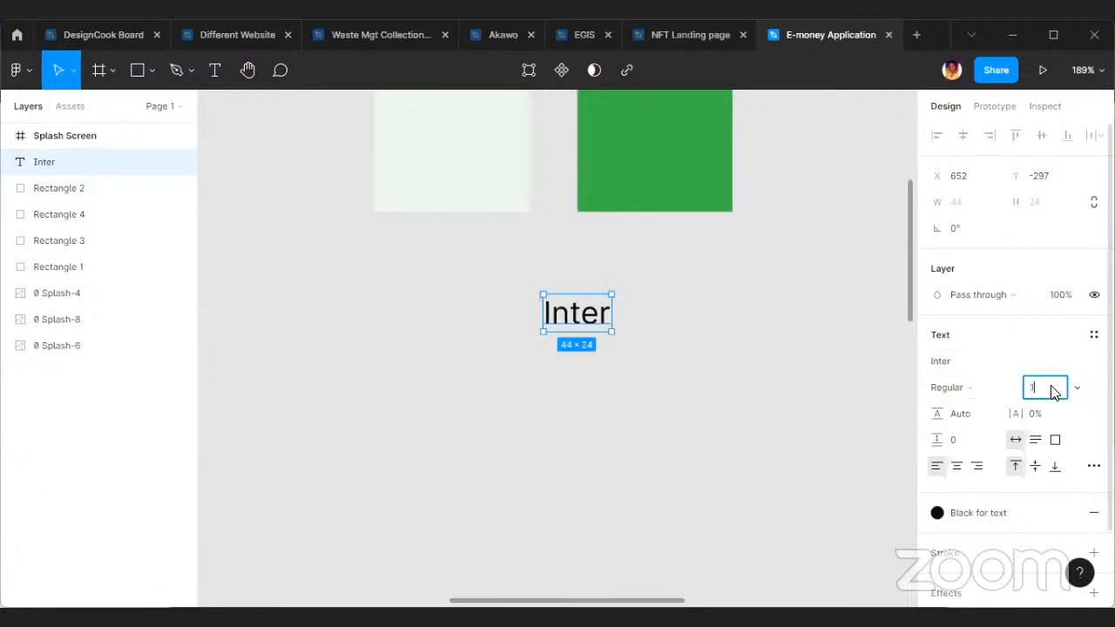
key(Return)
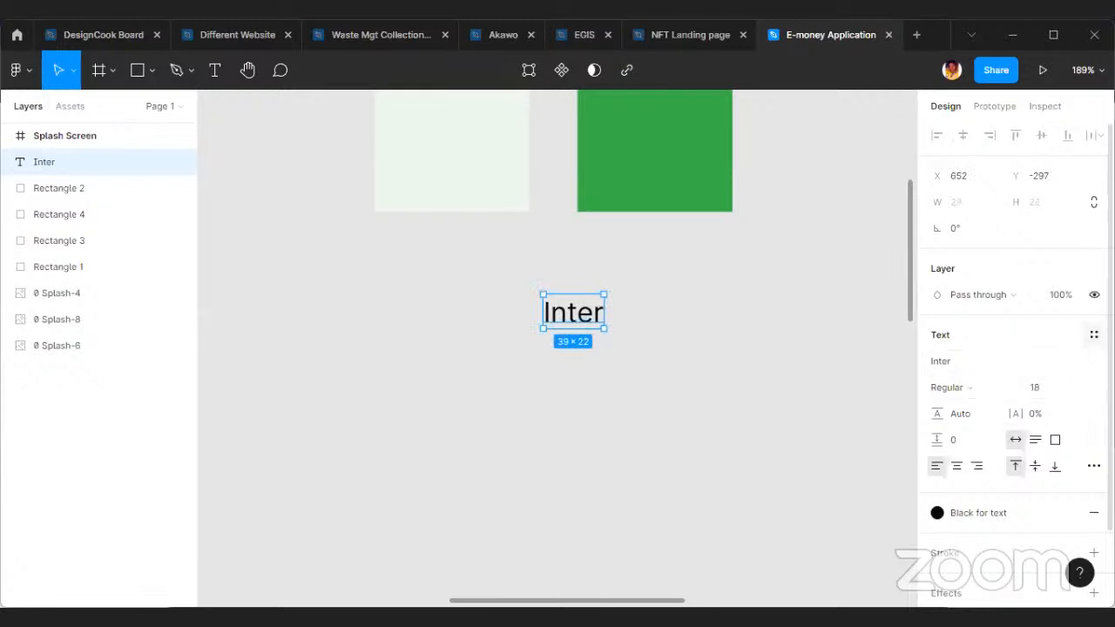
Create a text style named "Body text" from the Inter text below the swatches.
click(1094, 334)
click(1088, 364)
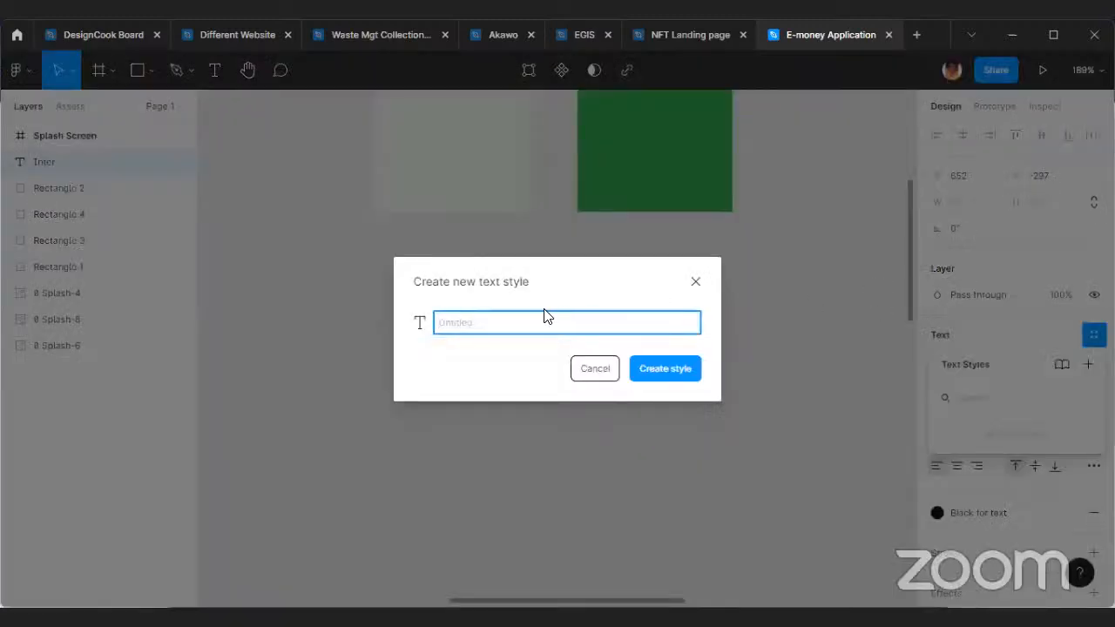
text(B)
click(659, 384)
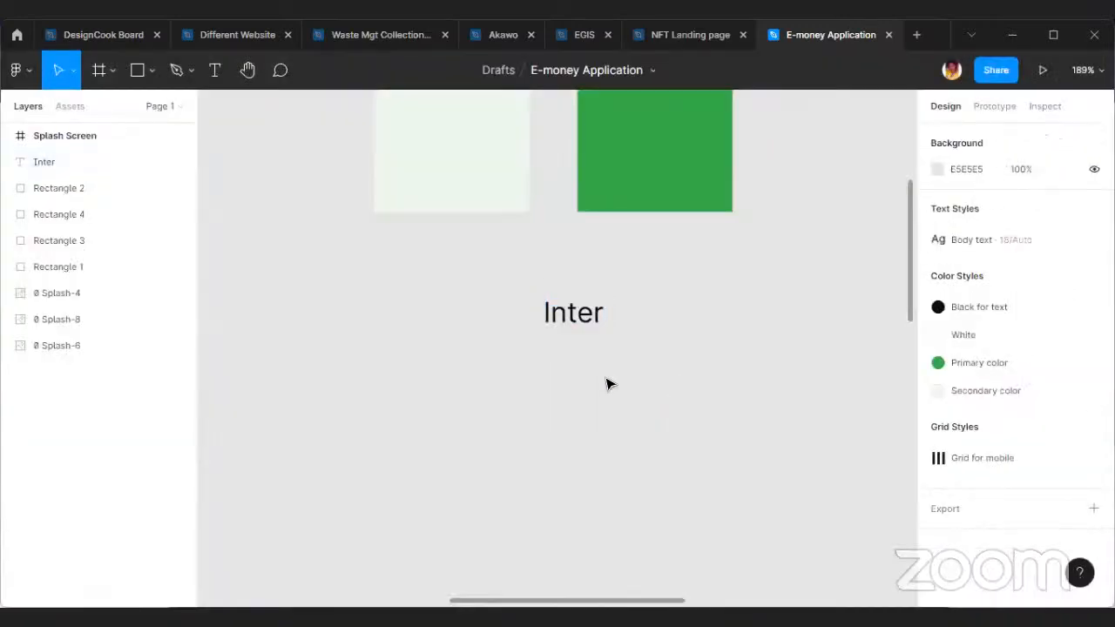
Duplicate the Inter text directly below the original, at about X 652, Y -264.
scroll(607, 376, down, 2)
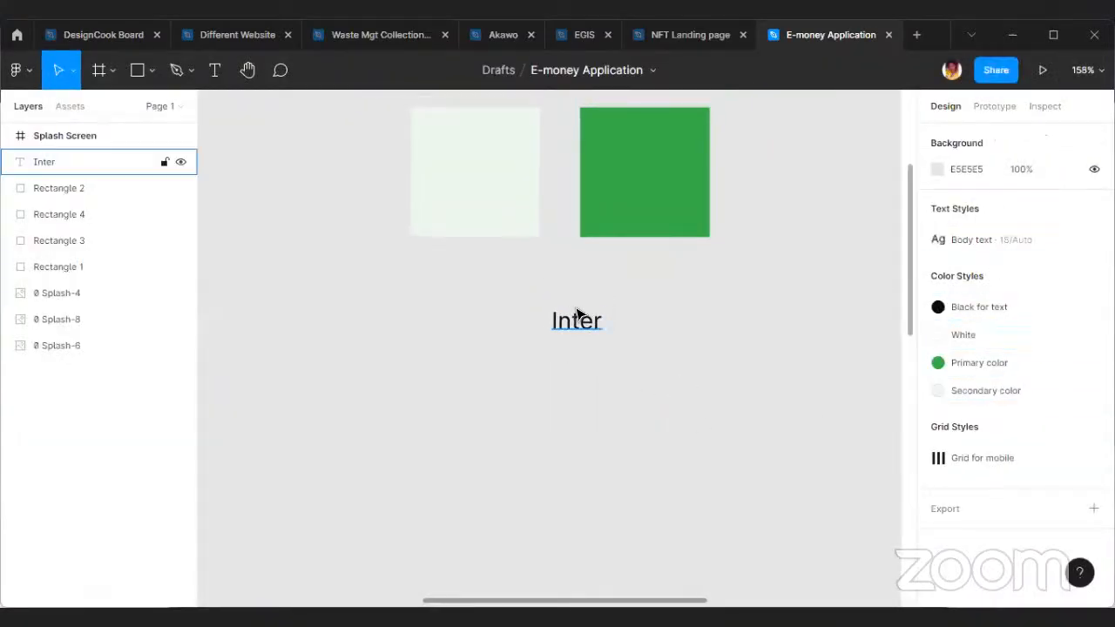
scroll(577, 314, up, 3)
click(578, 331)
drag(578, 335, 600, 435)
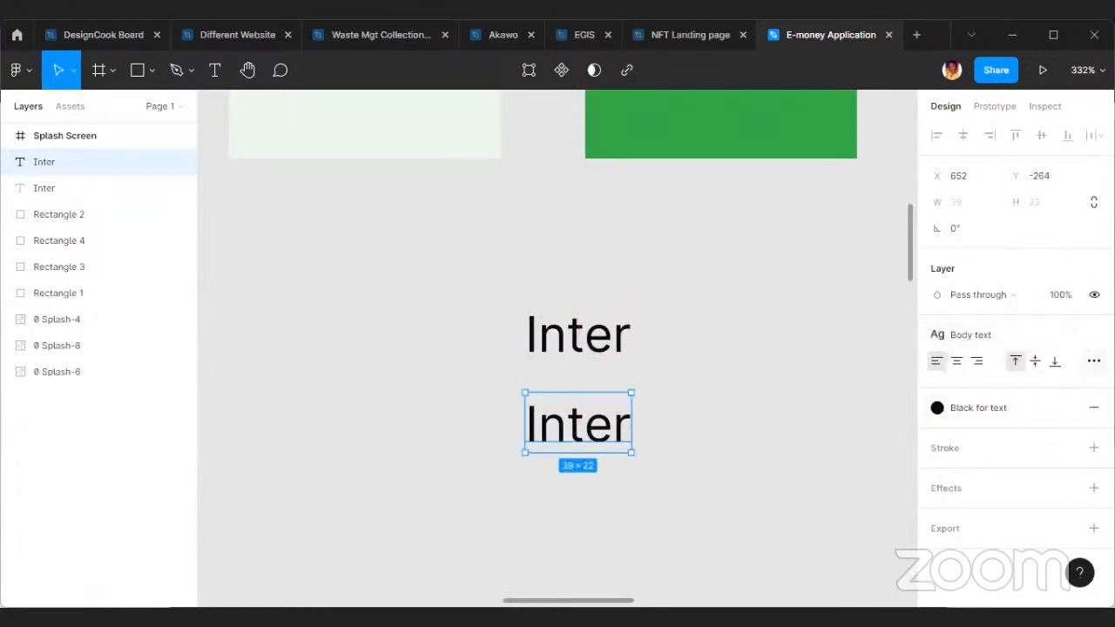
Detach the text style from the lower Inter copy, set it to size 24 and Medium weight, and shift it to about X 647.
click(1090, 336)
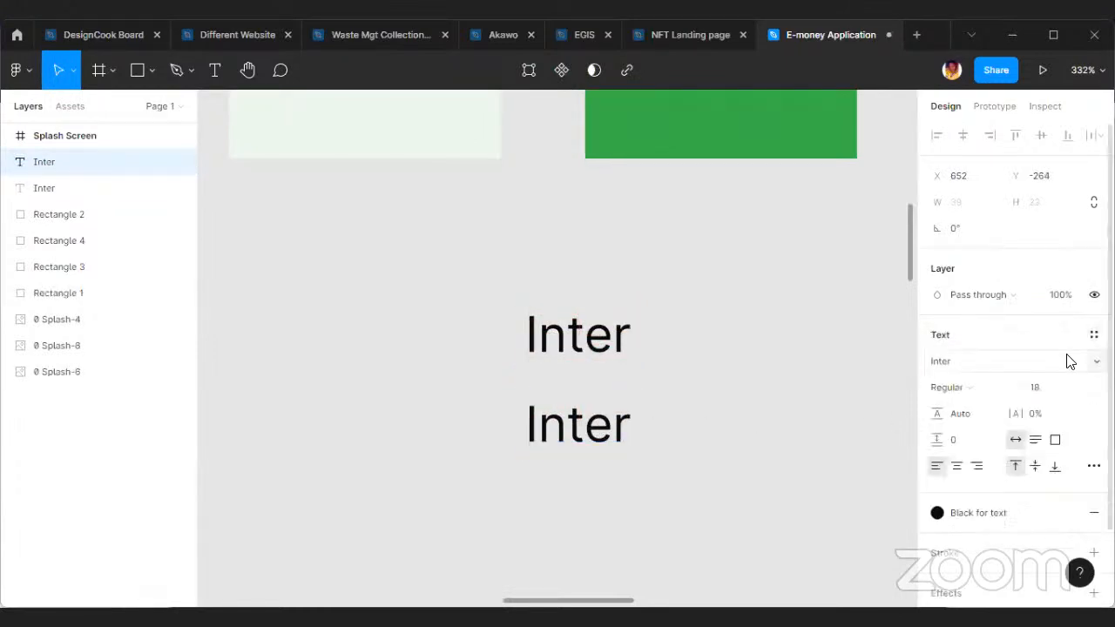
click(1031, 389)
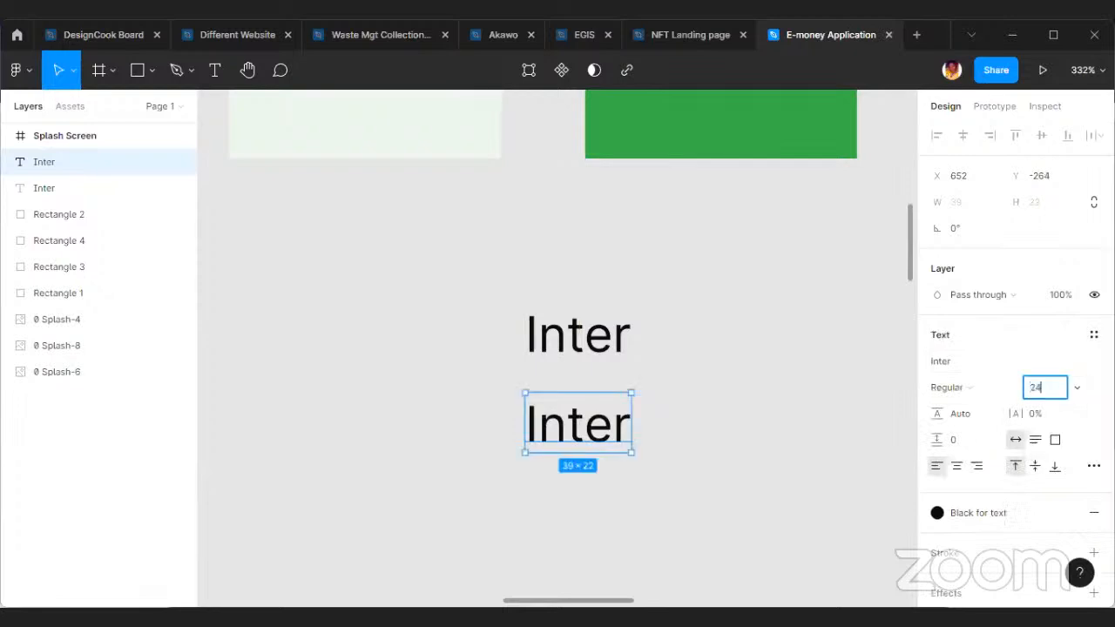
key(Return)
click(983, 389)
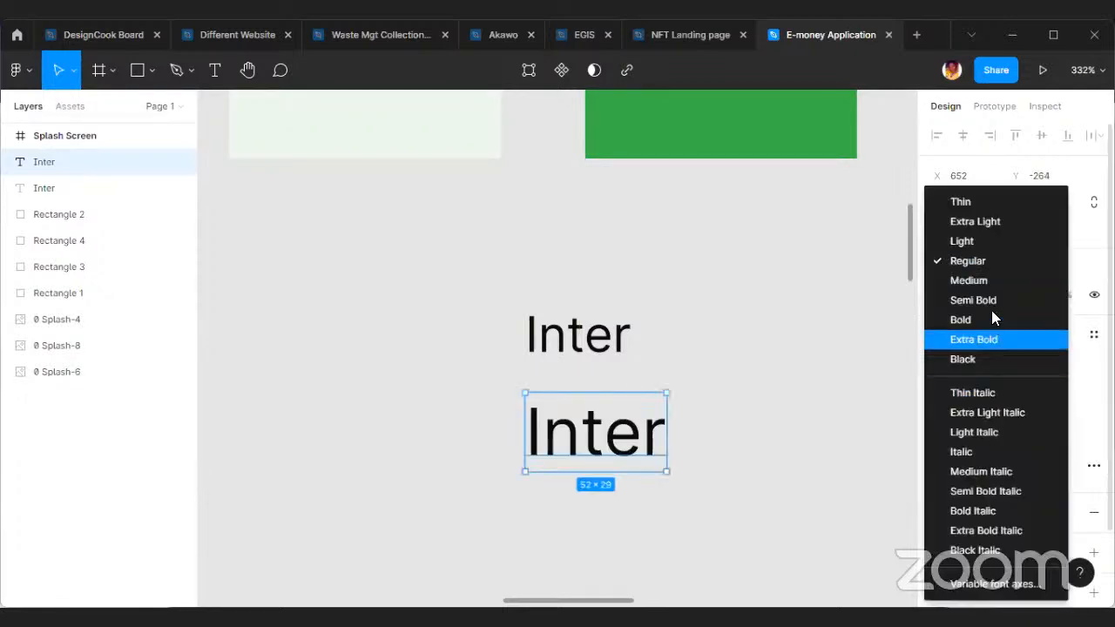
click(991, 284)
drag(573, 437, 575, 428)
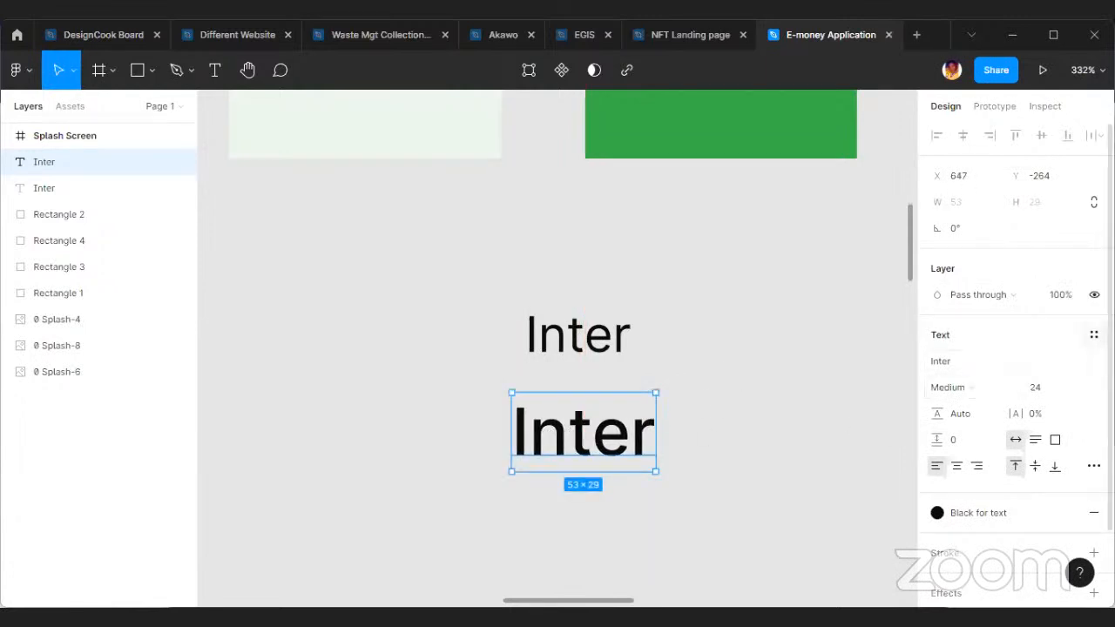
Create a text style named "Title text" from the lower, Medium-weight Inter text.
click(1095, 335)
click(1088, 364)
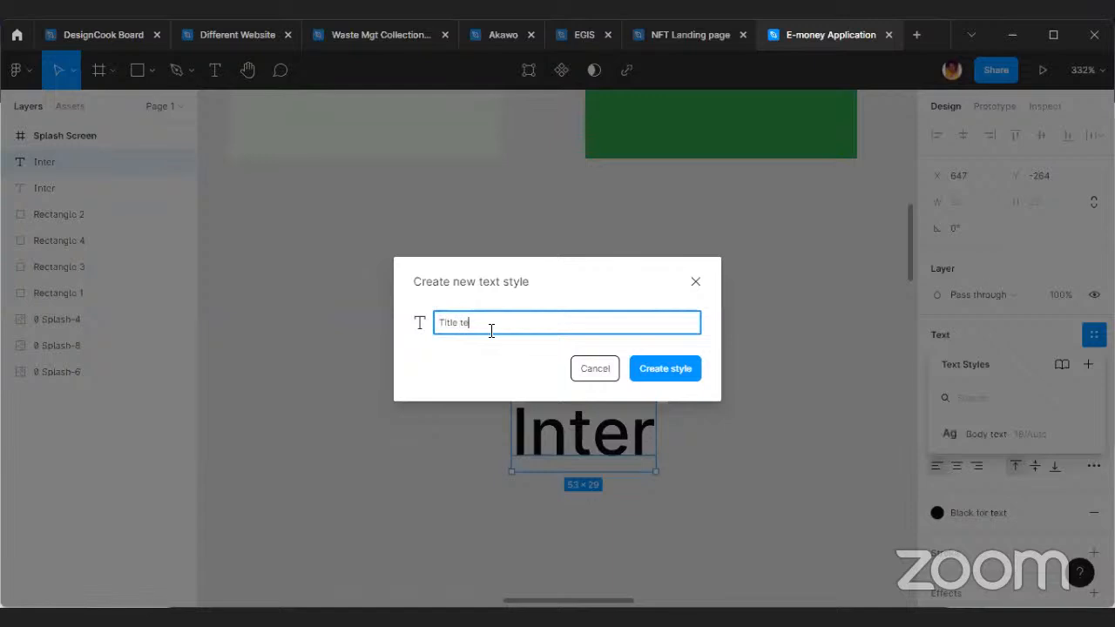
key(Return)
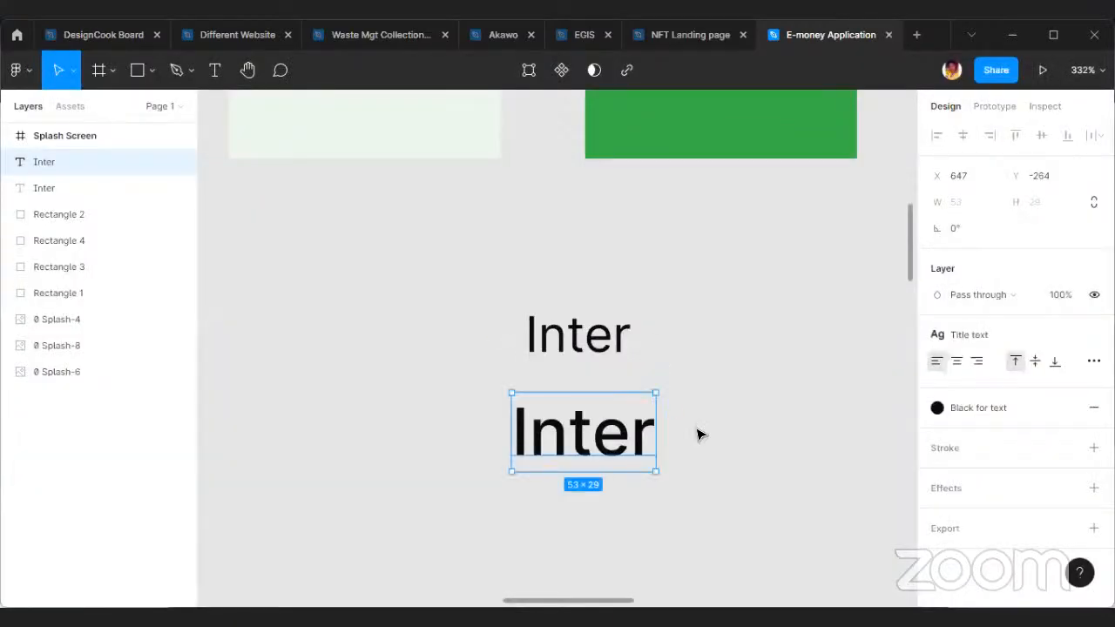
click(754, 478)
Move the Splash Screen frame closer to the swatches, to about X 847, Y -719.
scroll(782, 450, down, 5)
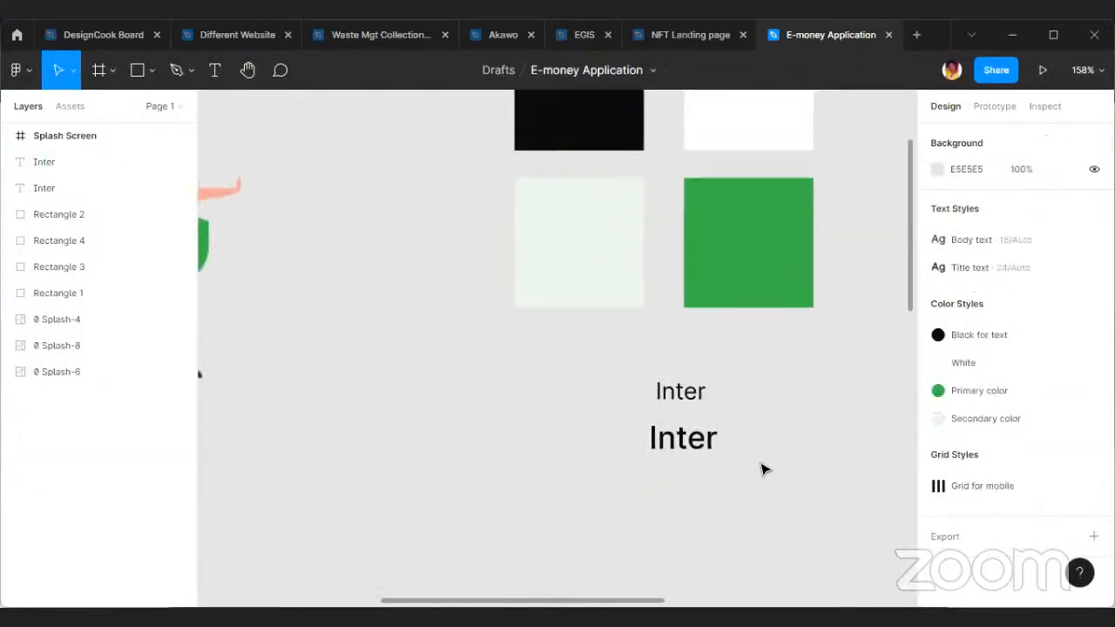
scroll(371, 555, right, 5)
scroll(649, 531, down, 3)
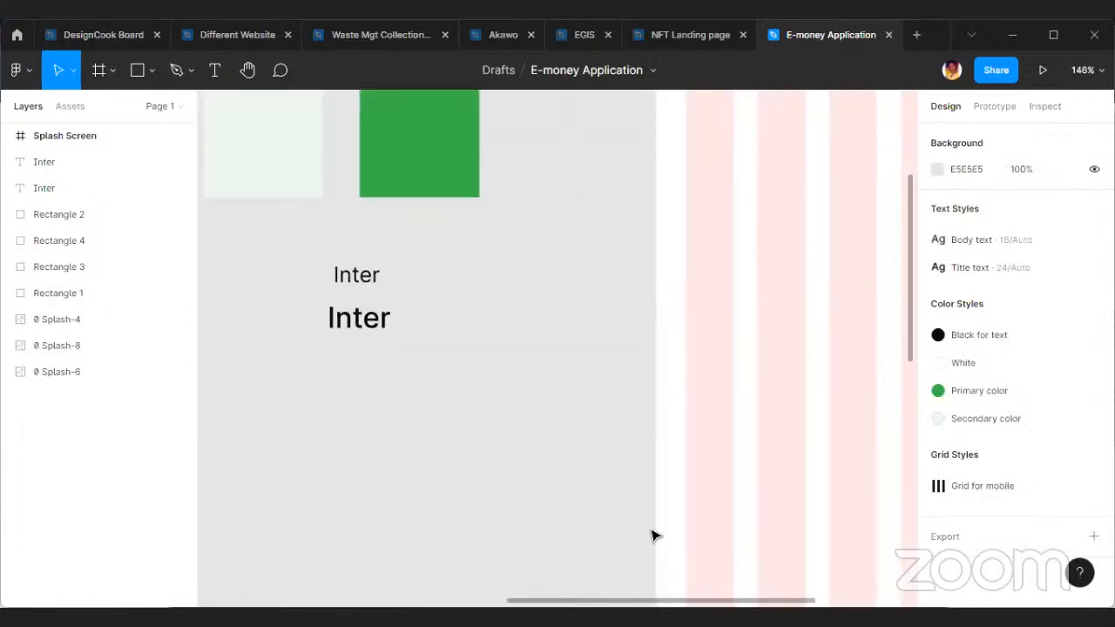
scroll(601, 532, down, 3)
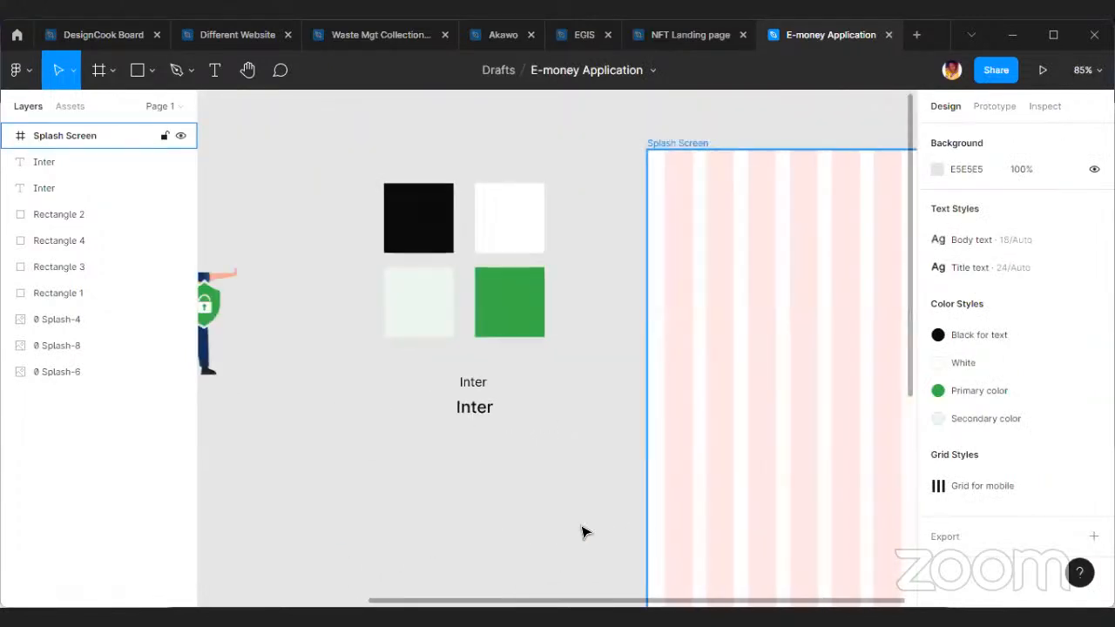
scroll(749, 358, down, 3)
click(775, 353)
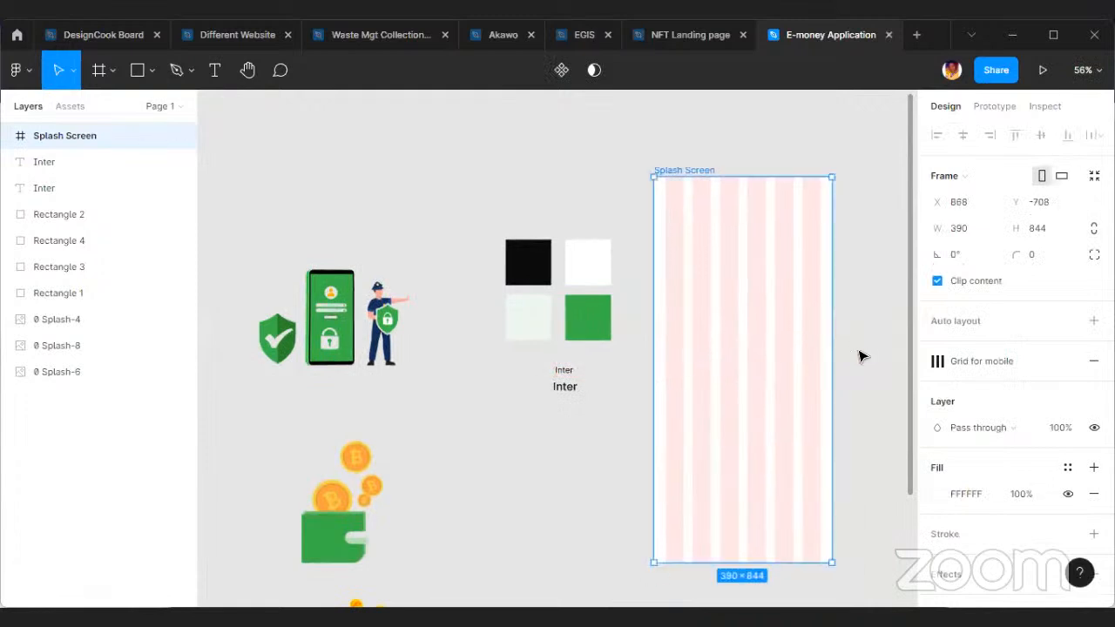
scroll(654, 364, up, 3)
click(675, 394)
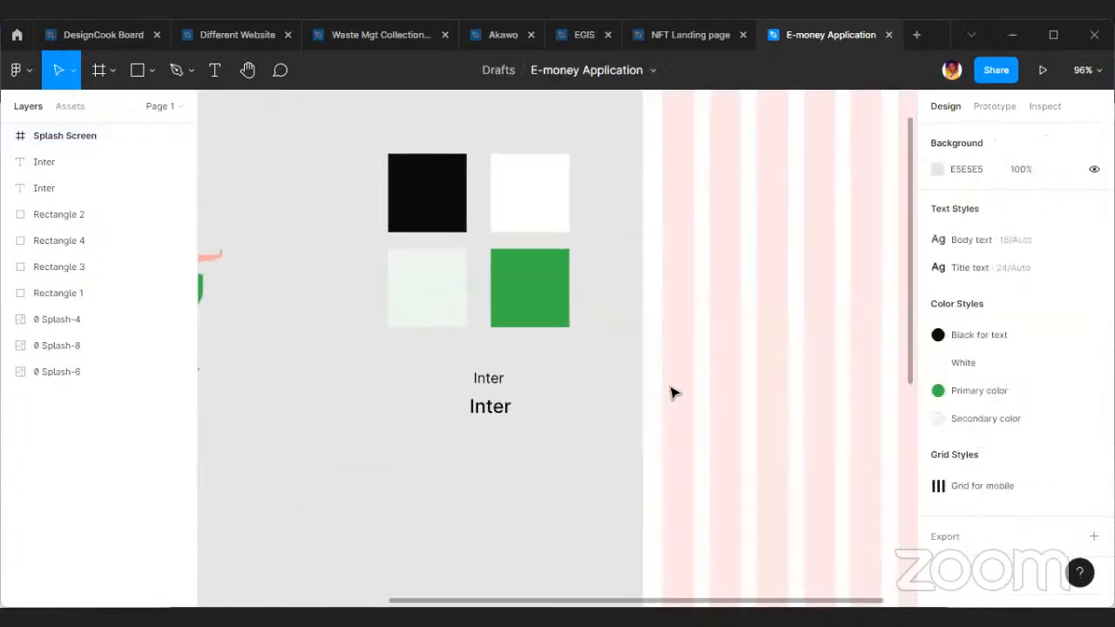
click(688, 349)
scroll(671, 403, down, 3)
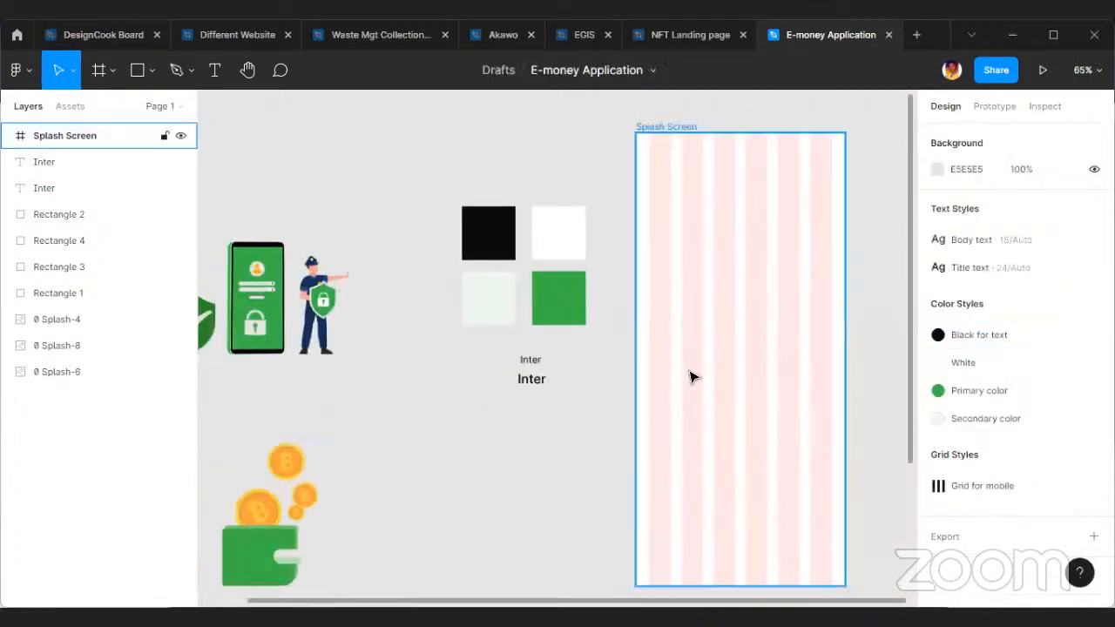
scroll(697, 383, right, 2)
click(731, 406)
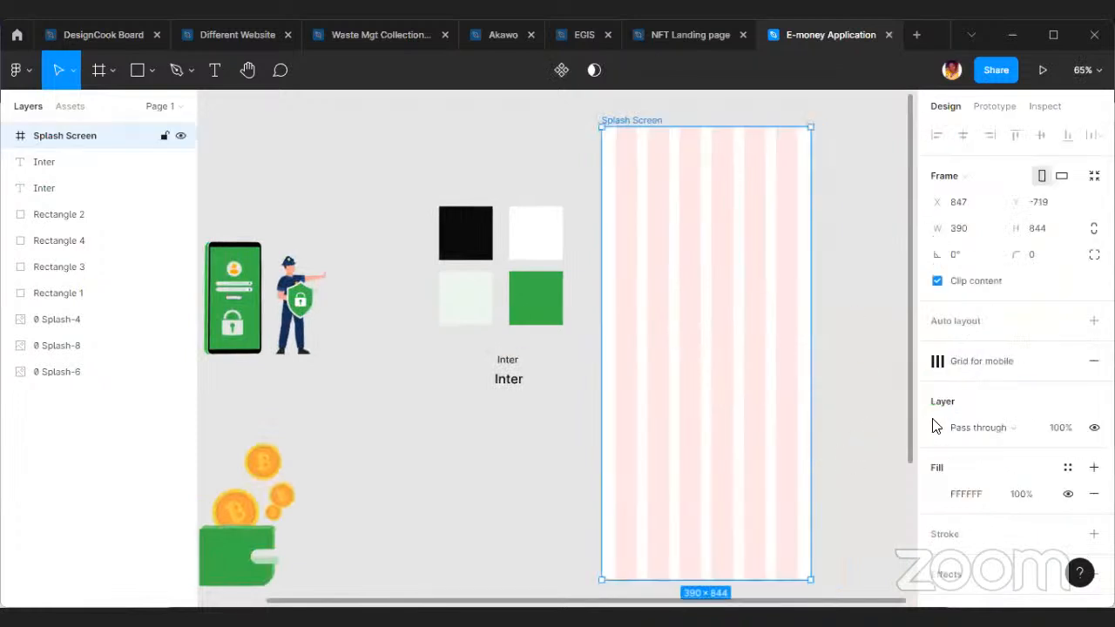
Fill the Splash Screen frame with green 39B54A sampled from the green swatch and hide the layout grids.
key(i)
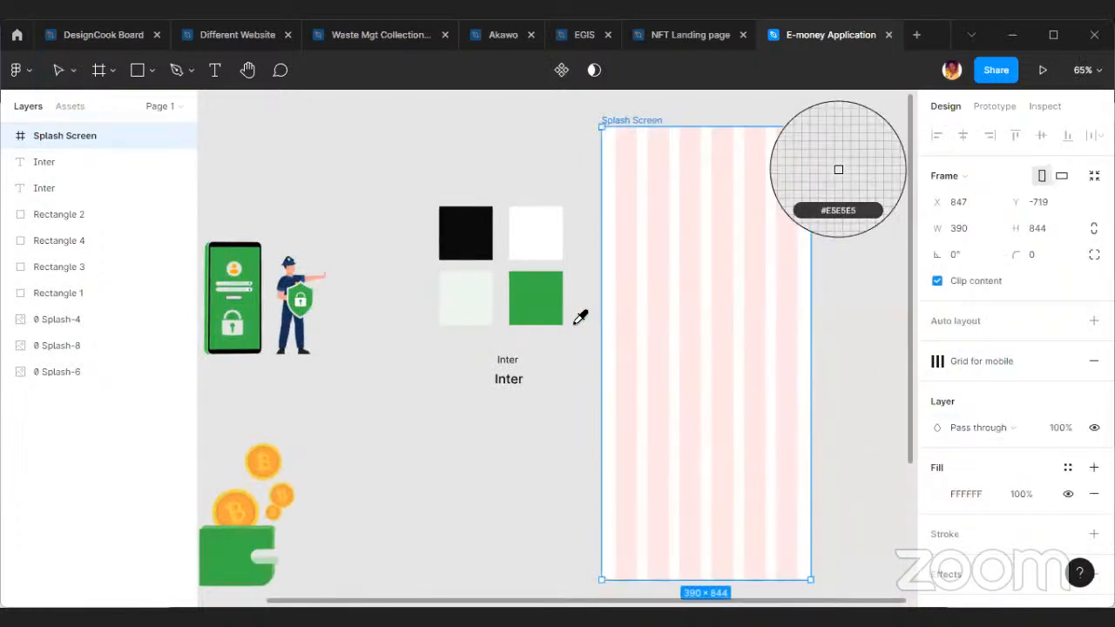
click(554, 311)
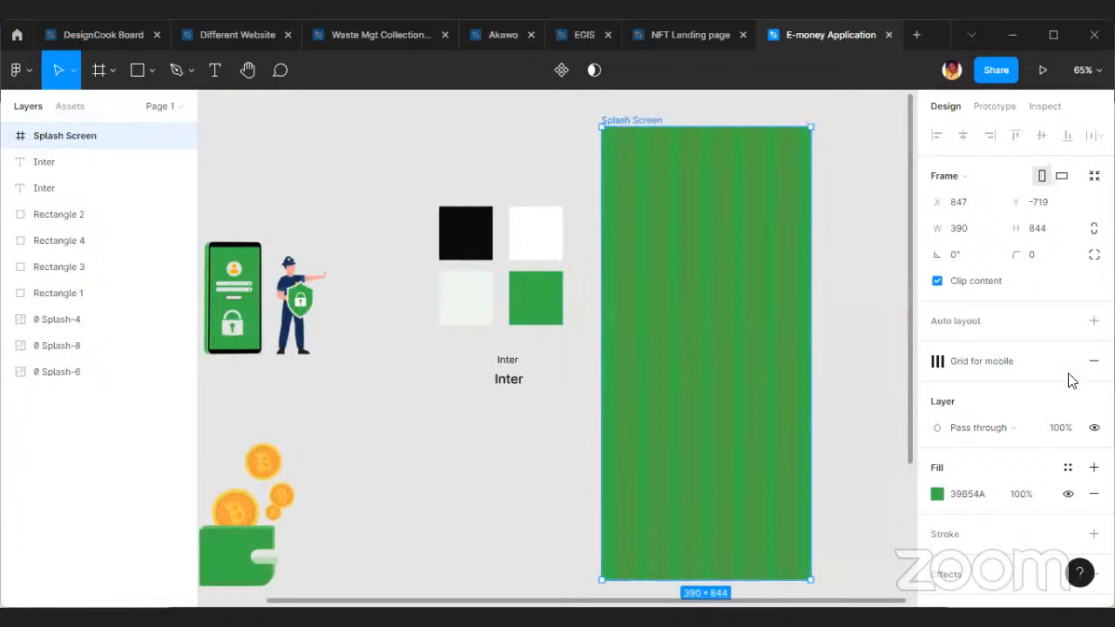
click(1044, 363)
click(829, 391)
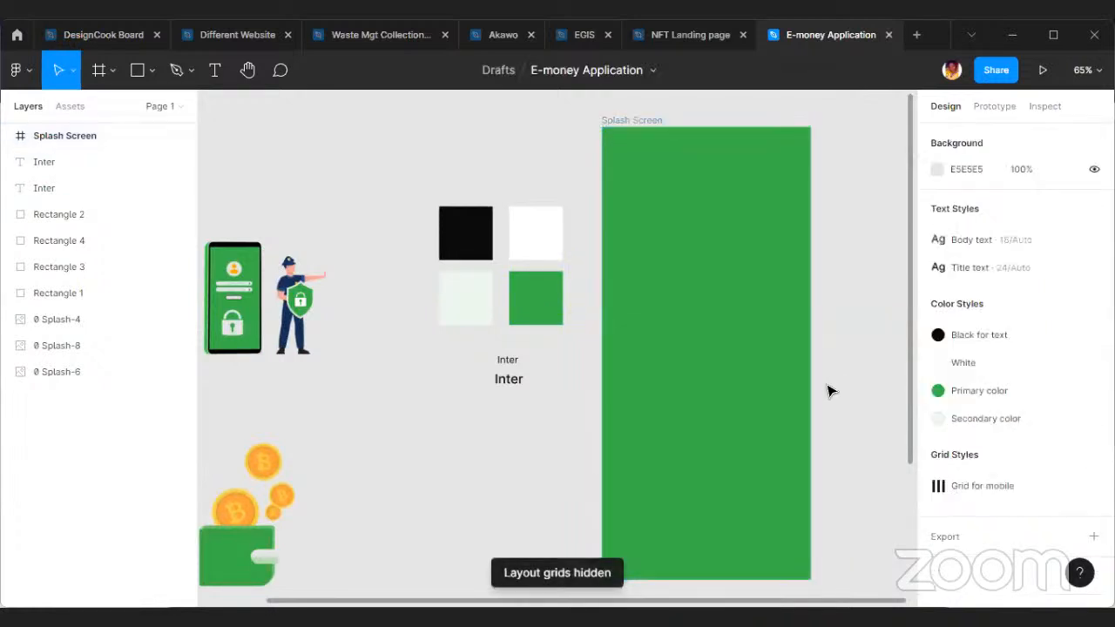
Copy the larger Inter text into the Splash Screen frame at about X 85, Y 363 and apply the White colour style.
scroll(635, 391, up, 2)
scroll(686, 405, right, 2)
click(686, 404)
scroll(557, 351, down, 2)
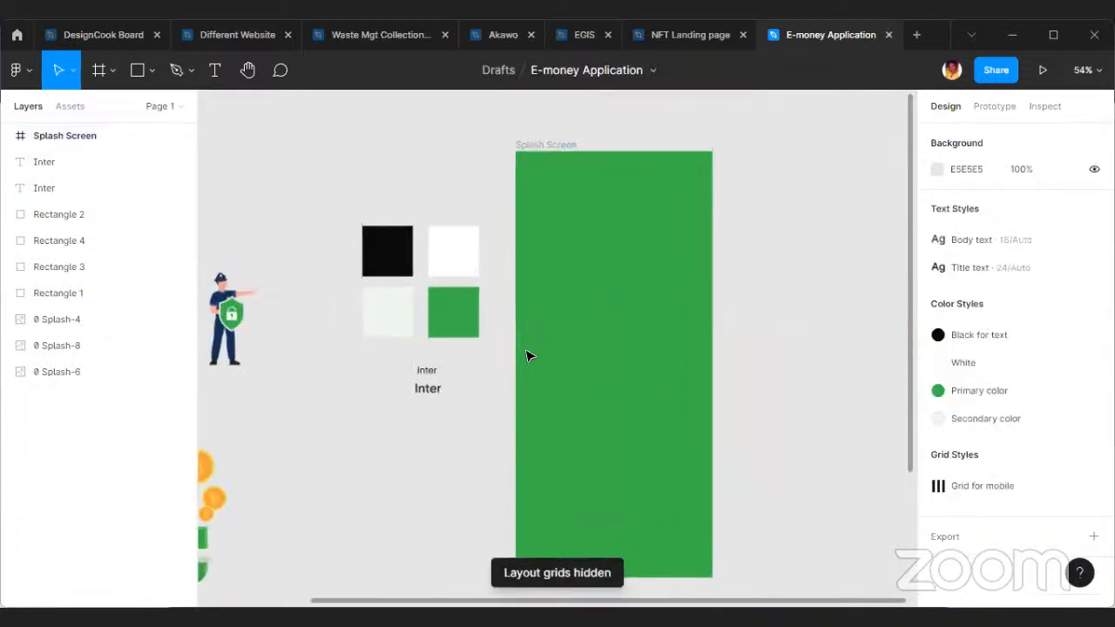
scroll(383, 406, up, 3)
click(383, 406)
drag(383, 410, 601, 339)
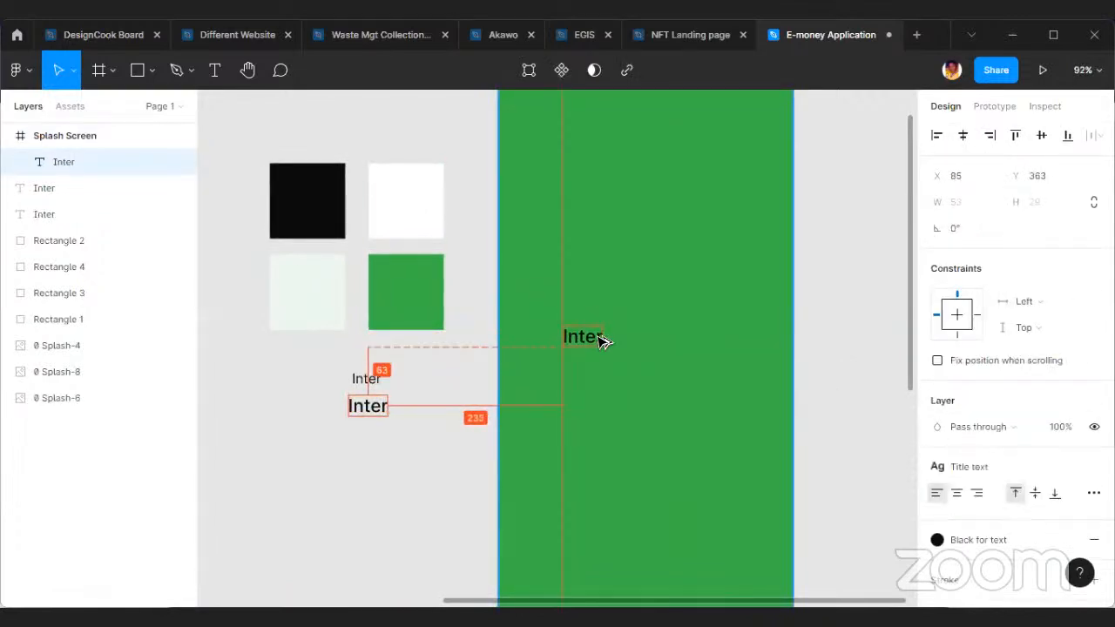
click(1002, 540)
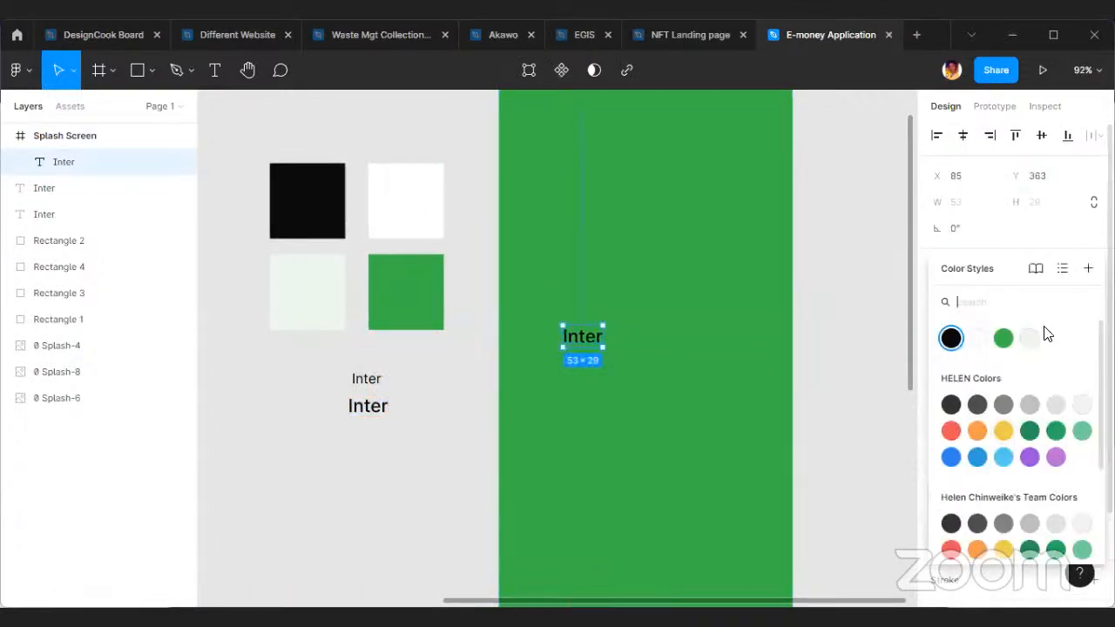
click(981, 341)
Detach the white Inter text's style, set its font size to 40, and move it to about X 168, Y 358.
scroll(582, 311, up, 3)
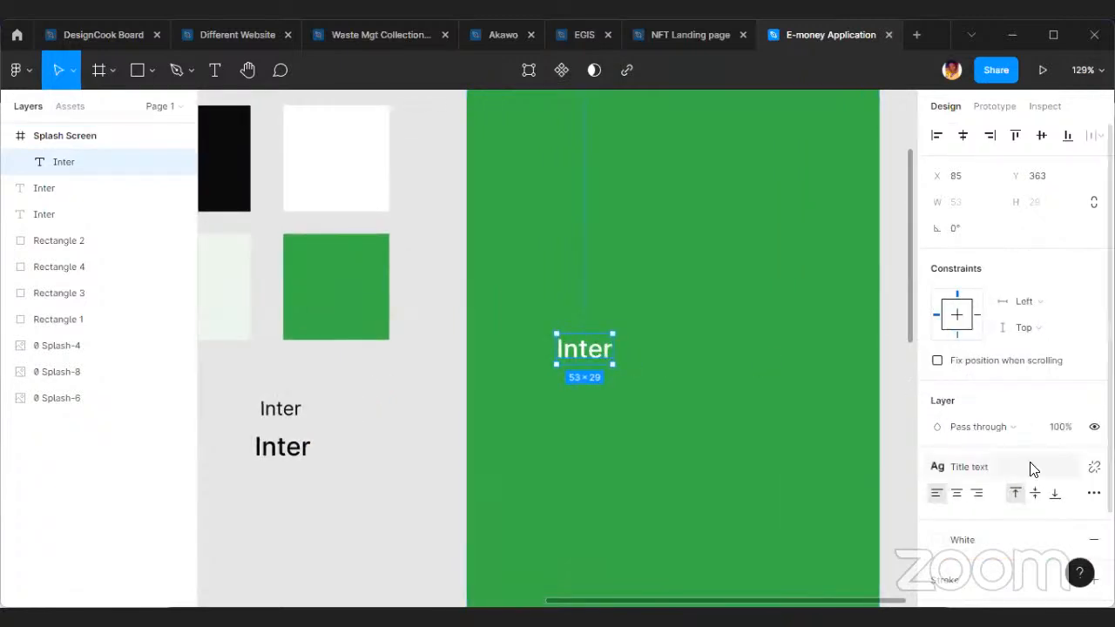
click(1094, 466)
click(1038, 518)
click(1082, 521)
click(1061, 508)
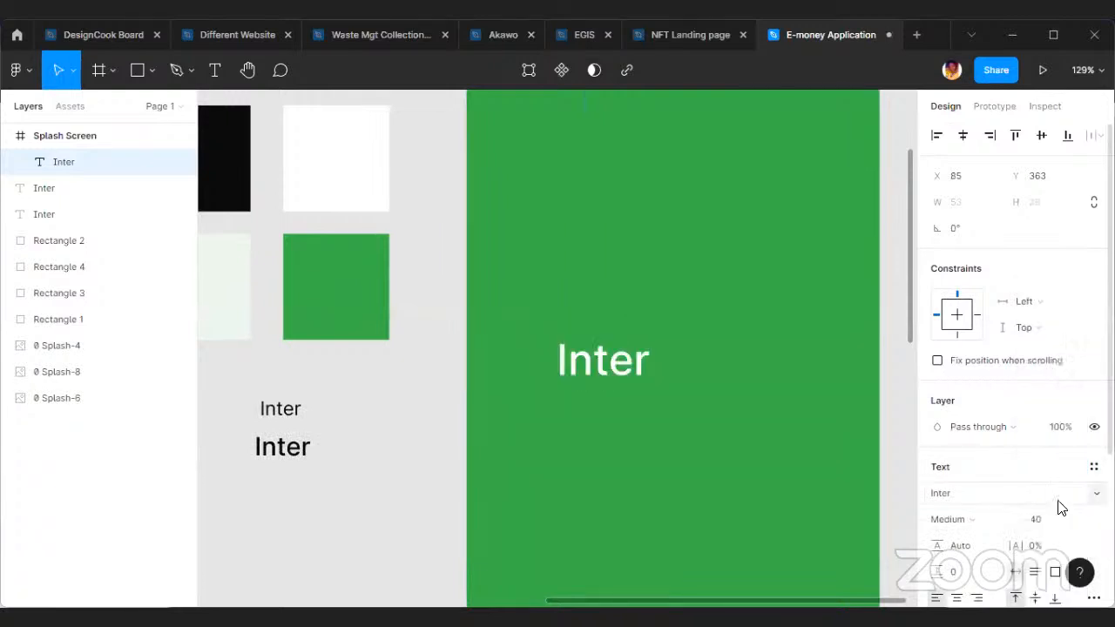
drag(607, 364, 695, 358)
Replace the white Inter text on the Splash Screen with "E-Money".
double_click(695, 358)
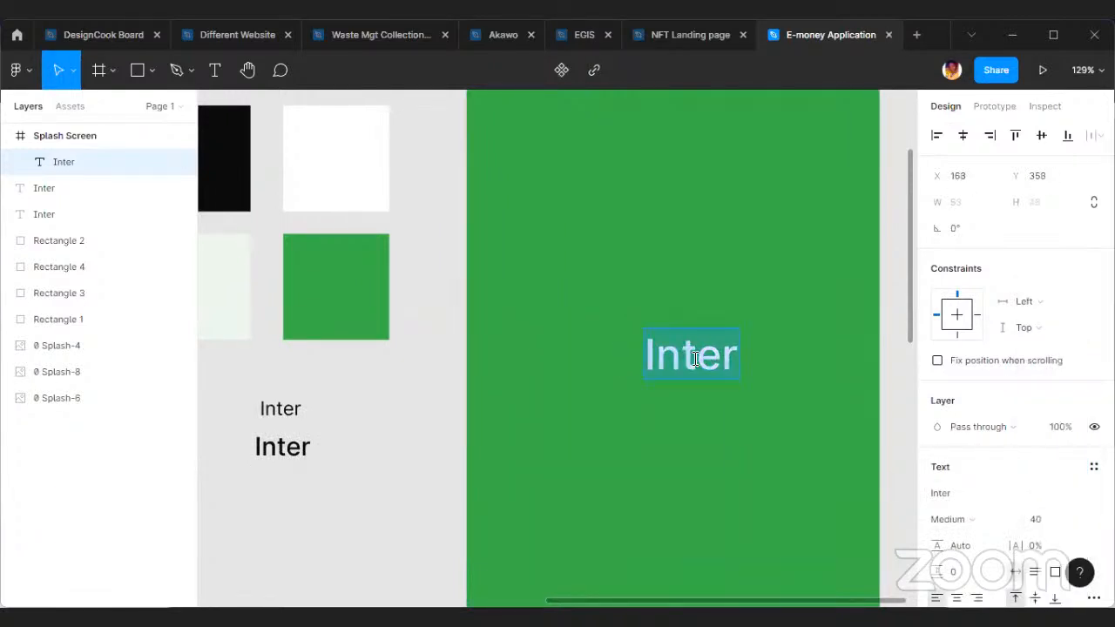
text(Money)
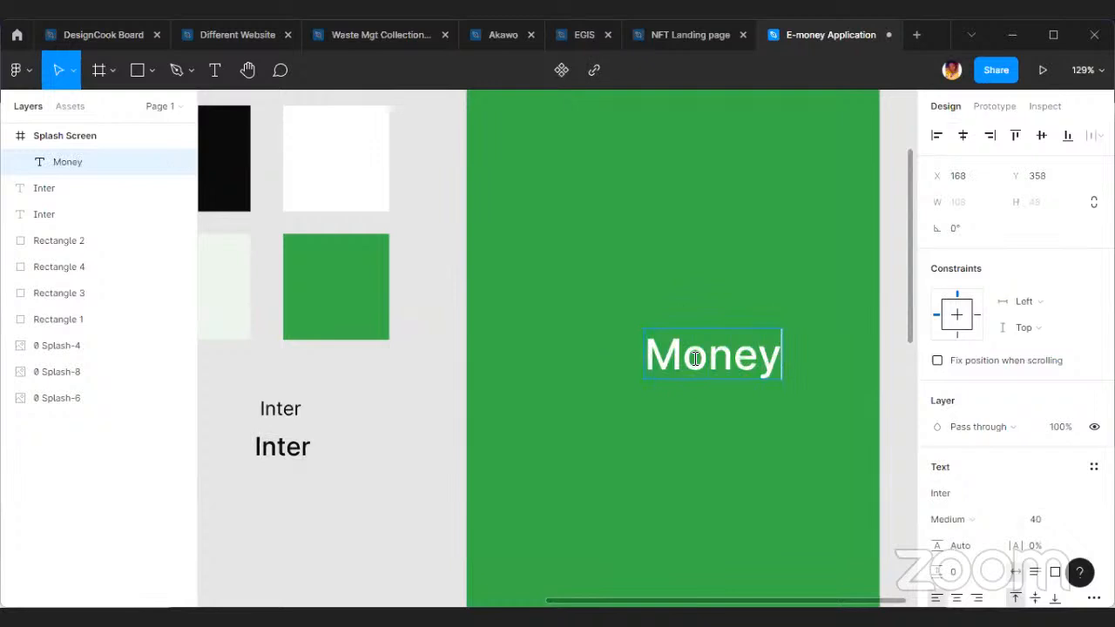
key(Home)
text(-)
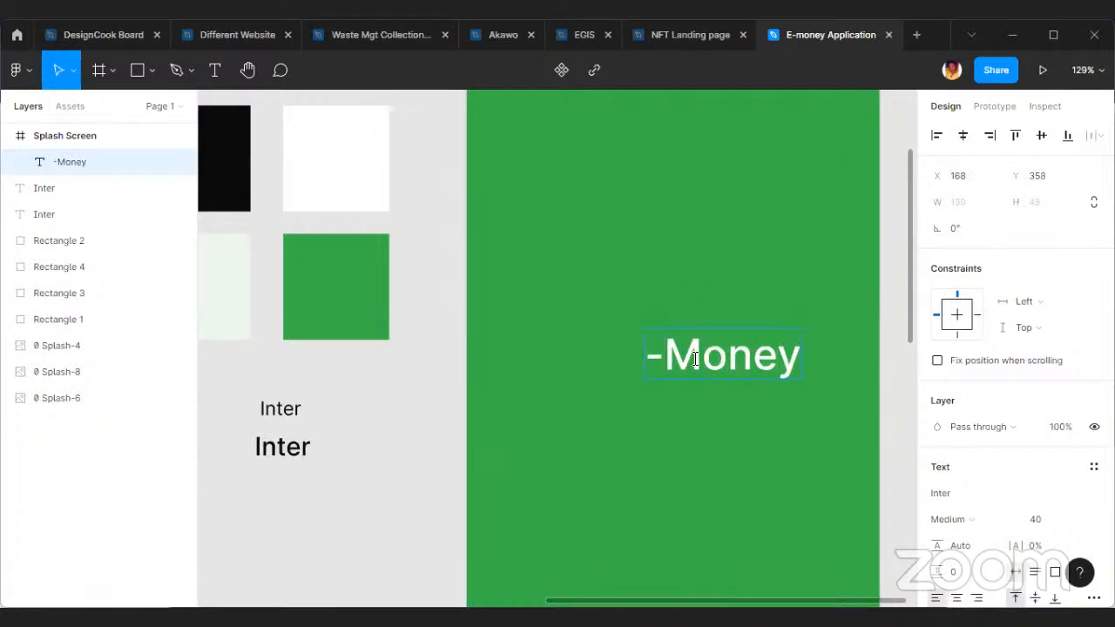
key(Home)
text(E)
click(690, 393)
Change the font of only the letter "E" in "E-Money" to Signika.
scroll(667, 344, up, 2)
double_click(668, 367)
click(668, 368)
double_click(643, 367)
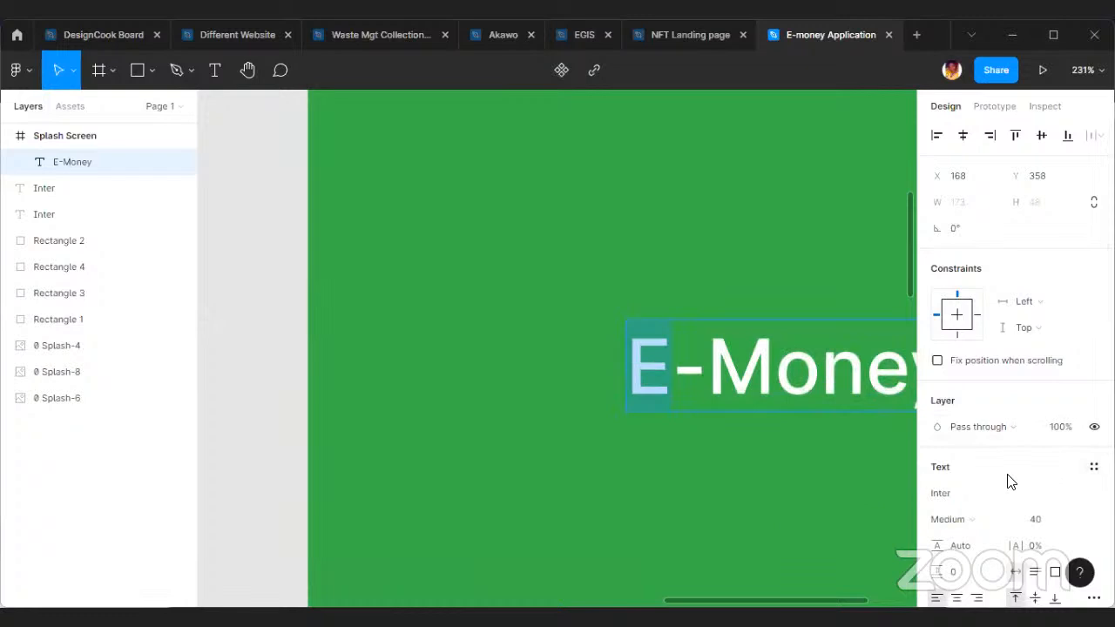
scroll(993, 518, down, 5)
click(973, 272)
double_click(973, 273)
click(1097, 274)
scroll(988, 479, down, 8)
scroll(967, 443, down, 15)
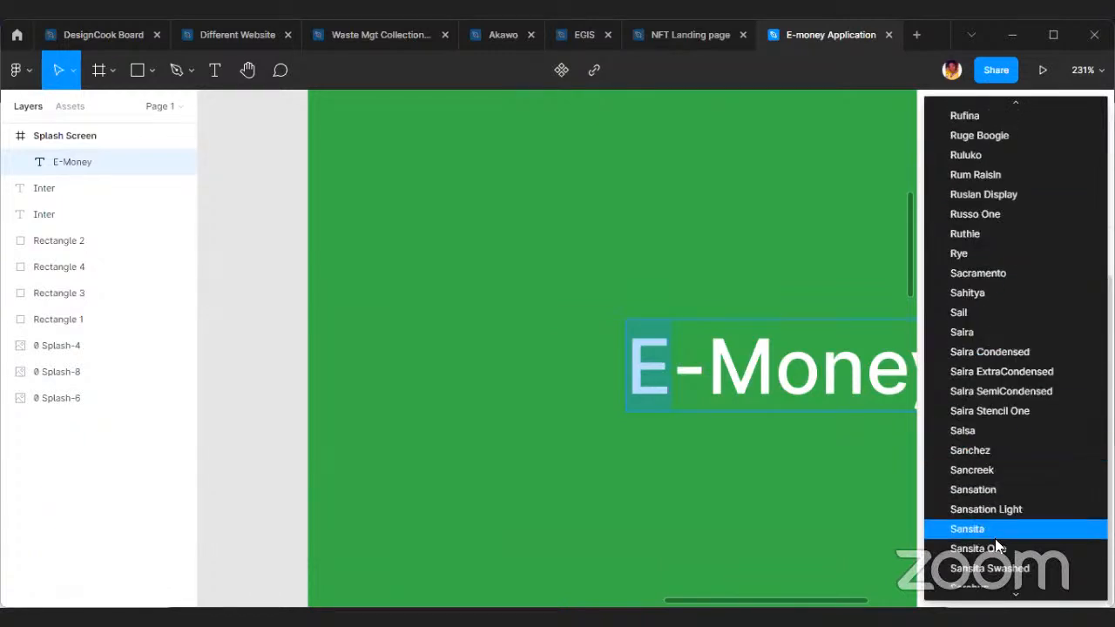
scroll(993, 538, down, 5)
scroll(989, 549, down, 8)
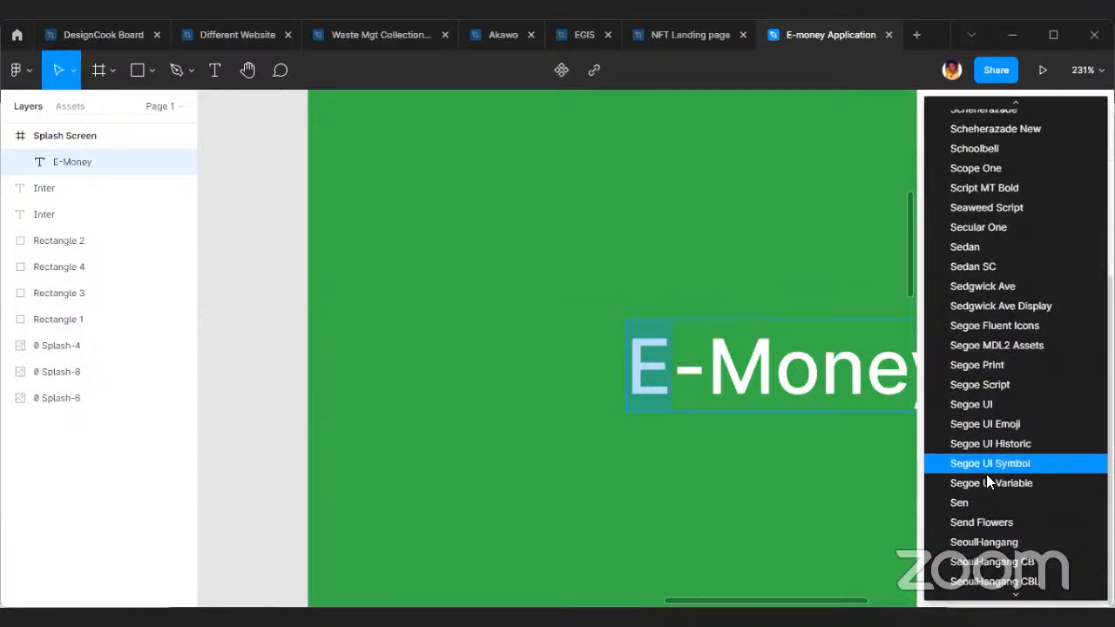
scroll(985, 488, down, 8)
scroll(998, 514, down, 5)
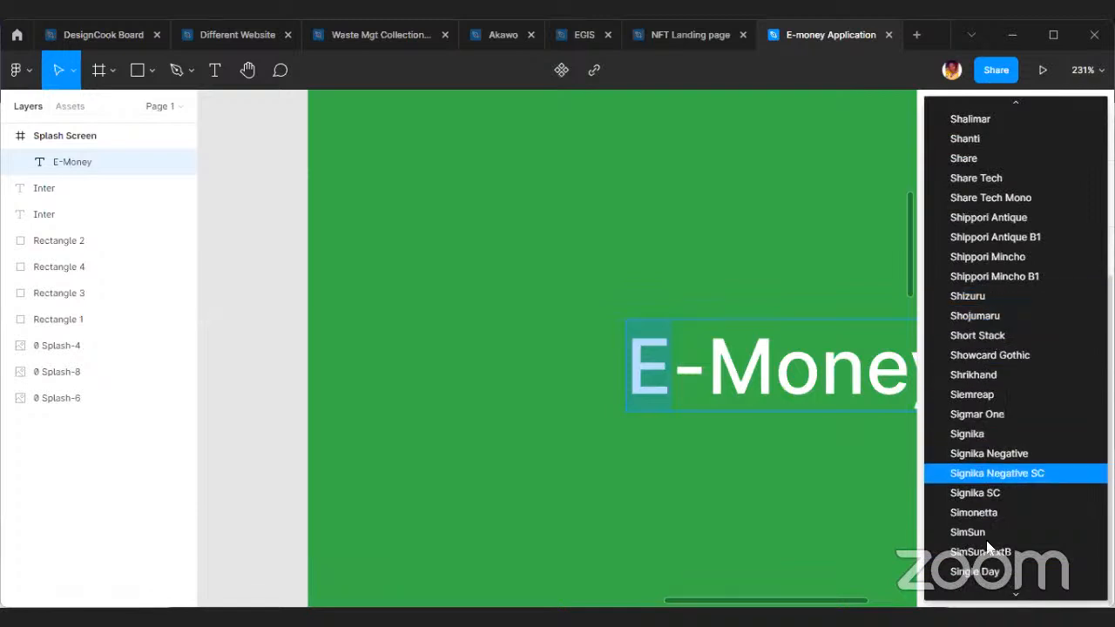
scroll(991, 475, down, 3)
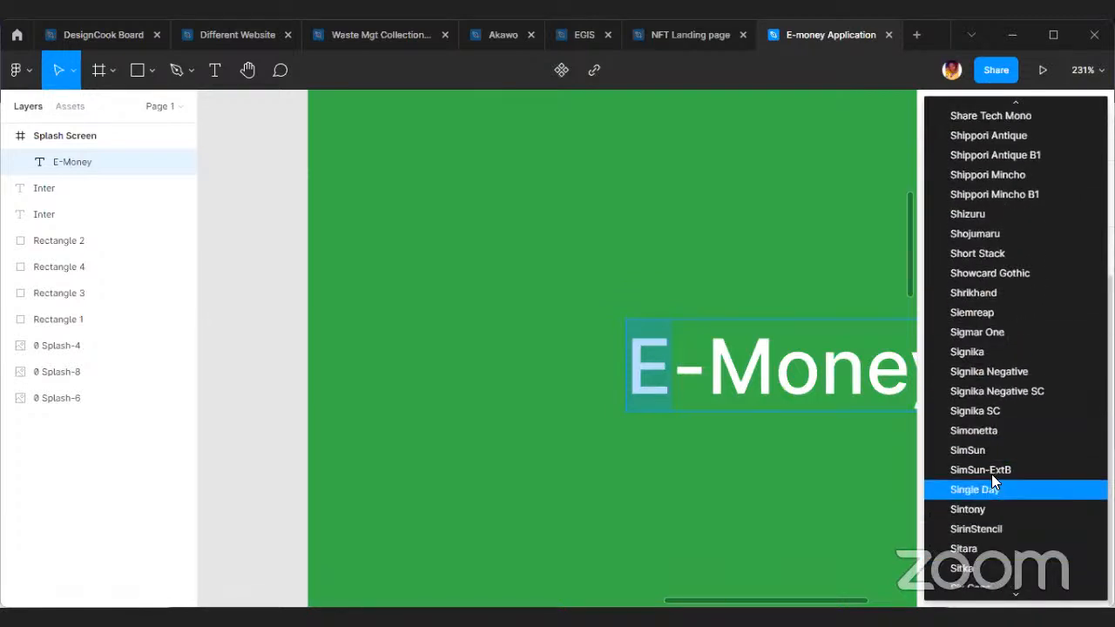
click(994, 350)
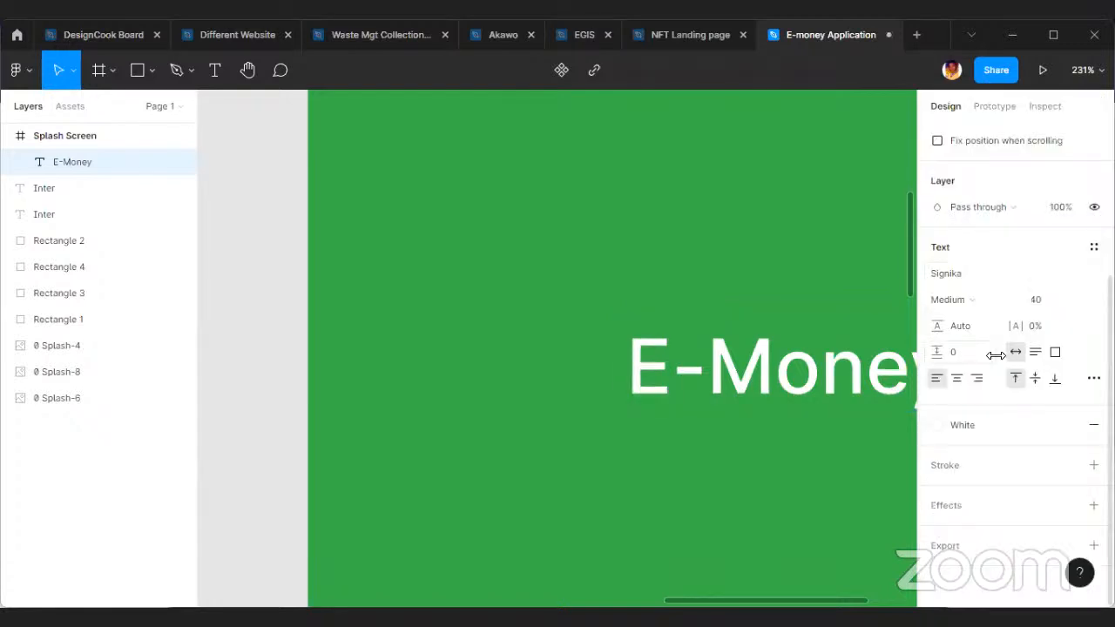
scroll(780, 448, down, 2)
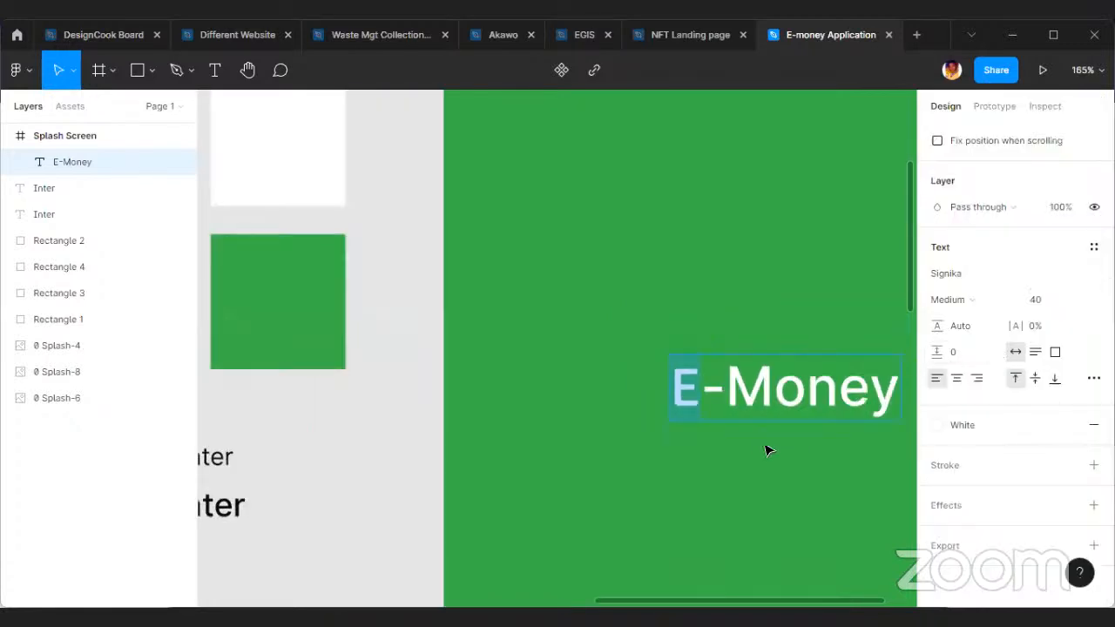
Change the font of only the letter "E" in "E-Money" to Simonetta with the Black weight.
scroll(794, 447, right, 2)
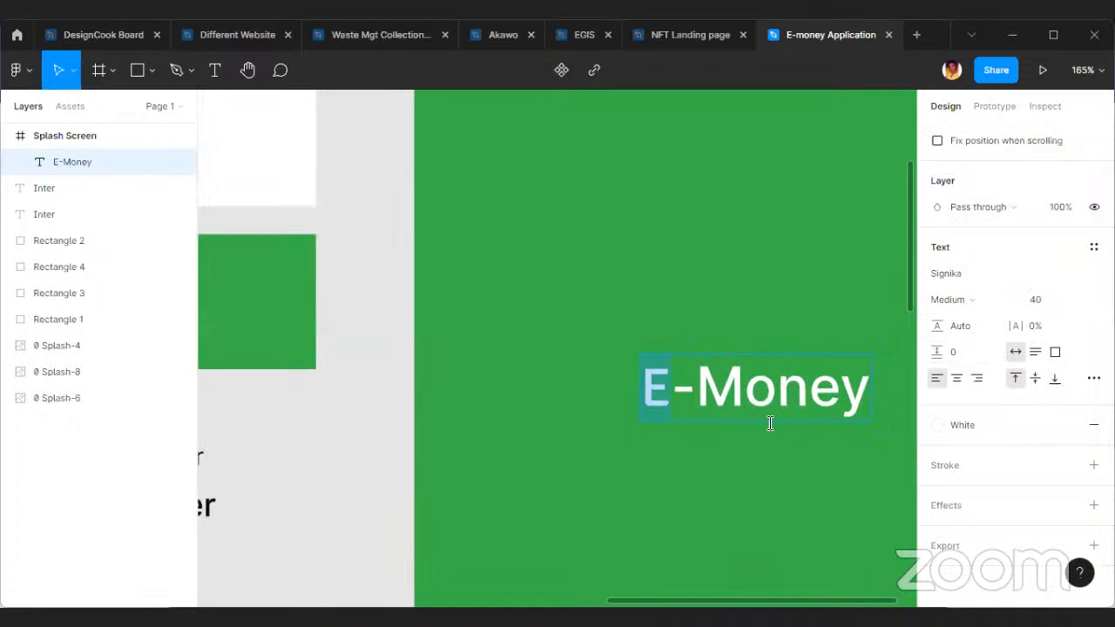
click(1080, 277)
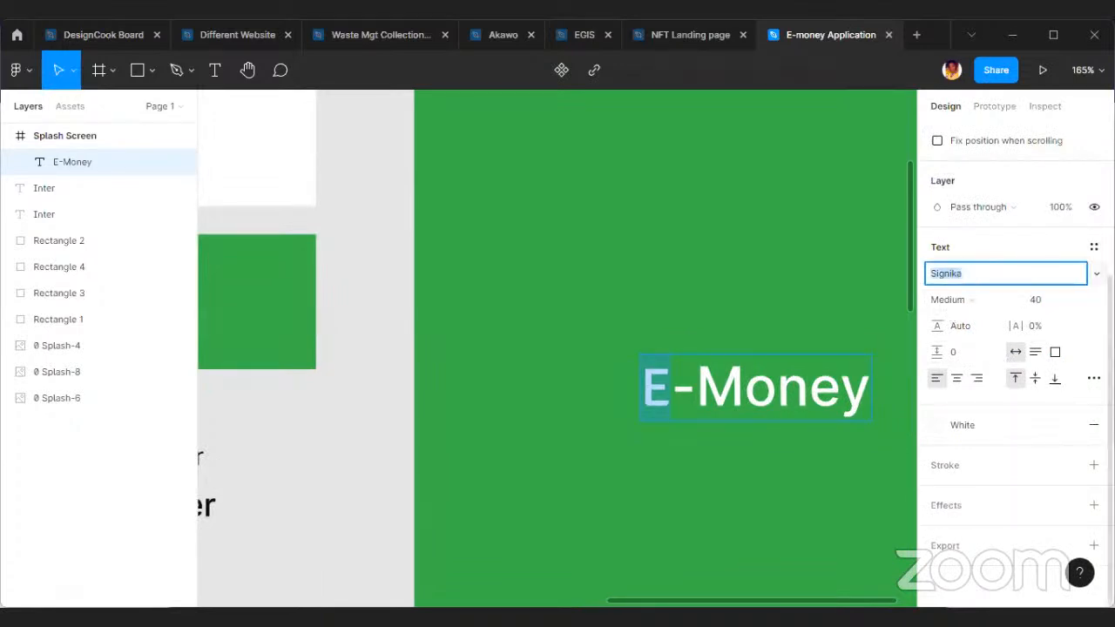
click(1015, 349)
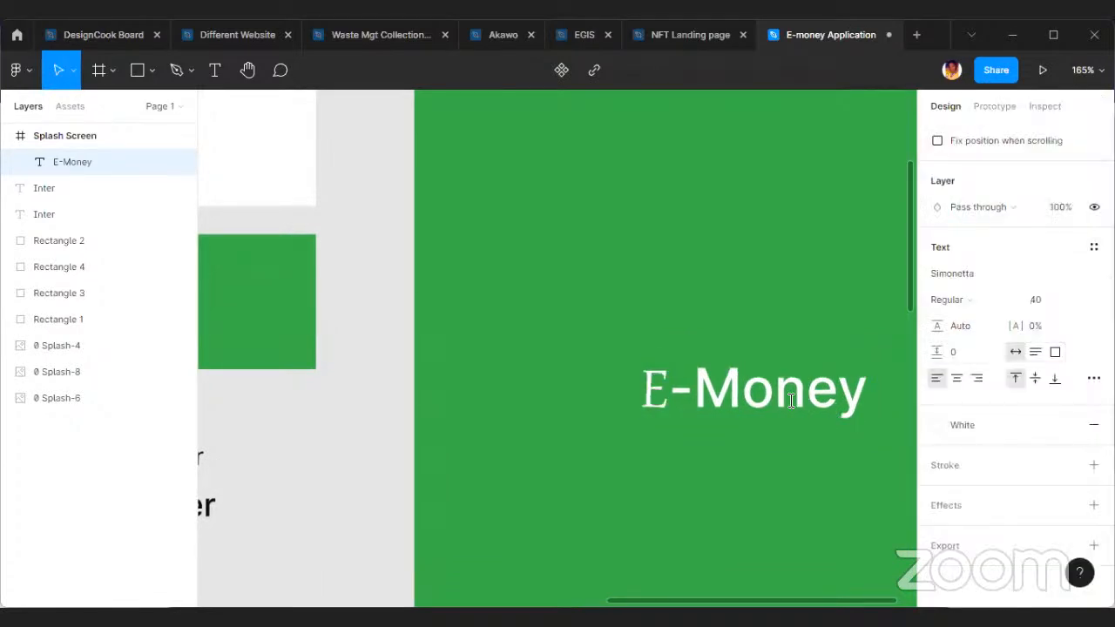
double_click(677, 398)
drag(669, 388, 644, 381)
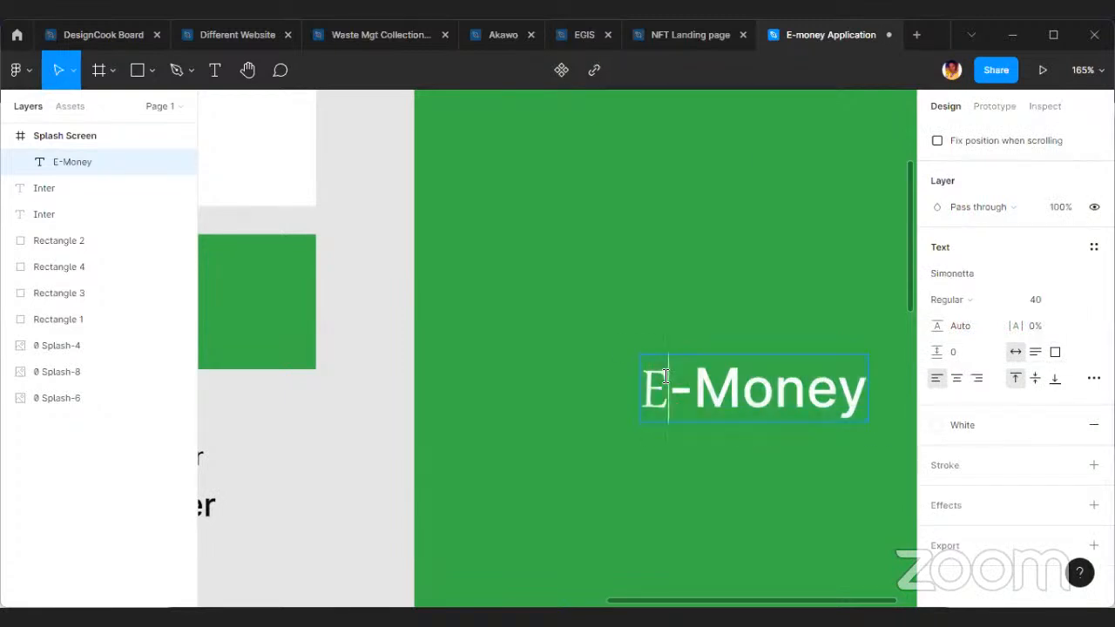
click(990, 307)
click(998, 321)
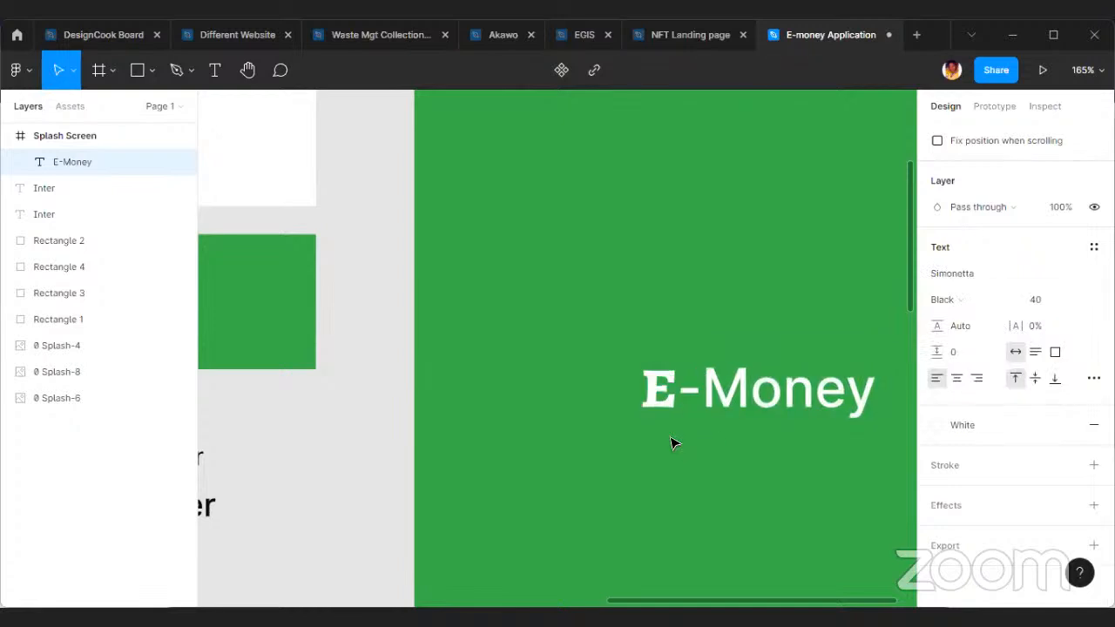
Set only the word "Money" in the "E-Money" wordmark to the Regular weight.
scroll(671, 443, right, 2)
click(752, 399)
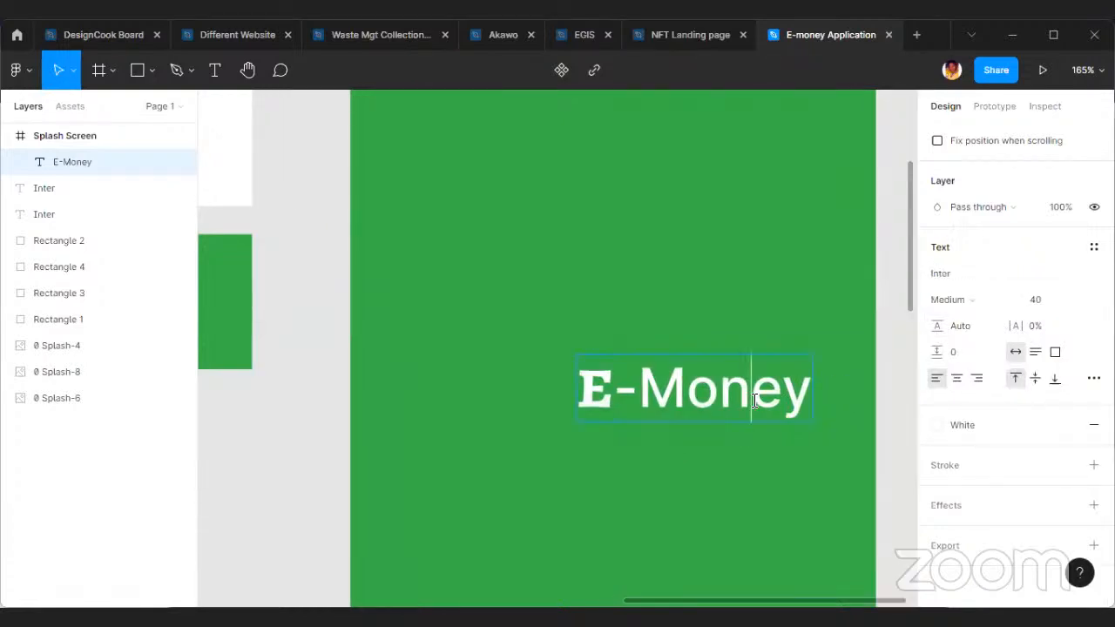
click(617, 381)
drag(646, 378, 811, 394)
click(944, 300)
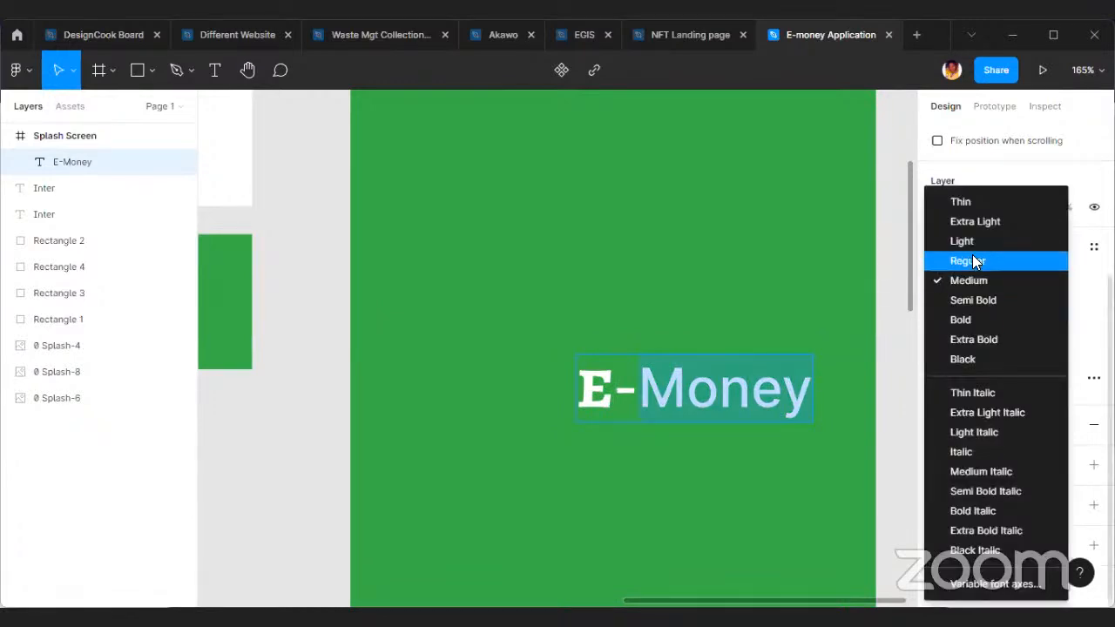
click(973, 258)
click(678, 439)
Shift the E-Money wordmark towards the middle of the Splash Screen and set its font size to 48.
scroll(658, 406, down, 1)
scroll(730, 403, up, 1)
drag(730, 403, 665, 402)
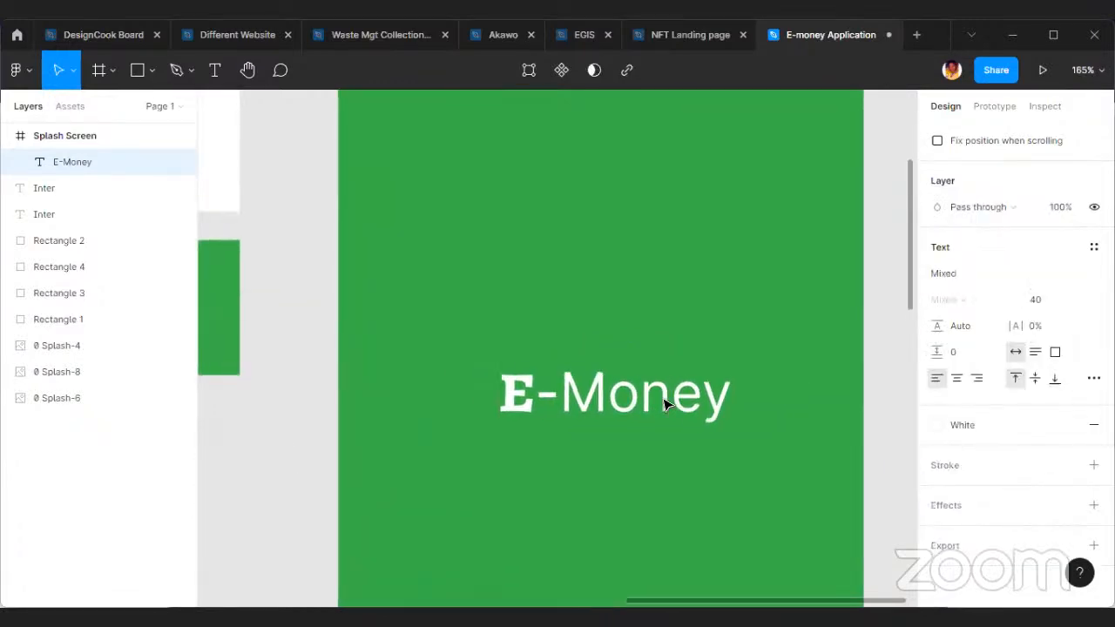
click(1079, 301)
click(1073, 353)
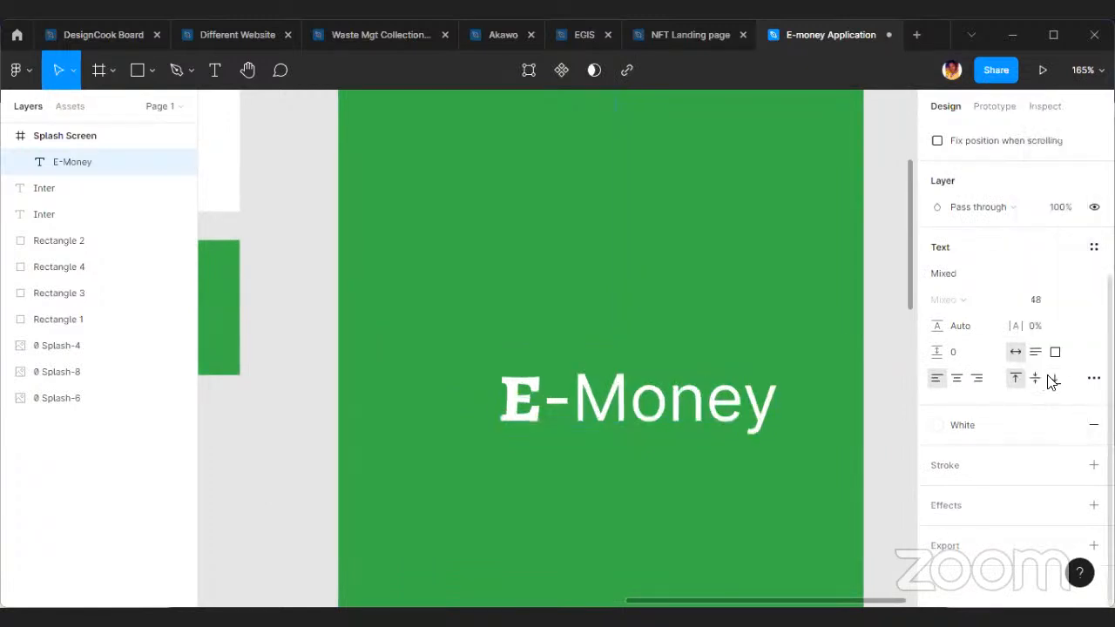
Move the E-Money wordmark to about Y 368 and centre it horizontally in the Splash Screen frame.
scroll(716, 403, down, 5)
click(678, 497)
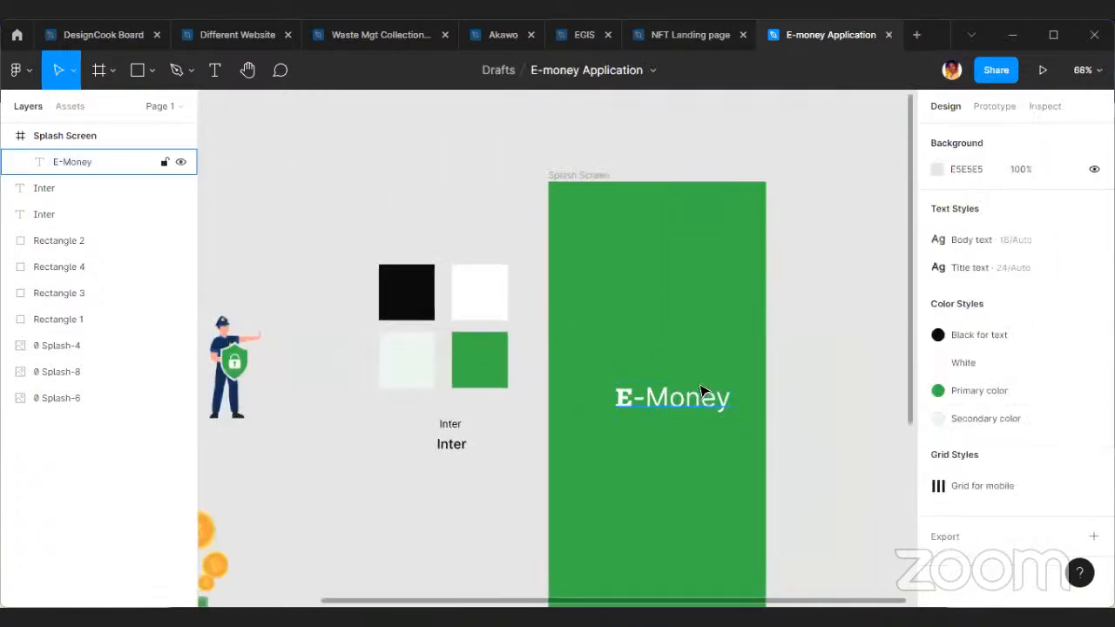
scroll(699, 389, up, 1)
mouse_move(694, 401)
mouse_down()
mouse_move(649, 408)
mouse_move(683, 411)
mouse_up()
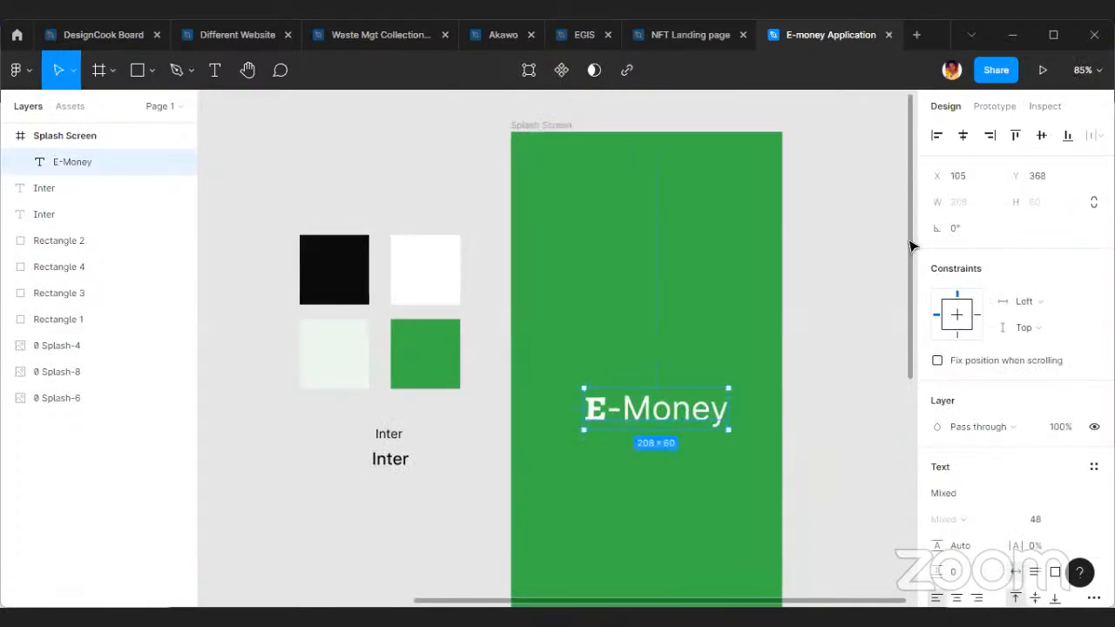
click(963, 135)
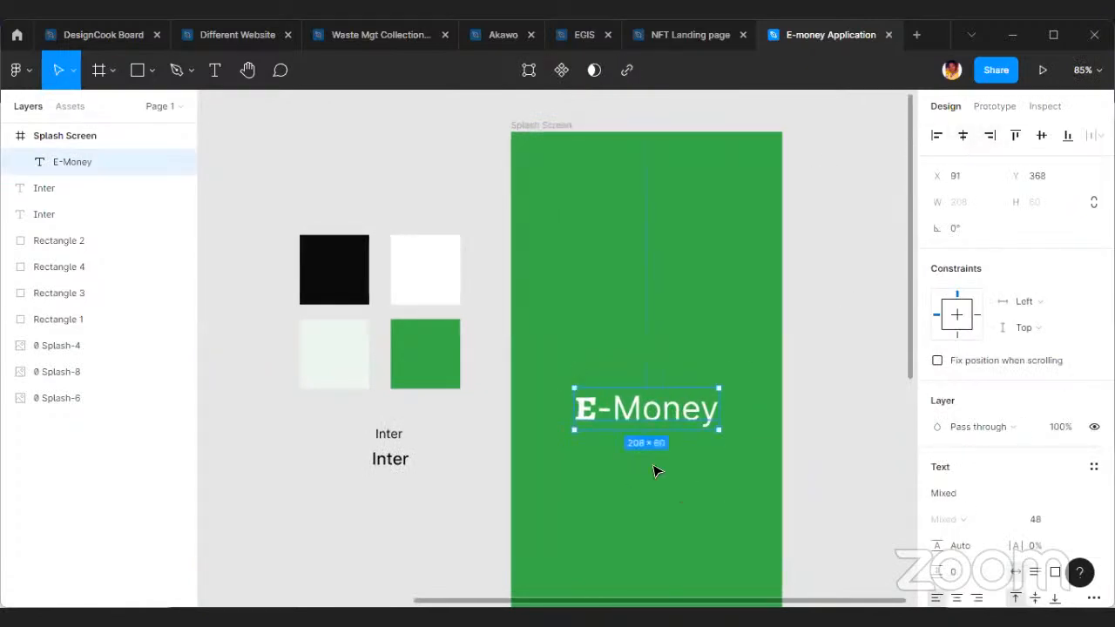
scroll(680, 451, down, 3)
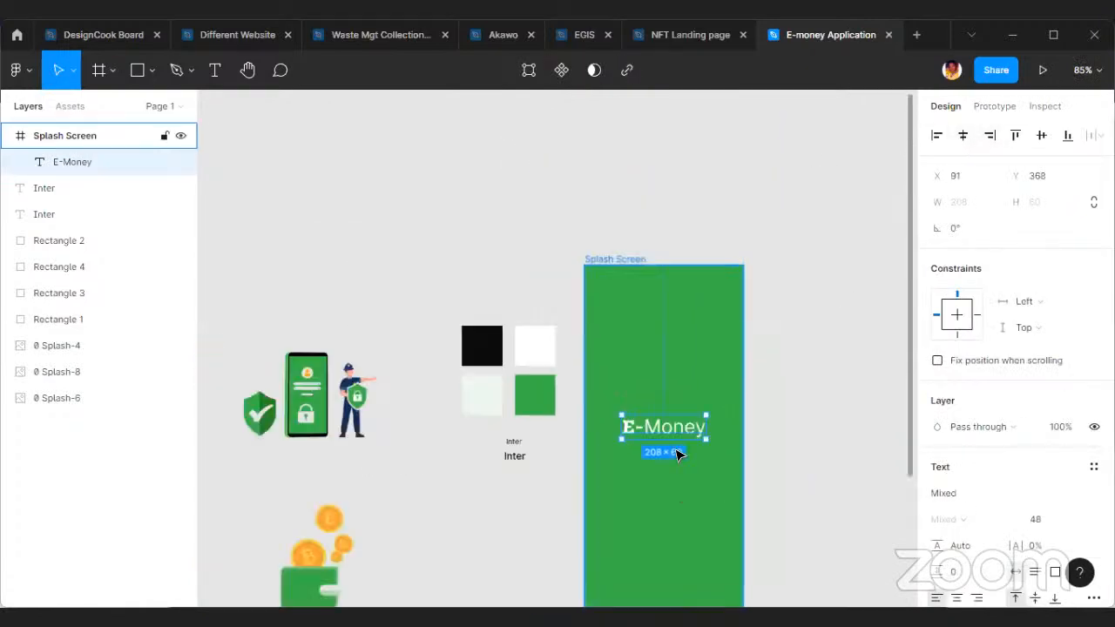
Duplicate the Splash Screen frame beside the original at about X 1335, Y -719.
click(589, 261)
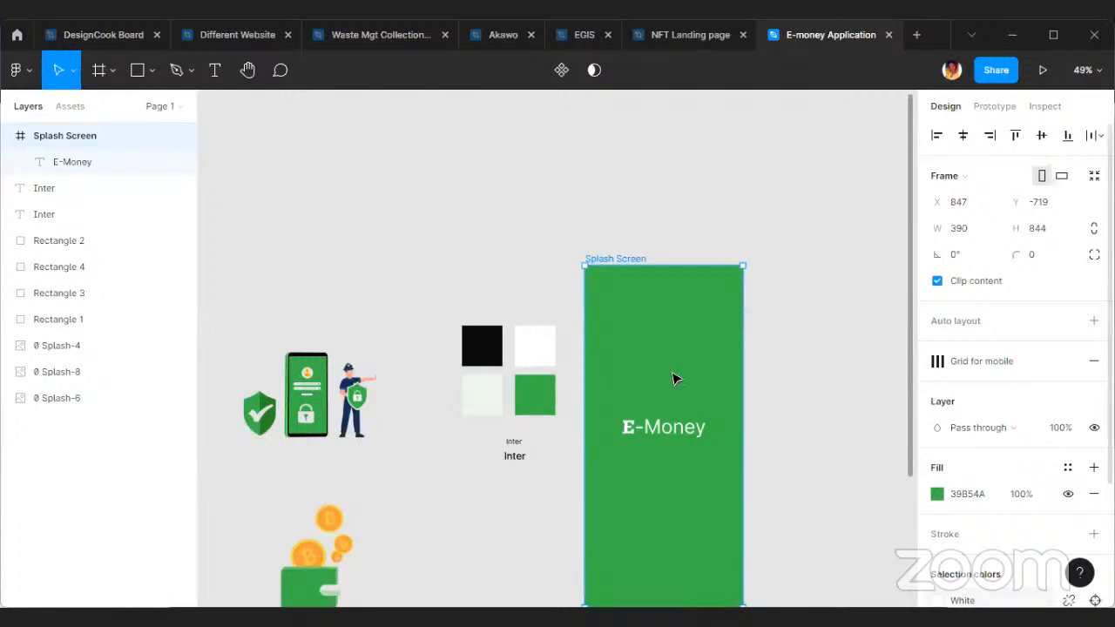
scroll(682, 368, down, 3)
alt+drag(682, 443, 880, 447)
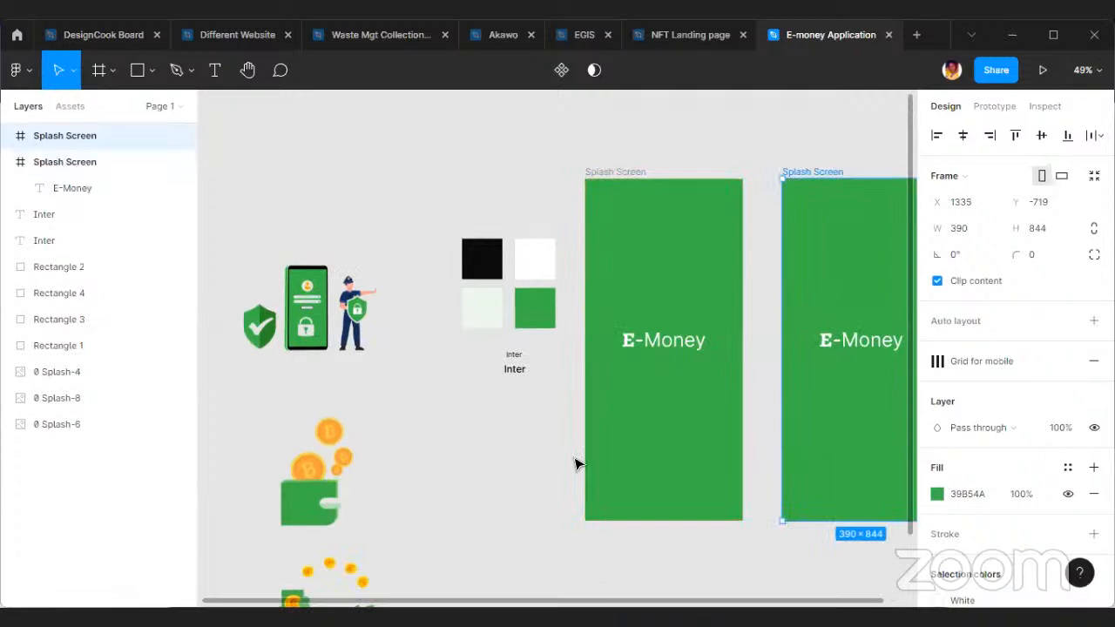
scroll(748, 452, right, 3)
scroll(662, 209, up, 2)
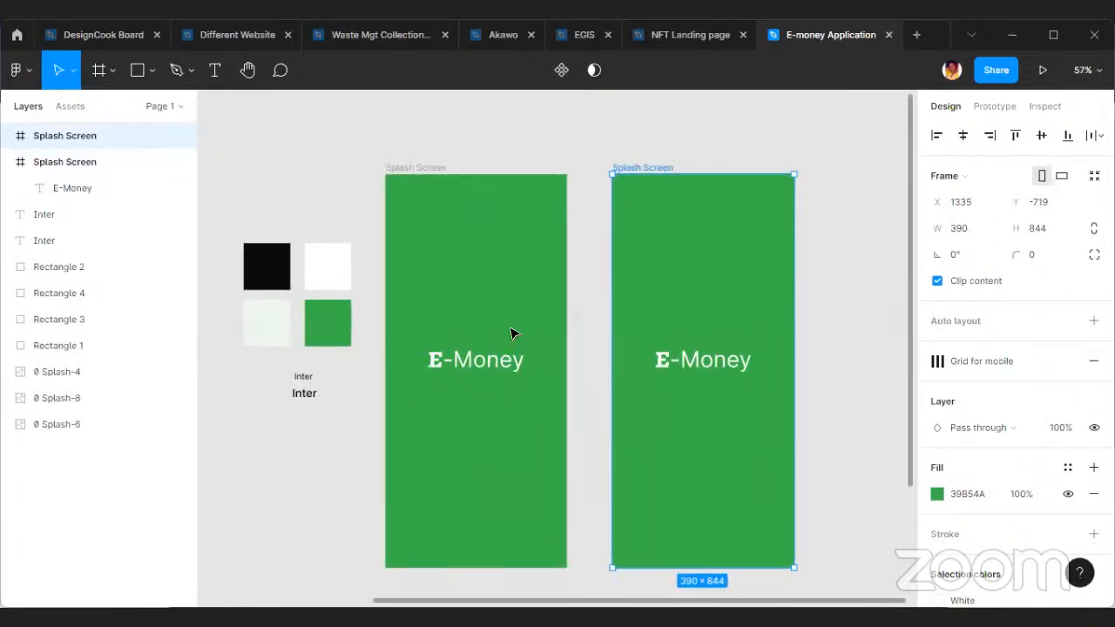
Rename the duplicated Splash Screen frame as "Sign Up".
double_click(641, 166)
click(751, 167)
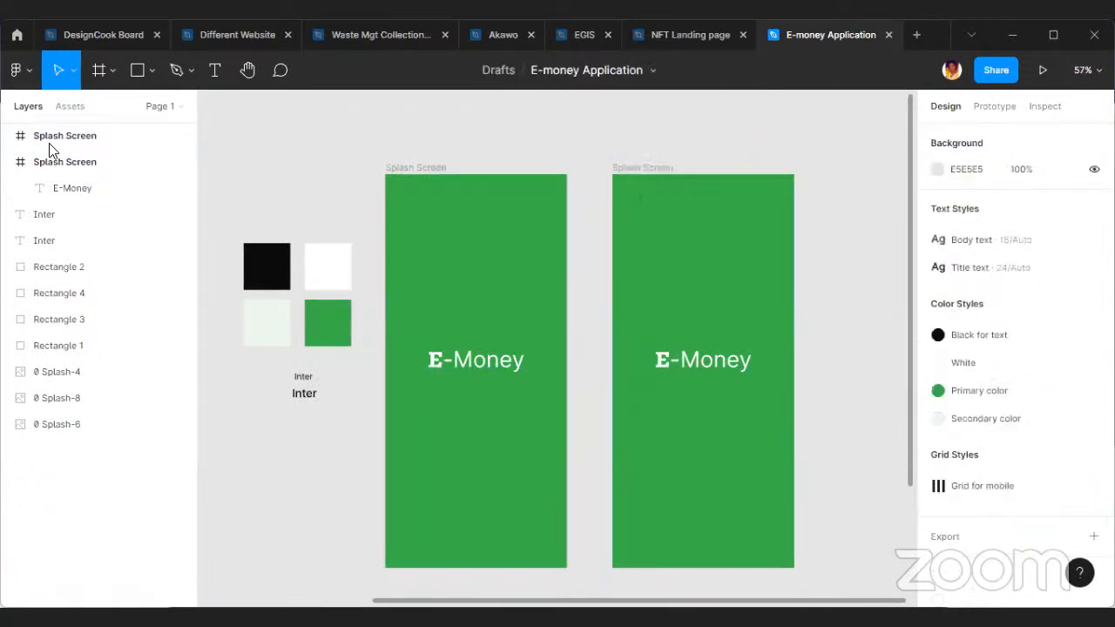
double_click(106, 141)
text(Sign Up)
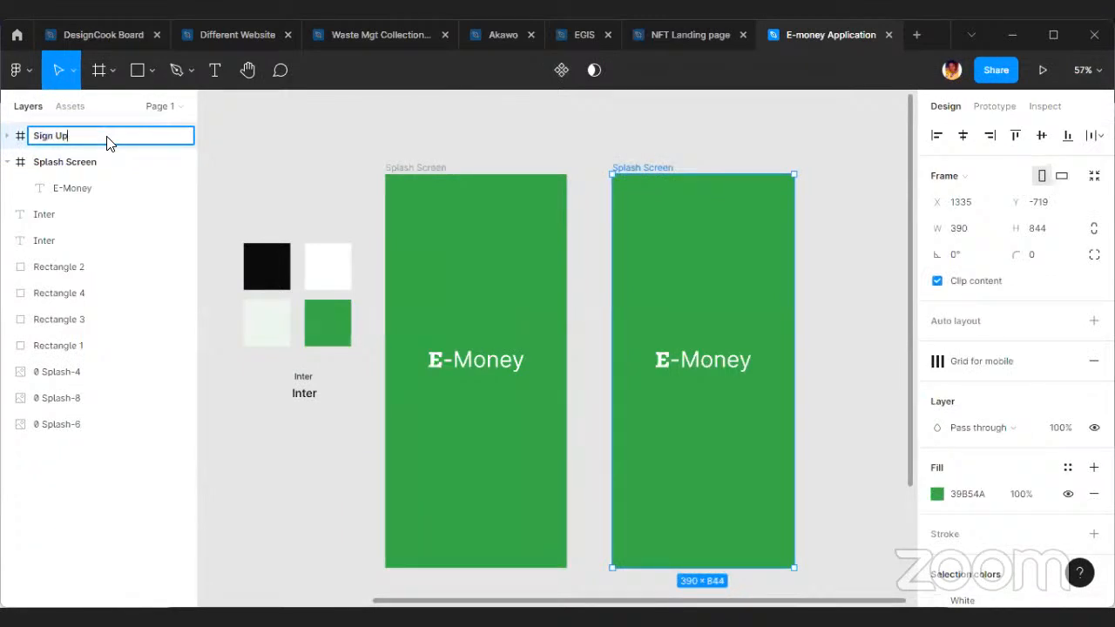
click(755, 385)
Delete the E-Money wordmark from the Sign Up frame.
click(704, 371)
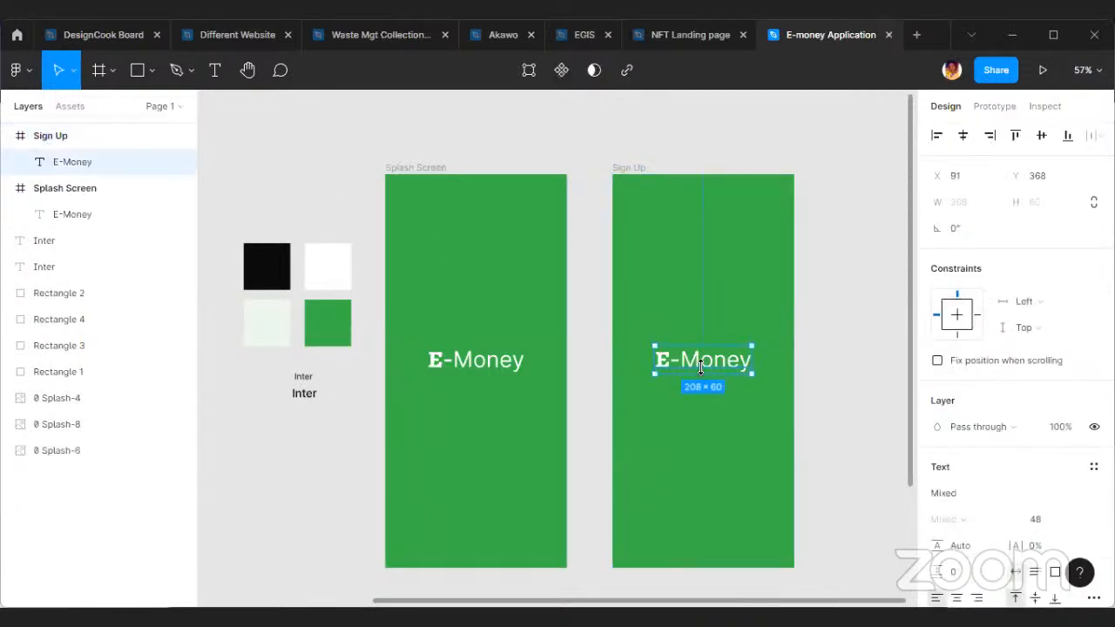
key(Delete)
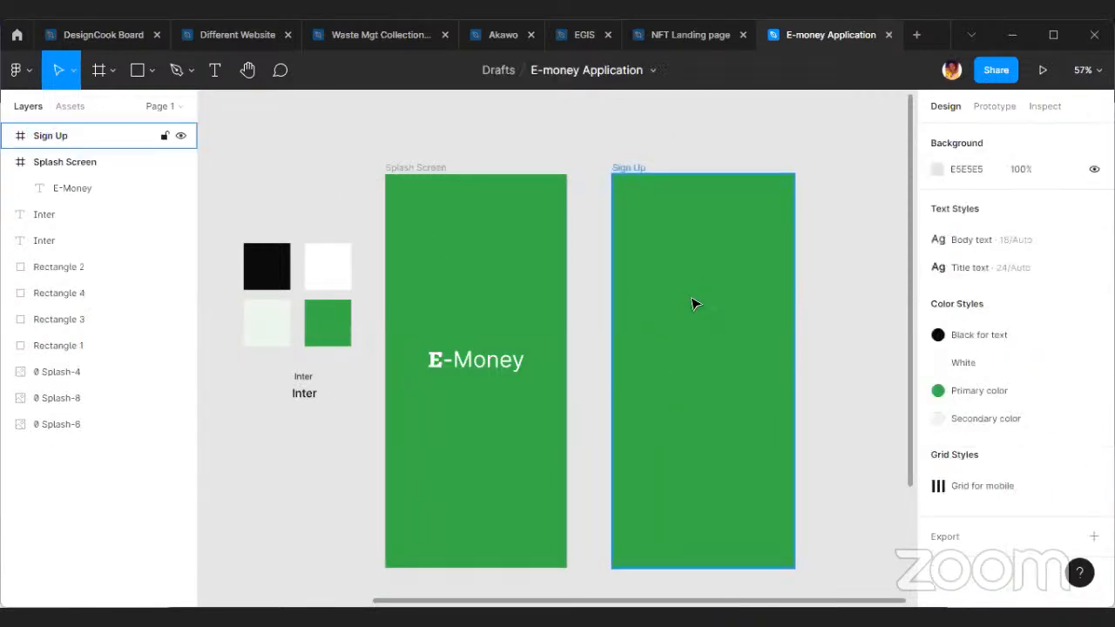
click(694, 303)
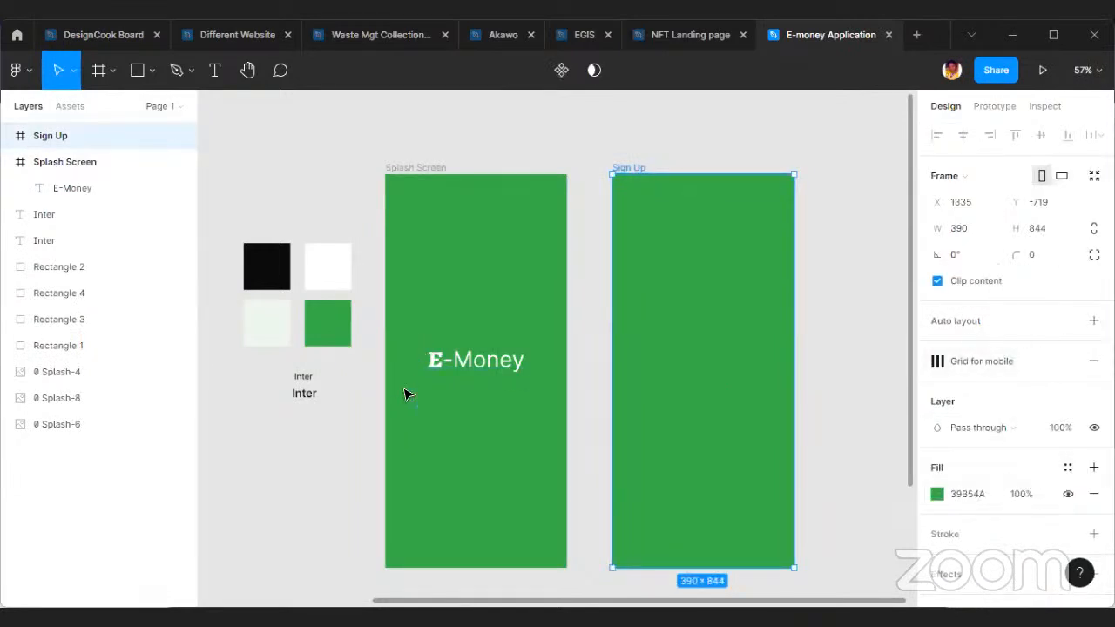
Apply the Primary color style to the Splash Screen frame's fill.
click(523, 398)
click(416, 181)
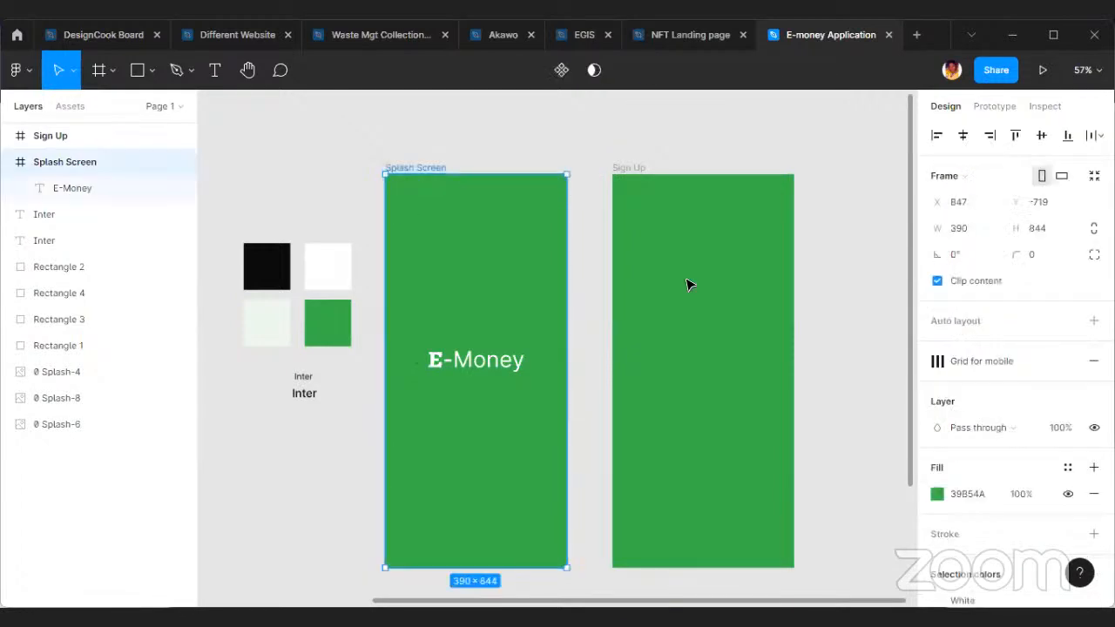
click(1068, 469)
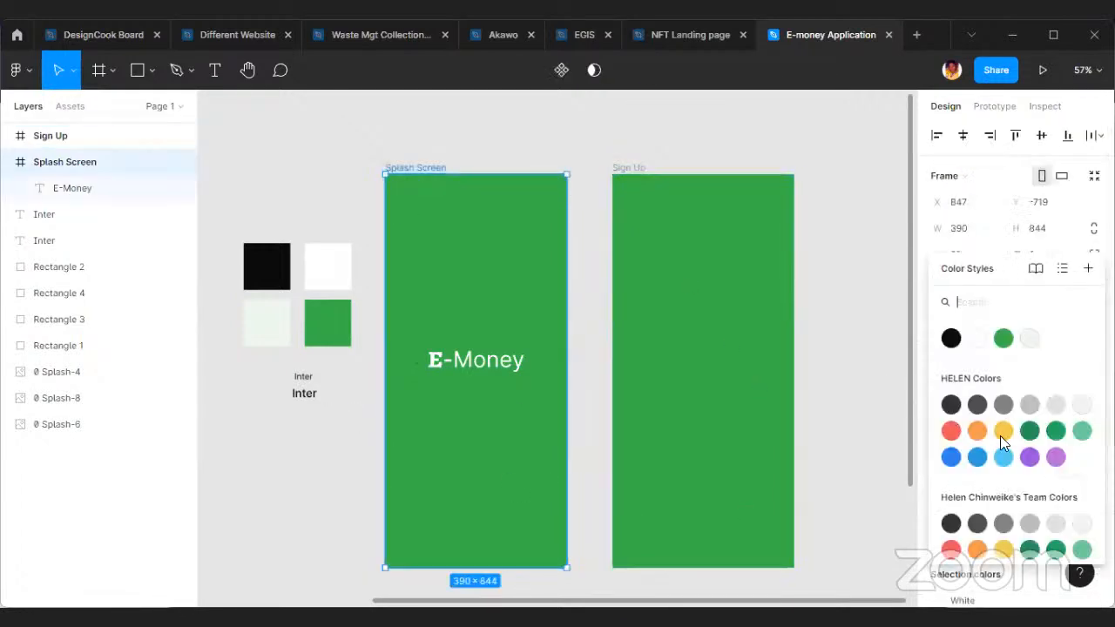
click(1011, 343)
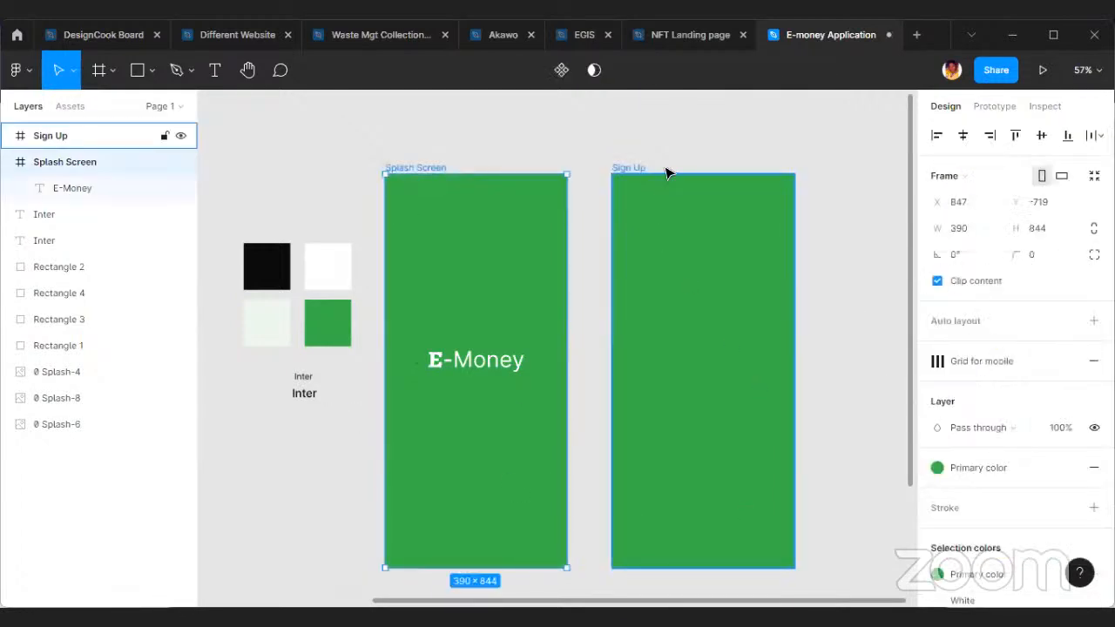
Apply the White colour style to the Sign Up frame's fill.
click(630, 177)
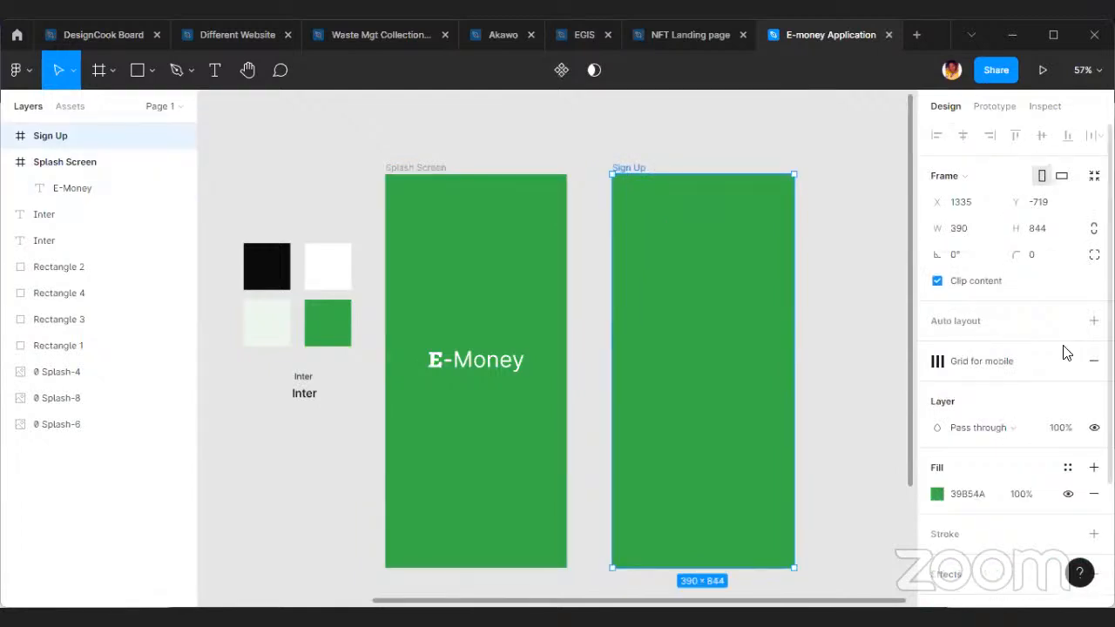
click(978, 339)
click(877, 318)
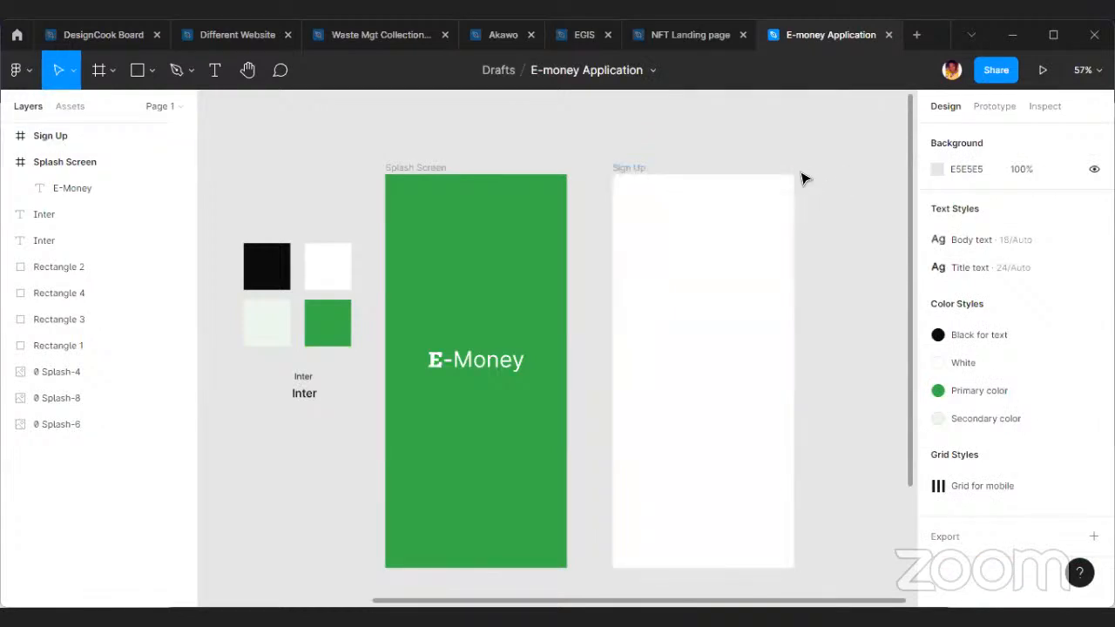
Rename the Sign Up frame as "Onboarding" and deselect it.
click(627, 167)
double_click(627, 167)
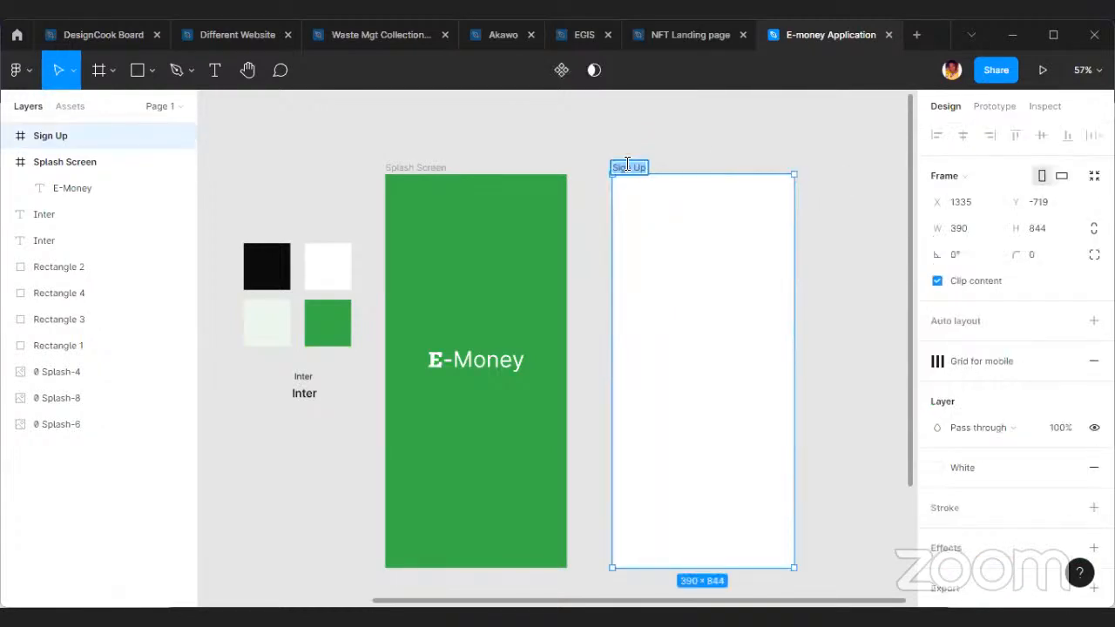
text(On)
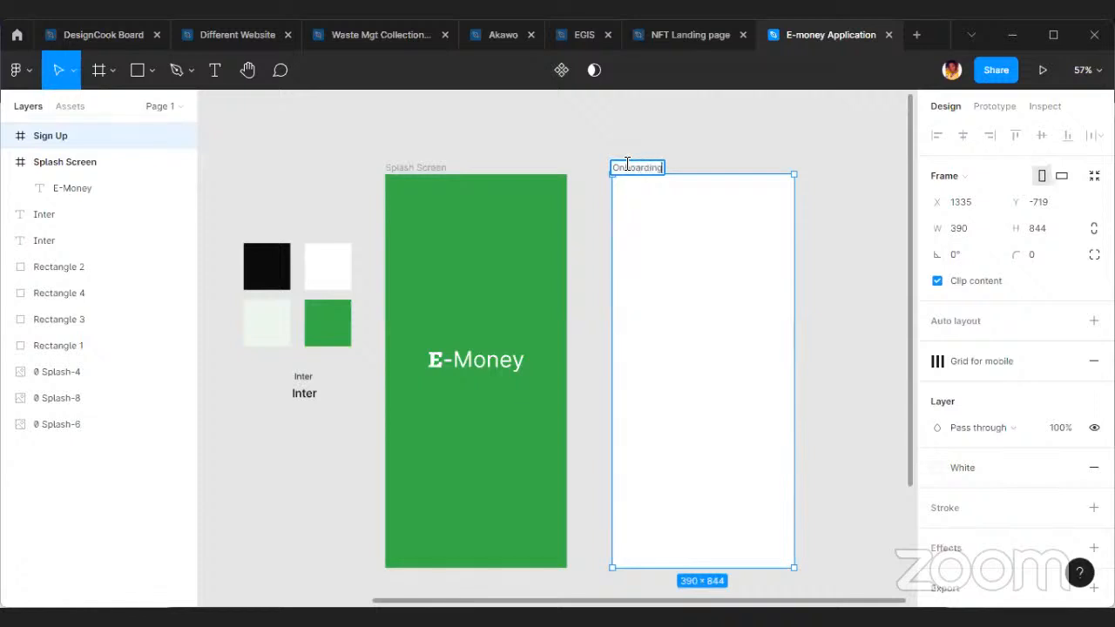
text(boarding)
key(Return)
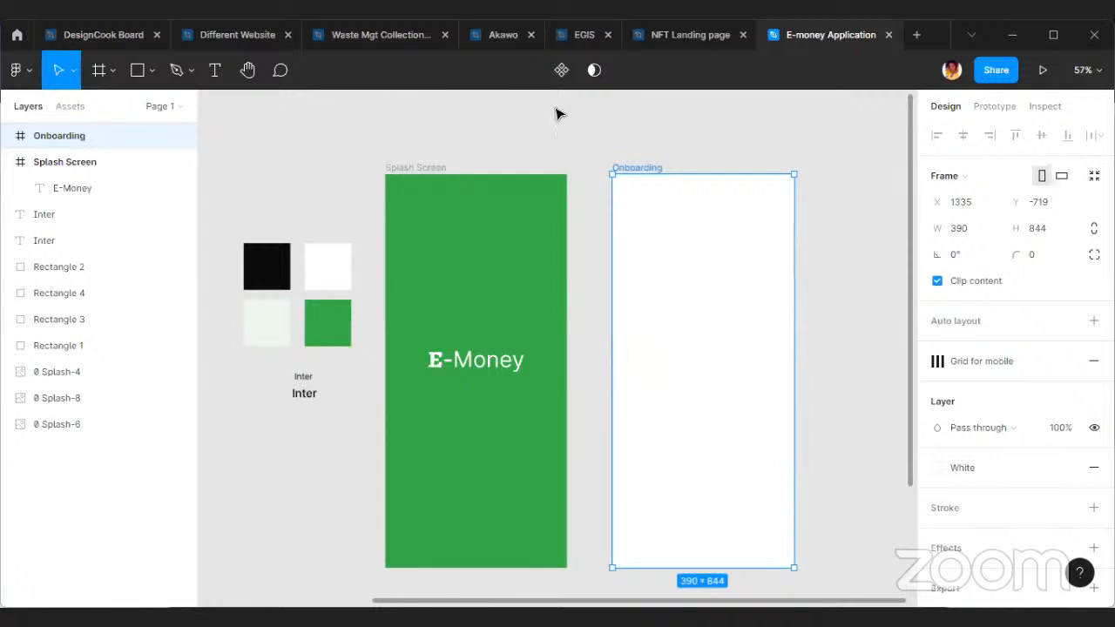
click(688, 152)
click(669, 214)
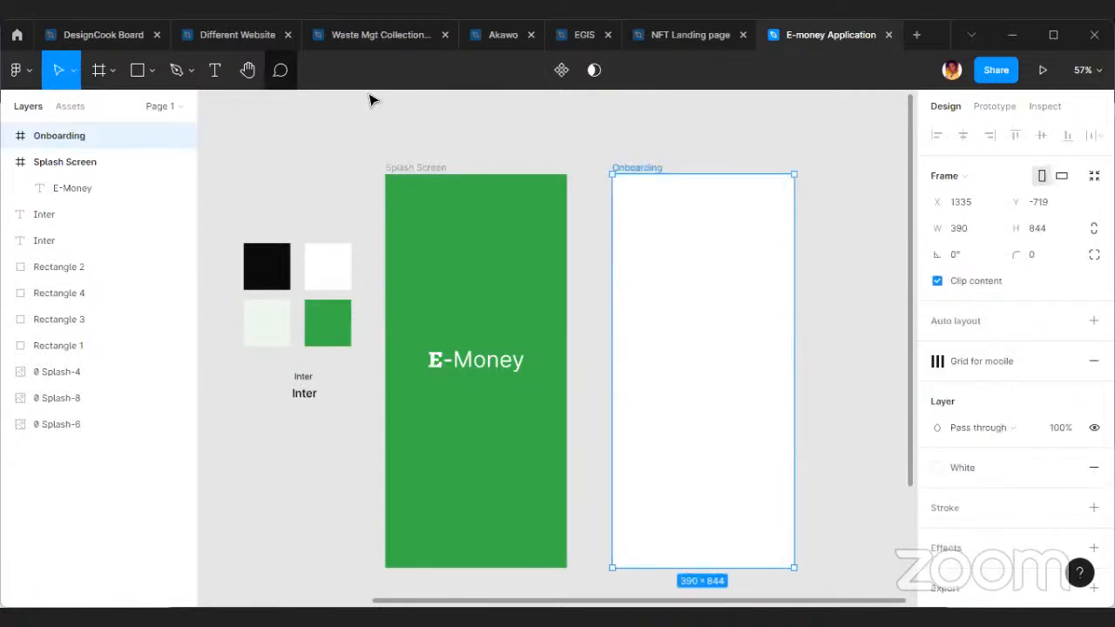
click(240, 124)
Draw a full-width rectangle of about 390 × 443 at X 0, Y 0 in the Onboarding frame.
click(142, 70)
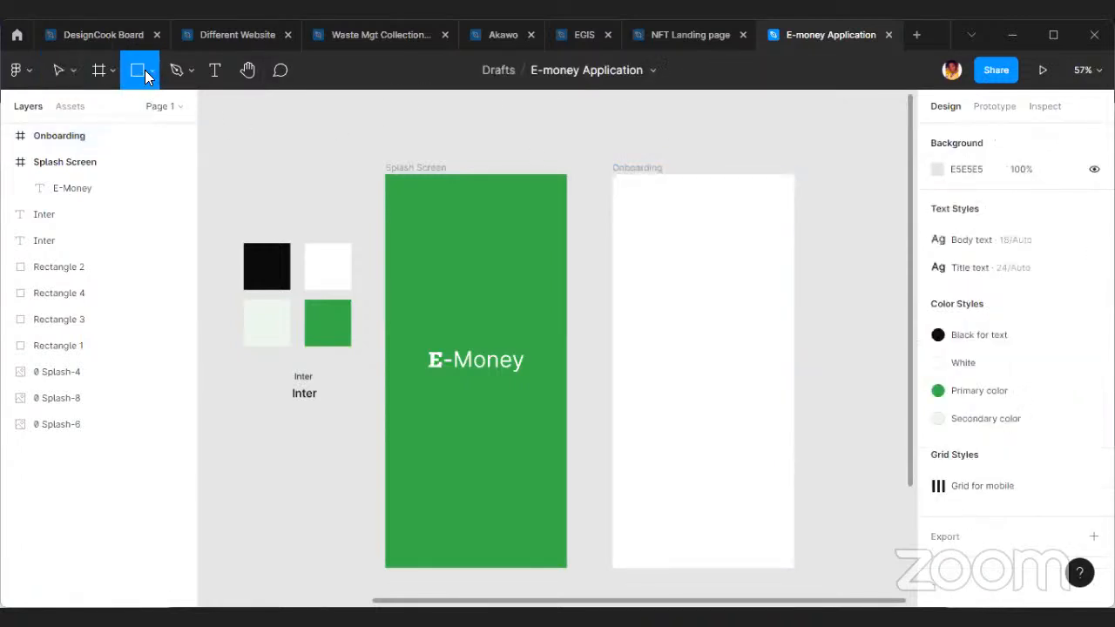
drag(610, 191, 794, 380)
click(828, 384)
click(722, 309)
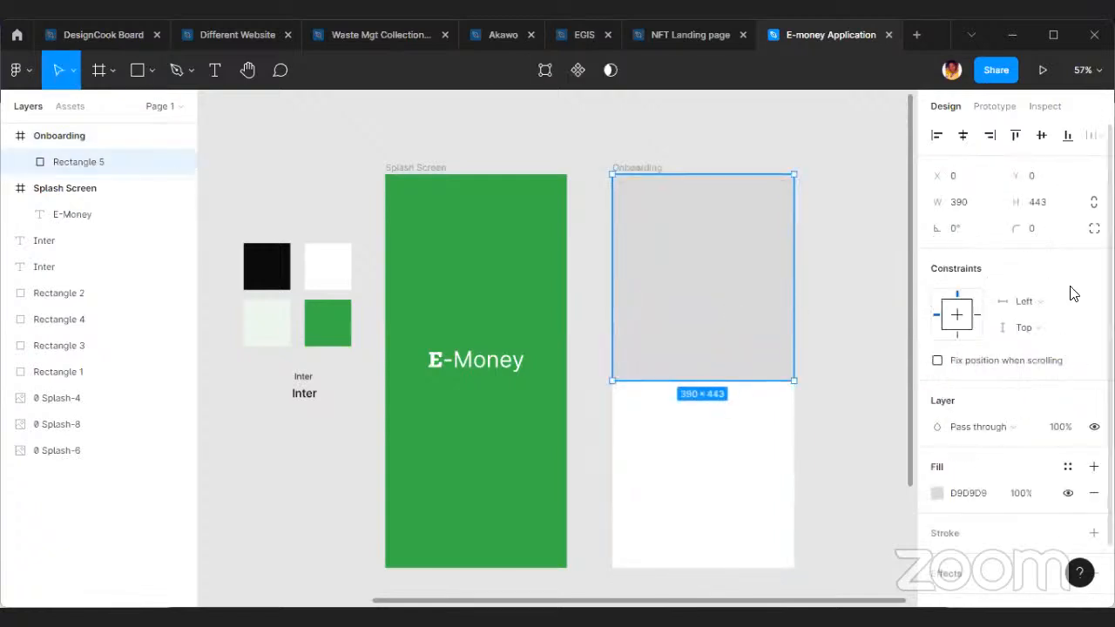
Fill the Onboarding rectangle with the light green Secondary color.
click(937, 493)
click(1020, 338)
click(871, 331)
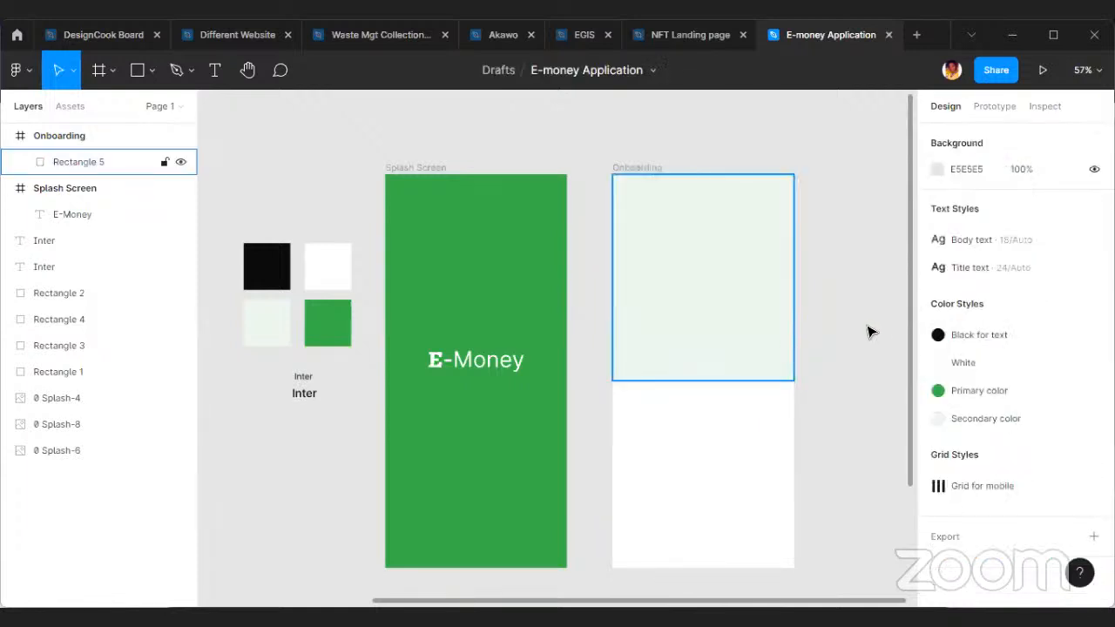
Extend the light green rectangle's lower edge slightly further down the Onboarding frame.
scroll(748, 284, up, 1)
scroll(761, 301, down, 1)
click(755, 378)
drag(748, 384, 748, 394)
click(844, 404)
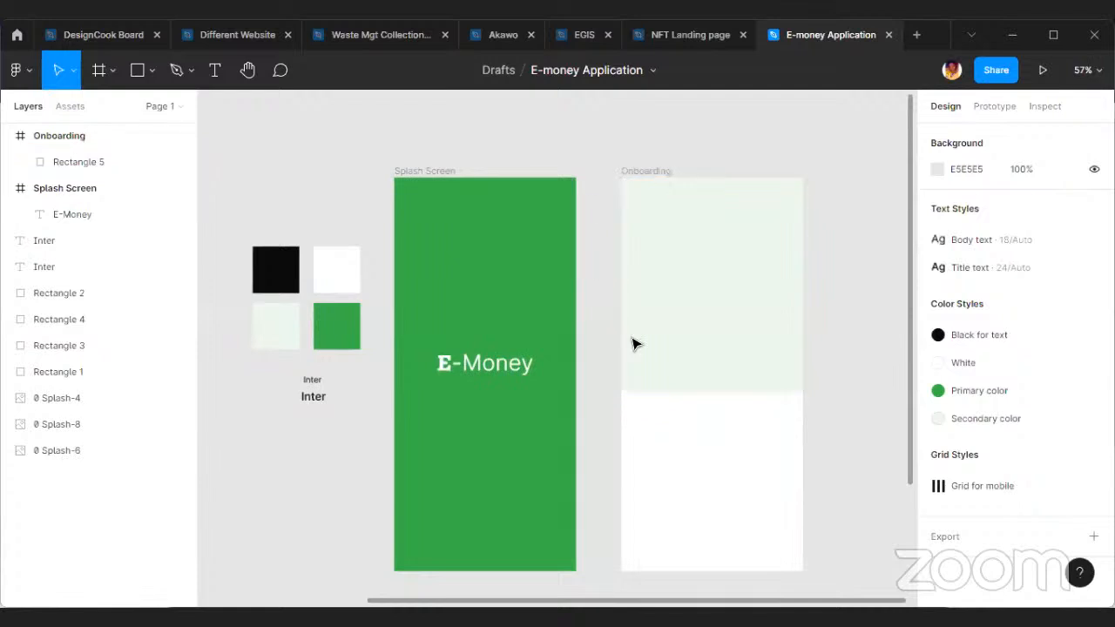
Duplicate the smaller body-text "Inter" sample below the colour swatches and place the copy beside the original, at about X 593.
scroll(480, 364, left, 2)
scroll(388, 336, up, 5)
scroll(515, 353, left, 4)
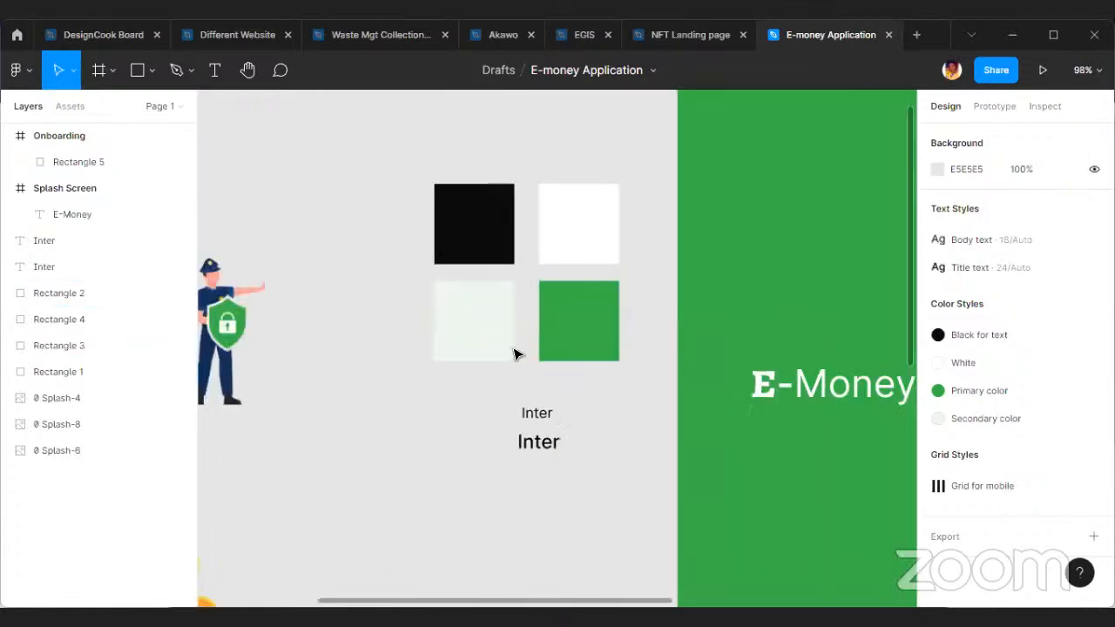
scroll(523, 440, up, 6)
scroll(592, 401, down, 3)
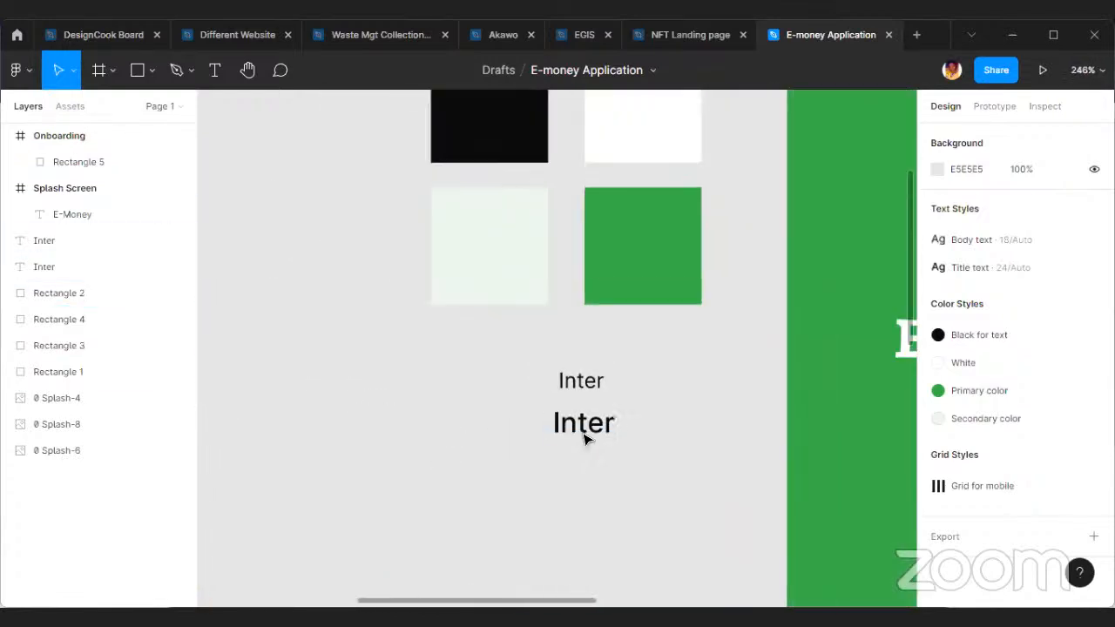
scroll(598, 410, up, 1)
click(592, 423)
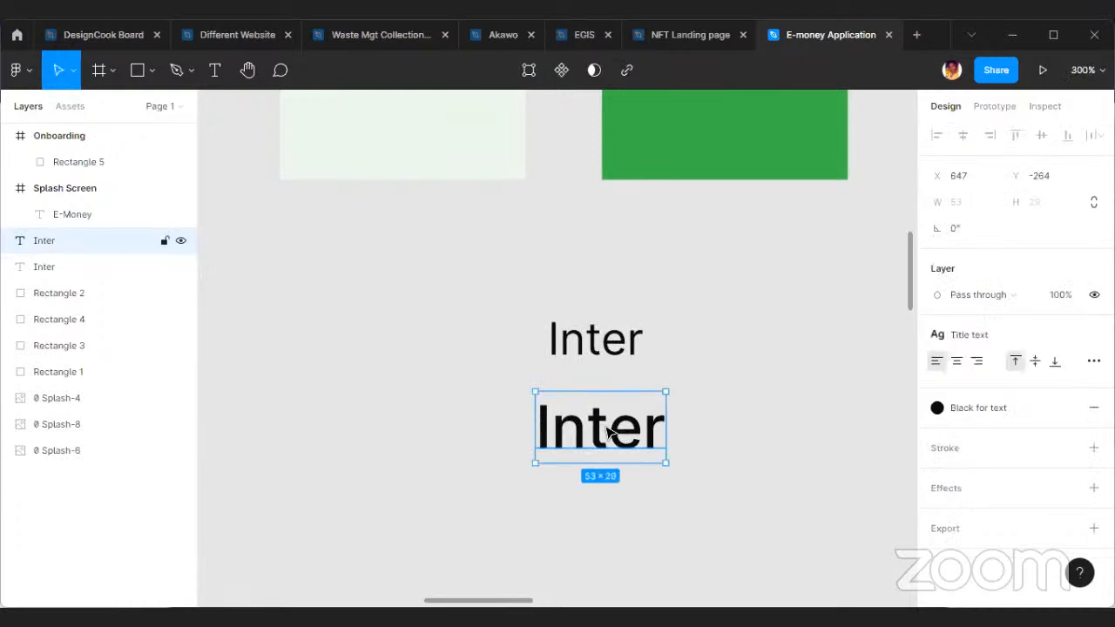
click(606, 346)
drag(605, 346, 461, 352)
scroll(628, 348, left, 3)
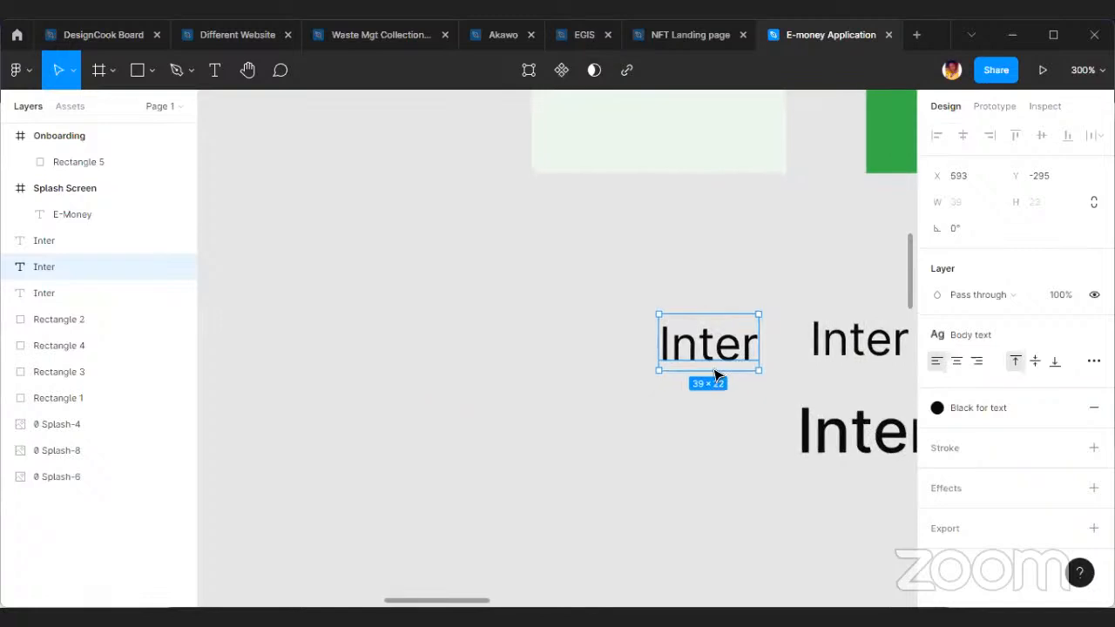
Change the copied sample's text to "Button" and shift it left to about X 577.
scroll(738, 362, up, 5)
drag(676, 358, 642, 358)
double_click(640, 354)
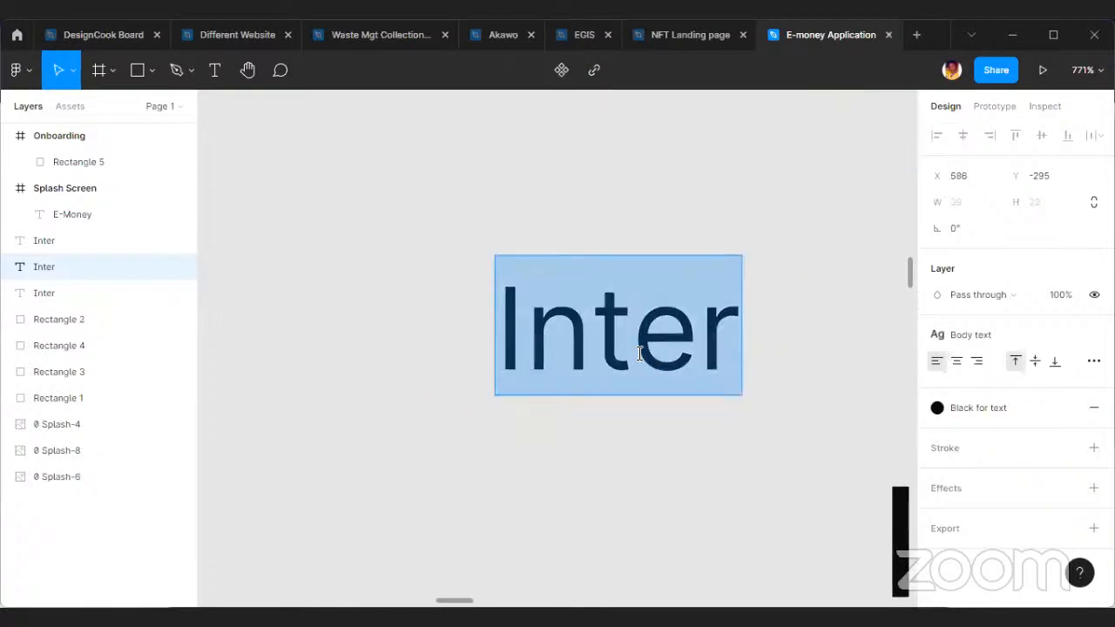
text(Butto)
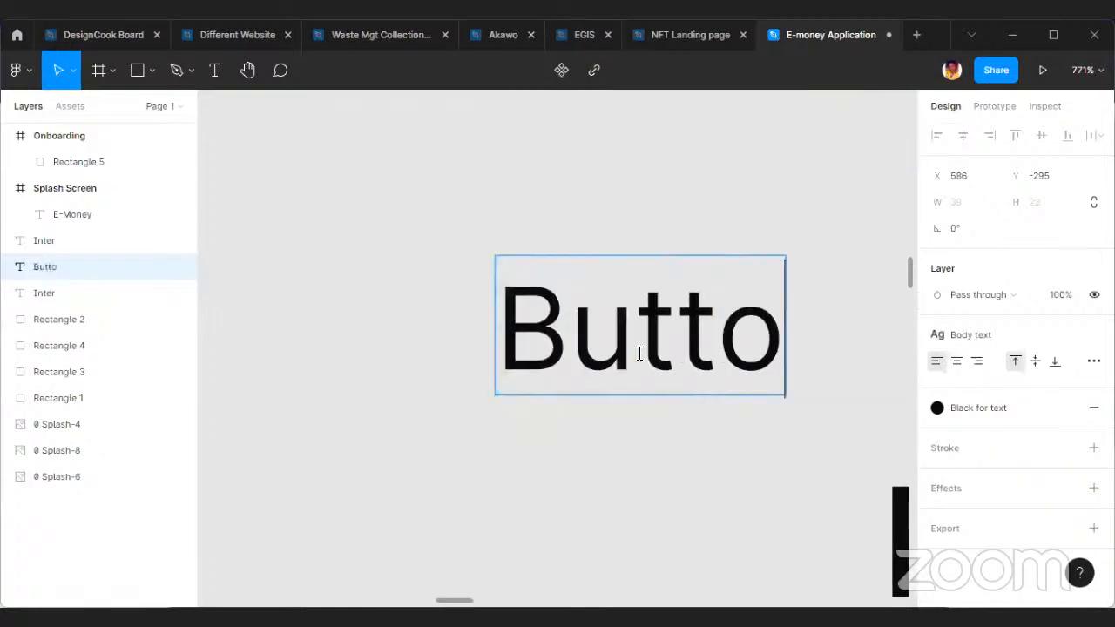
text(n)
key(Escape)
drag(709, 358, 657, 357)
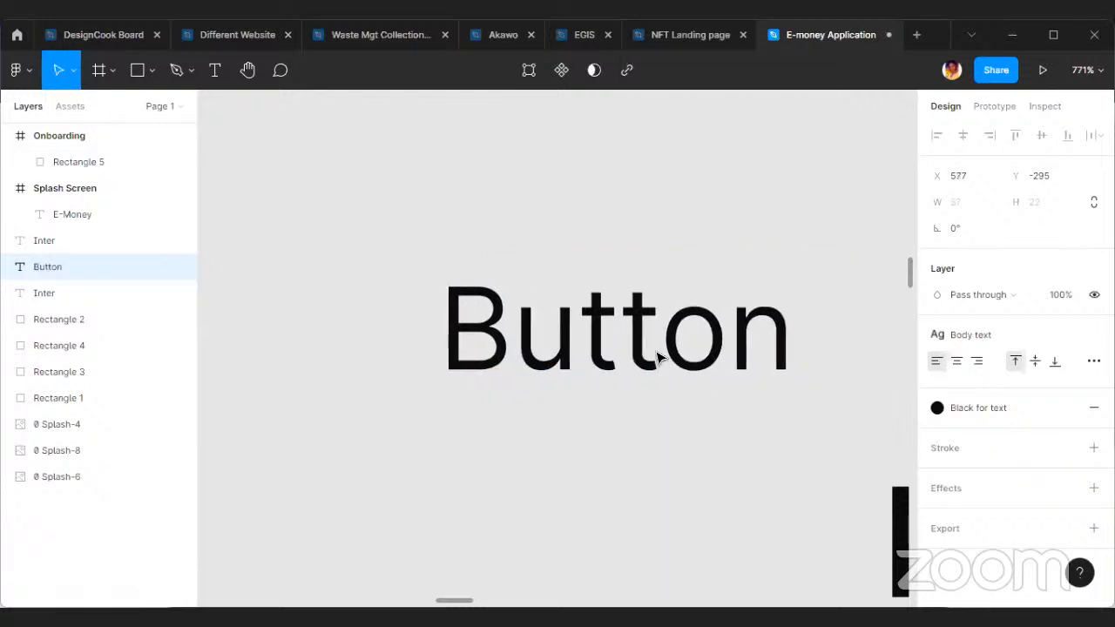
Add auto layout to the Button text and align the content to the centre of its frame.
right_click(655, 323)
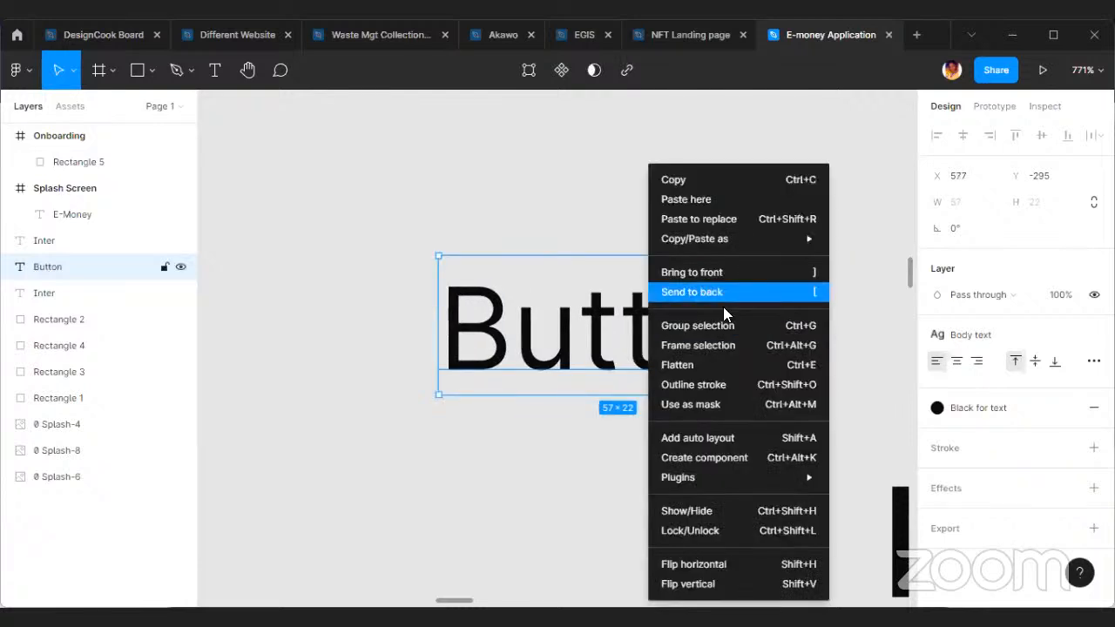
click(721, 434)
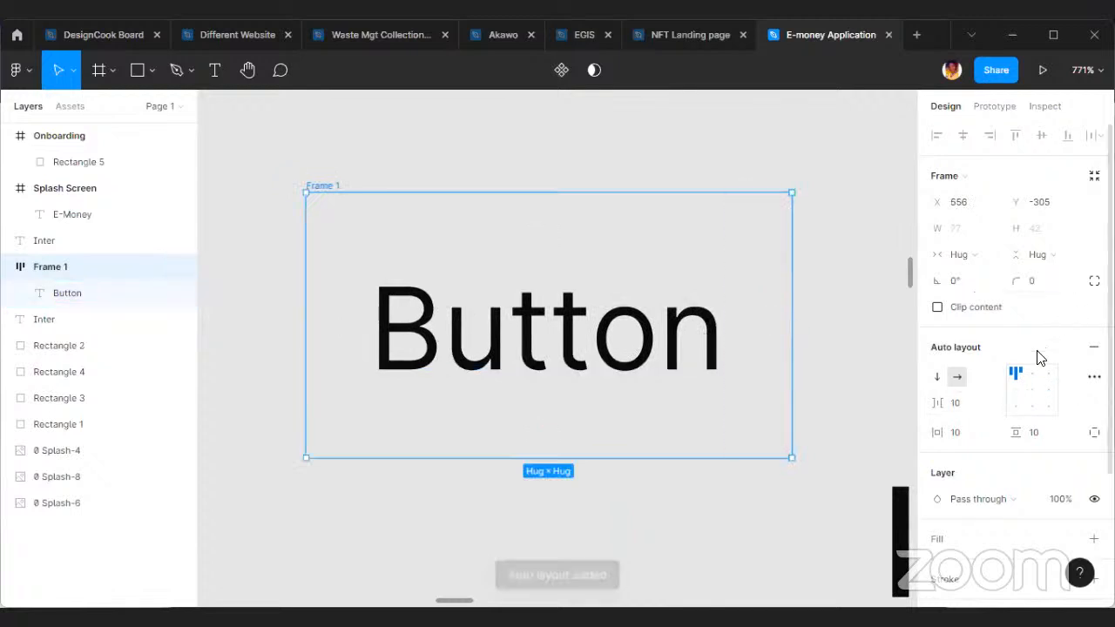
click(1033, 394)
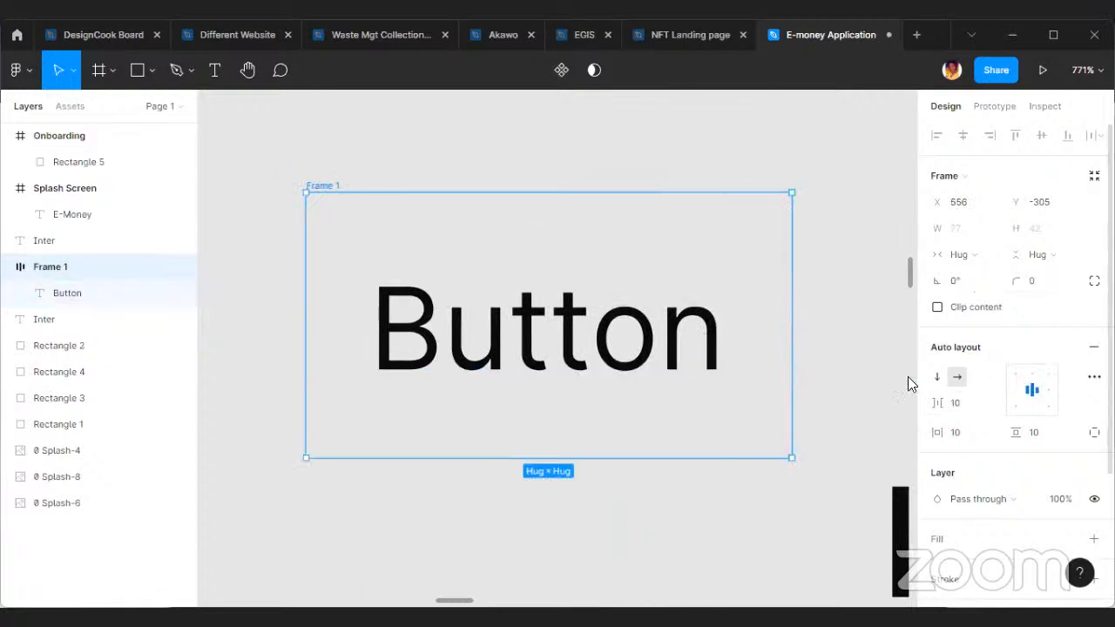
Widen the Button auto layout frame to about 135 and move it to about X 490, Y -314.
scroll(826, 366, down, 3)
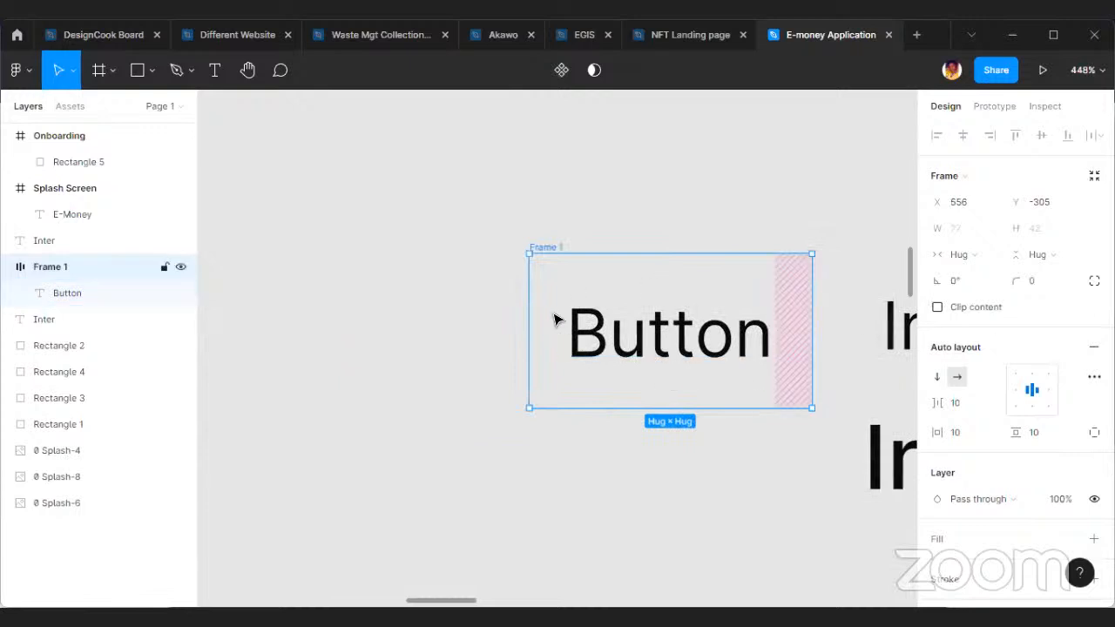
drag(505, 336, 317, 298)
drag(747, 323, 717, 290)
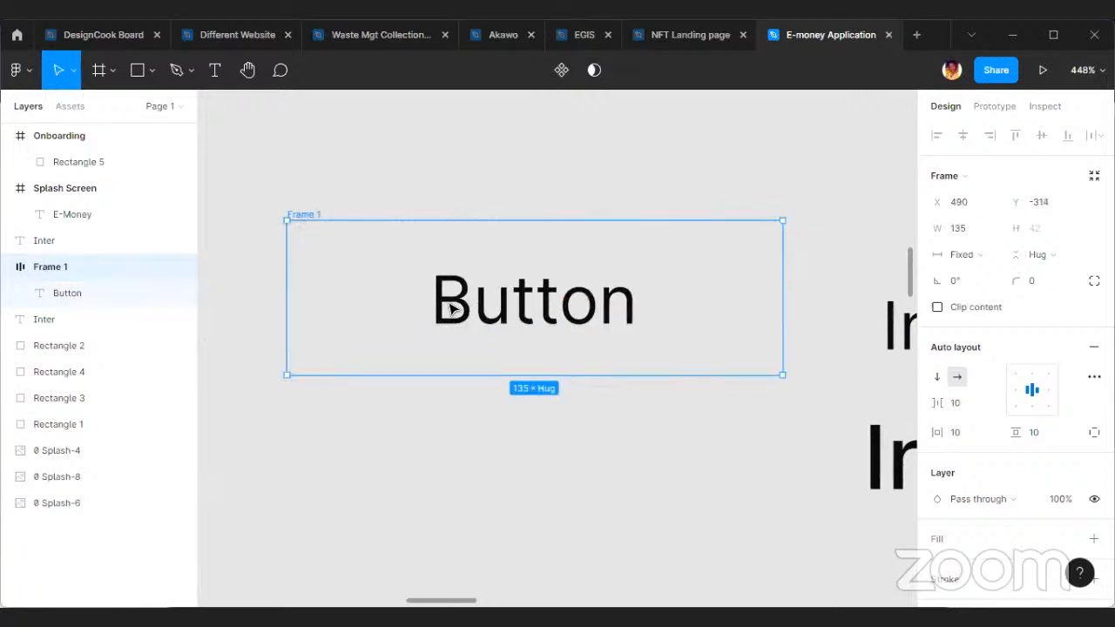
Fill the button frame with the Primary color style and apply the White style to its text.
scroll(1062, 427, down, 2)
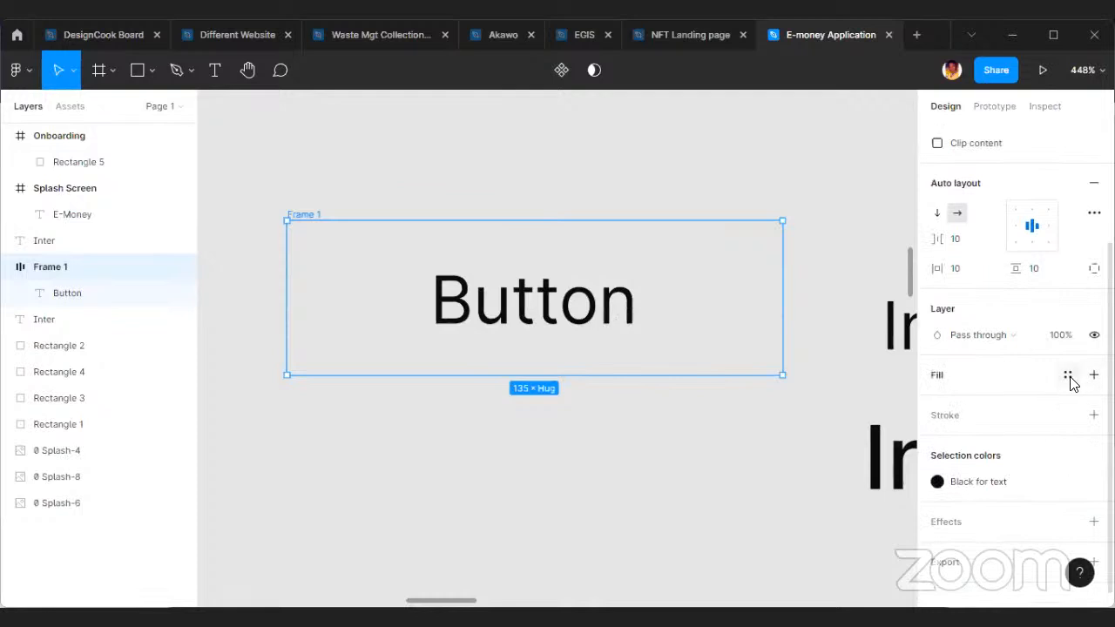
click(1068, 376)
click(1004, 338)
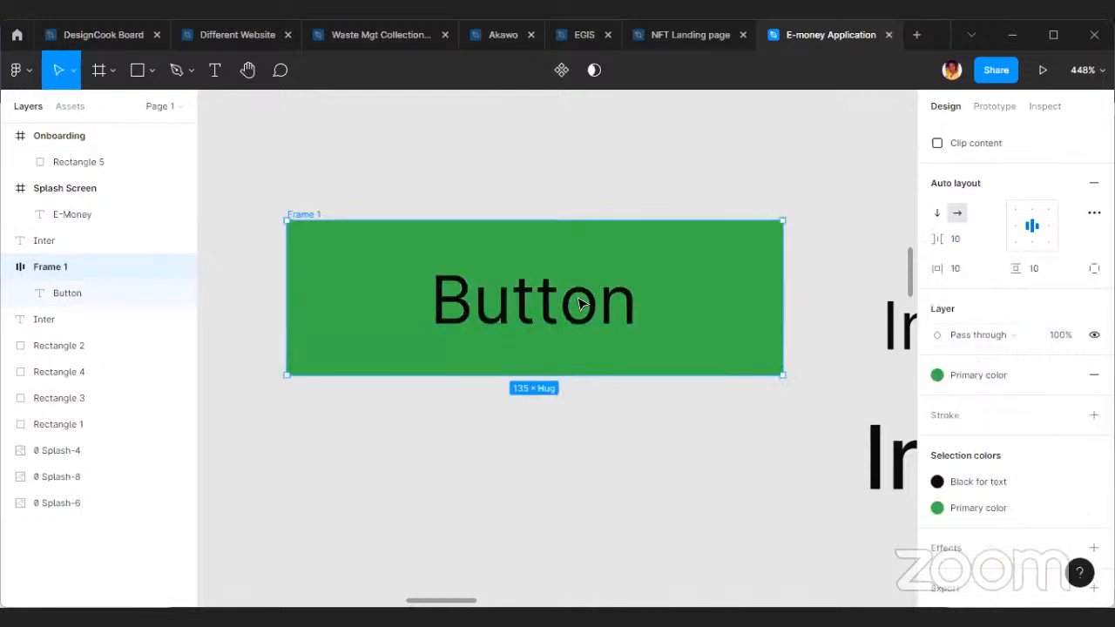
click(543, 299)
click(1013, 424)
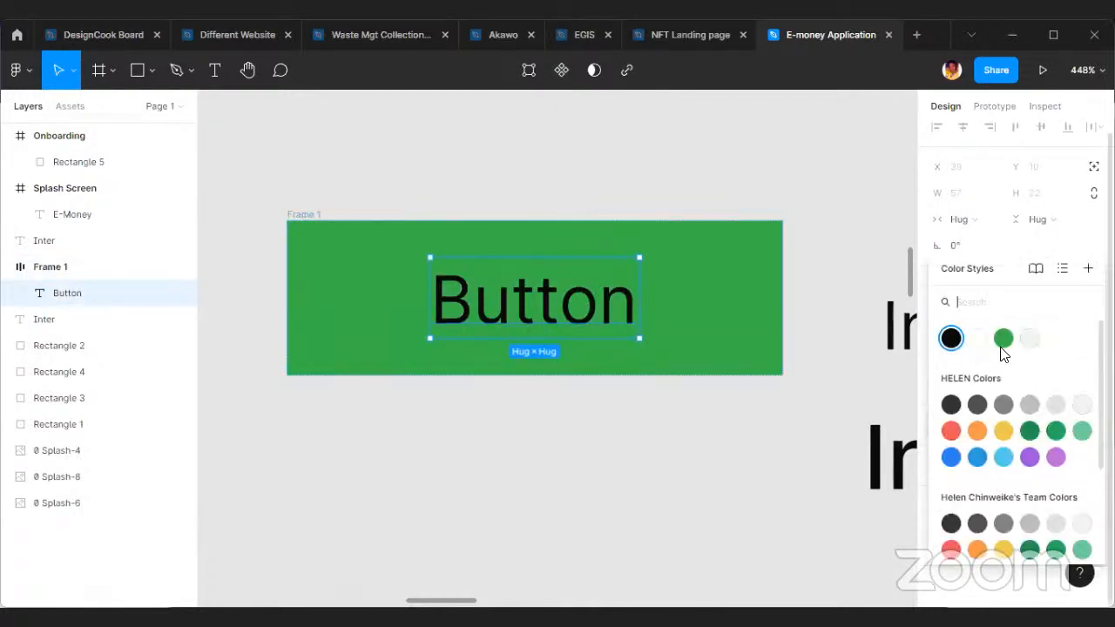
click(977, 338)
click(640, 441)
Detach the Button label from its text style, set its weight to Medium, and save it as the text style "Button Text".
click(541, 287)
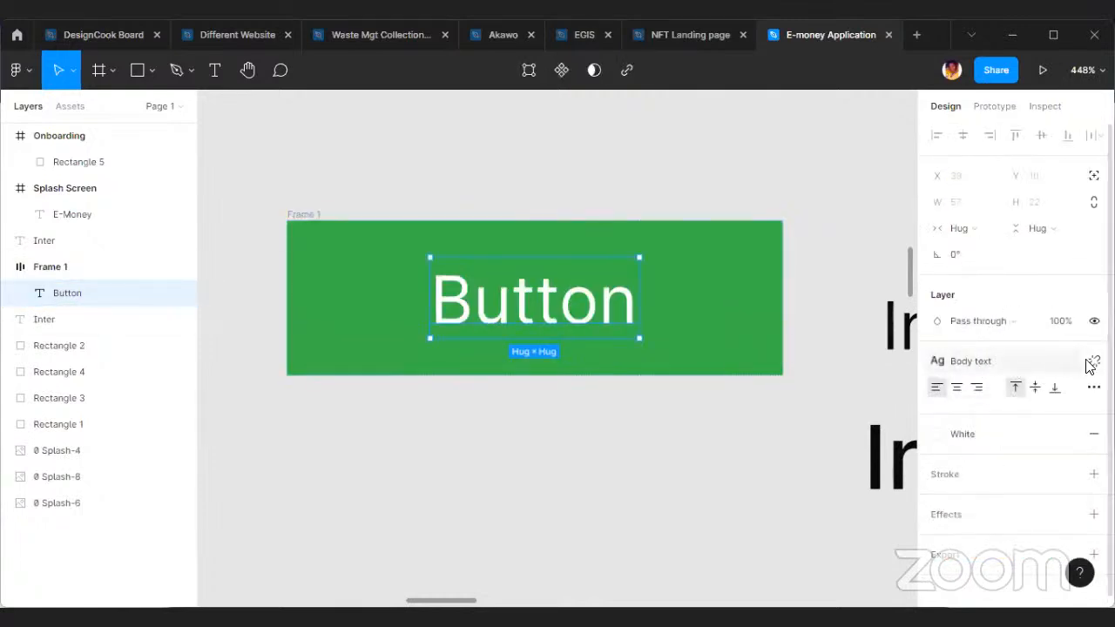
click(1094, 360)
click(994, 415)
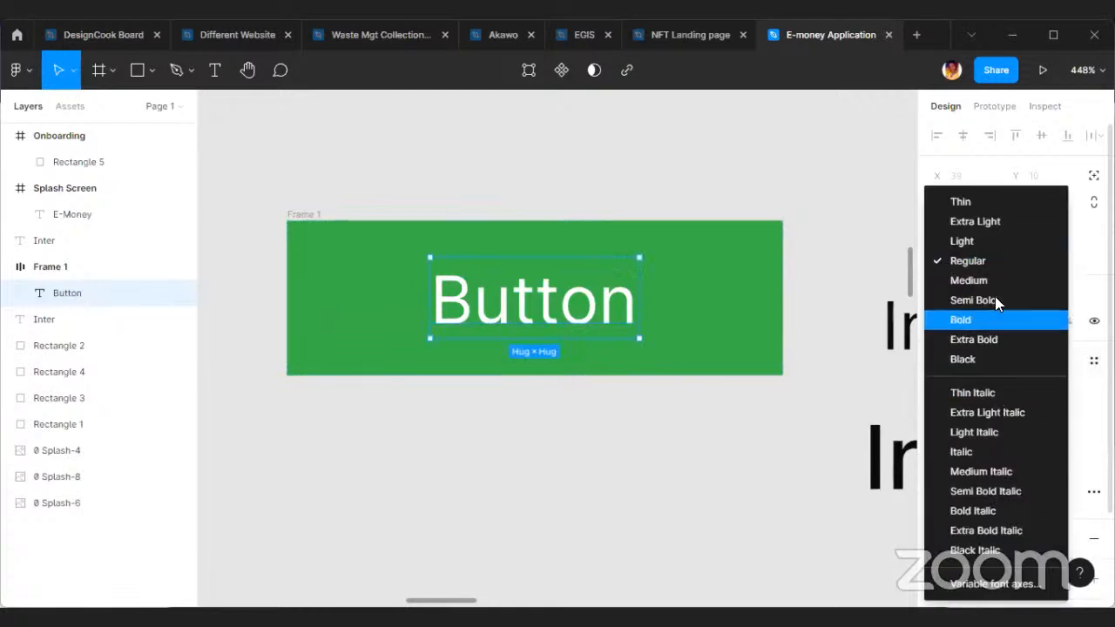
click(953, 288)
click(1094, 361)
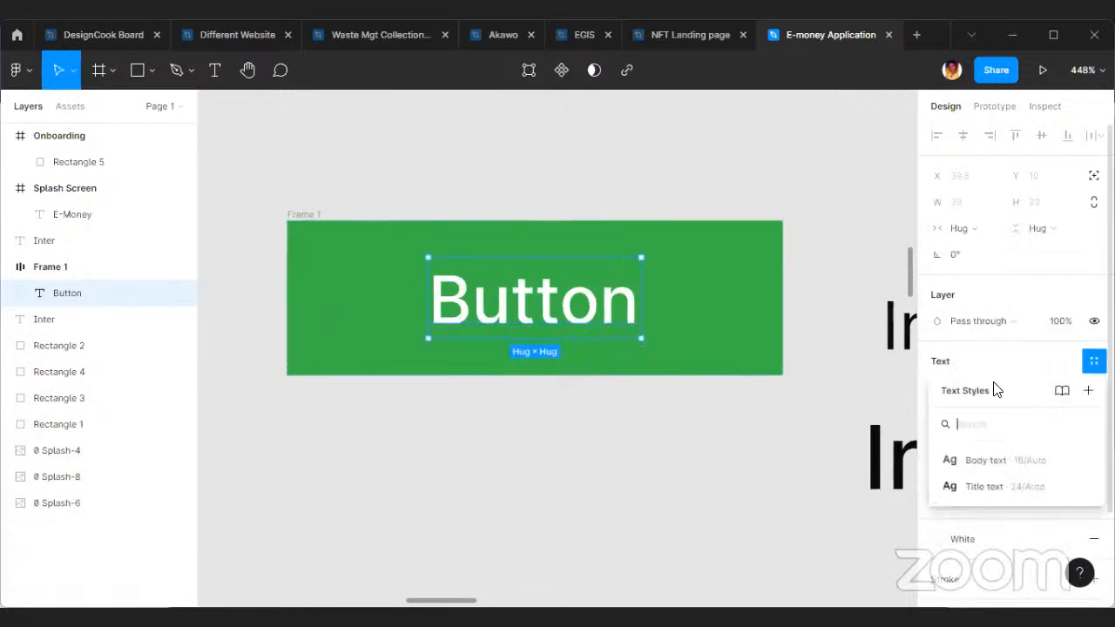
click(1087, 391)
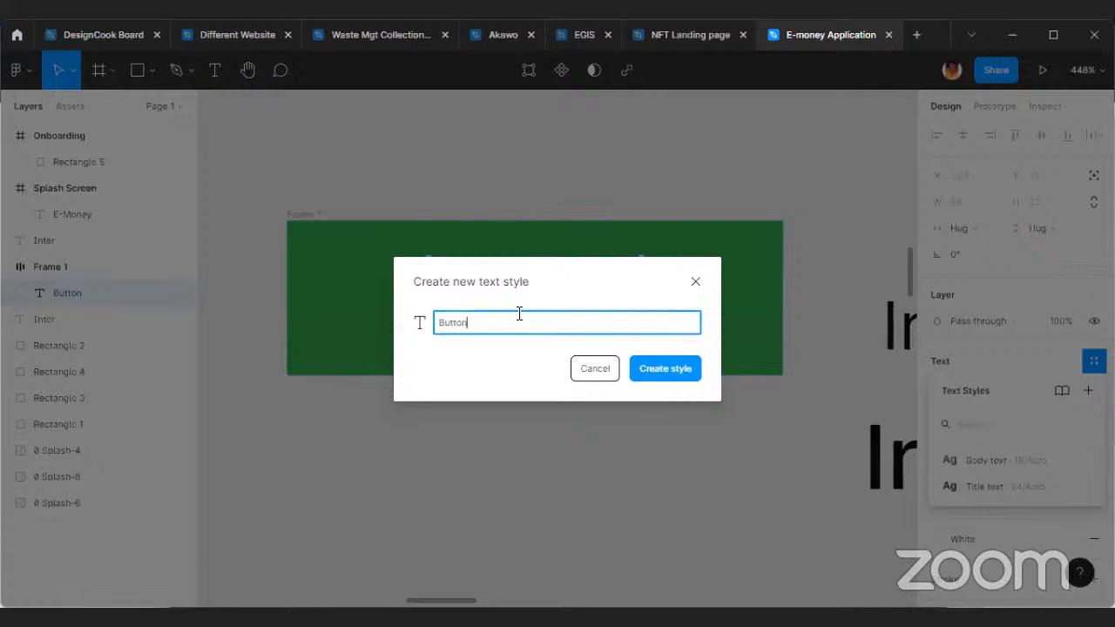
key(Return)
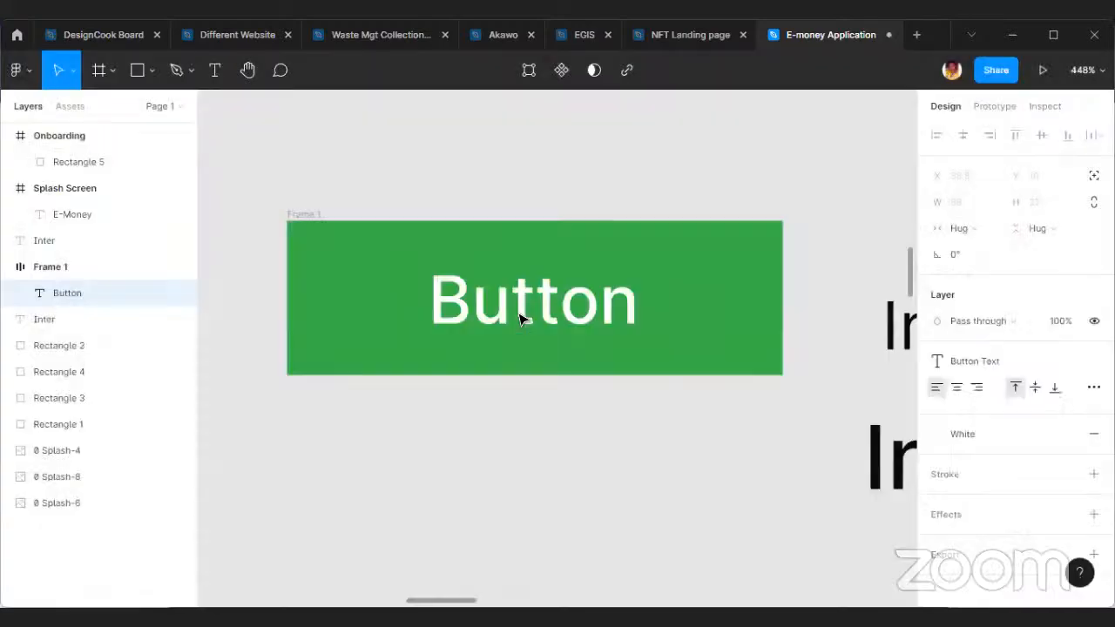
Set the green button frame's corner radius to 6.
click(526, 414)
click(579, 296)
click(488, 408)
click(315, 210)
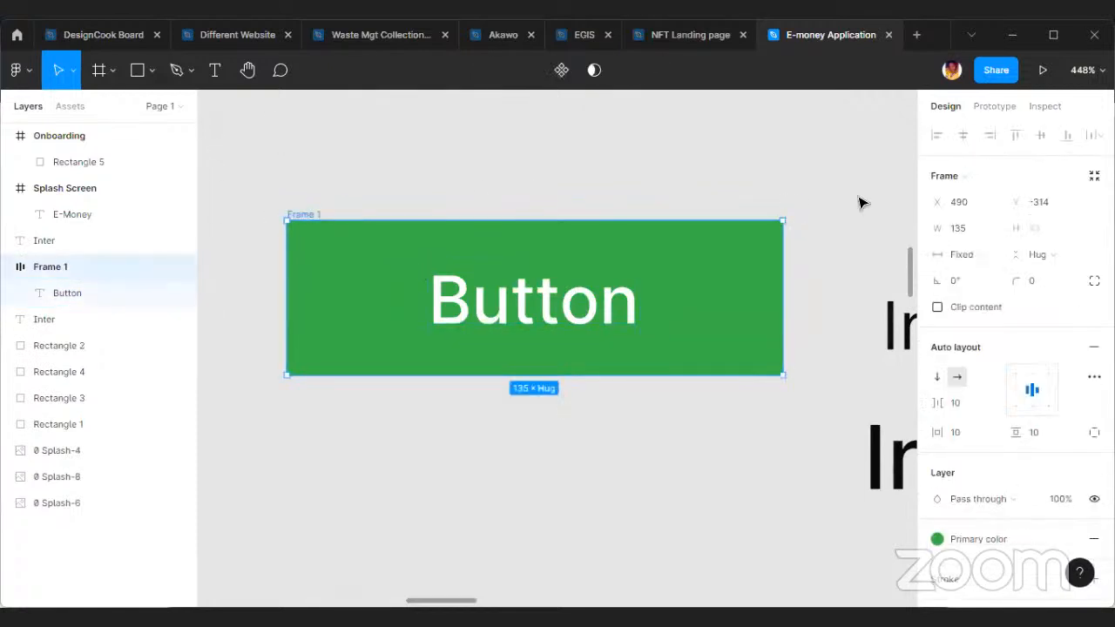
click(1065, 288)
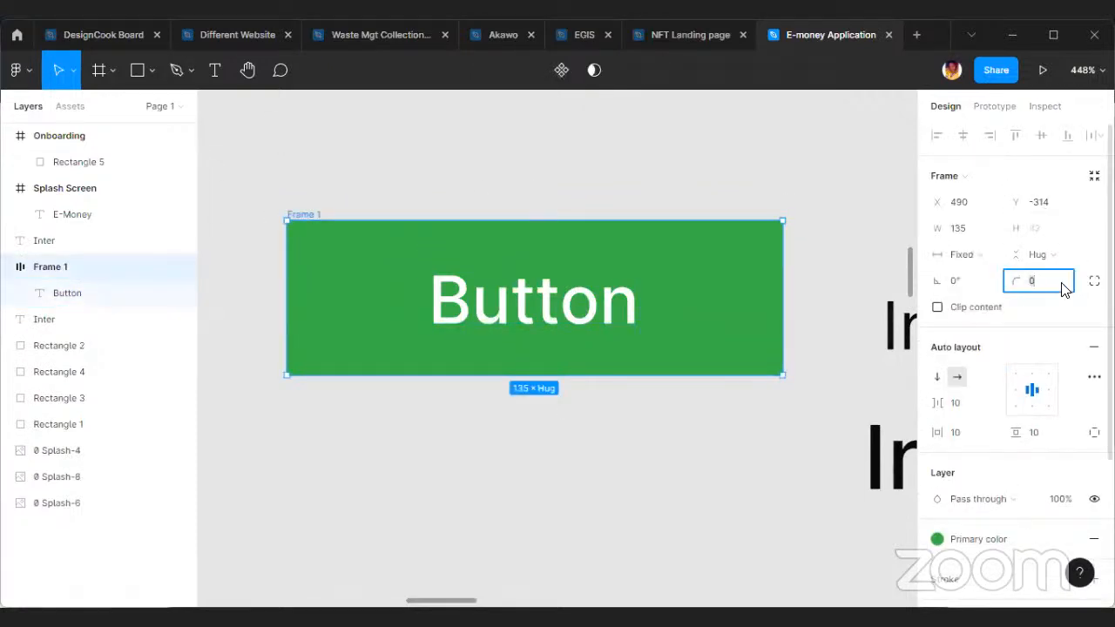
text(8)
key(Return)
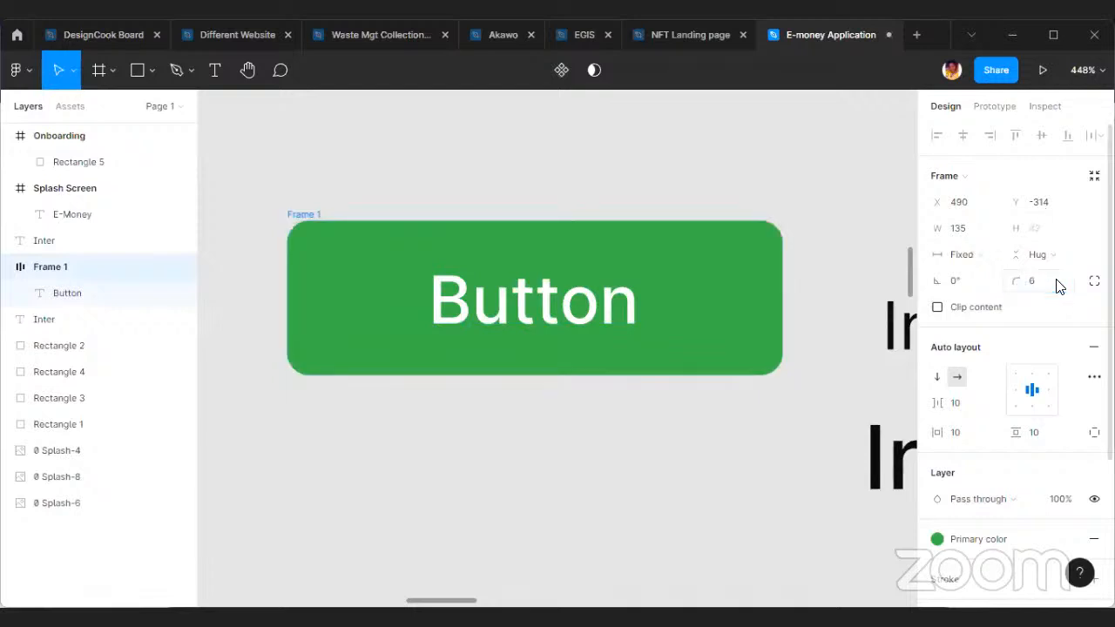
Move the button frame left to about X 474 and add a drop shadow effect to it.
click(804, 409)
drag(727, 261, 669, 253)
scroll(1030, 376, down, 5)
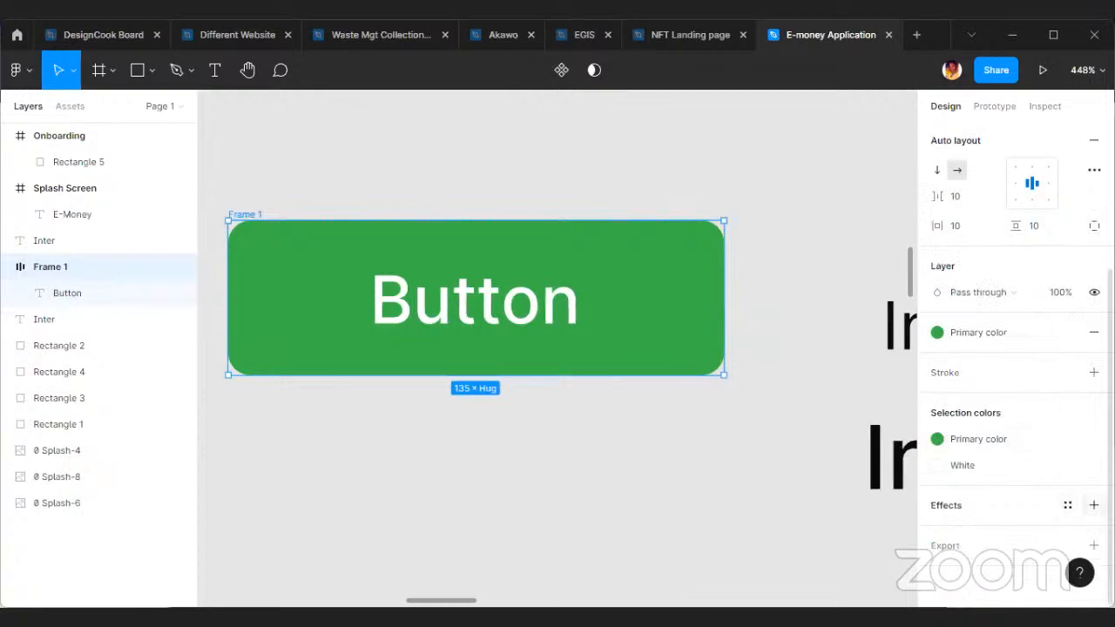
click(1094, 505)
click(938, 532)
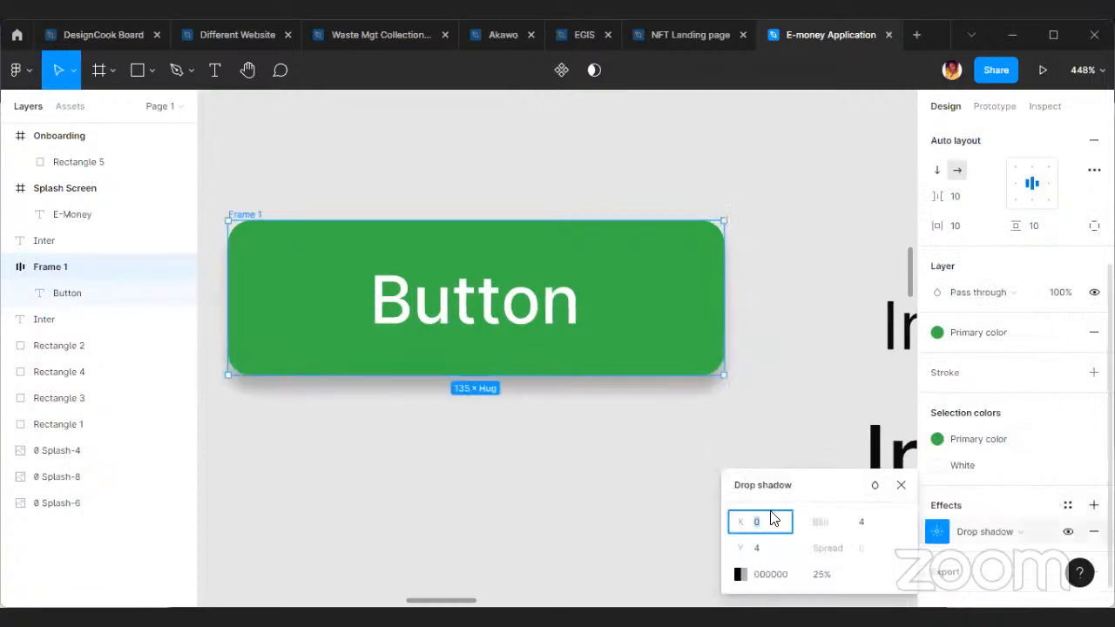
Set the button's drop shadow colour to dark grey 121111 at 10% opacity.
click(742, 575)
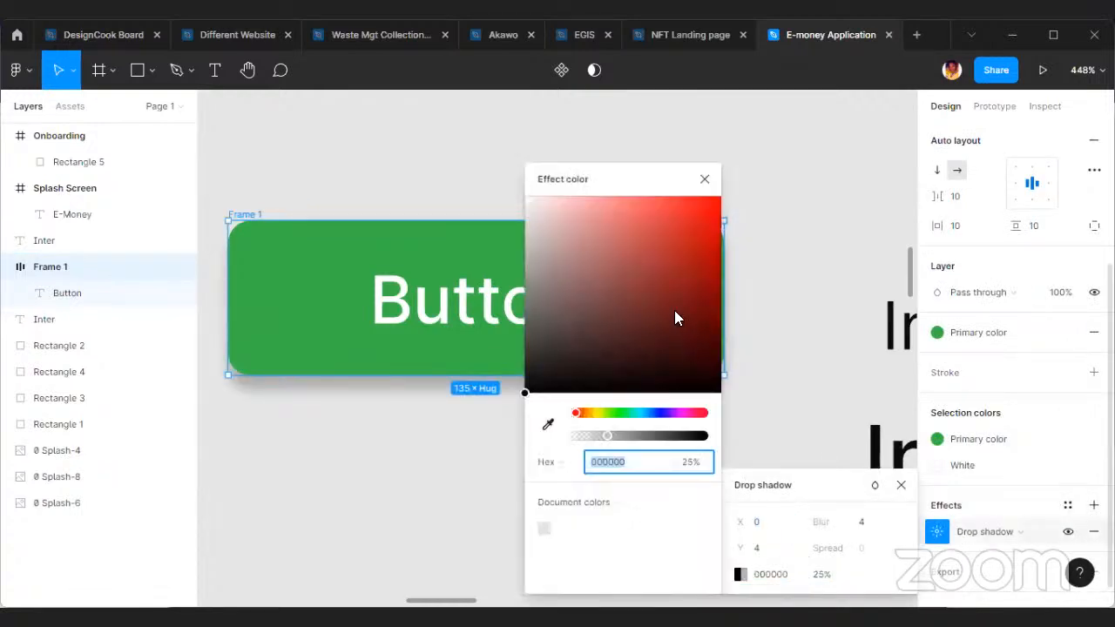
drag(531, 394, 537, 379)
drag(607, 437, 580, 439)
click(704, 468)
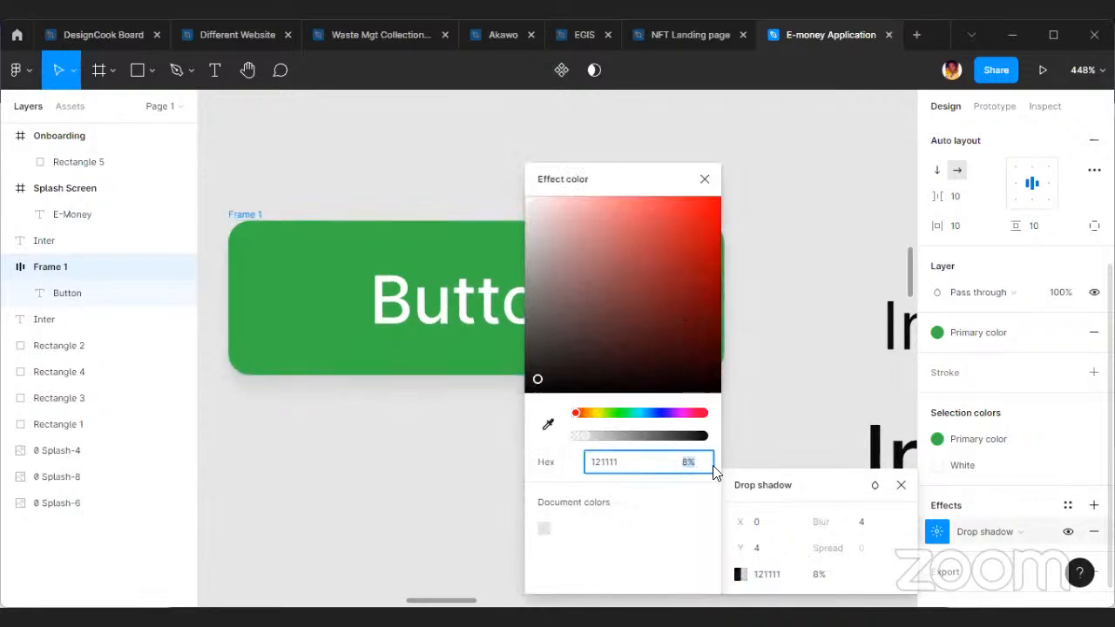
text(10)
key(Return)
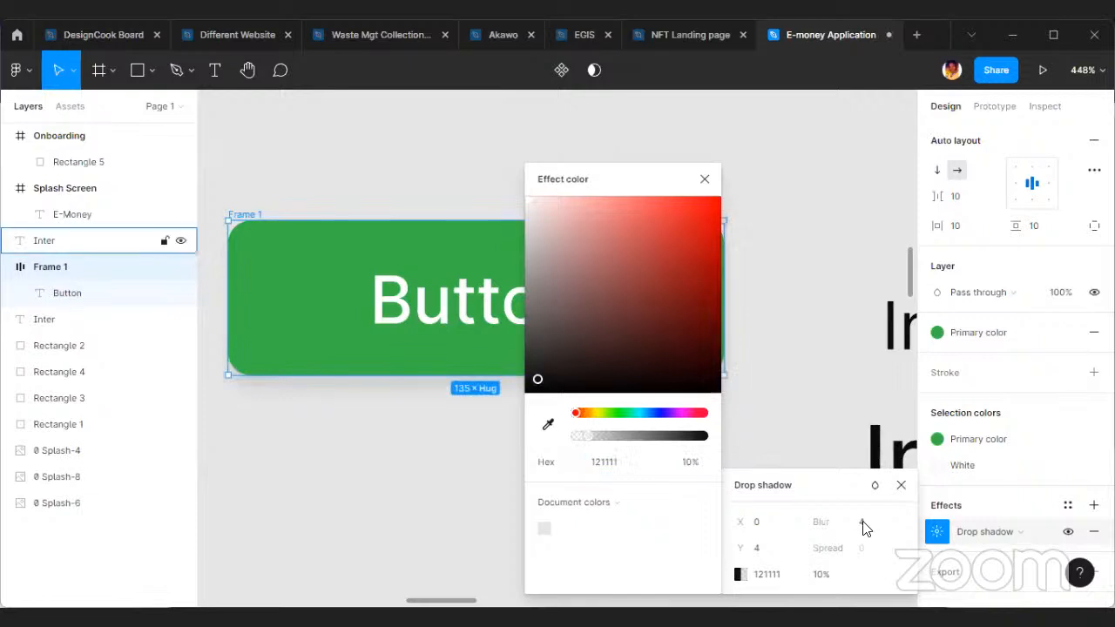
Set the button's drop shadow blur to 6 and close the effect settings.
click(770, 550)
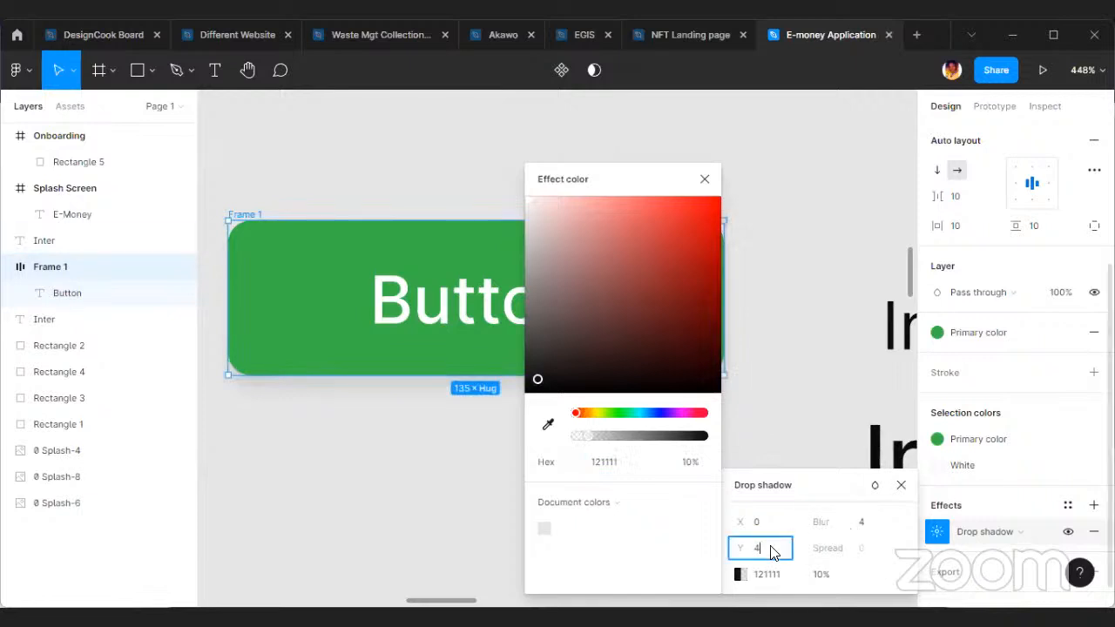
click(878, 523)
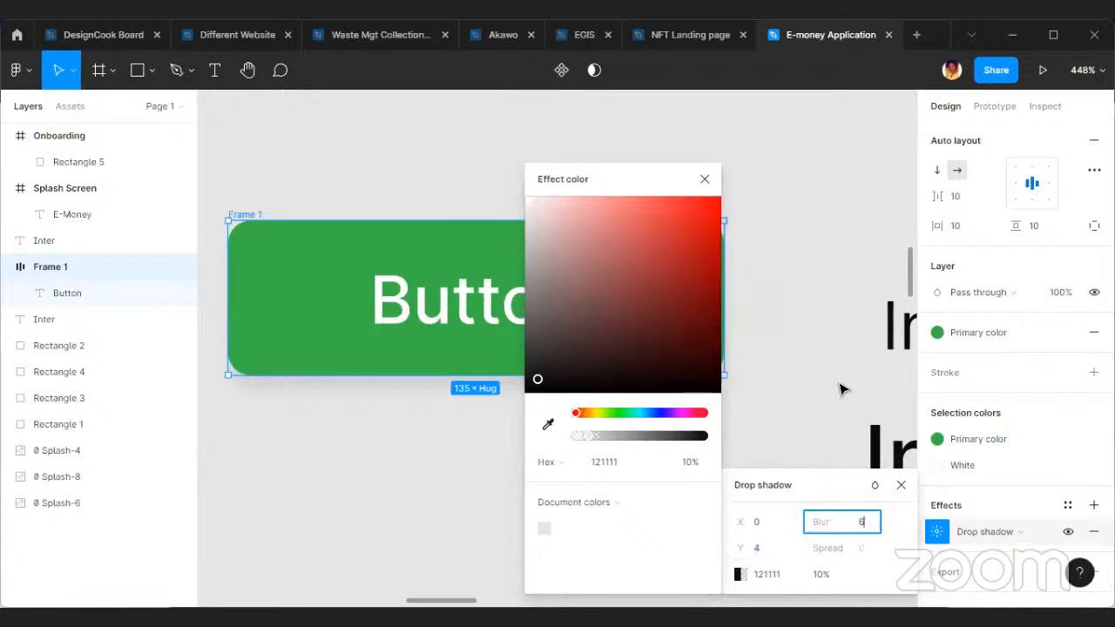
click(842, 386)
Extend the button frame's left edge outward to make it about 170 wide.
scroll(626, 329, down, 3)
click(626, 329)
scroll(625, 329, up, 2)
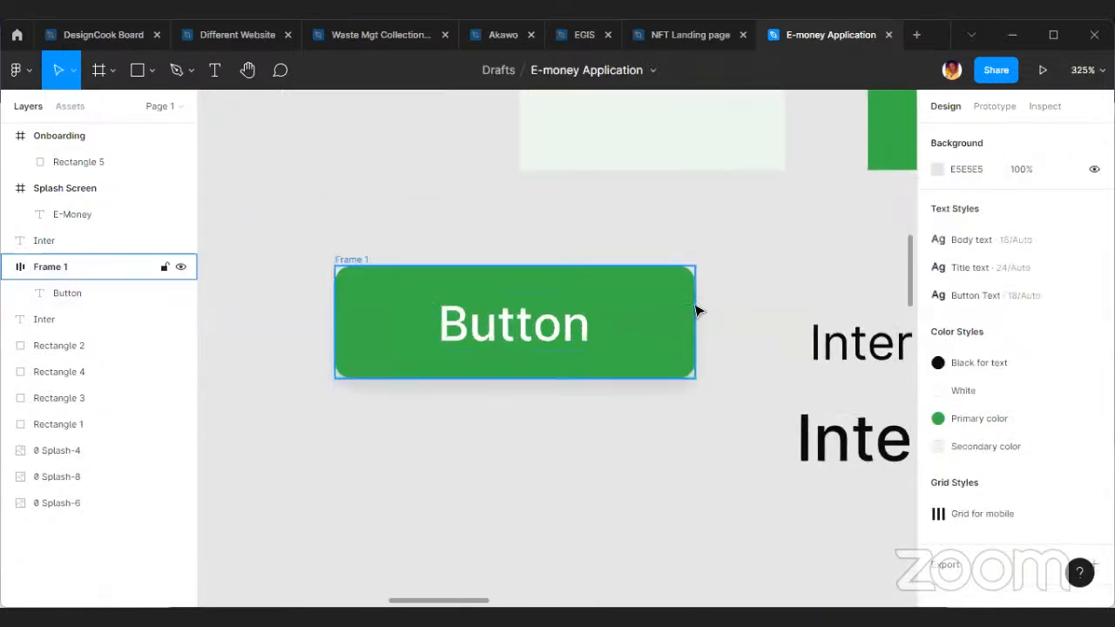
click(343, 258)
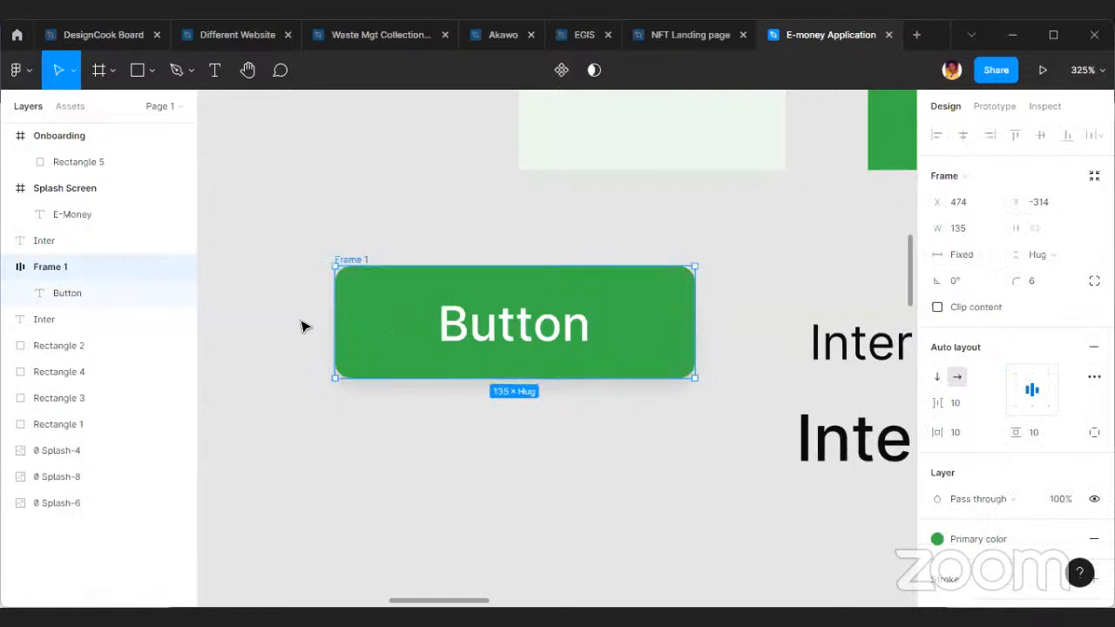
drag(337, 319, 242, 317)
Convert the button frame into a component and move it up to about X 441, Y -323.
right_click(533, 316)
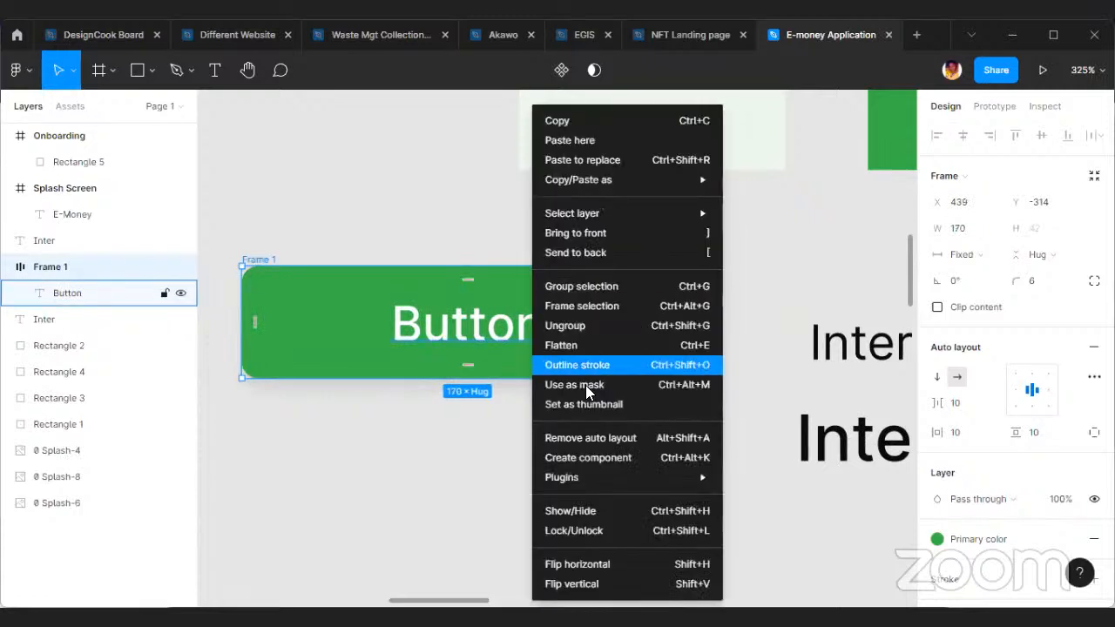
click(627, 452)
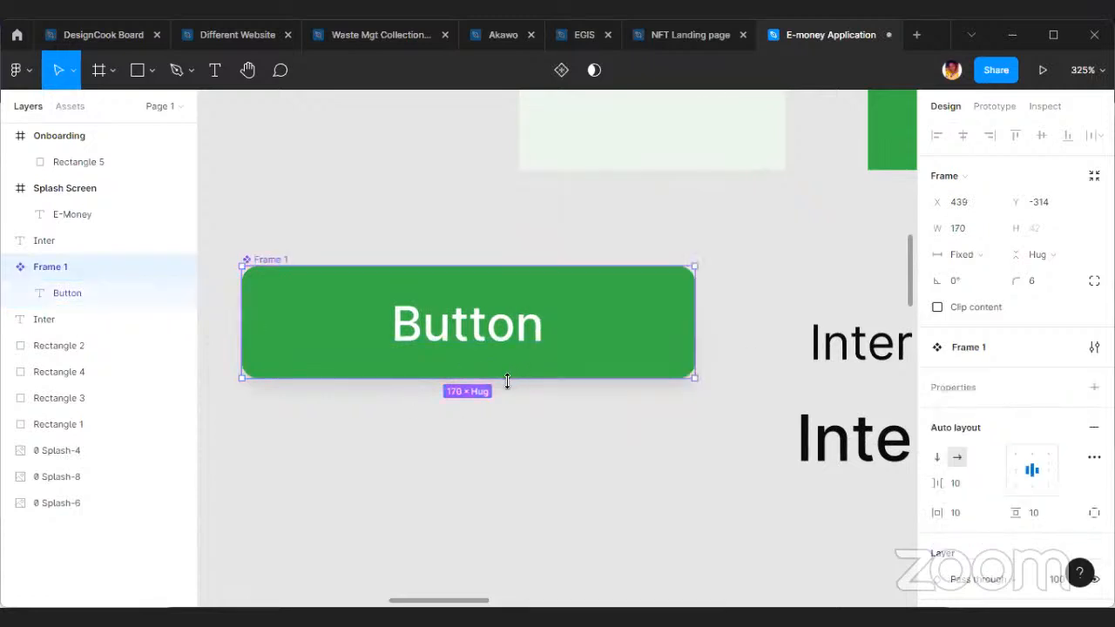
drag(604, 340, 610, 316)
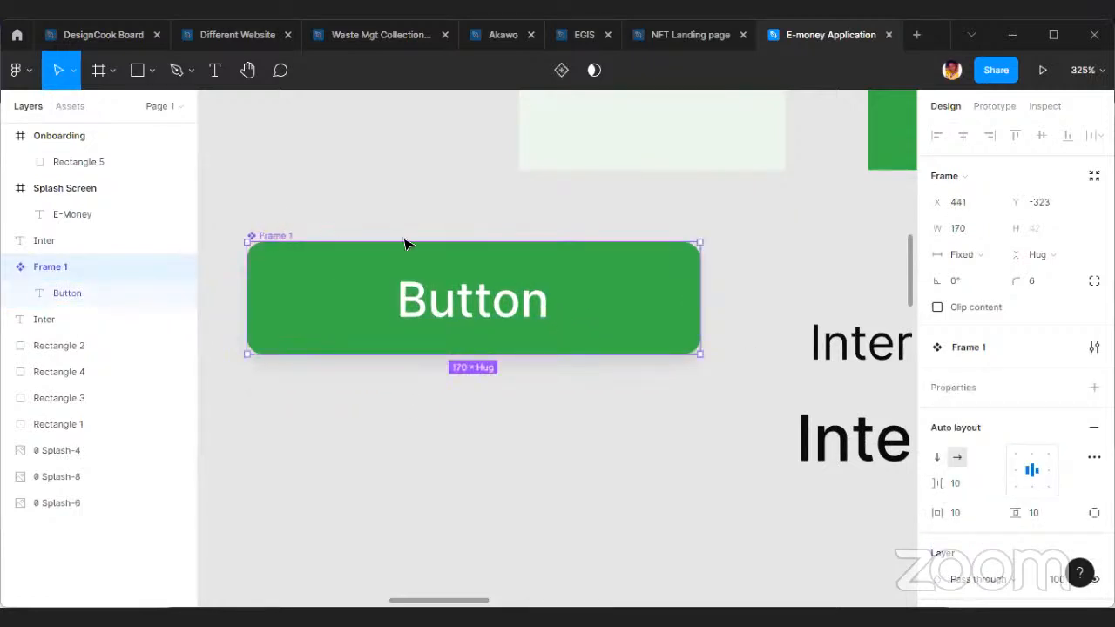
key(alt)
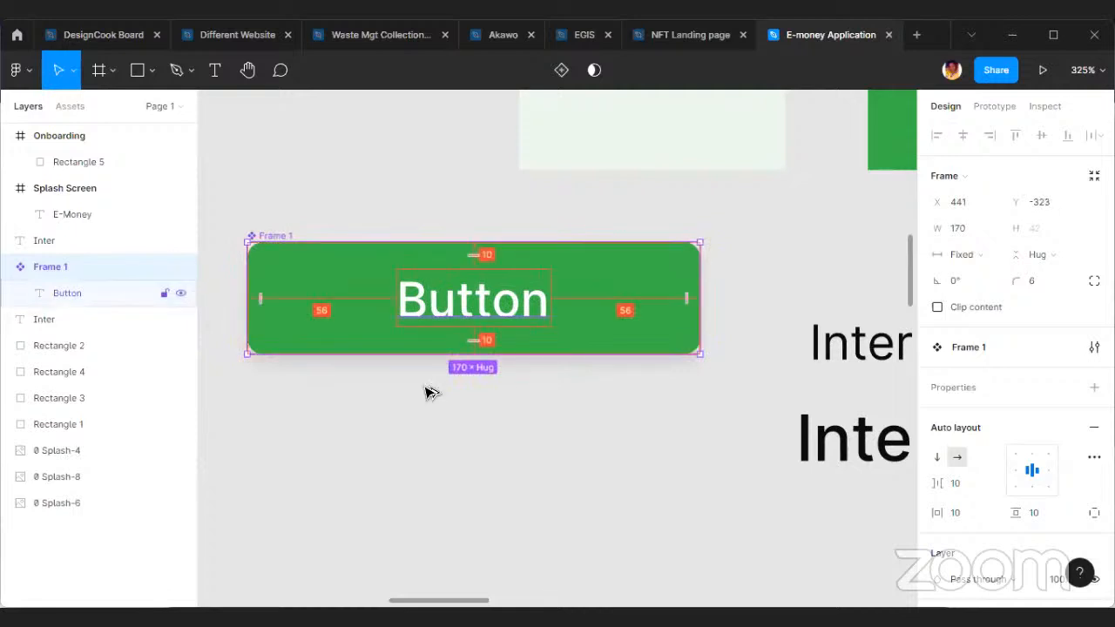
alt+drag(432, 273, 425, 410)
key(ctrl+z)
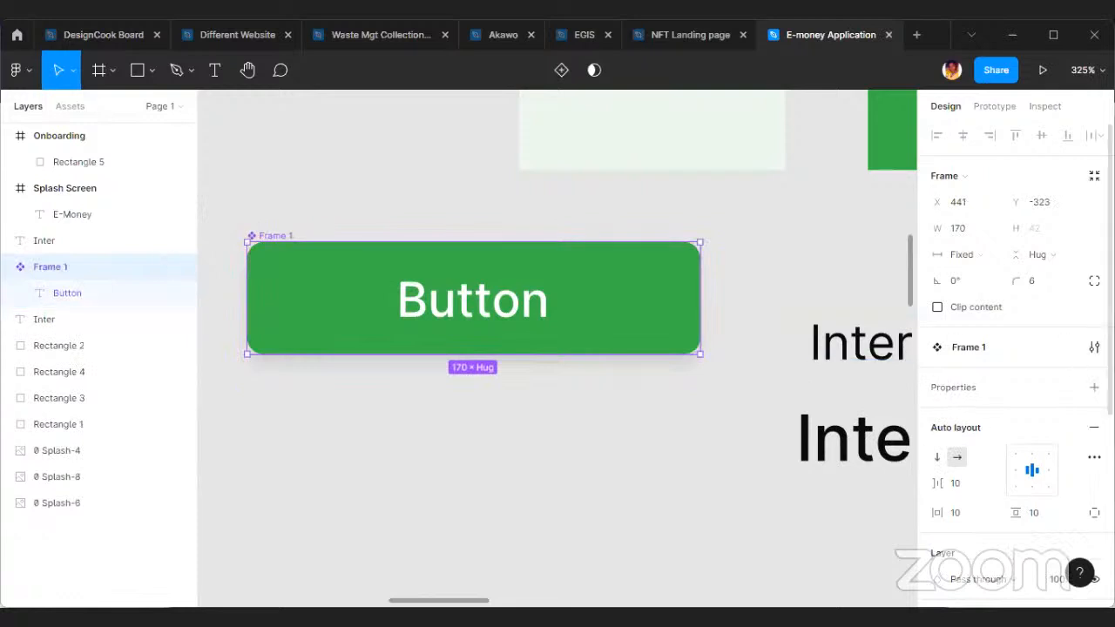
Add a variant property to the button component and create a second variant below the default one.
scroll(1071, 430, down, 3)
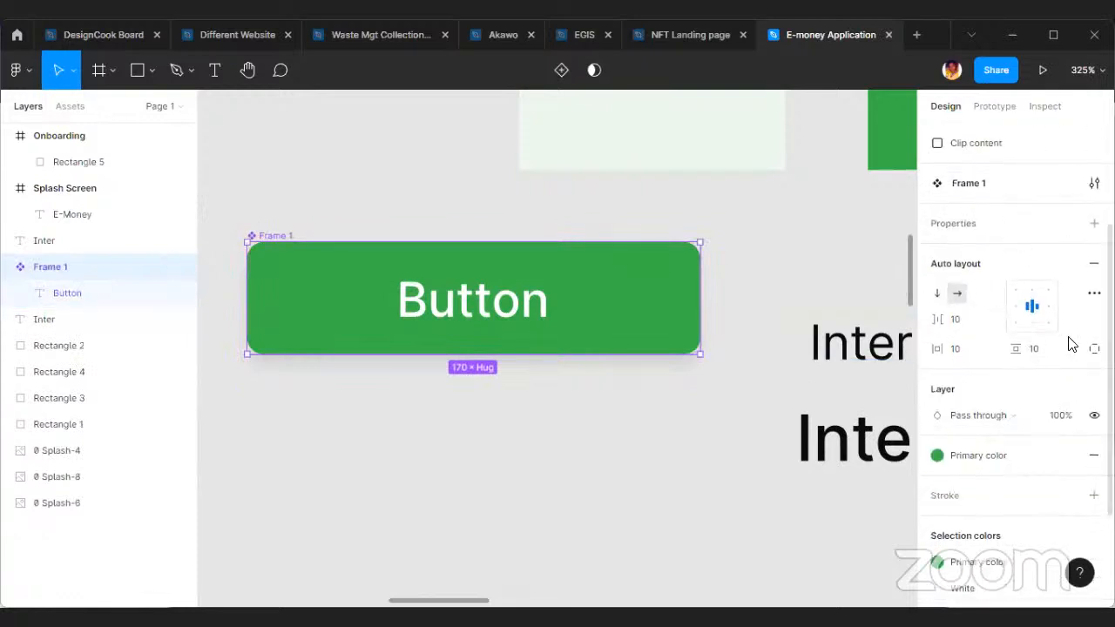
scroll(1016, 324, up, 3)
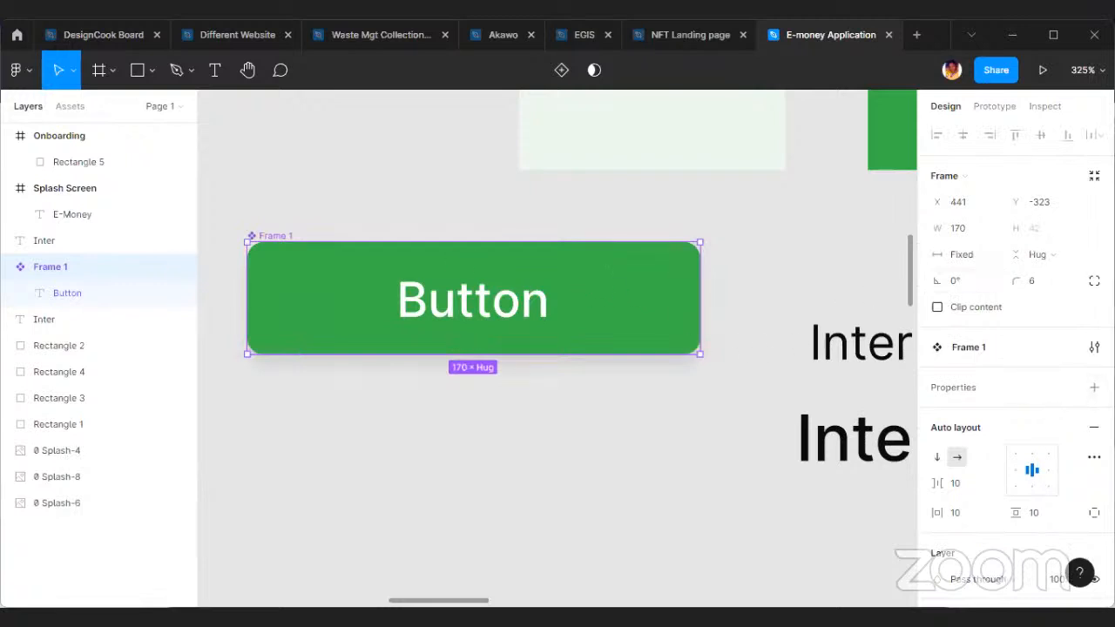
click(1094, 386)
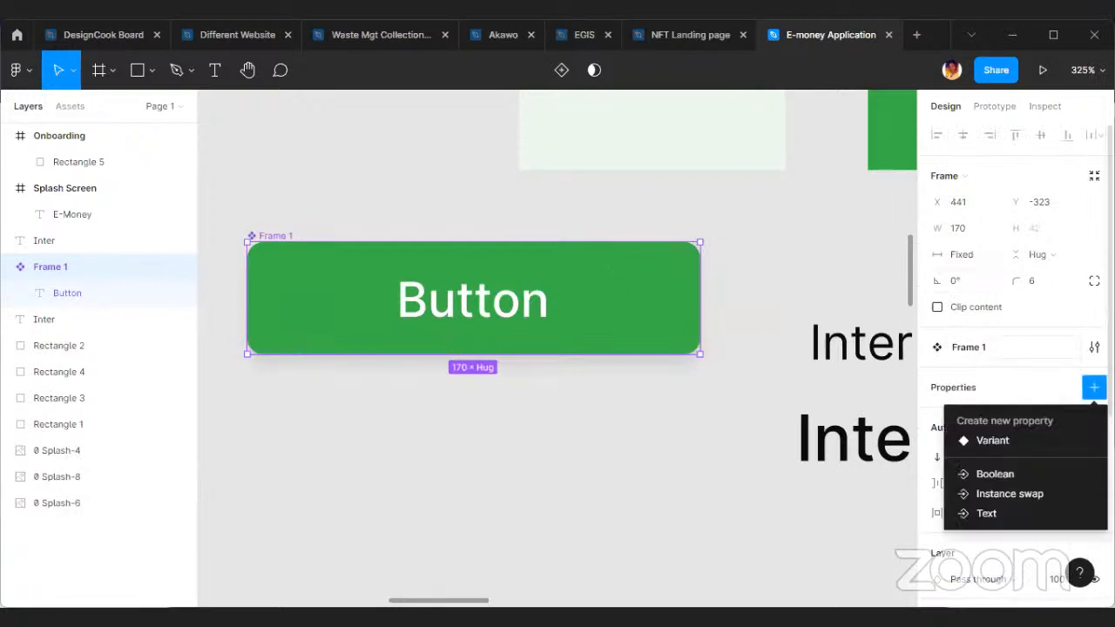
click(1021, 439)
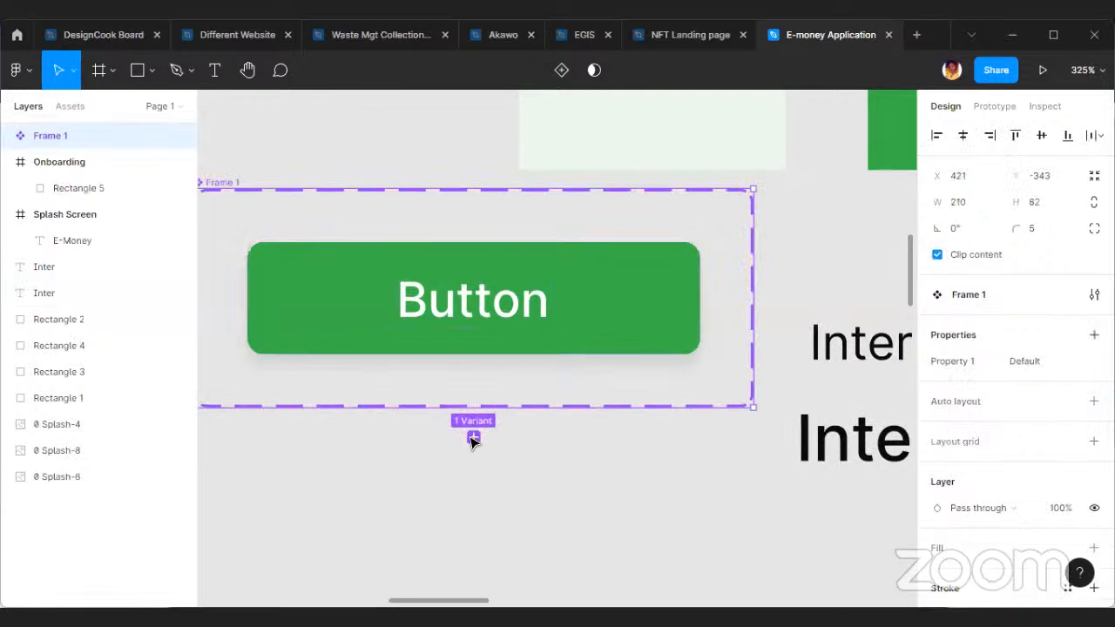
click(472, 438)
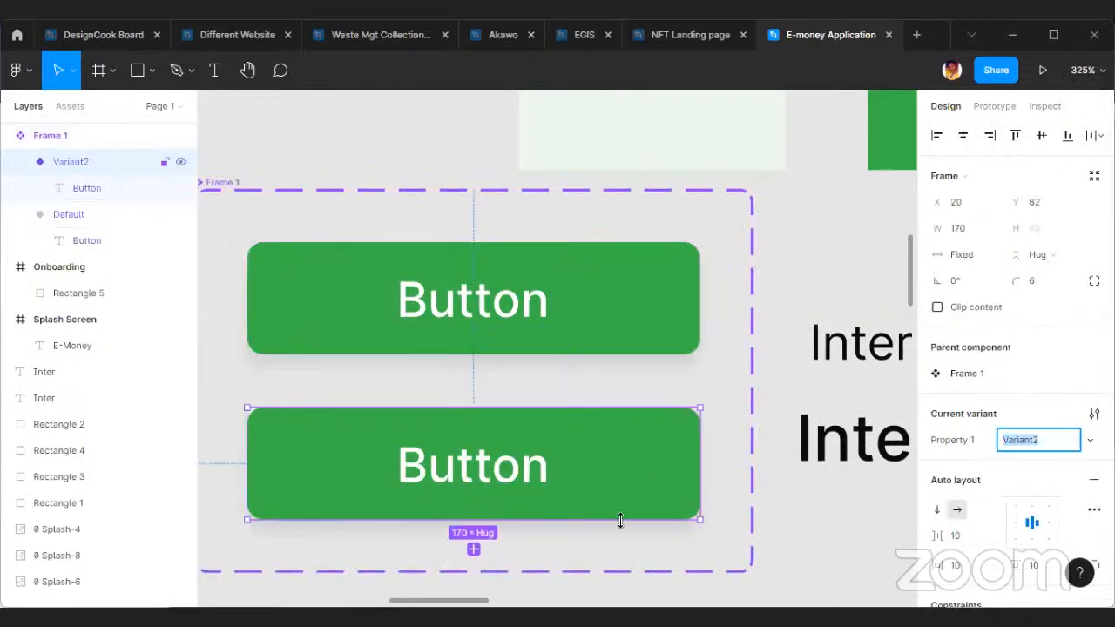
Give the second button variant an inside stroke of thickness 2 in the Primary color style.
scroll(774, 528, left, 3)
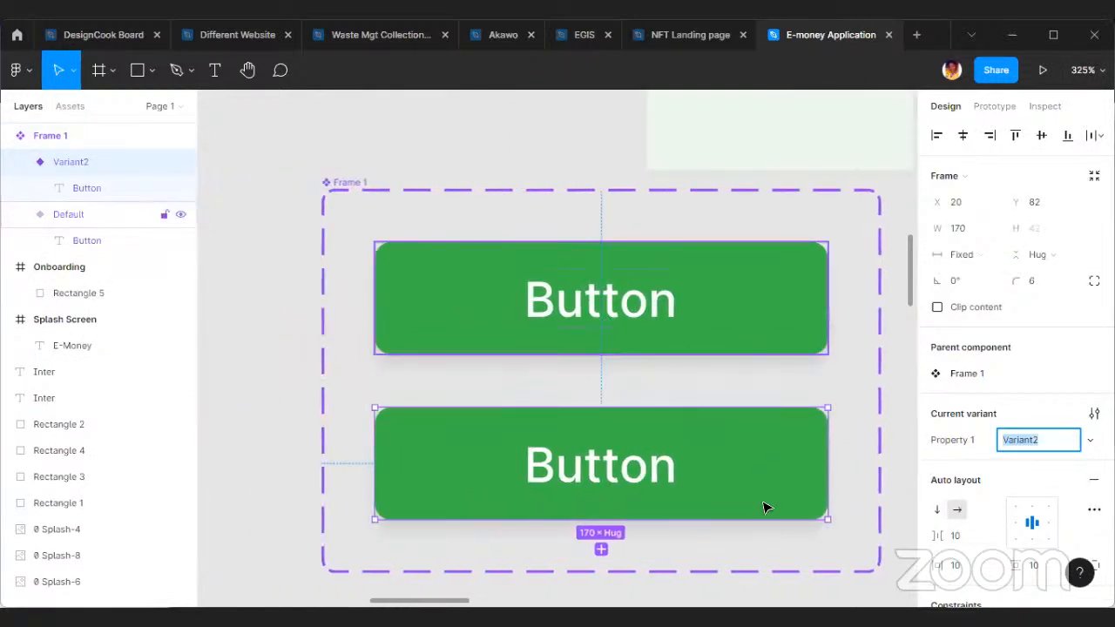
scroll(763, 508, down, 2)
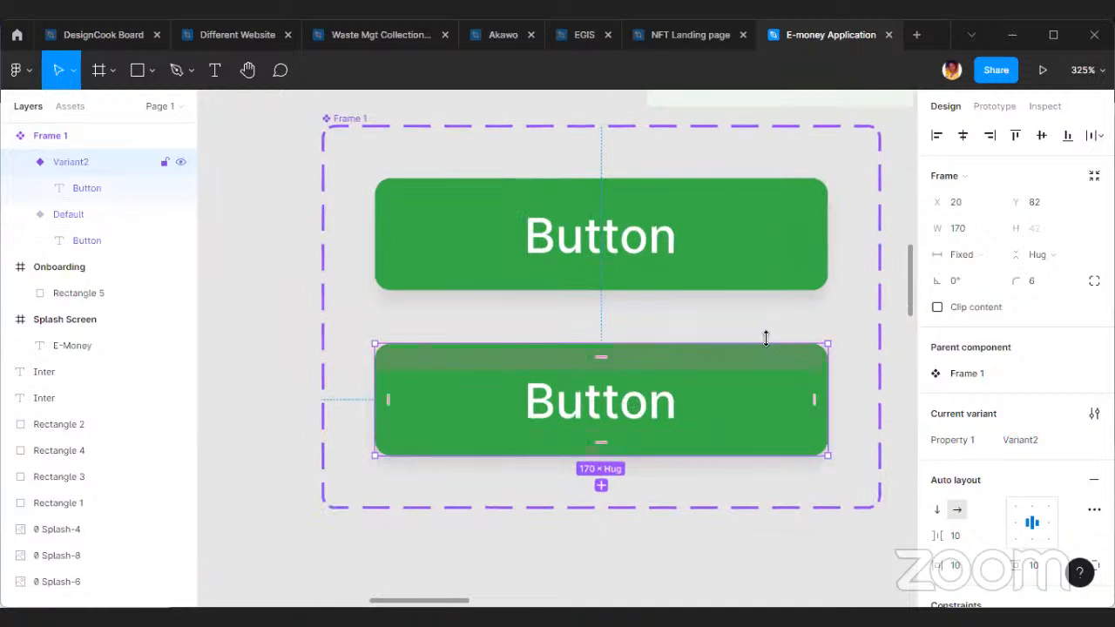
scroll(1002, 462, down, 5)
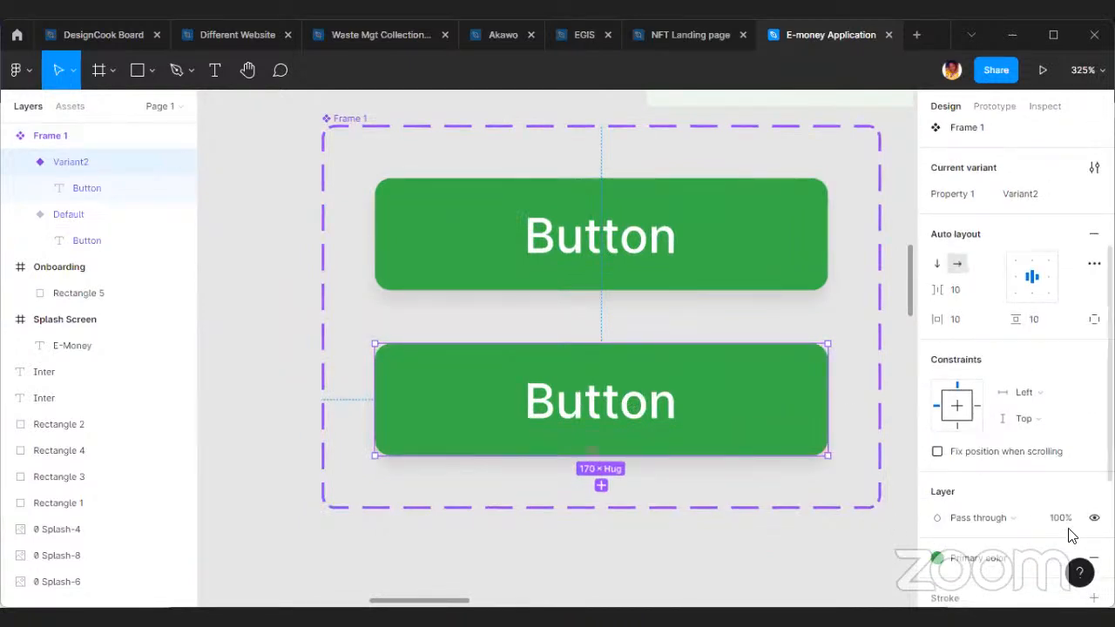
scroll(1071, 535, down, 5)
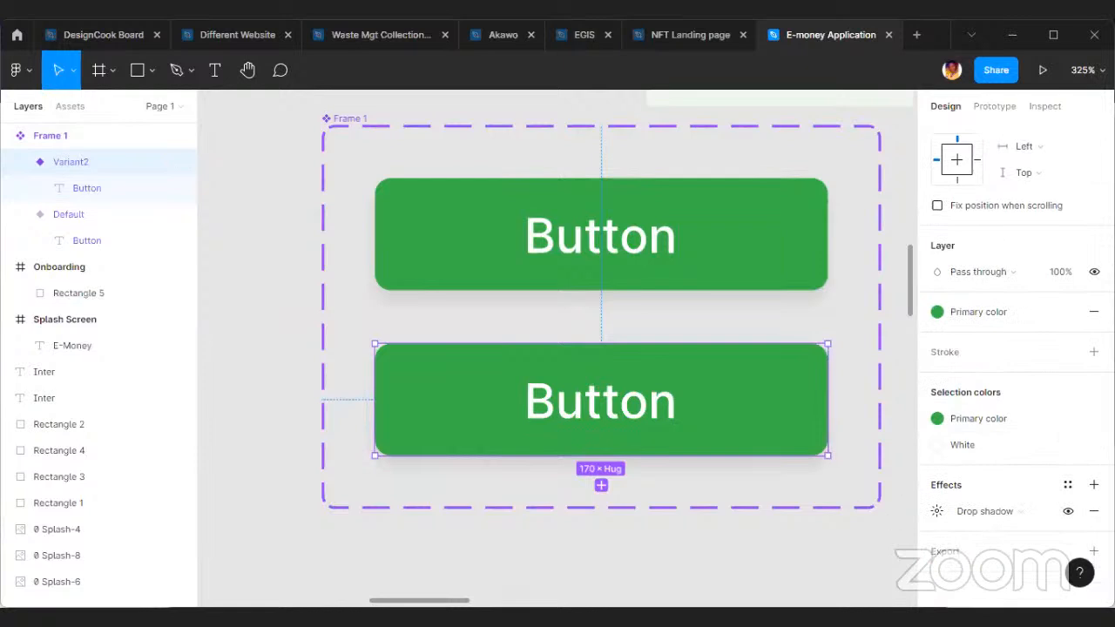
click(1094, 352)
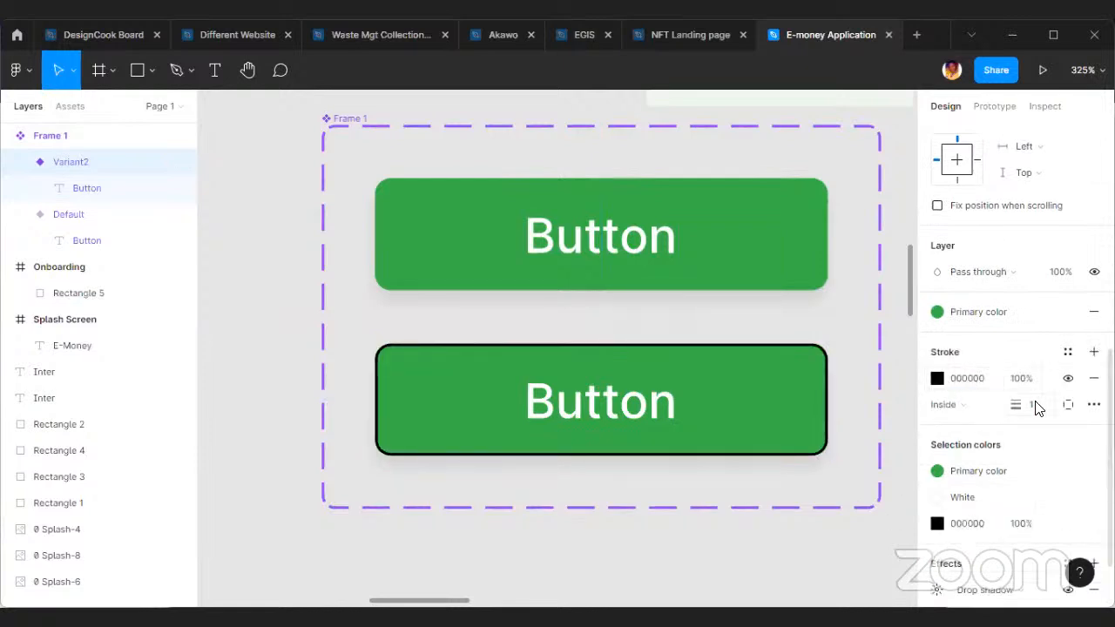
scroll(1054, 409, down, 2)
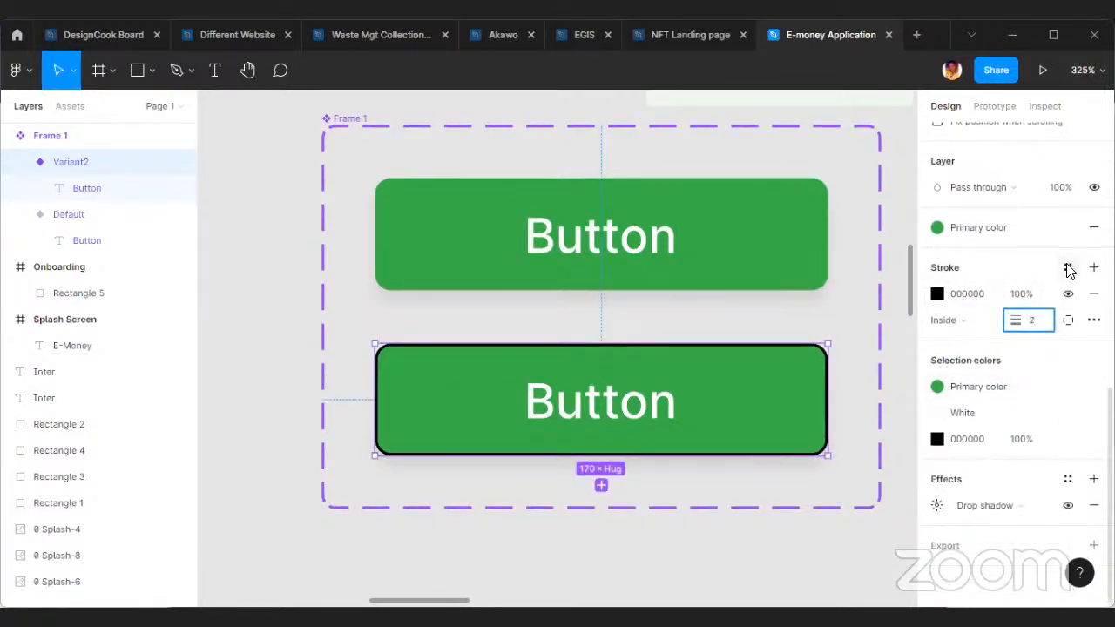
click(1066, 266)
click(1004, 339)
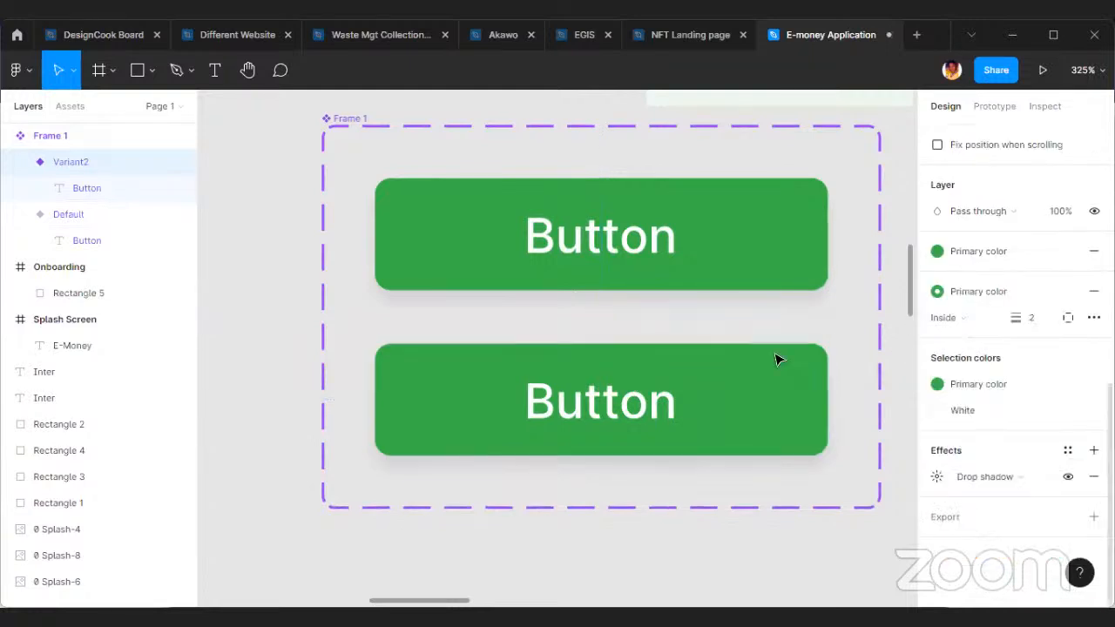
Replace the second variant's green fill with the White color style.
click(1076, 255)
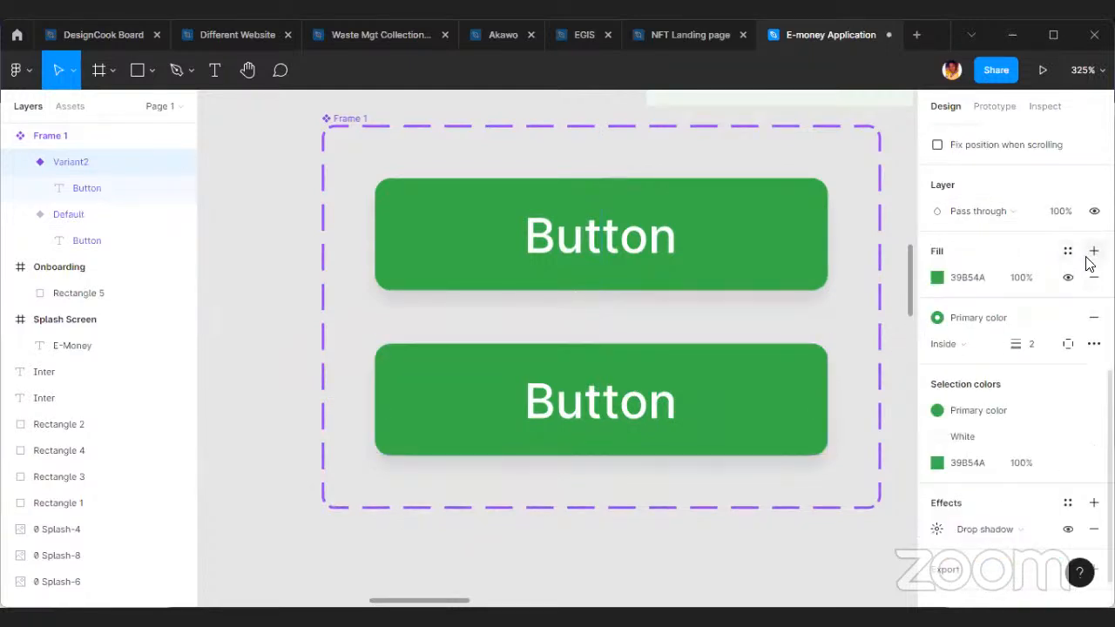
click(1094, 277)
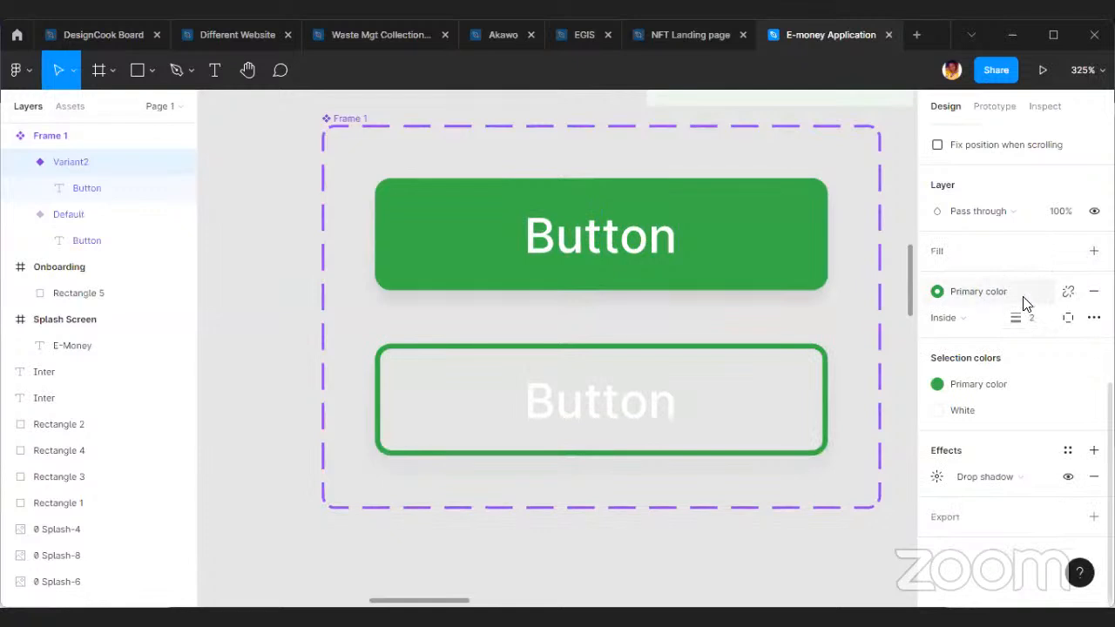
click(1094, 250)
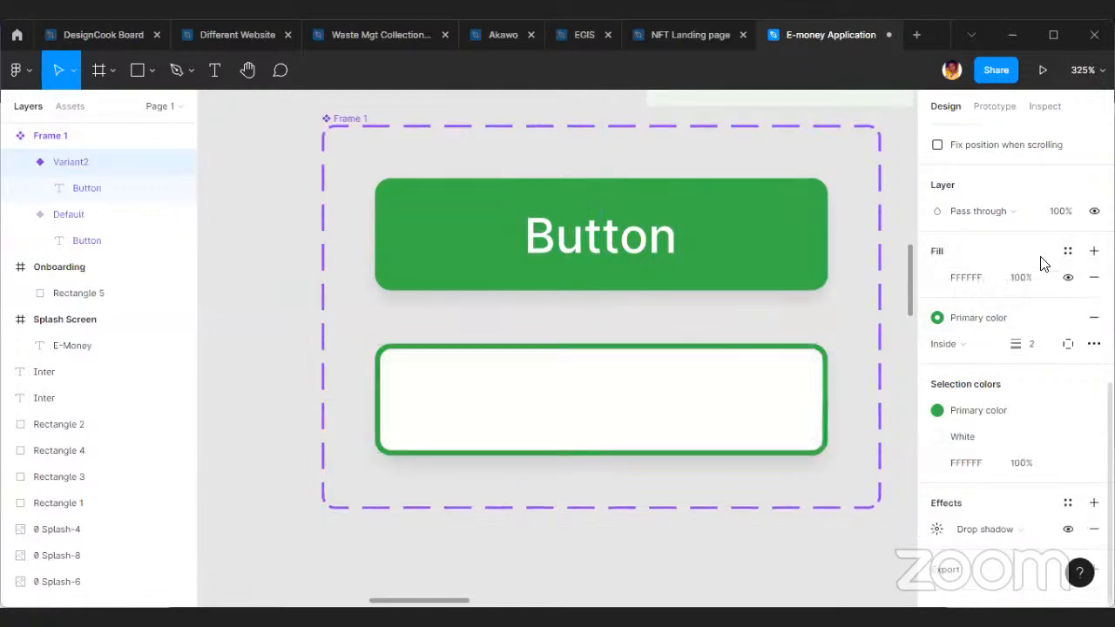
click(1094, 277)
click(1068, 251)
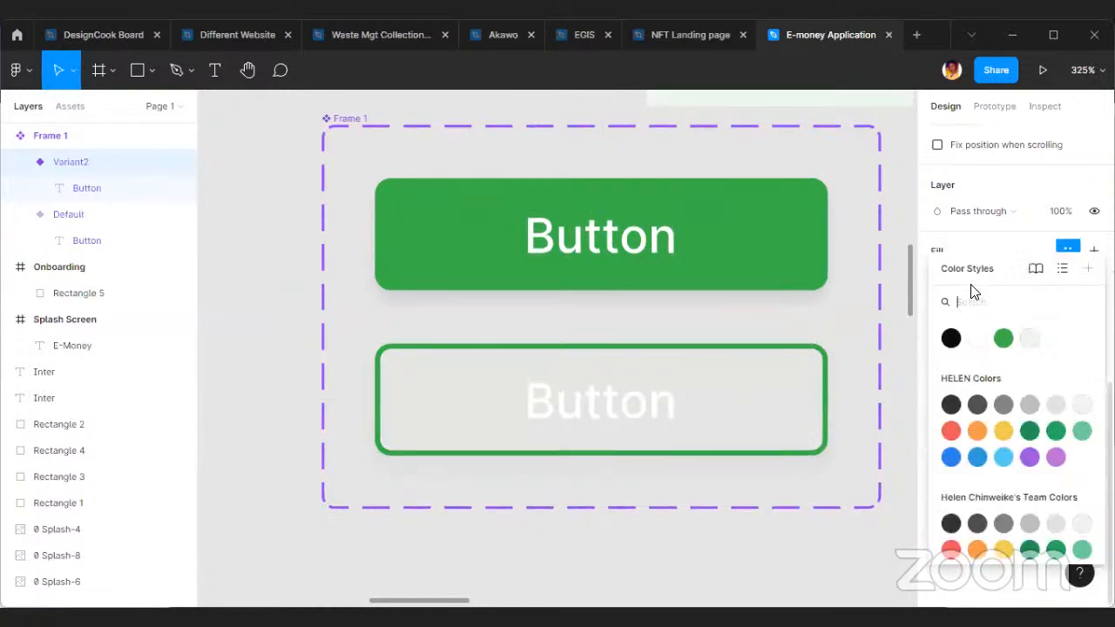
click(975, 339)
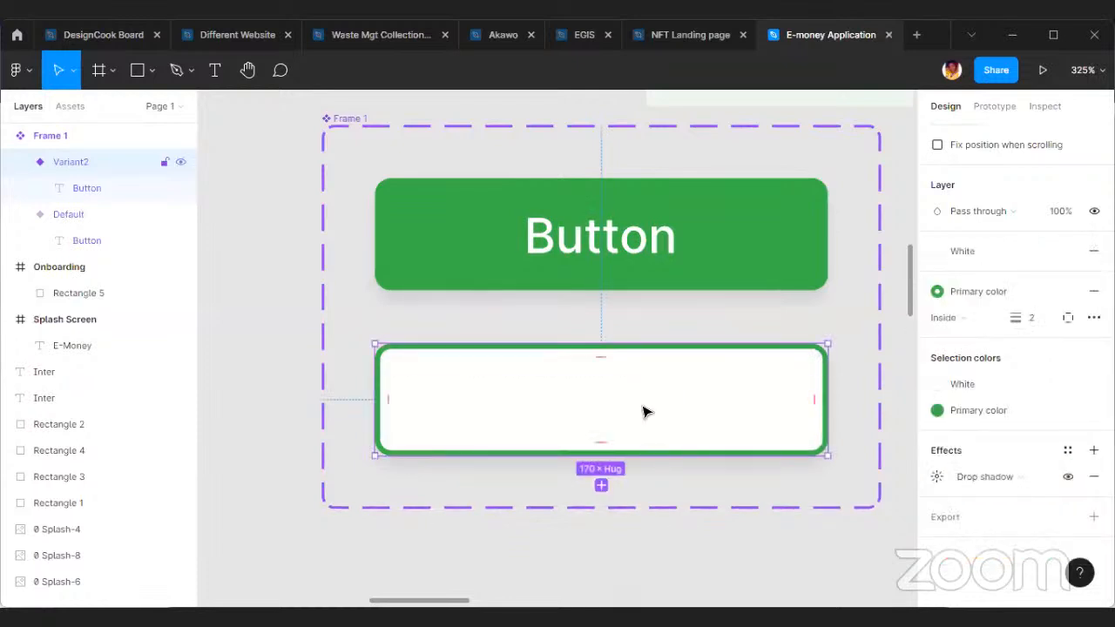
Apply the Primary color style to the second variant's label and shift the whole component set slightly down and to the left.
click(662, 380)
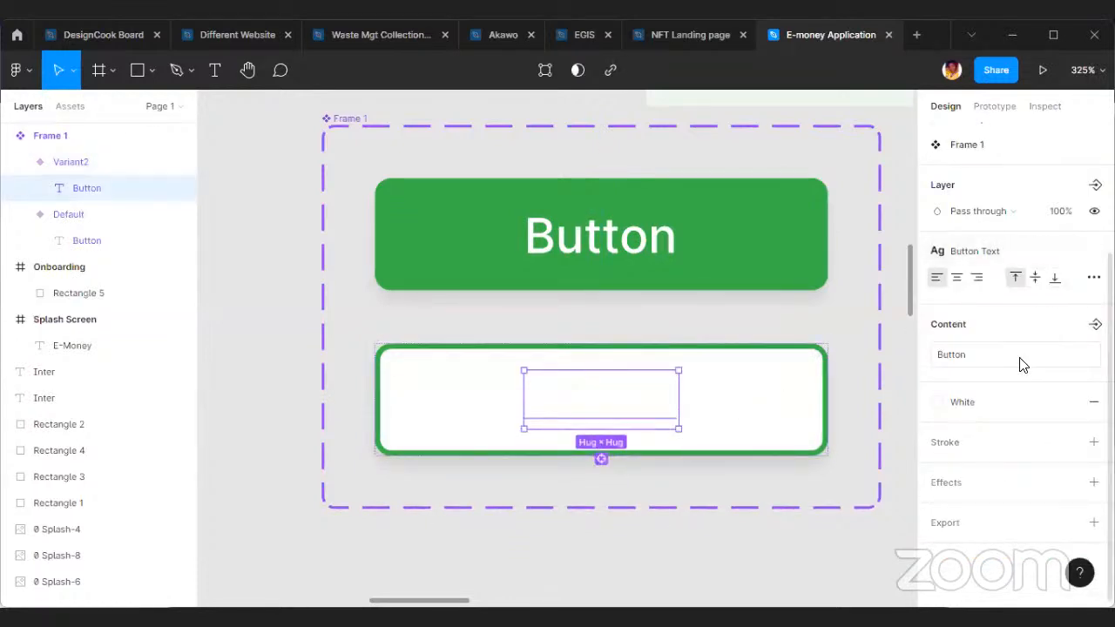
click(990, 402)
click(1007, 339)
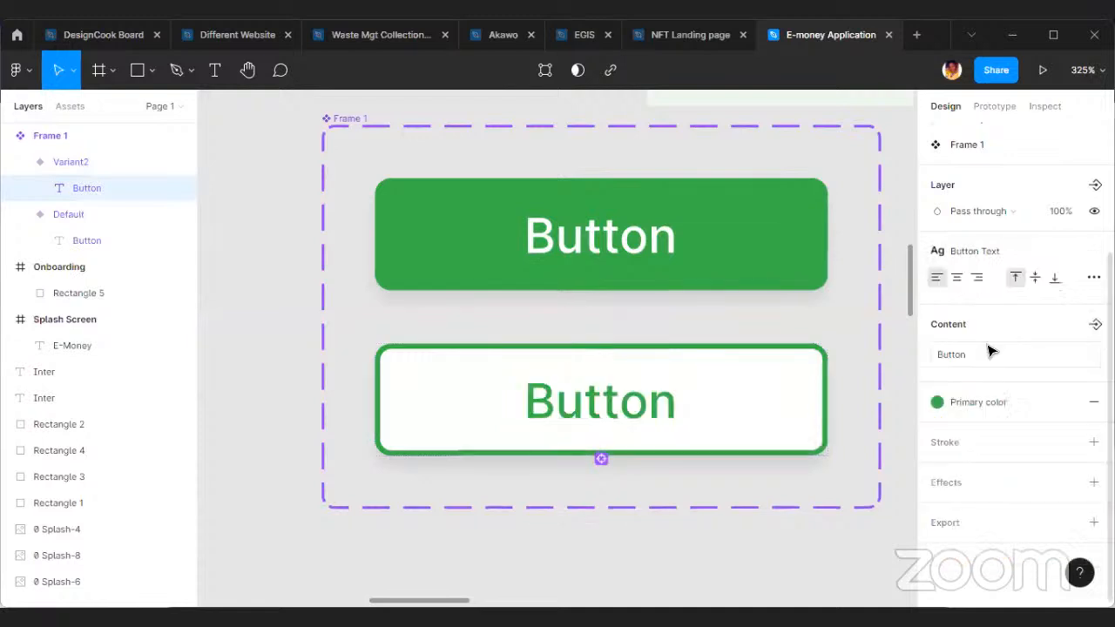
click(816, 547)
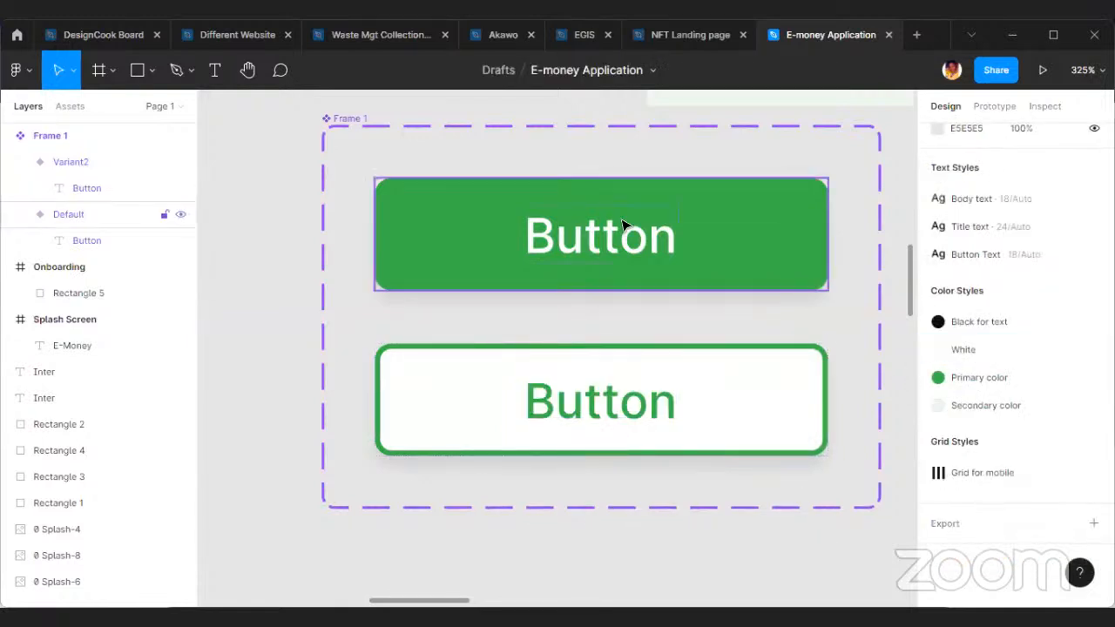
scroll(610, 263, down, 3)
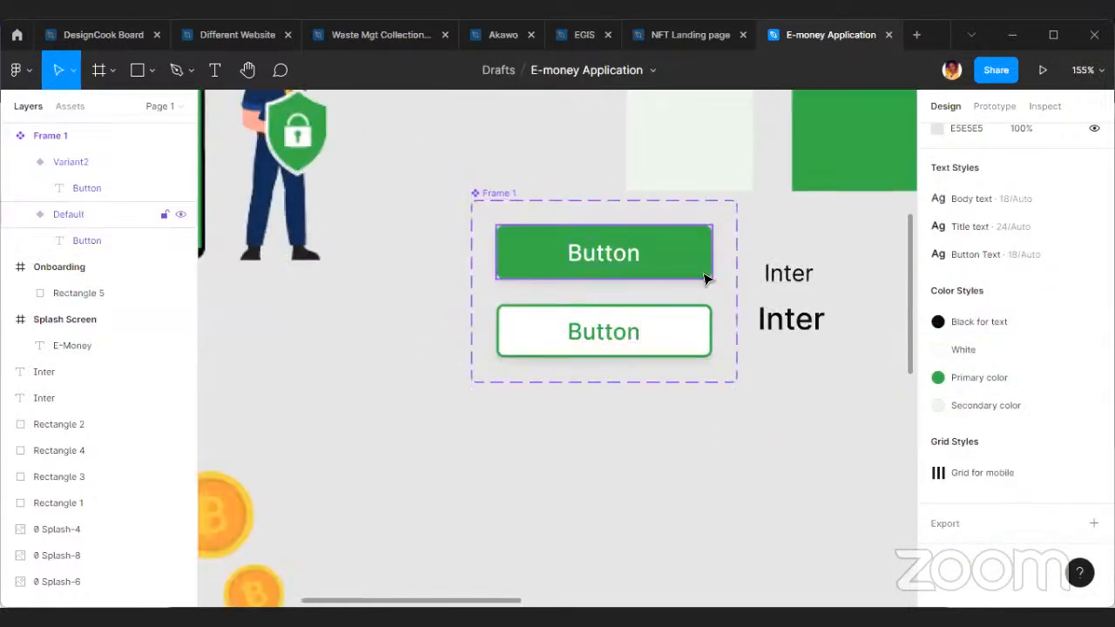
drag(488, 199, 461, 217)
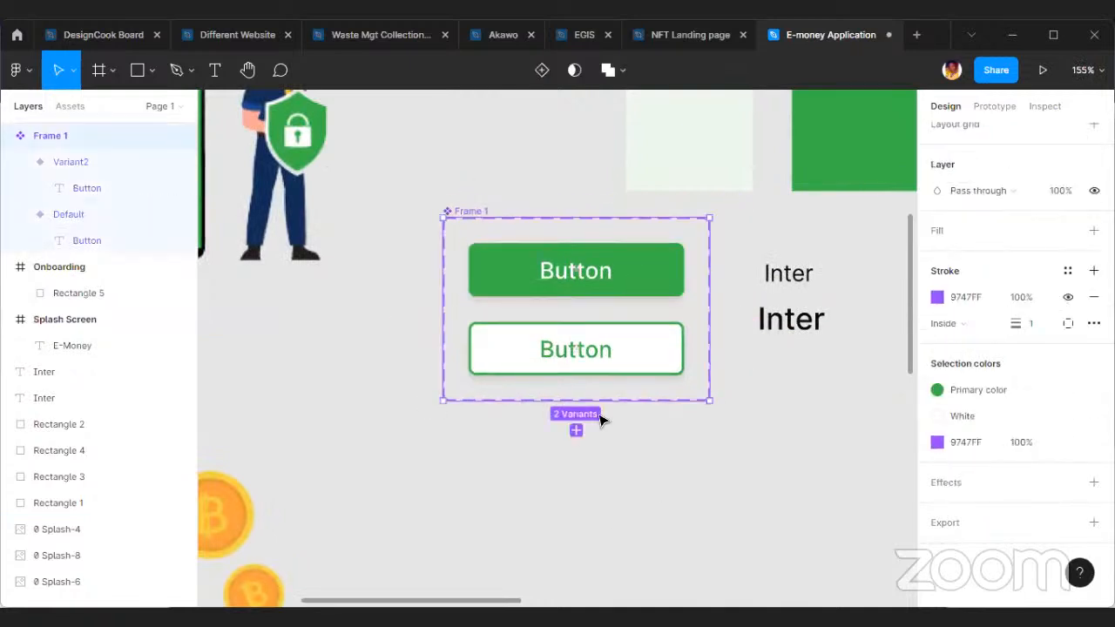
Lock the pale green rectangle in the Onboarding frame.
scroll(662, 418, right, 5)
scroll(736, 419, right, 3)
scroll(647, 410, down, 5)
scroll(627, 406, right, 5)
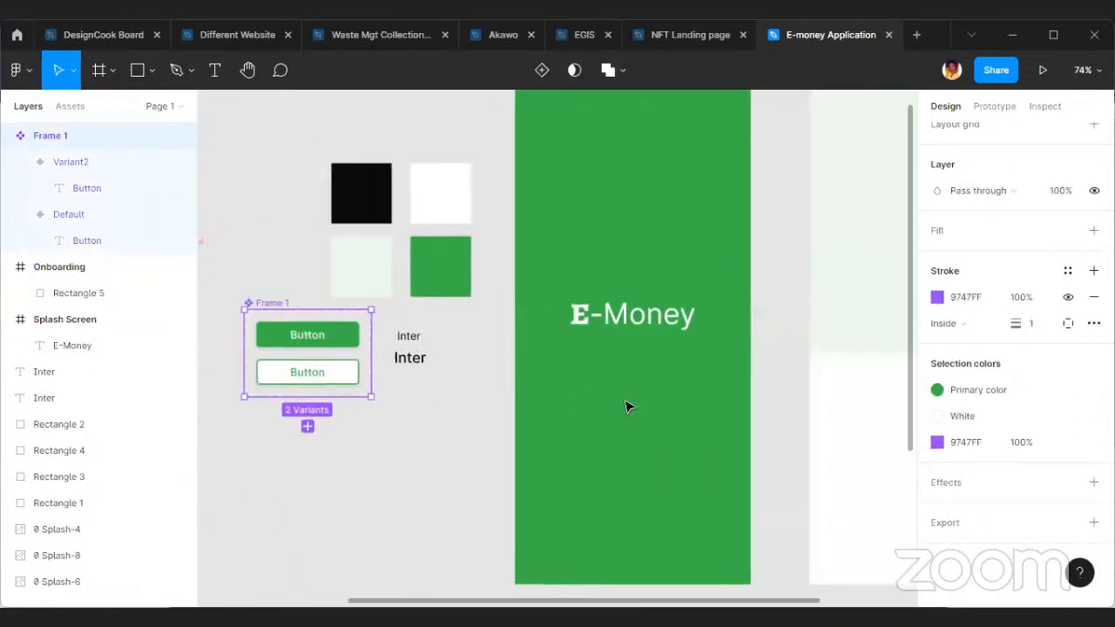
click(722, 299)
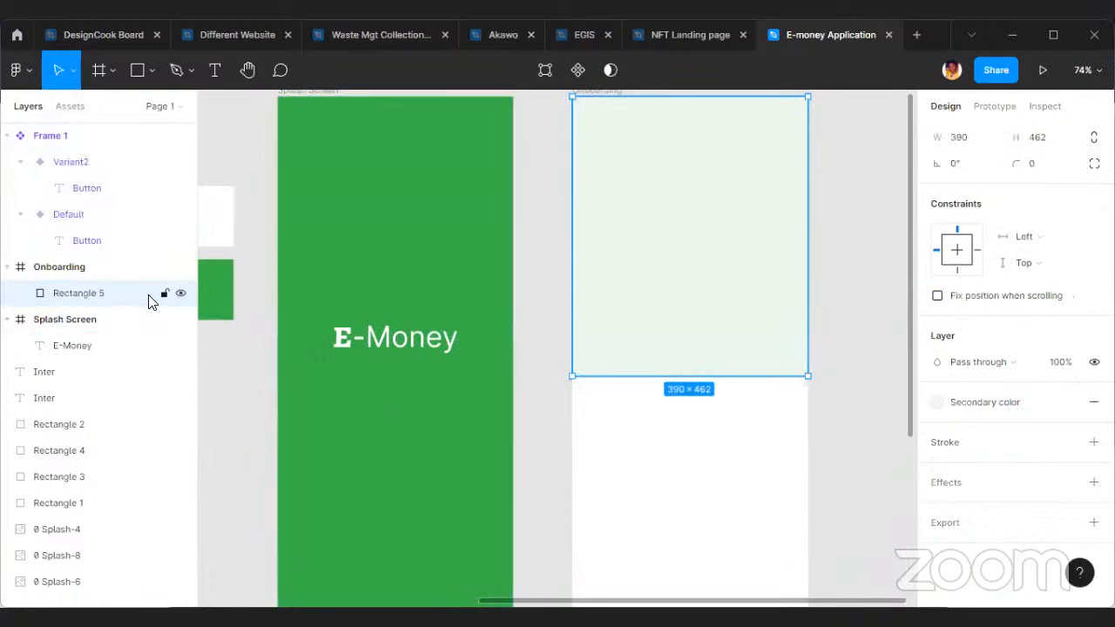
scroll(697, 331, up, 3)
scroll(620, 364, down, 1)
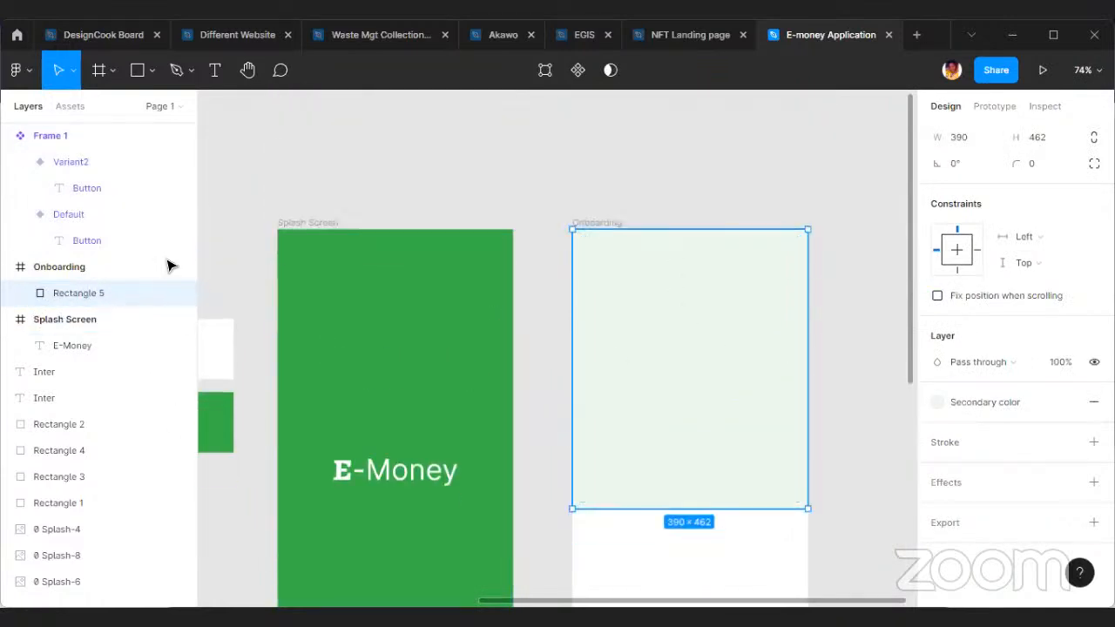
click(164, 293)
click(694, 201)
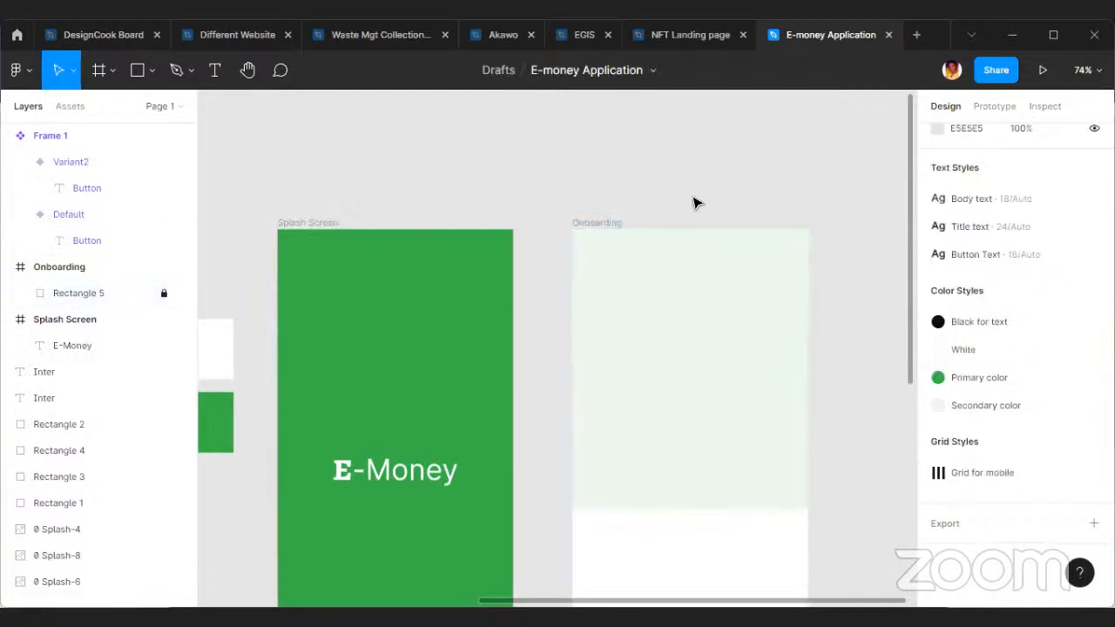
Place an instance of the default green button near the bottom of the Onboarding frame.
scroll(682, 231, down, 1)
scroll(683, 231, down, 3)
scroll(287, 313, down, 4)
scroll(349, 294, up, 6)
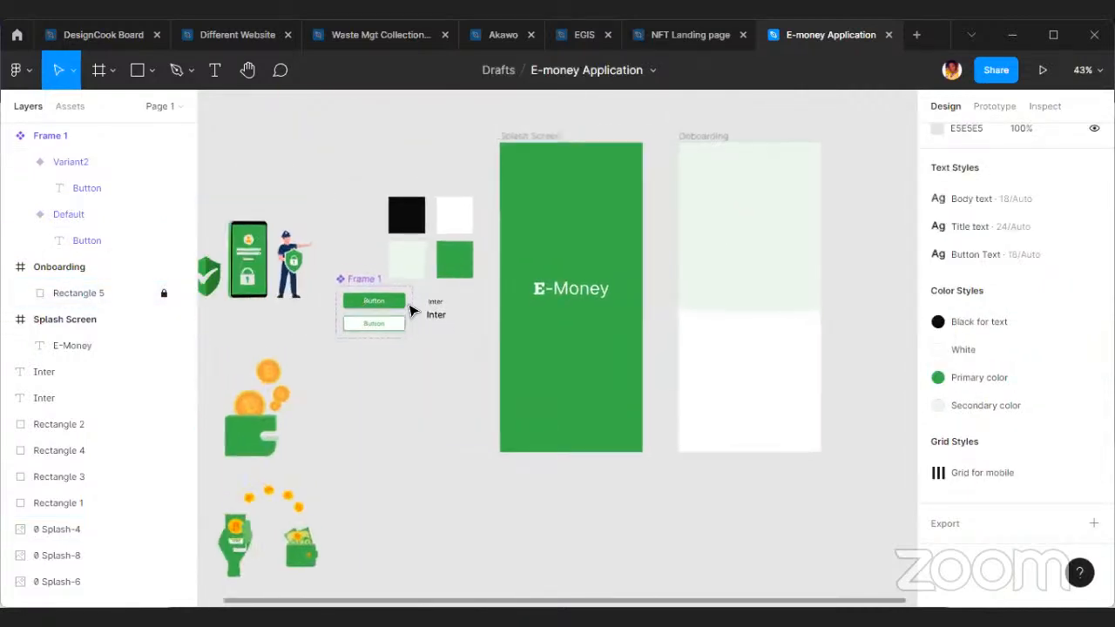
click(349, 295)
drag(434, 295, 799, 537)
Make the Grid for mobile layout grid visible on the Onboarding frame.
scroll(704, 407, down, 3)
scroll(685, 196, up, 3)
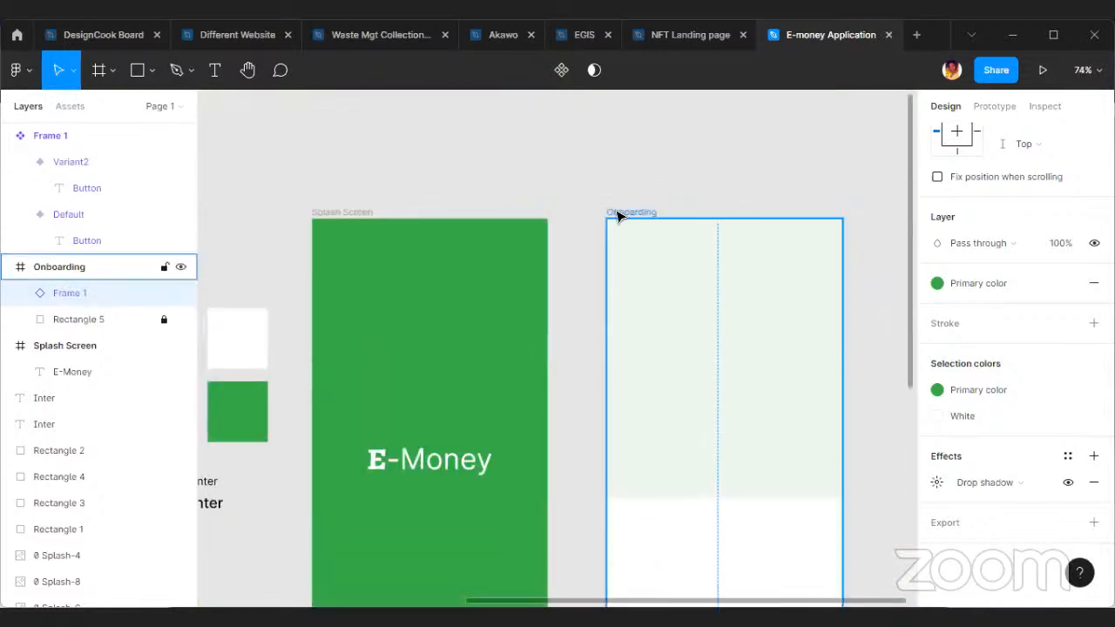
click(622, 215)
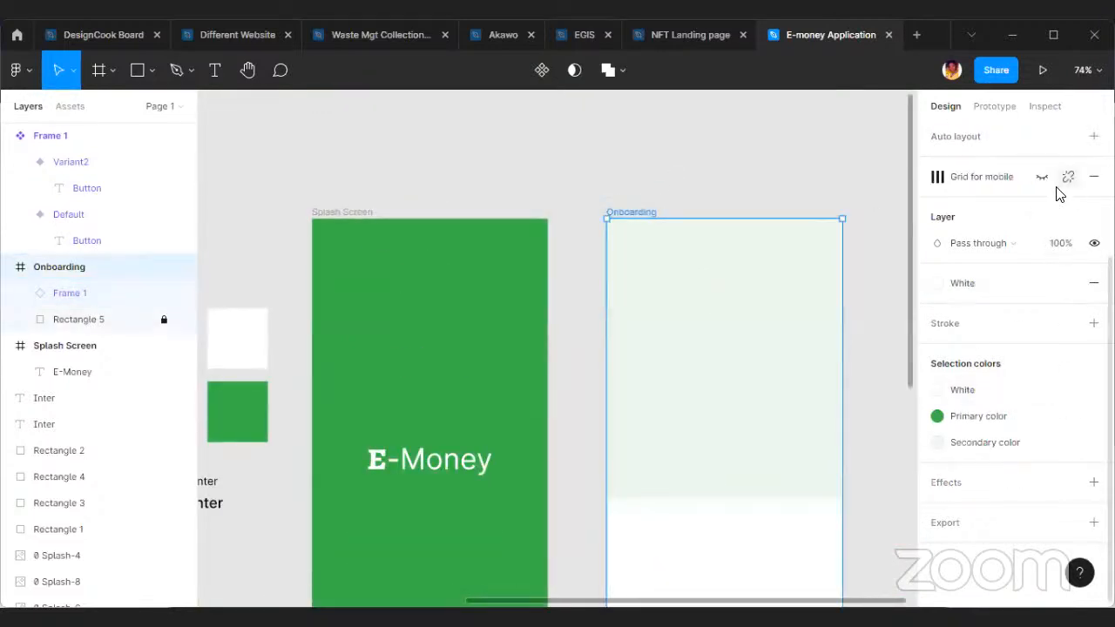
click(1042, 177)
Widen the Onboarding button to span all the grid columns, about 340 wide.
scroll(772, 354, down, 5)
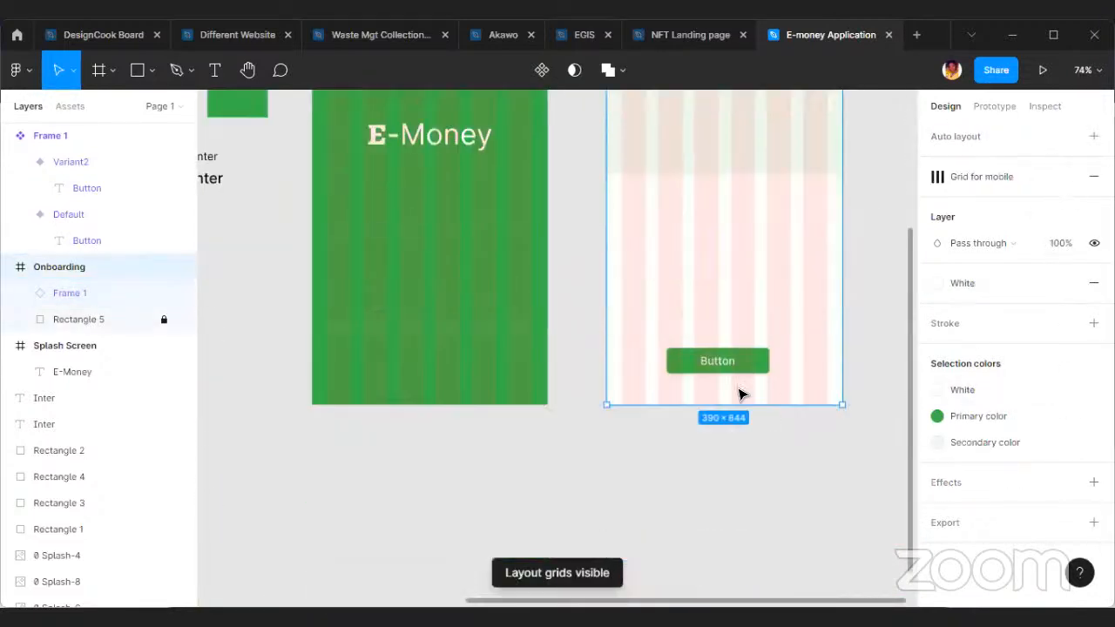
scroll(738, 395, up, 5)
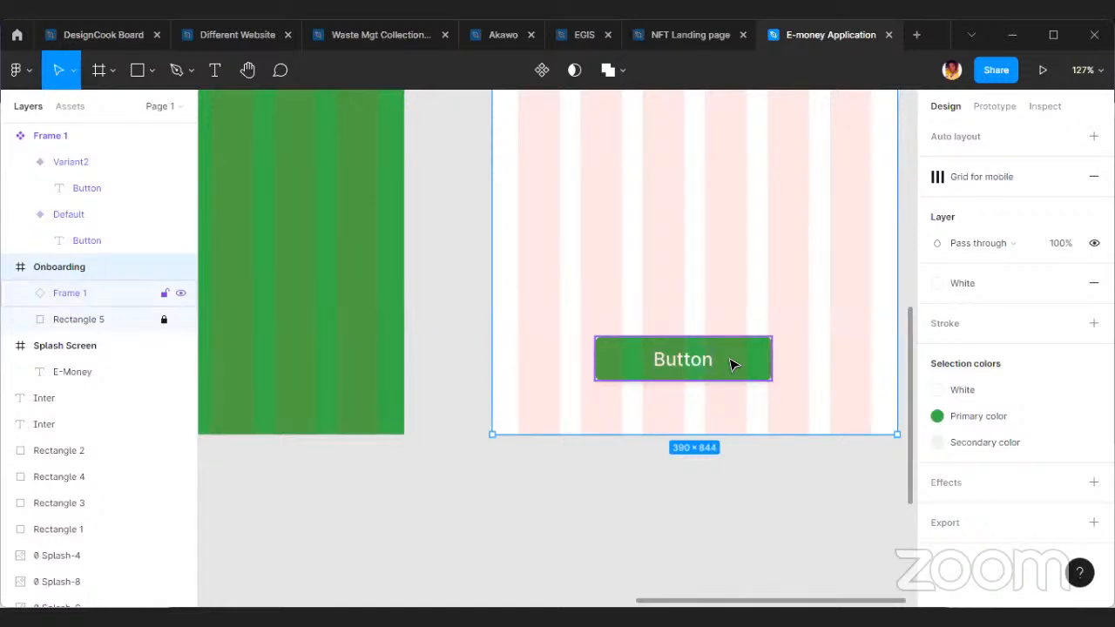
scroll(653, 343, up, 2)
click(770, 433)
drag(746, 431, 863, 443)
scroll(723, 360, up, 1)
click(716, 364)
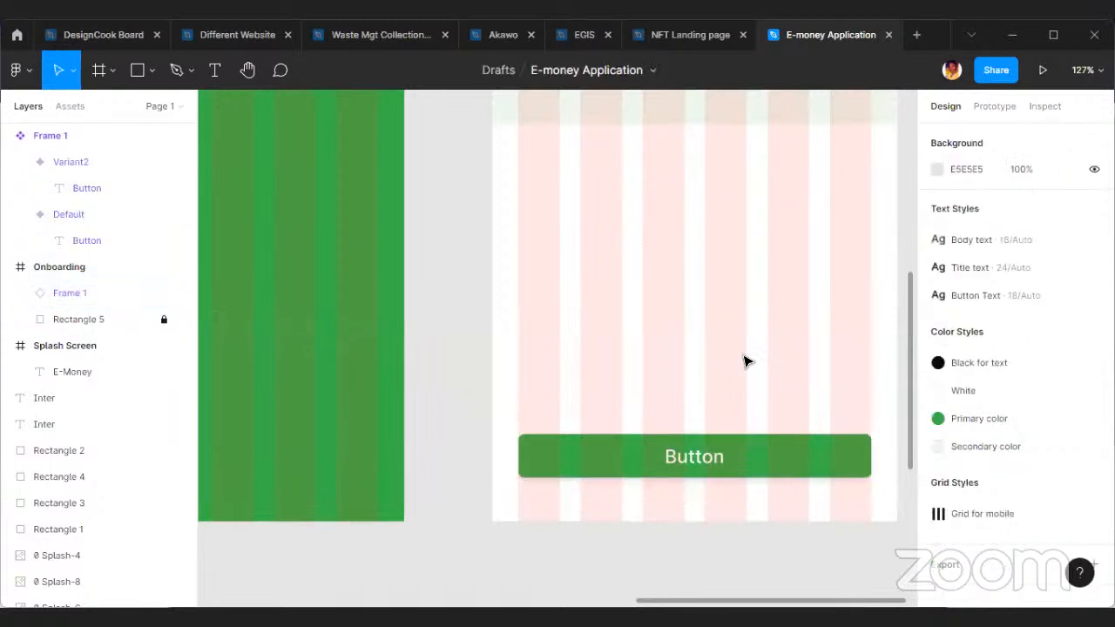
Move the Onboarding button up to about Y 699, keeping it aligned with the grid columns.
scroll(731, 379, down, 3)
scroll(737, 488, up, 3)
scroll(740, 471, down, 3)
click(746, 433)
drag(746, 433, 747, 383)
scroll(615, 450, left, 5)
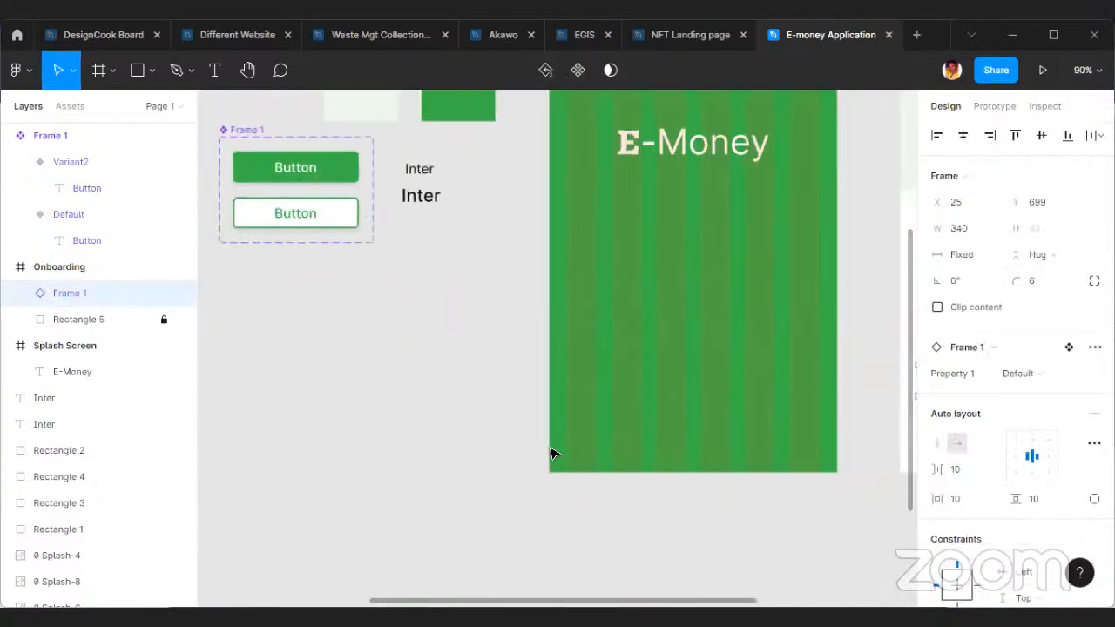
Move the bitcoin wallet illustration left and place the send-money illustration beside it, below the security illustration.
scroll(778, 435, down, 3)
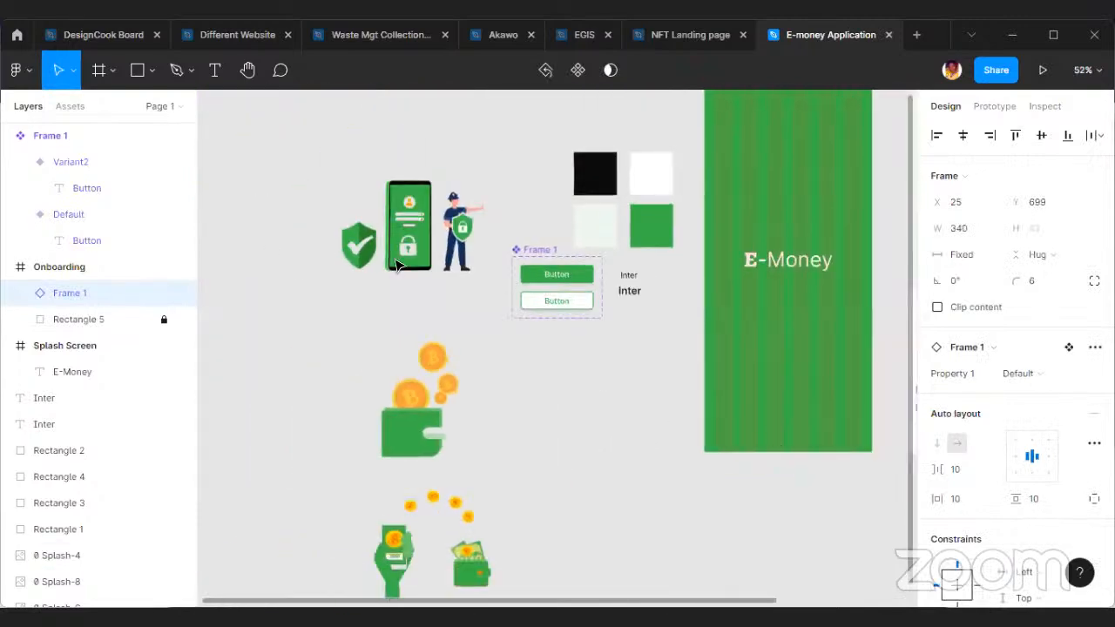
scroll(418, 296, up, 3)
scroll(378, 404, down, 3)
scroll(460, 381, up, 2)
drag(459, 381, 349, 368)
scroll(582, 476, down, 3)
click(507, 458)
drag(508, 458, 603, 268)
Fine-tune the placement of the wallet and send-money illustrations, and move the security illustration left to about X -116.
scroll(517, 406, up, 5)
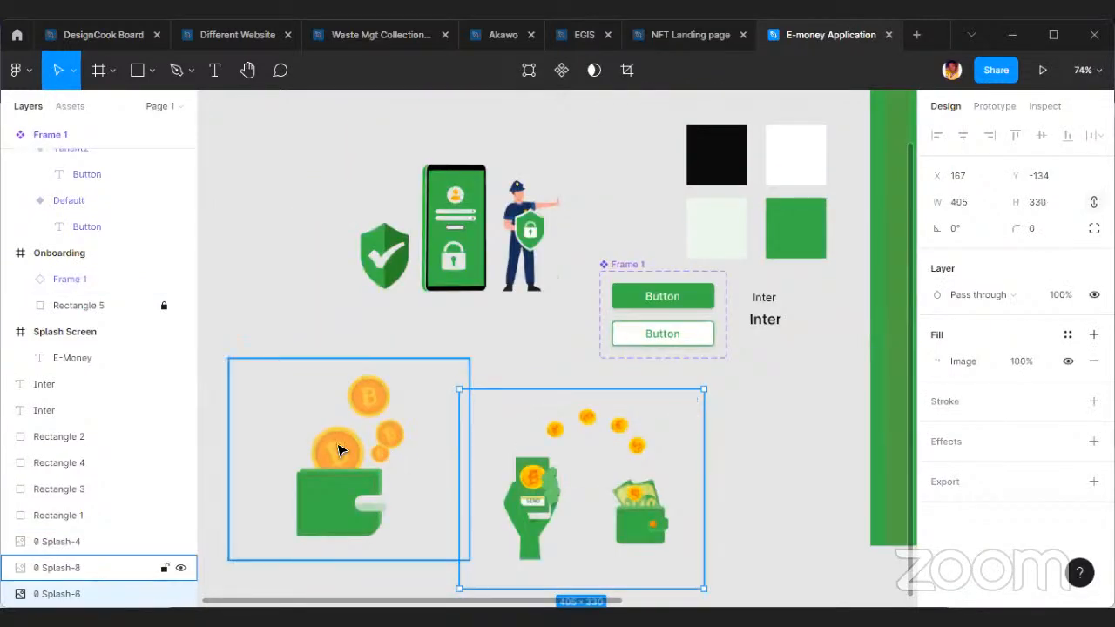
drag(325, 448, 293, 462)
drag(572, 480, 555, 463)
click(376, 202)
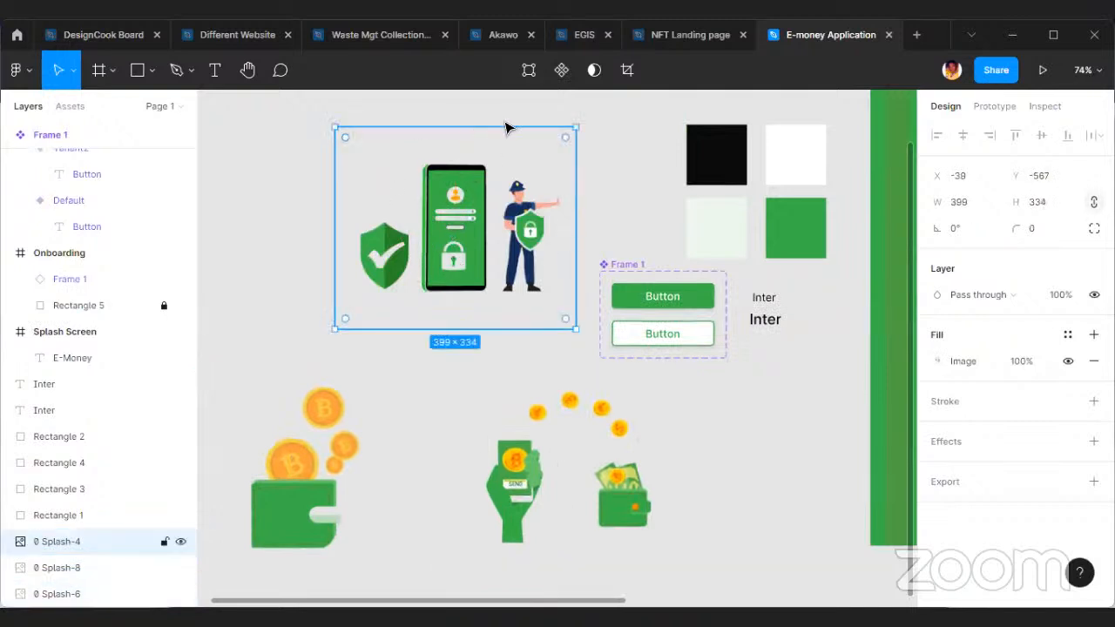
drag(458, 209, 414, 217)
Move the security illustration into the Onboarding frame above the button, horizontally centred at about X -5, Y 128.
scroll(436, 253, down, 3)
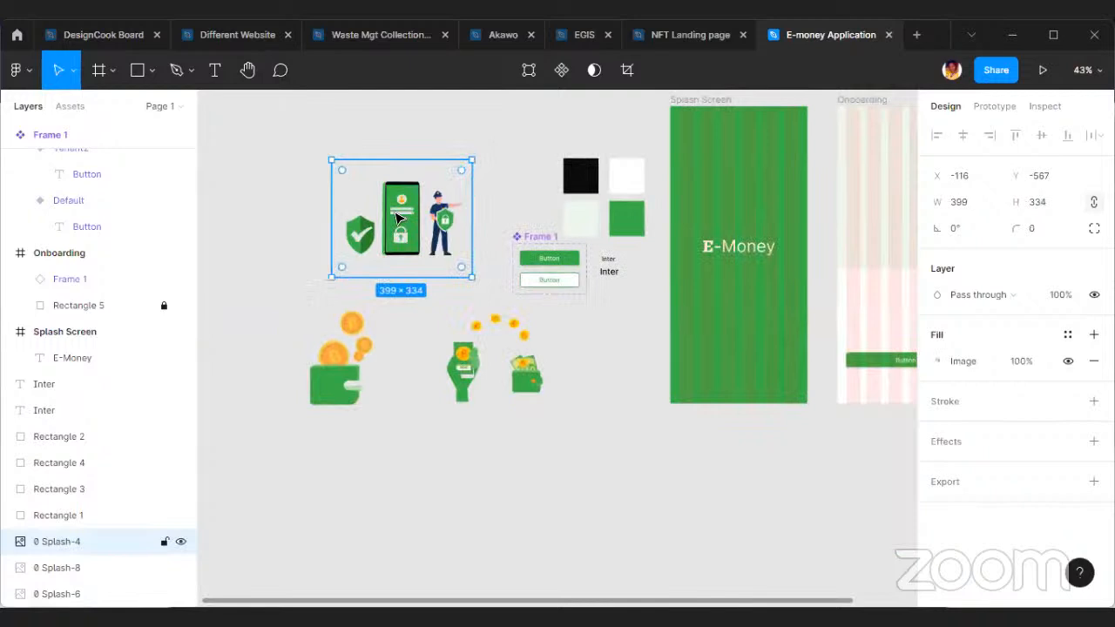
drag(446, 216, 669, 207)
scroll(669, 208, up, 5)
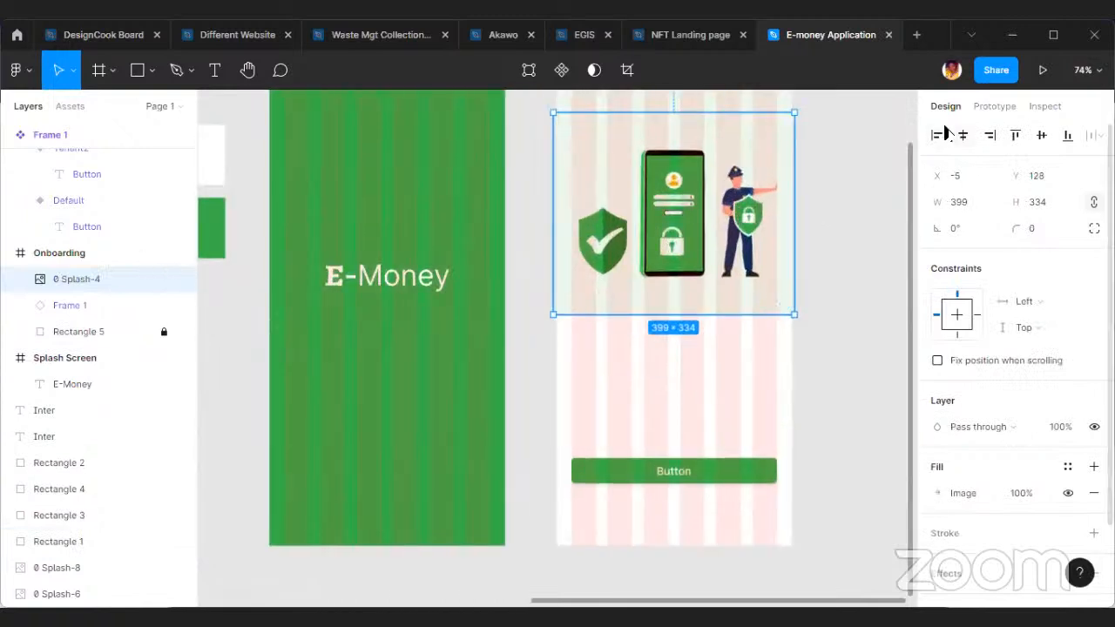
click(862, 356)
scroll(862, 356, up, 2)
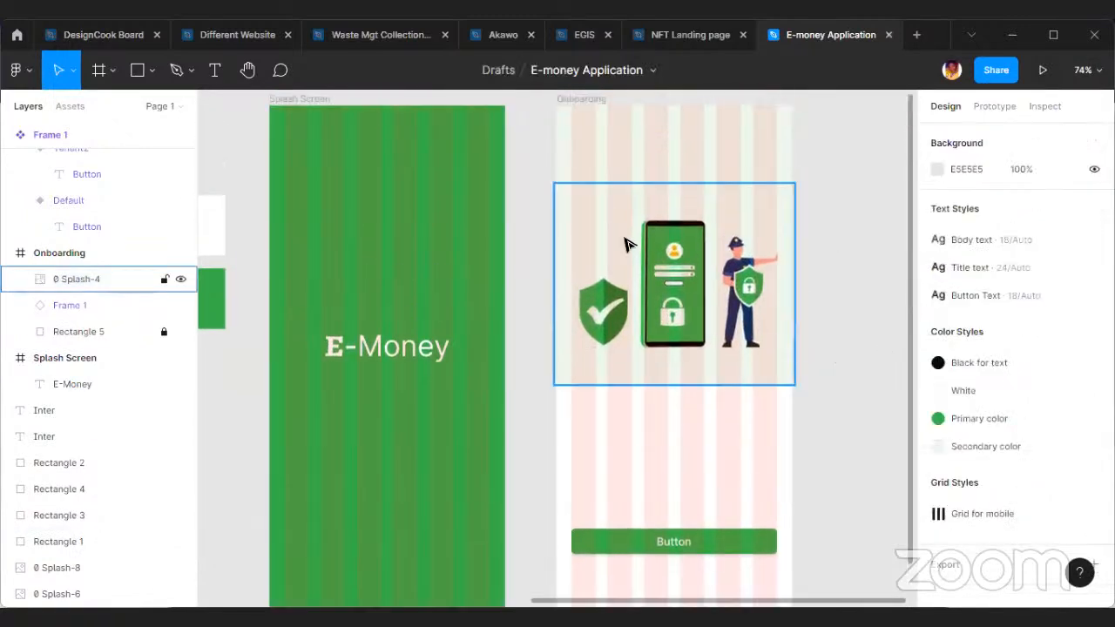
scroll(803, 164, up, 2)
click(583, 164)
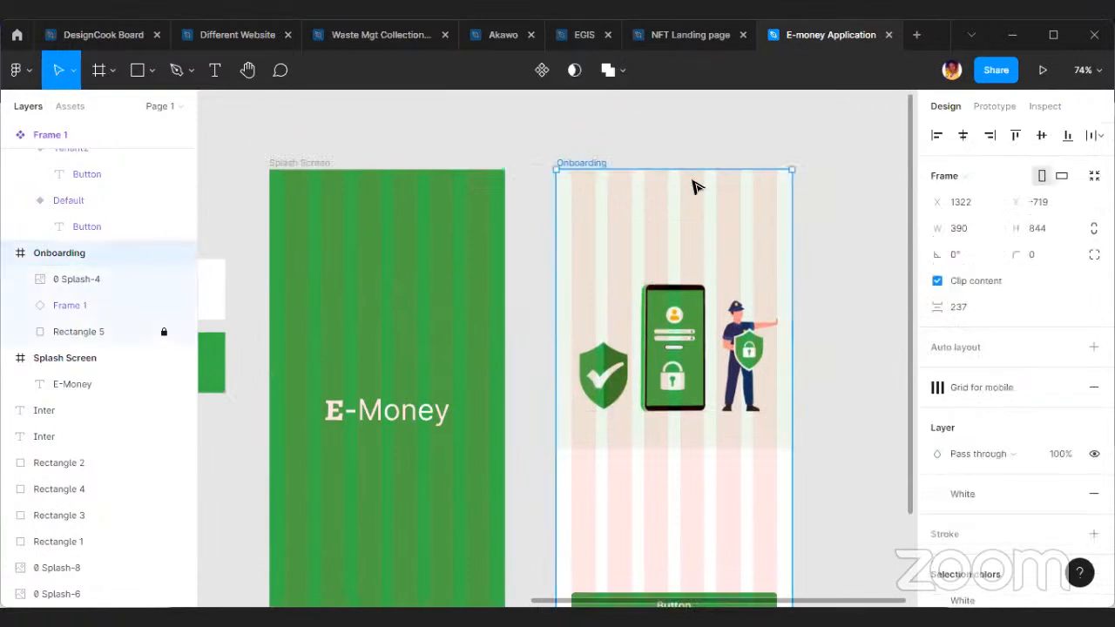
Switch to the Community page and search its files for "noticfication".
click(110, 40)
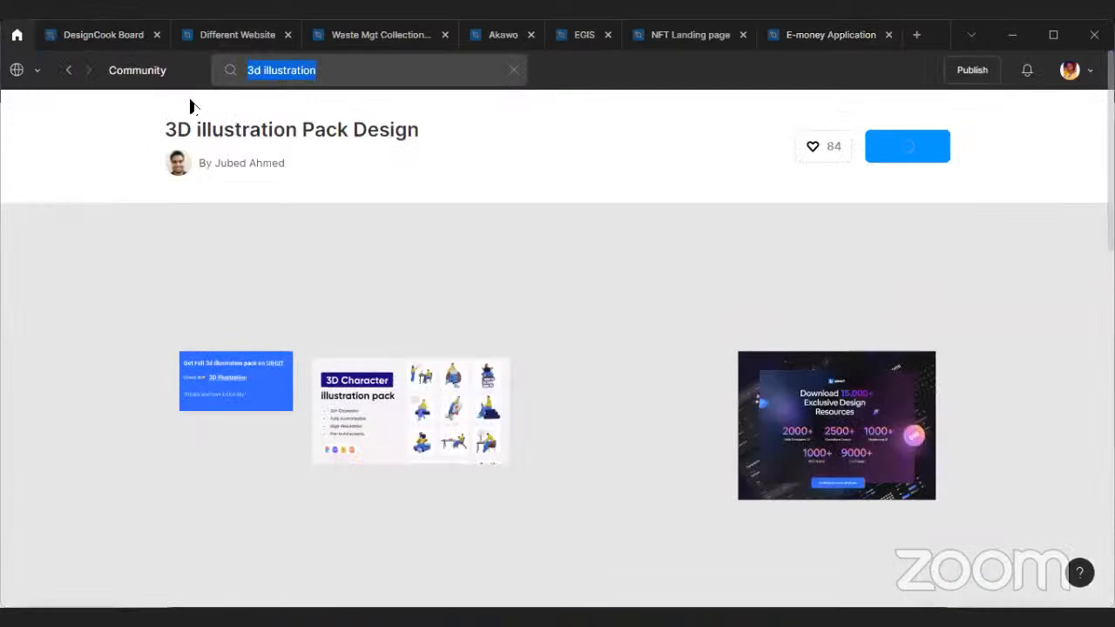
click(190, 101)
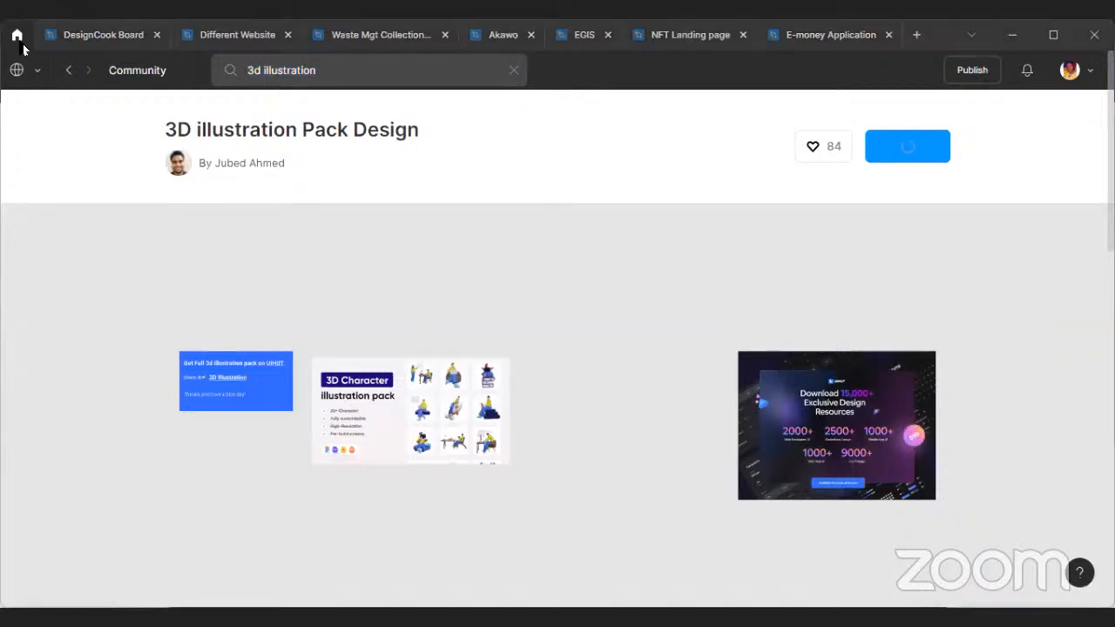
click(121, 61)
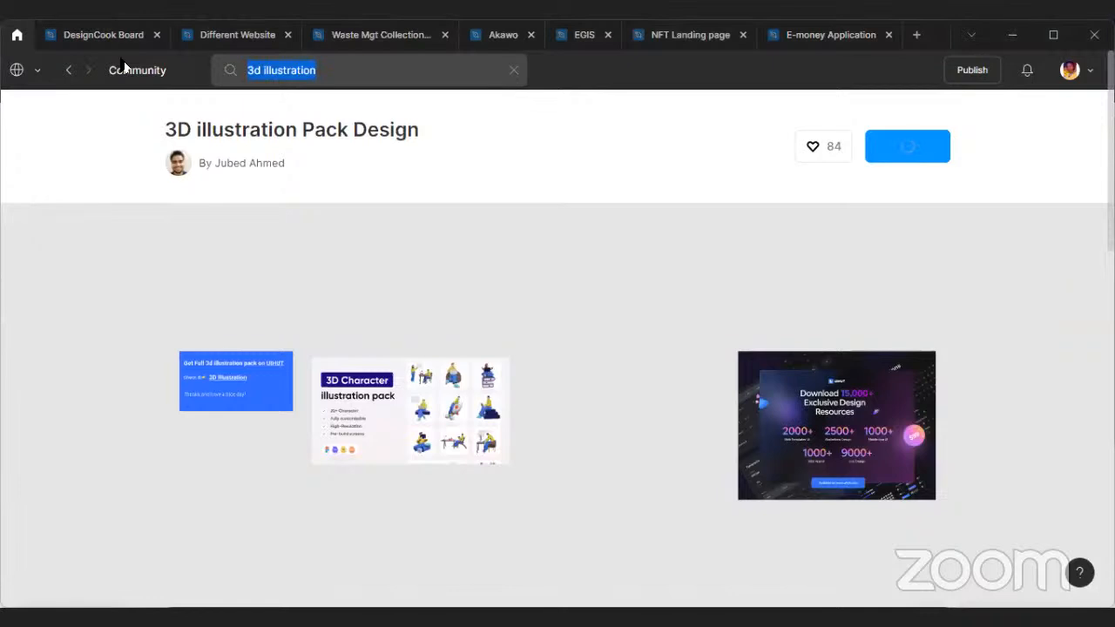
key(BackSpace)
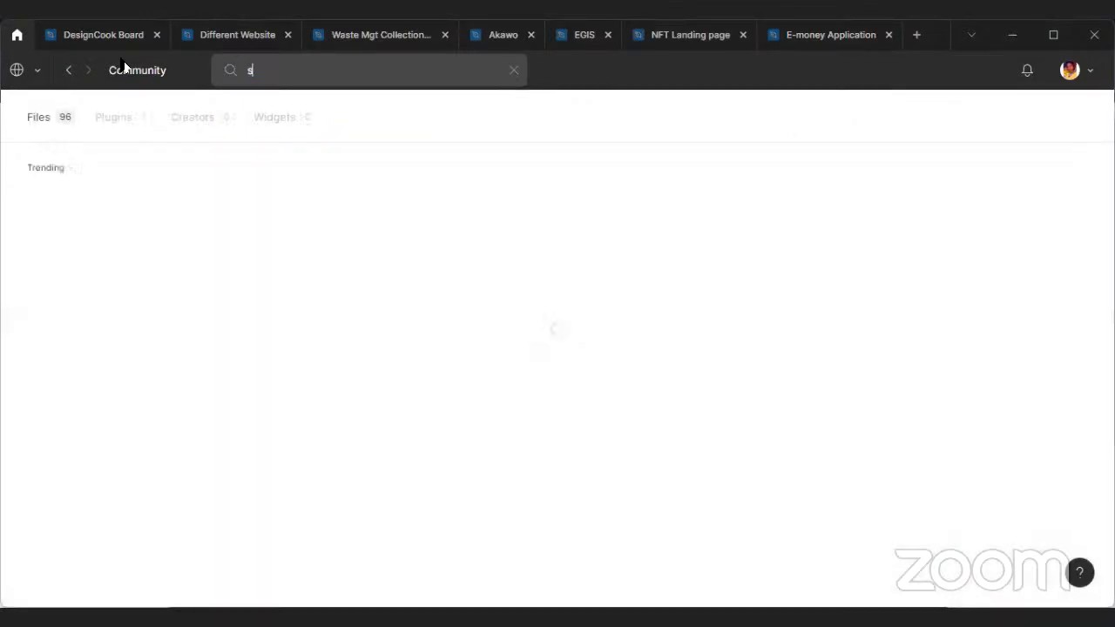
text(notl)
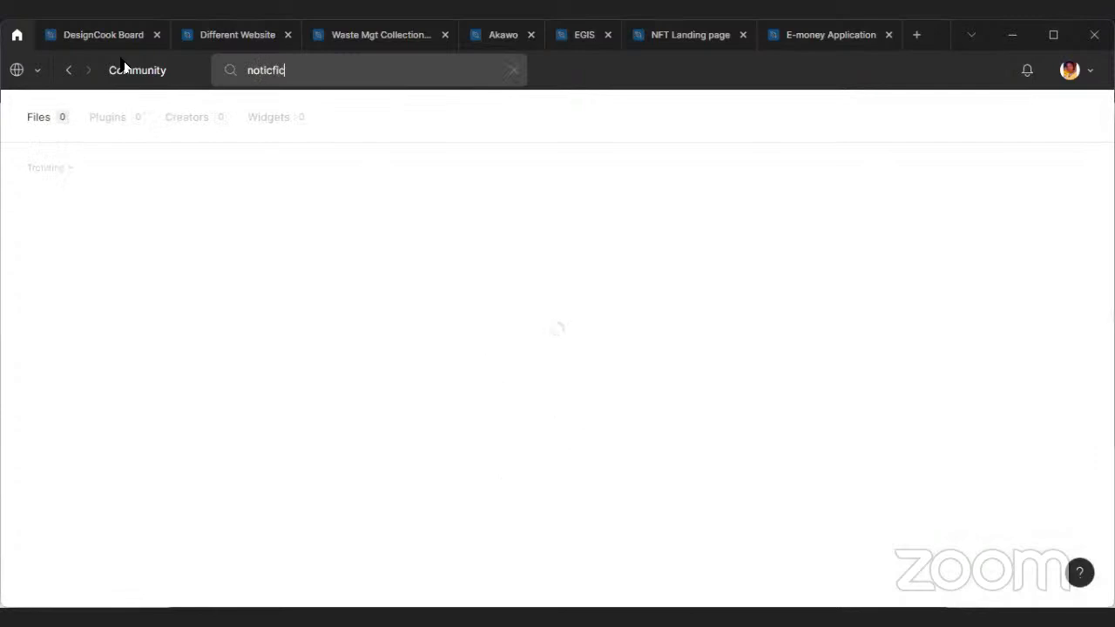
key(BackSpace)
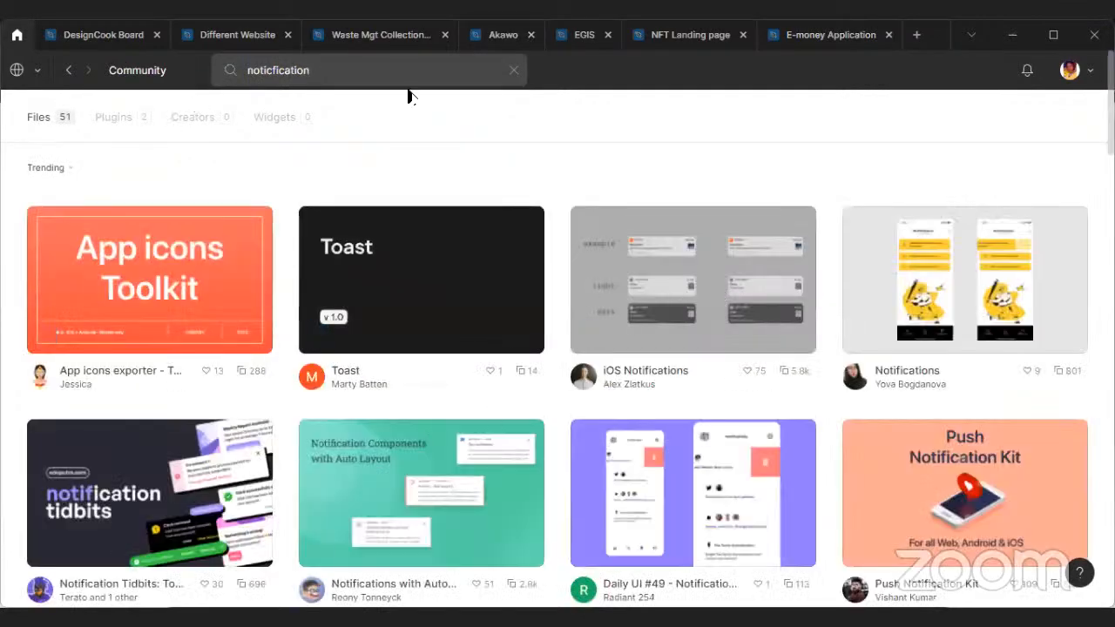
Replace the Community search term with "status bar".
key(ctrl+a)
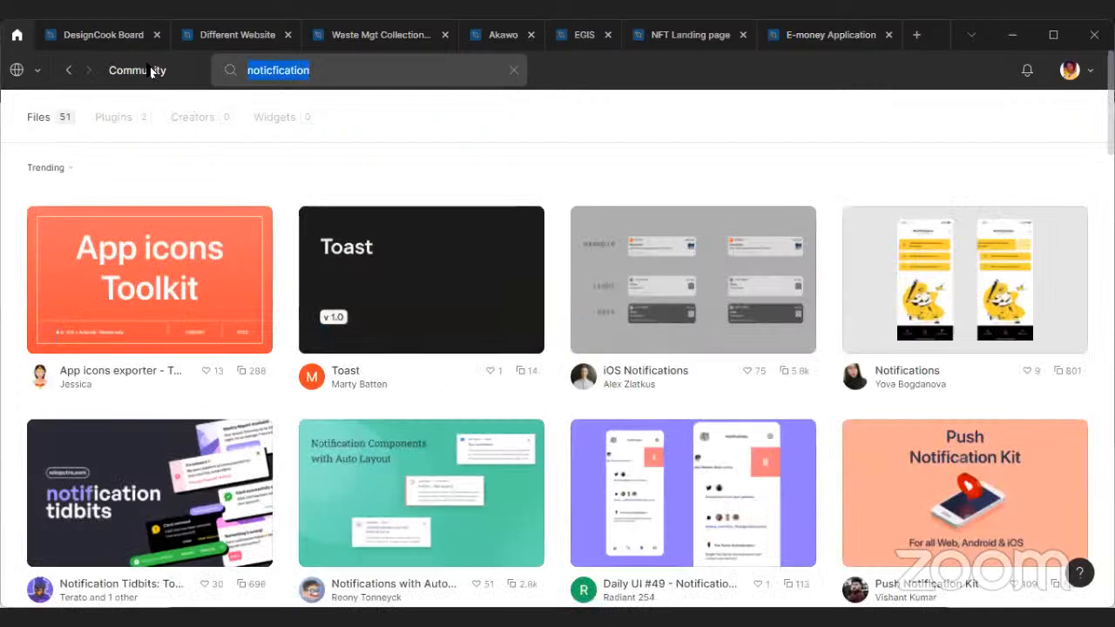
click(352, 119)
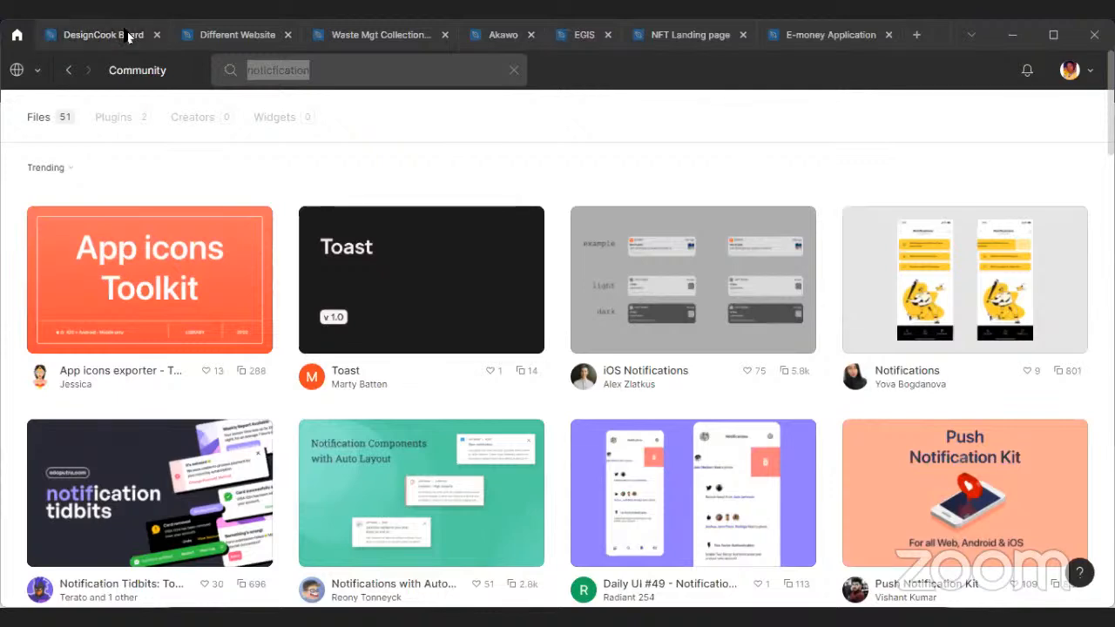
key(End)
key(BackSpace)
key(BackSpace)
key(BackSpace)
key(BackSpace)
key(BackSpace)
key(BackSpace)
key(BackSpace)
key(BackSpace)
key(BackSpace)
key(BackSpace)
key(BackSpace)
key(BackSpace)
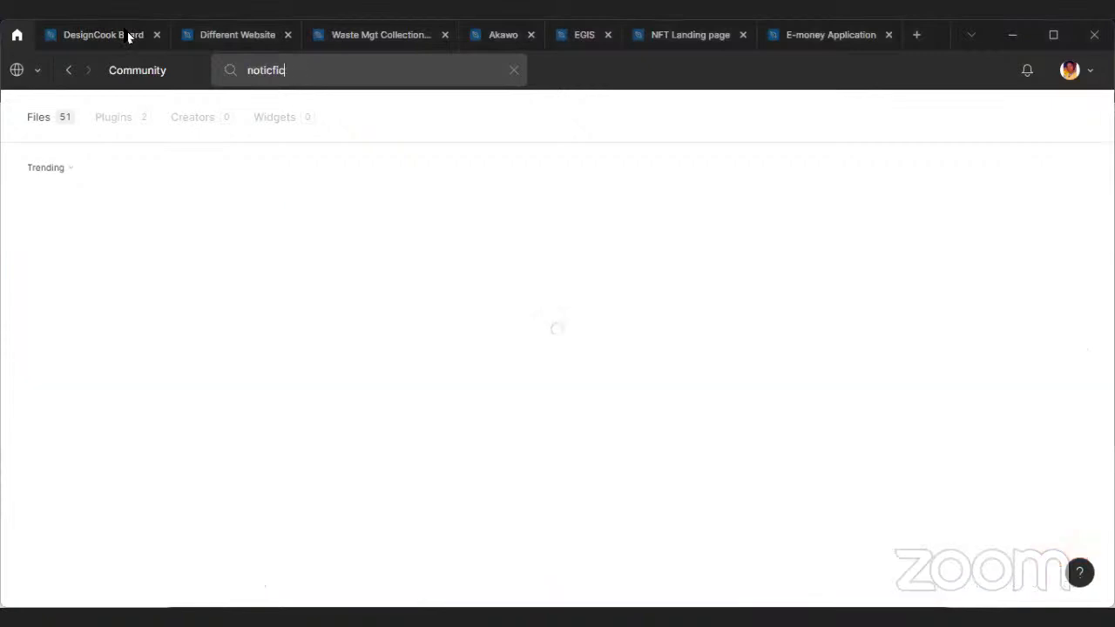
text(stat)
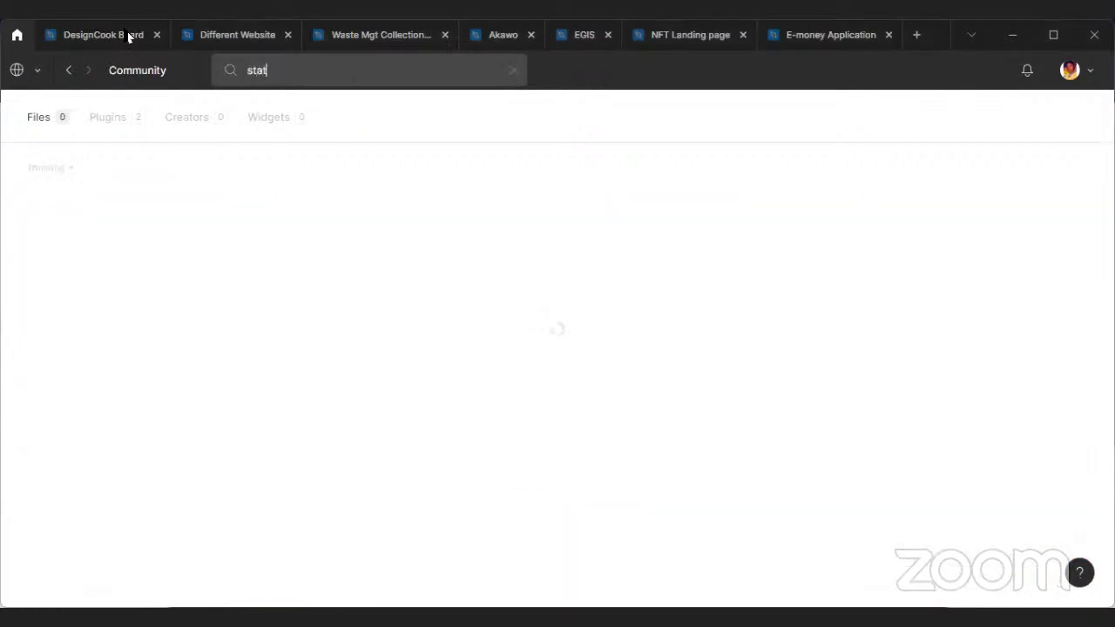
text(us bar)
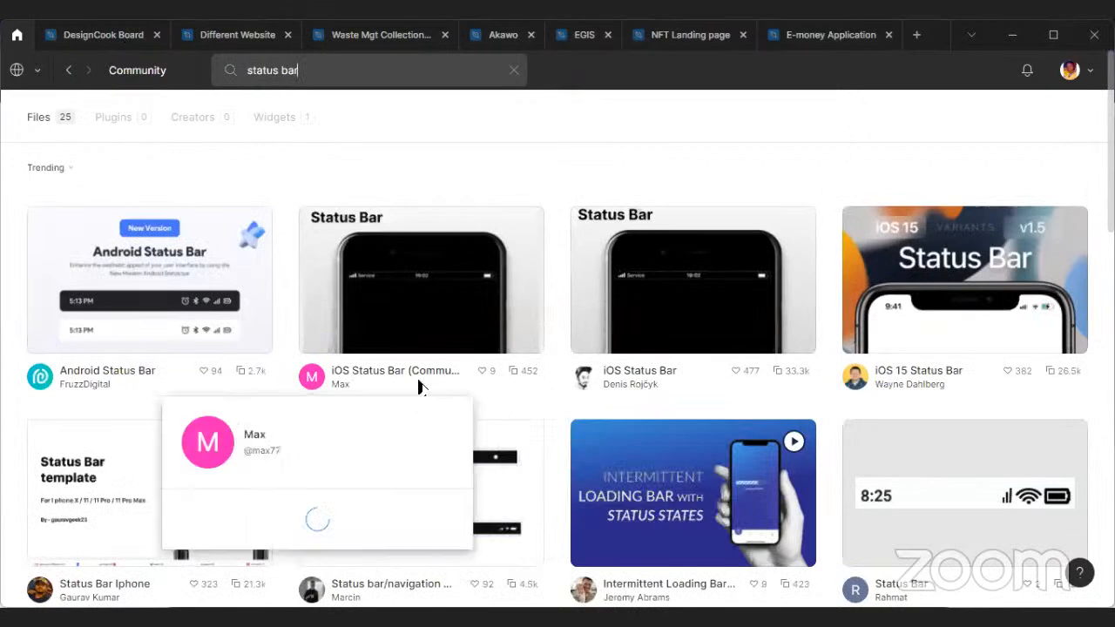
Open the "& / HIG / Status bar" file from the Community results and duplicate it.
scroll(348, 399, down, 1)
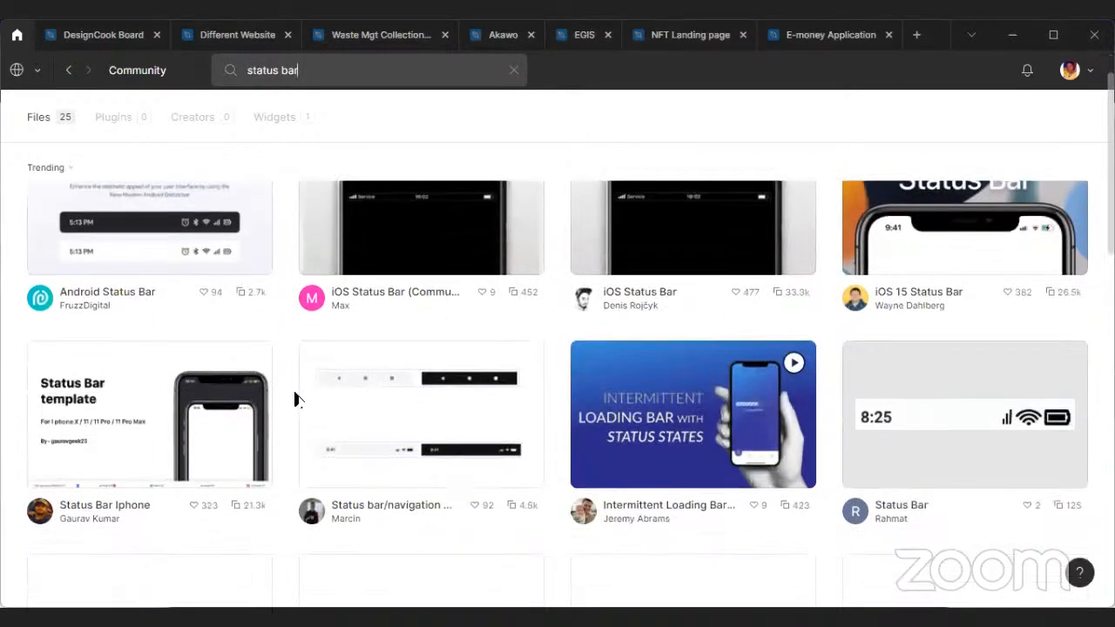
scroll(349, 401, down, 3)
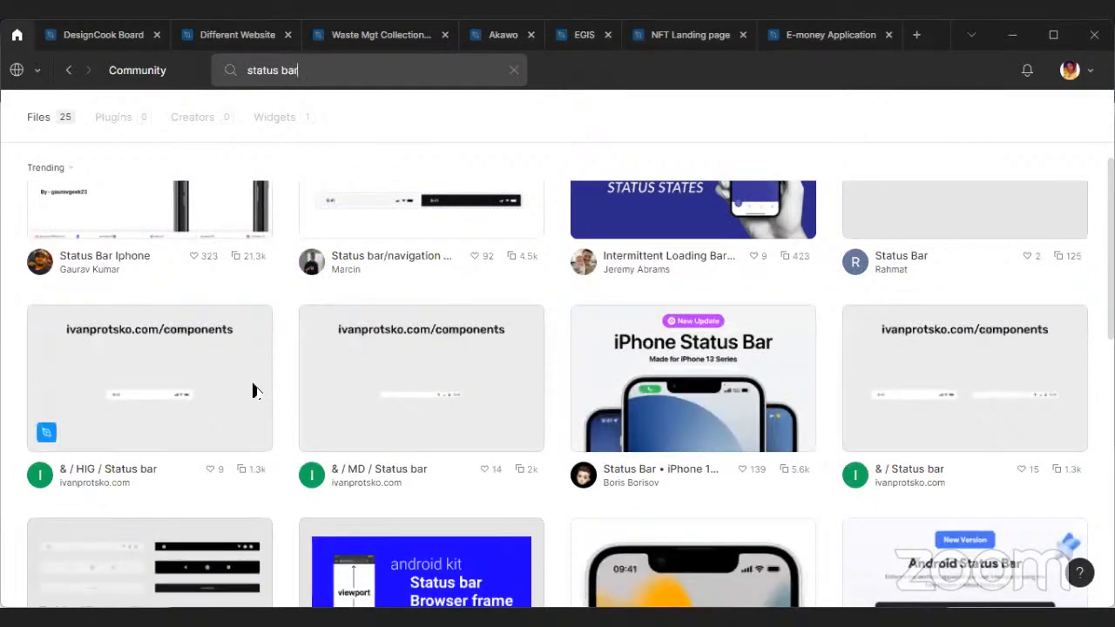
click(223, 386)
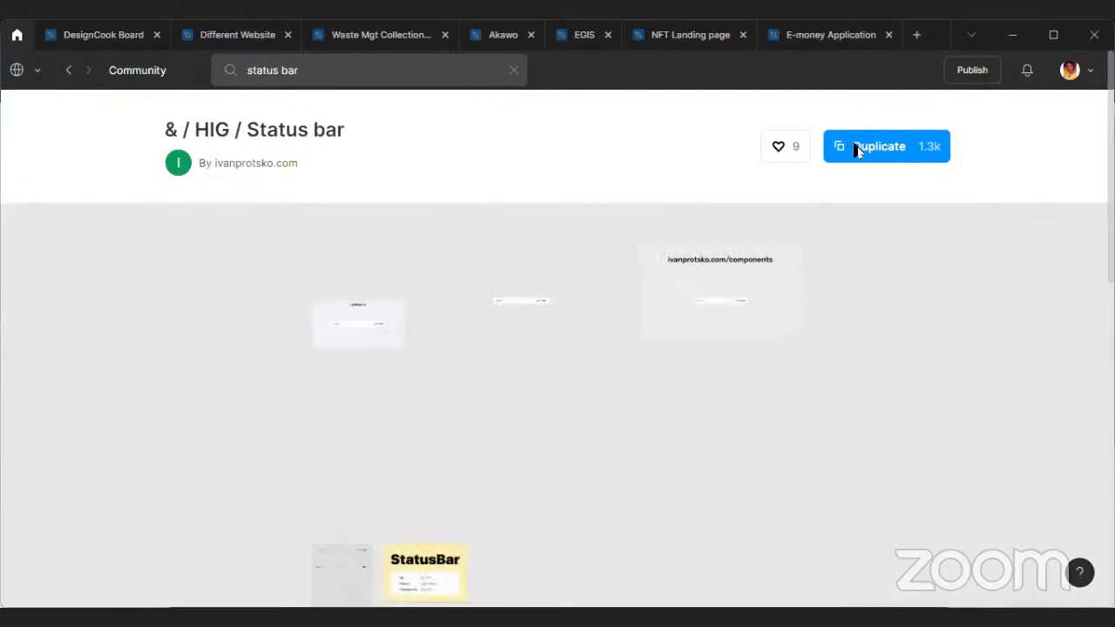
click(858, 148)
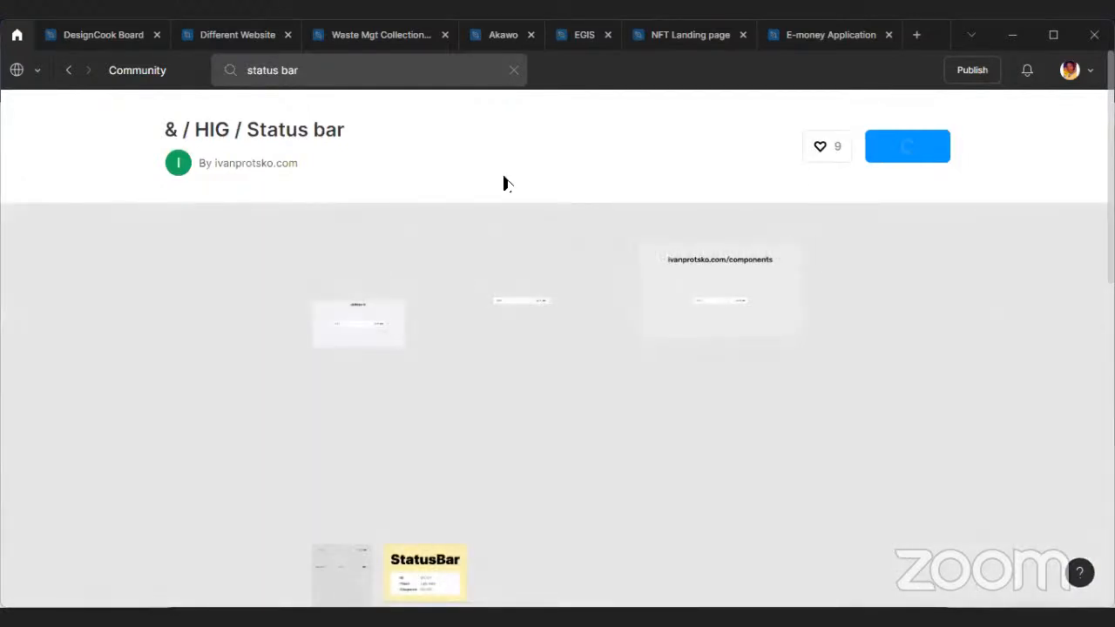
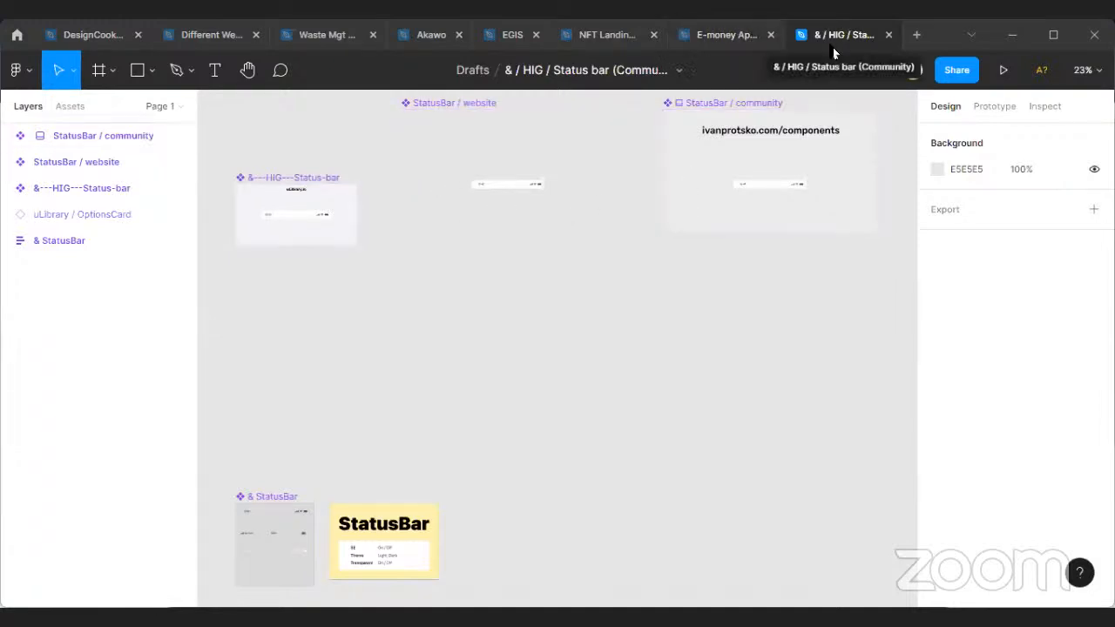
Drill into the StatusBar / website component and copy its nested & StatusBar instance showing 9:41.
click(510, 210)
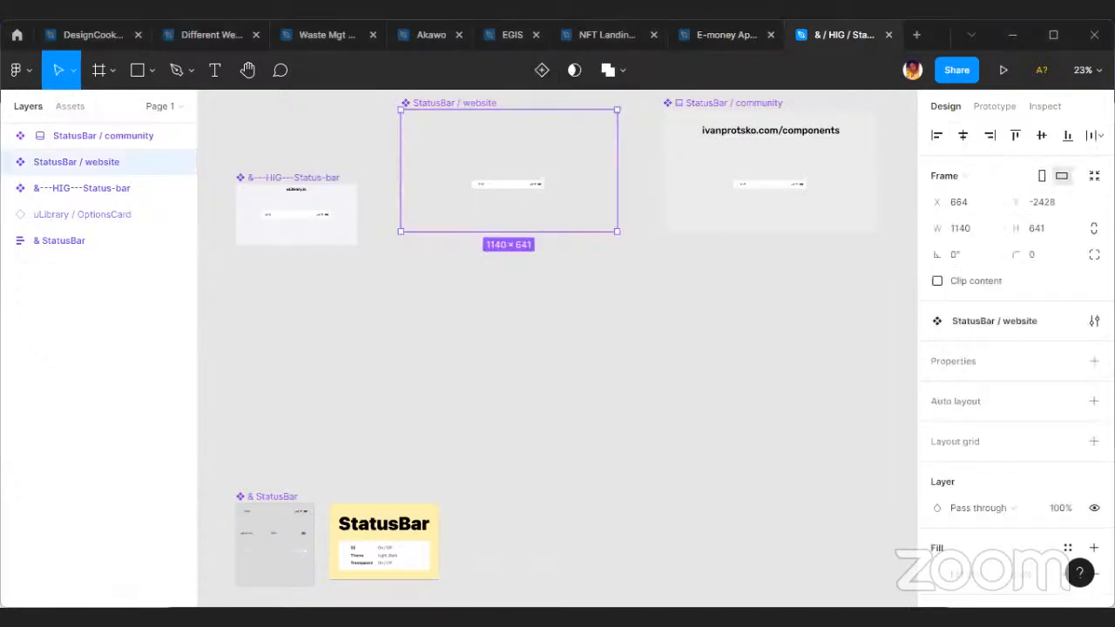
scroll(471, 179, up, 3)
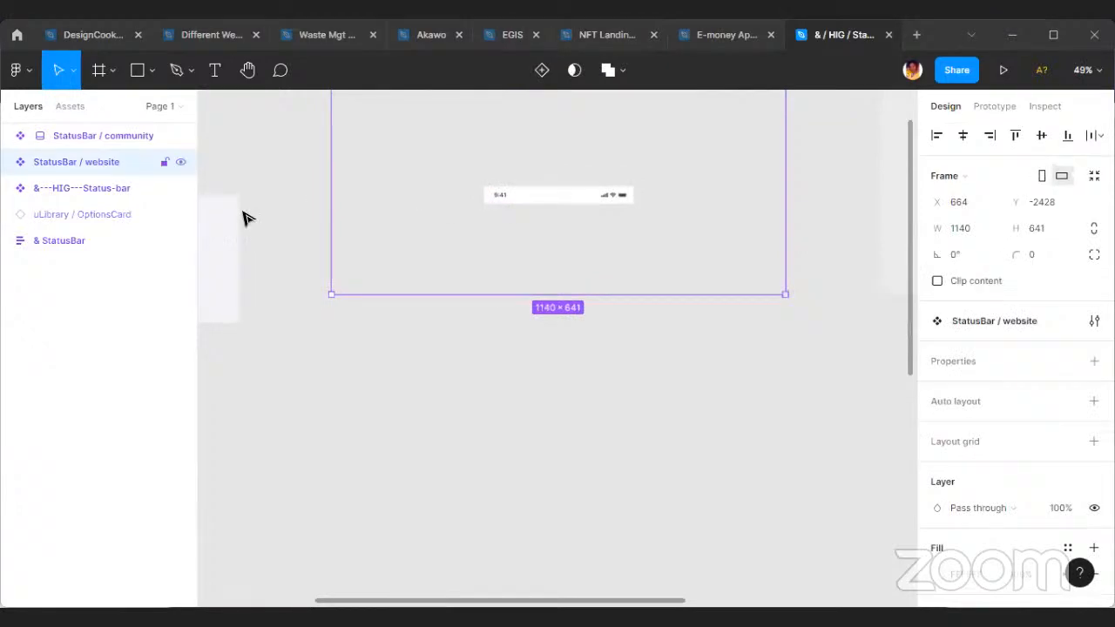
click(7, 163)
click(110, 187)
double_click(566, 197)
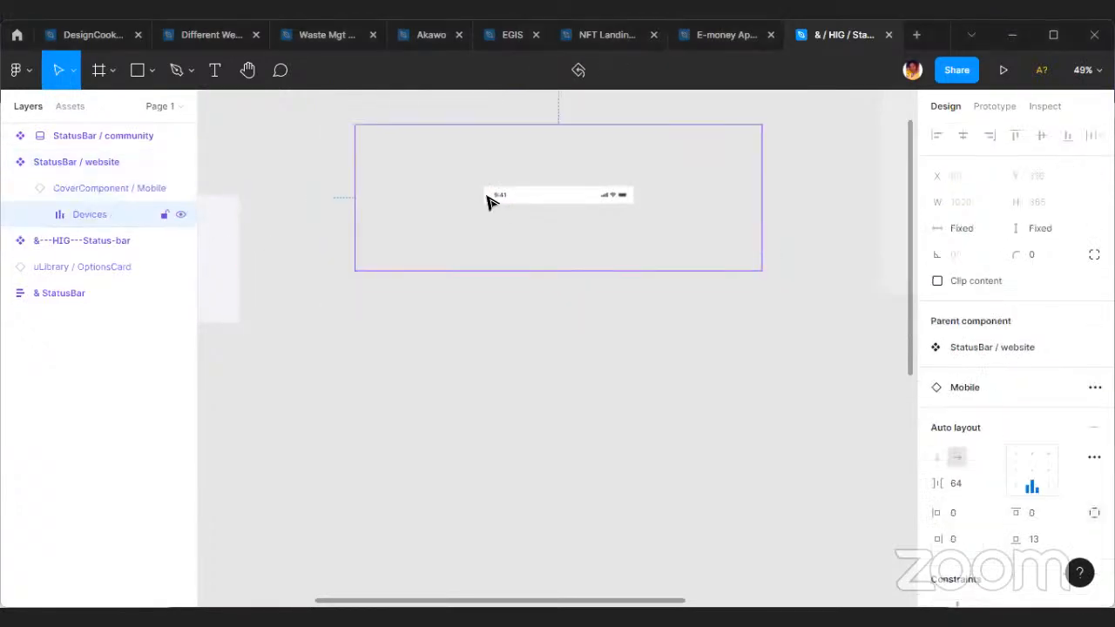
double_click(530, 193)
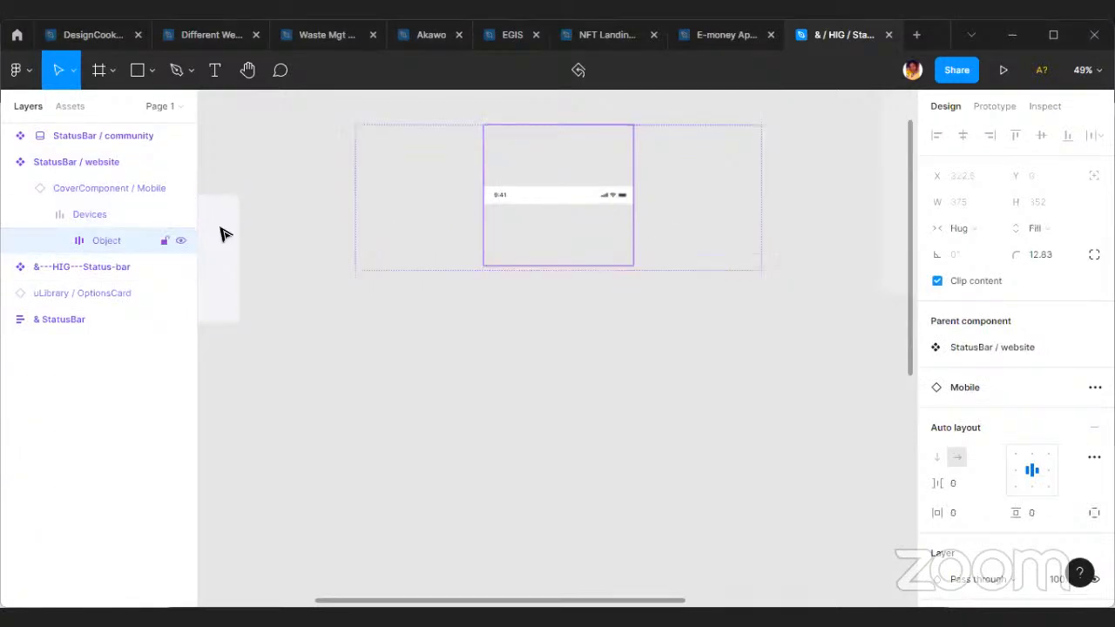
click(65, 240)
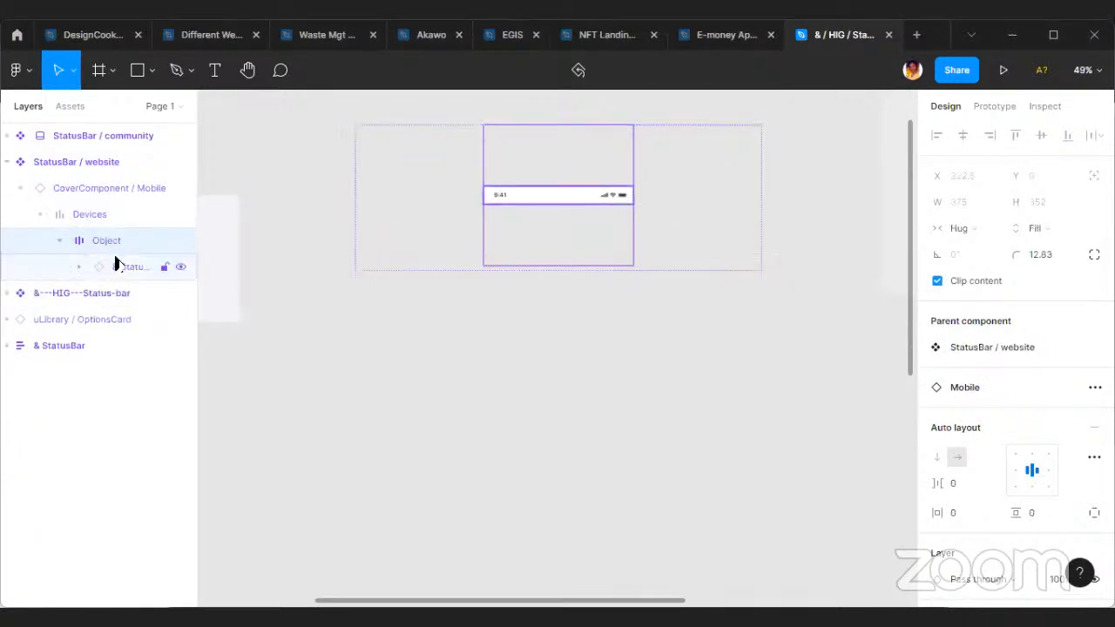
click(122, 264)
scroll(601, 183, up, 2)
scroll(625, 209, up, 3)
scroll(617, 224, up, 3)
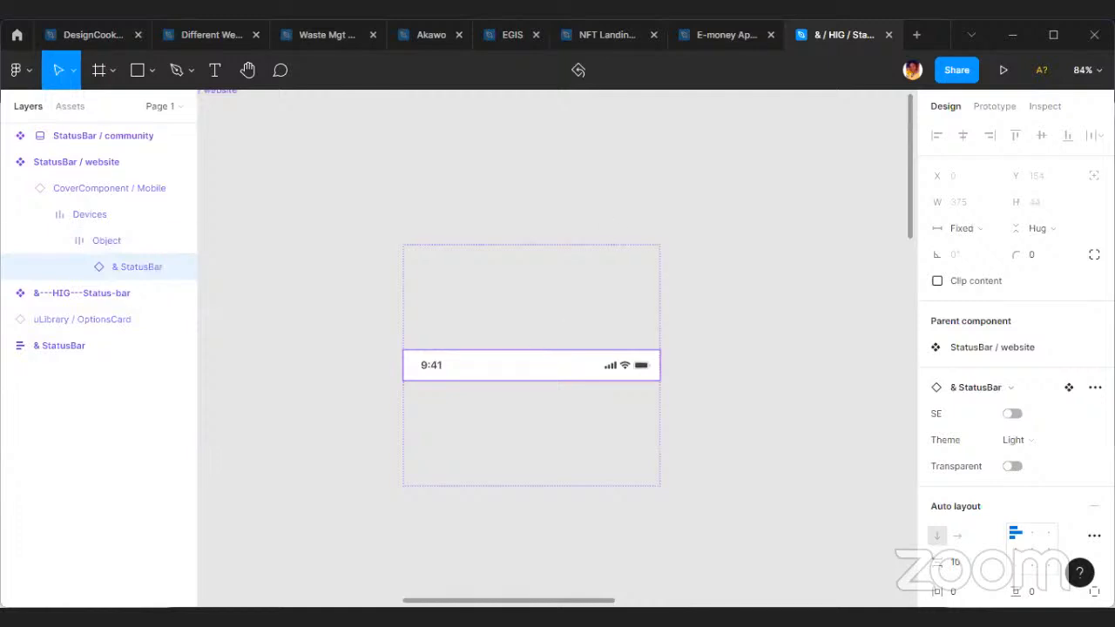
Paste the status bar into the E-money Application file and place it in the Onboarding frame at X 0, Y 0.
key(ctrl+shift+Tab)
scroll(737, 236, up, 4)
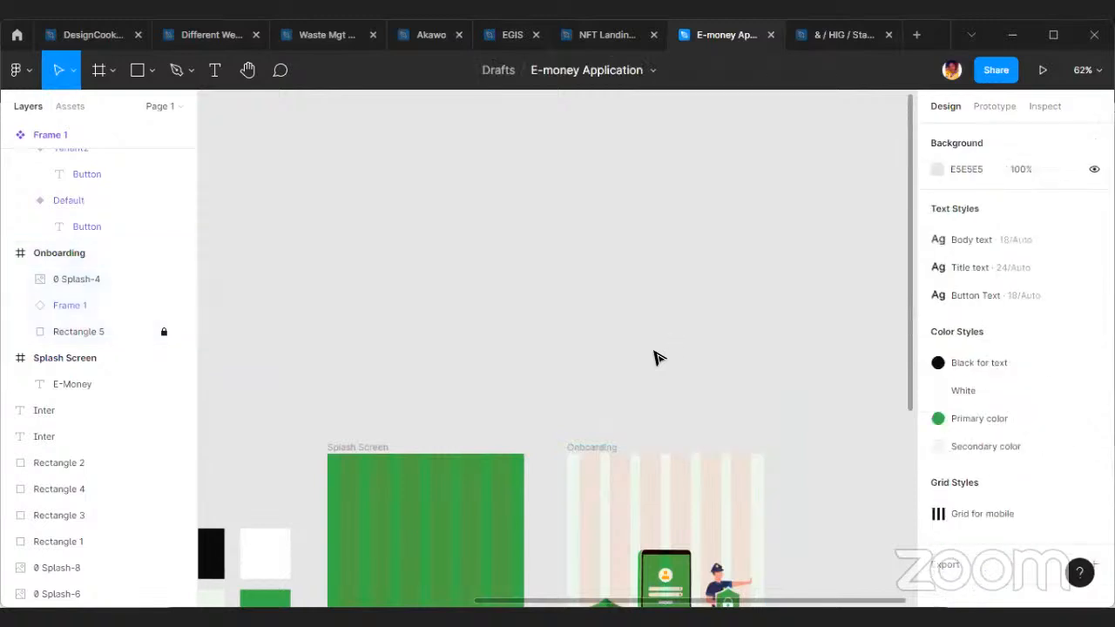
key(ctrl+v)
drag(600, 351, 659, 513)
scroll(676, 427, up, 5)
scroll(642, 511, up, 4)
scroll(639, 505, down, 3)
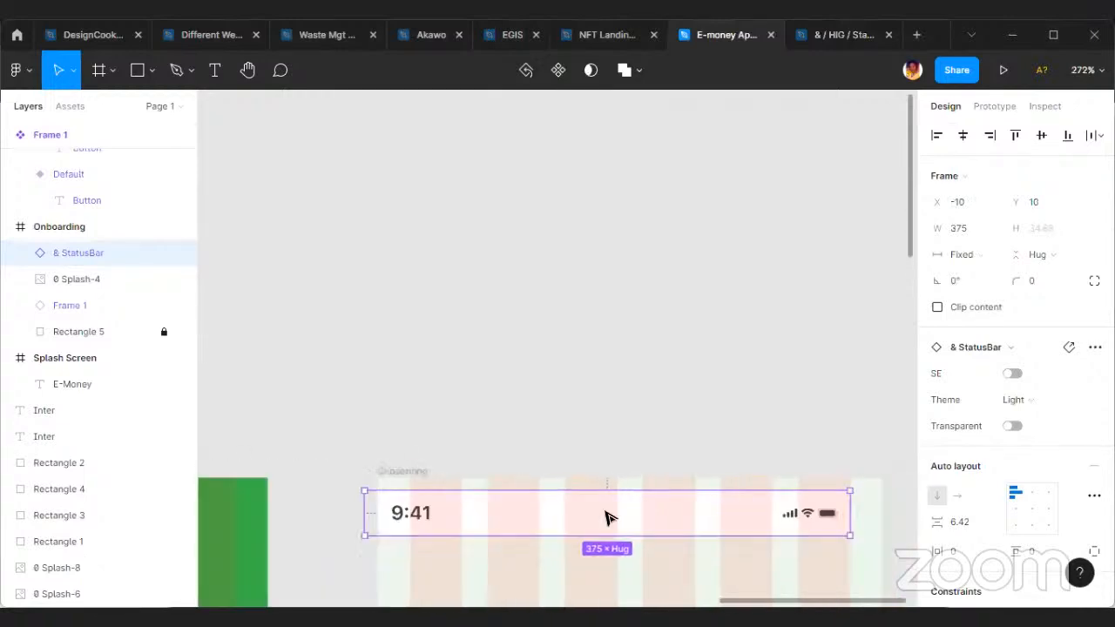
key(shift+Right)
key(shift+Up)
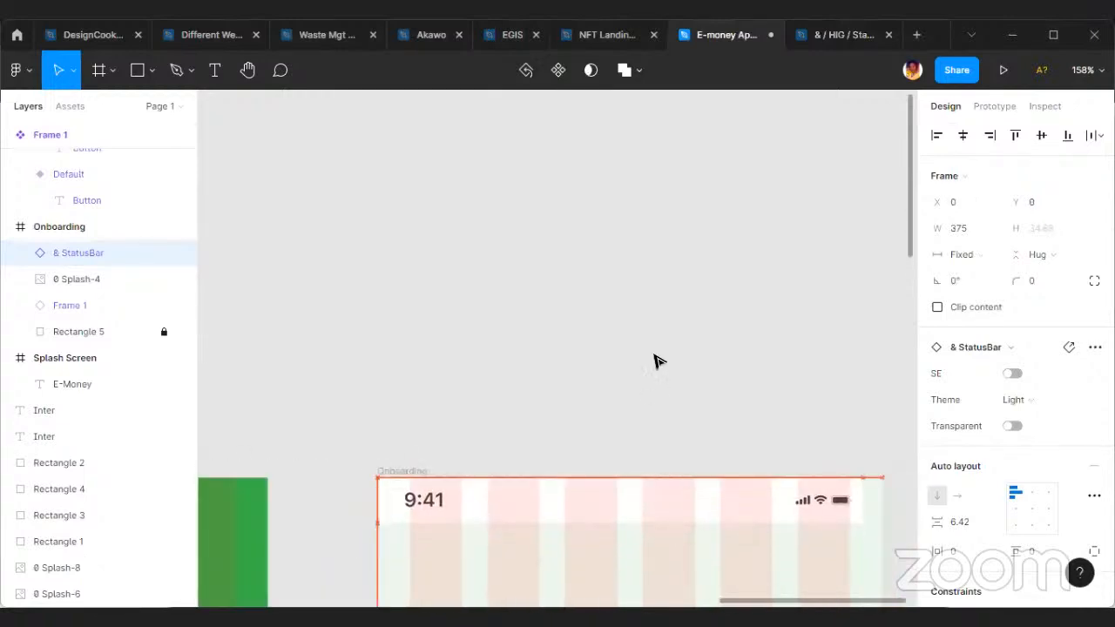
Expand the status bar's layer and move the bar out of the Onboarding frame onto the empty canvas above.
click(657, 372)
click(440, 505)
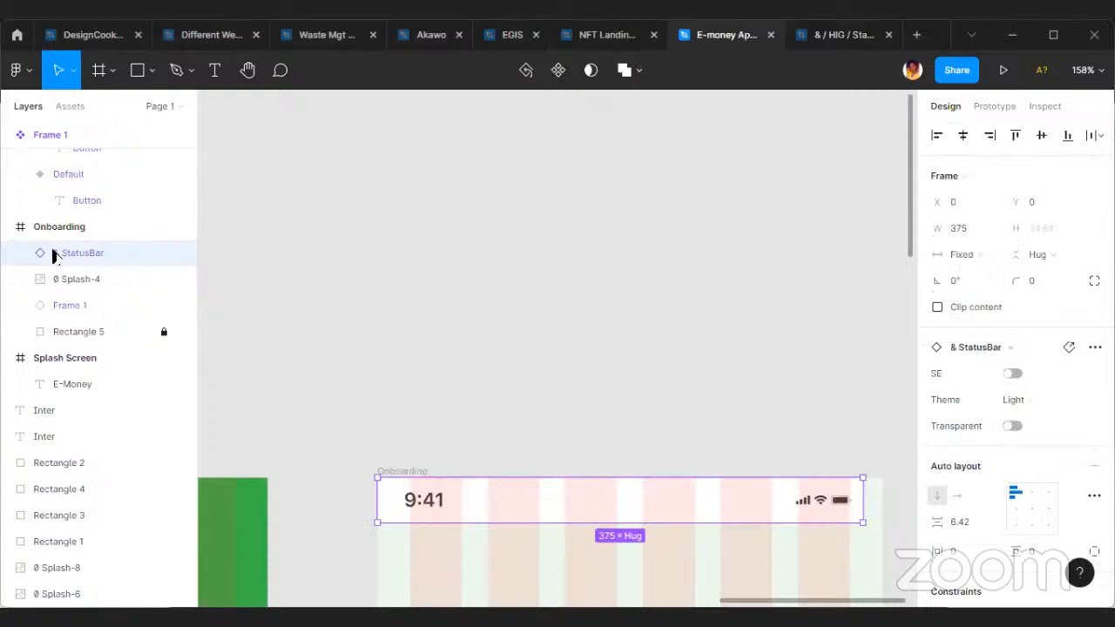
click(20, 253)
click(87, 279)
drag(480, 486, 544, 352)
right_click(550, 364)
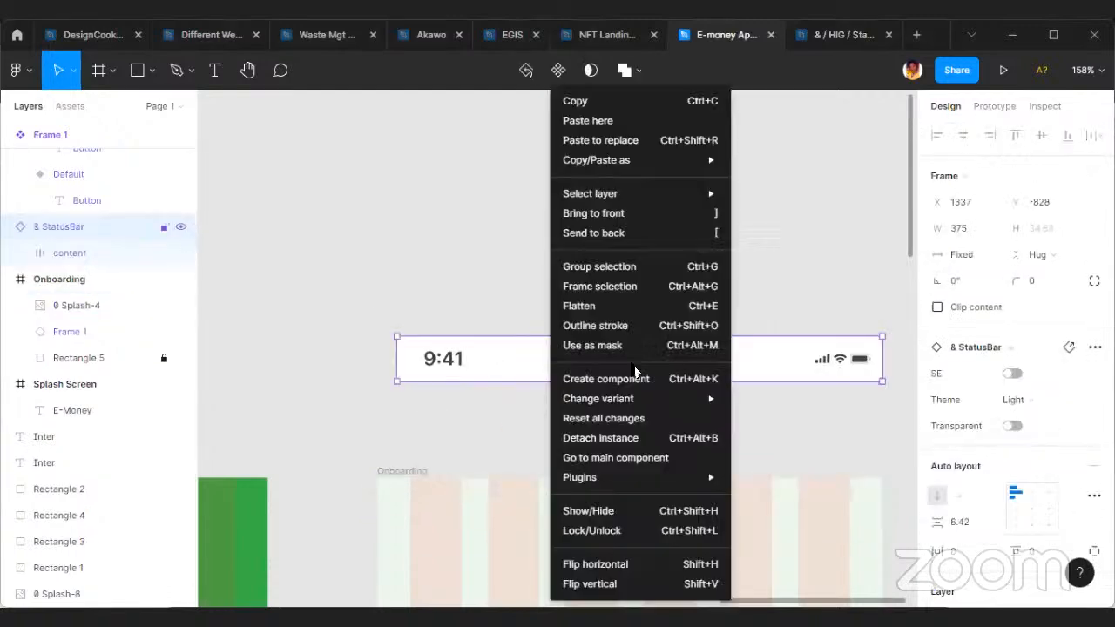
mouse_move(706, 479)
scroll(794, 490, down, 5)
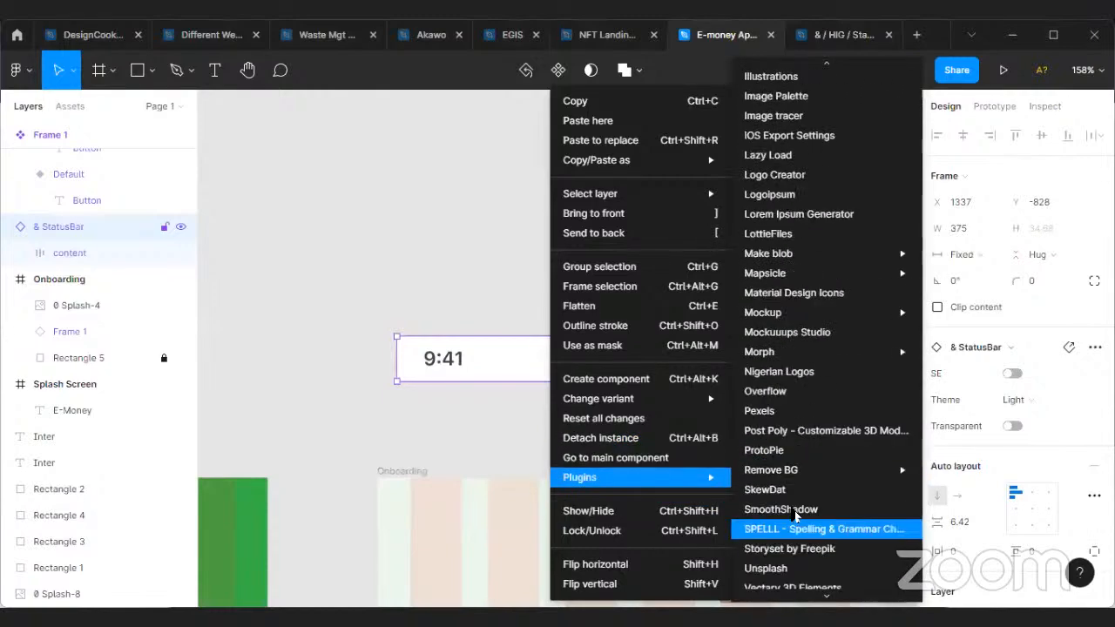
mouse_move(858, 472)
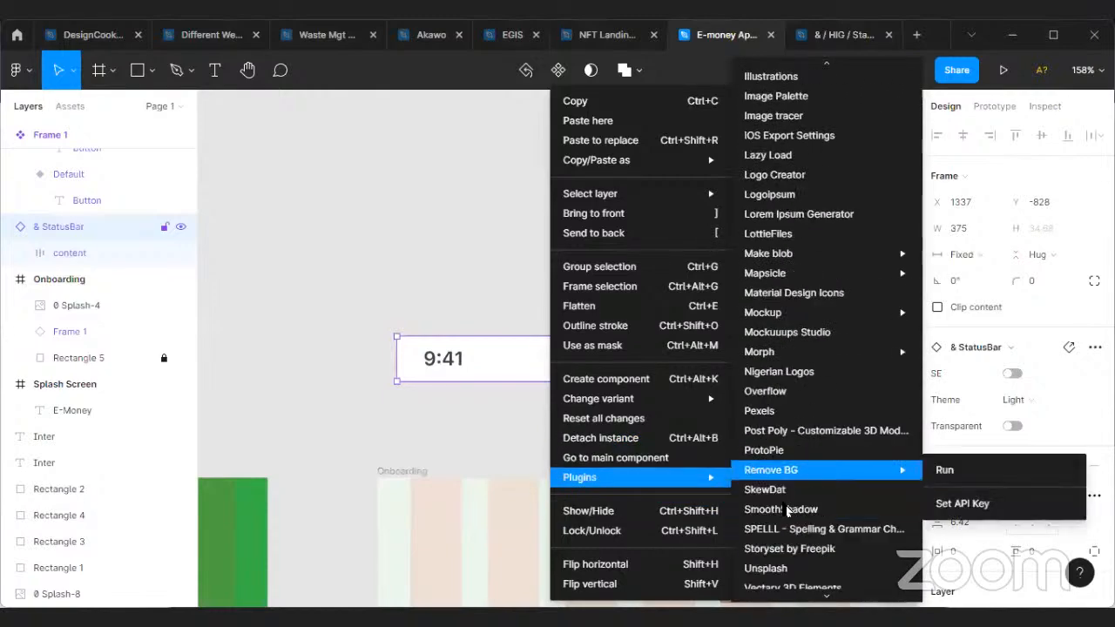
click(468, 445)
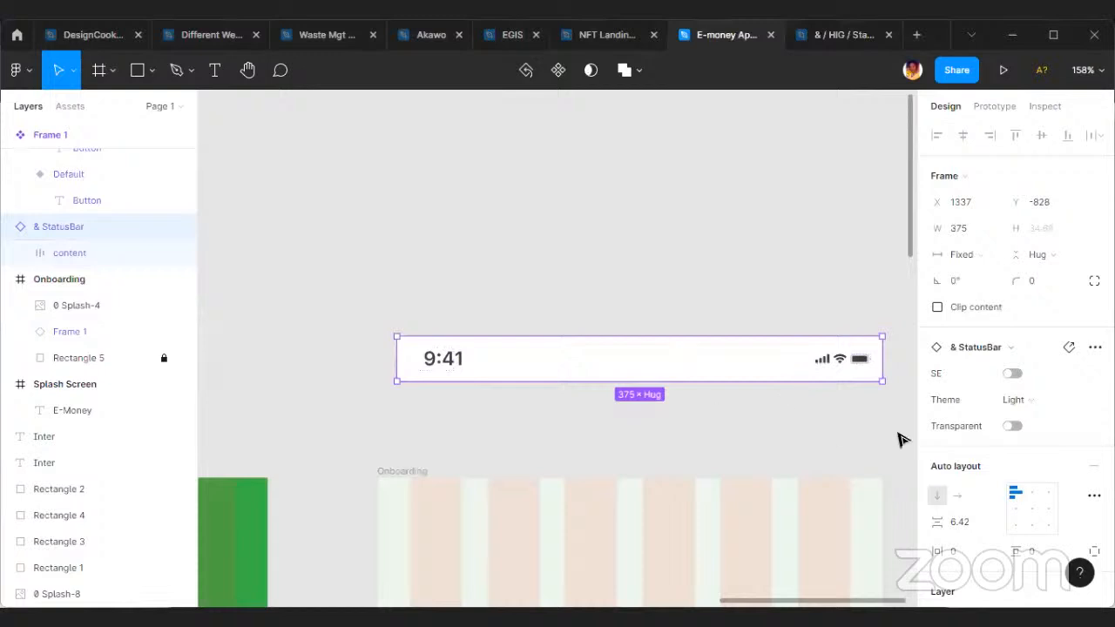
Replace the status bar's white FFFFFF fill with the pale Secondary color style.
scroll(935, 473, down, 5)
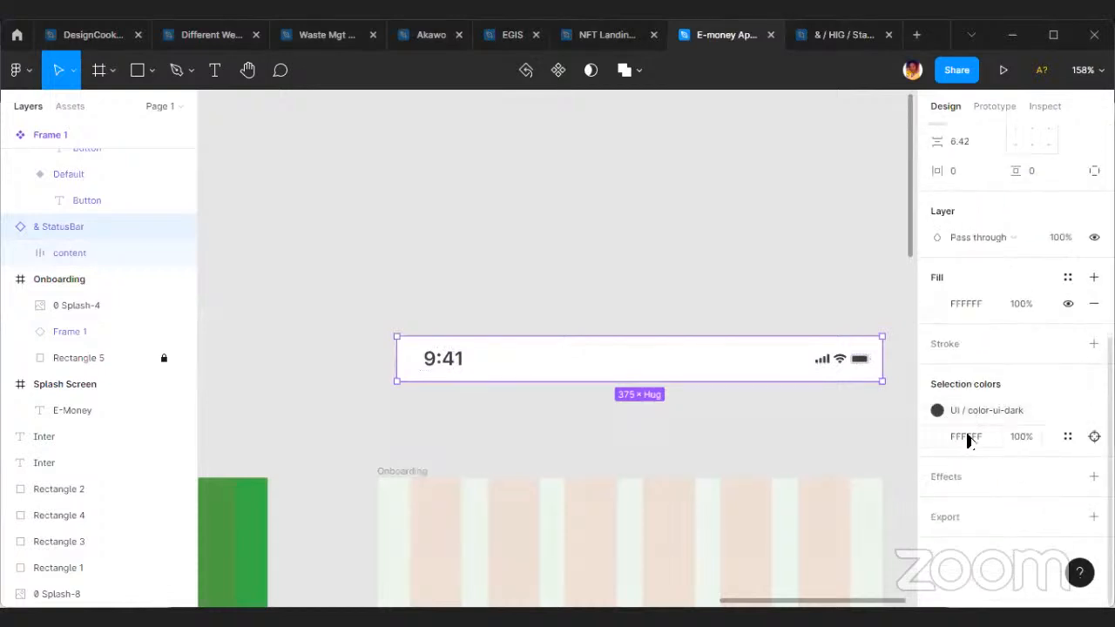
click(1066, 437)
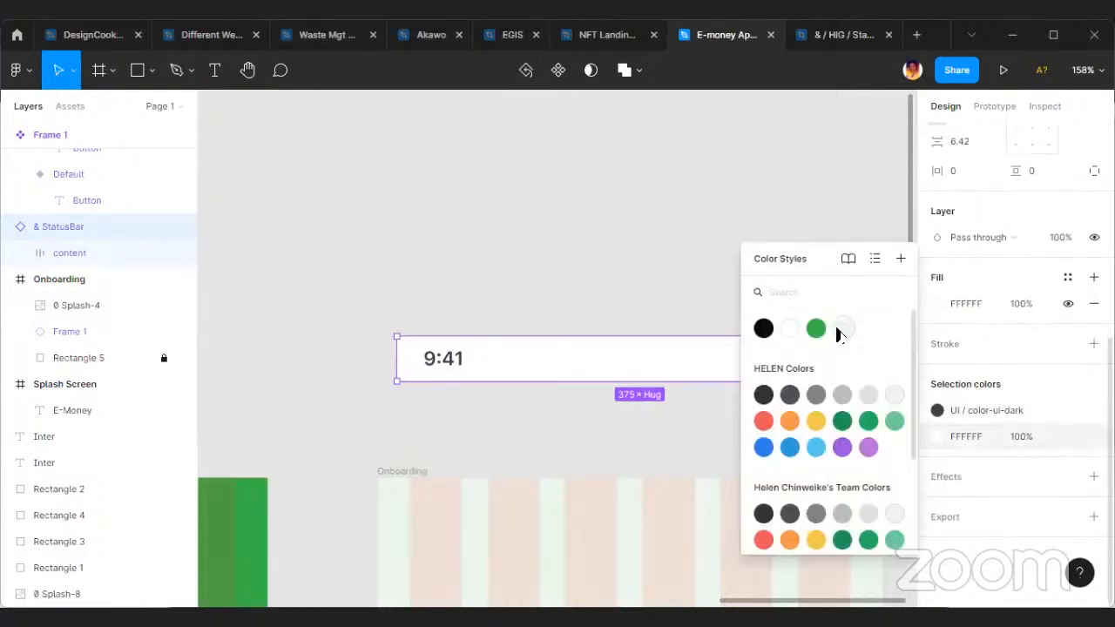
click(841, 325)
click(696, 305)
Move the status bar back into the Onboarding frame, centred horizontally and flush with the frame's upper edge.
drag(714, 364, 724, 514)
scroll(723, 505, up, 3)
scroll(514, 465, up, 1)
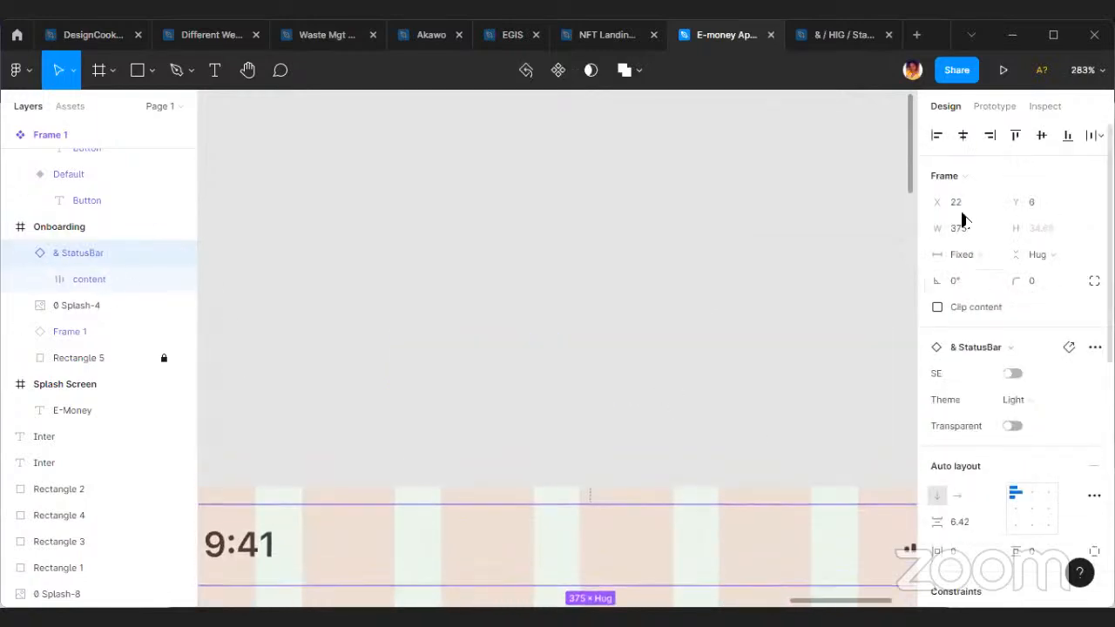
click(963, 140)
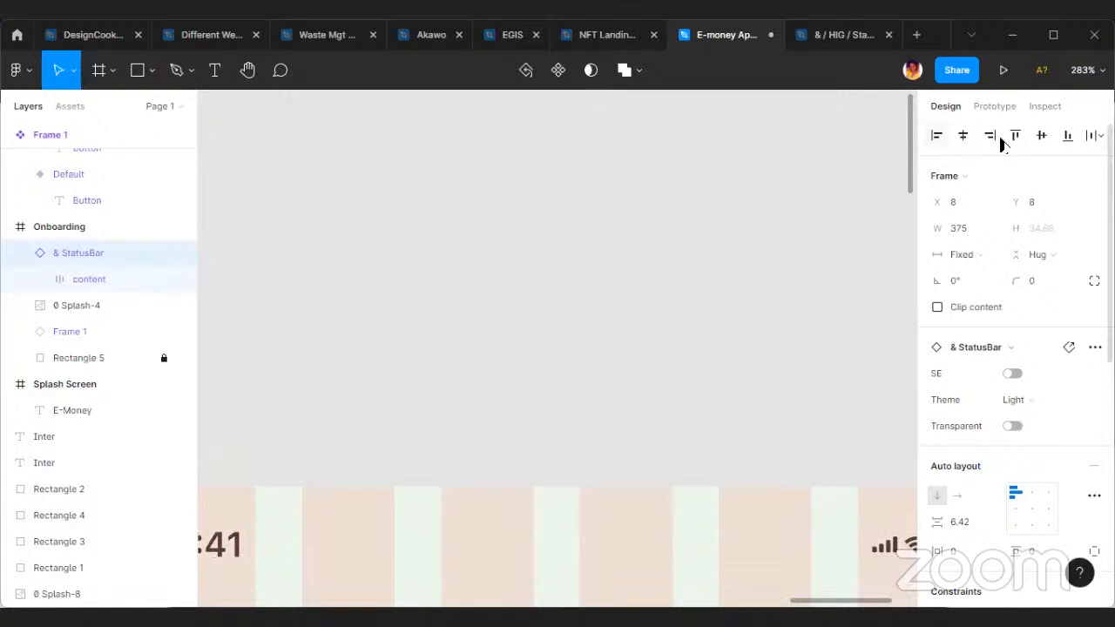
scroll(636, 279, down, 5)
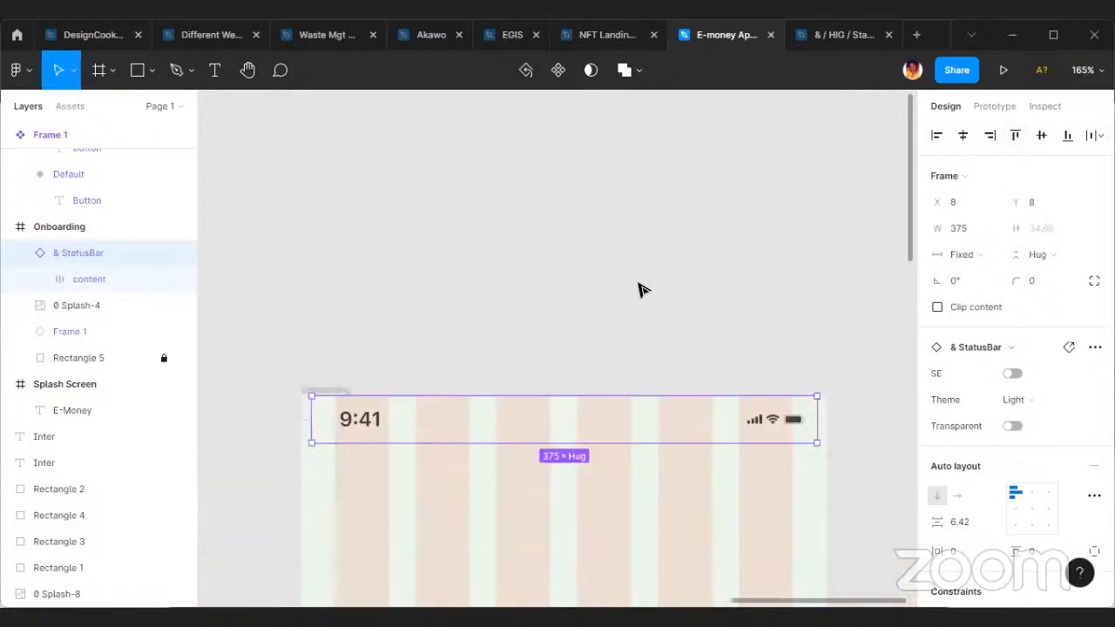
Stretch the status bar on both sides to span the Onboarding frame's full width of 390.
scroll(378, 423, up, 3)
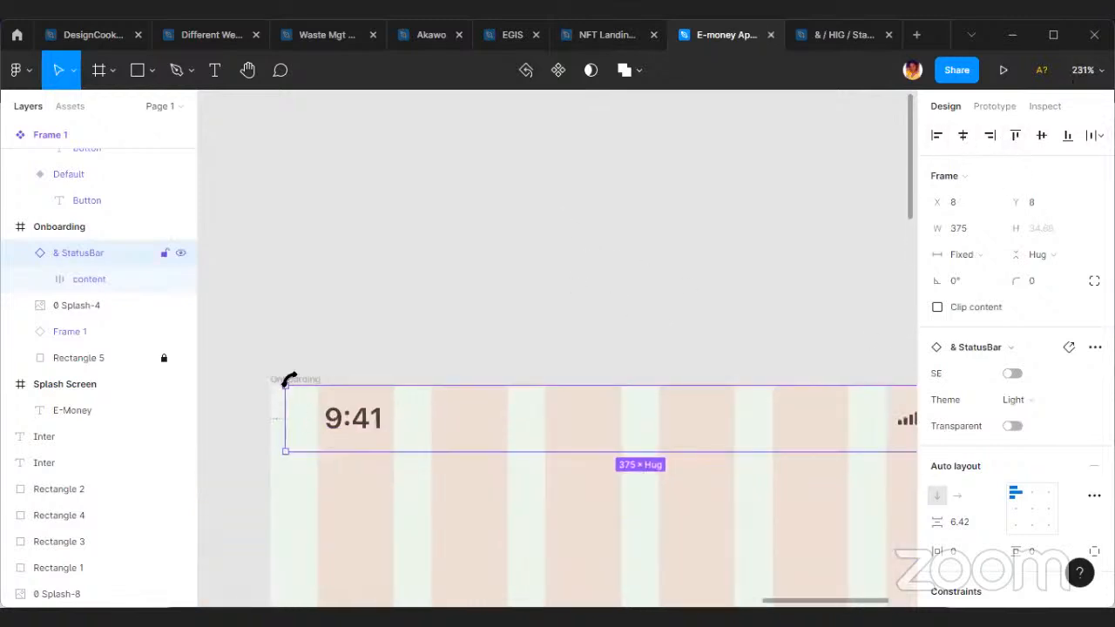
drag(285, 399, 274, 399)
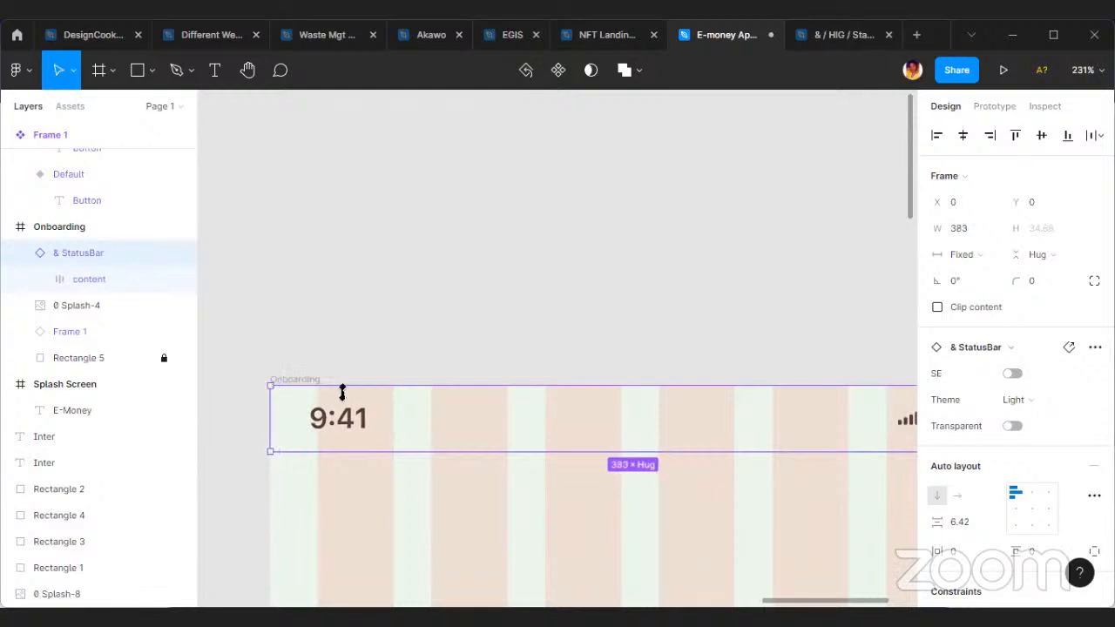
scroll(876, 381, right, 5)
drag(737, 433, 747, 433)
click(779, 325)
Scale the security illustration down to 346 × 290, centre it horizontally in the Onboarding frame and raise it to about Y 125.
scroll(647, 288, down, 5)
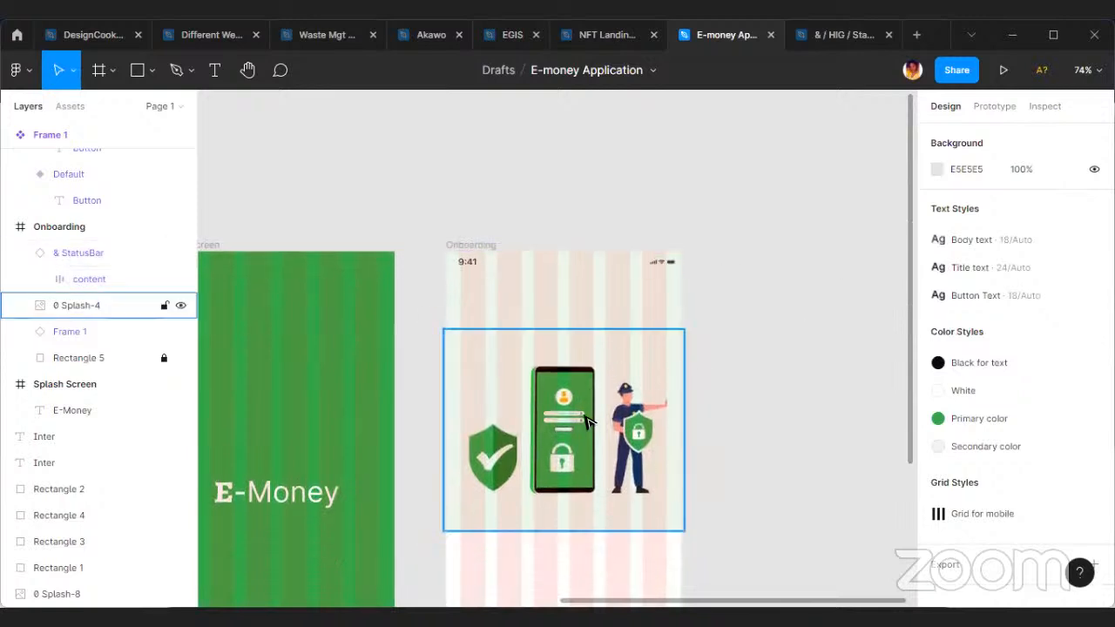
click(612, 449)
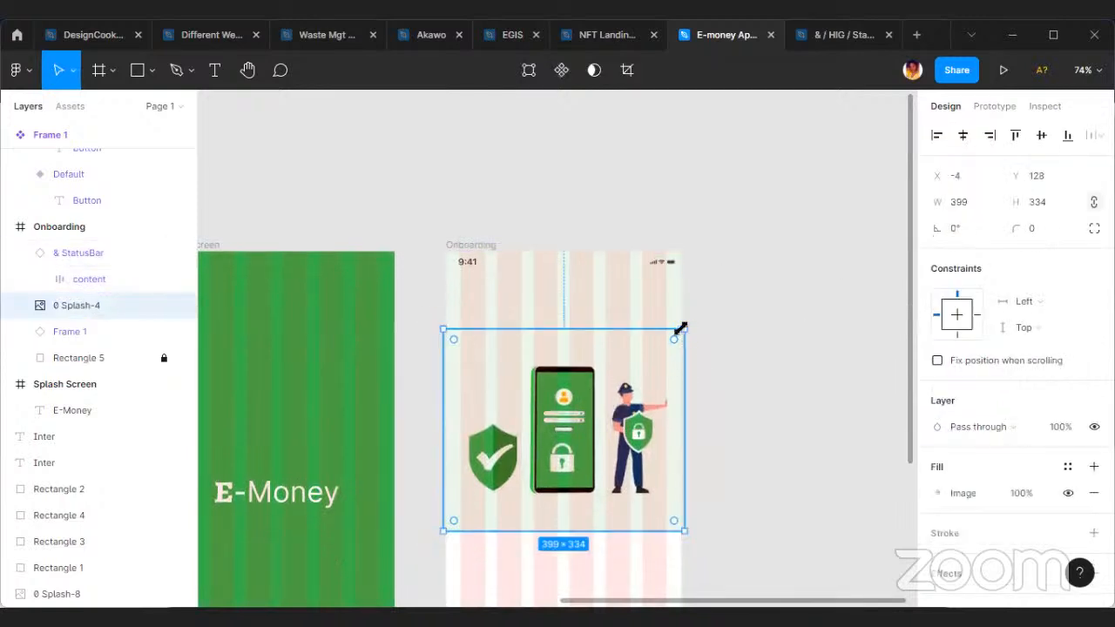
drag(674, 335, 644, 359)
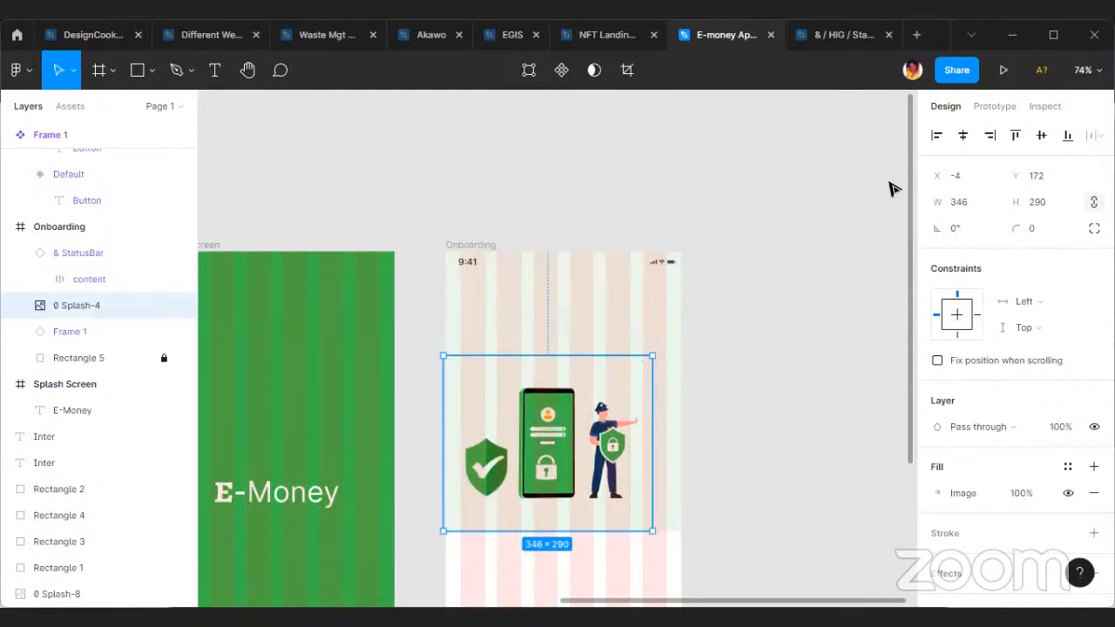
click(962, 136)
scroll(575, 433, down, 1)
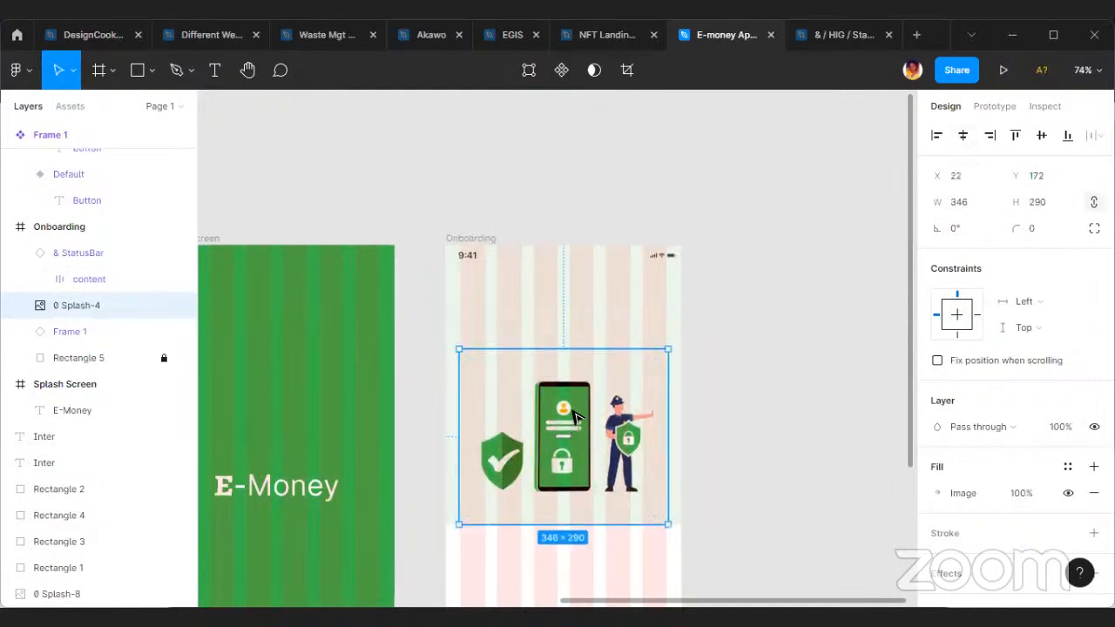
drag(575, 433, 575, 405)
Hide the layout grids to review the Onboarding screen without columns.
click(535, 241)
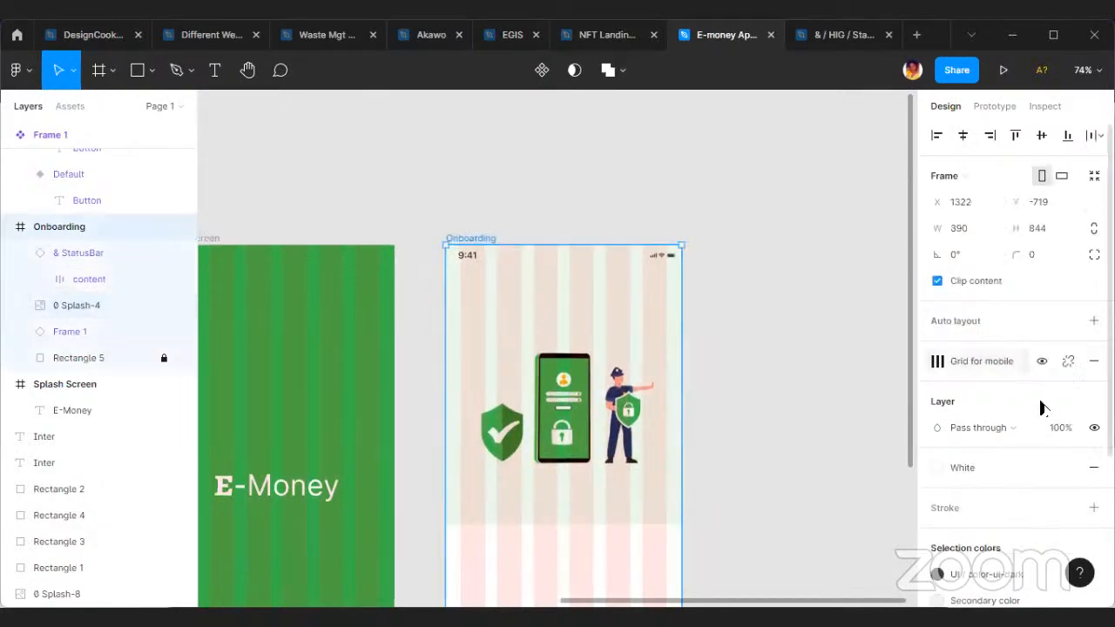
key(ctrl+shift+4)
scroll(784, 348, down, 5)
scroll(793, 383, up, 6)
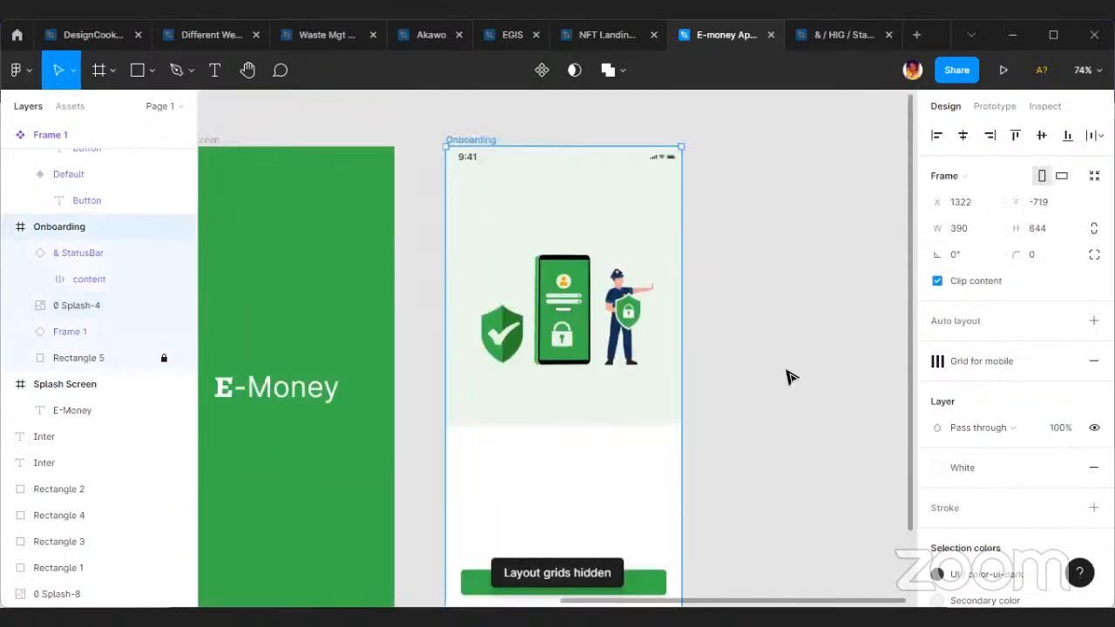
scroll(758, 383, down, 2)
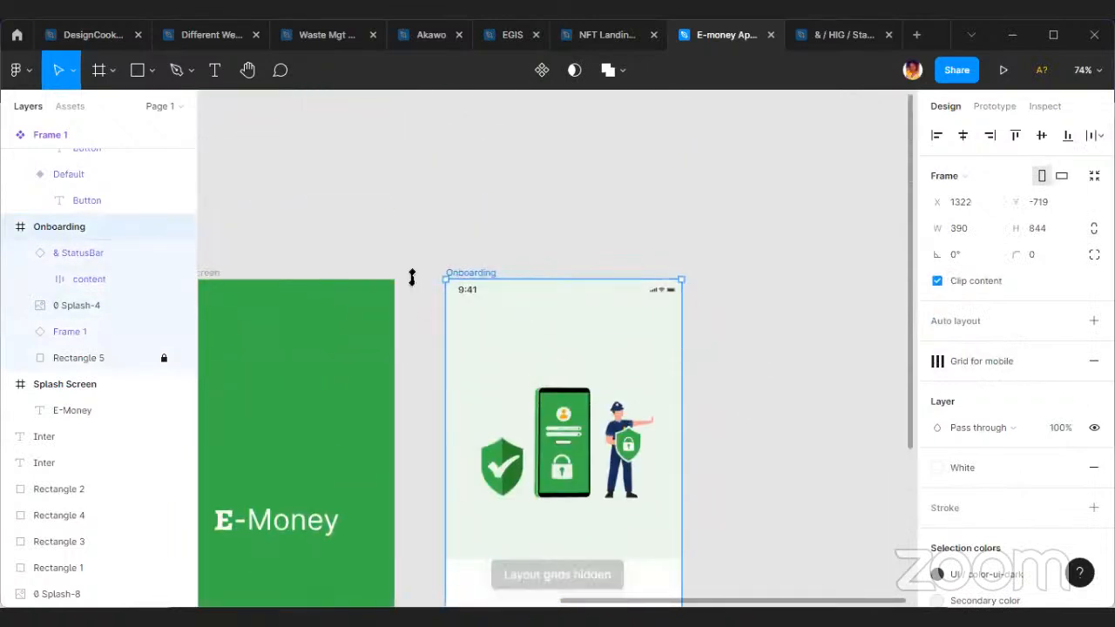
Unlock the pale background rectangle in the Onboarding frame and shorten it to a height of 422.
click(162, 358)
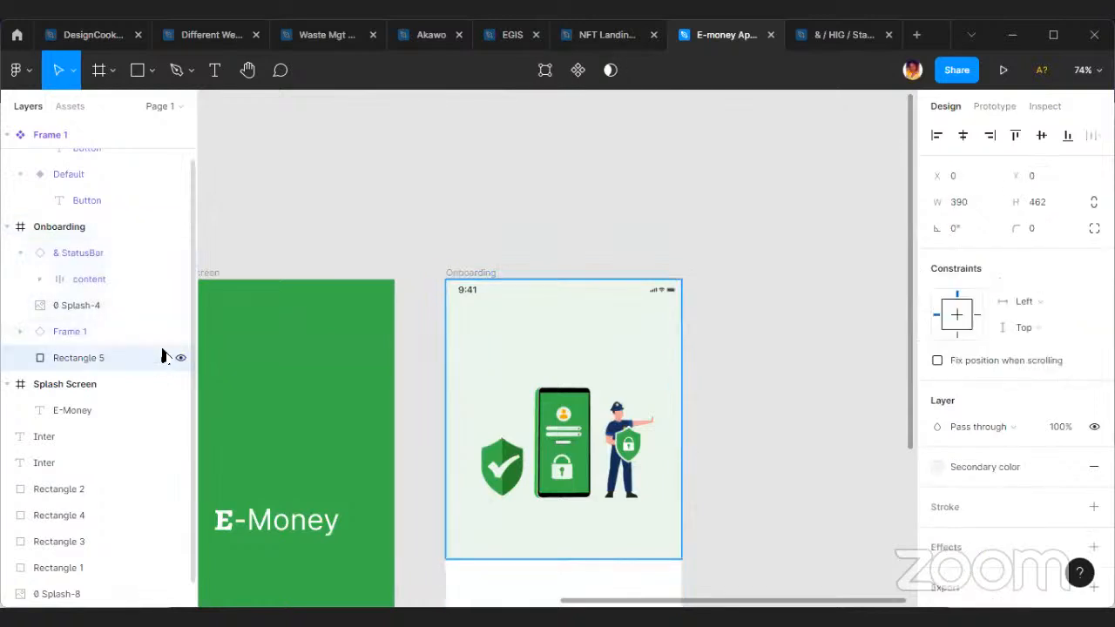
scroll(509, 388, down, 4)
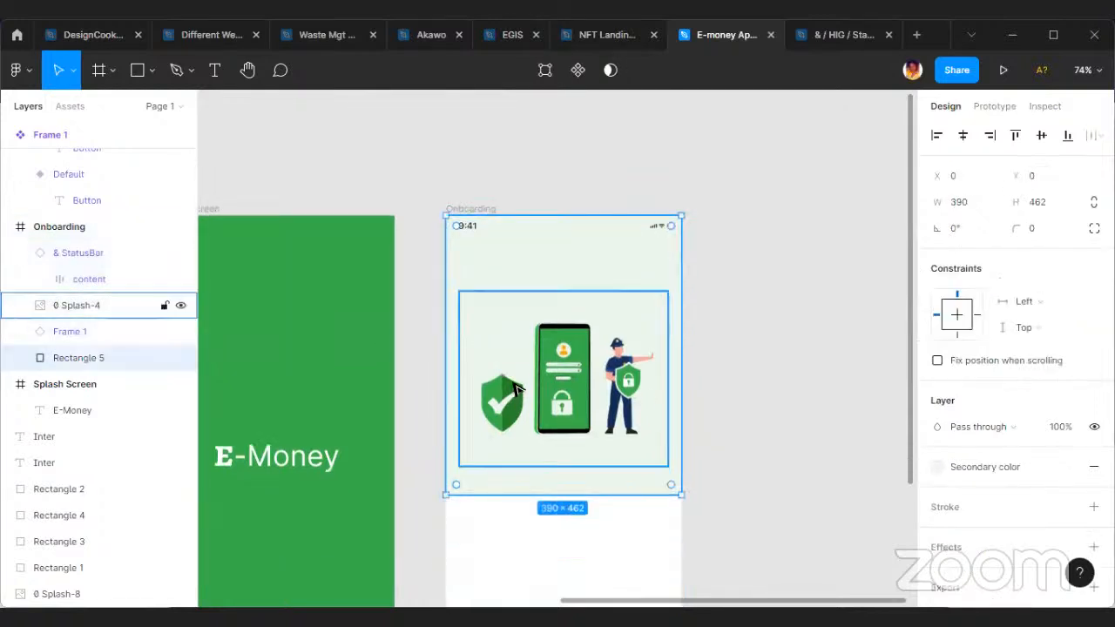
scroll(564, 346, down, 5)
scroll(517, 360, up, 5)
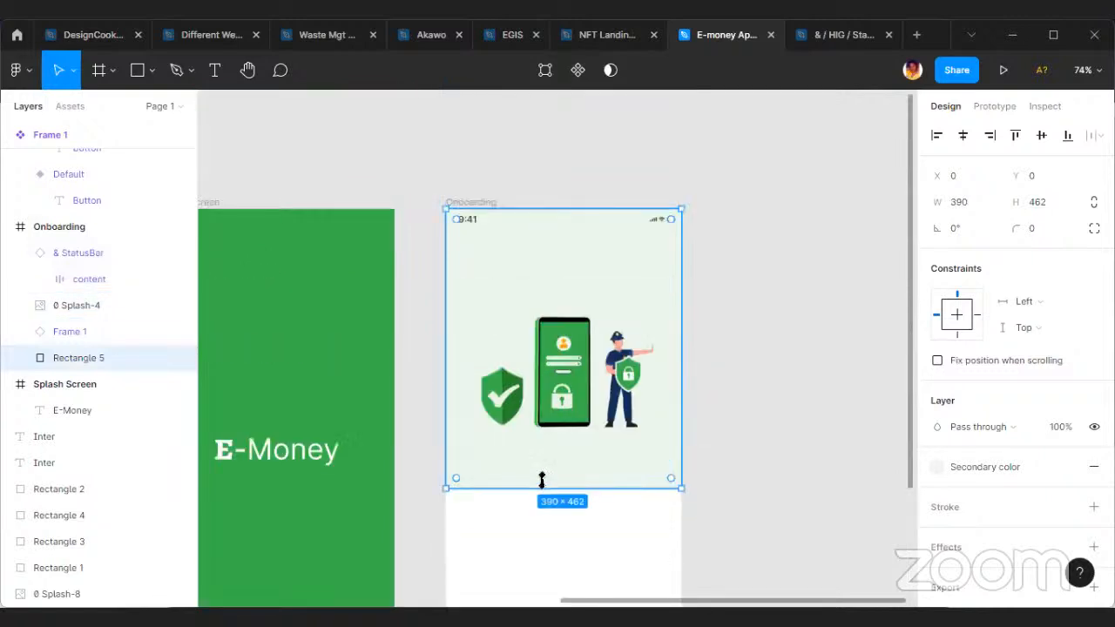
drag(541, 485, 540, 462)
Raise the security illustration to about Y 101 within the pale background and select the background rectangle.
click(564, 392)
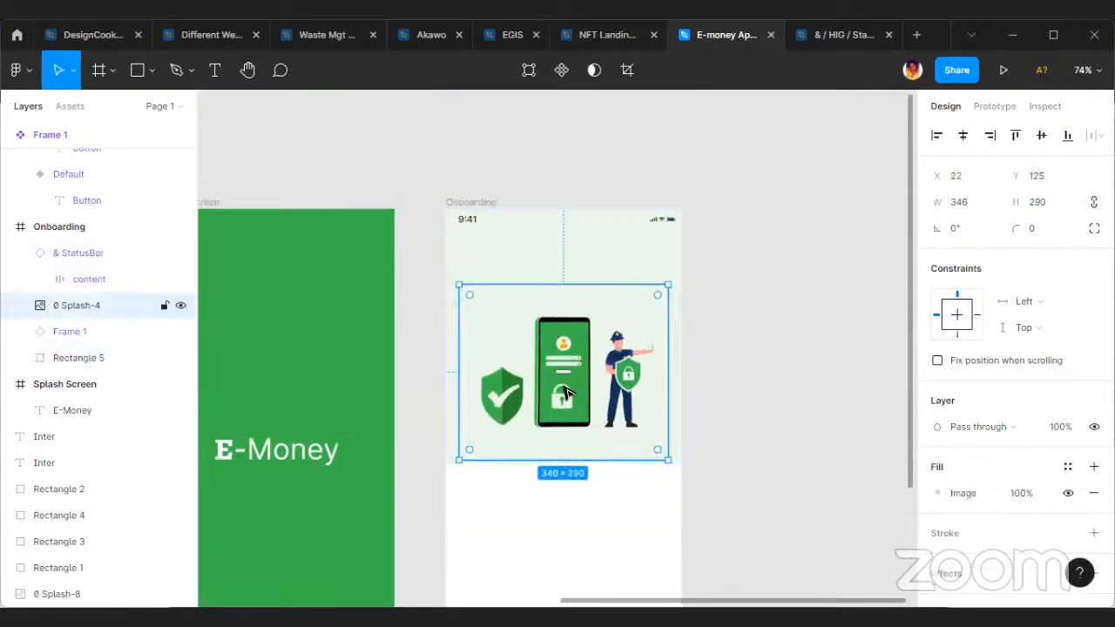
drag(565, 392, 565, 377)
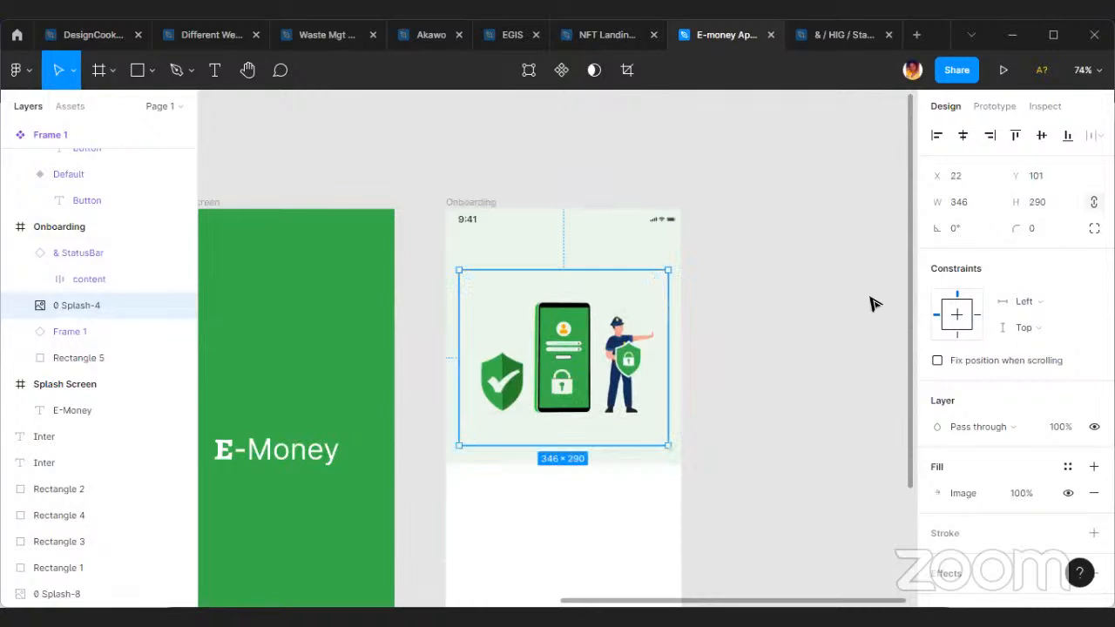
click(514, 223)
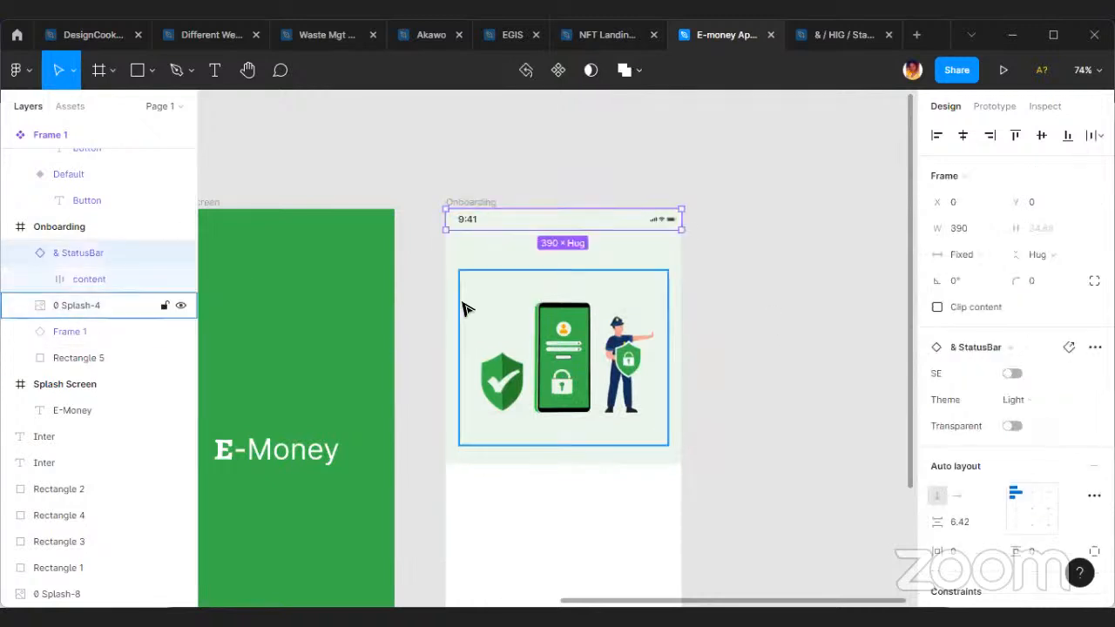
click(487, 259)
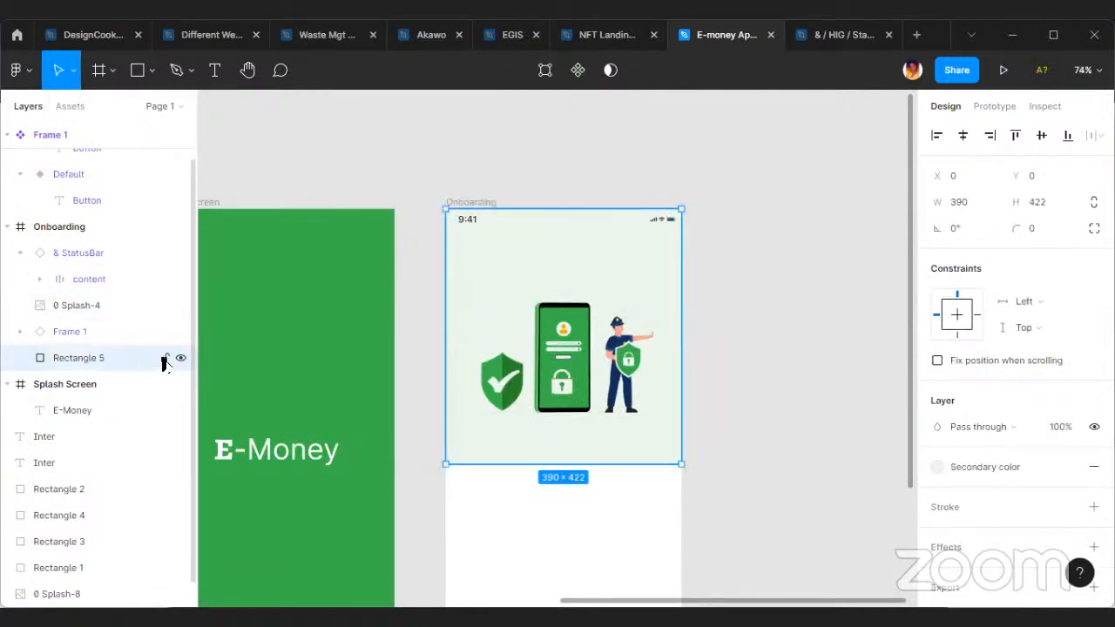
Lock the pale background rectangle in the Onboarding frame and show the layout grids again.
click(164, 359)
click(607, 370)
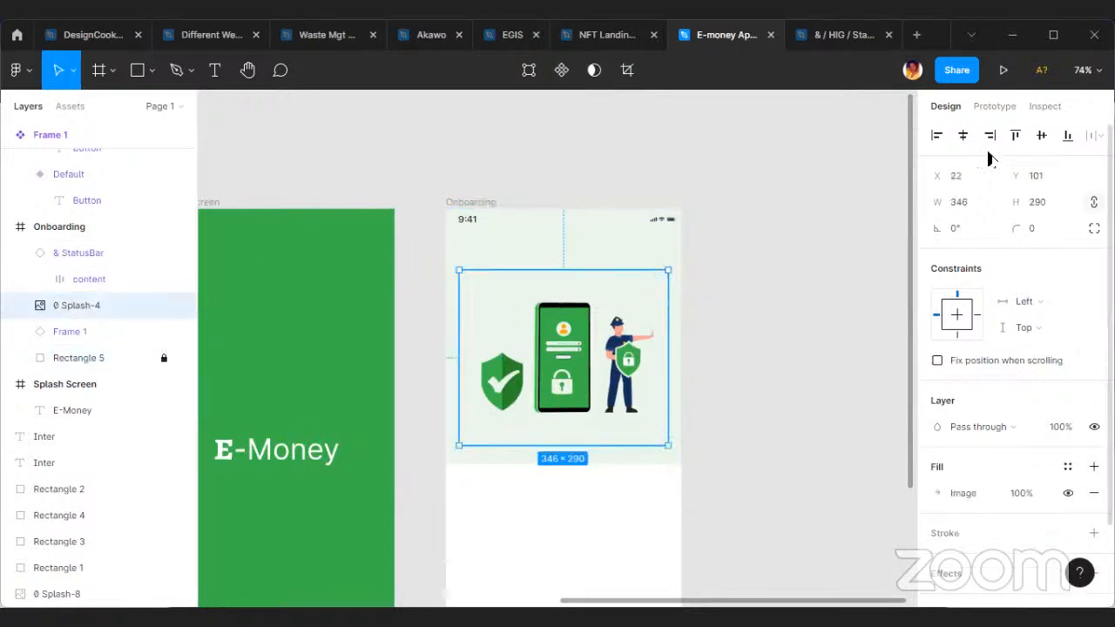
click(457, 204)
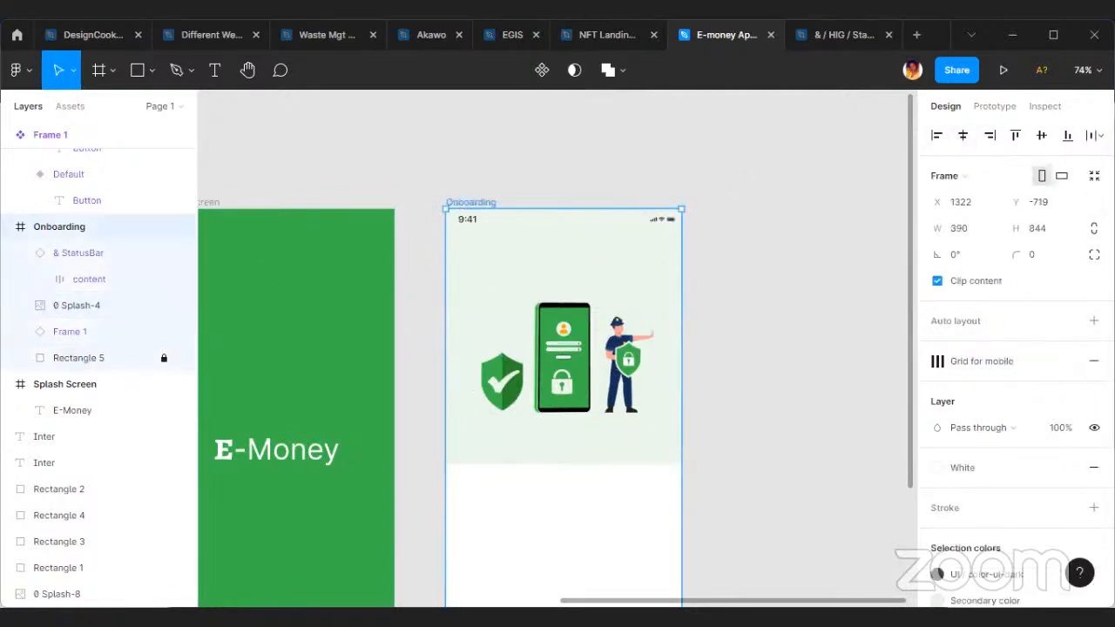
key(ctrl+shift+4)
click(738, 348)
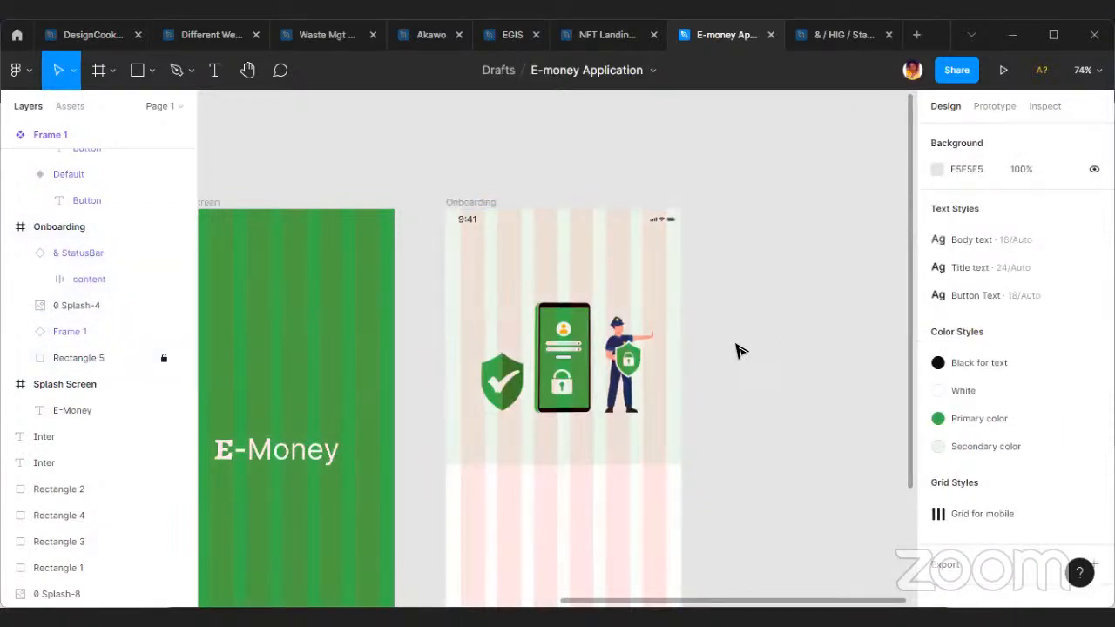
Extend the button component set's frame downward to a height of about 186 to make room for taller variants.
scroll(598, 281, down, 3)
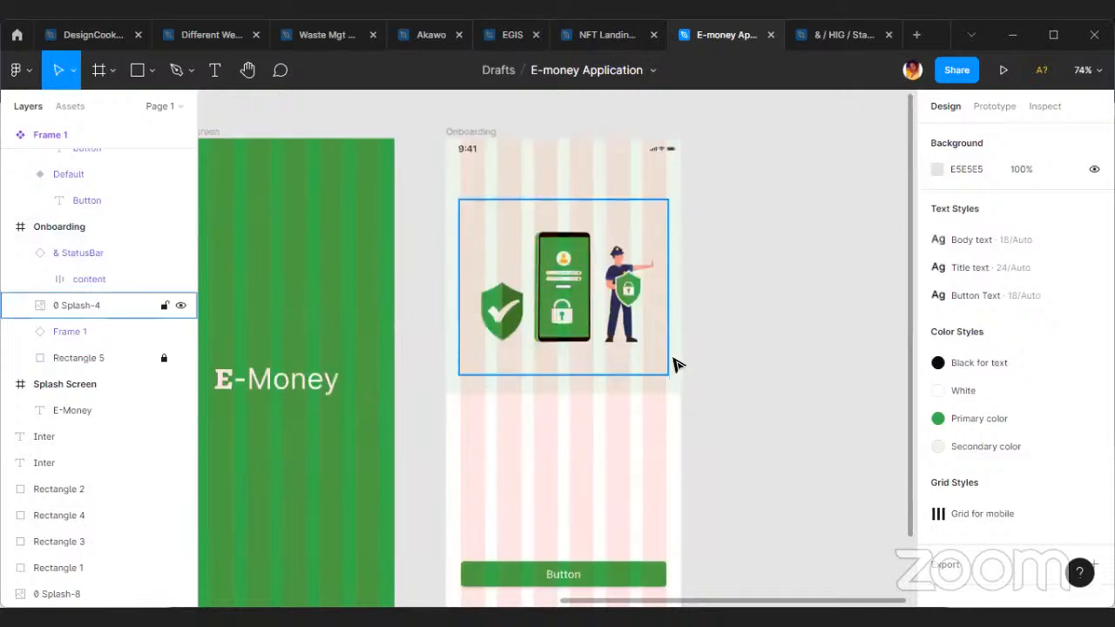
click(610, 499)
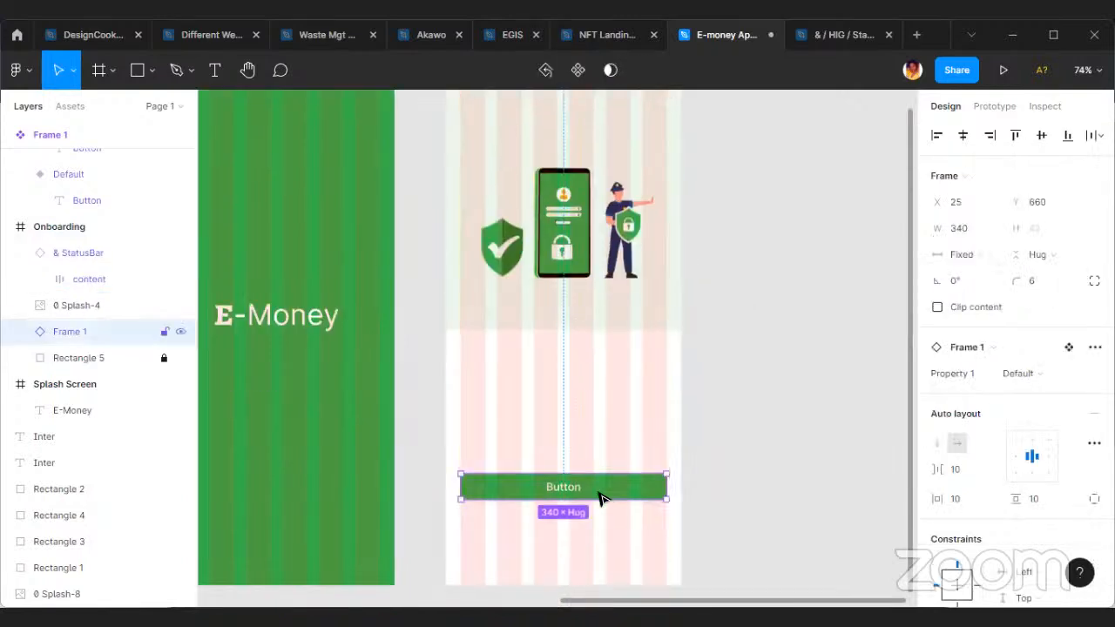
scroll(575, 490, up, 2)
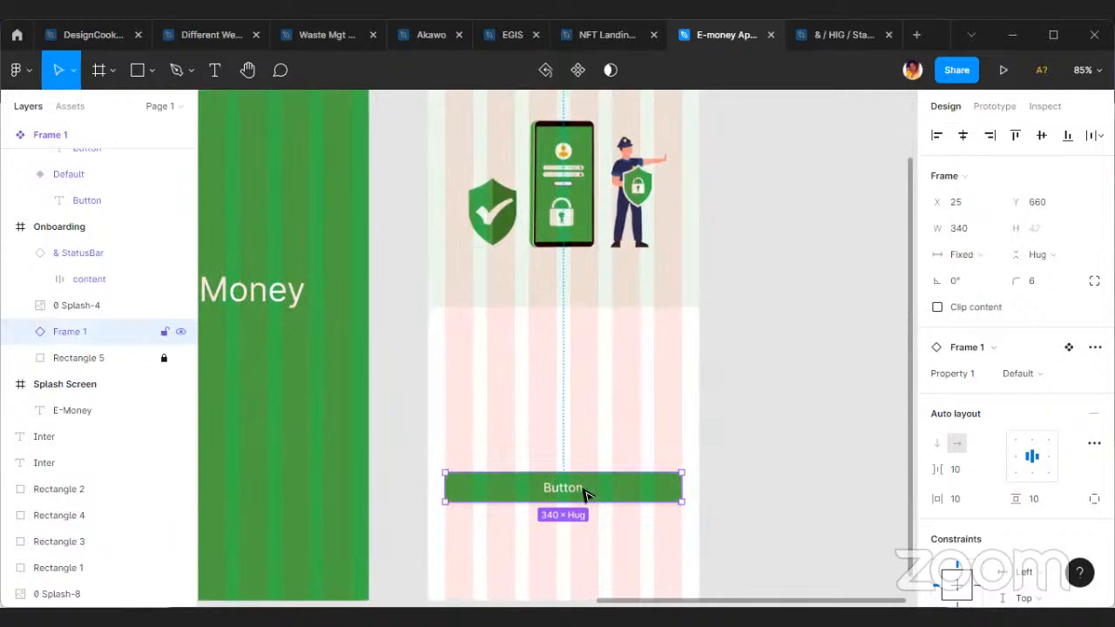
scroll(603, 495, up, 3)
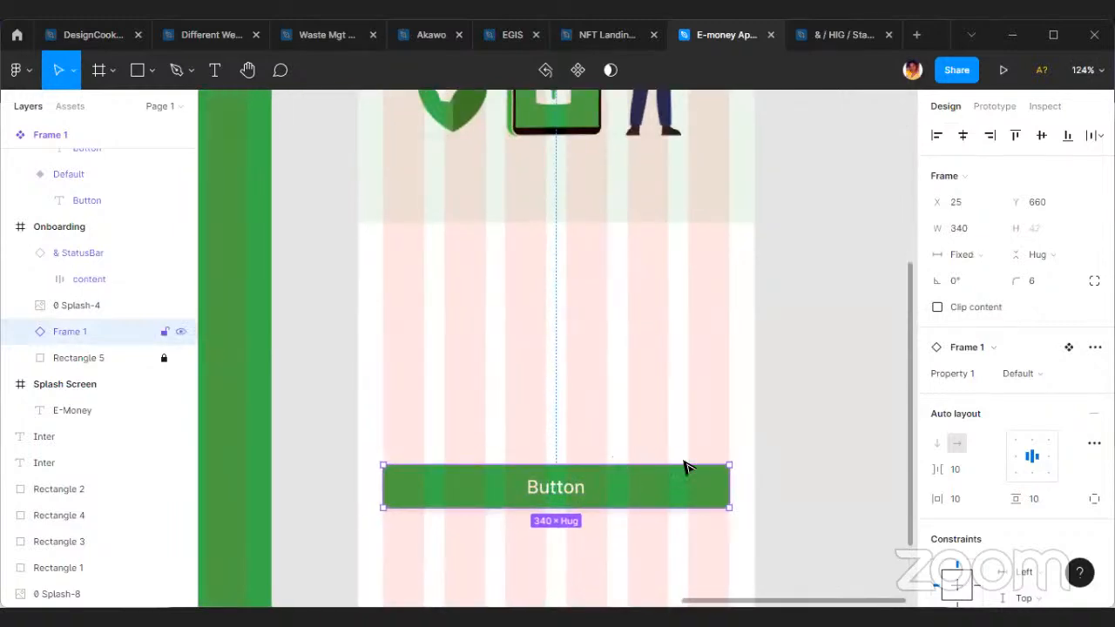
scroll(667, 456, down, 4)
scroll(485, 464, left, 5)
scroll(459, 314, left, 4)
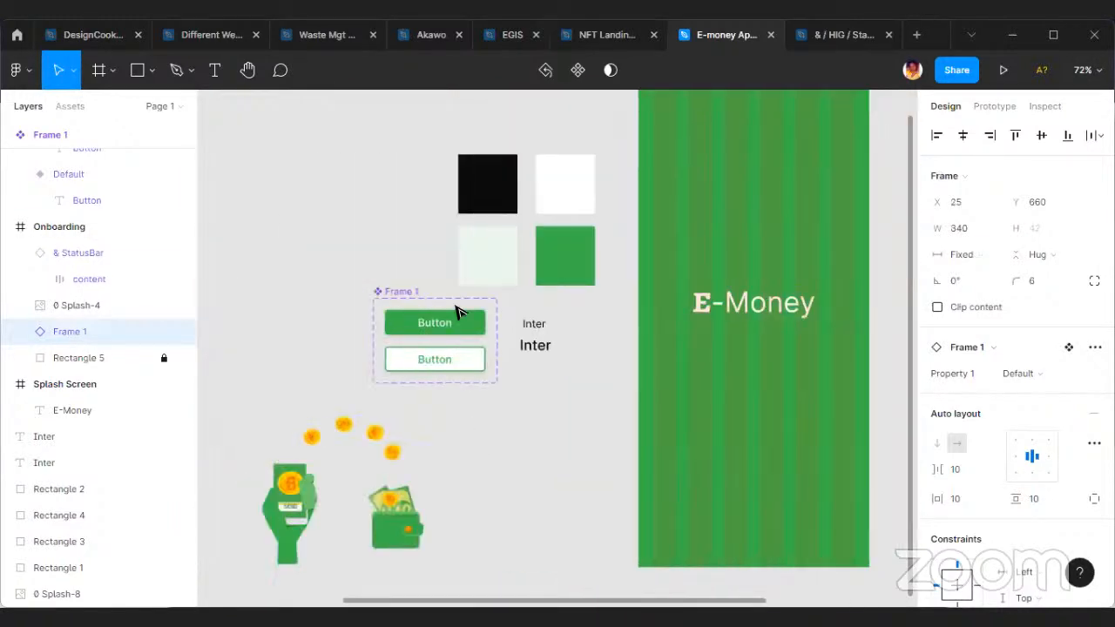
scroll(460, 323, up, 7)
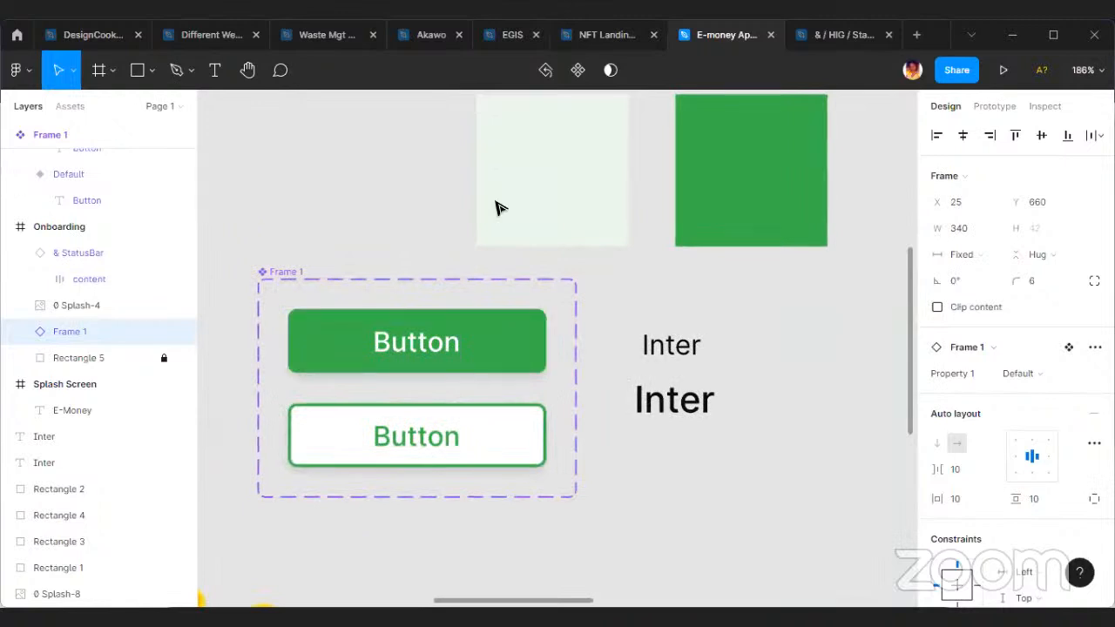
scroll(595, 301, up, 3)
scroll(555, 316, left, 2)
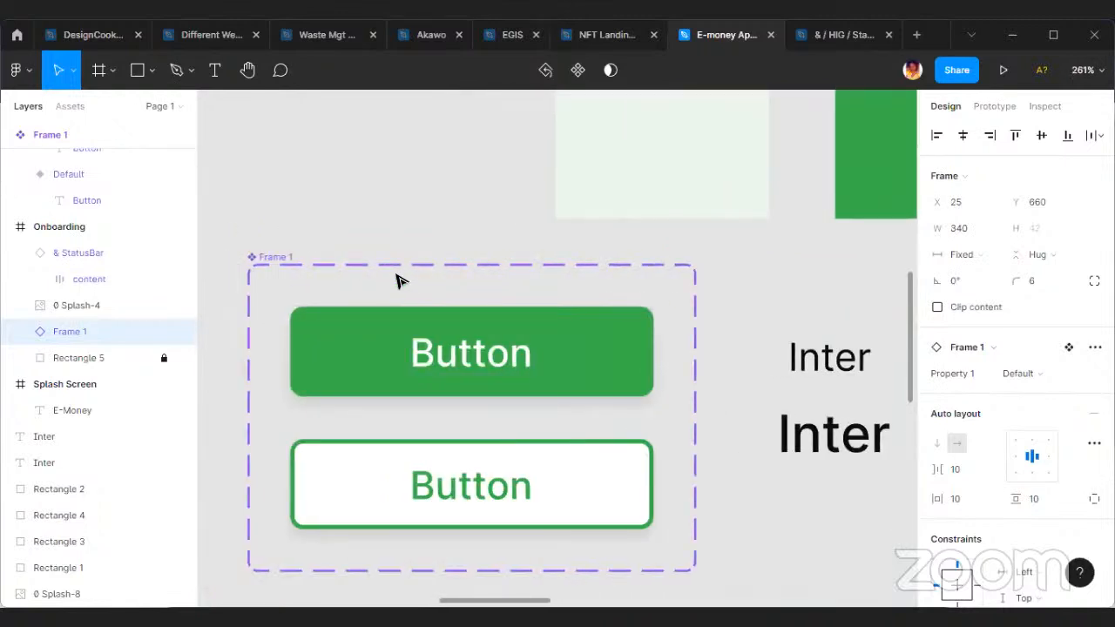
click(260, 256)
drag(505, 576, 506, 542)
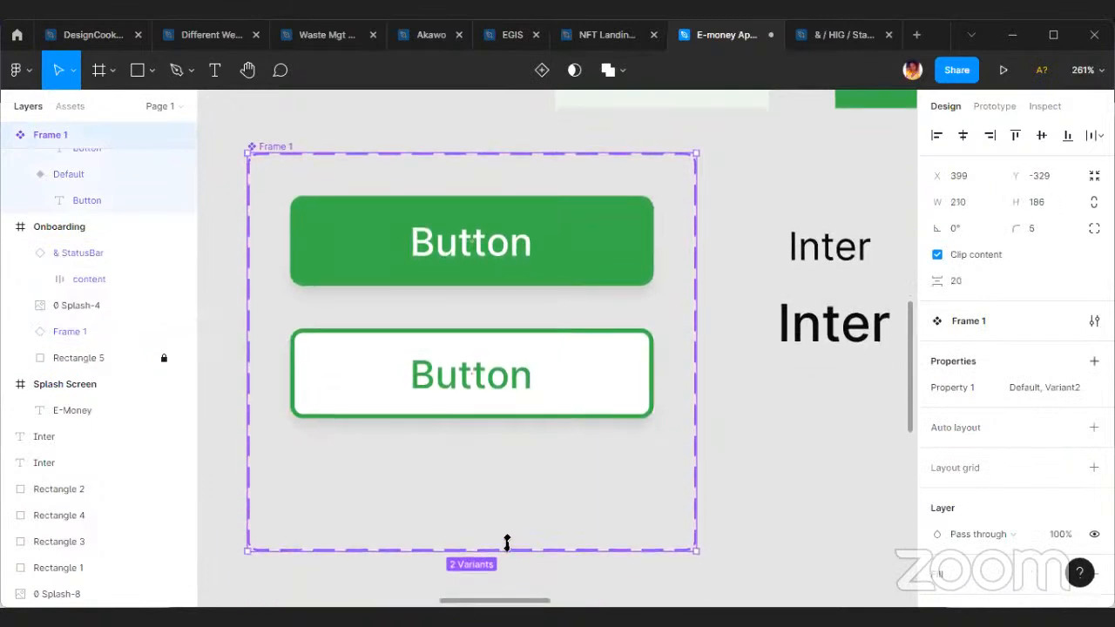
Set the height of the filled green Default button variant to 50.
click(556, 282)
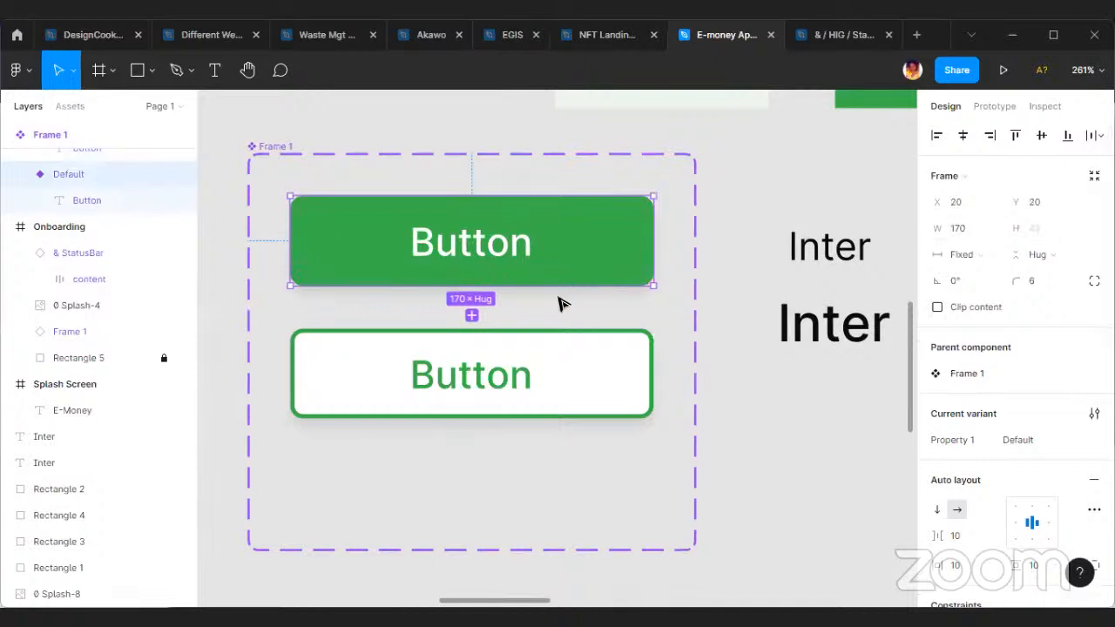
drag(557, 290, 558, 299)
click(1061, 231)
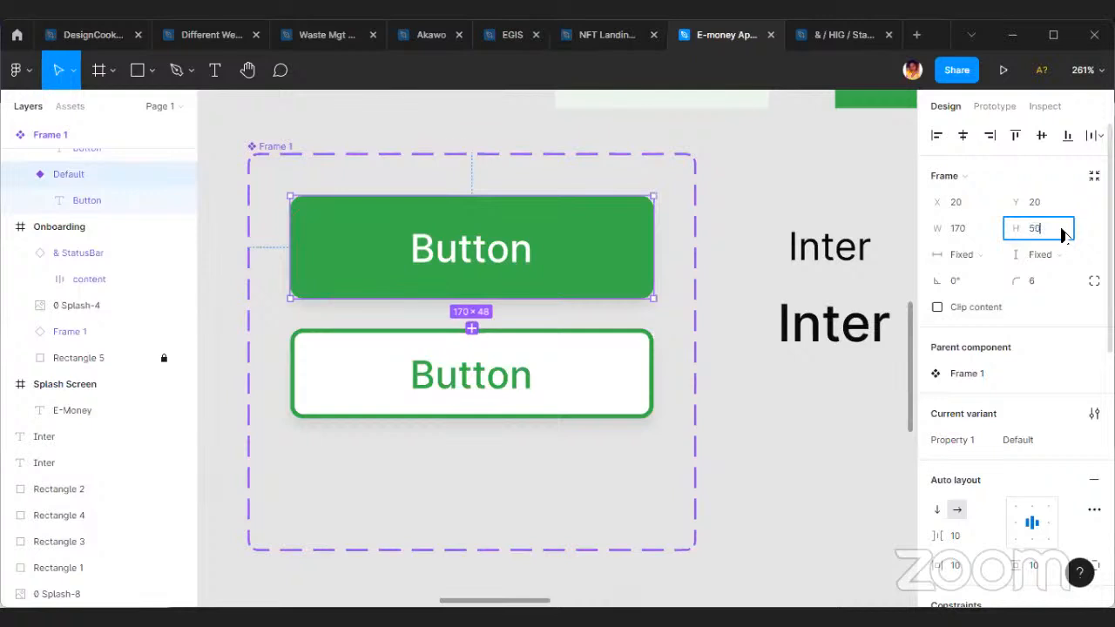
text(50)
key(Return)
Set the height of the outlined Variant2 button to 50, matching the Default variant.
click(508, 397)
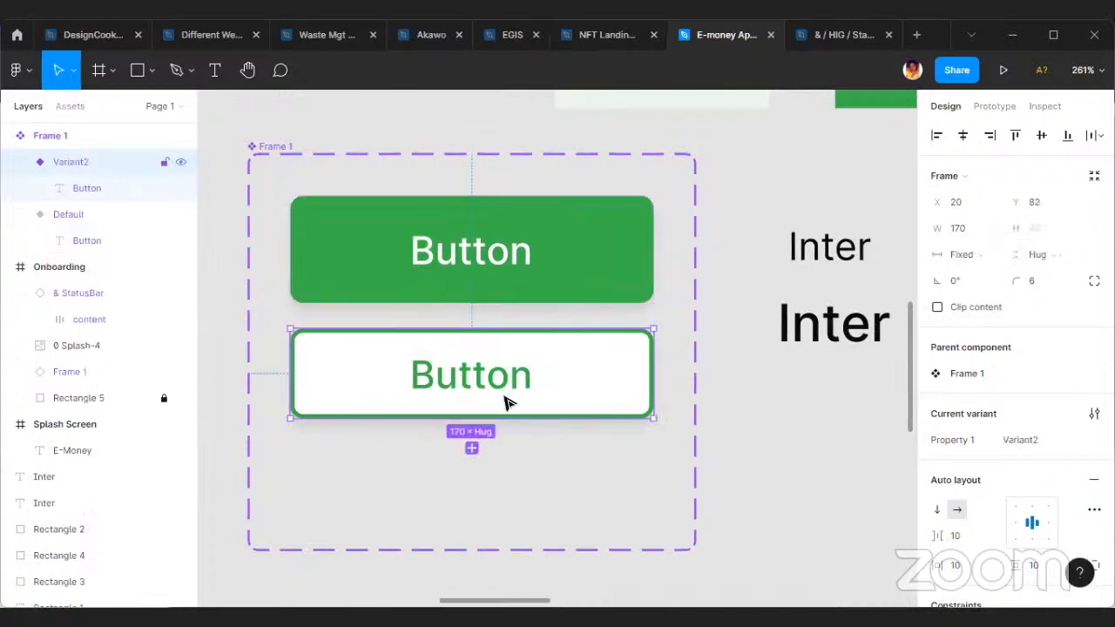
drag(531, 423, 530, 428)
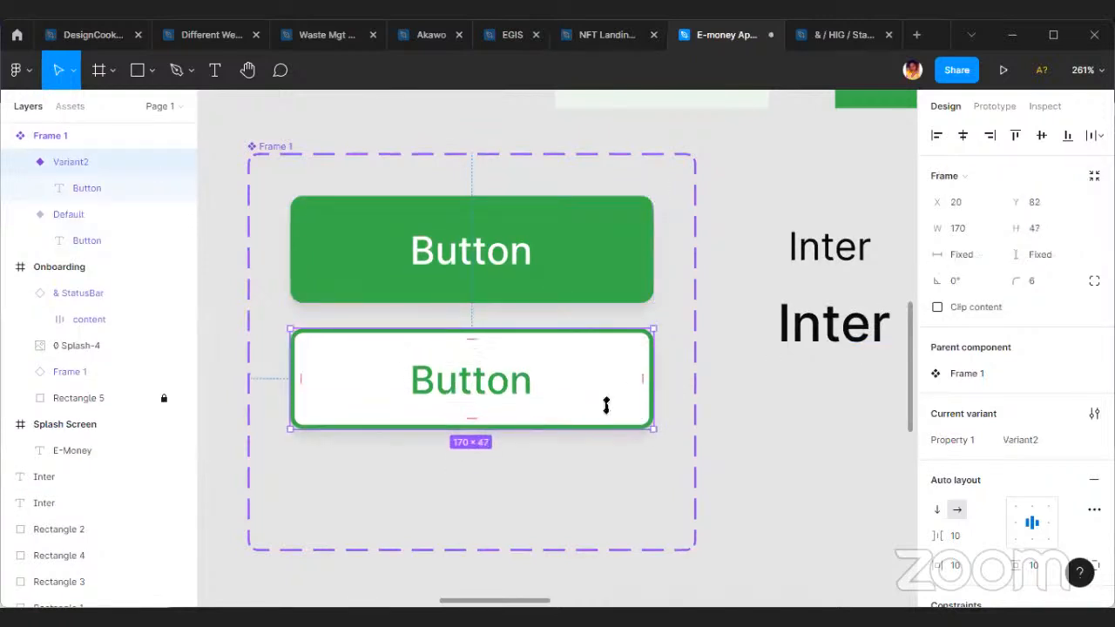
click(1063, 229)
text(50)
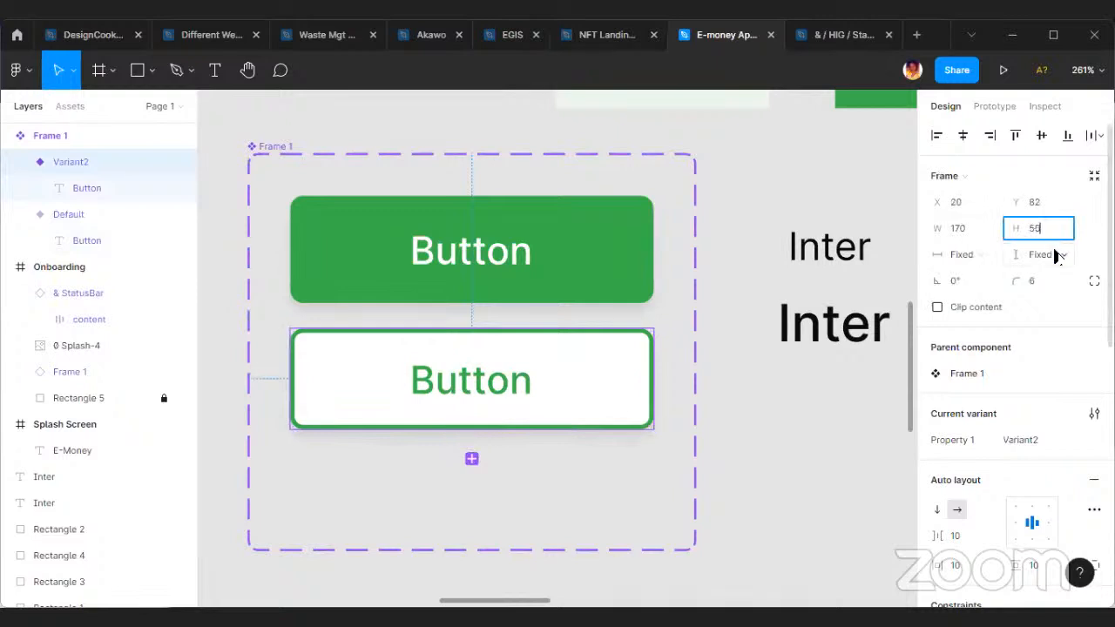
key(Return)
click(475, 251)
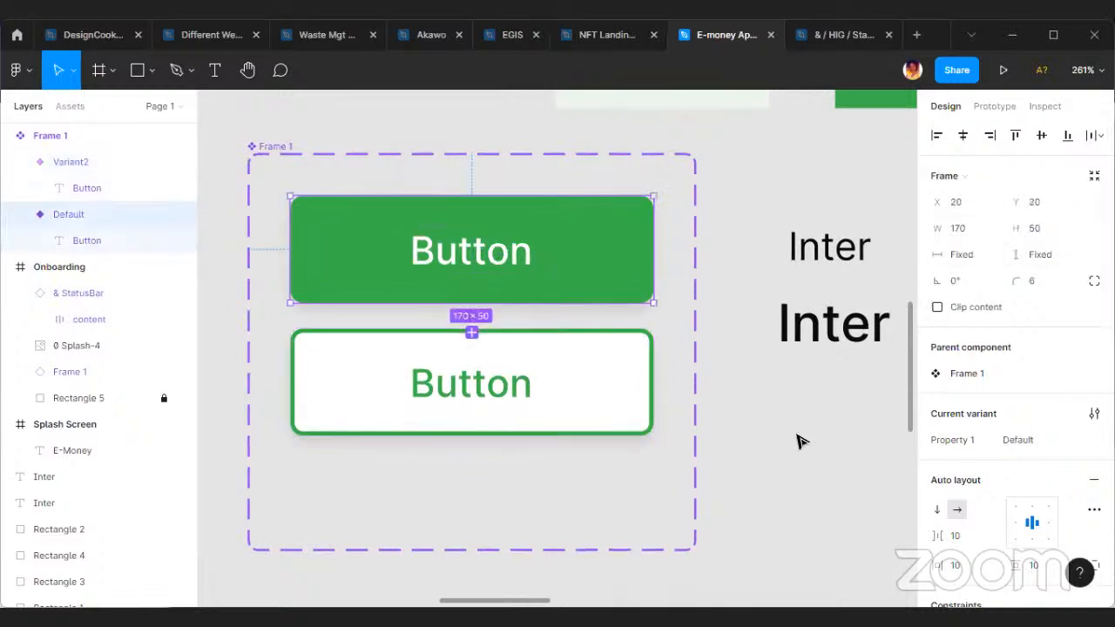
click(802, 441)
scroll(609, 453, down, 5)
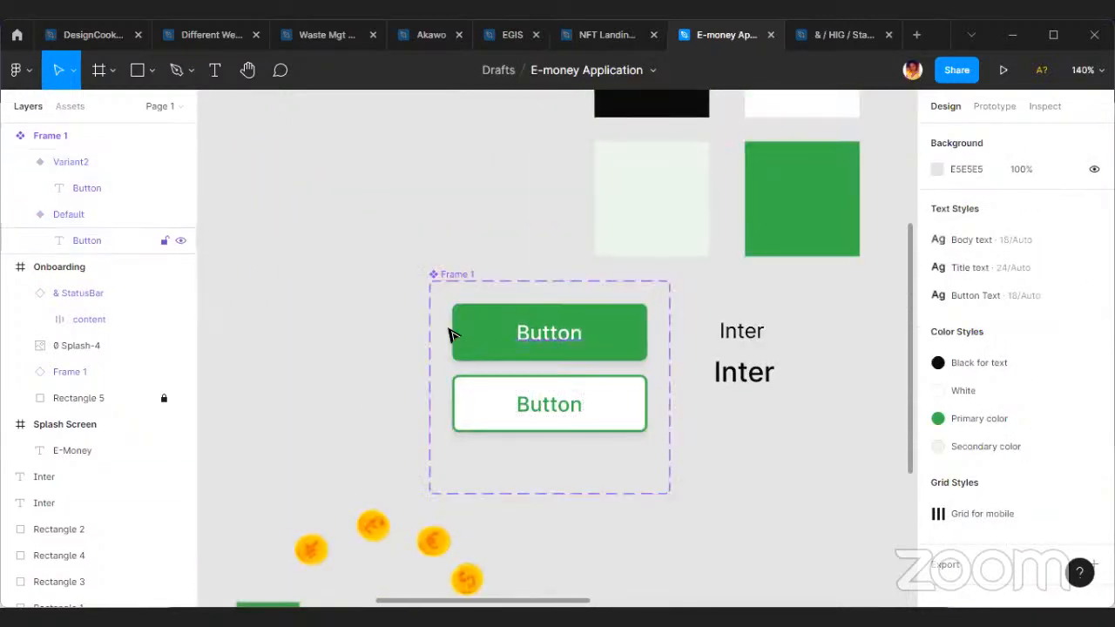
scroll(475, 395, up, 1)
scroll(474, 394, down, 5)
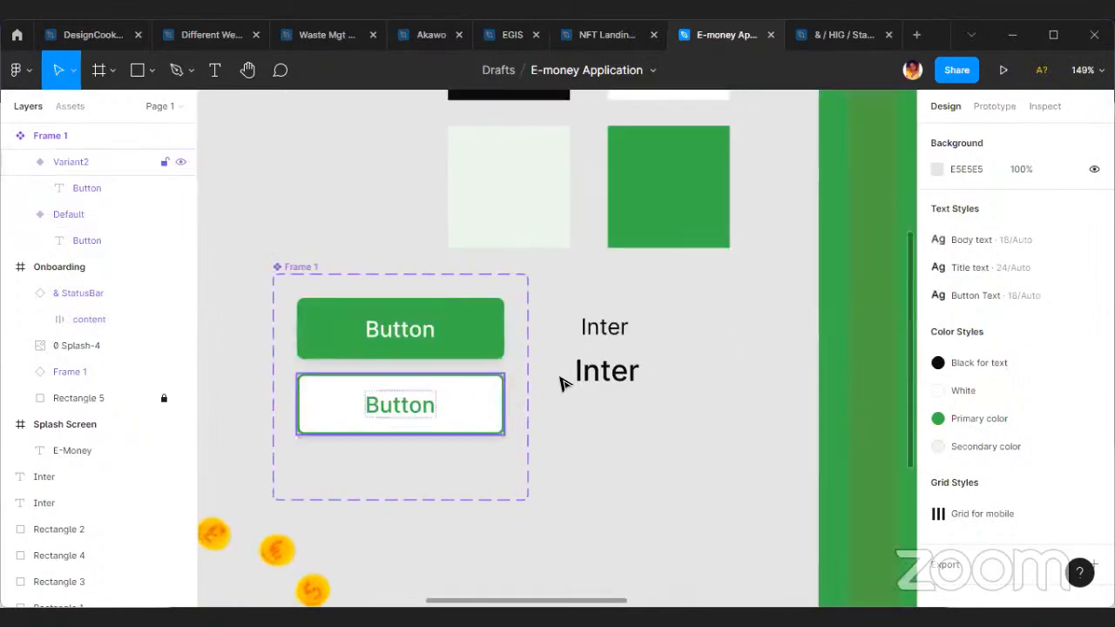
scroll(707, 552, right, 5)
scroll(670, 474, up, 6)
click(671, 473)
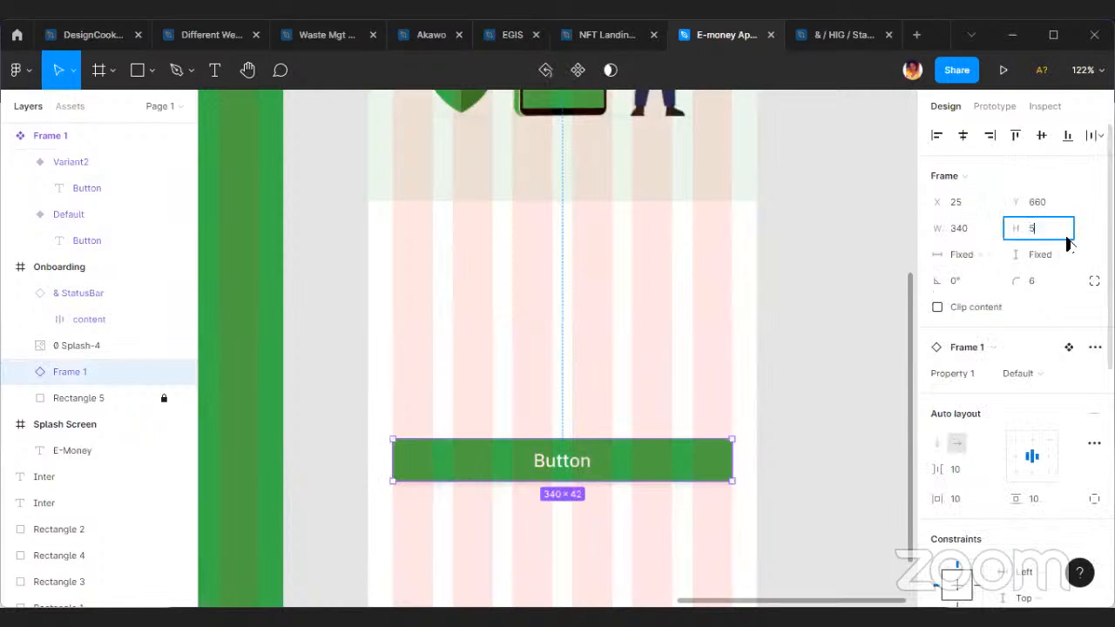
key(Escape)
key(Escape)
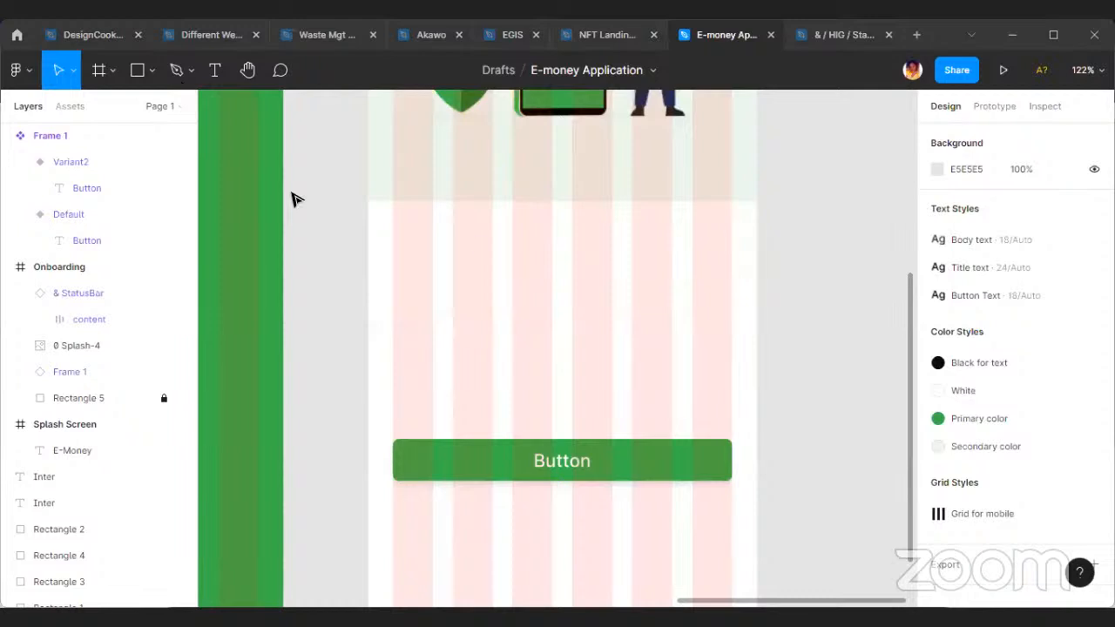
Replace the old button in the Onboarding frame with a new instance of the green Default button in the white lower area.
click(712, 466)
key(Delete)
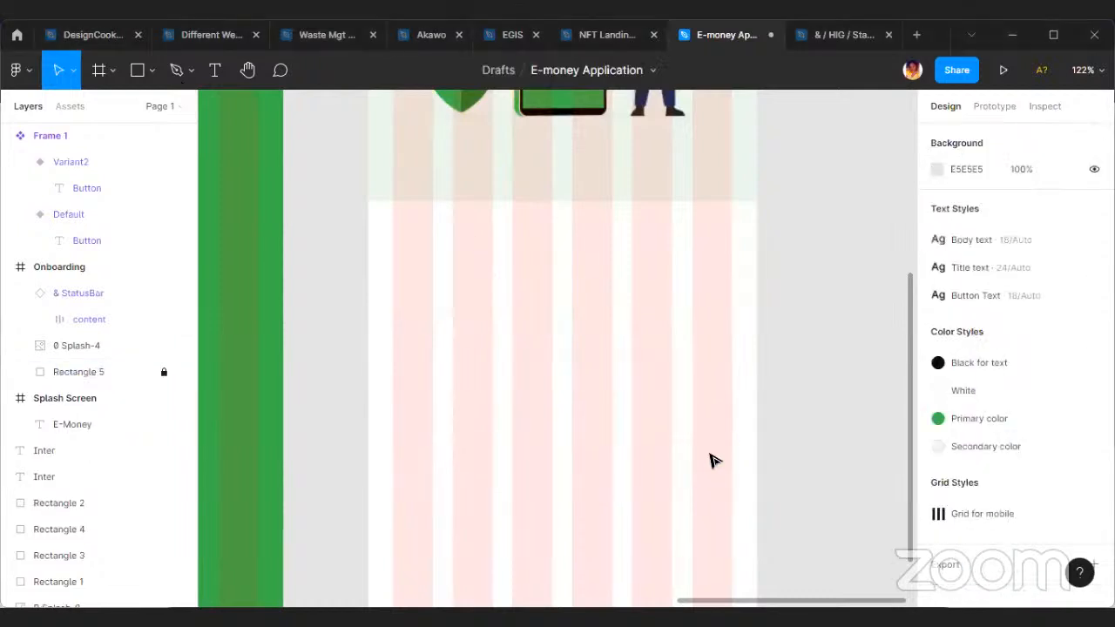
scroll(693, 389, down, 5)
scroll(436, 418, left, 1)
scroll(232, 316, up, 4)
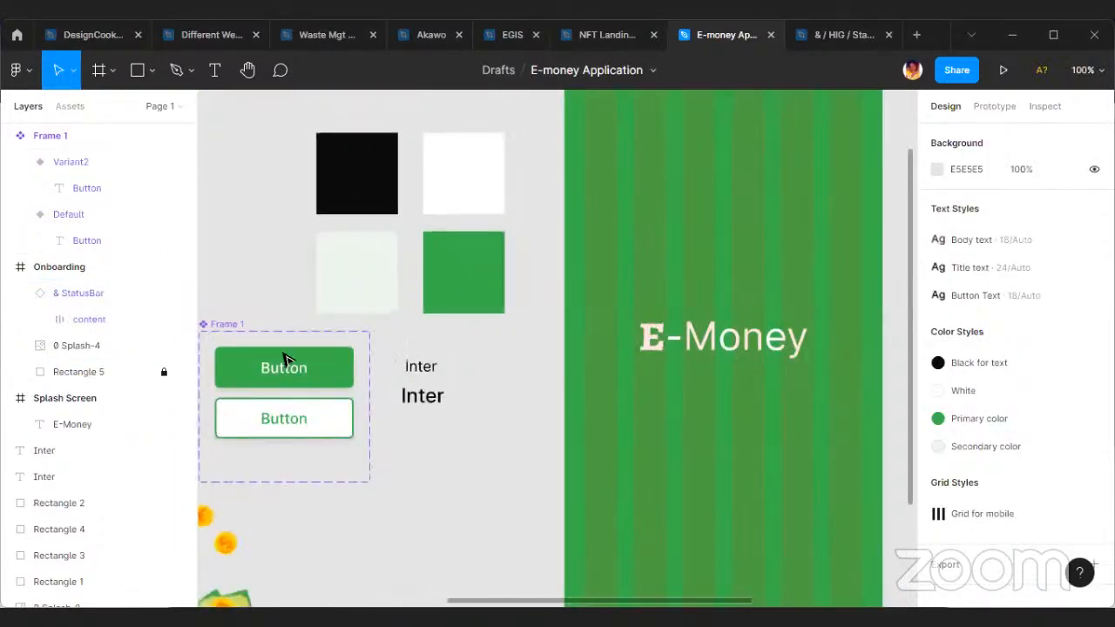
click(320, 365)
alt+drag(322, 365, 585, 451)
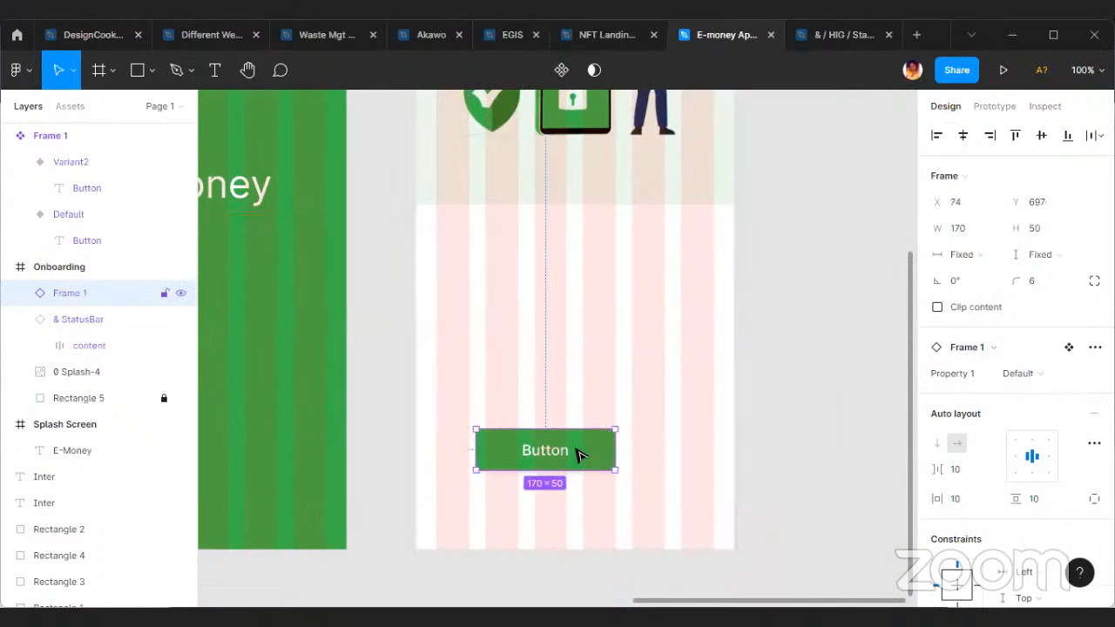
Align the new Onboarding button to the first grid column at X 25, Y 701 and widen it to 340 across all columns.
ctrl+scroll(580, 453, up, 1)
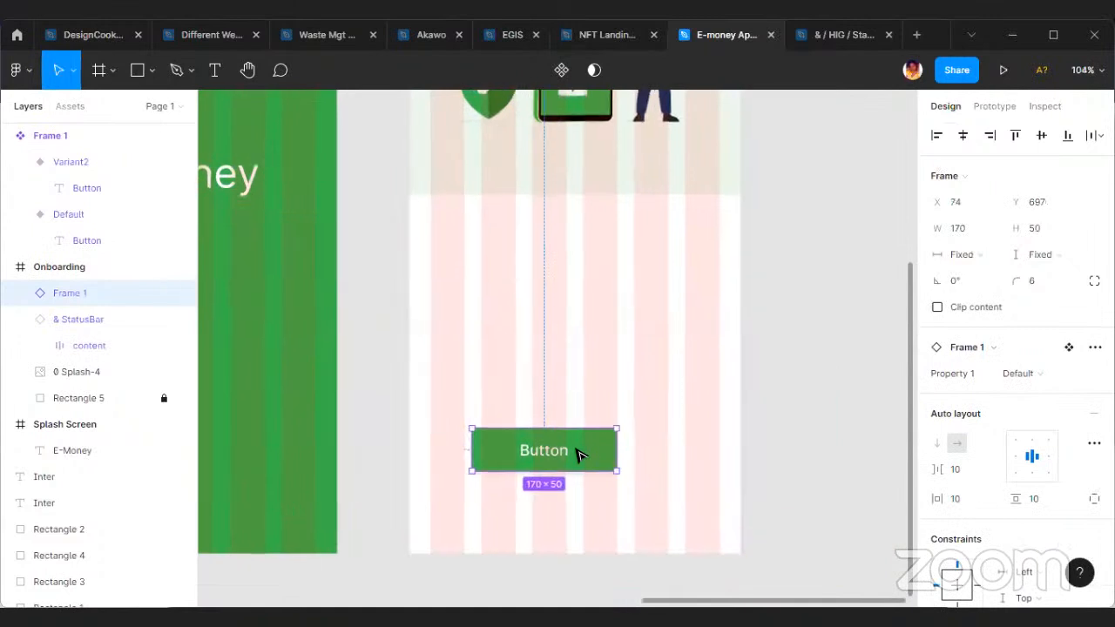
ctrl+scroll(584, 457, up, 3)
drag(589, 459, 531, 463)
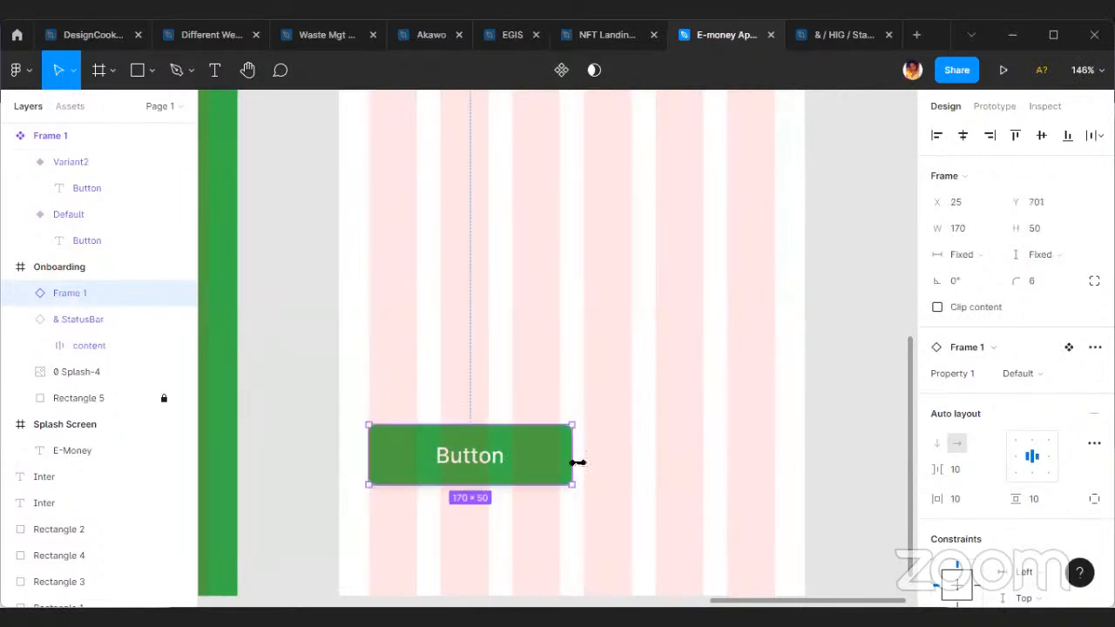
drag(605, 462, 774, 464)
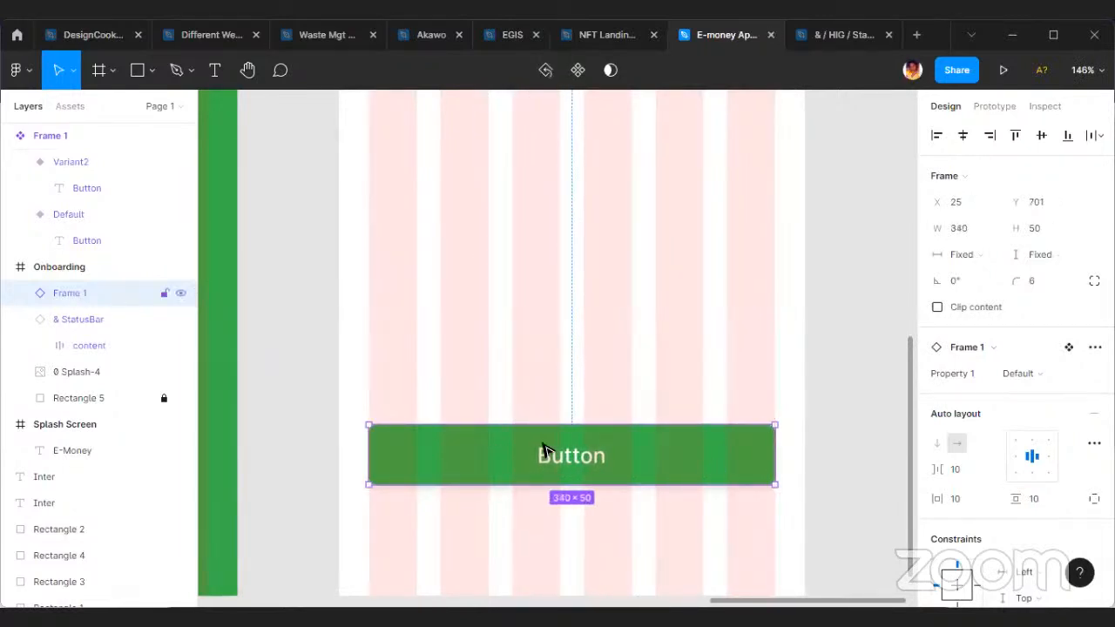
Change the Onboarding button's label to "Create a Wallet".
ctrl+scroll(583, 466, down, 3)
ctrl+scroll(575, 468, up, 5)
double_click(602, 455)
double_click(599, 453)
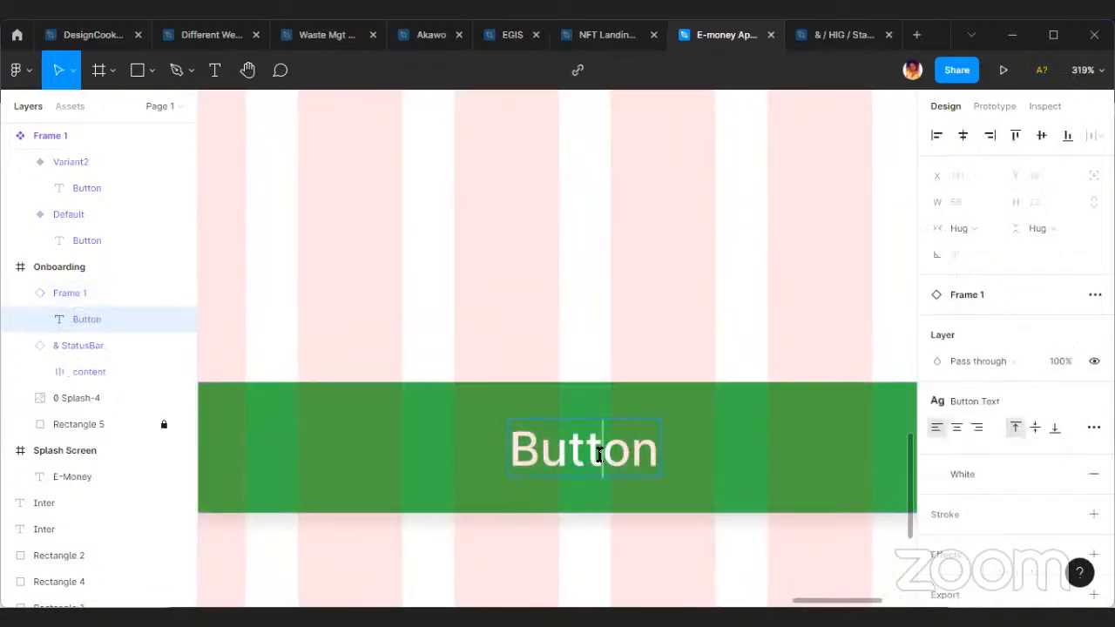
drag(652, 454, 520, 454)
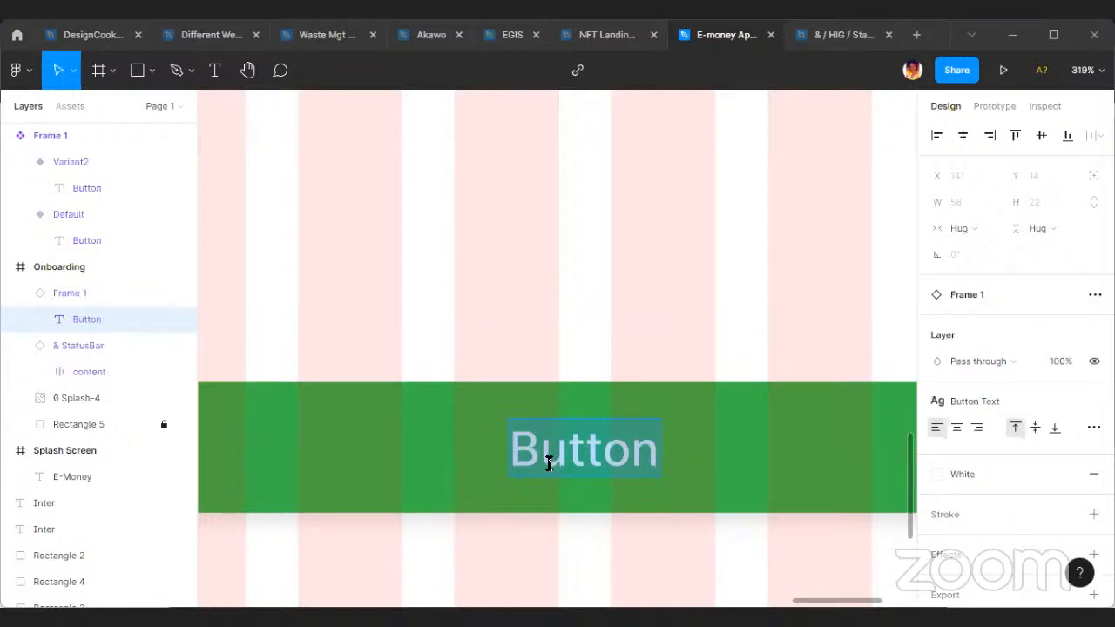
click(645, 418)
drag(659, 443, 456, 453)
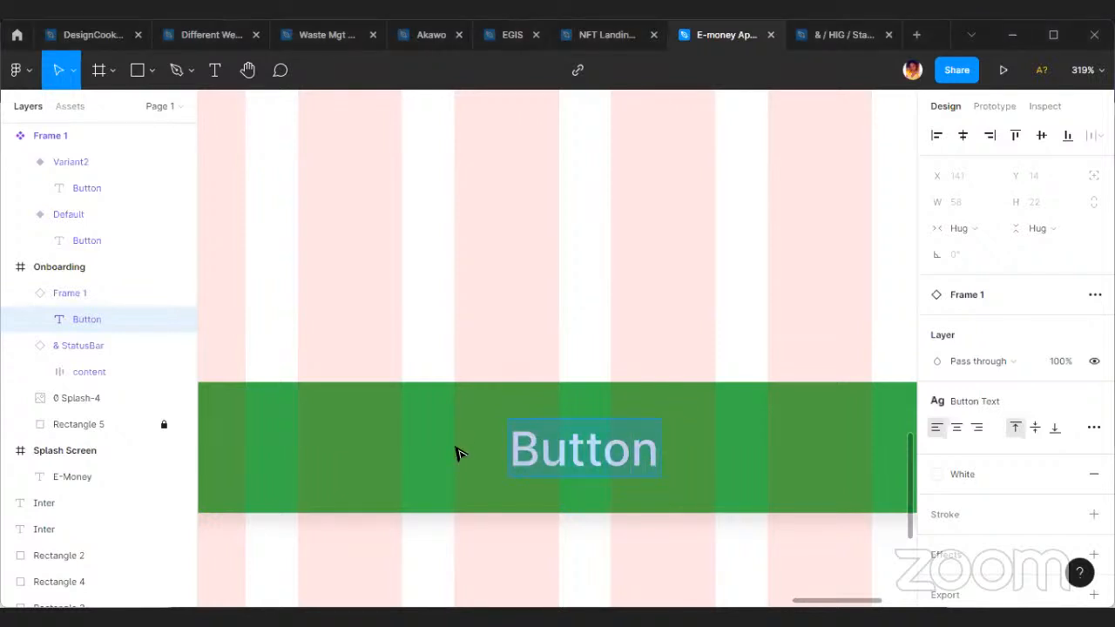
text(Crae)
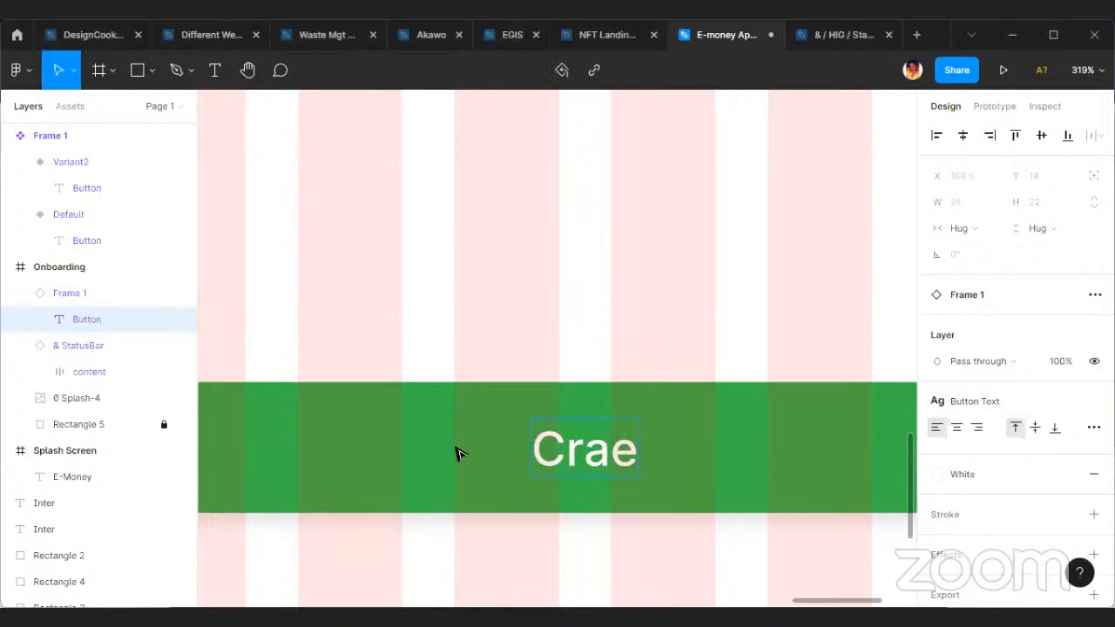
key(BackSpace)
key(BackSpace)
text(eate )
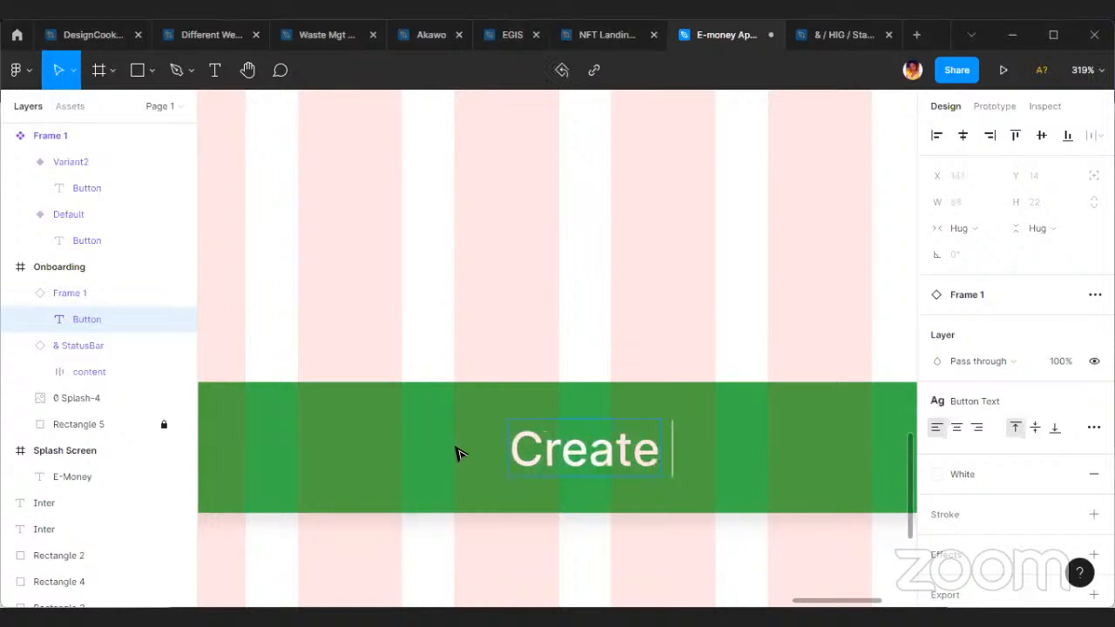
text(a Wallet)
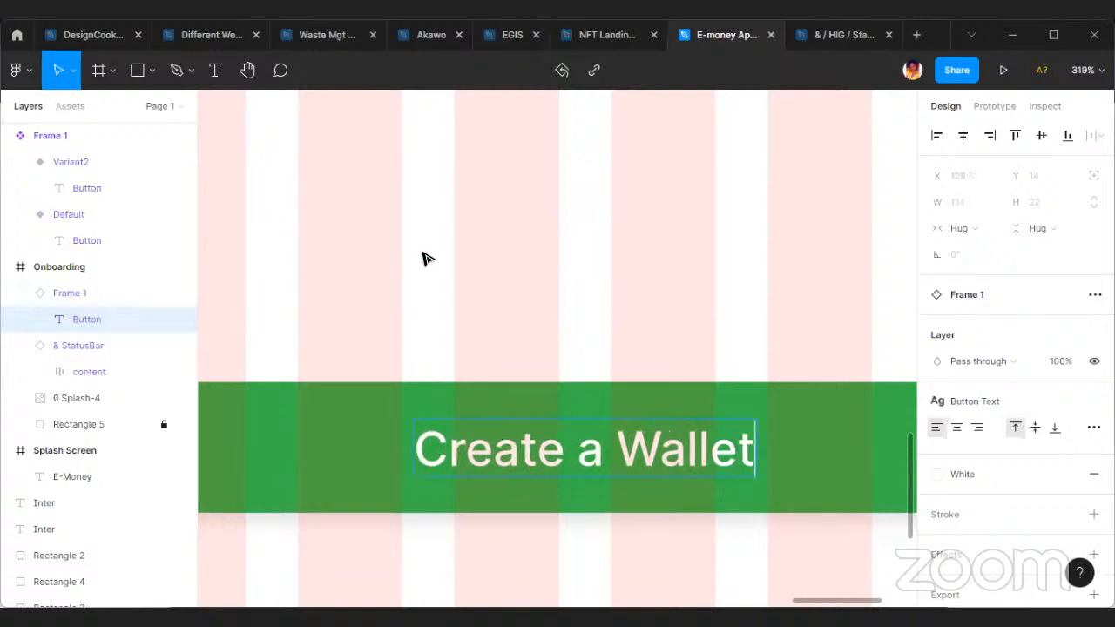
click(495, 299)
Raise the "Create a Wallet" button in the Onboarding frame to Y 670.
scroll(497, 301, down, 5)
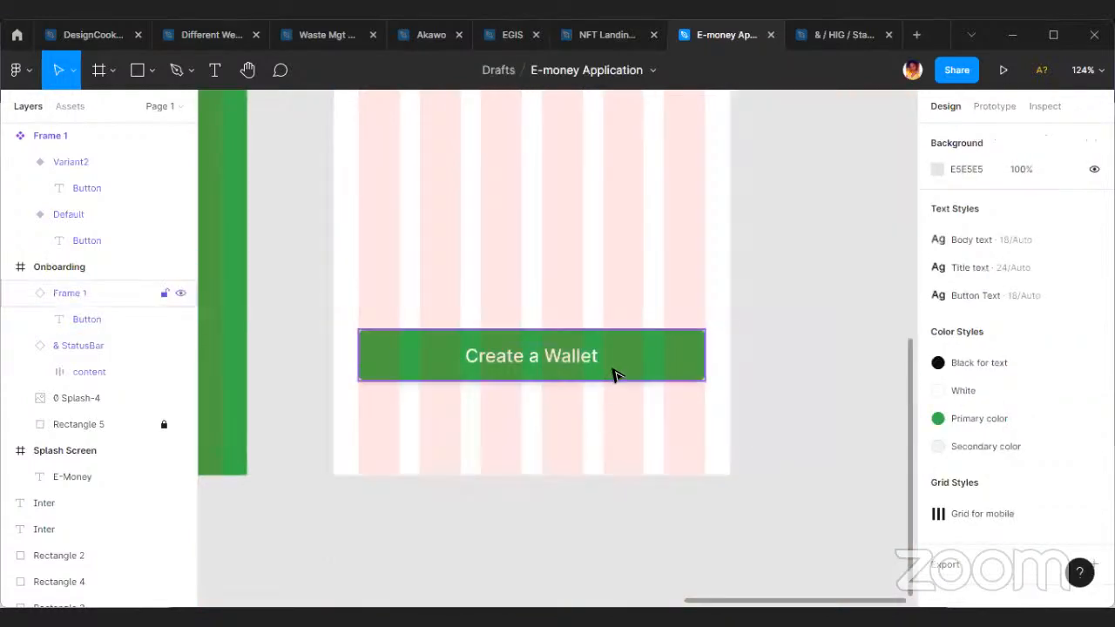
click(612, 376)
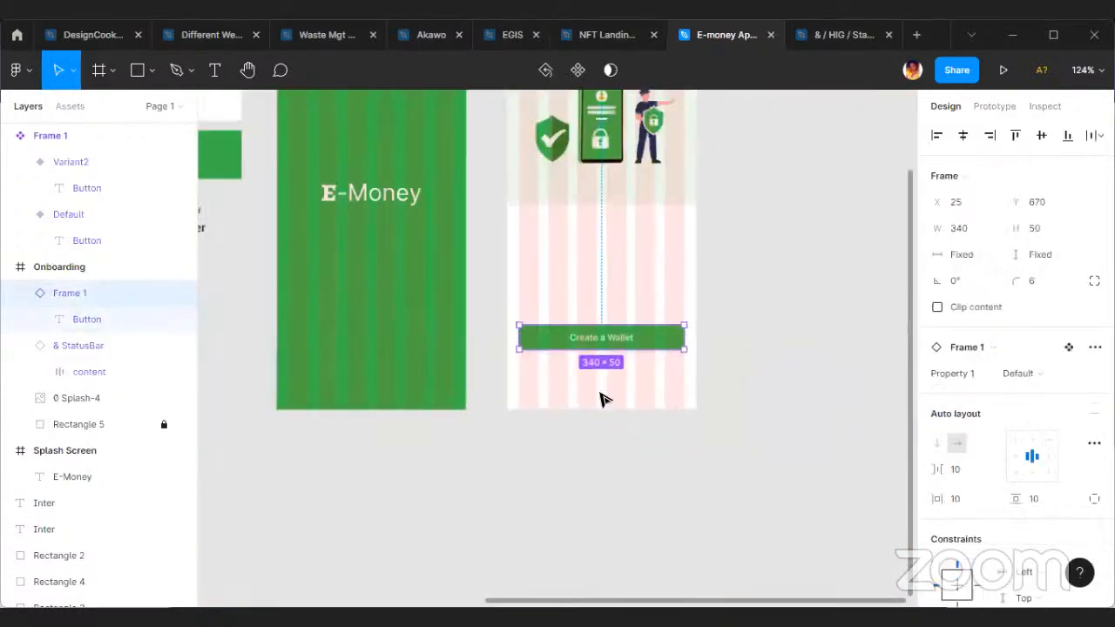
Duplicate the "Inter" Body text sample and place the copy below the "Create a Wallet" button in the Onboarding frame.
scroll(522, 357, left, 5)
scroll(440, 235, up, 3)
click(454, 226)
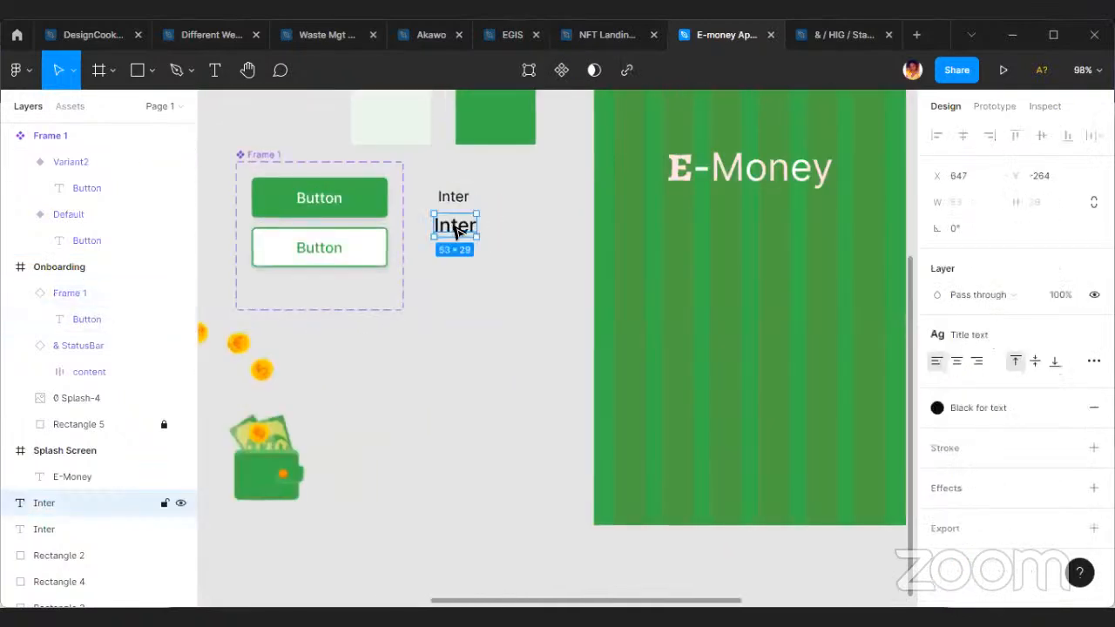
click(454, 199)
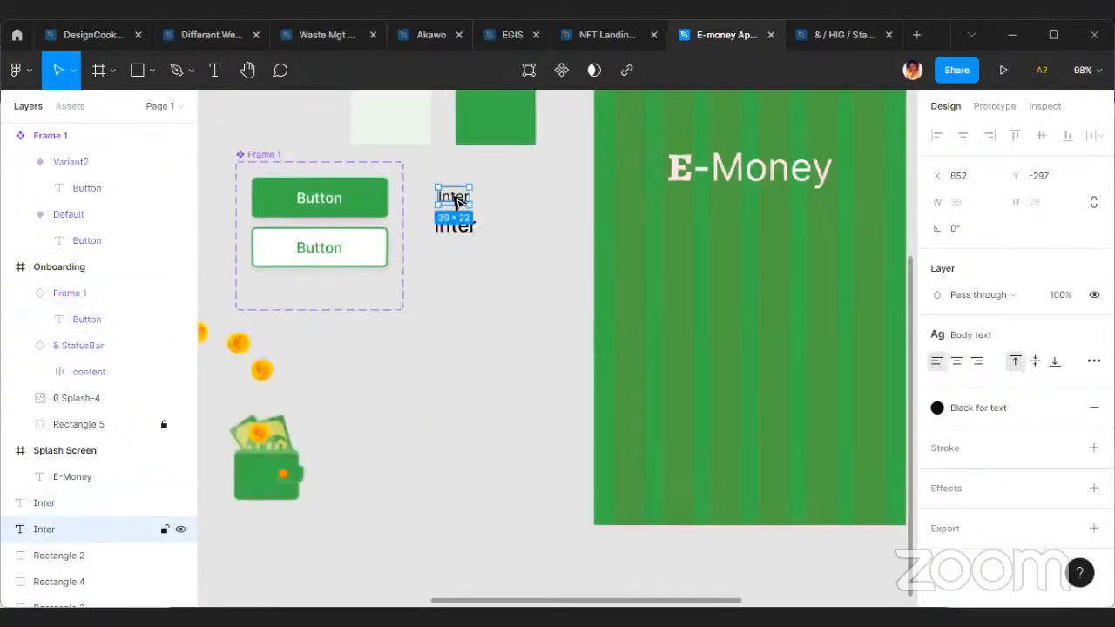
drag(453, 199, 558, 459)
ctrl+scroll(558, 459, up, 5)
Replace the copied text below the button with "I don't have a wallet. Sign".
double_click(544, 449)
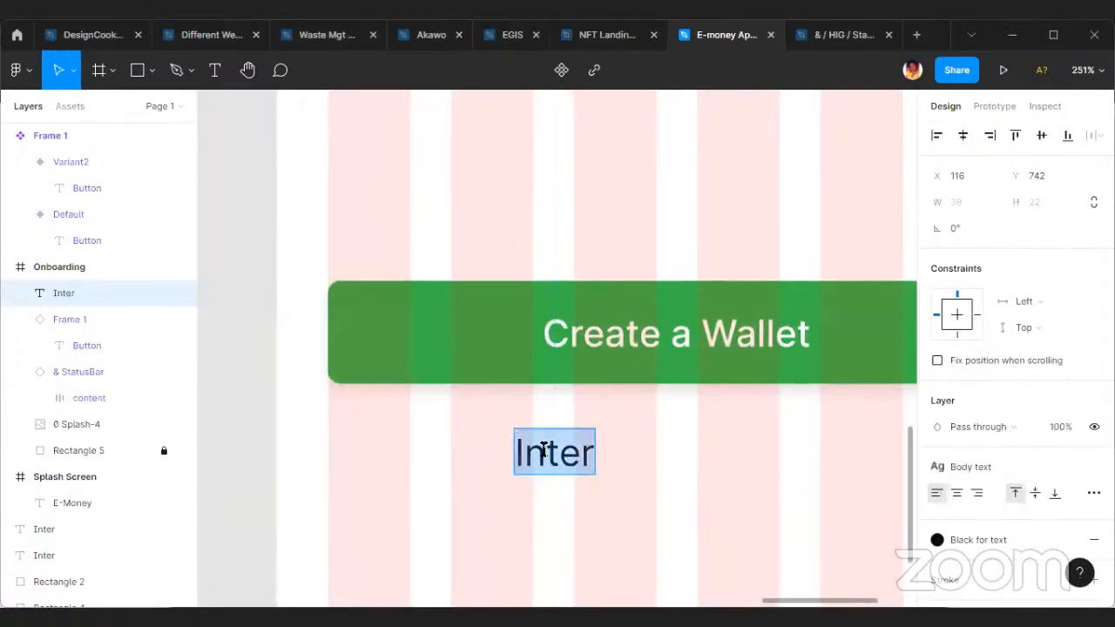
text(I dont)
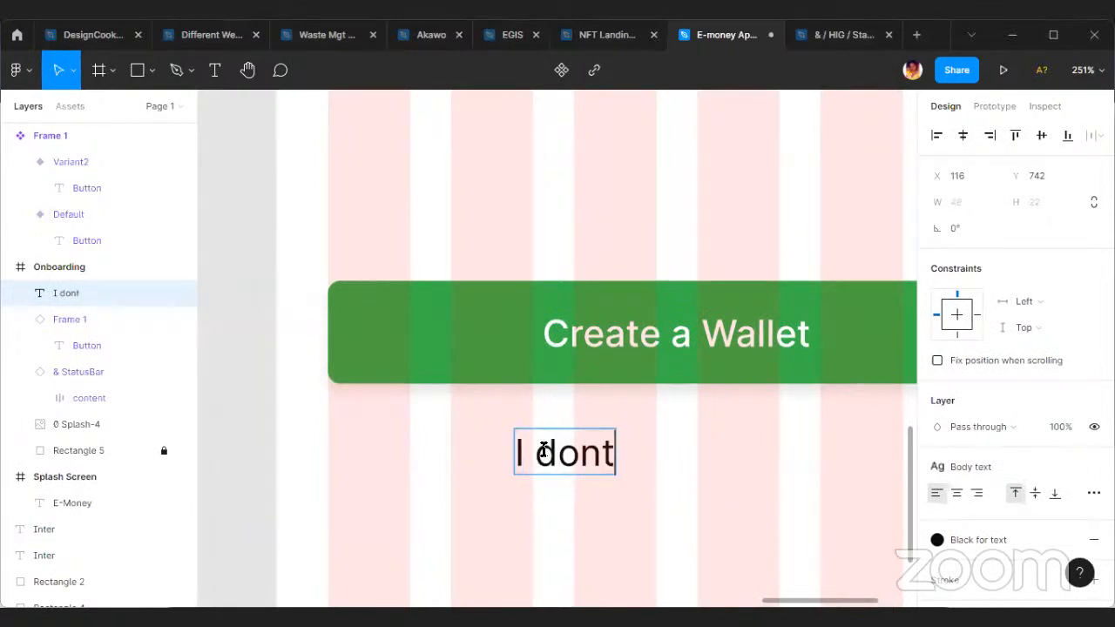
key(BackSpace)
text(’t)
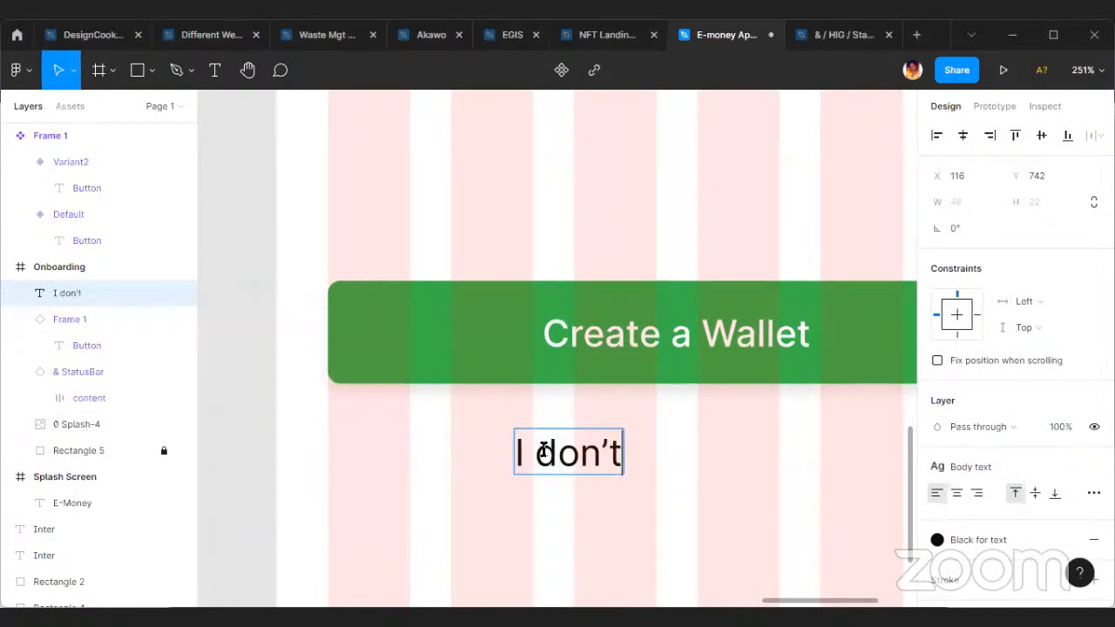
text( ha ve)
key(BackSpace)
key(BackSpace)
key(BackSpace)
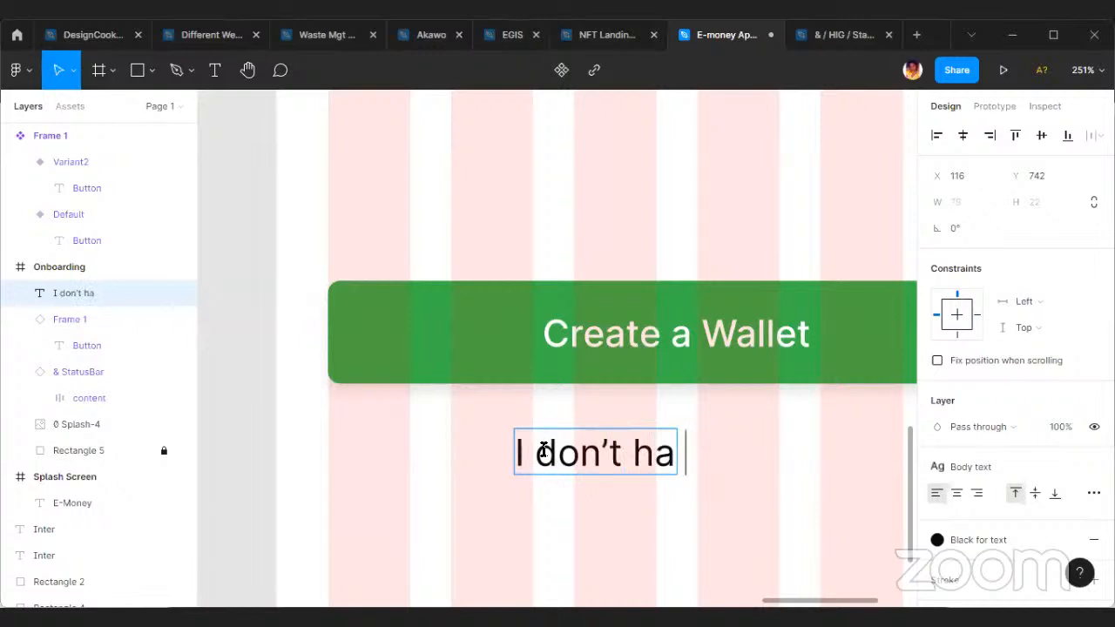
text(ve a w)
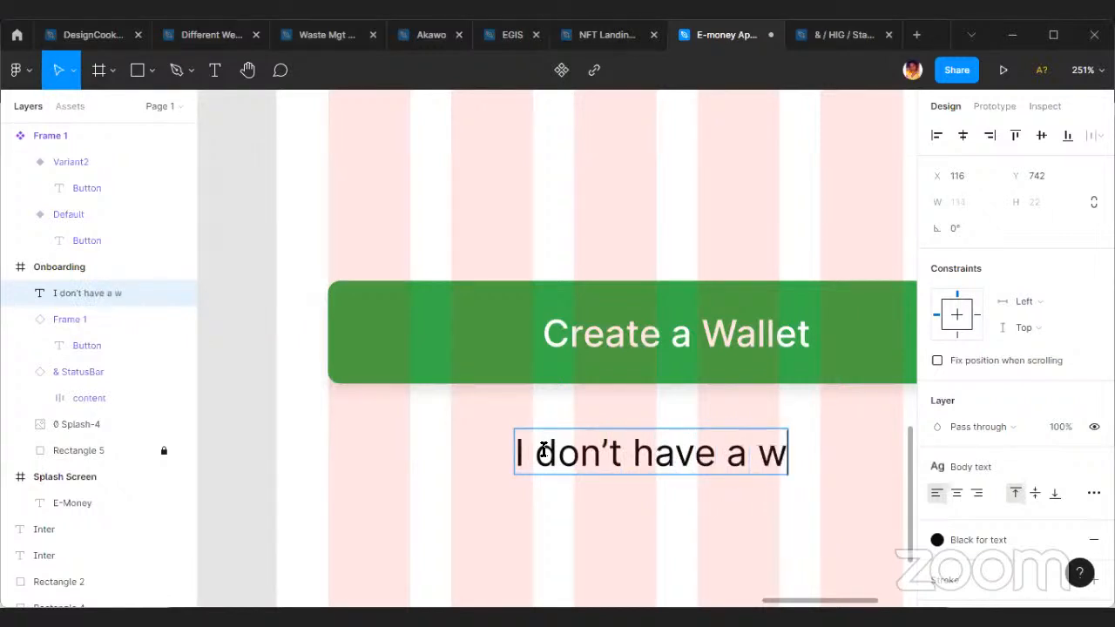
text(allet)
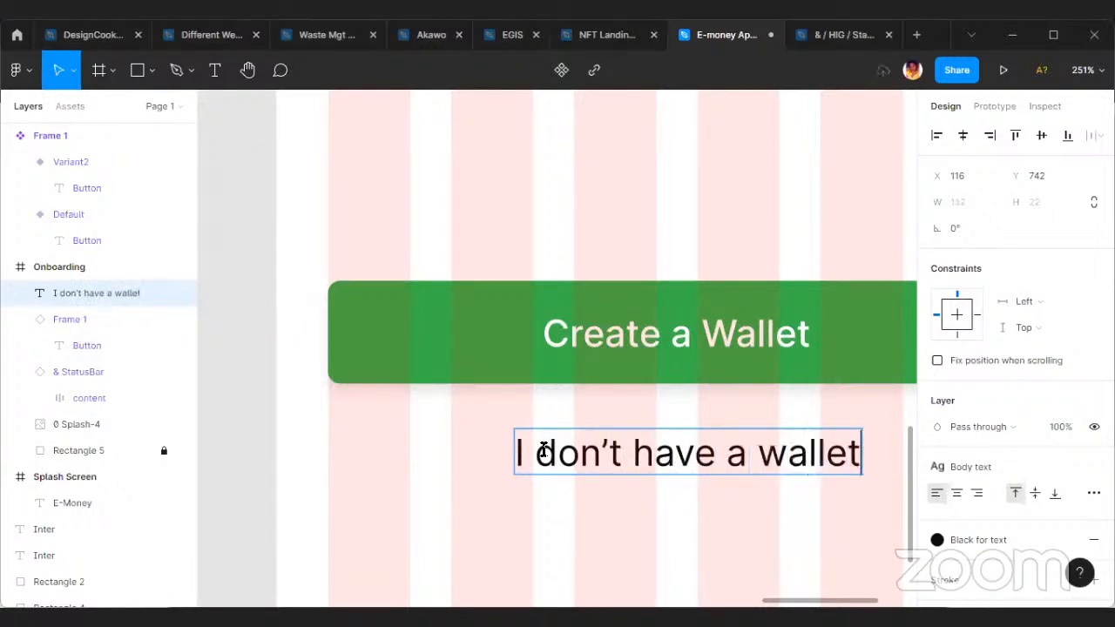
text(. Sign)
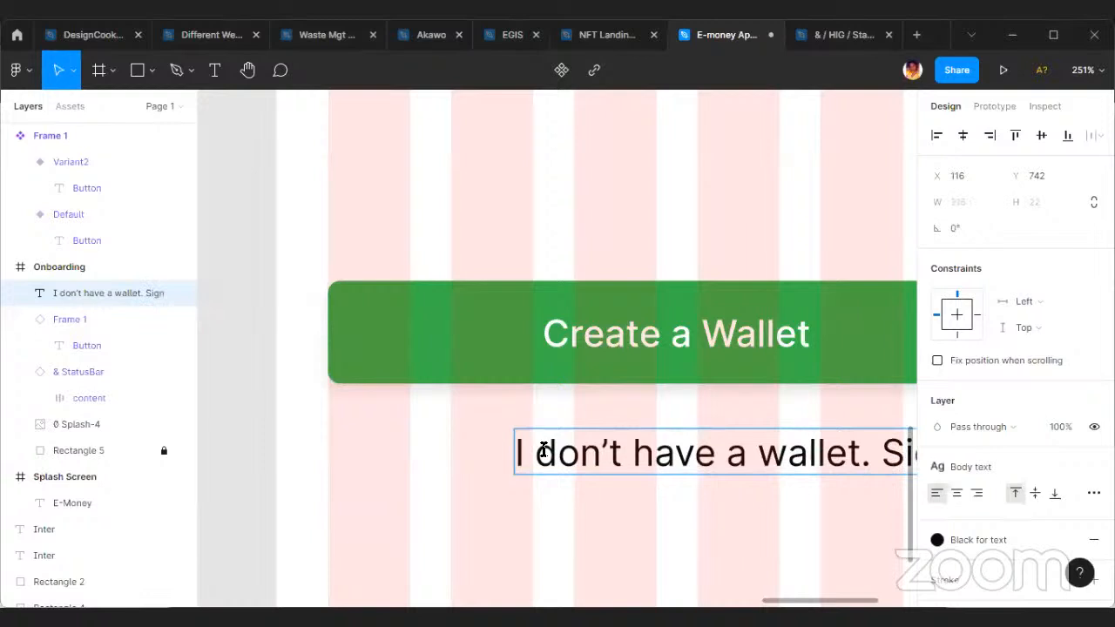
Reword the line below the button as "I have a wallet. Login" and center it horizontally in the Onboarding frame.
key(BackSpace)
key(BackSpace)
key(BackSpace)
key(BackSpace)
key(BackSpace)
key(BackSpace)
key(BackSpace)
key(BackSpace)
key(BackSpace)
key(BackSpace)
key(BackSpace)
key(BackSpace)
key(BackSpace)
key(BackSpace)
key(BackSpace)
key(BackSpace)
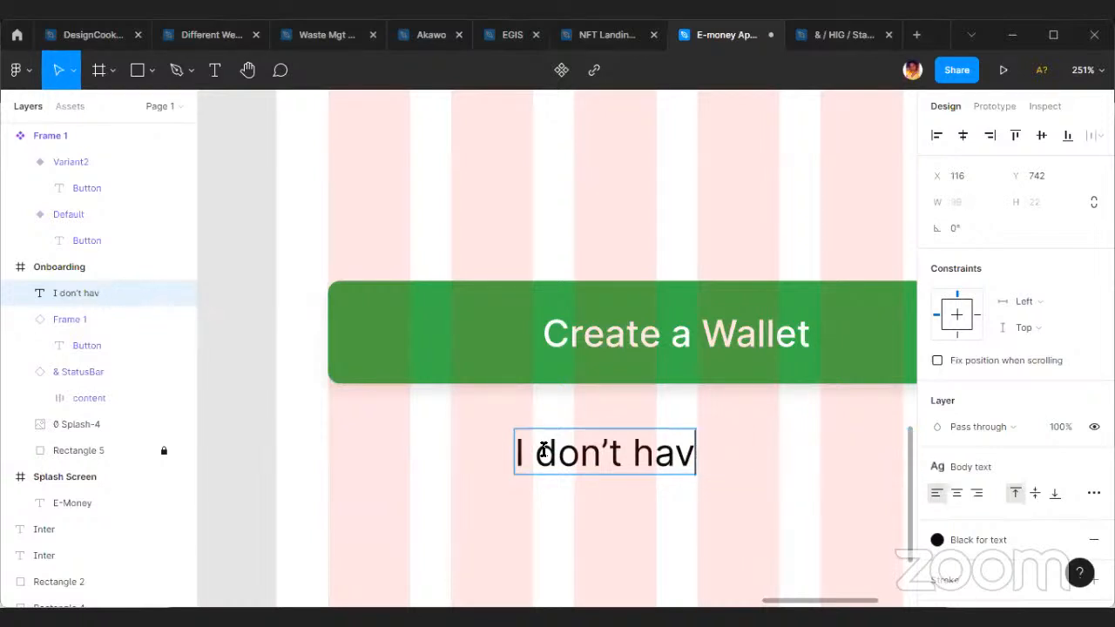
key(BackSpace)
key(BackSpace)
key(BackSpace)
key(BackSpace)
key(BackSpace)
key(BackSpace)
key(BackSpace)
key(BackSpace)
key(BackSpace)
key(BackSpace)
text(ALR)
key(BackSpace)
key(BackSpace)
key(BackSpace)
text(have a wallet. Login)
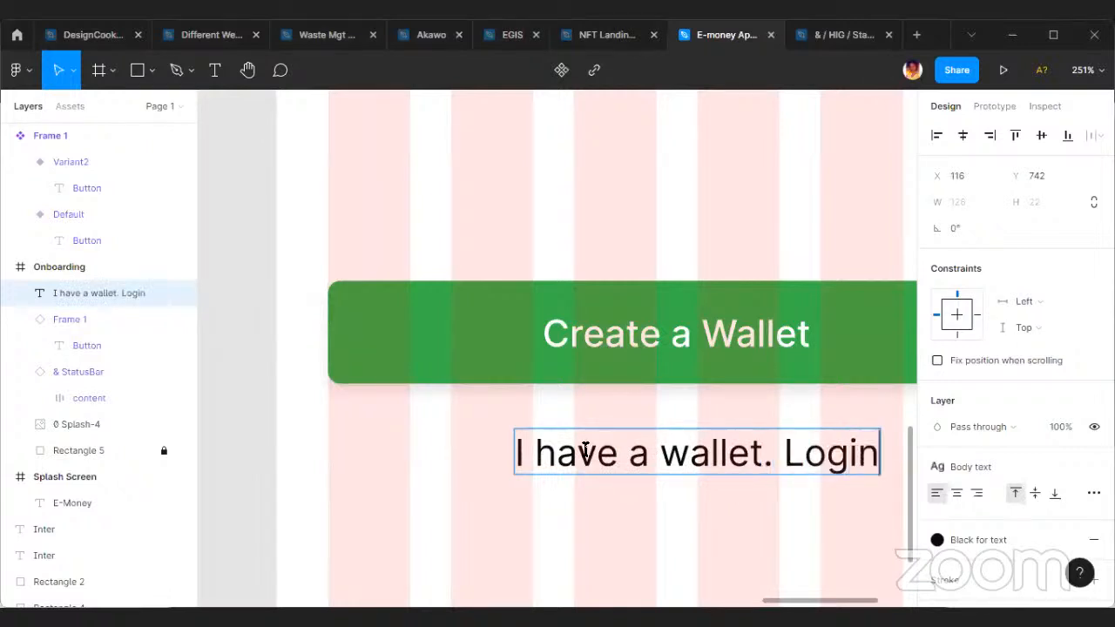
key(Escape)
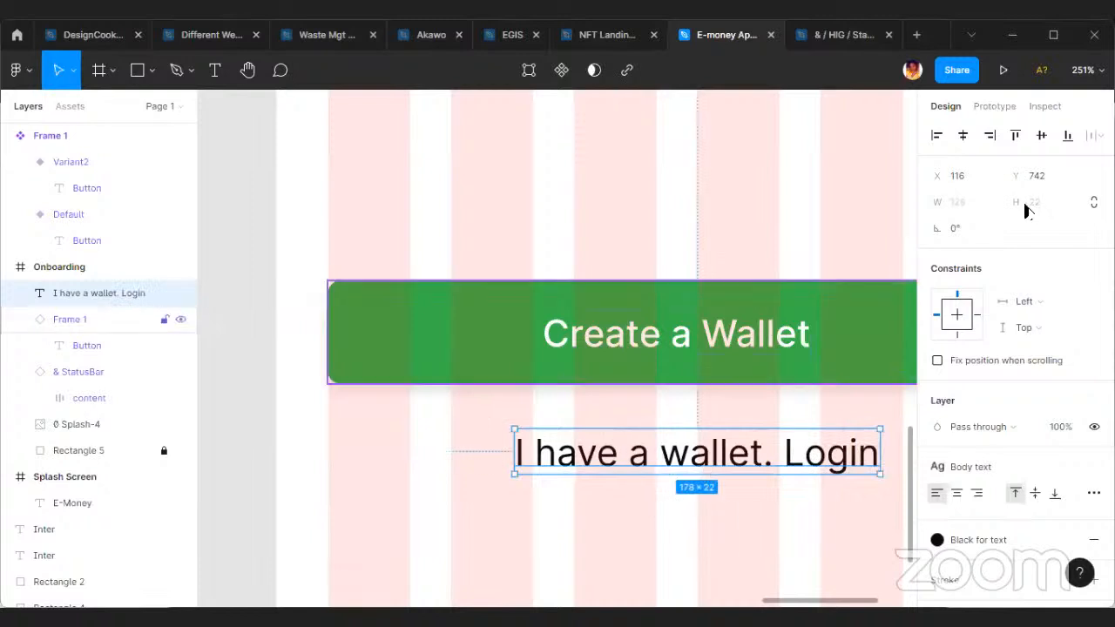
click(963, 138)
Detach the word "Login" from its text style and set it to Medium weight at size 20.
ctrl+scroll(751, 456, up, 3)
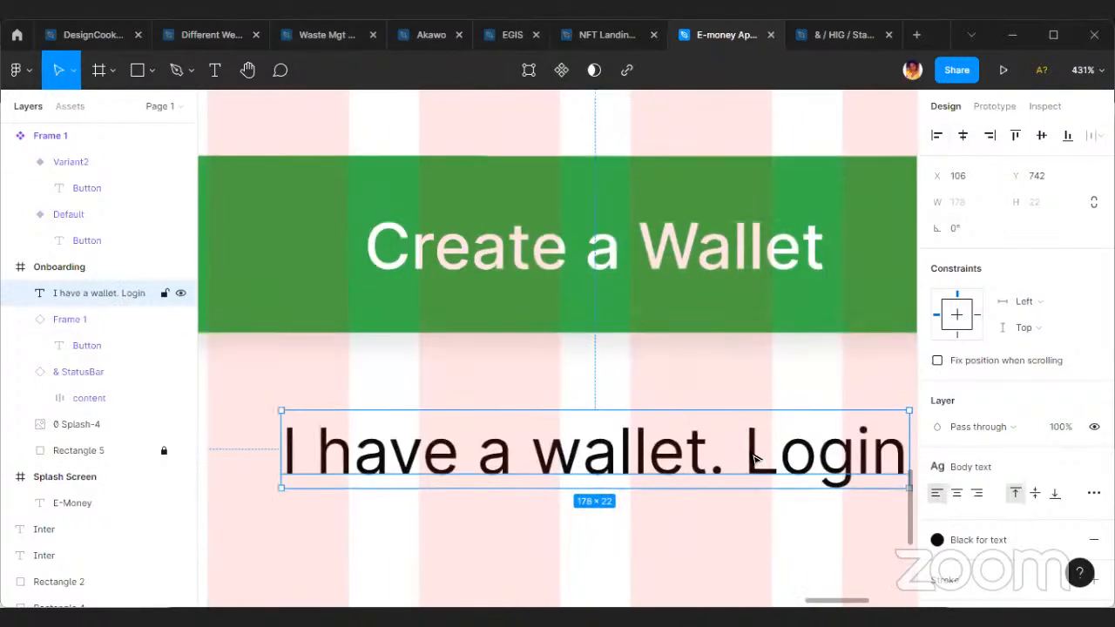
scroll(776, 458, right, 2)
key(Return)
drag(676, 453, 850, 453)
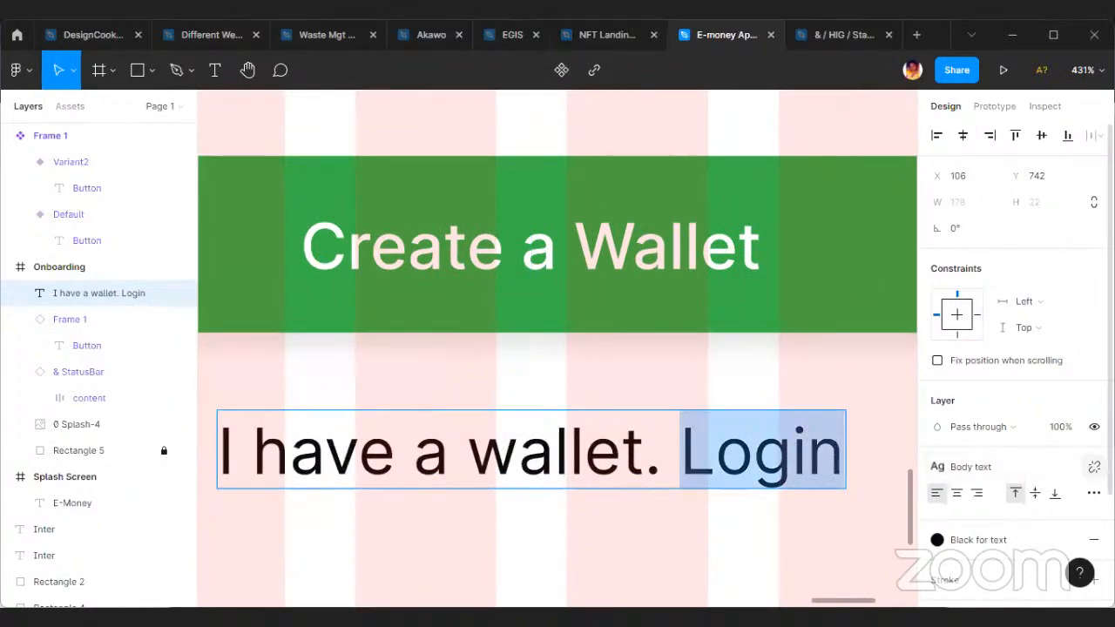
click(1094, 467)
click(990, 519)
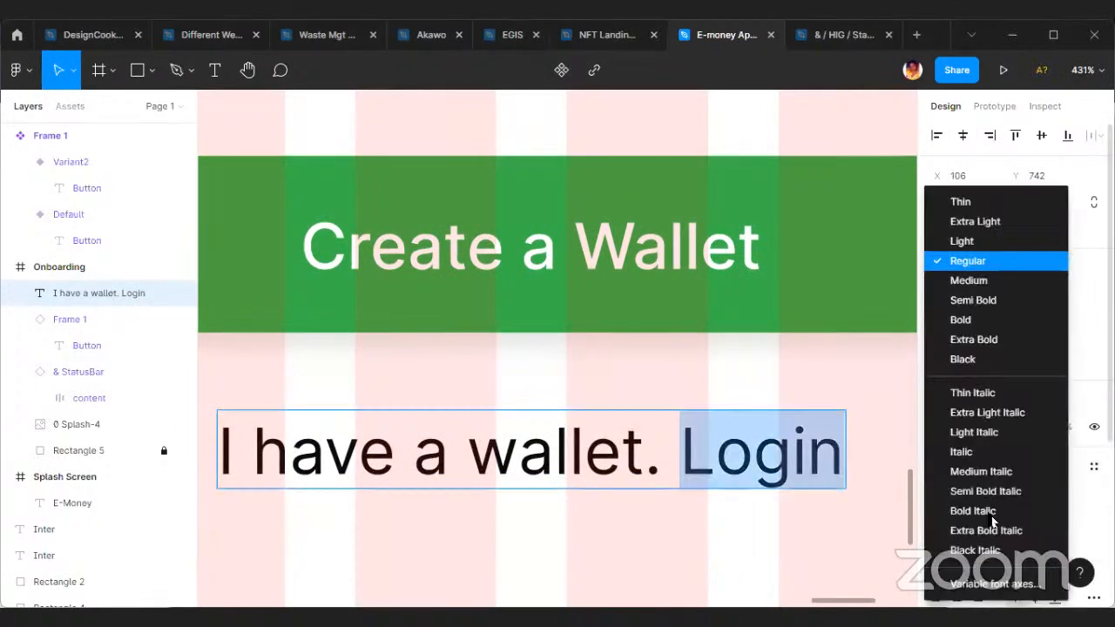
click(996, 288)
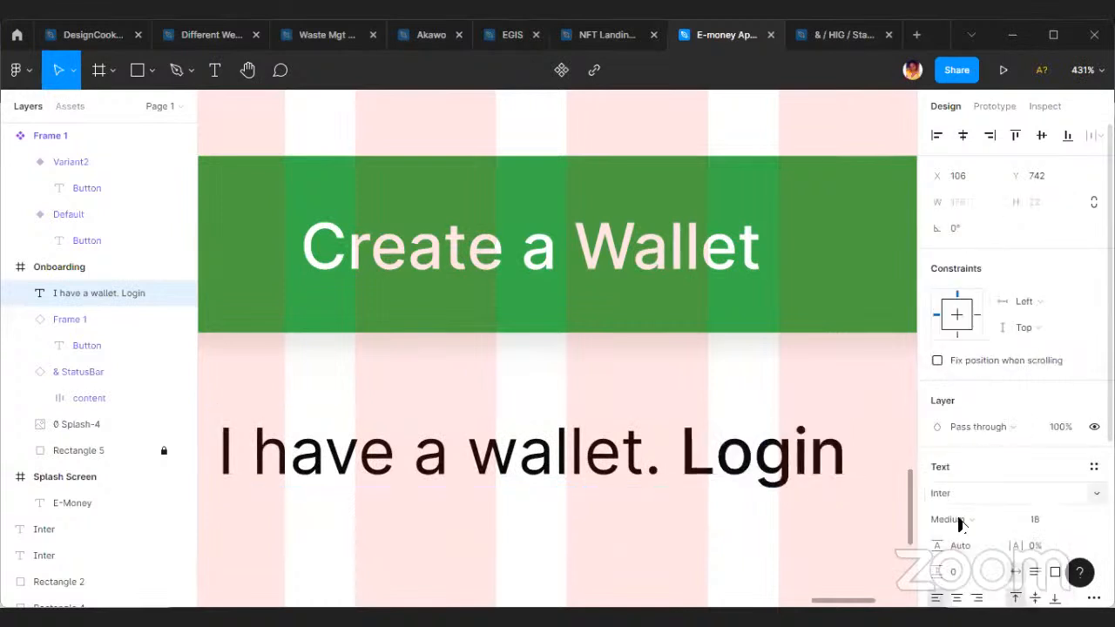
click(1035, 519)
click(1076, 519)
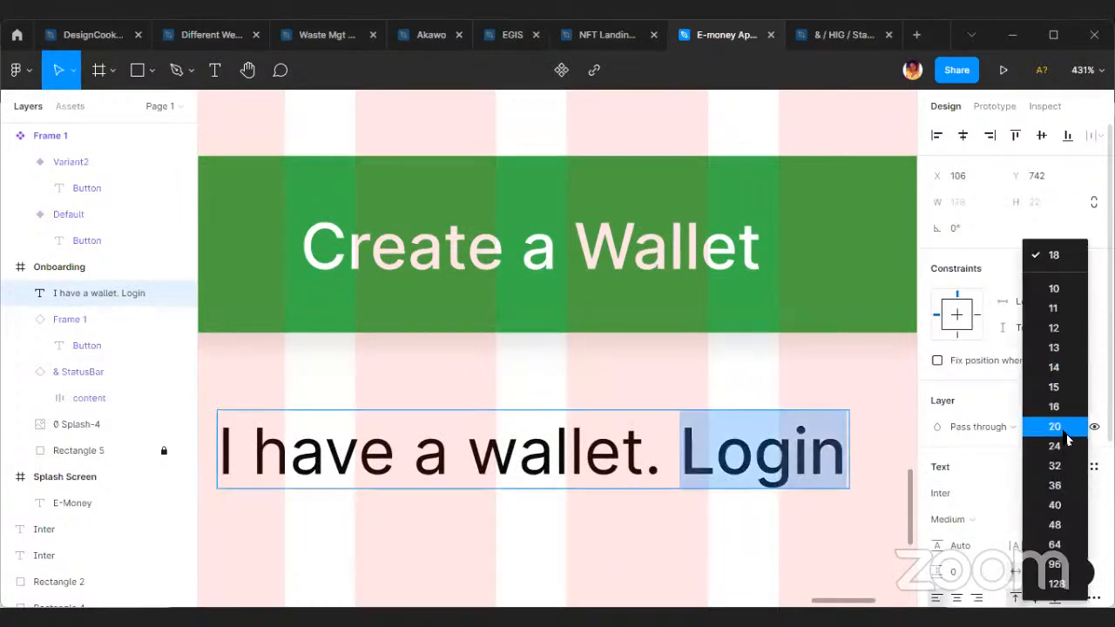
click(1061, 428)
Apply the green Primary color style to the word "Login" only.
double_click(759, 473)
drag(680, 453, 856, 451)
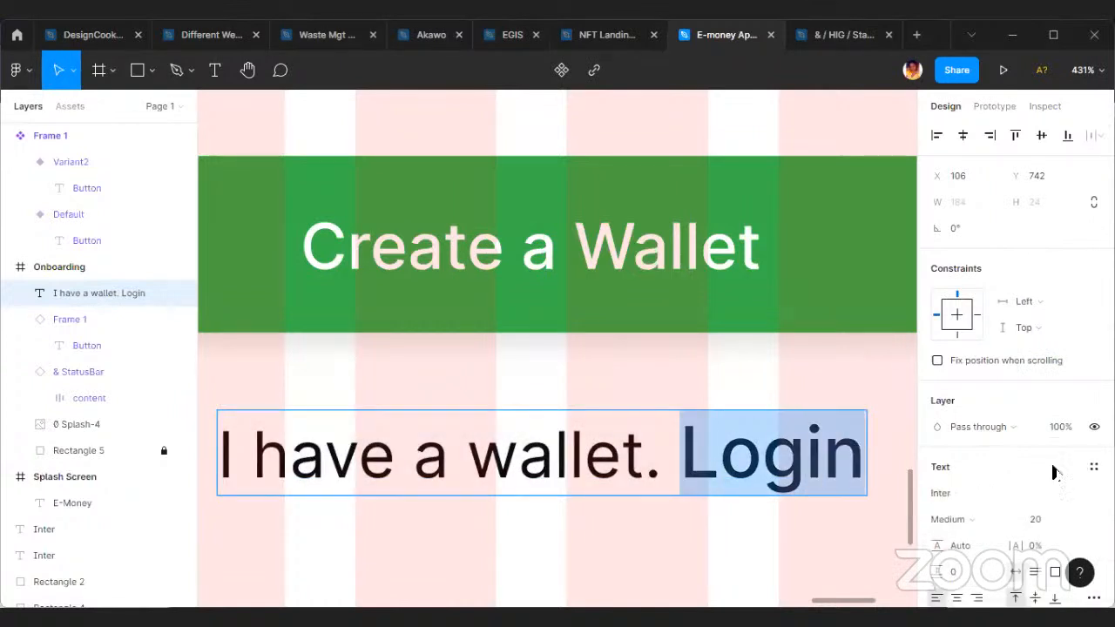
scroll(1056, 472, down, 3)
click(991, 403)
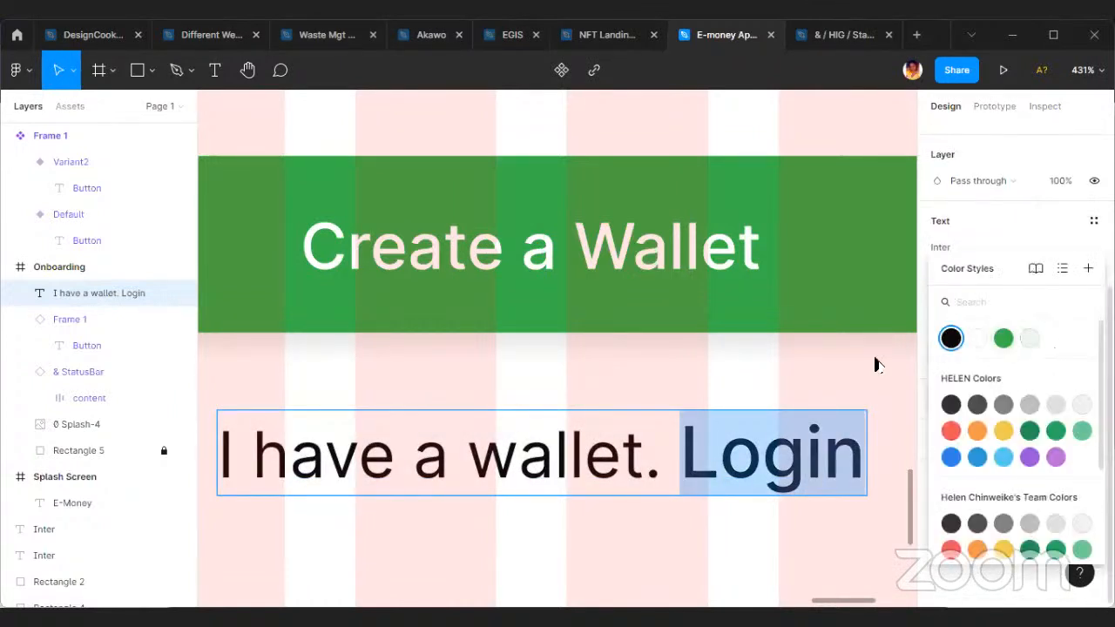
click(1003, 338)
key(Escape)
key(Escape)
Recenter the "I have a wallet. Login" line horizontally and raise it closer to the button, at Y 730.
scroll(633, 517, down, 5)
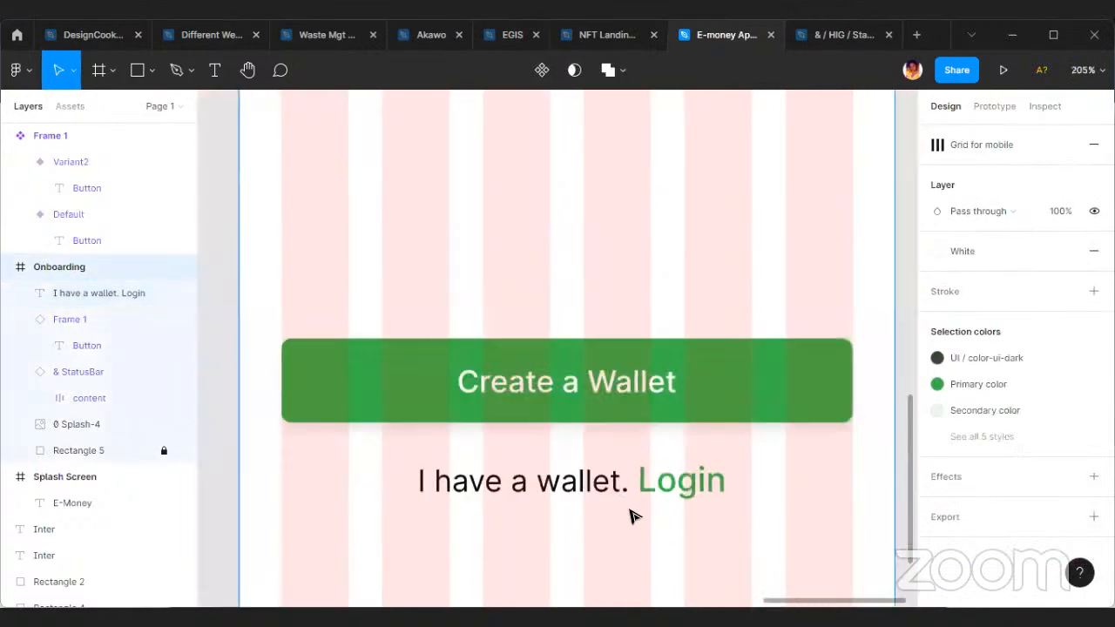
scroll(633, 517, up, 1)
click(628, 516)
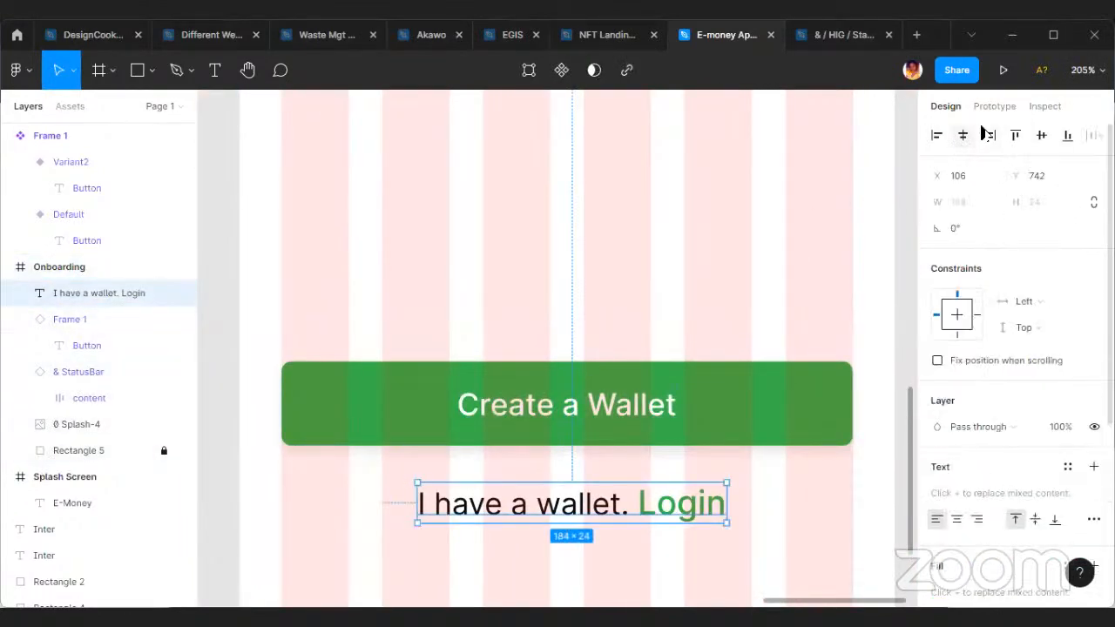
click(962, 135)
click(723, 261)
click(610, 514)
drag(610, 514, 617, 496)
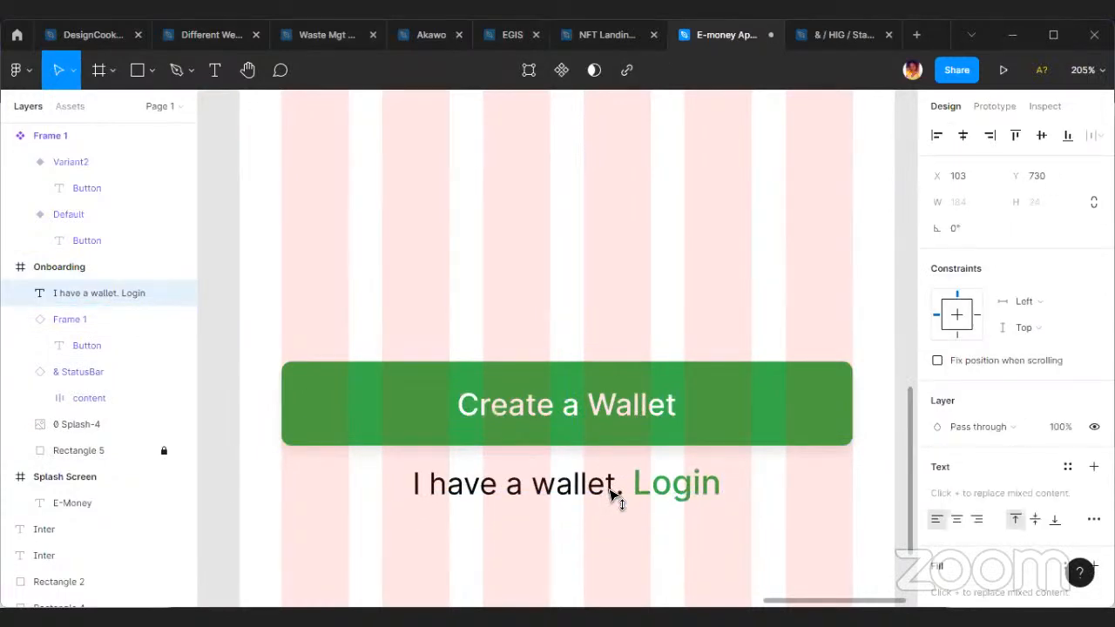
click(703, 537)
Review the Onboarding screen's layout alongside the Splash Screen and the style samples.
scroll(715, 527, down, 10)
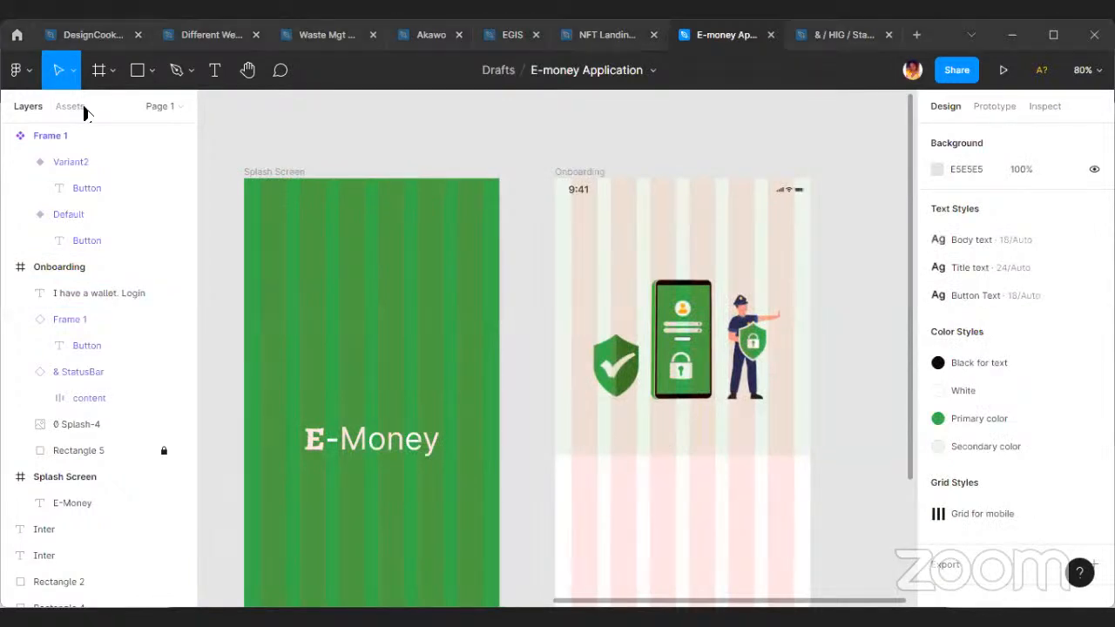
scroll(659, 417, down, 2)
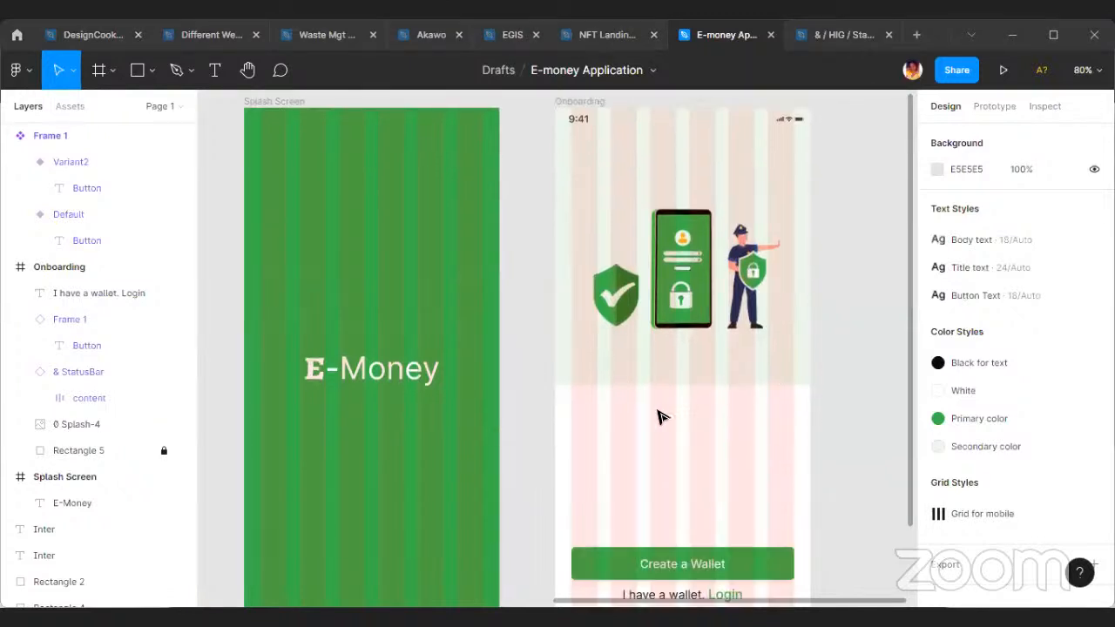
scroll(717, 416, down, 5)
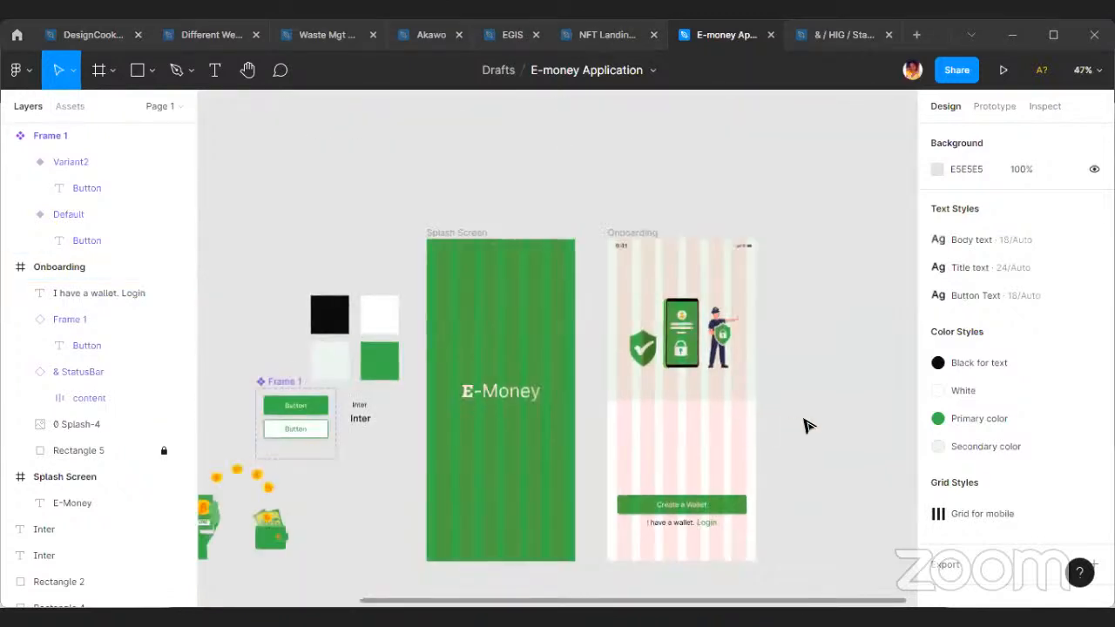
scroll(809, 424, up, 4)
scroll(665, 386, up, 5)
scroll(640, 433, down, 3)
click(662, 383)
click(497, 204)
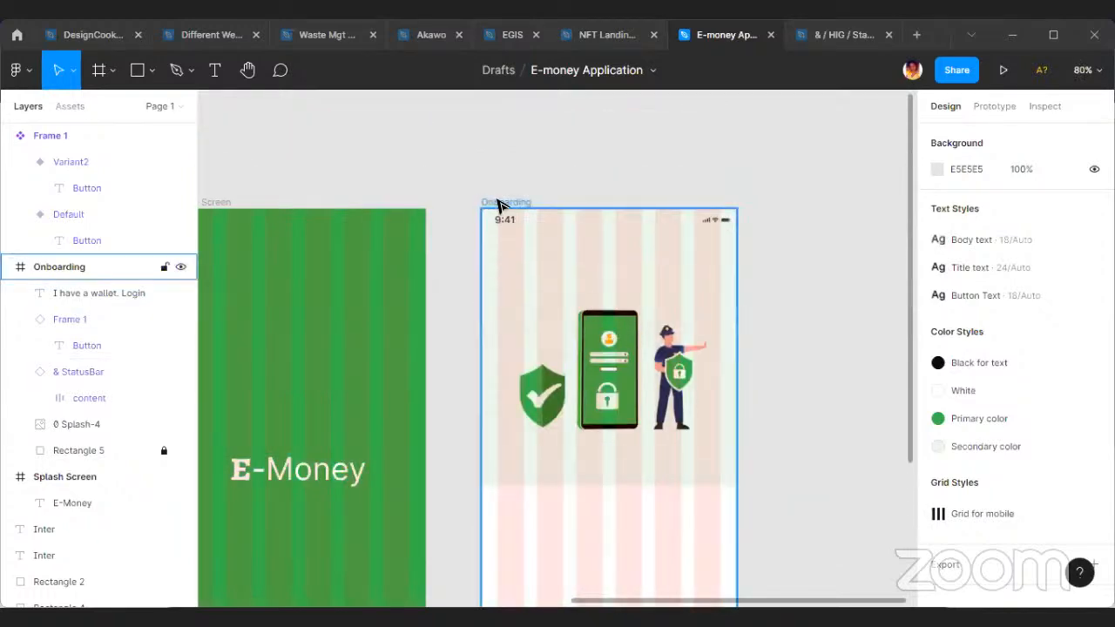
scroll(625, 391, down, 3)
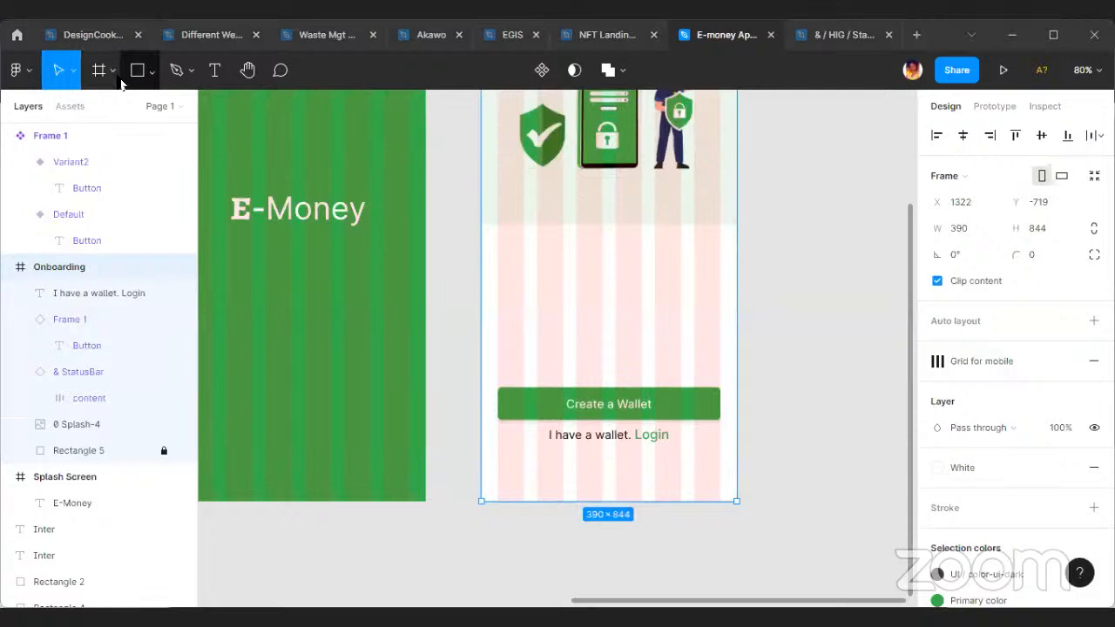
Draw a thin rectangle about 45 × 7 in the Onboarding frame's white area, at about X 160, Y 468.
click(152, 70)
click(139, 110)
scroll(613, 309, up, 5)
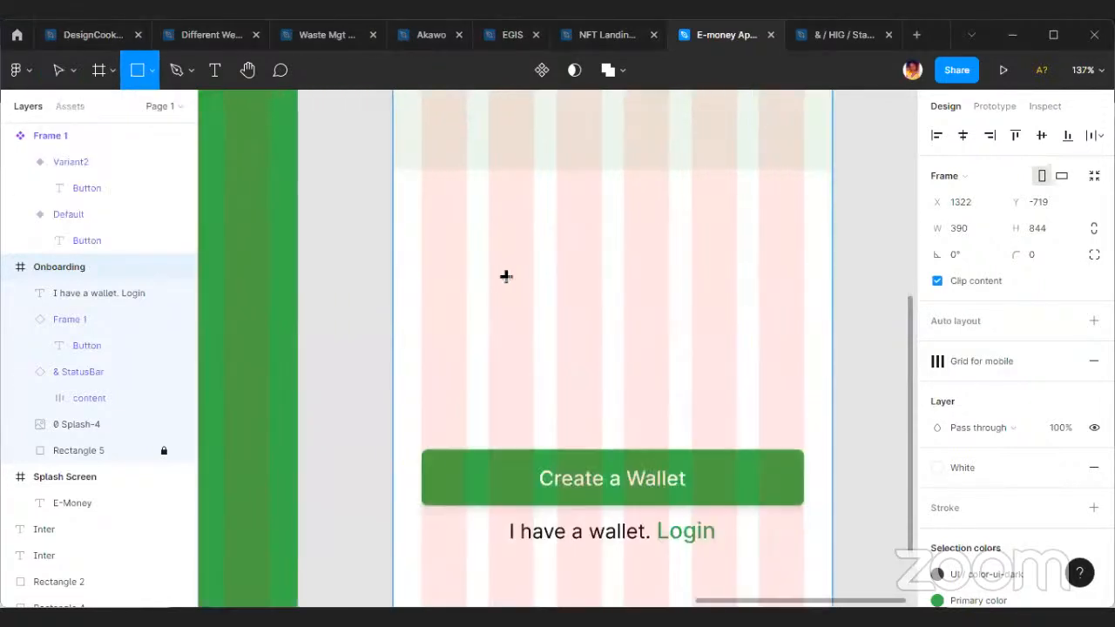
scroll(524, 241, up, 3)
scroll(632, 249, up, 1)
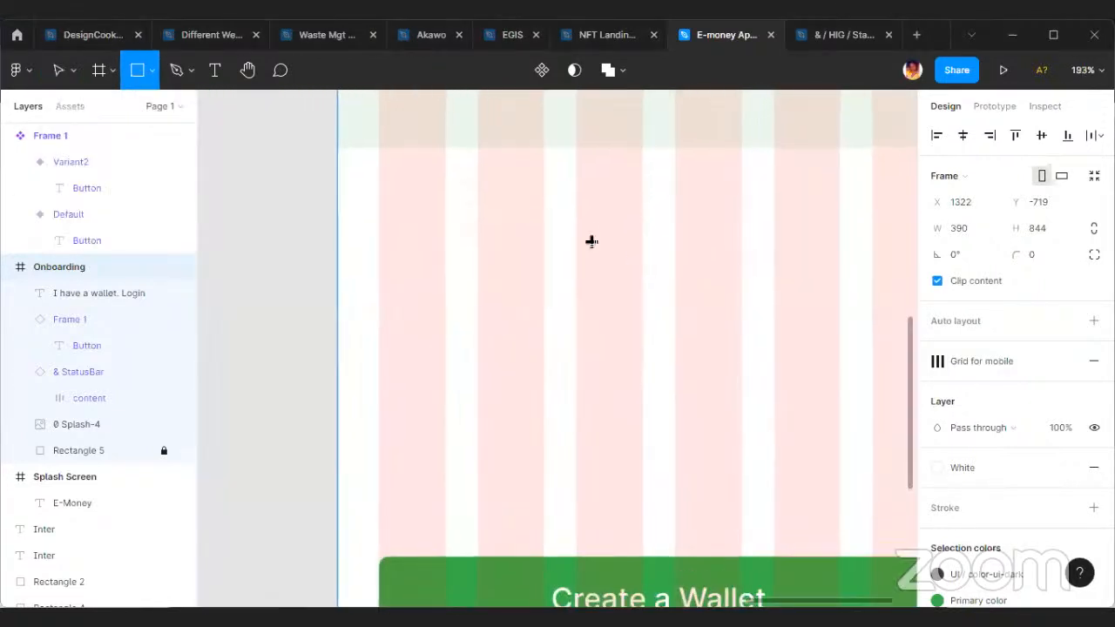
drag(600, 225, 677, 241)
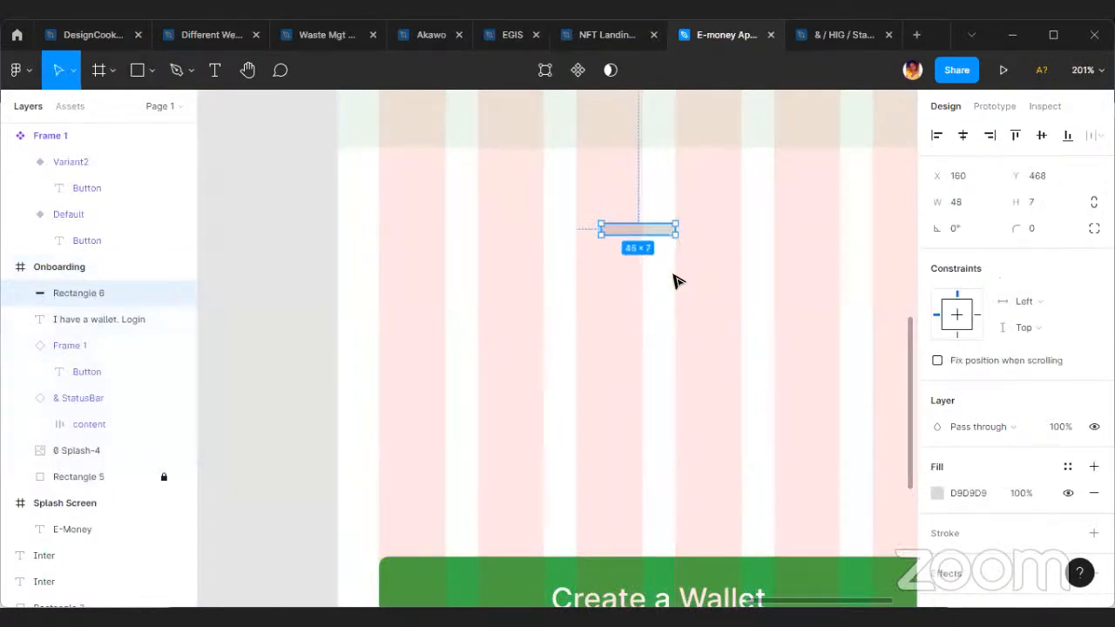
click(682, 255)
Set the thin rectangle's corner radius to 2.
scroll(682, 254, up, 2)
click(639, 224)
click(1043, 234)
text(2)
key(Return)
Change the thin rectangle's corner radius to 3.
click(811, 271)
click(597, 218)
click(1040, 236)
text(3)
key(Return)
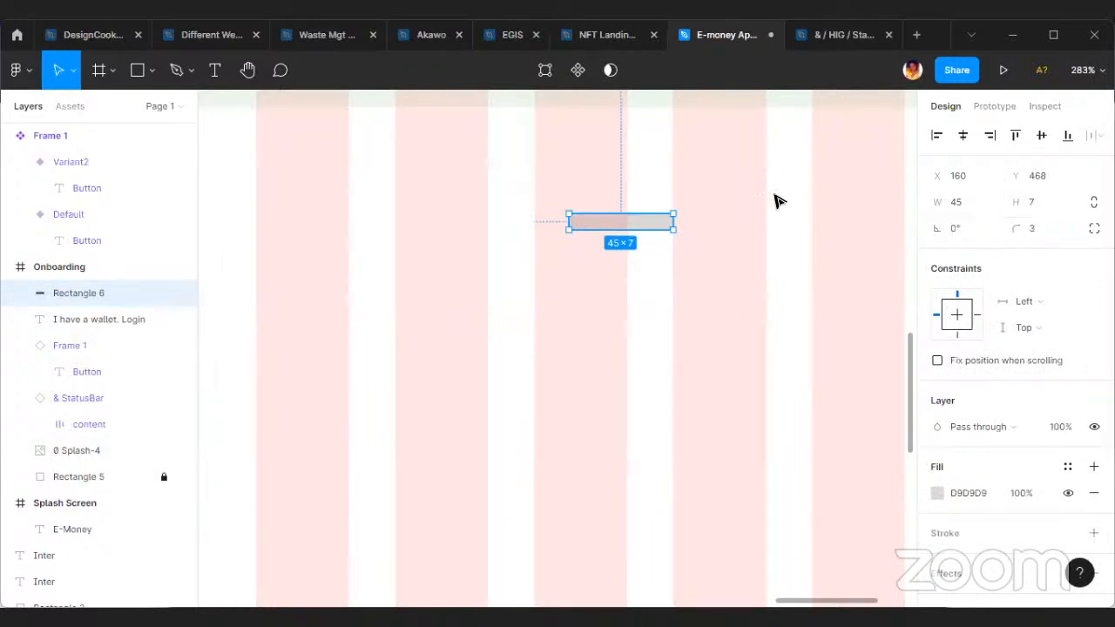
Resize the thin rounded rectangle to a width of 30 and a height of 5.
click(983, 206)
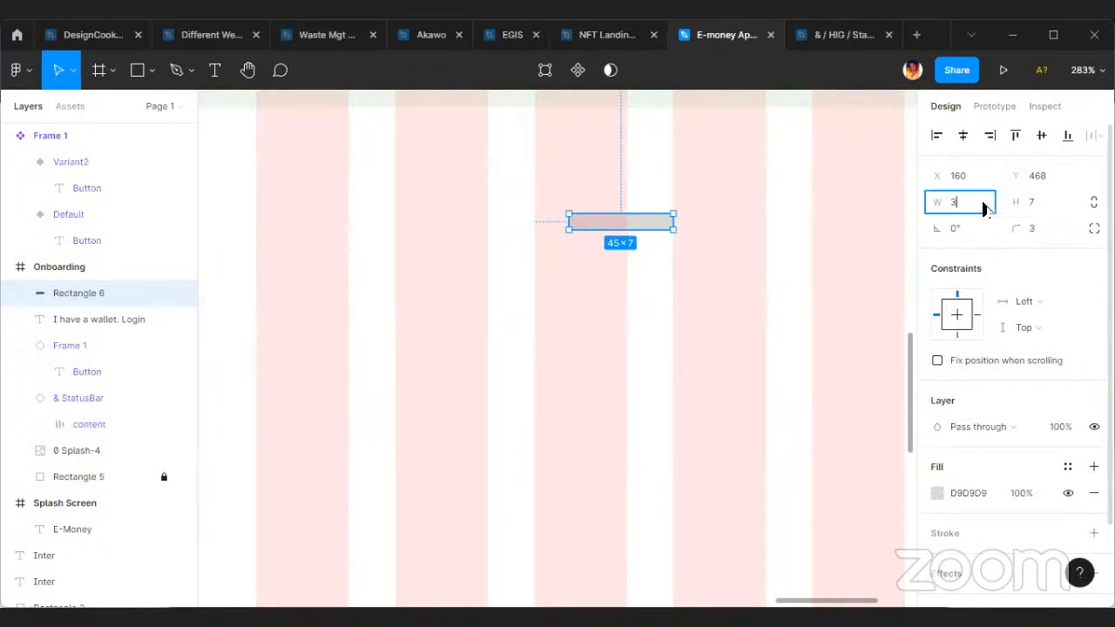
text(30)
click(832, 285)
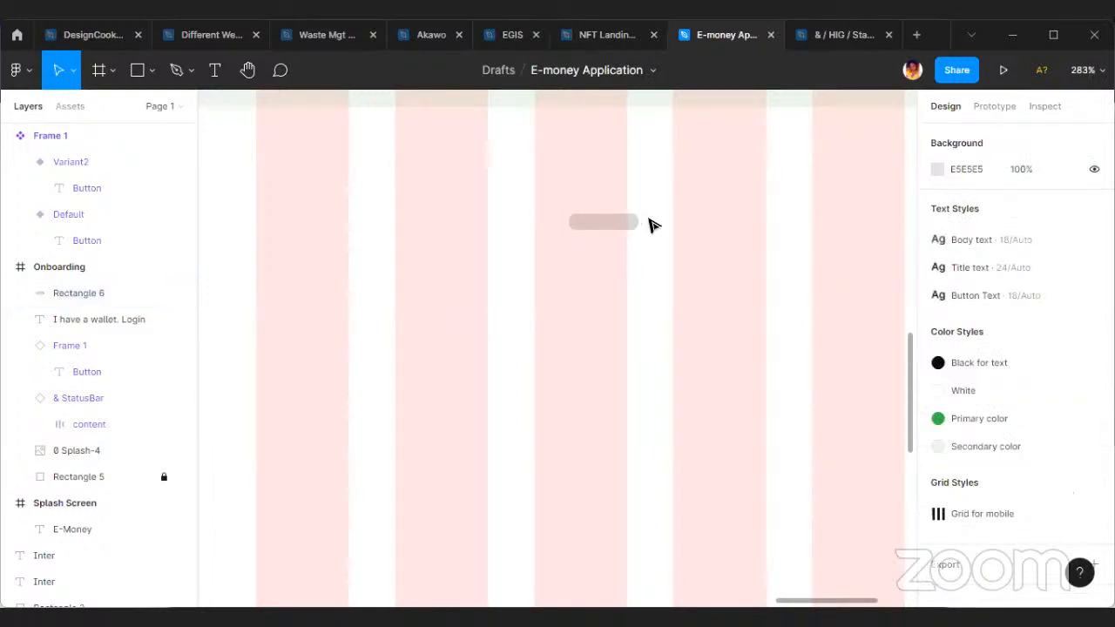
click(620, 223)
click(1054, 203)
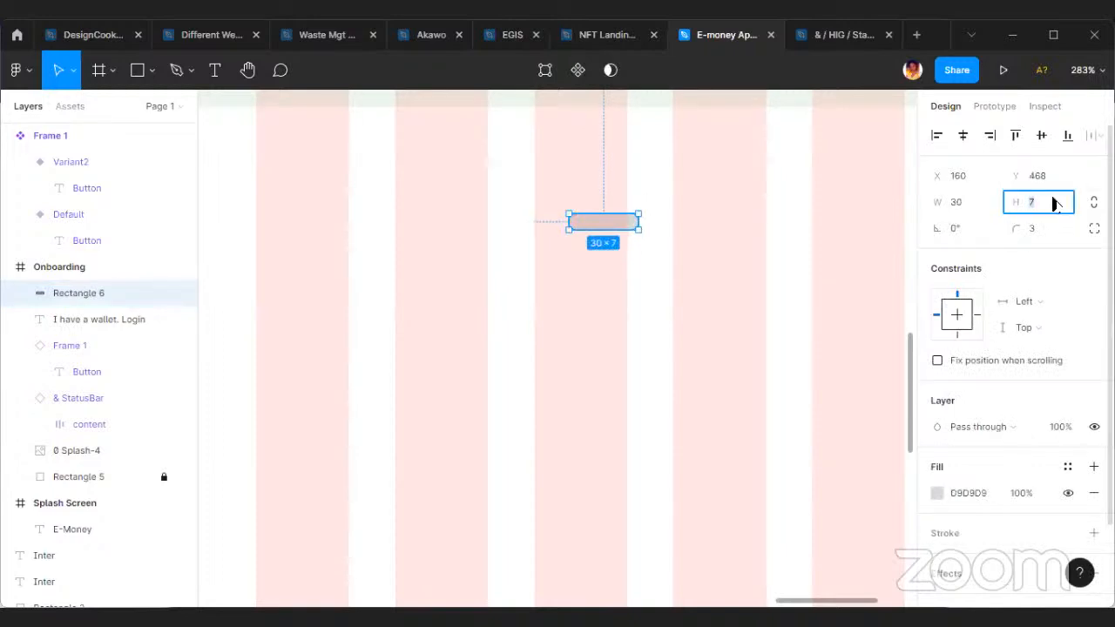
text(5)
key(Return)
click(723, 216)
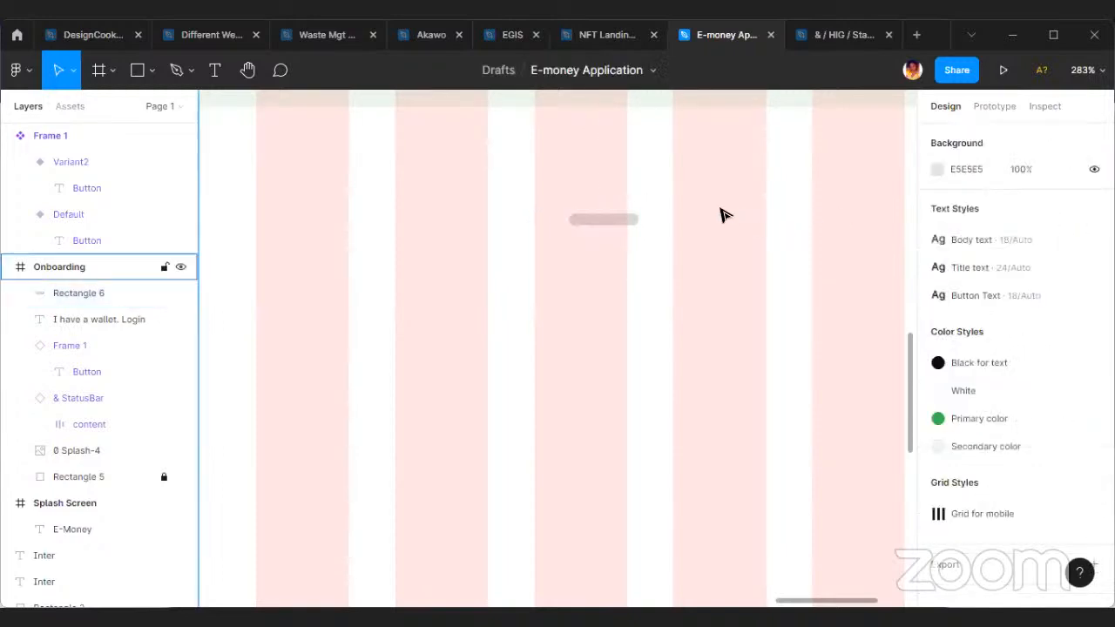
Set the thin rounded bar's width to 40.
scroll(683, 250, down, 5)
scroll(683, 250, down, 3)
scroll(692, 224, up, 8)
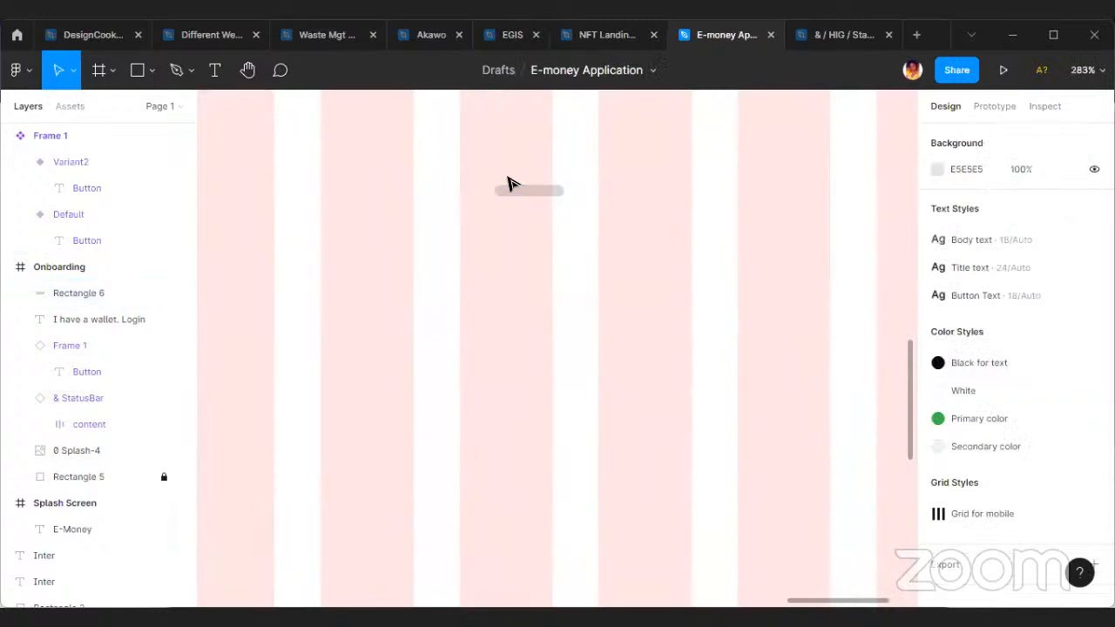
click(514, 188)
click(970, 204)
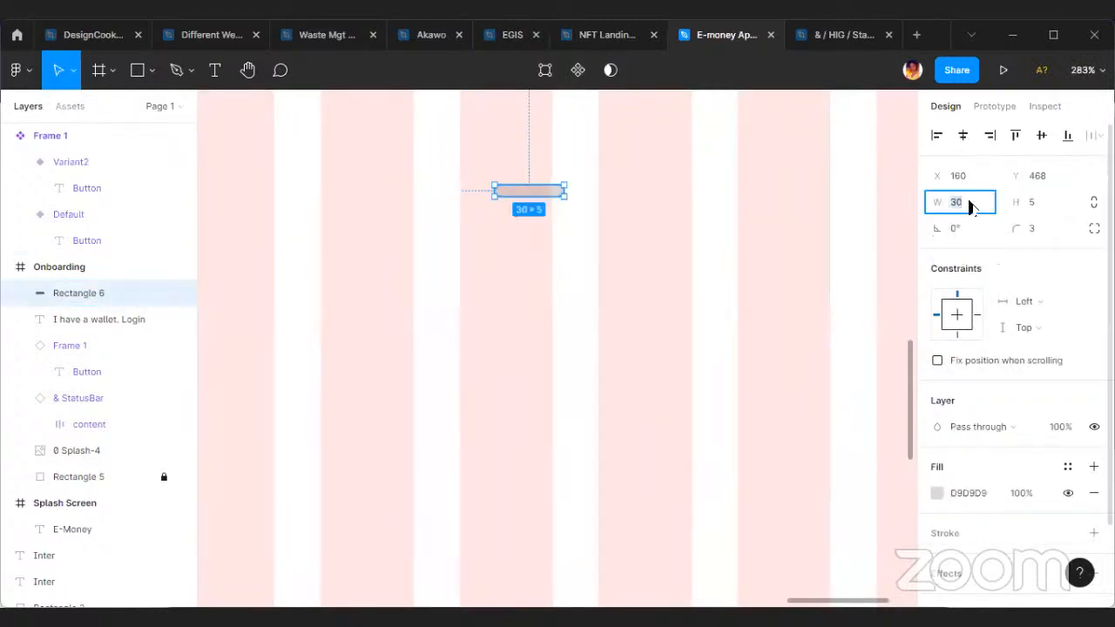
text(40)
key(Return)
click(608, 244)
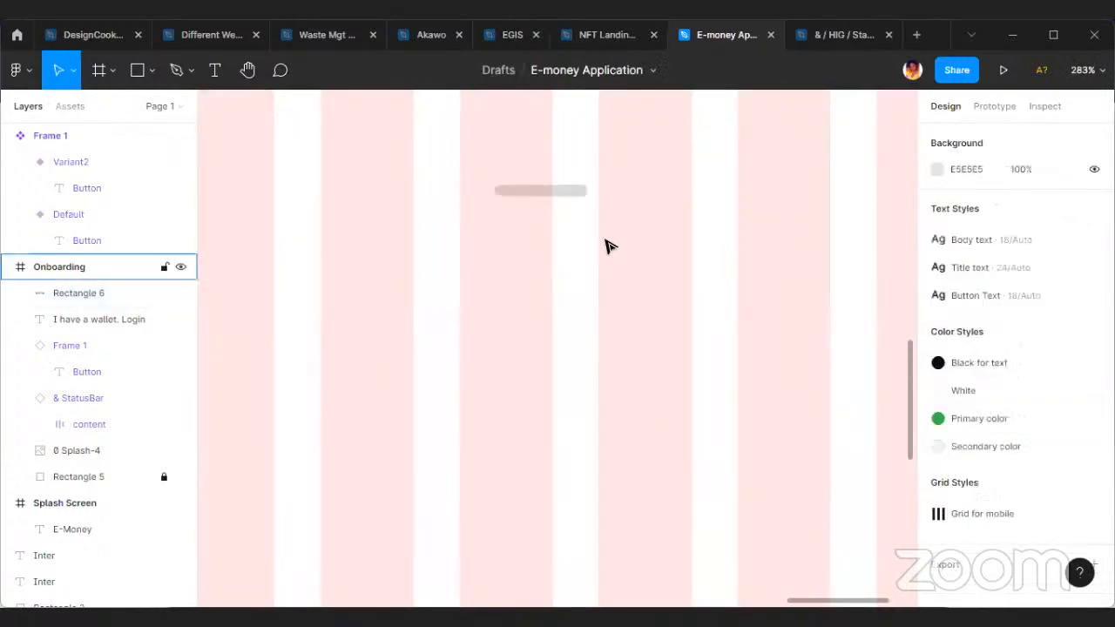
Reduce the thin rounded bar's width to 35.
scroll(607, 245, down, 5)
scroll(790, 262, up, 4)
click(437, 185)
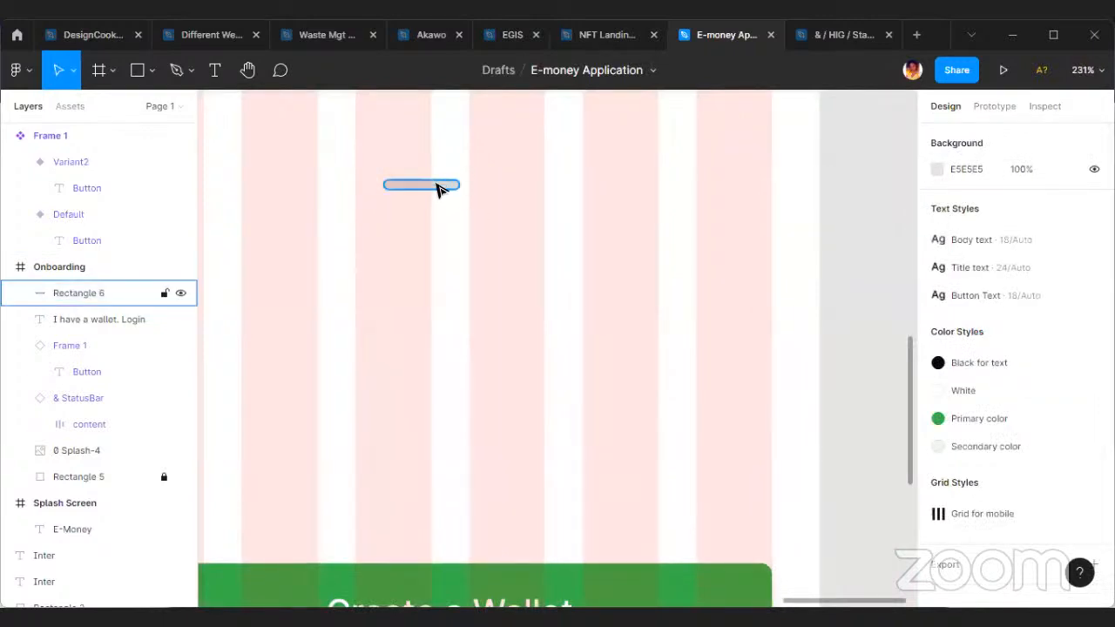
click(988, 211)
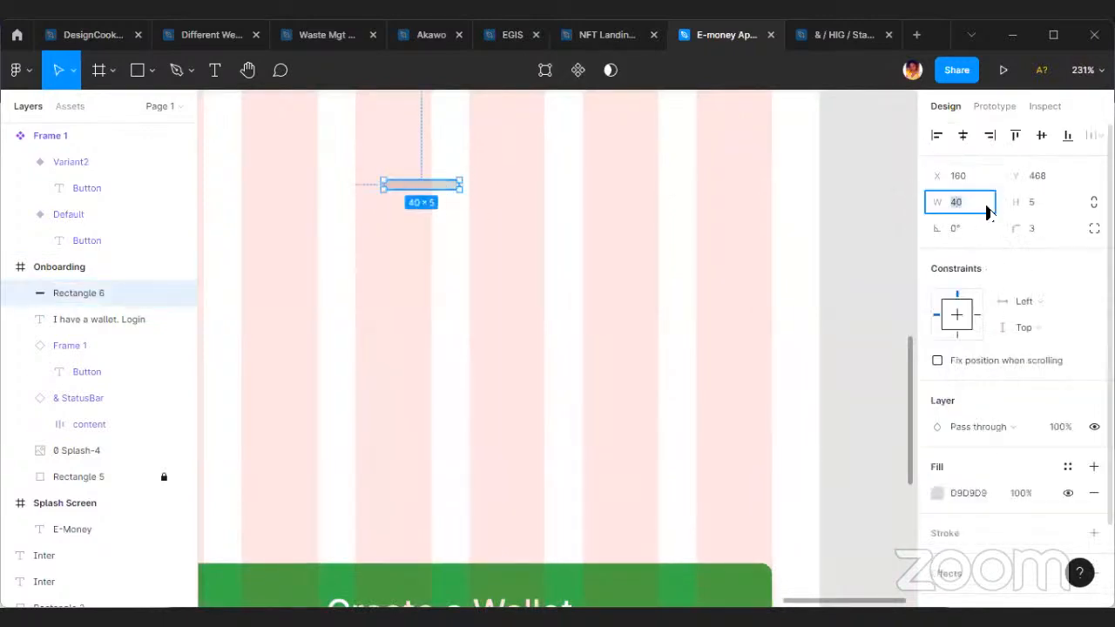
text(35)
key(Return)
click(406, 215)
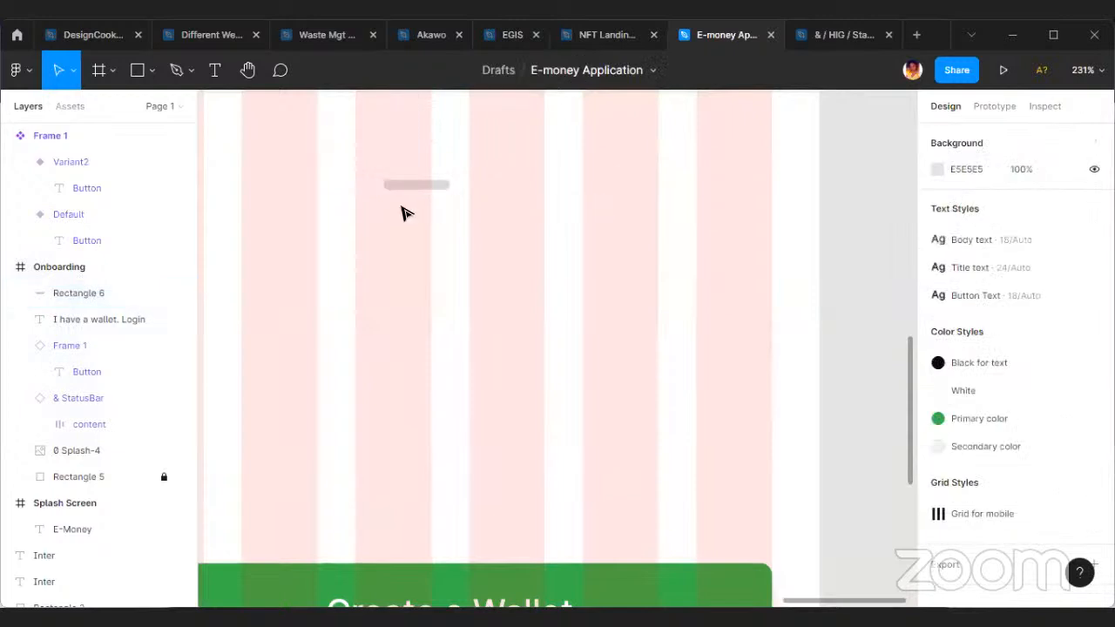
Change the thin rounded bar's width to 30 in the Onboarding frame.
scroll(461, 229, down, 4)
scroll(609, 252, down, 3)
scroll(455, 301, up, 2)
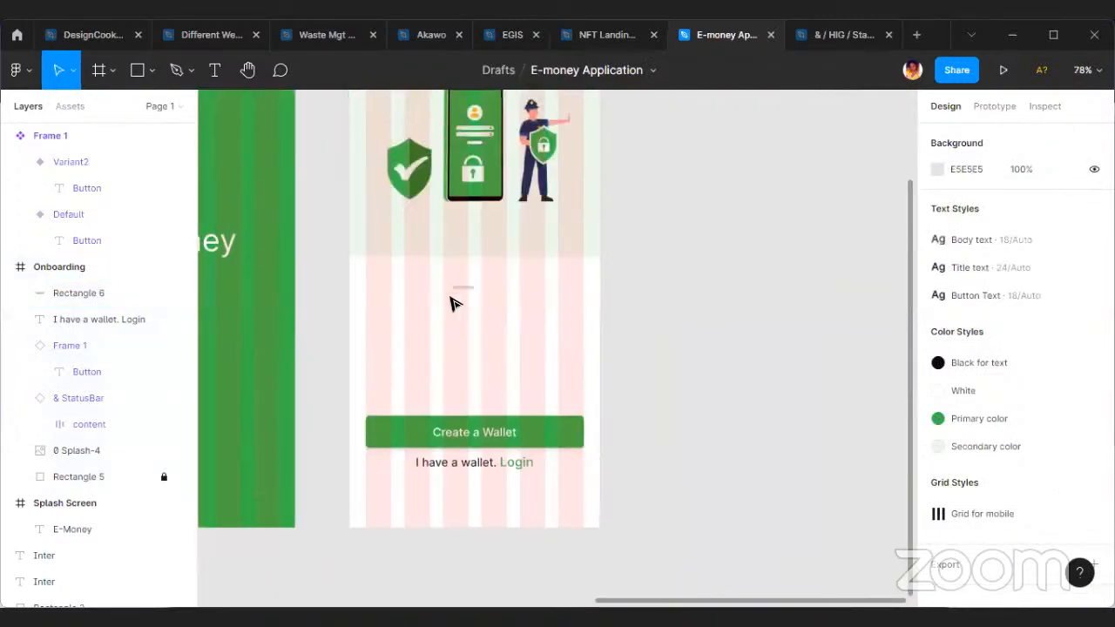
scroll(513, 267, up, 5)
click(477, 298)
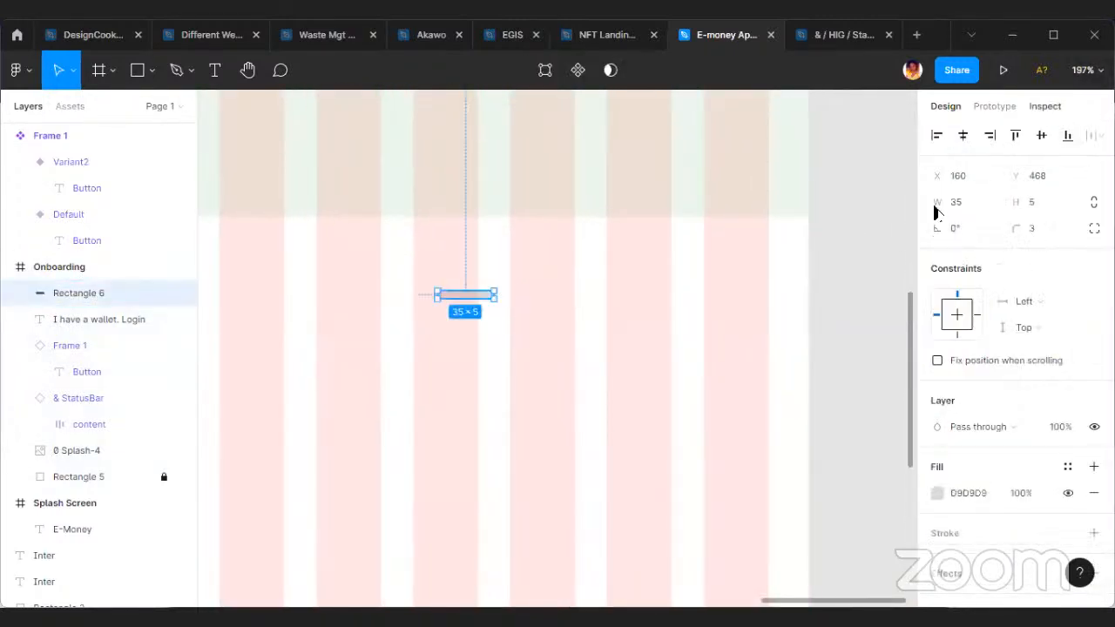
click(981, 210)
text(30)
key(Return)
Duplicate the bar twice into a horizontal row with gaps of about 3 and select all three bars.
scroll(485, 293, up, 3)
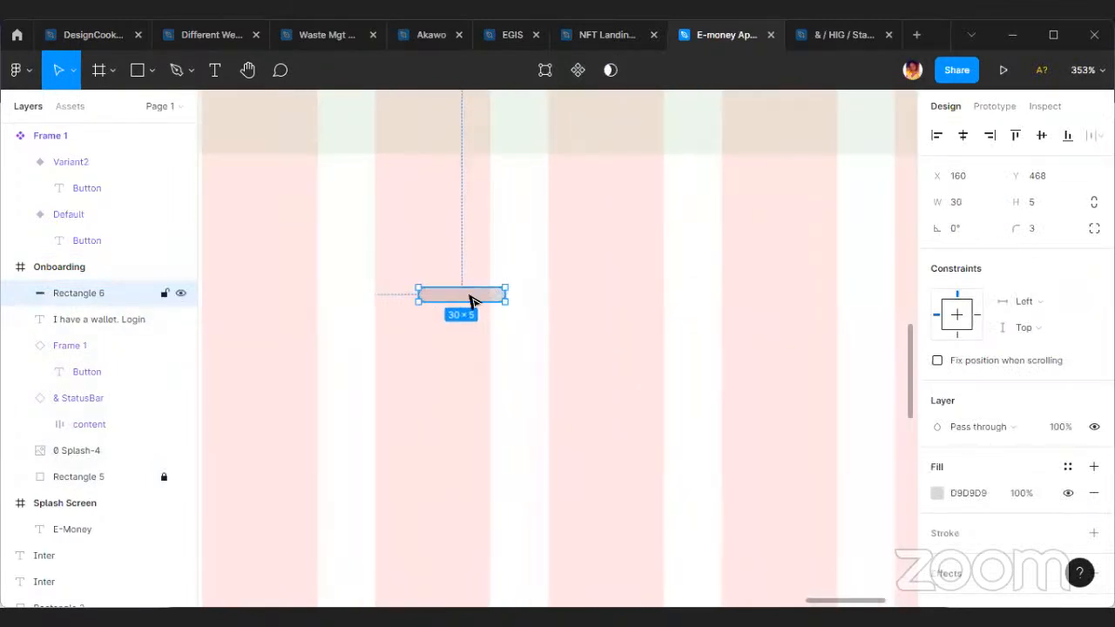
alt+drag(474, 301, 668, 304)
shift+click(586, 294)
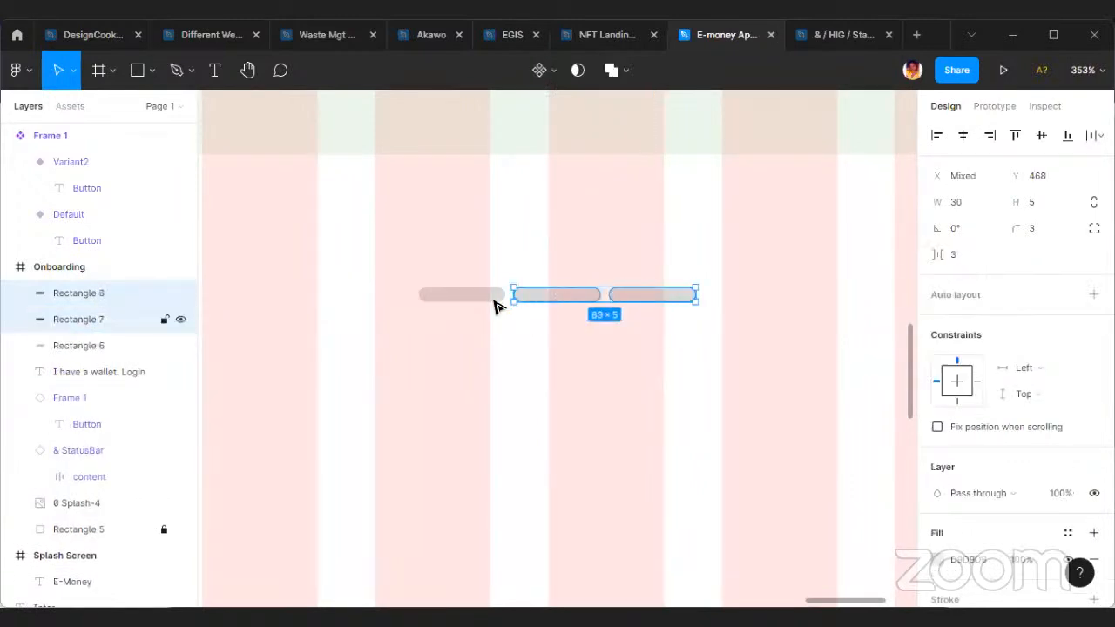
shift+click(501, 295)
Try aligning the three bars by their left edges and by their horizontal centres, undoing each attempt.
click(938, 136)
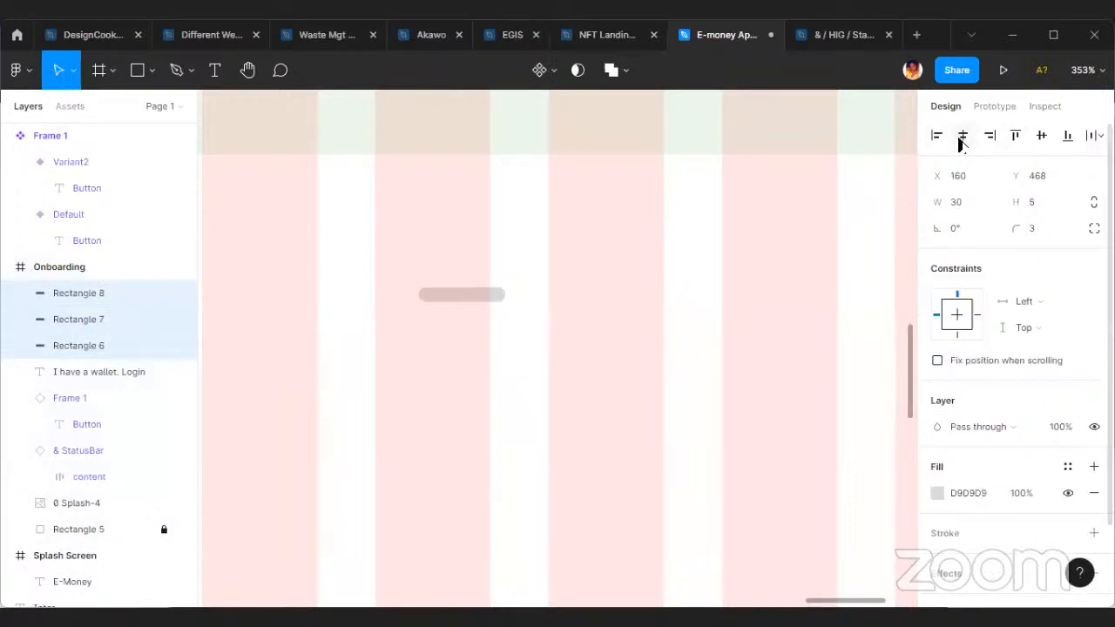
key(ctrl+z)
click(962, 135)
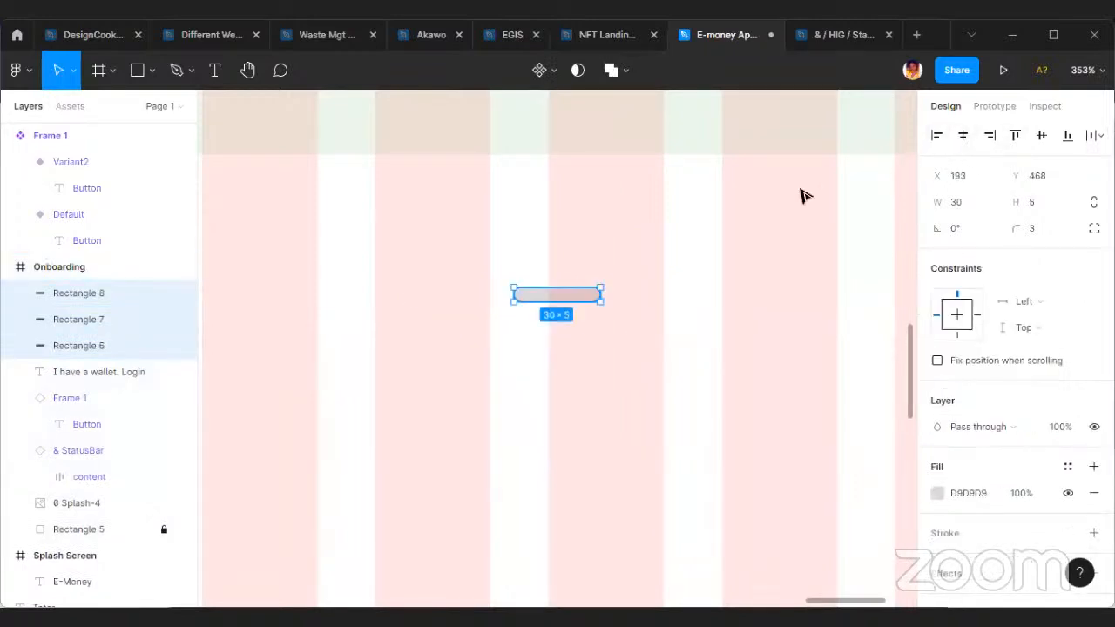
key(ctrl+z)
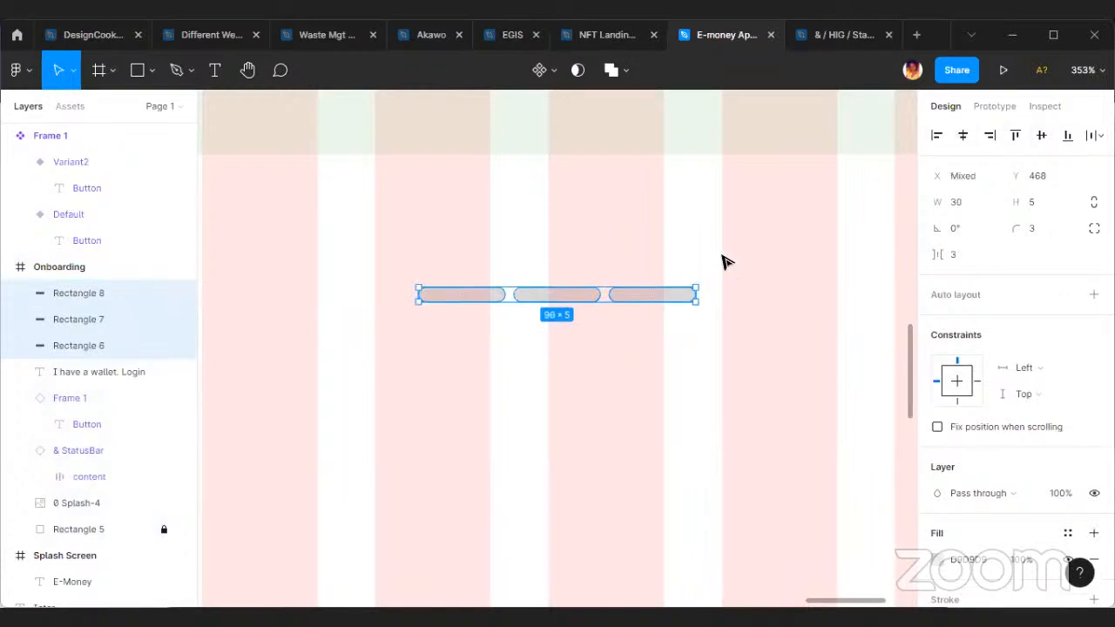
Wrap the three bars in a horizontal auto layout with a spacing of 4 between items.
key(shift+a)
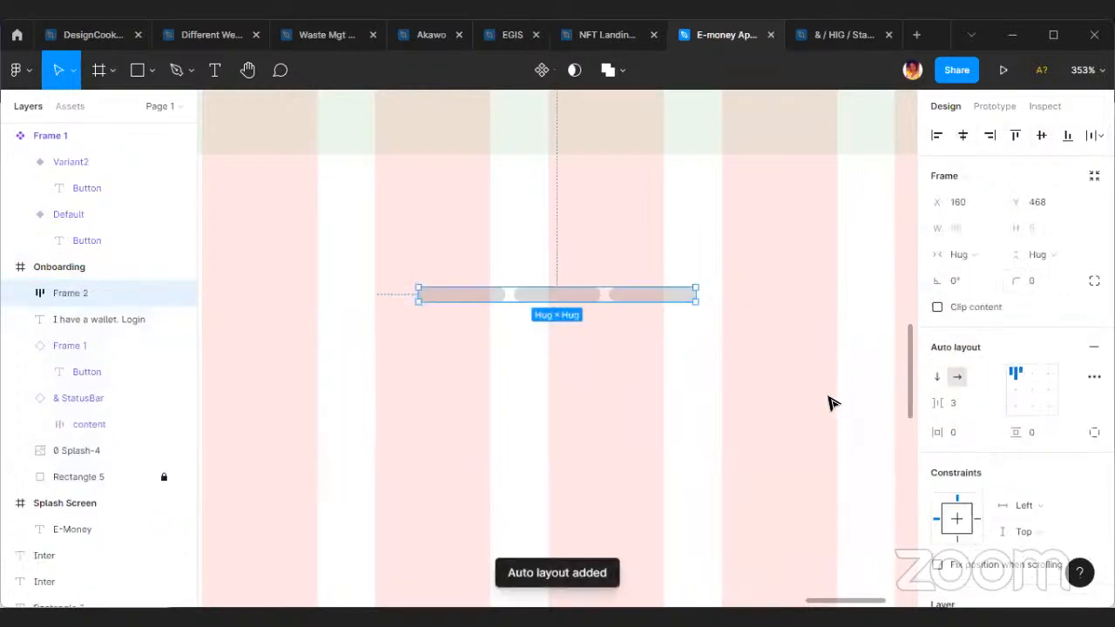
click(949, 404)
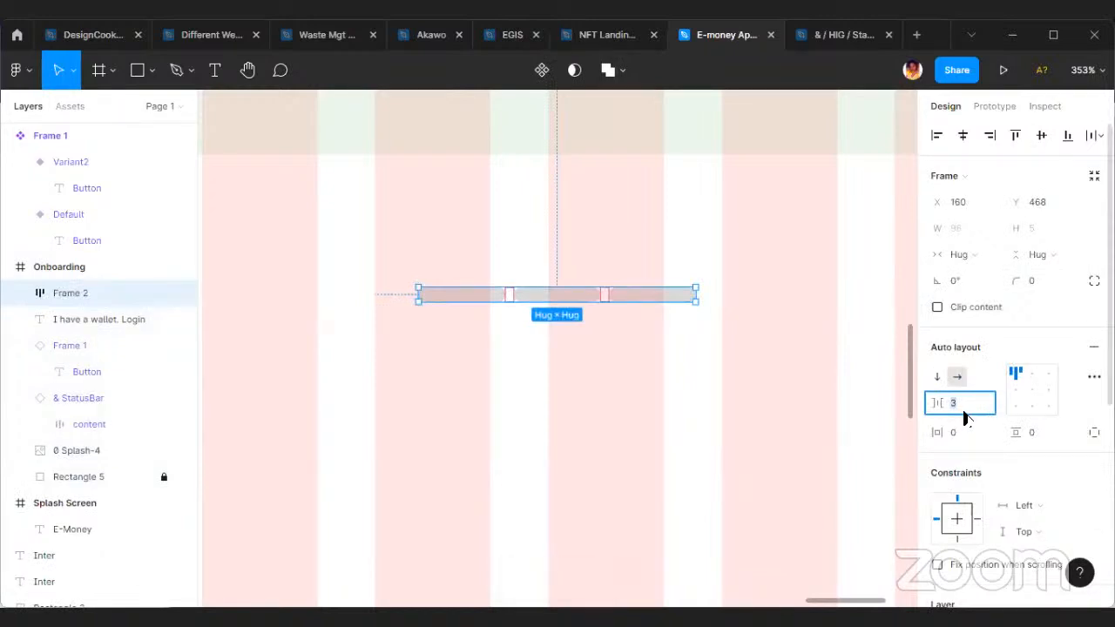
text(4)
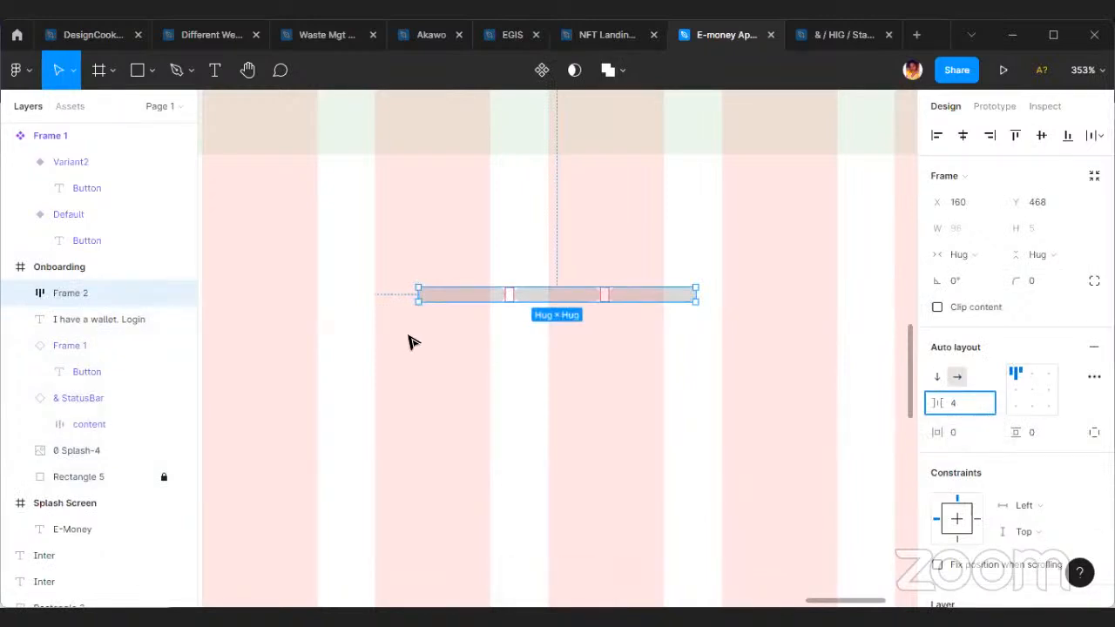
key(Return)
Set the spacing between the indicator bars in the auto layout to 3.
click(956, 404)
text(3)
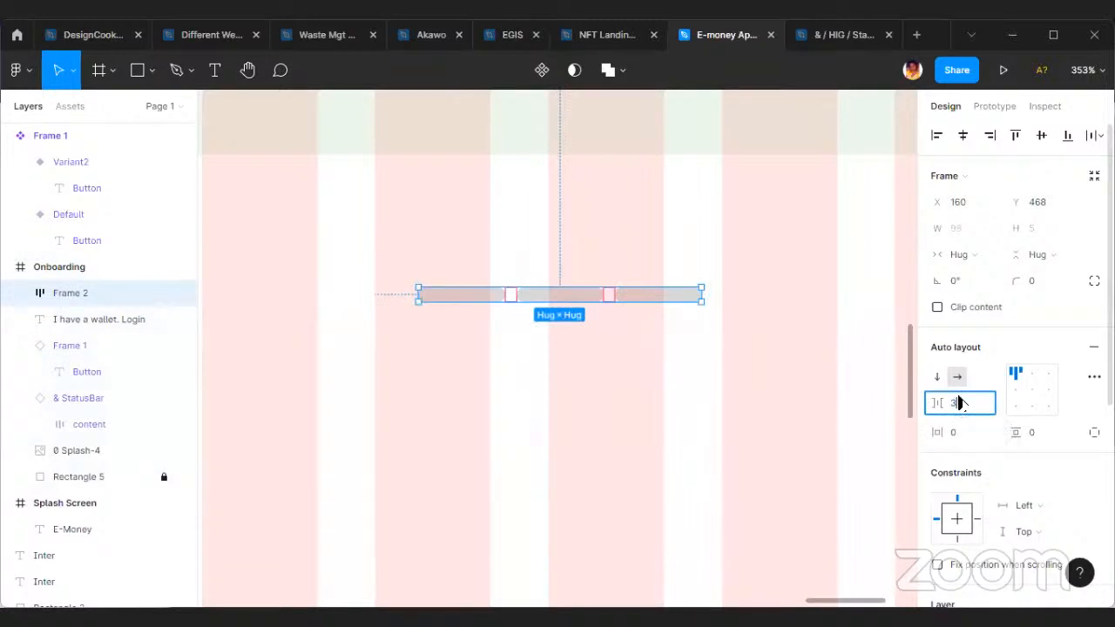
key(Return)
click(684, 390)
Centre the group of indicator bars horizontally in the Onboarding frame.
ctrl+scroll(610, 339, down, 10)
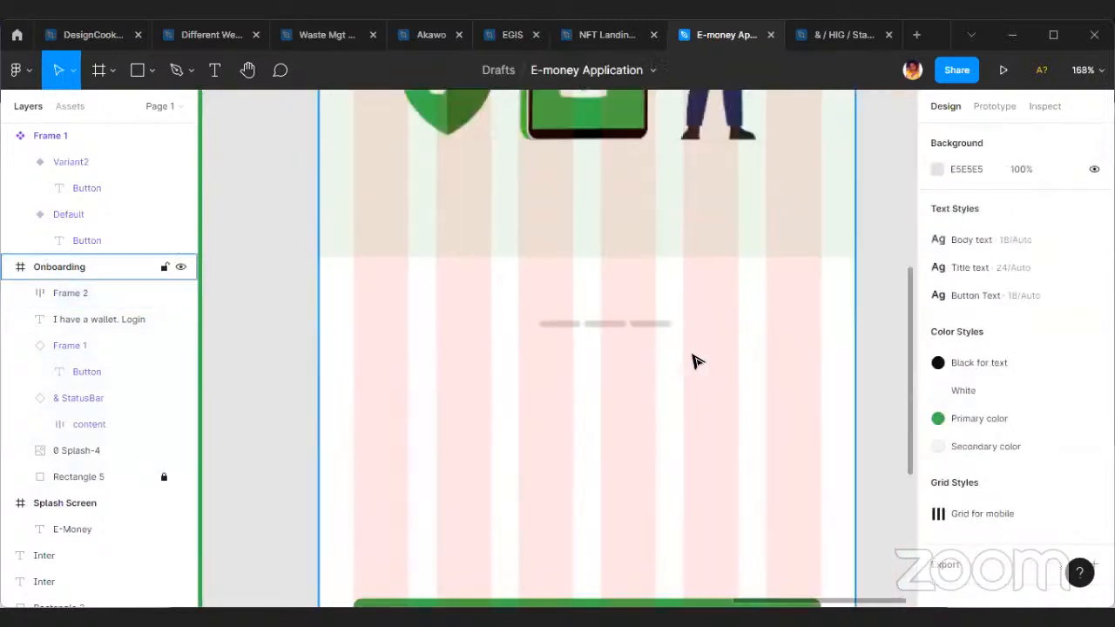
click(632, 346)
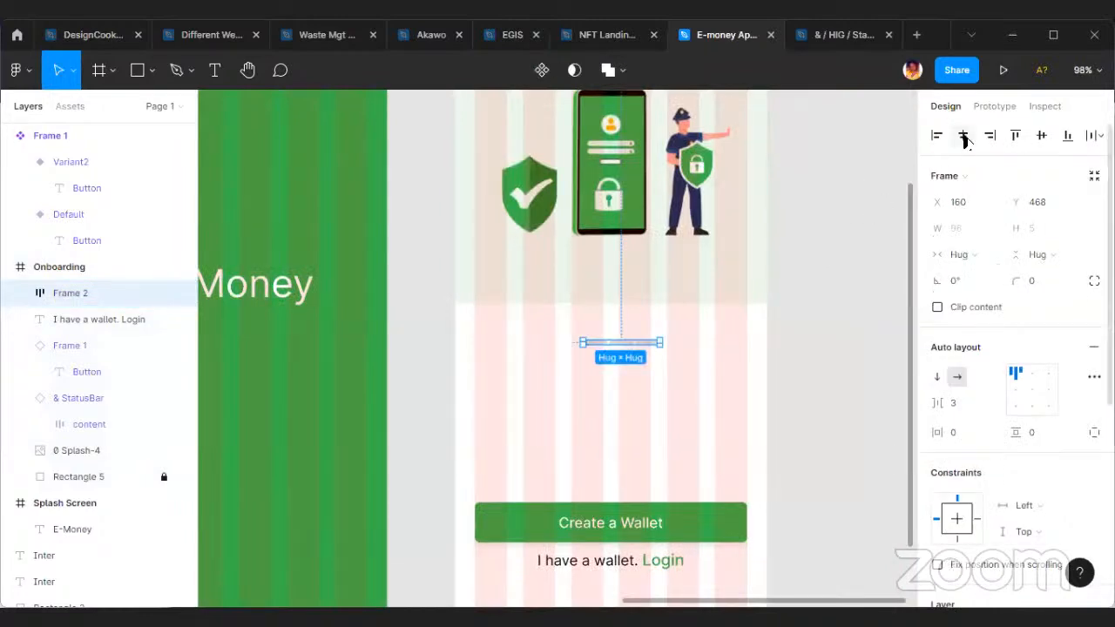
click(799, 351)
ctrl+scroll(806, 350, down, 5)
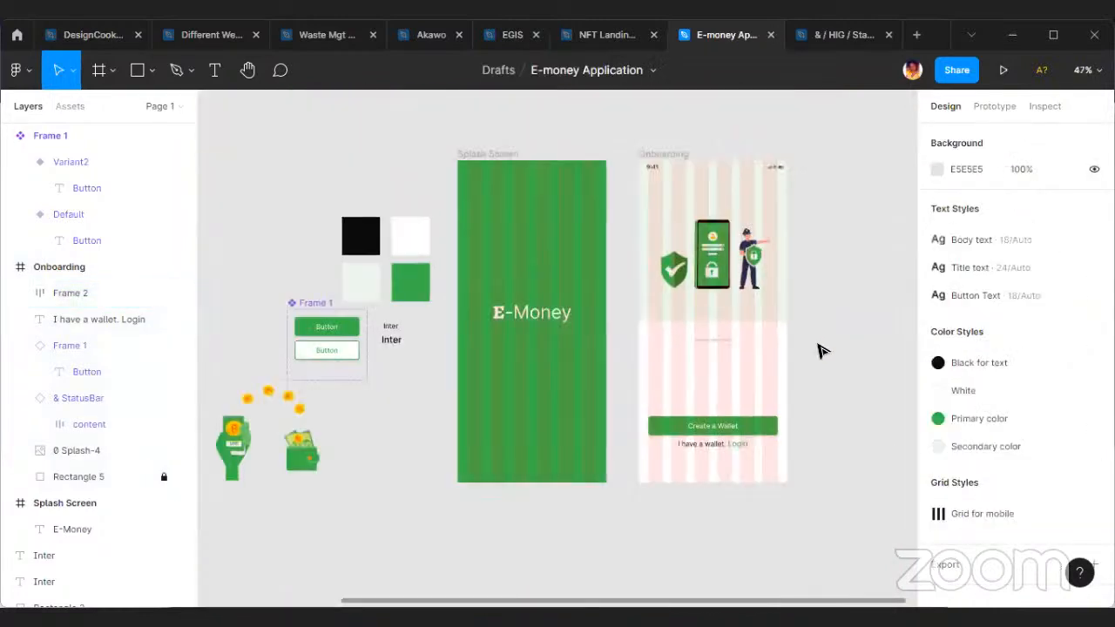
Extend the unlocked pale green background rectangle to a height of 455 and move the indicator bars down to Y 492.
ctrl+scroll(694, 309, up, 5)
scroll(758, 340, up, 2)
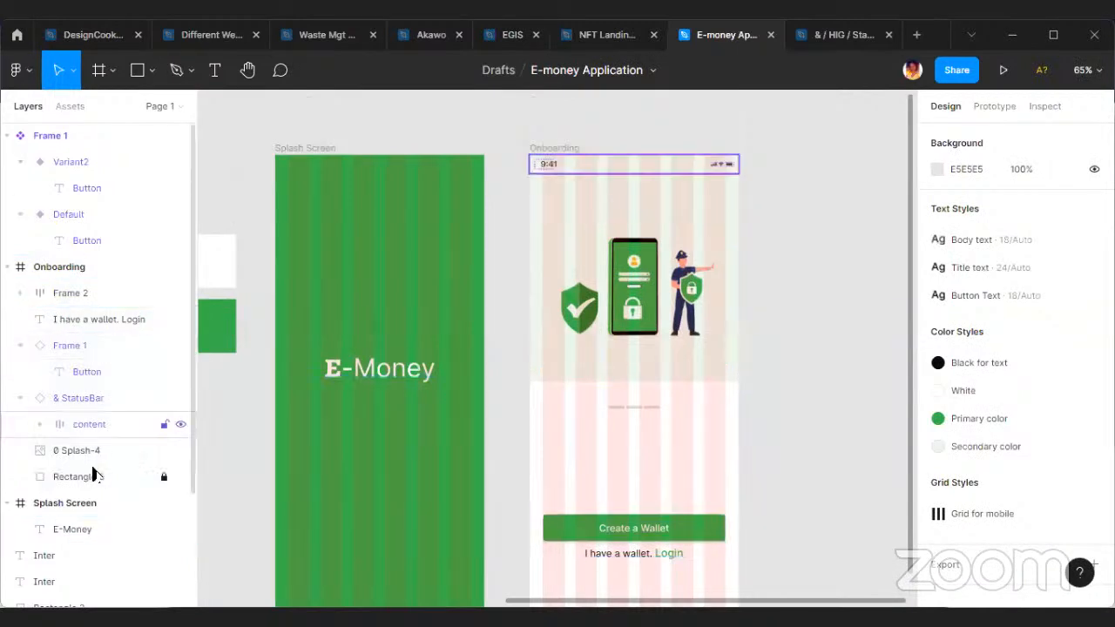
click(152, 478)
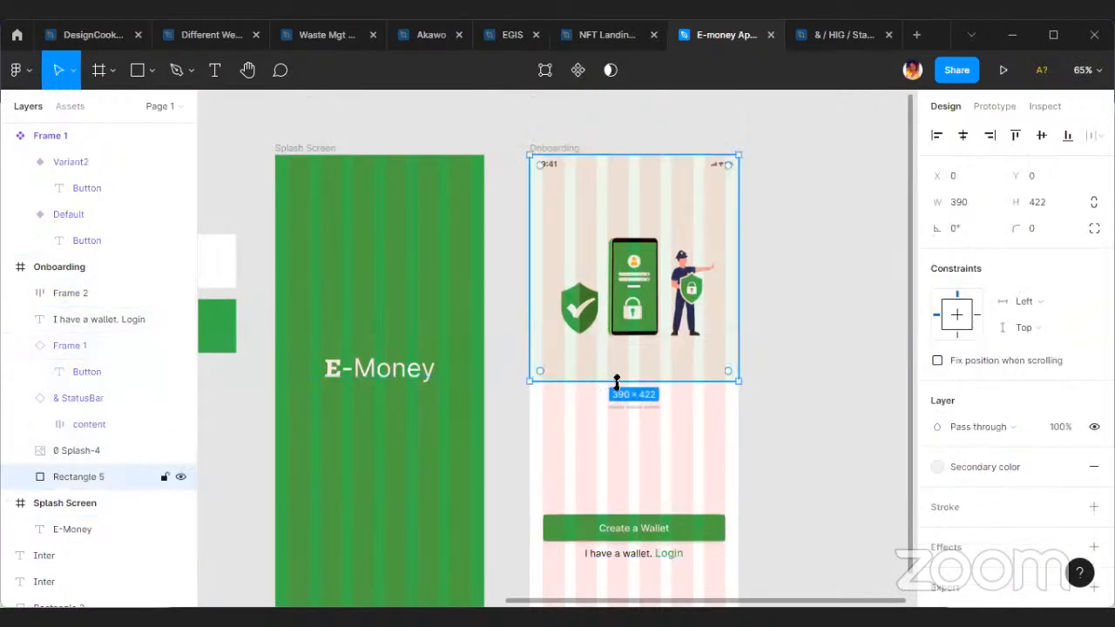
drag(615, 394, 615, 398)
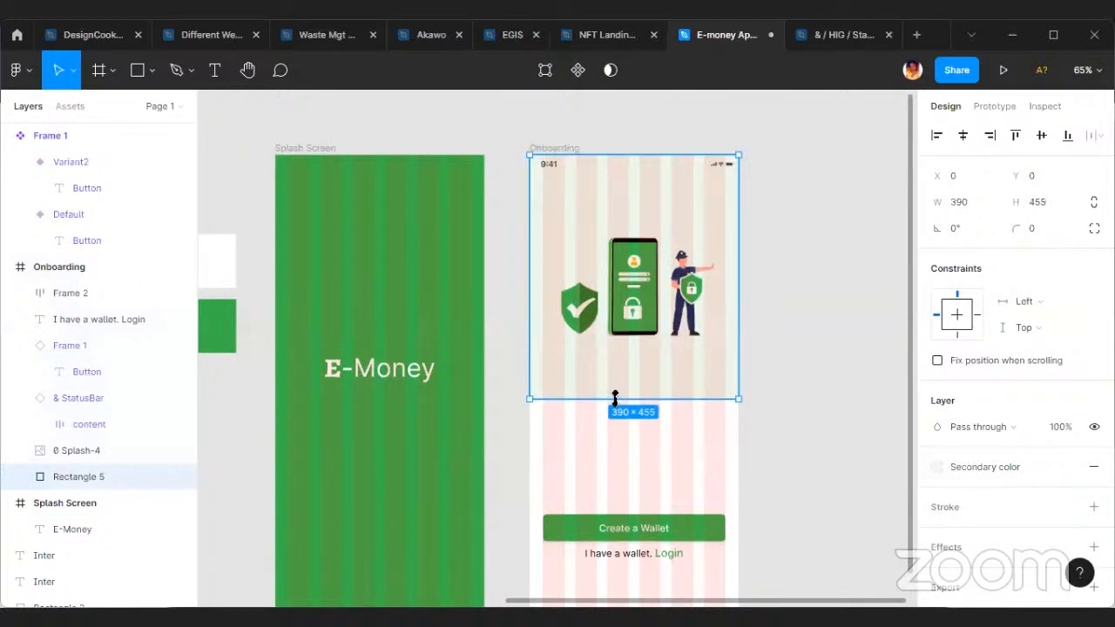
scroll(652, 438, up, 2)
click(649, 391)
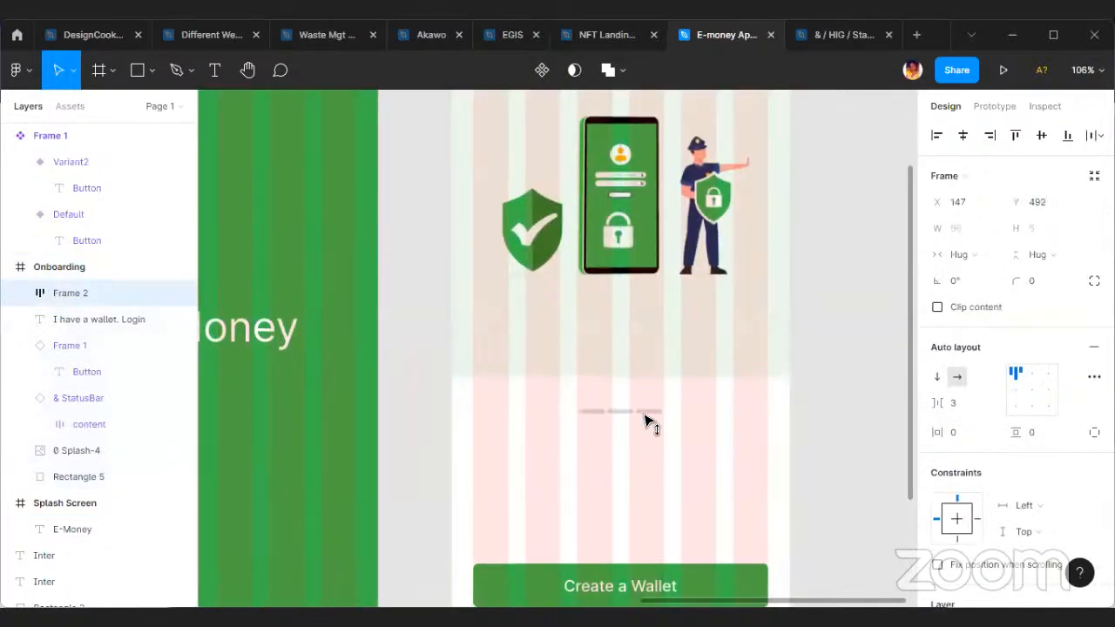
Extend the pale green background rectangle down to a height of 474 and lock it.
click(639, 379)
drag(639, 394, 639, 393)
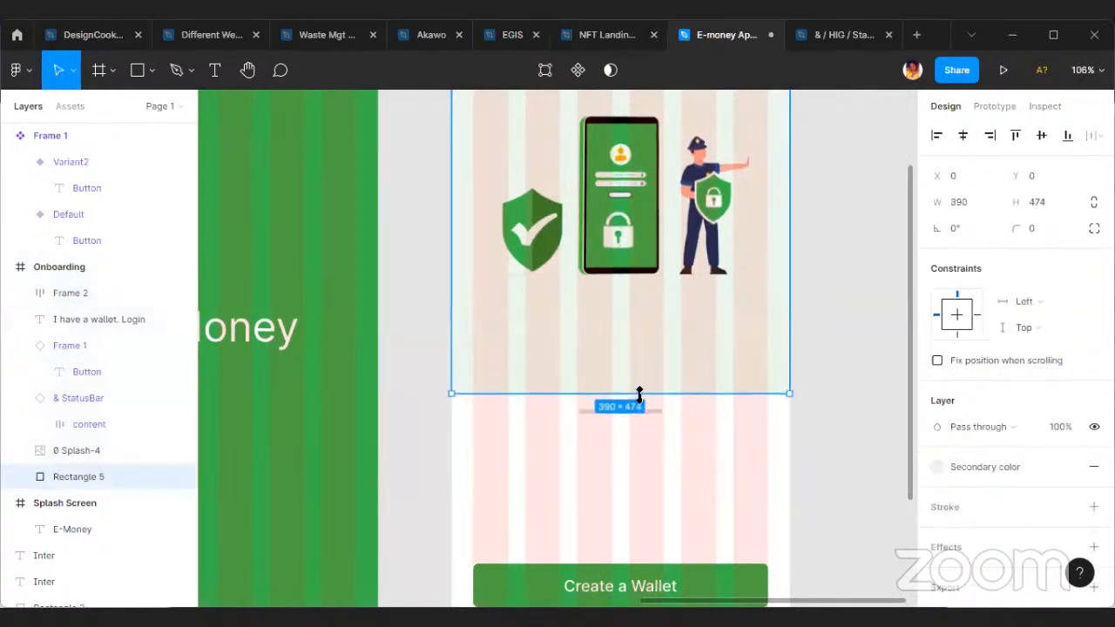
scroll(662, 388, up, 3)
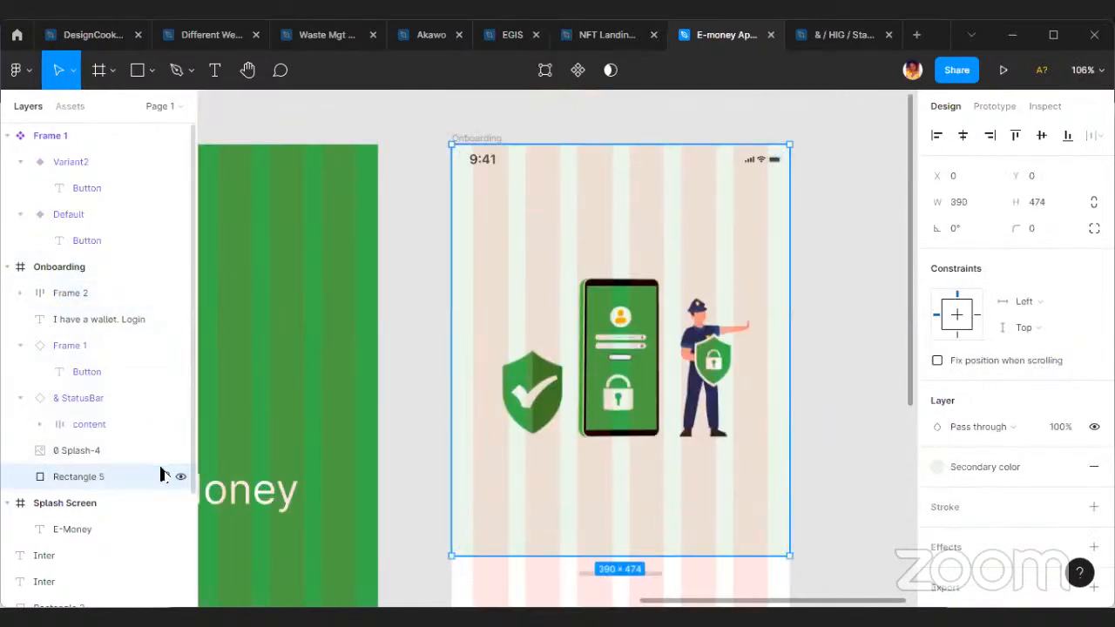
click(164, 476)
Move the security illustration down within the Onboarding frame's pale green area to Y 118.
click(140, 451)
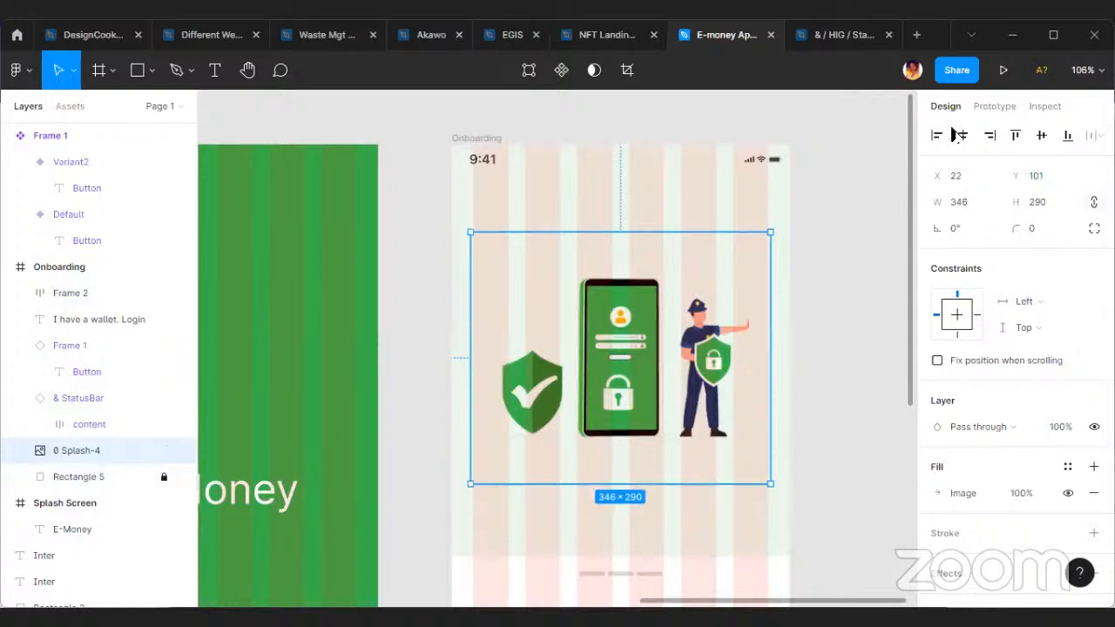
drag(620, 318, 620, 369)
scroll(688, 331, down, 5)
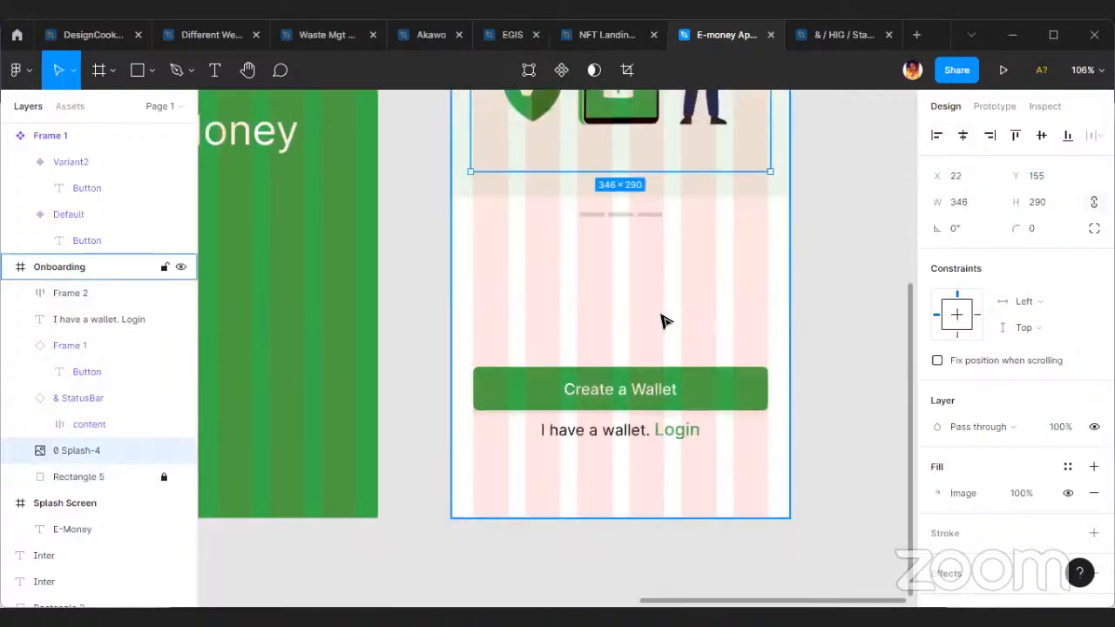
scroll(746, 311, down, 3)
scroll(746, 305, up, 1)
drag(647, 299, 647, 274)
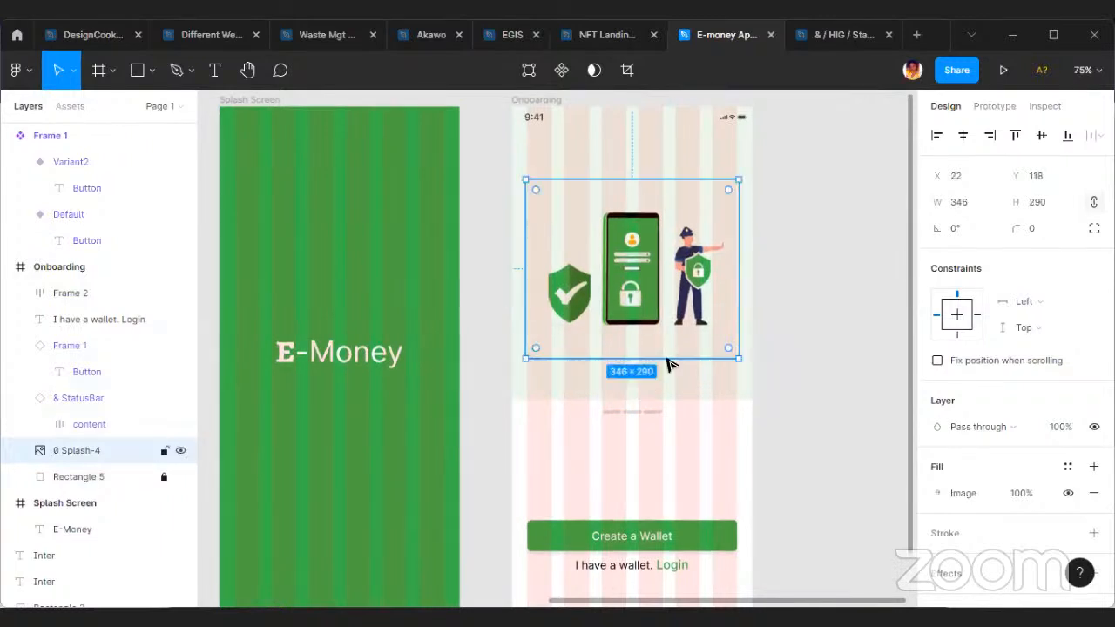
Unlock the pale green background rectangle, shorten it to a height of 399 and lock it again.
click(164, 476)
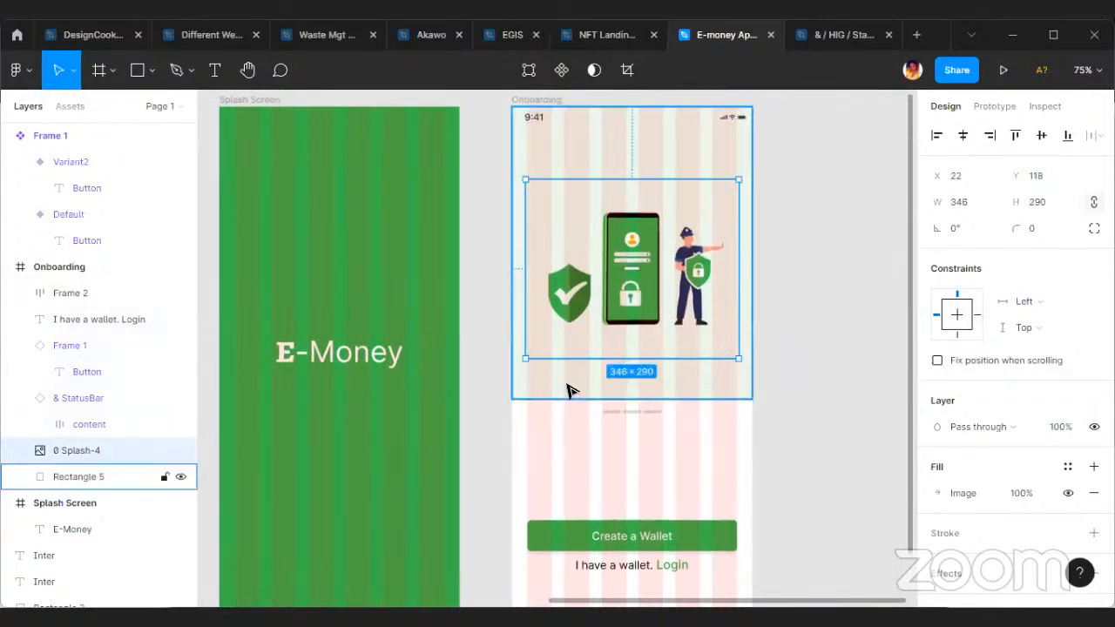
click(565, 393)
drag(558, 399, 560, 353)
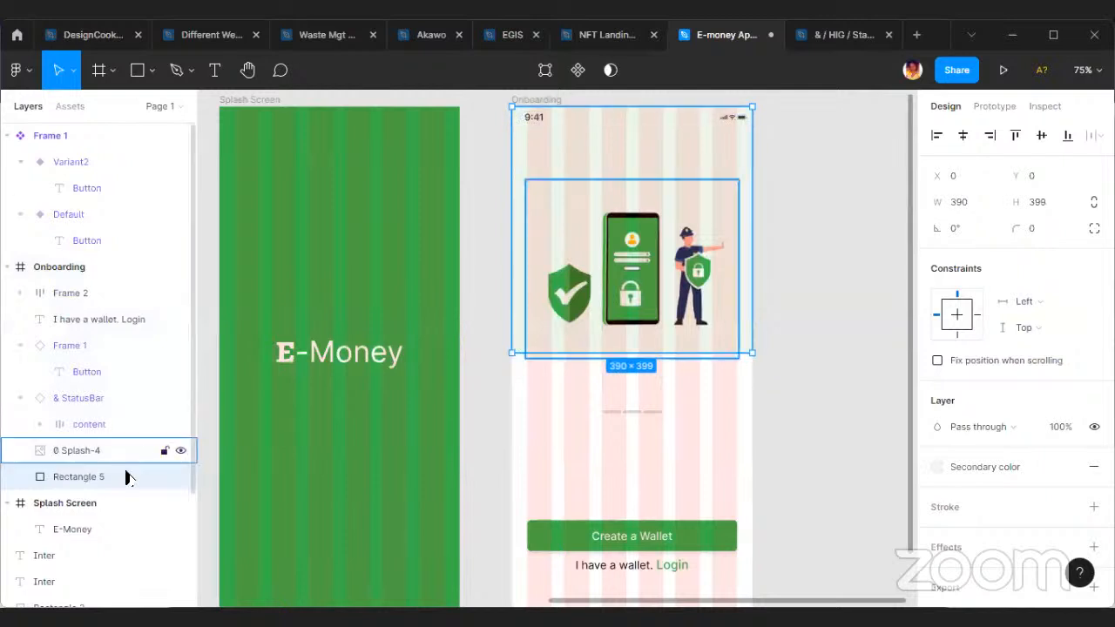
click(164, 476)
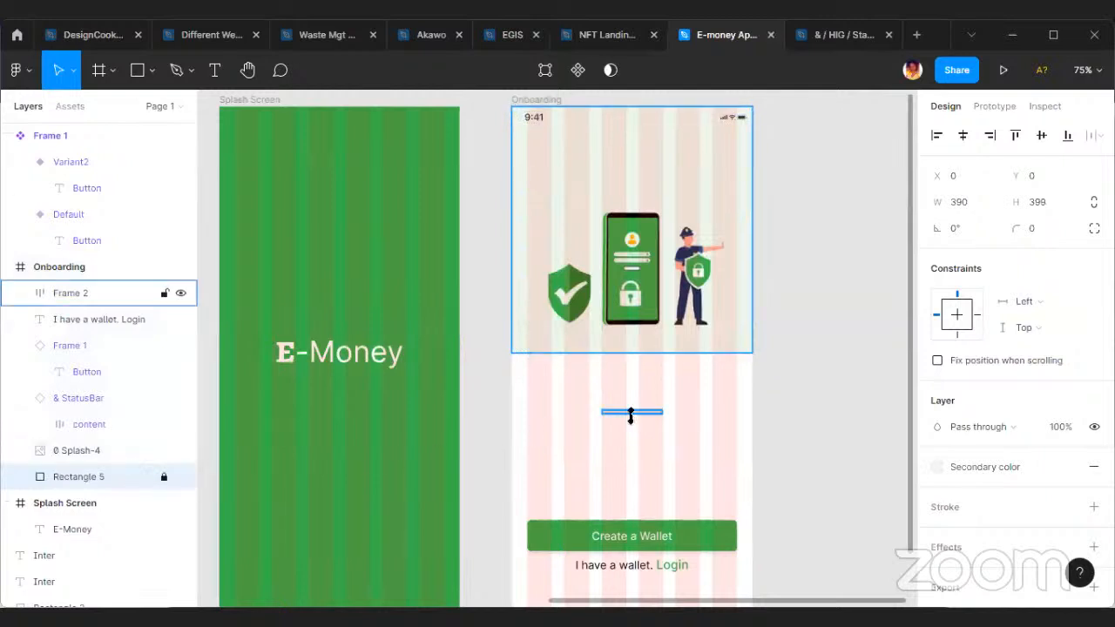
Move the indicator bars up to Y 438, just below the pale green area.
click(636, 414)
scroll(635, 420, up, 3)
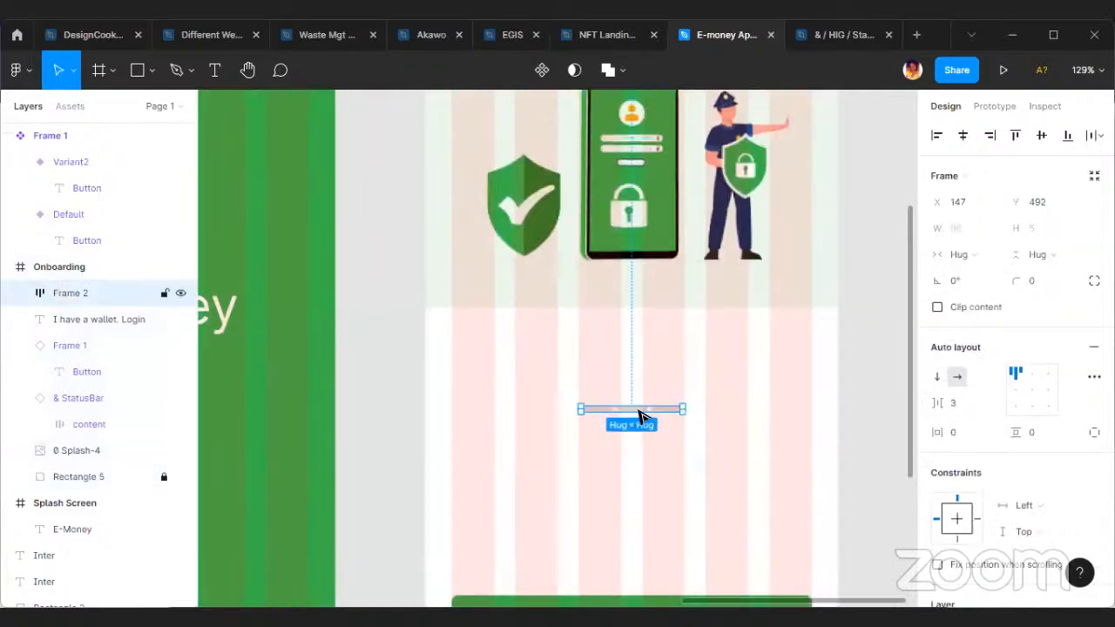
scroll(636, 410, up, 3)
drag(626, 405, 627, 317)
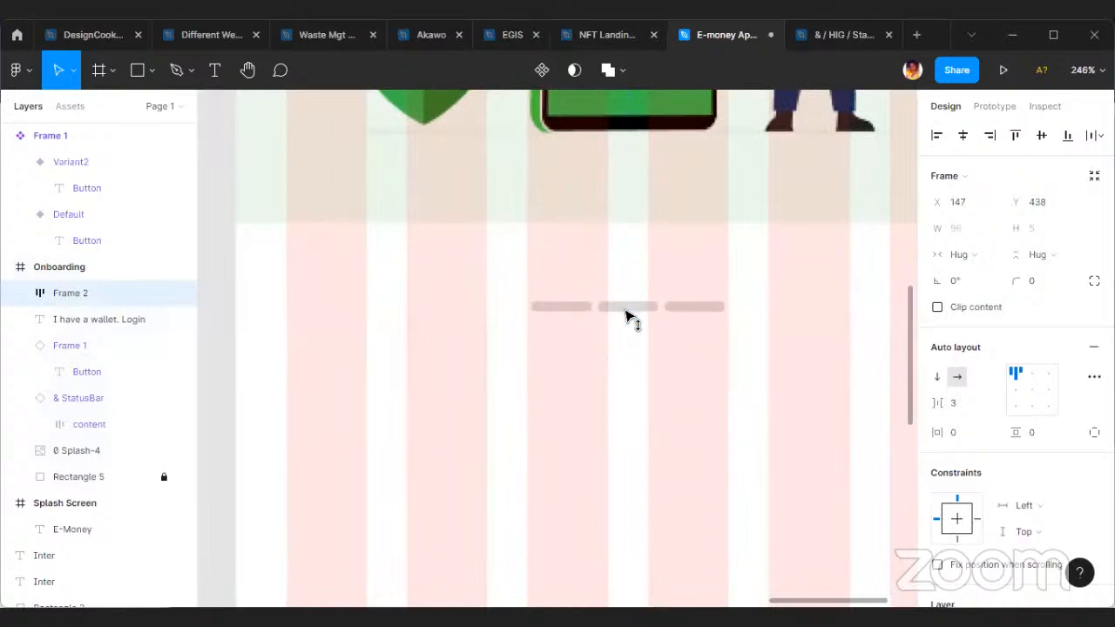
scroll(625, 315, down, 10)
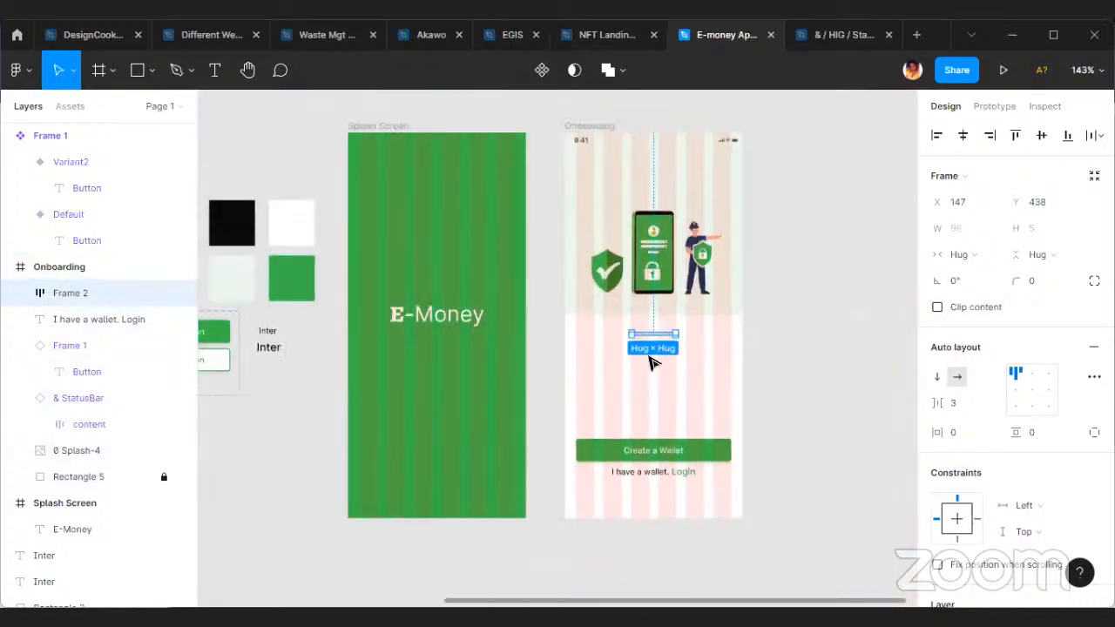
Duplicate the larger title-style Inter sample text into the Onboarding frame below the indicator bars, at X 32, Y 482.
scroll(348, 357, up, 3)
click(345, 355)
key(alt)
drag(841, 411, 788, 360)
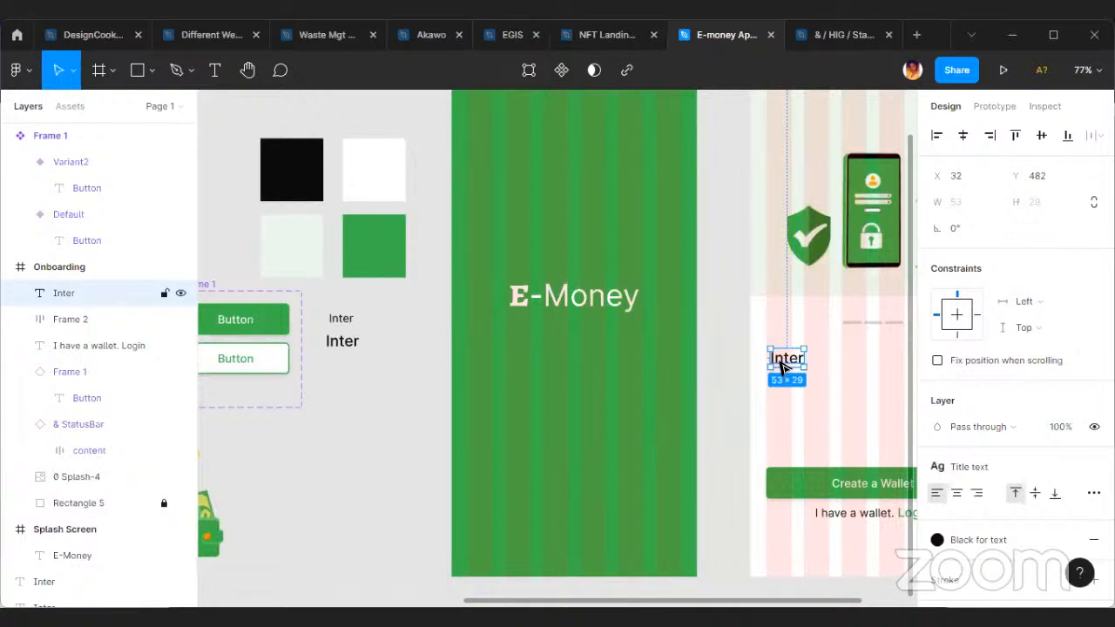
scroll(552, 363, right, 5)
ctrl+scroll(536, 358, up, 3)
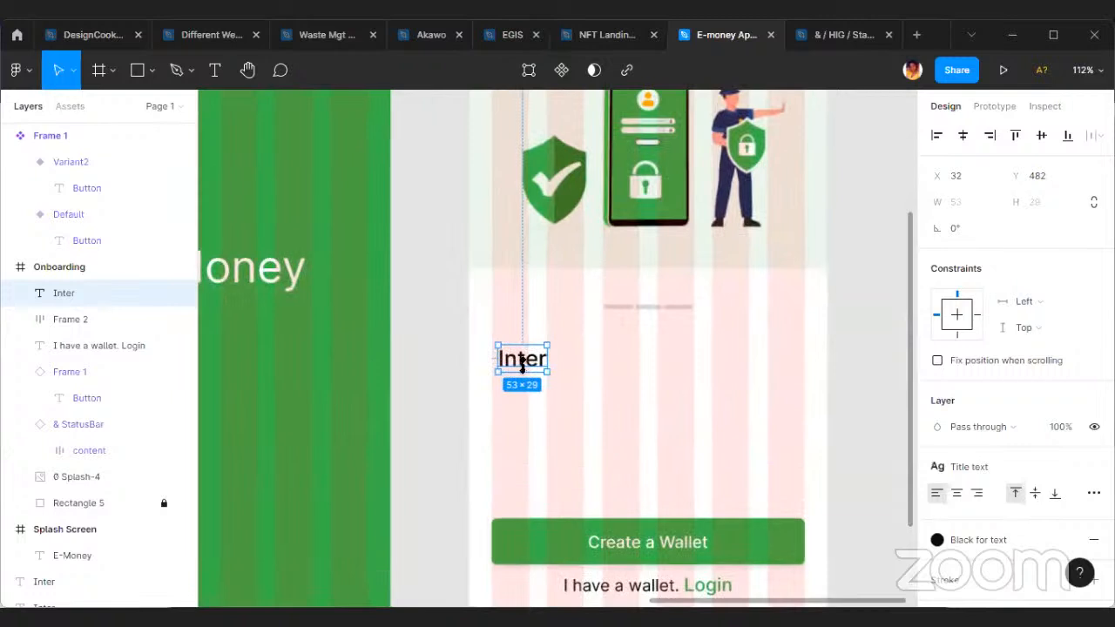
Change the copied title text to "Private and Secure" and centre it horizontally in the Onboarding frame.
double_click(531, 367)
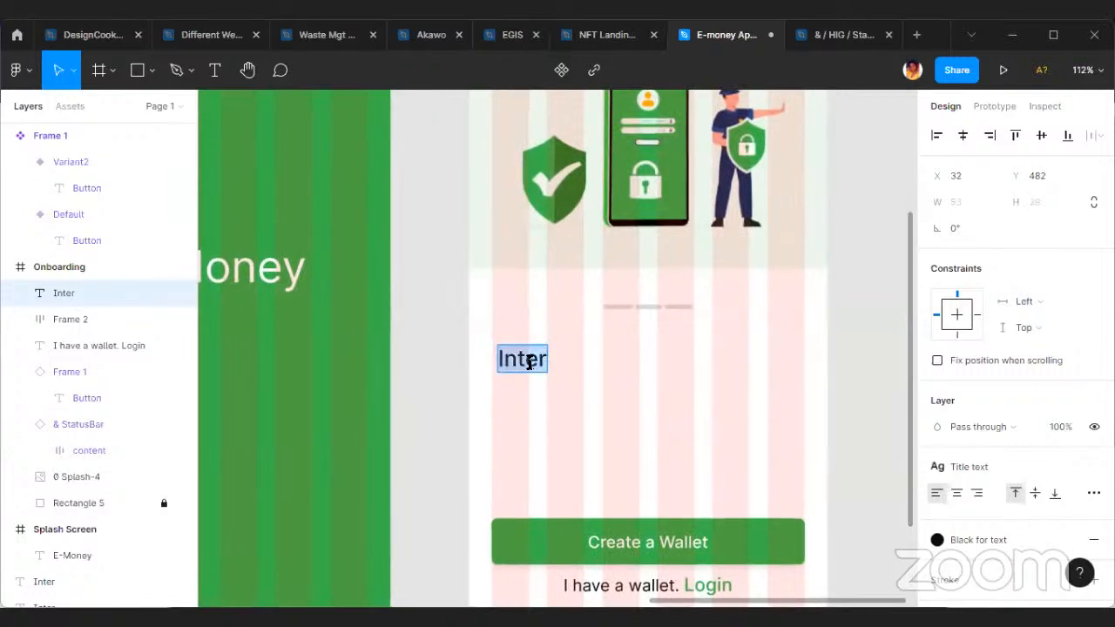
text(Privte)
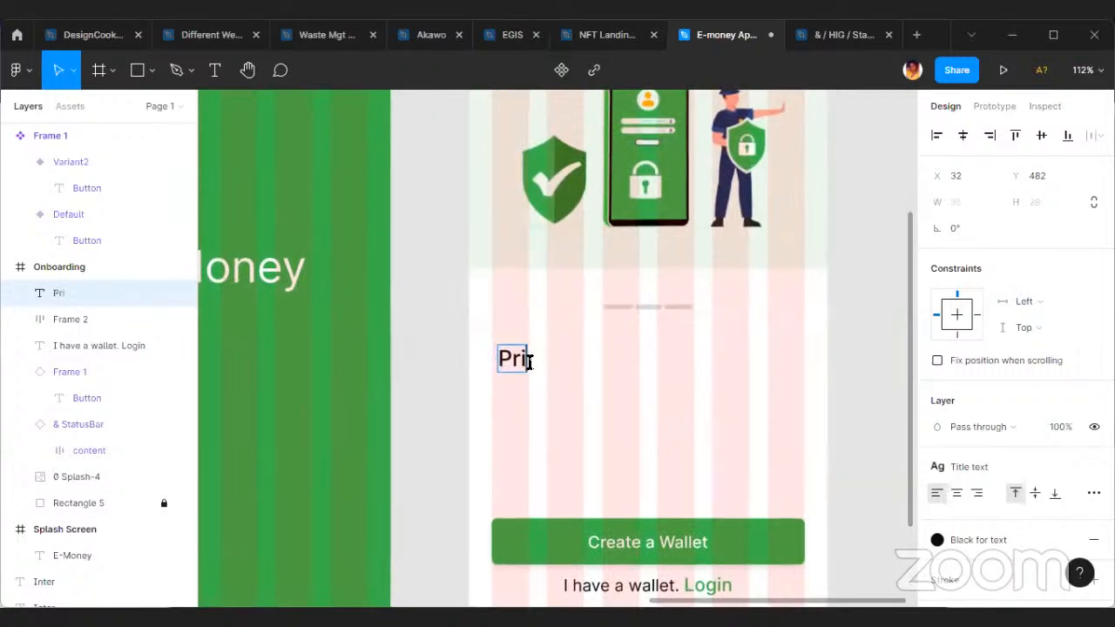
key(BackSpace)
text(ate and)
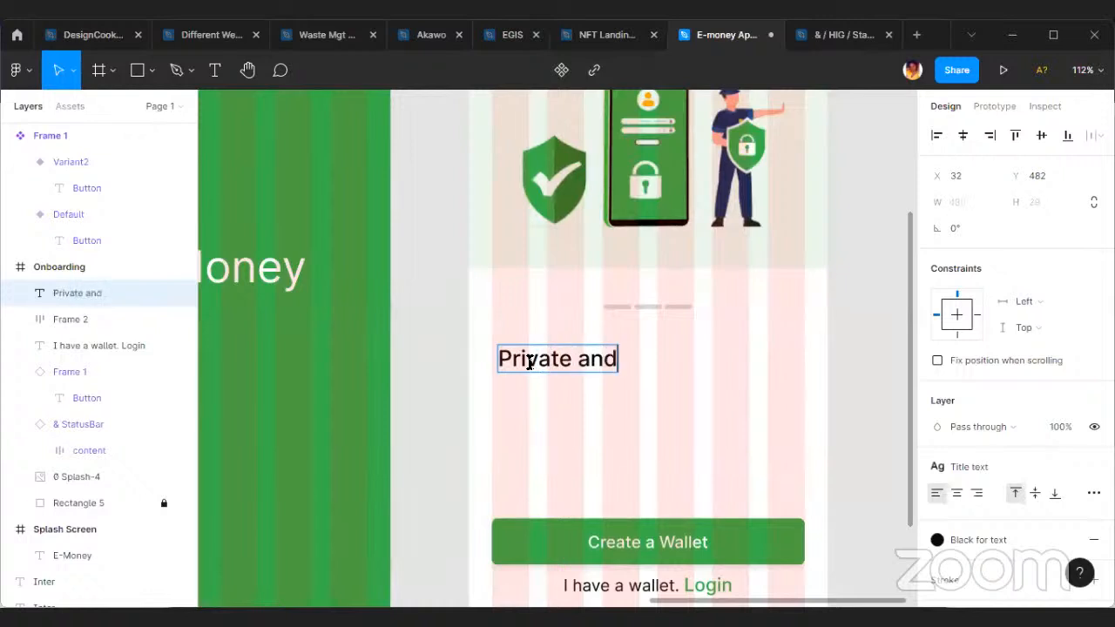
text( a)
key(BackSpace)
text(S)
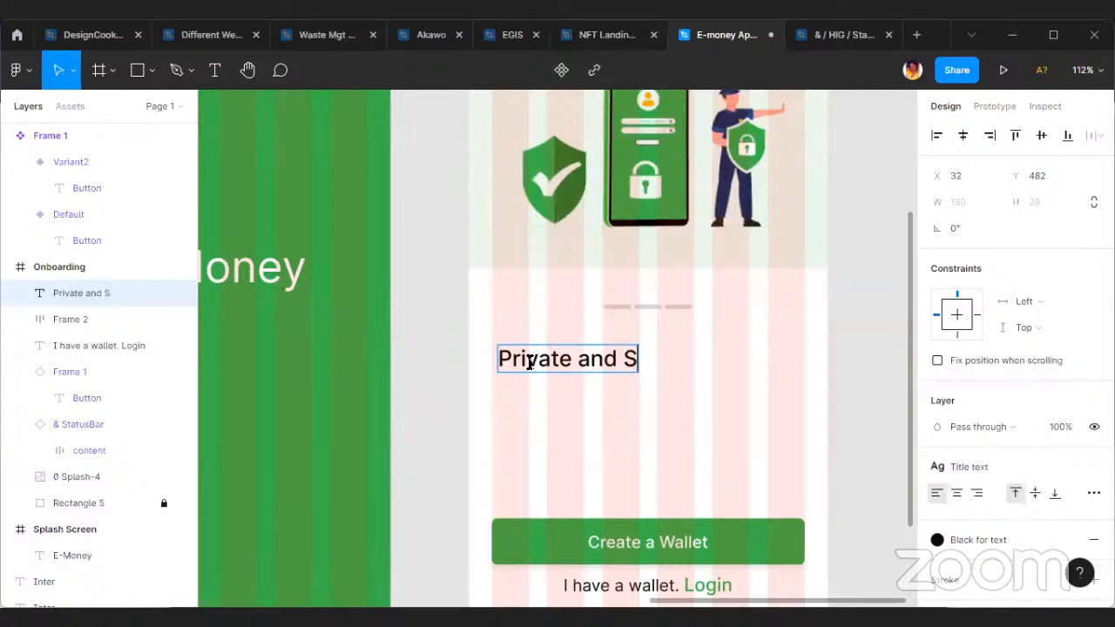
text(erure)
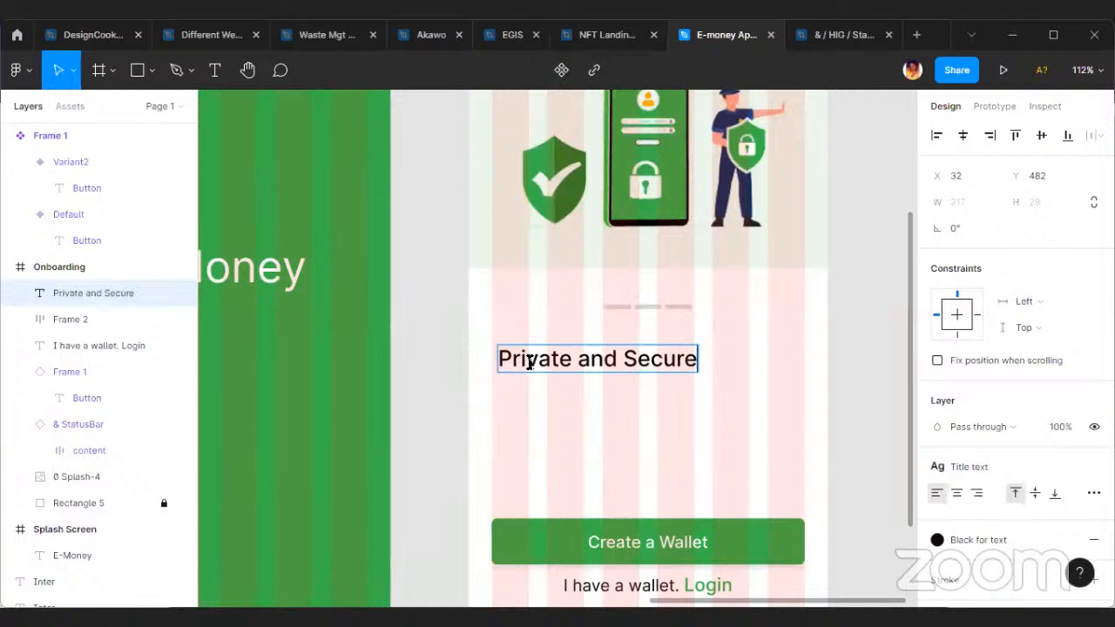
key(Escape)
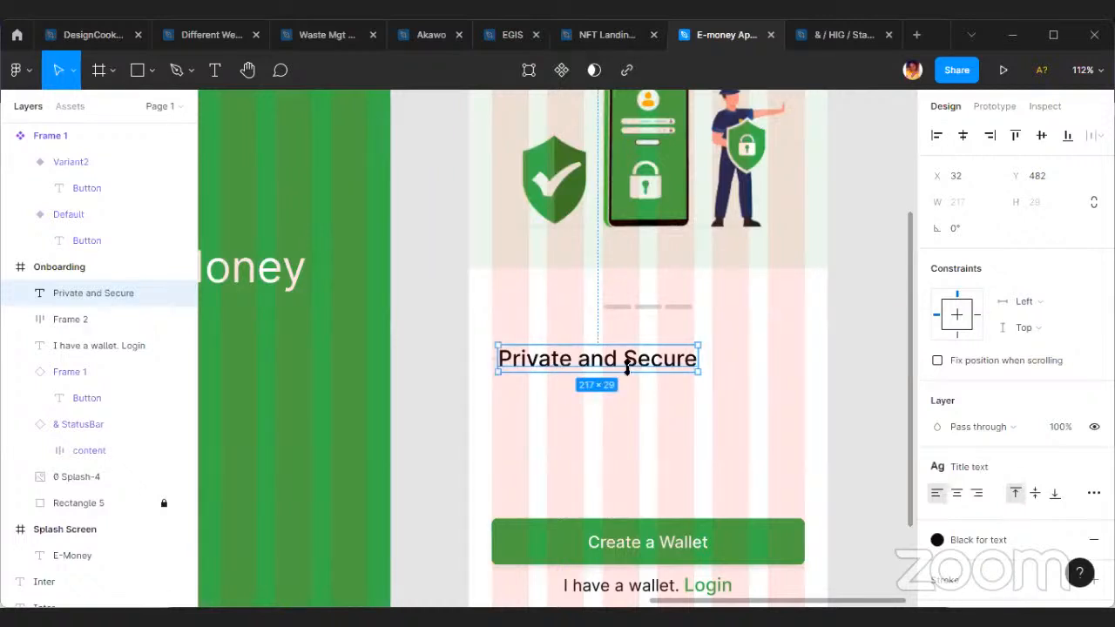
drag(634, 364, 684, 364)
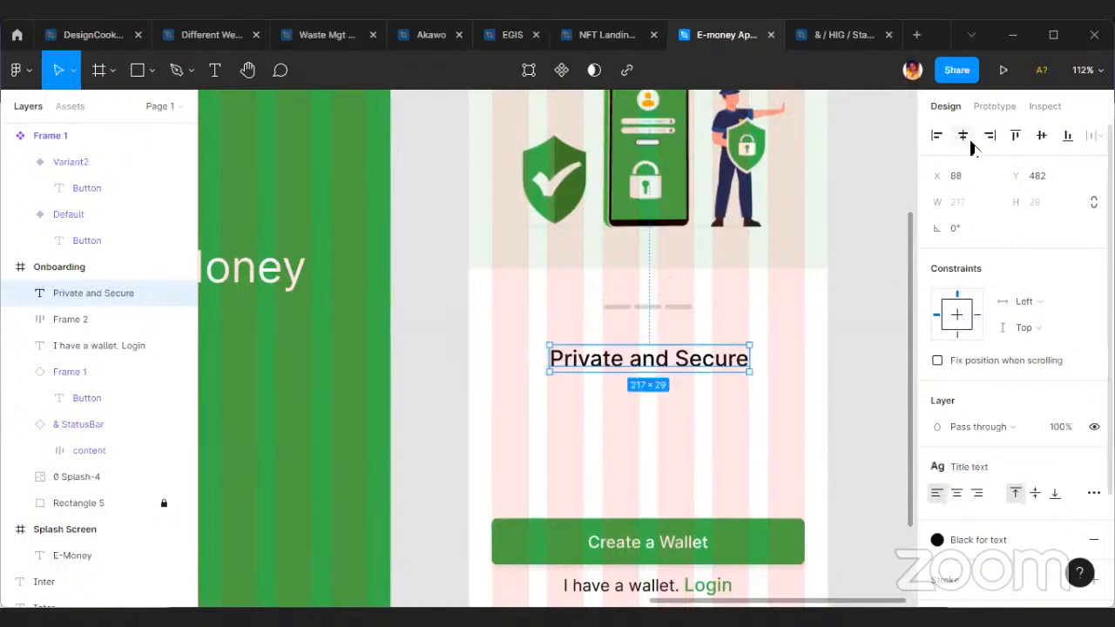
ctrl+scroll(654, 389, up, 3)
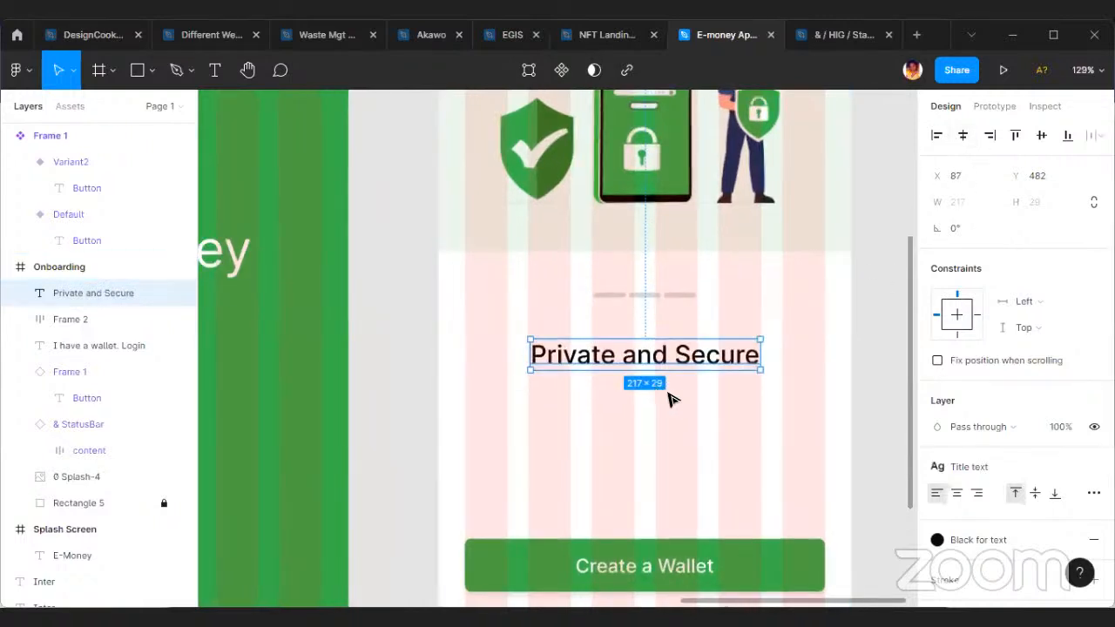
Move the Create a Wallet button and the login line together slightly lower in the Onboarding frame.
scroll(680, 392, down, 2)
ctrl+scroll(738, 372, down, 4)
ctrl+scroll(689, 461, up, 3)
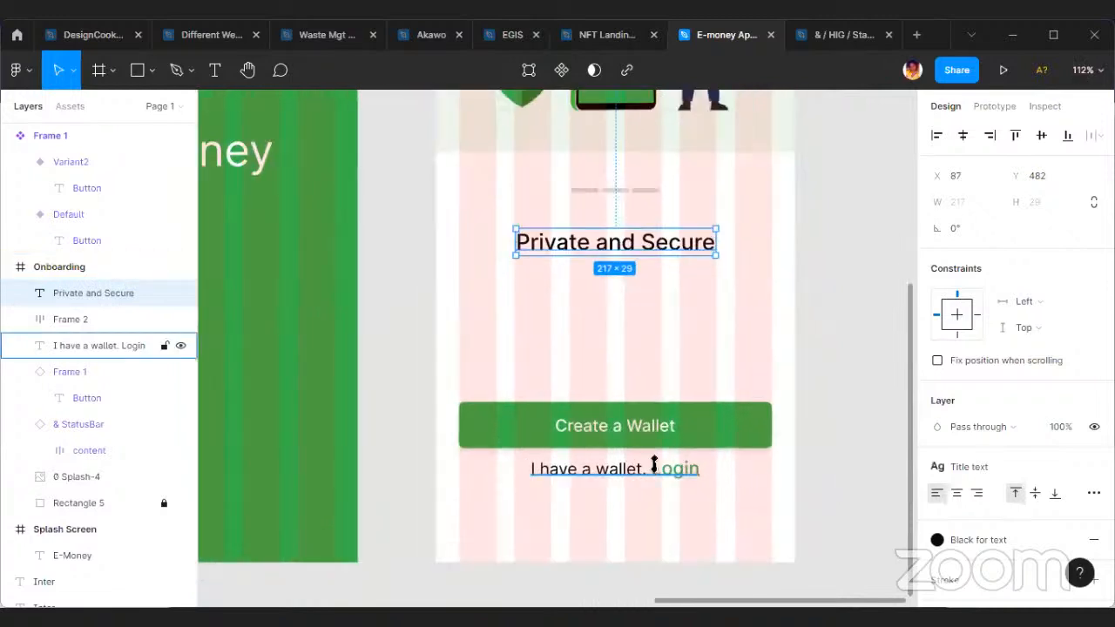
click(654, 465)
shift+click(688, 427)
drag(688, 427, 682, 453)
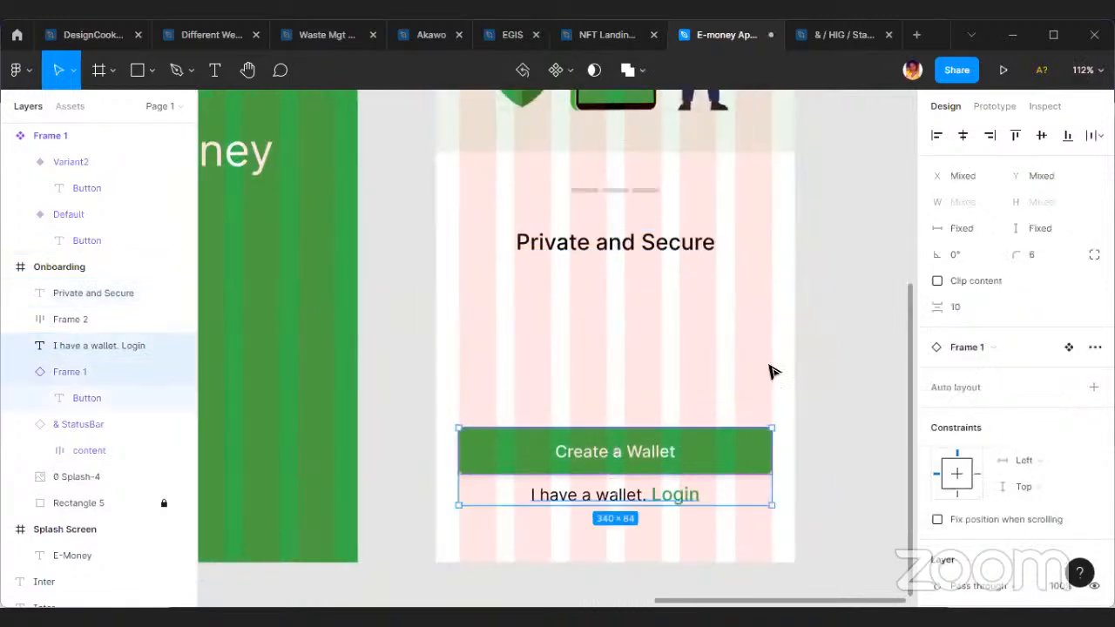
click(749, 360)
Try to generate 3 sentences of placeholder text with the Lorem Ipsum Generator plugin.
scroll(769, 329, right, 3)
right_click(682, 280)
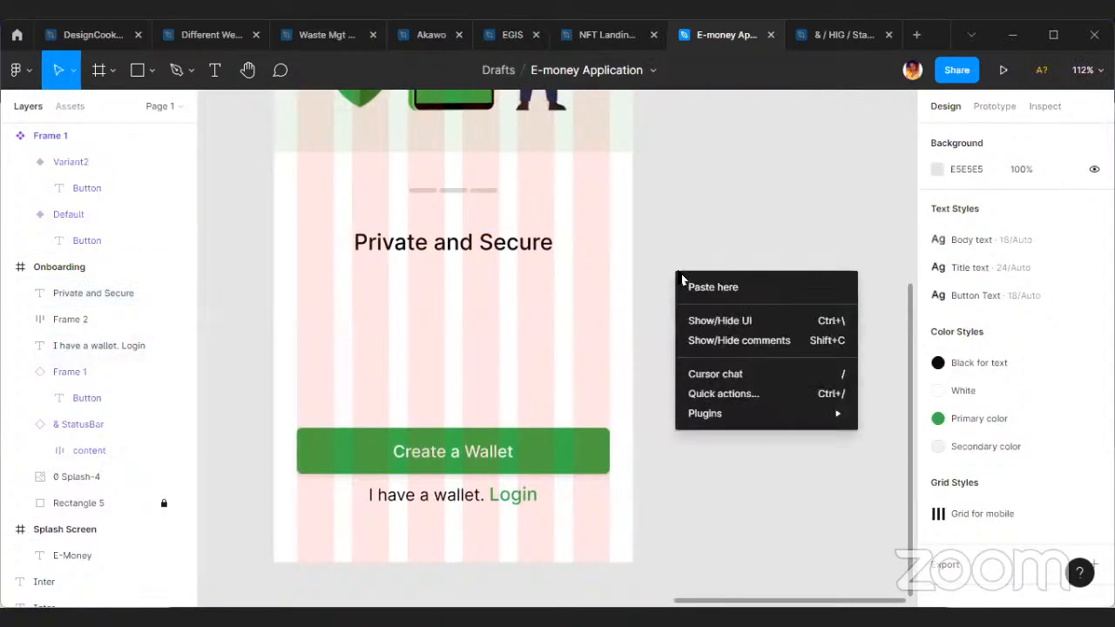
mouse_move(707, 413)
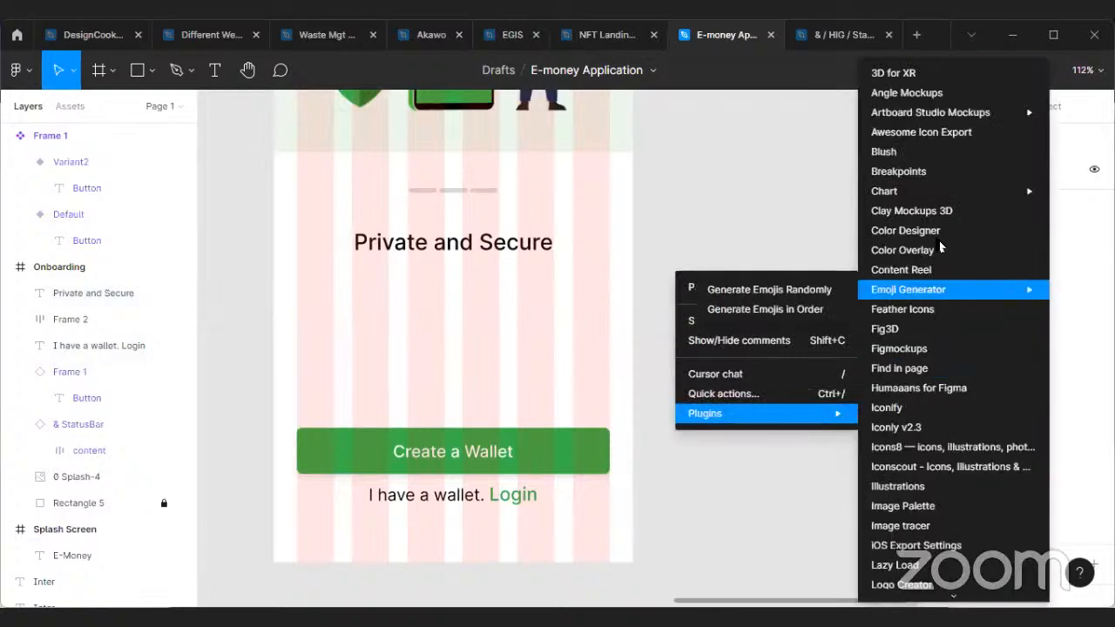
scroll(939, 501, down, 3)
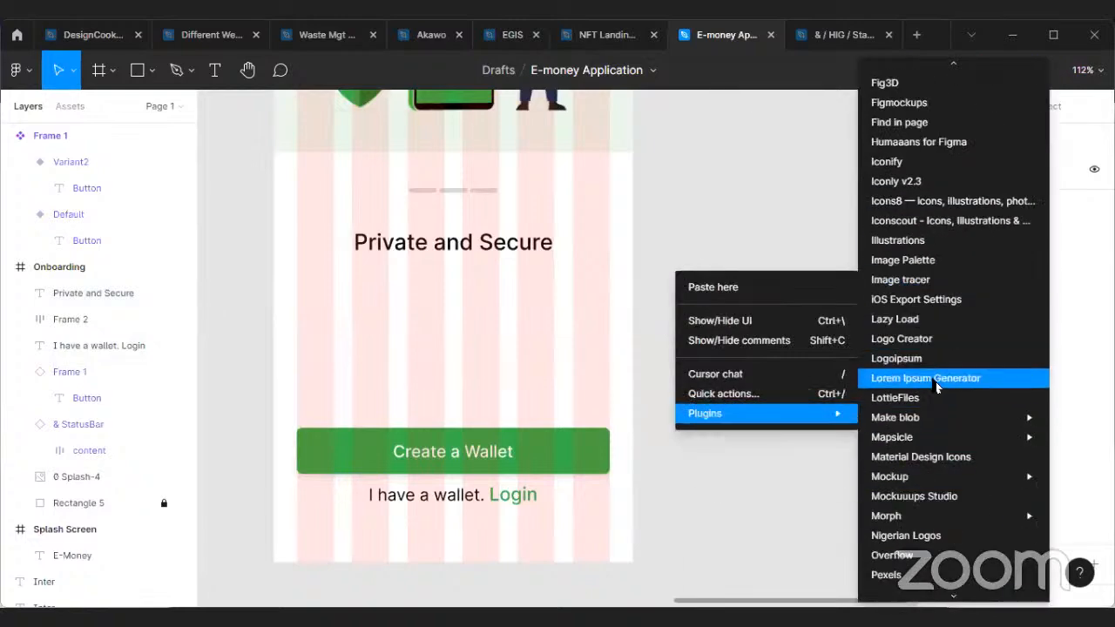
click(938, 380)
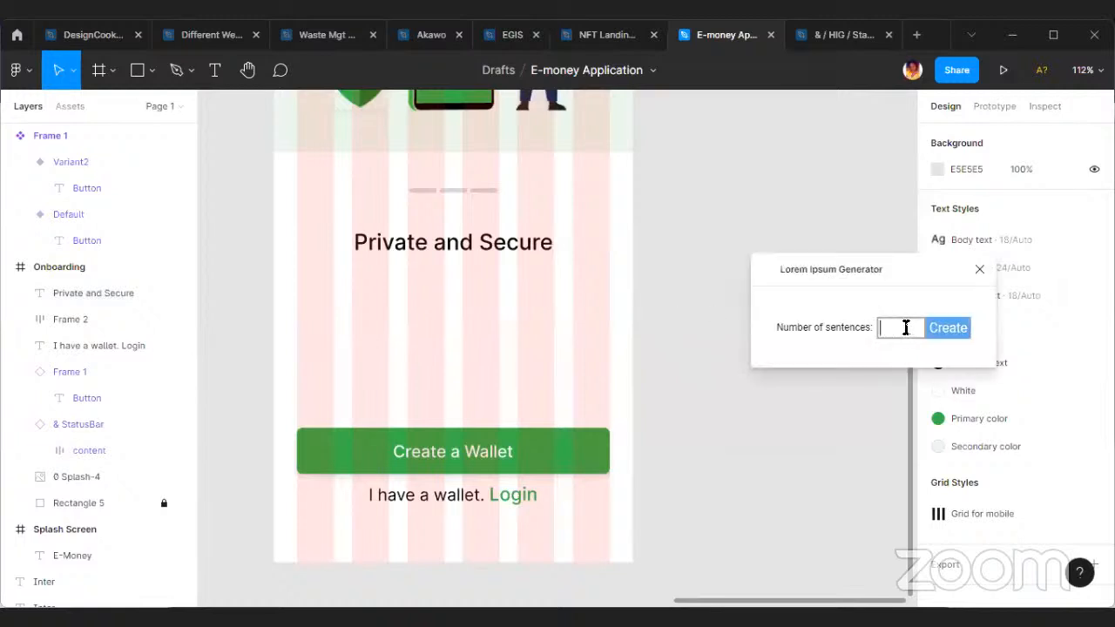
click(889, 329)
text(3)
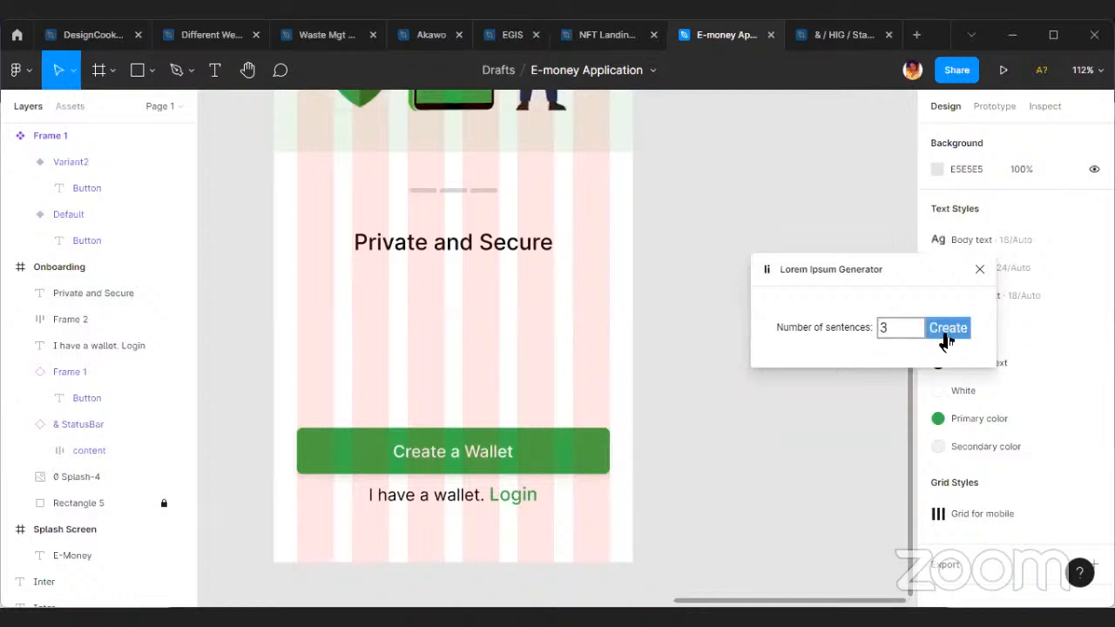
click(945, 335)
click(979, 270)
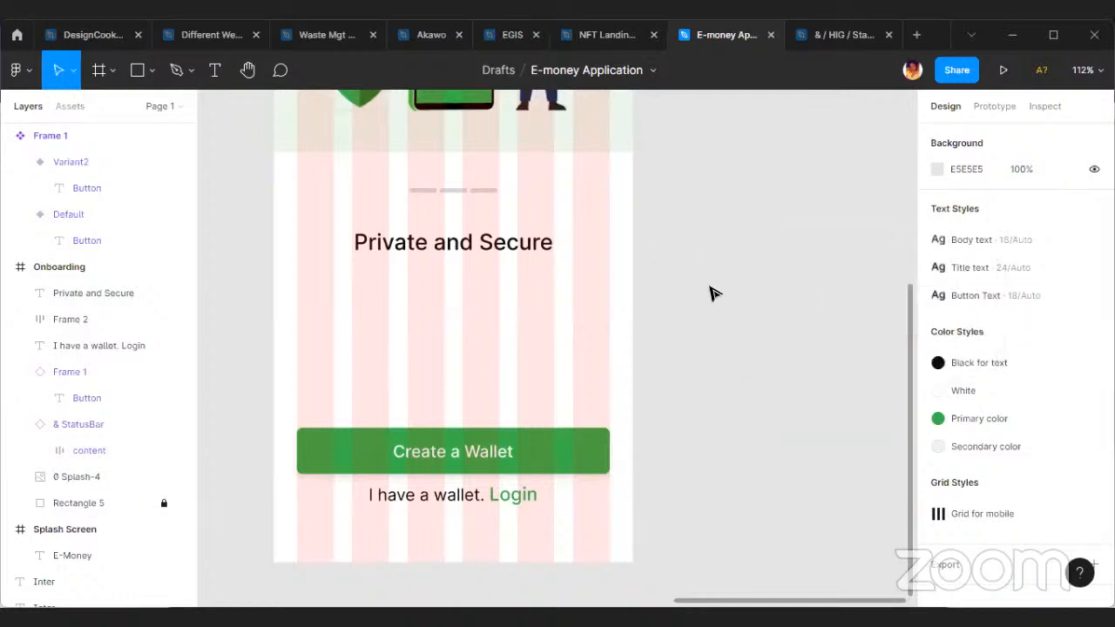
Run the Content Reel plugin, move its window clear of the title text and go through its introduction to the content list.
right_click(718, 322)
mouse_move(774, 461)
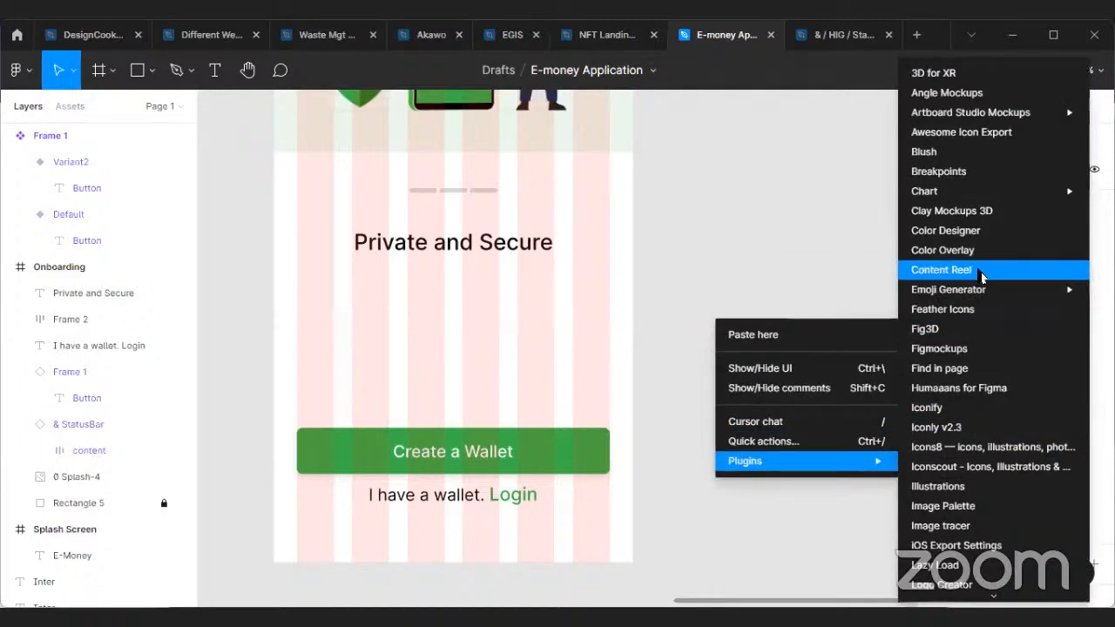
click(979, 272)
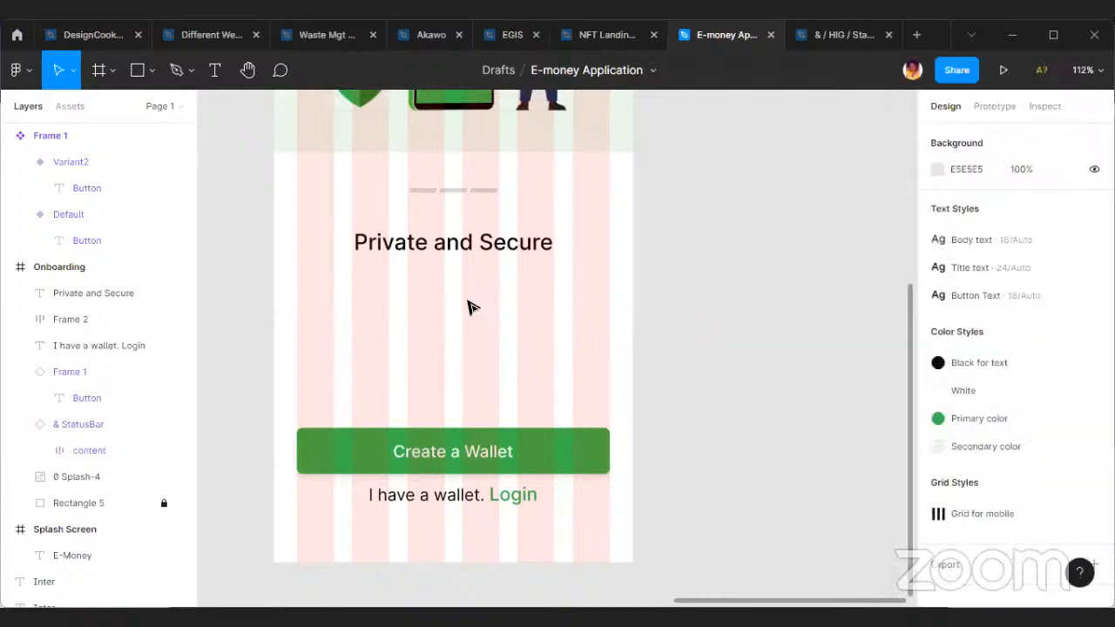
scroll(521, 298, down, 3)
scroll(464, 320, left, 1)
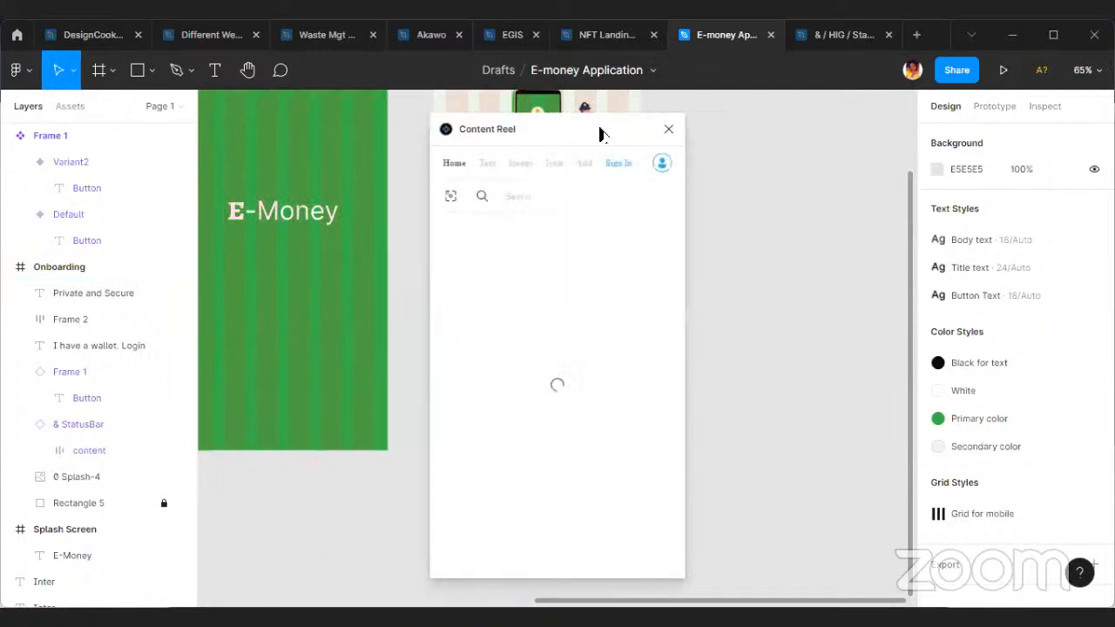
drag(595, 130, 782, 131)
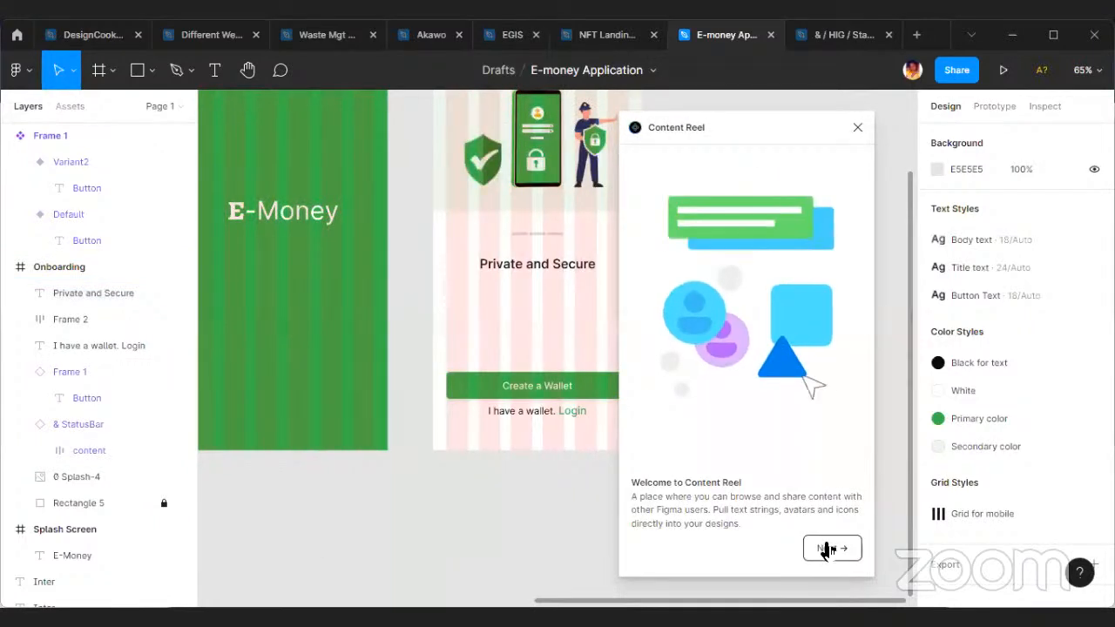
click(827, 546)
click(834, 549)
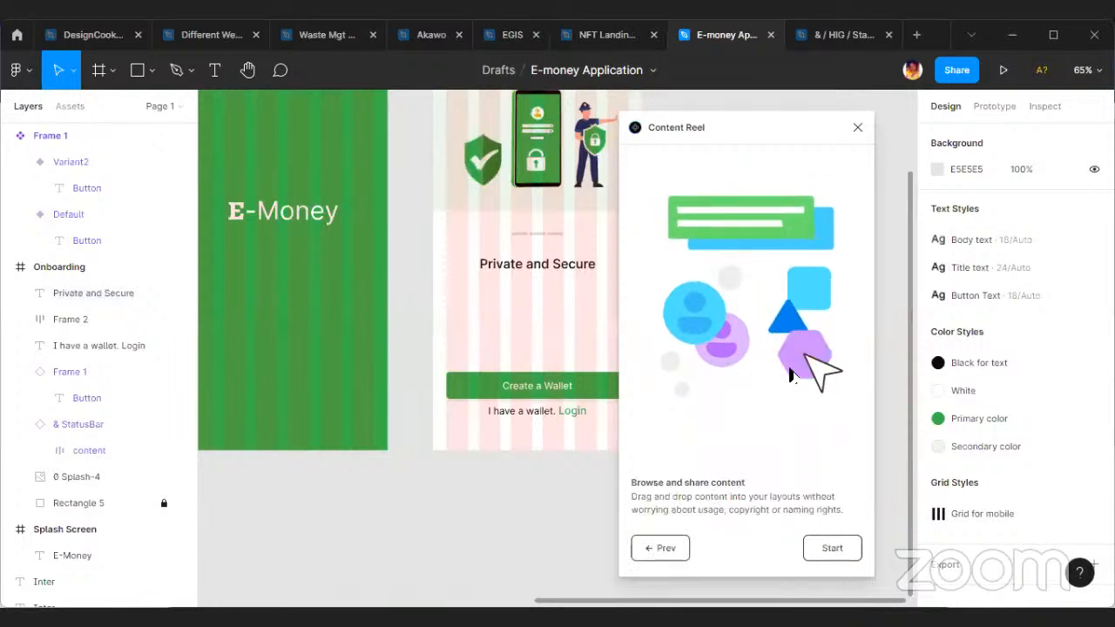
click(823, 550)
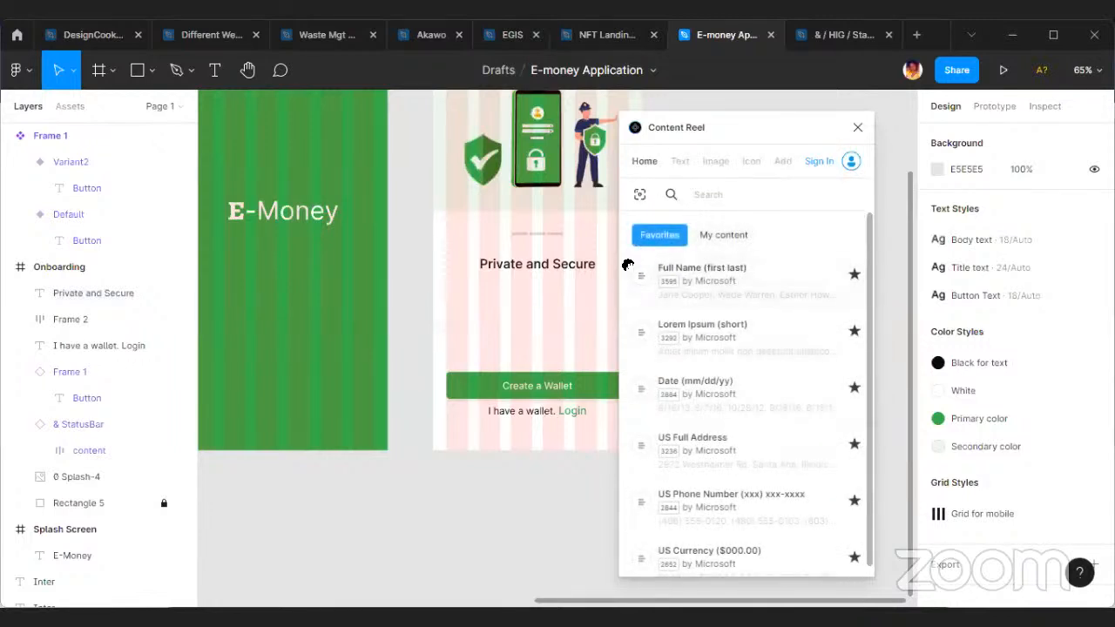
Duplicate the small body-style Inter sample below the original and fill it with Content Reel's Lorem Ipsum (short) text.
scroll(376, 384, left, 10)
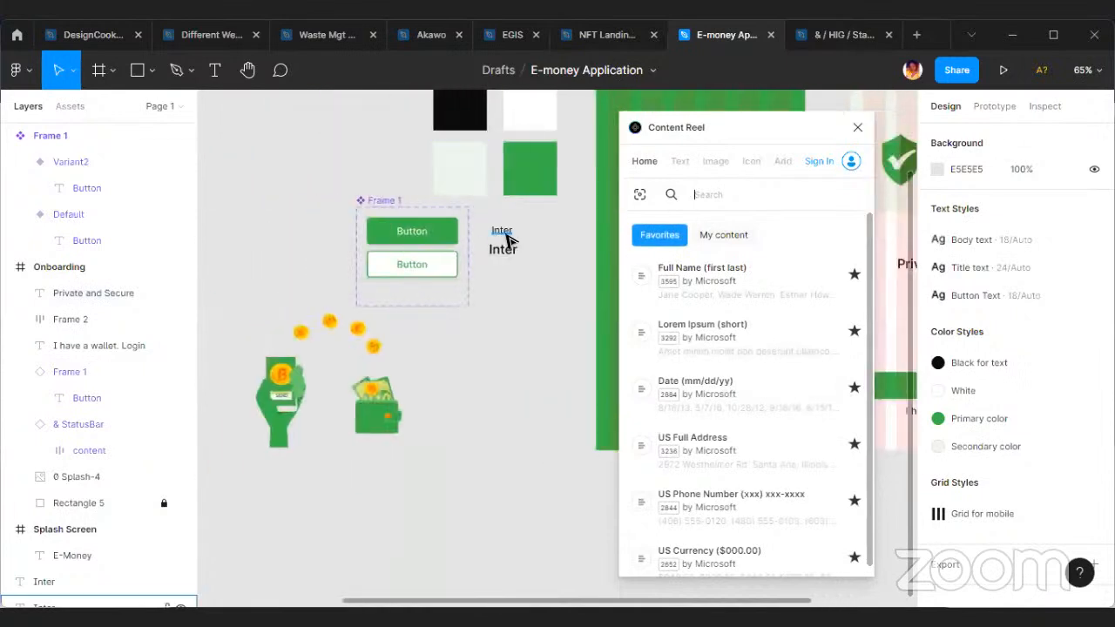
click(502, 231)
drag(502, 231, 515, 363)
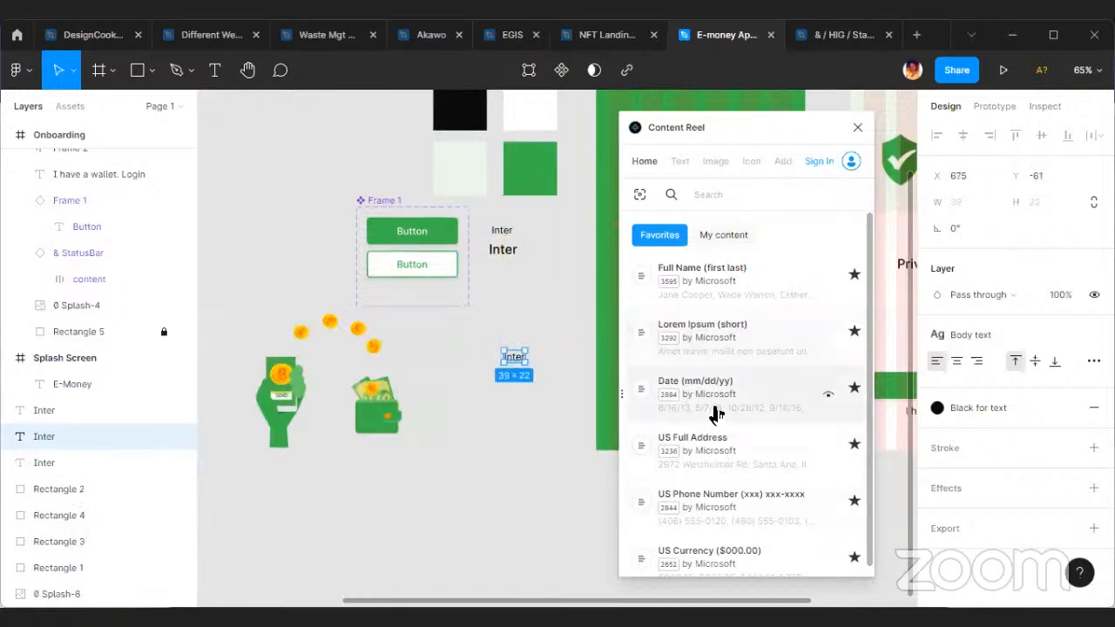
click(757, 349)
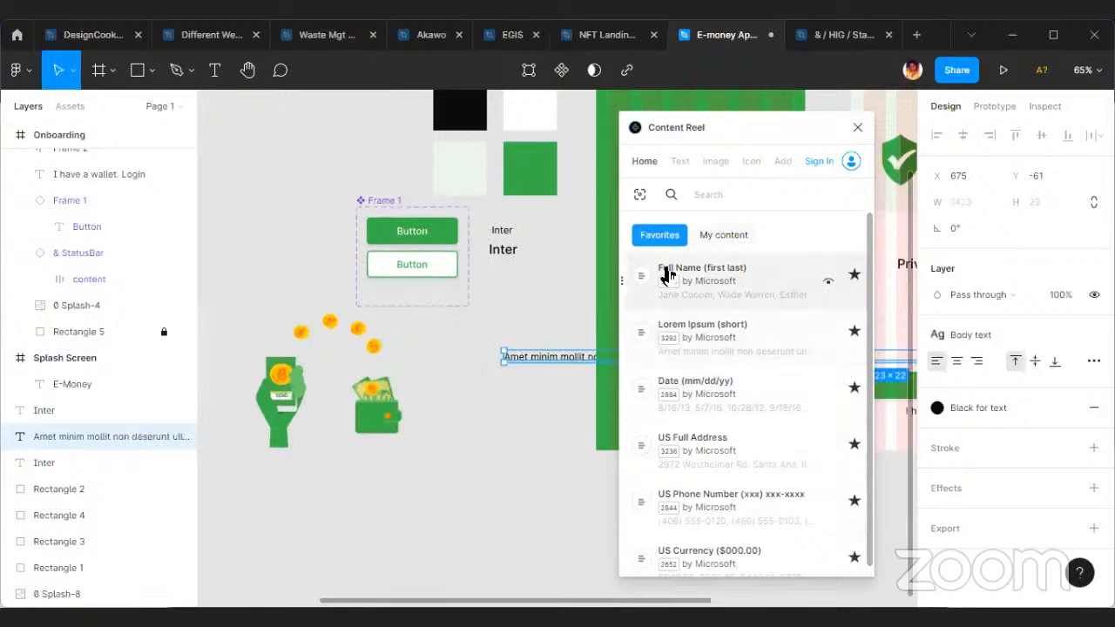
click(856, 129)
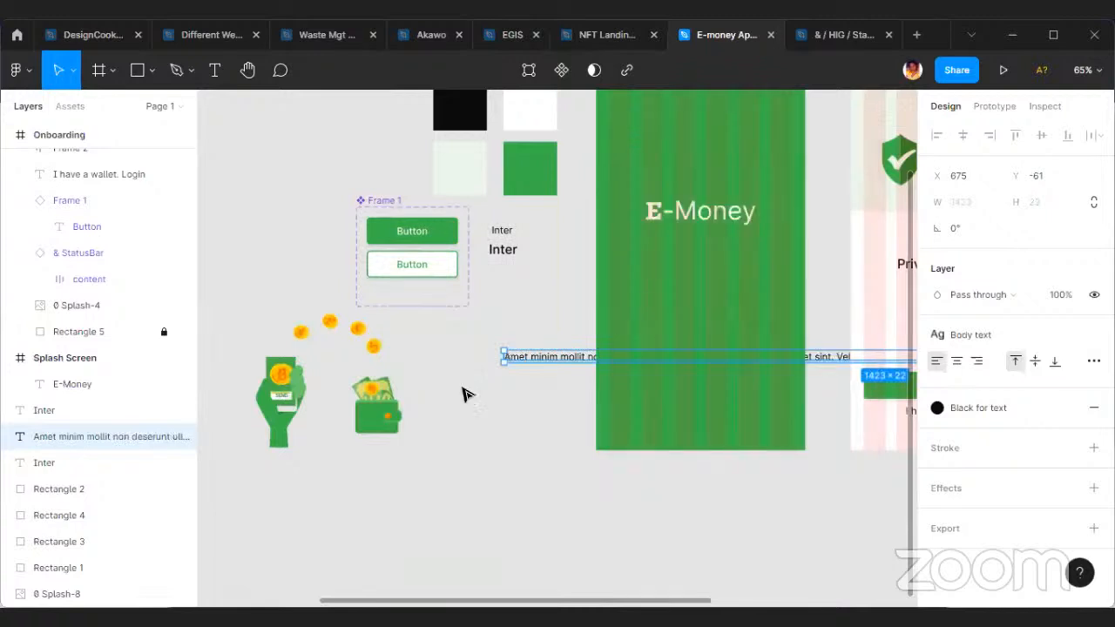
Move the placeholder text into the Onboarding frame under the title at X 40, Y 541, wrapped to a width of 312.
scroll(640, 351, down, 3)
drag(756, 359, 685, 485)
scroll(647, 468, down, 2)
scroll(884, 505, right, 1)
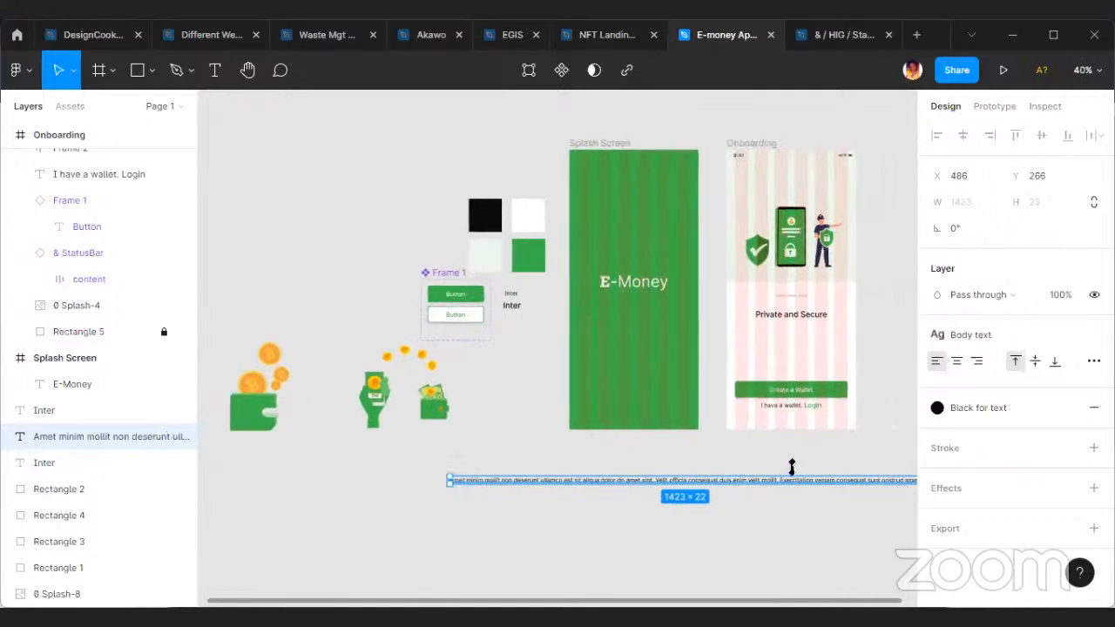
scroll(810, 474, right, 4)
drag(760, 481, 647, 355)
scroll(671, 355, up, 5)
drag(479, 337, 519, 323)
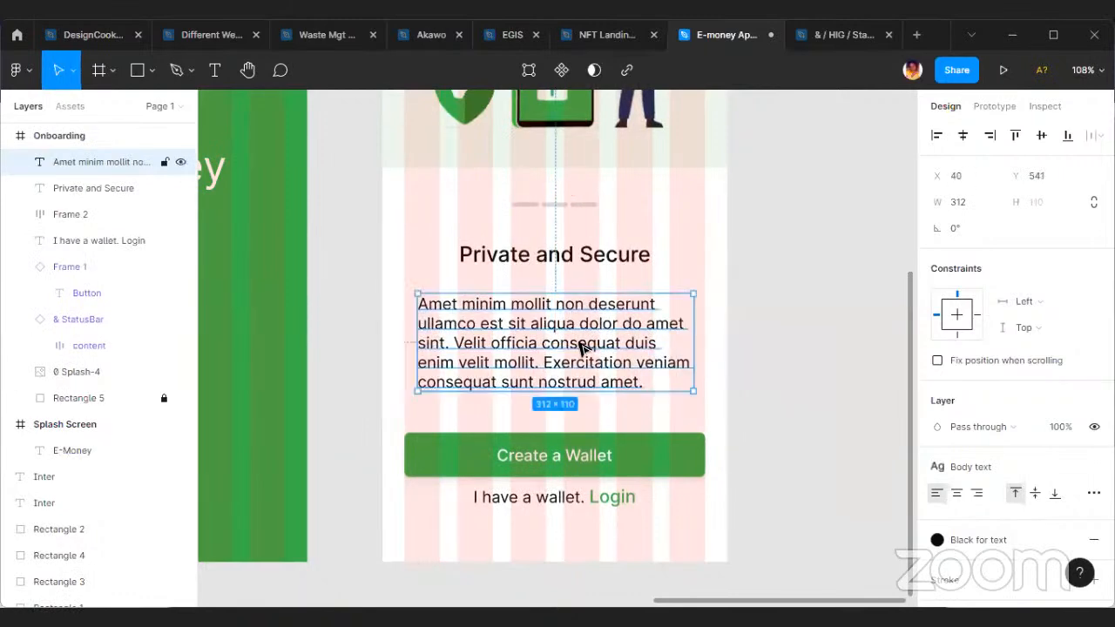
Shorten the placeholder paragraph by deleting everything after its first sentence, from "Velit officia" to the end.
scroll(574, 338, up, 3)
double_click(377, 305)
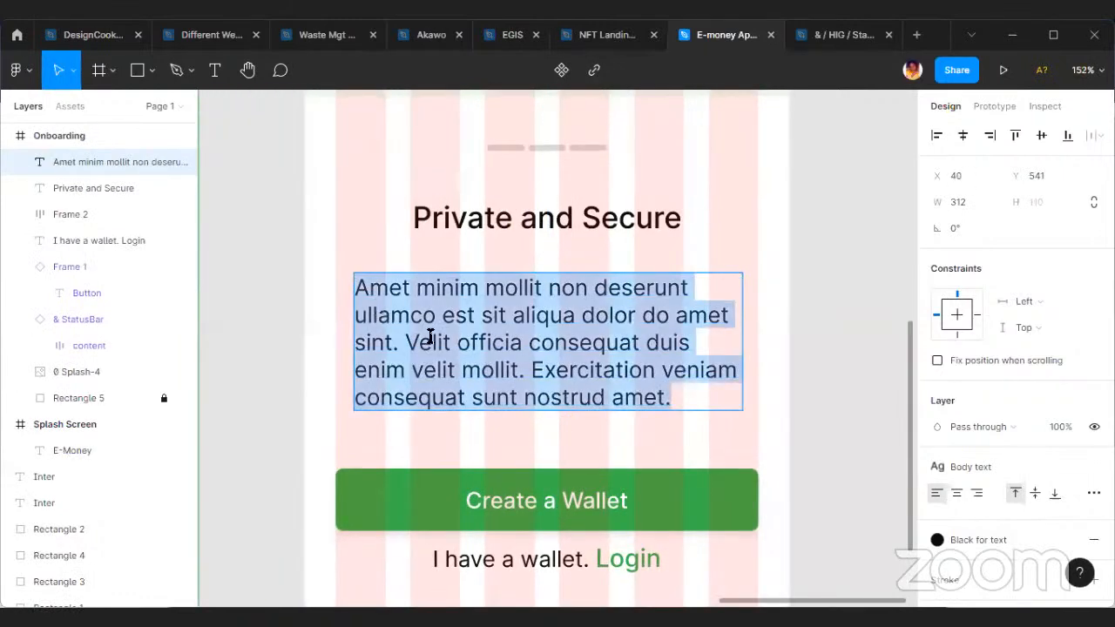
drag(403, 342, 728, 447)
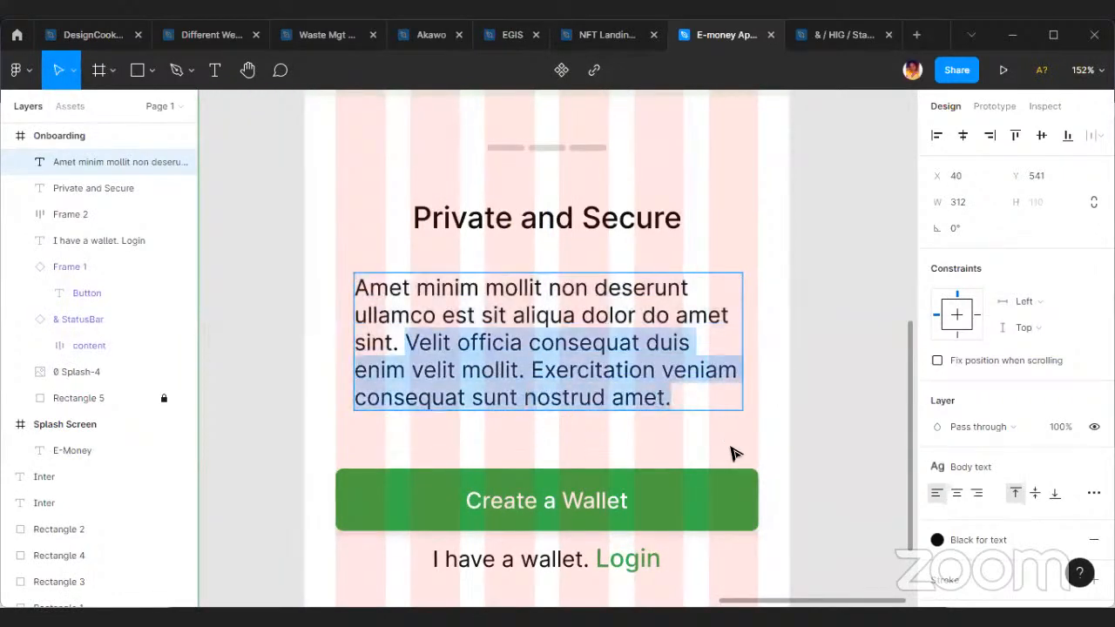
key(BackSpace)
key(Escape)
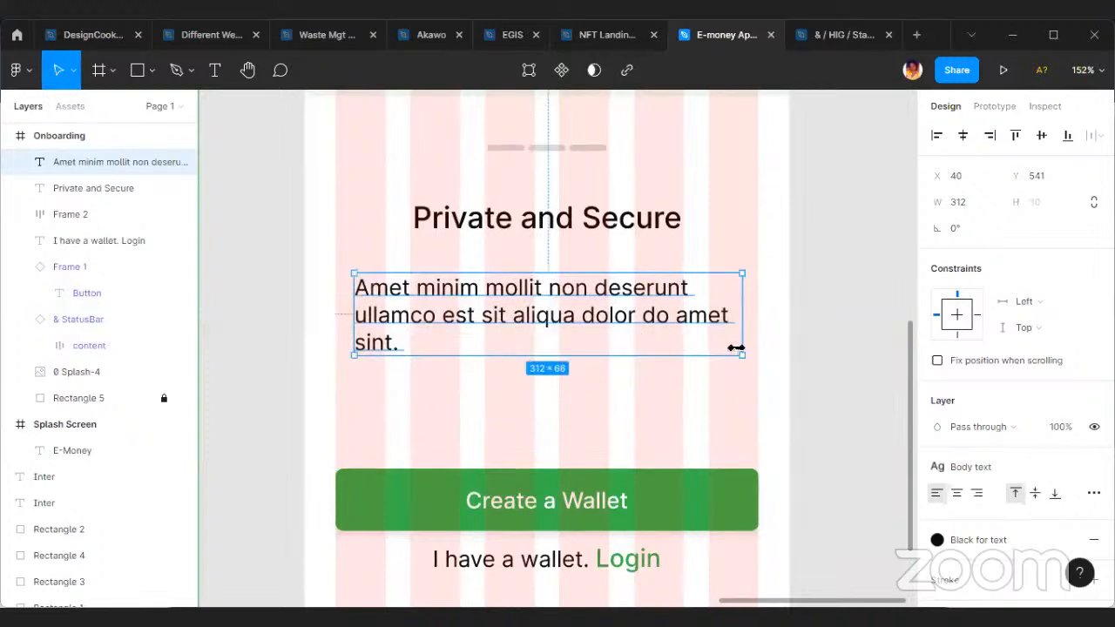
Centre-align the paragraph's text, move it closer to the title at Y 532 and widen its box to 345.
drag(737, 347, 725, 348)
click(957, 493)
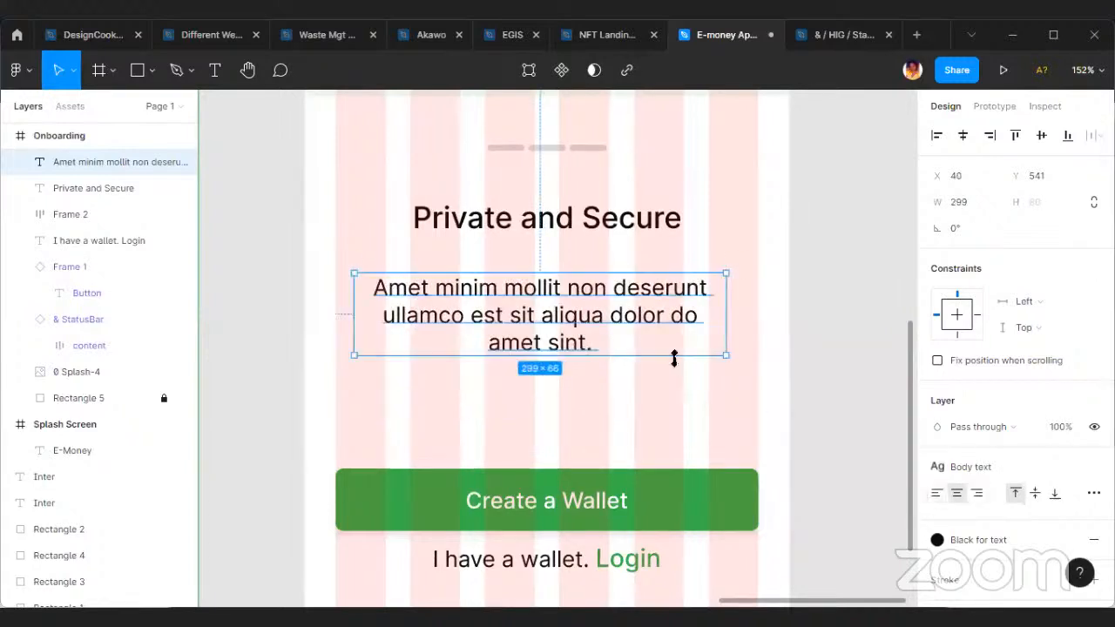
mouse_move(545, 318)
mouse_down()
mouse_move(567, 302)
mouse_move(551, 307)
mouse_up()
drag(766, 306, 789, 308)
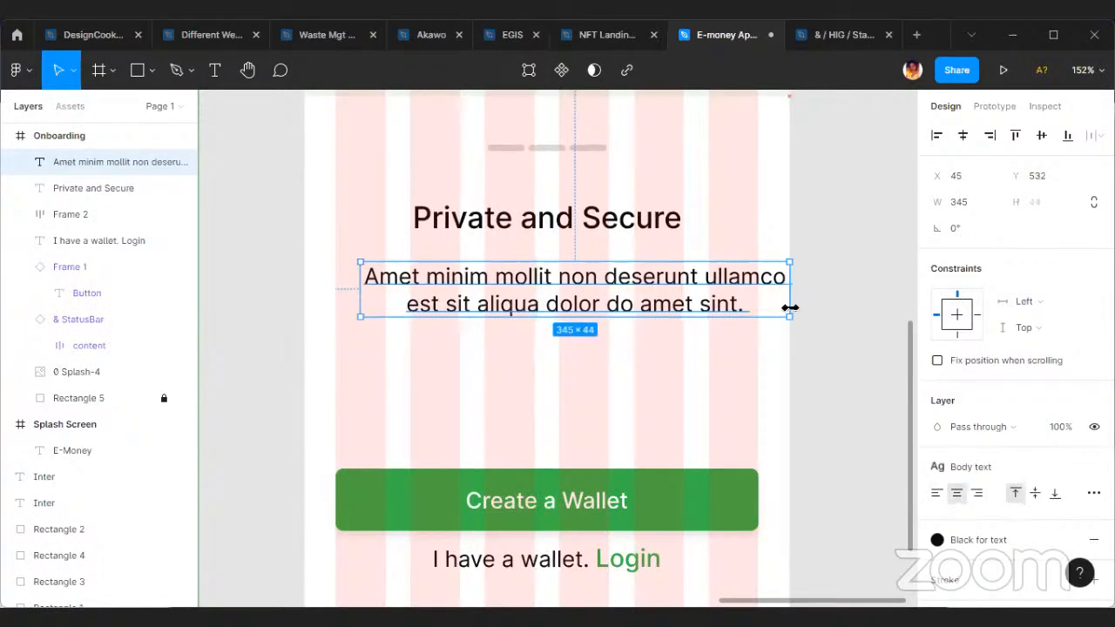
Centre the placeholder paragraph horizontally in the Onboarding frame and place a copy on the canvas beside it at X 1799, Y -147.
click(964, 135)
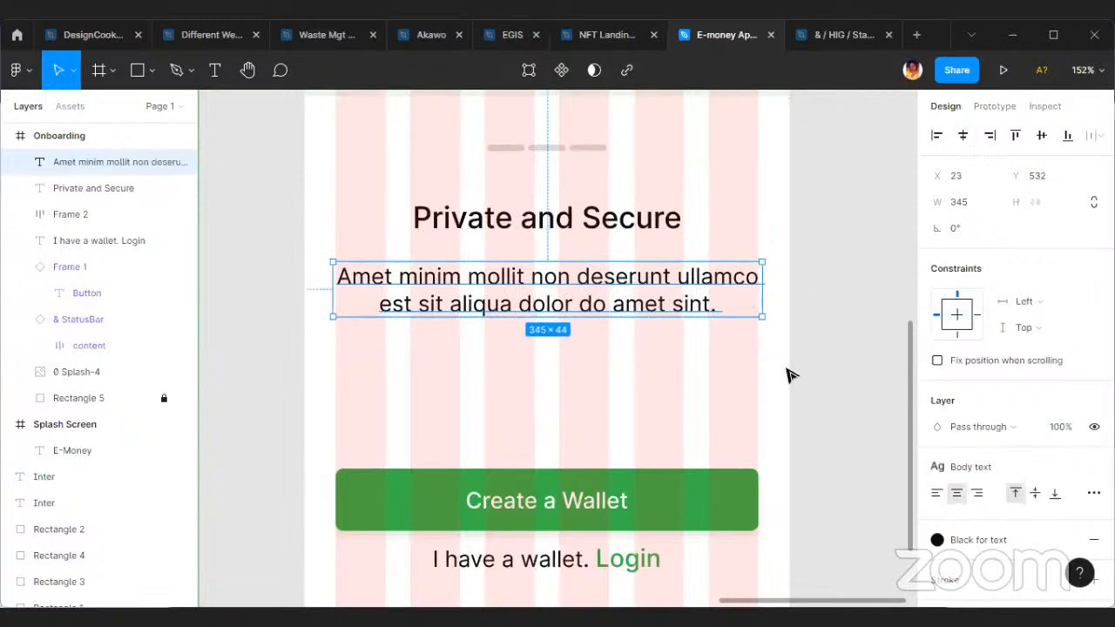
click(604, 321)
click(423, 286)
click(570, 356)
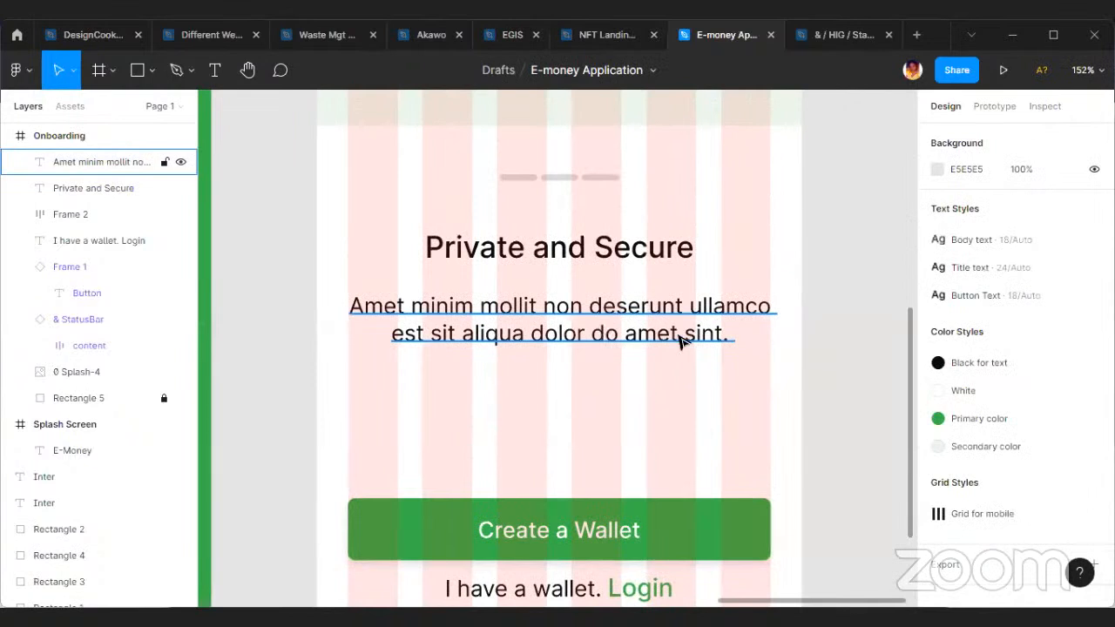
click(737, 334)
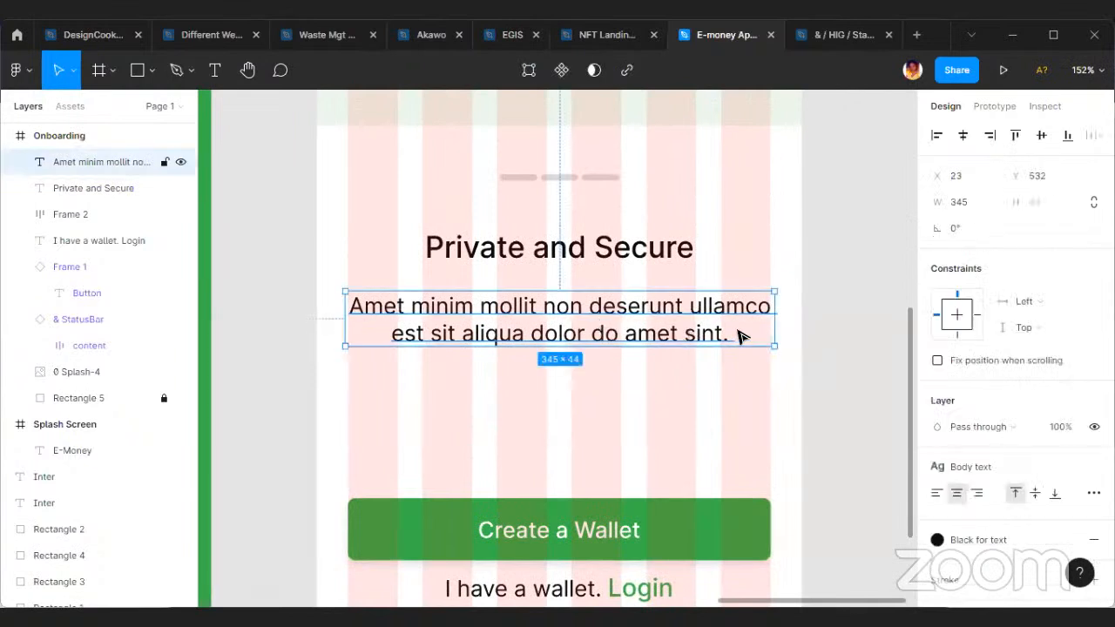
drag(763, 330, 775, 330)
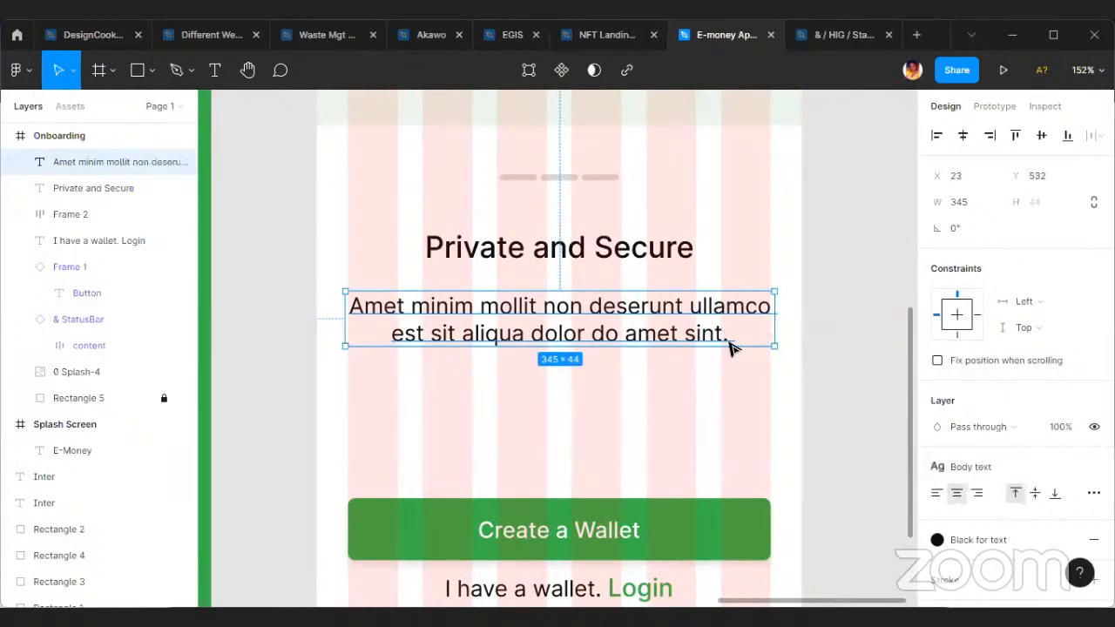
drag(618, 322, 849, 371)
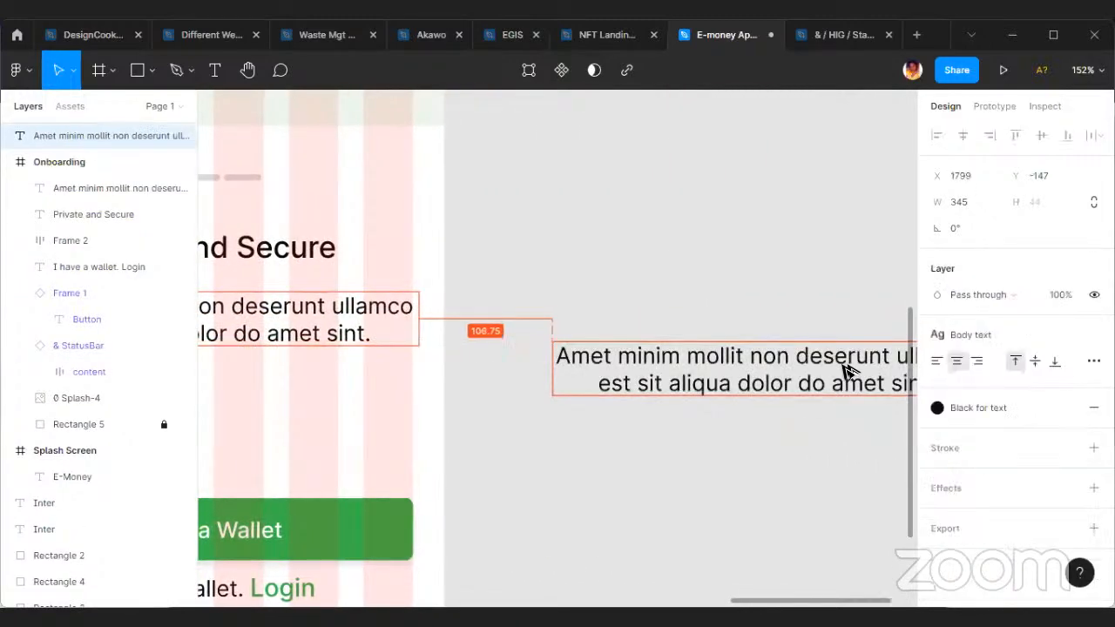
scroll(423, 306, left, 5)
Set the paragraph inside the Onboarding frame to Inter Light at size 16.
click(581, 330)
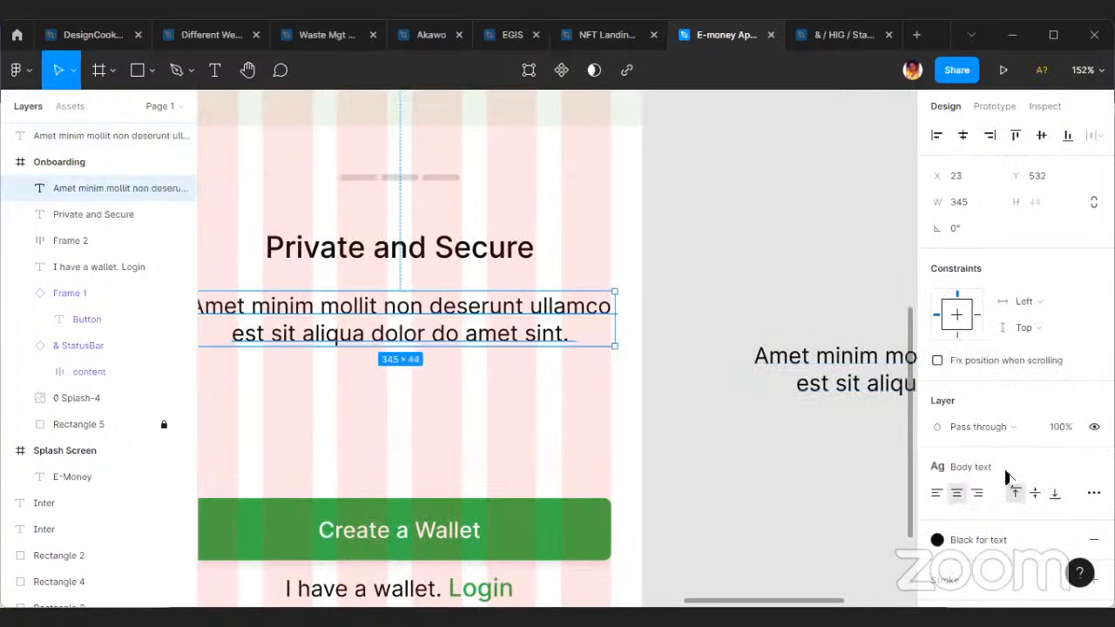
click(1089, 466)
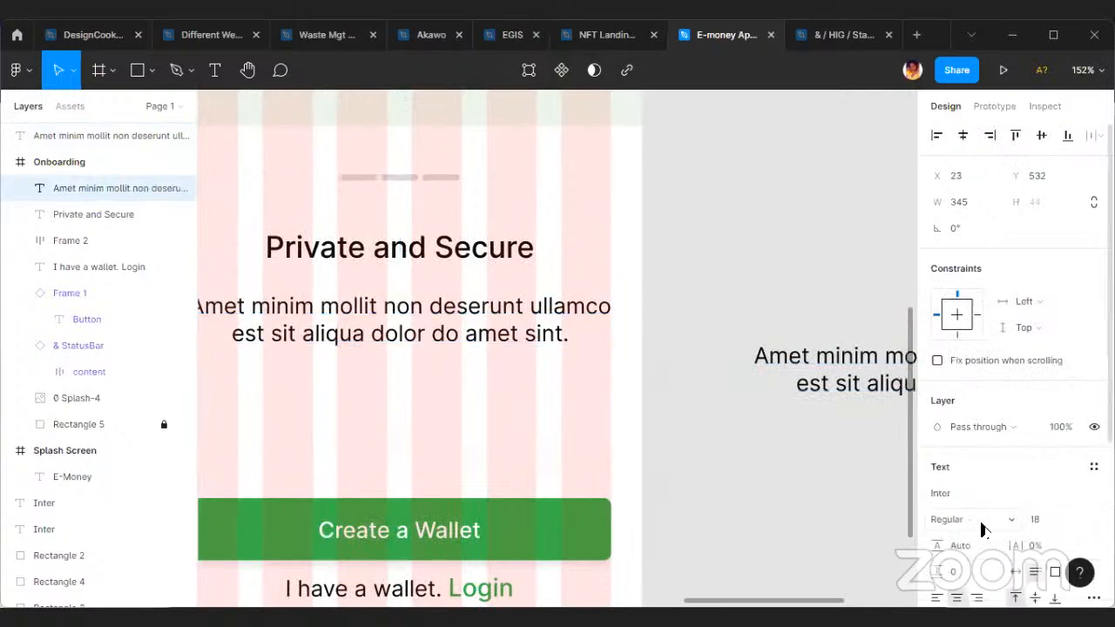
click(982, 519)
click(990, 242)
click(1038, 521)
key(Up)
key(Down)
key(Down)
key(Down)
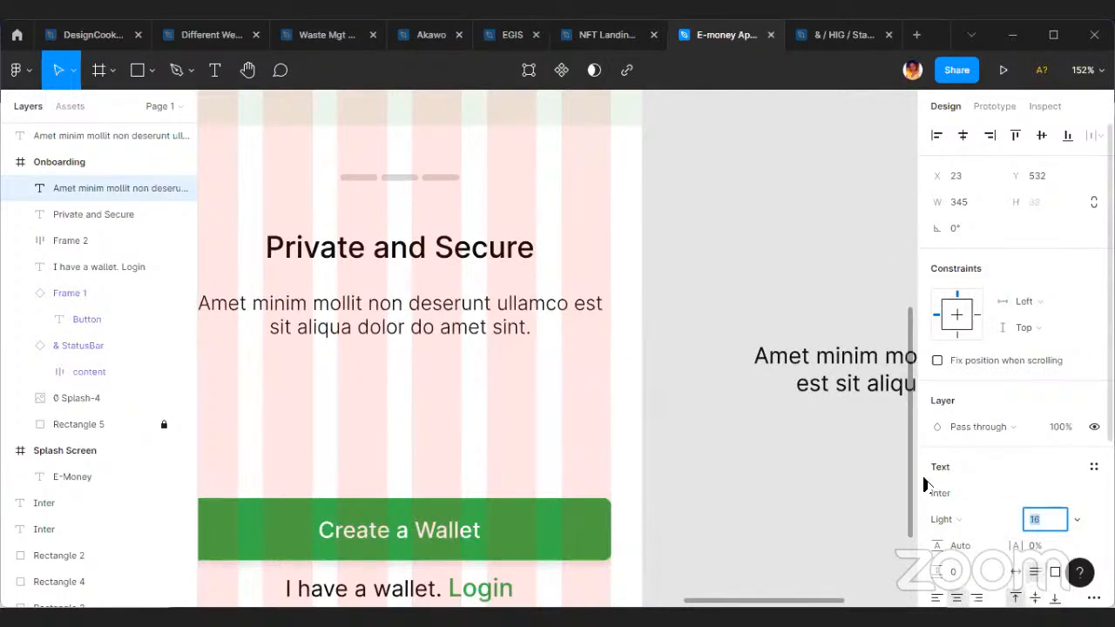
click(661, 377)
Save the Onboarding paragraph's light 16-size formatting as a new text style named "body Text 2".
click(478, 321)
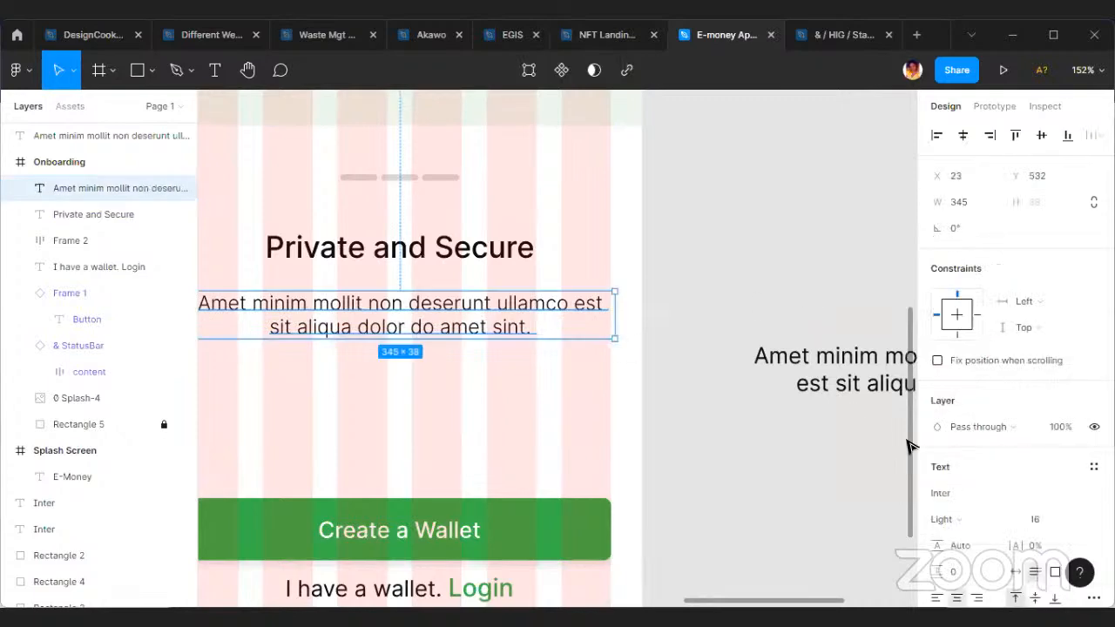
scroll(995, 478, down, 3)
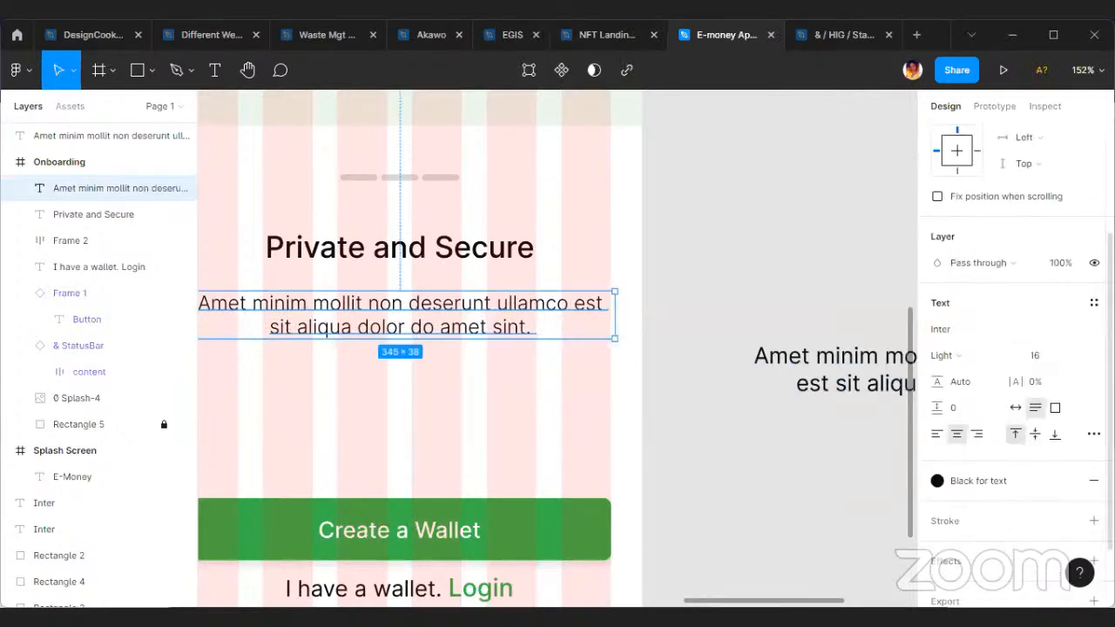
click(1093, 303)
click(1088, 332)
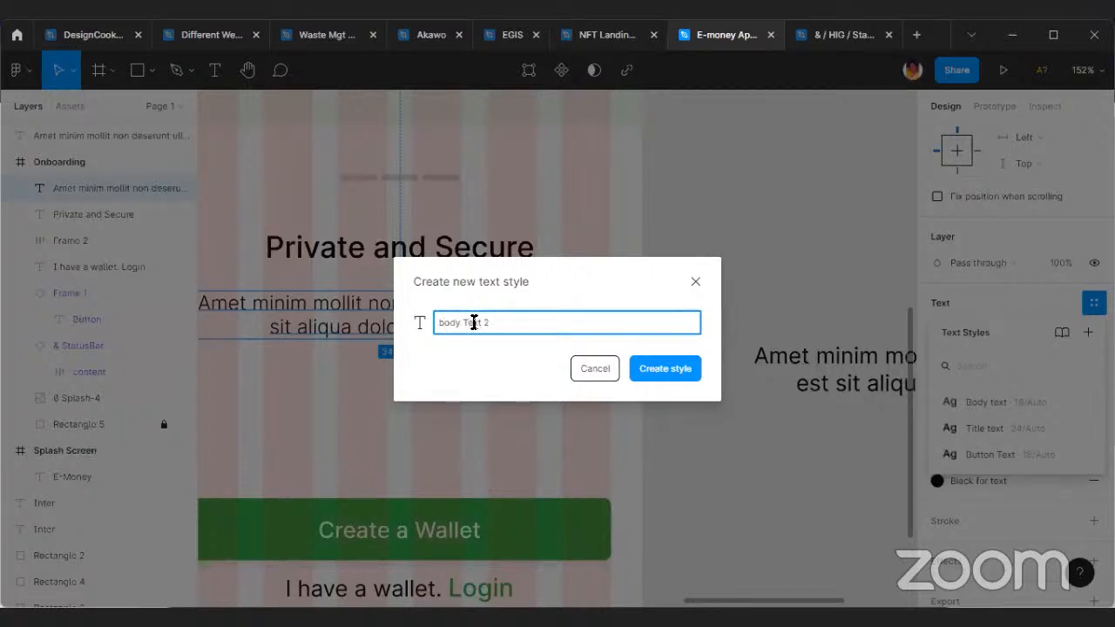
click(675, 379)
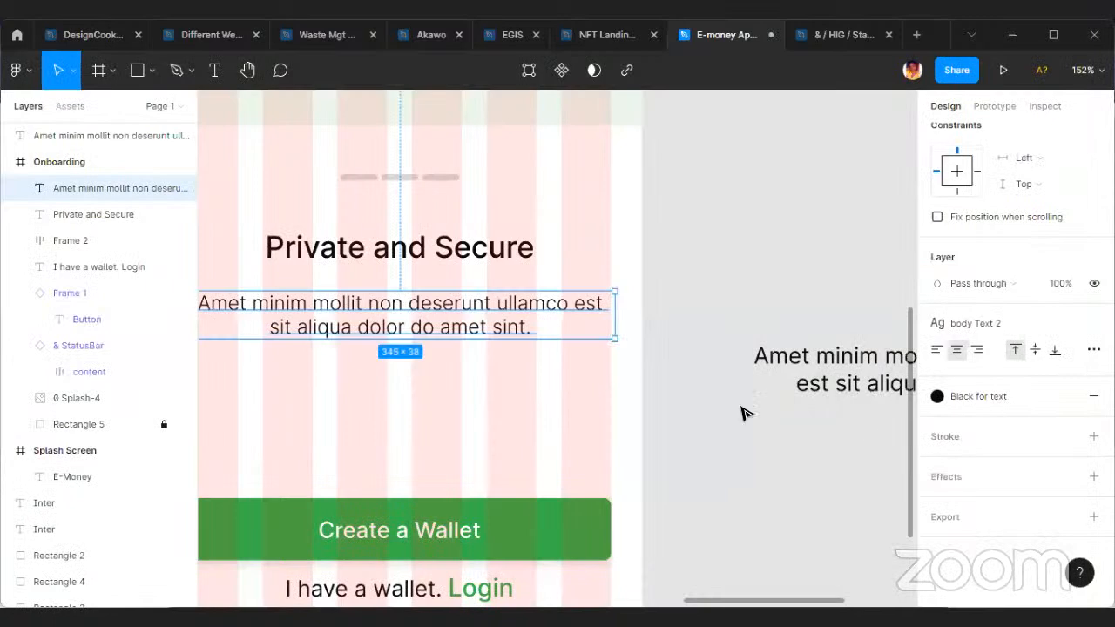
Move the loose paragraph copy below the Onboarding frame at X 1344, Y 158.
click(759, 456)
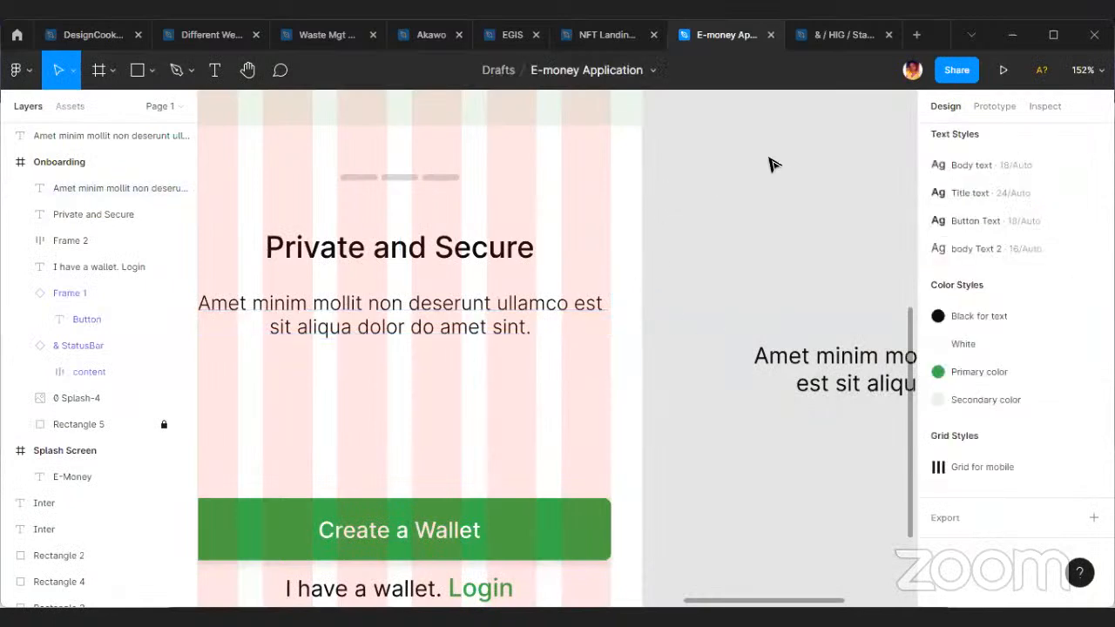
scroll(723, 297, down, 3)
drag(827, 319, 427, 603)
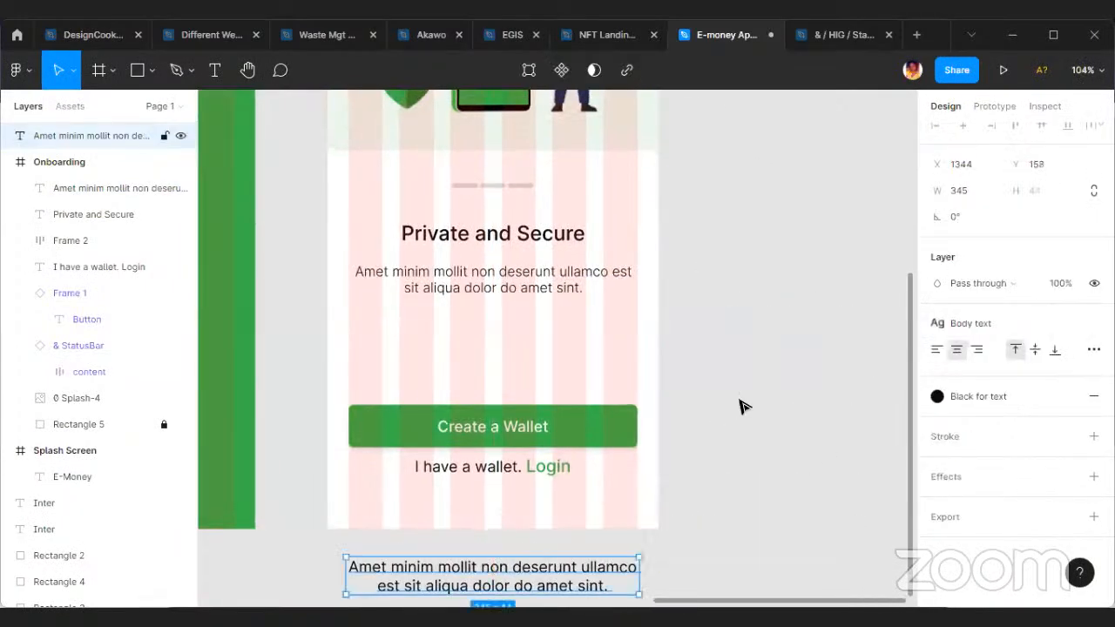
Apply the green Primary color style to the first bar of the page indicator above the title.
scroll(719, 308, up, 5)
scroll(501, 492, up, 3)
click(394, 515)
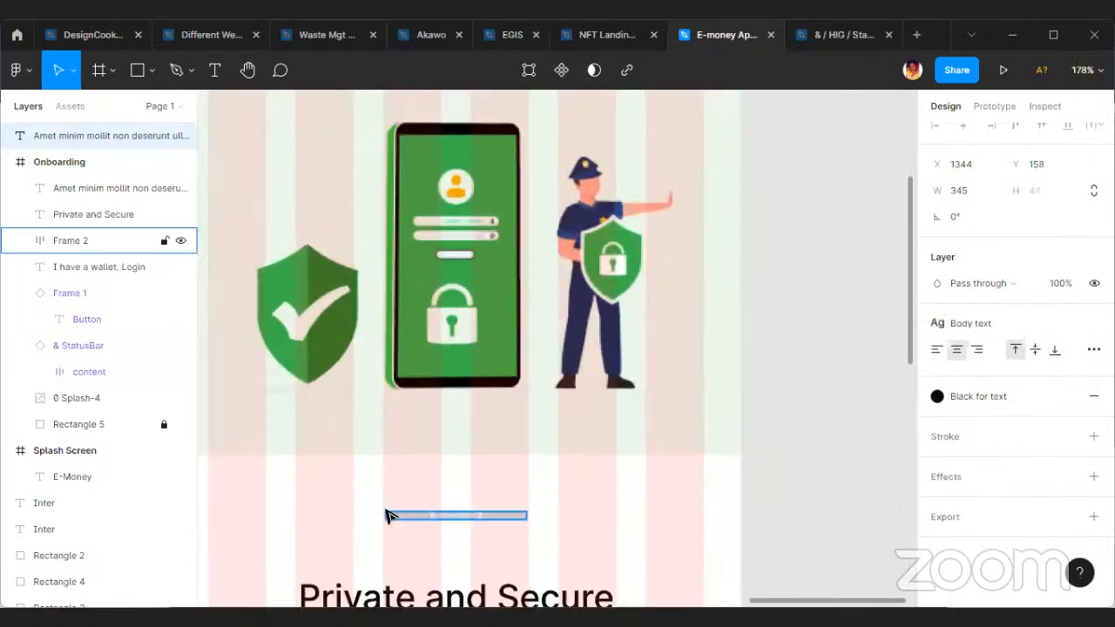
scroll(654, 523, up, 3)
click(714, 515)
scroll(658, 515, up, 5)
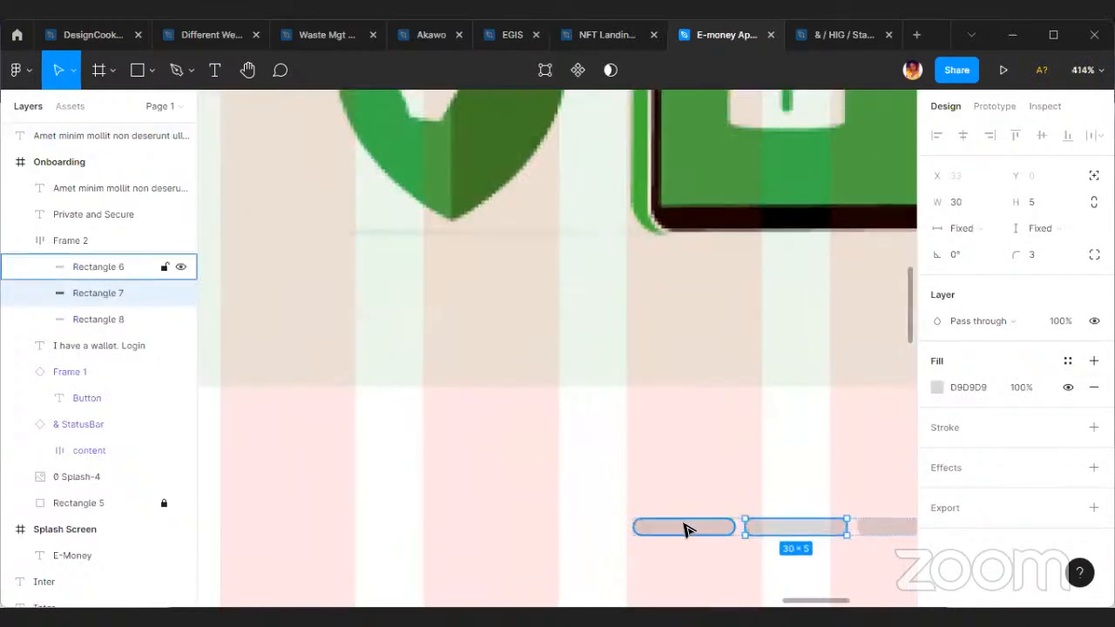
click(685, 527)
click(1067, 360)
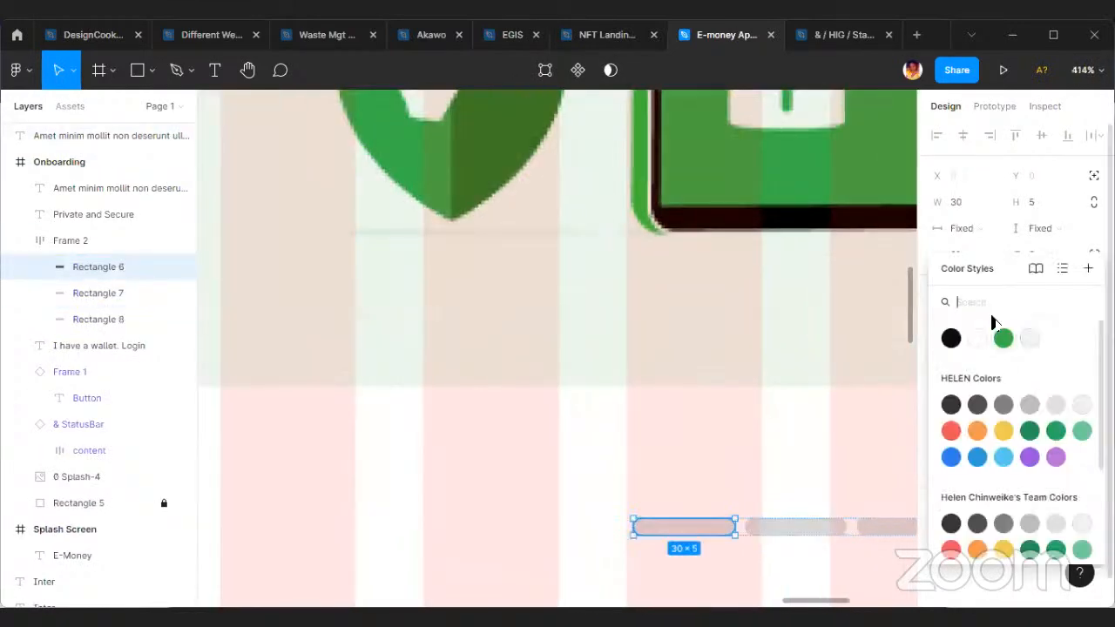
click(1002, 336)
key(Escape)
scroll(459, 405, down, 5)
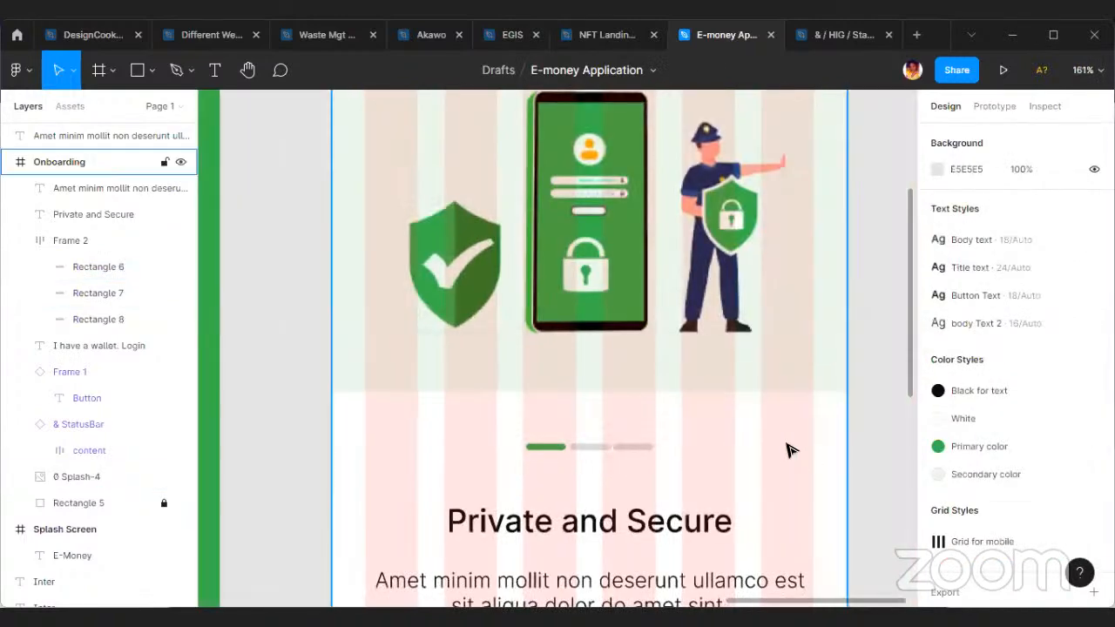
Hide the layout grids over the Splash Screen and Onboarding frames.
scroll(739, 441, down, 3)
scroll(770, 520, up, 3)
click(688, 468)
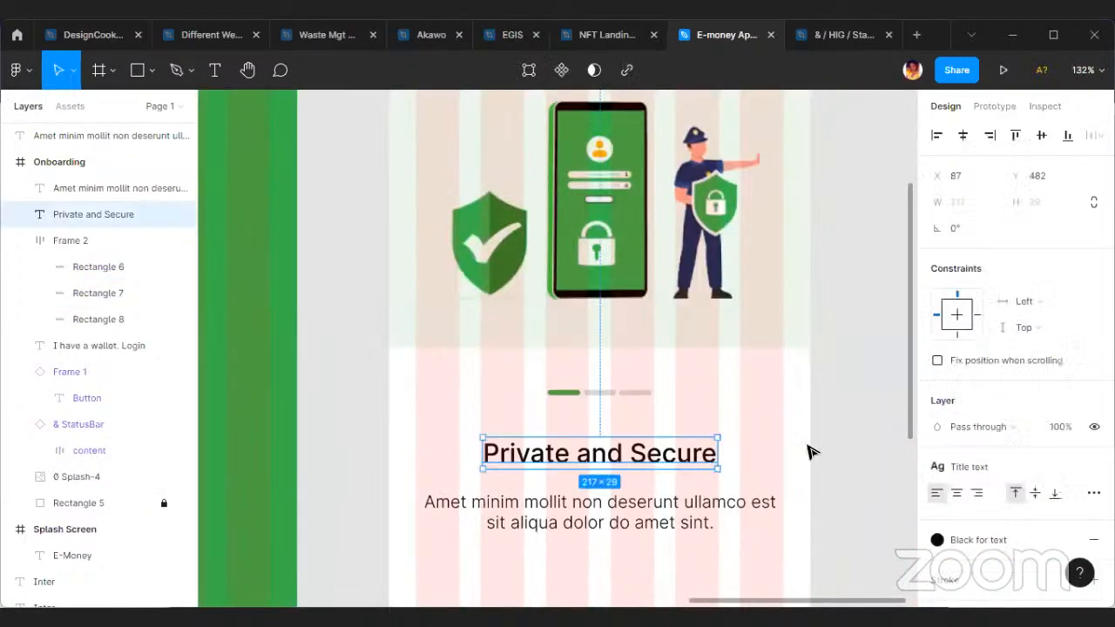
scroll(740, 480, down, 1)
scroll(832, 492, down, 5)
click(810, 535)
click(668, 274)
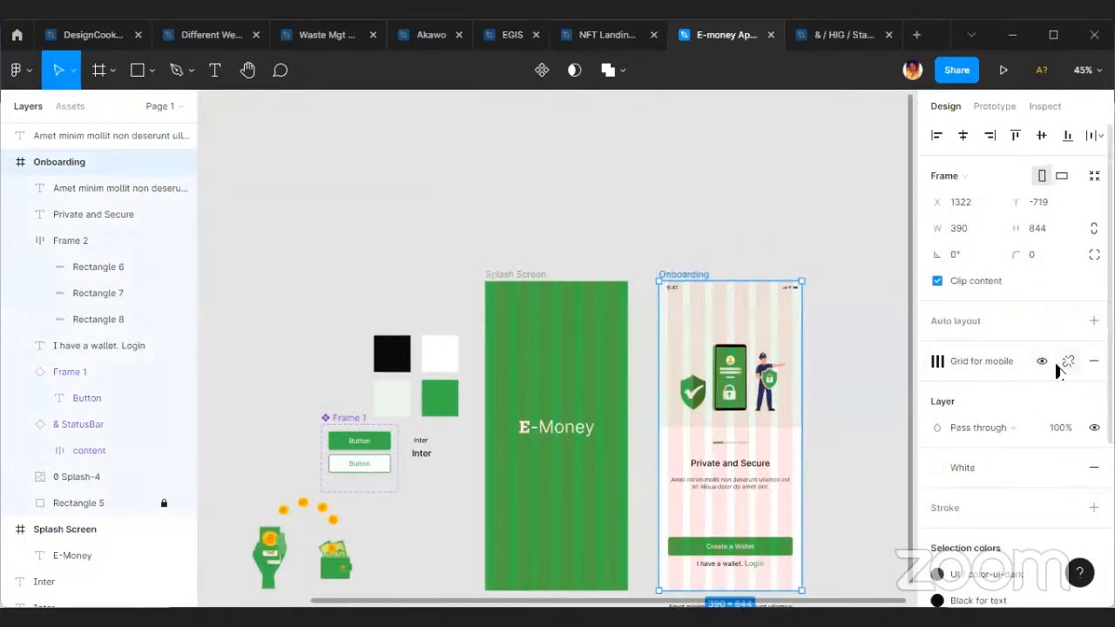
key(ctrl+shift+4)
scroll(842, 409, up, 3)
scroll(832, 375, down, 3)
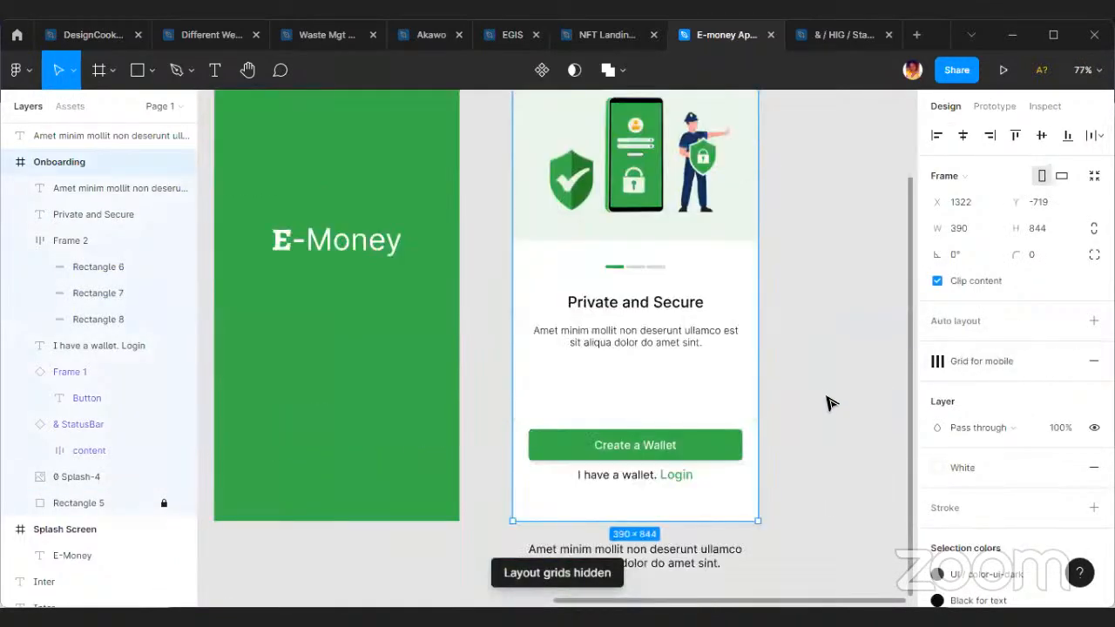
Present the prototype and review the Onboarding and Splash Screen in the device preview.
click(1003, 72)
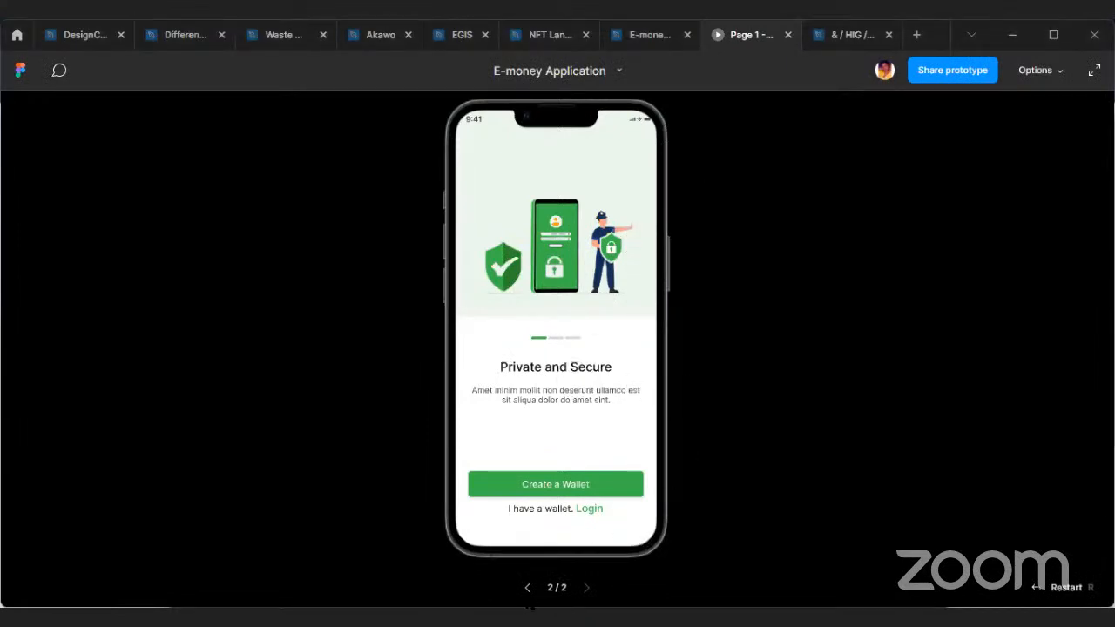
click(527, 588)
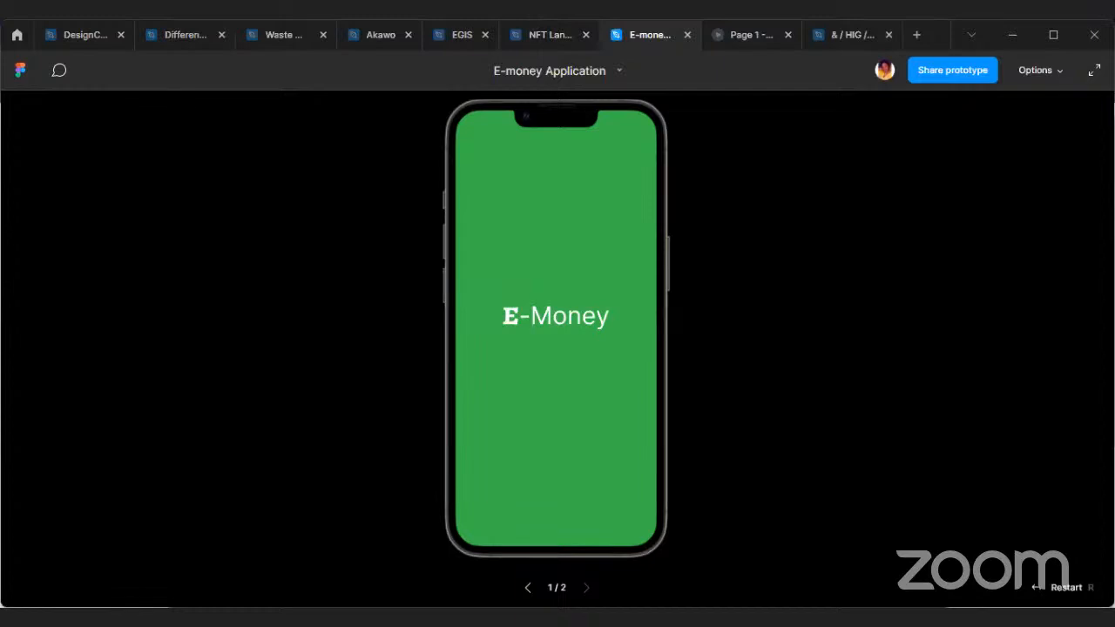
scroll(503, 307, down, 3)
scroll(509, 314, down, 2)
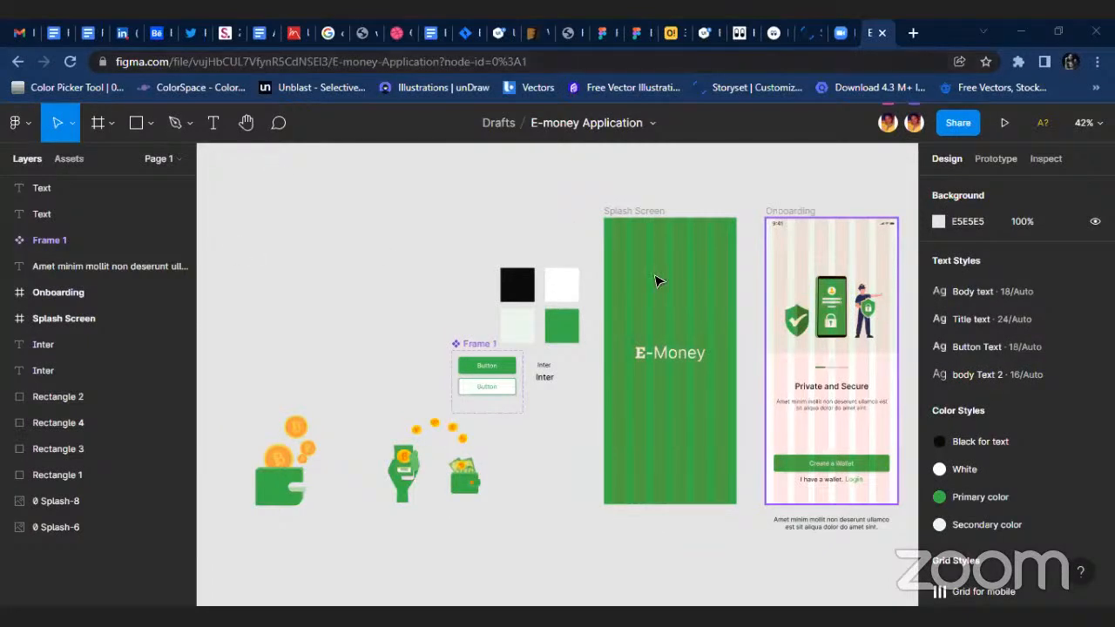
Move the loose paragraph copy out from under the Onboarding frame to X 948, Y 189.
click(484, 512)
scroll(659, 487, right, 1)
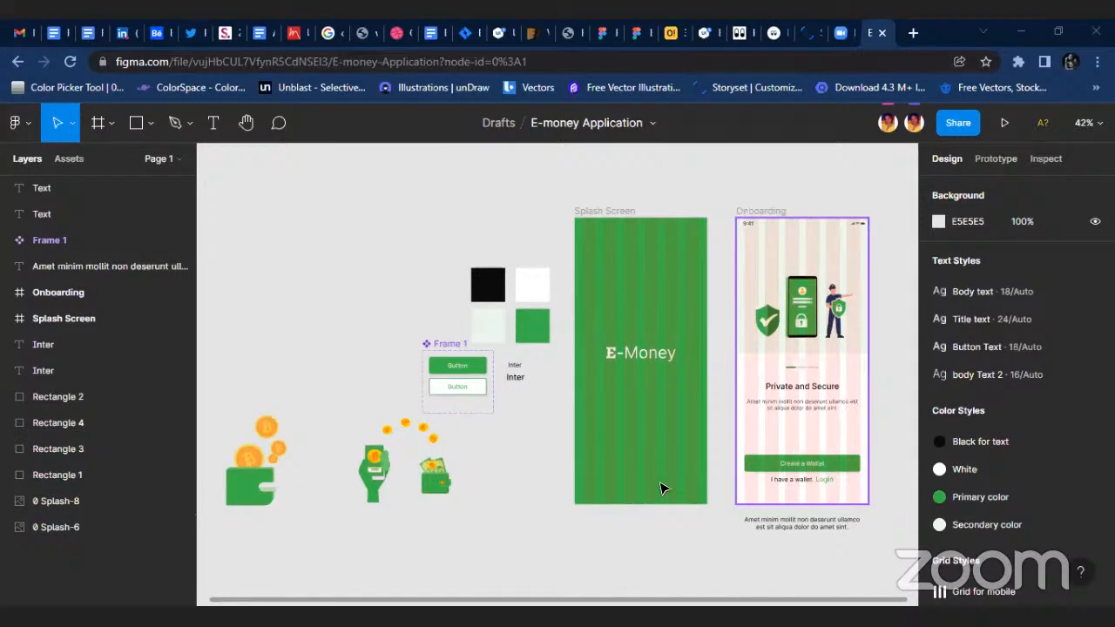
scroll(636, 531, right, 2)
scroll(751, 525, up, 2)
click(632, 528)
drag(632, 528, 297, 544)
scroll(668, 565, up, 2)
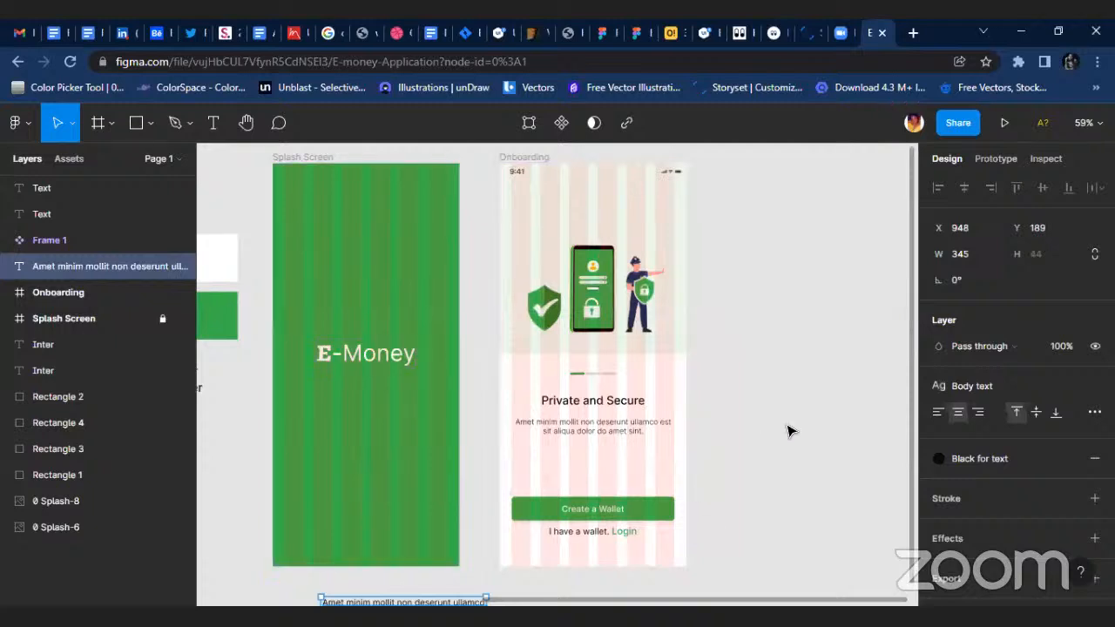
Hide the layout grids on both screens in the browser version of the file.
click(791, 428)
click(521, 157)
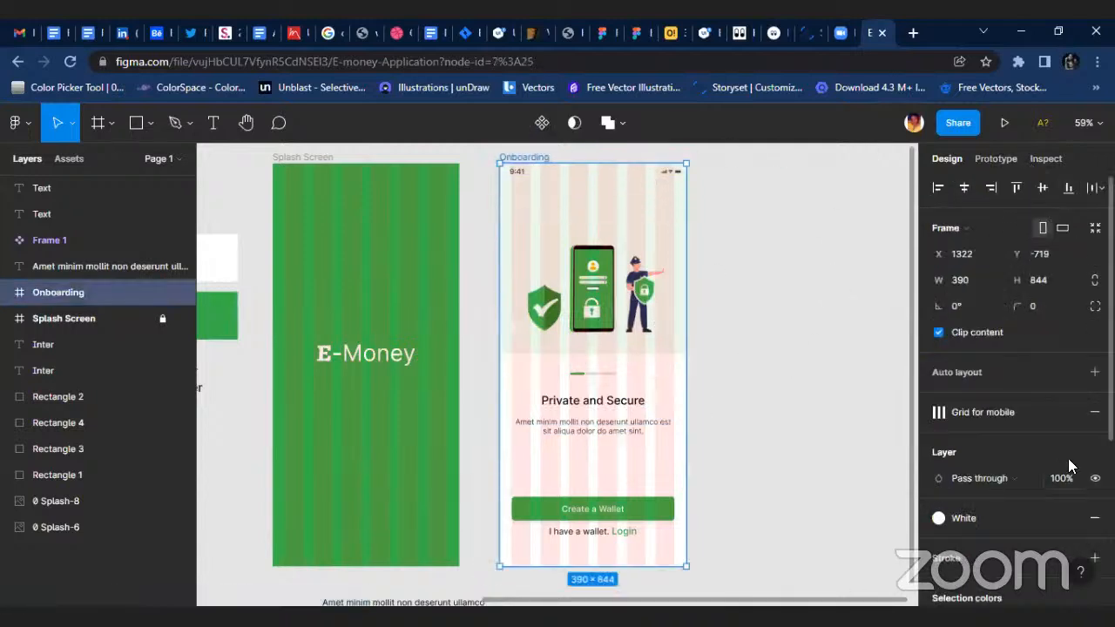
click(1043, 412)
click(728, 425)
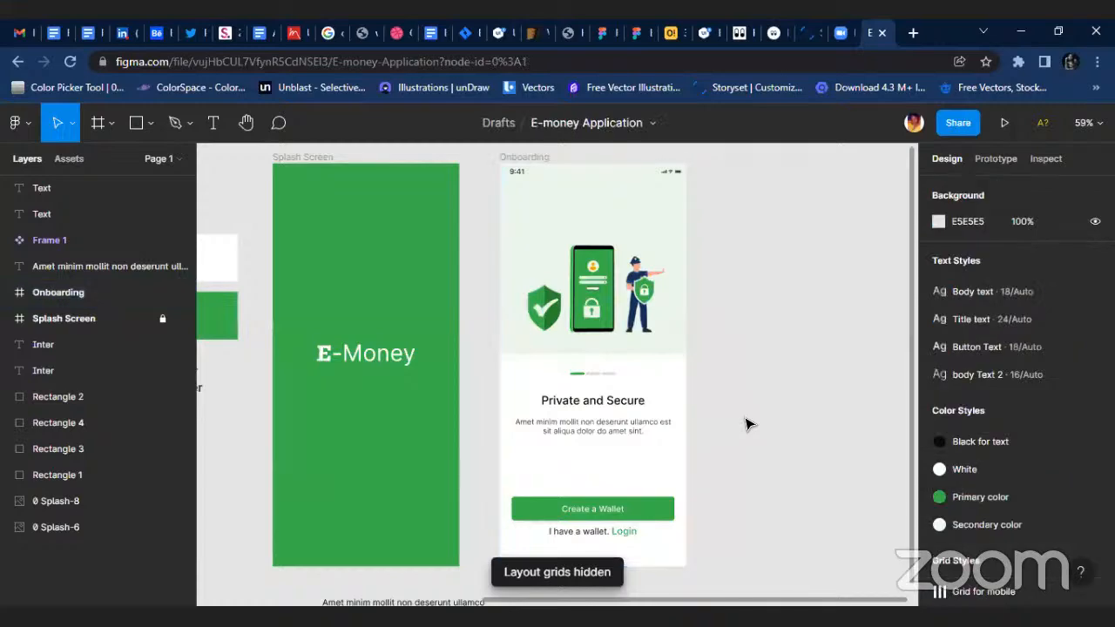
scroll(745, 407, down, 1)
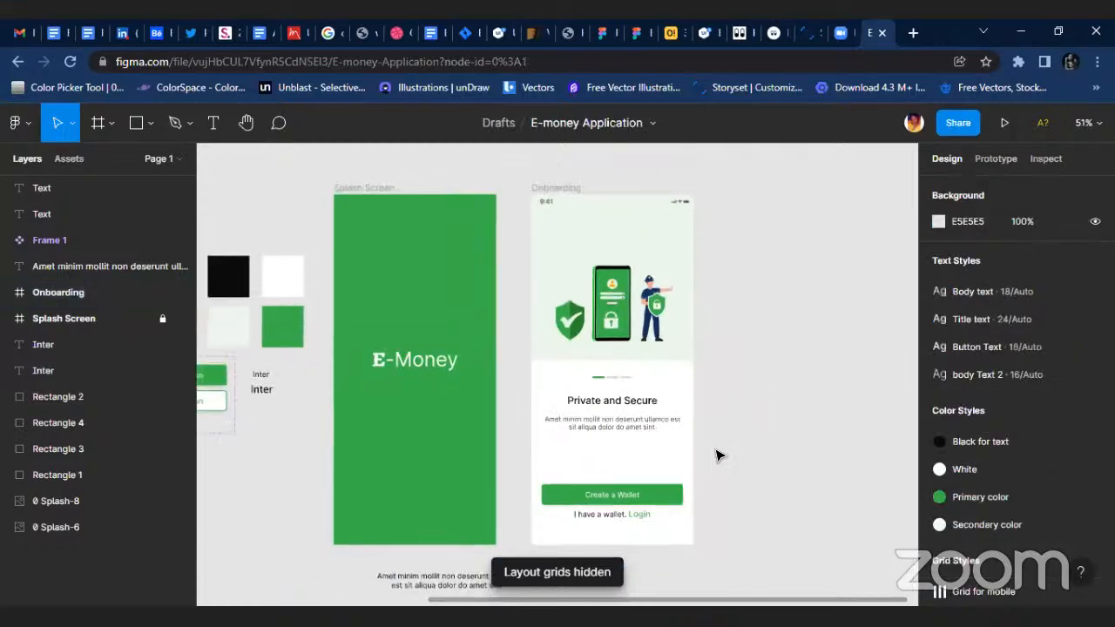
Move the description paragraph in the Onboarding frame down to Y 581.
scroll(799, 452, up, 1)
click(597, 427)
scroll(596, 435, up, 3)
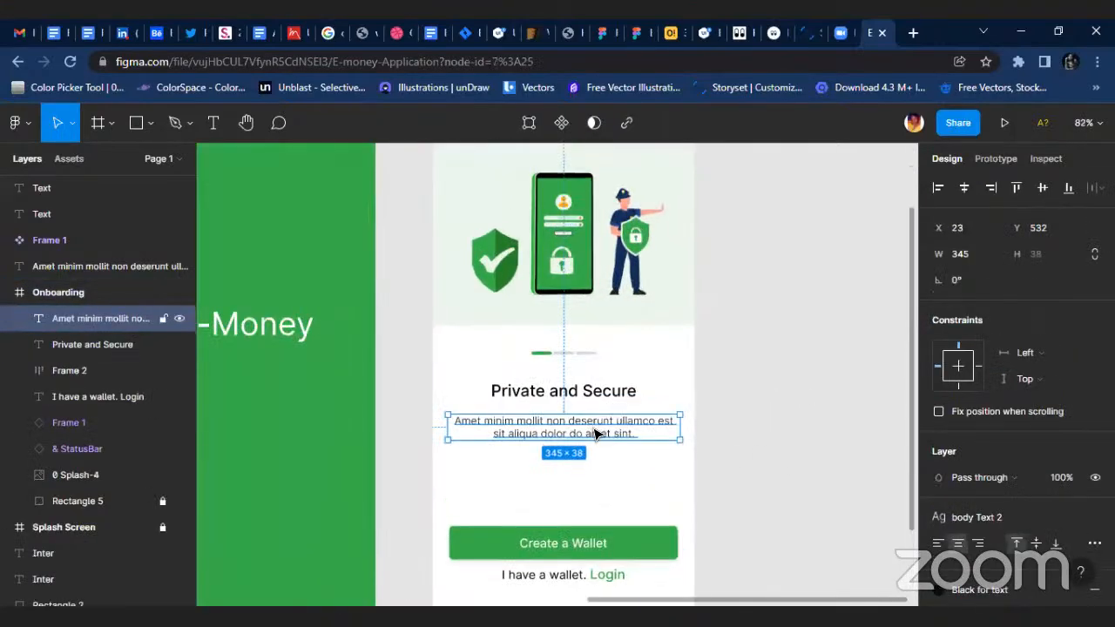
Move the "Private and Secure" title down so it sits closer to the description paragraph.
shift+click(586, 384)
shift+click(608, 393)
double_click(607, 394)
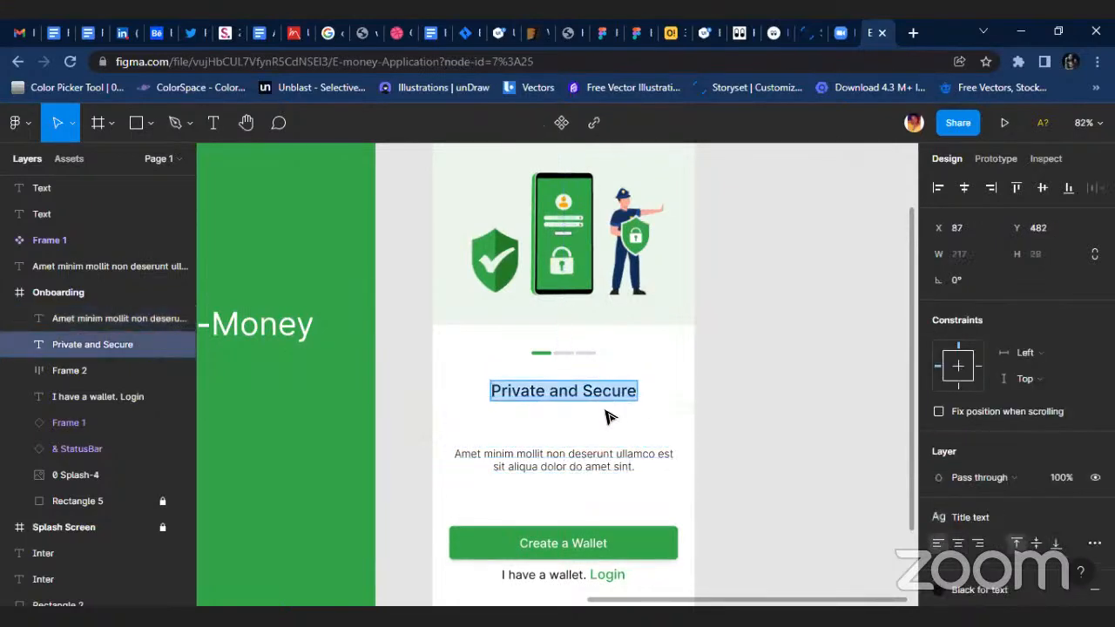
key(Escape)
scroll(563, 409, down, 3)
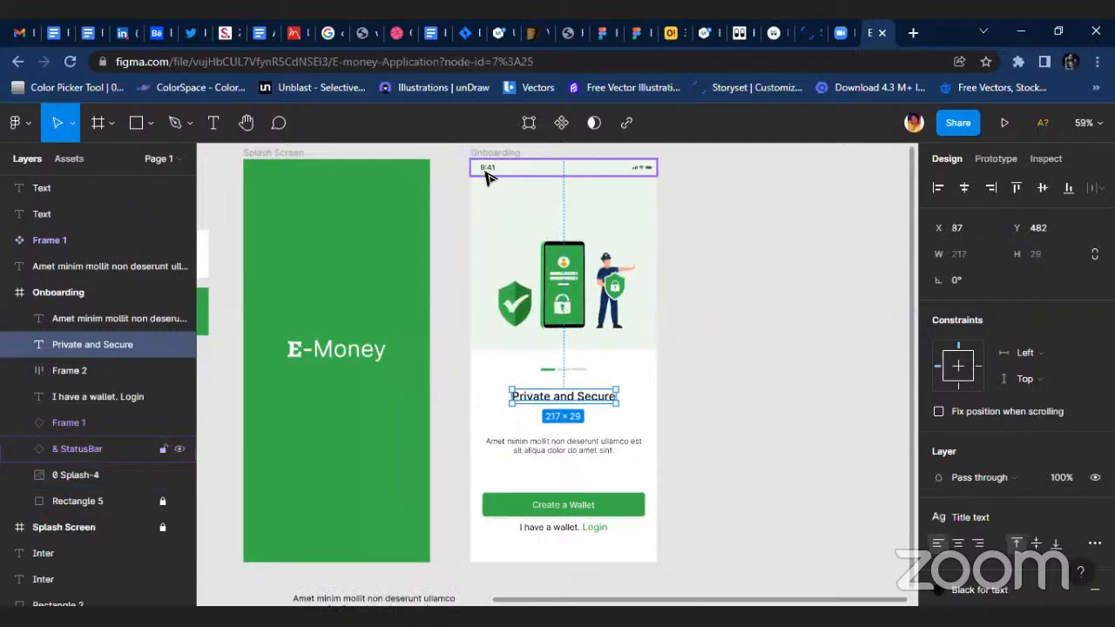
click(622, 194)
scroll(566, 356, up, 1)
drag(586, 409, 590, 435)
click(732, 407)
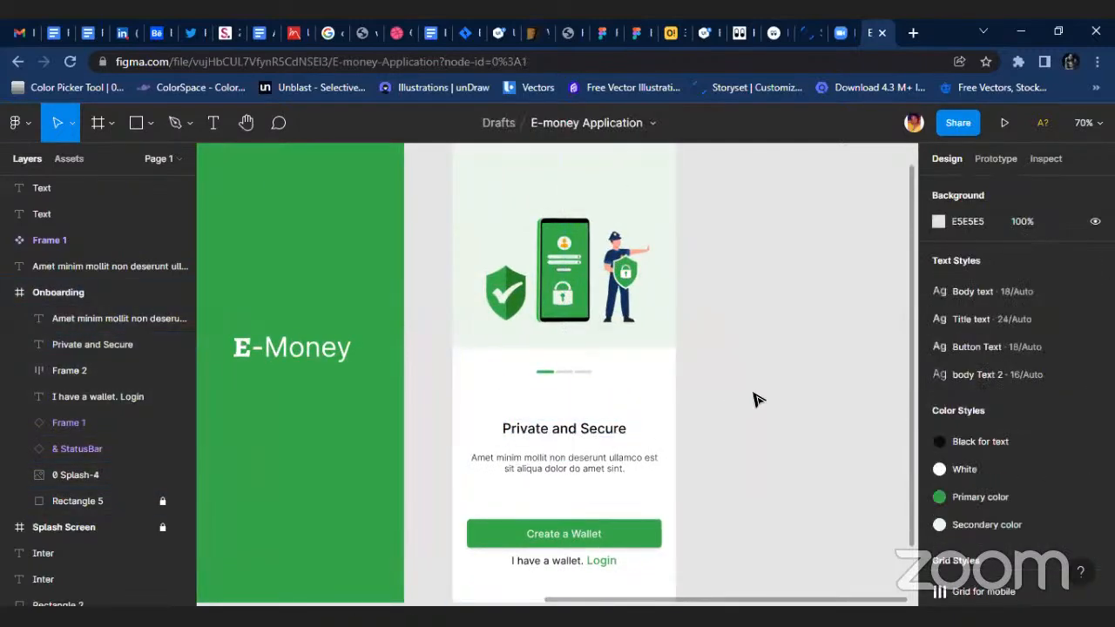
Duplicate the Onboarding frame and place the copy to the right of the original at X 1816, Y -719.
scroll(736, 405, down, 5)
click(619, 255)
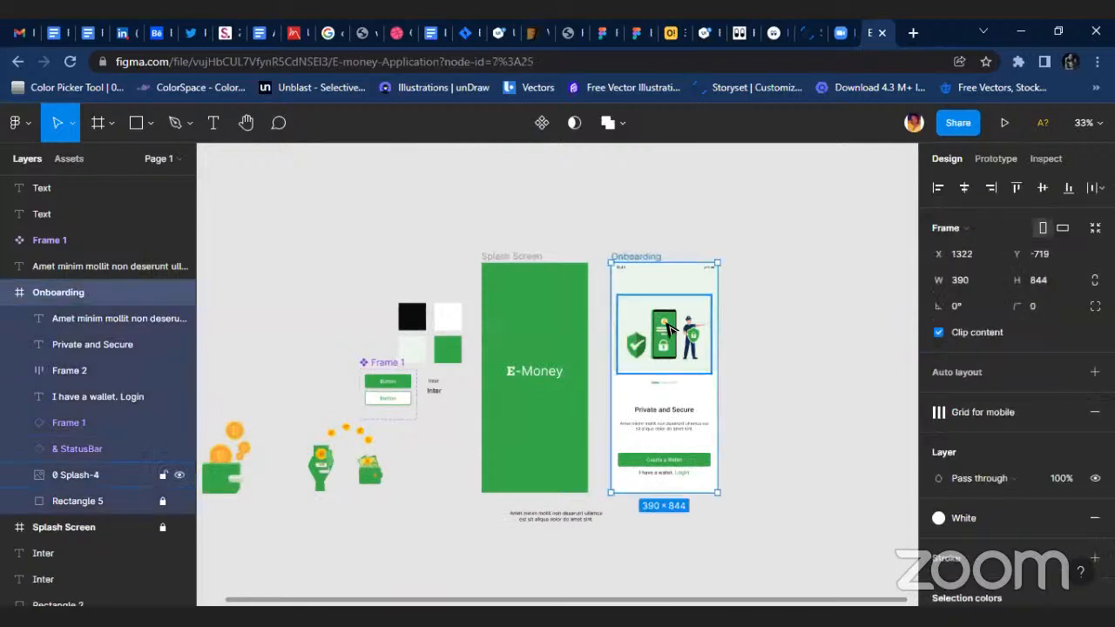
key(ctrl+d)
drag(795, 334, 825, 334)
scroll(784, 339, right, 5)
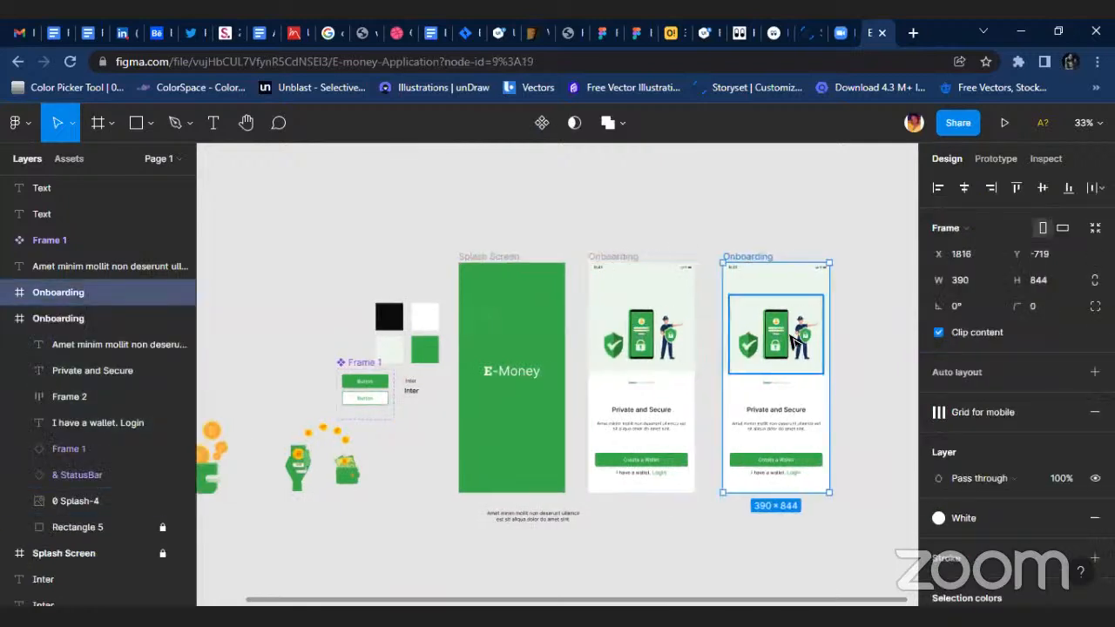
Replace the security illustration in the duplicated Onboarding frame with the wallet and bitcoins image, centred horizontally in the frame.
click(540, 327)
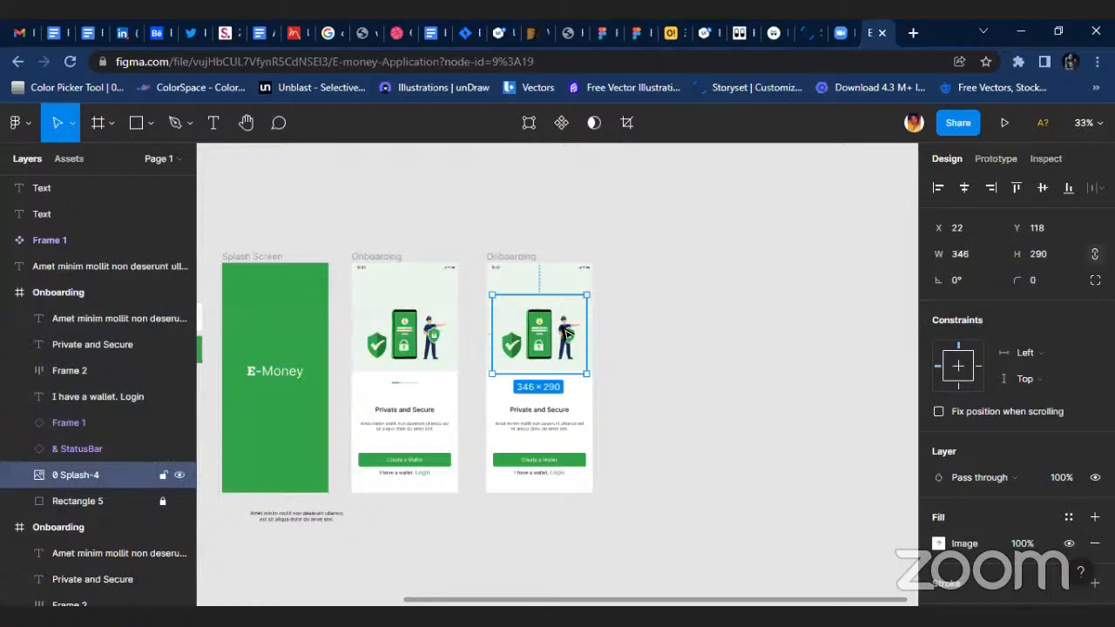
key(Delete)
scroll(510, 415, left, 10)
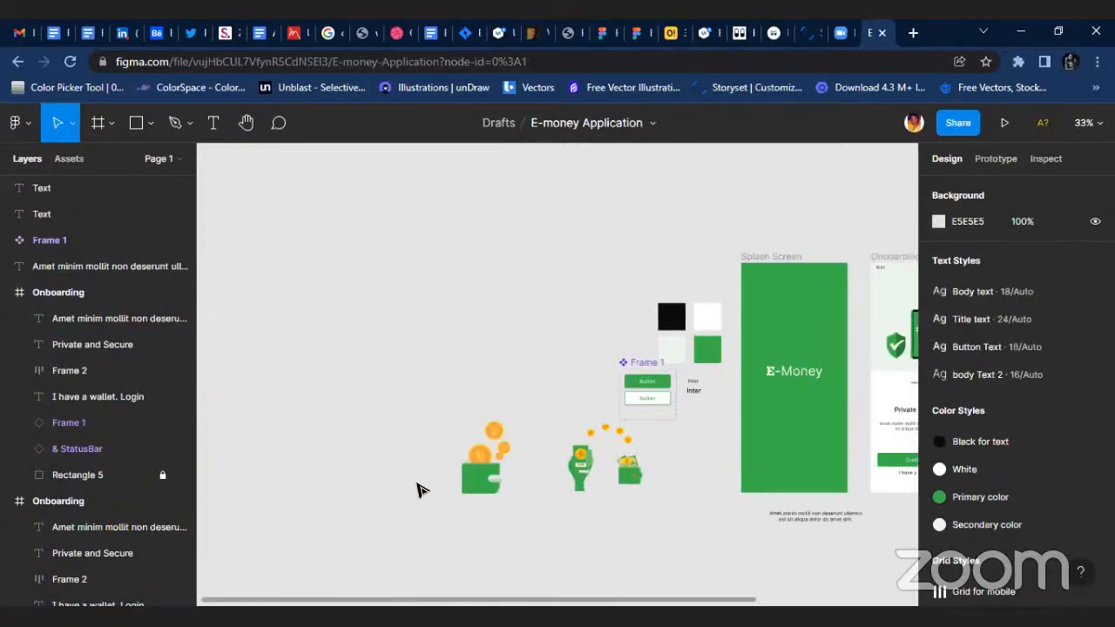
double_click(512, 450)
scroll(880, 179, right, 2)
key(Escape)
drag(356, 491, 736, 331)
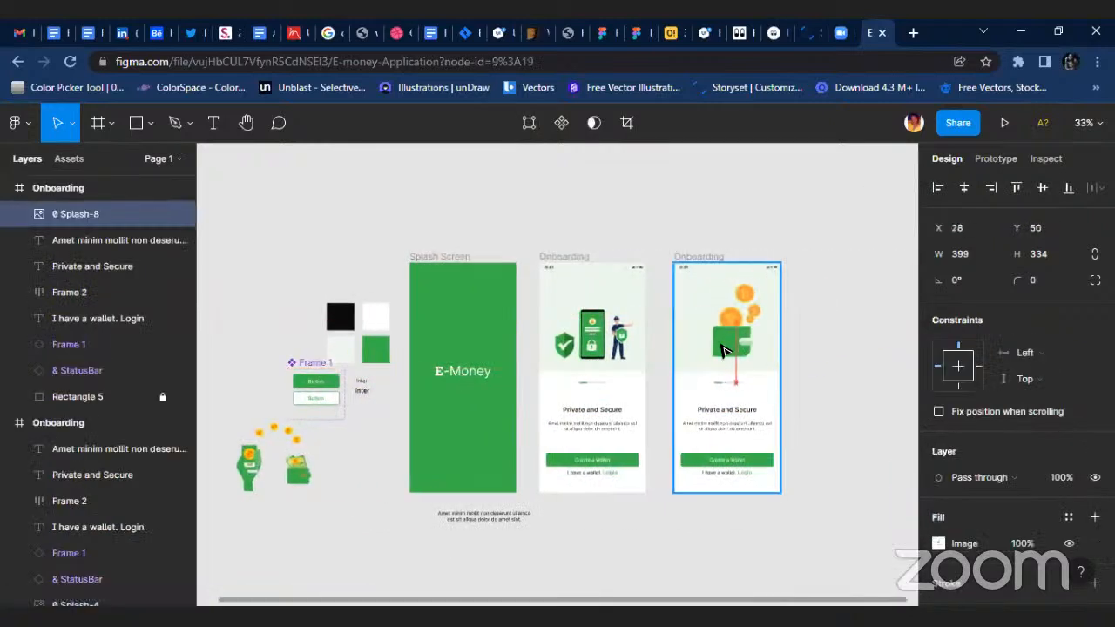
click(966, 188)
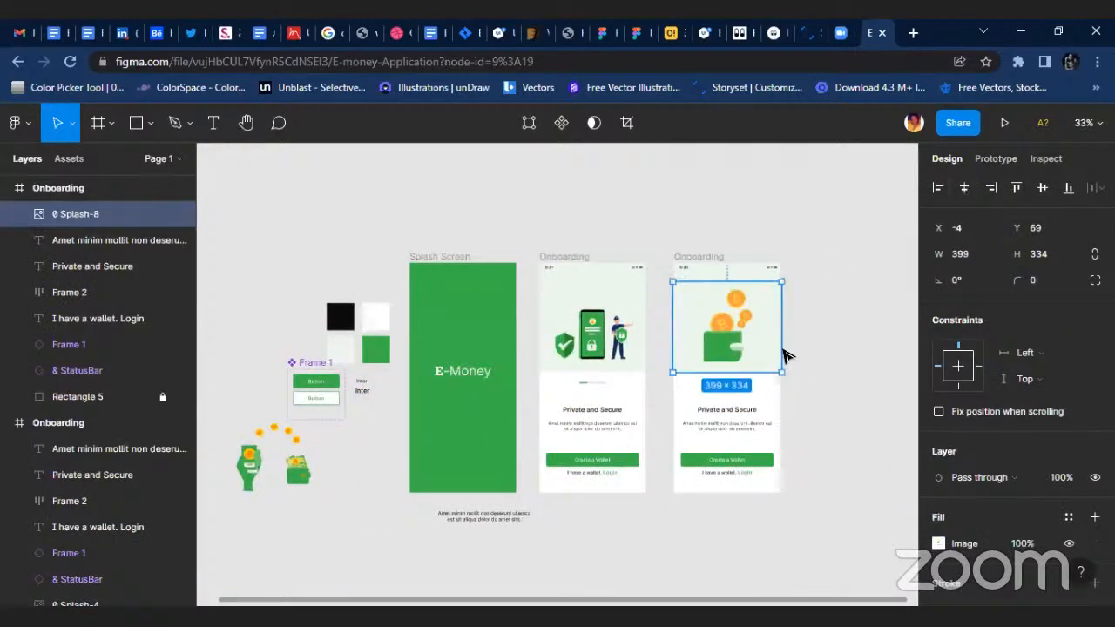
Apply the Primary color style to the middle bar of the progress indicator in the second Onboarding frame.
scroll(772, 371, up, 1)
scroll(772, 371, up, 2)
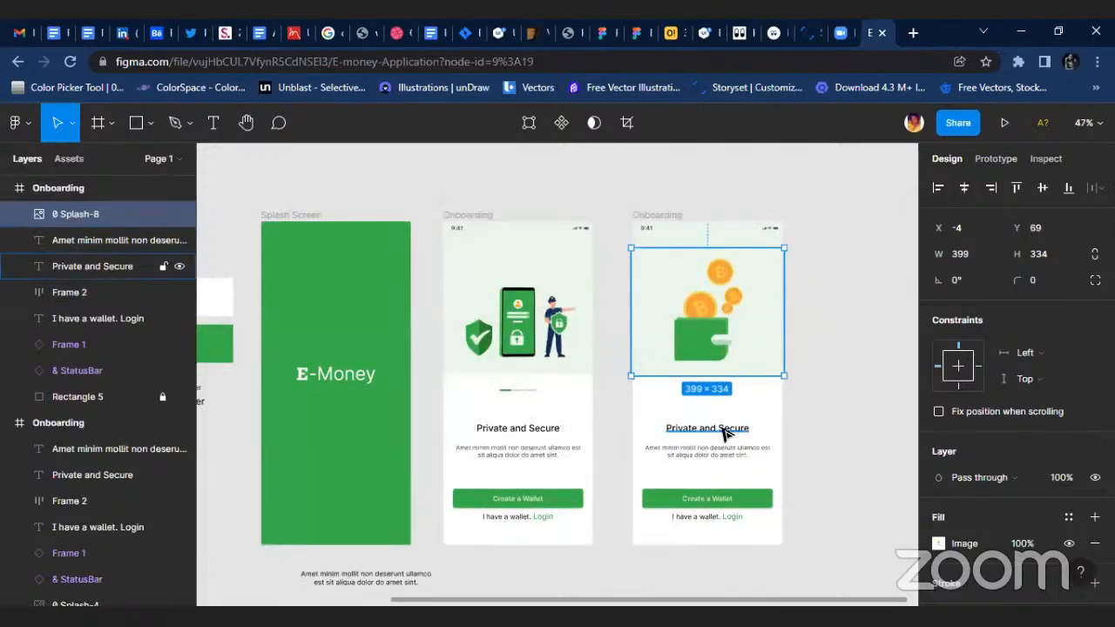
scroll(710, 392, up, 3)
click(697, 391)
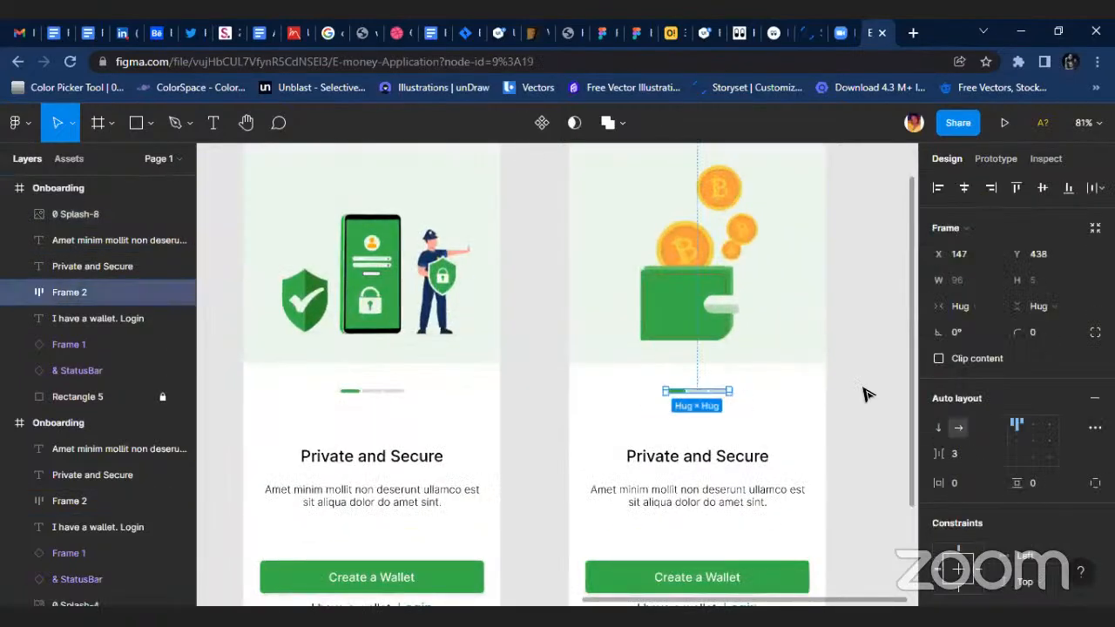
click(21, 294)
click(97, 345)
key(shift+2)
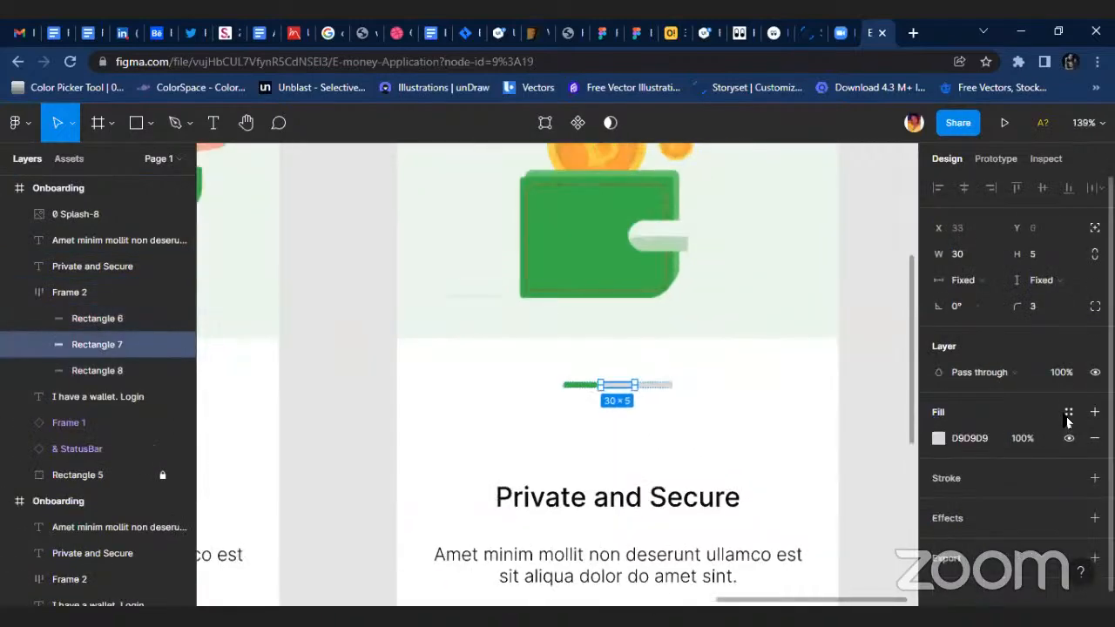
click(1069, 412)
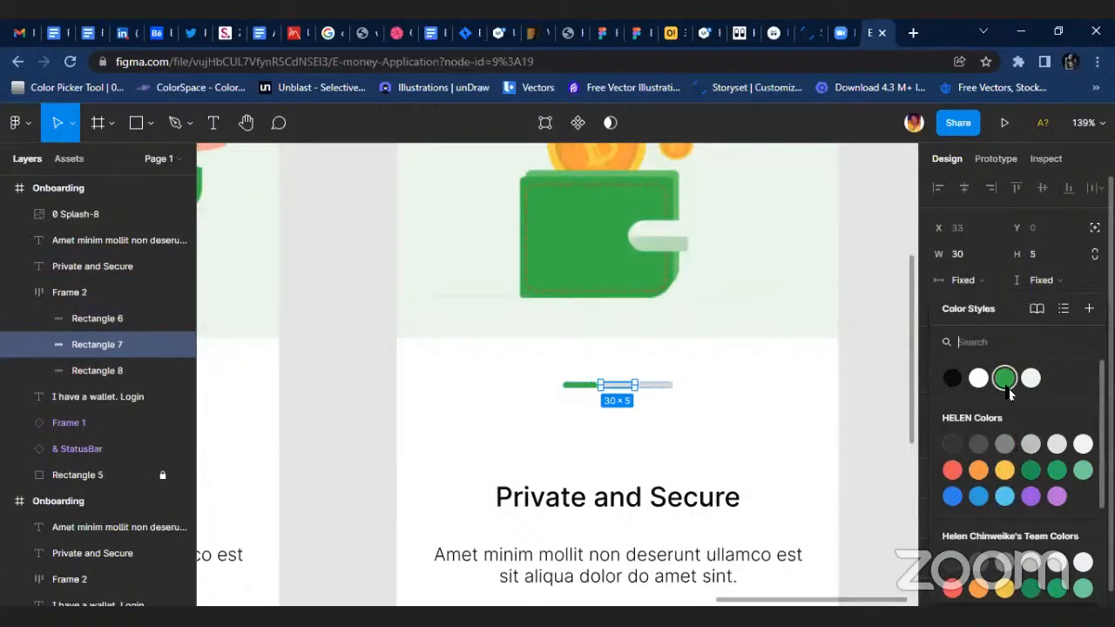
click(1006, 383)
Recolour the first progress bar in the second Onboarding frame to D9D9D9 by sampling the third bar.
scroll(598, 389, up, 3)
click(601, 375)
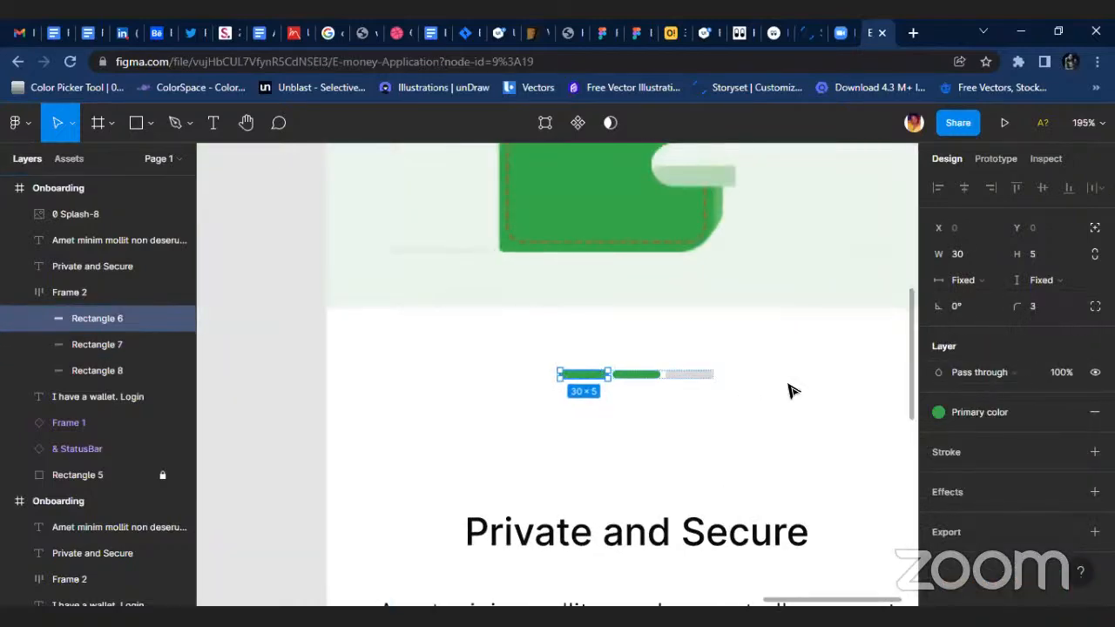
key(i)
click(698, 375)
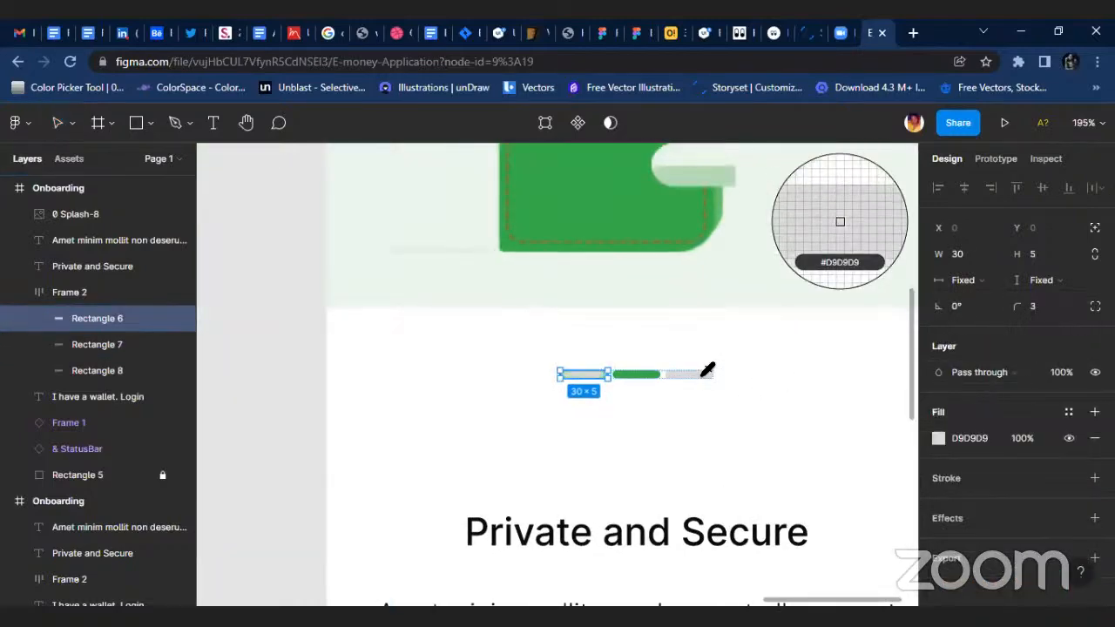
scroll(764, 378, down, 5)
click(880, 419)
Change the second Onboarding frame's title to "Explore decentralized apps" and centre it horizontally in the frame.
scroll(879, 420, down, 3)
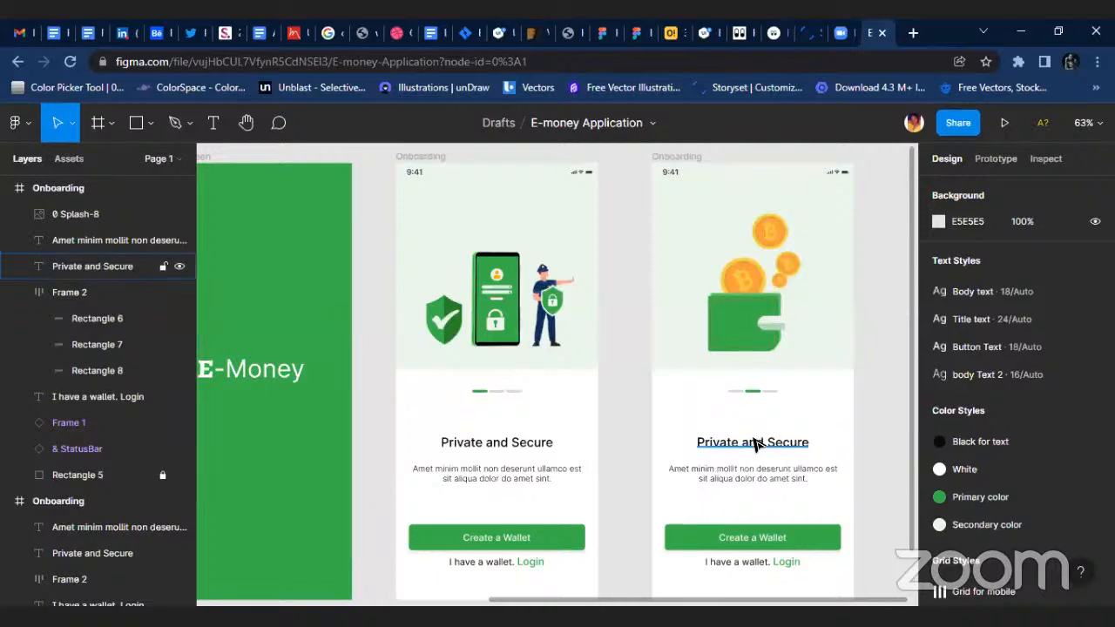
double_click(754, 442)
text(E)
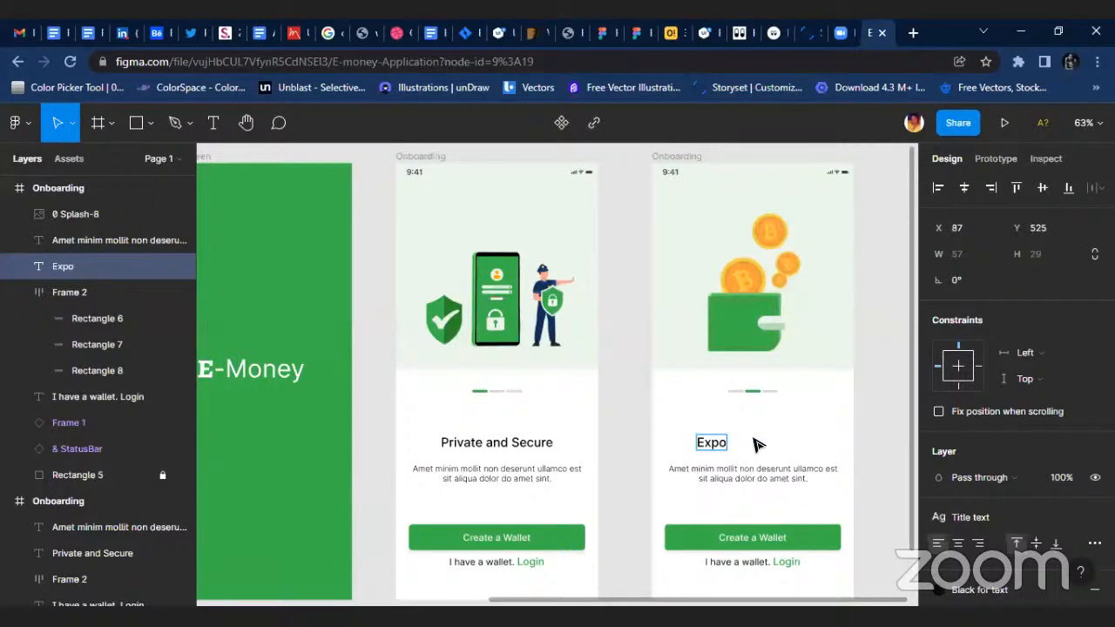
text(xpo)
key(BackSpace)
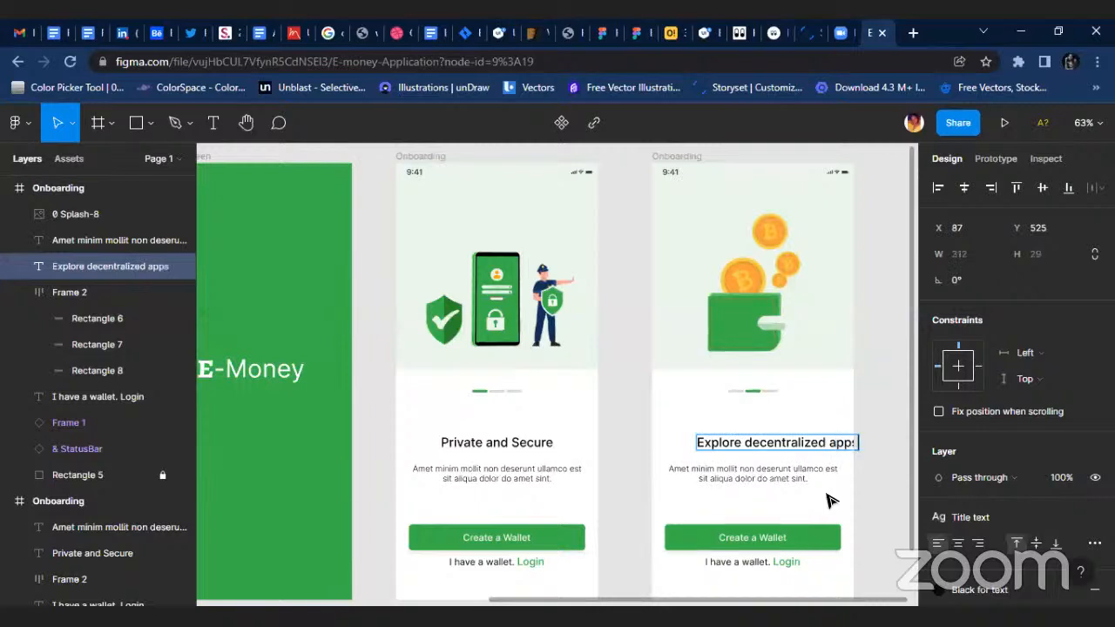
key(Escape)
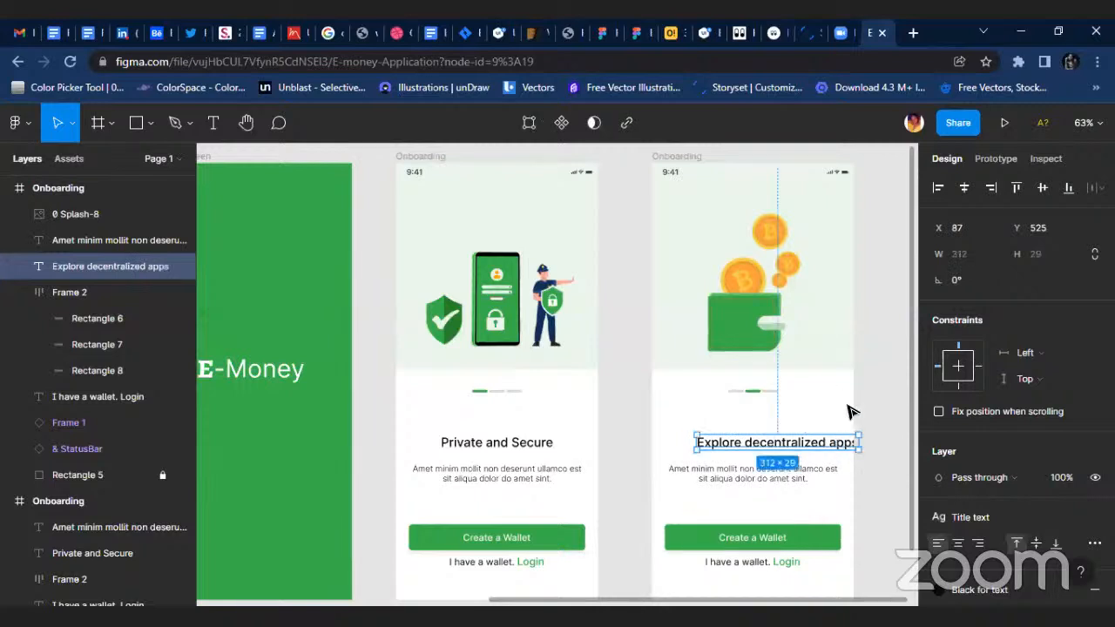
click(965, 193)
click(832, 419)
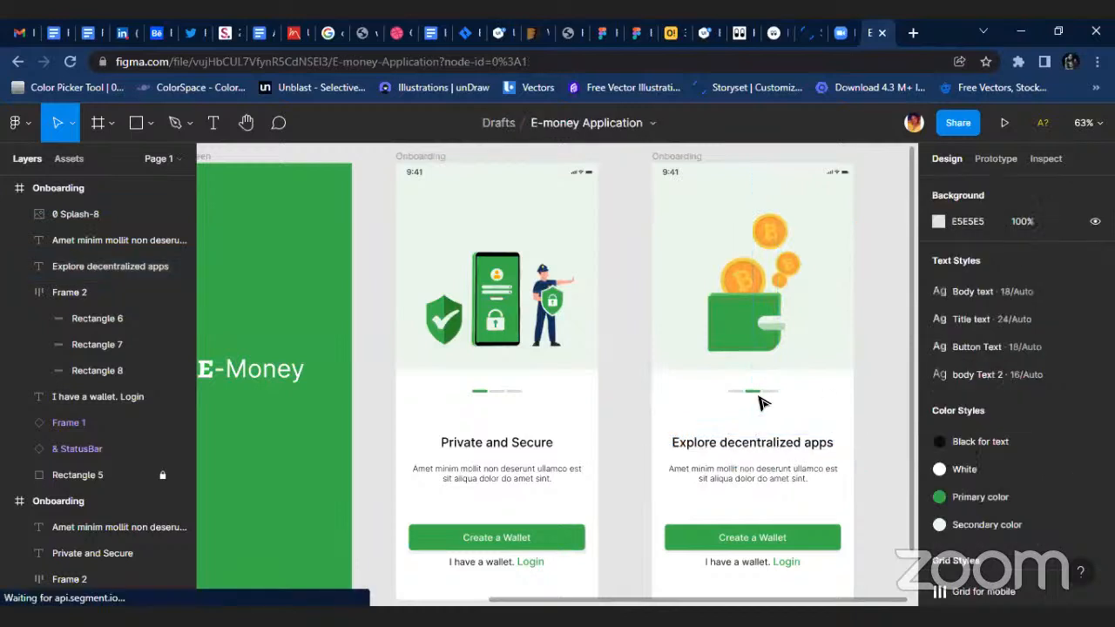
Duplicate the "Explore decentralized apps" Onboarding frame and place the copy to its right at X 2267, Y -719.
scroll(749, 372, down, 1)
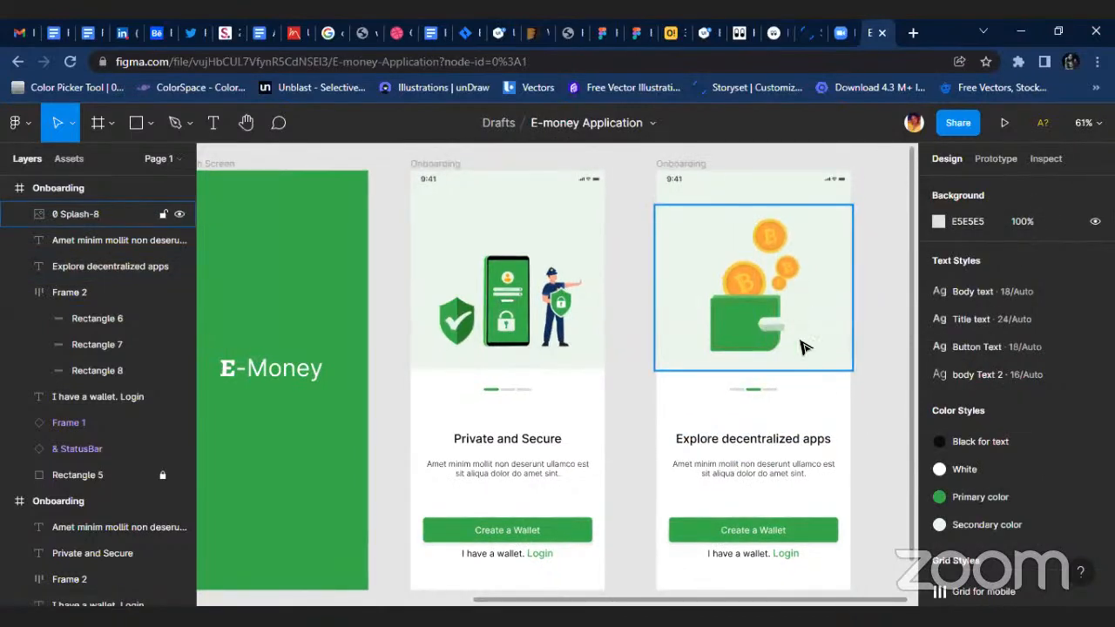
scroll(757, 262, right, 3)
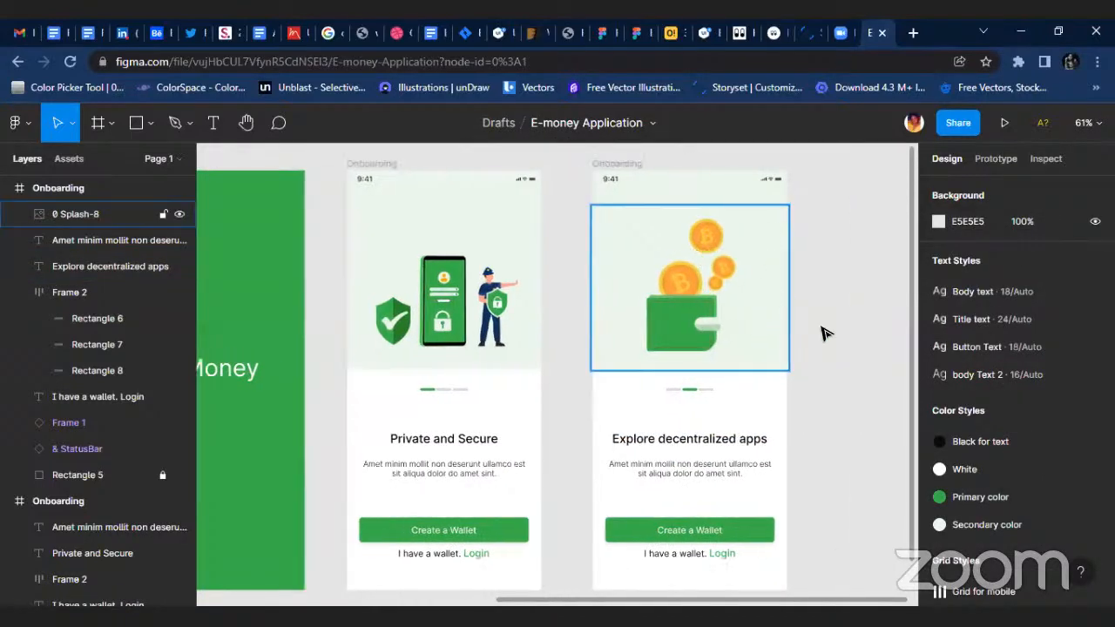
click(620, 162)
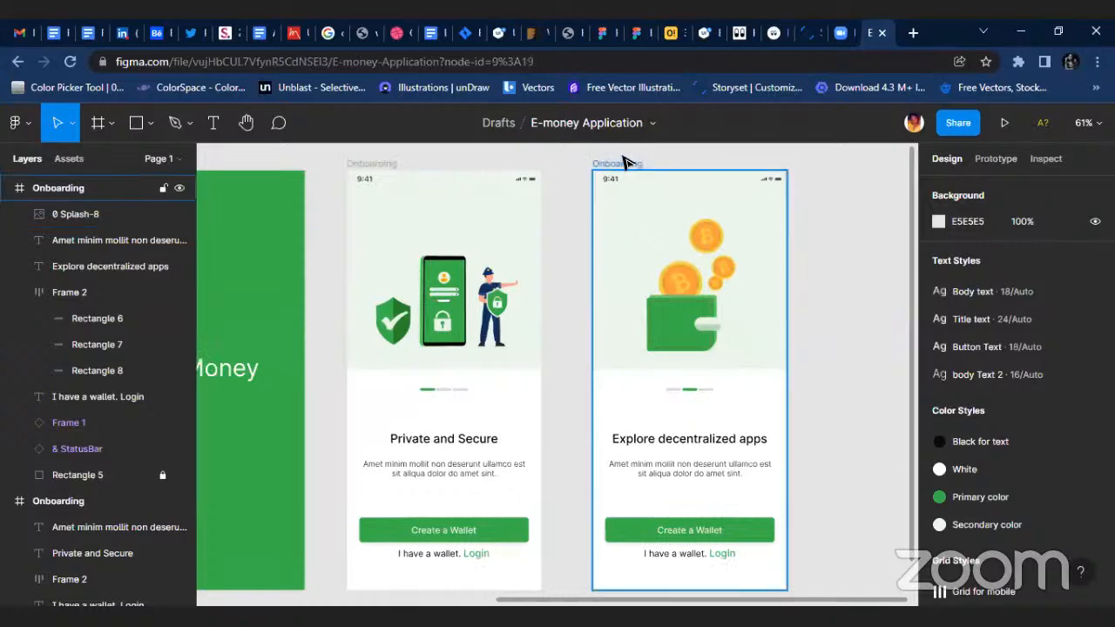
drag(684, 216, 897, 218)
scroll(633, 375, right, 5)
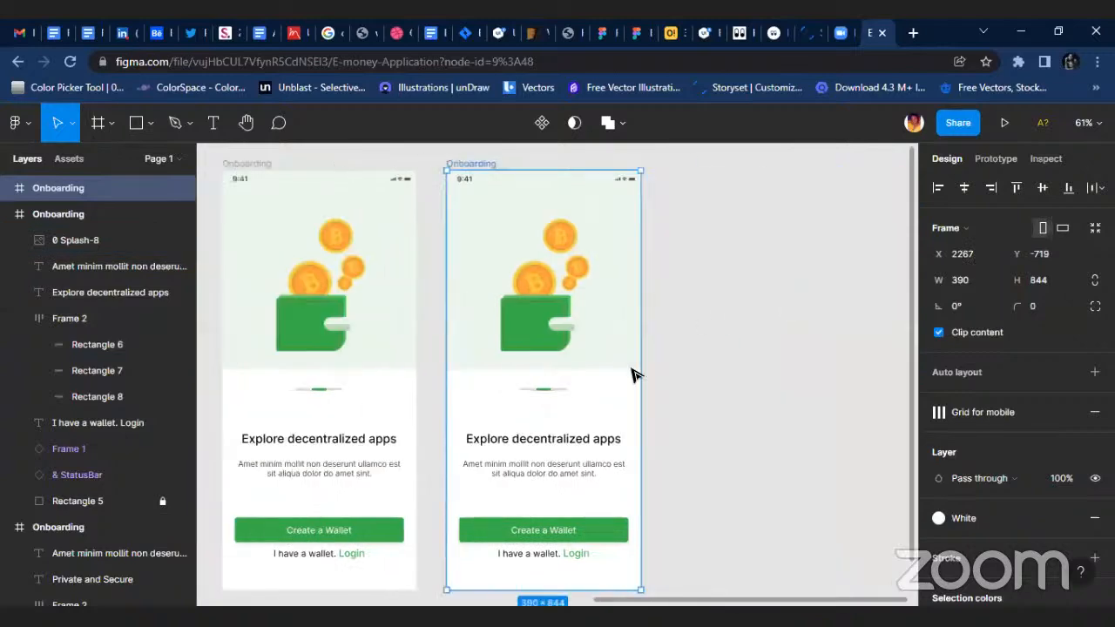
Recolour the last progress bar in the third Onboarding frame with the green sampled from the middle bar.
scroll(522, 396, up, 5)
click(570, 391)
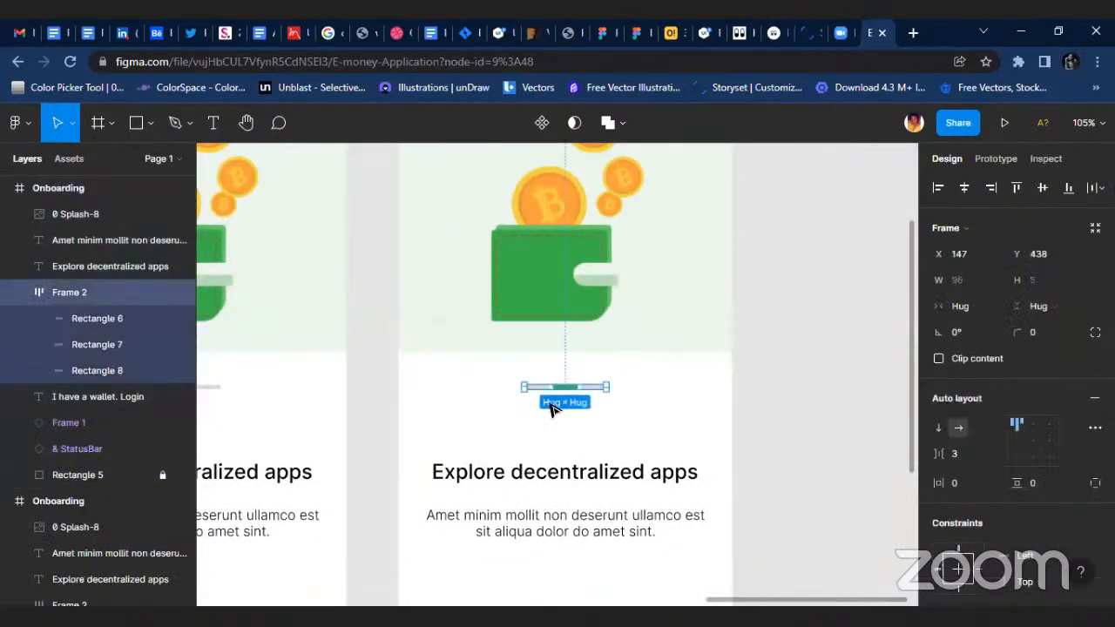
click(114, 319)
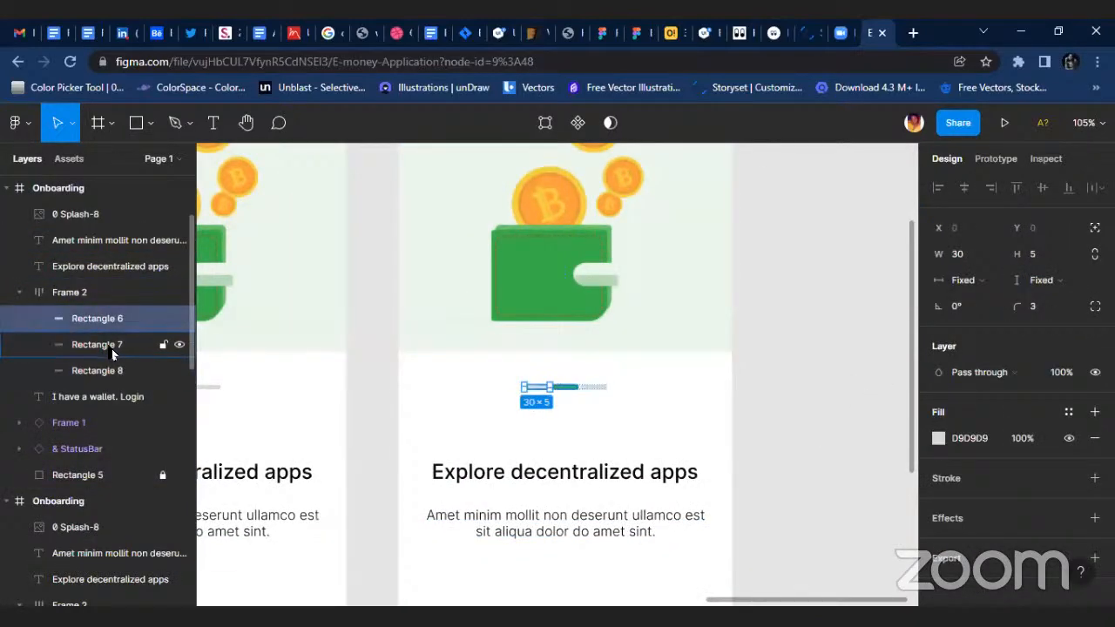
click(112, 349)
click(108, 368)
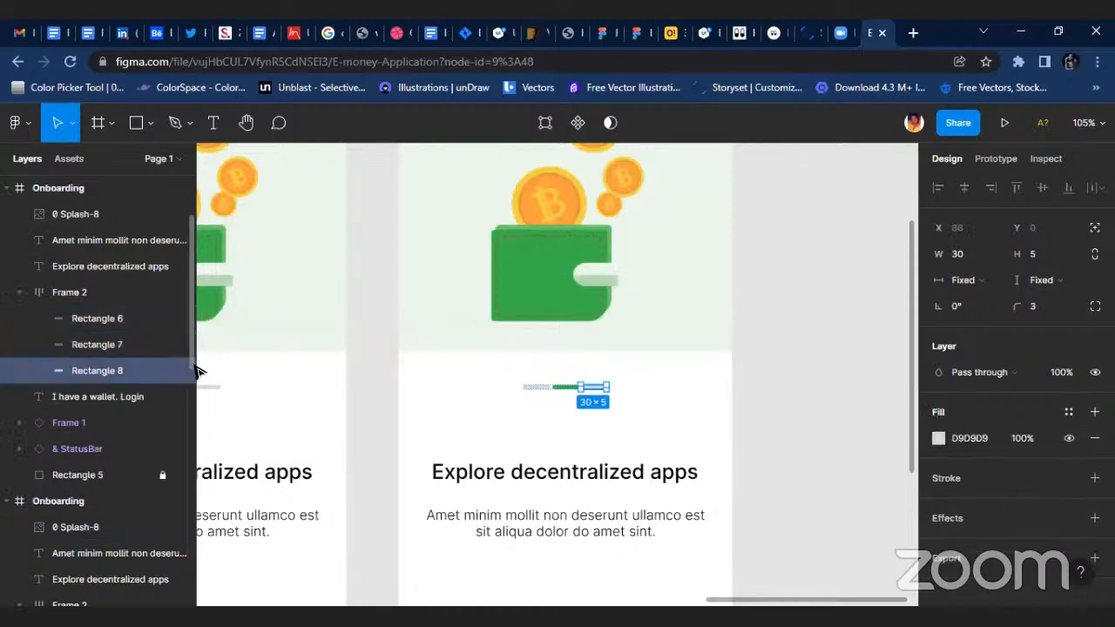
key(i)
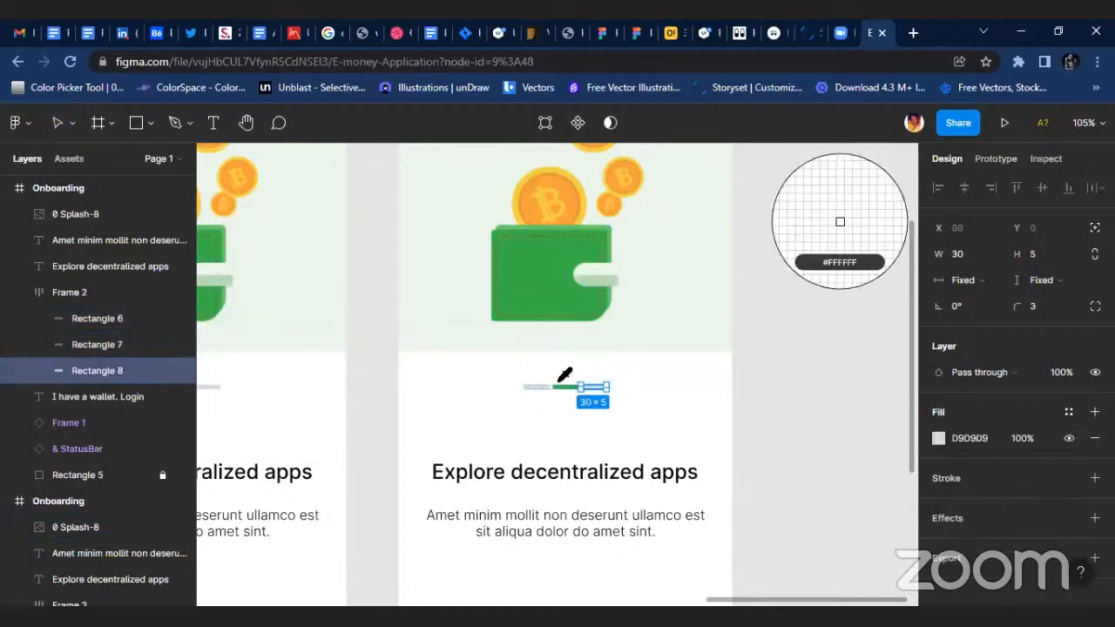
scroll(579, 379, up, 5)
click(583, 372)
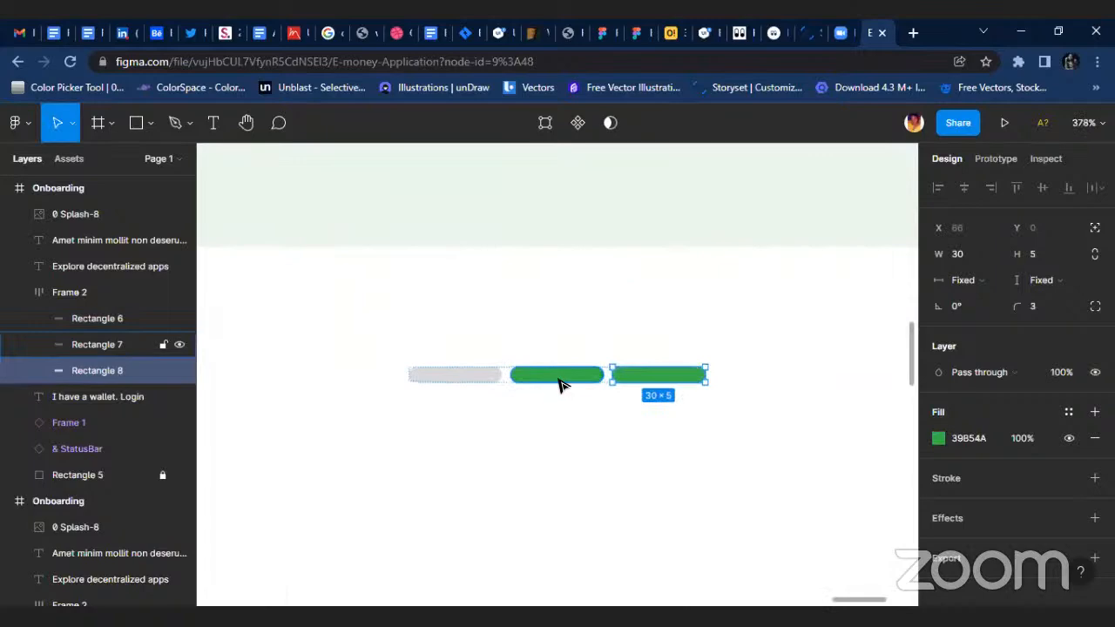
Recolour the middle progress bar in the third Onboarding frame with the gray sampled from the first bar.
click(567, 381)
key(i)
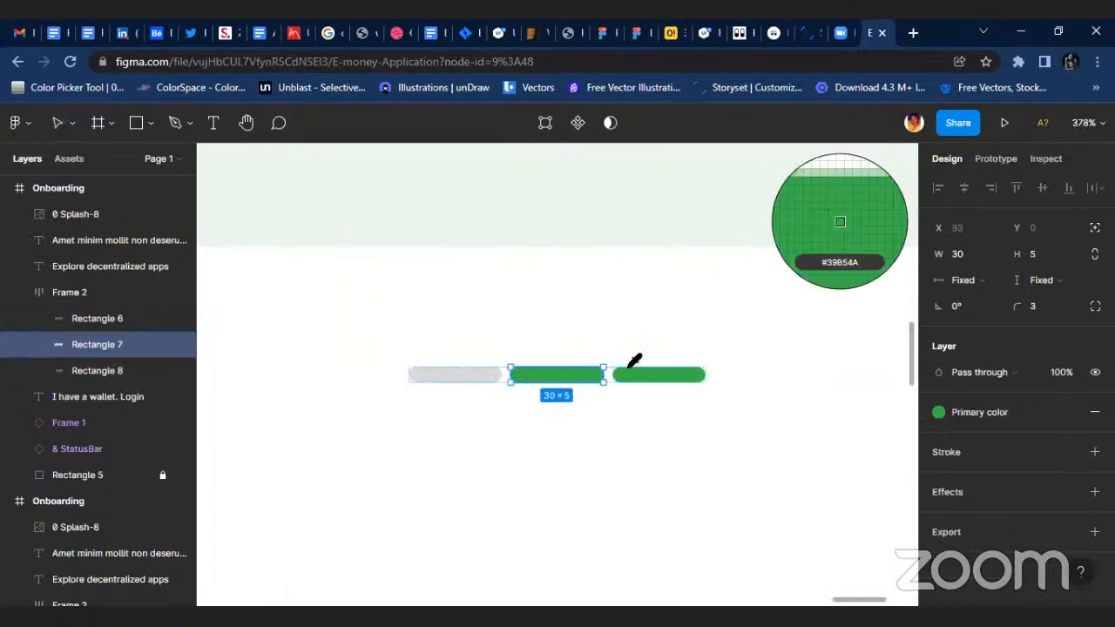
click(485, 375)
scroll(587, 368, down, 8)
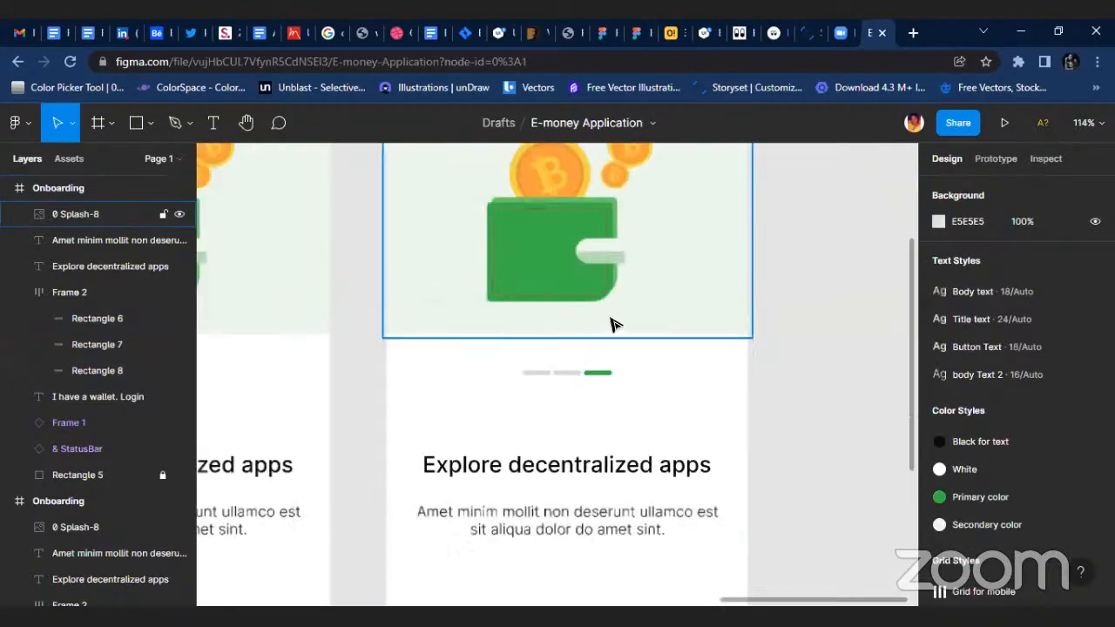
Replace the wallet and bitcoins image in the third Onboarding frame with the hand sending coins illustration, centred horizontally.
click(607, 284)
key(Delete)
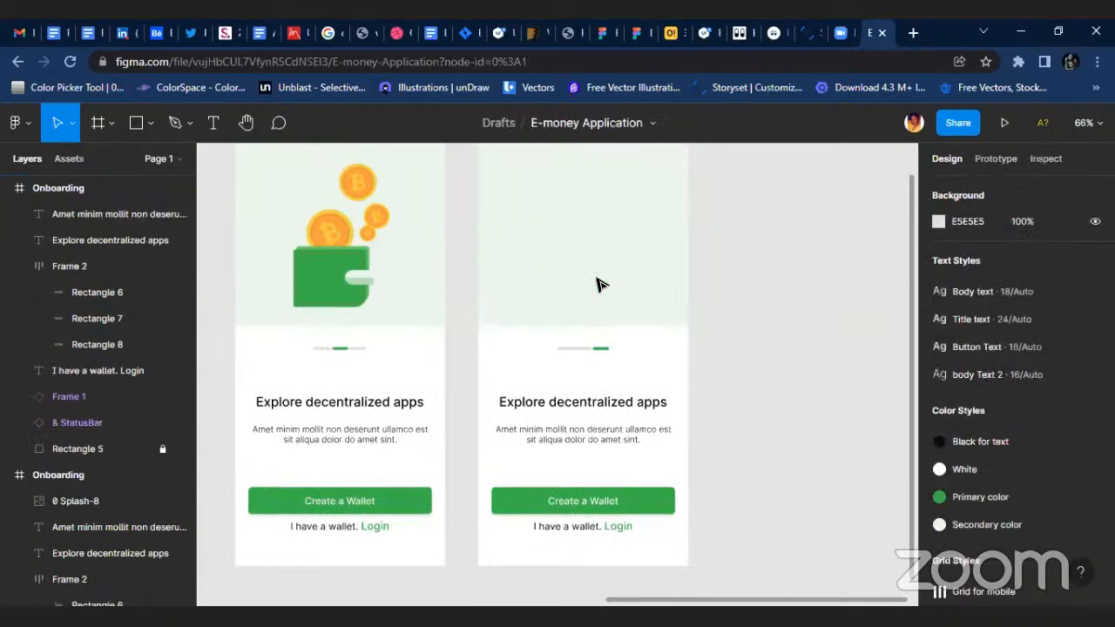
scroll(510, 374, down, 5)
scroll(290, 369, left, 3)
drag(680, 429, 751, 335)
scroll(732, 331, up, 3)
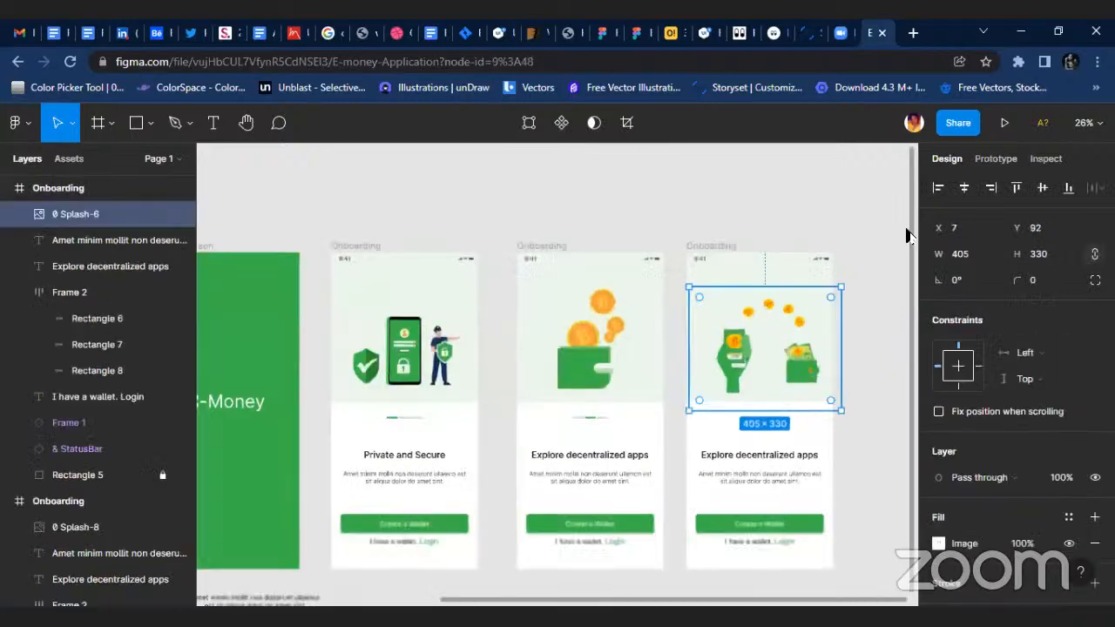
click(964, 189)
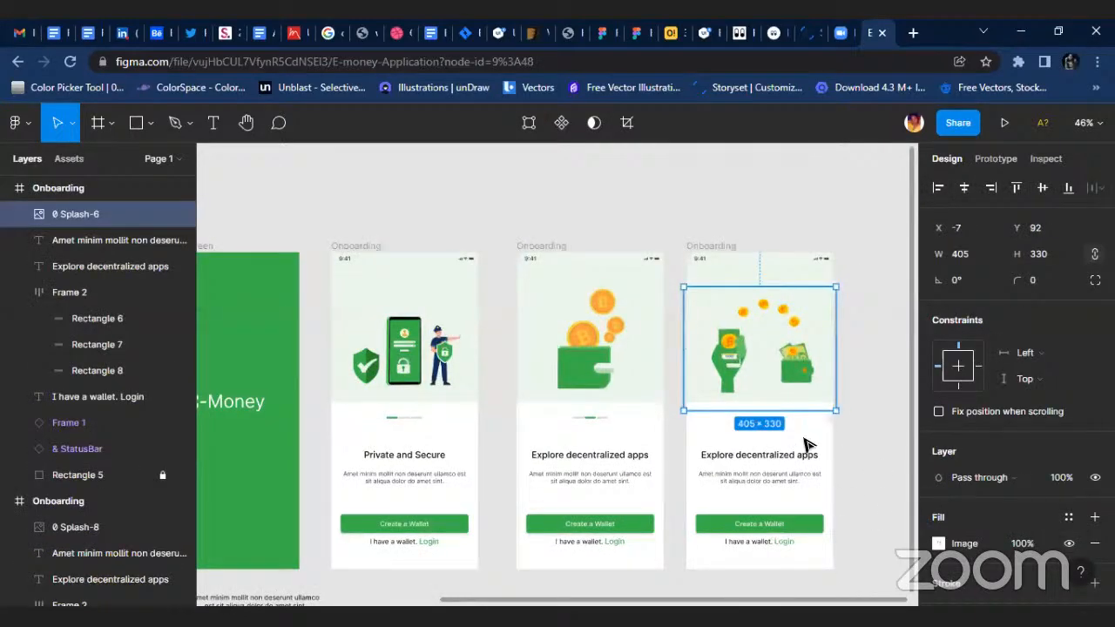
Change the third Onboarding frame's title to "All assests in one place" and centre it horizontally in the frame.
scroll(809, 443, up, 2)
click(770, 465)
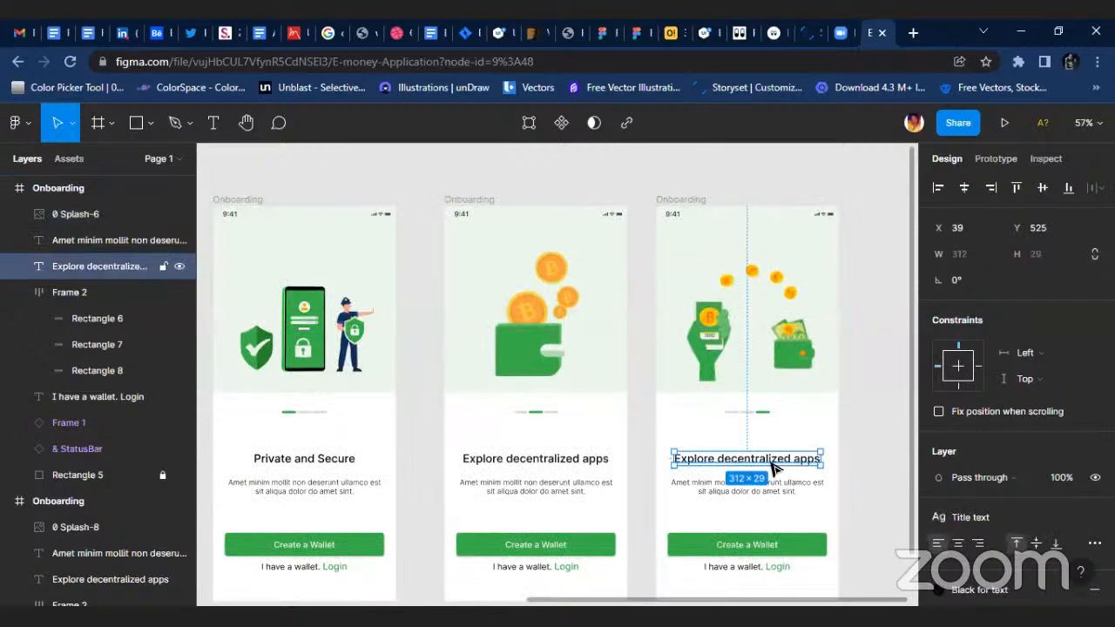
scroll(772, 463, up, 5)
double_click(776, 459)
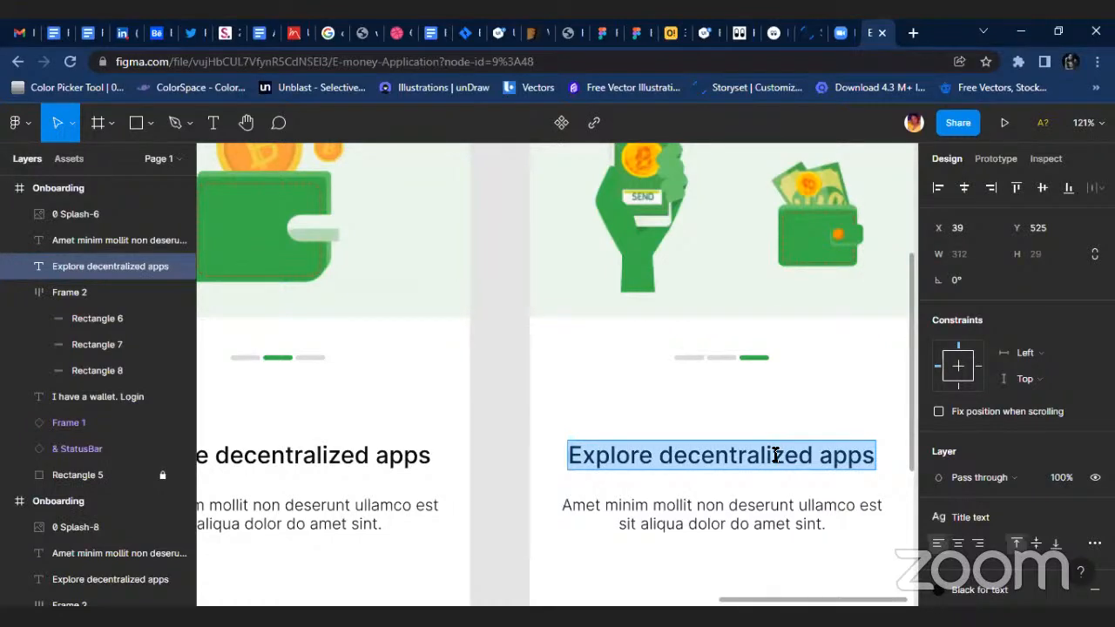
text(All assests in on)
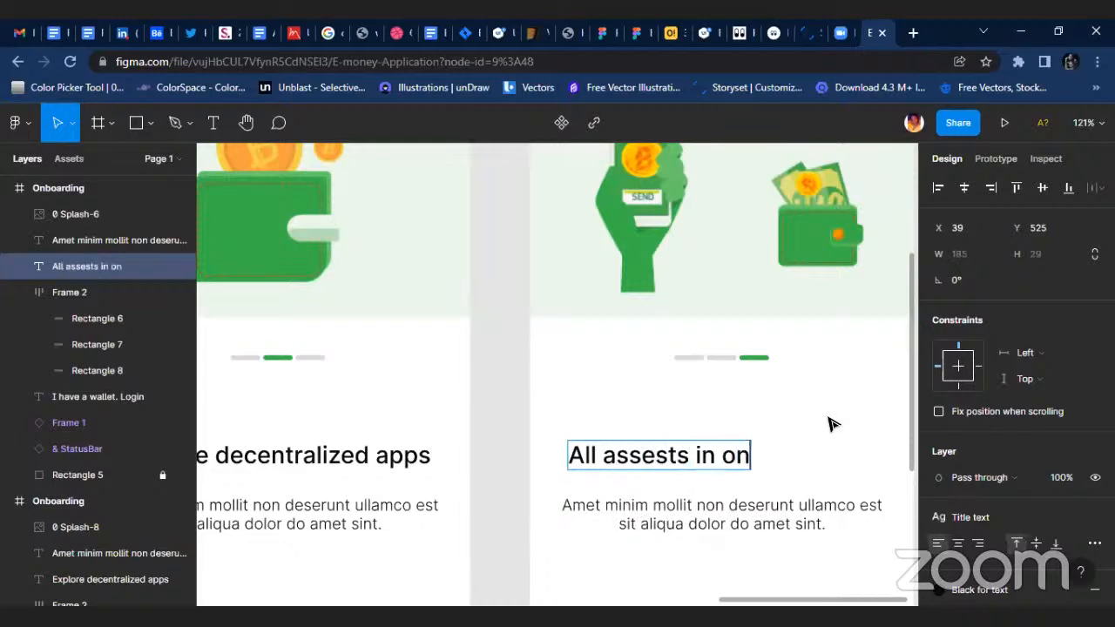
text(e place)
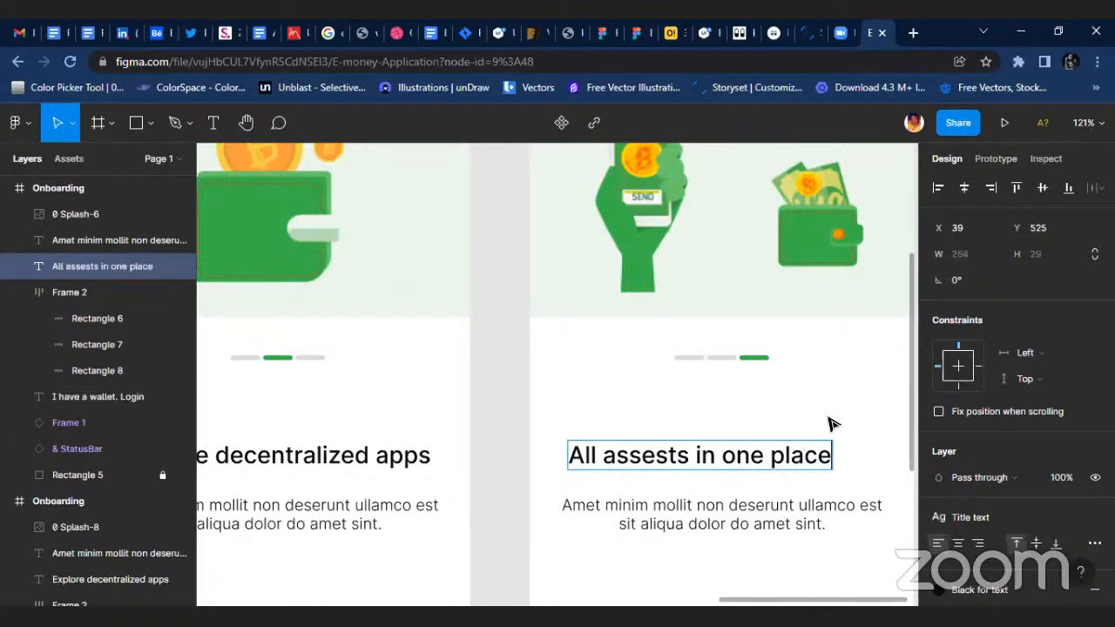
key(Escape)
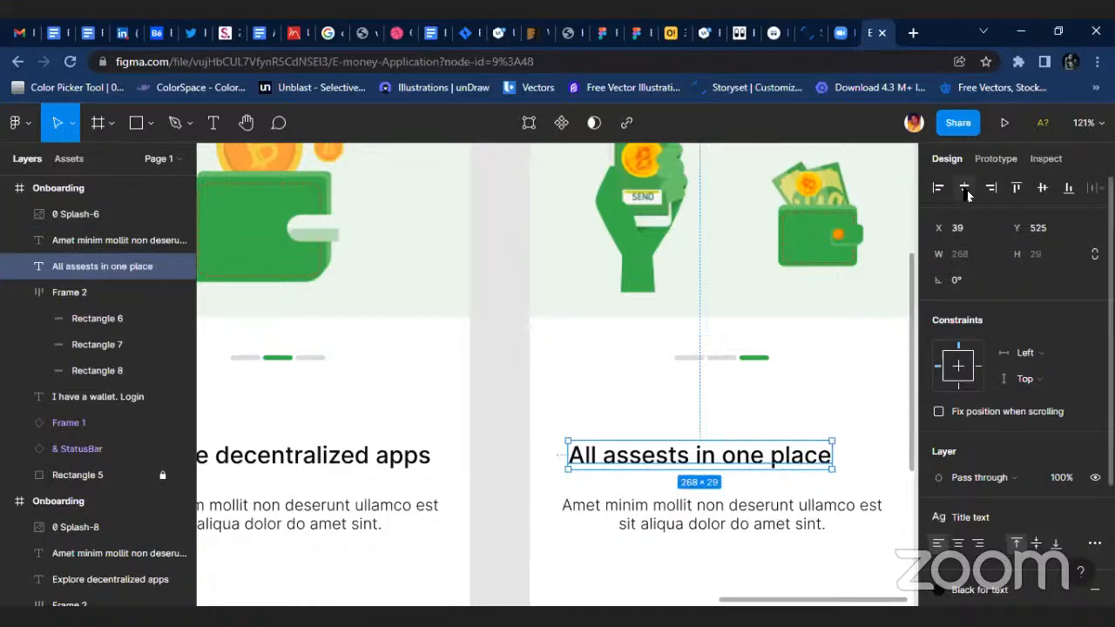
click(965, 188)
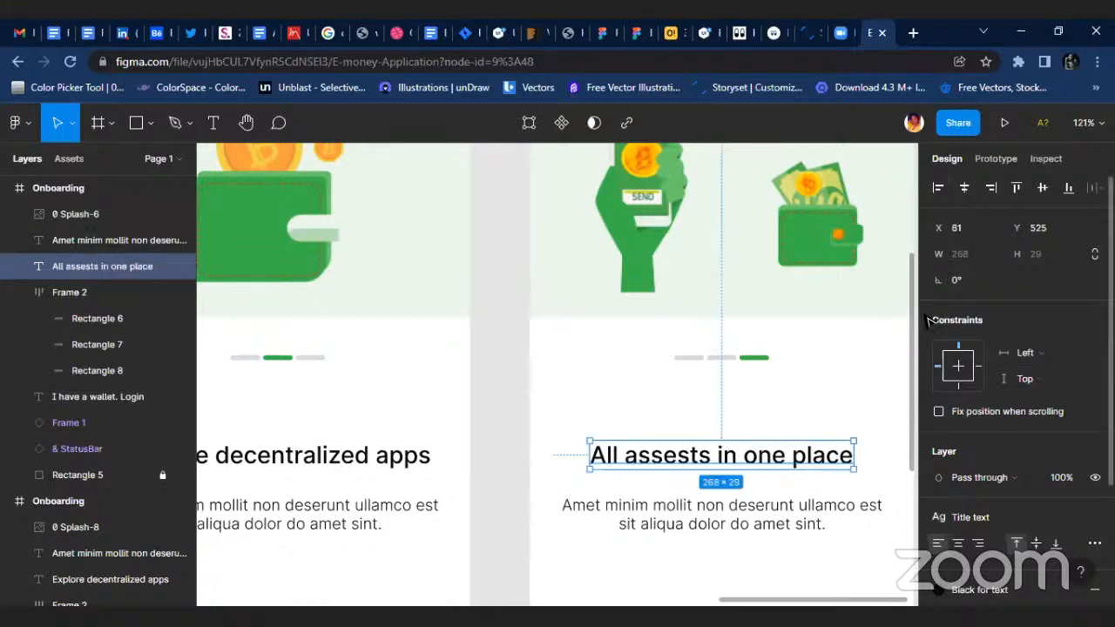
Move the progress indicators of all three Onboarding frames down together to just above the Create a Wallet buttons, at about Y 656.
scroll(859, 366, down, 5)
click(363, 360)
shift+click(575, 359)
shift+click(763, 358)
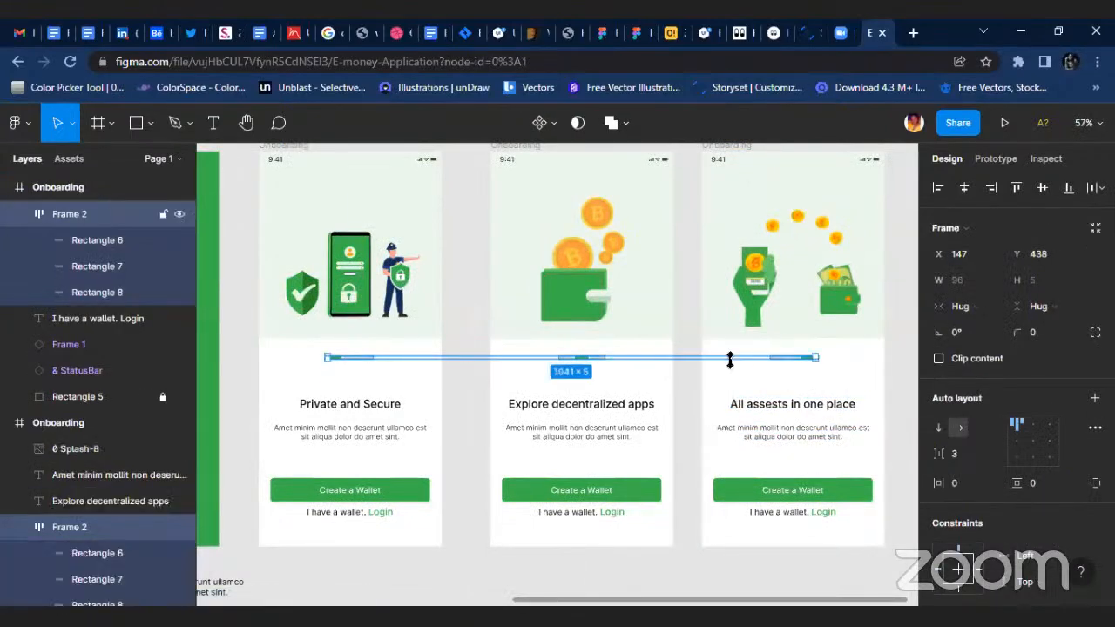
scroll(695, 360, up, 1)
drag(697, 359, 699, 473)
Move the titles of all three Onboarding frames up together, slightly closer to the illustration area.
click(354, 409)
shift+click(540, 410)
shift+click(789, 410)
mouse_move(654, 410)
mouse_down()
mouse_move(655, 392)
mouse_move(654, 401)
mouse_up()
Move the description texts of all three Onboarding frames up together so they sit closely beneath their titles.
click(353, 440)
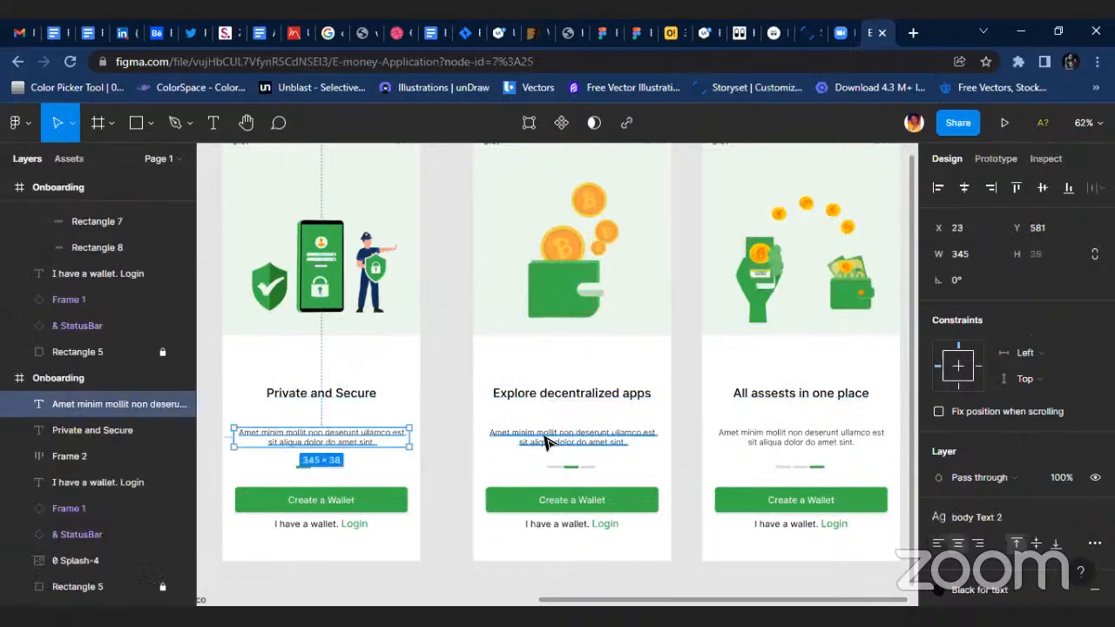
shift+click(543, 440)
shift+click(728, 442)
drag(726, 441, 724, 420)
Move the progress indicators of all three Onboarding frames up together to Y 636.
click(305, 472)
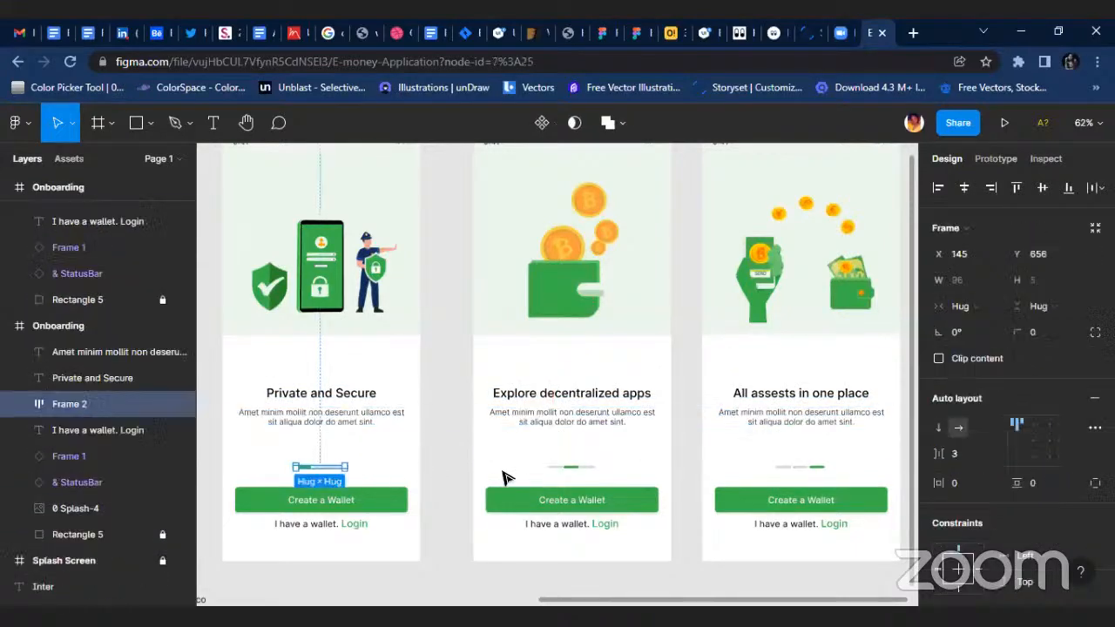
shift+click(571, 468)
shift+click(774, 468)
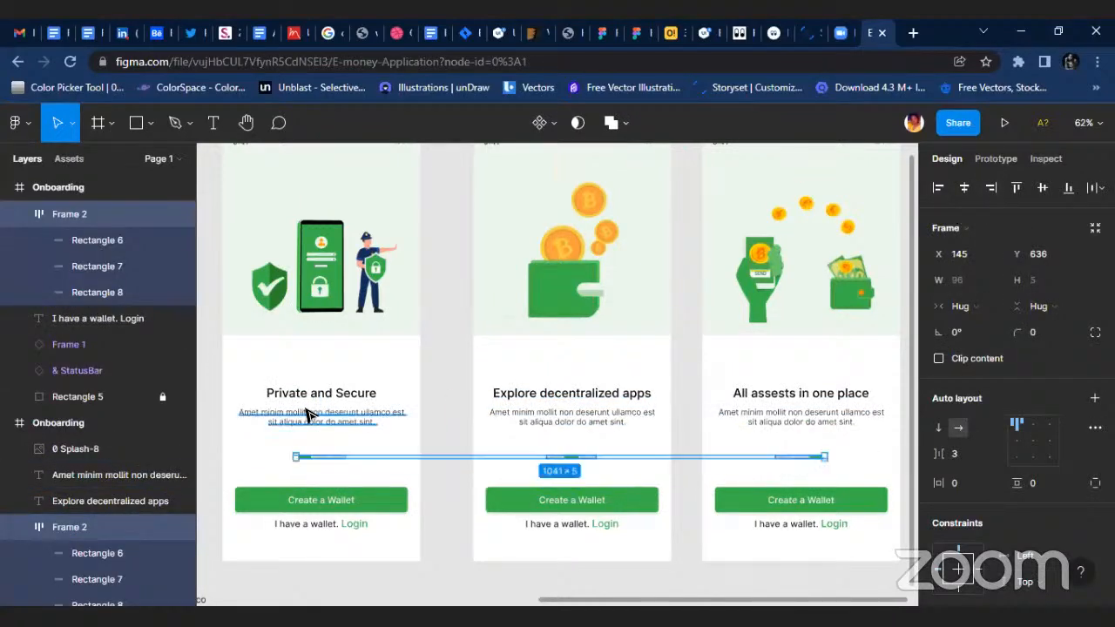
Align the first Onboarding frame's illustration, title, description, progress indicator, button and login text on their horizontal centres.
click(354, 390)
shift+click(331, 258)
shift+click(323, 416)
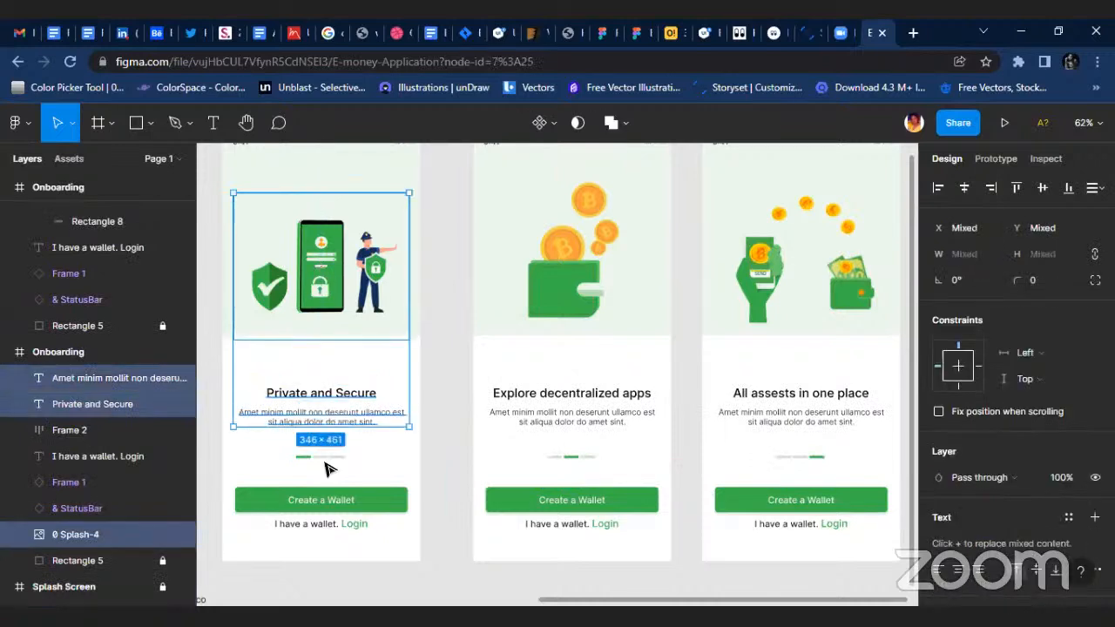
shift+click(325, 458)
shift+click(324, 503)
shift+click(324, 524)
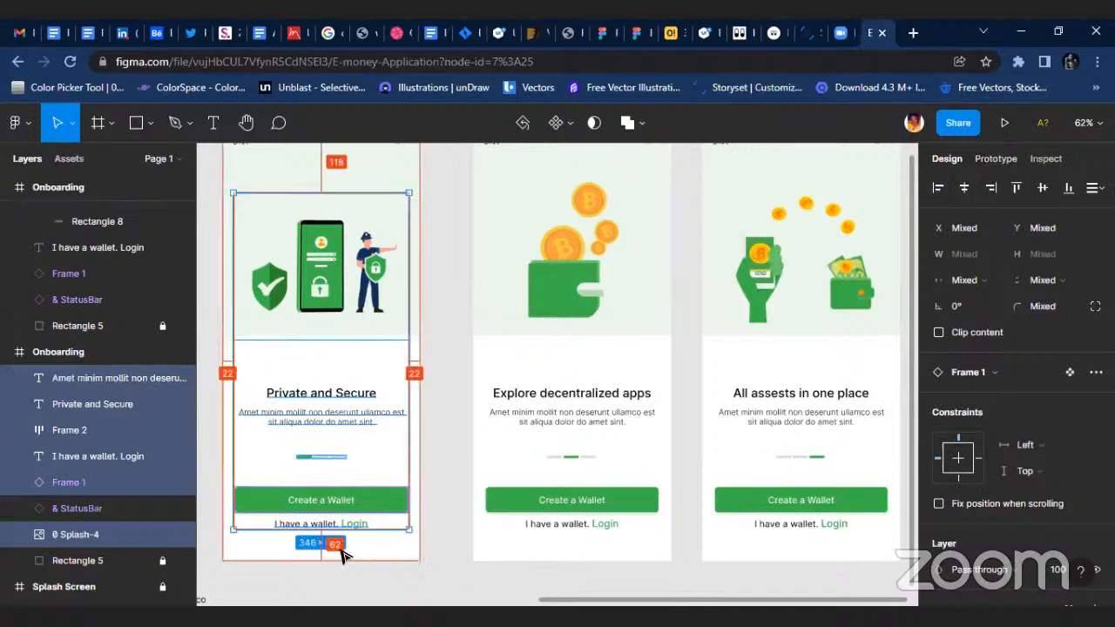
Align the second Onboarding frame's illustration, title, description, progress indicator, button and login text on their horizontal centres.
click(610, 253)
shift+click(582, 389)
shift+click(579, 416)
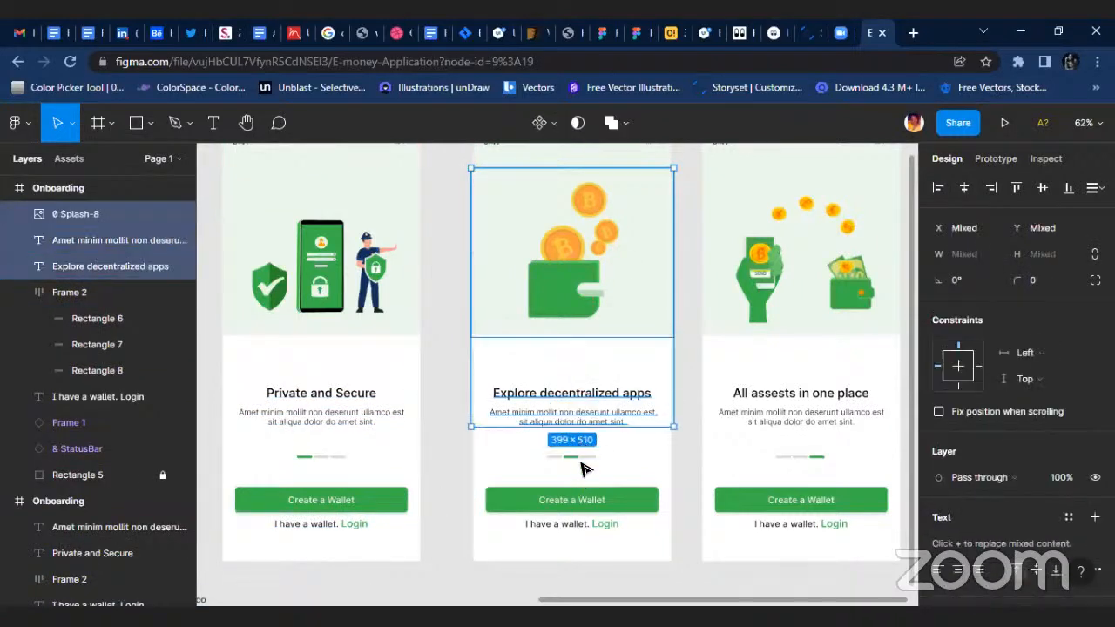
shift+click(575, 457)
shift+click(596, 500)
shift+click(598, 524)
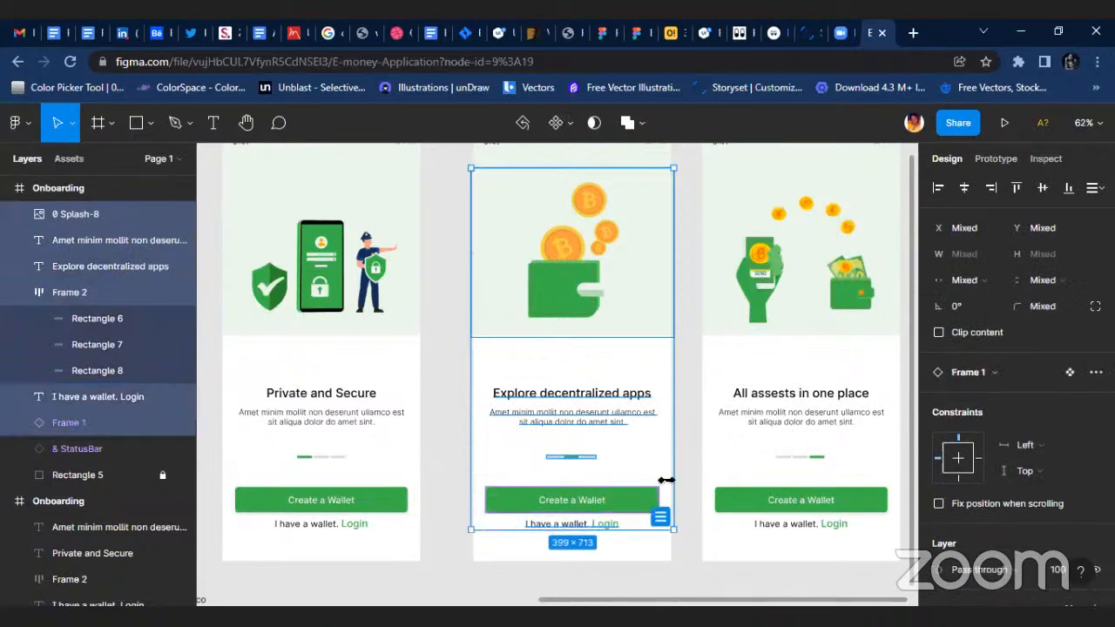
click(972, 187)
Align the third Onboarding frame's illustration, title, description, progress indicator, button and login text on their horizontal centres.
scroll(716, 241, right, 4)
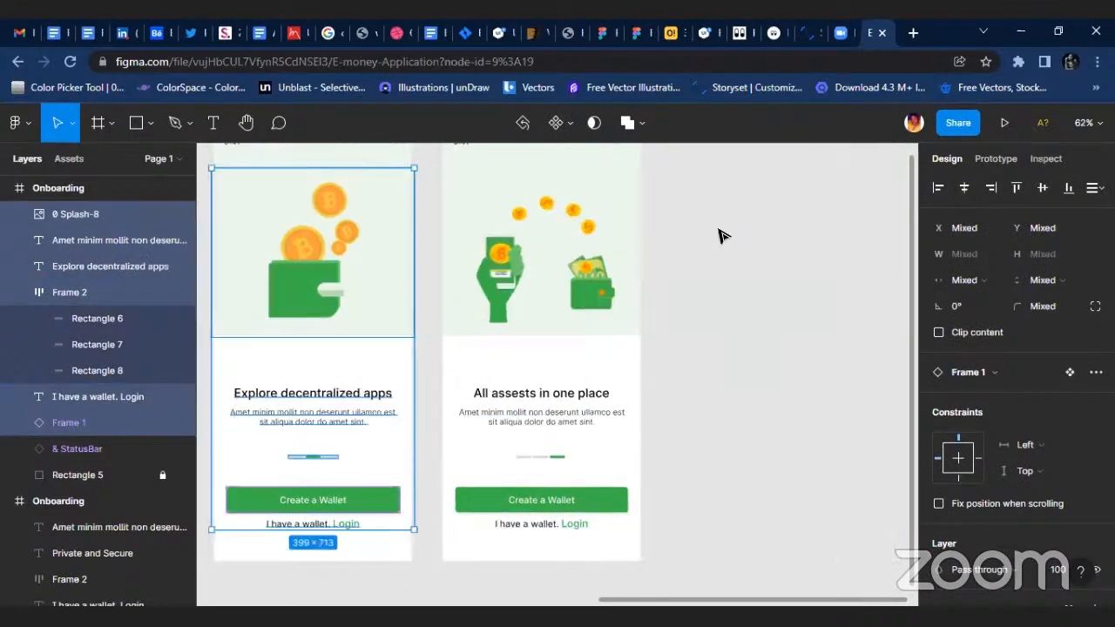
click(438, 291)
shift+click(431, 393)
shift+click(433, 416)
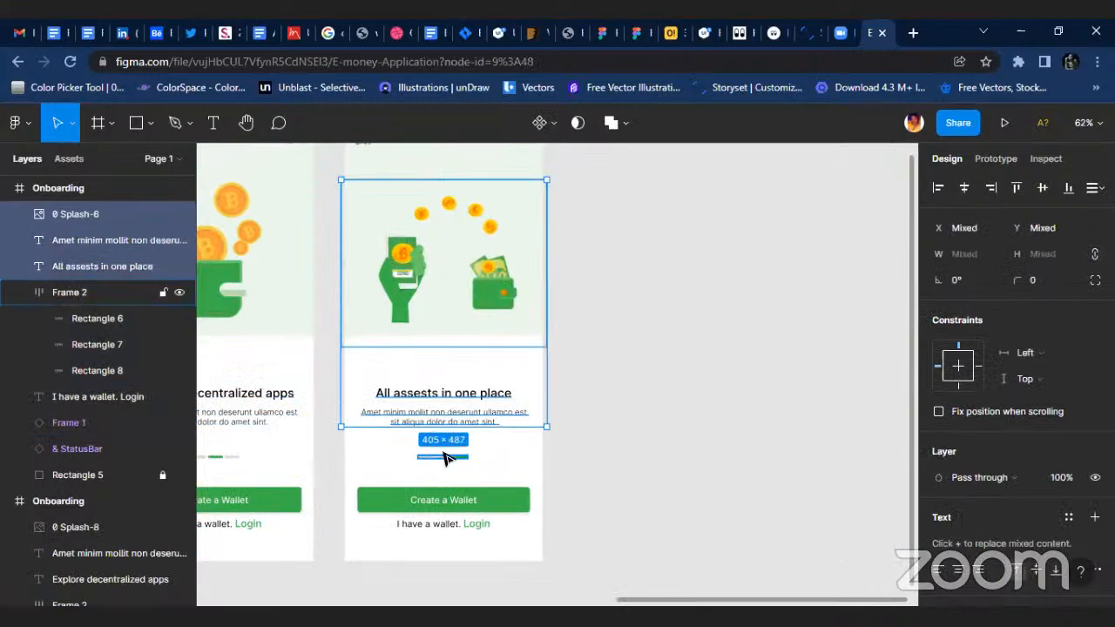
shift+click(444, 465)
shift+click(446, 502)
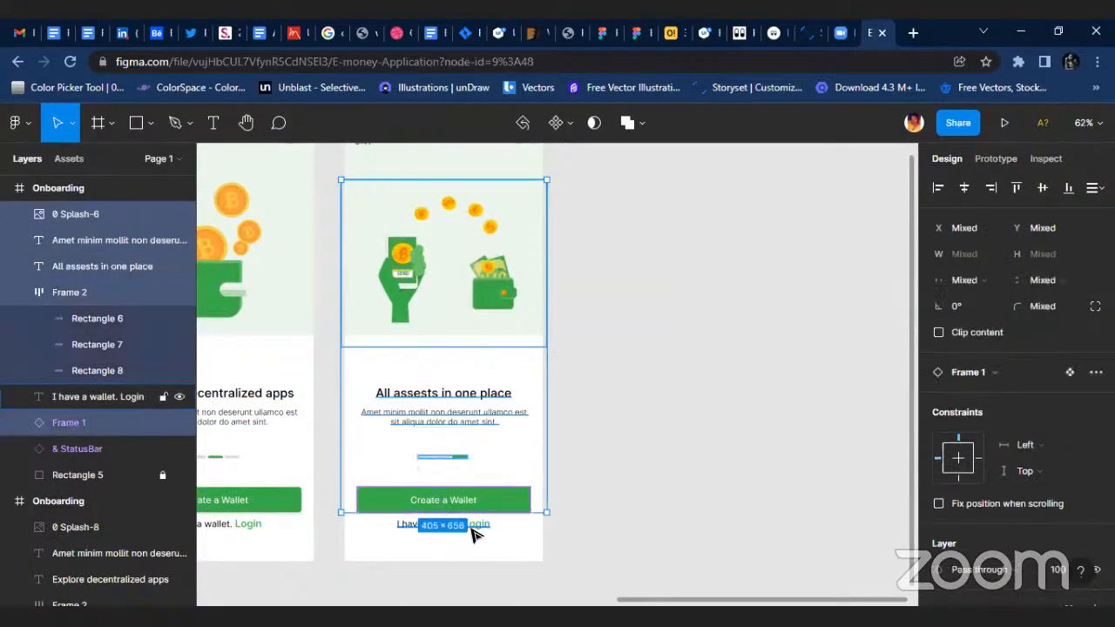
shift+click(436, 524)
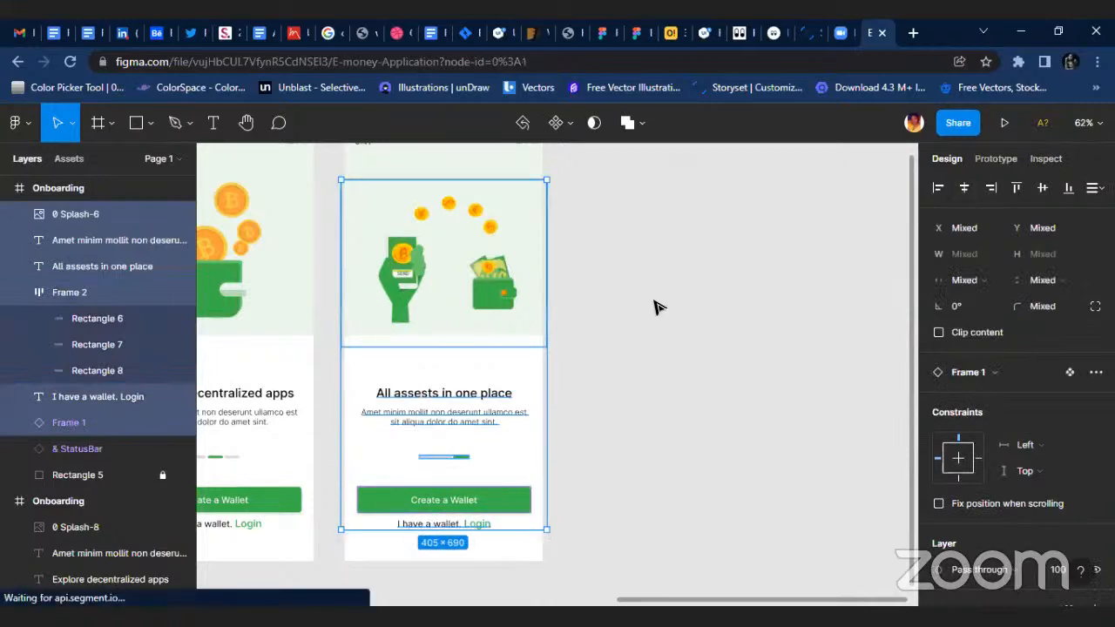
click(660, 306)
Move the loose description text from below the Splash Screen to the area left of the button component, at about X -115, Y -368.
scroll(662, 301, down, 2)
scroll(670, 399, up, 1)
scroll(610, 370, up, 1)
scroll(617, 362, down, 2)
scroll(296, 387, left, 1)
scroll(379, 332, left, 3)
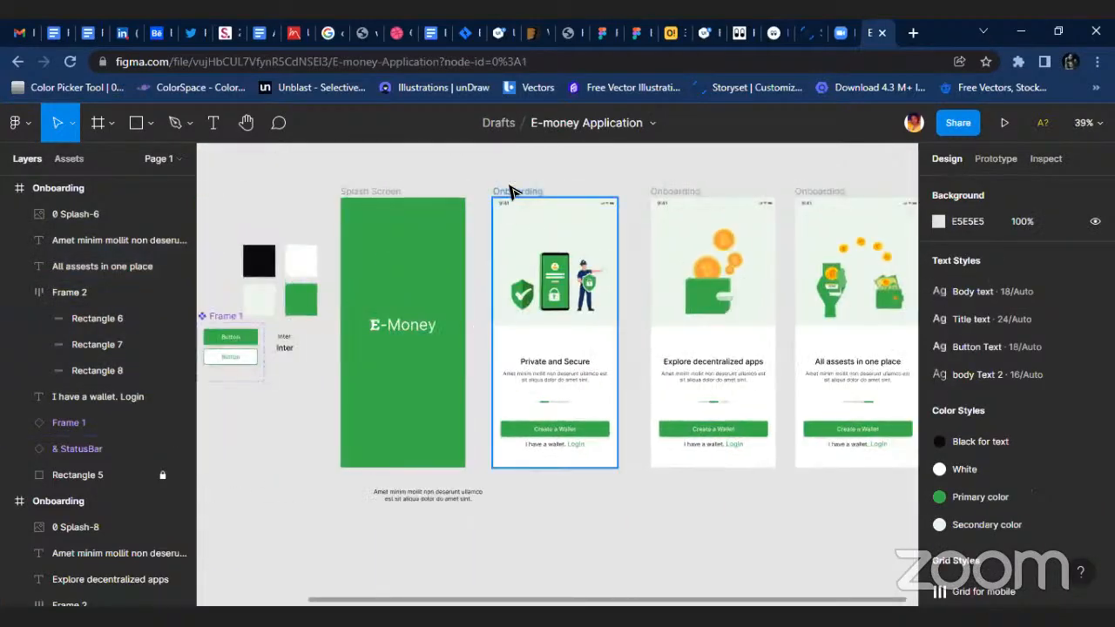
click(512, 190)
drag(387, 495, 287, 322)
Duplicate the first Onboarding frame below the top row at about X 912, Y 329 and rename the copy "Sign Up".
scroll(653, 364, right, 3)
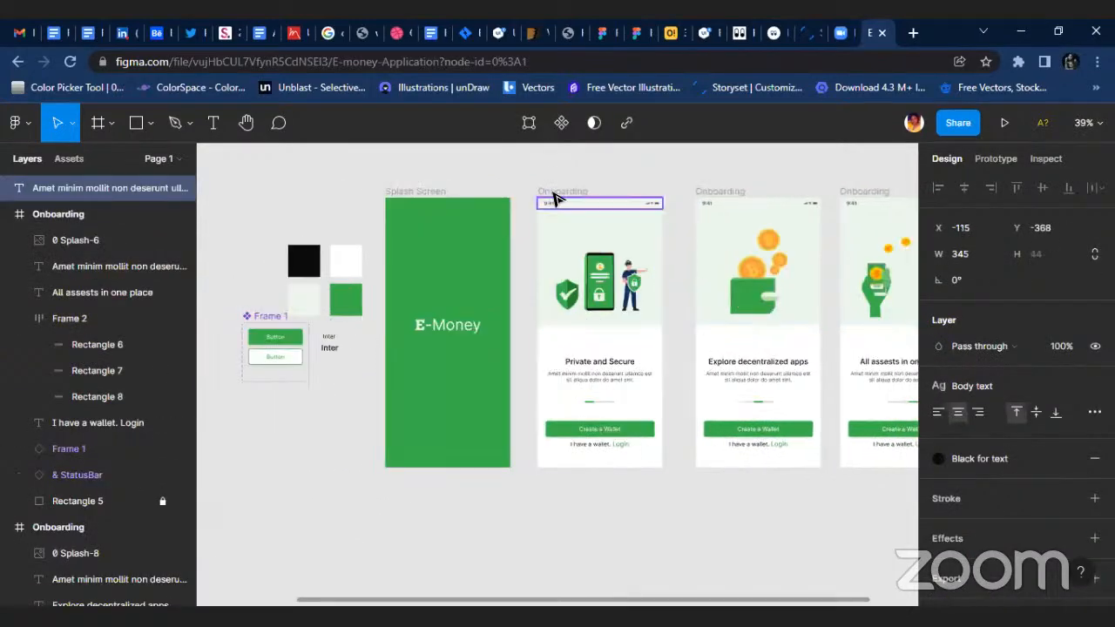
click(558, 192)
drag(585, 254, 453, 411)
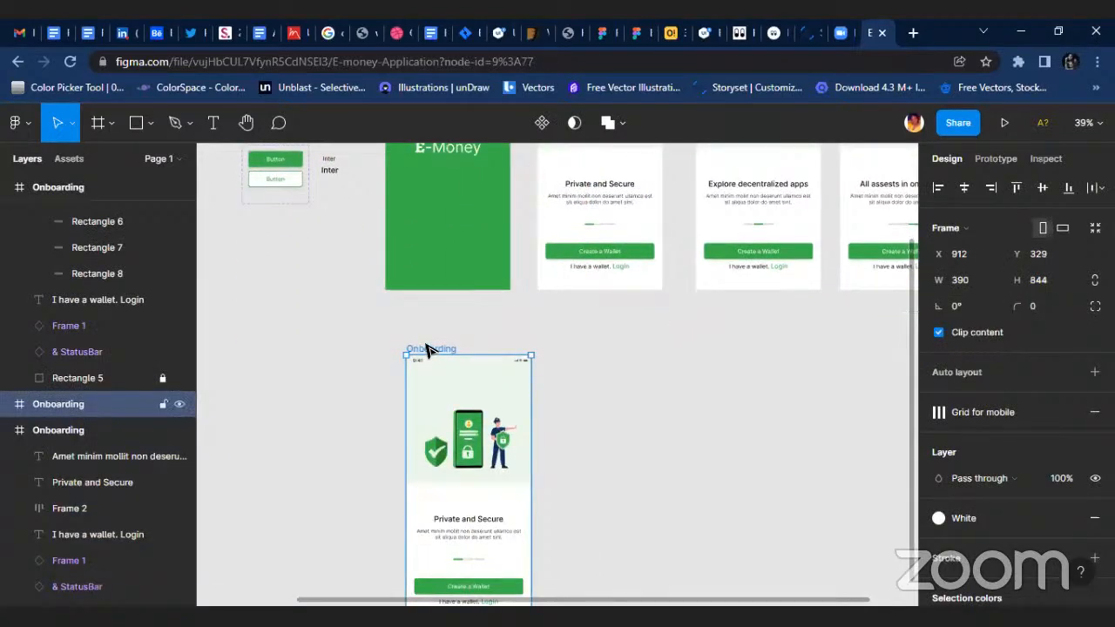
scroll(426, 350, up, 5)
double_click(427, 357)
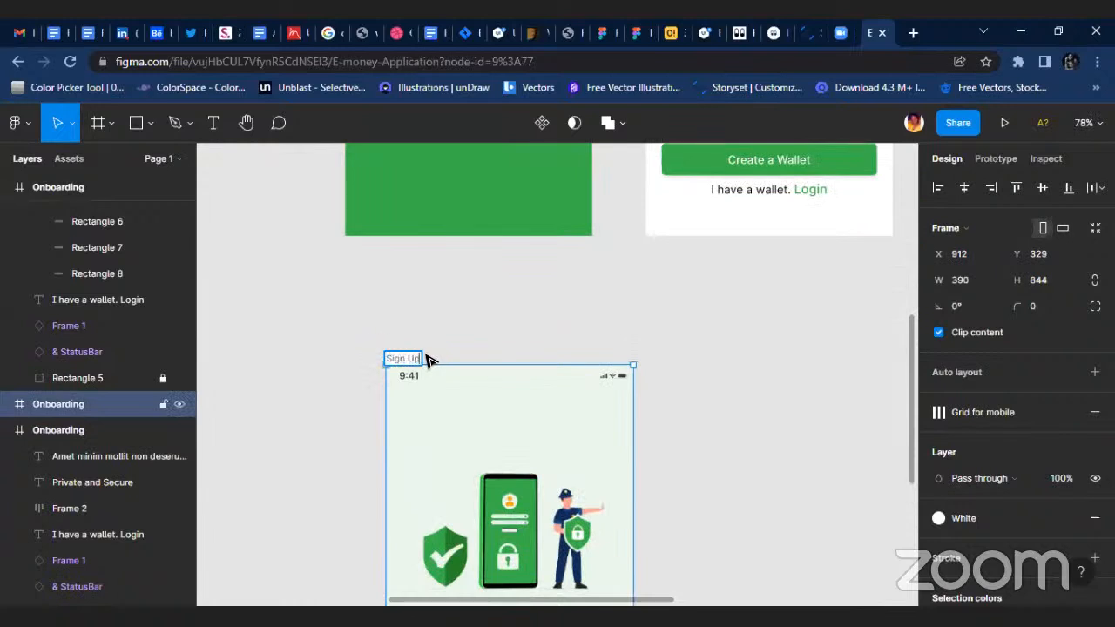
key(Return)
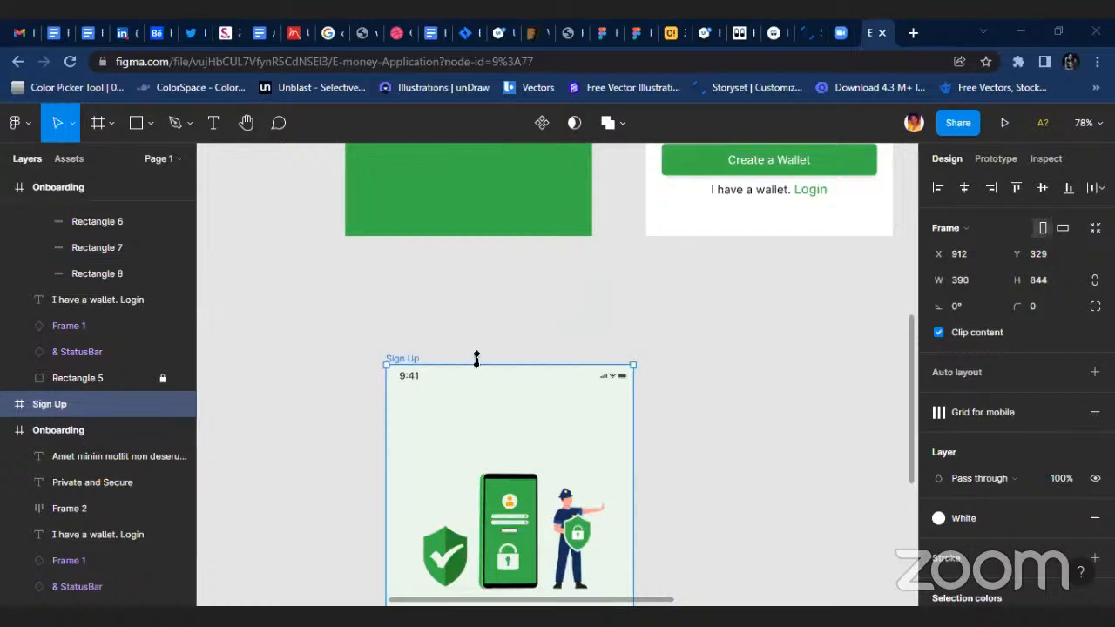
Delete the illustration from the Sign Up frame and move its "Private and Secure" title outside, left of the frame, at about X 660, Y 486.
scroll(475, 358, down, 5)
scroll(471, 408, down, 1)
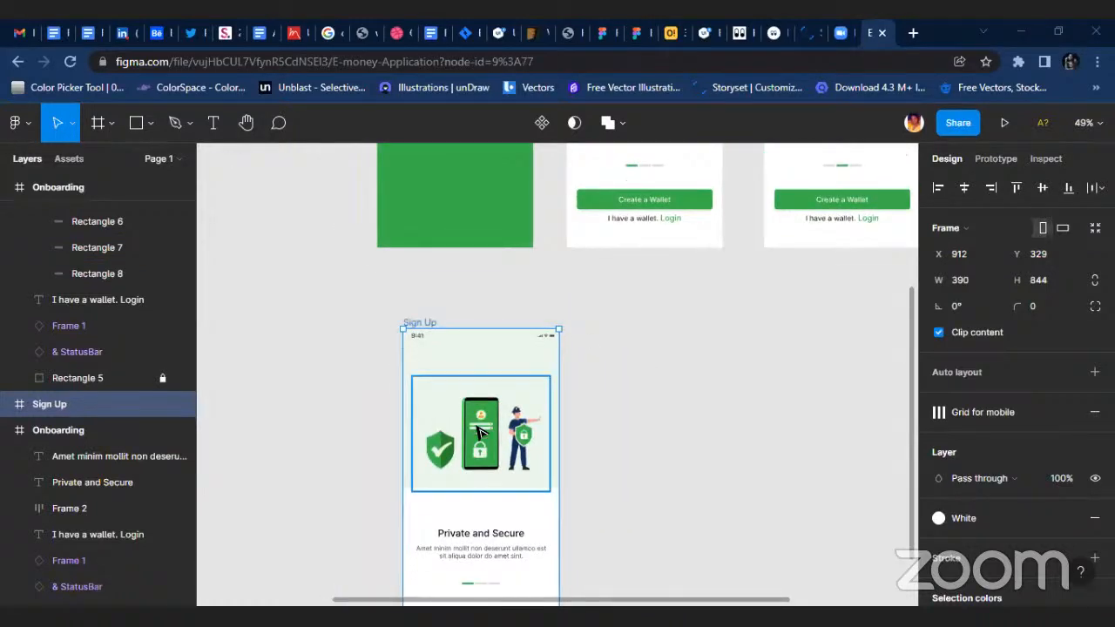
click(481, 433)
key(Delete)
click(493, 533)
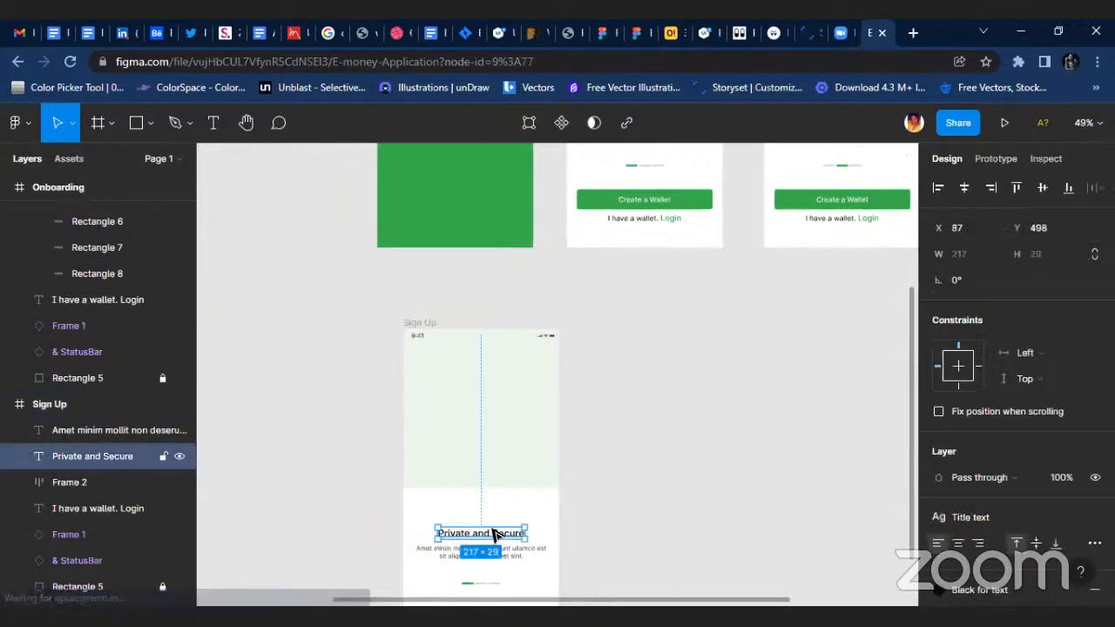
drag(493, 533, 361, 398)
Delete the description text, progress indicator and "I have a wallet. Login" text from the Sign Up frame.
click(493, 552)
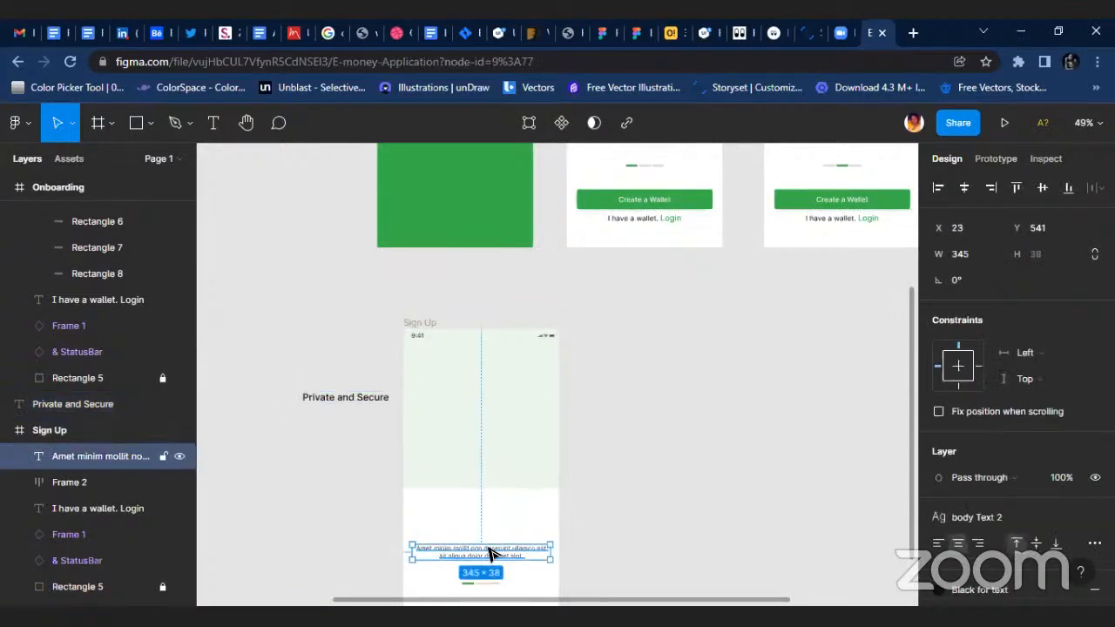
key(Delete)
scroll(495, 547, down, 1)
click(483, 542)
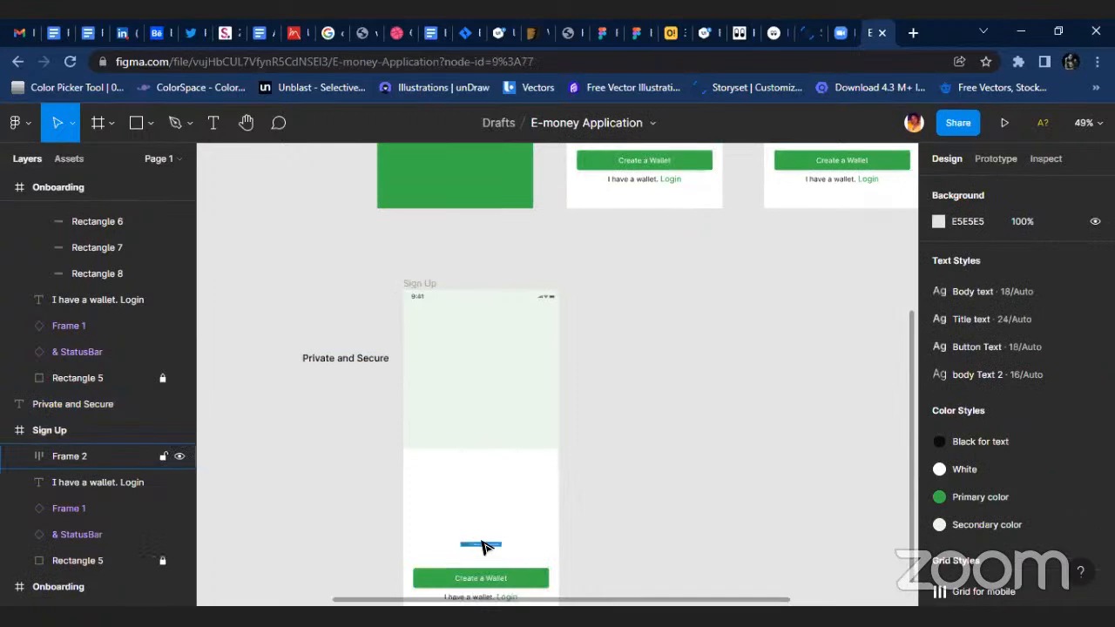
key(Delete)
scroll(551, 522, down, 6)
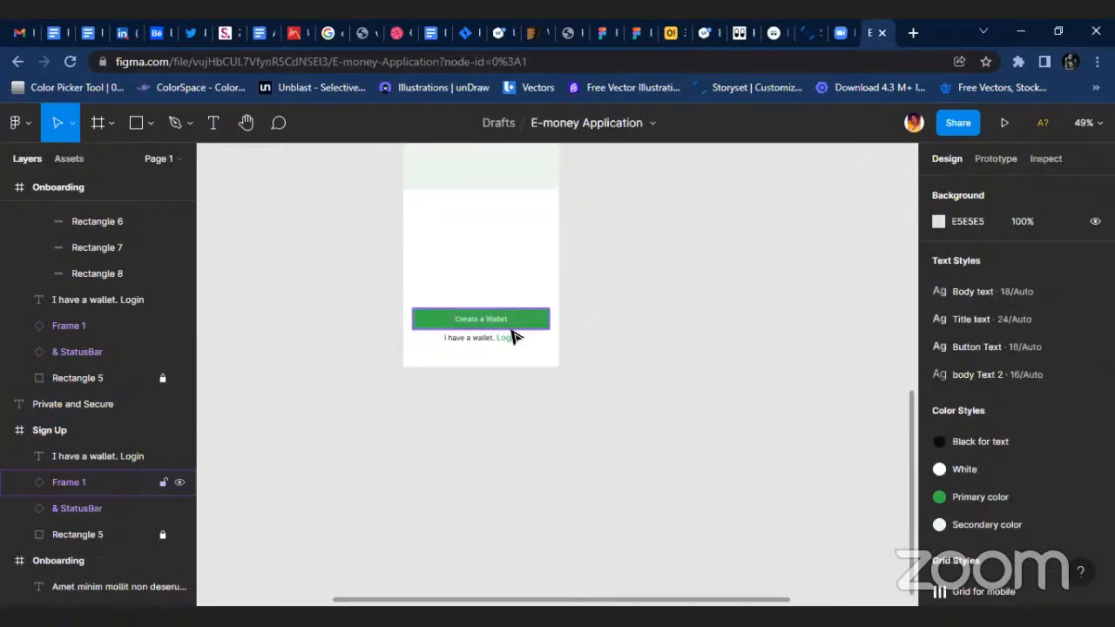
click(510, 331)
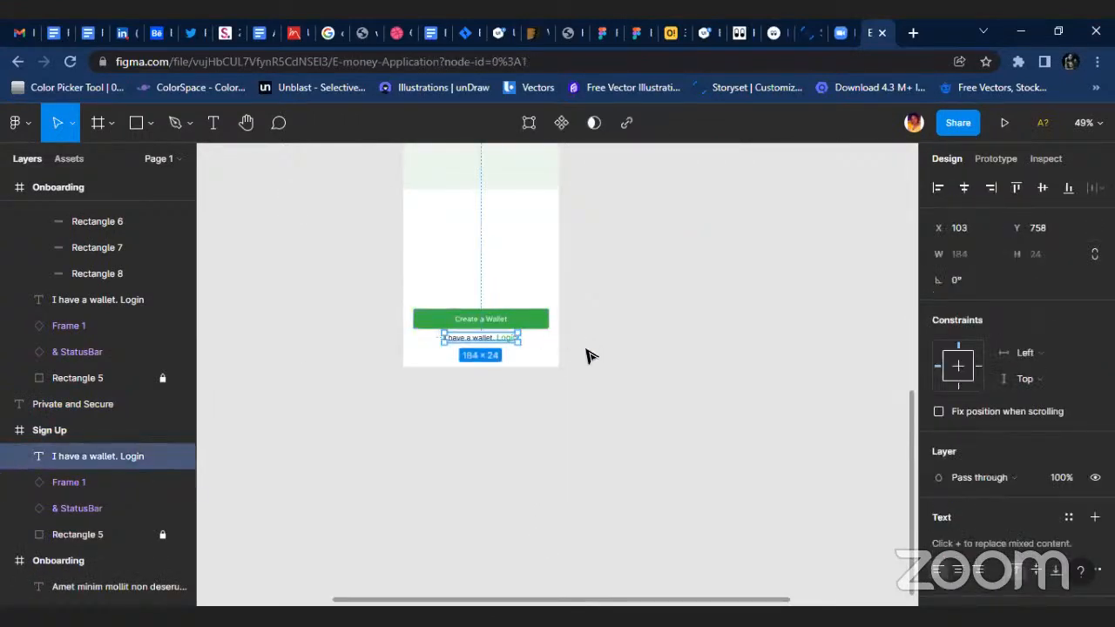
key(Delete)
Unlock the Sign Up frame's pale green background rectangle and move it out of the frame to about X 352, Y 497.
scroll(485, 236, up, 1)
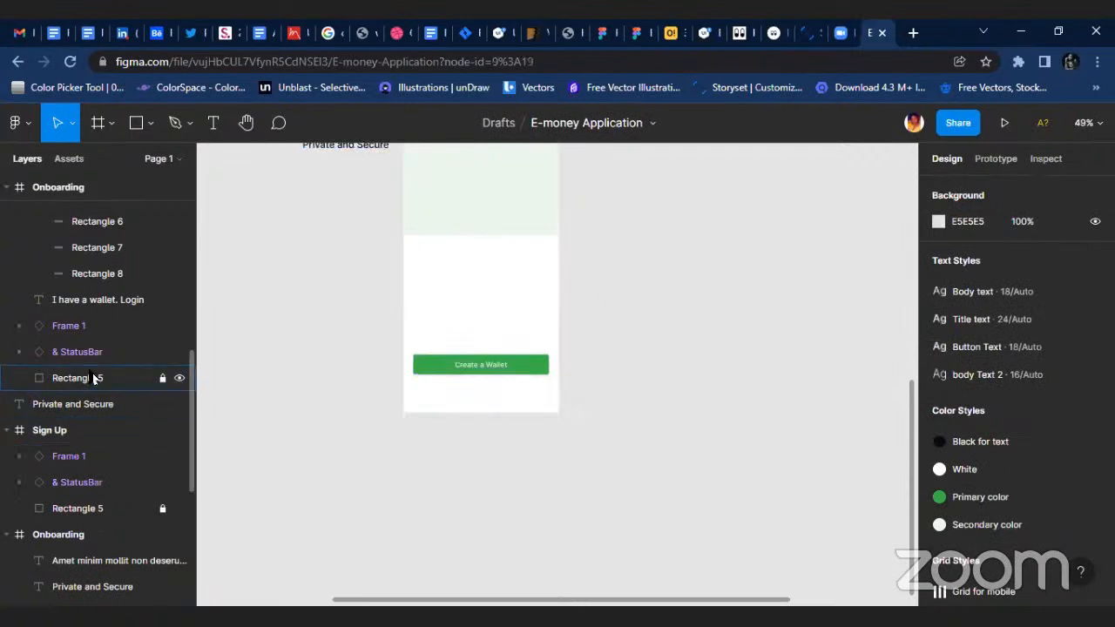
click(131, 378)
scroll(468, 346, up, 1)
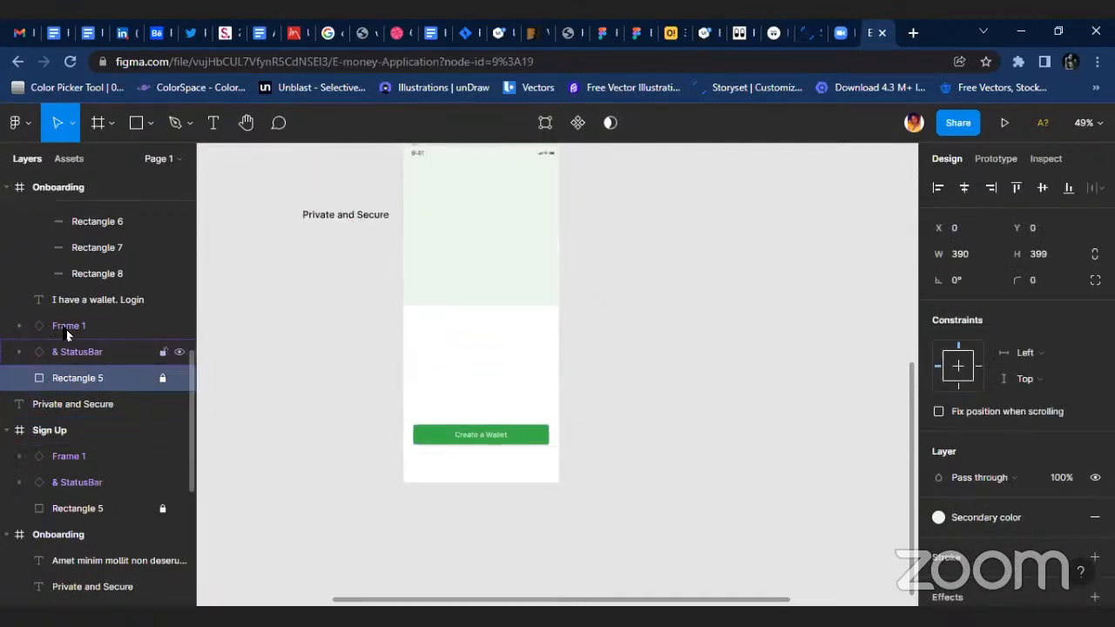
click(446, 291)
scroll(440, 272, up, 1)
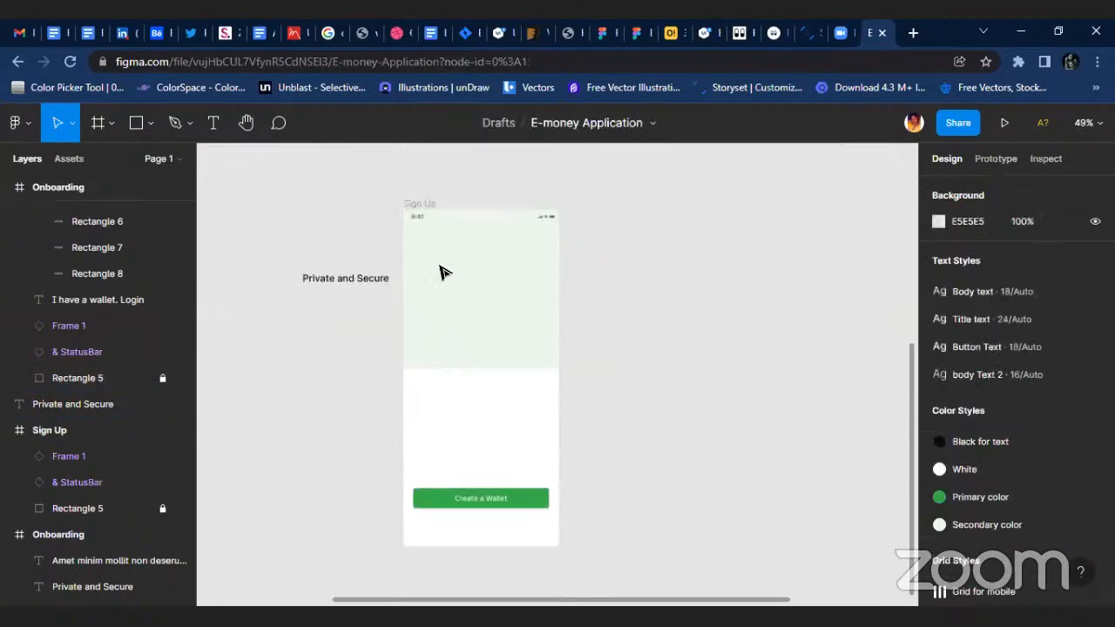
click(413, 215)
click(93, 508)
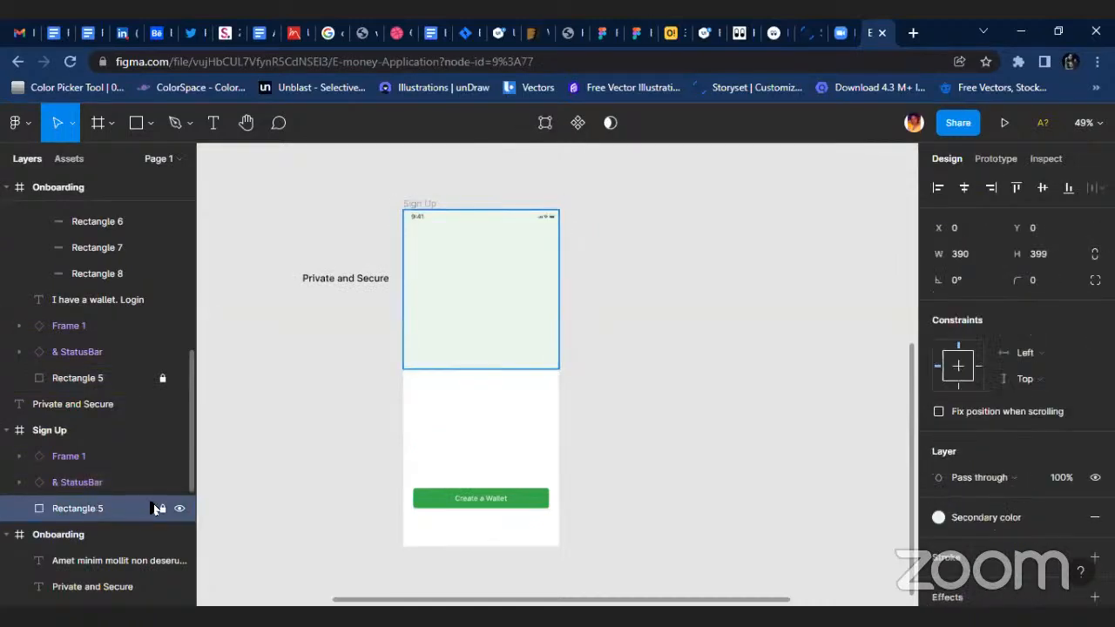
drag(463, 283, 242, 352)
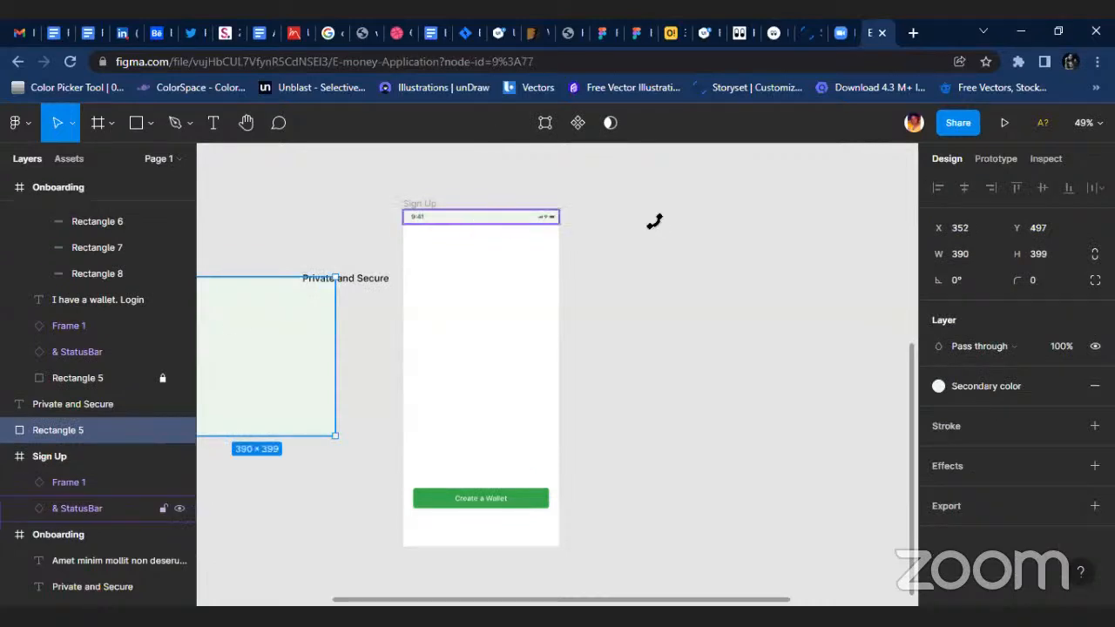
Replace the Secondary color style on the Sign Up frame's status bar with the White colour style.
click(479, 218)
scroll(1023, 488, down, 5)
scroll(1018, 501, down, 3)
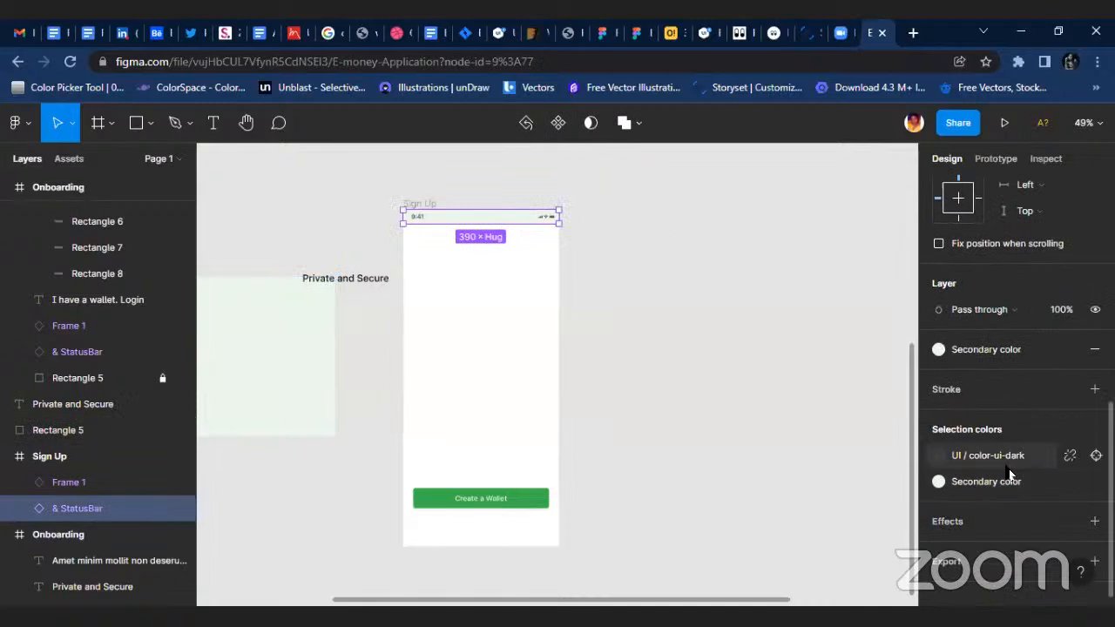
click(1007, 481)
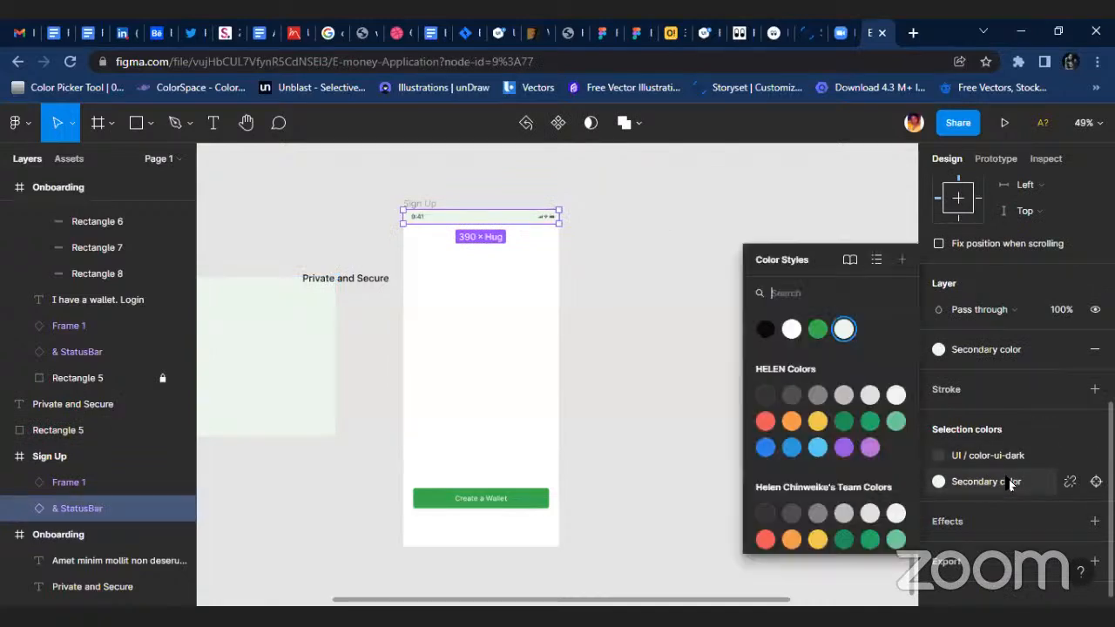
click(791, 329)
click(650, 348)
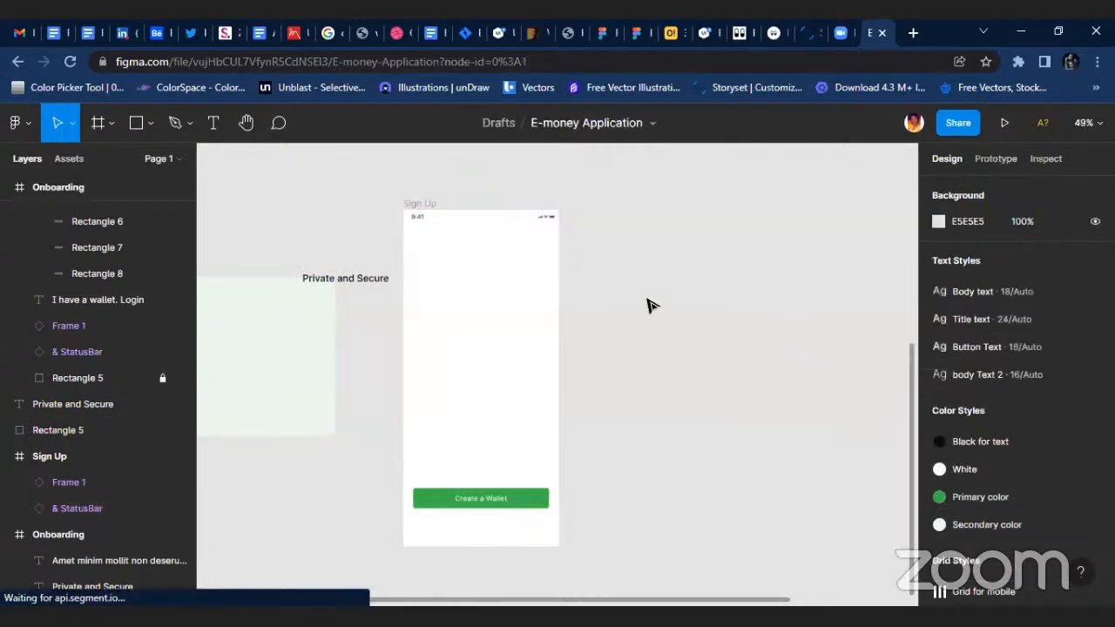
Show the layout grids and move the "Private and Secure" title into the Sign Up frame at X 25, Y 76, on the first column's edge.
scroll(478, 234, up, 3)
click(394, 198)
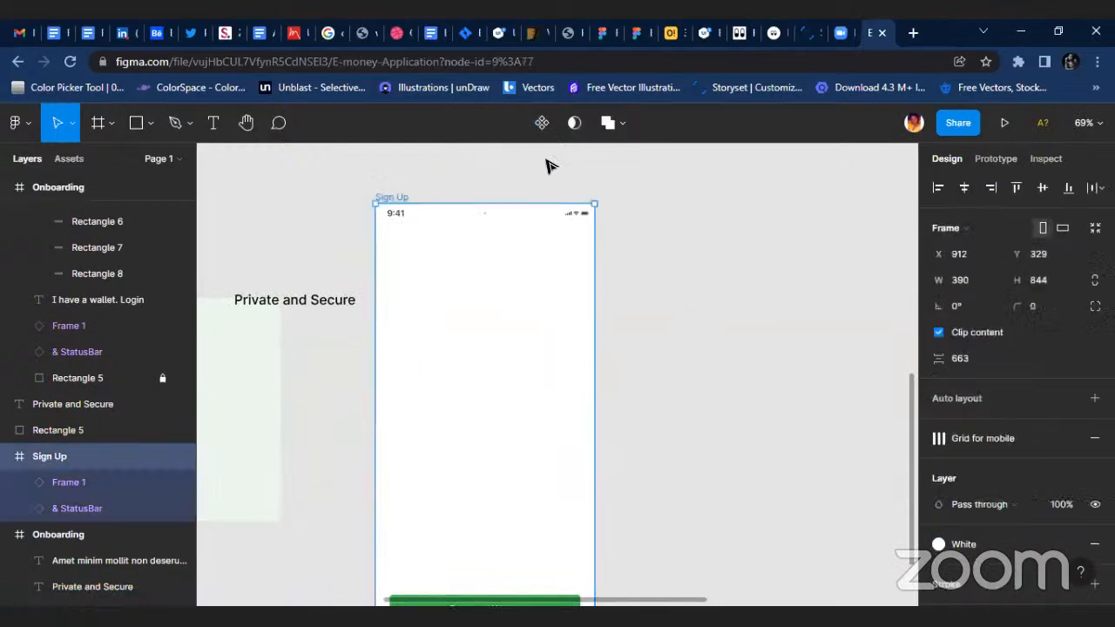
click(317, 304)
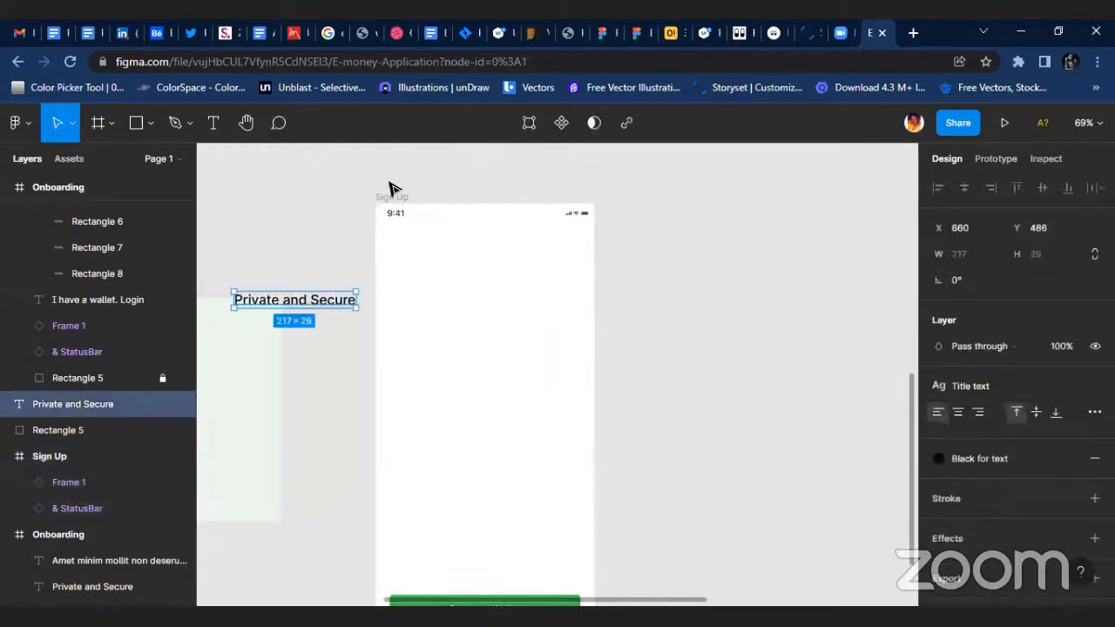
click(424, 199)
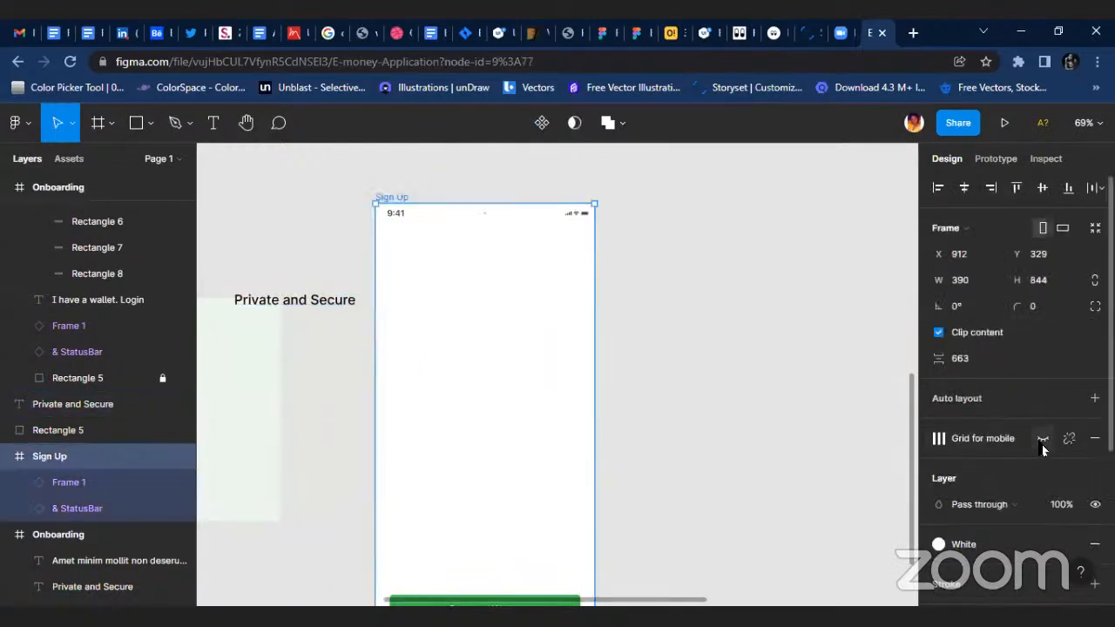
key(shift+g)
click(320, 307)
drag(396, 279, 468, 263)
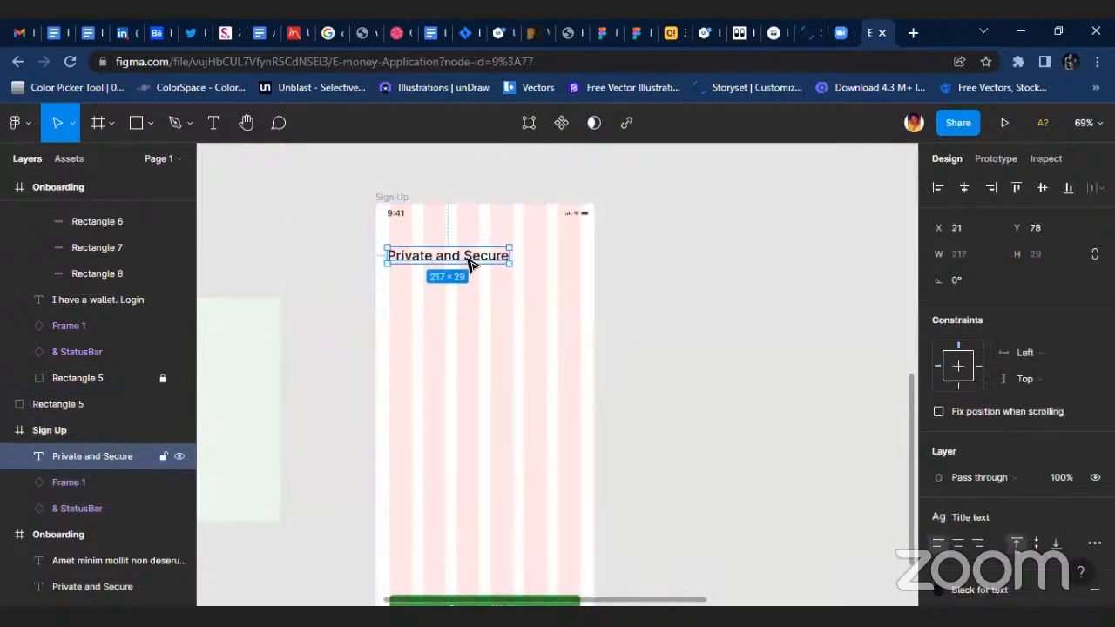
ctrl+scroll(468, 263, up, 3)
drag(468, 263, 421, 254)
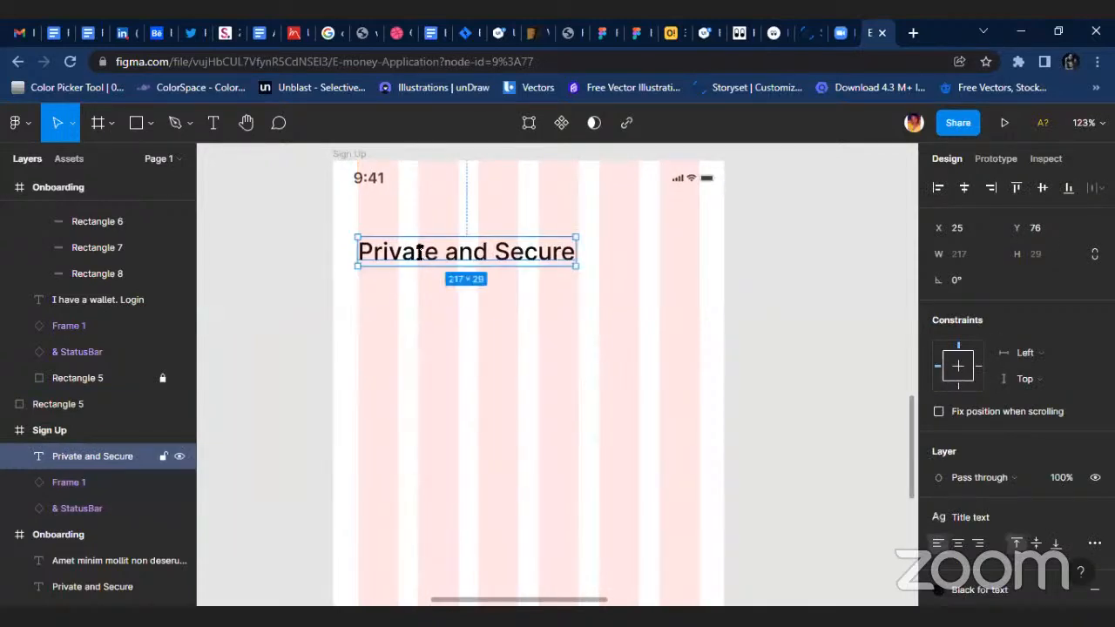
Change the Sign Up frame's title text to "Sign Up".
double_click(419, 252)
text(Sig)
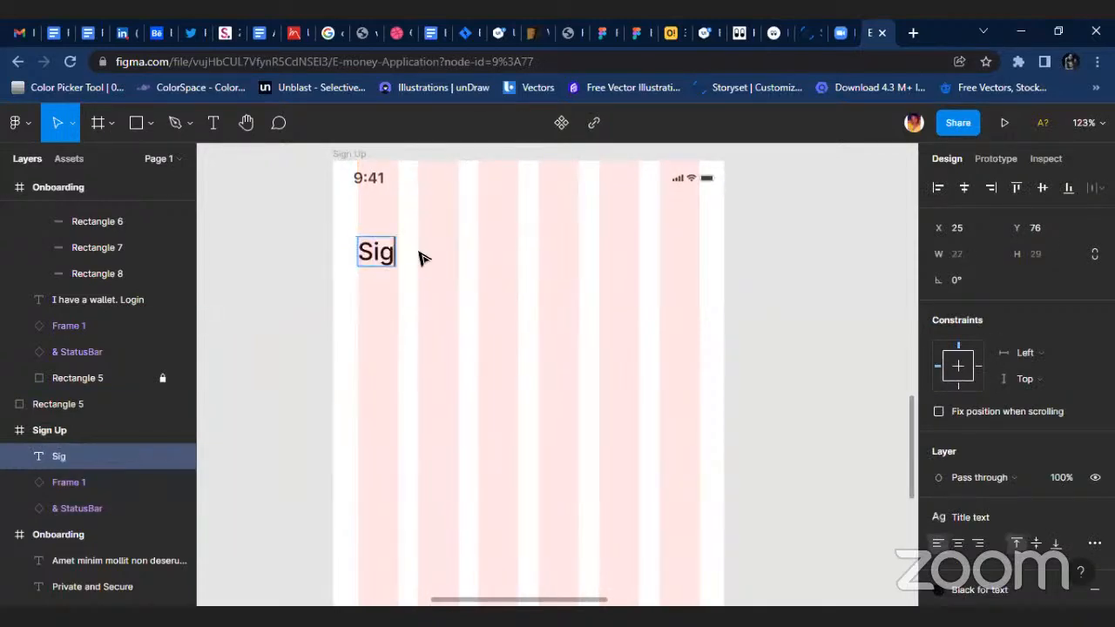
text(n Up)
key(Escape)
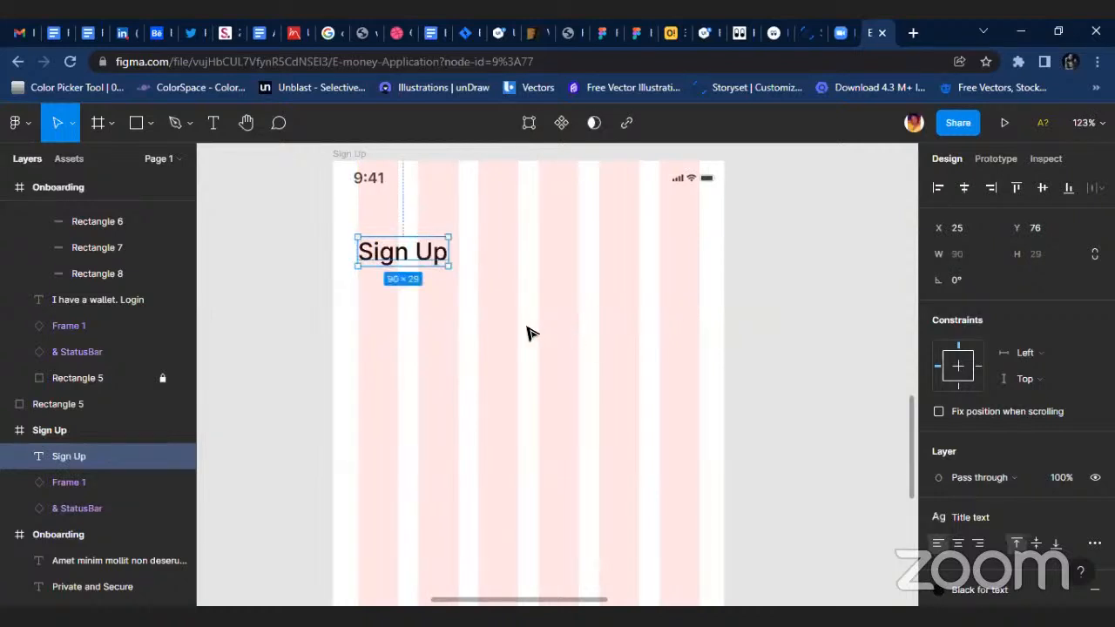
Draw a rectangle of about 340 × 55 below the Sign Up title, spanning the grid columns, at X 25, Y 141.
scroll(473, 336, down, 5)
click(413, 403)
scroll(480, 374, down, 3)
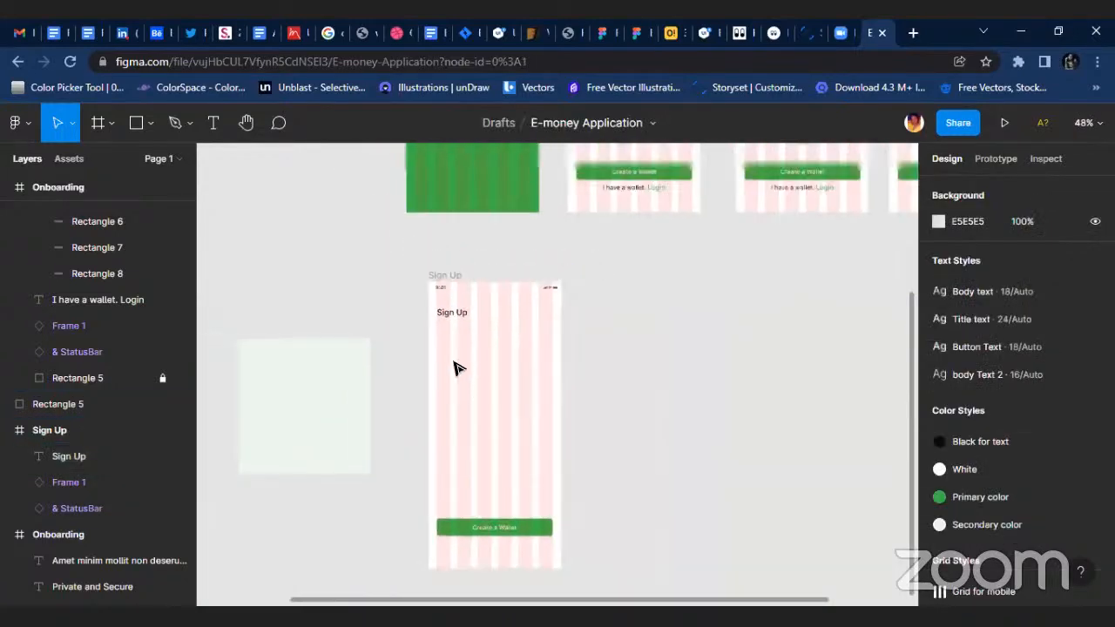
key(r)
scroll(456, 343, up, 2)
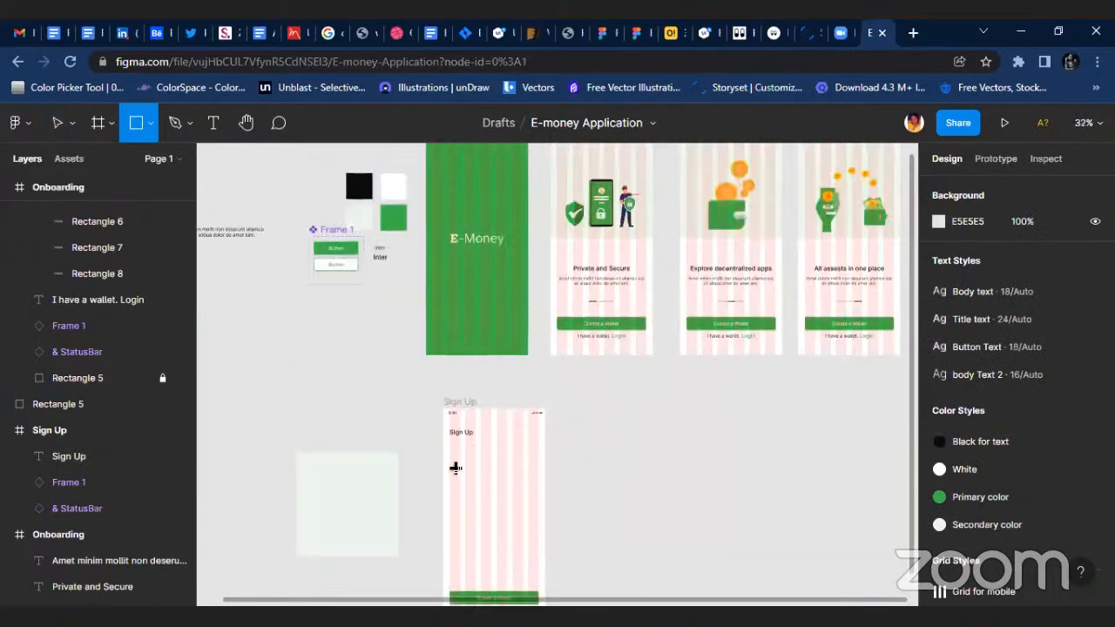
scroll(438, 428, up, 8)
drag(426, 380, 819, 447)
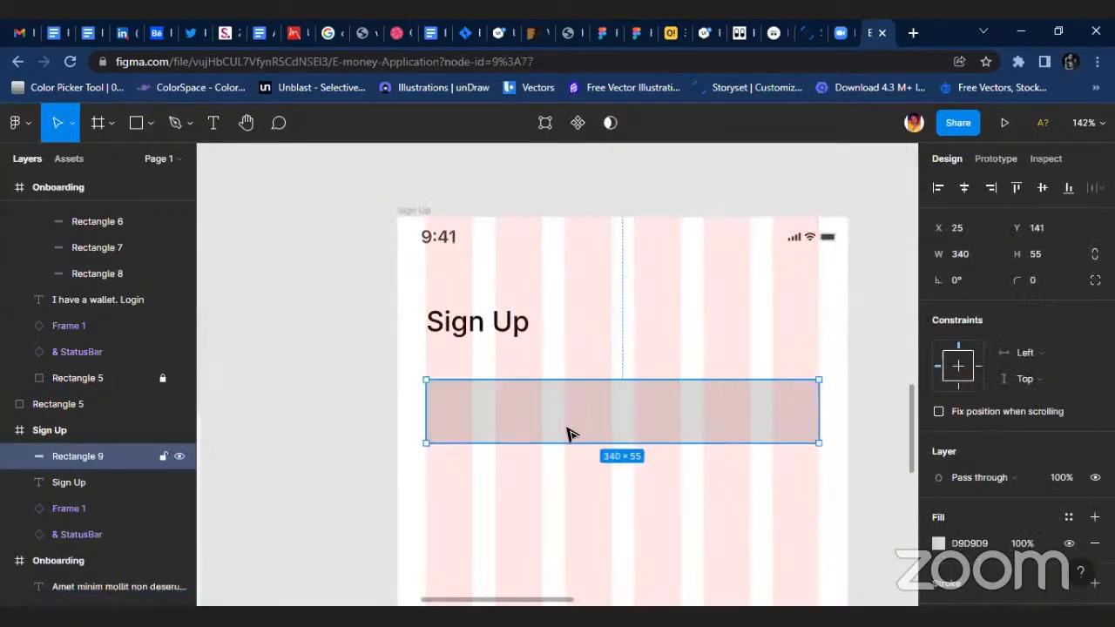
Set the input field rectangle's height to 50 and its corner radius to 5.
click(1049, 253)
text(50)
key(Return)
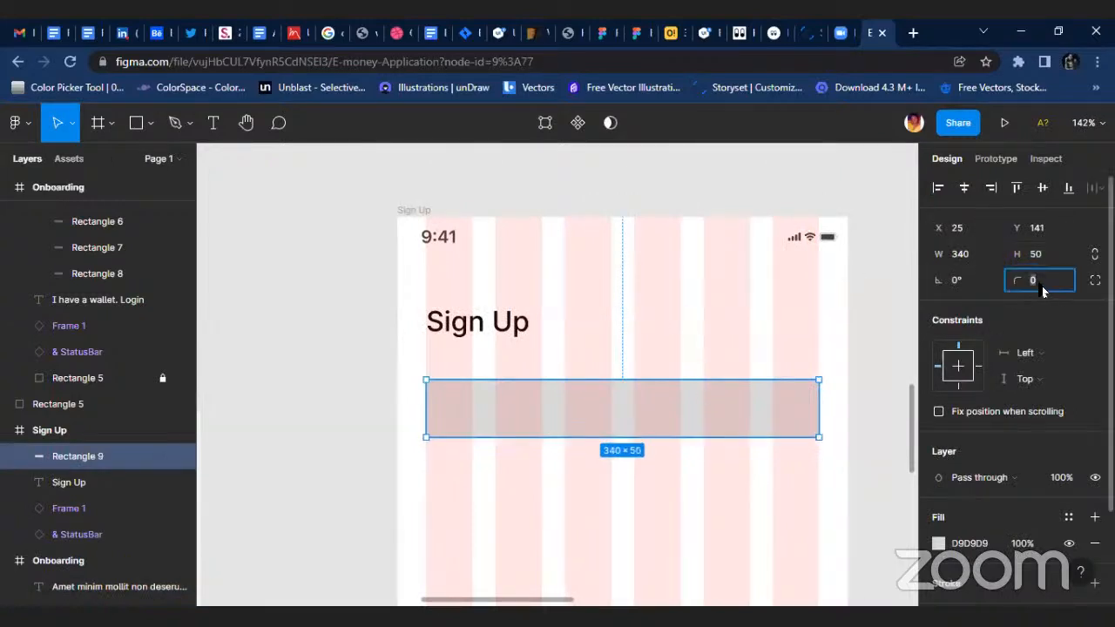
text(5)
key(Return)
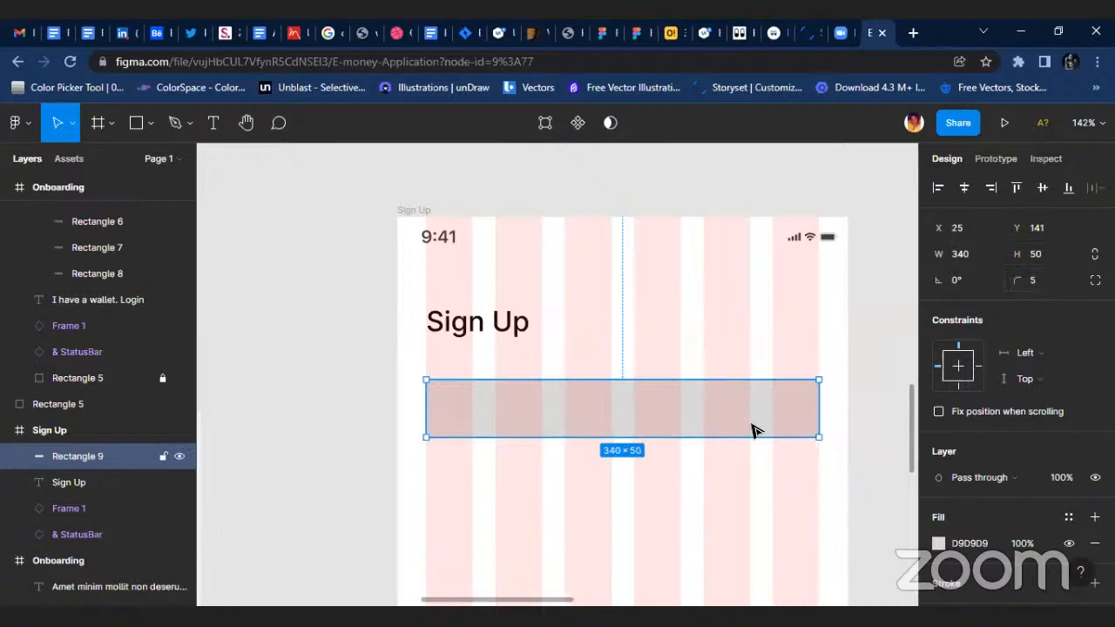
click(684, 490)
ctrl+scroll(607, 429, up, 3)
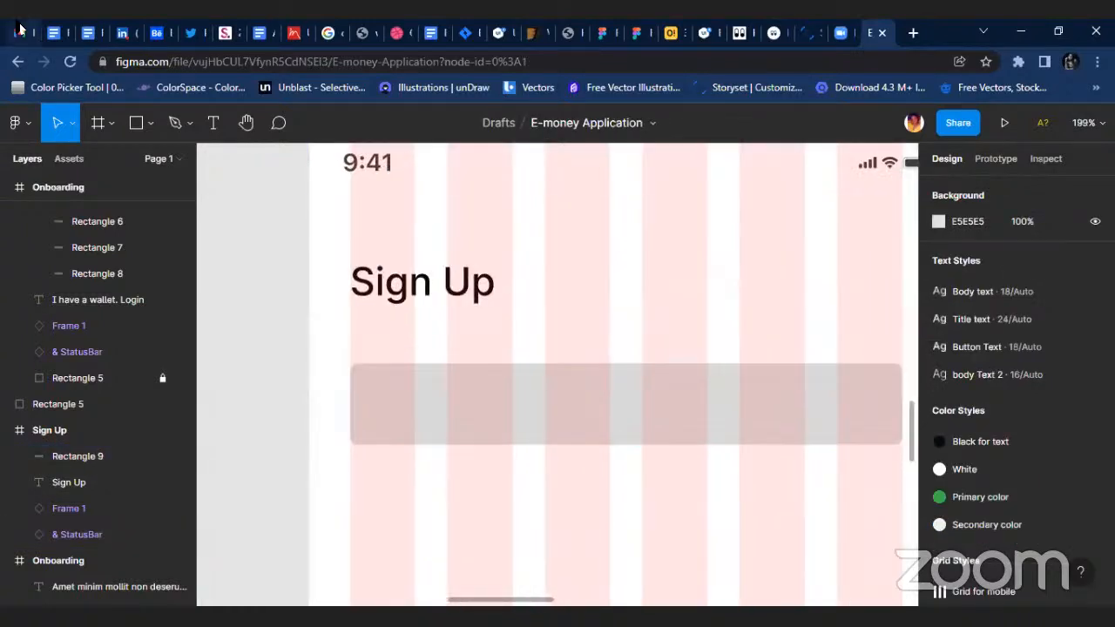
Give the input field rectangle a stroke in the Secondary color style and remove its fill.
scroll(1003, 463, down, 2)
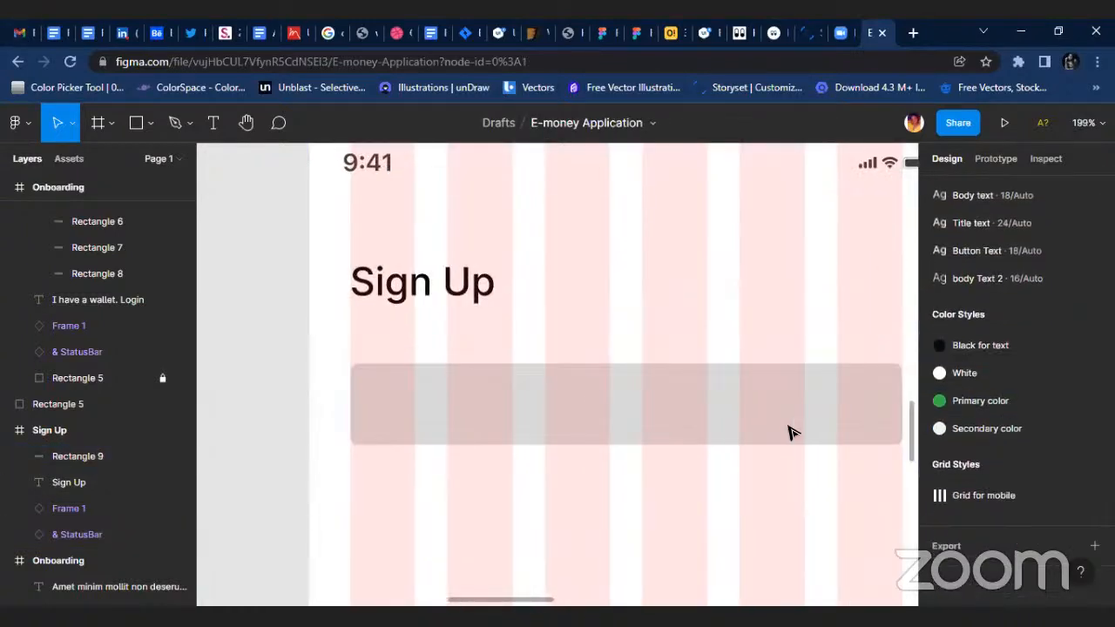
click(798, 443)
click(1095, 464)
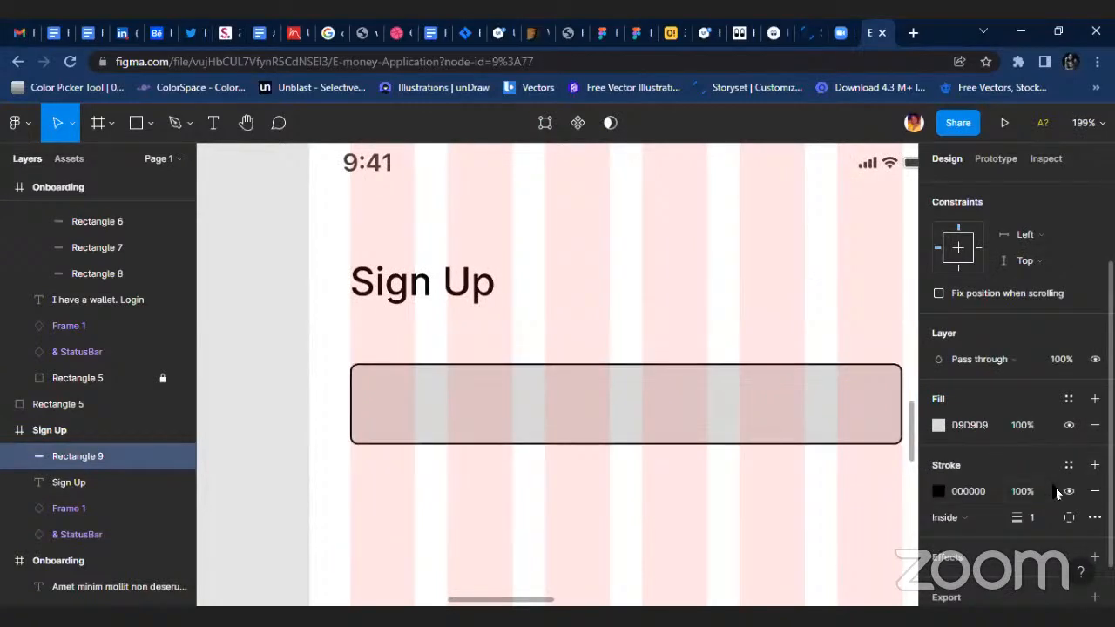
click(1067, 468)
click(1031, 336)
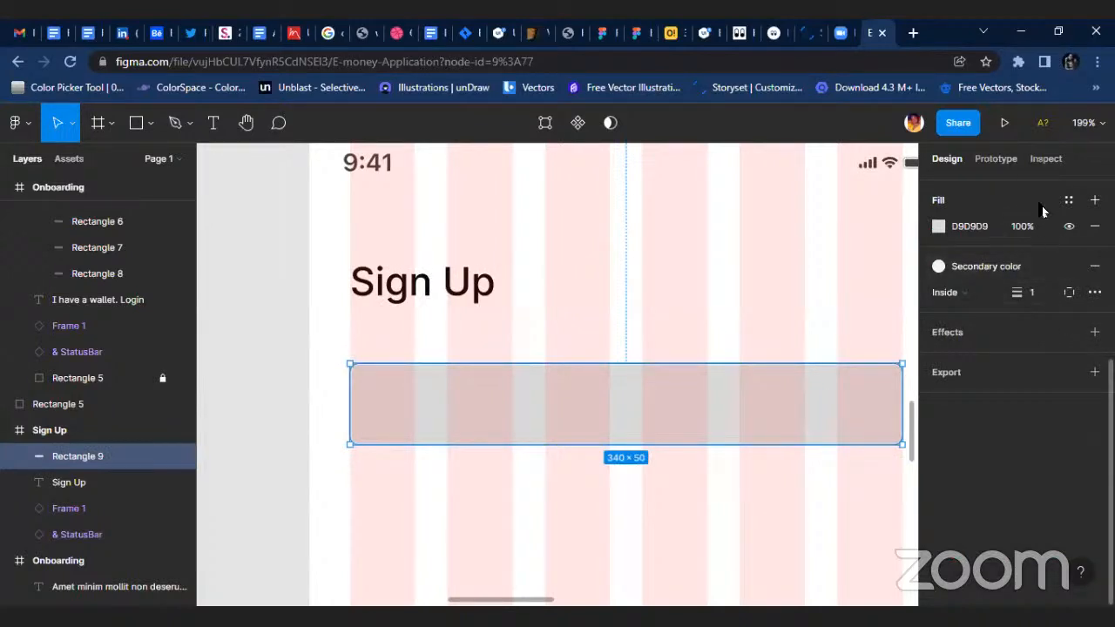
click(1095, 225)
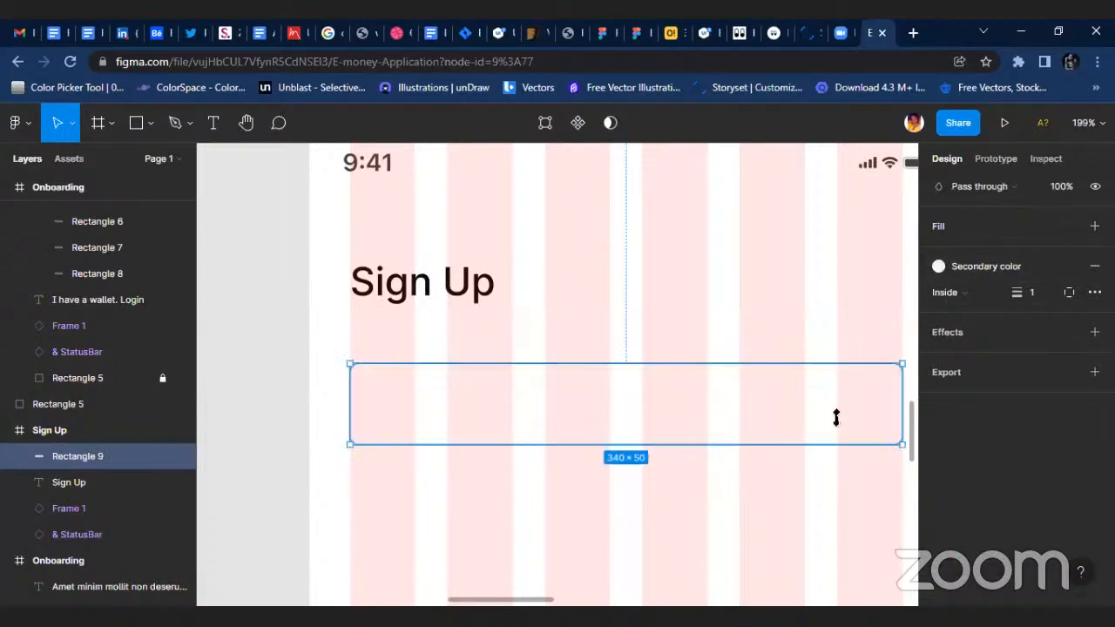
Set the input field rectangle's stroke weight to 2.
click(1045, 296)
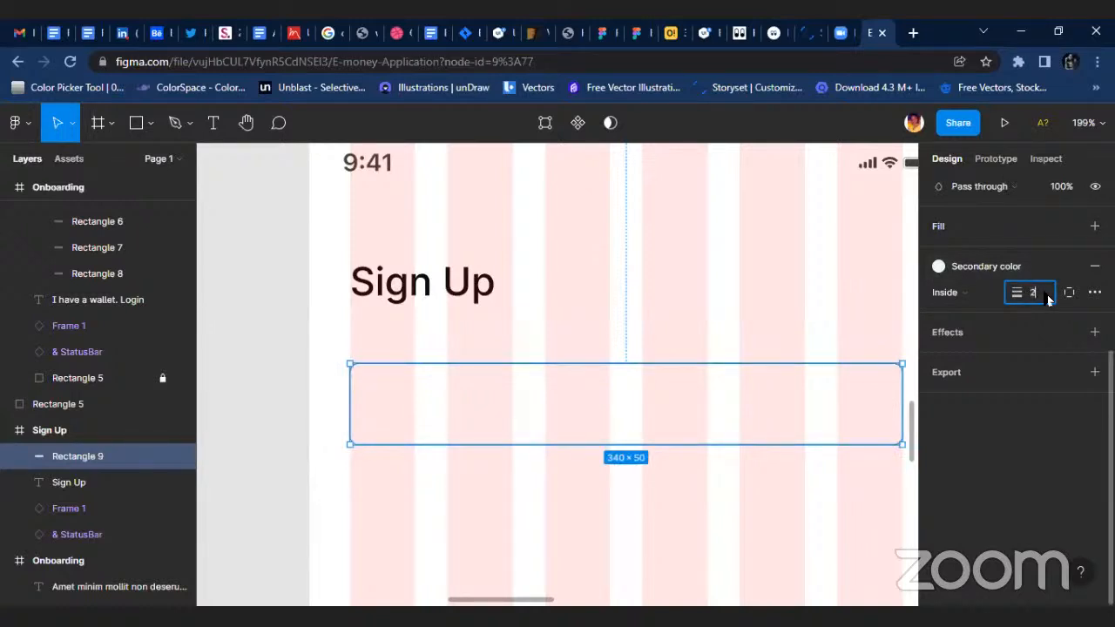
click(679, 462)
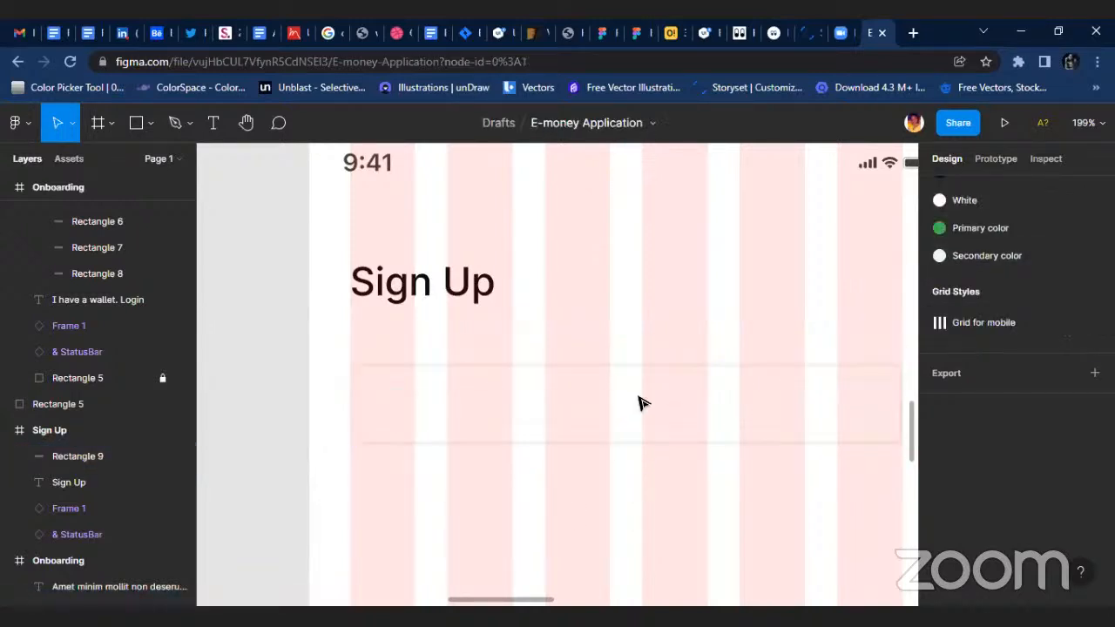
click(617, 445)
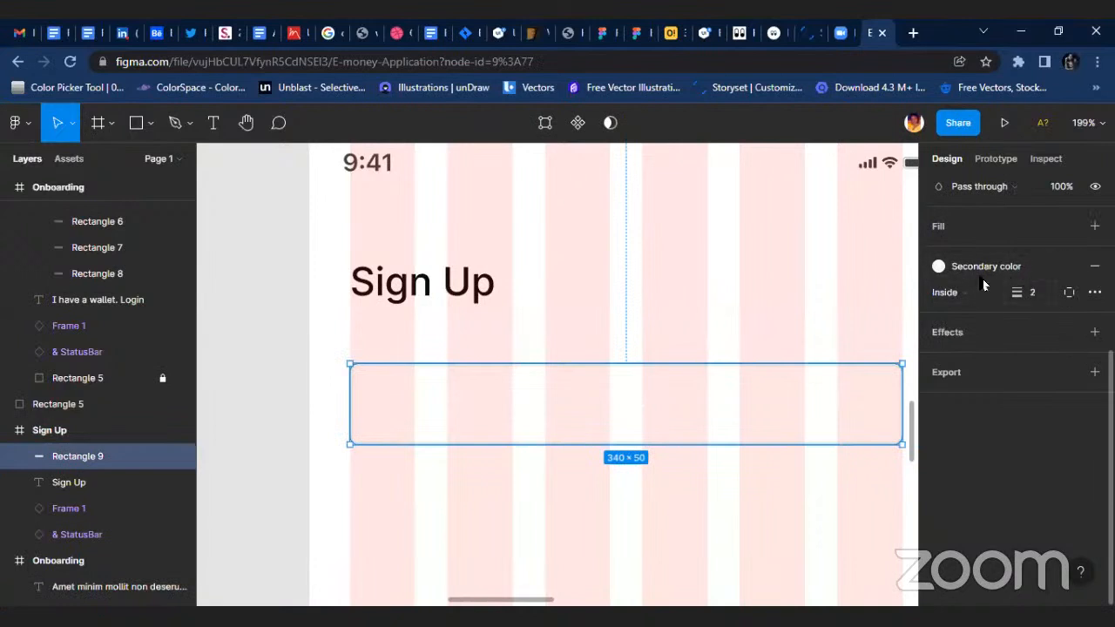
click(553, 358)
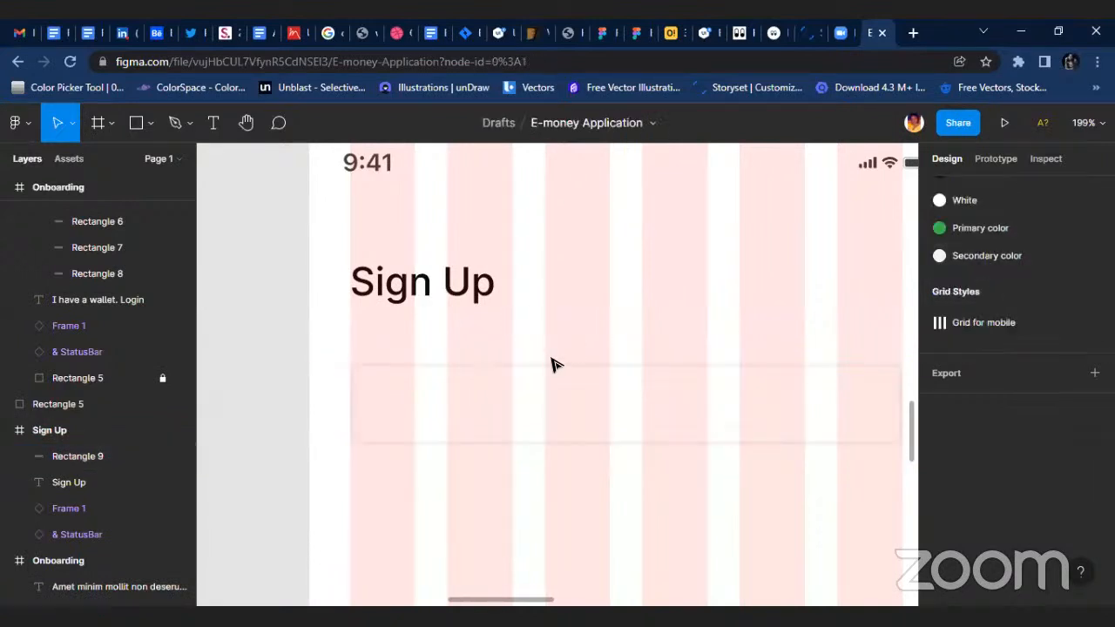
Copy the regular "Inter" body text sample into the Sign Up screen, placing it over the input field rectangle.
scroll(544, 366, down, 5)
scroll(515, 387, up, 3)
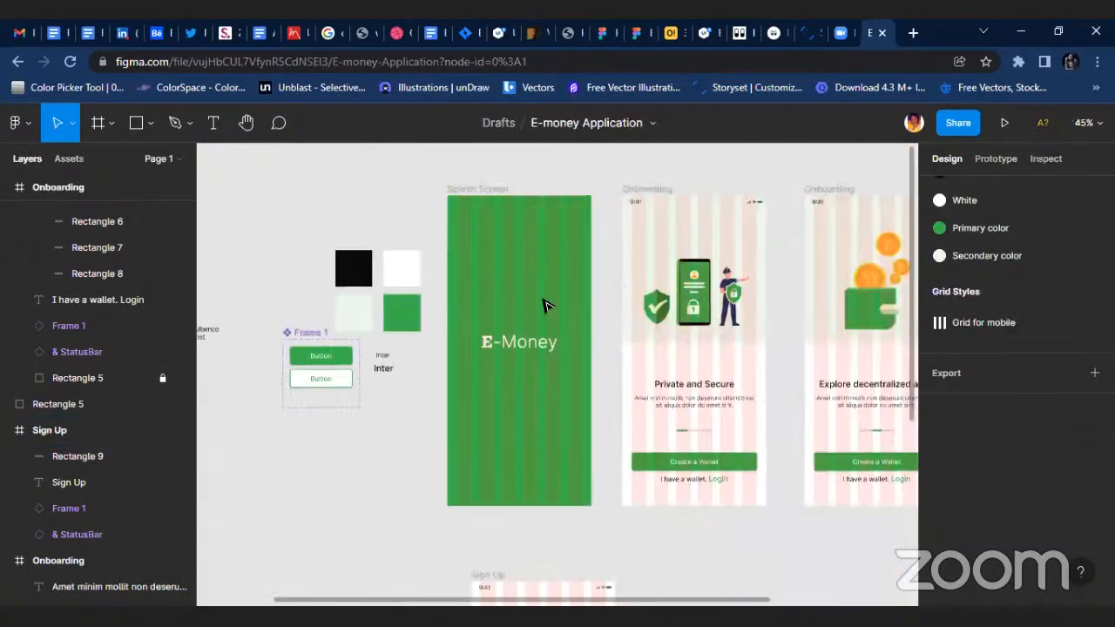
click(387, 358)
key(alt)
scroll(505, 438, down, 4)
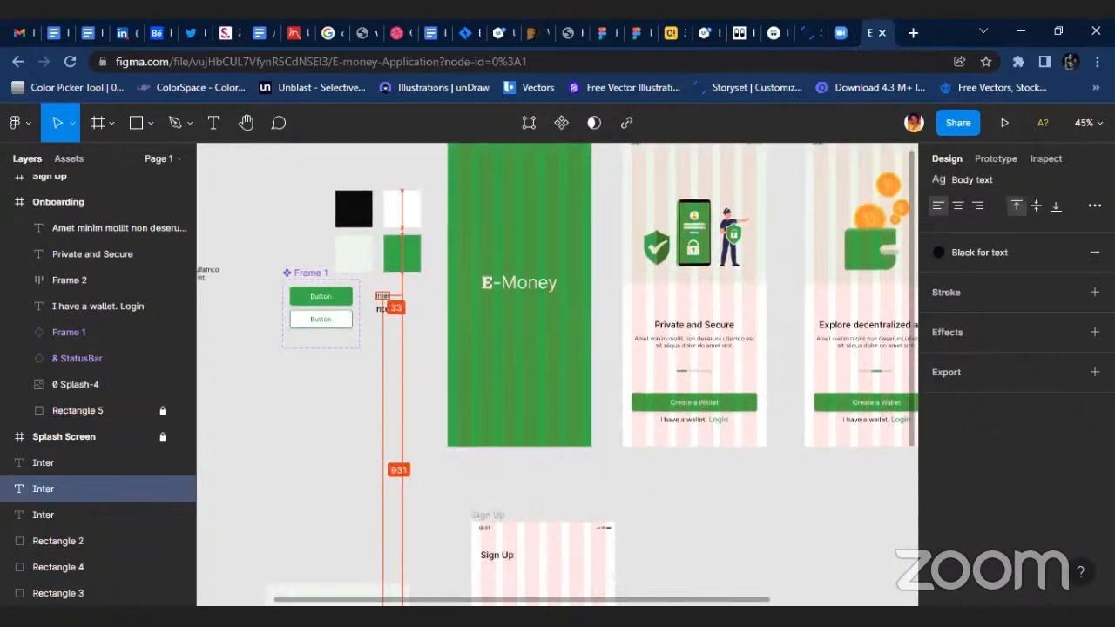
drag(508, 439, 499, 452)
scroll(499, 451, up, 5)
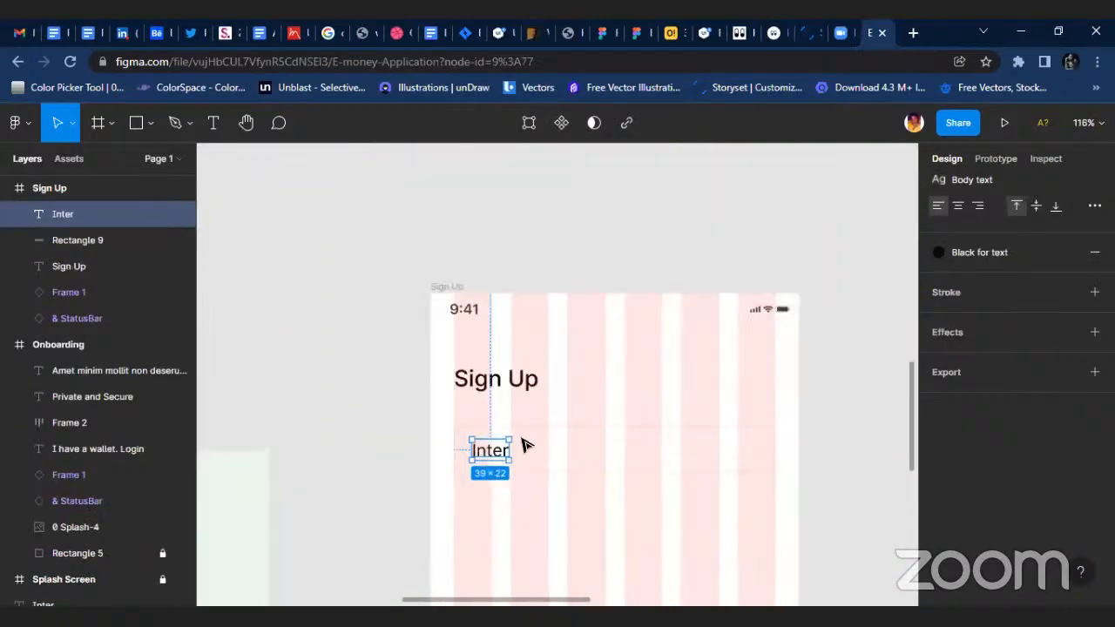
Move the input field rectangle down about 20 px and place the body text directly above it, flush with the first grid column.
click(596, 422)
click(610, 413)
scroll(563, 429, down, 2)
drag(595, 443, 595, 454)
scroll(528, 452, up, 3)
drag(510, 447, 460, 399)
scroll(461, 399, up, 2)
scroll(501, 370, down, 2)
mouse_move(508, 296)
mouse_down()
mouse_move(495, 289)
mouse_move(505, 253)
mouse_move(499, 316)
mouse_up()
Replace the text above the input field with "Full Name".
click(477, 408)
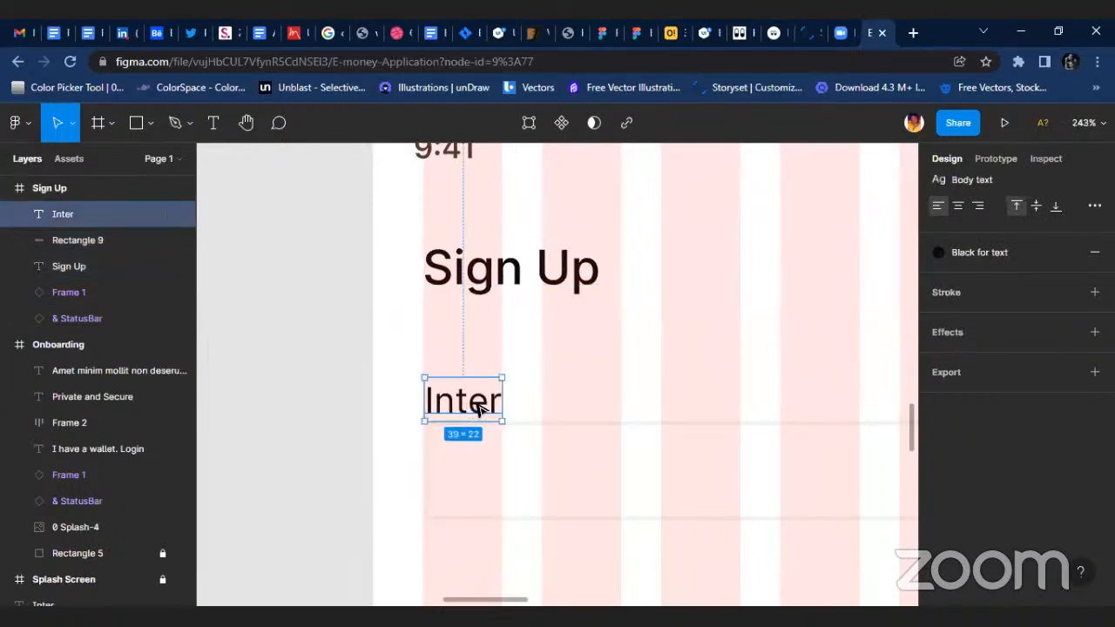
double_click(471, 404)
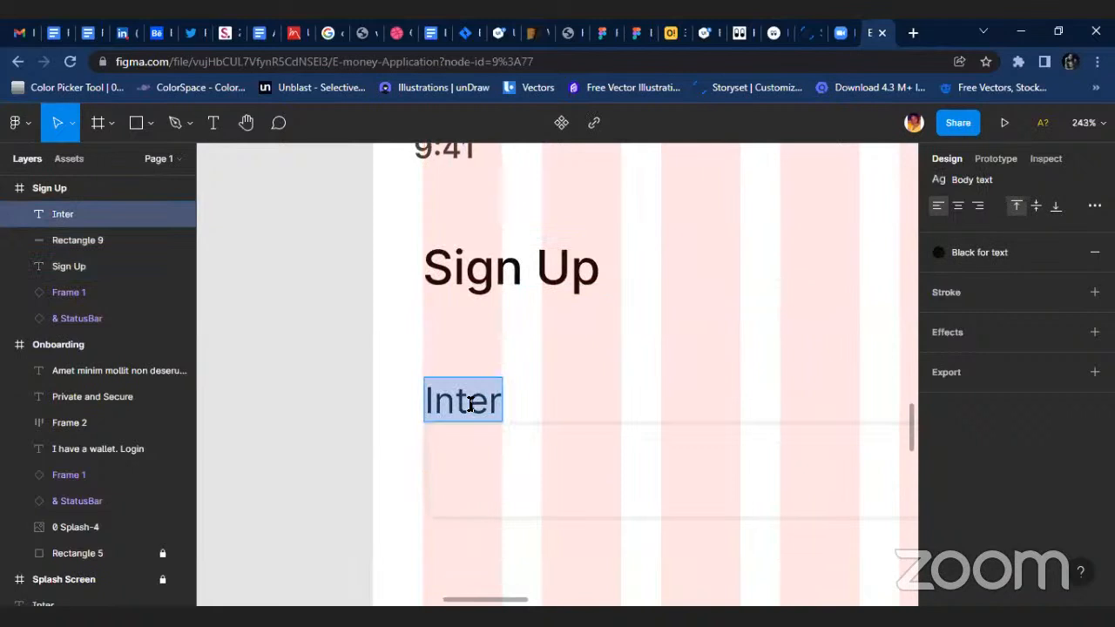
text(Fukk)
key(BackSpace)
key(BackSpace)
text(ll NAM)
key(BackSpace)
key(BackSpace)
text(ame)
key(Escape)
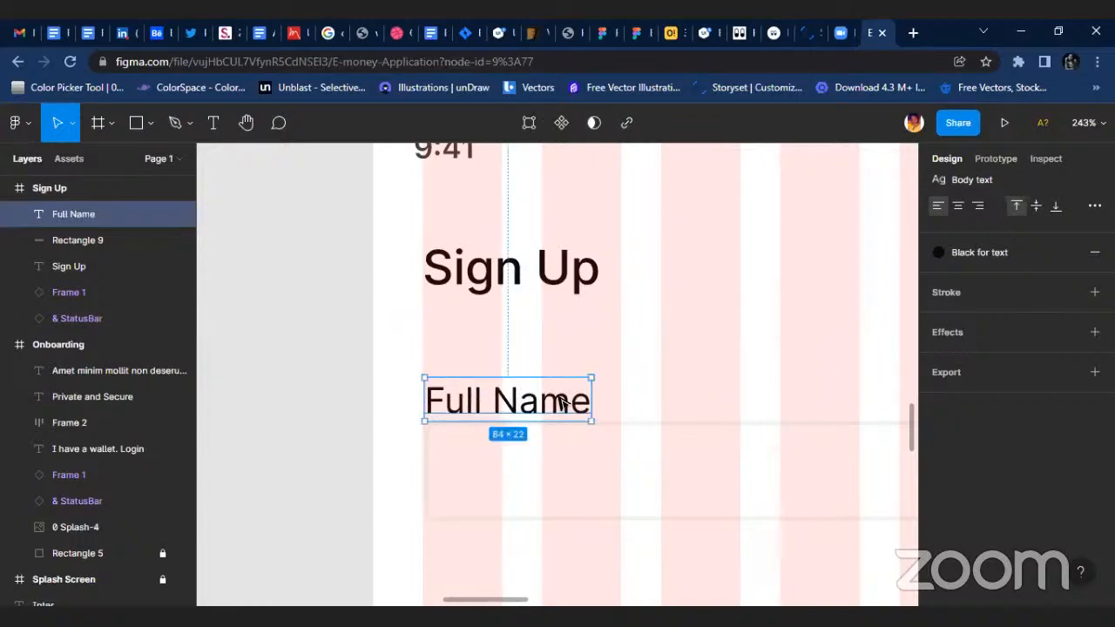
Detach the Secondary color style from the input field's stroke and set the stroke color to C4C4C4.
ctrl+scroll(558, 400, up, 4)
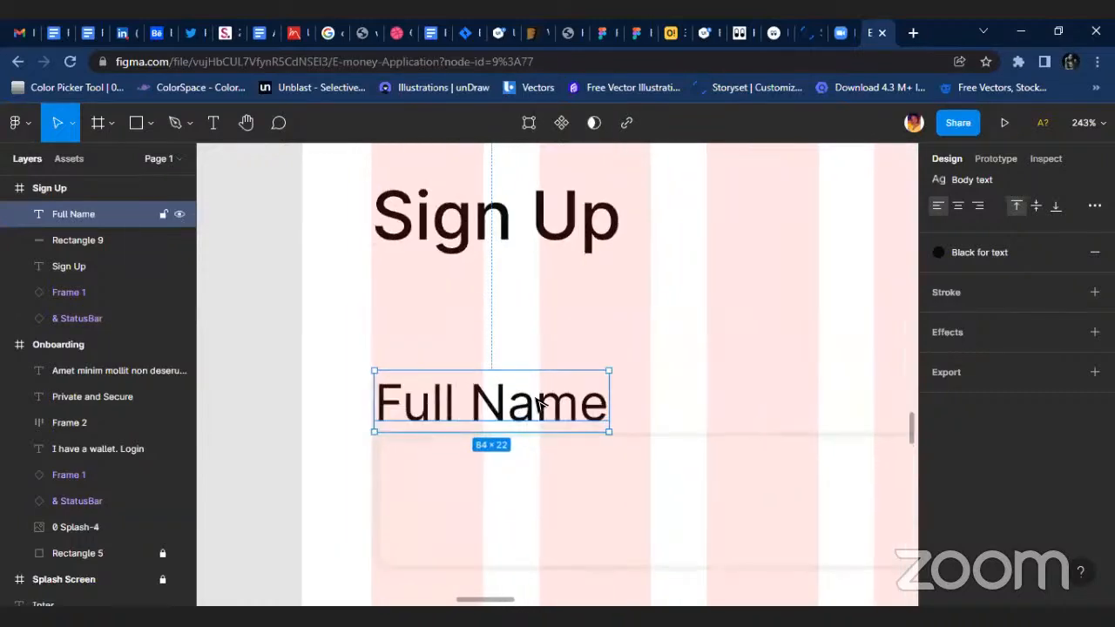
click(602, 458)
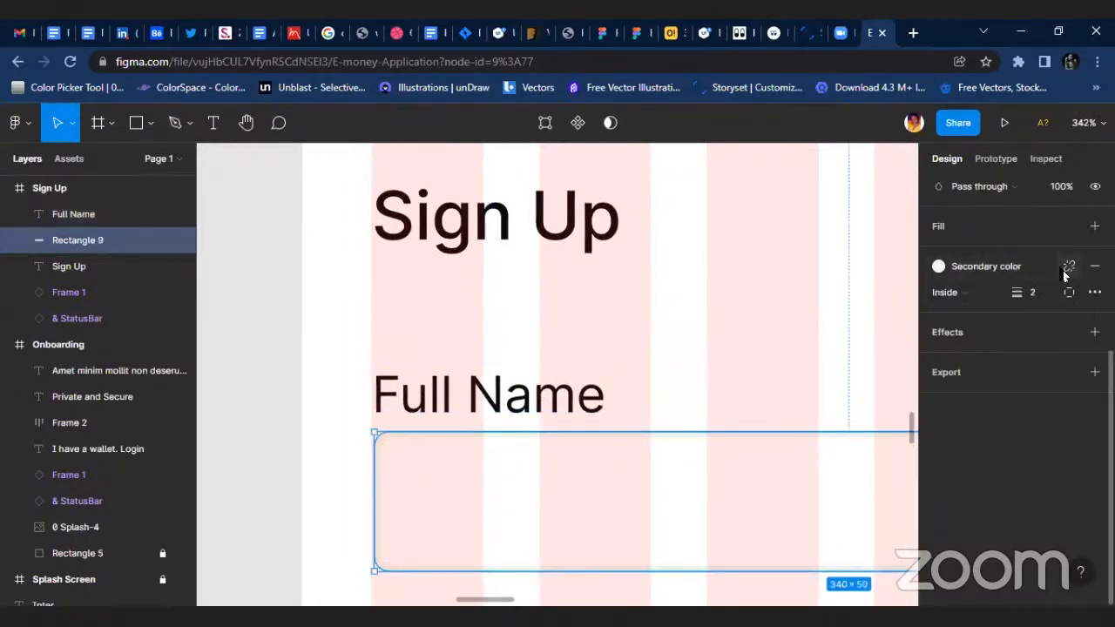
click(1069, 266)
click(996, 299)
text(c)
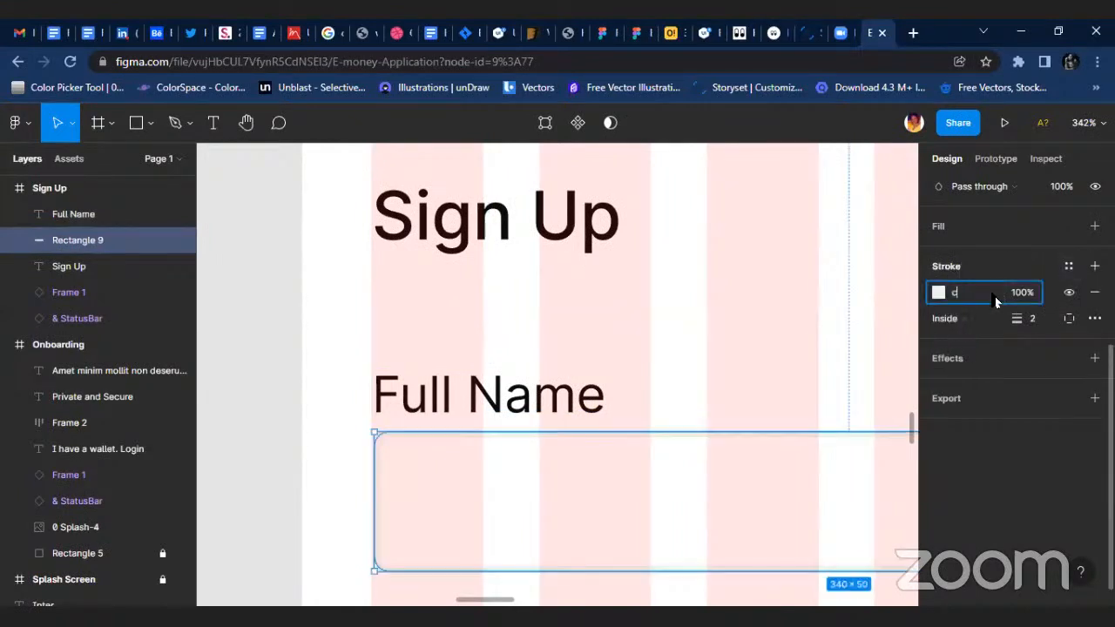
text(4c4c4)
key(Return)
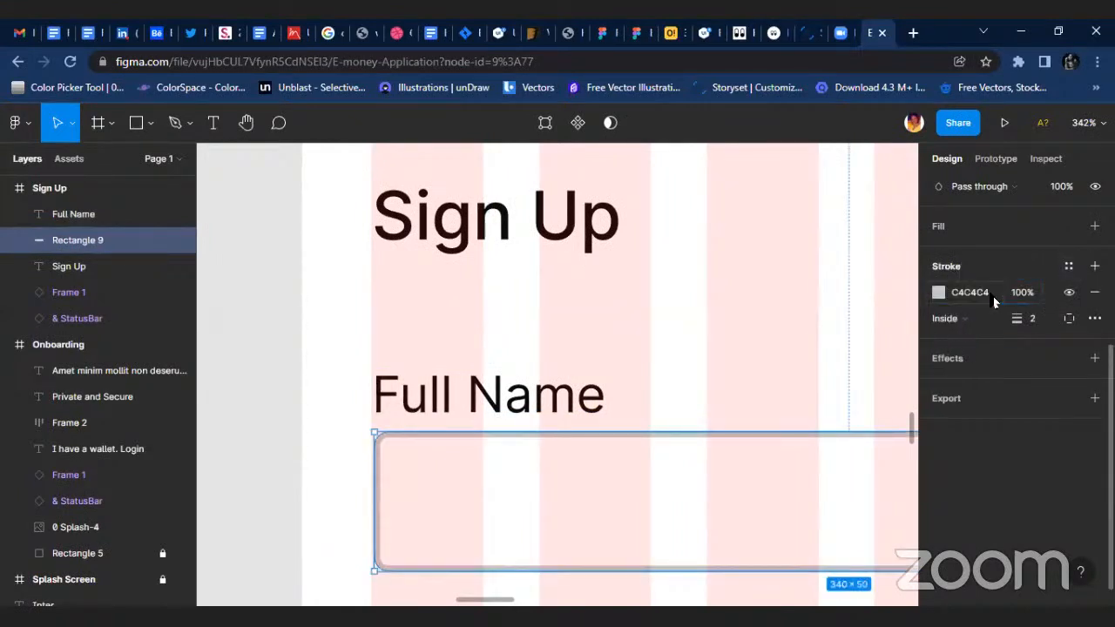
Set the input field rectangle's stroke weight to 1.
click(1045, 327)
text(1)
key(Return)
click(544, 407)
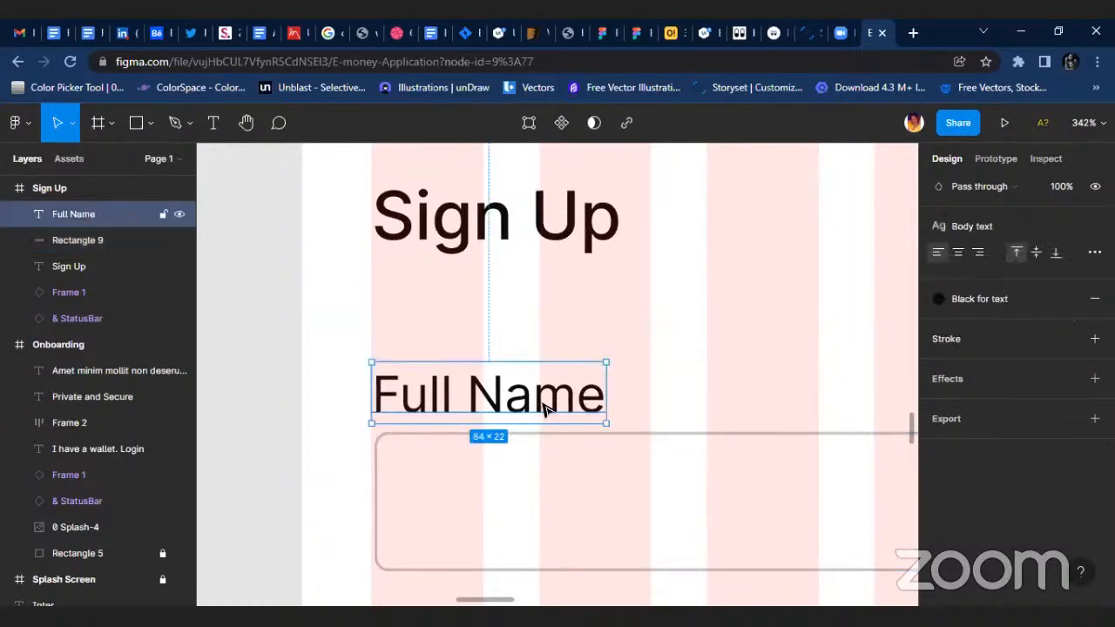
click(624, 378)
click(549, 394)
Duplicate the Full Name label and its field twice, stacking the copies below with equal 18 px gaps.
scroll(534, 389, down, 5)
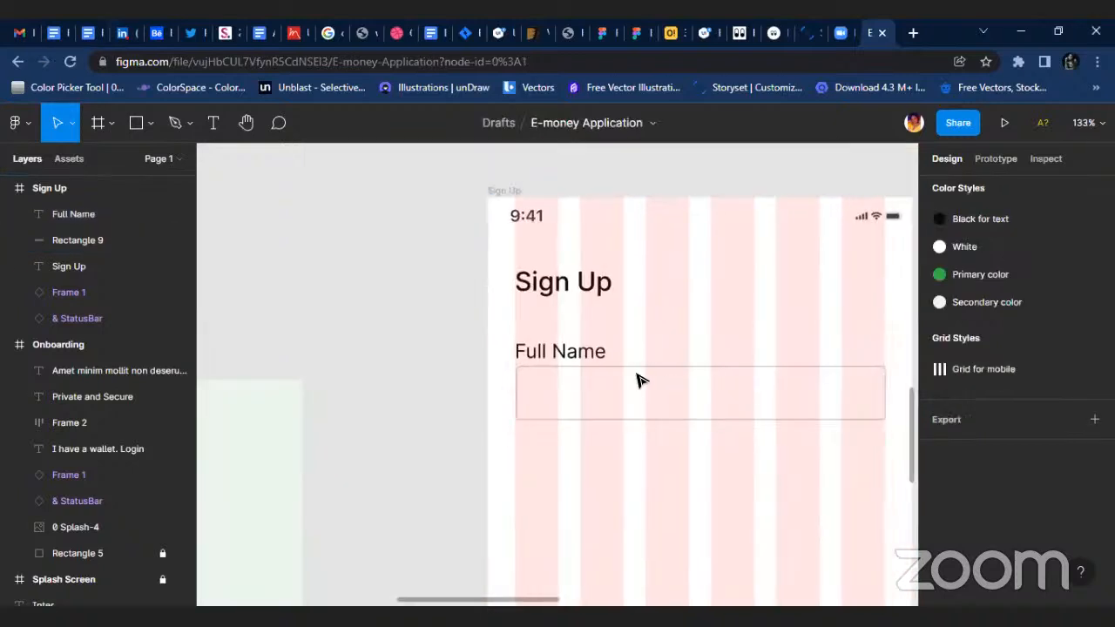
scroll(671, 384, right, 3)
drag(249, 344, 527, 501)
scroll(474, 440, down, 3)
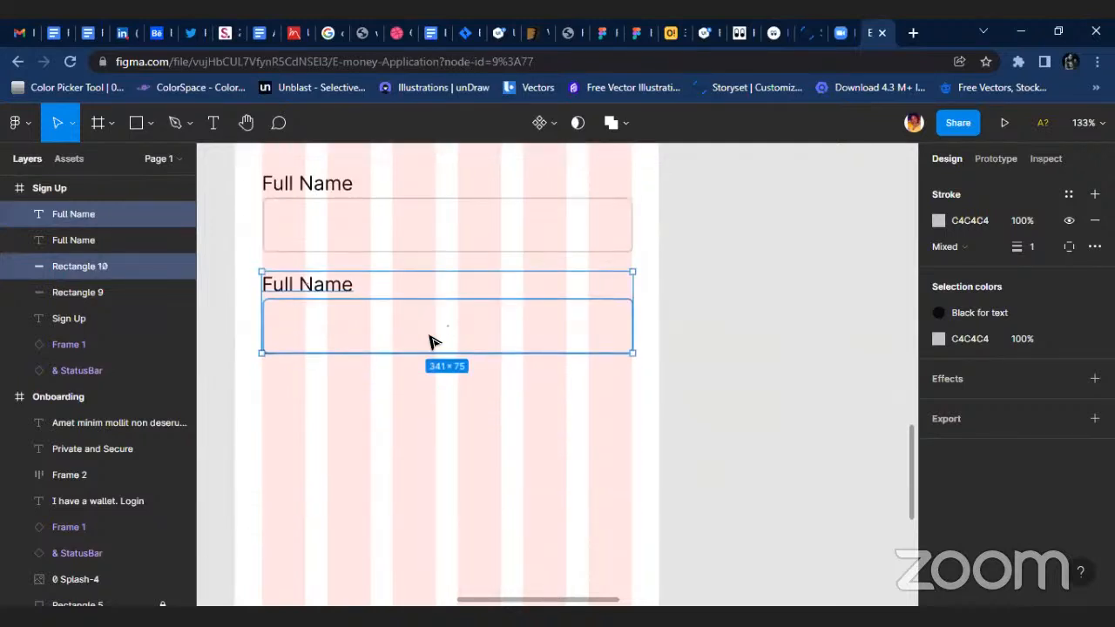
drag(438, 348, 433, 438)
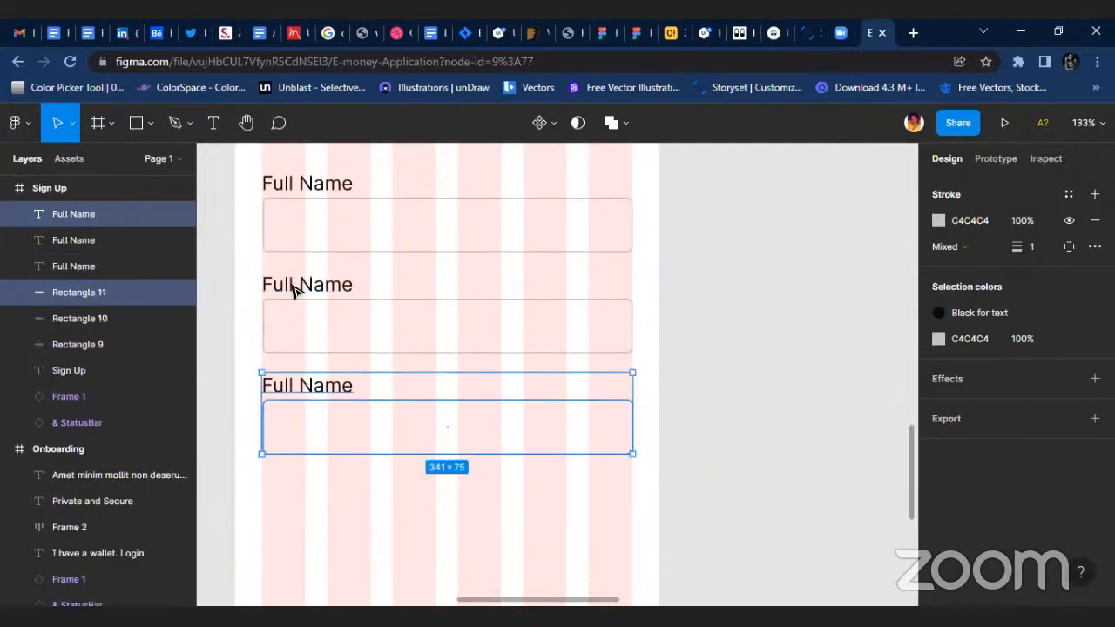
Change the second field's label to "Email Address".
double_click(307, 284)
scroll(318, 284, up, 3)
text(Email)
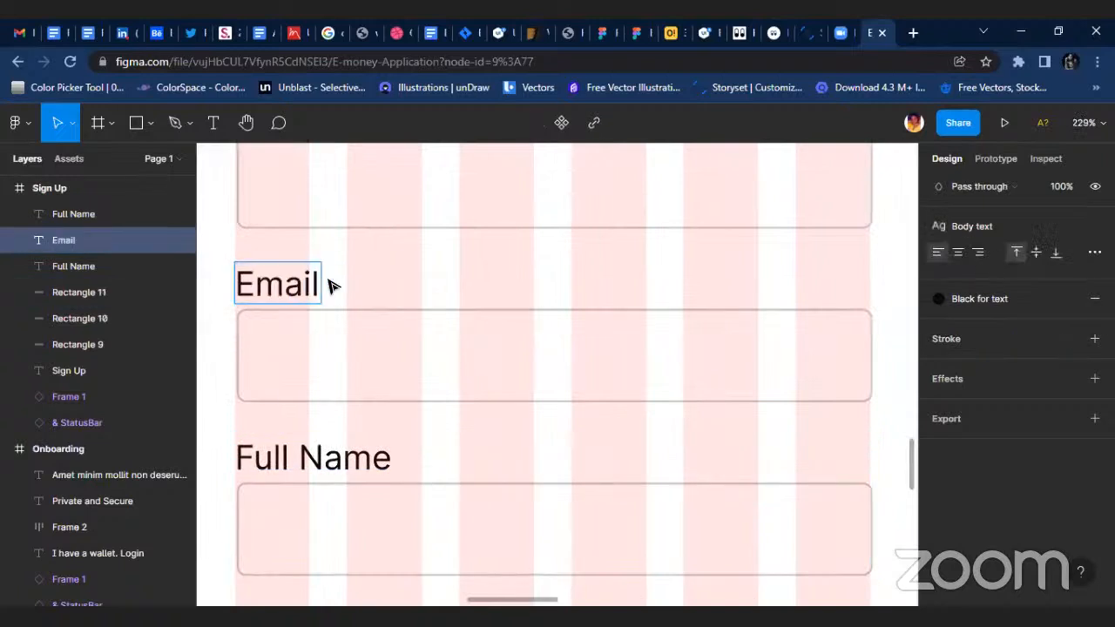
text( Address)
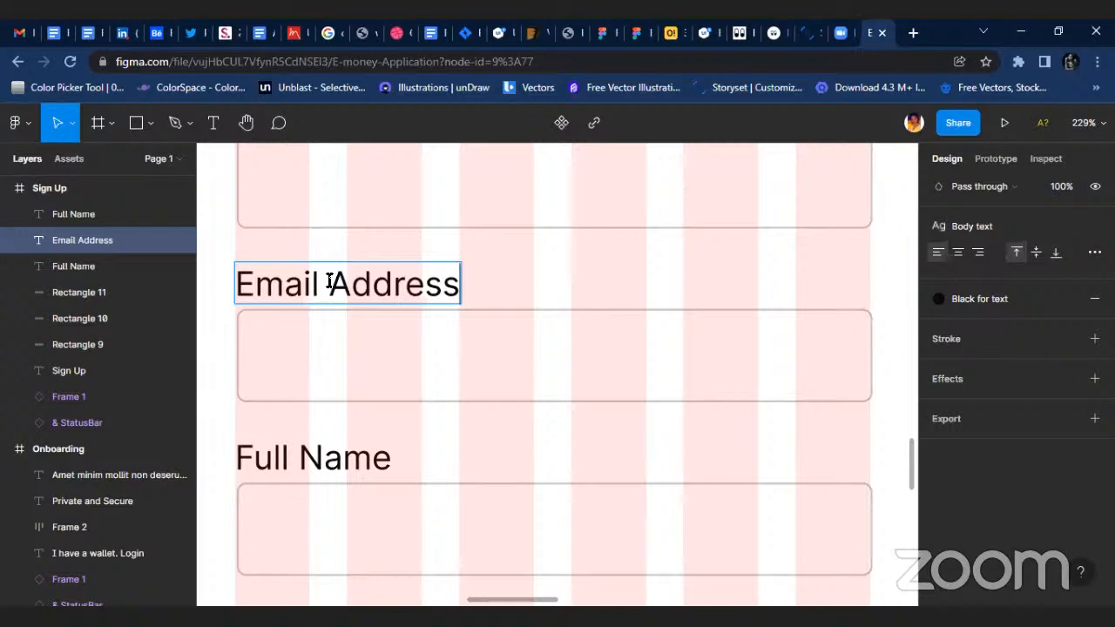
key(Escape)
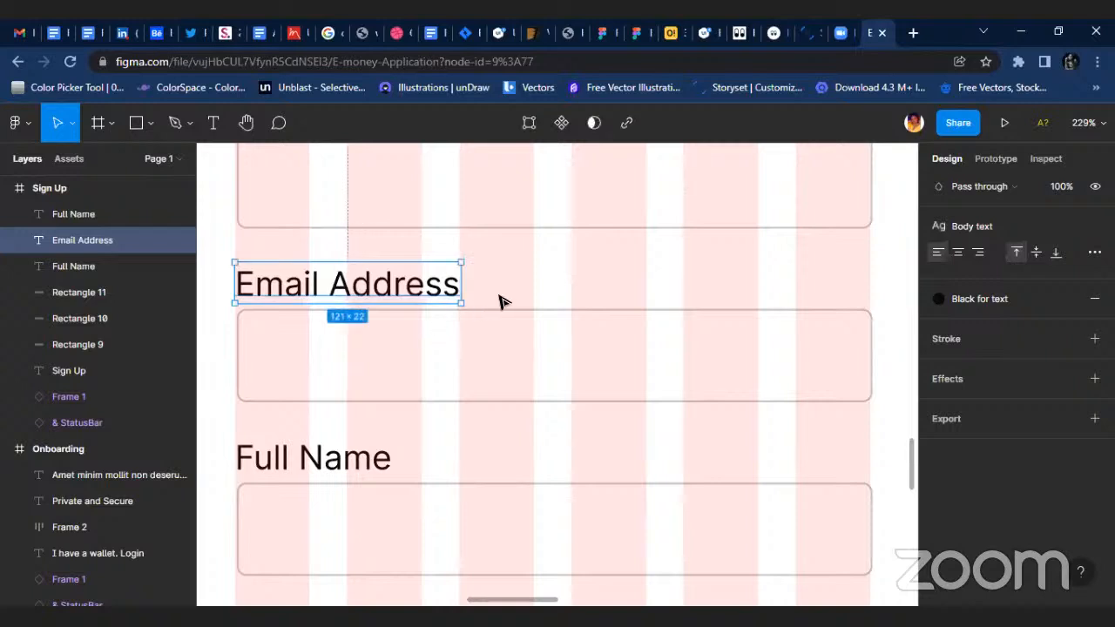
Change the third field's label to "Phone number".
scroll(414, 382, down, 5)
scroll(356, 423, up, 4)
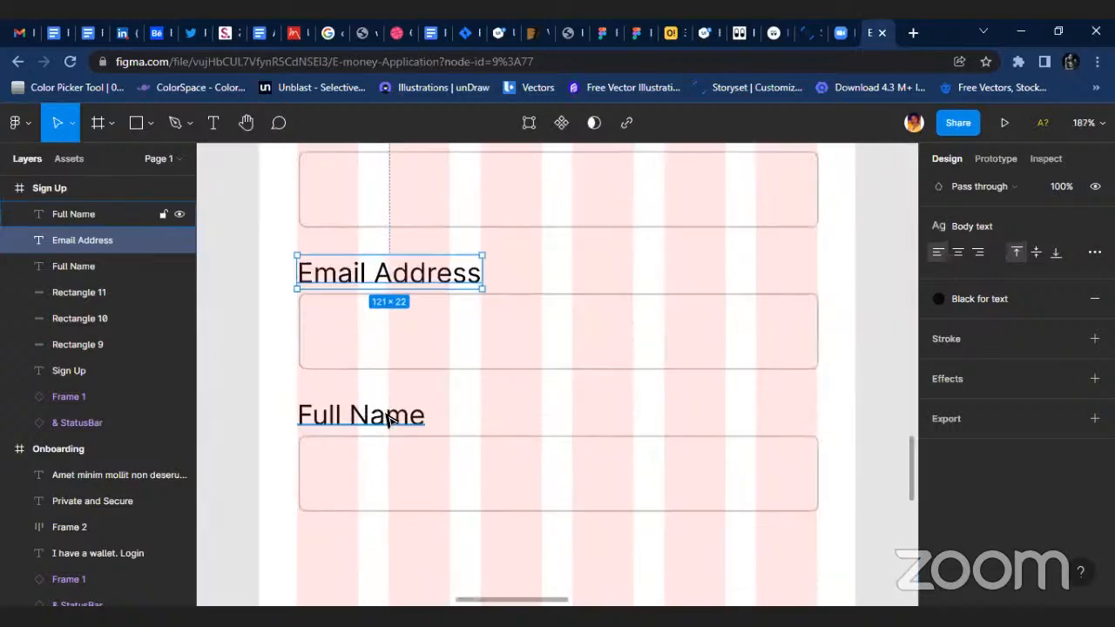
double_click(310, 414)
text(Phon)
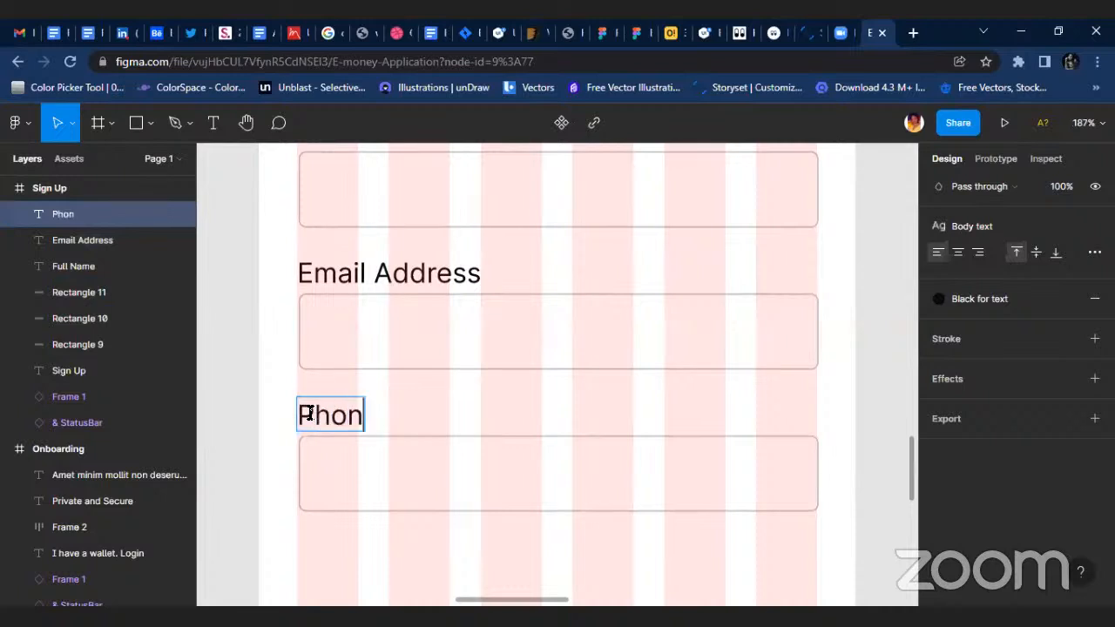
text(e number)
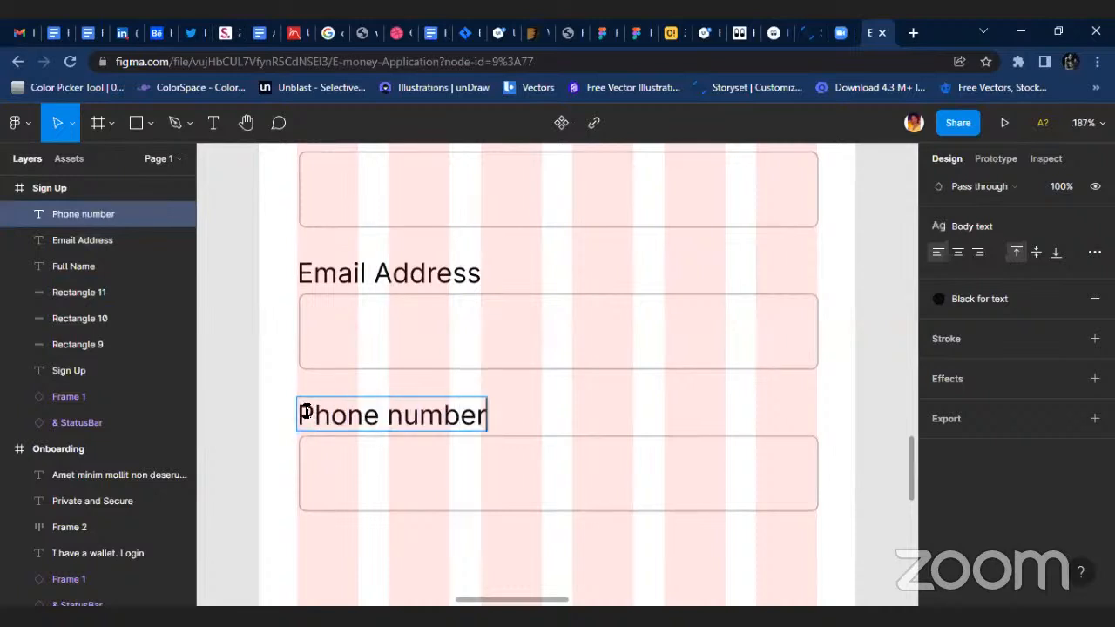
click(565, 418)
click(595, 416)
Copy the "I have a wallet. Login" line from the first Onboarding screen to below the Sign Up screen's Create a Wallet button.
scroll(604, 401, down, 3)
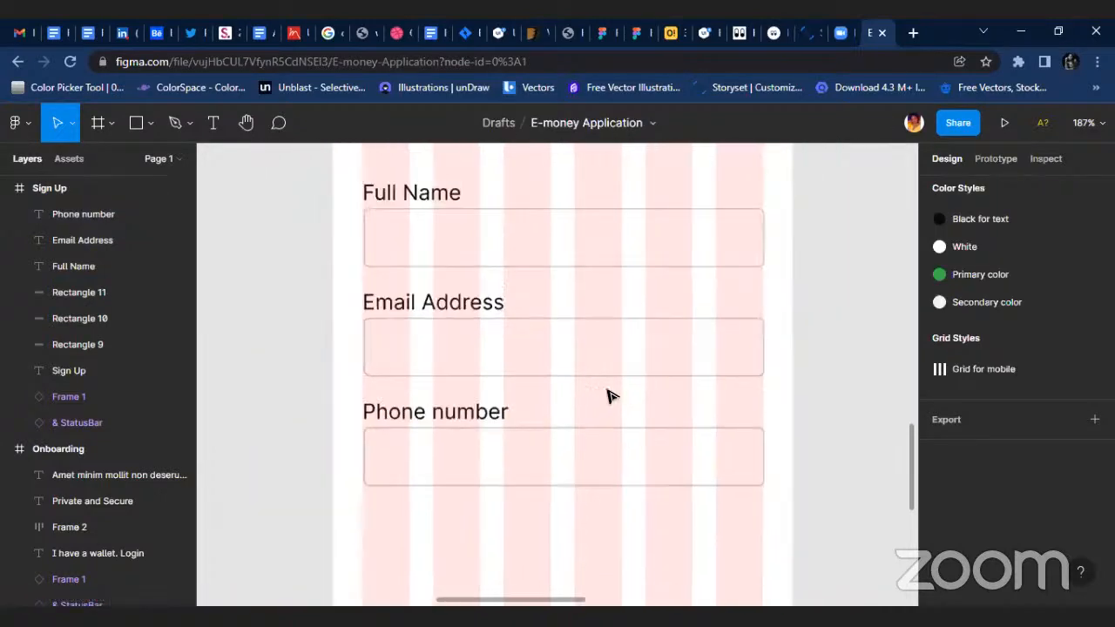
scroll(402, 472, down, 4)
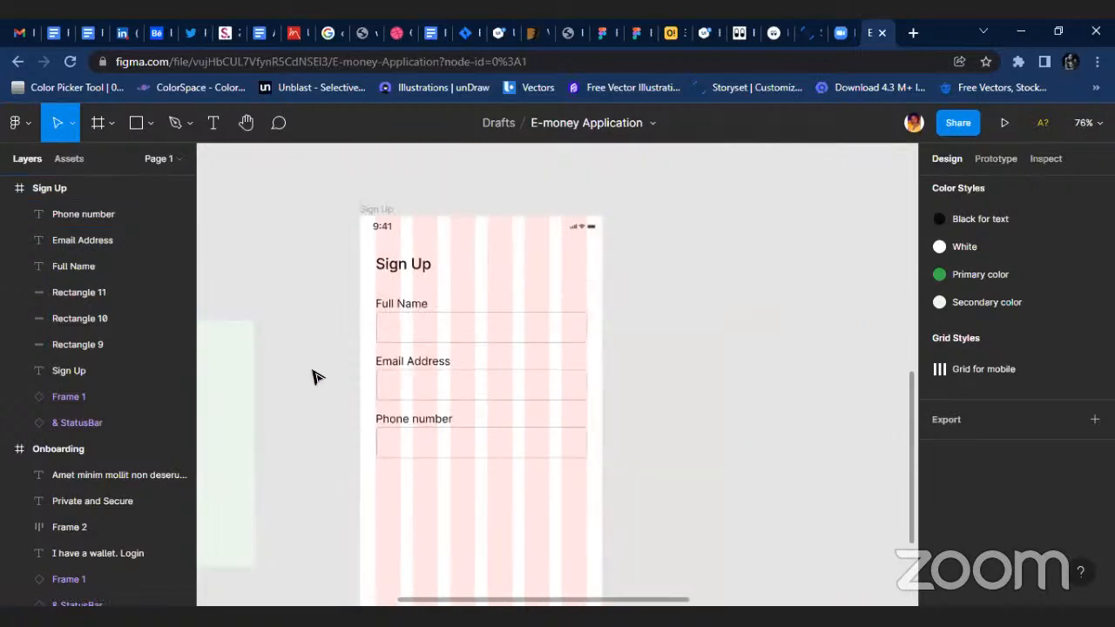
scroll(331, 305, down, 5)
scroll(374, 525, up, 6)
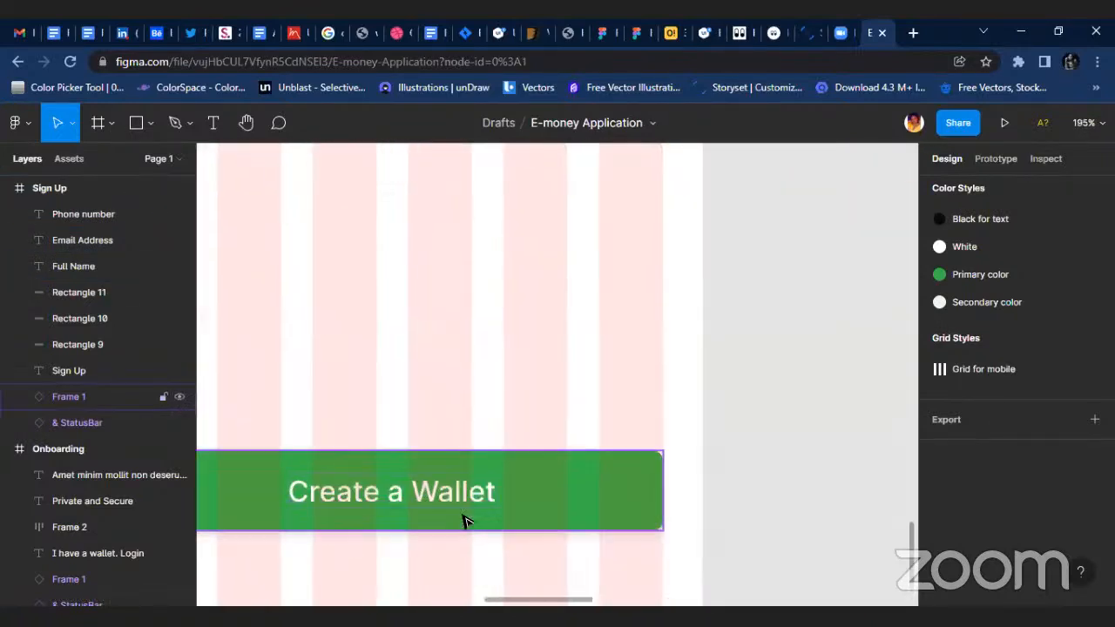
scroll(444, 510, down, 2)
scroll(443, 467, down, 4)
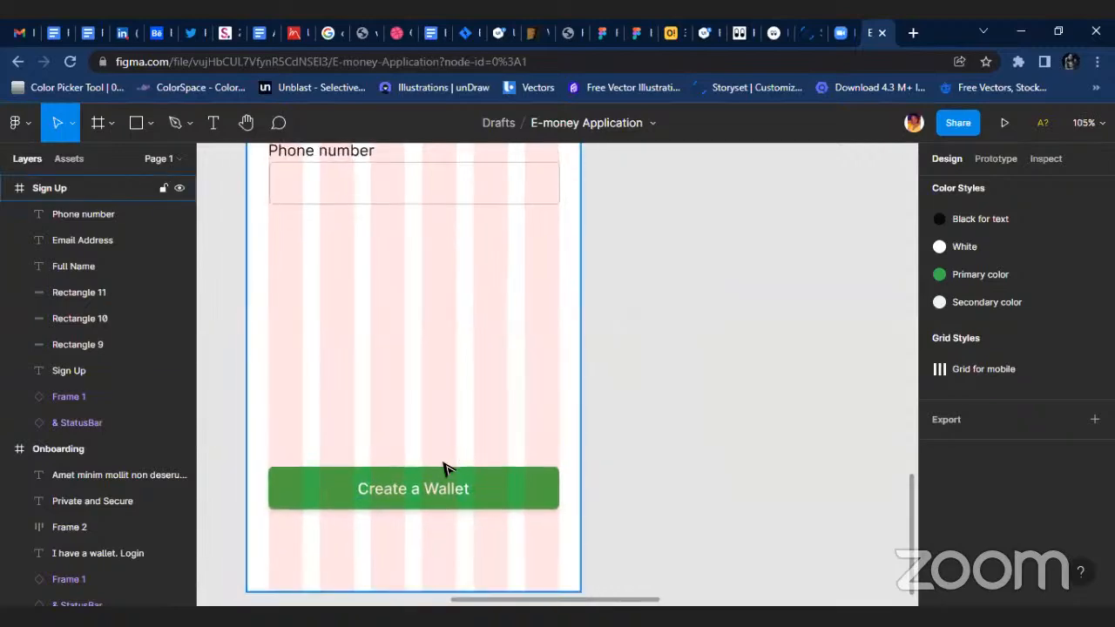
scroll(610, 375, up, 5)
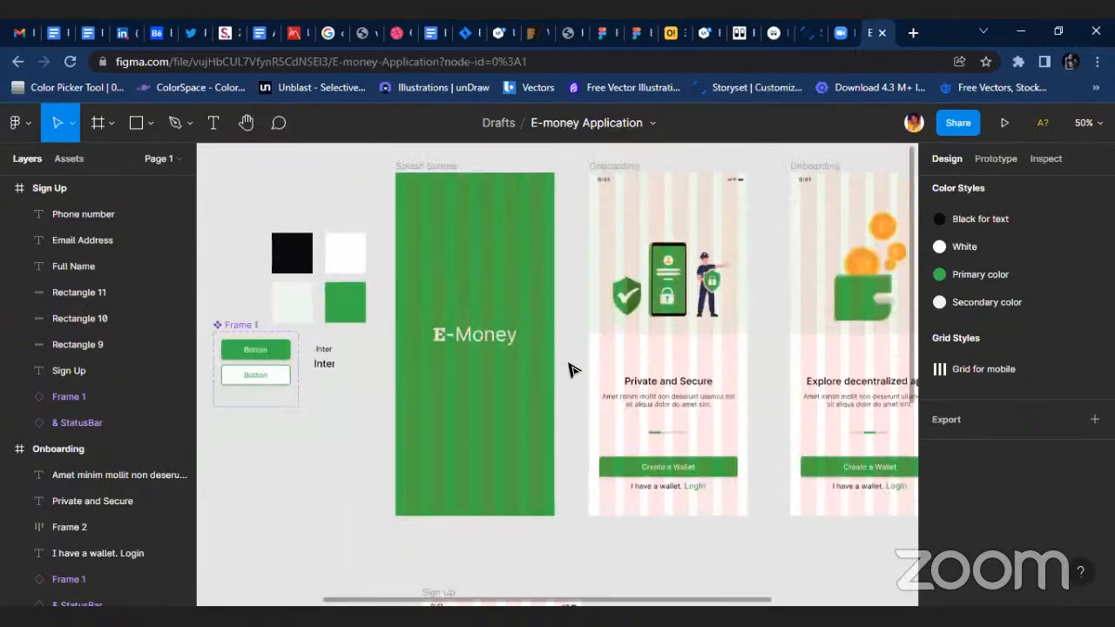
click(700, 486)
drag(701, 487, 529, 488)
scroll(779, 322, down, 2)
scroll(697, 324, up, 2)
Nudge the copied "I have a wallet. Login" line up to 62 px above the frame's bottom edge, matching the Onboarding screen.
click(667, 328)
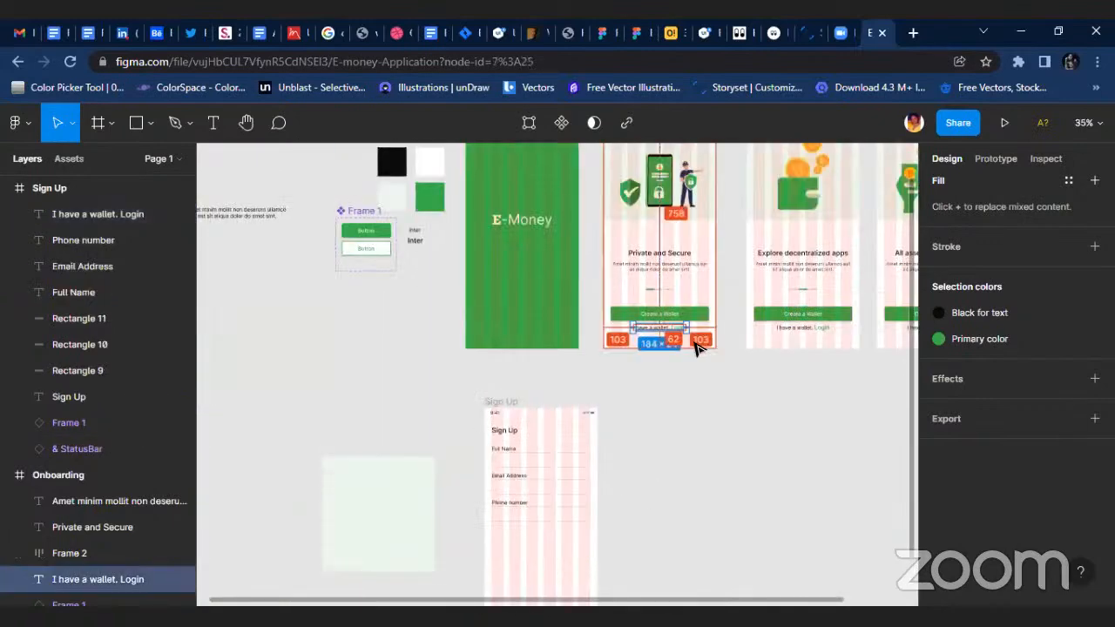
scroll(538, 500, up, 5)
scroll(558, 409, down, 2)
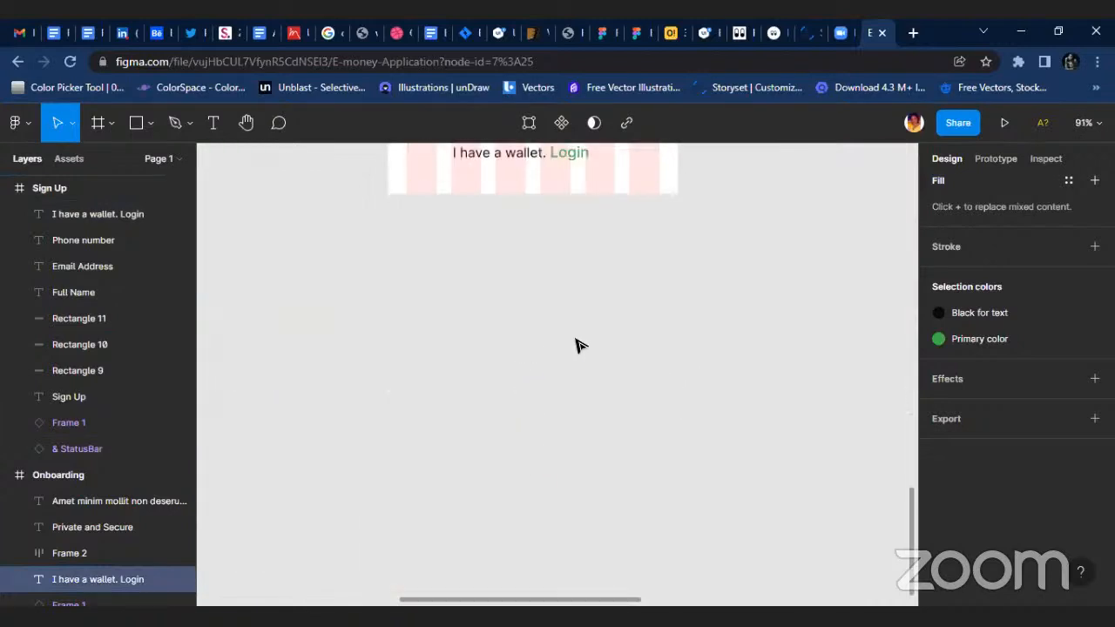
scroll(577, 344, up, 3)
click(541, 408)
key(alt)
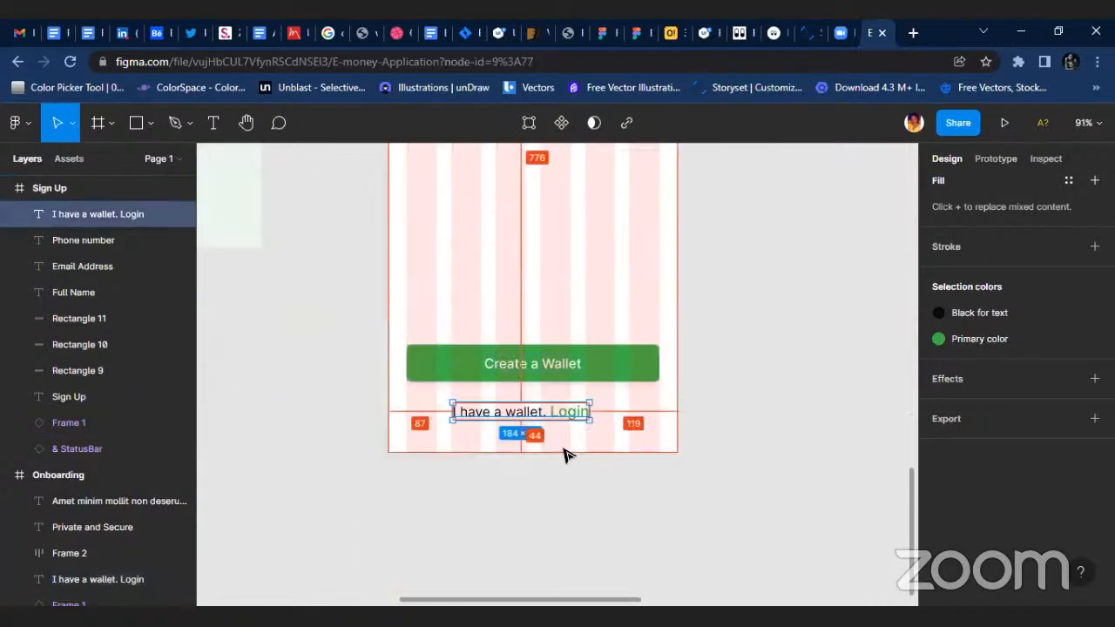
key(Up)
key(Up)
key(Up)
key(Up)
key(Up)
key(Up)
key(Up)
key(Up)
key(Up)
key(Up)
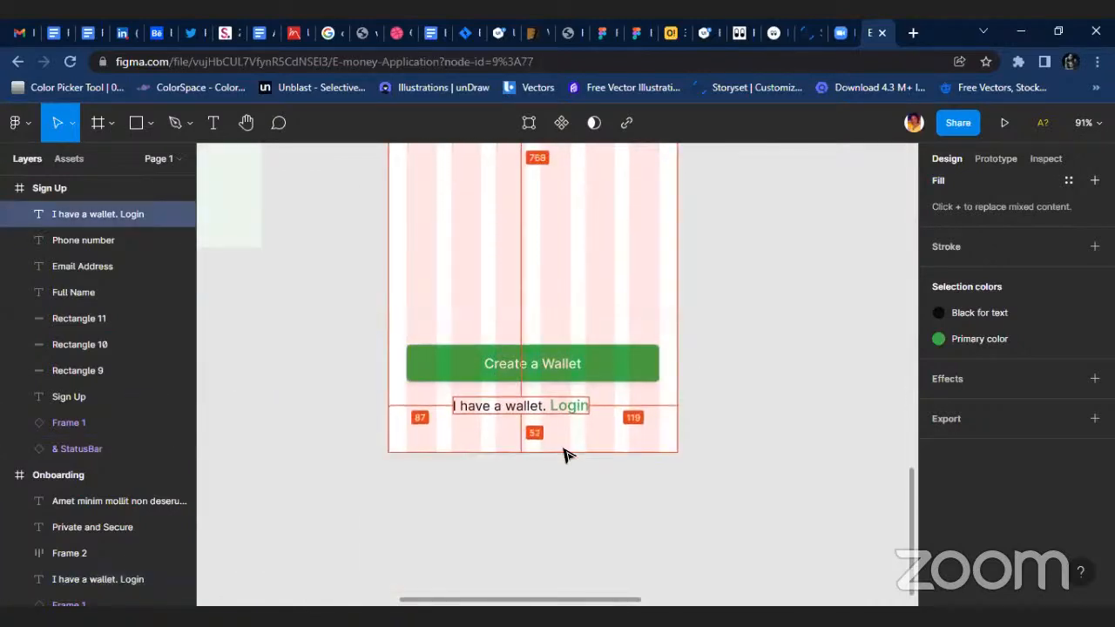
key(Up)
key(Up)
key(Up)
key(Up)
key(Up)
key(Up)
key(Up)
key(Up)
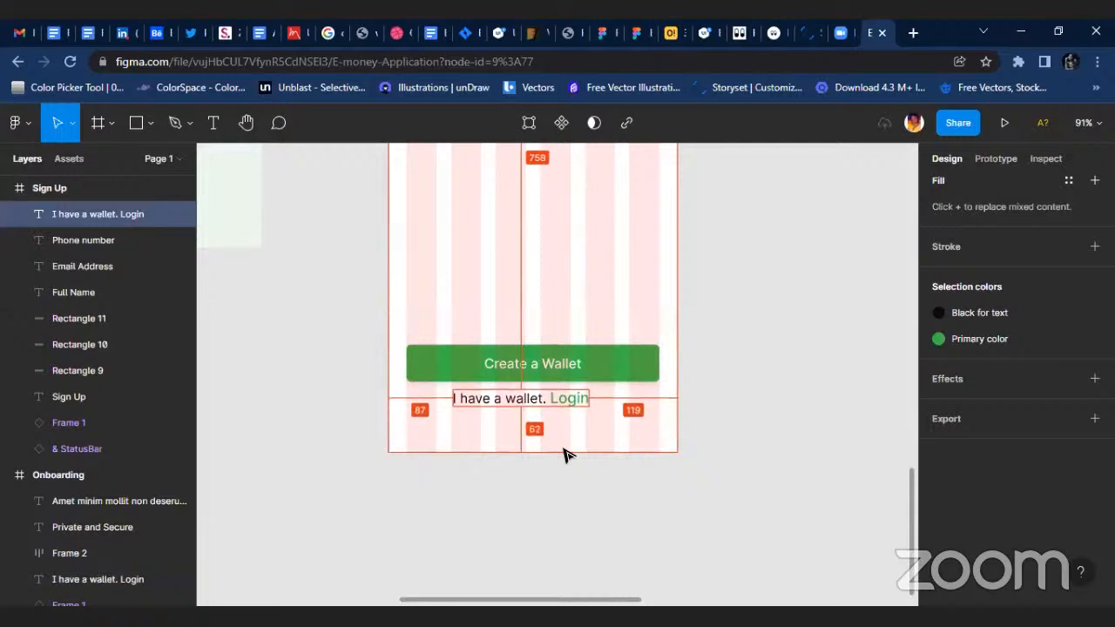
click(778, 427)
Duplicate the Phone number label and its field directly below, keeping the 18 px gap.
scroll(791, 423, down, 3)
scroll(790, 423, up, 4)
scroll(630, 479, down, 3)
scroll(659, 281, up, 5)
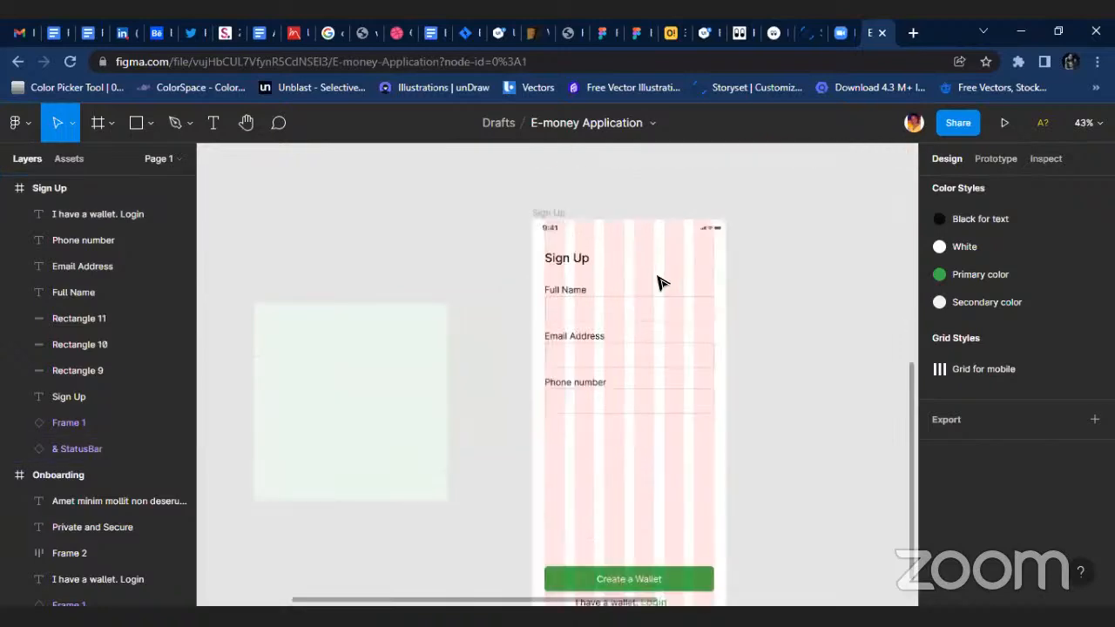
drag(479, 428, 723, 505)
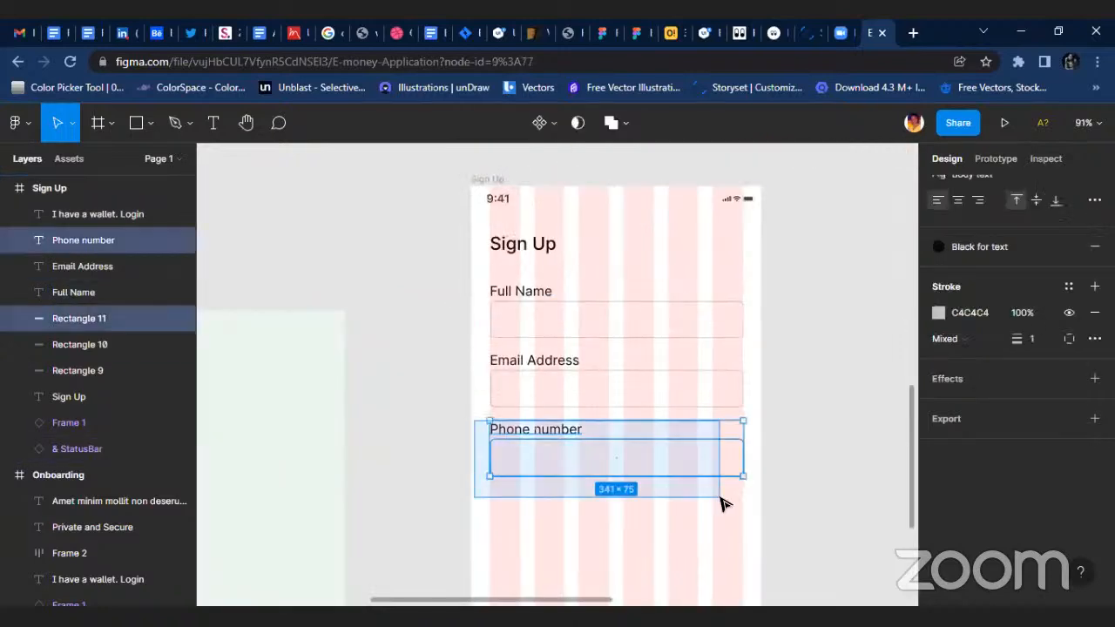
drag(662, 459, 660, 525)
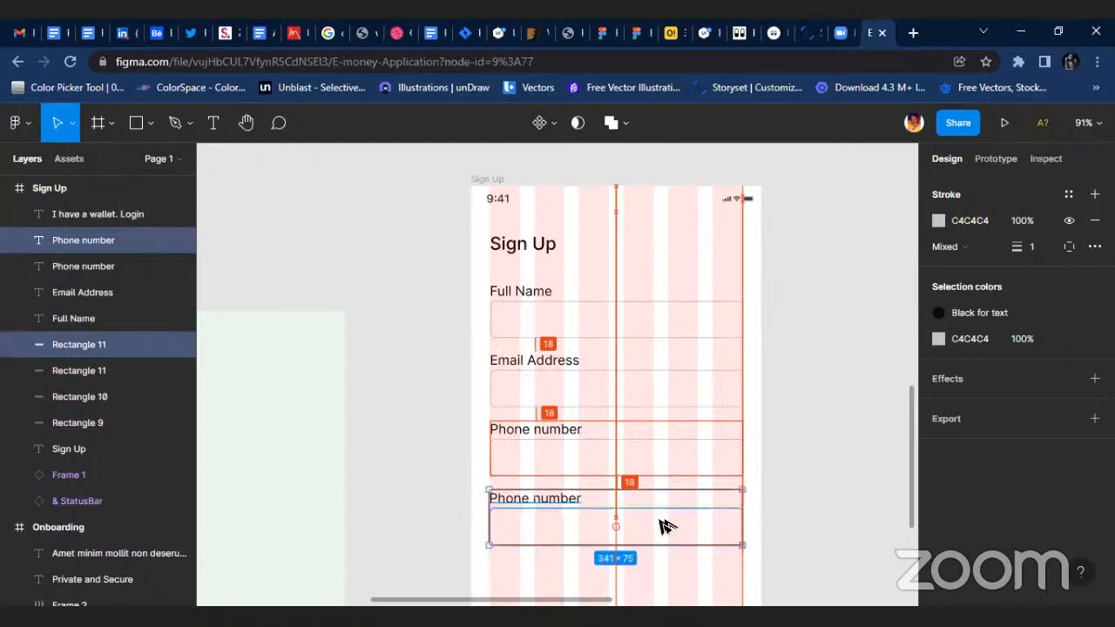
Change the label of the Sign Up screen's fourth field to "Residential address".
scroll(519, 501, up, 5)
double_click(542, 491)
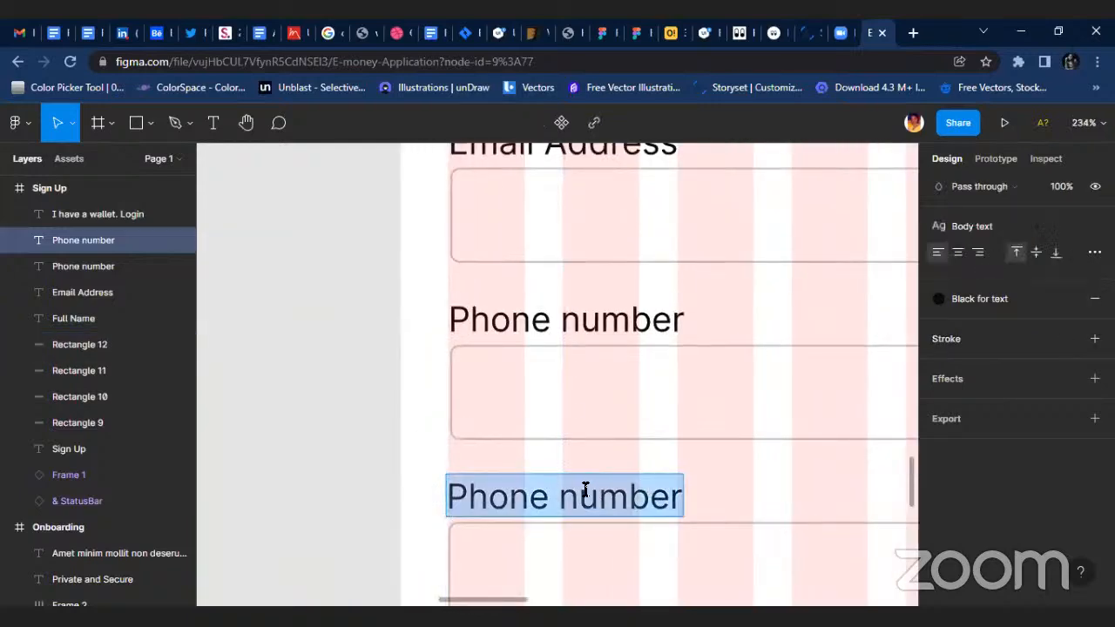
scroll(585, 489, down, 5)
scroll(657, 490, up, 2)
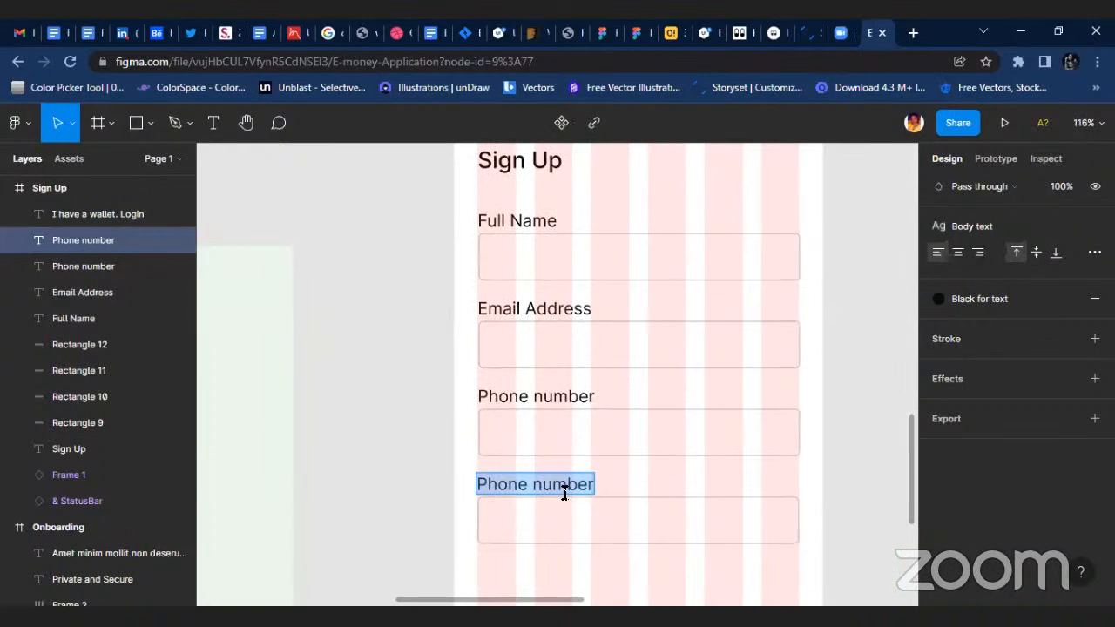
text(re)
key(BackSpace)
key(BackSpace)
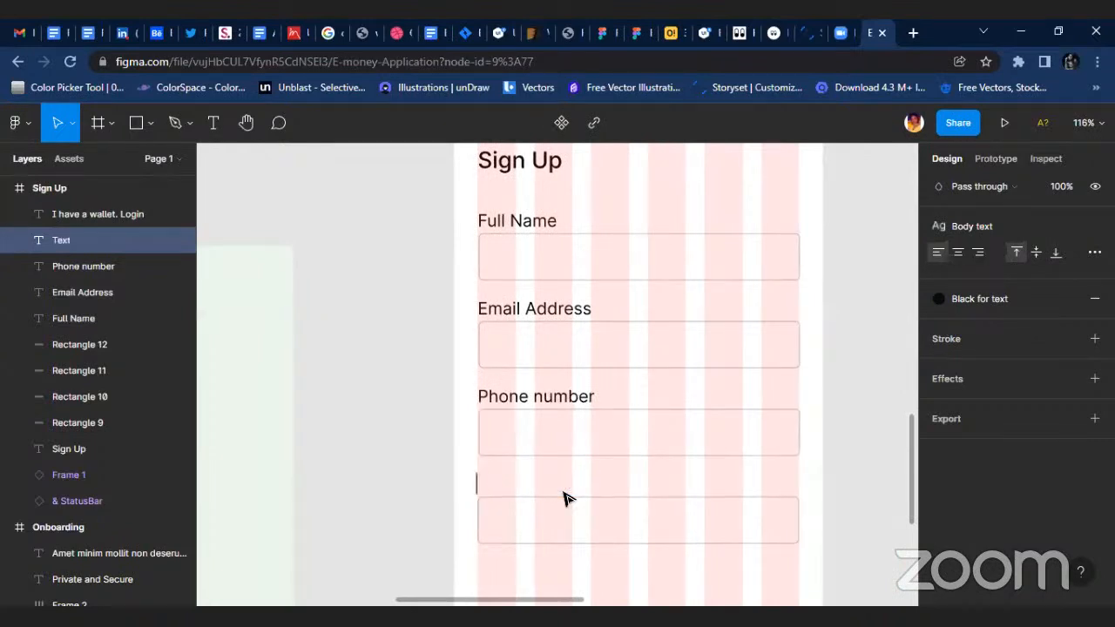
text(Residen)
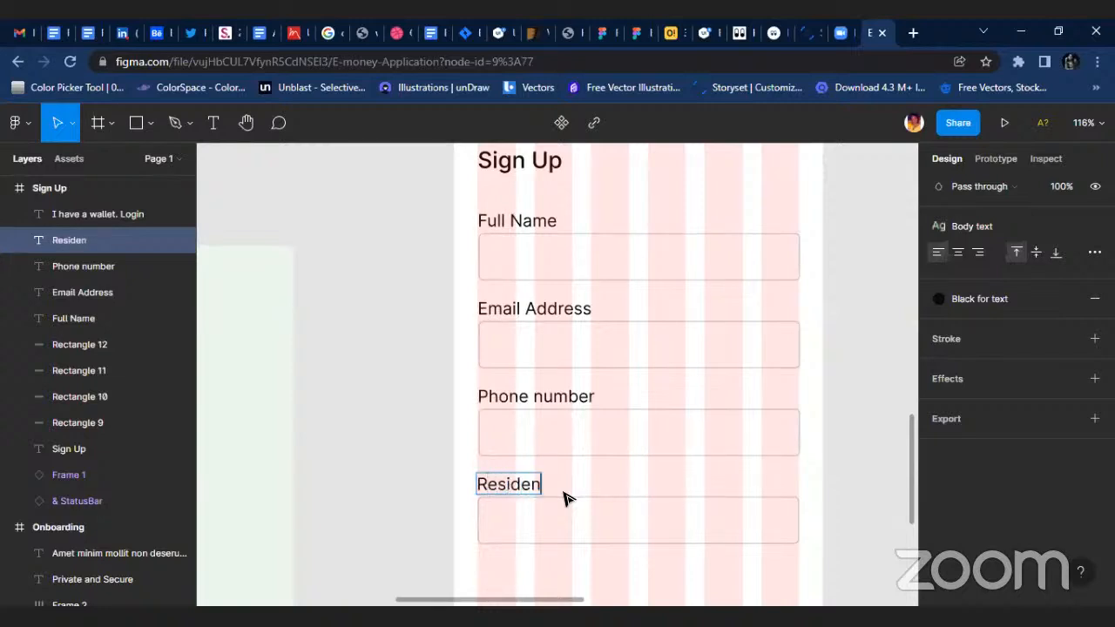
text(tial address)
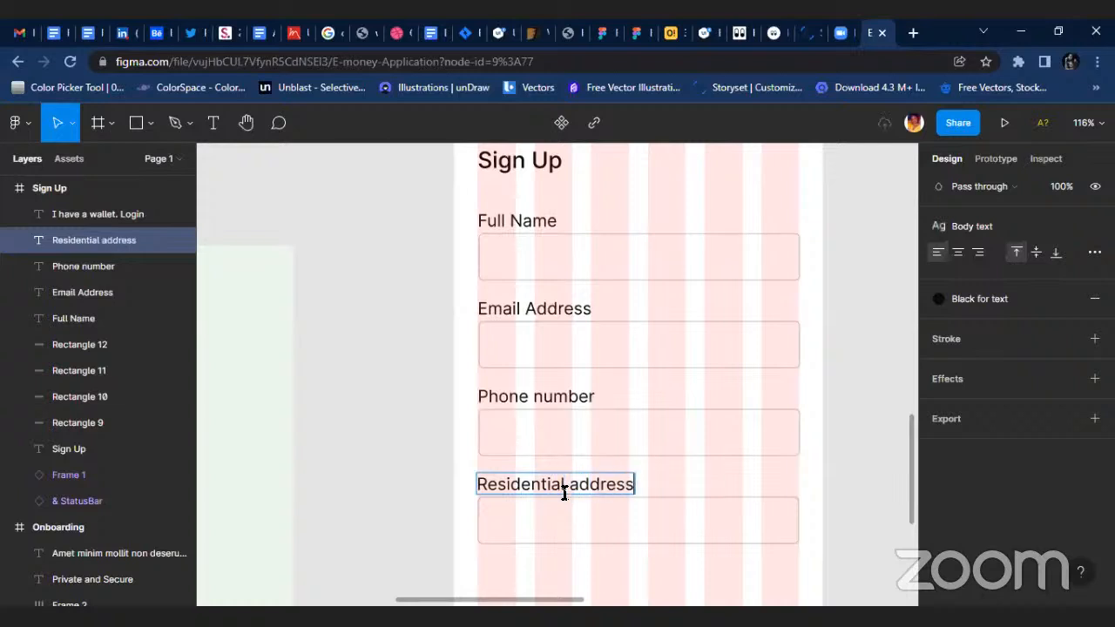
scroll(612, 497, up, 4)
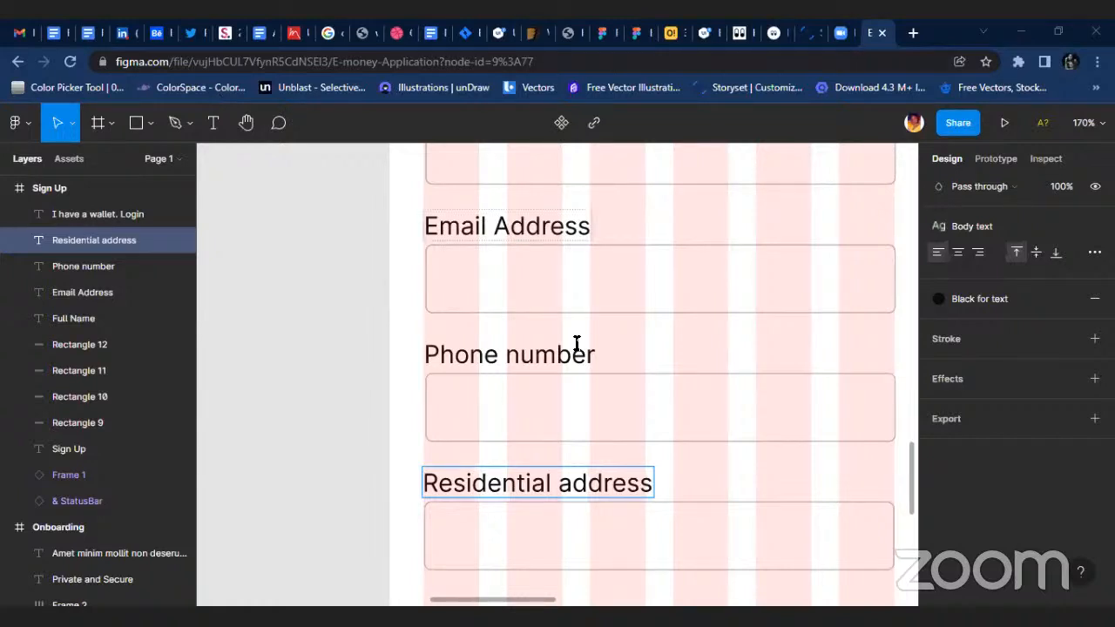
click(589, 429)
Duplicate the Sign Up frame beside the original, aligning the tops of the two frames.
scroll(588, 427, down, 5)
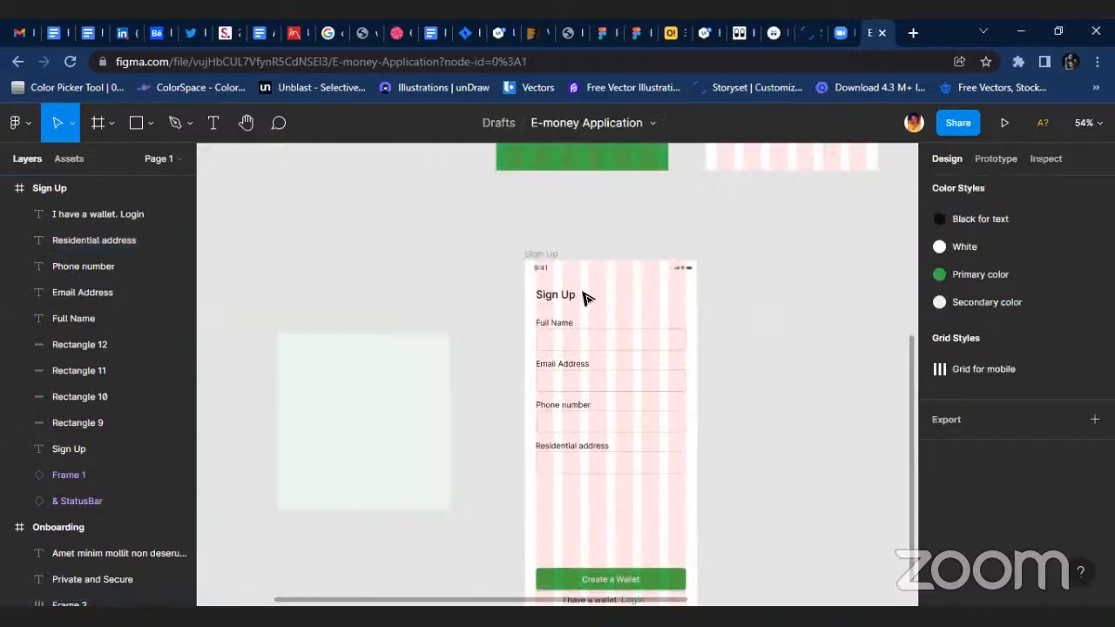
click(529, 254)
scroll(601, 384, down, 1)
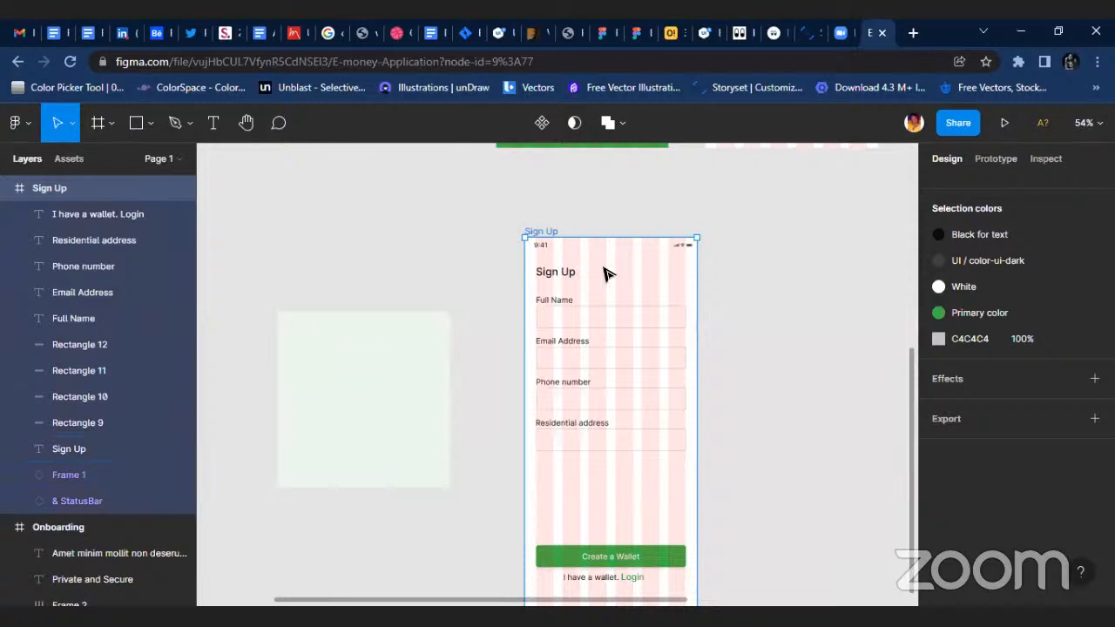
drag(604, 270, 846, 267)
click(535, 231)
scroll(557, 236, right, 5)
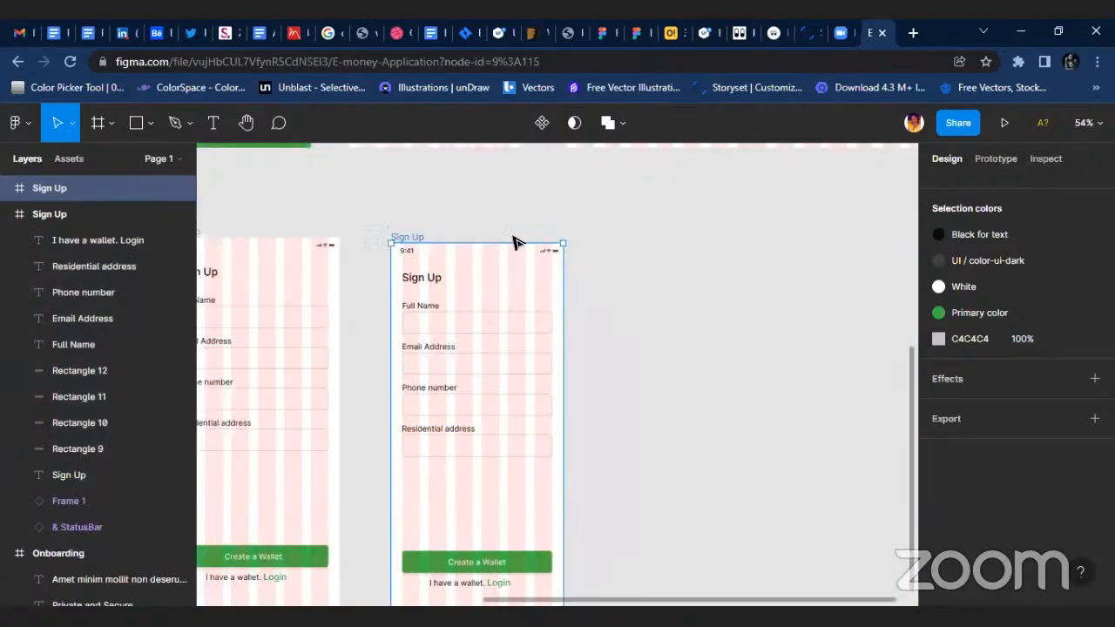
drag(490, 263, 466, 243)
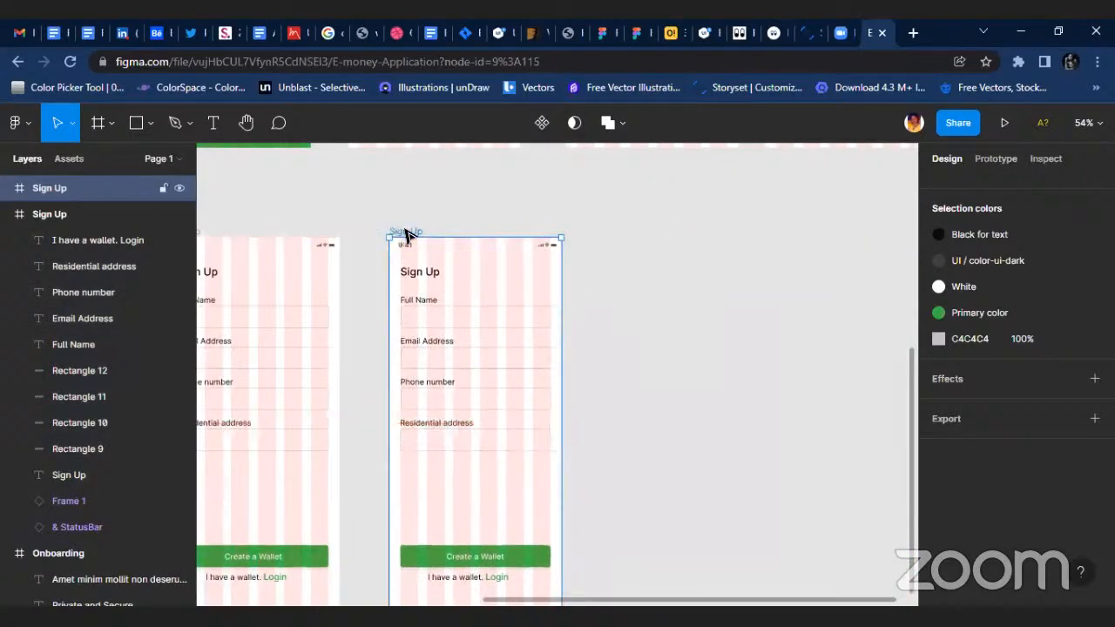
Rename the duplicated frame "Sign In".
double_click(109, 189)
click(105, 186)
key(BackSpace)
key(BackSpace)
text(In)
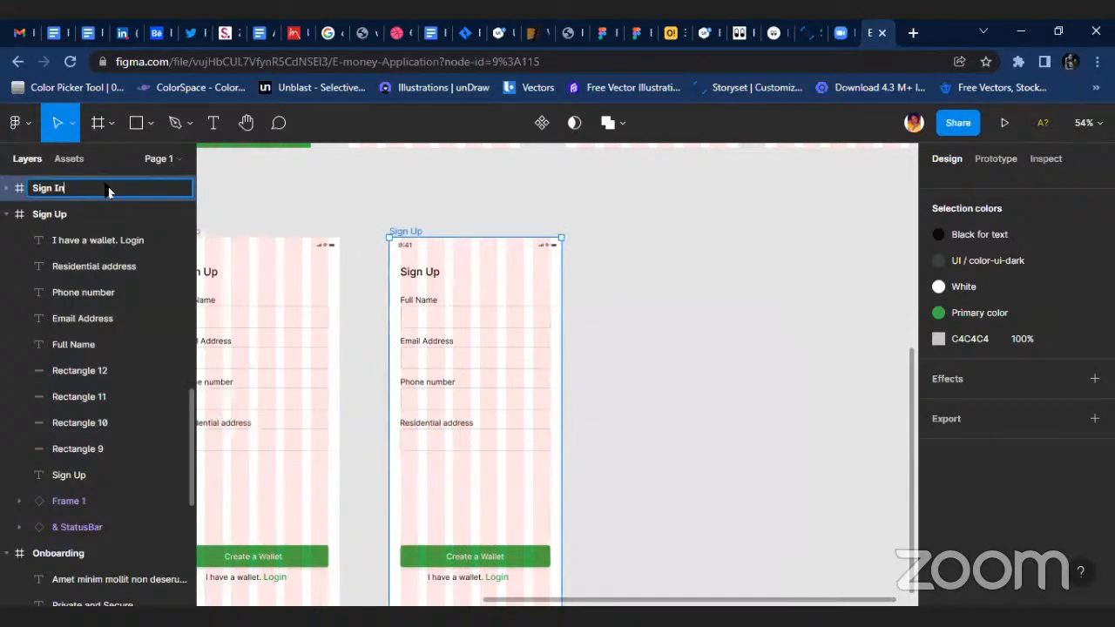
click(398, 189)
Change the title text on the duplicated screen to "Sign In".
scroll(442, 275, up, 5)
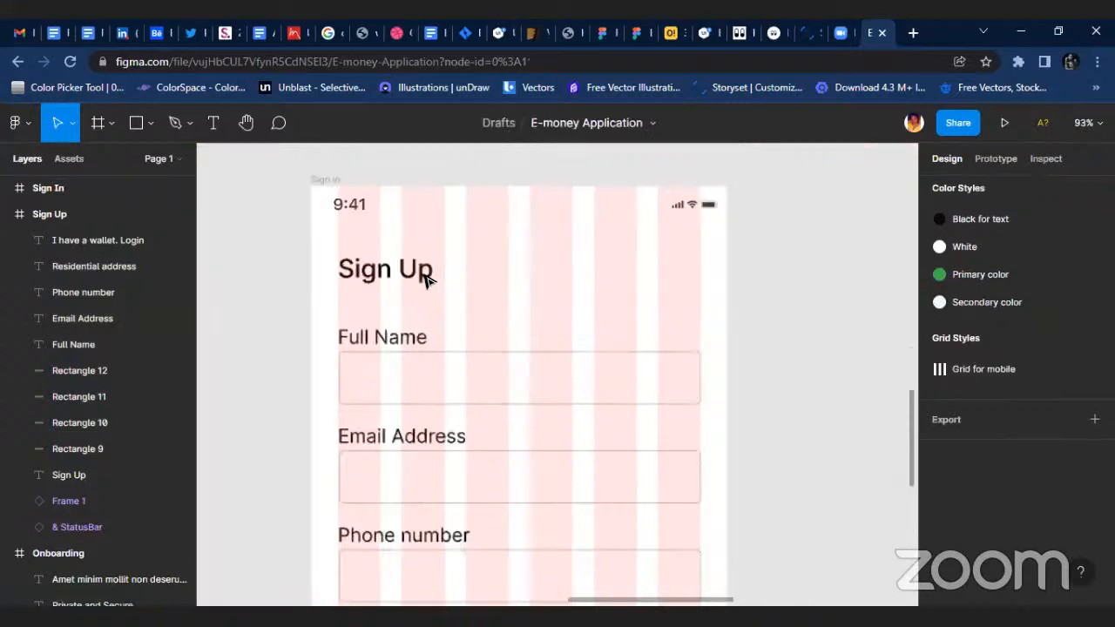
double_click(405, 272)
drag(397, 272, 440, 270)
text(In)
key(Escape)
scroll(446, 327, down, 1)
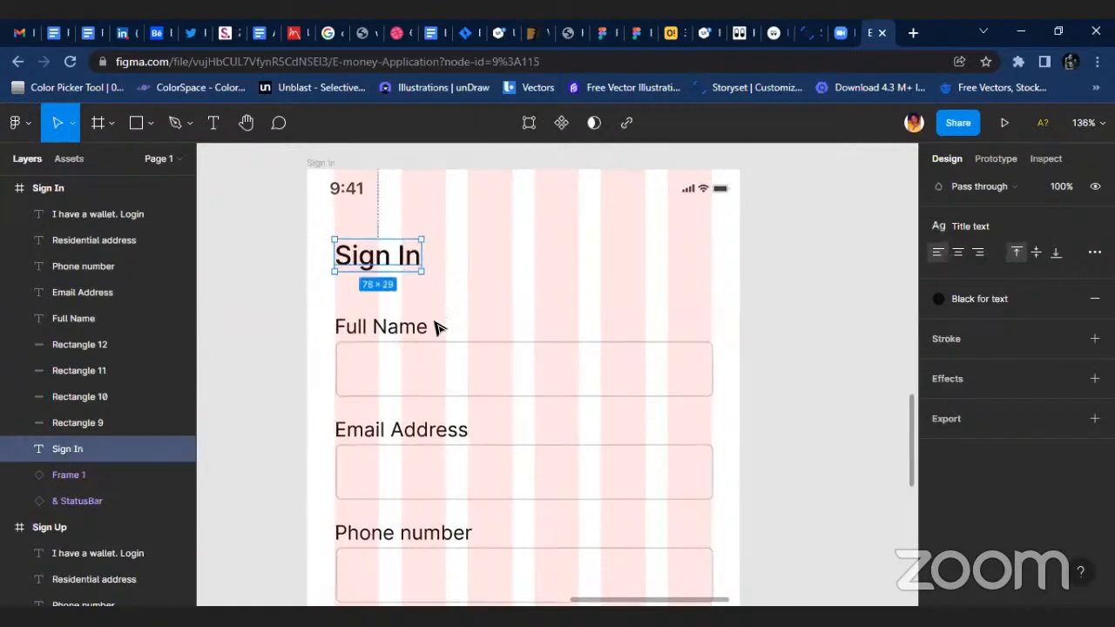
Change the Sign In screen's Full Name label to "Email Address".
scroll(445, 328, down, 2)
double_click(359, 305)
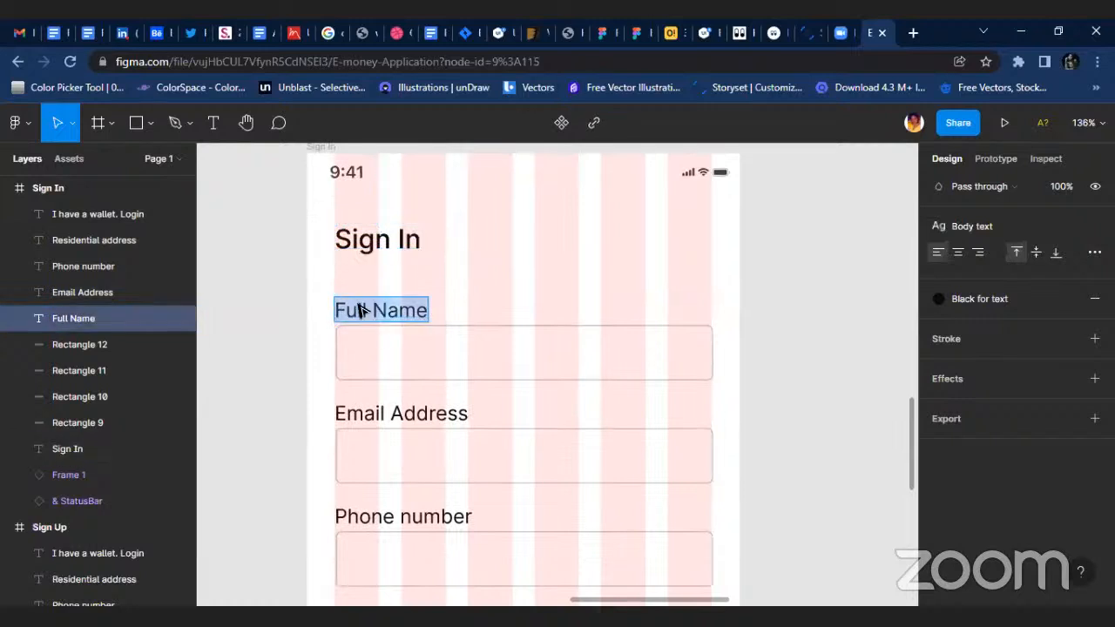
text(Email Address)
key(Escape)
Duplicate the Sign Up screen's Residential address label and field directly below, keeping the 18 px gap.
scroll(523, 331, down, 5)
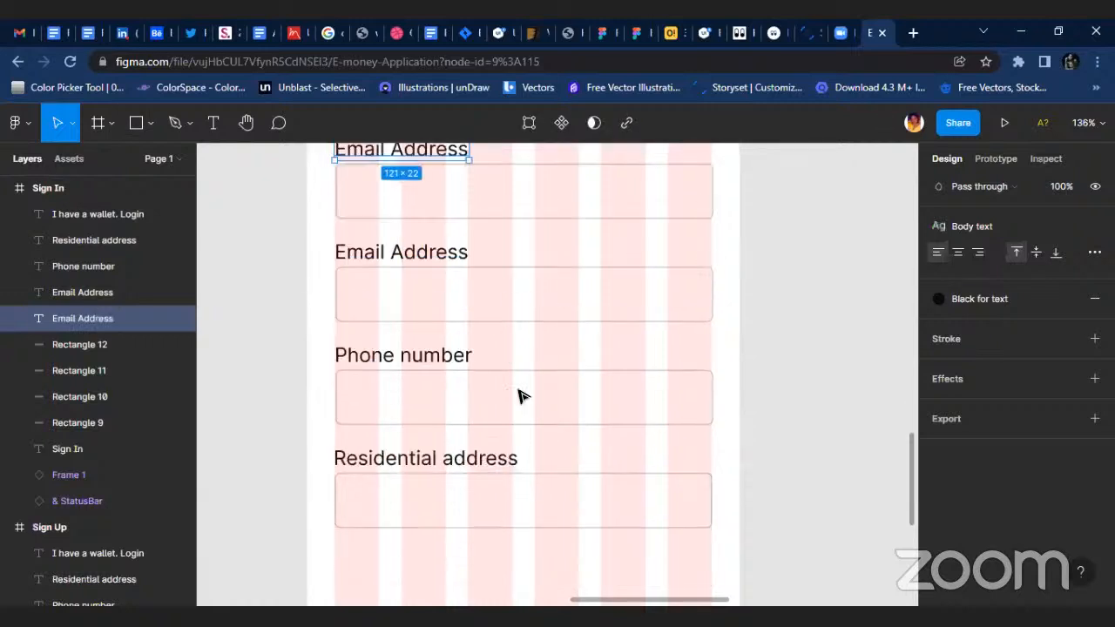
scroll(508, 354, down, 5)
scroll(401, 393, left, 1)
scroll(353, 363, up, 1)
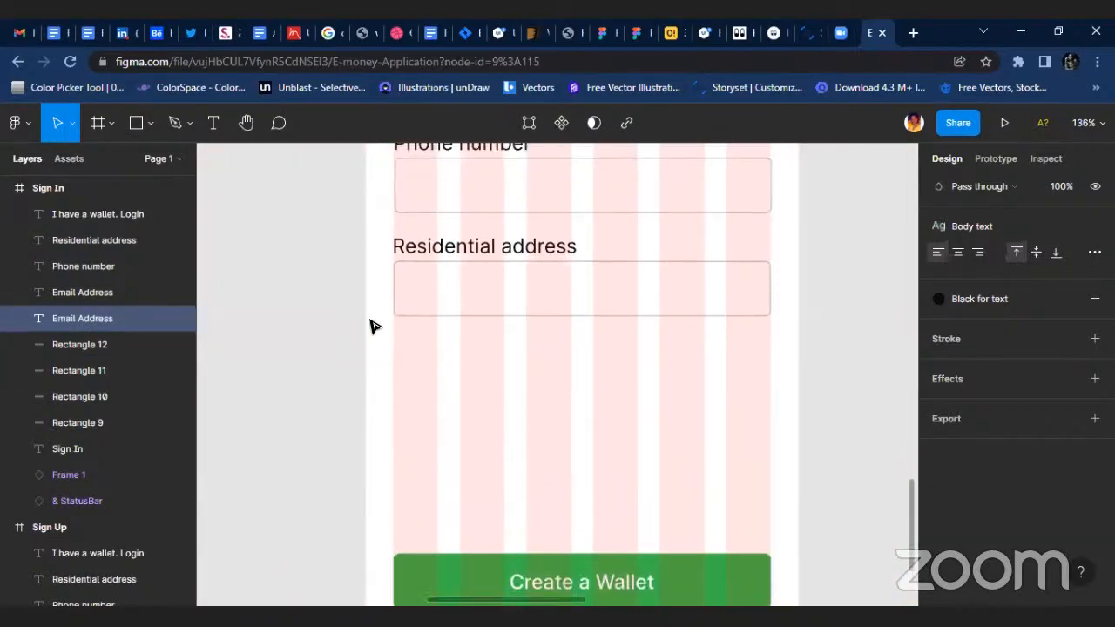
drag(375, 237, 744, 357)
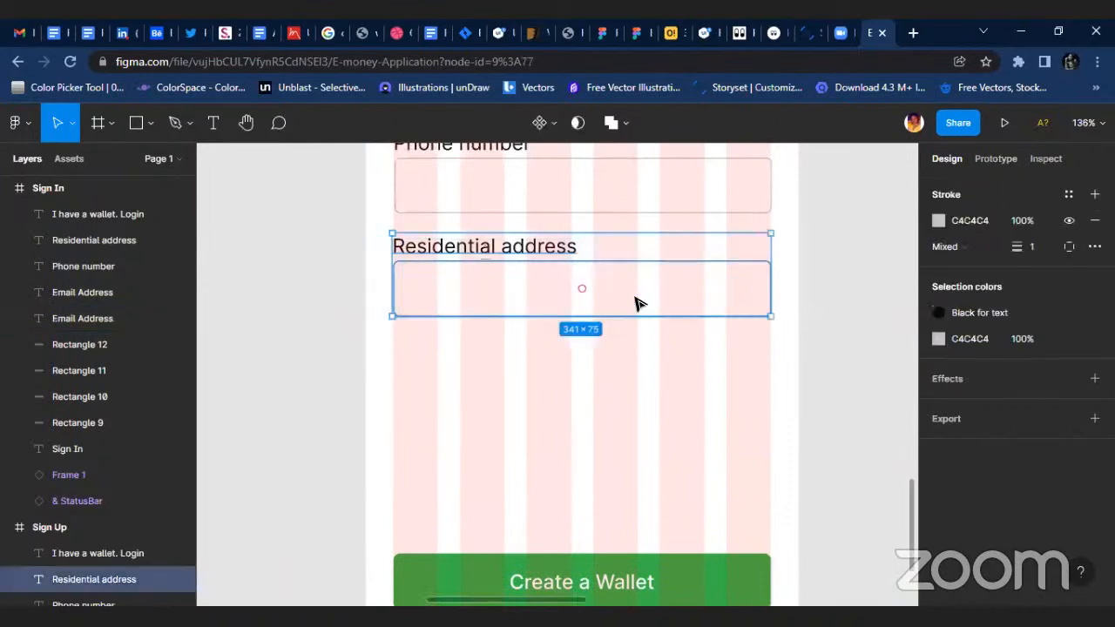
click(391, 353)
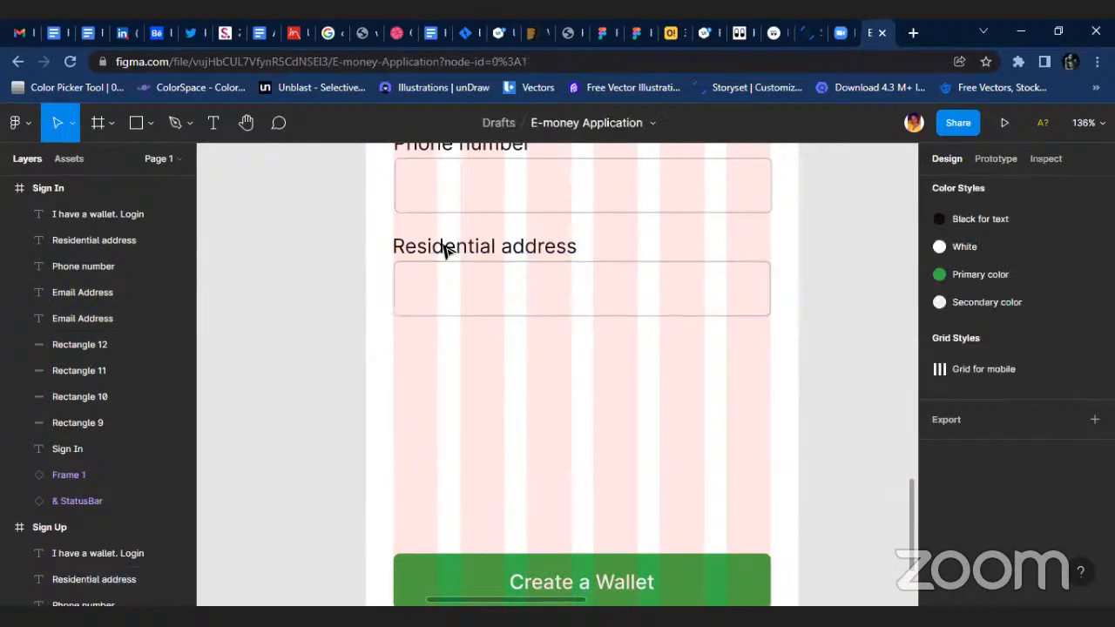
mouse_move(389, 244)
mouse_down()
mouse_move(752, 356)
mouse_move(658, 305)
mouse_move(647, 324)
mouse_move(651, 406)
mouse_up()
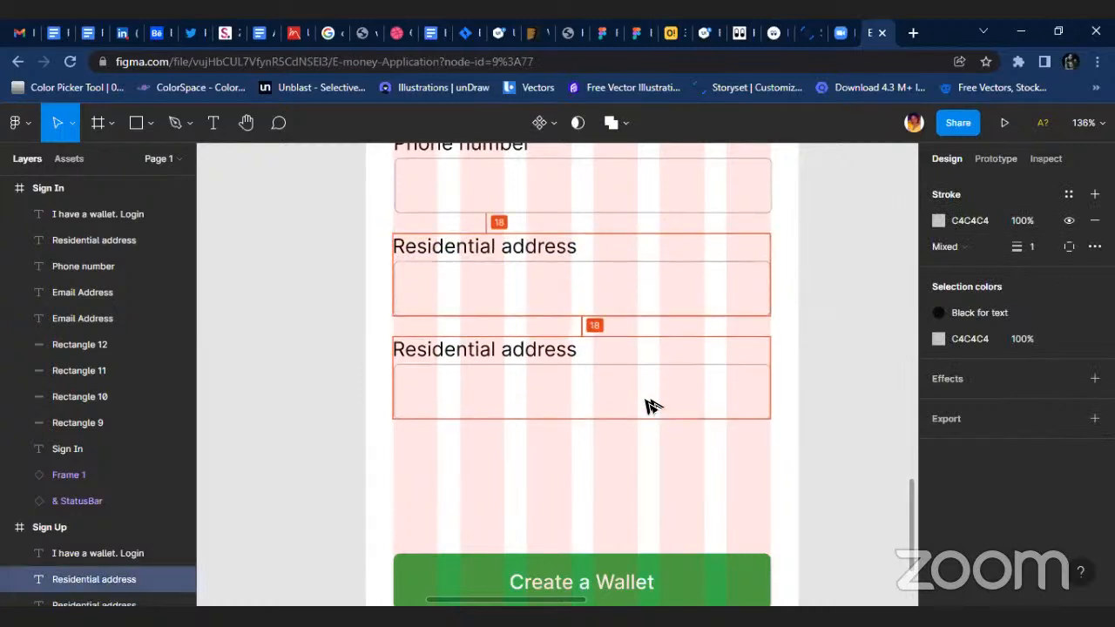
Change the upper of the Sign Up screen's two Residential address labels to "Create Password".
double_click(522, 246)
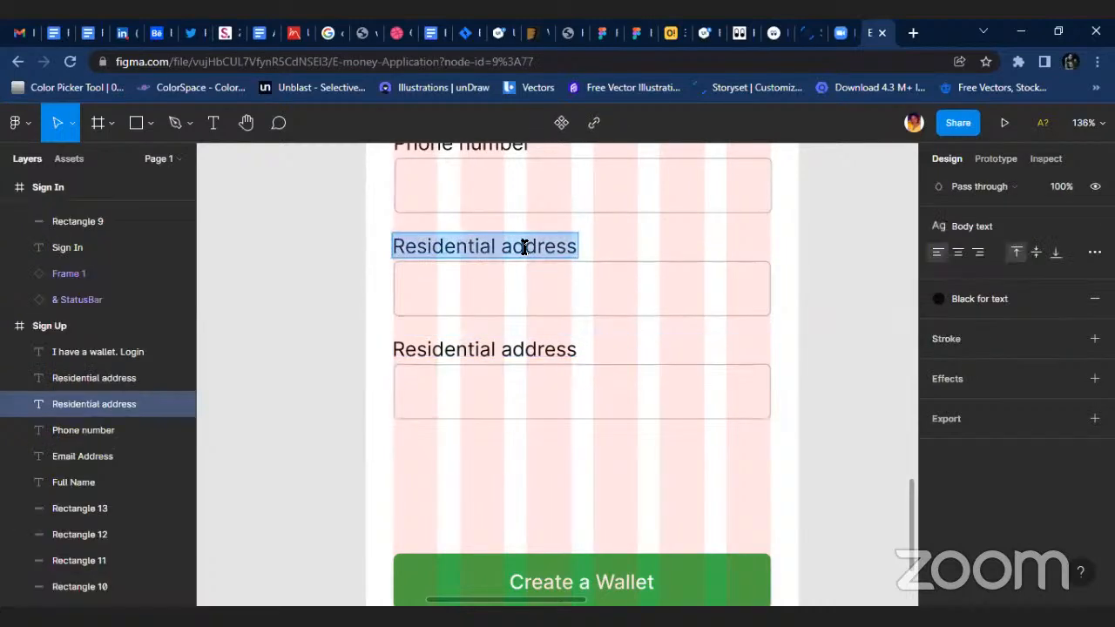
text(Pas)
key(BackSpace)
key(BackSpace)
key(BackSpace)
text(Create Password)
Change the remaining Residential address label on the Sign Up screen to "Confirm Password".
click(522, 347)
double_click(566, 347)
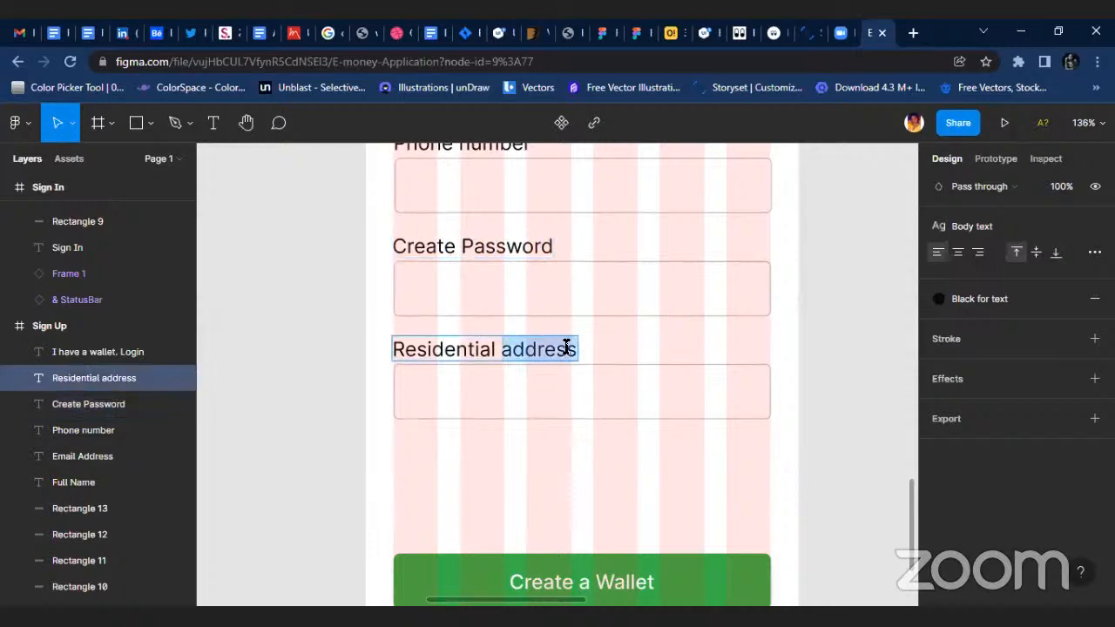
key(BackSpace)
key(BackSpace)
key(BackSpace)
key(BackSpace)
key(BackSpace)
key(BackSpace)
key(BackSpace)
key(BackSpace)
key(BackSpace)
key(BackSpace)
key(BackSpace)
key(BackSpace)
text(Com)
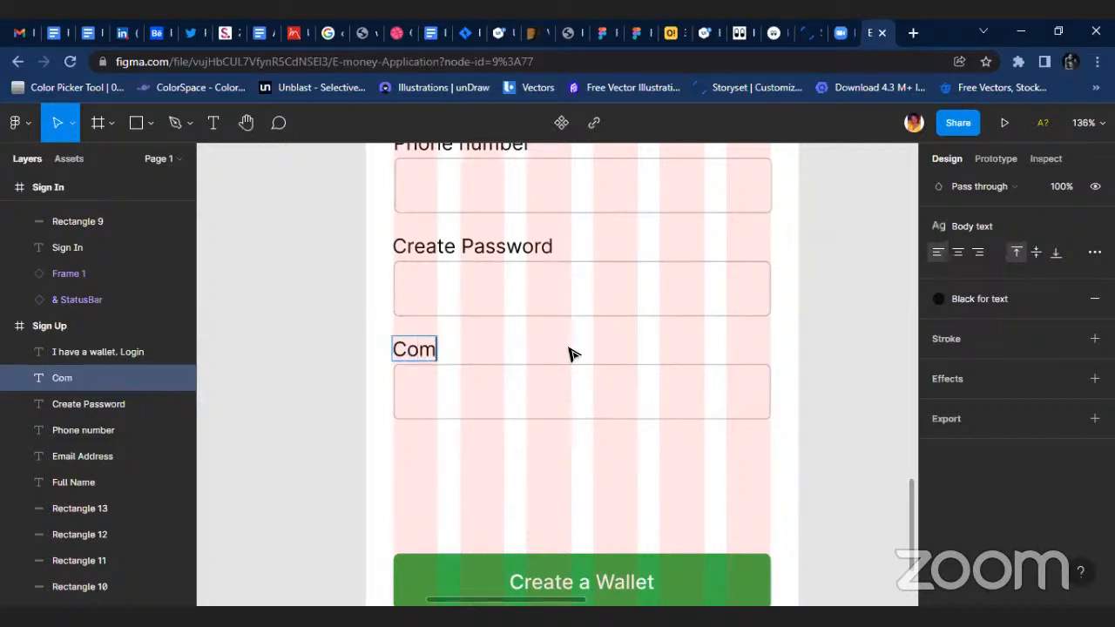
key(BackSpace)
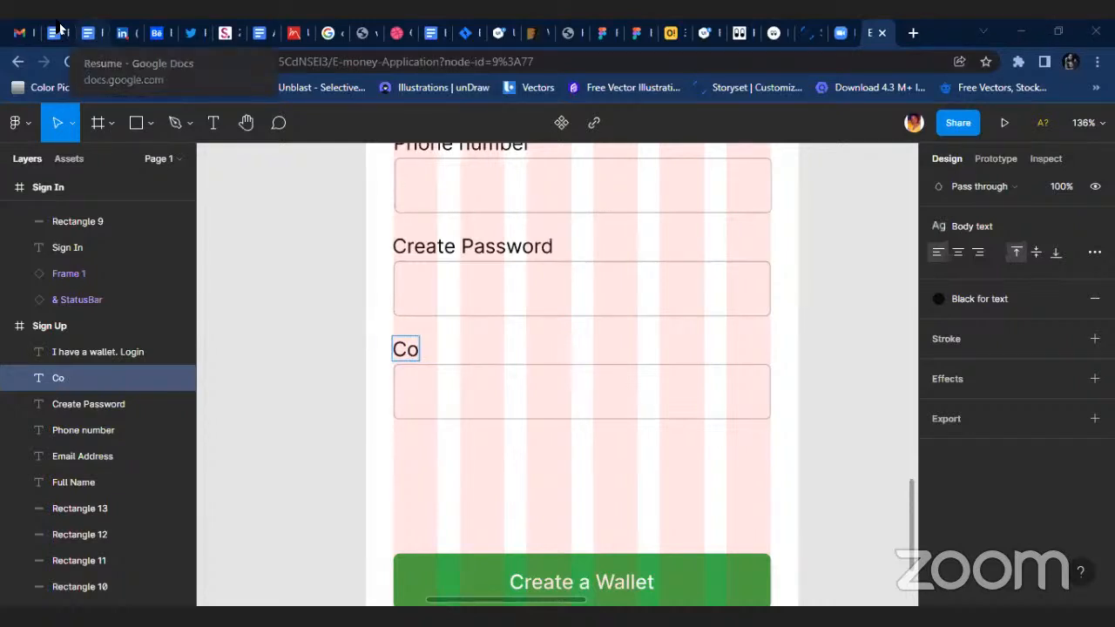
double_click(398, 350)
text(Confirm)
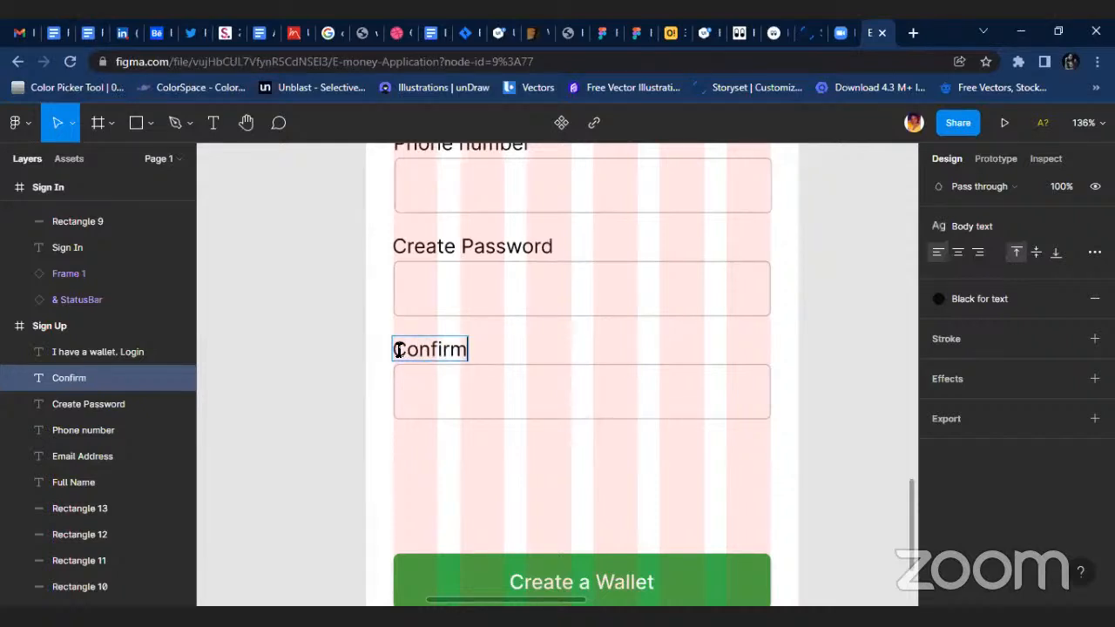
text( Password)
key(Escape)
key(Escape)
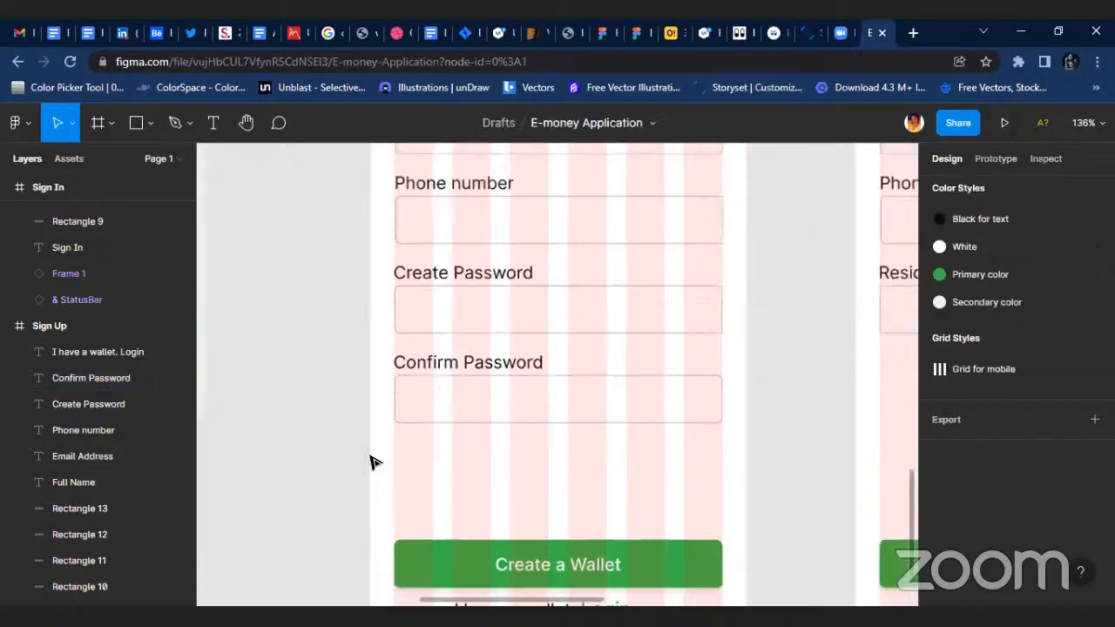
Move the Confirm Password label and its field down to widen the gap below the Create Password field.
scroll(371, 461, down, 5)
scroll(460, 452, up, 10)
drag(266, 331, 666, 446)
drag(525, 398, 526, 419)
Copy the Create Password label to just below its field, detach the copy's text style, and format it as Light, size 14.
click(448, 207)
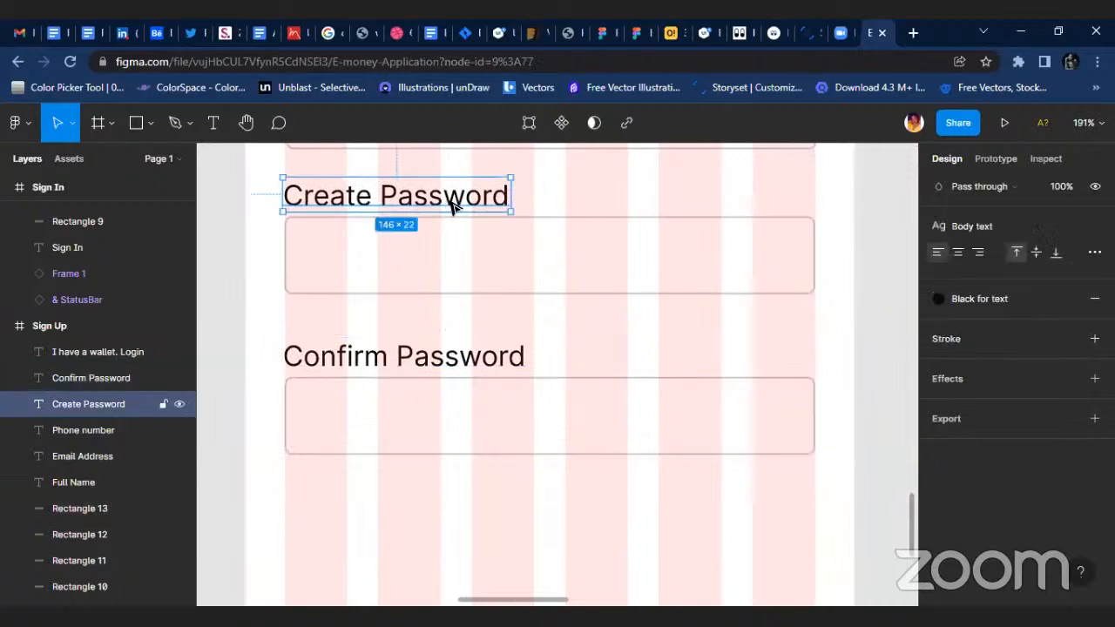
alt+drag(452, 207, 456, 322)
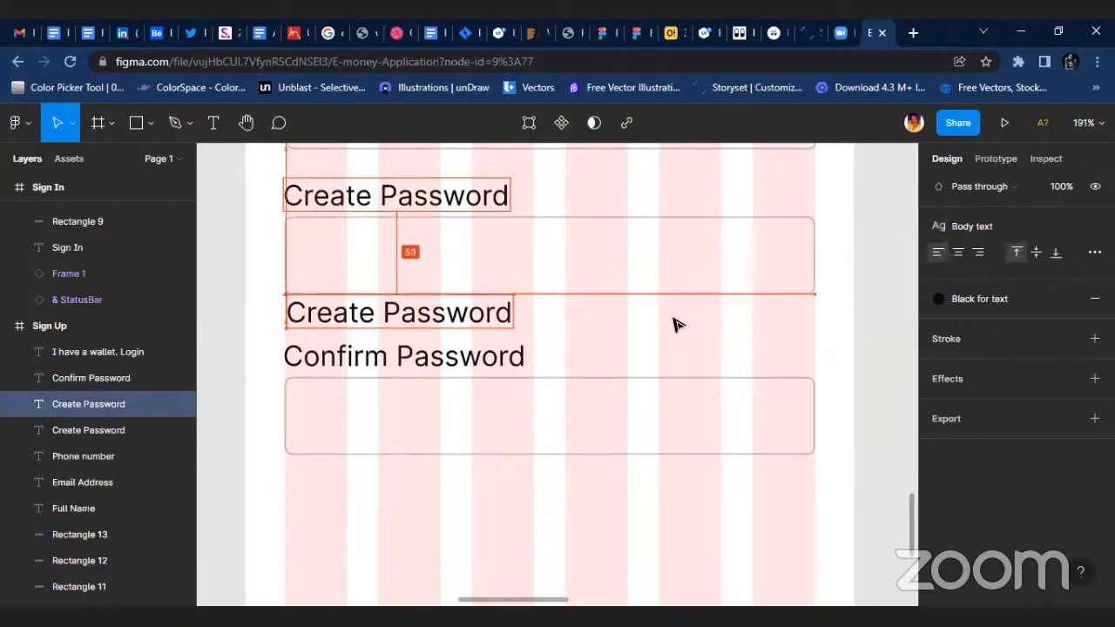
click(1095, 226)
click(1041, 280)
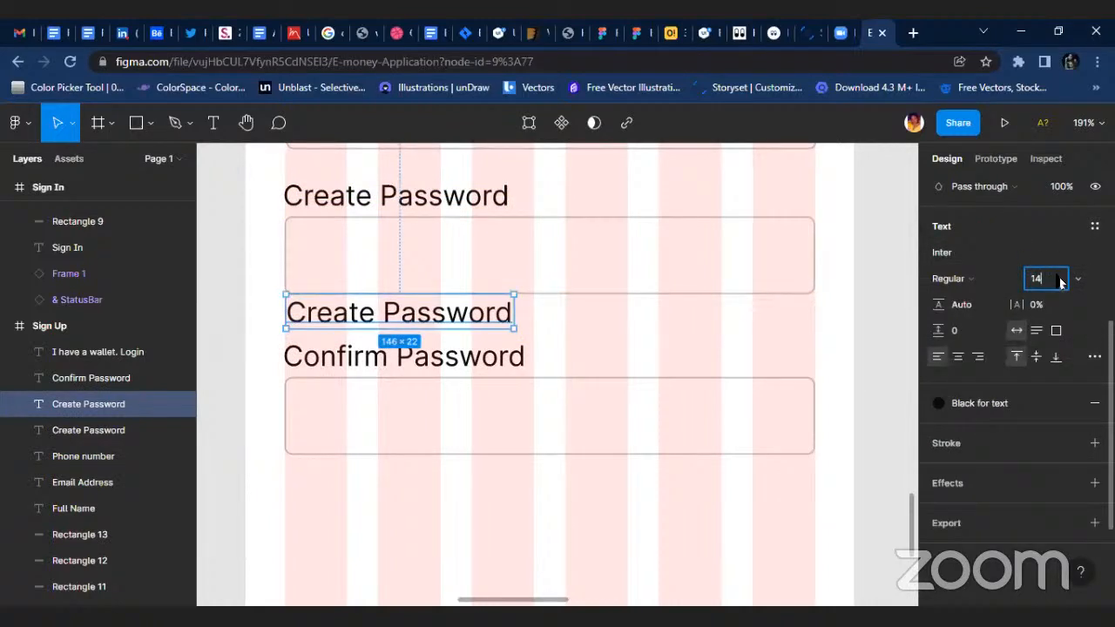
key(Return)
click(993, 278)
click(963, 242)
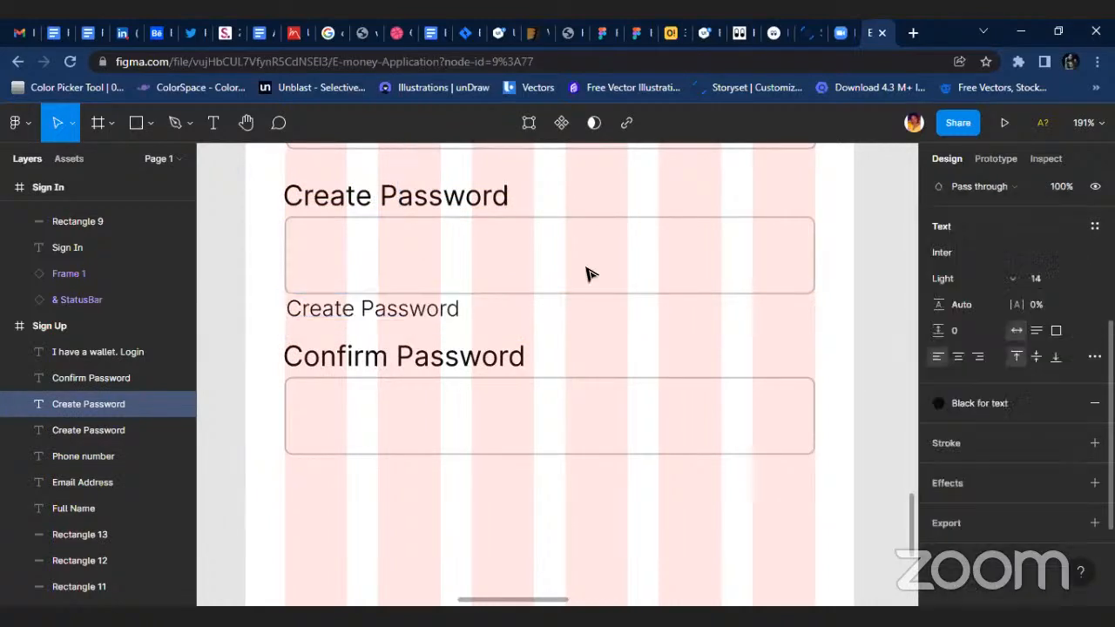
Change the small text below the Create Password field to "Must be 8 characters".
scroll(388, 314, up, 3)
double_click(311, 291)
text(m)
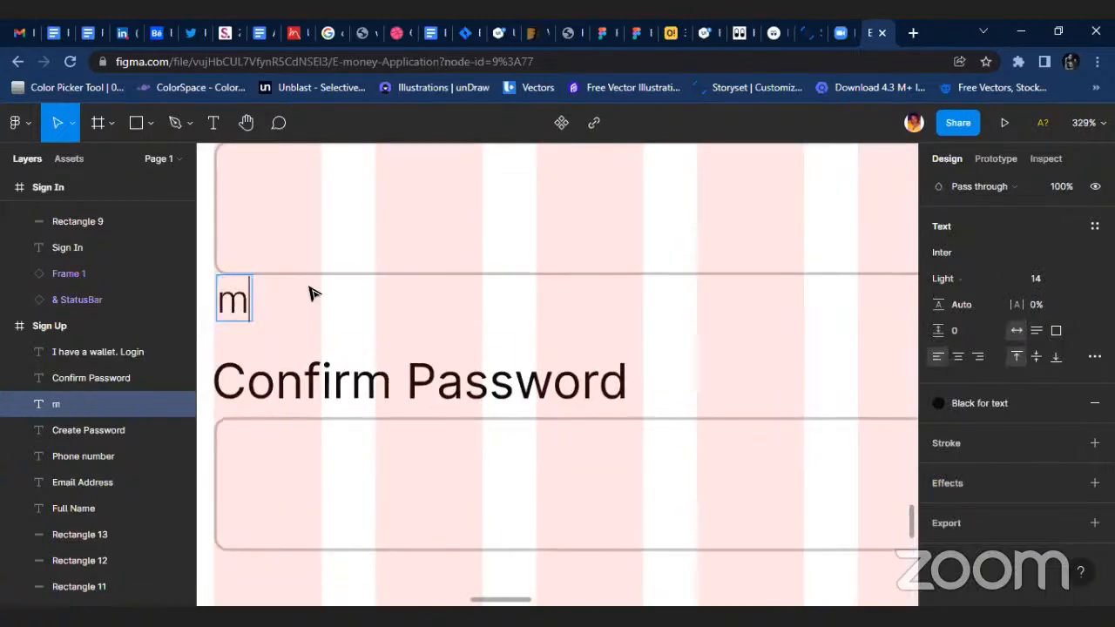
key(BackSpace)
text(mUS)
key(BackSpace)
key(BackSpace)
key(BackSpace)
text(m)
key(BackSpace)
text(M)
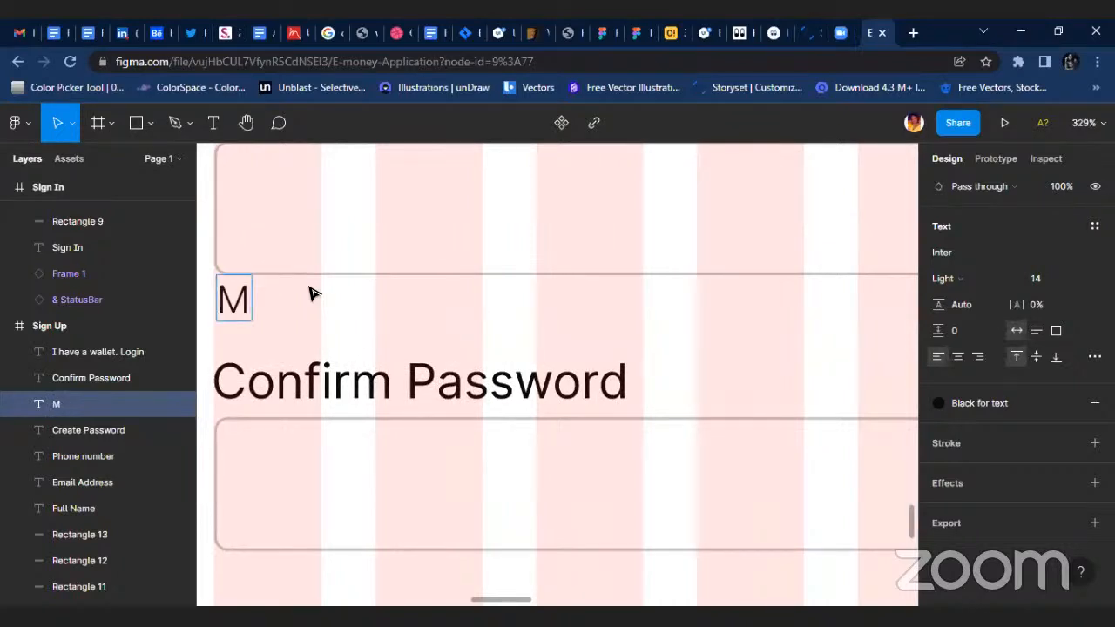
text(ust be )
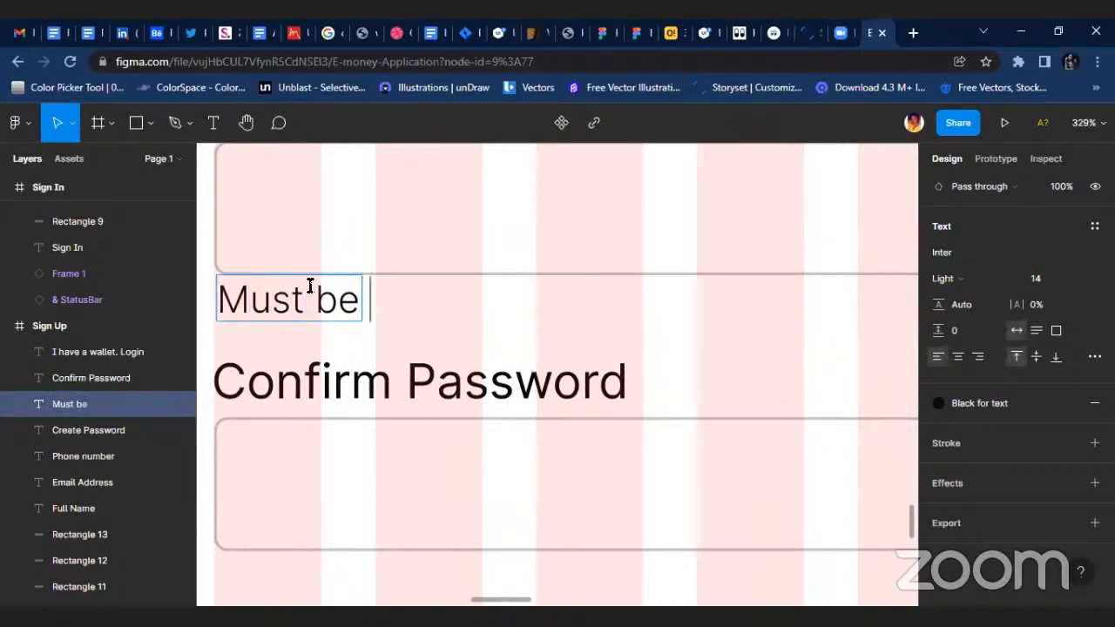
text(8 characters)
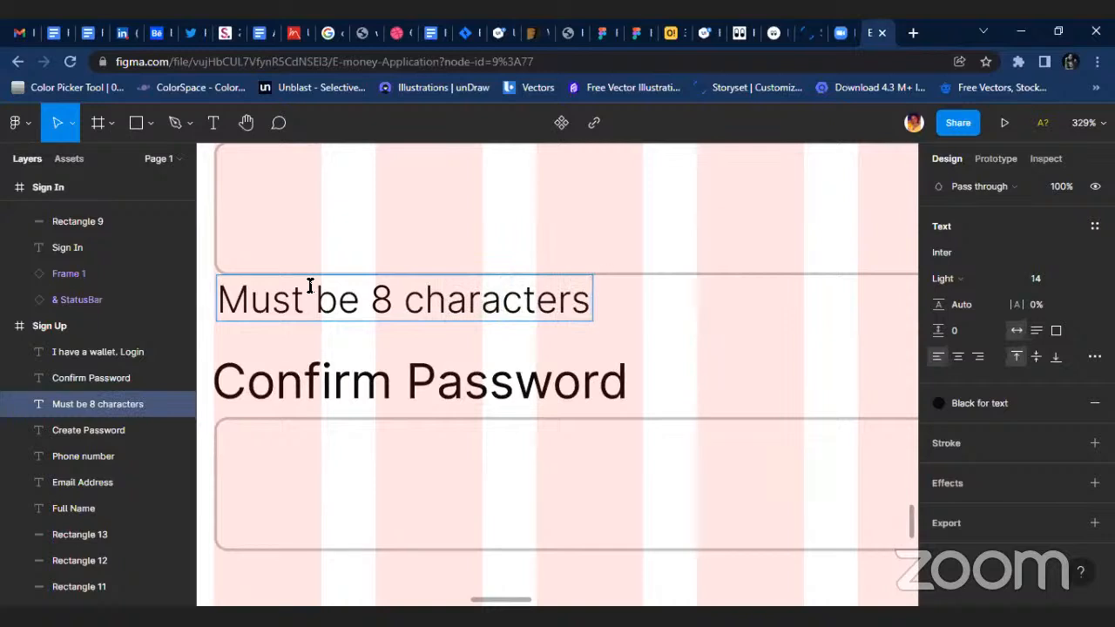
key(Escape)
click(679, 319)
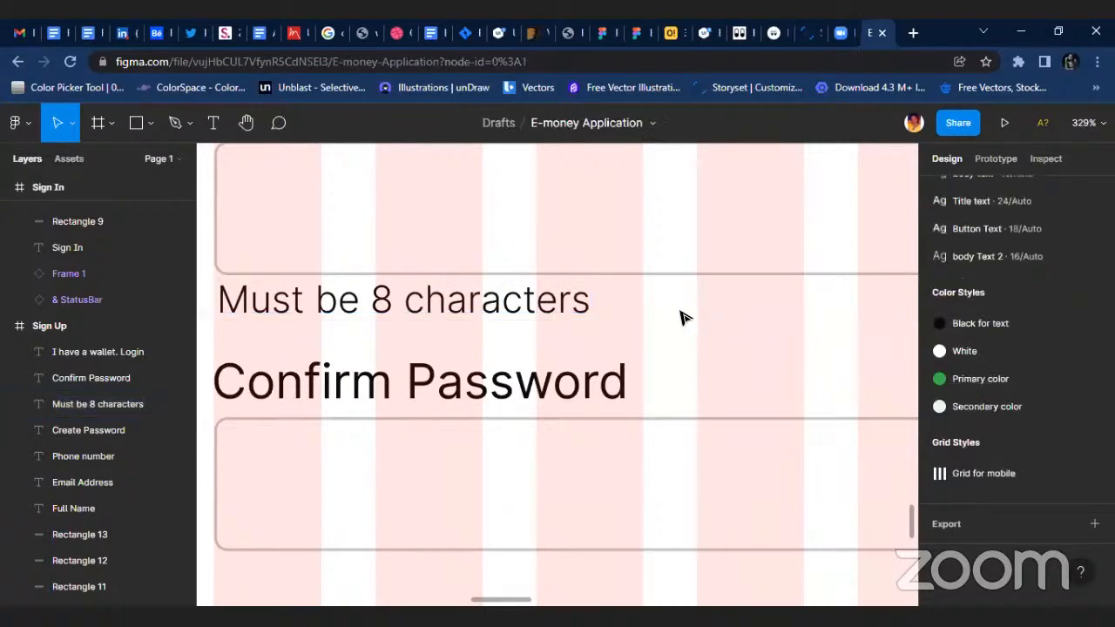
click(549, 298)
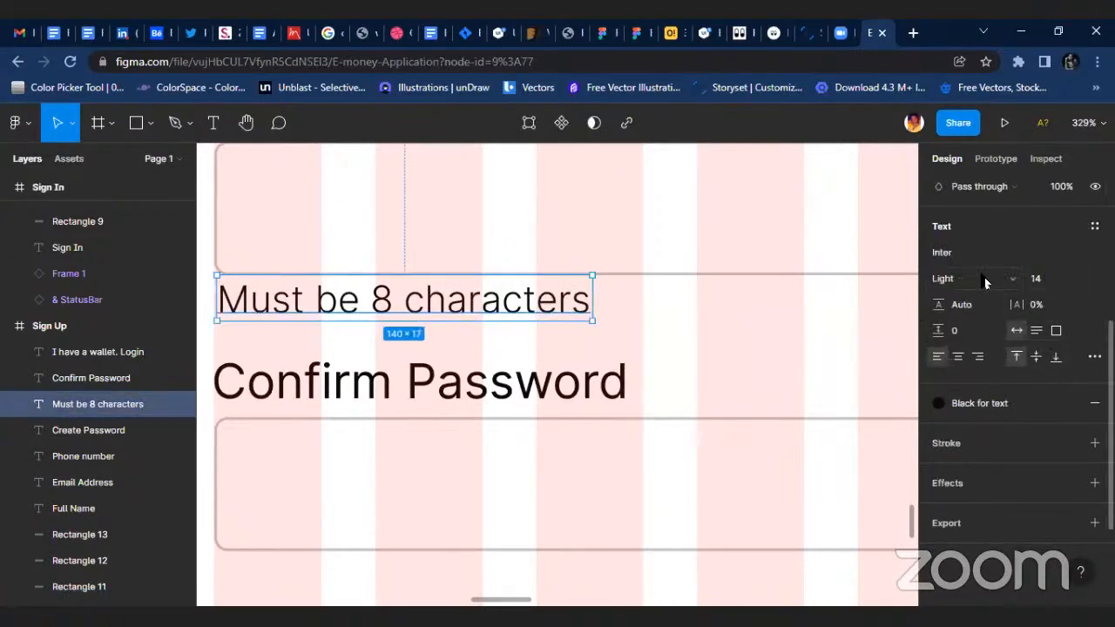
Set the "Must be 8 characters" text to size 12 and copy it to just below the Confirm Password field.
click(1047, 280)
key(Return)
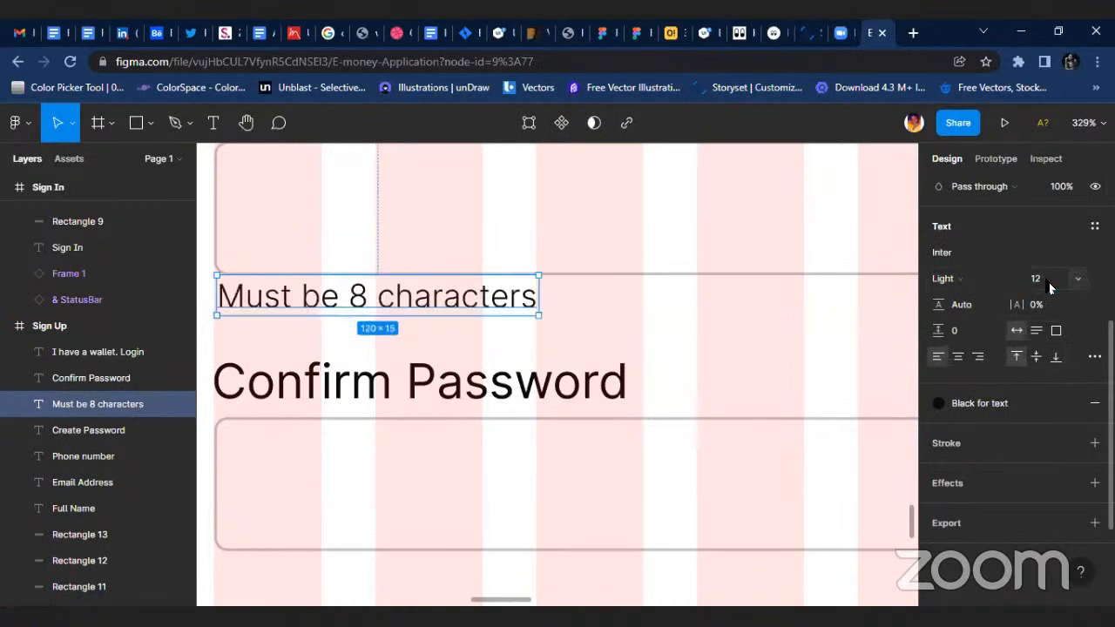
drag(477, 300, 494, 409)
scroll(560, 449, up, 3)
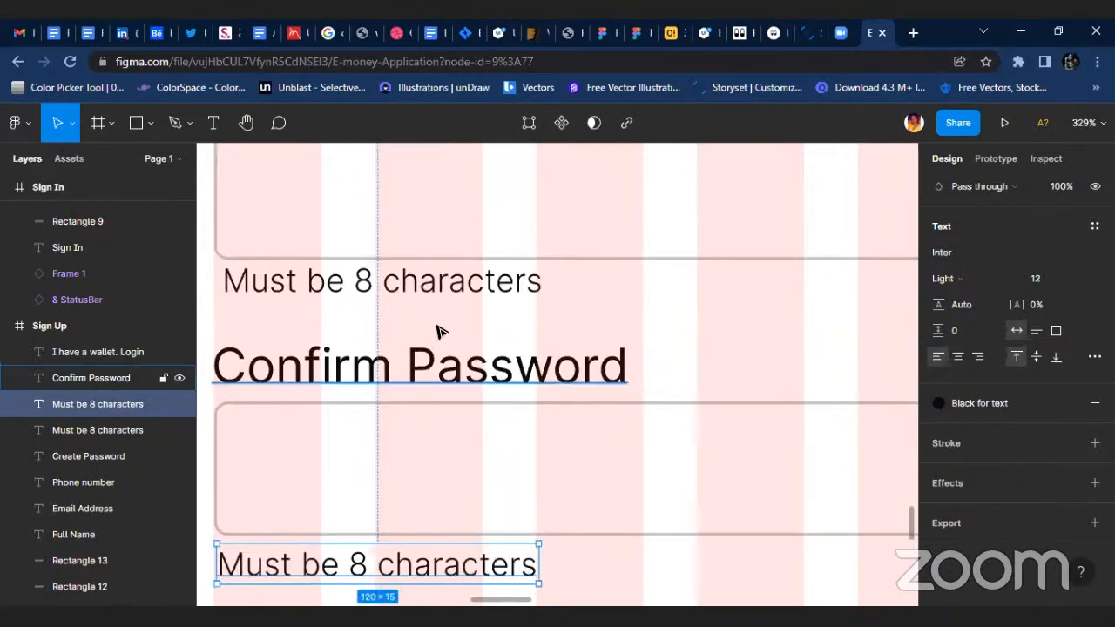
Nudge the copied "Must be 8 characters" hint up, closer to the lower edge of the Confirm Password field.
click(464, 293)
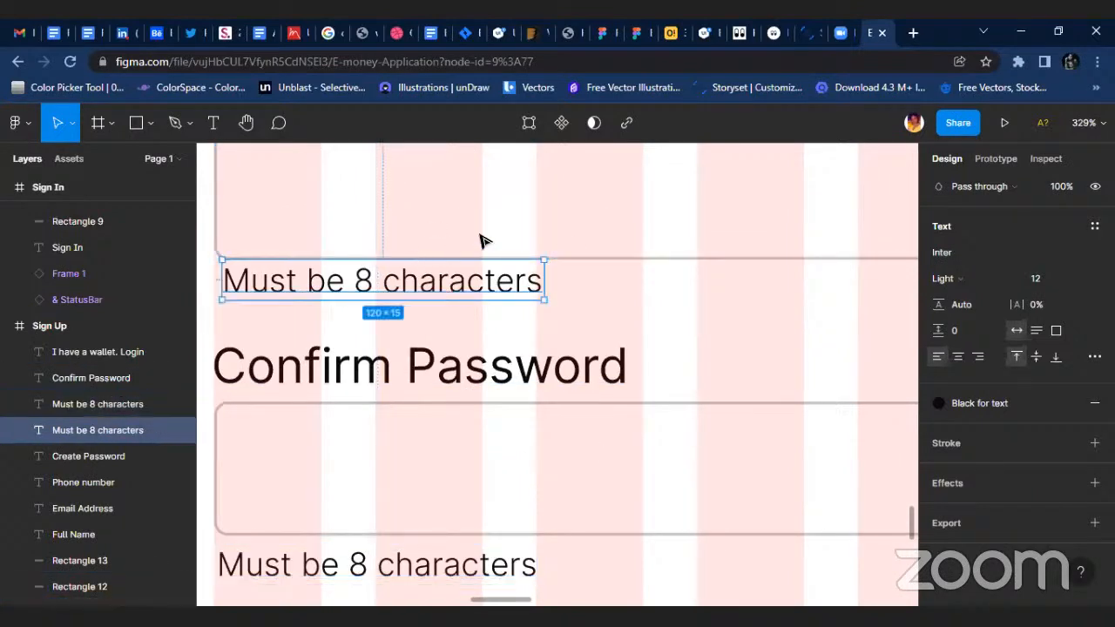
scroll(435, 348, down, 3)
click(418, 401)
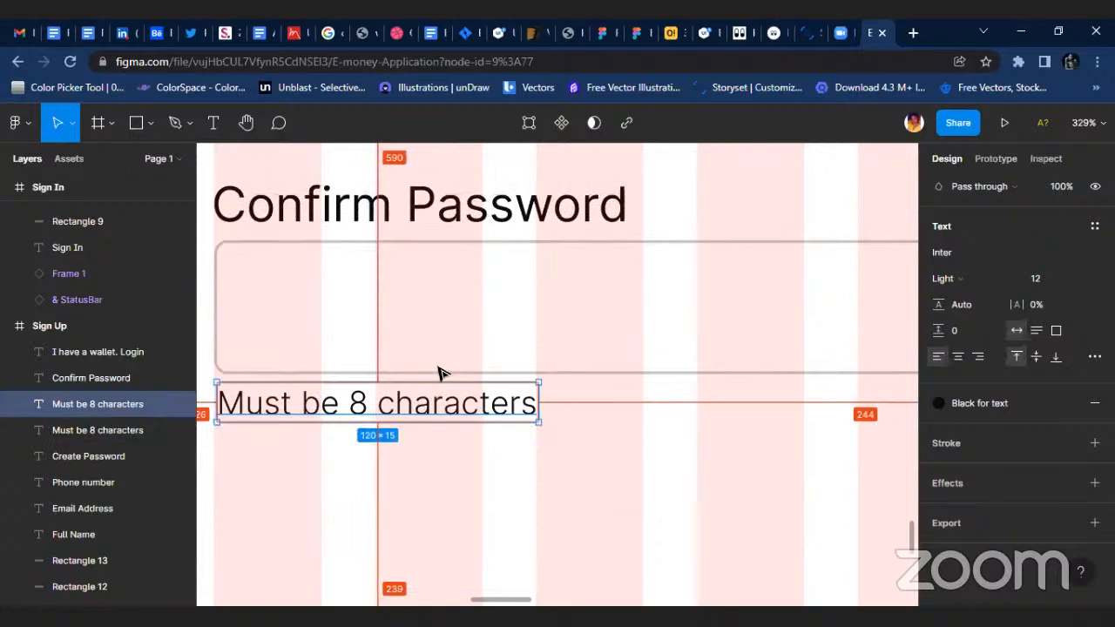
key(Up)
key(Up)
key(Up)
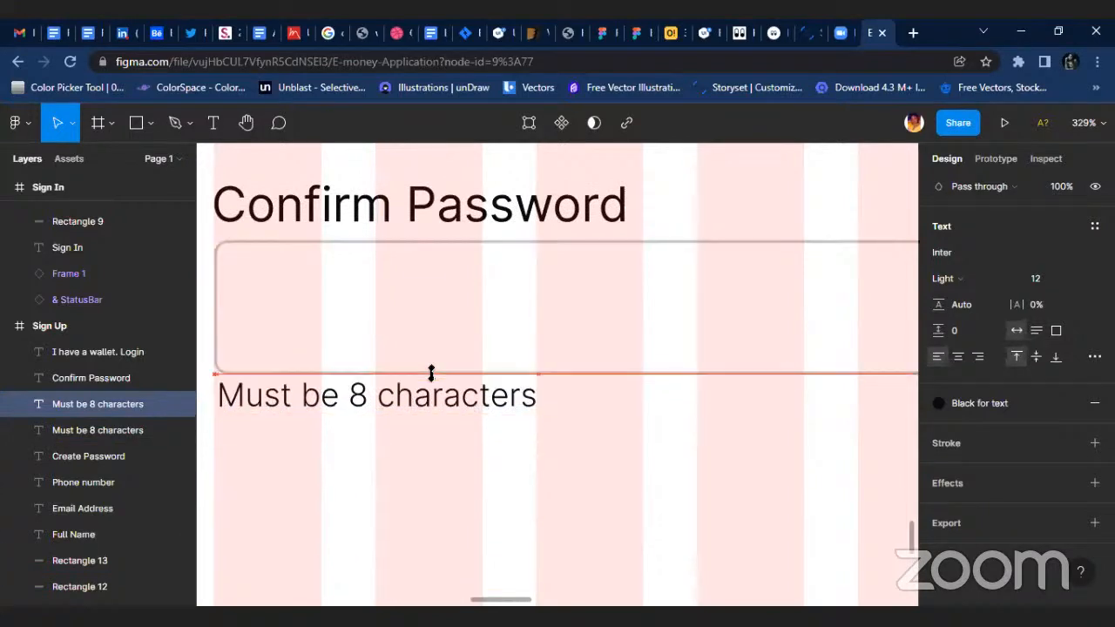
key(Down)
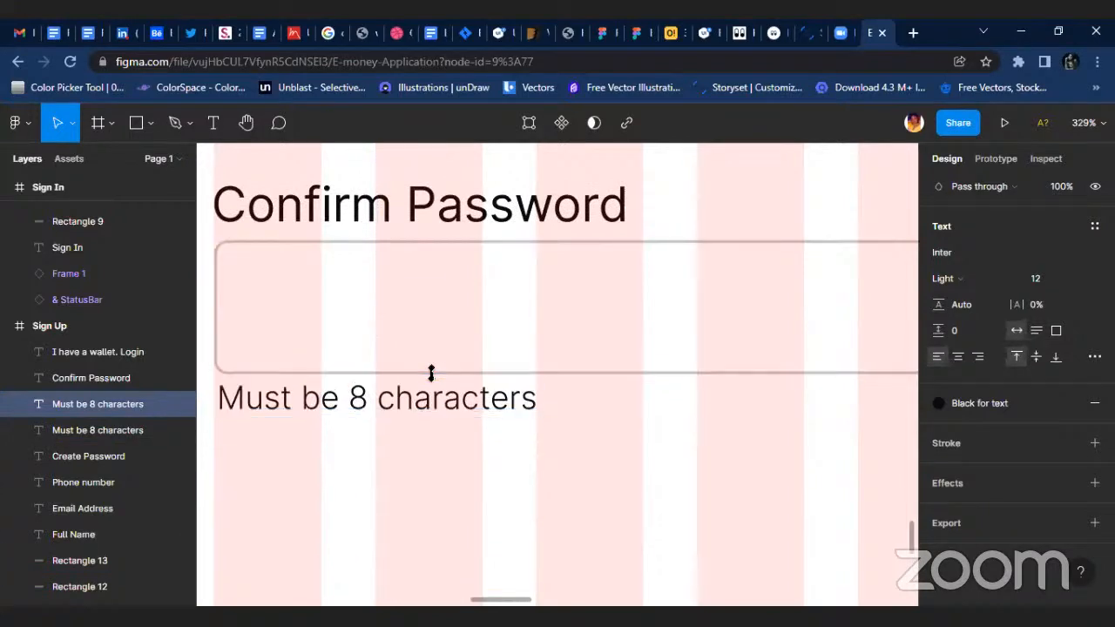
Search the Light icons of the Iconly v2.3 plugin for "eye" and close the plugin.
scroll(480, 356, down, 5)
click(755, 425)
scroll(752, 426, right, 5)
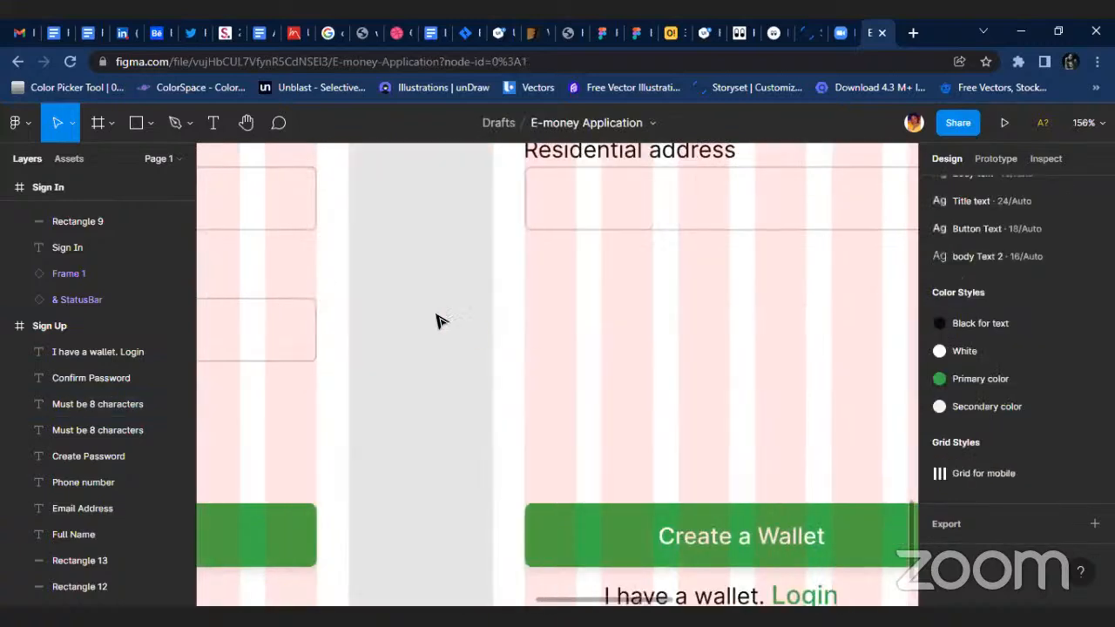
right_click(359, 312)
mouse_move(436, 452)
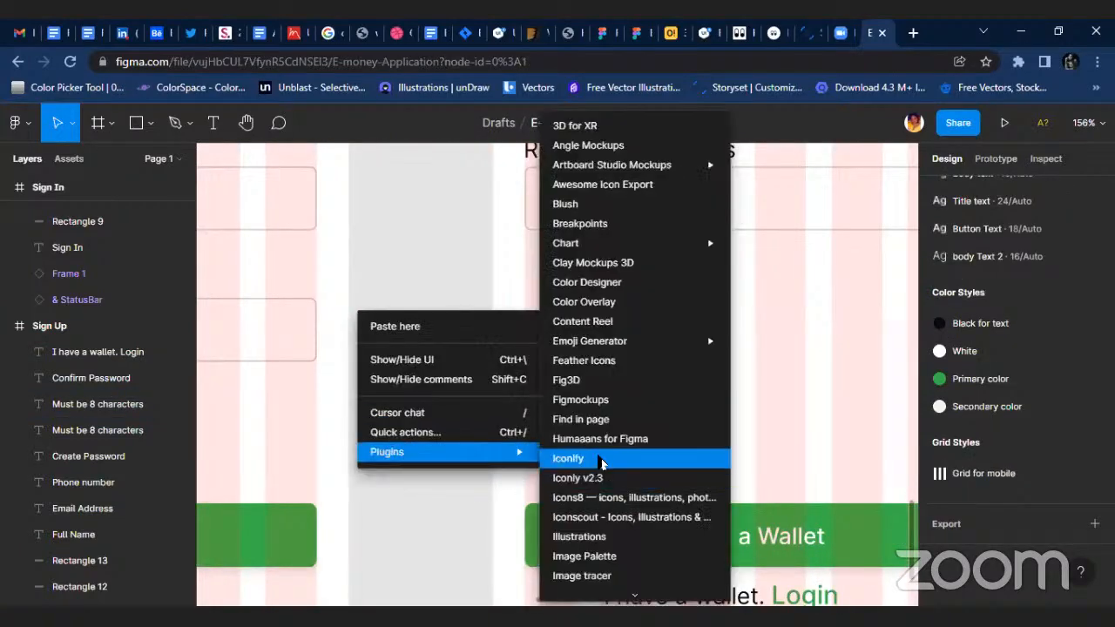
click(595, 479)
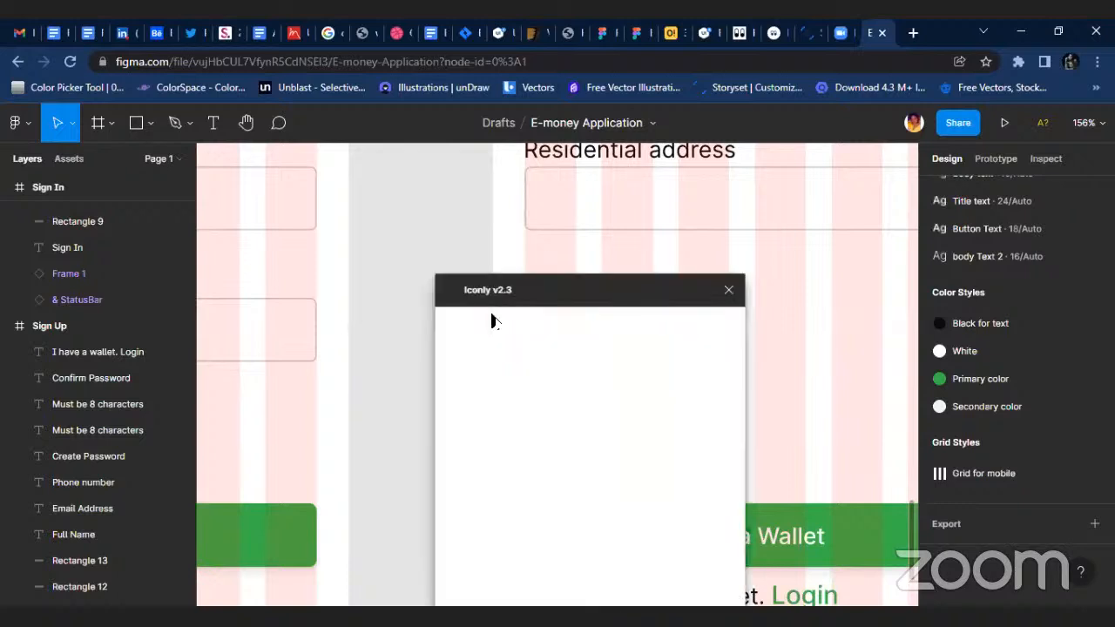
click(547, 543)
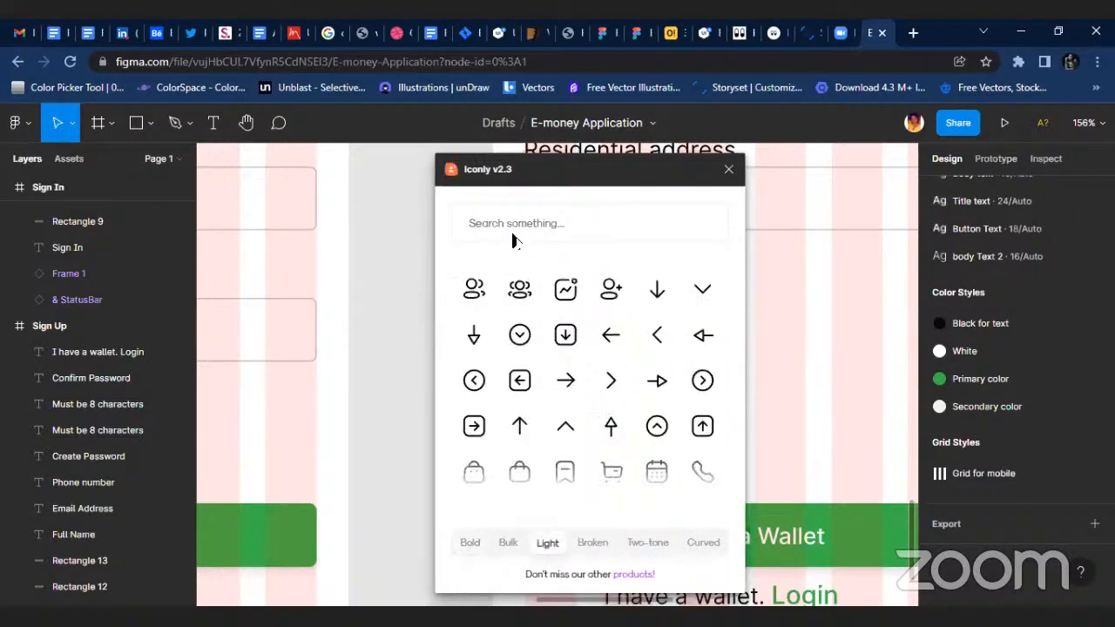
click(513, 223)
text(eye)
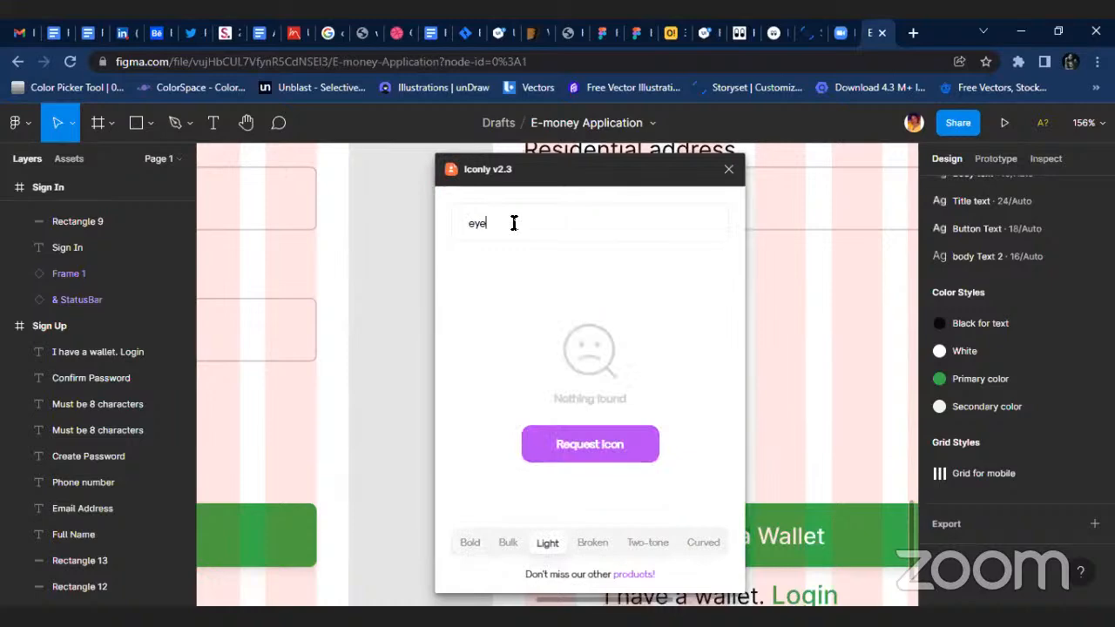
key(BackSpace)
key(BackSpace)
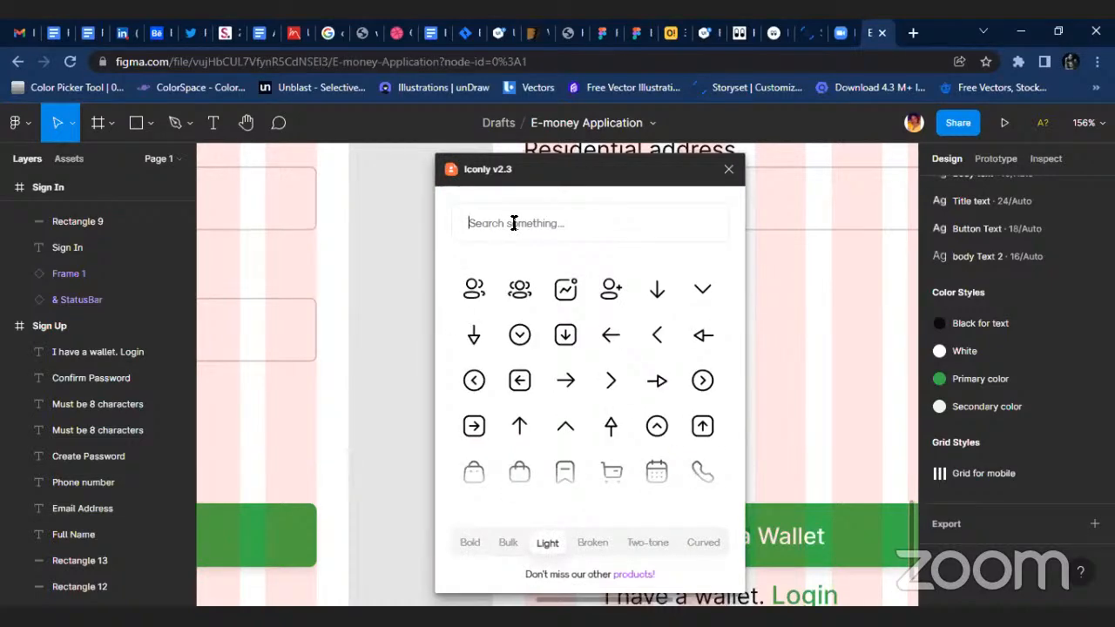
scroll(610, 366, down, 5)
scroll(607, 363, up, 10)
click(729, 172)
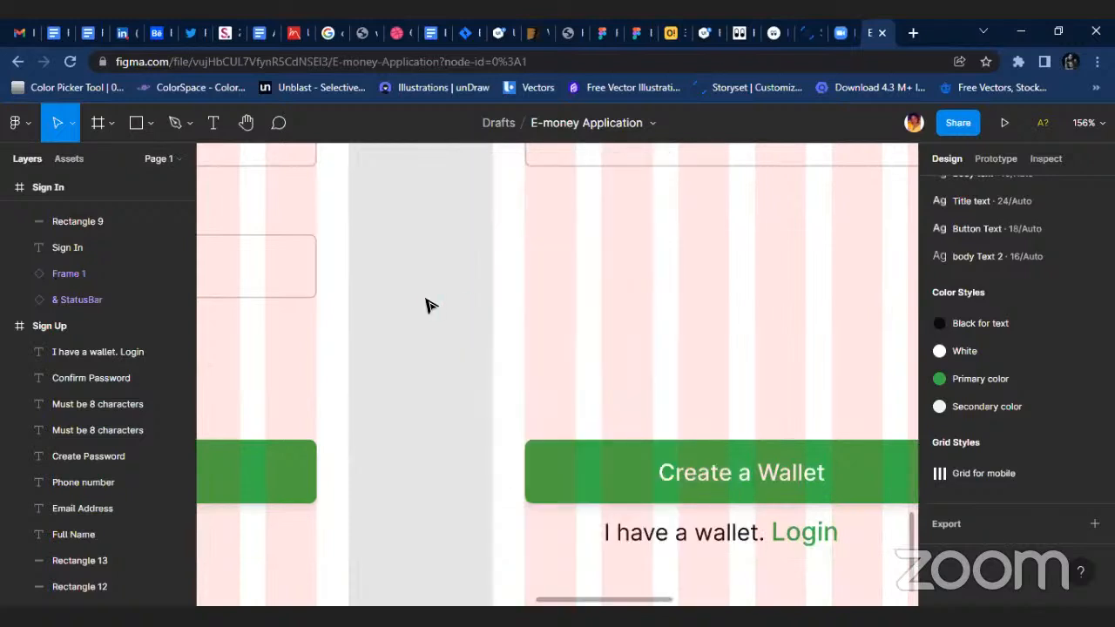
Search the Iconify plugin for "eye", import the akar-icons:eye icon into the Sign Up screen and close the plugin.
right_click(421, 298)
mouse_move(523, 437)
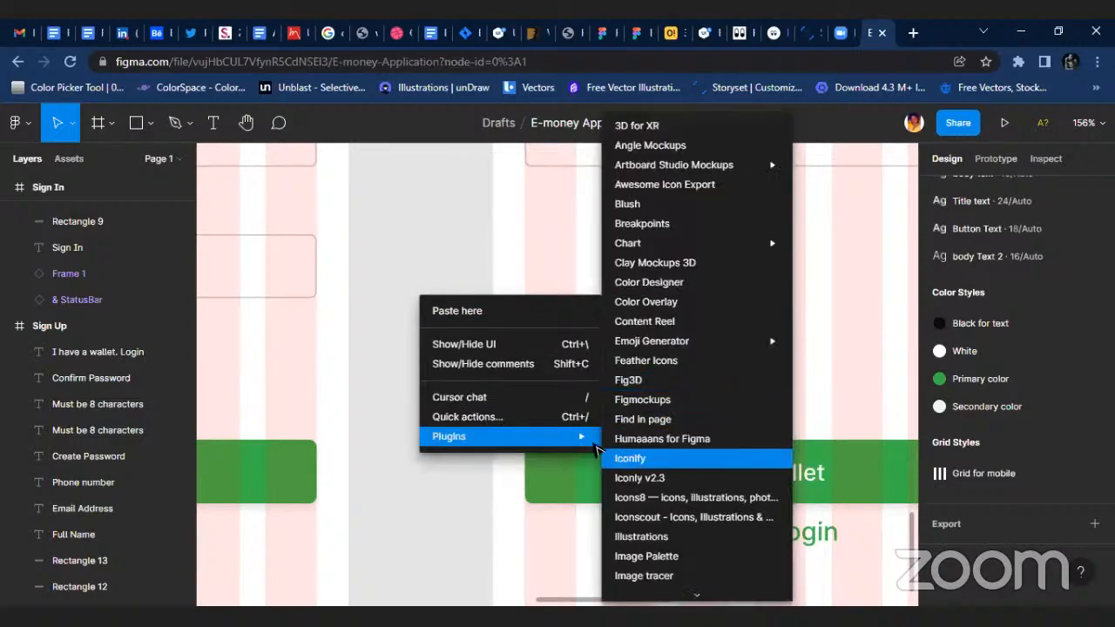
click(641, 459)
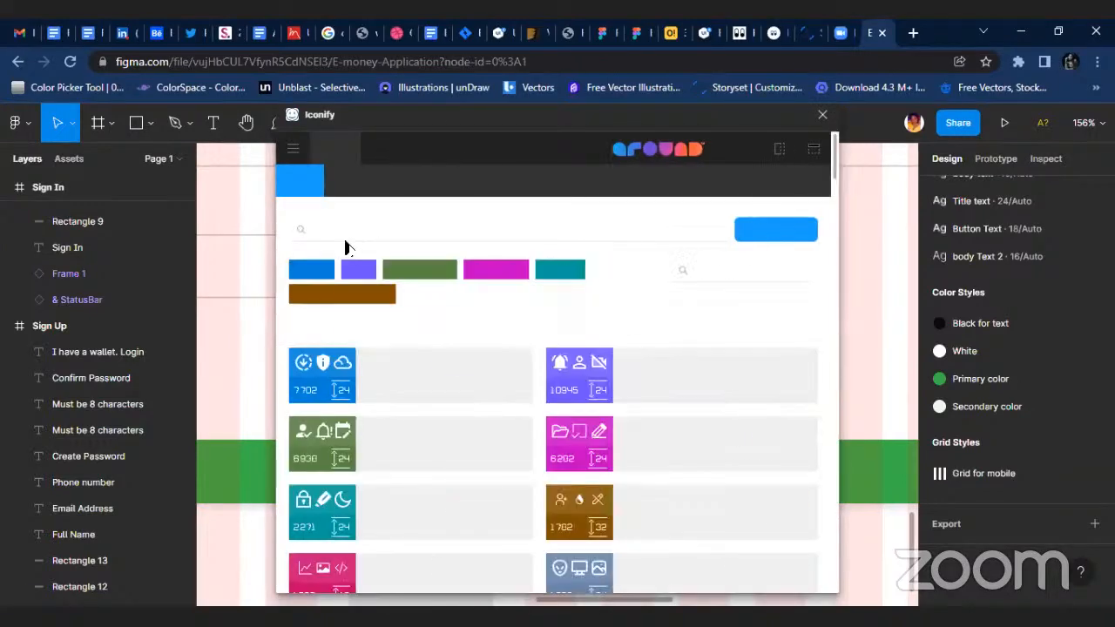
click(349, 228)
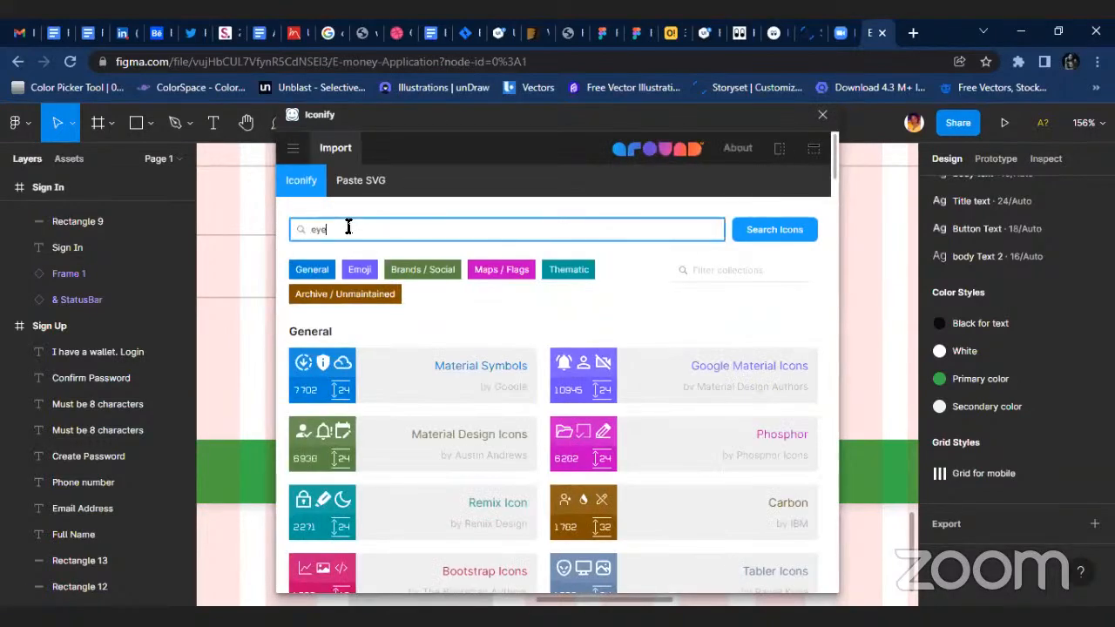
key(Return)
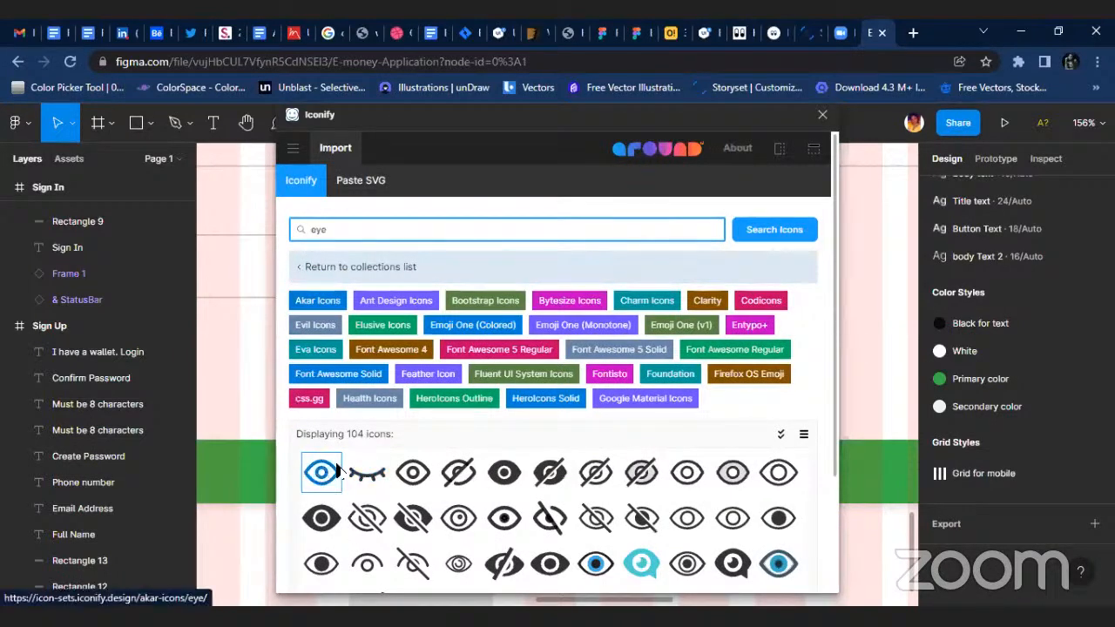
drag(259, 377, 259, 377)
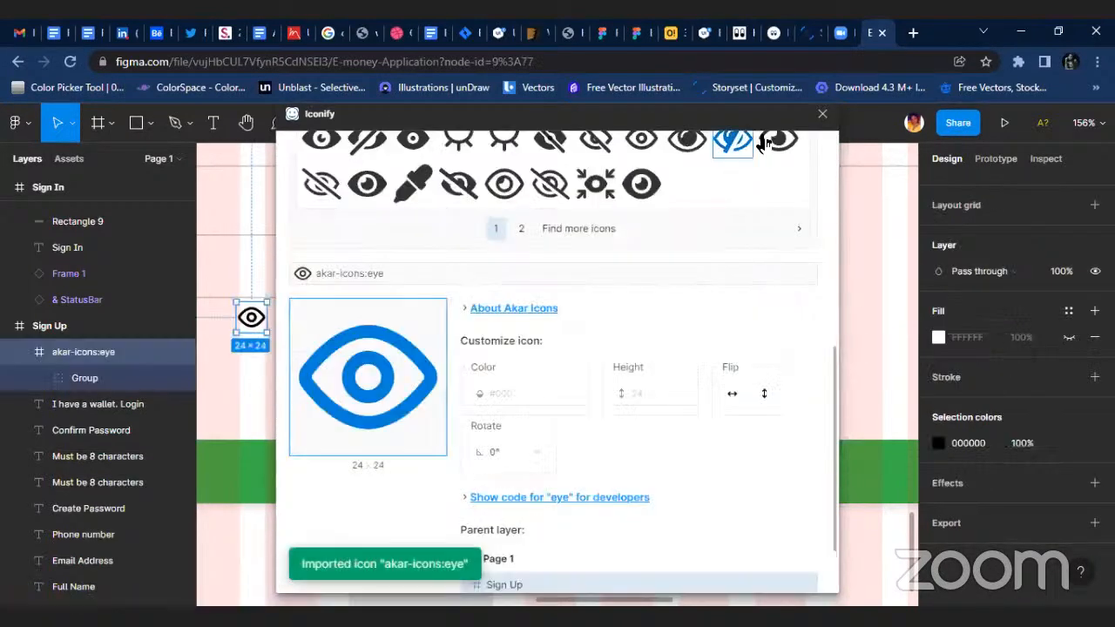
click(822, 114)
Move the eye icon inside the right end of the Confirm Password field and scale it down to 18 × 18.
scroll(256, 317, up, 1)
drag(259, 317, 301, 249)
scroll(239, 281, left, 5)
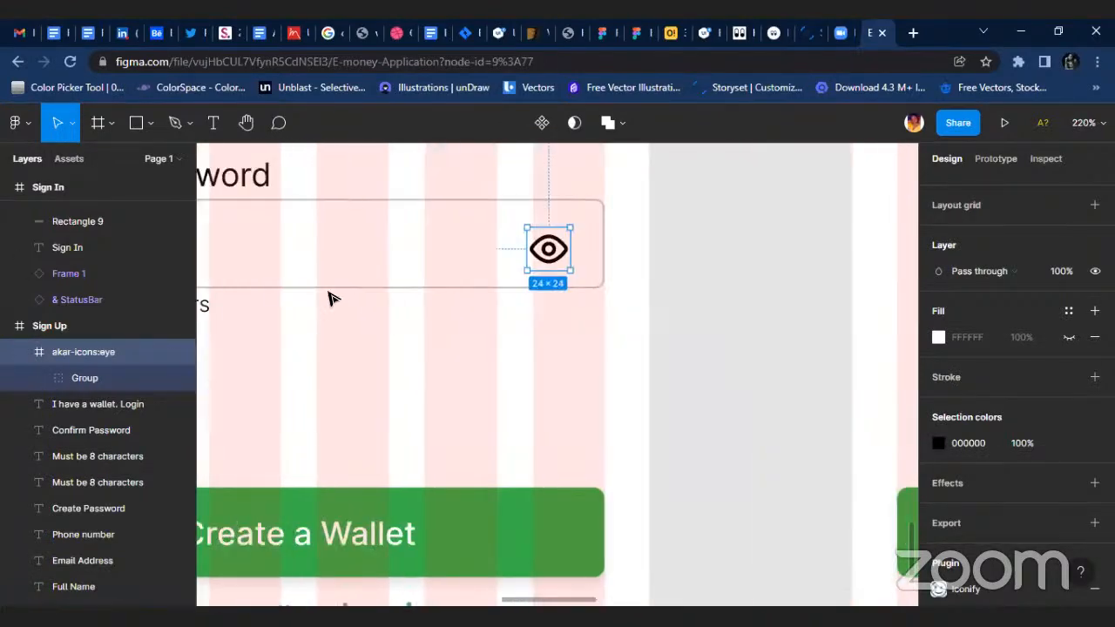
scroll(758, 344, up, 3)
scroll(651, 392, up, 2)
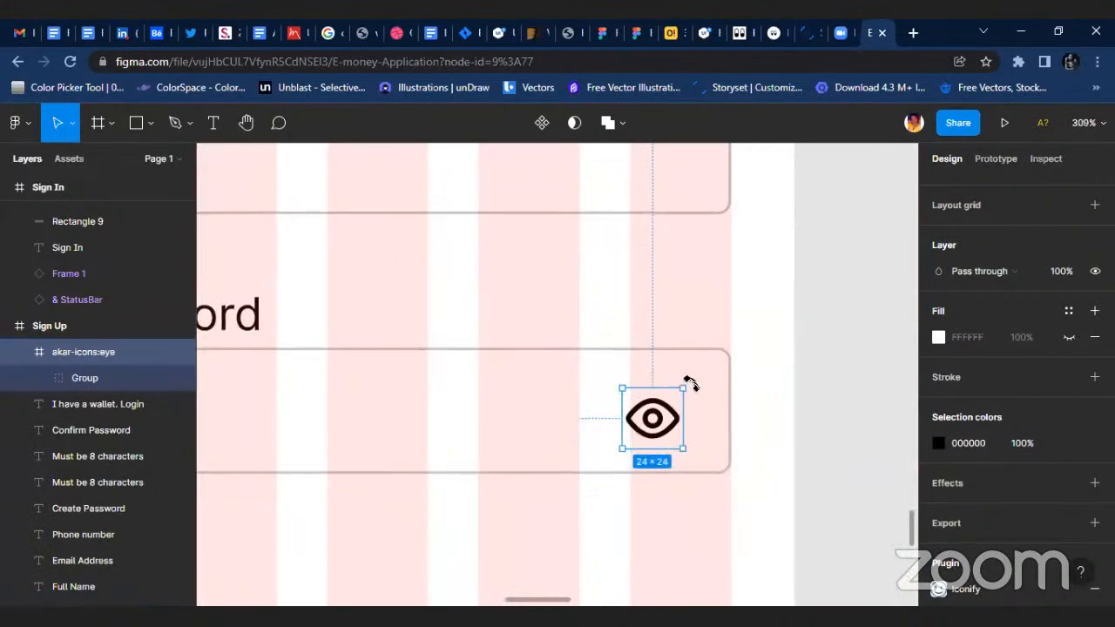
mouse_move(684, 387)
mouse_down()
mouse_move(656, 411)
mouse_move(668, 404)
mouse_up()
Set the stroke thickness of both vectors inside the eye icon to 1.
click(41, 378)
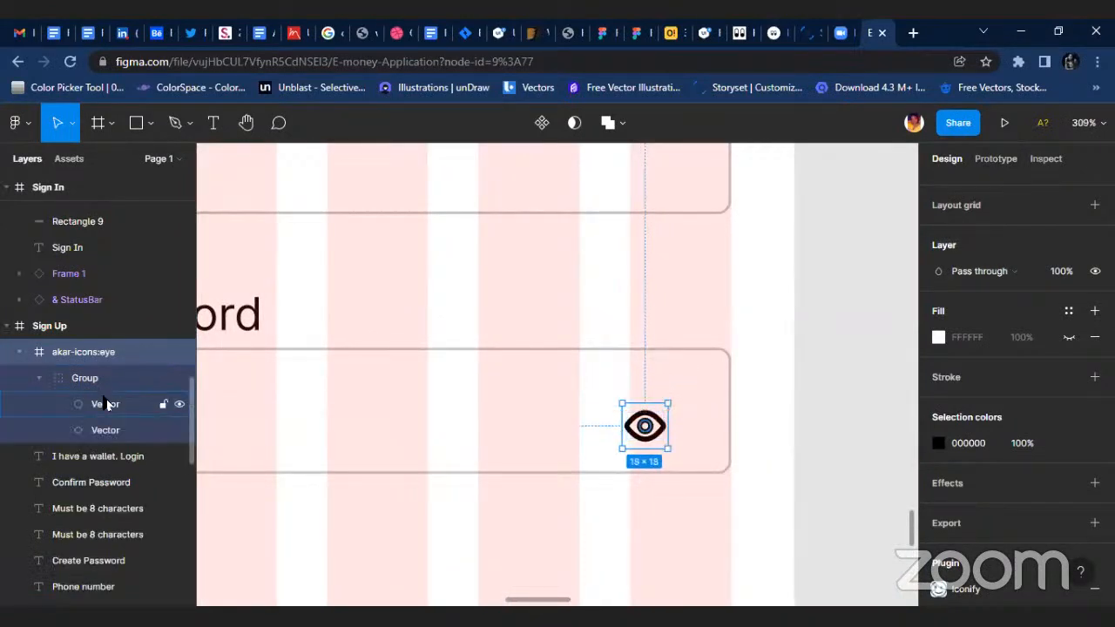
click(106, 403)
shift+click(122, 428)
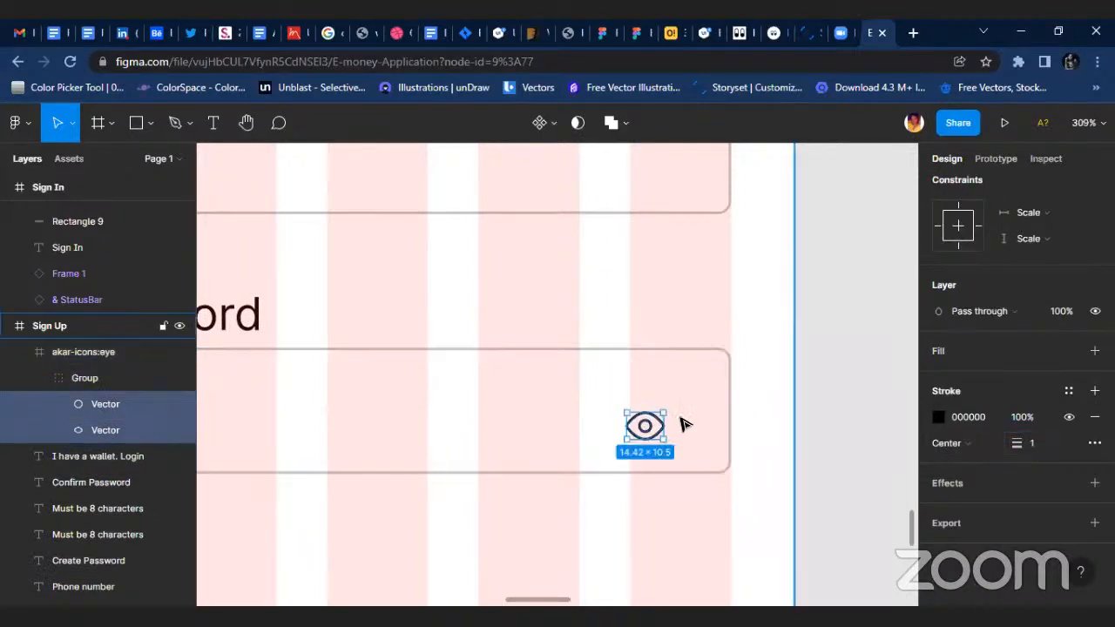
ctrl+scroll(679, 422, up, 3)
drag(629, 432, 642, 417)
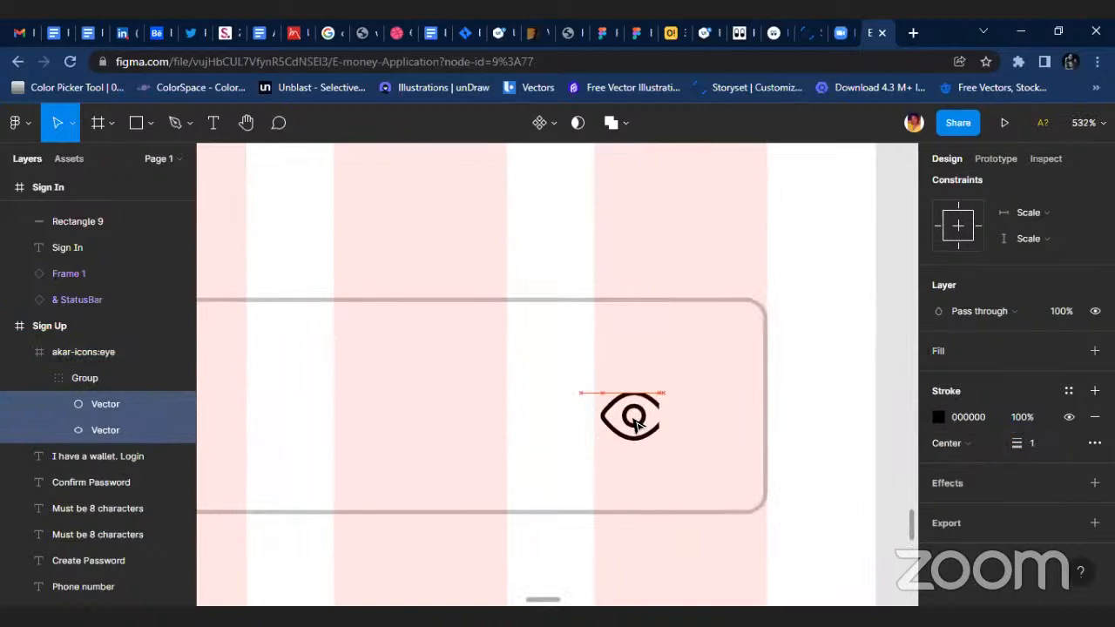
key(ctrl+z)
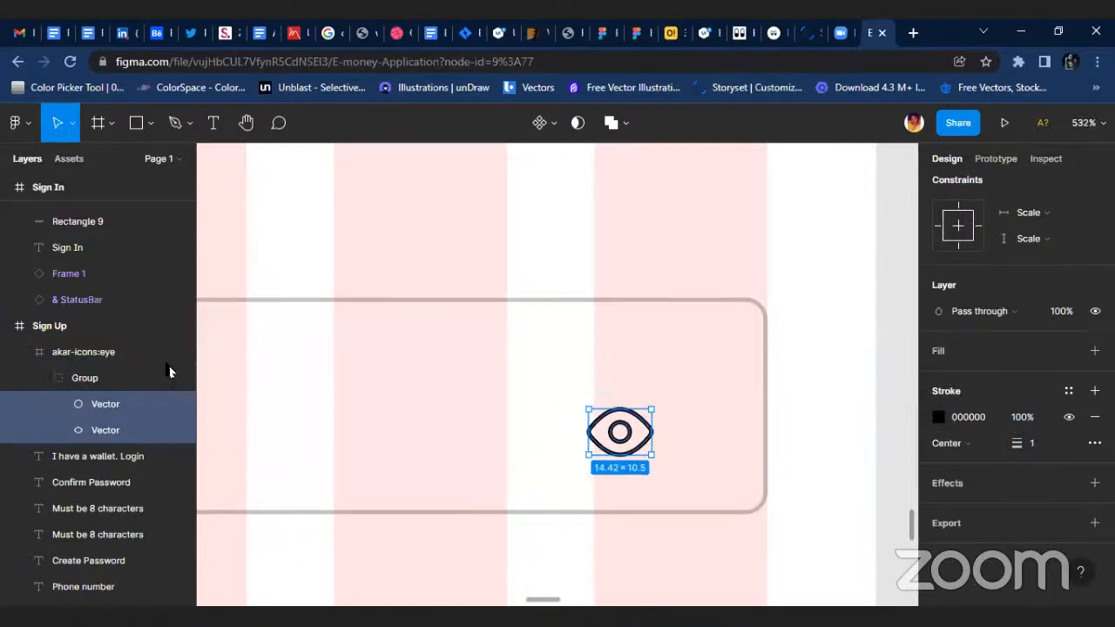
Move the whole eye icon frame slightly up and right to centre it vertically in the Confirm Password field.
click(83, 329)
click(83, 351)
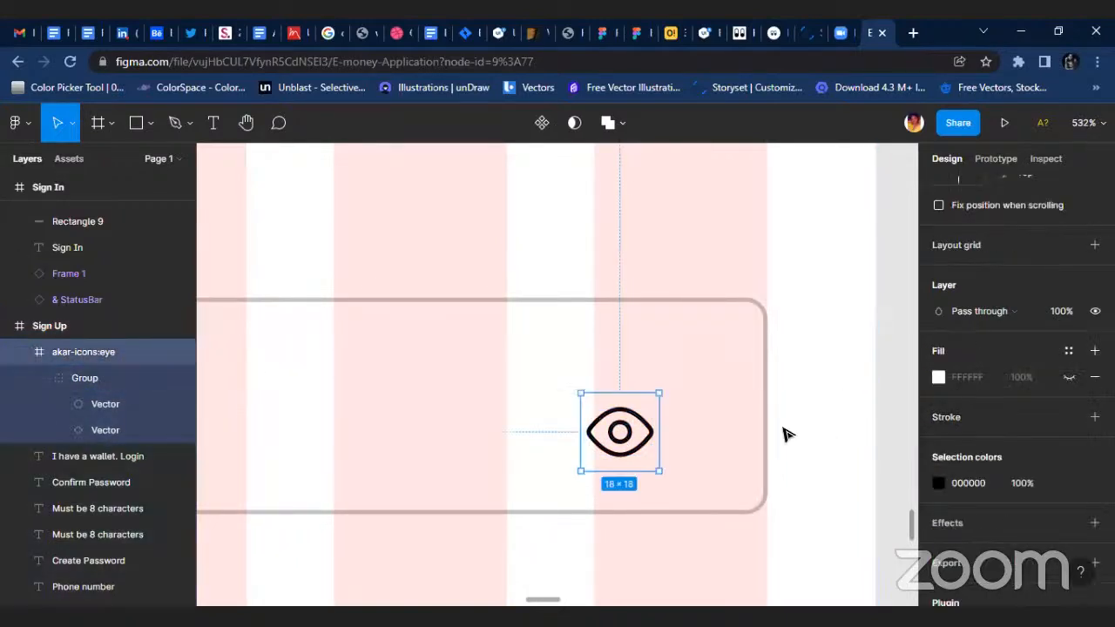
mouse_move(623, 430)
mouse_down()
mouse_move(653, 433)
mouse_move(623, 401)
mouse_move(645, 402)
mouse_move(634, 413)
mouse_up()
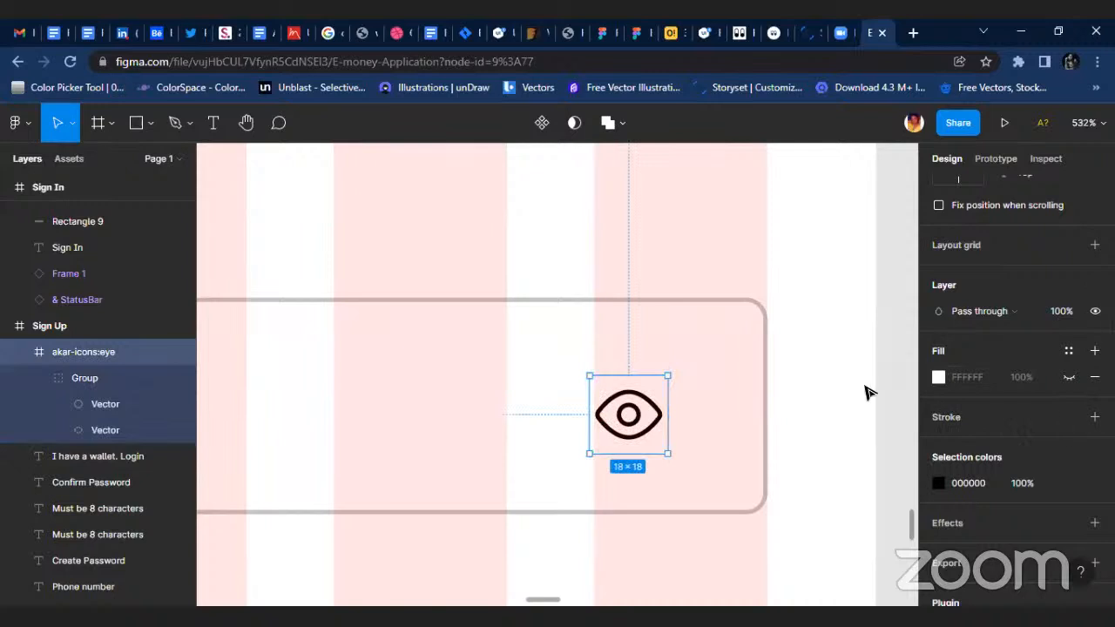
click(776, 386)
key(i)
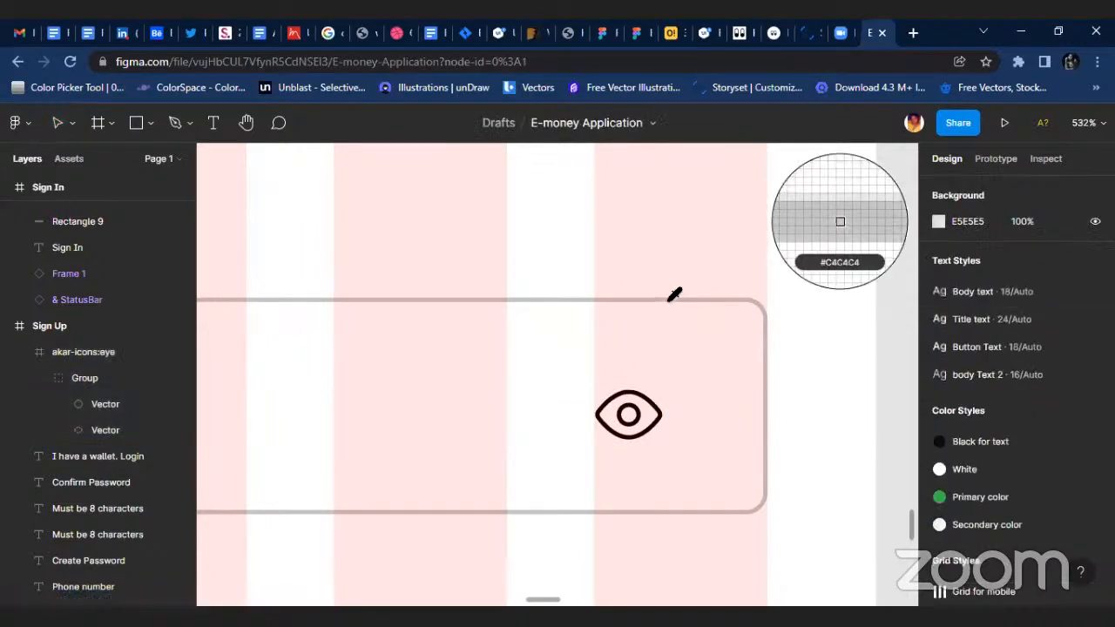
key(Escape)
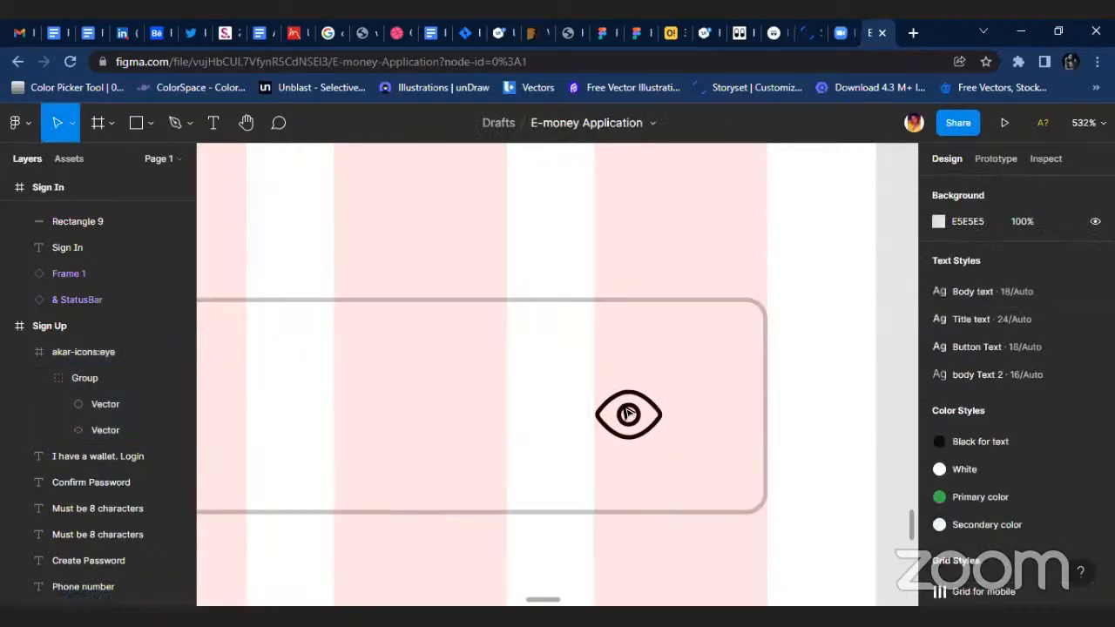
Recolour both vectors of the eye icon with the grey sampled from the Confirm Password field's border.
click(641, 414)
click(86, 405)
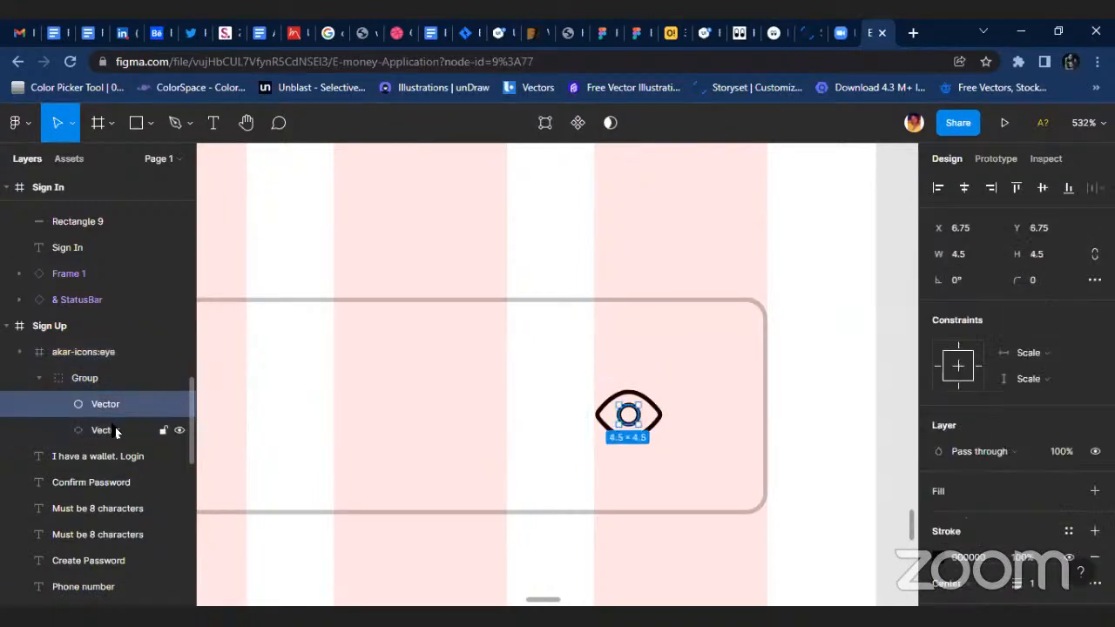
shift+click(115, 429)
key(i)
scroll(724, 288, up, 3)
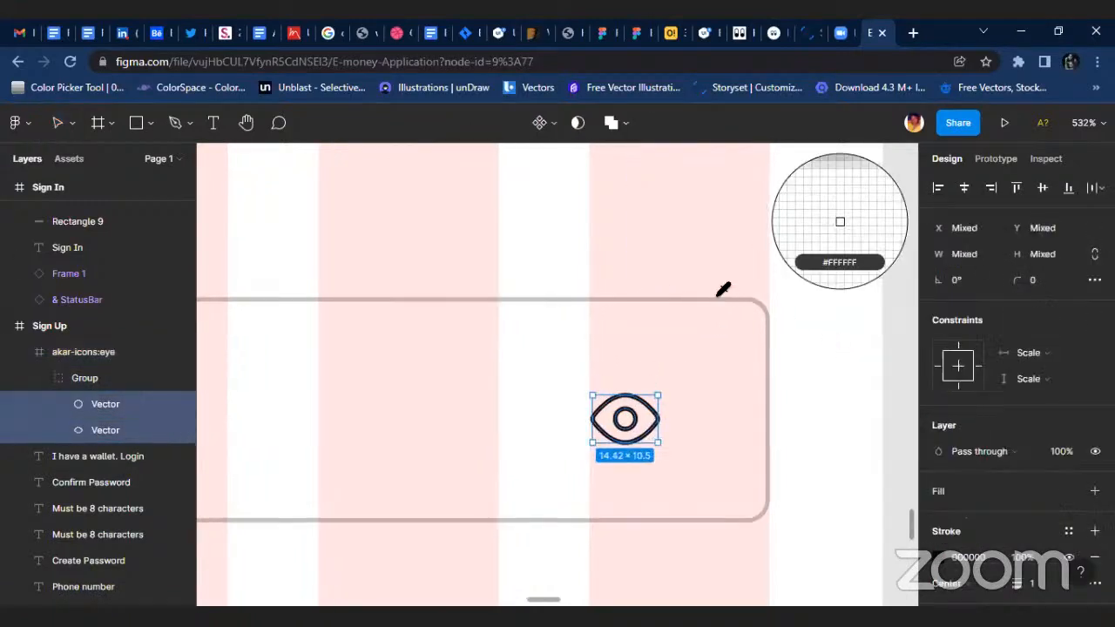
click(669, 295)
click(703, 381)
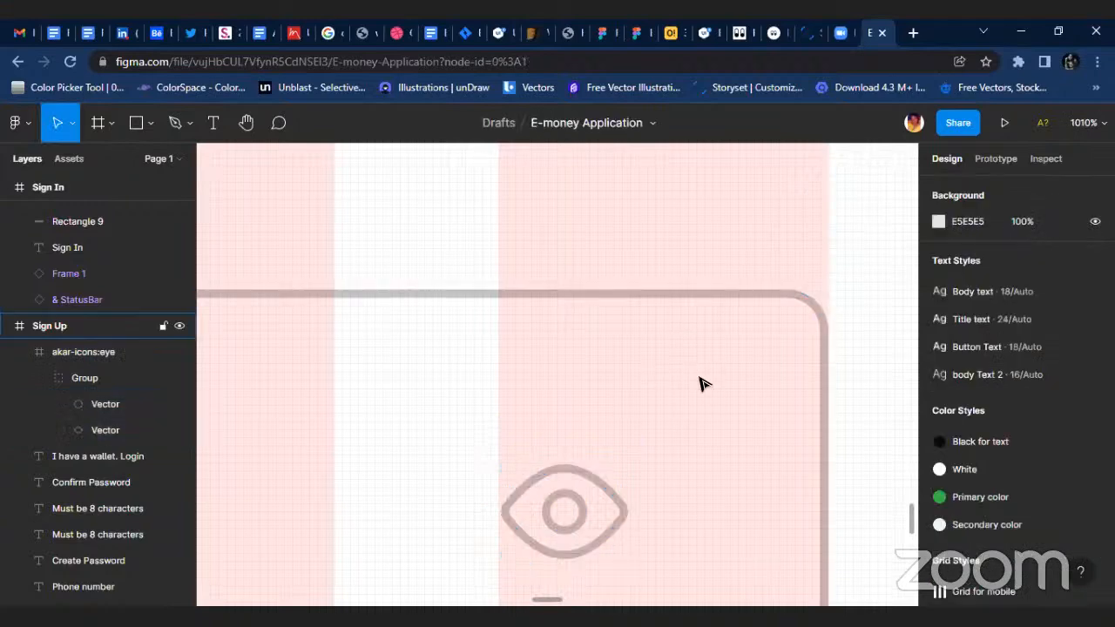
Copy the eye icon straight up into the Create Password field, centred vertically.
scroll(712, 403, down, 5)
click(682, 418)
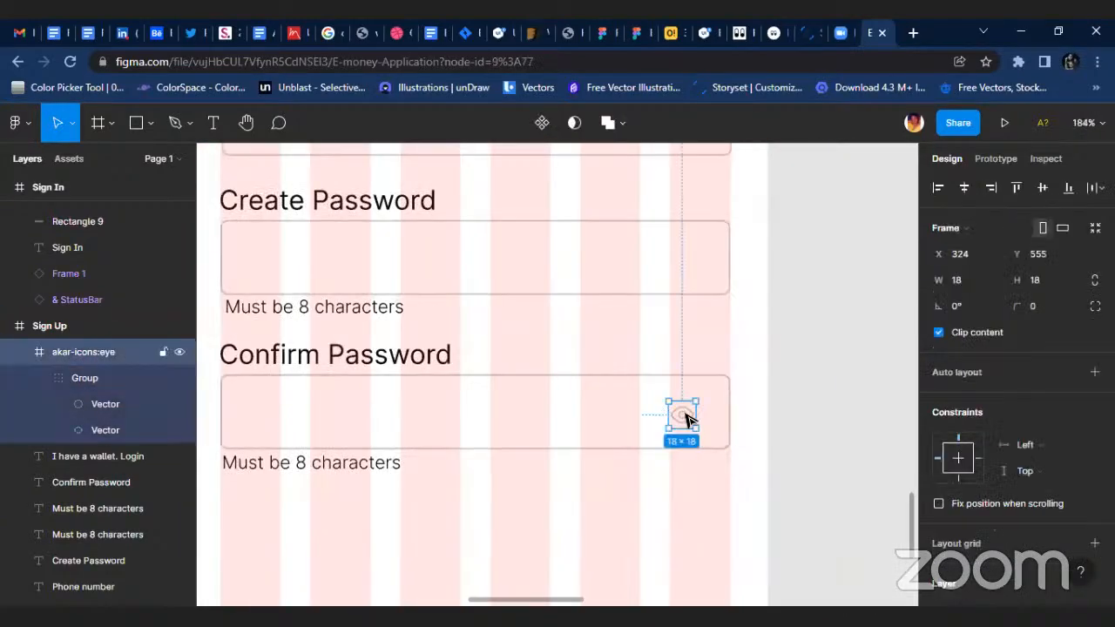
drag(682, 415, 692, 260)
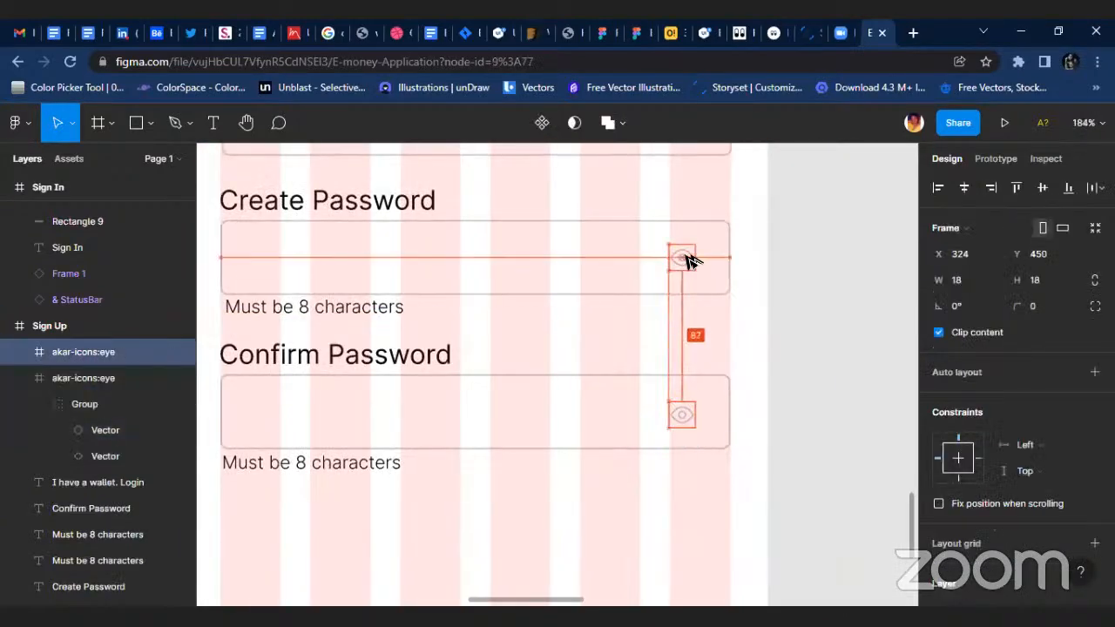
scroll(726, 273, up, 3)
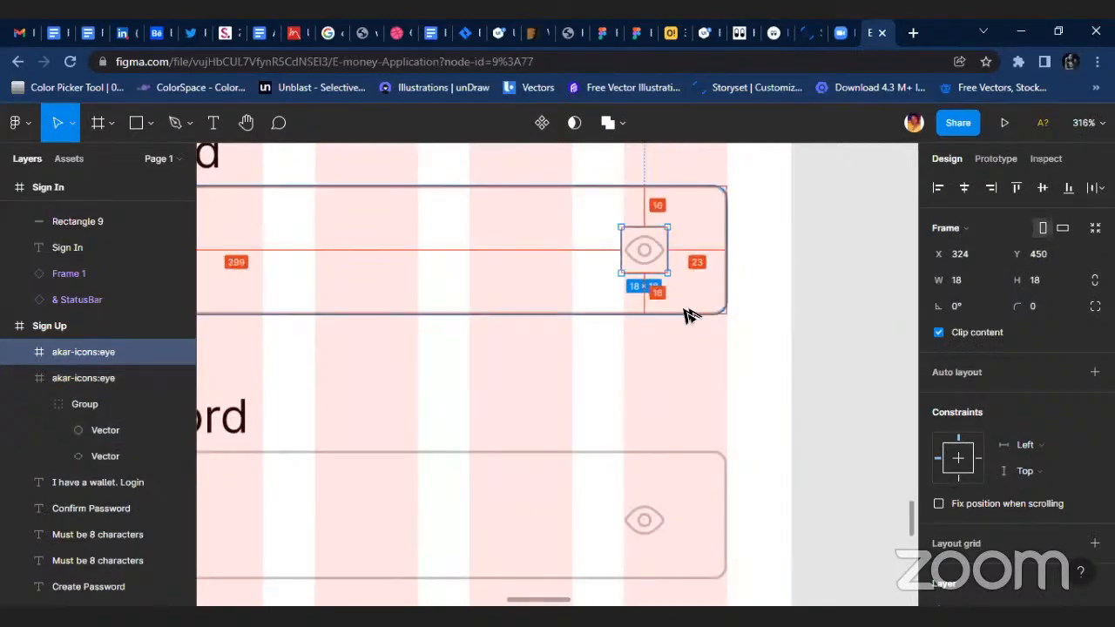
Nudge the eye icons in the Create Password and Confirm Password fields right to X 327.
key(Right)
key(Right)
key(Right)
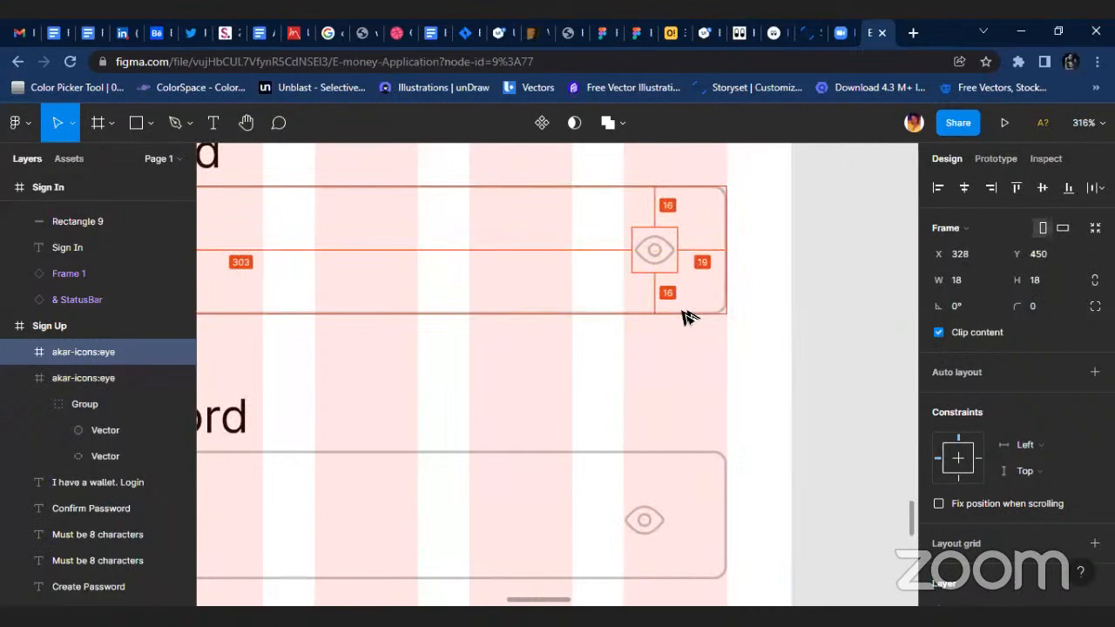
click(651, 512)
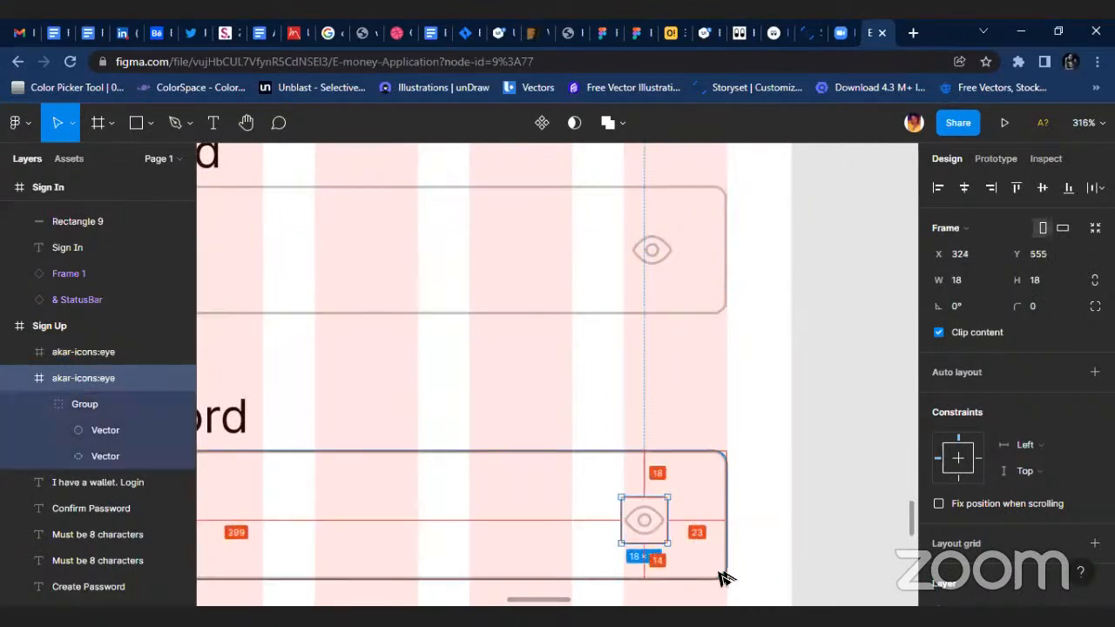
key(Right)
key(Right)
key(Right)
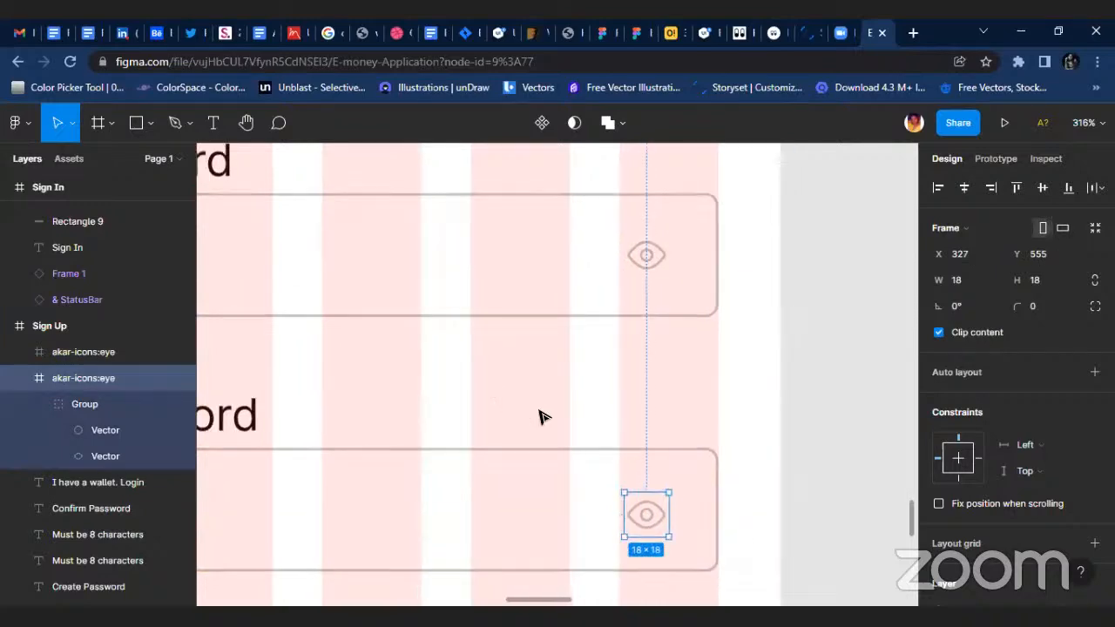
Review the finished password fields on the Sign Up screen and compare them with the Sign In screen.
scroll(539, 418, down, 6)
scroll(617, 462, up, 2)
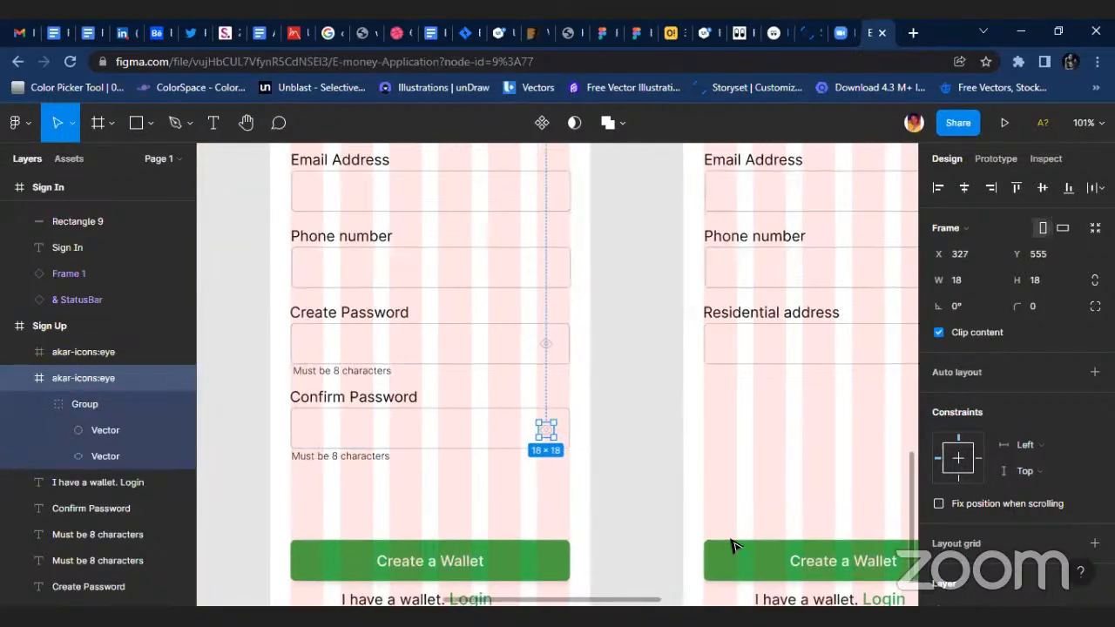
scroll(731, 546, up, 5)
scroll(662, 357, right, 2)
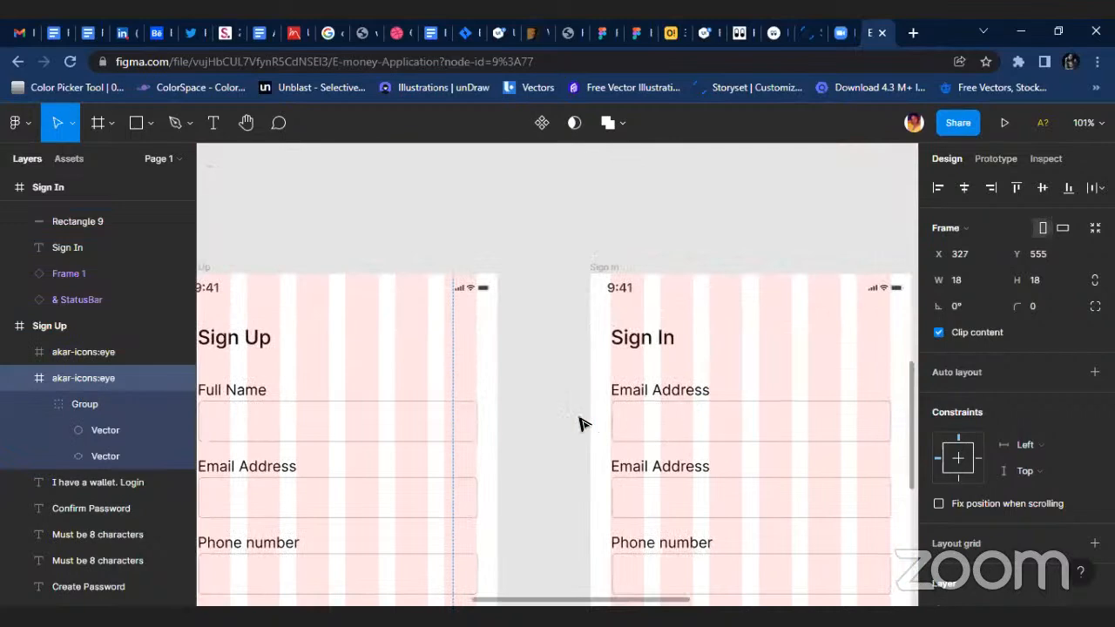
scroll(580, 424, down, 5)
click(537, 554)
scroll(540, 553, left, 1)
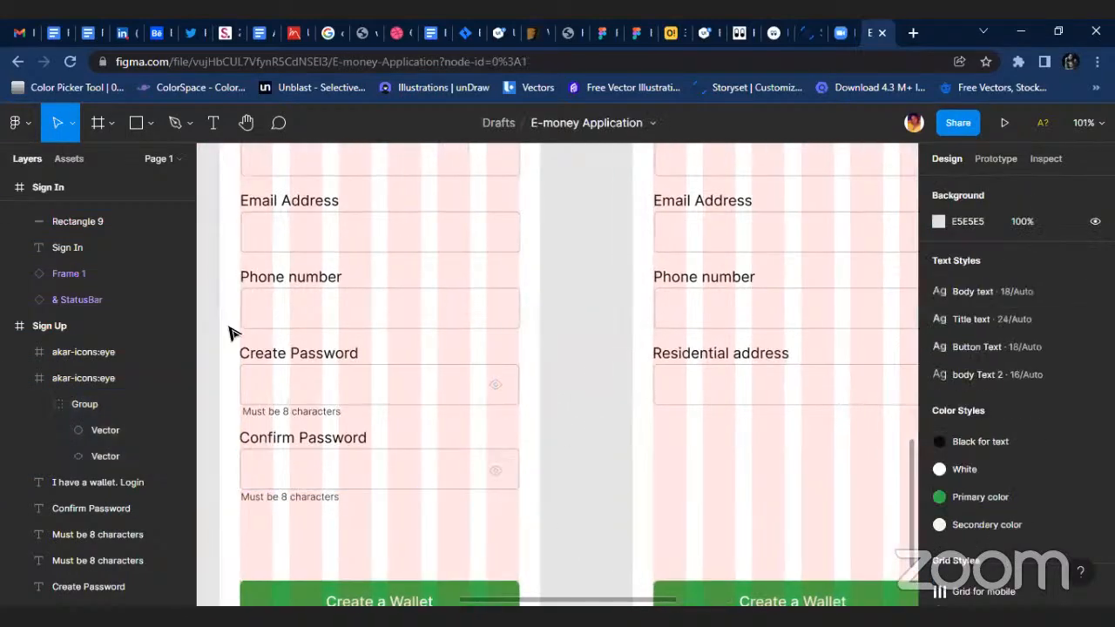
scroll(302, 304, up, 5)
scroll(460, 447, down, 6)
scroll(461, 496, down, 5)
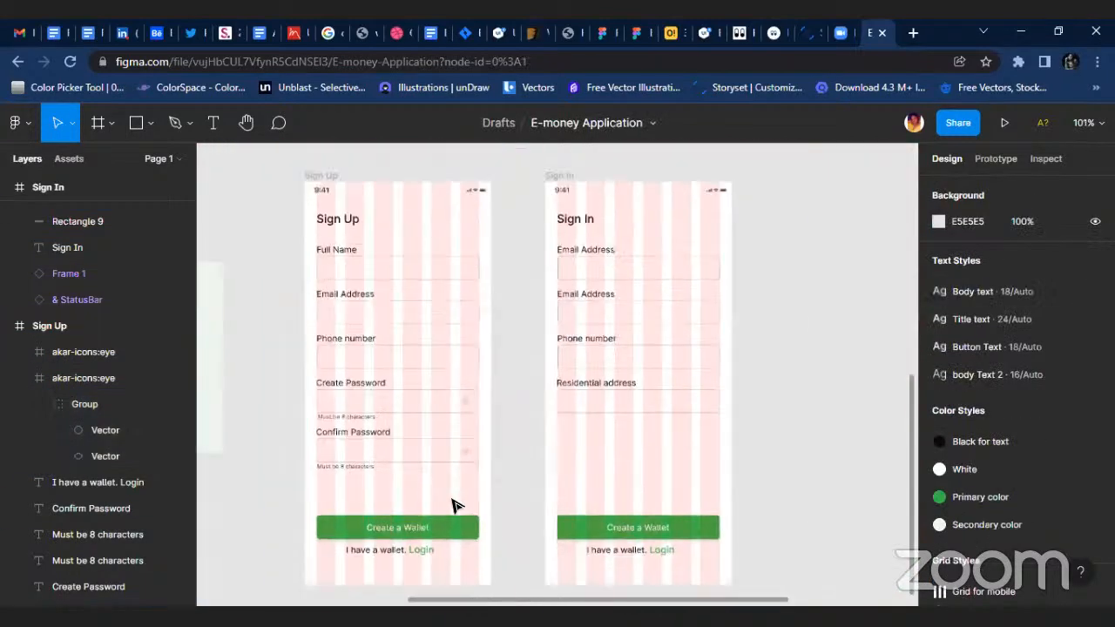
Delete the Phone number and Residential address labels with their input boxes from the Sign In screen.
scroll(610, 418, right, 3)
scroll(416, 430, left, 3)
scroll(677, 290, up, 3)
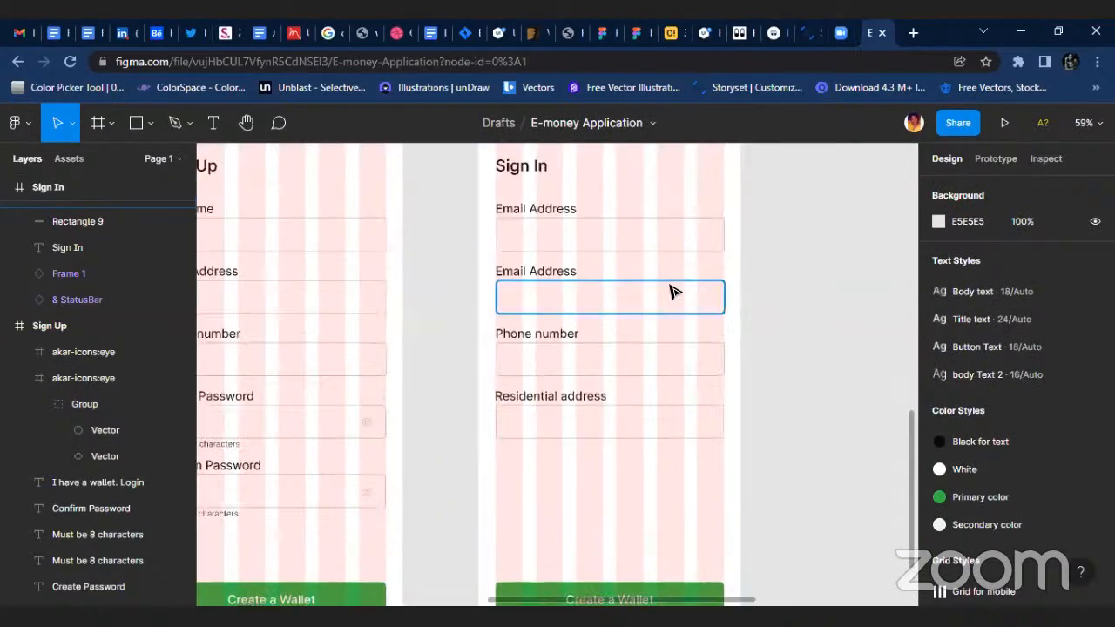
drag(487, 305, 734, 428)
drag(462, 318, 766, 462)
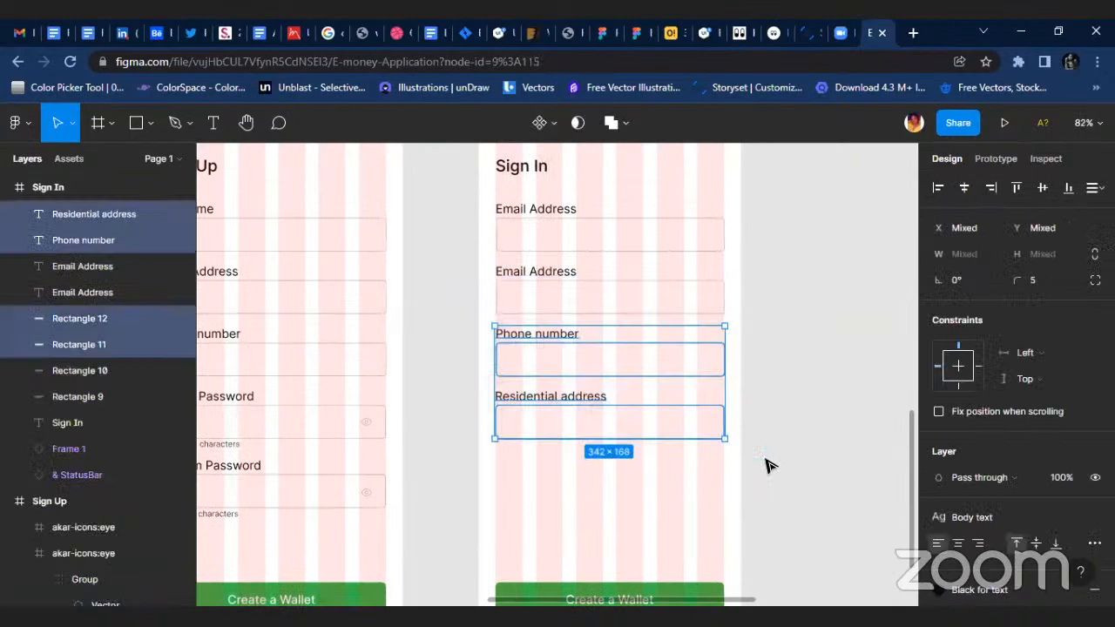
key(Delete)
Delete the second Email Address label and its input box from the Sign In screen.
click(560, 273)
double_click(524, 268)
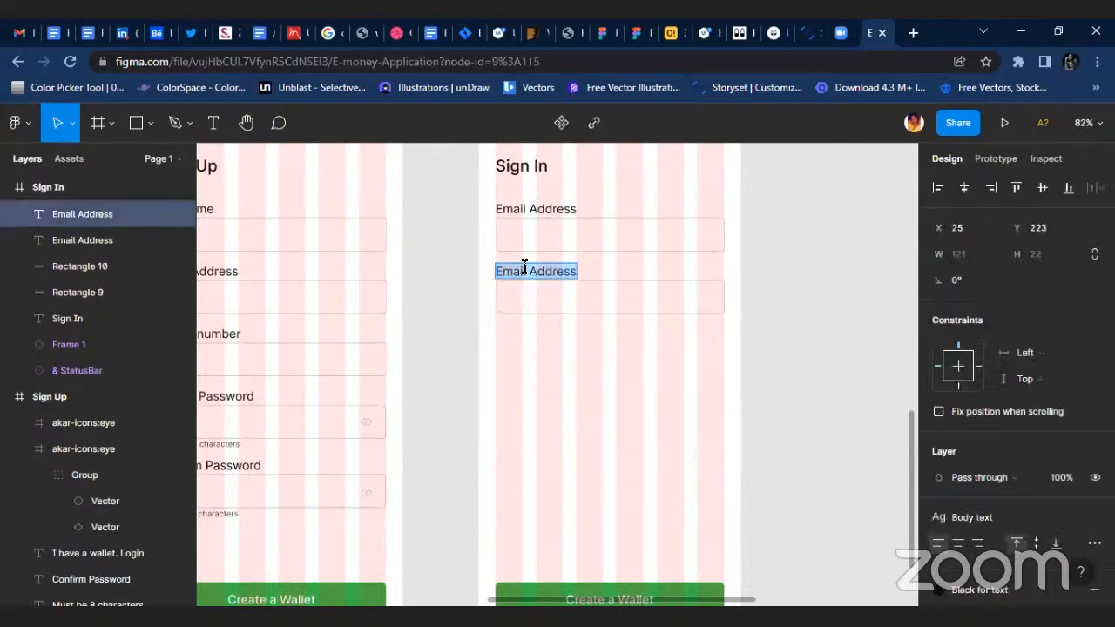
scroll(578, 343, up, 2)
key(Escape)
drag(483, 343, 655, 411)
key(Delete)
Copy the Confirm Password label, input box, eye icon and hint from Sign Up to below Email Address on Sign In.
scroll(394, 529, left, 5)
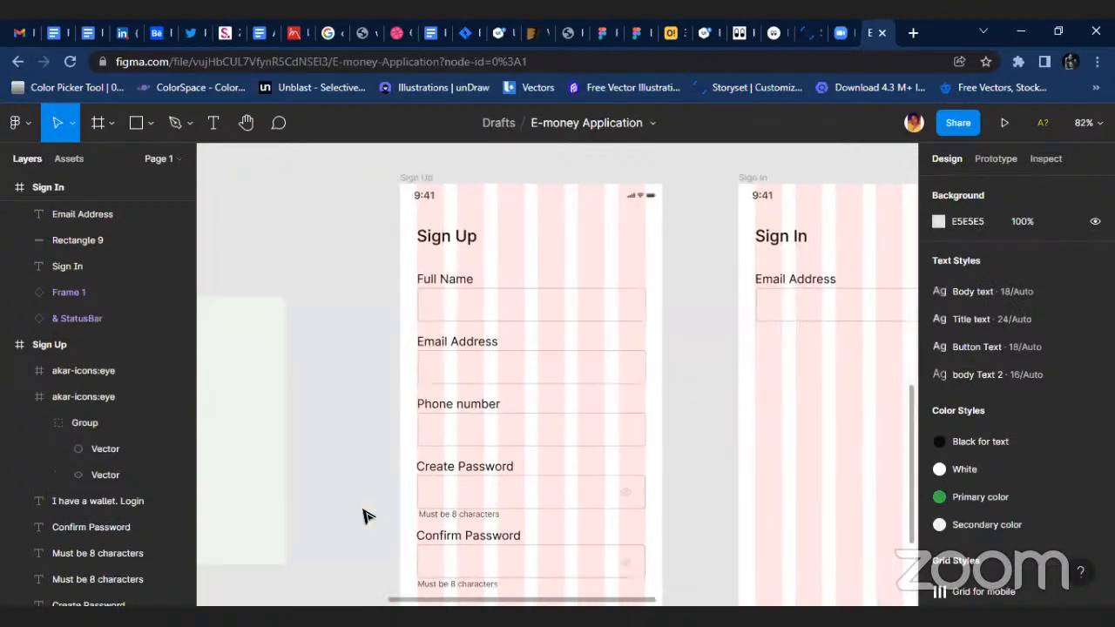
scroll(366, 514, down, 4)
drag(404, 366, 642, 454)
drag(553, 407, 680, 379)
ctrl+scroll(782, 383, up, 5)
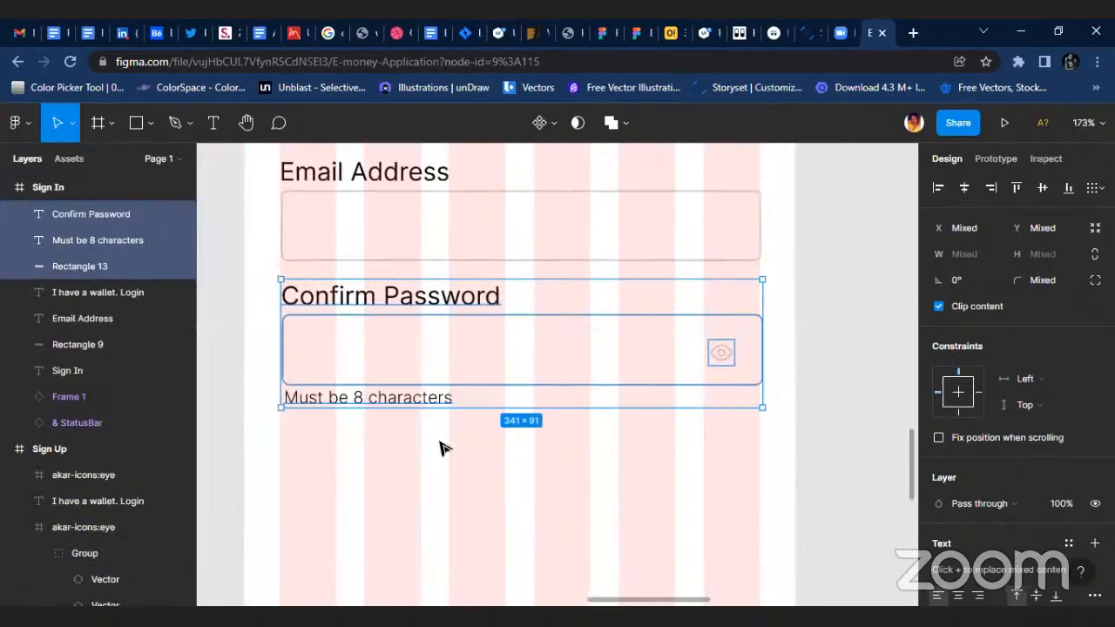
Left-align the copied password label, box and hint on Sign In and line them up with the Email Address field.
click(455, 447)
drag(260, 300, 764, 435)
ctrl+scroll(454, 366, up, 2)
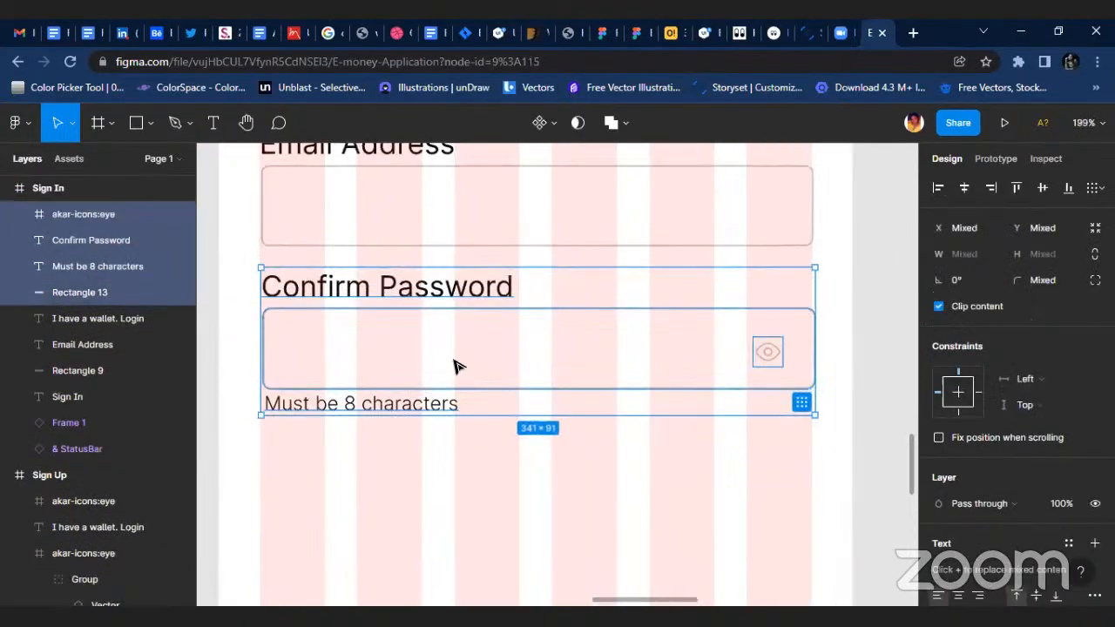
drag(453, 368, 450, 367)
shift+click(764, 351)
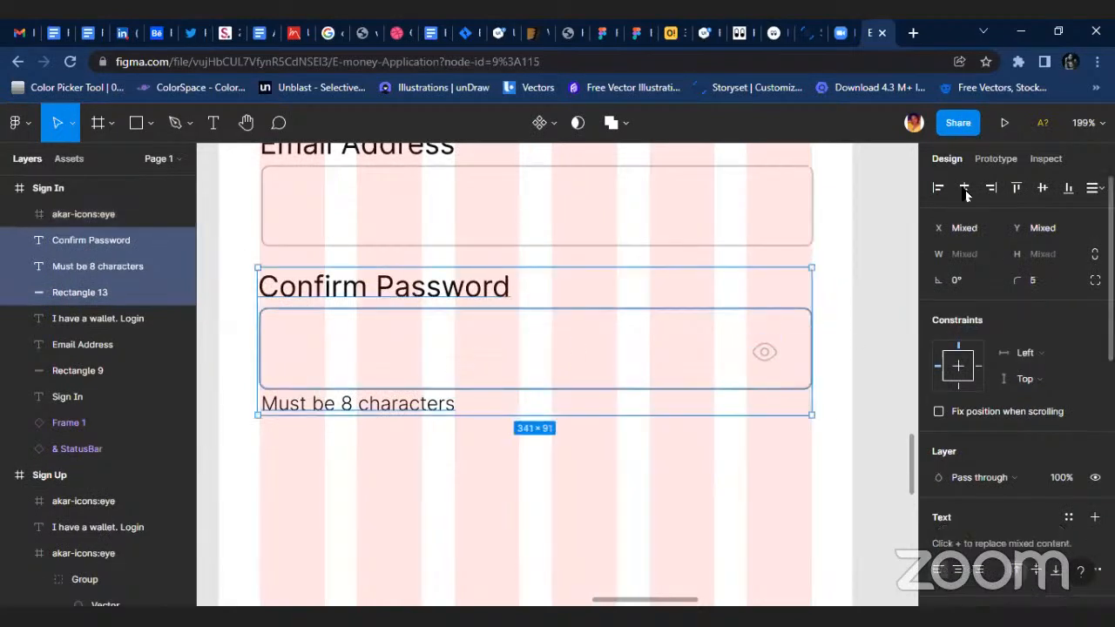
click(938, 187)
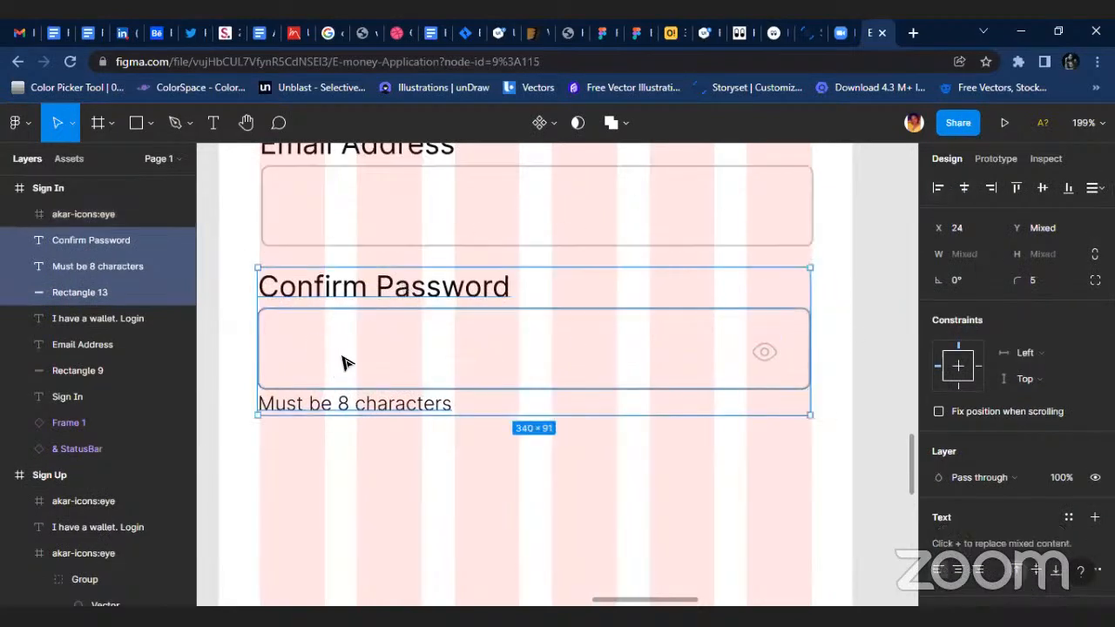
click(529, 459)
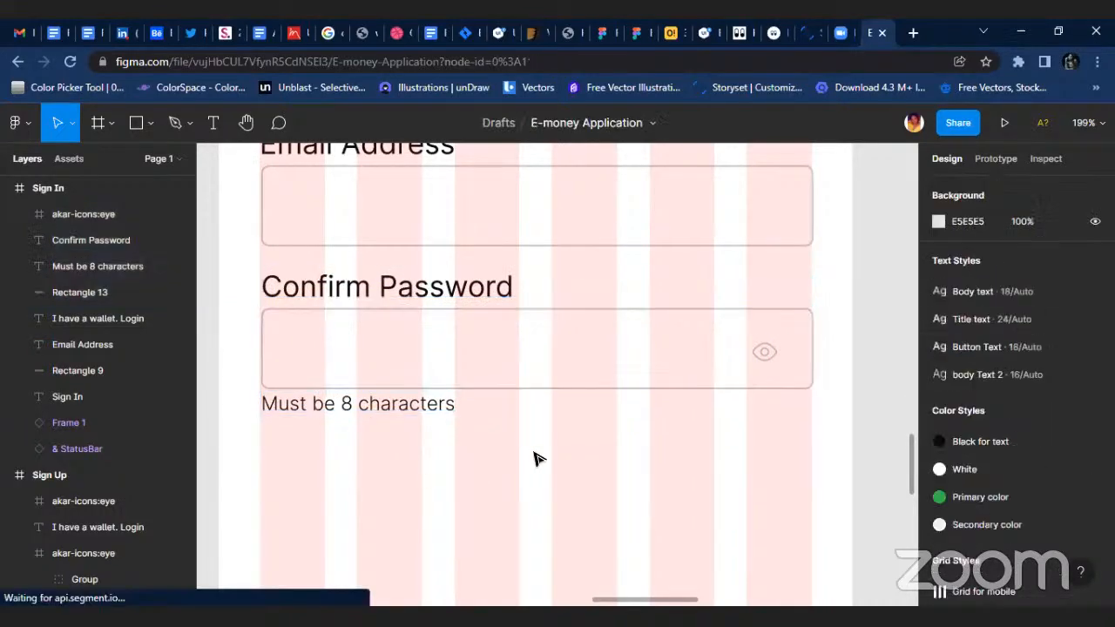
Compare the overall layouts of the Sign In and Sign Up frames.
scroll(557, 468, down, 3)
click(336, 153)
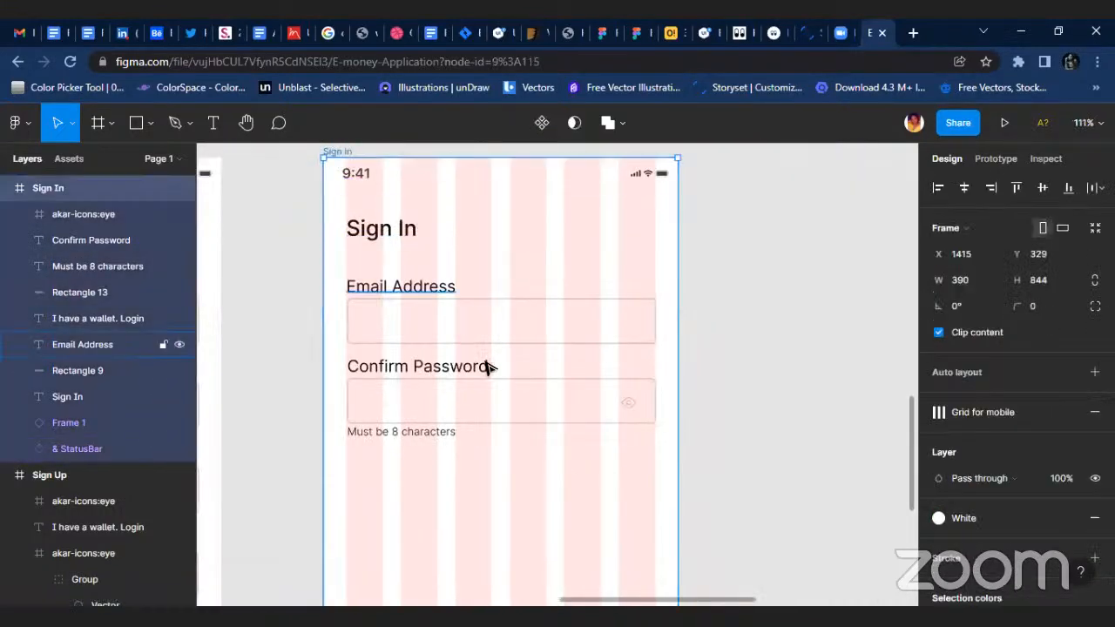
scroll(525, 468, down, 3)
scroll(526, 468, down, 3)
scroll(261, 257, left, 2)
click(307, 265)
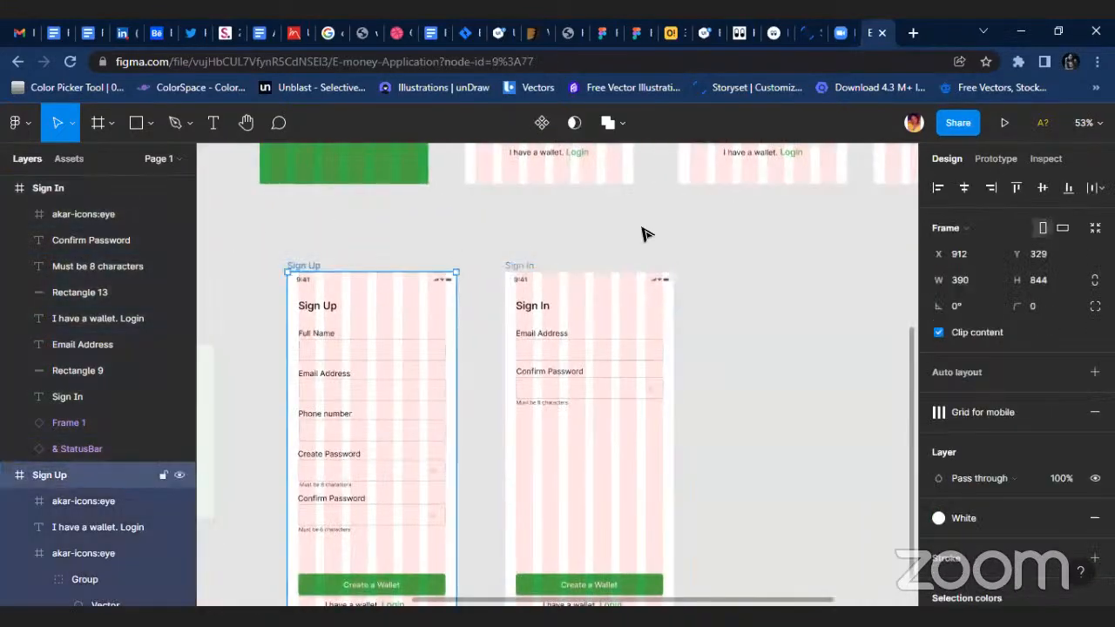
click(710, 358)
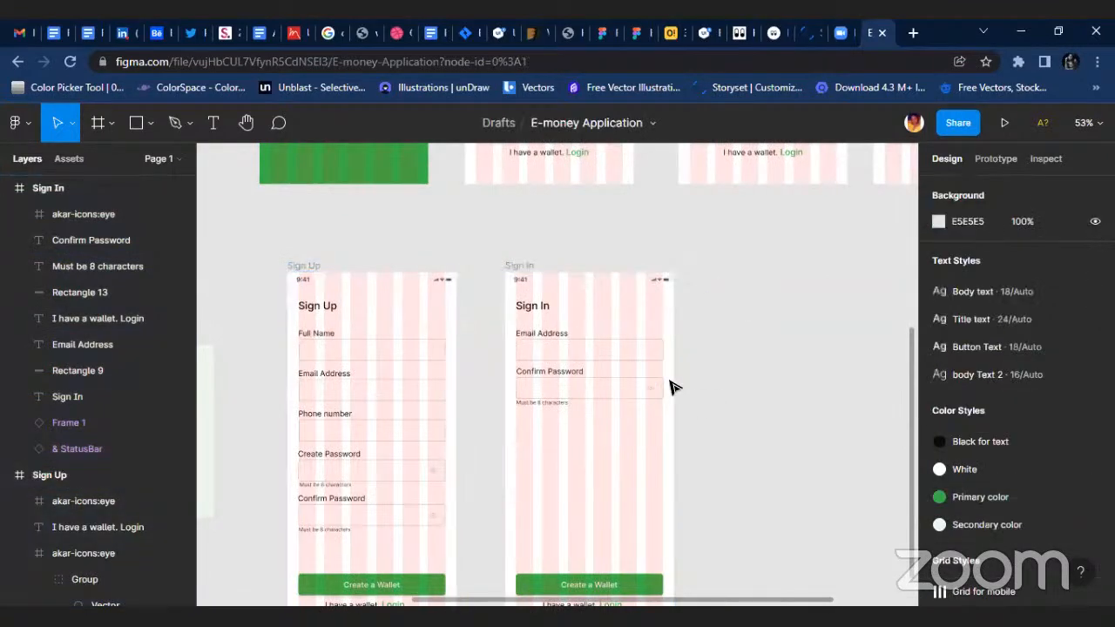
Change the green button's text on the Sign In screen from Create a Wallet to Login.
scroll(787, 408, down, 2)
scroll(772, 436, up, 3)
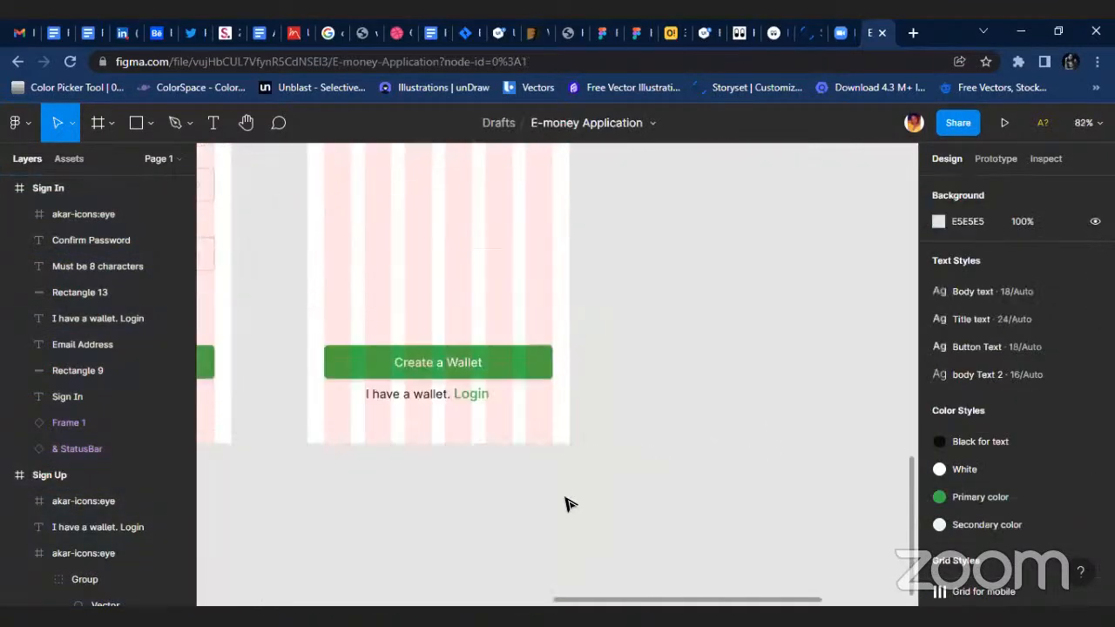
scroll(577, 448, down, 3)
scroll(492, 399, up, 5)
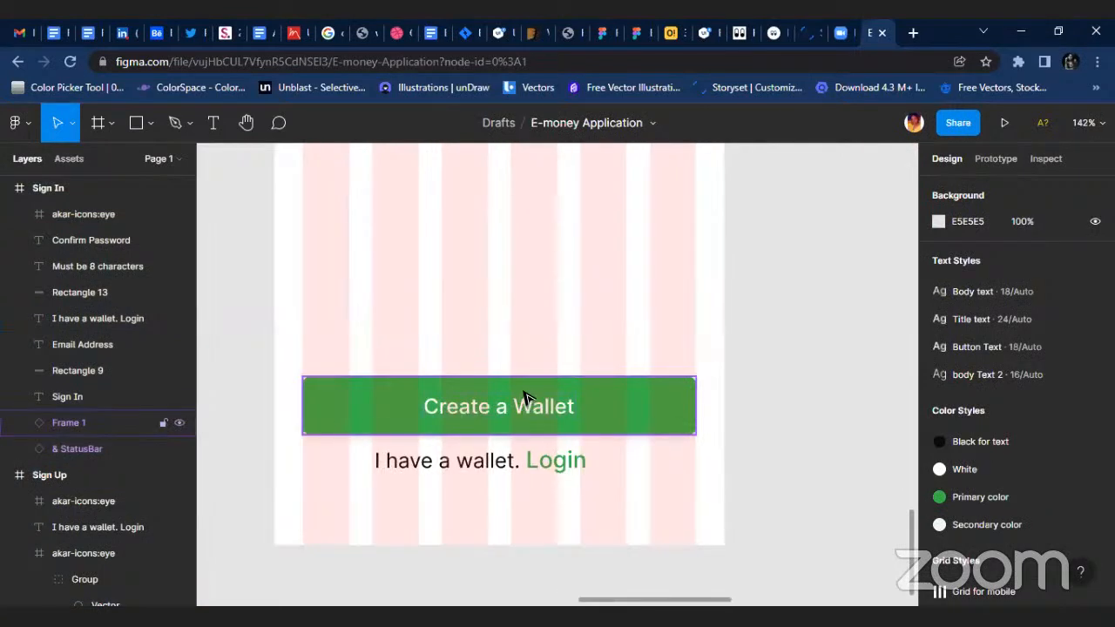
double_click(524, 395)
scroll(503, 409, up, 3)
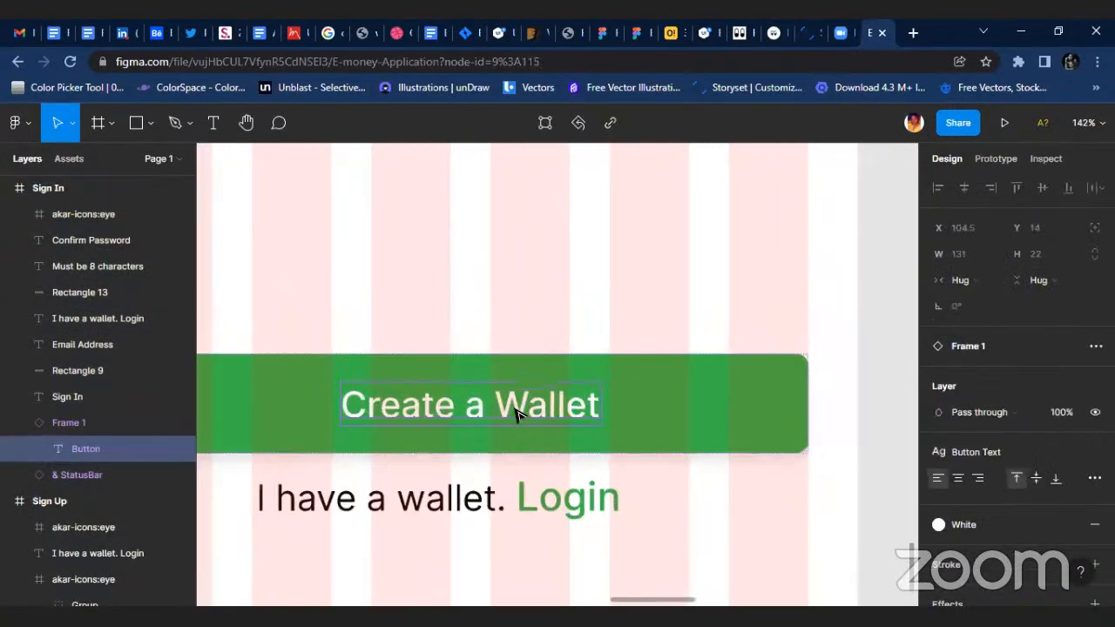
double_click(540, 407)
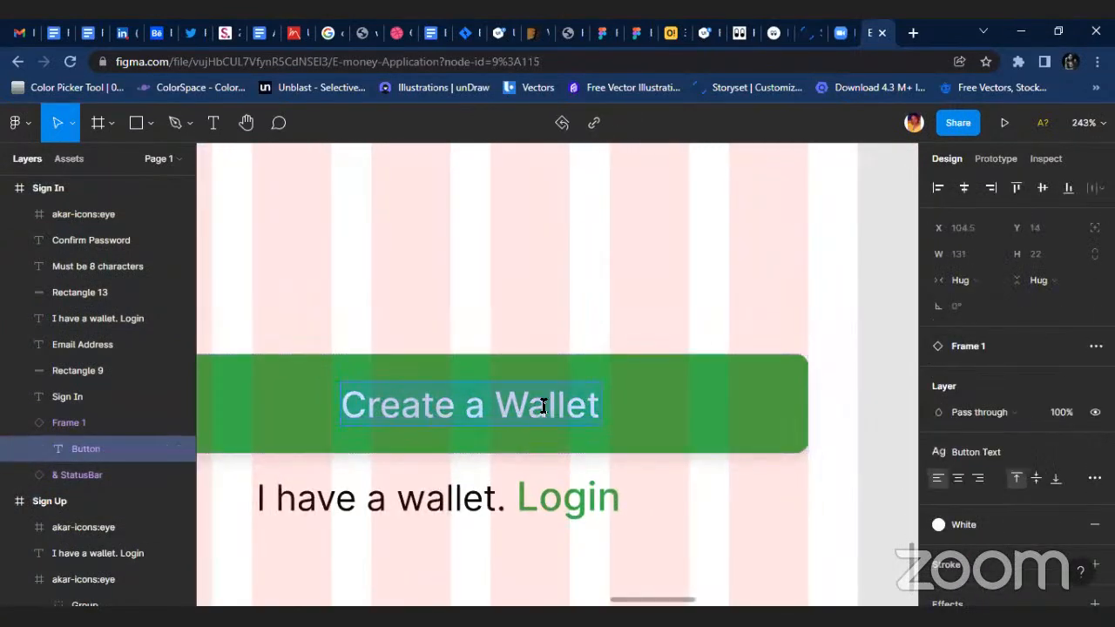
text(i)
key(BackSpace)
text(i)
key(BackSpace)
text(IO)
key(BackSpace)
key(BackSpace)
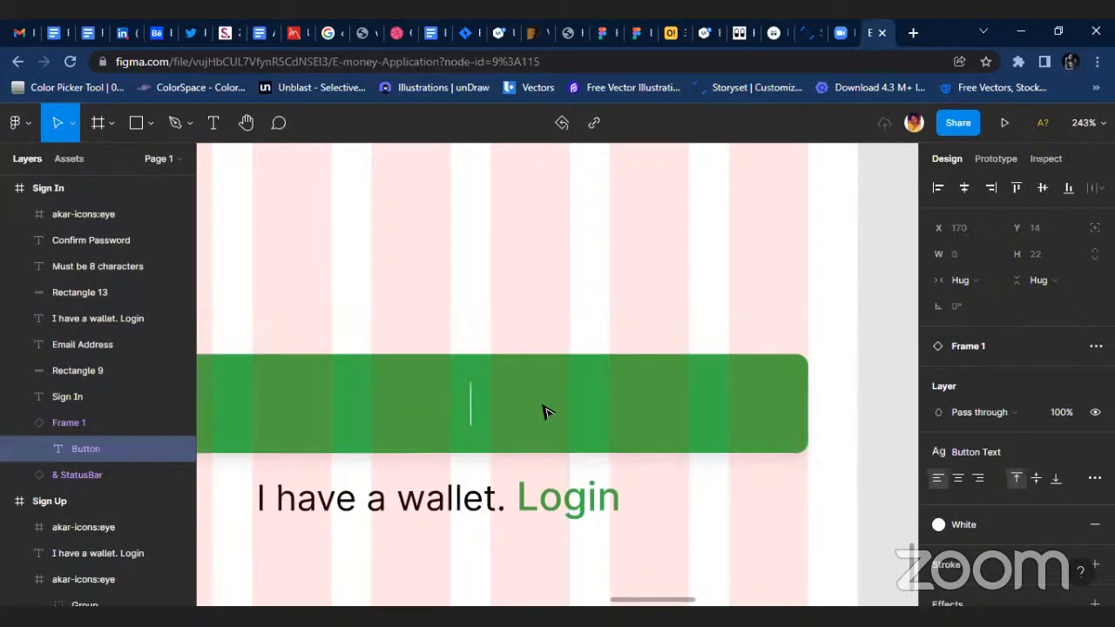
text(Login)
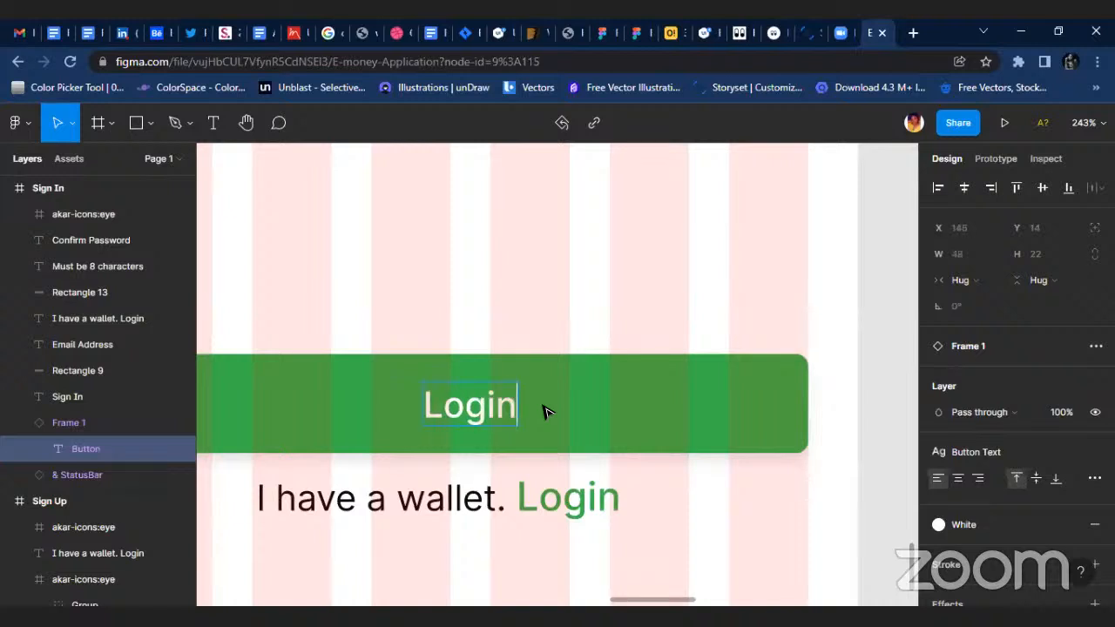
Reword the sentence beneath the Login button to begin "I don’t have a wallet.".
double_click(270, 499)
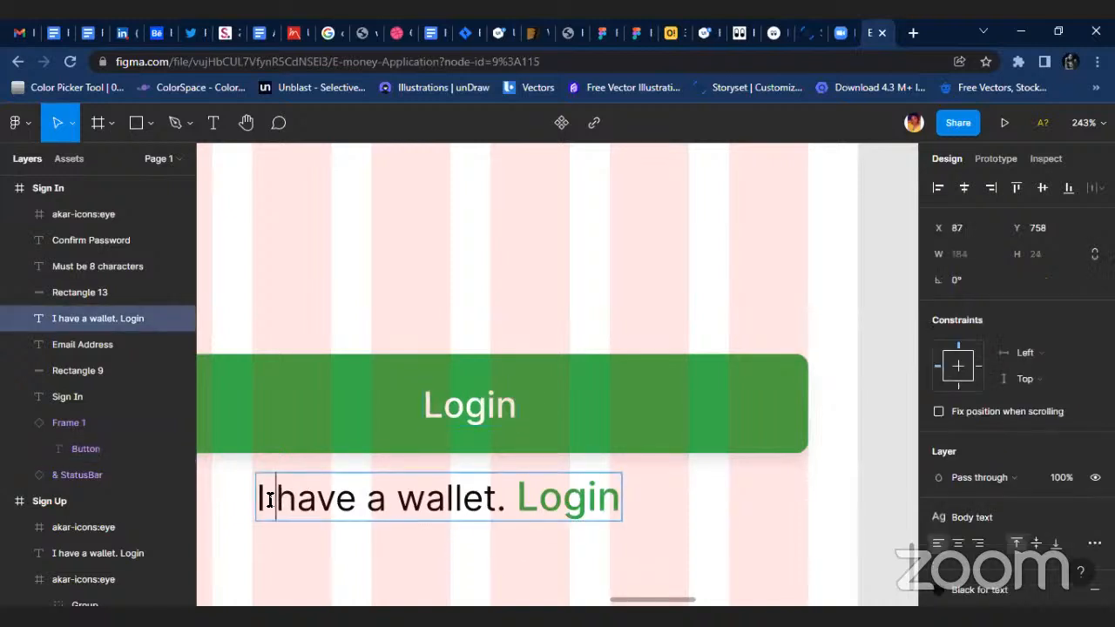
text(D)
key(BackSpace)
text(dON)
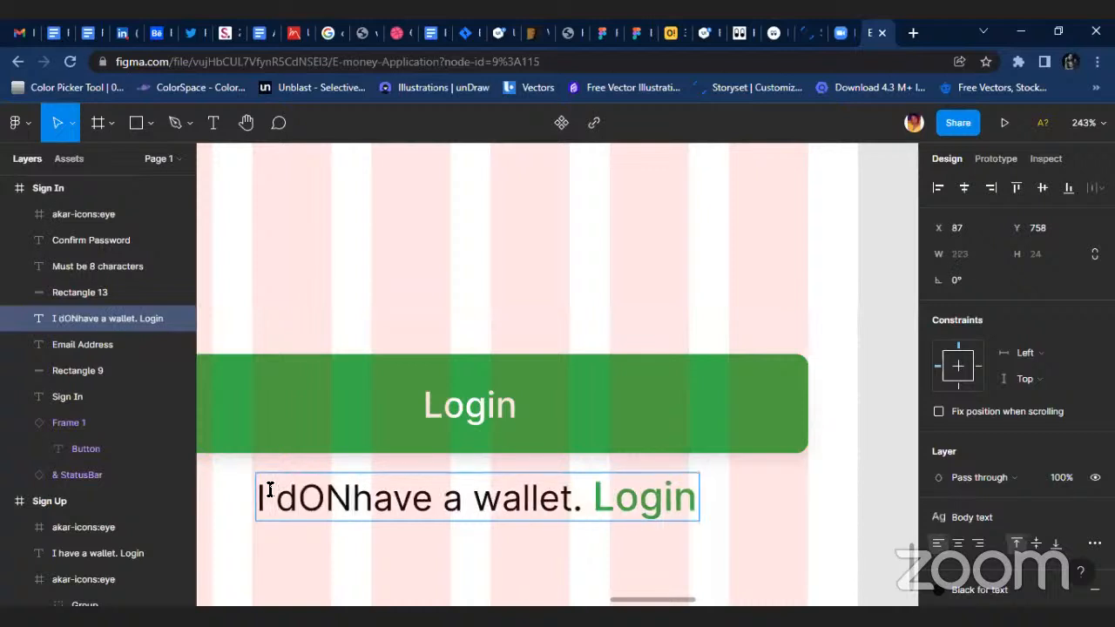
text(’T)
key(BackSpace)
key(BackSpace)
key(BackSpace)
key(BackSpace)
text(ont)
key(BackSpace)
text(’t)
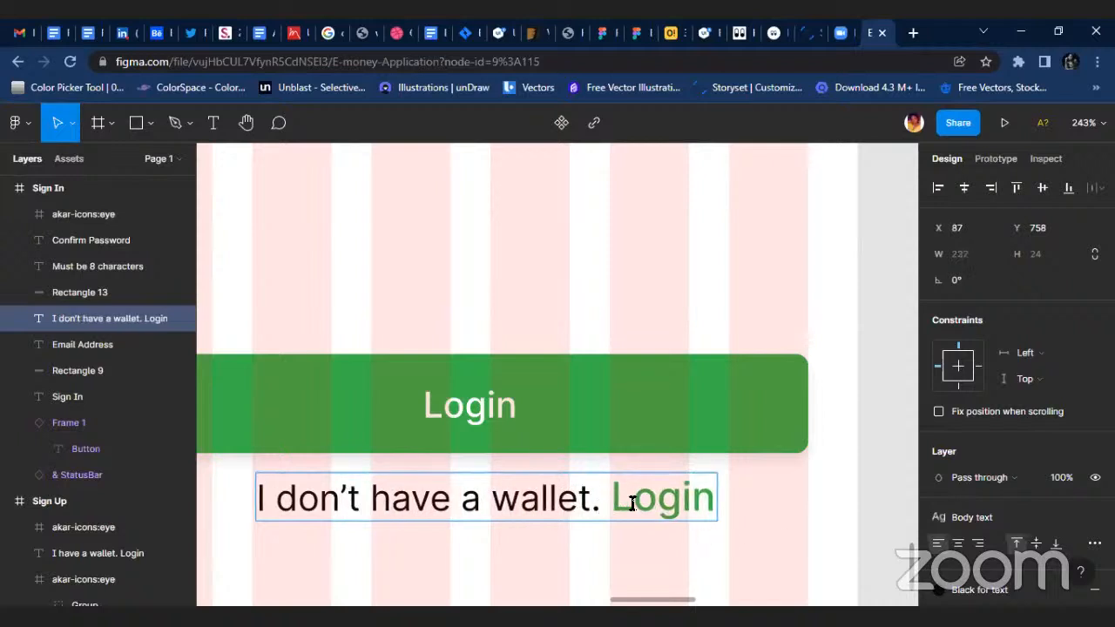
drag(632, 503, 744, 511)
text(Sig)
key(BackSpace)
key(BackSpace)
key(BackSpace)
key(BackSpace)
text(Cre)
key(ctrl+z)
key(ctrl+z)
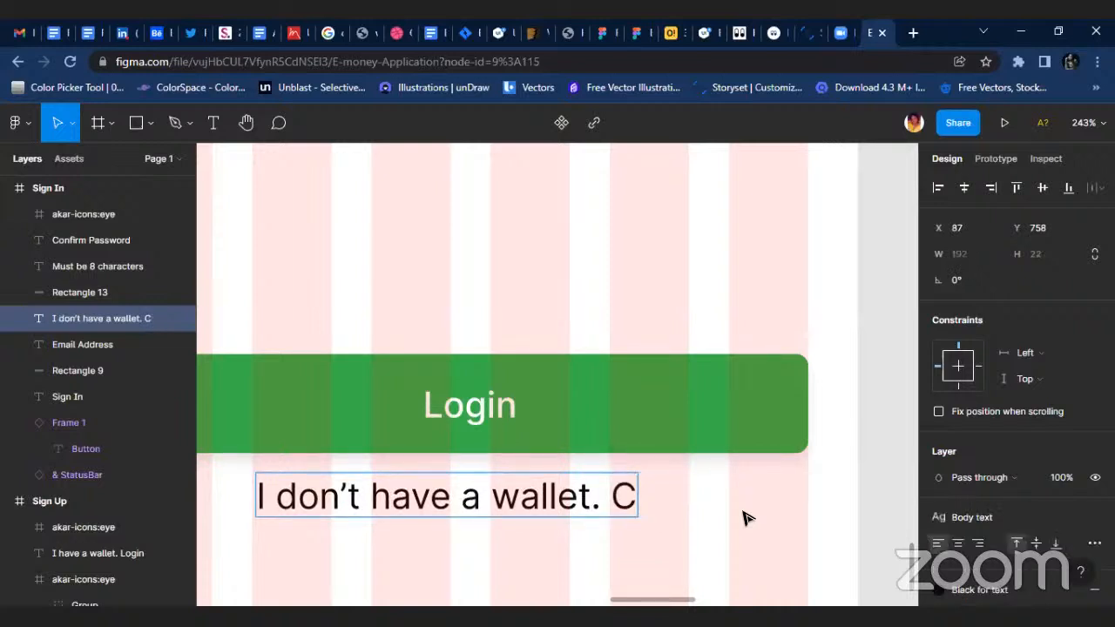
Replace the green link word Login after "I don’t have a wallet." with Create, keeping its green style.
key(BackSpace)
key(BackSpace)
key(BackSpace)
text(Create)
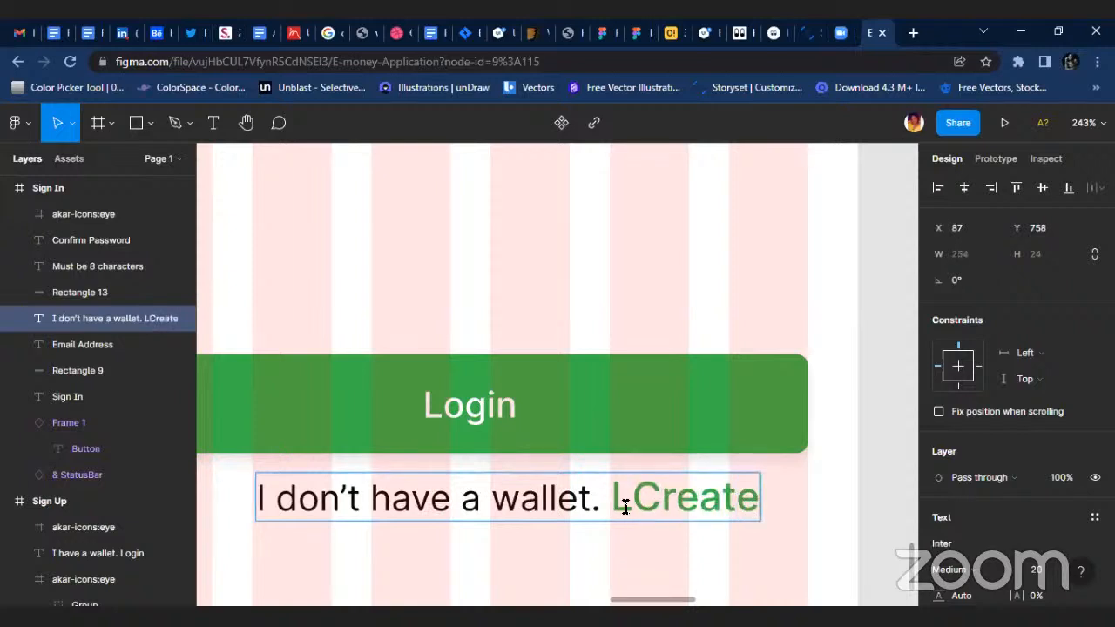
drag(628, 507, 621, 508)
key(BackSpace)
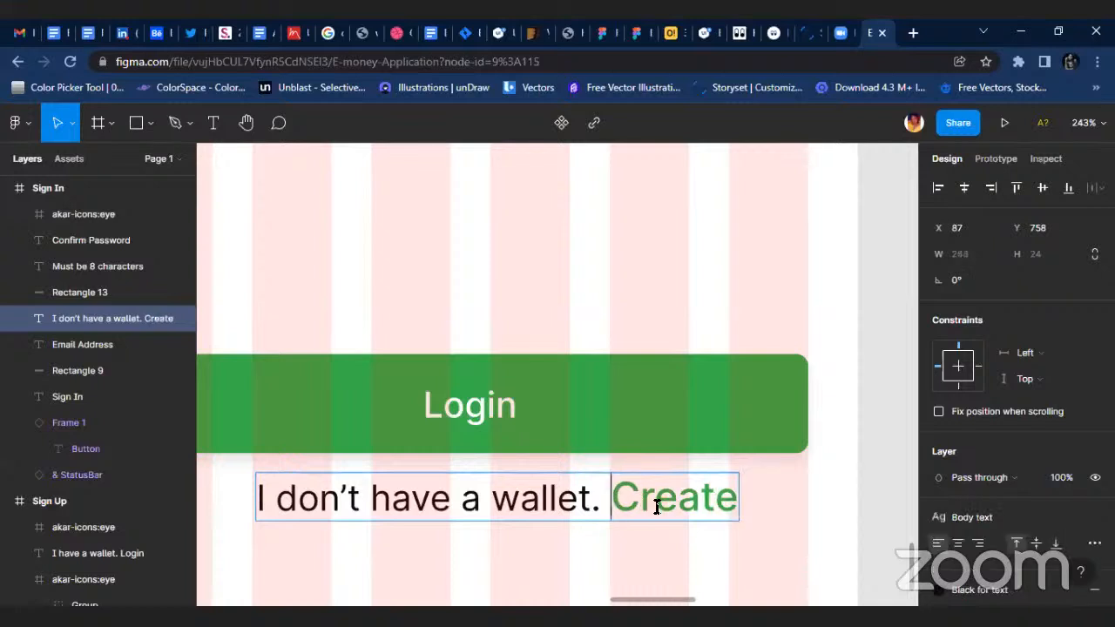
Centre the "I don’t have a wallet. Create" line horizontally in the Sign In frame.
key(Escape)
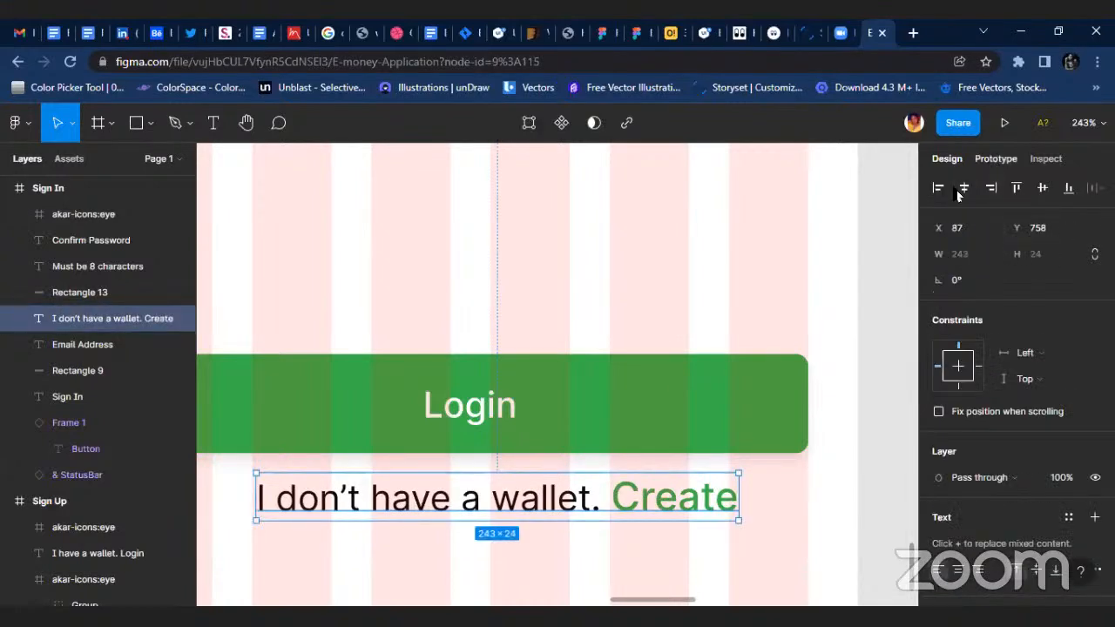
click(964, 187)
click(660, 428)
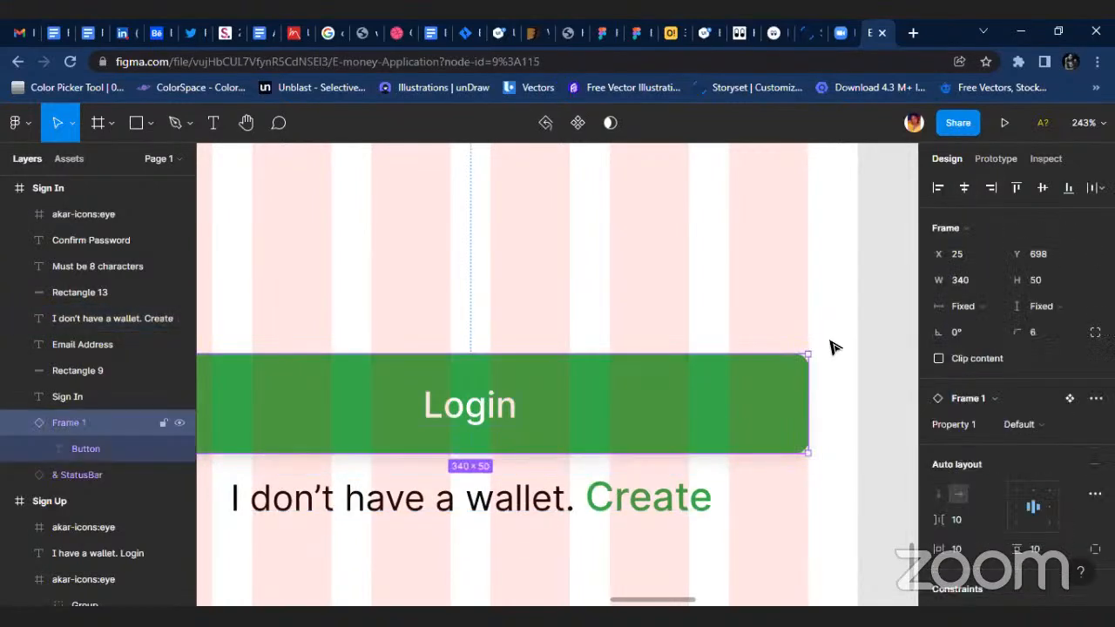
click(814, 224)
Duplicate the Sign In frame and place the copy to the right of the original at about X 1885, Y 329.
scroll(717, 294, down, 6)
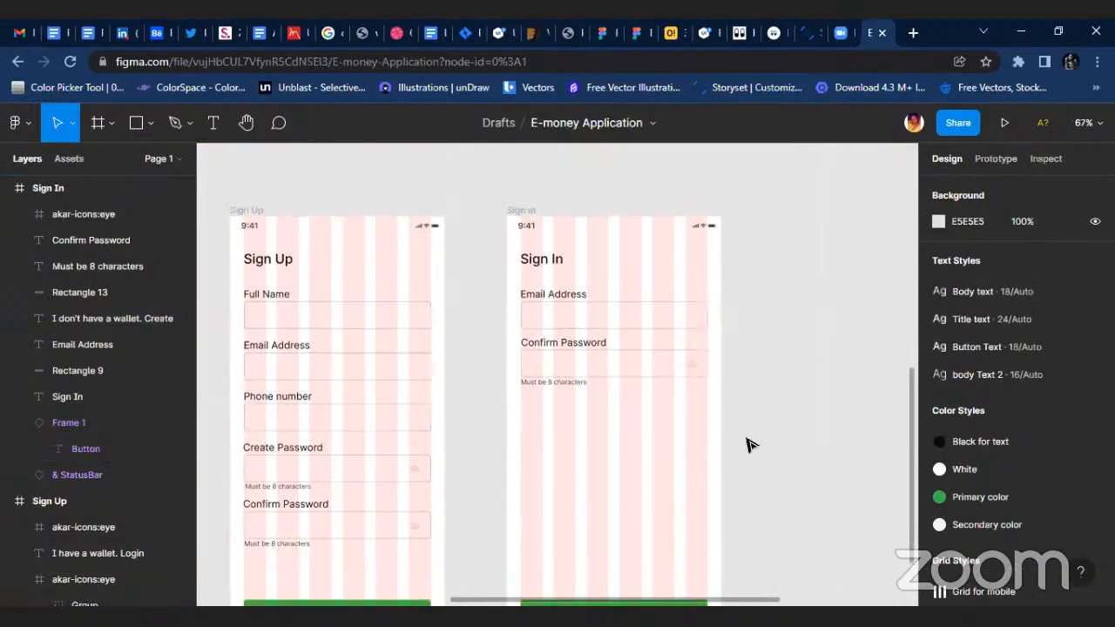
scroll(751, 444, up, 4)
click(514, 364)
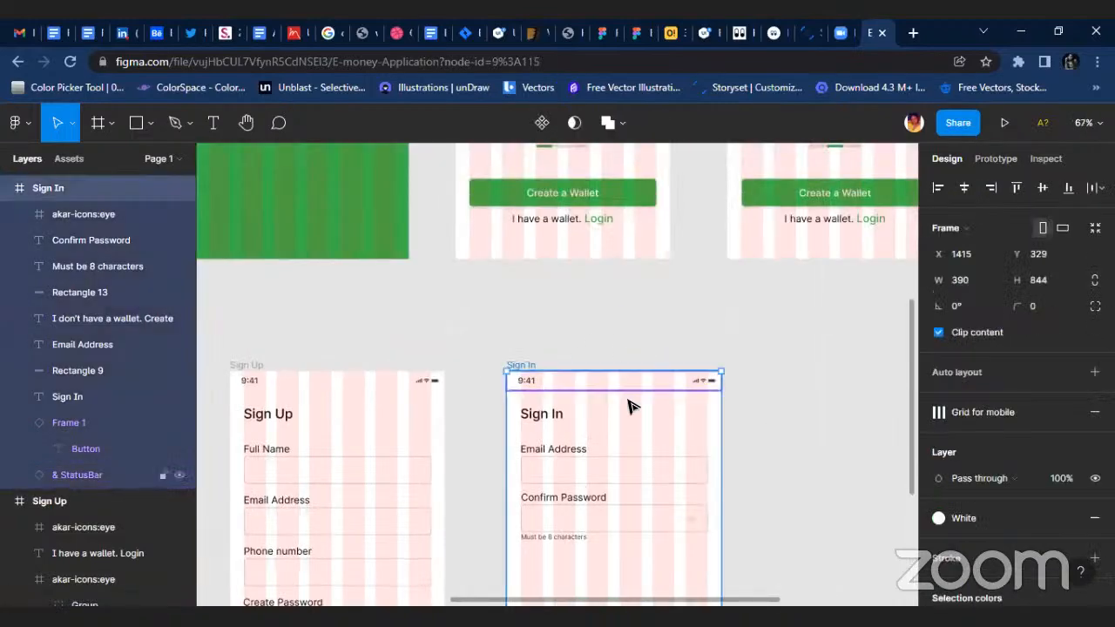
key(ctrl+d)
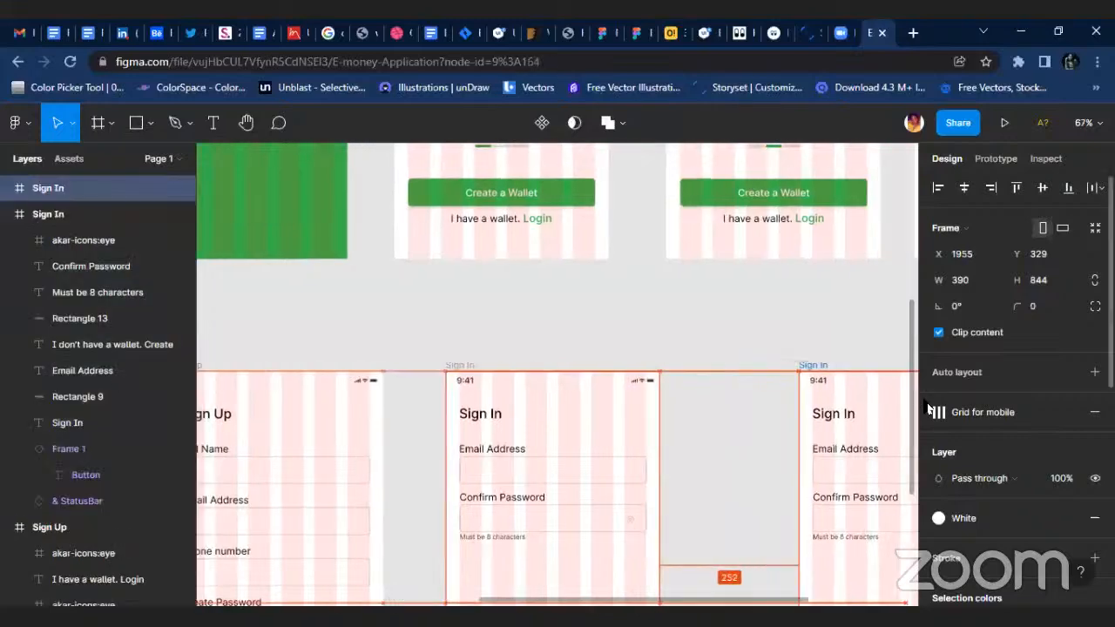
click(540, 357)
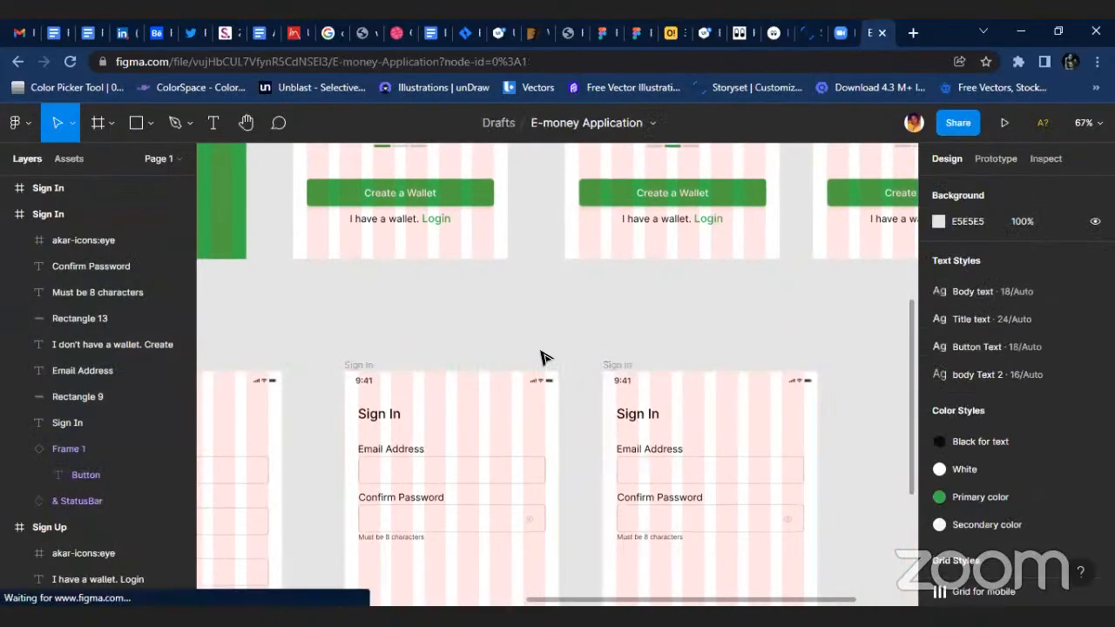
scroll(772, 423, down, 5)
scroll(653, 383, up, 3)
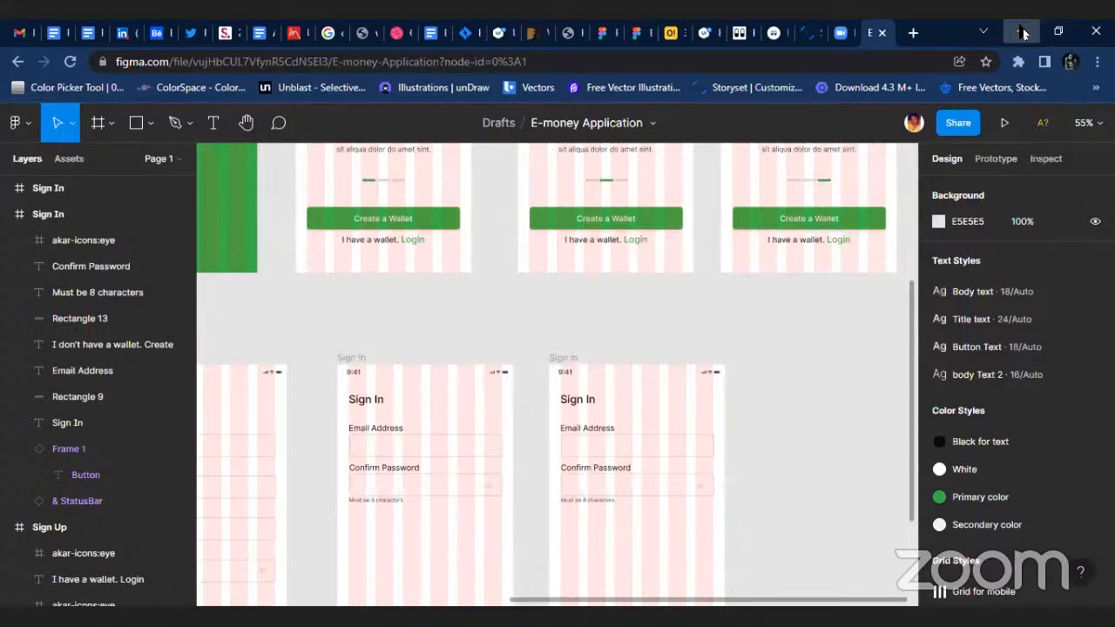
Delete the heading, input fields, password hint, Login button and wallet line from the duplicated Sign In frame, keeping only its status bar.
click(557, 359)
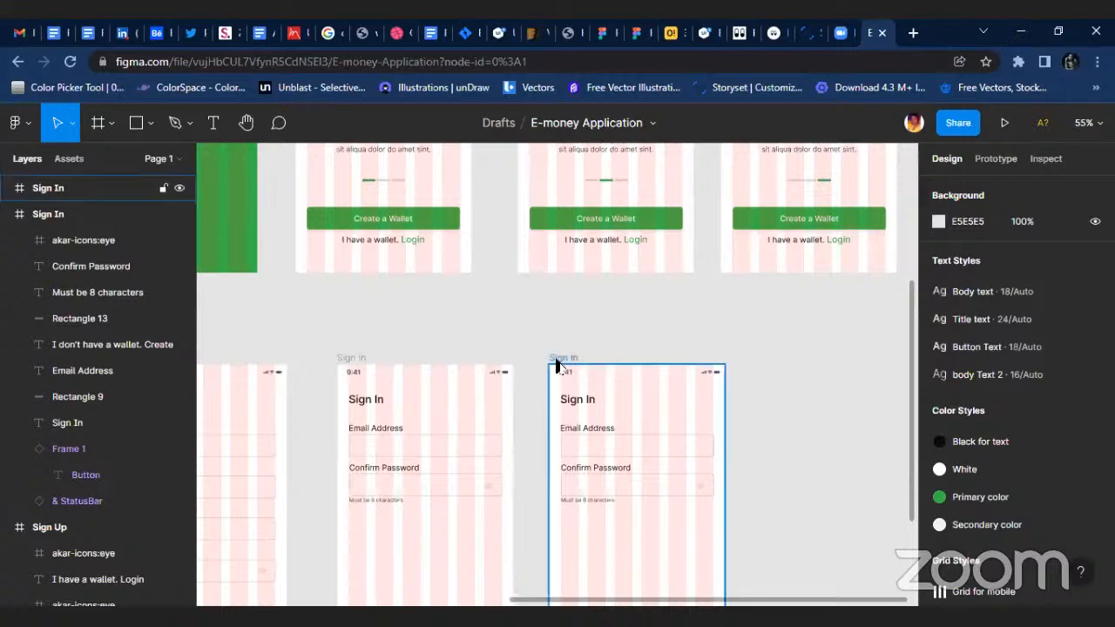
scroll(604, 324, down, 2)
drag(537, 310, 697, 406)
key(Delete)
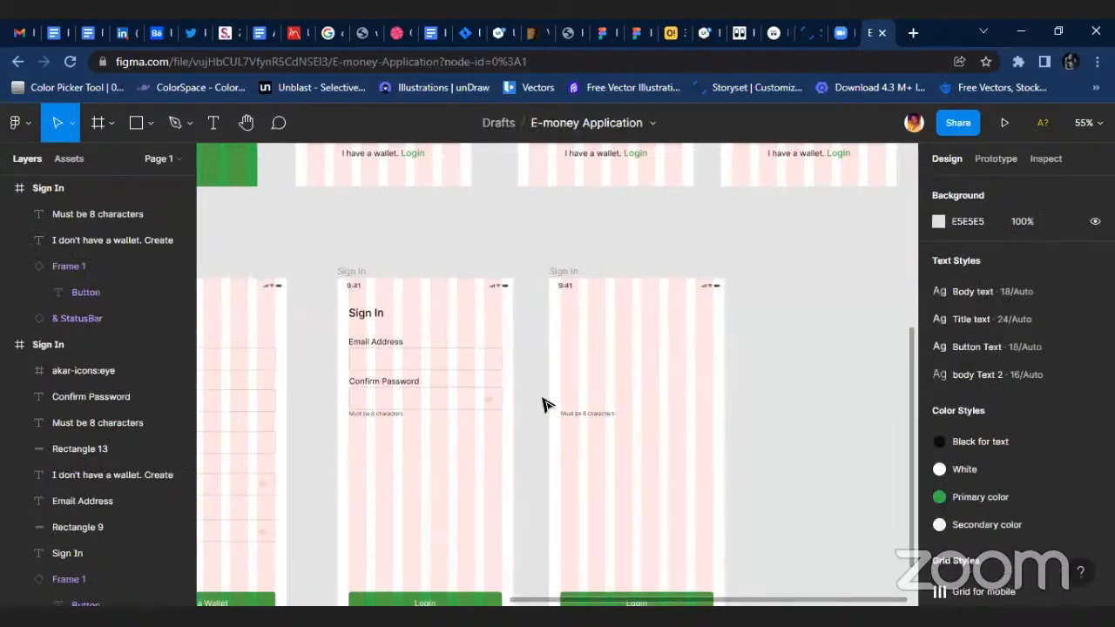
drag(543, 397, 655, 439)
key(Delete)
scroll(610, 400, down, 3)
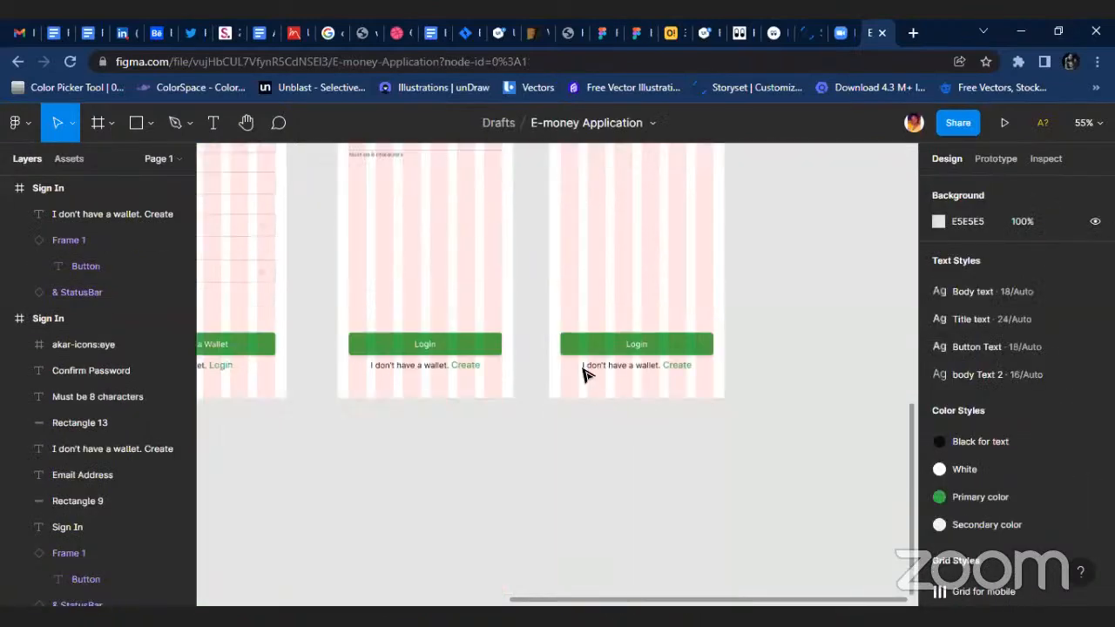
drag(540, 331, 711, 397)
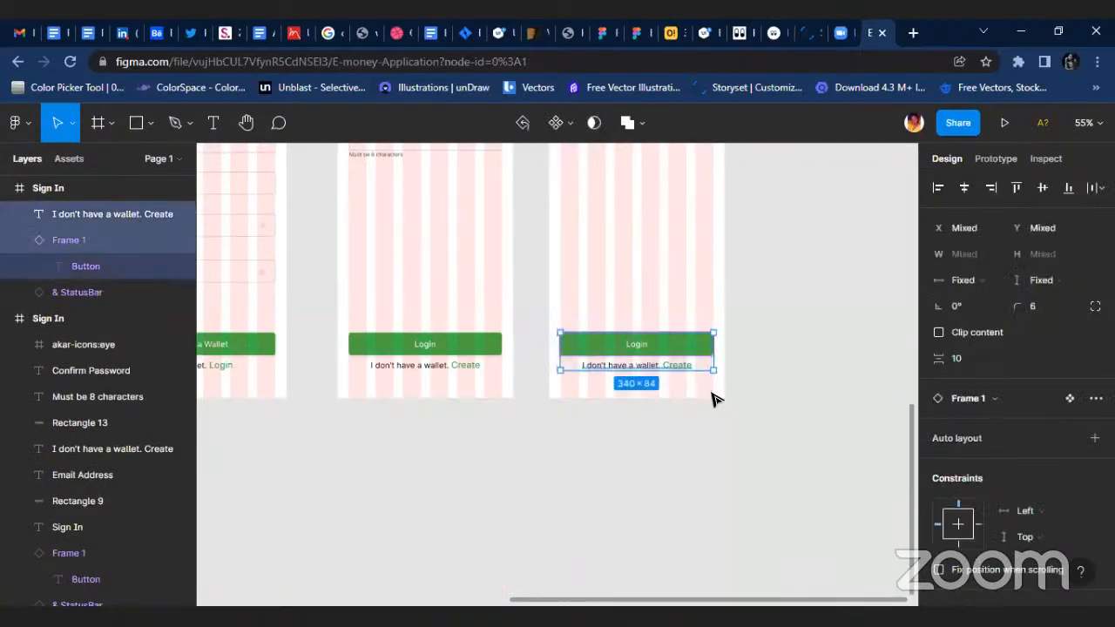
key(Delete)
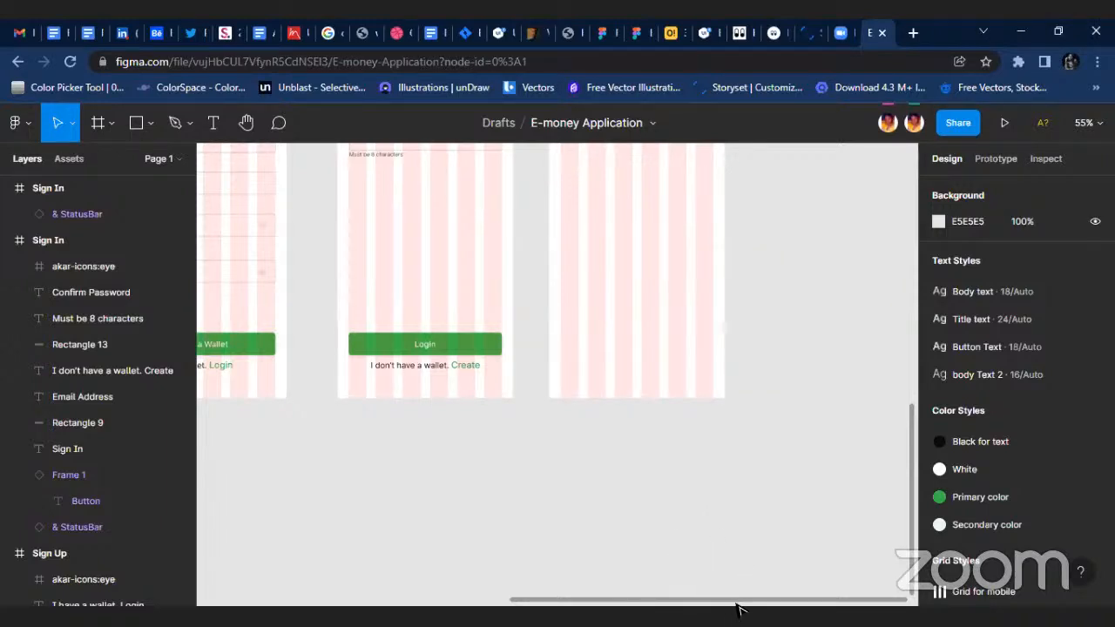
Rename the emptied copy of the Sign In frame as "Home screen".
scroll(750, 505, up, 5)
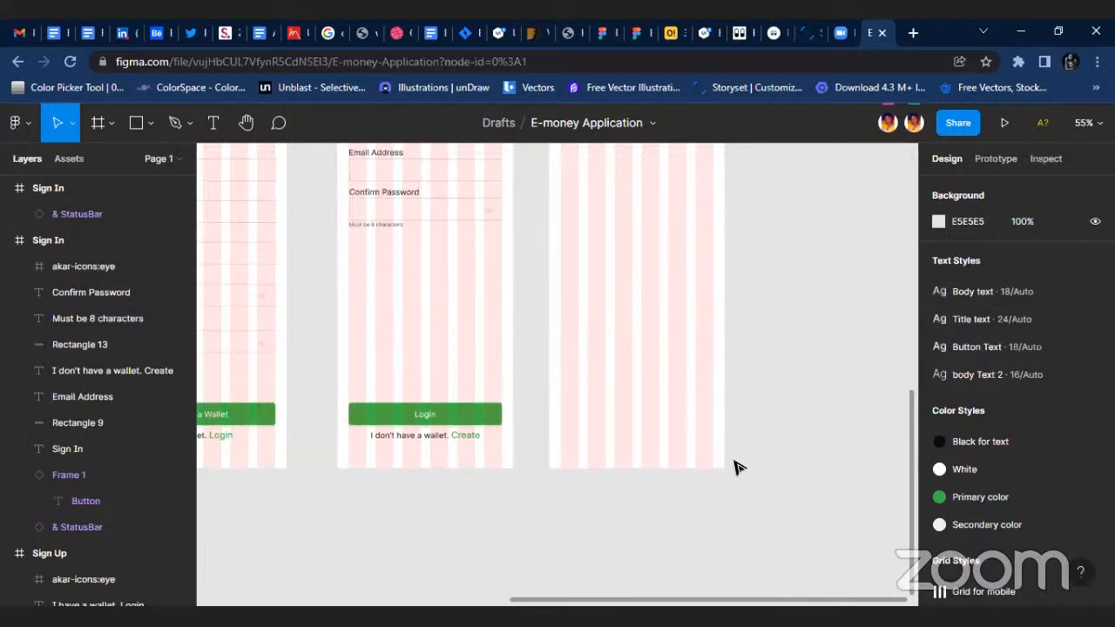
click(563, 340)
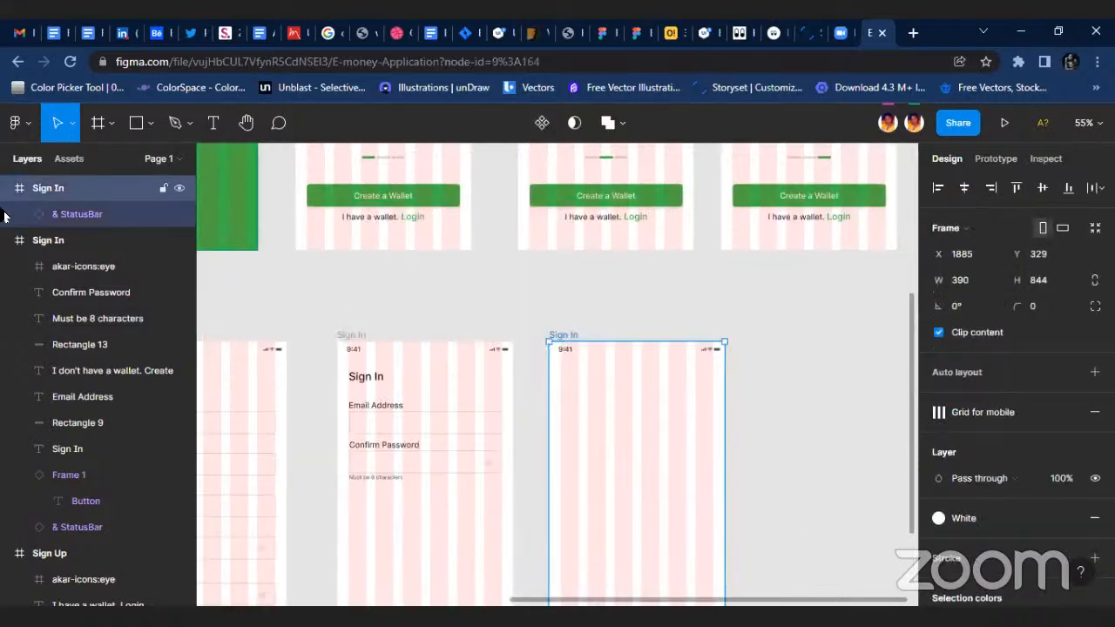
double_click(65, 189)
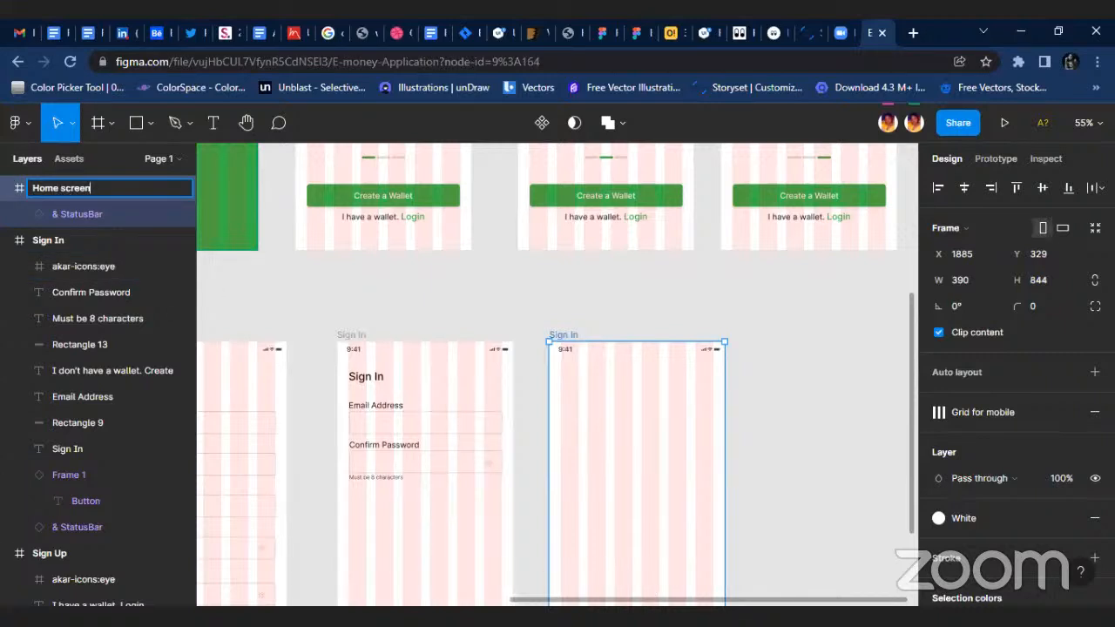
key(Return)
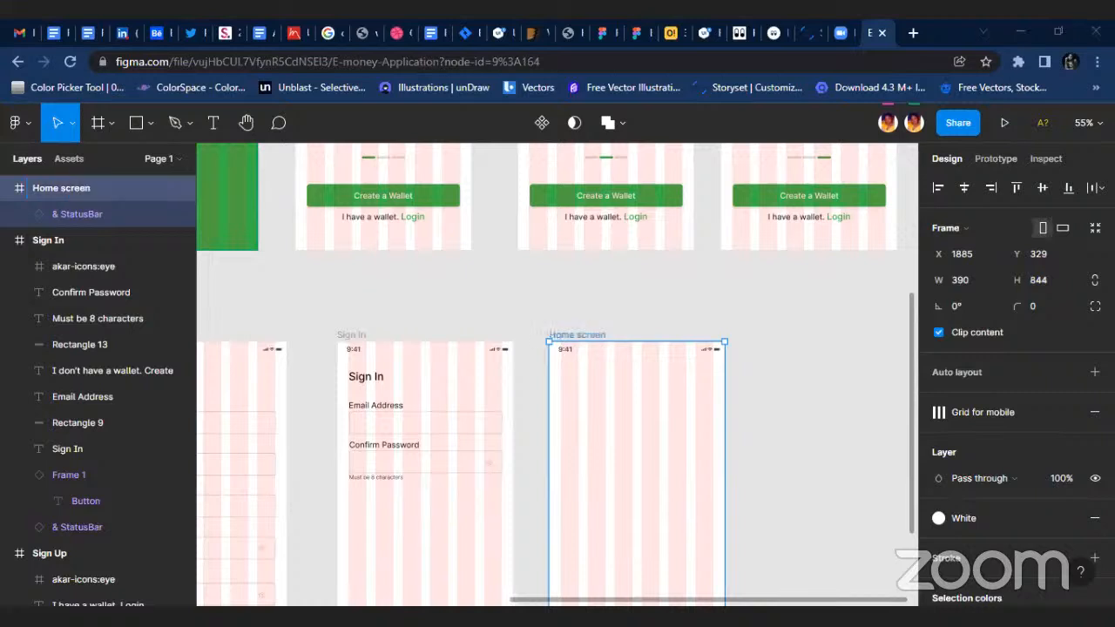
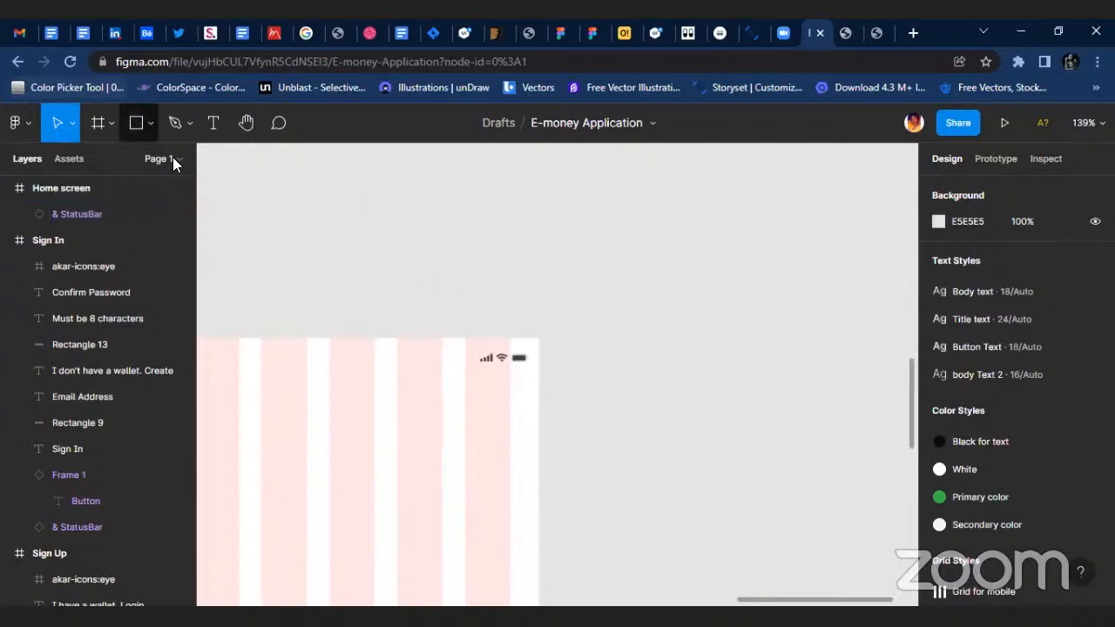
Add a 50 × 50 circle to the upper right of the Home screen frame at X 315, Y 61.
click(151, 123)
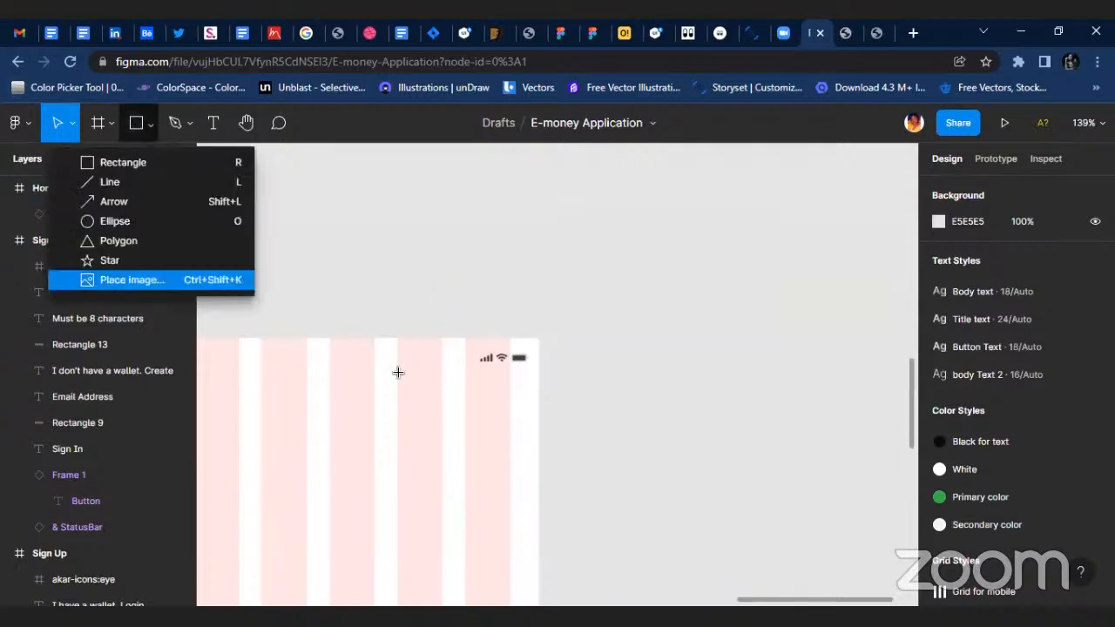
scroll(472, 404, up, 2)
click(466, 410)
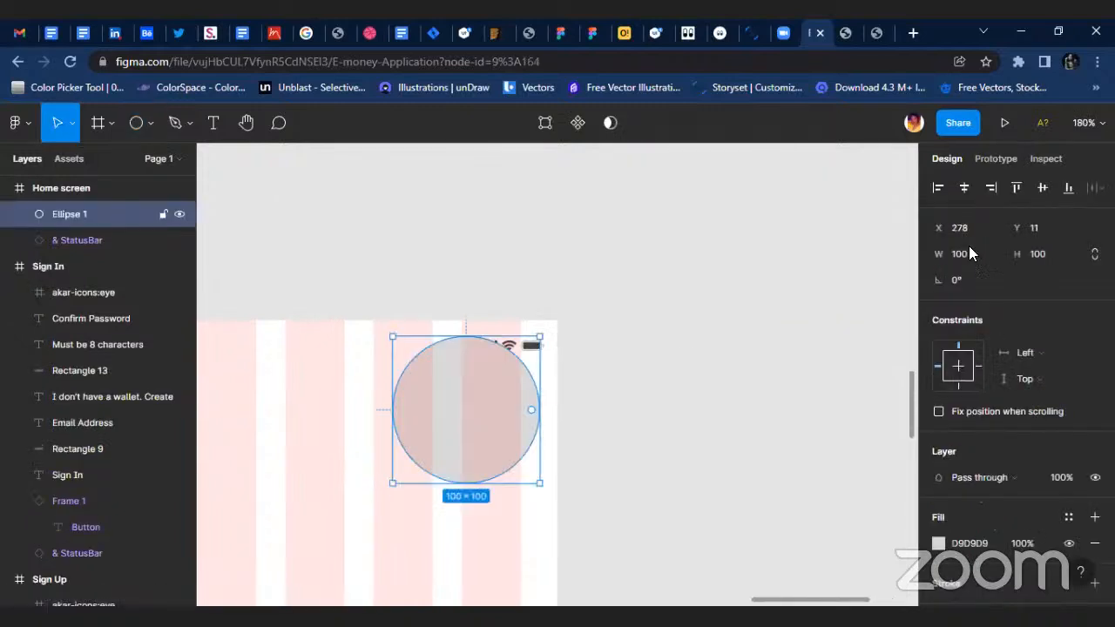
click(974, 253)
text(50)
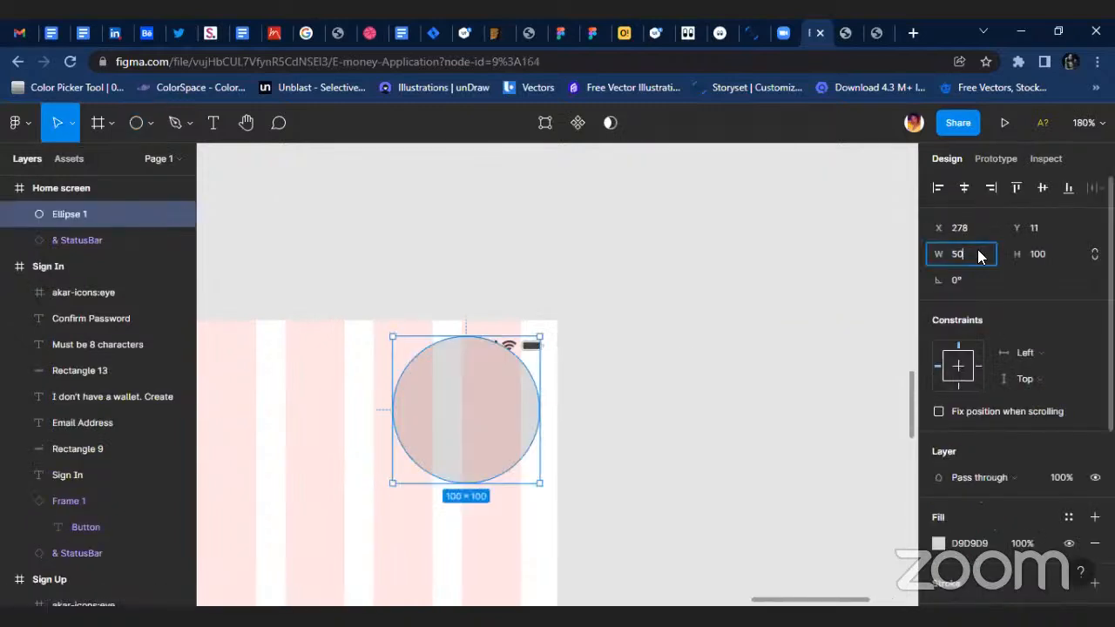
key(Return)
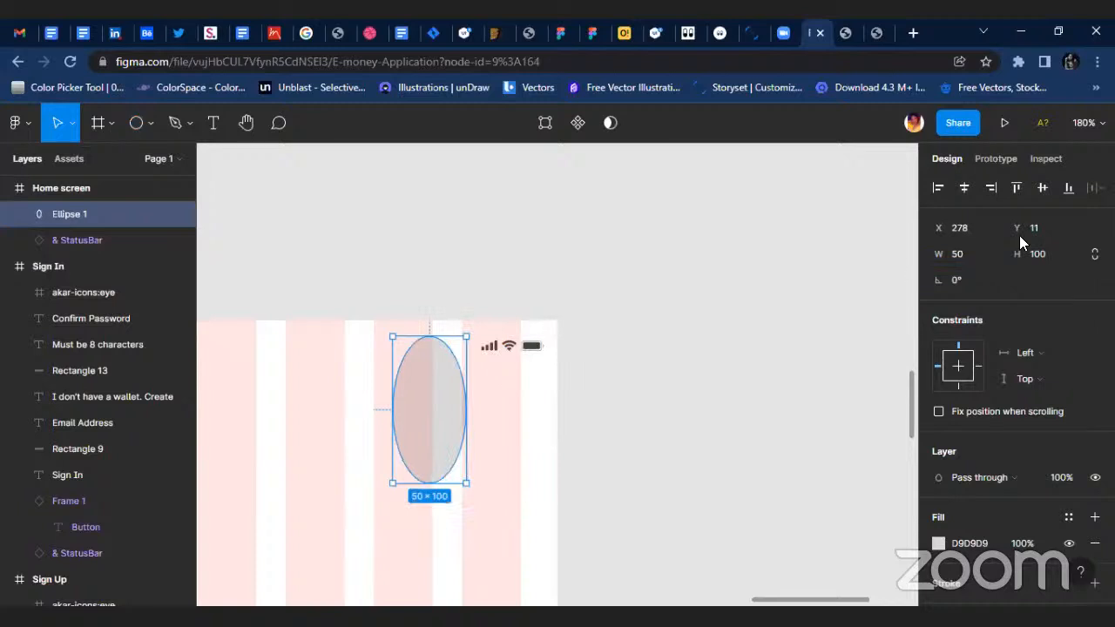
click(1050, 254)
text(5)
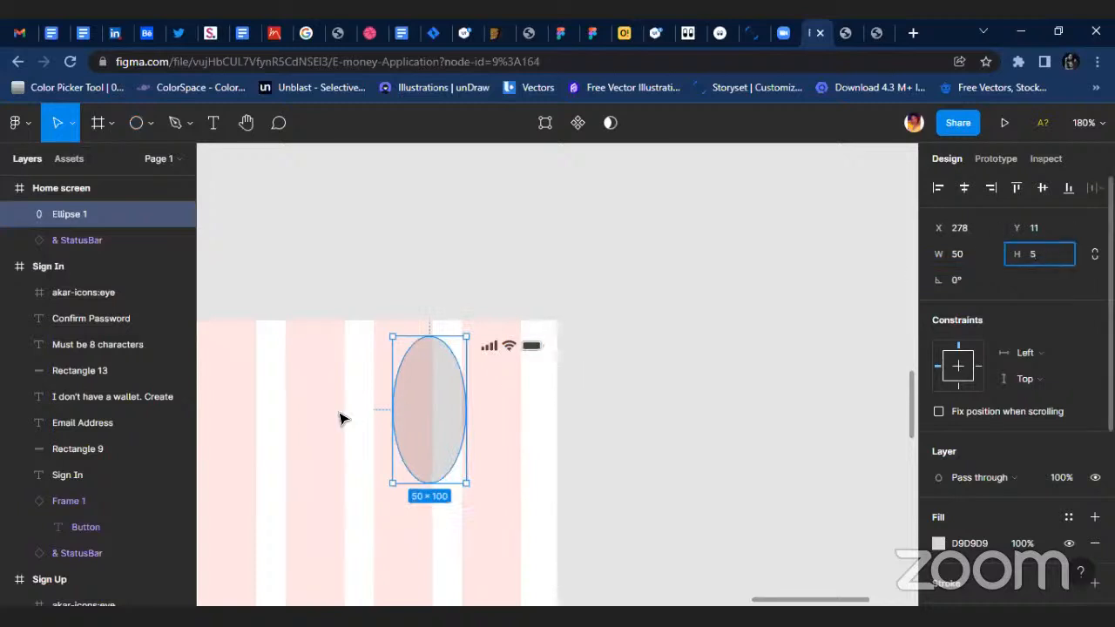
text(0)
key(Return)
drag(429, 376, 484, 453)
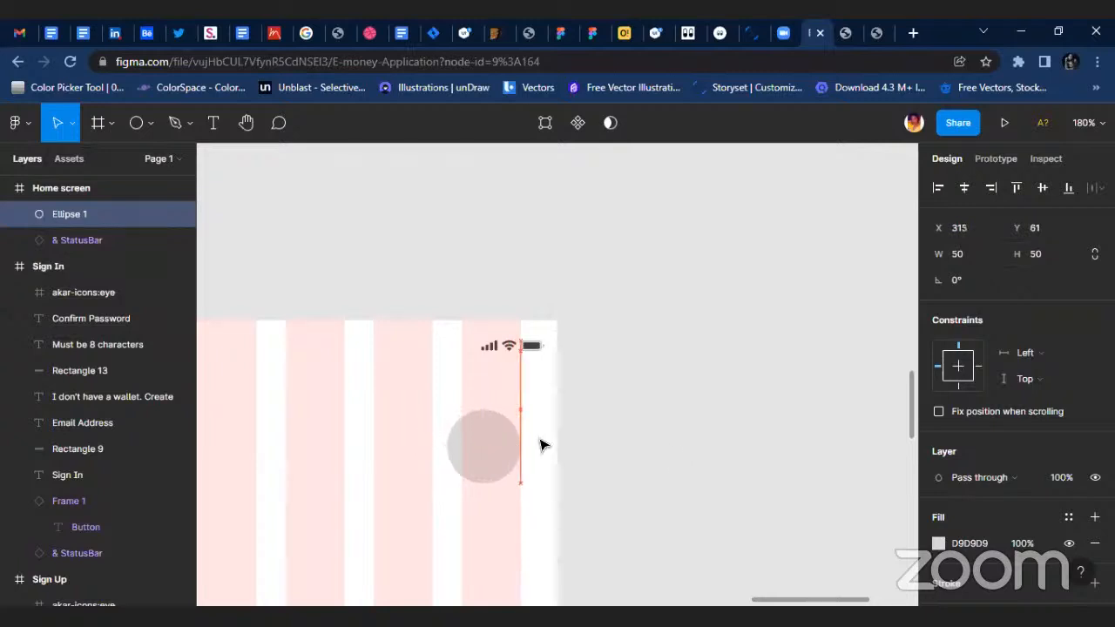
click(667, 461)
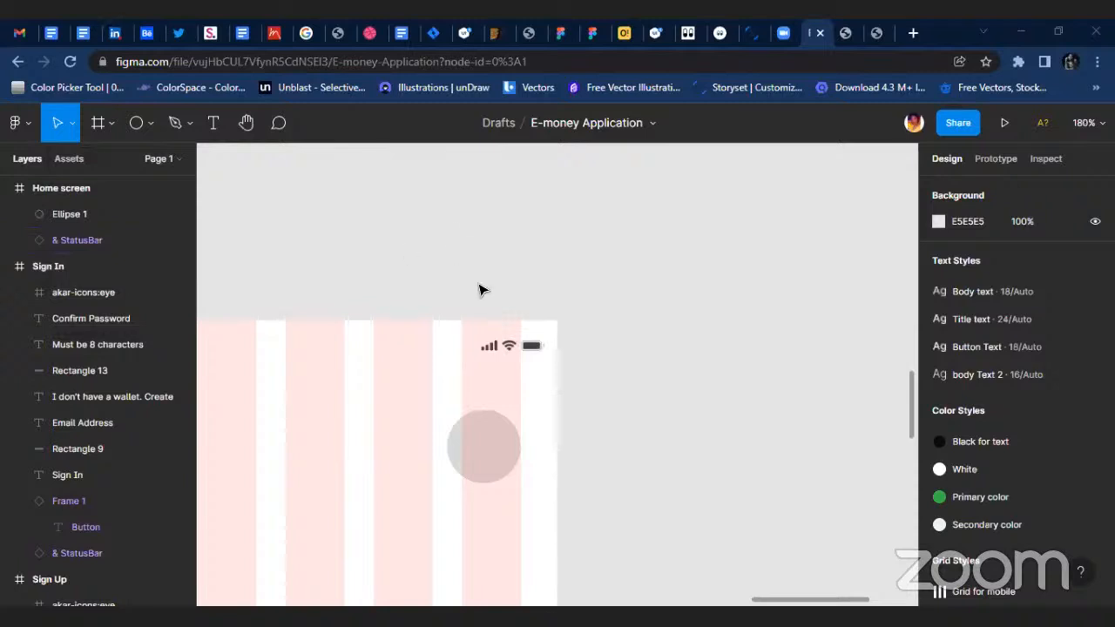
Copy the "Sign In" heading from the Sign In frame into the Home screen frame at X 25, Y 63.
ctrl+scroll(410, 334, down, 5)
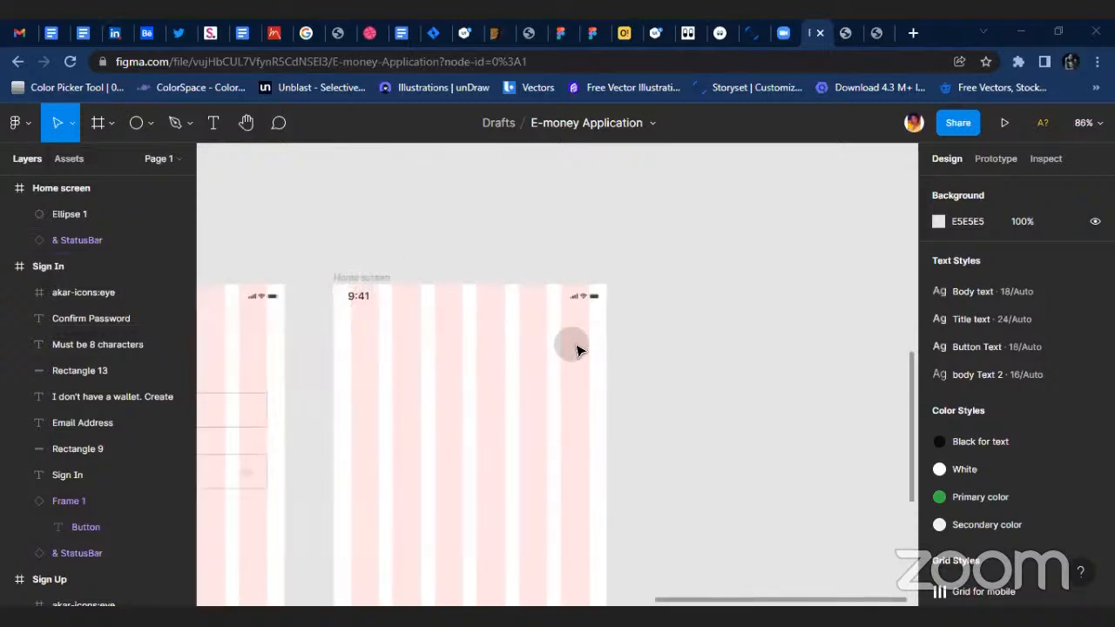
click(571, 344)
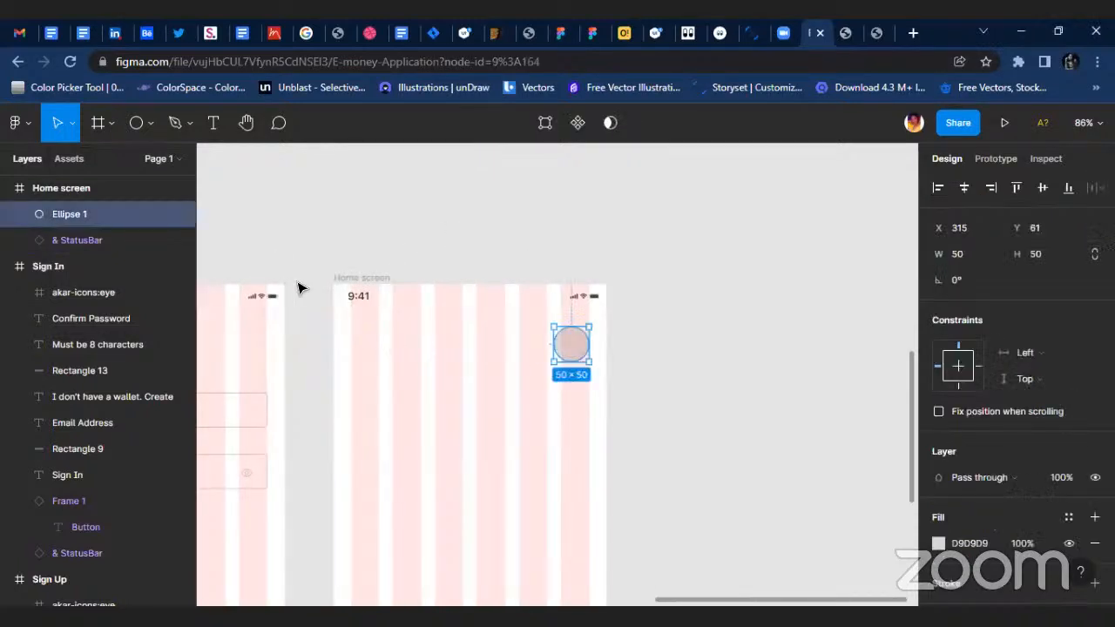
ctrl+scroll(299, 287, up, 1)
ctrl+scroll(424, 263, down, 1)
ctrl+scroll(348, 348, down, 3)
scroll(269, 304, left, 2)
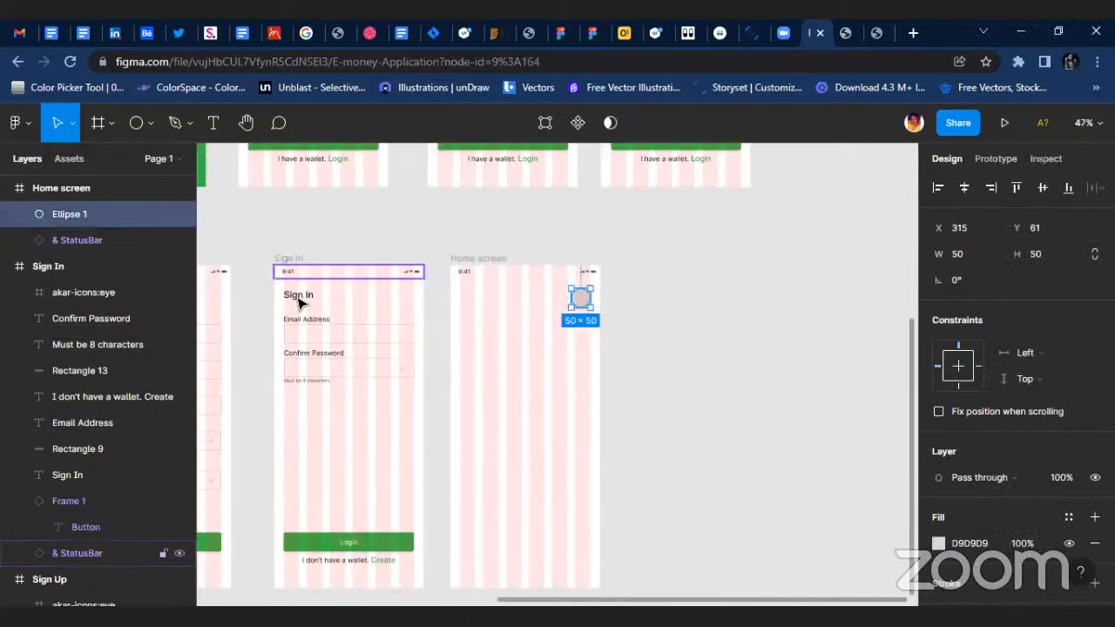
alt+drag(299, 302, 477, 275)
ctrl+scroll(453, 331, up, 3)
ctrl+scroll(475, 290, up, 2)
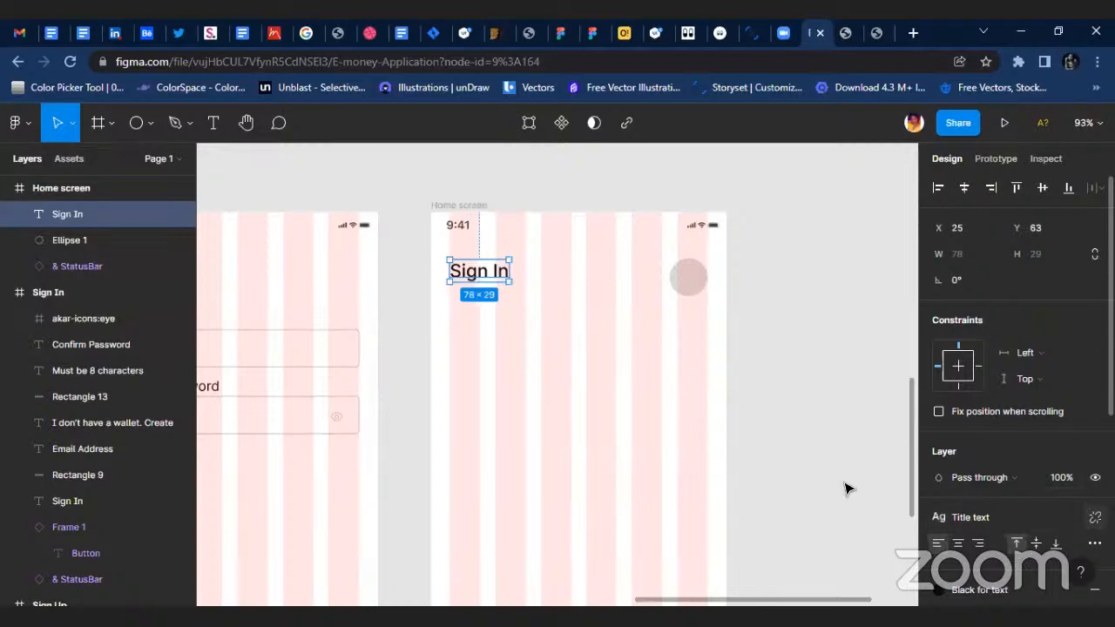
Set the font weight of the Home screen's copied heading to Semi Bold.
click(976, 569)
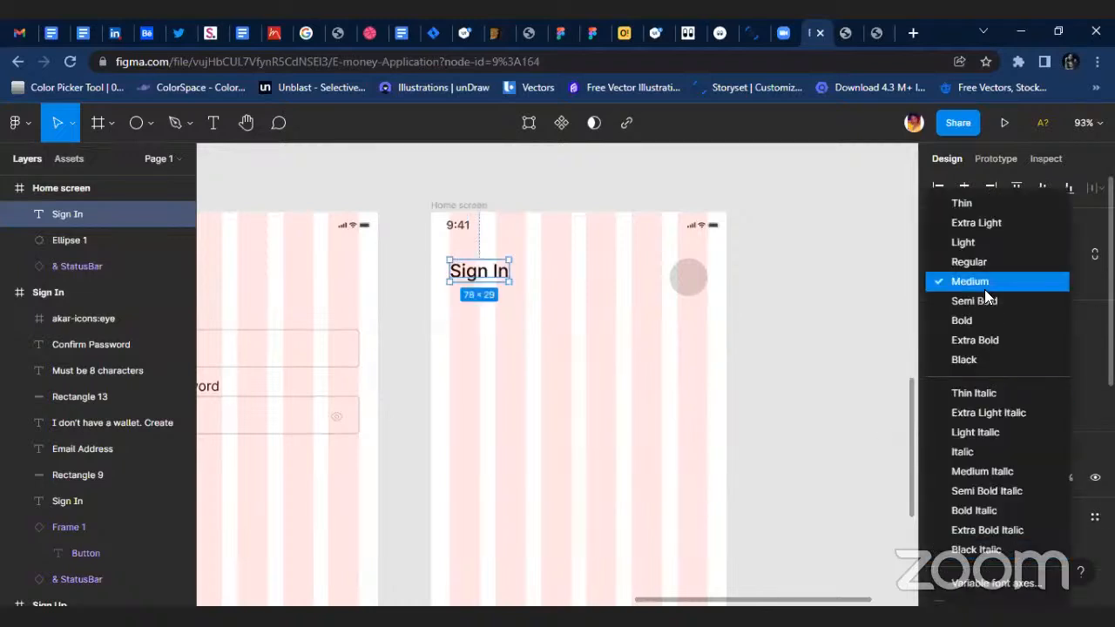
click(974, 301)
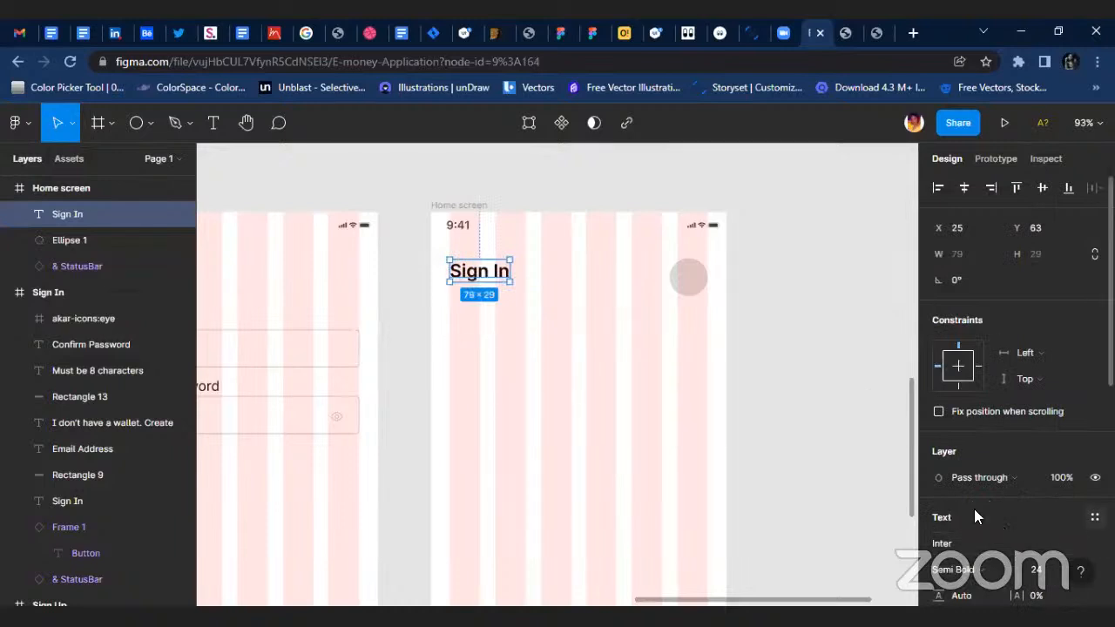
right_click(861, 486)
click(862, 491)
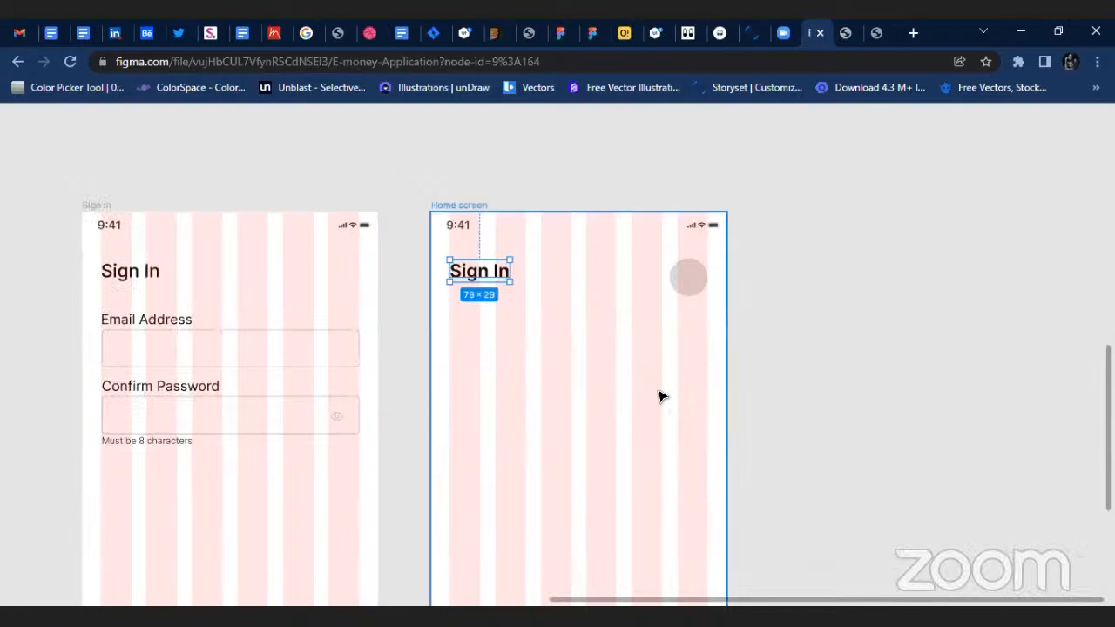
key(ctrl+backslash)
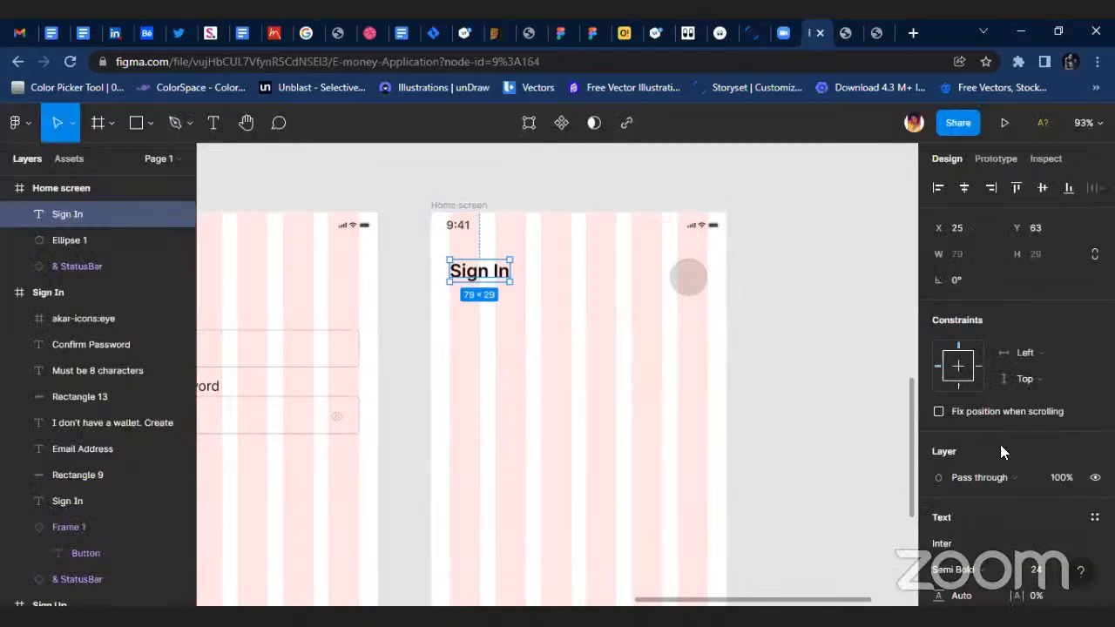
Delete the "Title text" text style from the file's styles.
key(Escape)
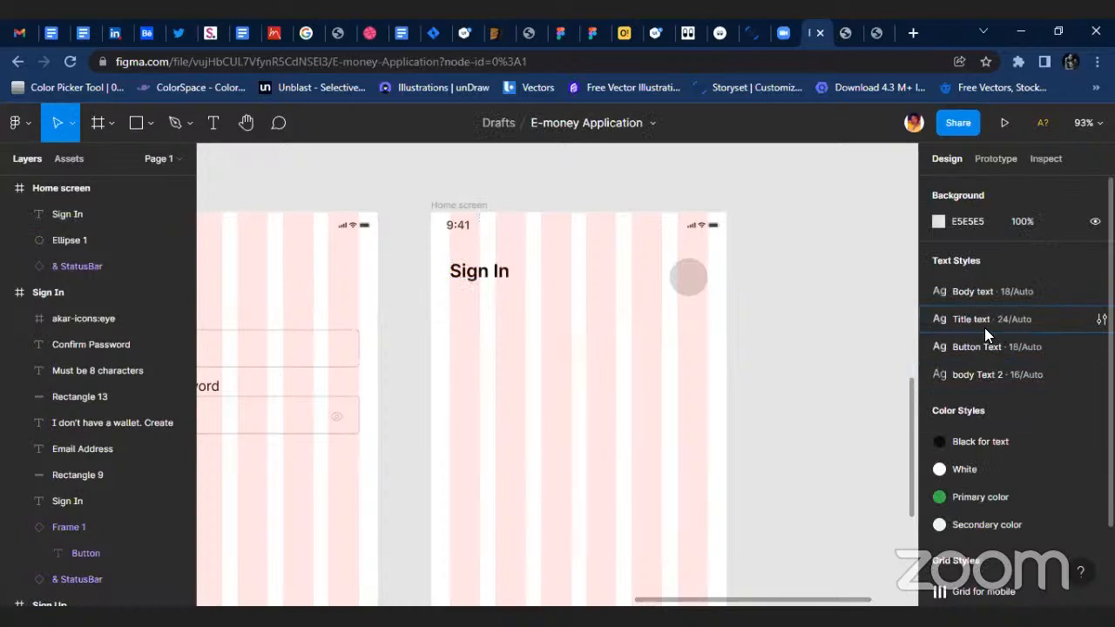
right_click(986, 319)
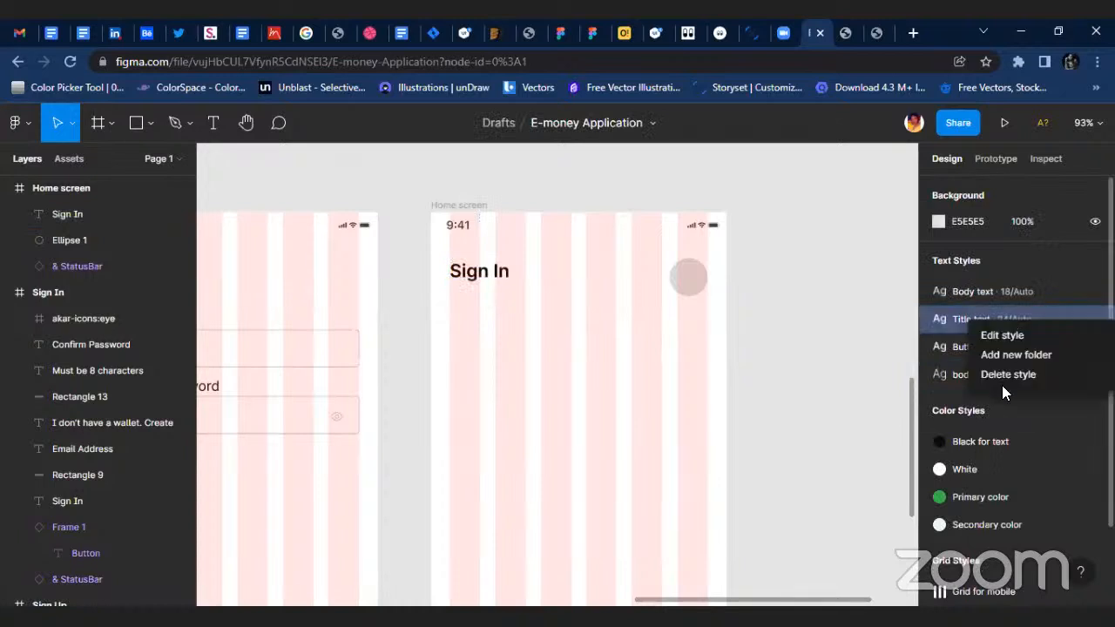
click(994, 375)
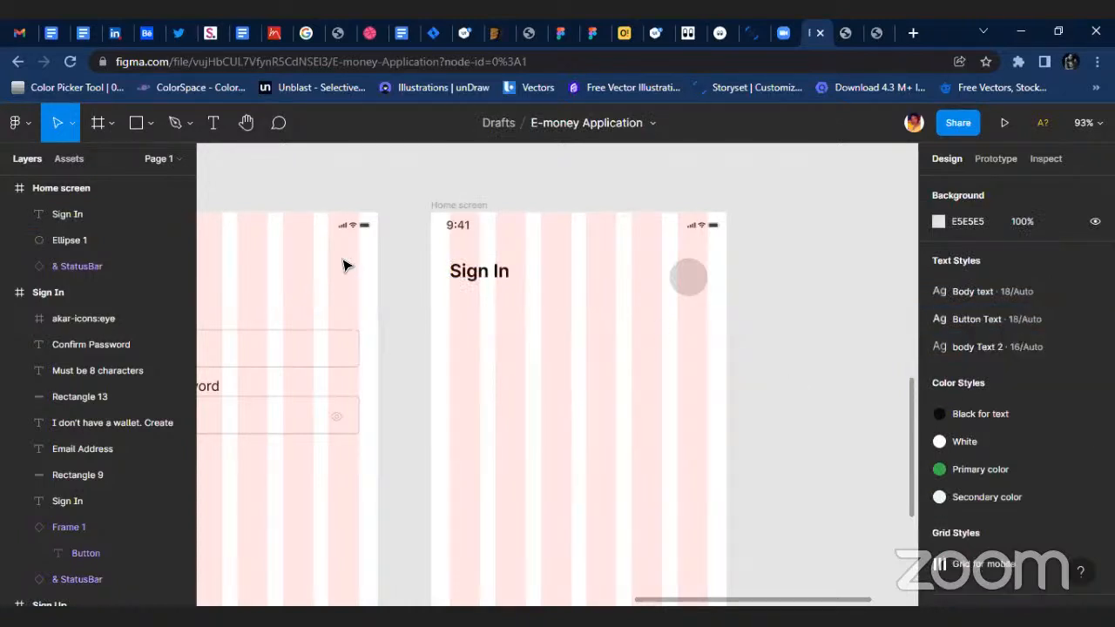
Make the Home screen heading Bold and save its formatting as a new text style named "Title text".
click(479, 271)
click(957, 569)
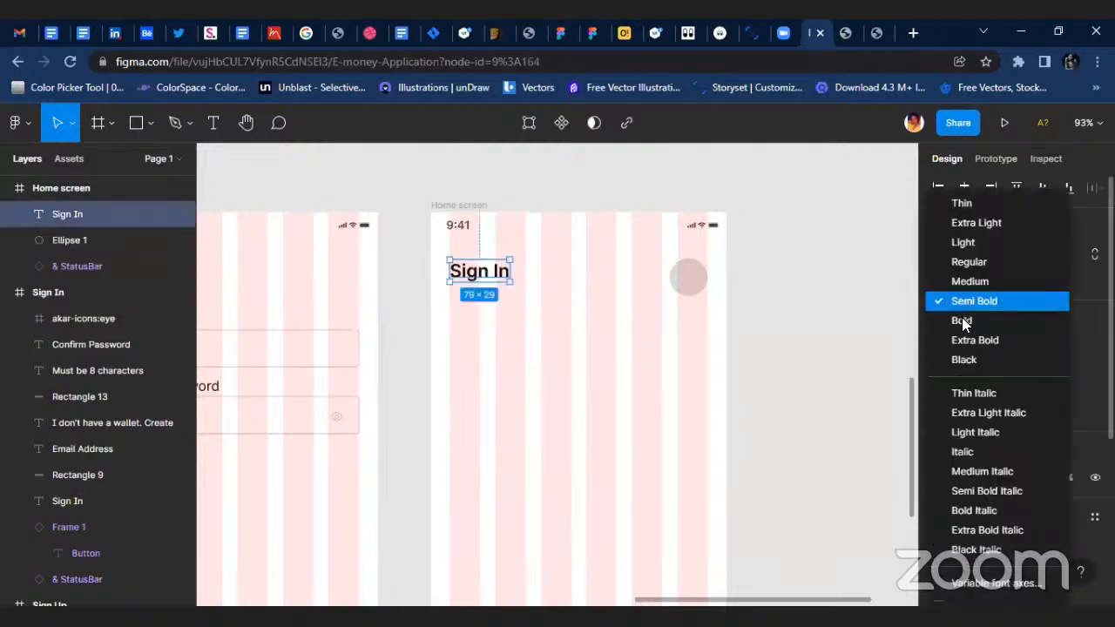
click(963, 319)
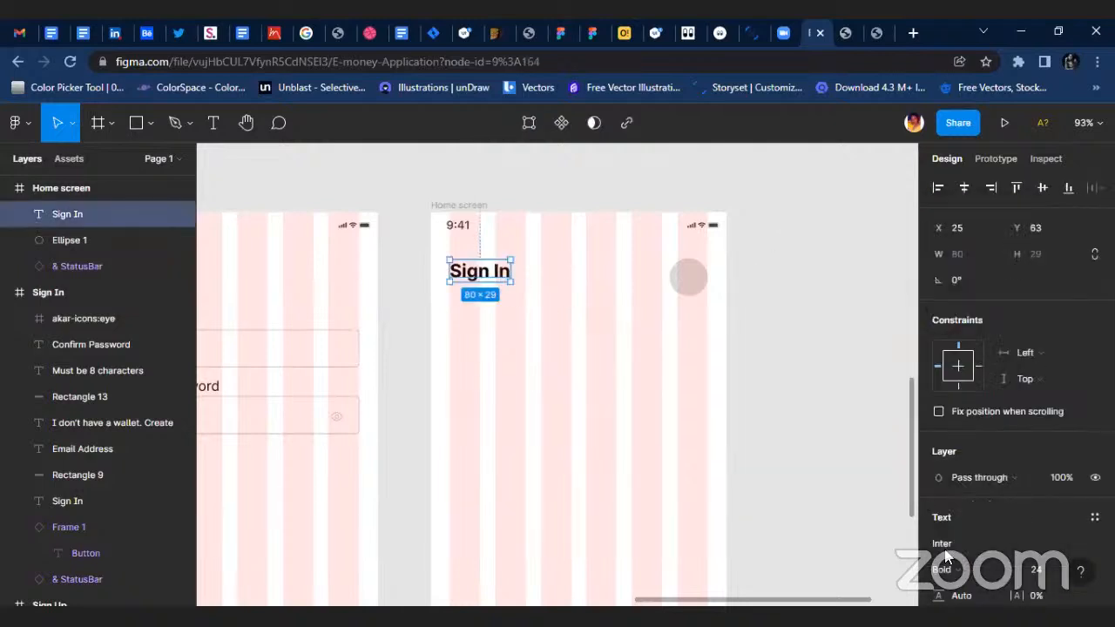
click(1095, 517)
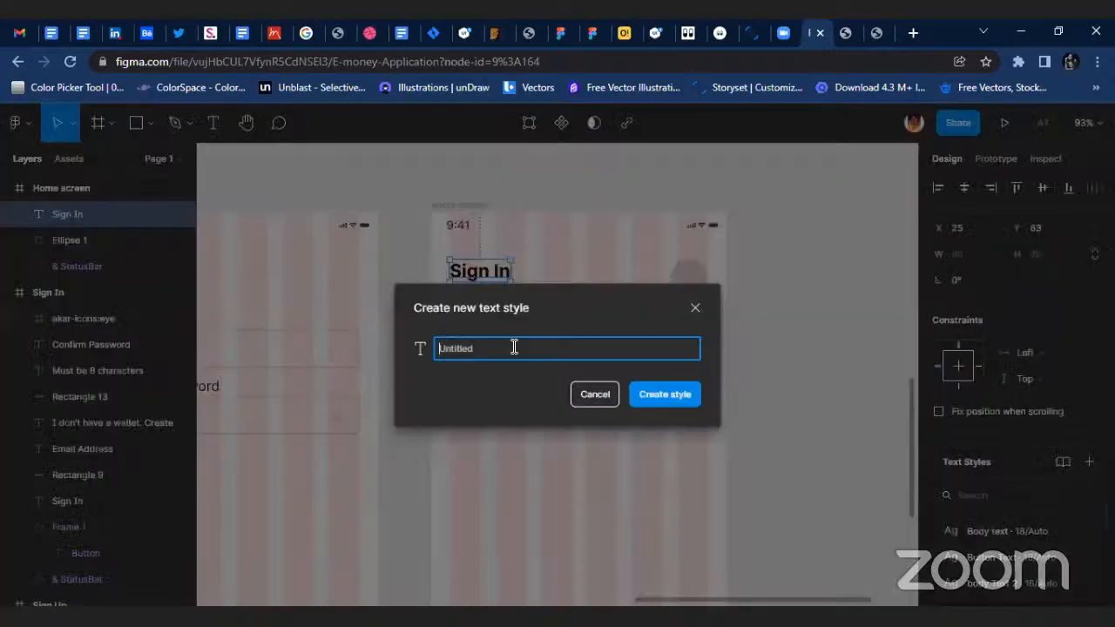
click(514, 347)
text(Title text)
key(Return)
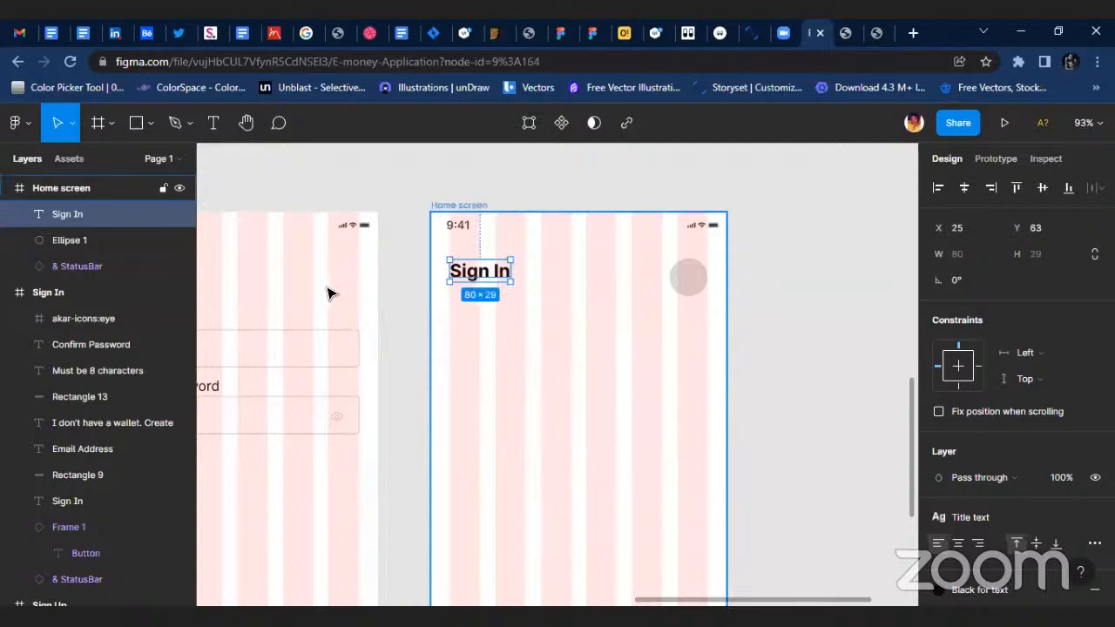
Apply the new Title text style to the headings of the Sign Up and Sign In frames.
scroll(328, 288, down, 3)
scroll(328, 288, left, 3)
click(464, 294)
shift+click(264, 292)
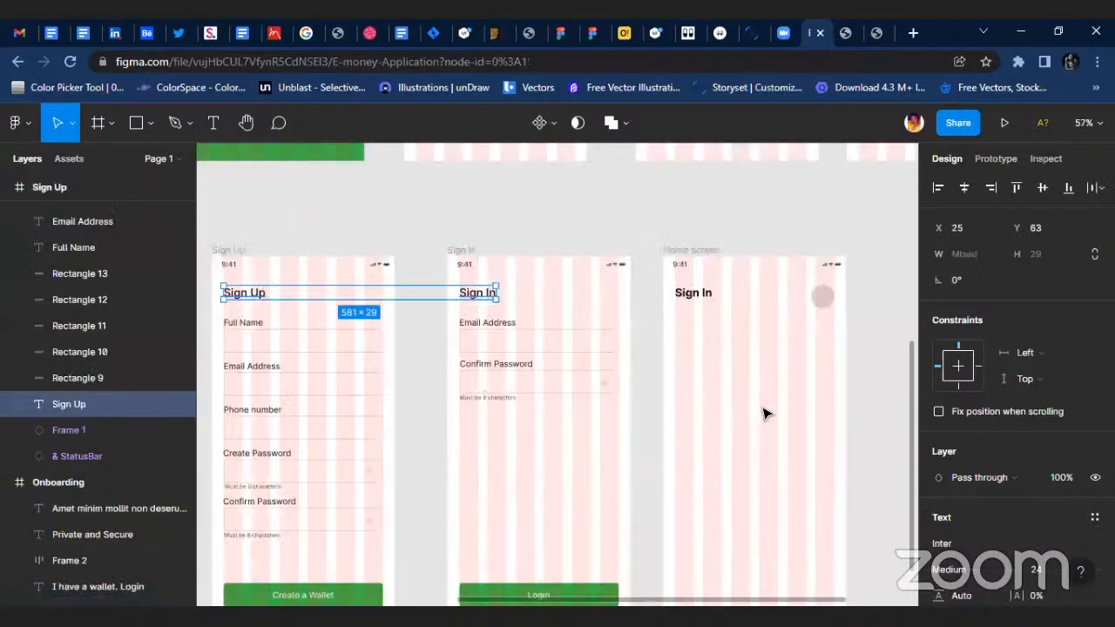
click(980, 566)
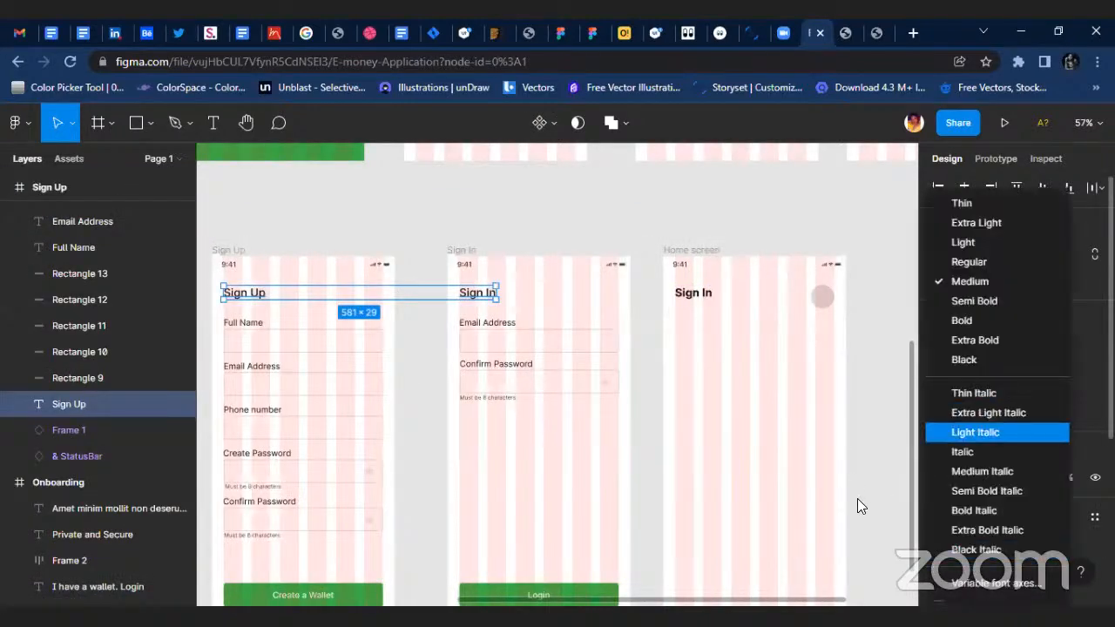
click(803, 362)
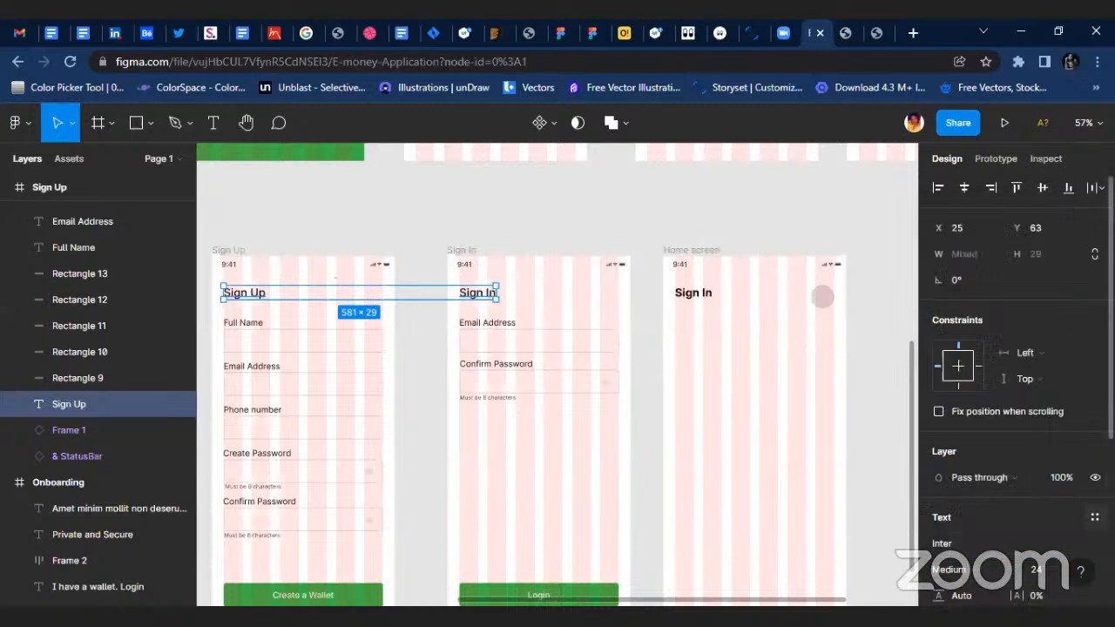
click(1094, 518)
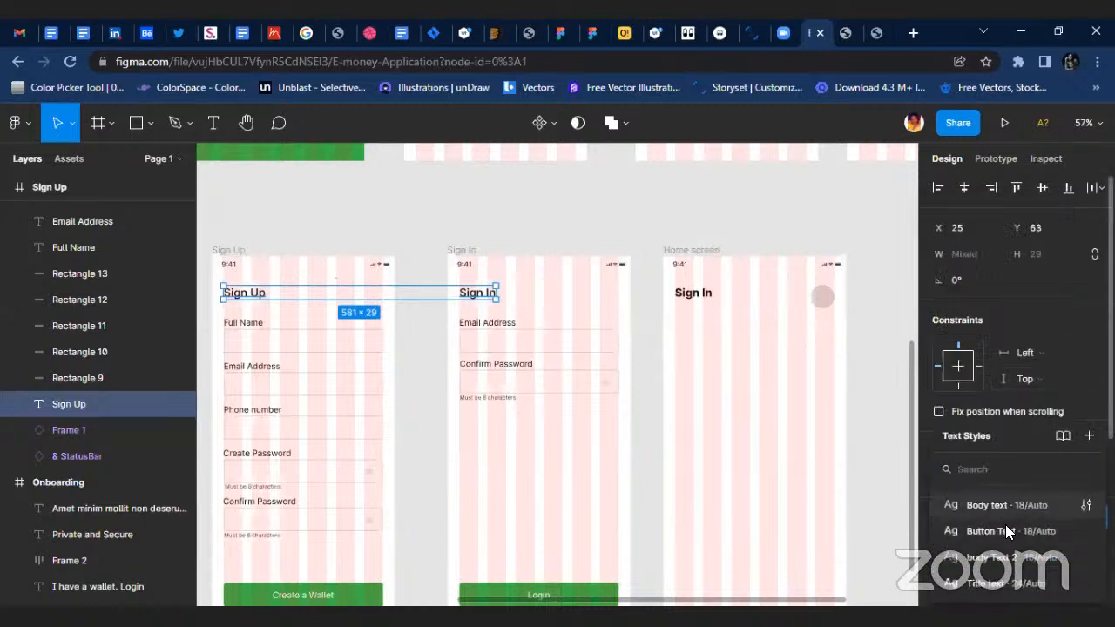
click(1006, 583)
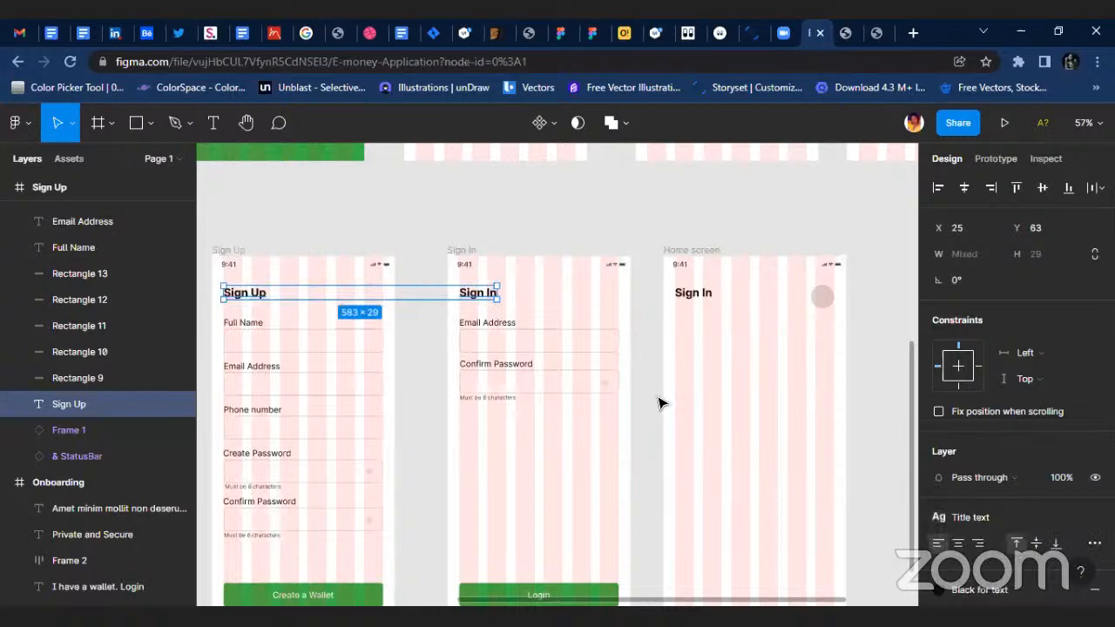
click(659, 404)
Apply the Title text style to the headings of all three Onboarding frames.
scroll(617, 336, up, 5)
scroll(518, 312, down, 5)
click(494, 309)
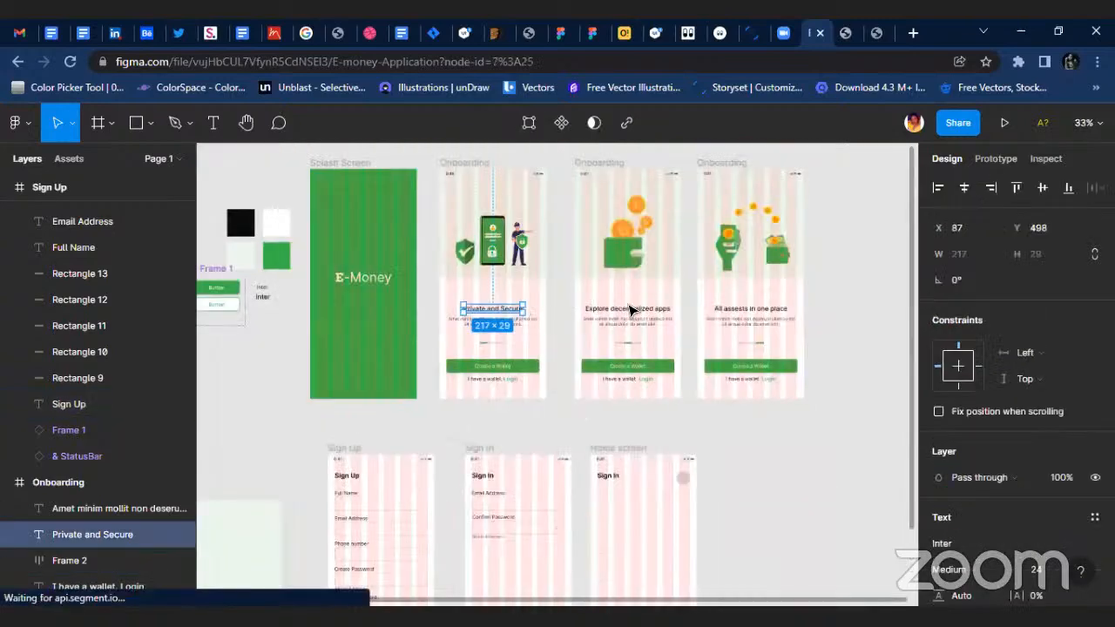
shift+click(627, 308)
shift+click(749, 308)
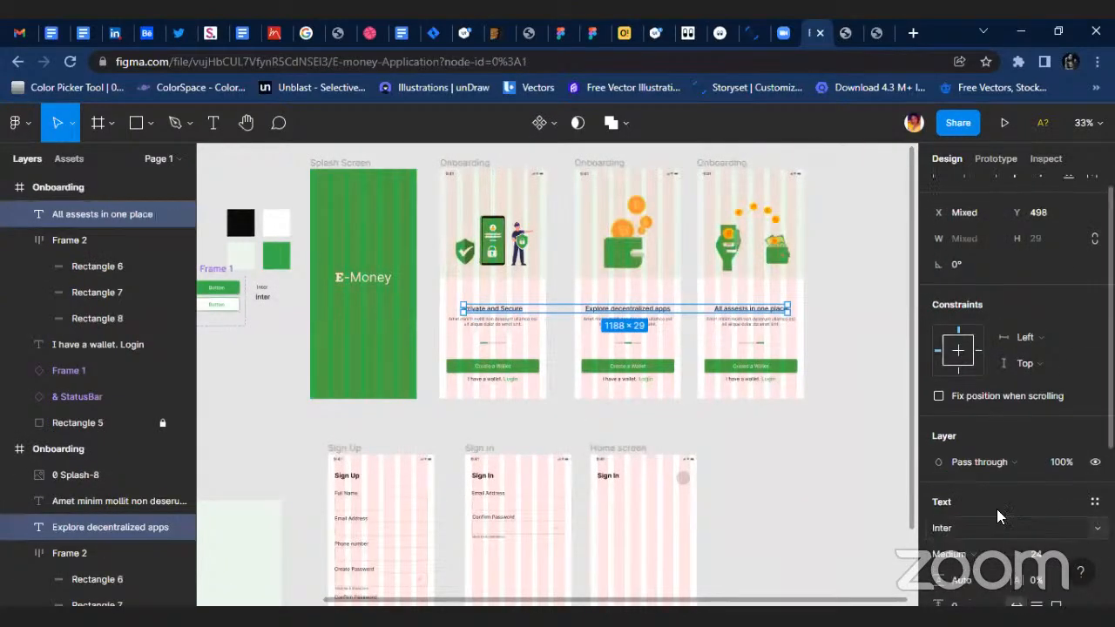
scroll(931, 505, down, 3)
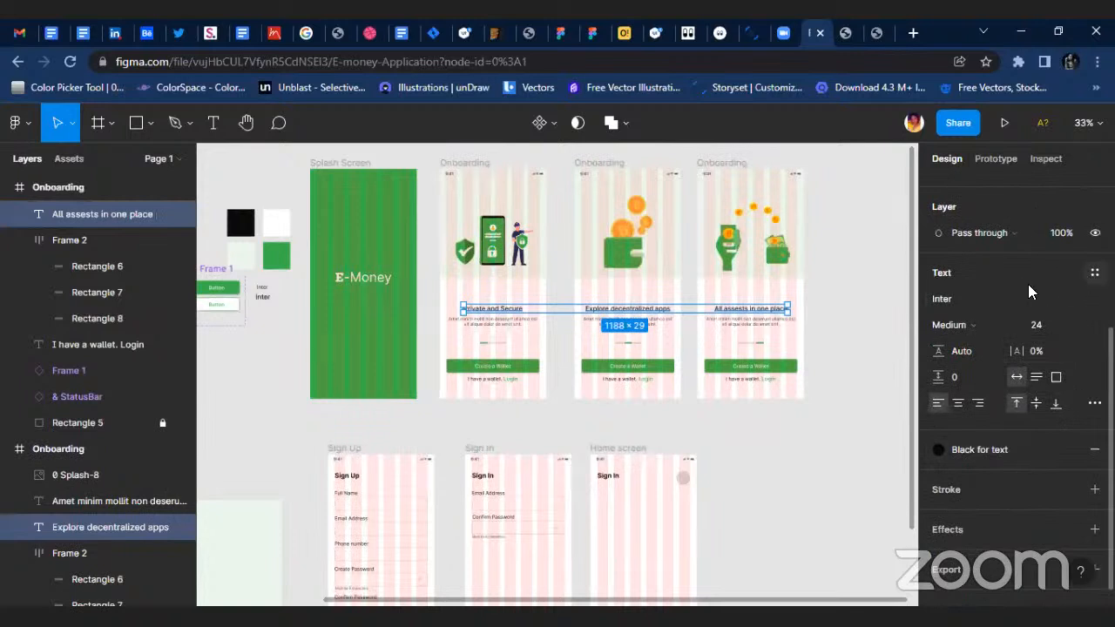
click(1095, 273)
click(1004, 461)
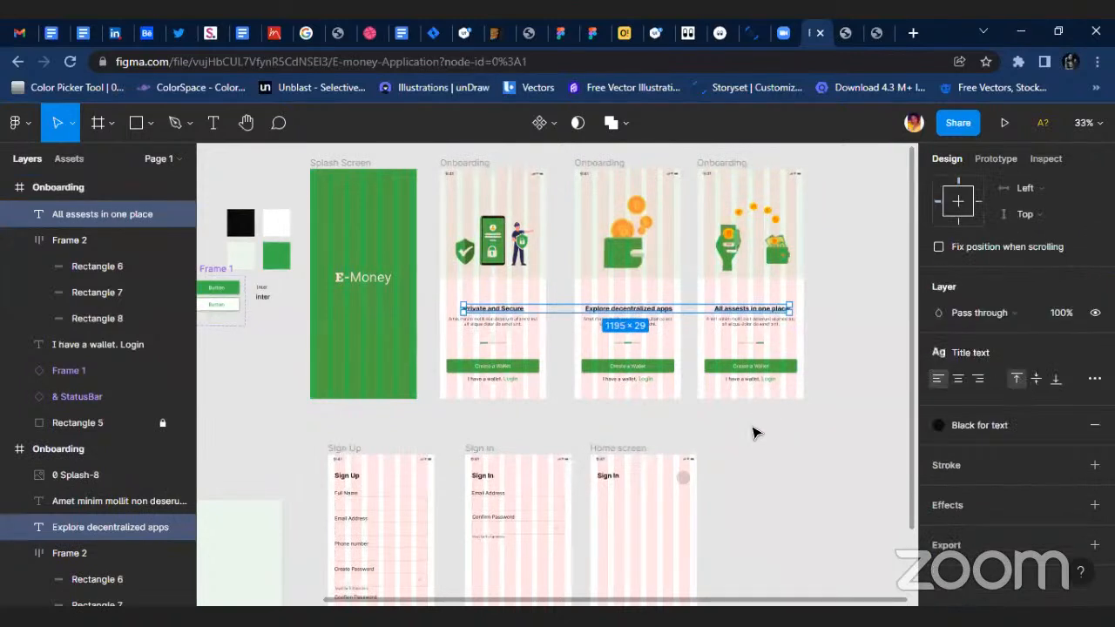
click(754, 402)
Centre the "Private and Secure" and "Explore decentralized apps" headings horizontally in their Onboarding frames.
click(507, 309)
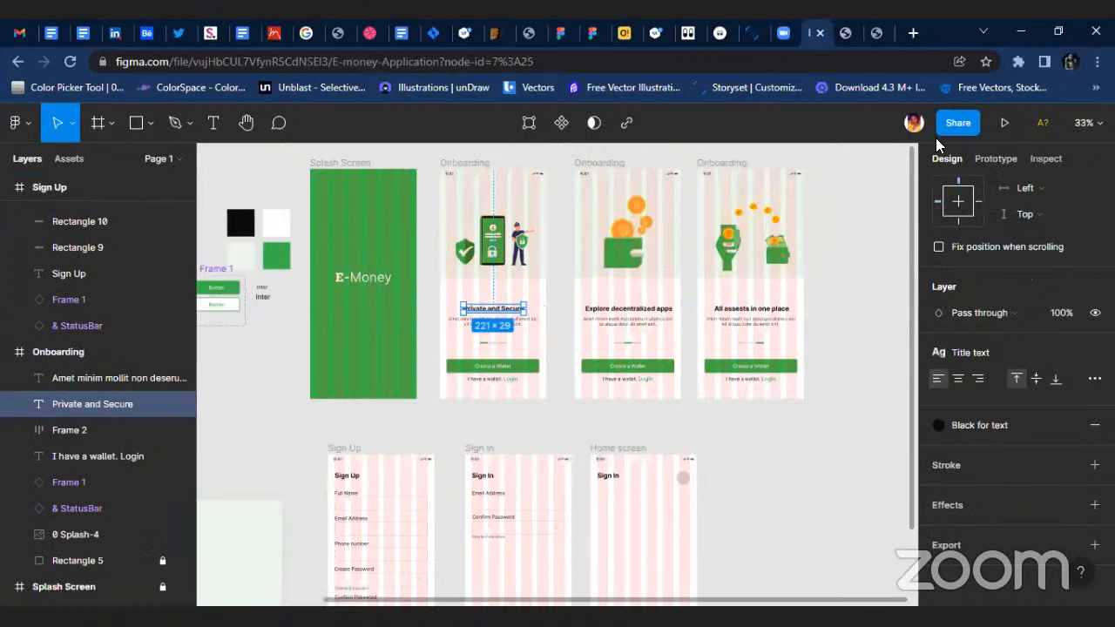
scroll(960, 176, up, 3)
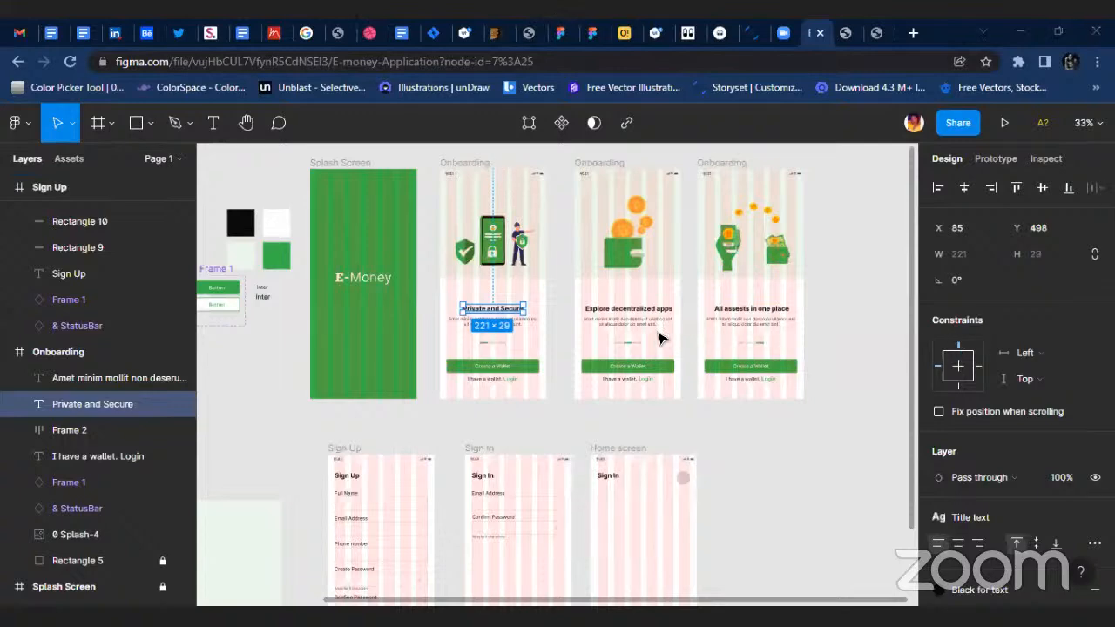
scroll(646, 303, up, 3)
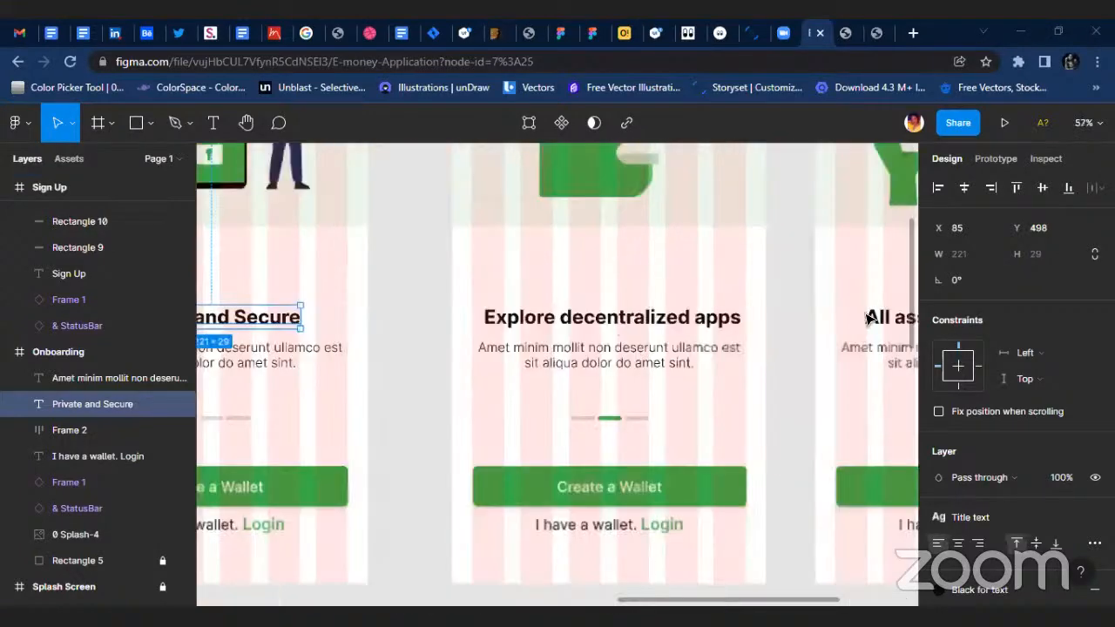
click(646, 316)
click(964, 185)
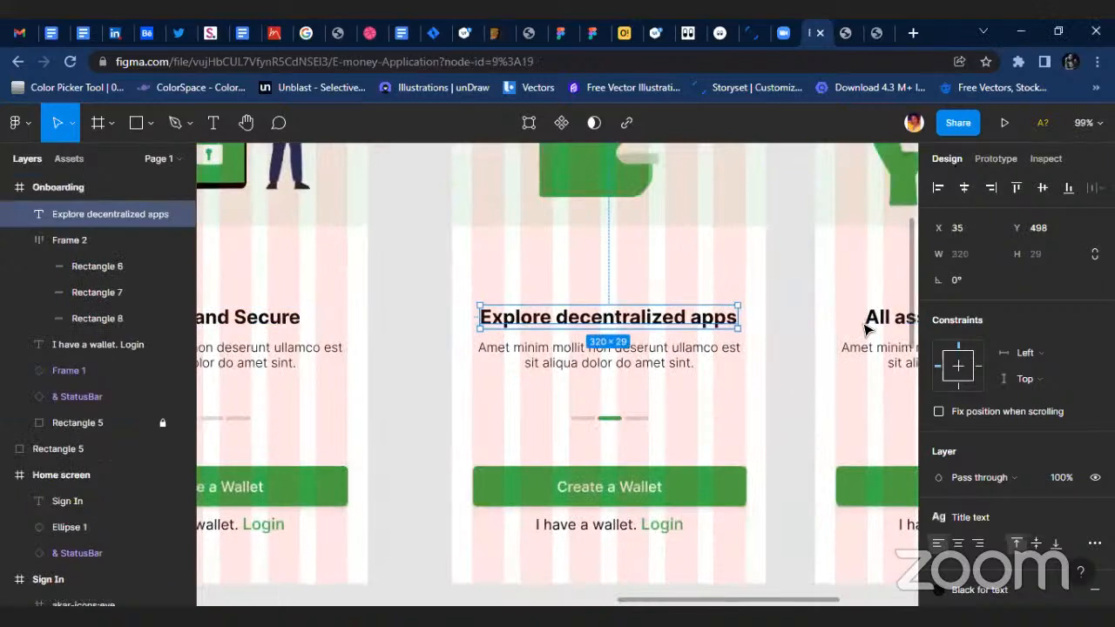
Centre the "All assests in one place" heading horizontally in its Onboarding frame.
click(868, 324)
click(965, 186)
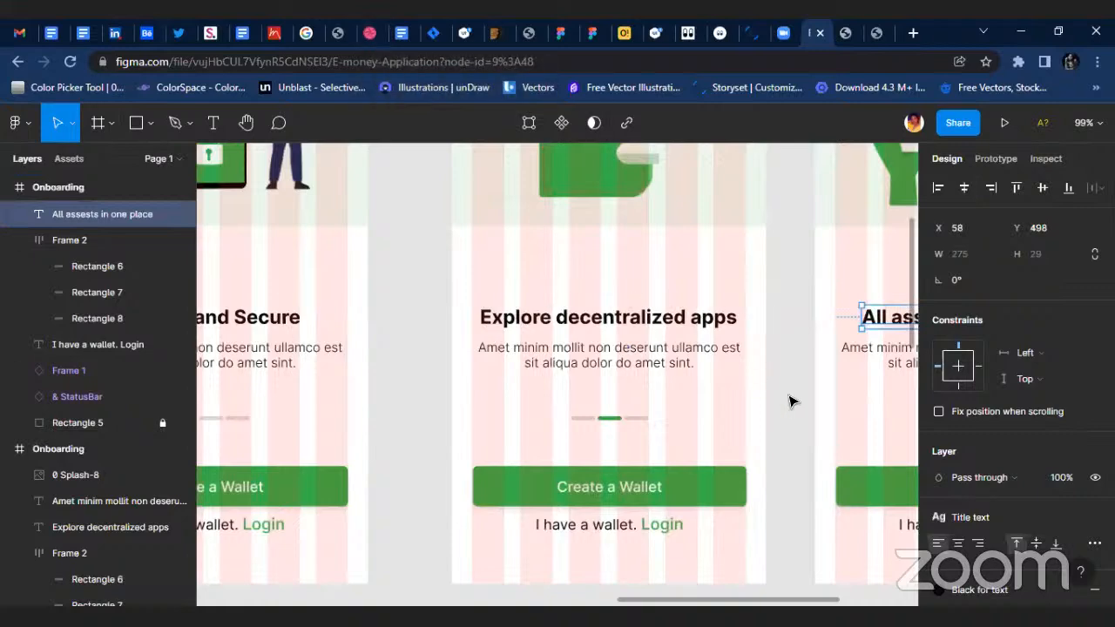
click(772, 399)
Replace the Home screen's "Sign In" heading text with the account holder's full name.
scroll(772, 398, down, 3)
key(shift+1)
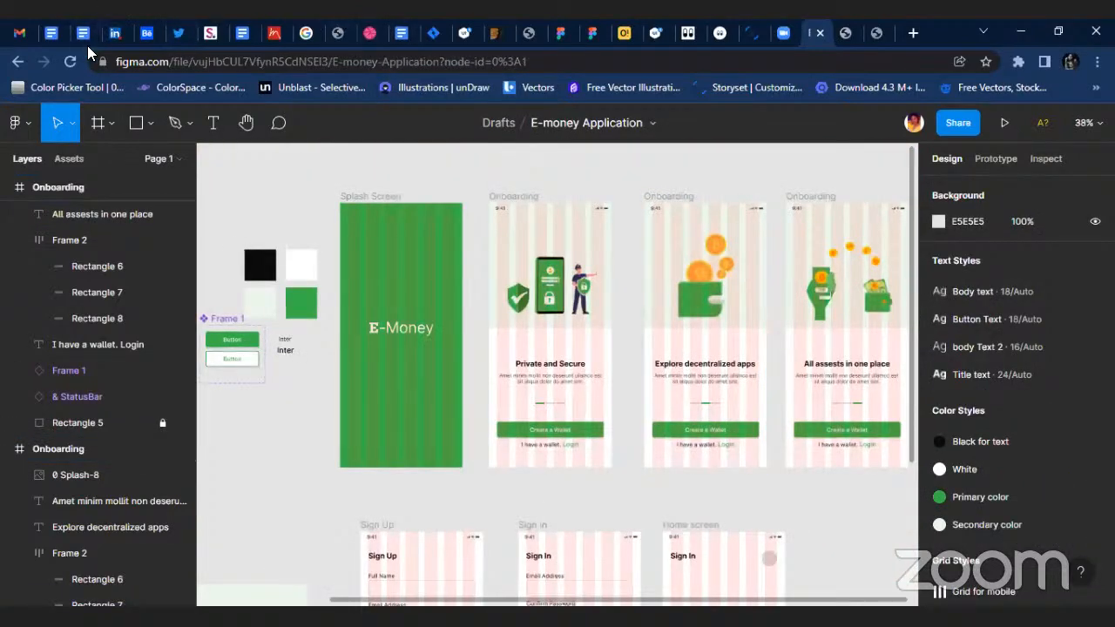
scroll(662, 427, down, 5)
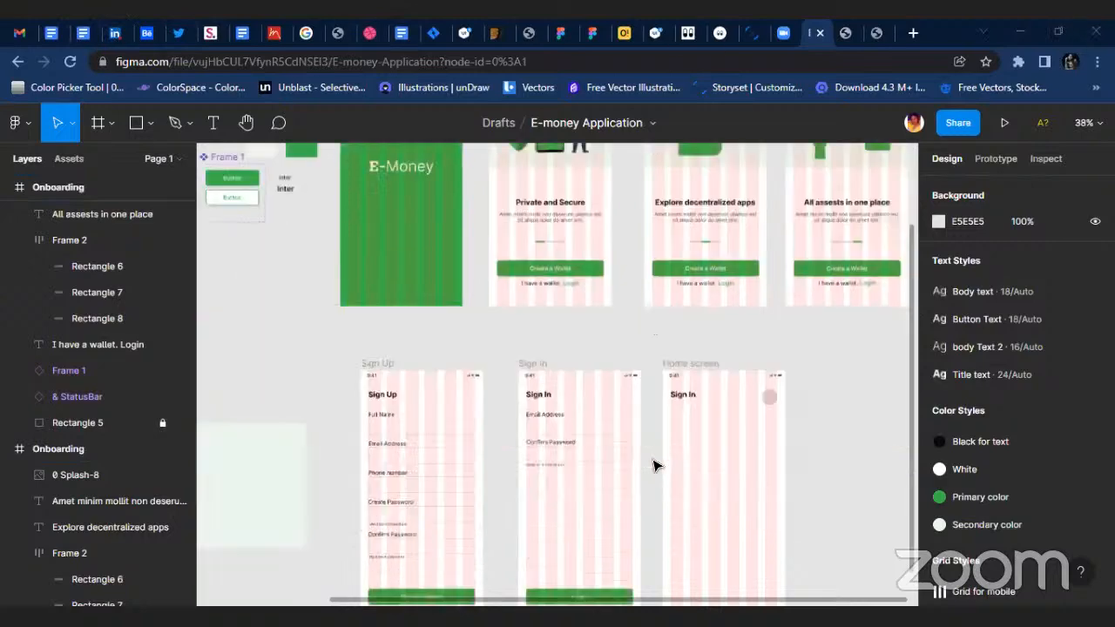
scroll(762, 314, up, 3)
scroll(615, 245, up, 2)
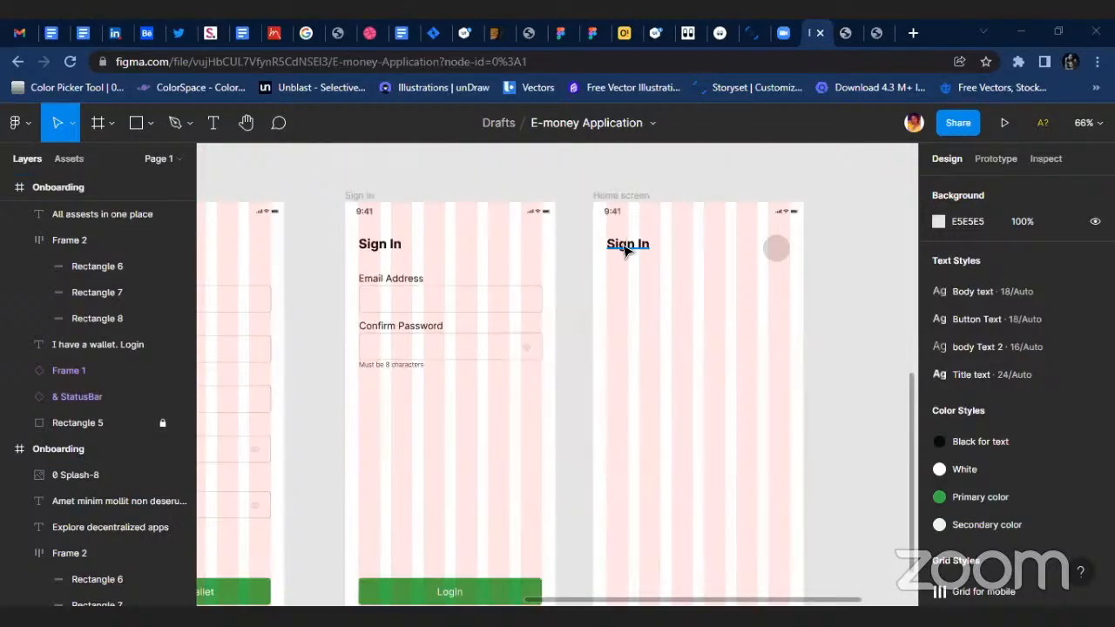
click(625, 251)
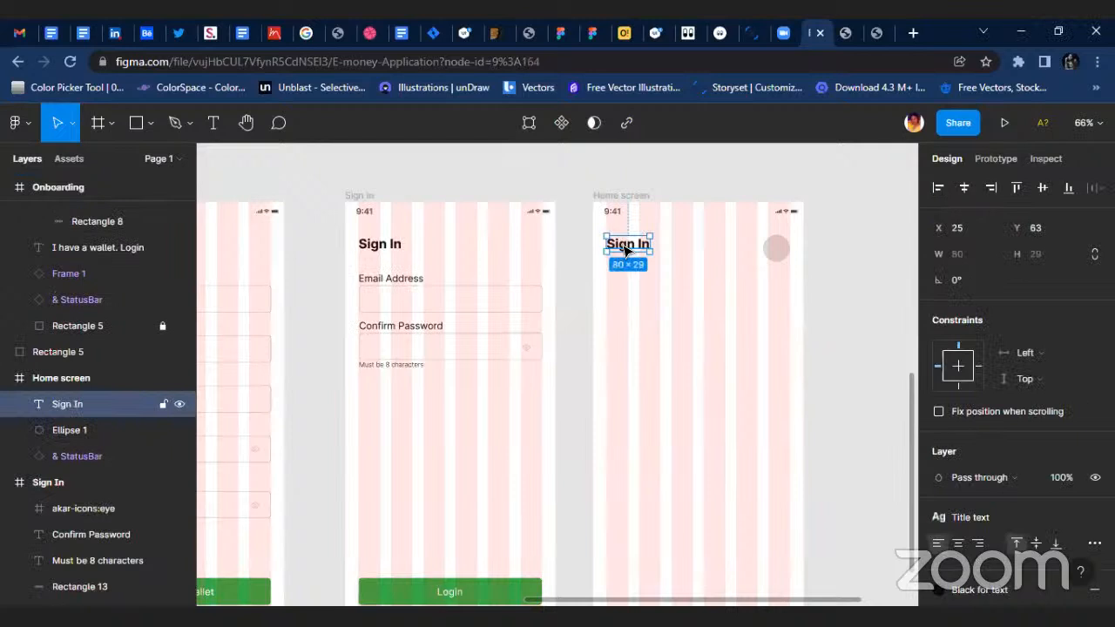
scroll(744, 257, up, 5)
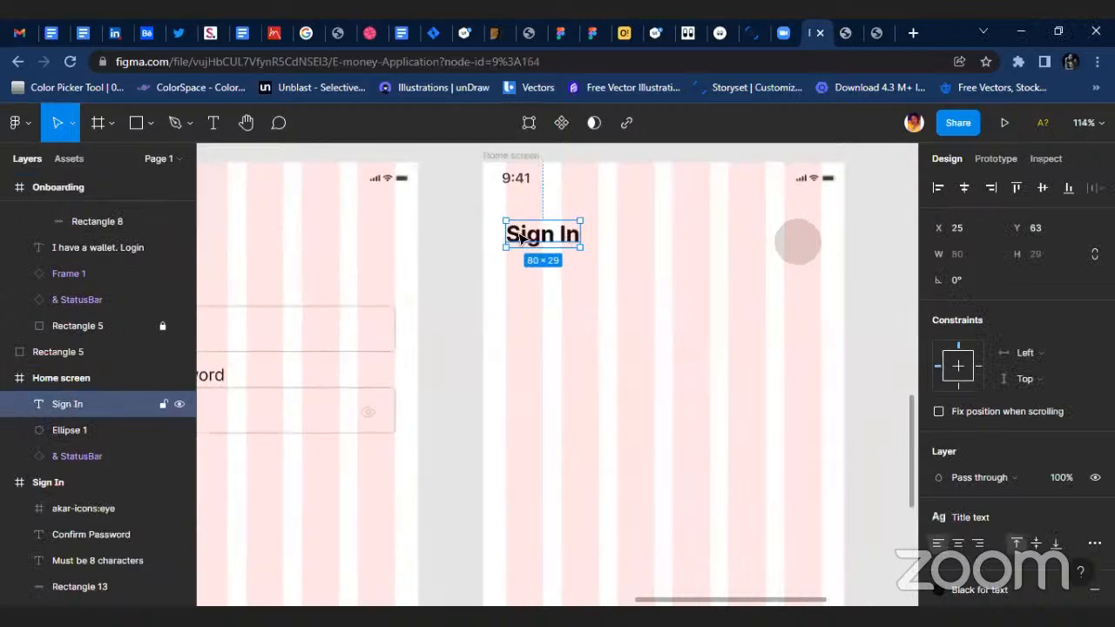
double_click(520, 234)
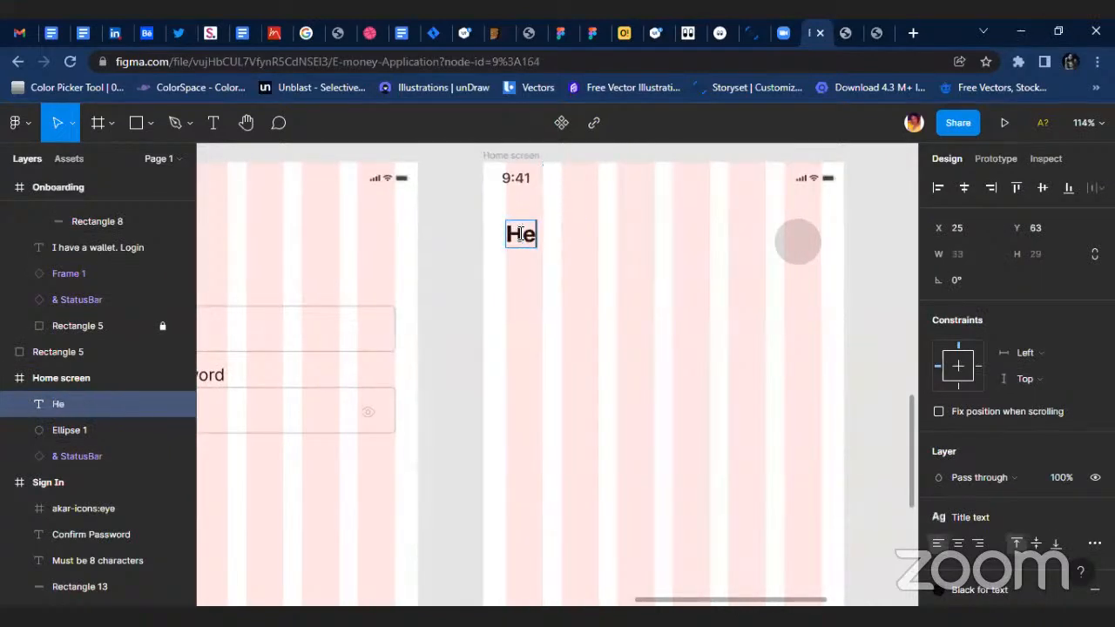
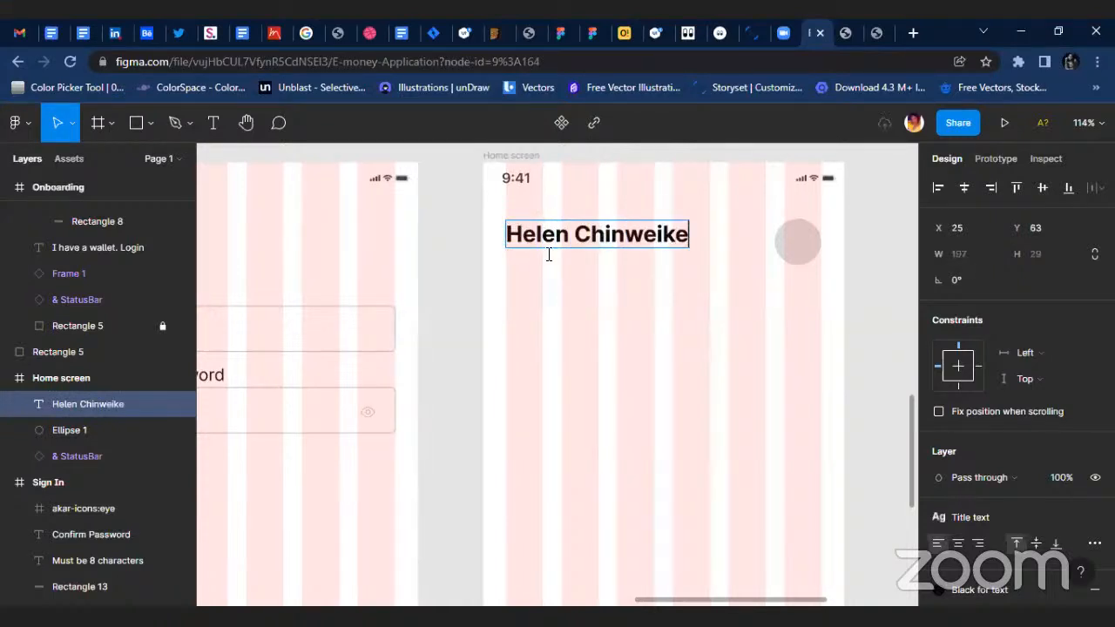
key(Escape)
Move the name heading on the Home screen down to Y 82, keeping it at X 25.
scroll(568, 255, up, 2)
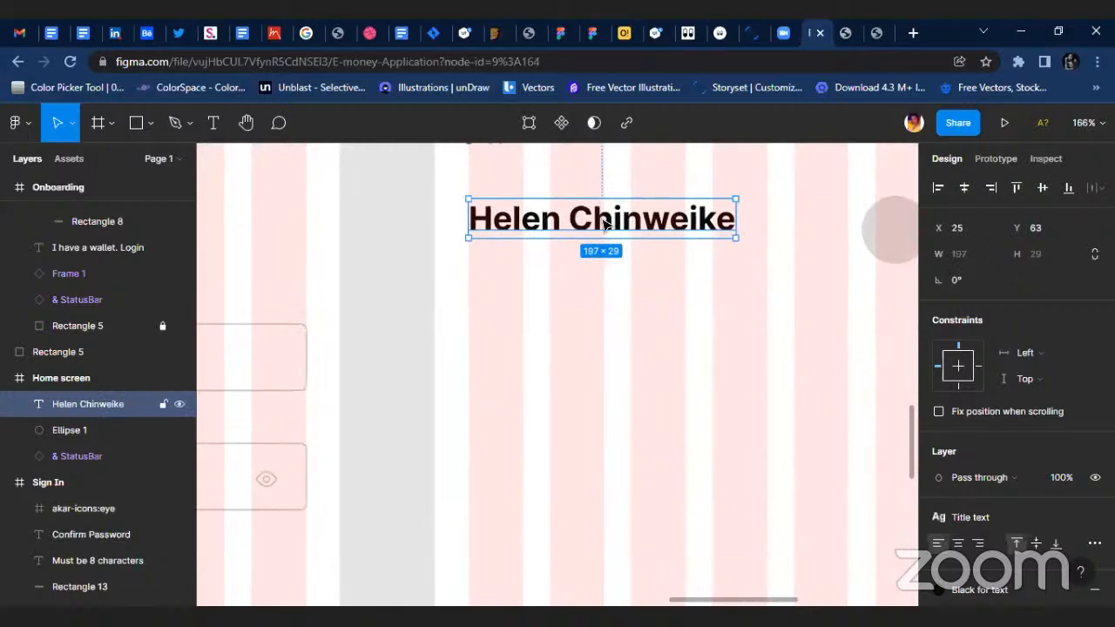
drag(601, 220, 603, 247)
scroll(557, 314, down, 3)
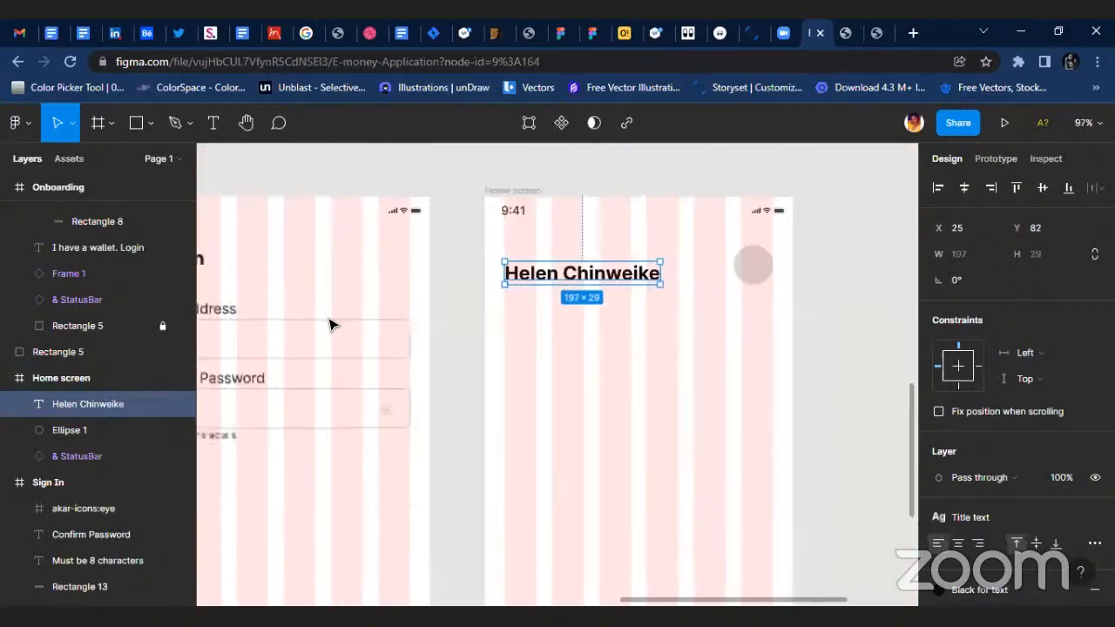
Place a copy of the Sign In frame's "Email Address" label directly above the name heading on the Home screen.
click(224, 311)
drag(225, 311, 595, 256)
scroll(592, 255, up, 4)
Change the copied label above the name heading to read "Good Evening".
double_click(578, 248)
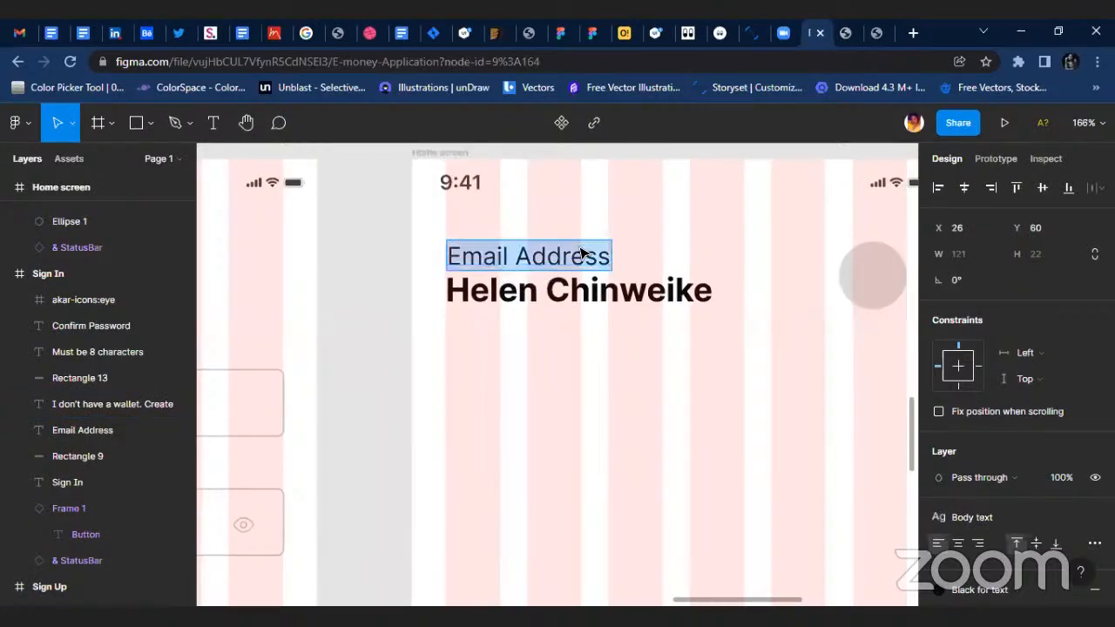
text(Goo)
text(d)
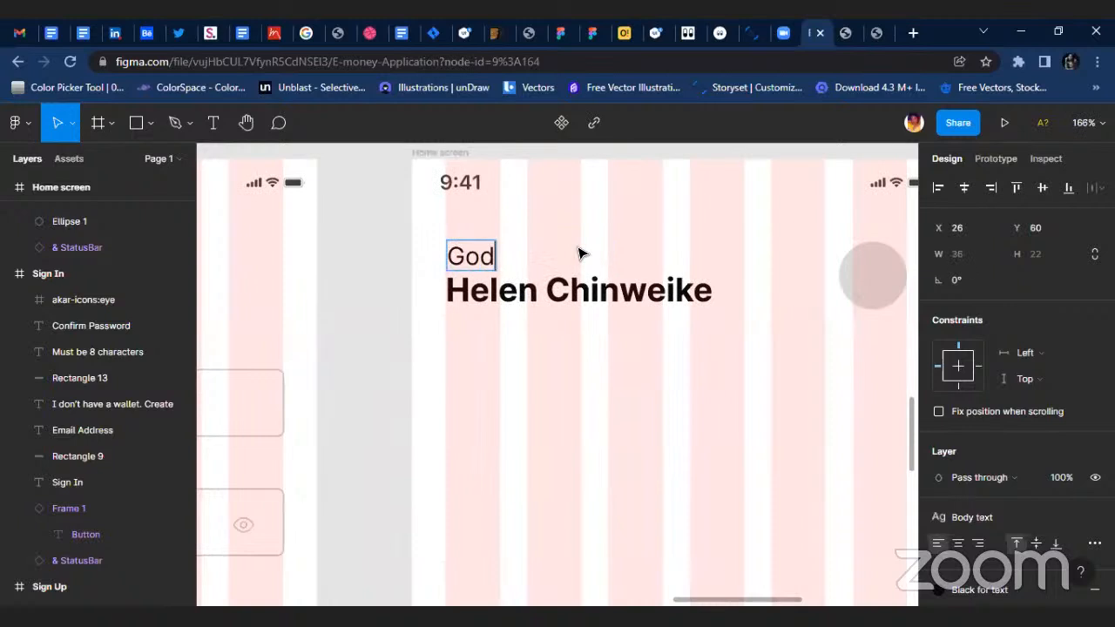
key(BackSpace)
text(od Even)
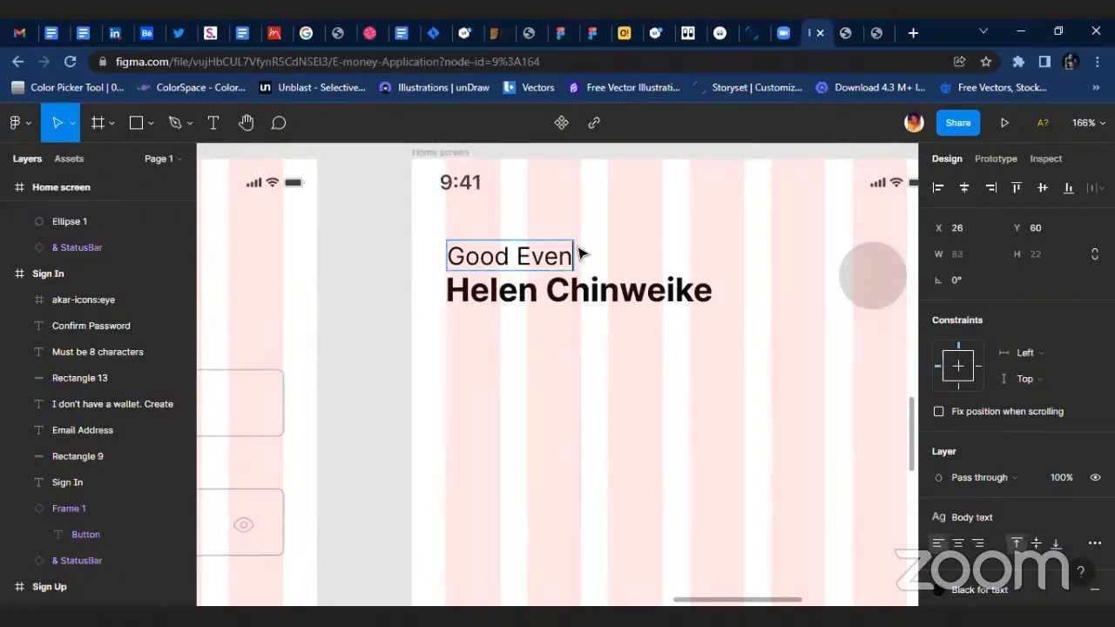
text(ing)
key(Escape)
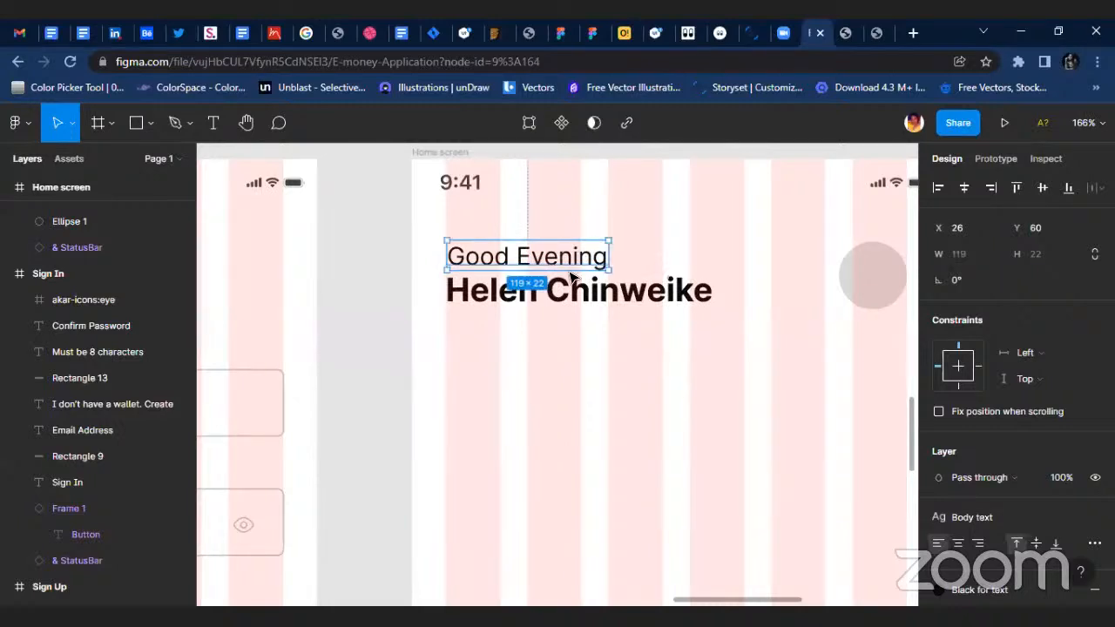
Left-align the "Good Evening" greeting with the name heading and wrap both in an auto layout frame.
shift+click(513, 287)
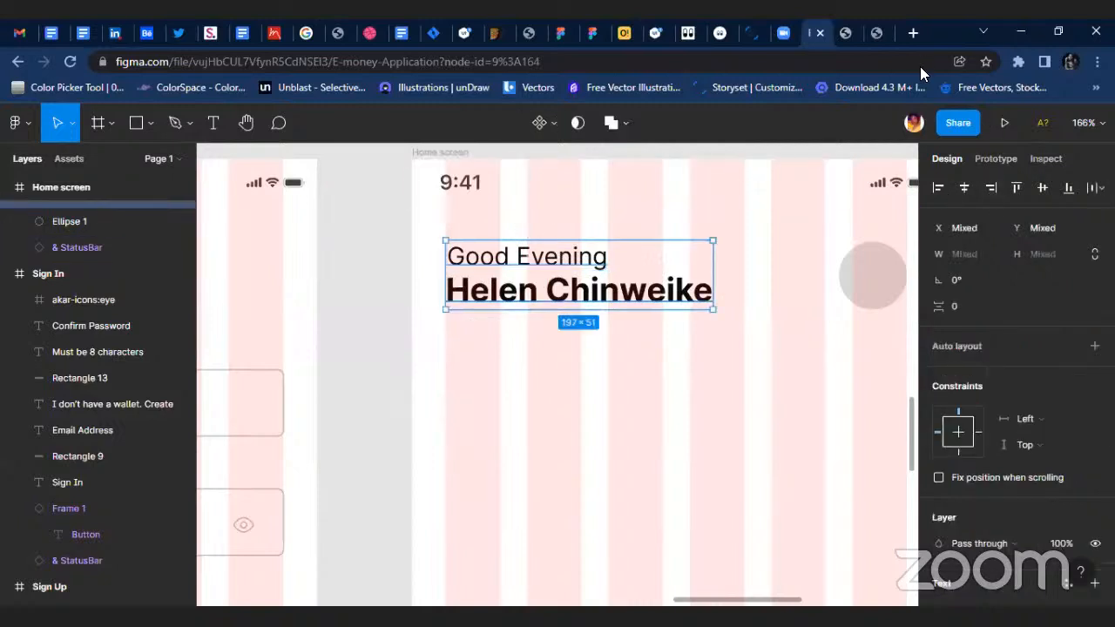
click(937, 188)
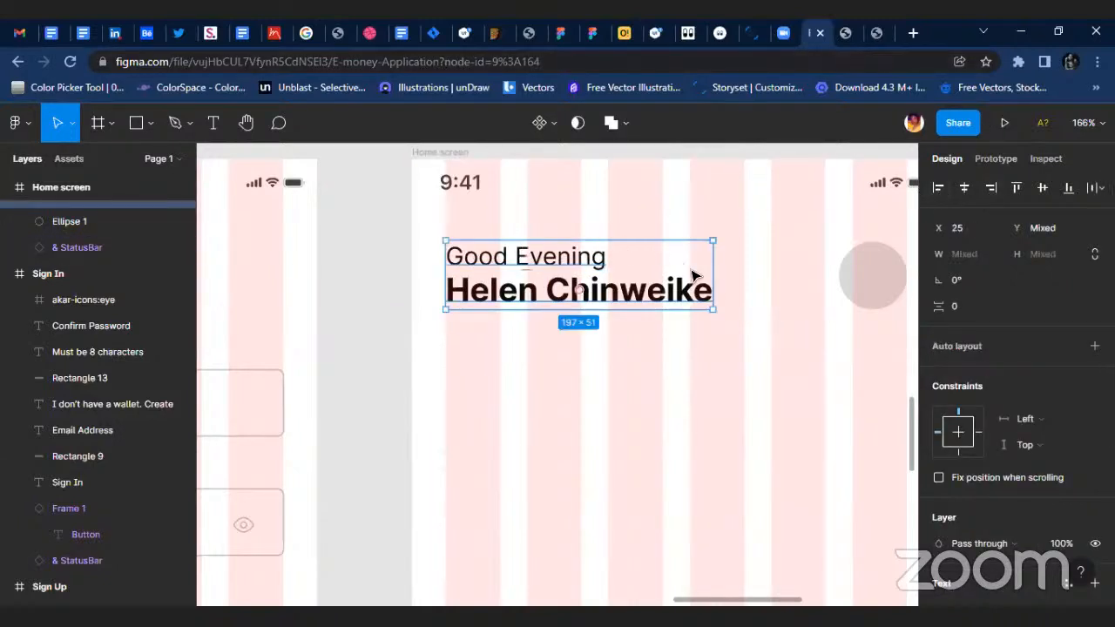
key(shift+a)
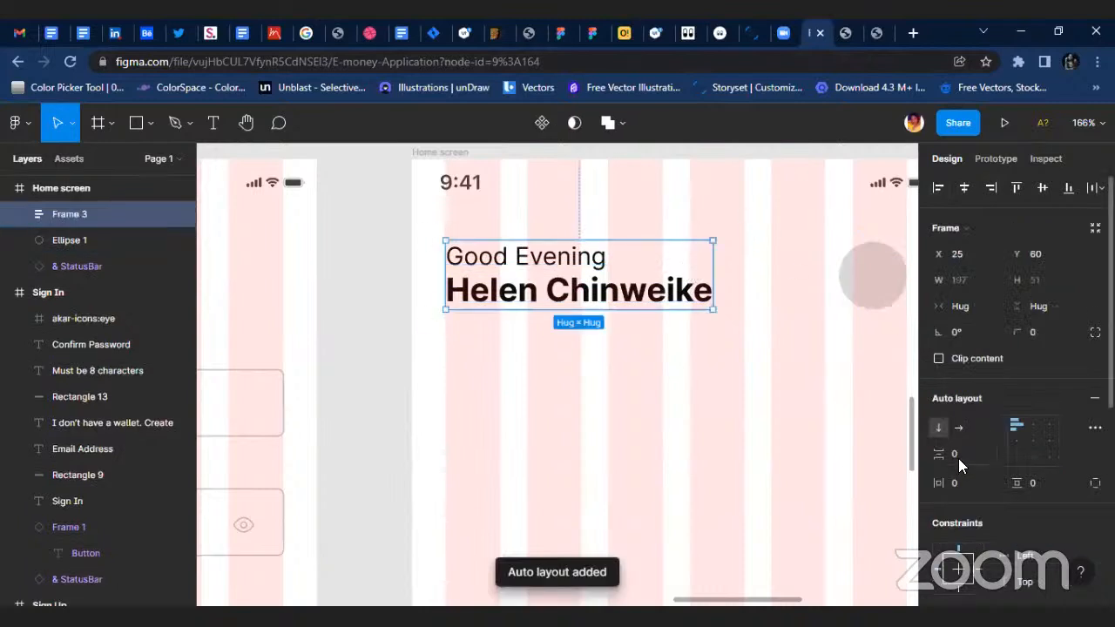
Set the vertical spacing between the greeting and the name in the auto layout frame to 4.
click(958, 455)
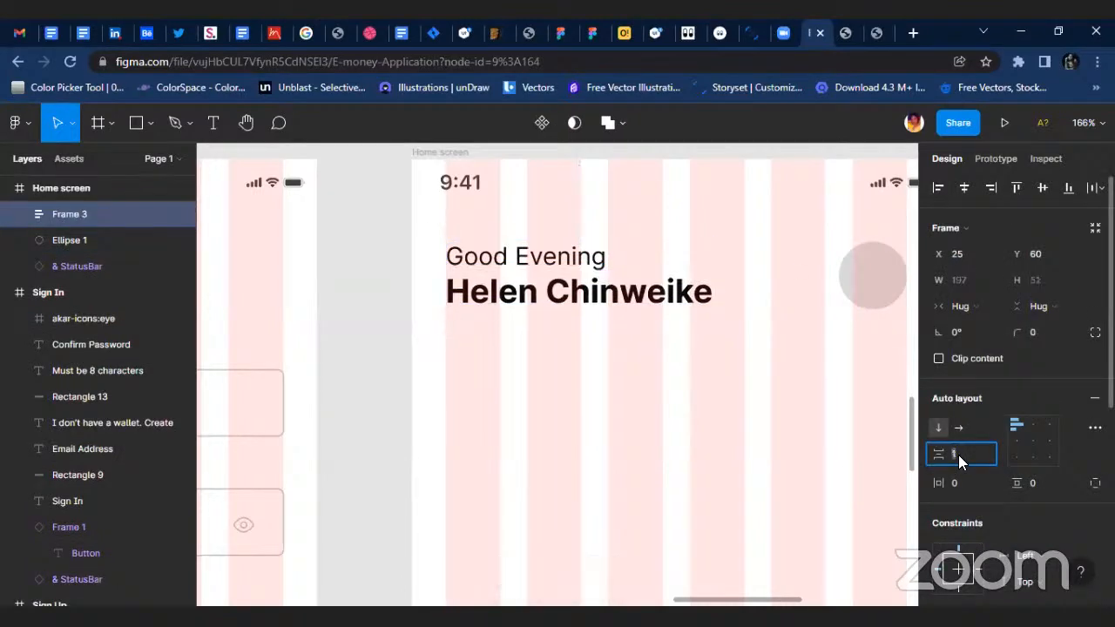
key(Up)
key(Up)
key(Up)
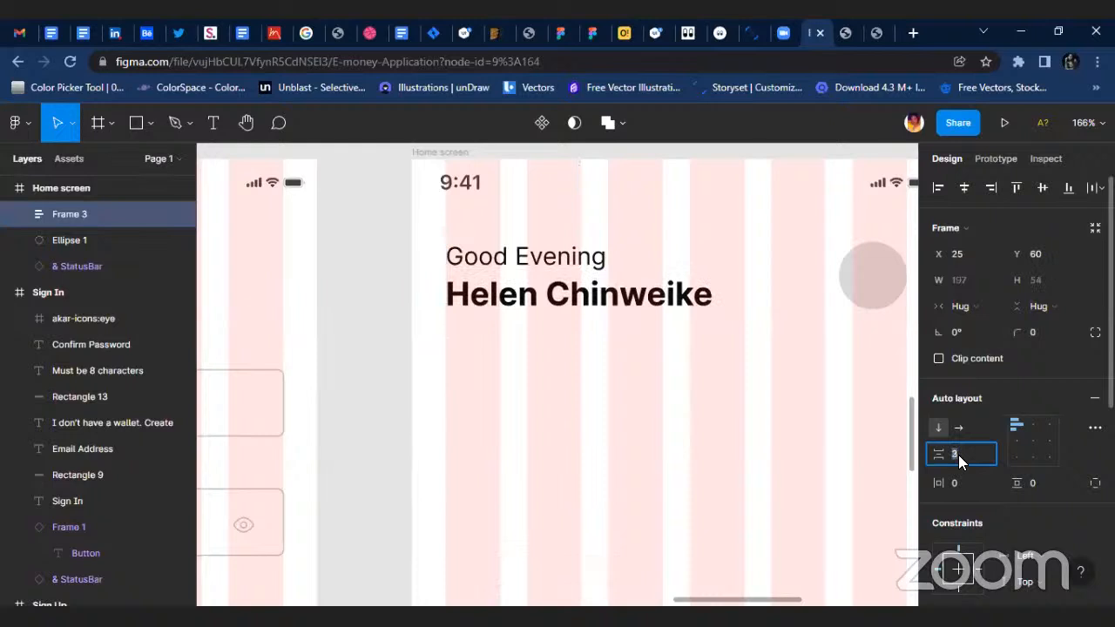
key(Up)
click(688, 371)
Align the greeting frame and the grey profile circle on their vertical centres.
scroll(700, 368, down, 2)
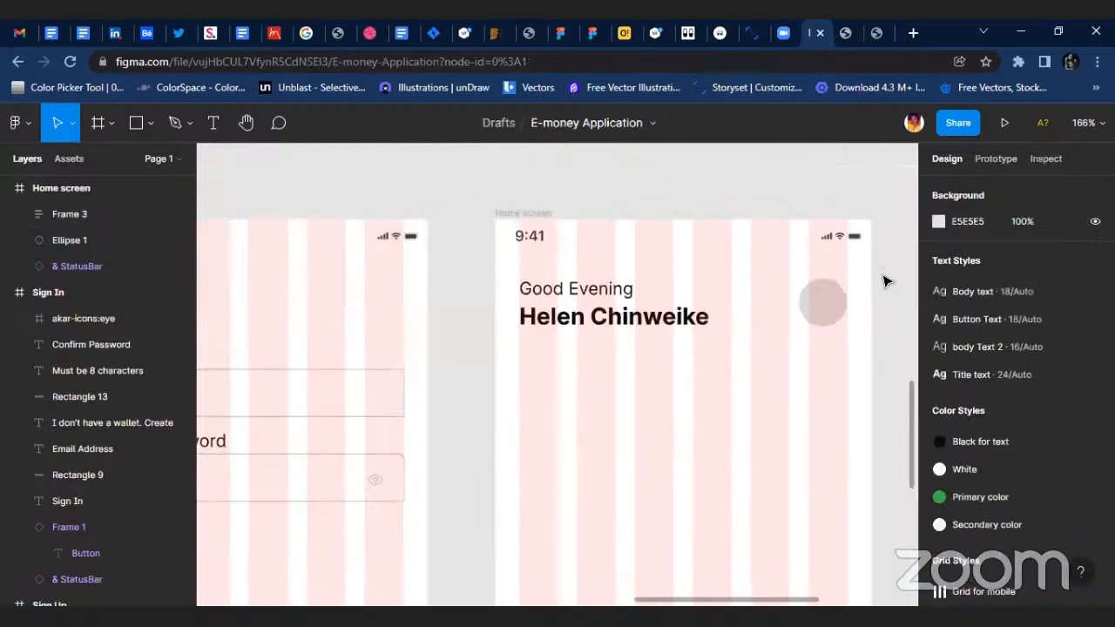
click(823, 302)
scroll(831, 306, right, 3)
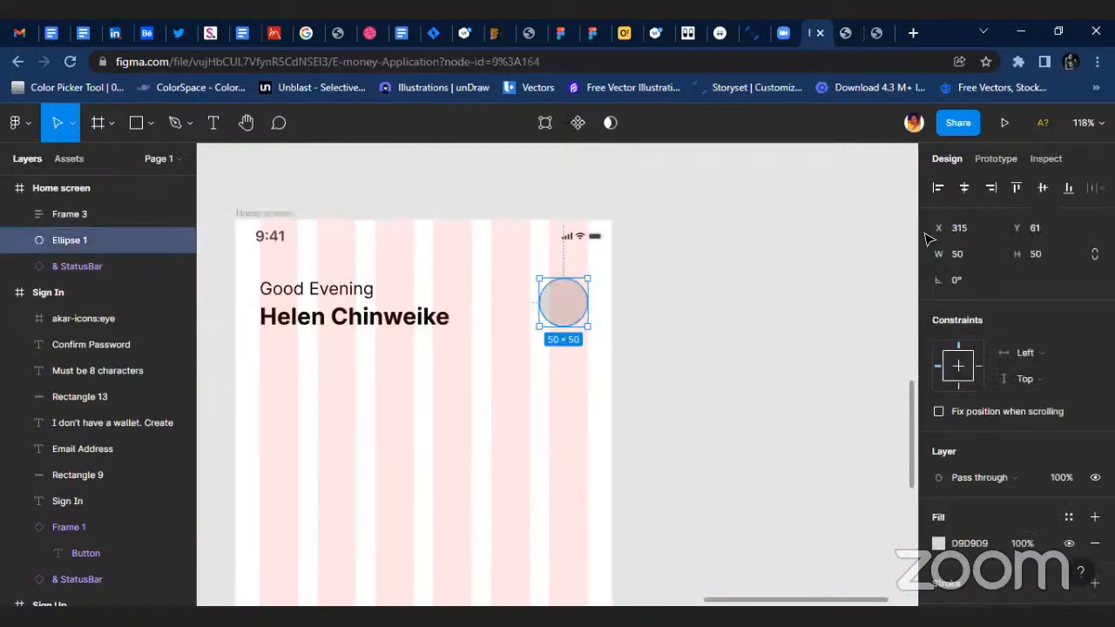
click(332, 326)
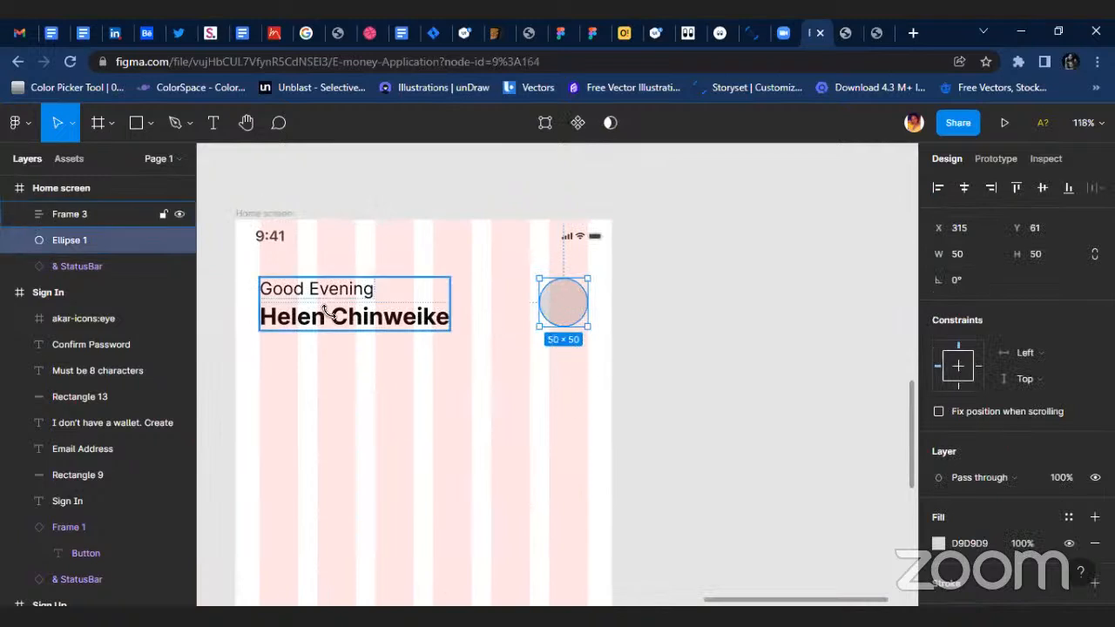
shift+click(567, 304)
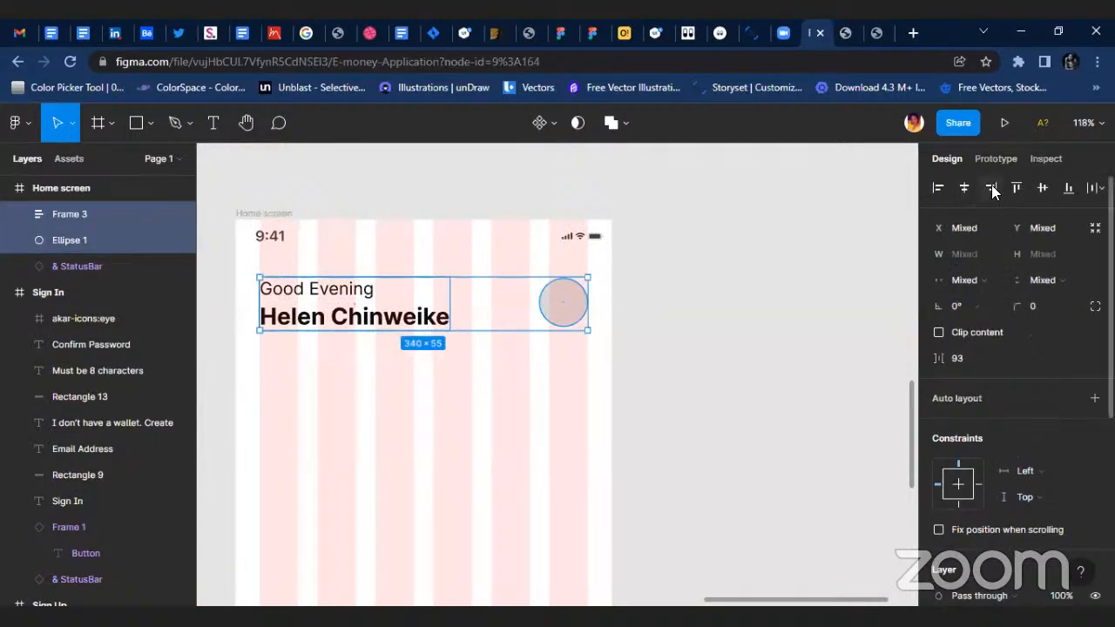
click(1042, 187)
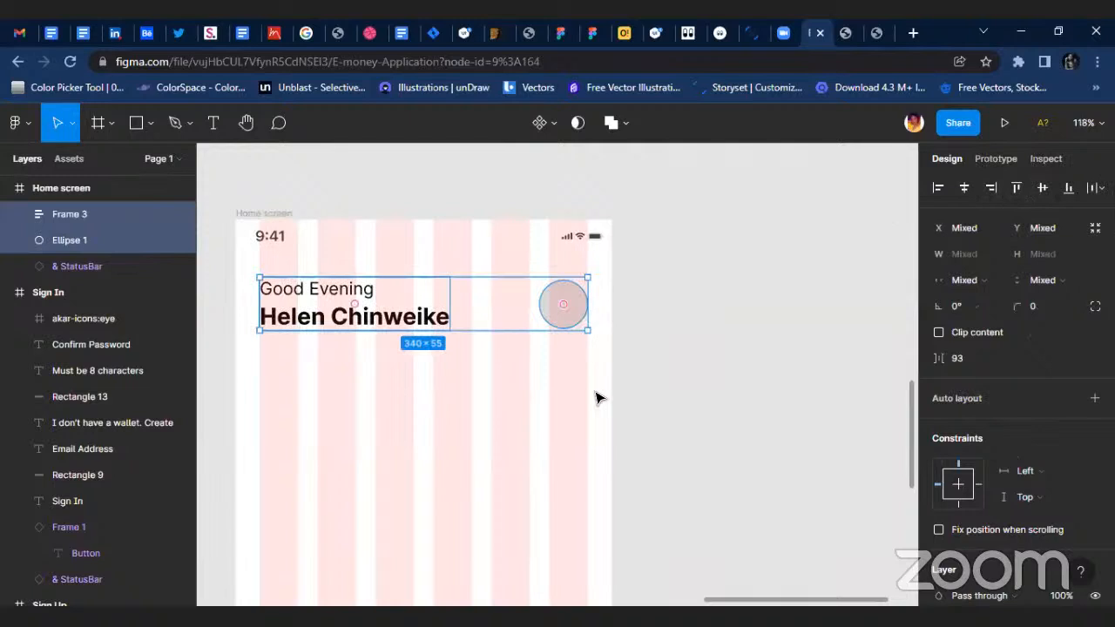
key(Escape)
Draw a rectangle about 321 × 159 below the greeting on the Home screen, starting at the first grid column.
scroll(363, 383, left, 2)
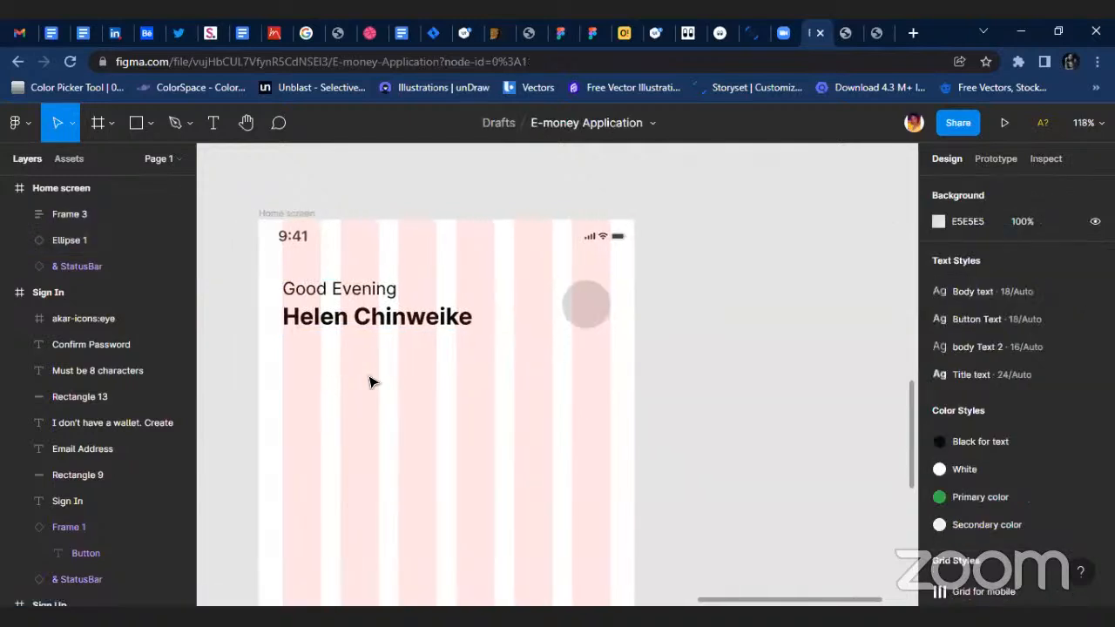
key(r)
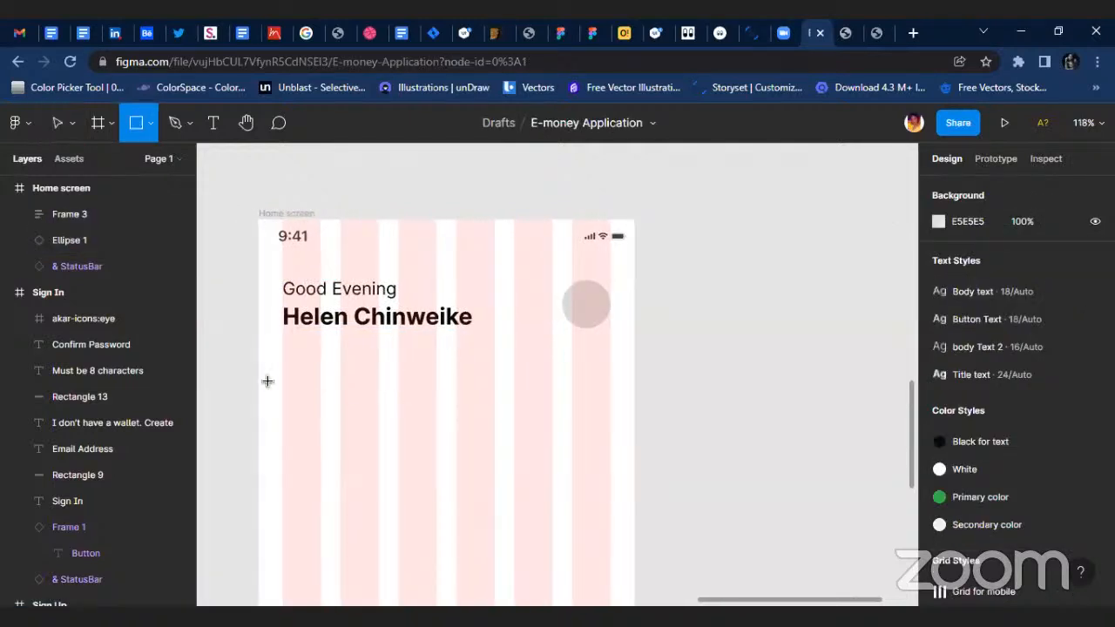
scroll(269, 377, down, 3)
mouse_move(282, 197)
mouse_down()
mouse_move(463, 299)
mouse_move(620, 359)
mouse_move(579, 356)
mouse_move(593, 354)
mouse_up()
click(680, 372)
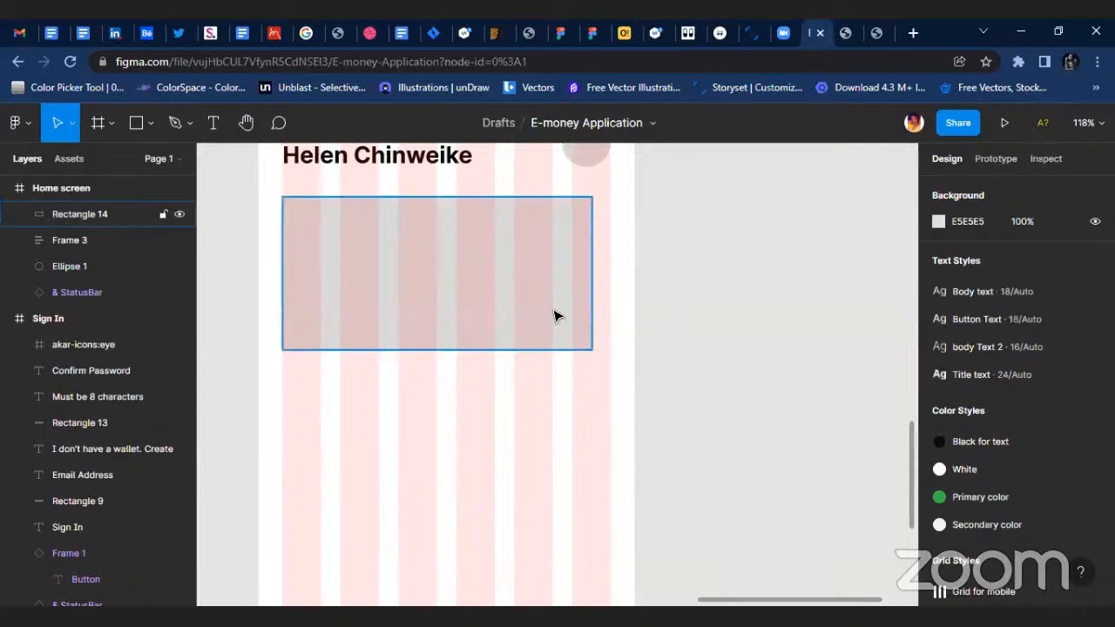
Set the new rectangle's corner radius to 8 and fill it with the green Primary color style.
click(577, 293)
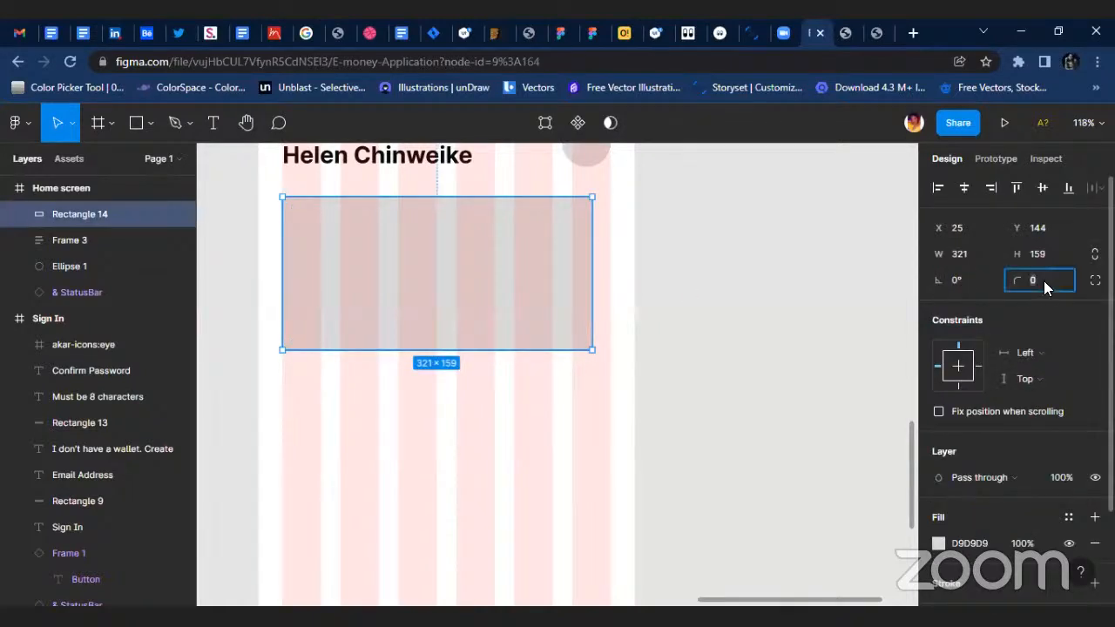
key(Return)
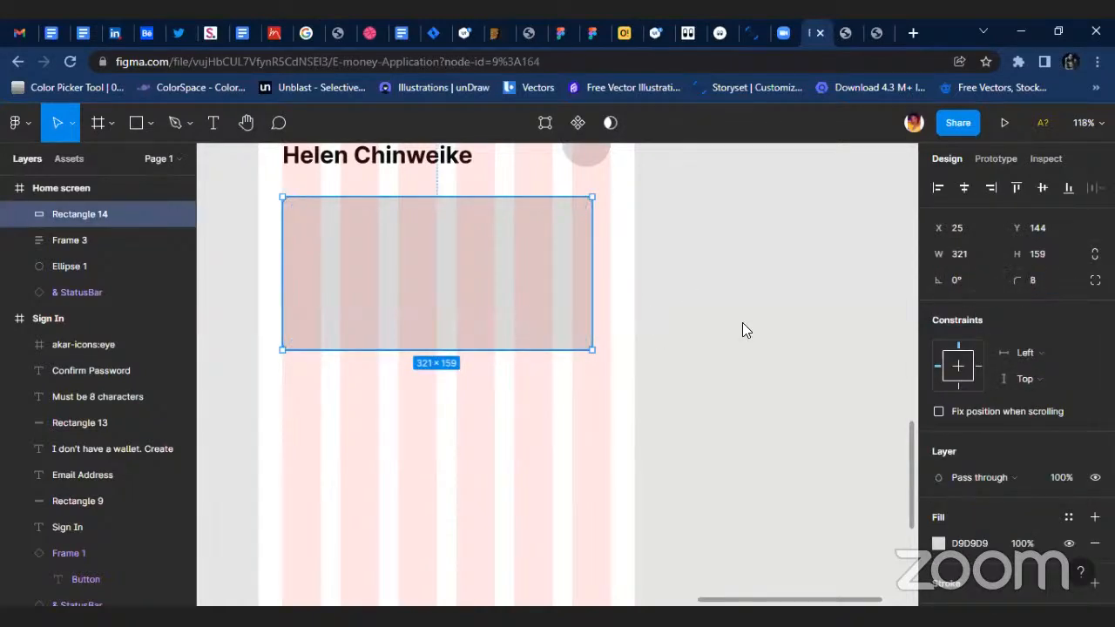
scroll(1025, 474, down, 3)
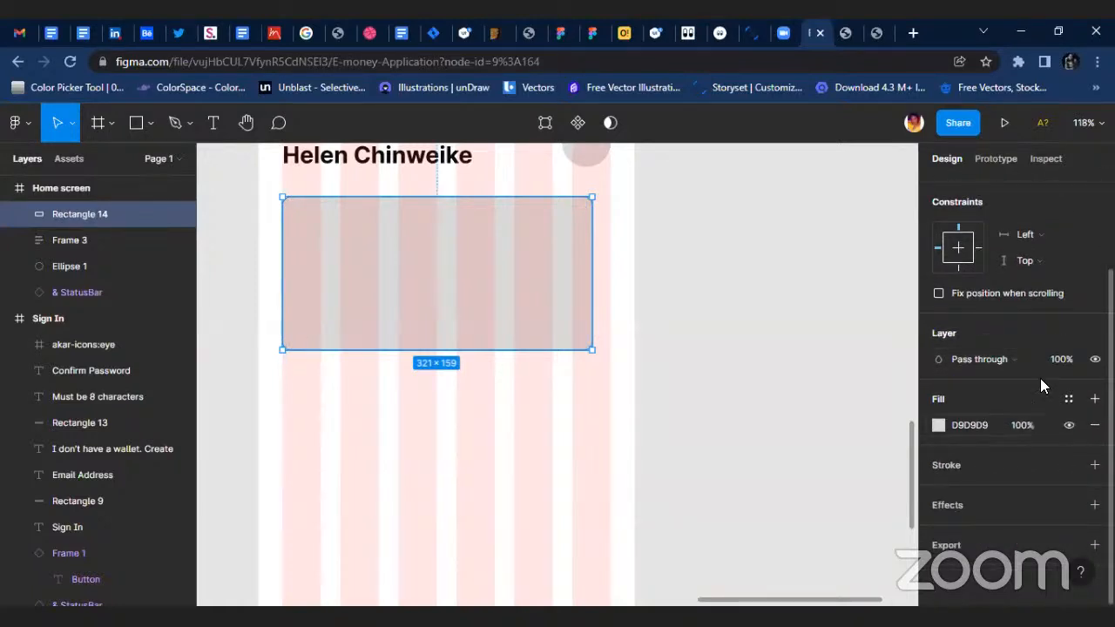
click(1069, 399)
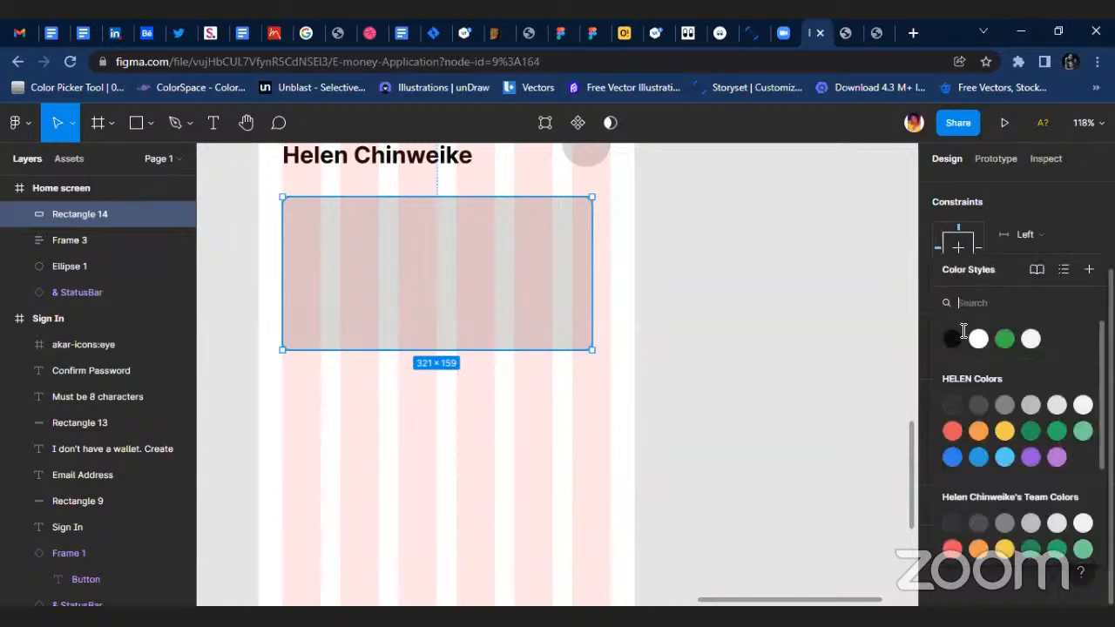
click(975, 339)
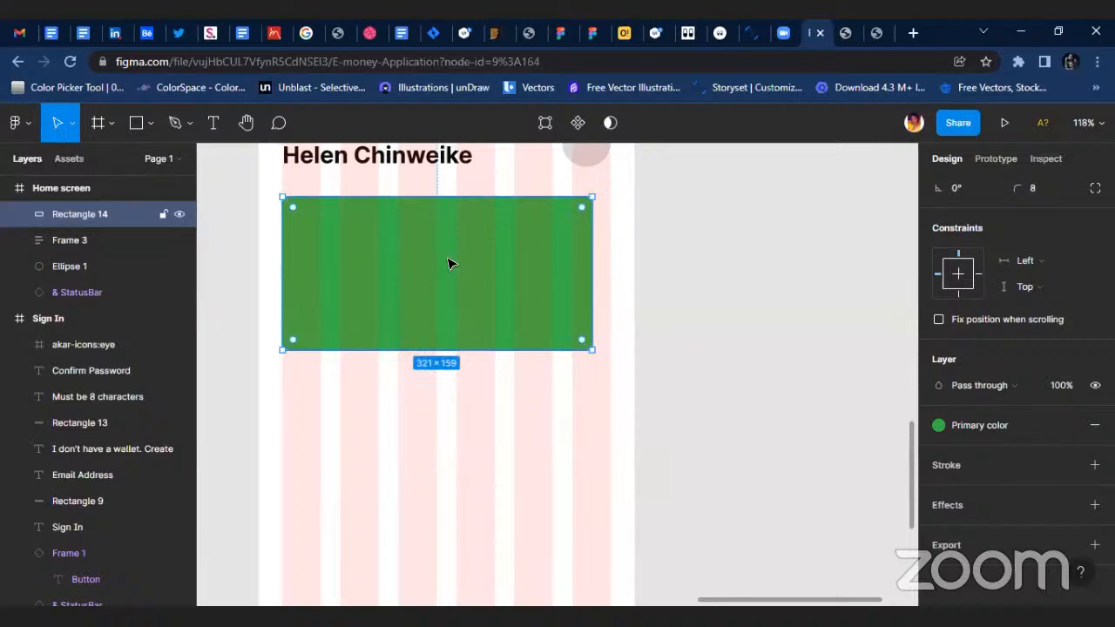
Set the green card rectangle's height to 160 on the Home screen.
scroll(511, 281, down, 2)
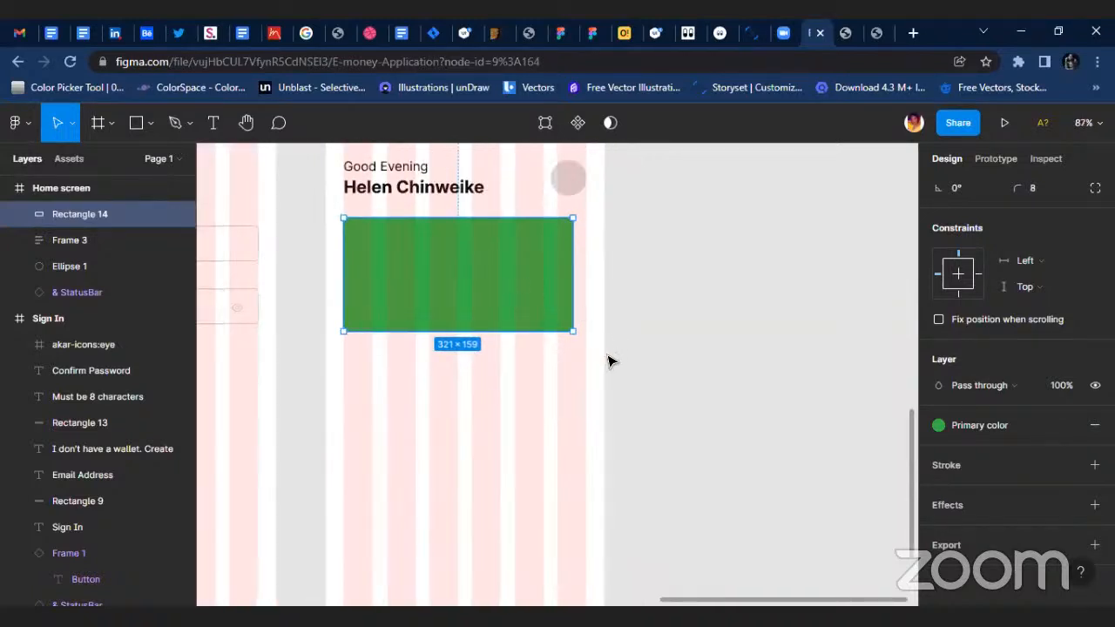
click(607, 361)
click(542, 272)
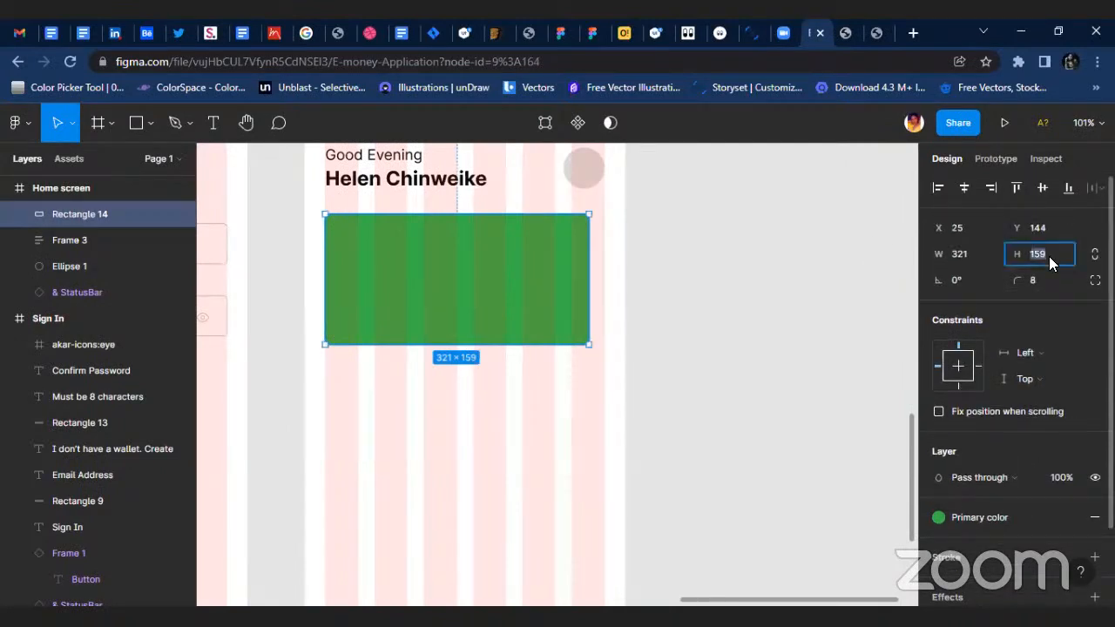
click(1049, 256)
text(160)
key(Return)
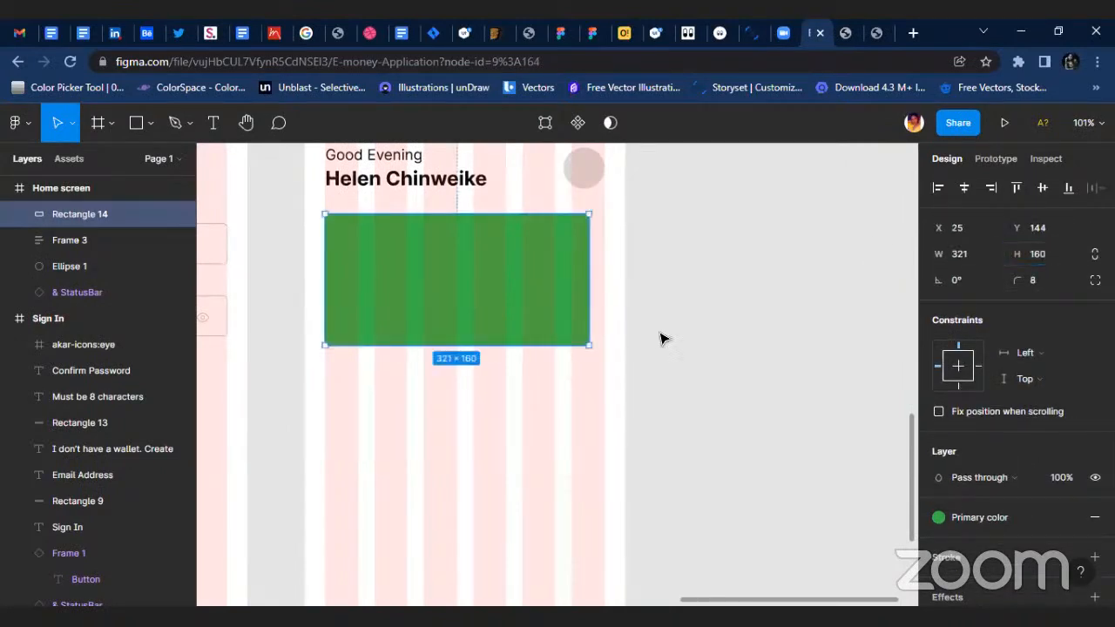
click(647, 349)
Add a drop shadow to the green card and set the shadow colour's opacity to 15%.
click(389, 313)
scroll(436, 288, up, 2)
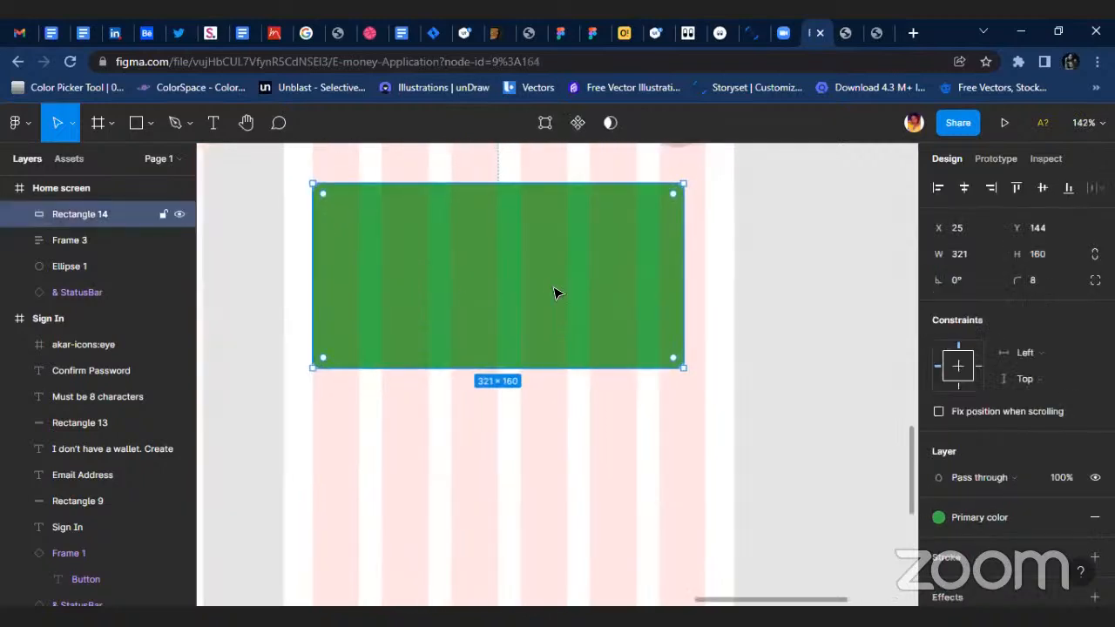
scroll(566, 292, down, 3)
scroll(470, 297, up, 2)
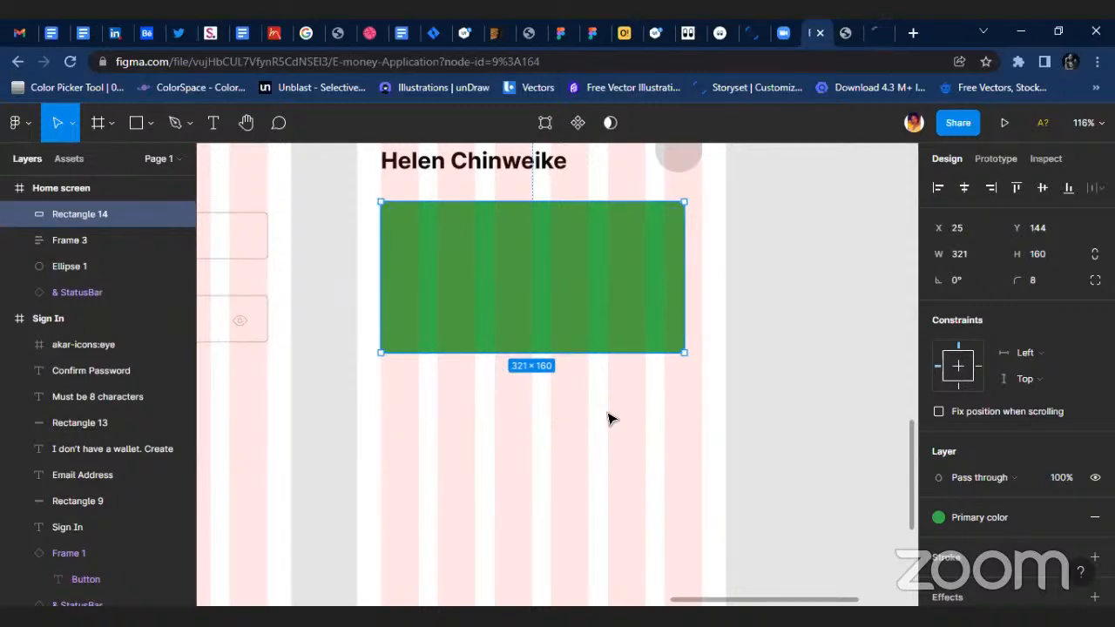
scroll(950, 453, down, 2)
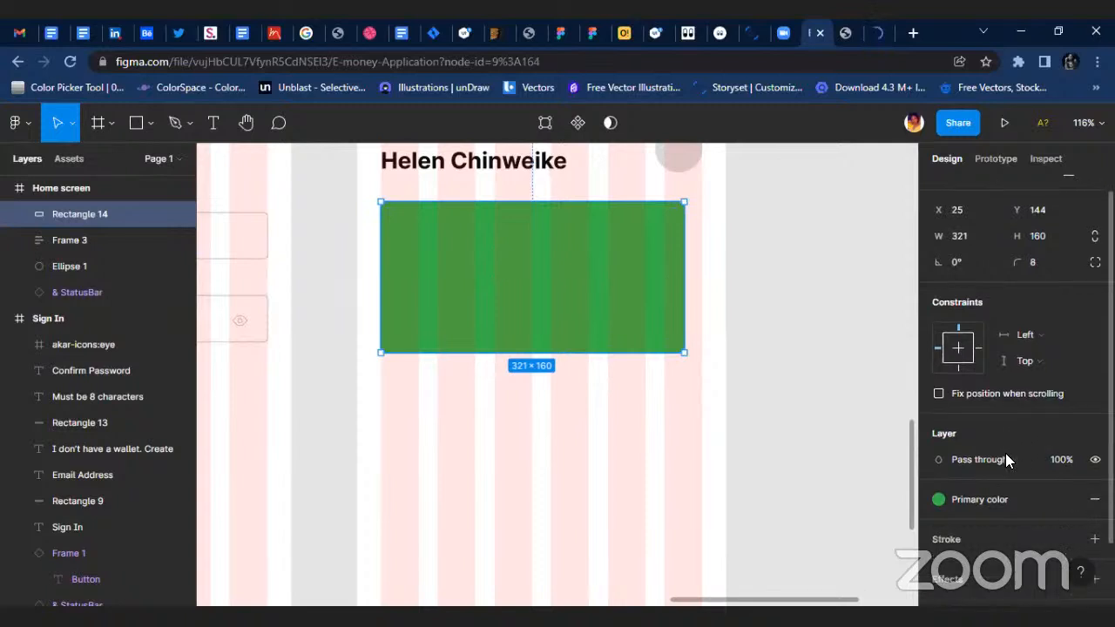
click(1095, 504)
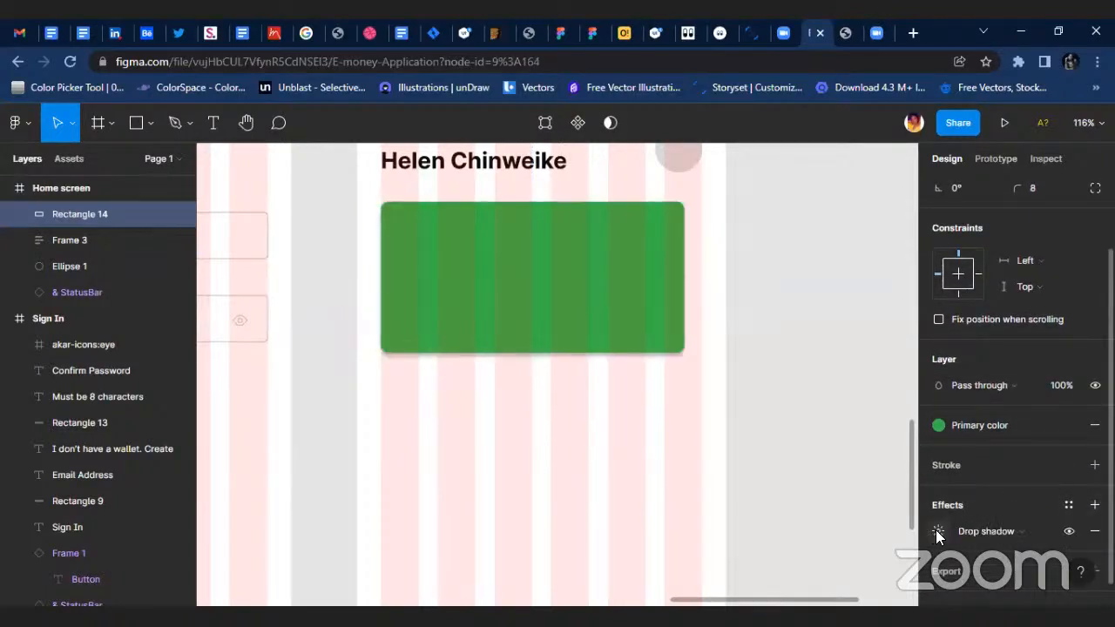
click(938, 531)
click(742, 573)
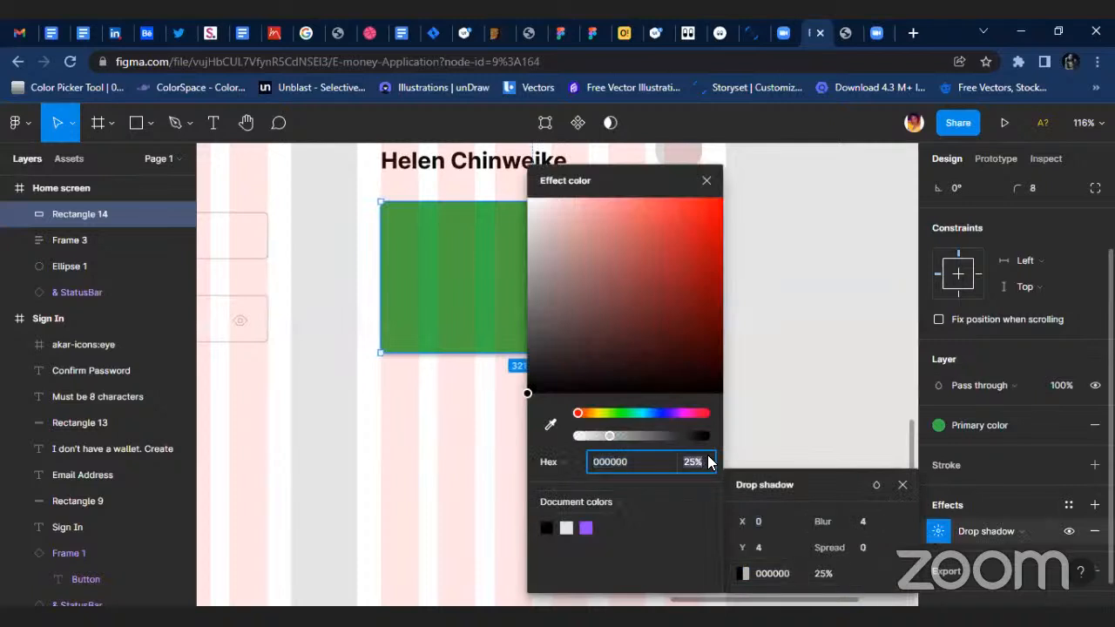
click(713, 462)
text(15)
key(Return)
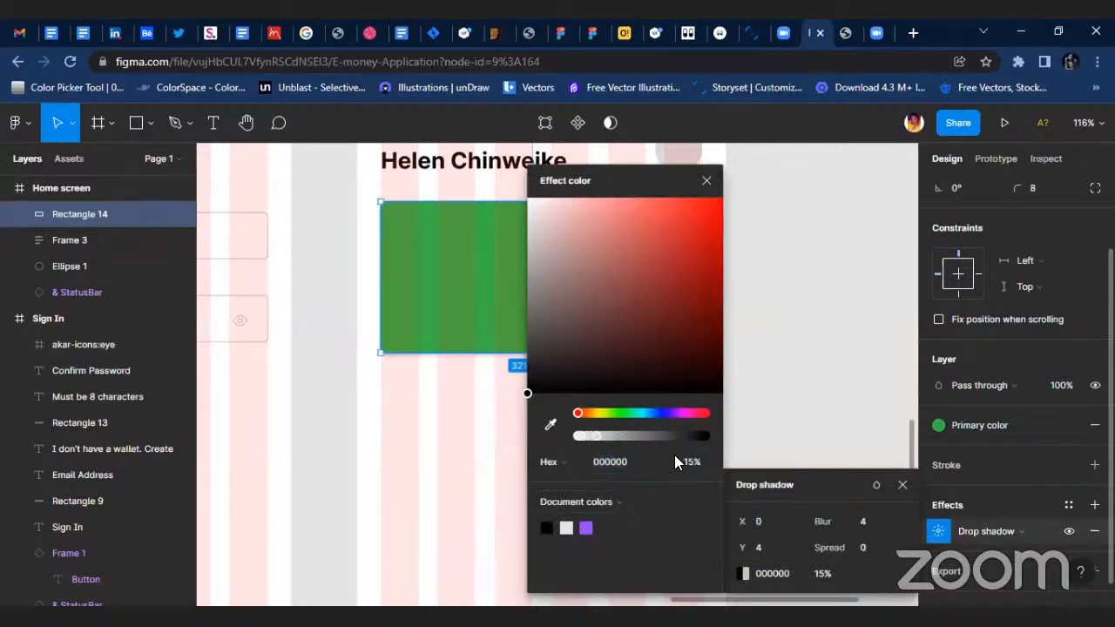
Set the card's drop shadow blur to 8 and its opacity to 10%.
click(876, 520)
text(8)
key(Return)
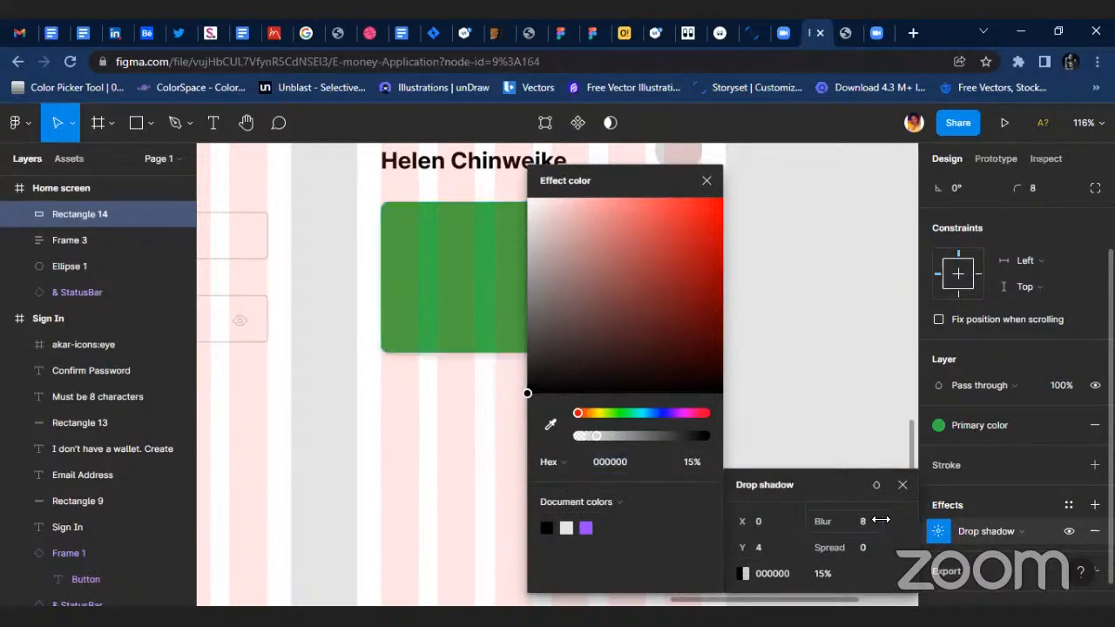
click(826, 574)
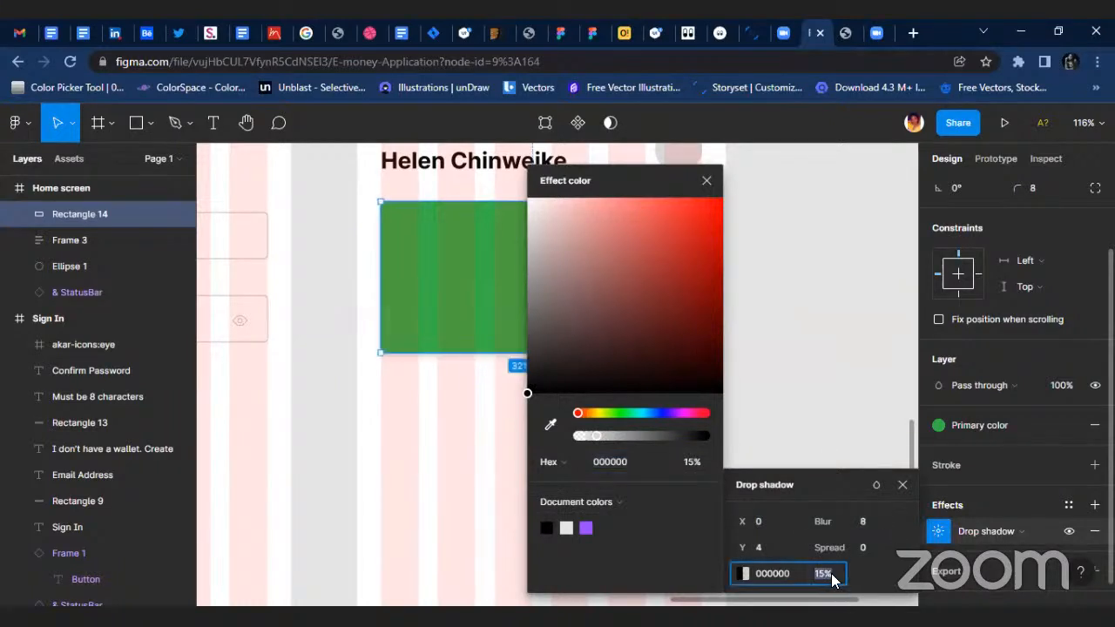
text(10)
key(Return)
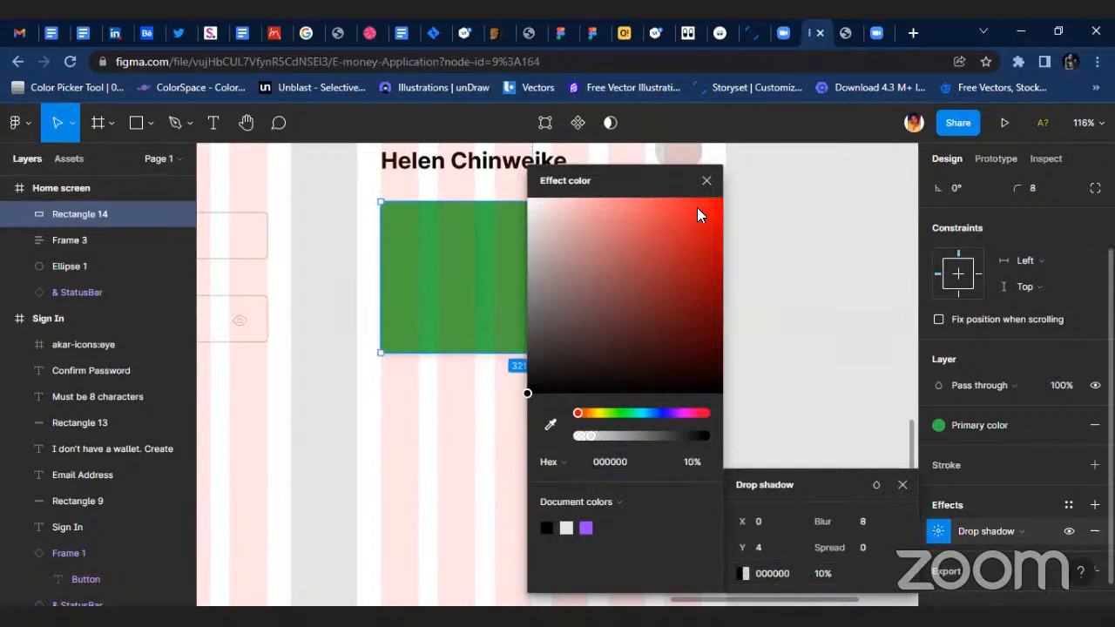
click(705, 179)
click(776, 365)
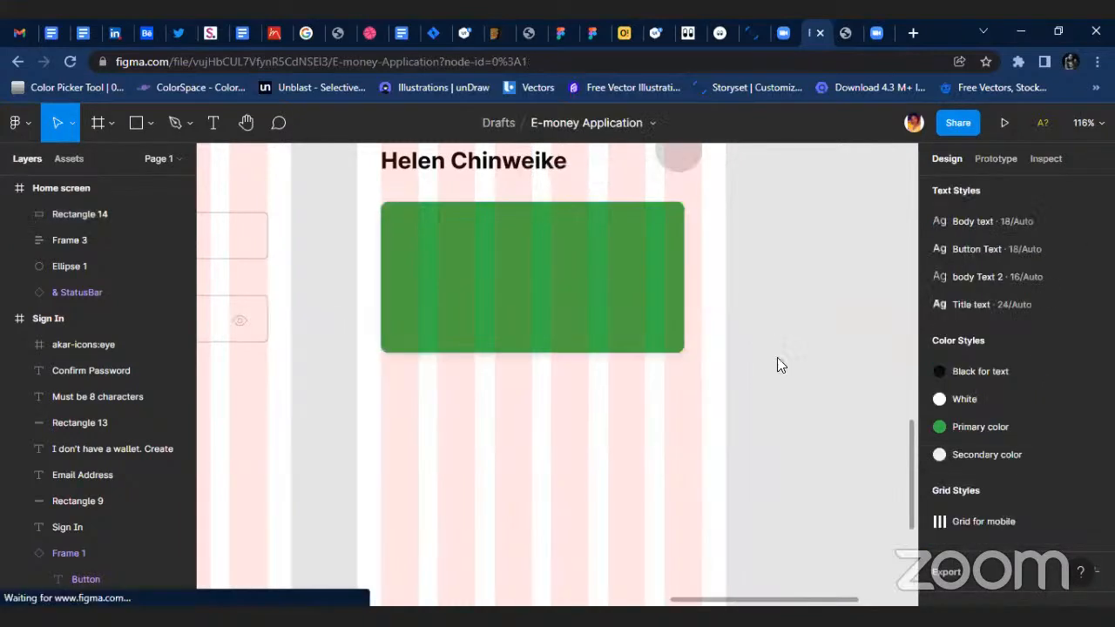
click(636, 340)
scroll(679, 336, down, 3)
scroll(604, 324, up, 2)
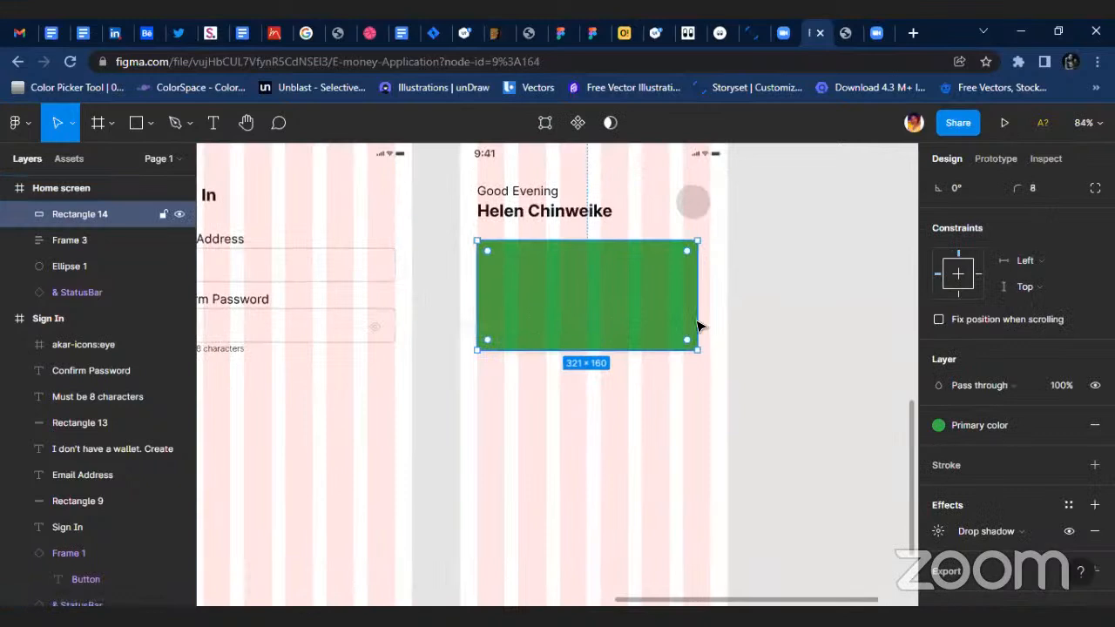
Open the Iconify plugin and search its icons for "visa".
right_click(765, 321)
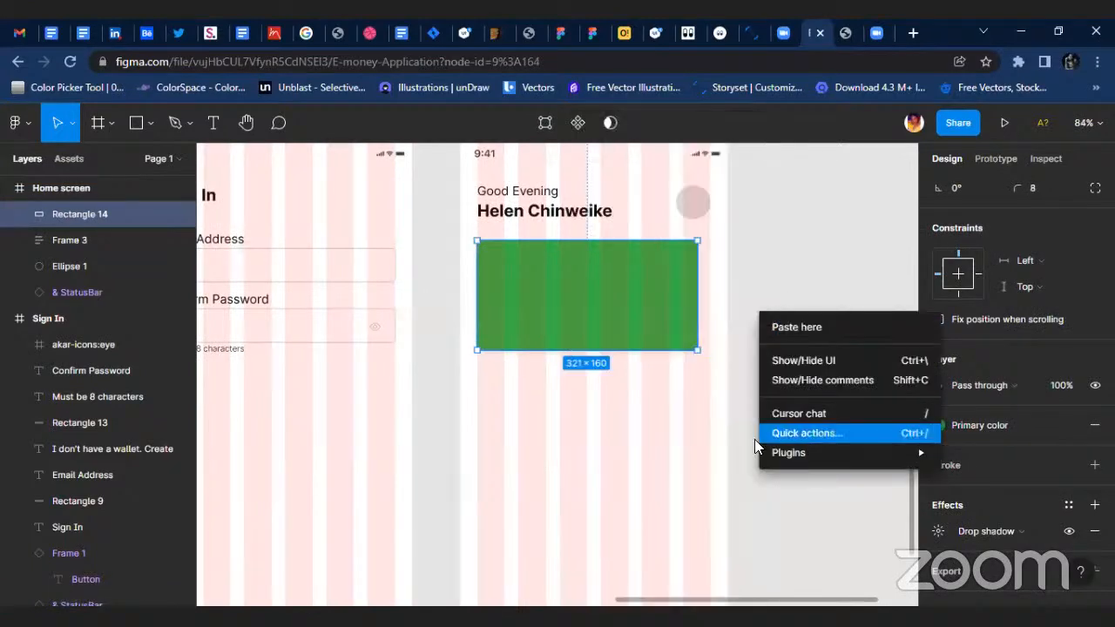
mouse_move(789, 452)
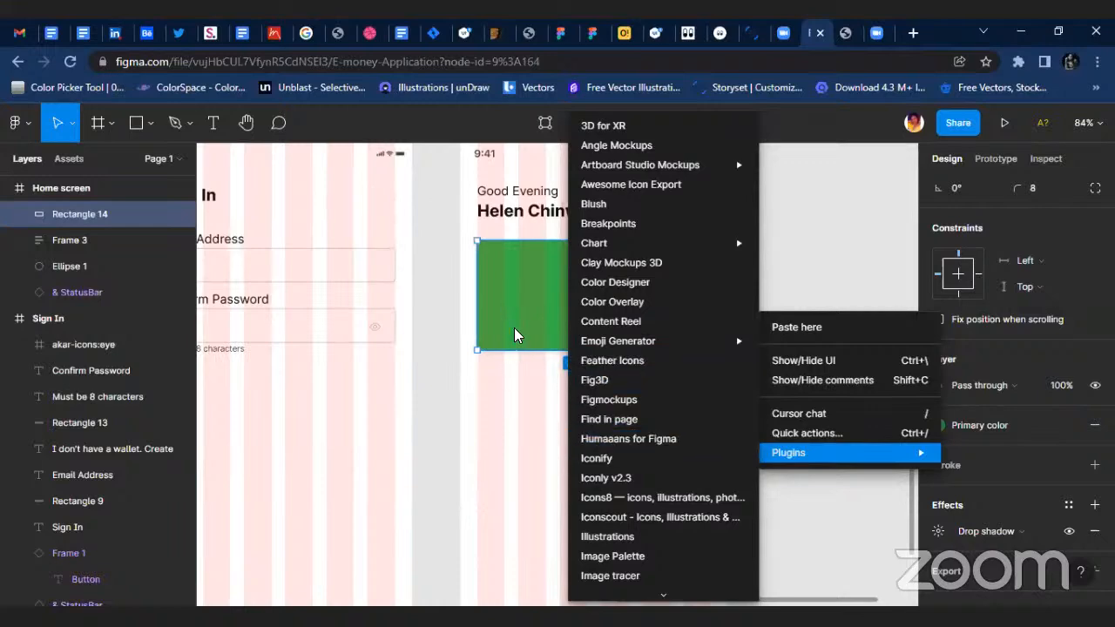
scroll(667, 453, down, 3)
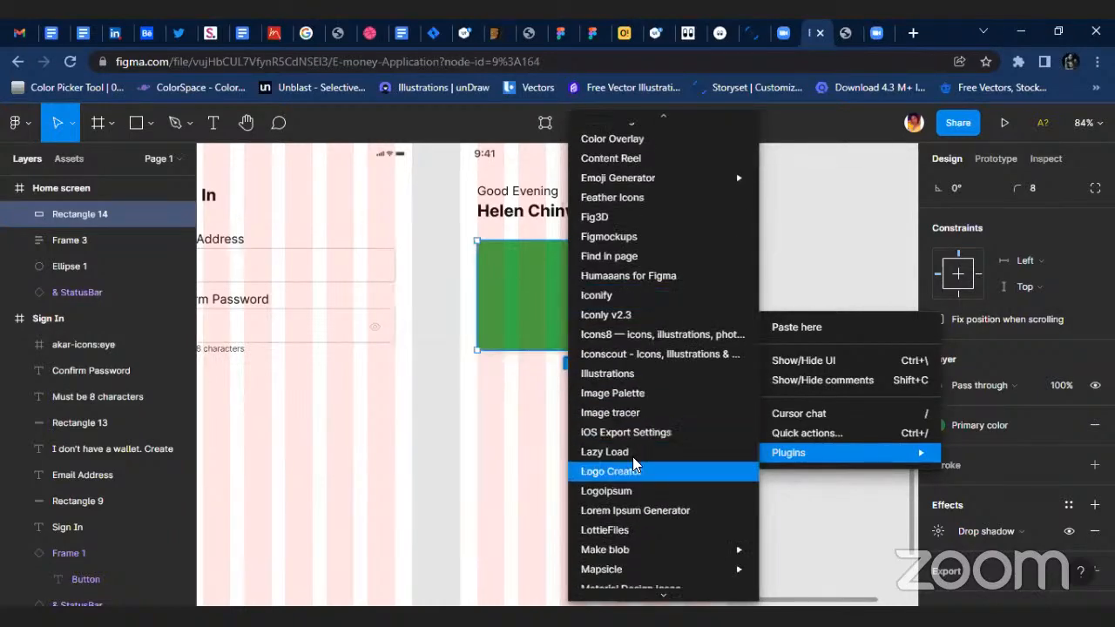
scroll(627, 418, down, 4)
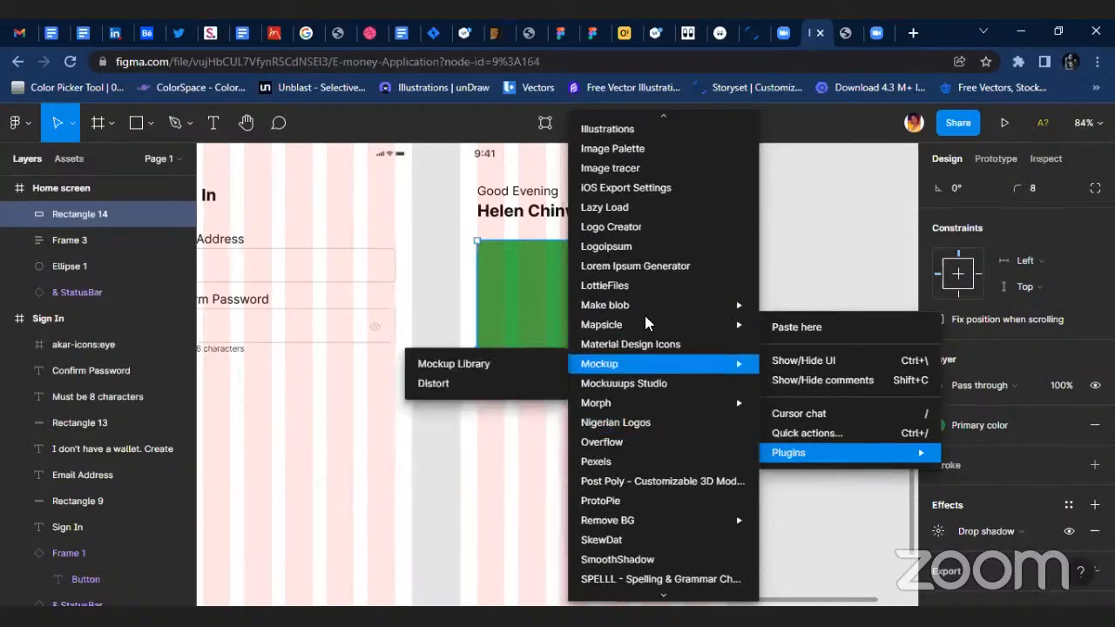
scroll(628, 261, up, 3)
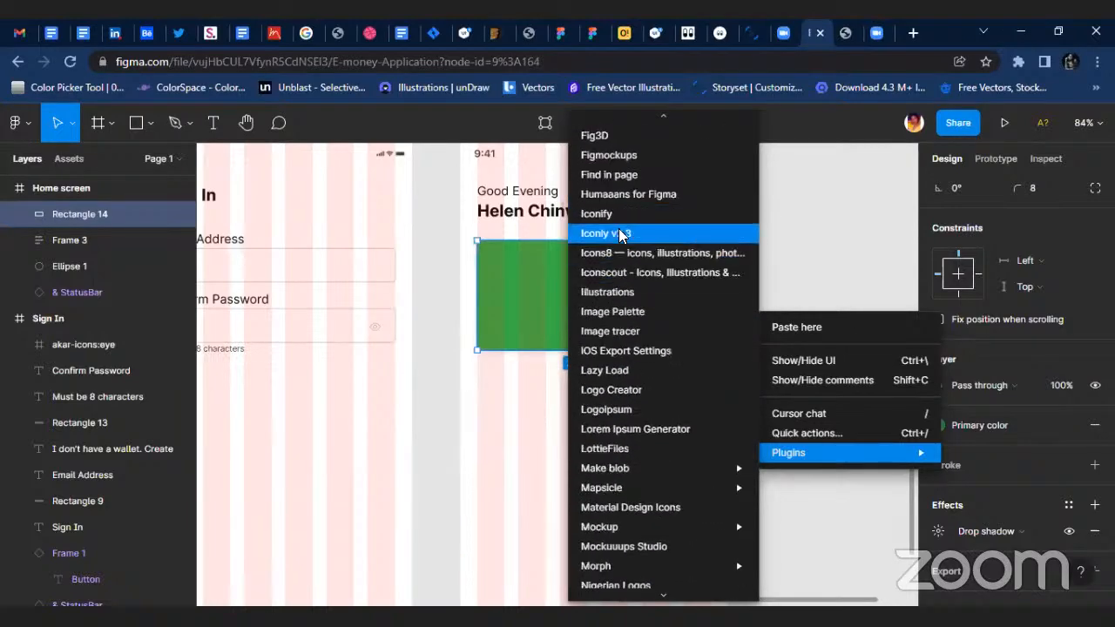
click(647, 216)
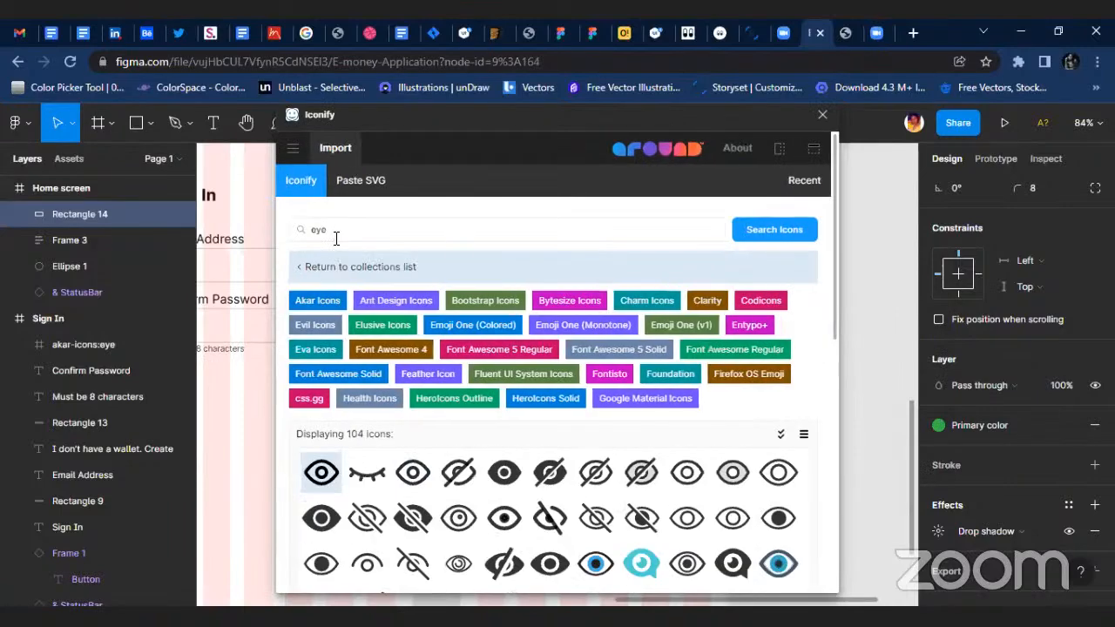
drag(335, 236, 310, 230)
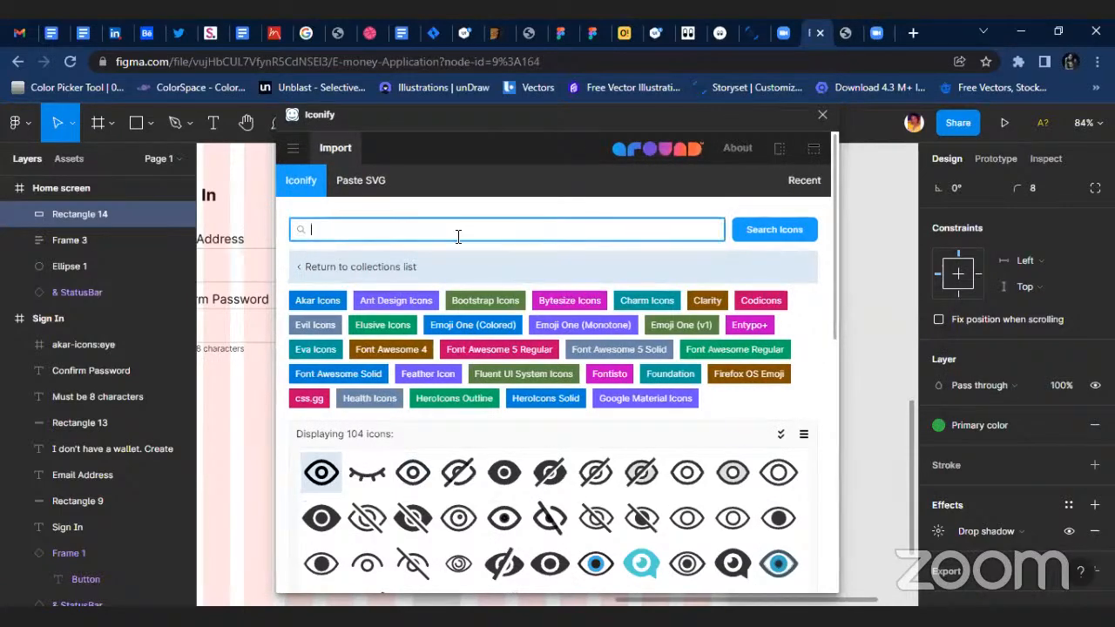
text(visa)
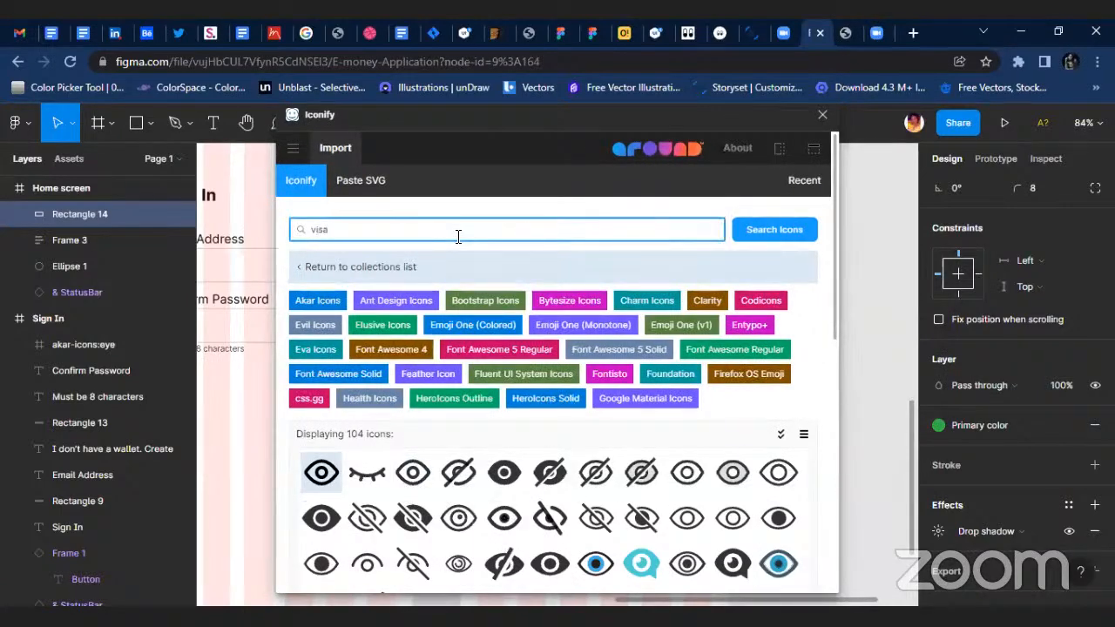
key(Return)
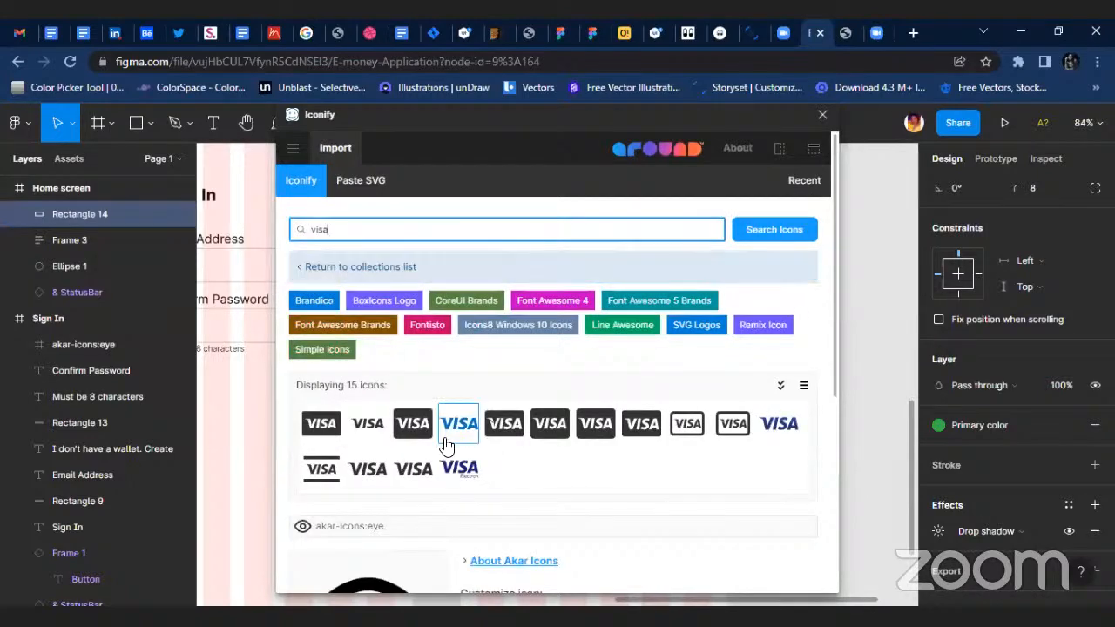
Import the cib:visa icon from the CoreUI Brands set and close the plugin.
click(459, 424)
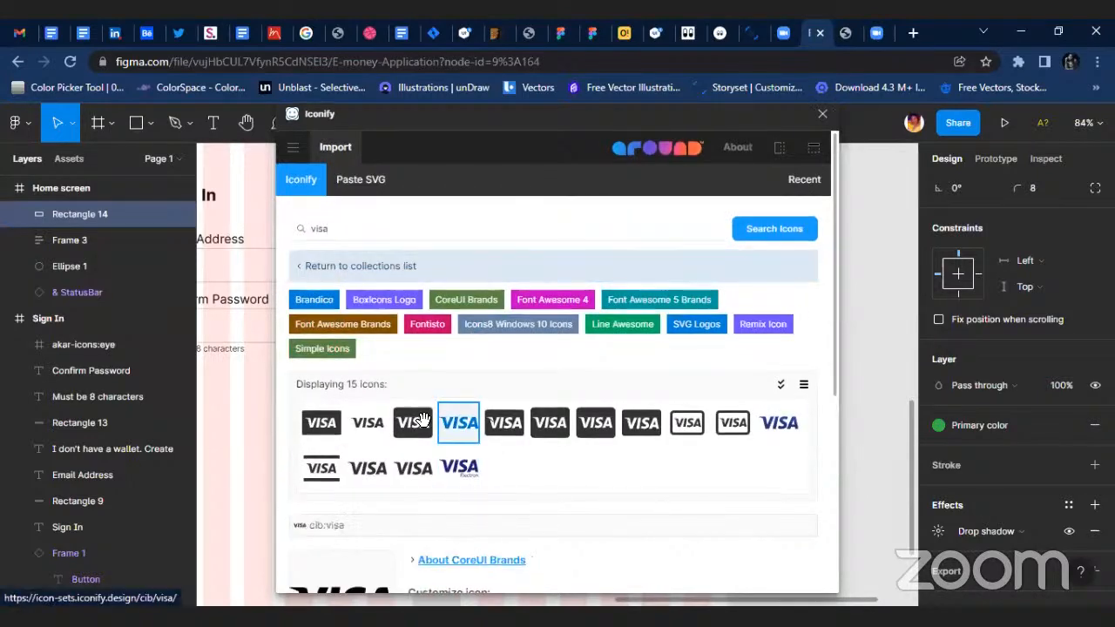
scroll(342, 277, down, 4)
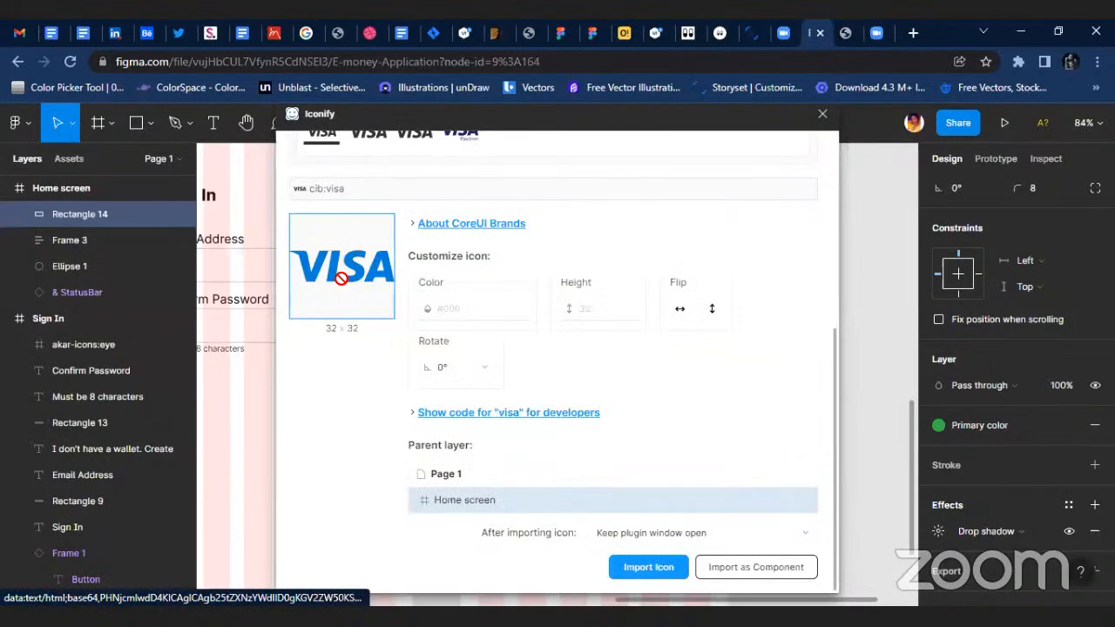
click(820, 116)
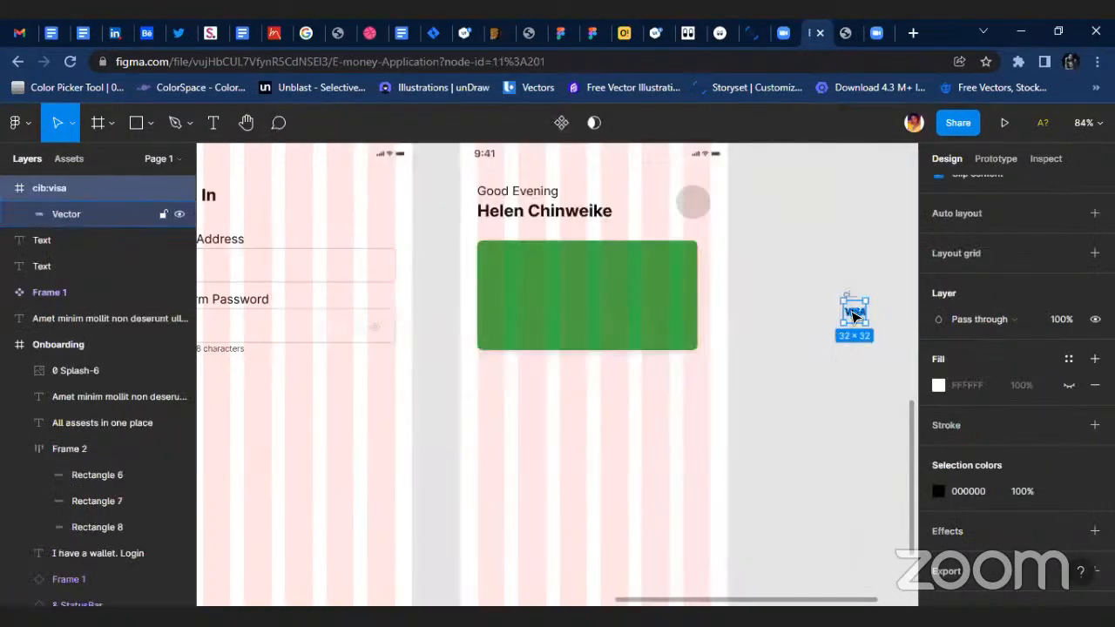
Recolor the imported Visa icon with the Secondary color style.
scroll(854, 317, up, 1)
scroll(854, 317, up, 2)
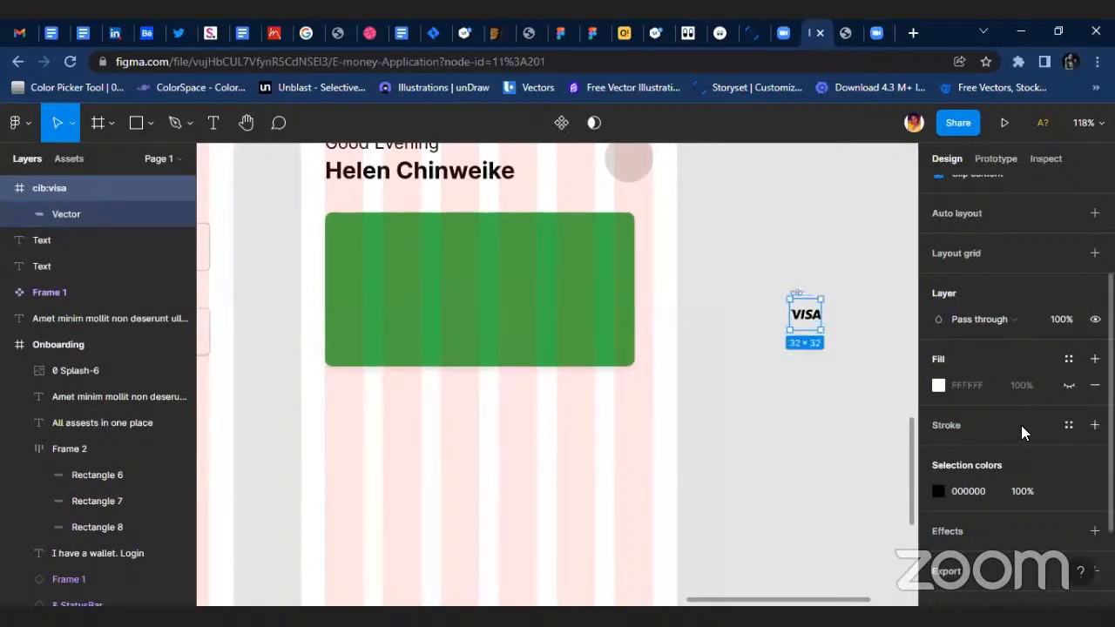
scroll(1028, 392, down, 2)
click(1069, 372)
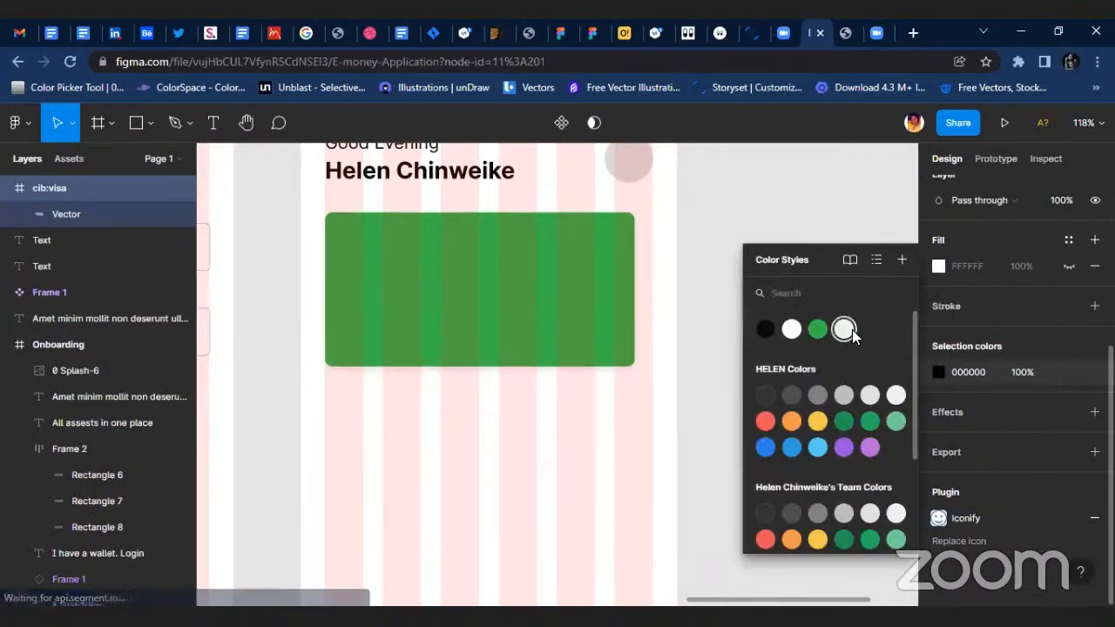
click(850, 328)
Move the Visa icon onto the green card, near its upper-right corner.
drag(804, 319, 579, 259)
scroll(577, 266, up, 3)
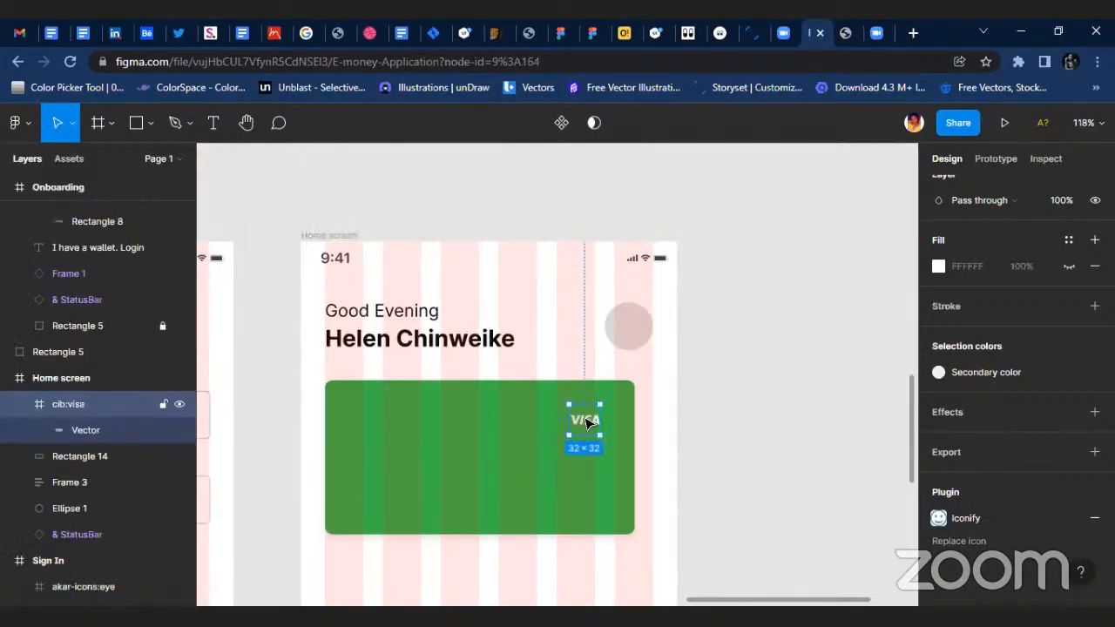
scroll(590, 421, up, 5)
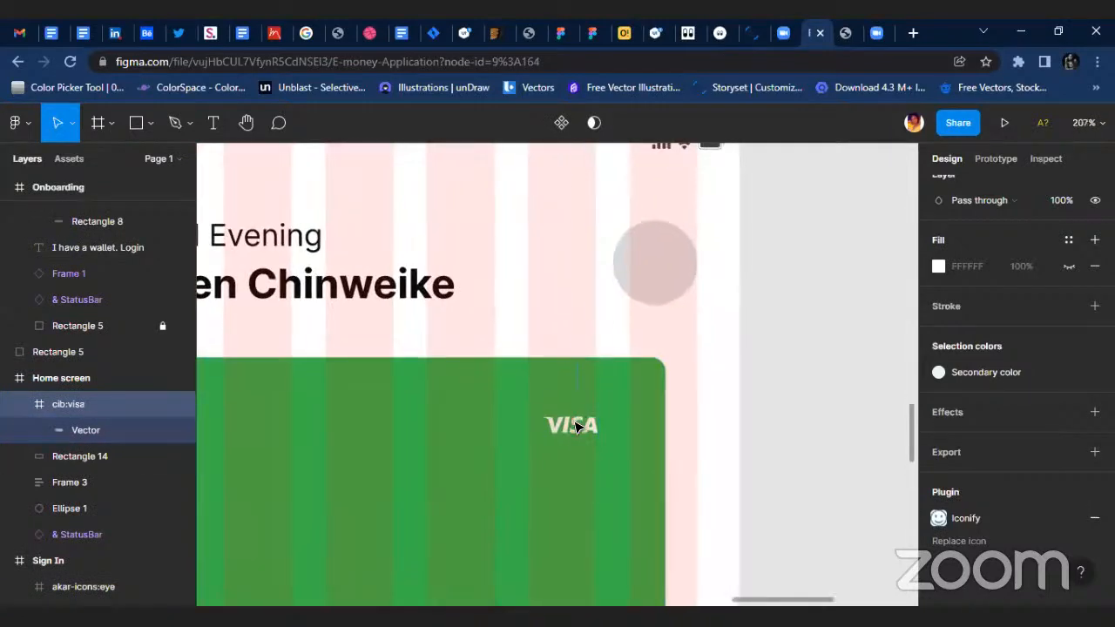
drag(597, 414, 617, 408)
scroll(620, 400, up, 3)
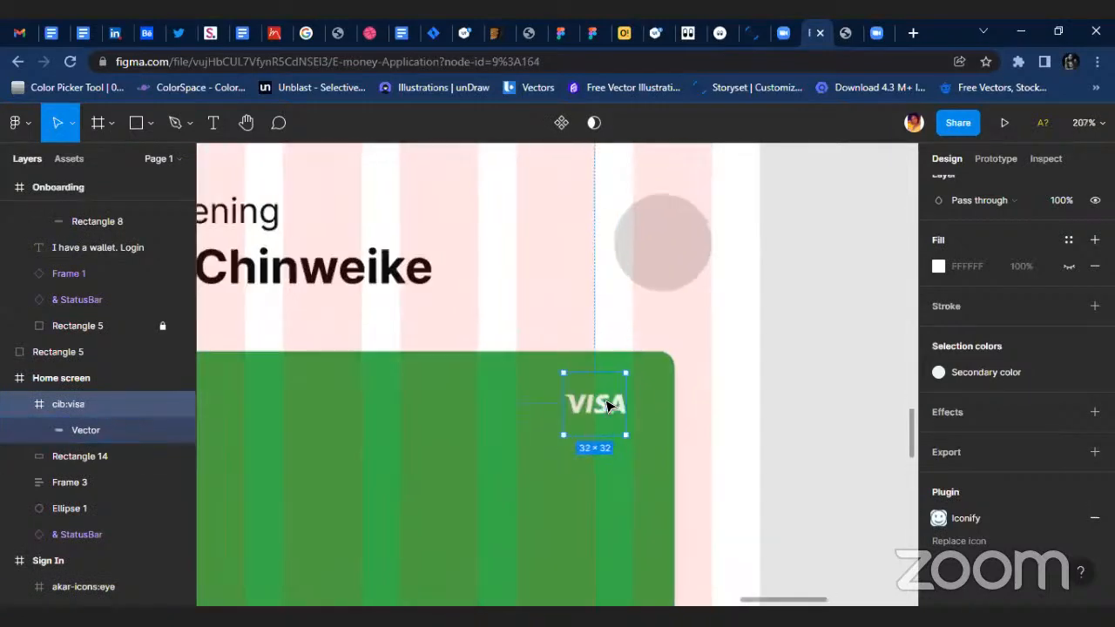
Group the Visa icon and enlarge it to about 40 × 40.
key(ctrl+g)
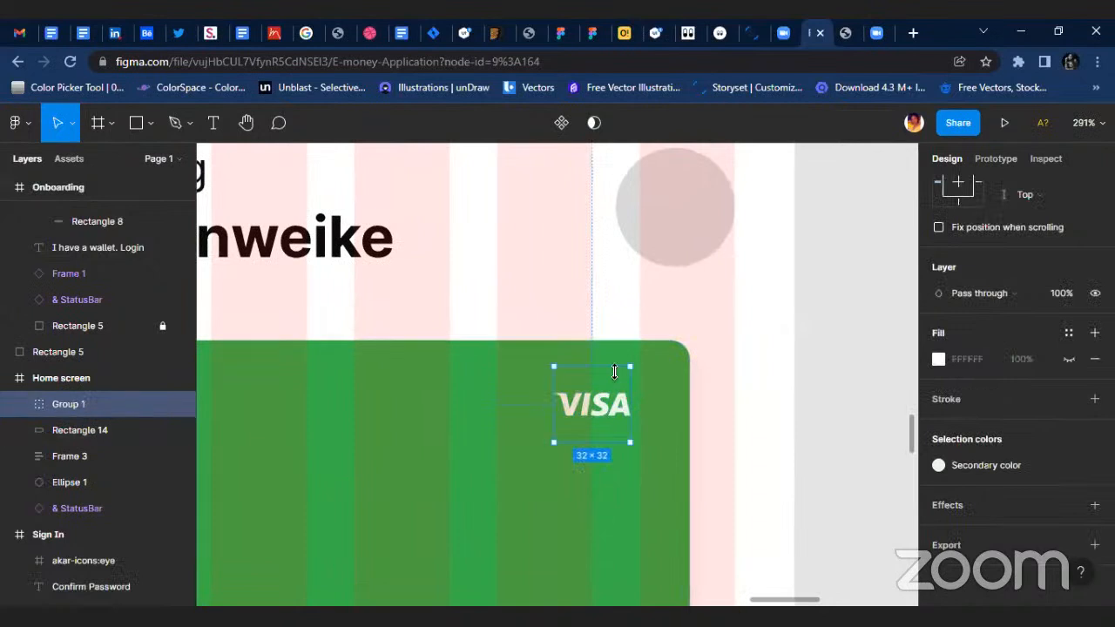
scroll(613, 372, up, 3)
drag(647, 362, 613, 400)
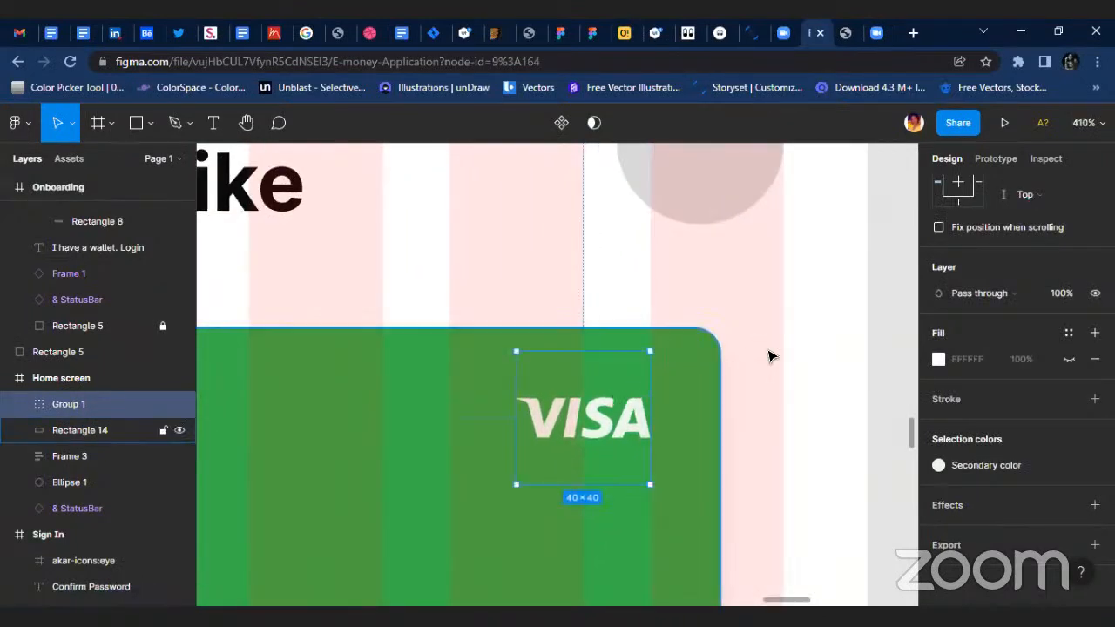
Duplicate the 50 × 50 grey profile circle and place the copy on the green card, left of its centre.
scroll(723, 366, down, 5)
click(723, 270)
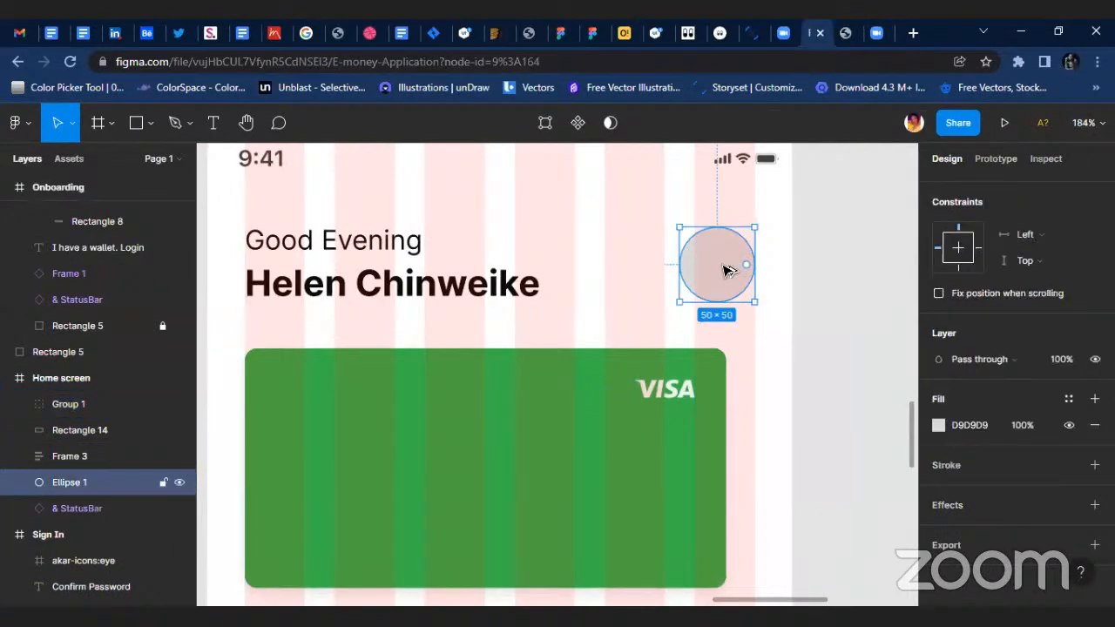
drag(723, 270, 415, 453)
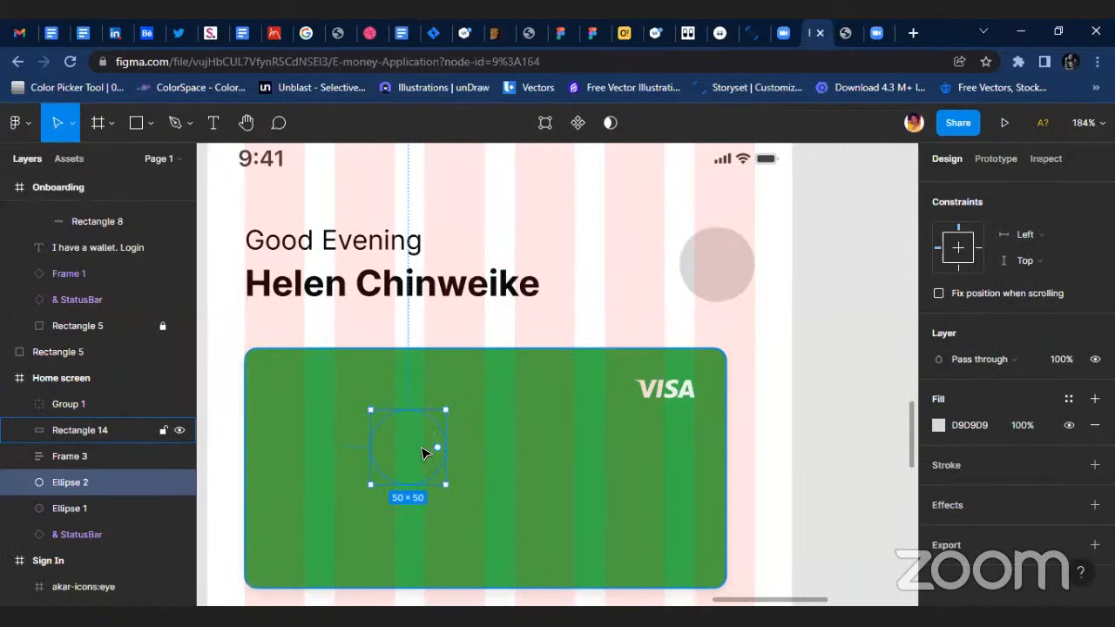
Bring the copied circle in front of the green card and reshape its anchor points into an irregular two-lobed shape about 118 × 103.
key(ctrl+shift+bracketright)
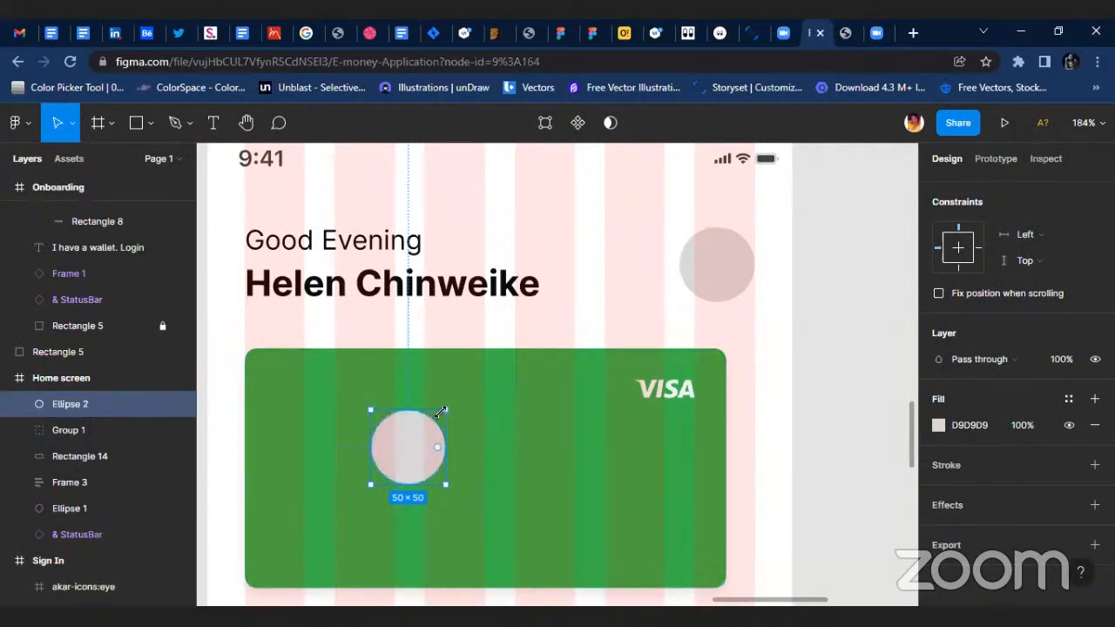
click(544, 123)
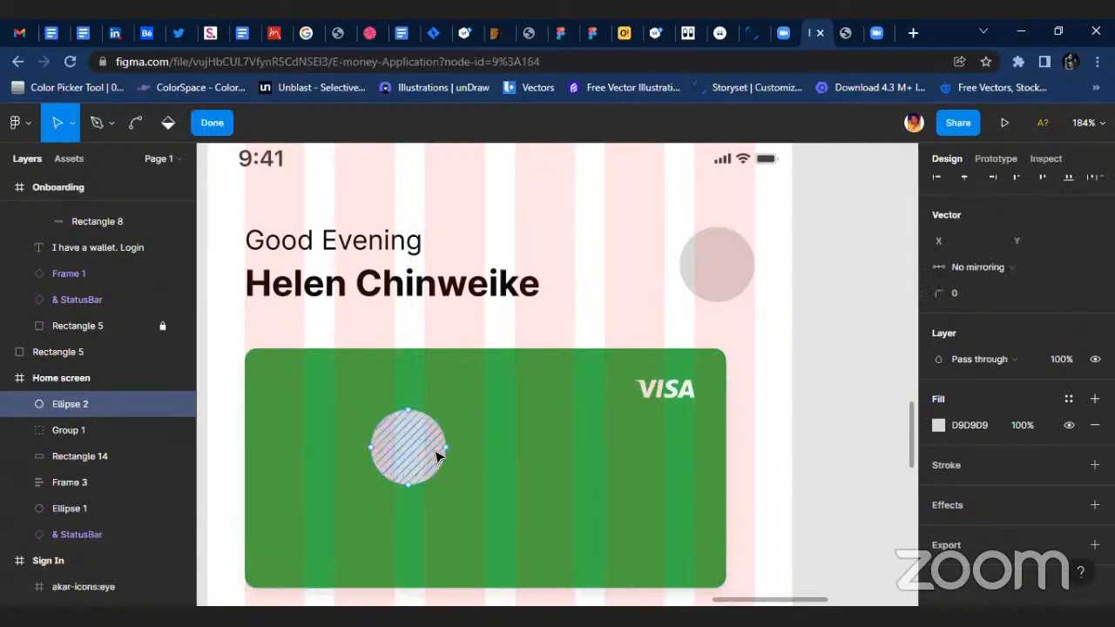
drag(445, 447, 299, 387)
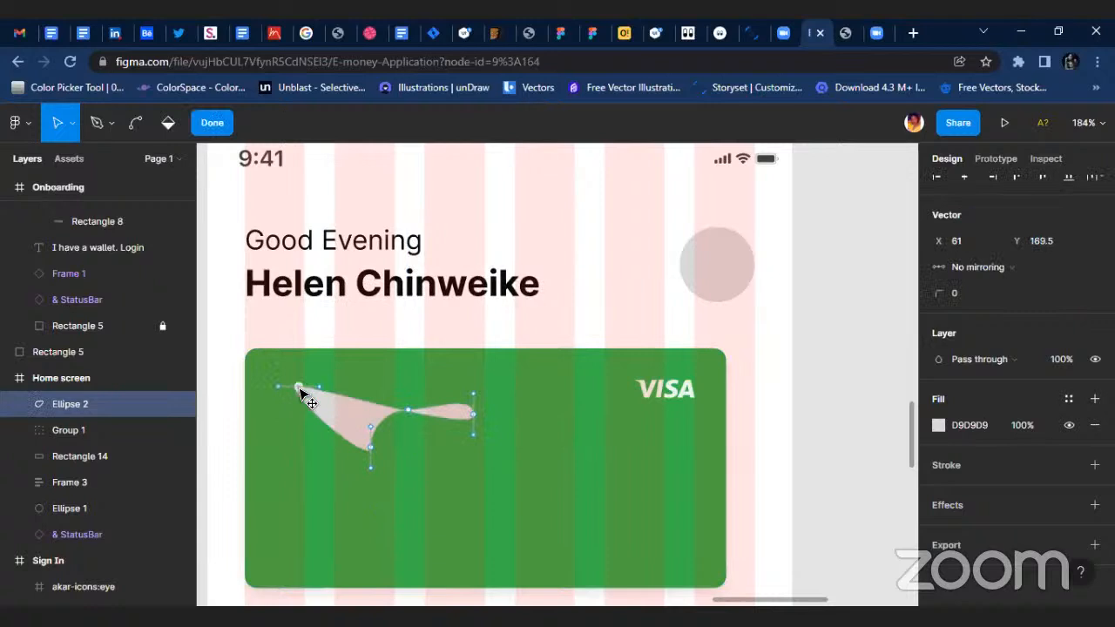
drag(373, 451, 378, 528)
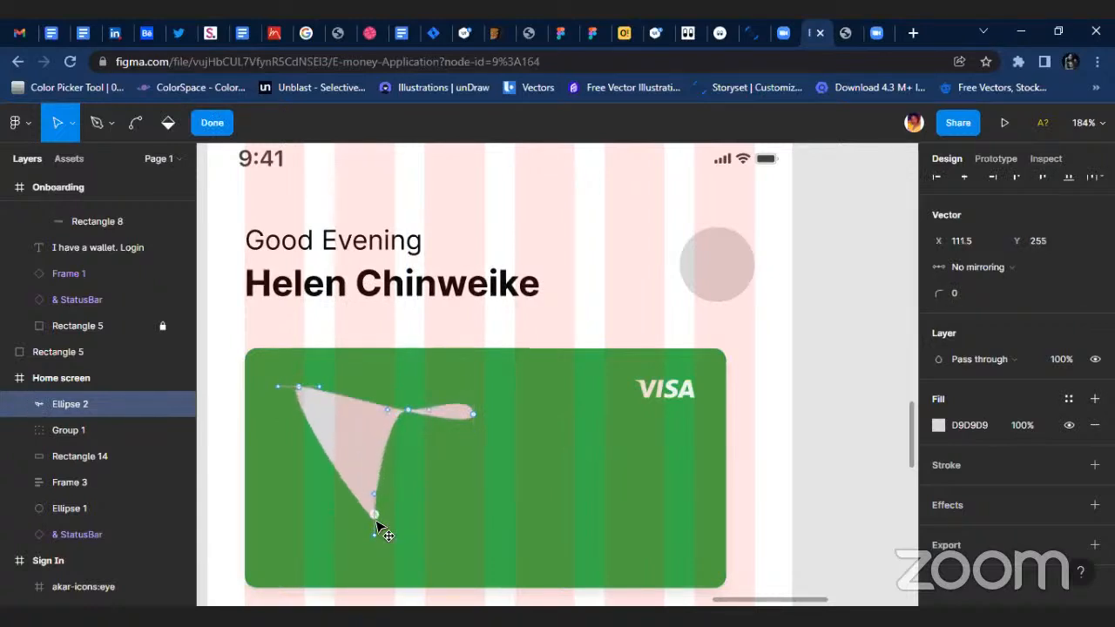
mouse_move(405, 415)
mouse_down()
mouse_move(363, 402)
mouse_move(361, 378)
mouse_move(471, 473)
mouse_move(441, 435)
mouse_up()
click(393, 403)
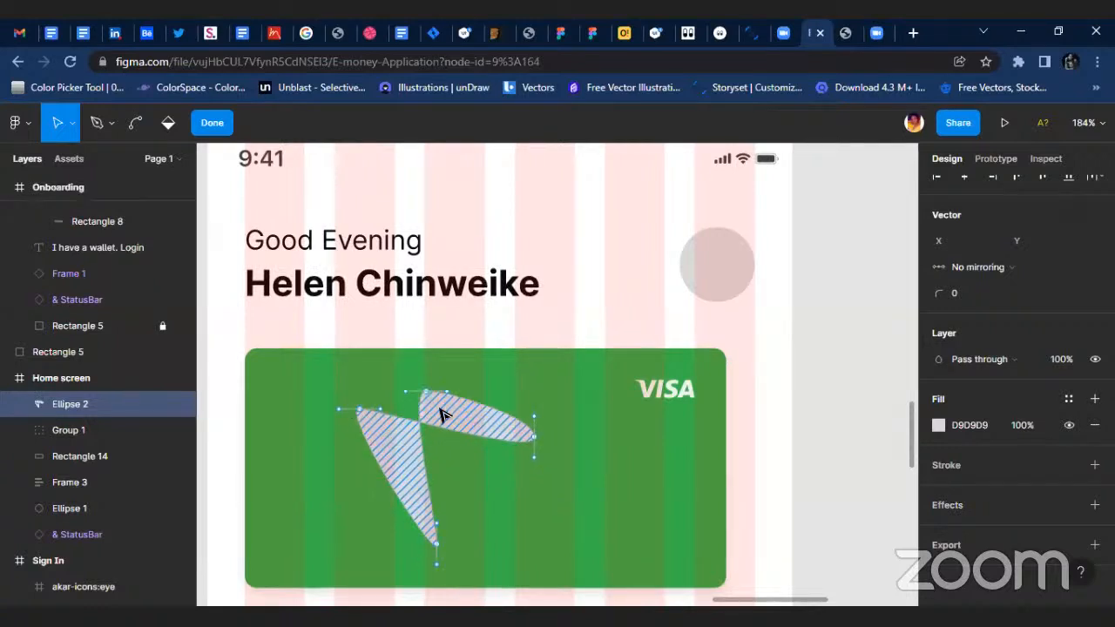
click(228, 123)
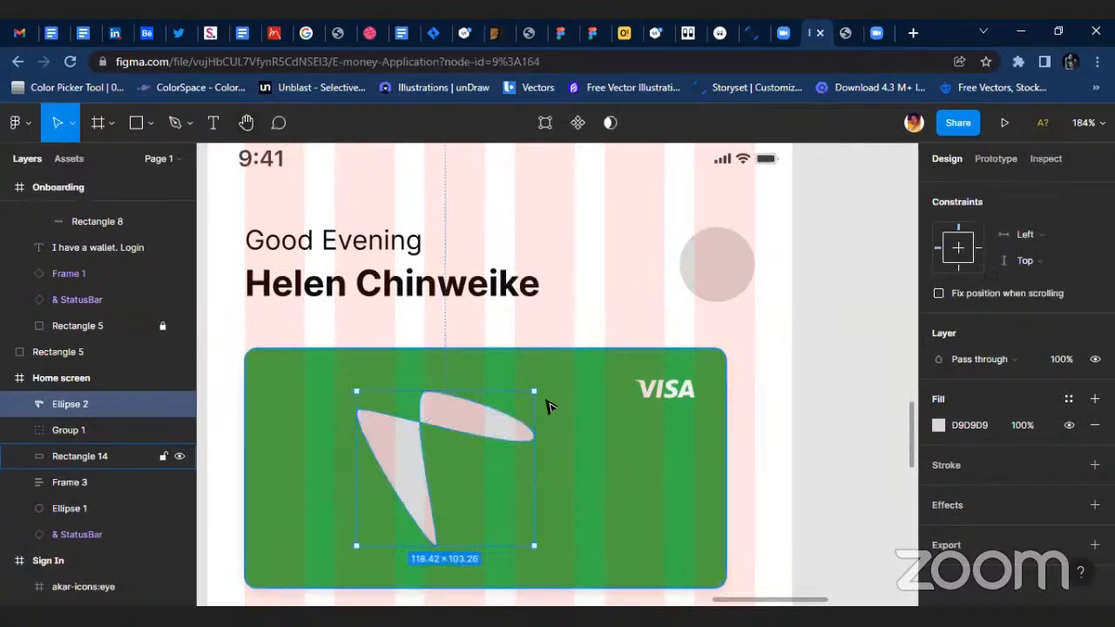
drag(629, 342, 645, 331)
drag(458, 412, 458, 489)
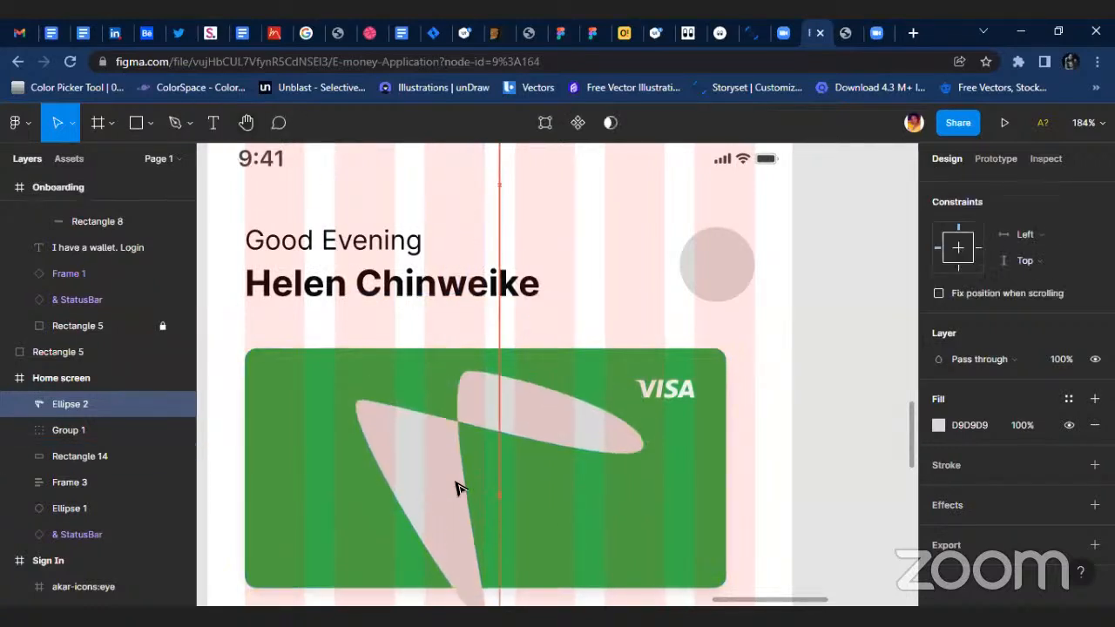
drag(643, 371, 596, 412)
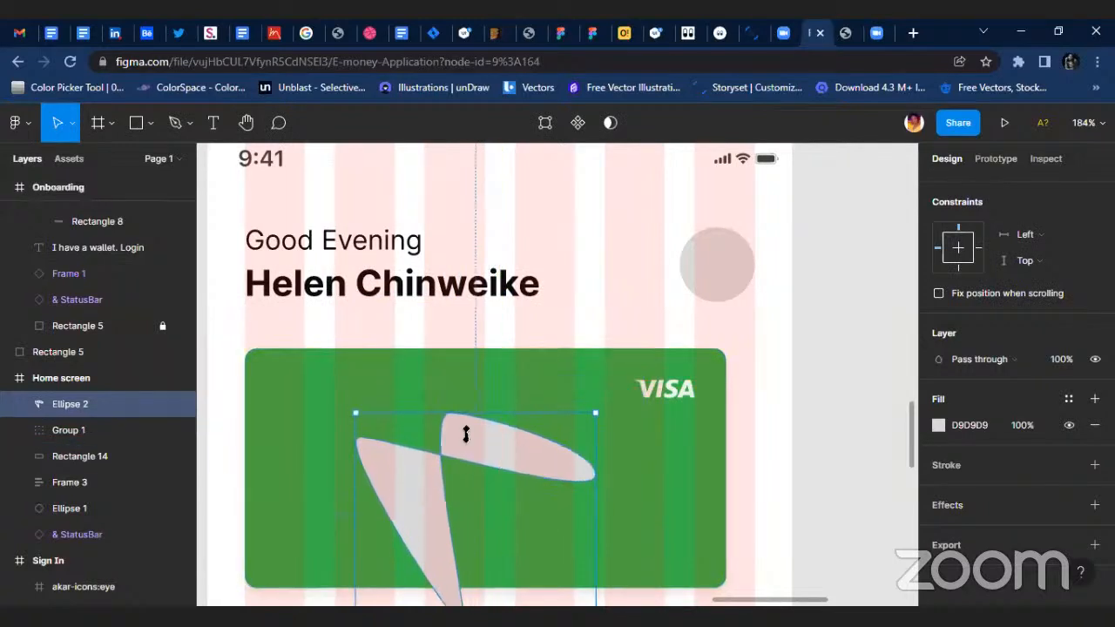
drag(460, 439, 456, 411)
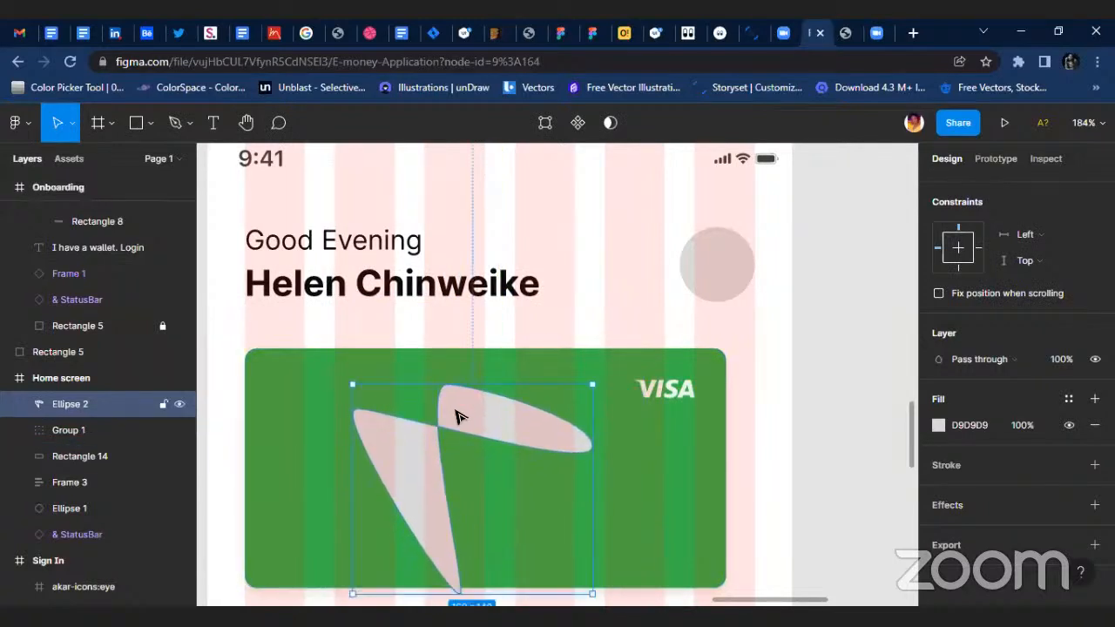
key(ctrl+z)
key(ctrl+z)
key(ctrl+z)
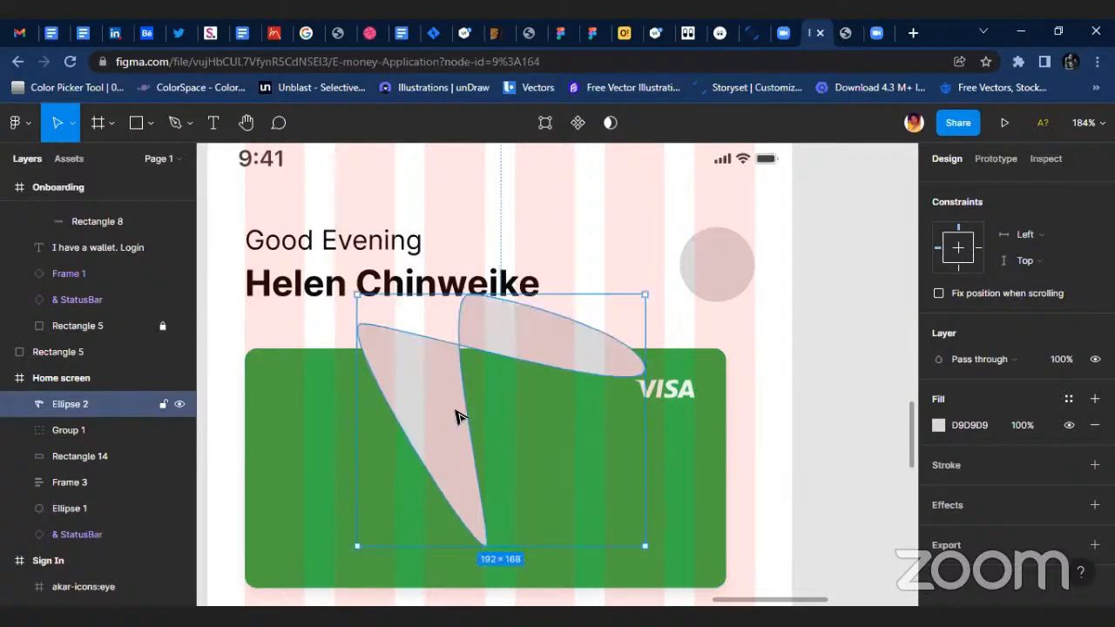
key(ctrl+z)
Move the two-lobed shape's outer anchor points into a more compact form and enlarge the shape to about 117 × 129.
key(Return)
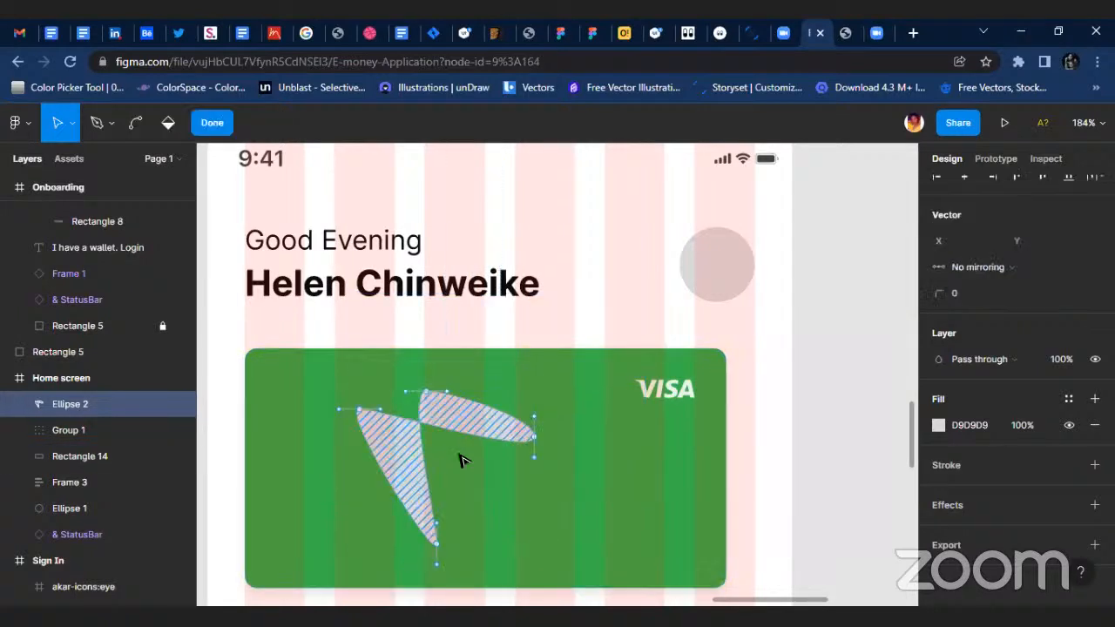
drag(534, 437, 466, 444)
mouse_move(435, 544)
mouse_down()
mouse_move(422, 493)
mouse_move(433, 554)
mouse_move(402, 538)
mouse_move(391, 515)
mouse_move(457, 510)
mouse_move(470, 524)
mouse_up()
click(207, 132)
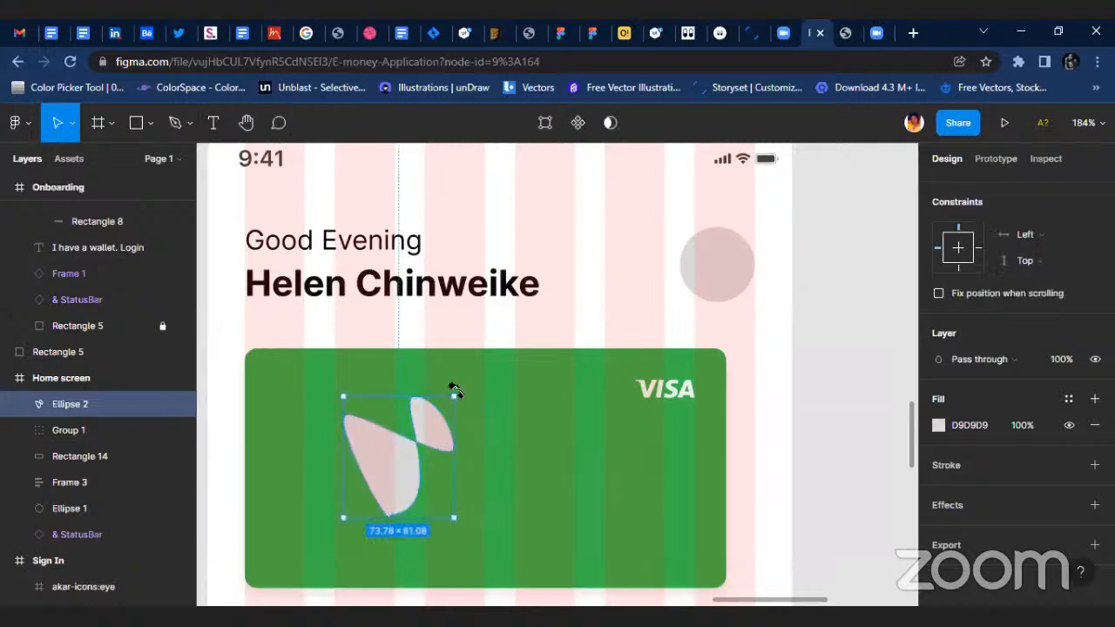
drag(453, 394, 445, 452)
Set the two-lobed shape's fill opacity to 10%.
click(1024, 425)
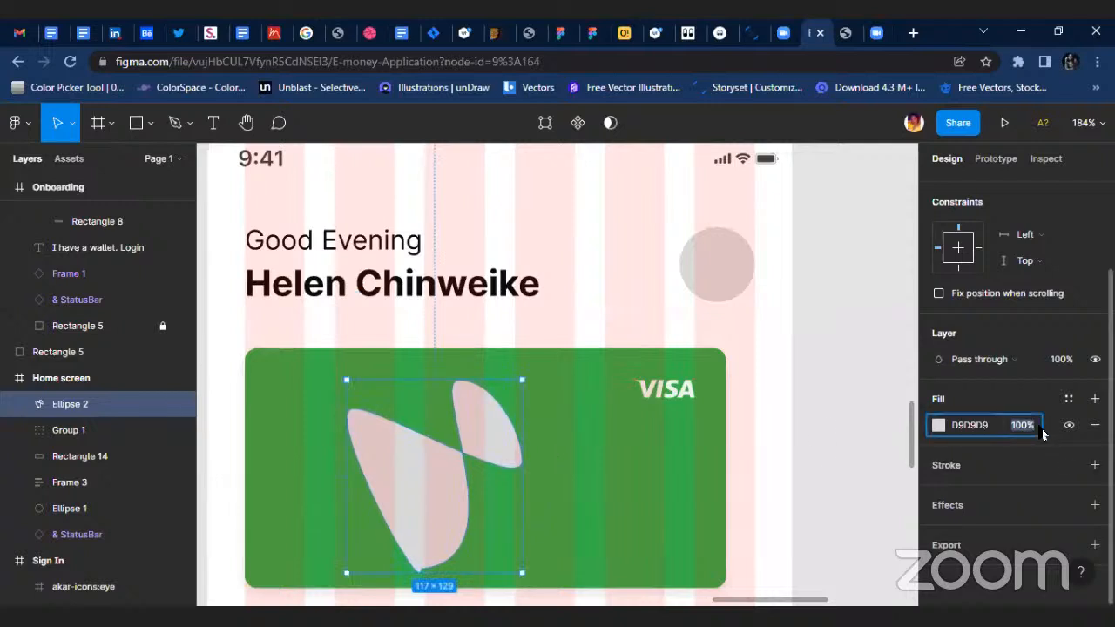
text(5)
key(Return)
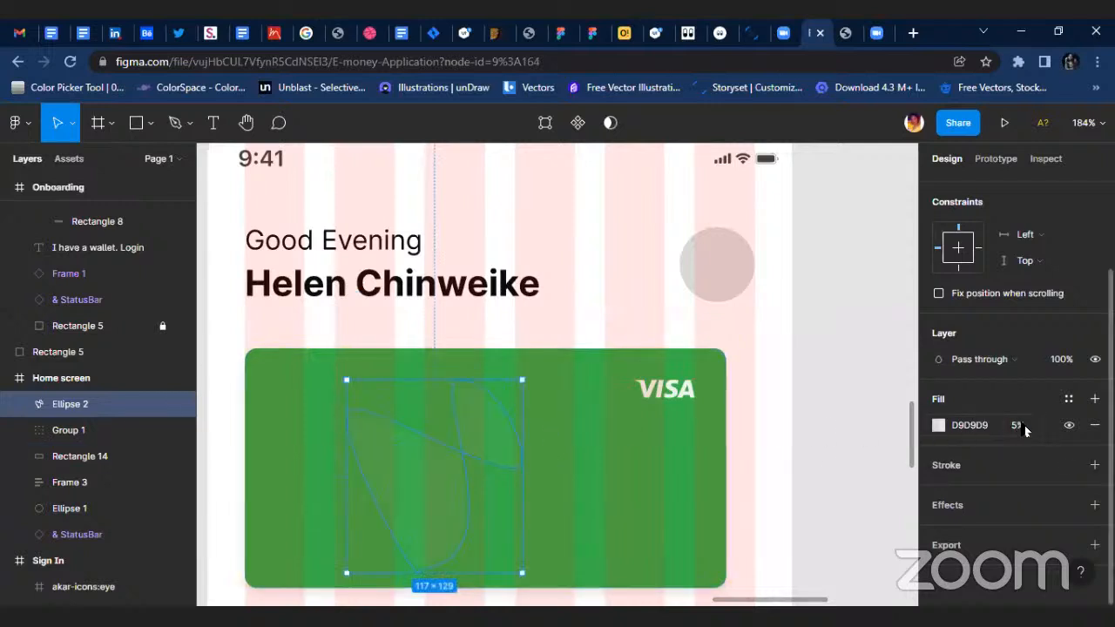
text(10)
key(Return)
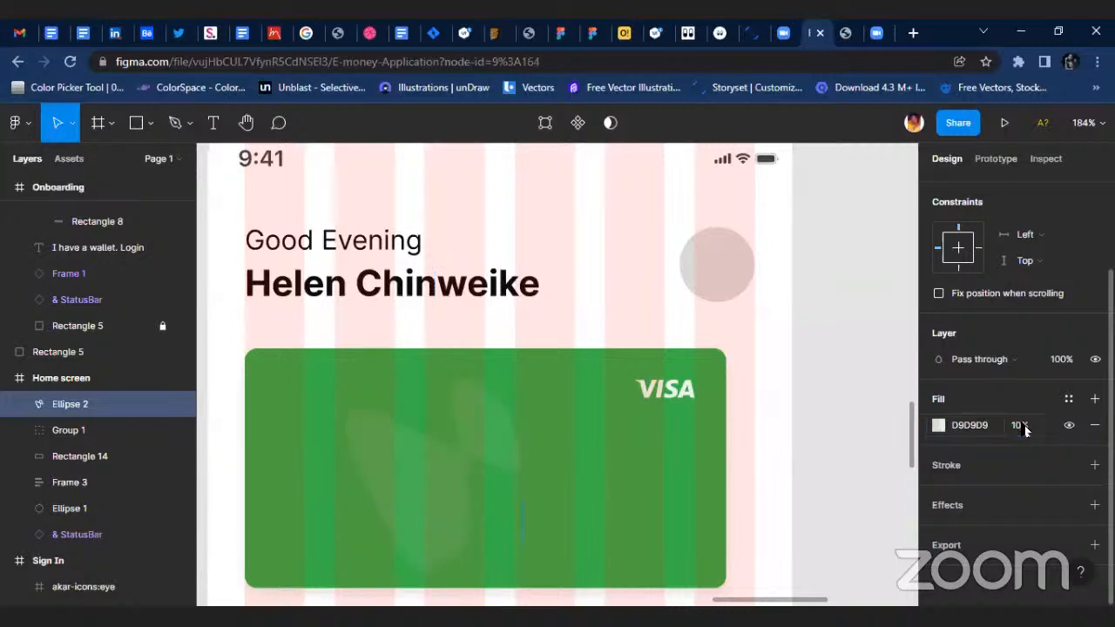
Duplicate the translucent shape and arrange both copies diagonally over the right half of the green card.
drag(416, 513, 517, 423)
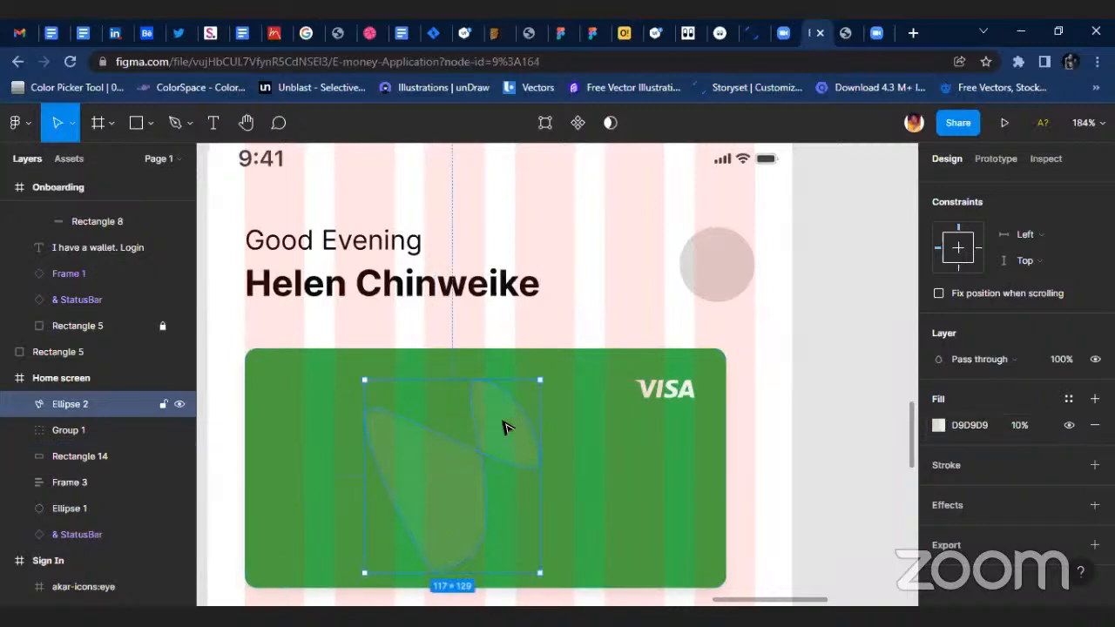
key(ctrl+d)
drag(528, 448, 671, 480)
drag(502, 443, 560, 443)
Group the two translucent shapes and lock the group.
shift+click(642, 497)
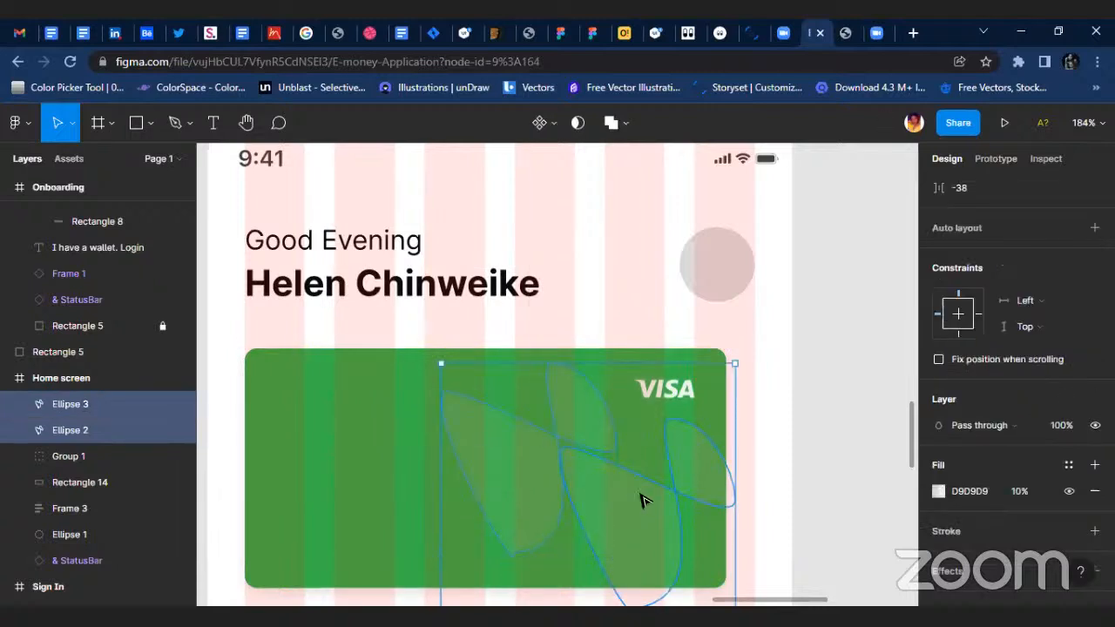
key(ctrl+g)
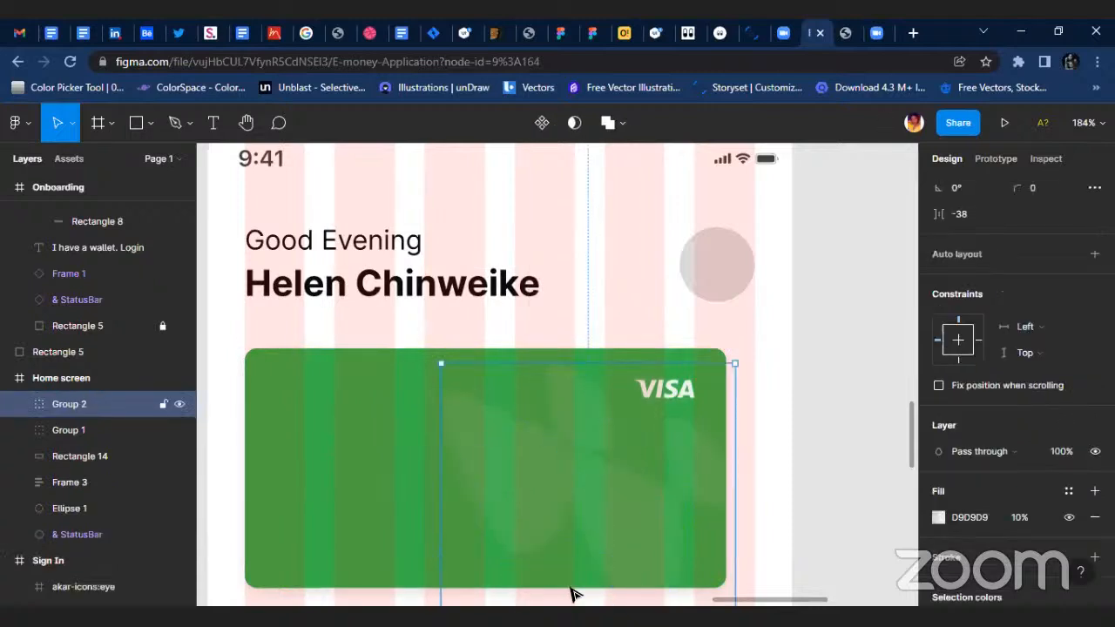
click(162, 404)
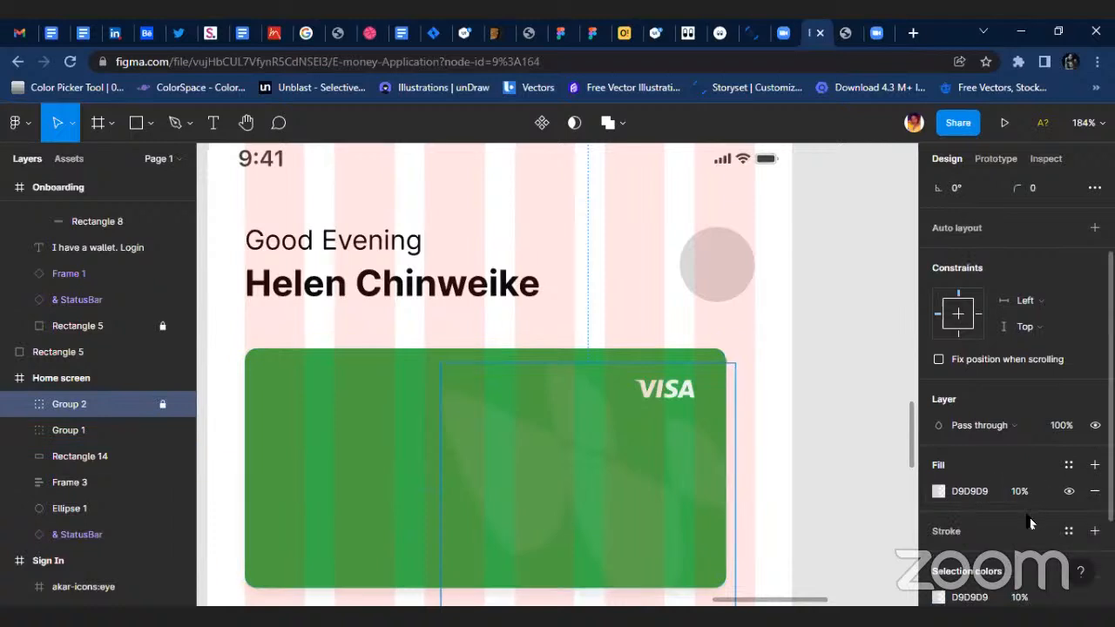
Set the fill opacity of the translucent shapes group to 6%.
scroll(1027, 521, down, 3)
click(1019, 467)
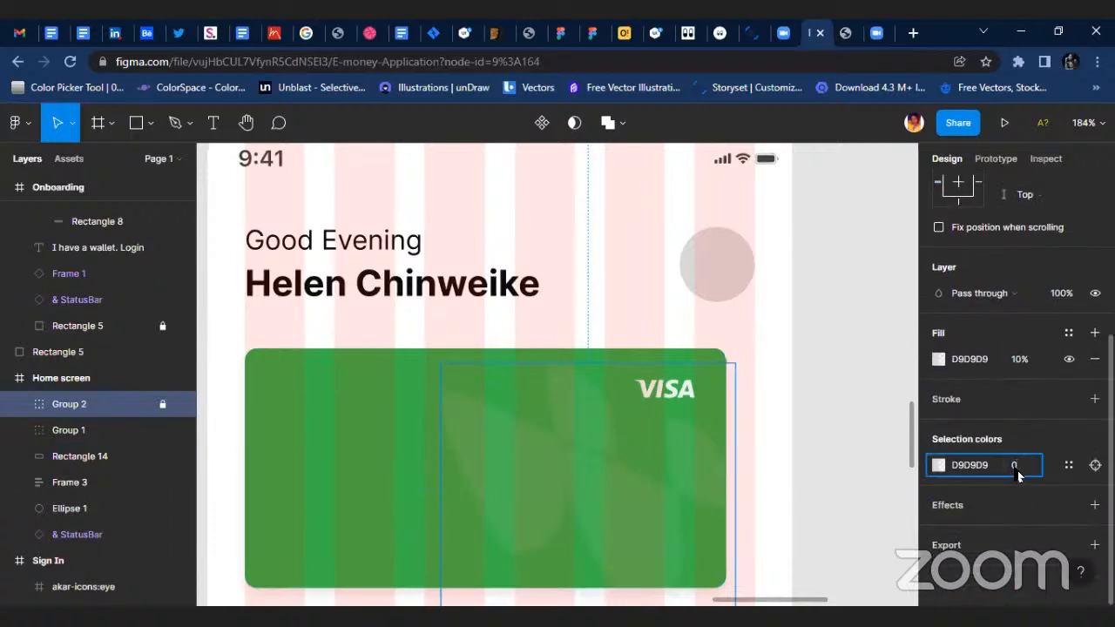
text(0)
key(Return)
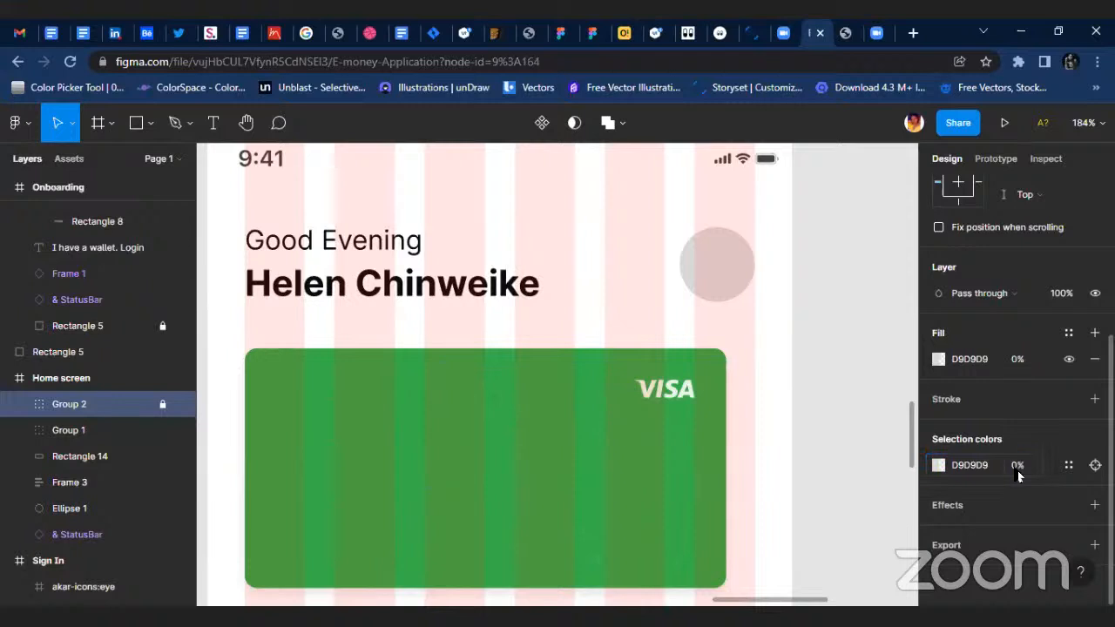
text(6)
key(Return)
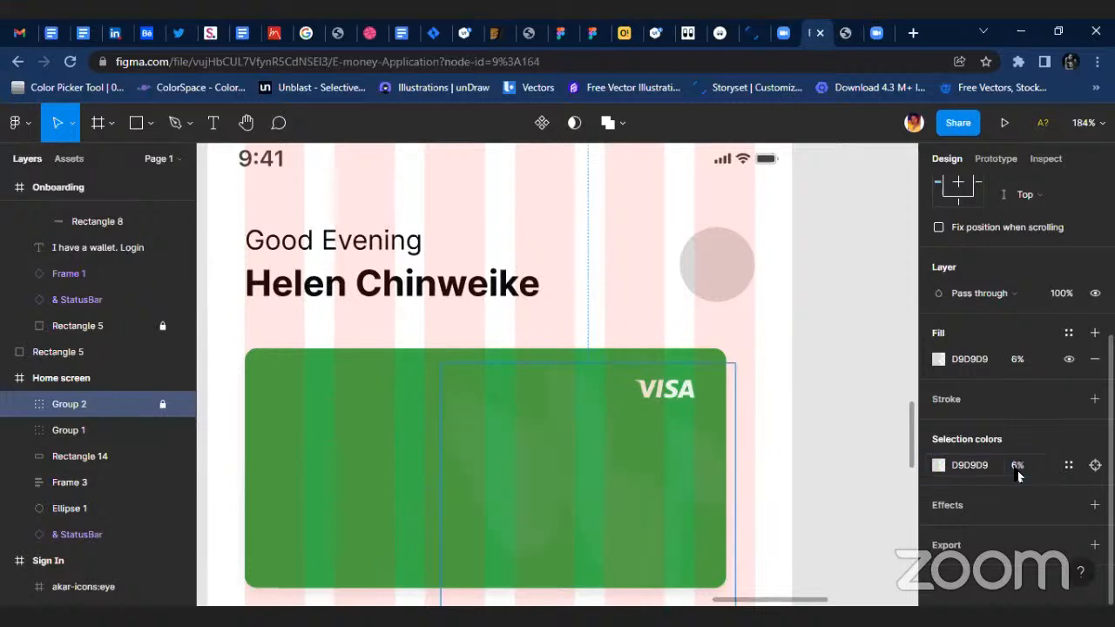
click(782, 416)
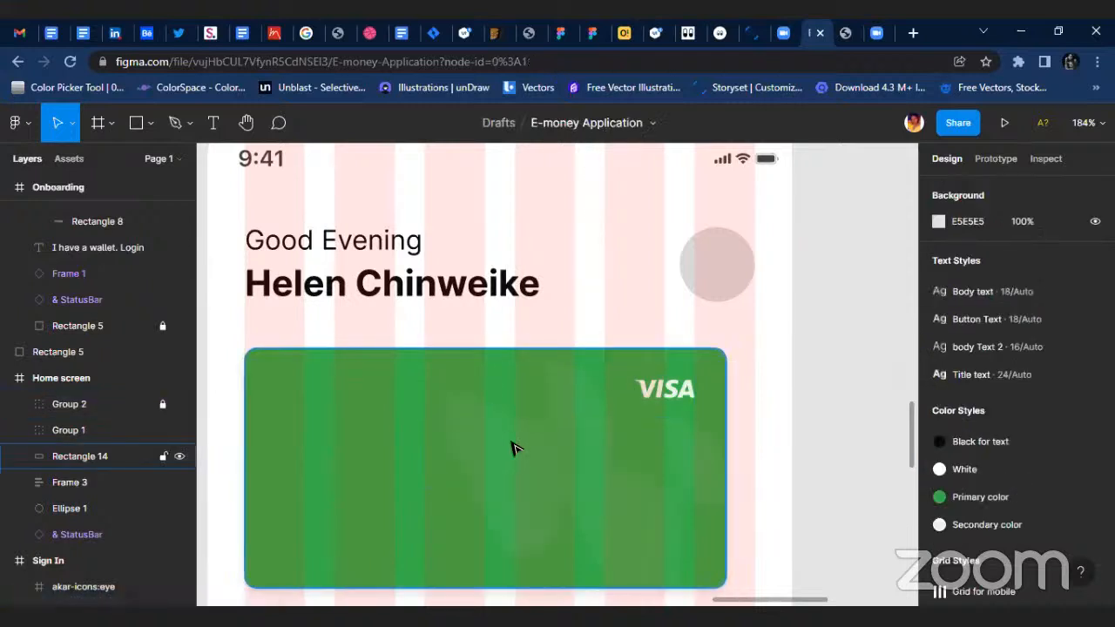
Place a copy of the bold greeting name text below the green card at about X 48, Y 333.
click(379, 285)
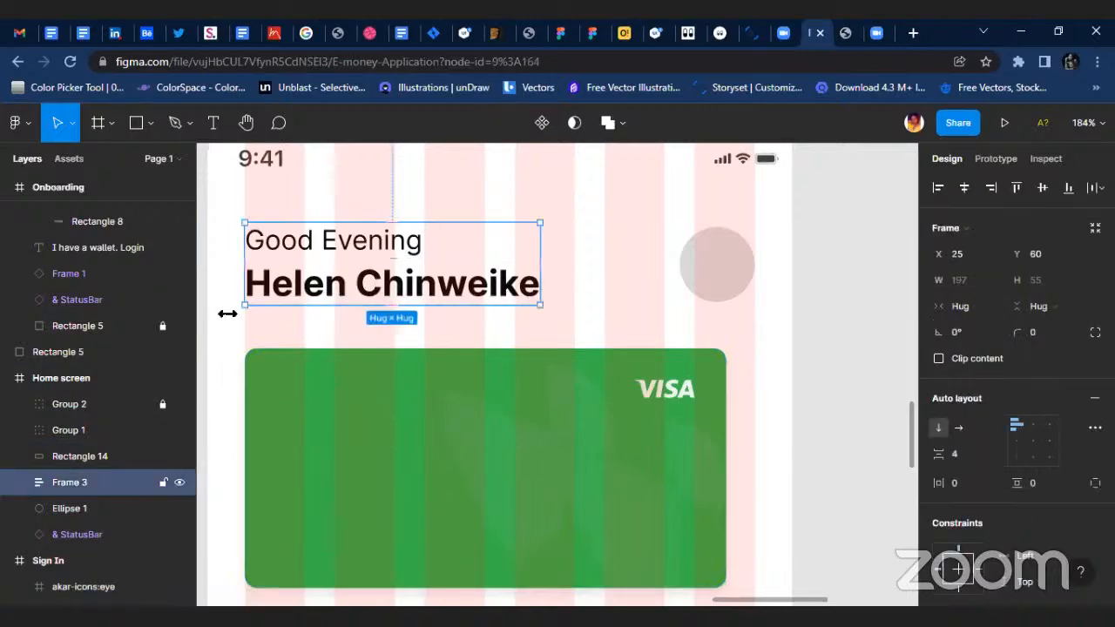
scroll(501, 366, down, 5)
double_click(446, 324)
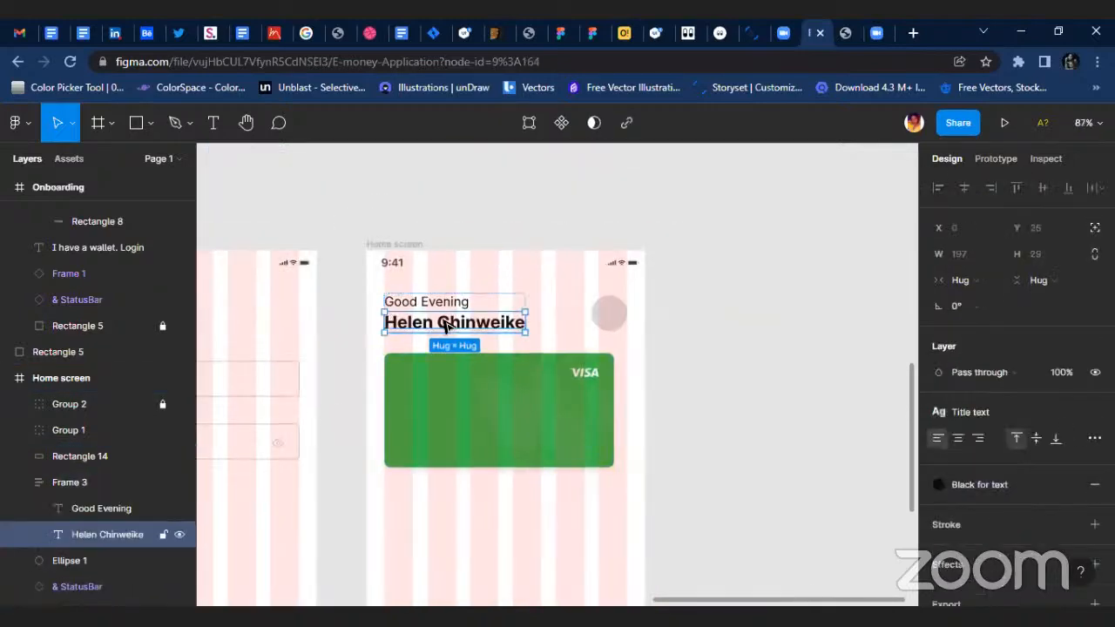
click(518, 492)
drag(461, 498, 463, 500)
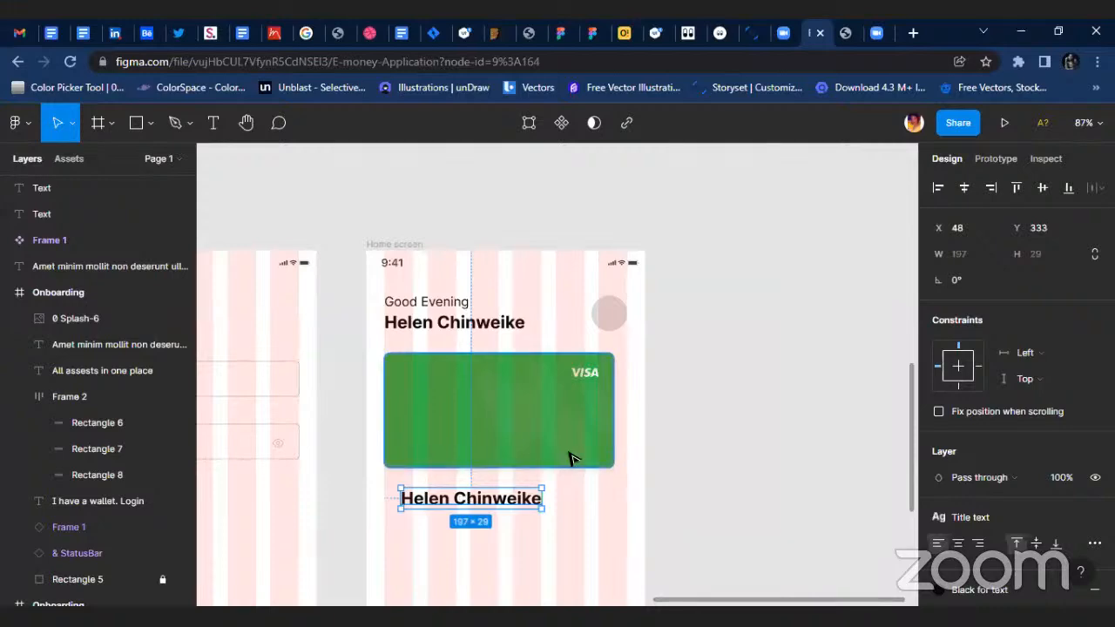
Duplicate the name text below the card onto the card's lower-left area at about X 53, Y 260, in front of the card.
scroll(427, 448, down, 1)
scroll(418, 448, up, 5)
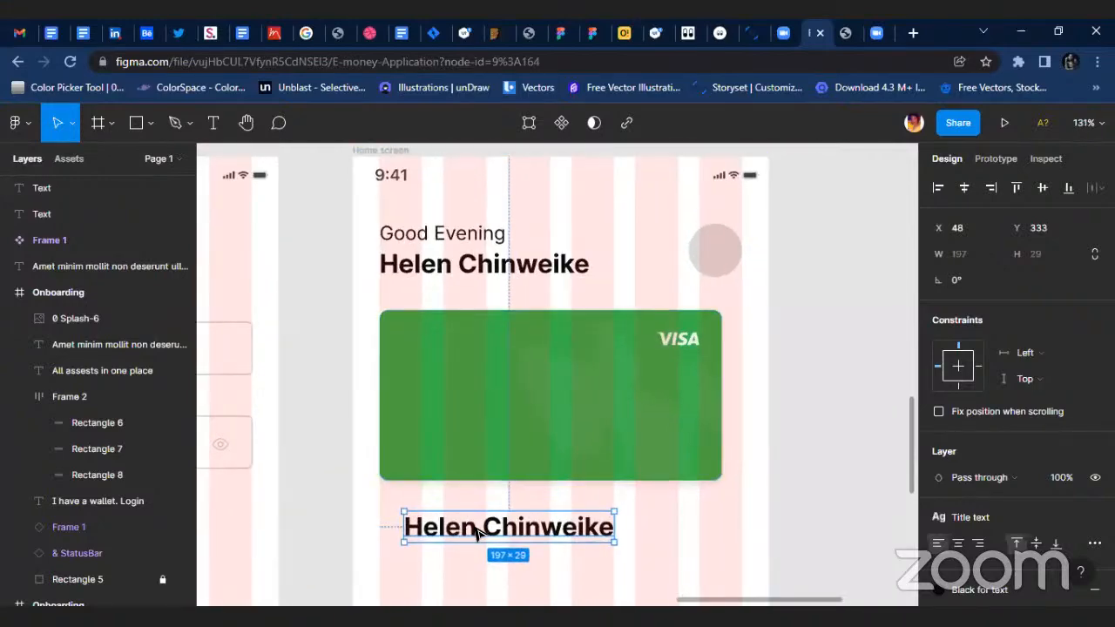
drag(477, 533, 479, 454)
key(bracketright)
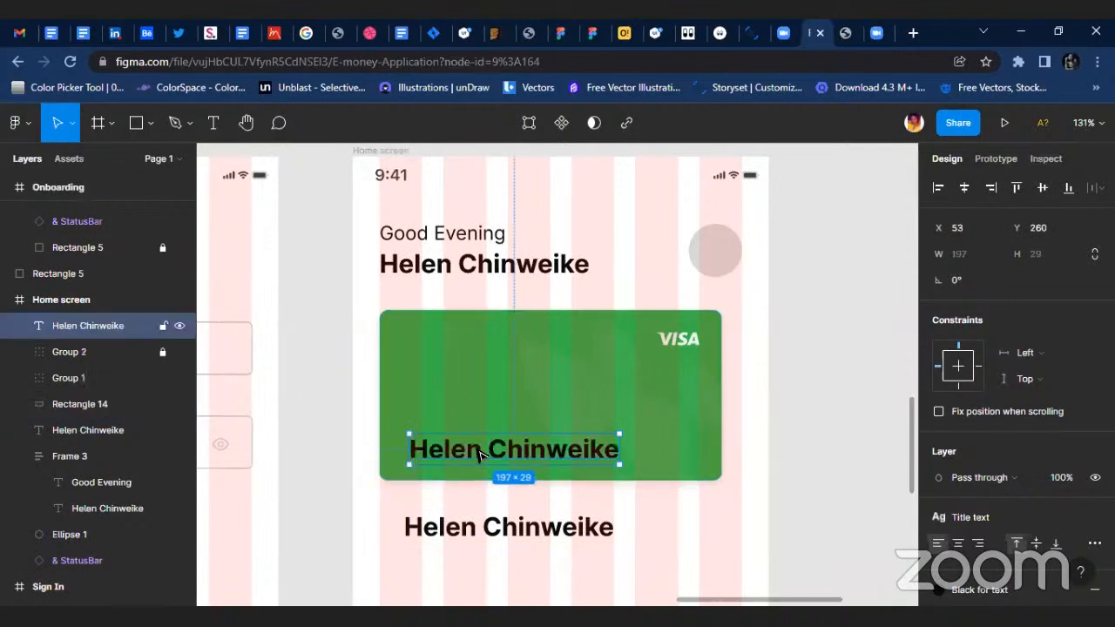
Replace the name text on the green card with the balance 187,436.53.
scroll(479, 454, up, 5)
double_click(462, 451)
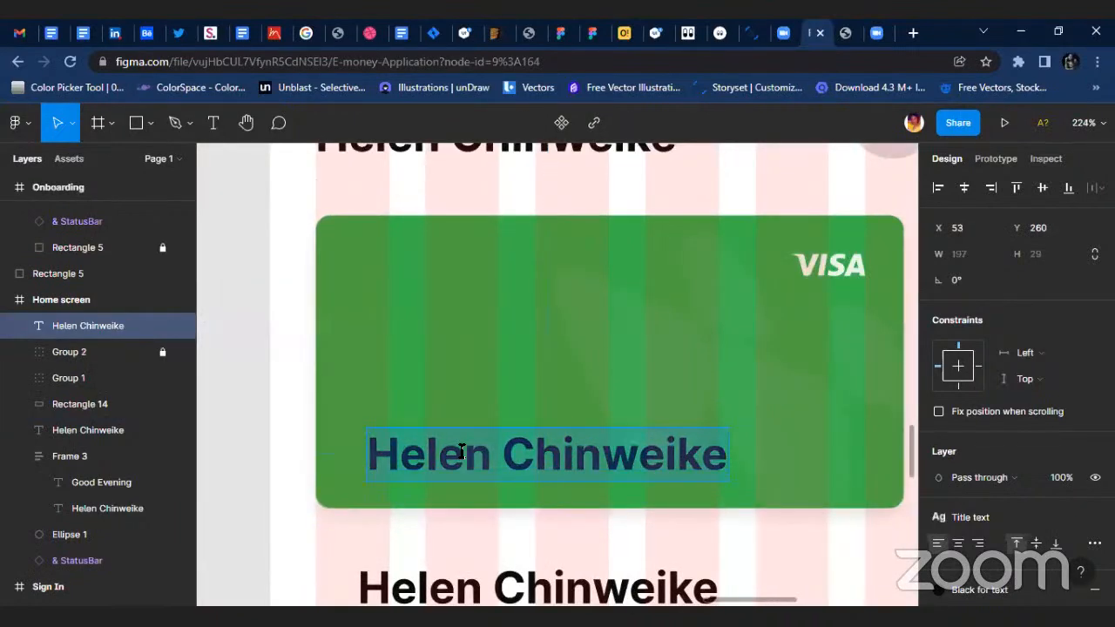
text(200)
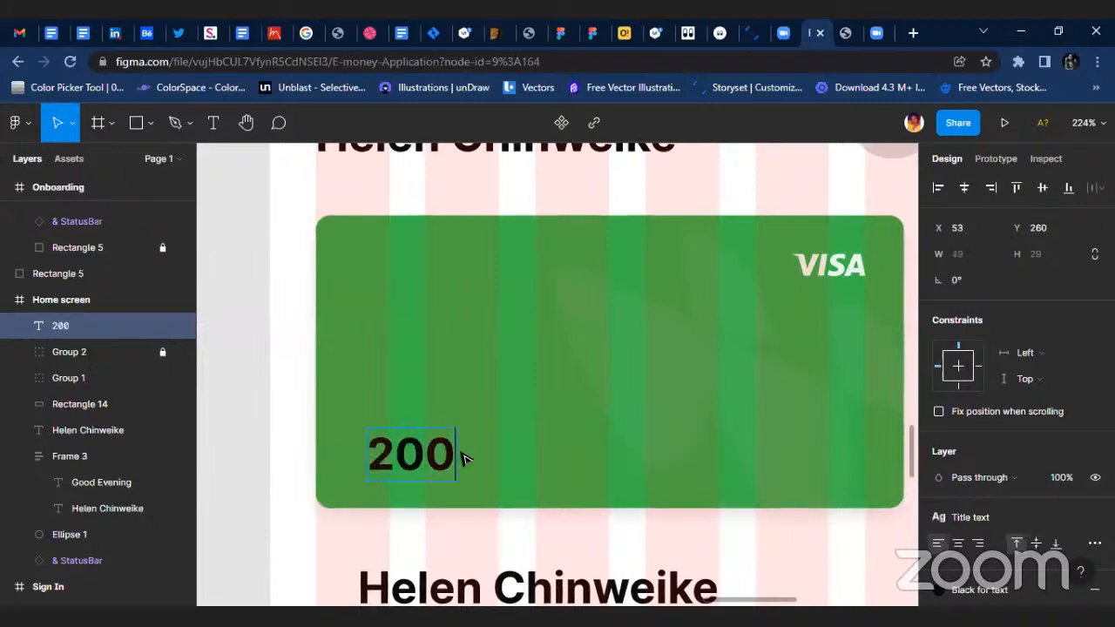
text(,000)
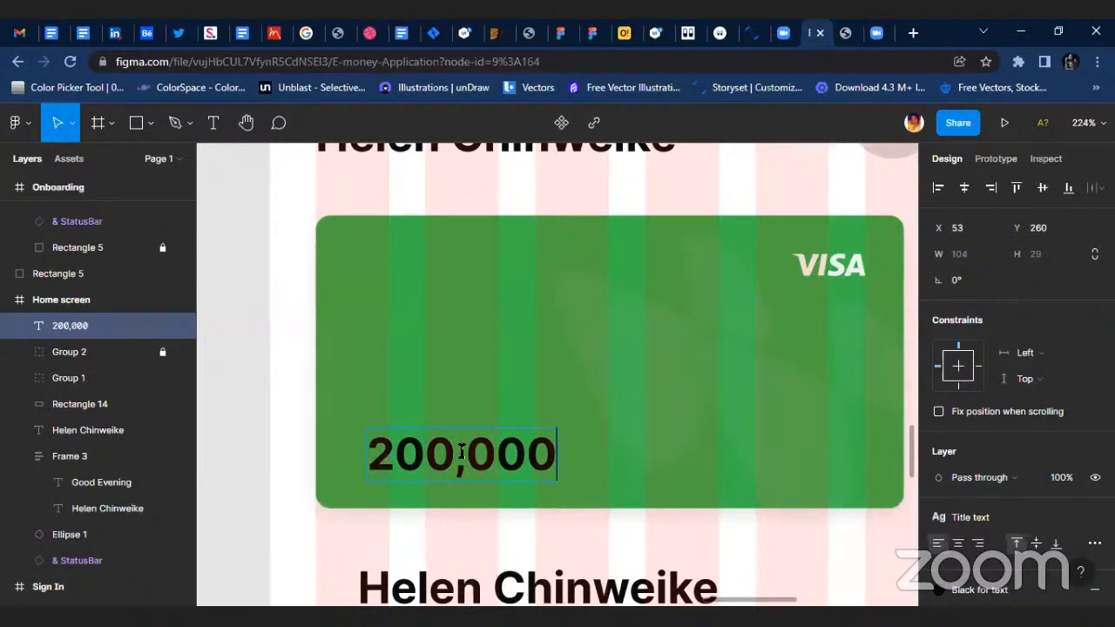
key(BackSpace)
key(BackSpace)
key(BackSpace)
key(BackSpace)
key(BackSpace)
key(BackSpace)
key(BackSpace)
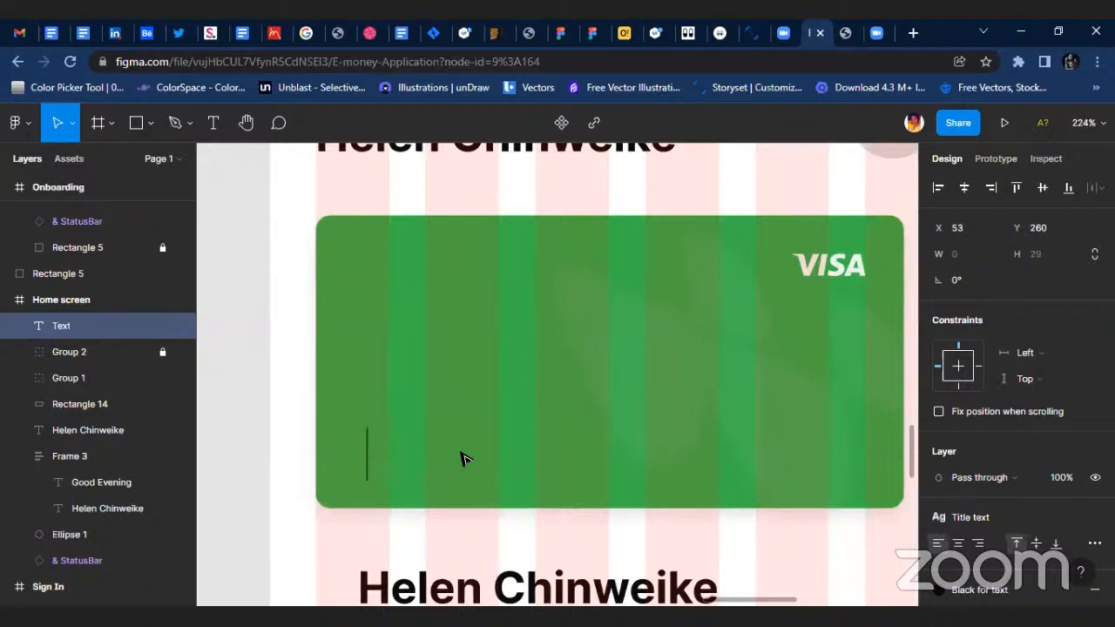
text(187)
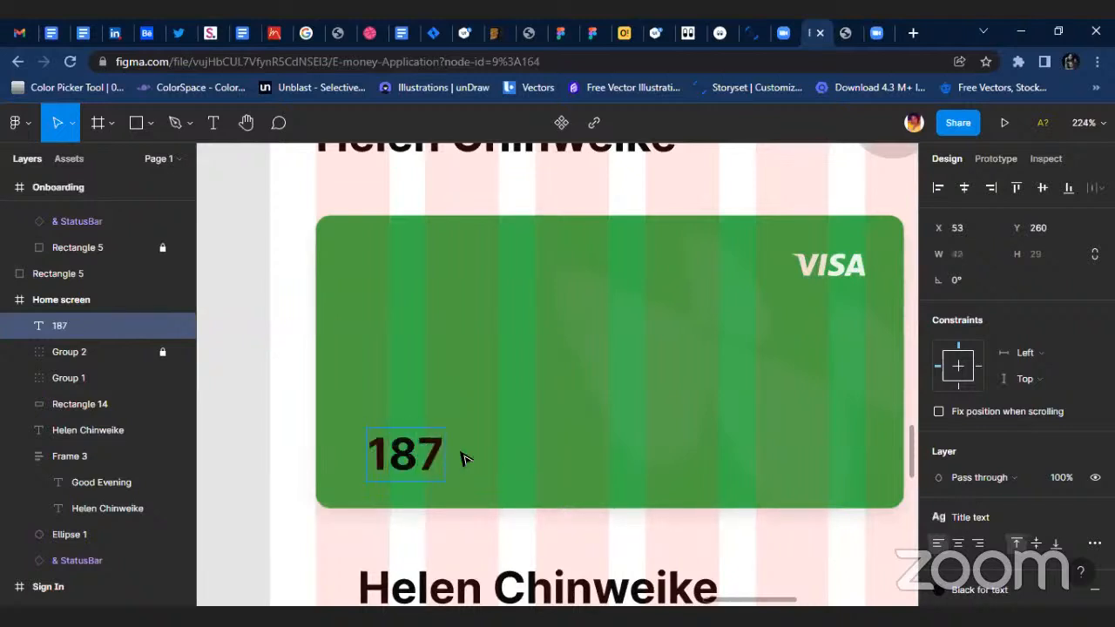
text(,436)
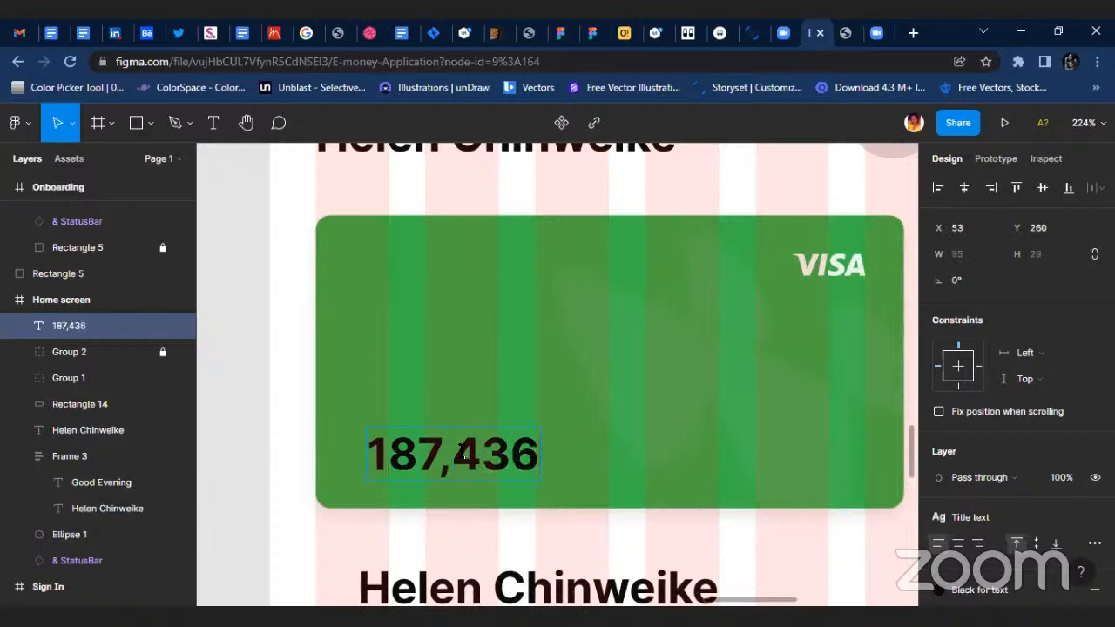
text(.53)
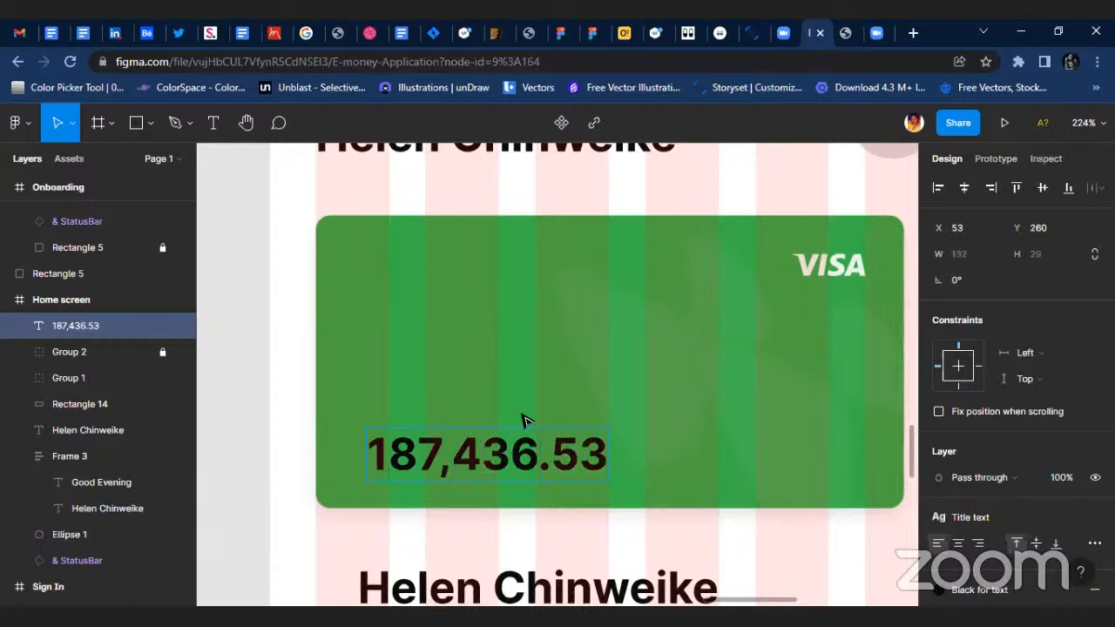
Finish editing the balance text and switch to the neighbouring Zoom browser tab, ready to enter a web search.
key(Escape)
scroll(348, 448, up, 3)
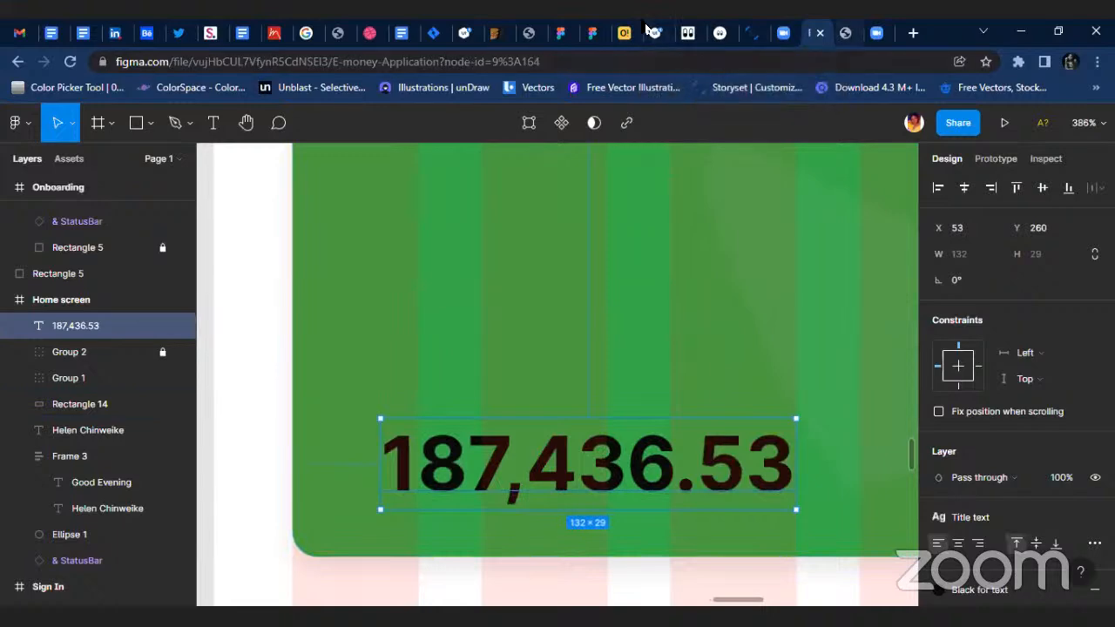
key(ctrl+Tab)
key(ctrl+l)
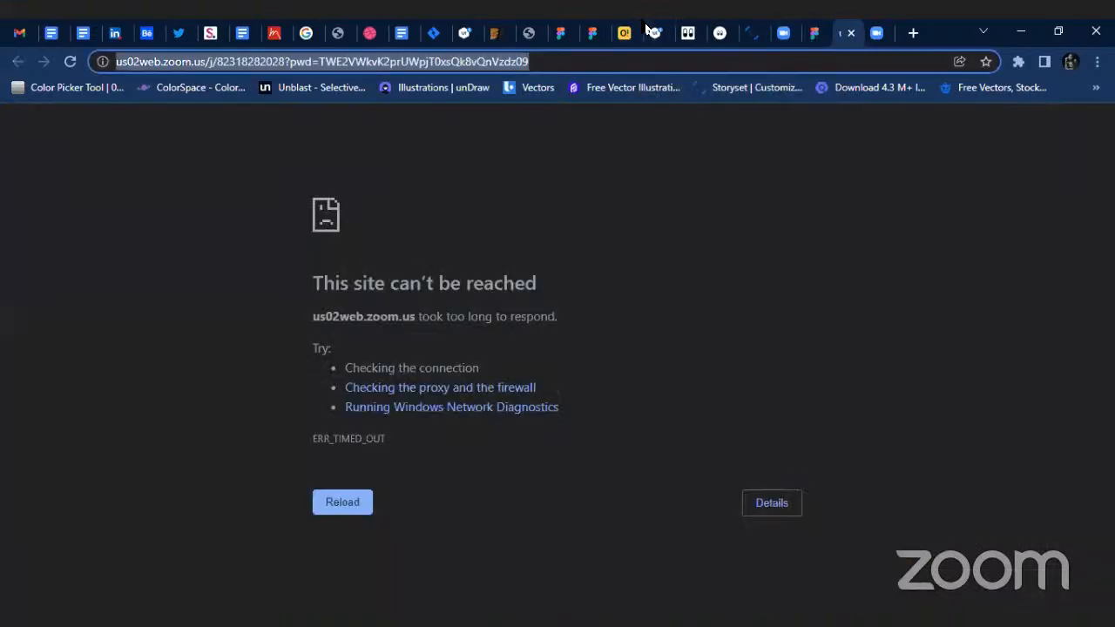
text(nar)
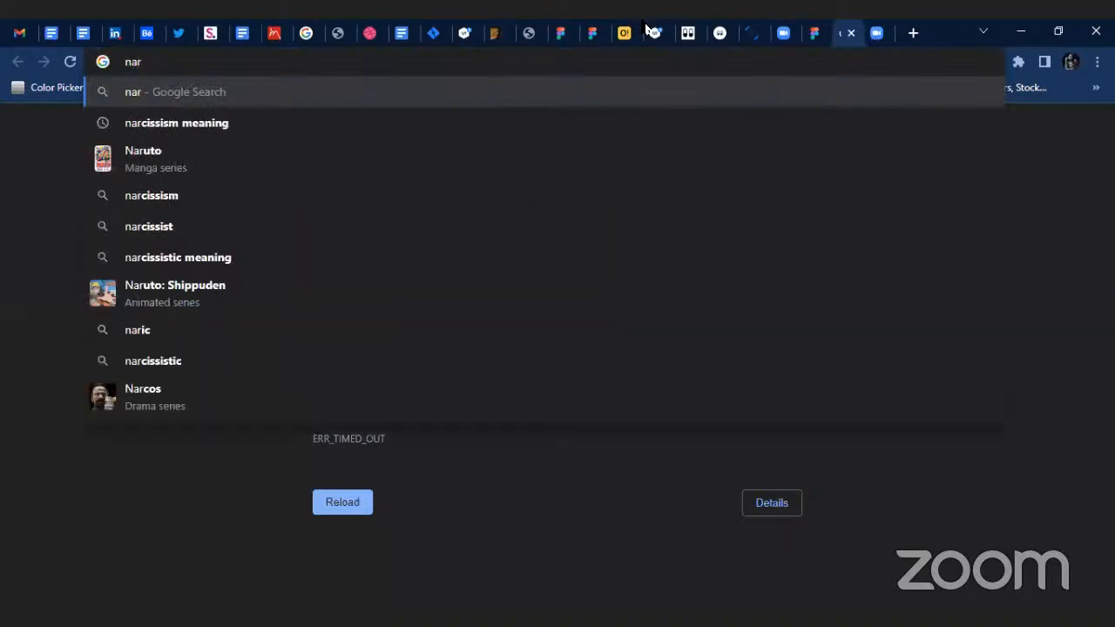
text(ia)
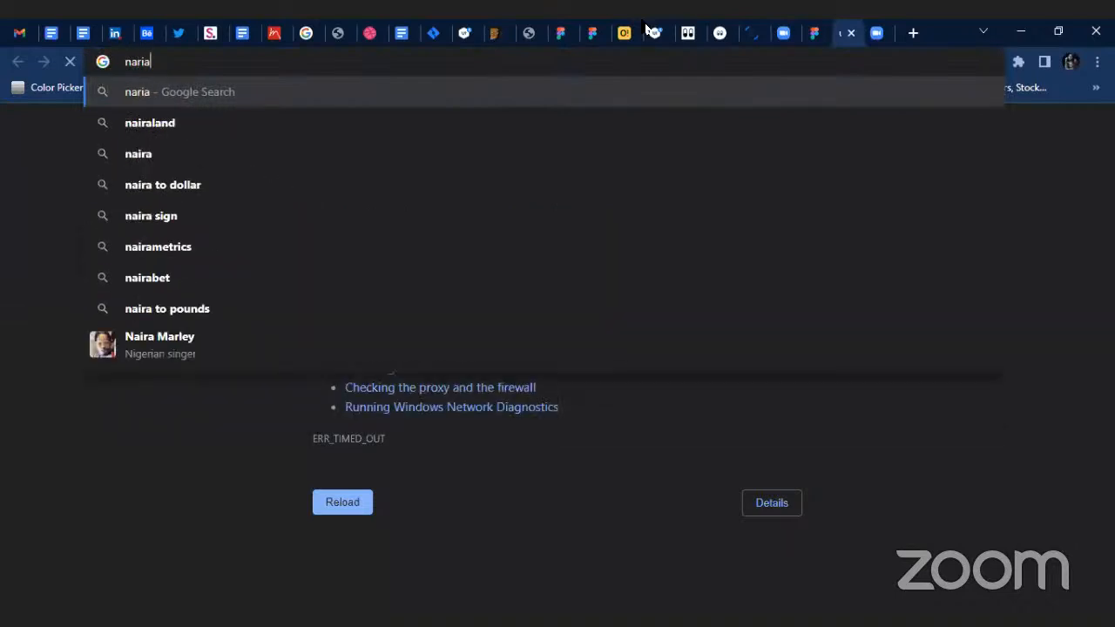
text( s)
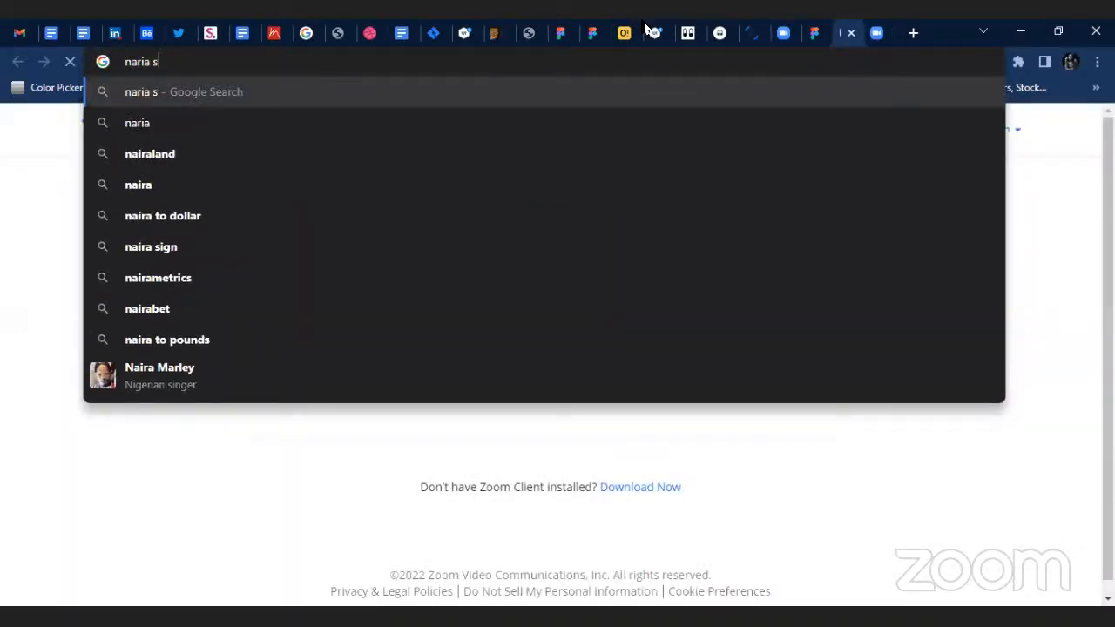
key(Escape)
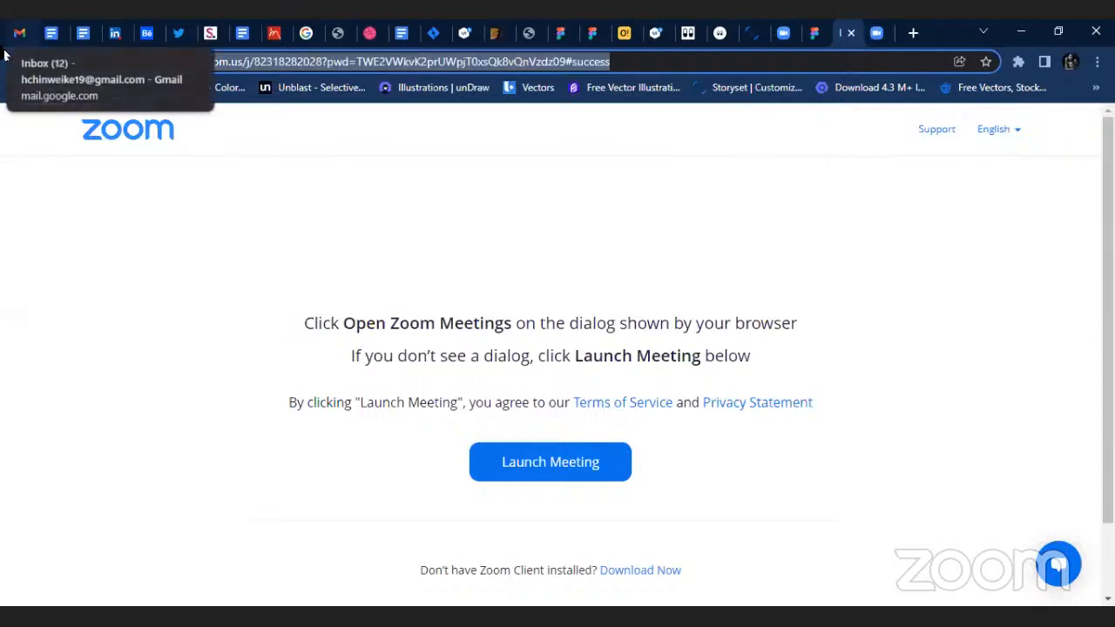
Search the web for "naria sign".
text(naria sign)
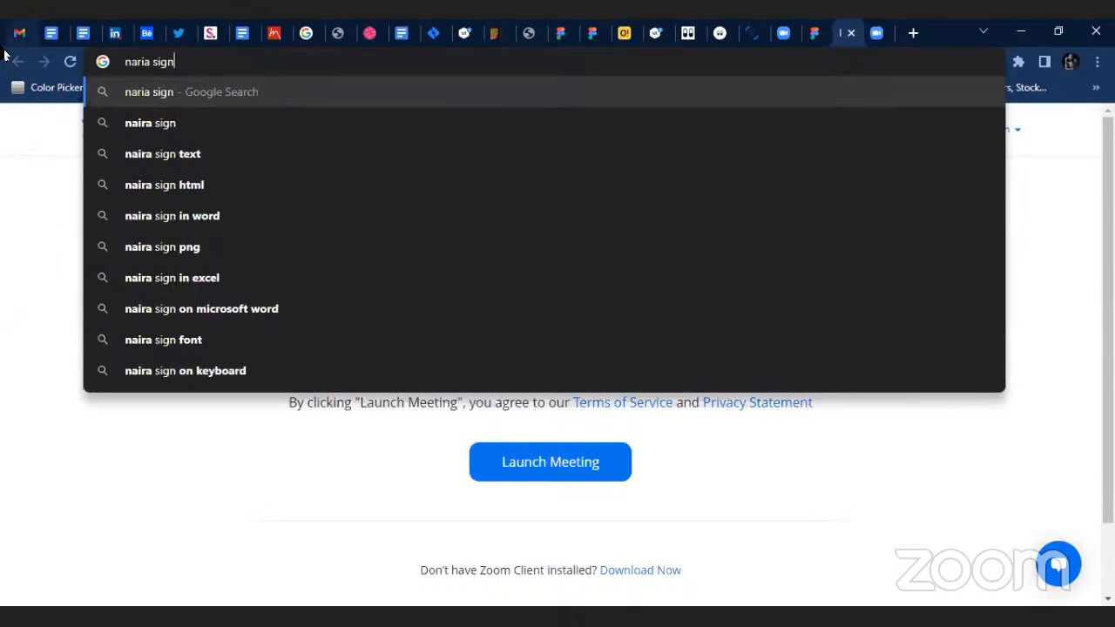
key(Return)
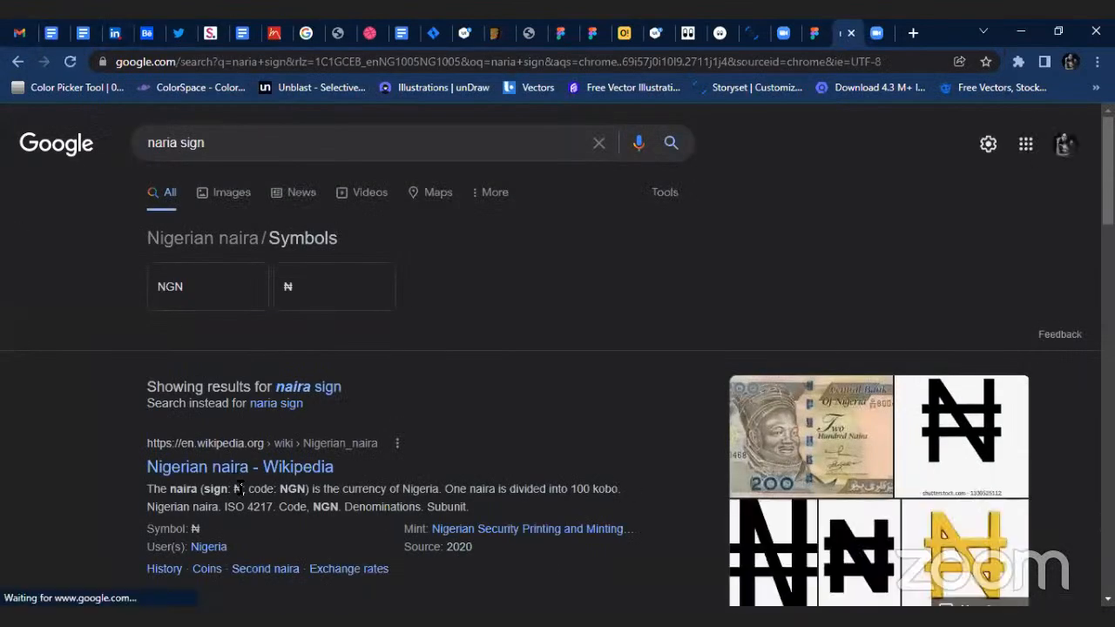
Copy the ₦ symbol from the search results and insert it before 187,436.53 on the green card in Figma.
double_click(239, 489)
key(ctrl+c)
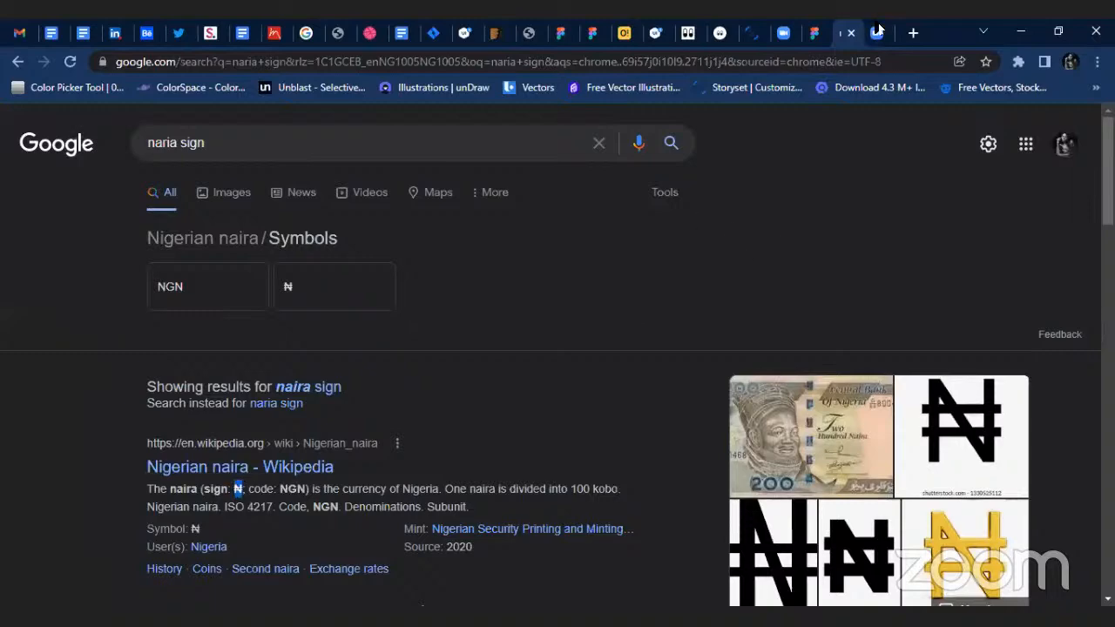
click(808, 34)
scroll(349, 498, up, 3)
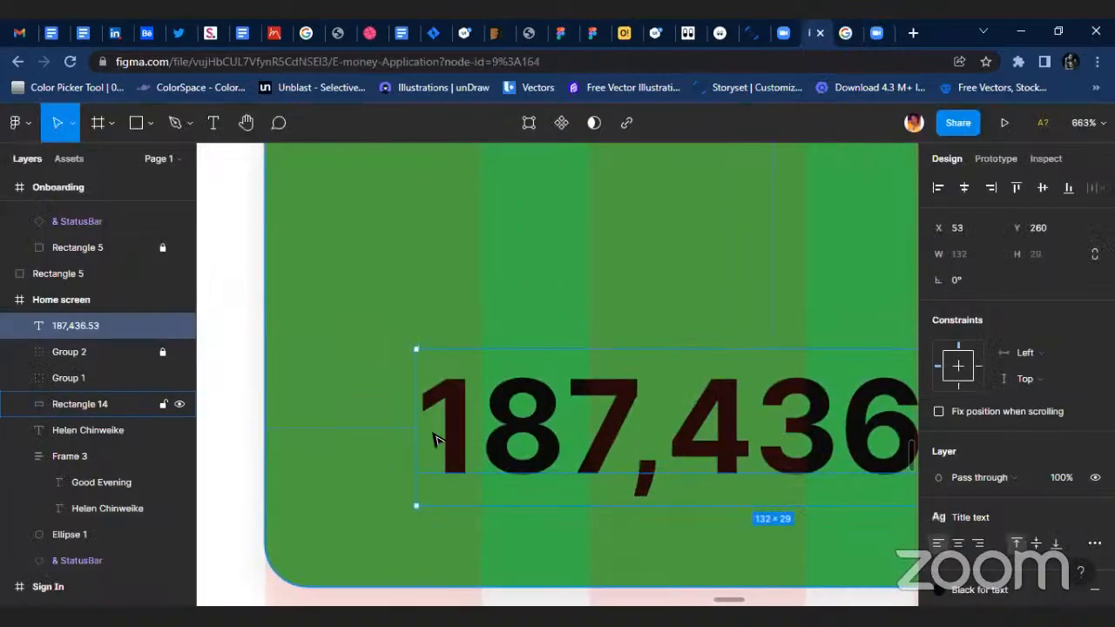
double_click(431, 435)
click(418, 399)
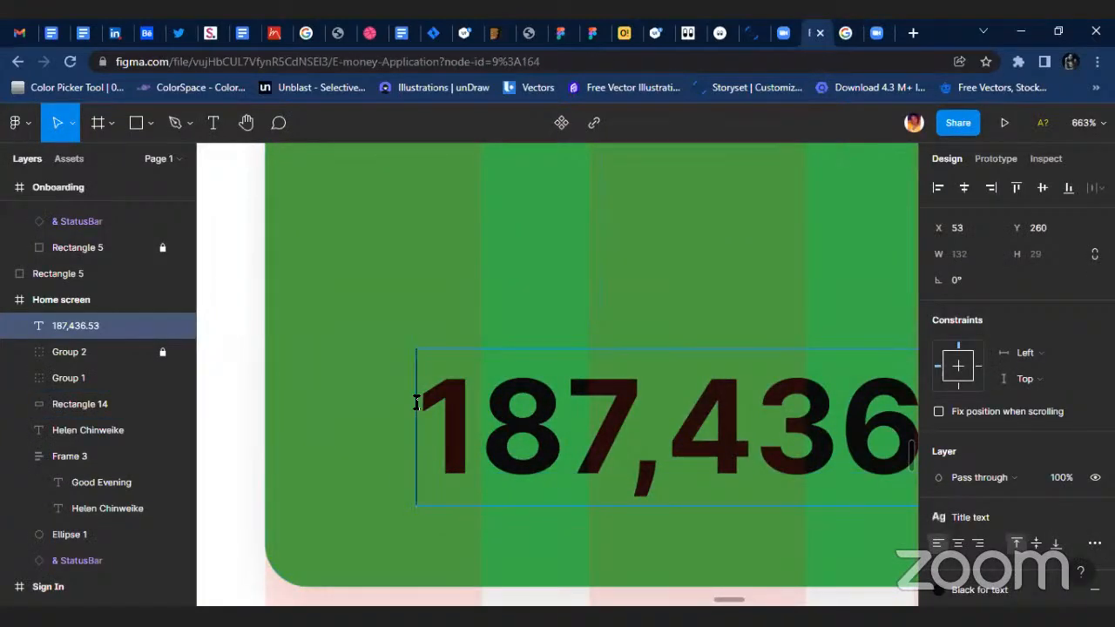
key(ctrl+v)
key(Escape)
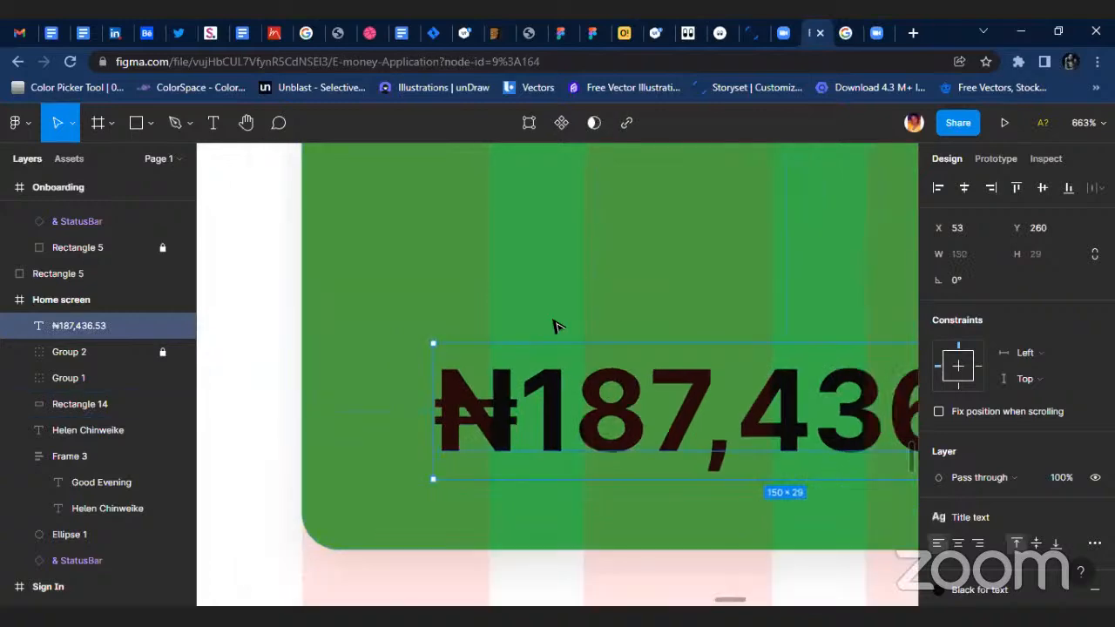
Move the ₦187,436.53 balance text to X 65, Y 260 on the green card.
scroll(555, 326, down, 5)
drag(652, 378, 596, 368)
scroll(637, 376, down, 3)
scroll(577, 373, up, 2)
scroll(613, 365, right, 1)
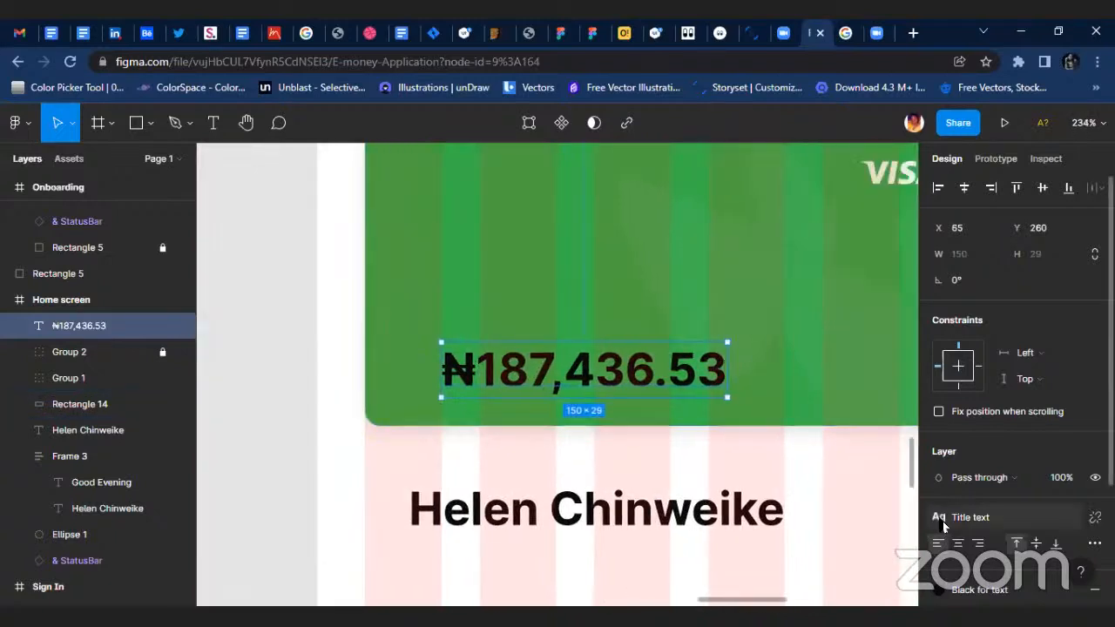
Apply the White color style to the ₦187,436.53 balance text.
scroll(944, 525, down, 3)
click(984, 425)
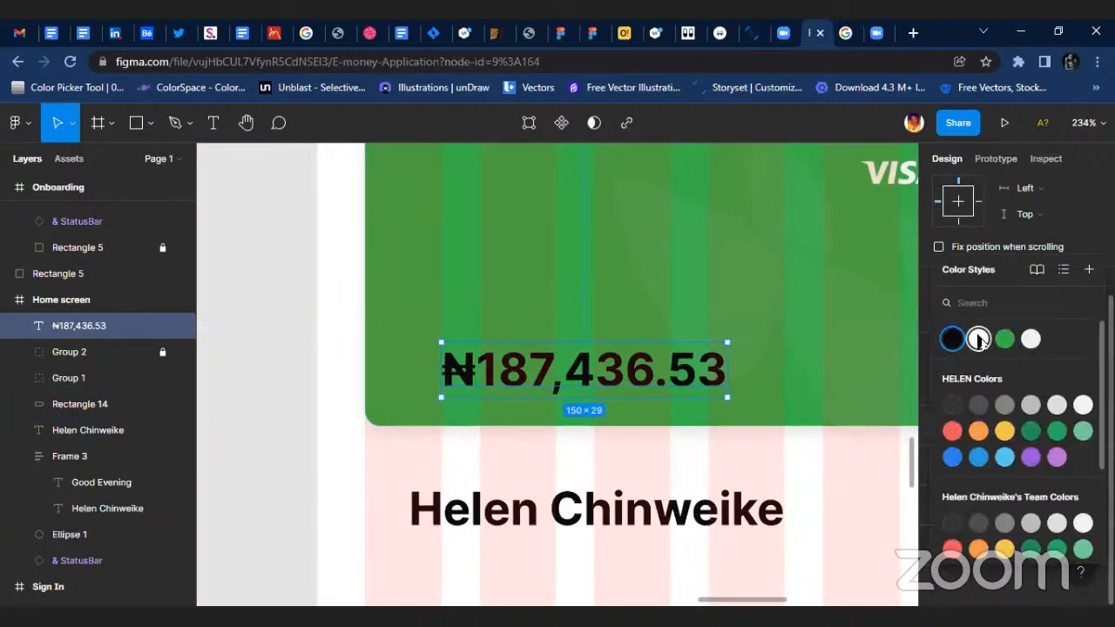
click(978, 340)
key(Escape)
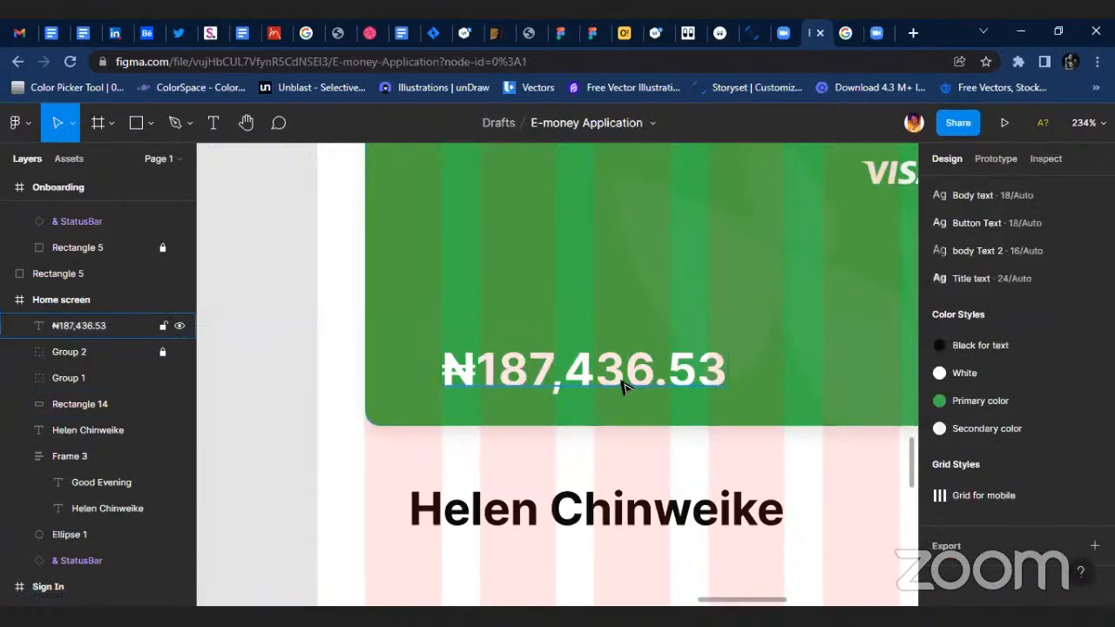
Duplicate the Good Evening greeting onto the green card just above the balance, aligned with its left edge at X 65.
scroll(623, 386, down, 3)
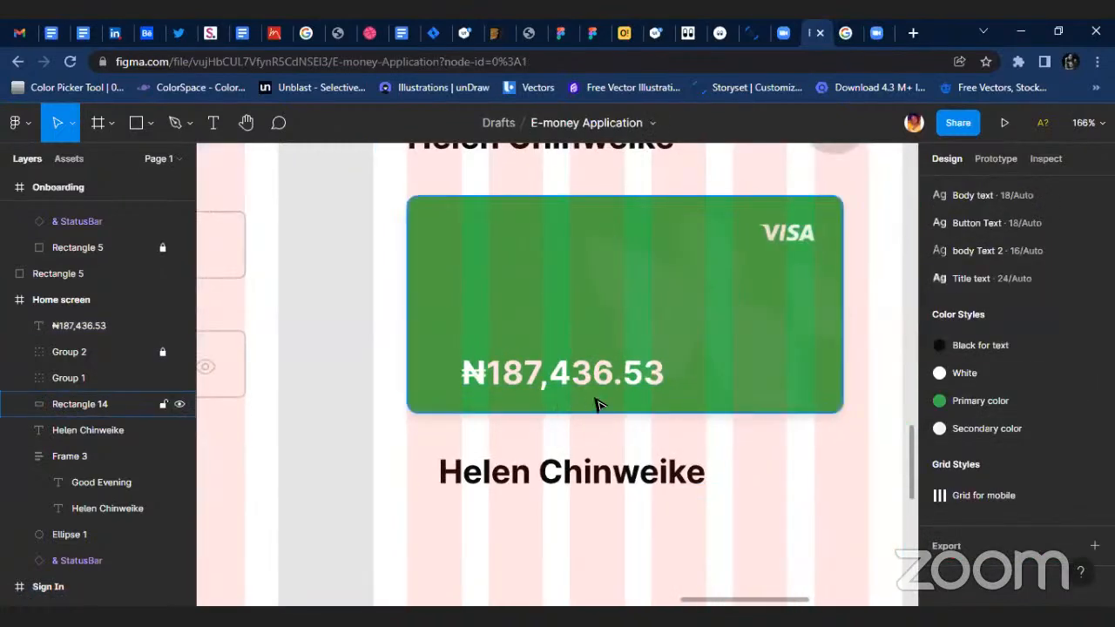
scroll(592, 392, up, 2)
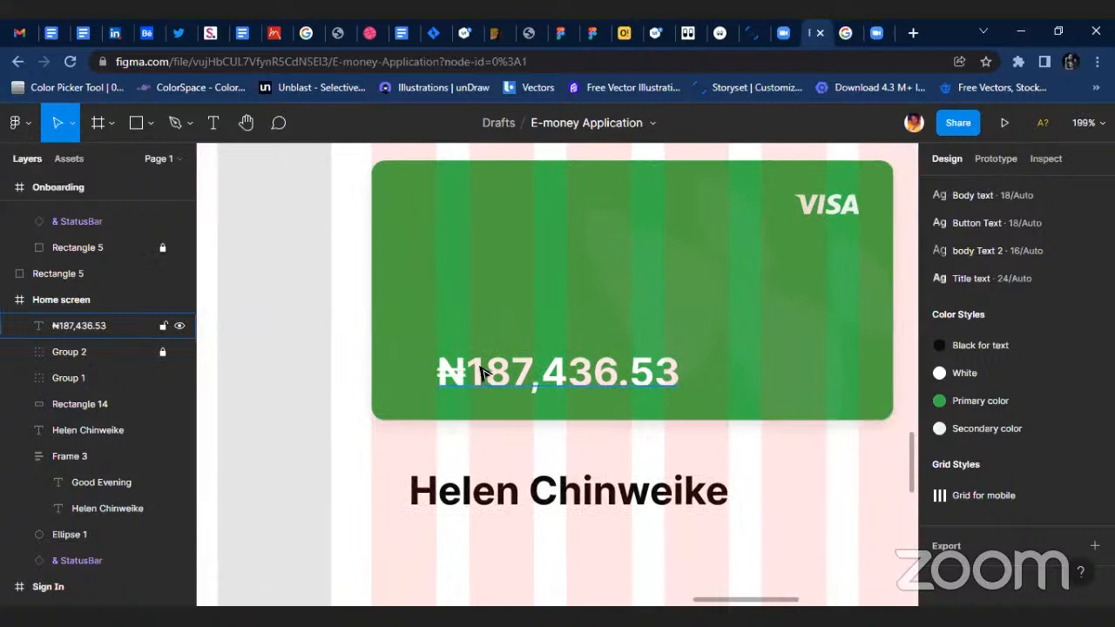
scroll(484, 373, up, 2)
click(433, 370)
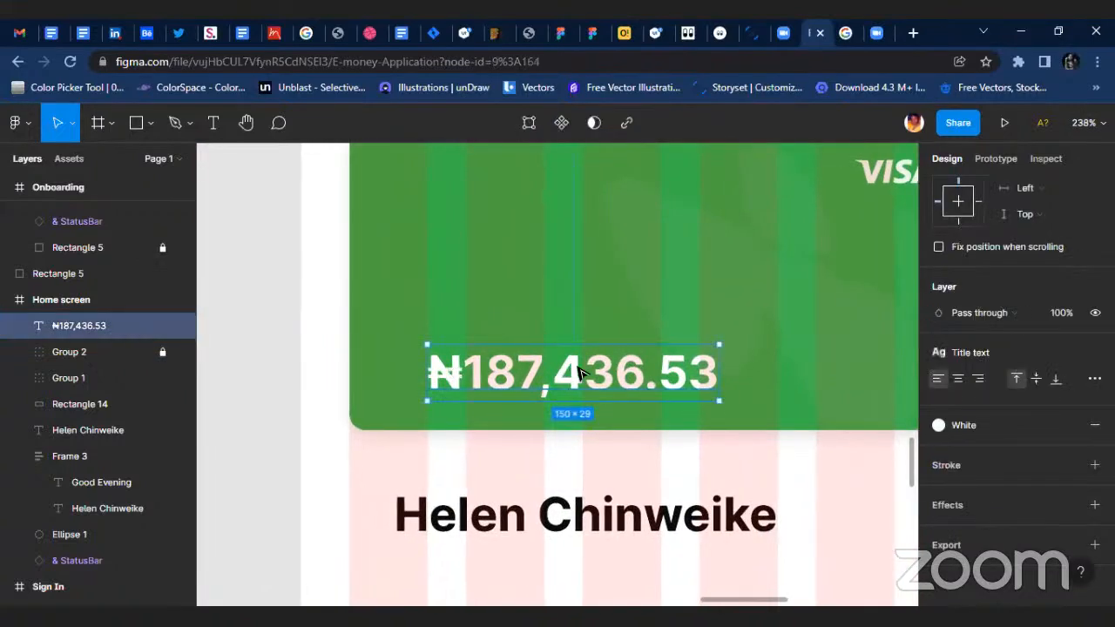
scroll(615, 505, down, 5)
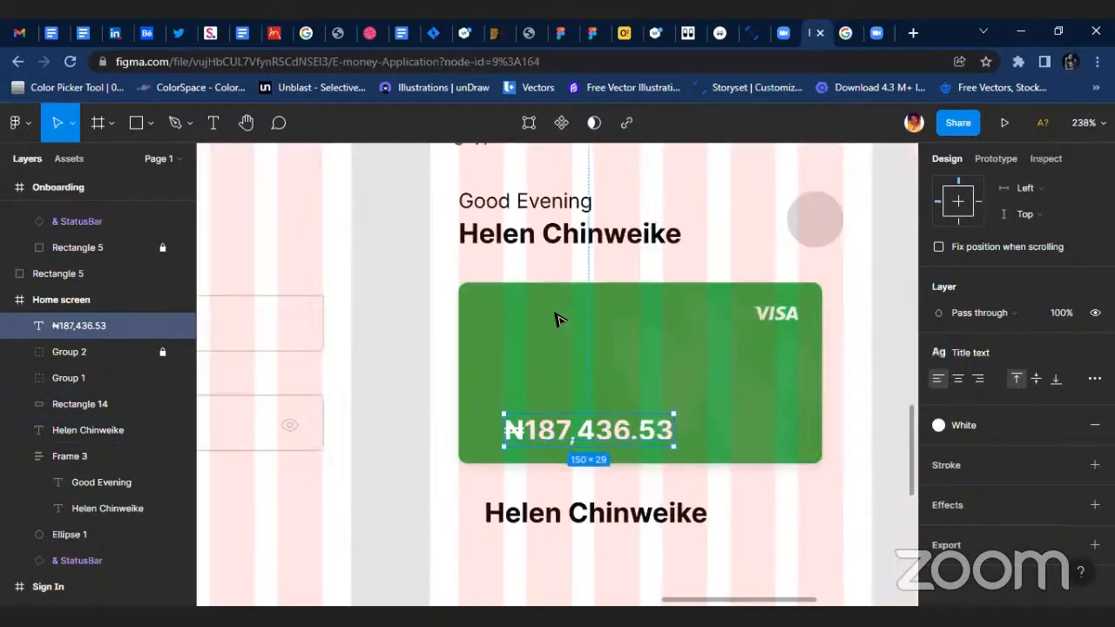
scroll(557, 319, up, 2)
double_click(548, 263)
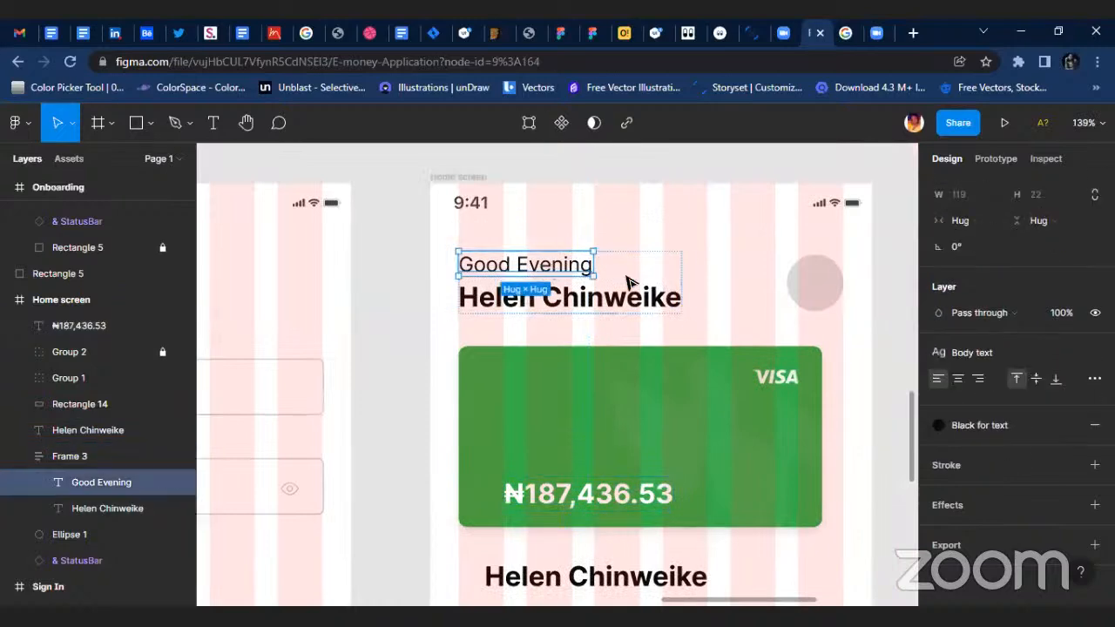
drag(629, 281, 572, 471)
scroll(575, 470, up, 3)
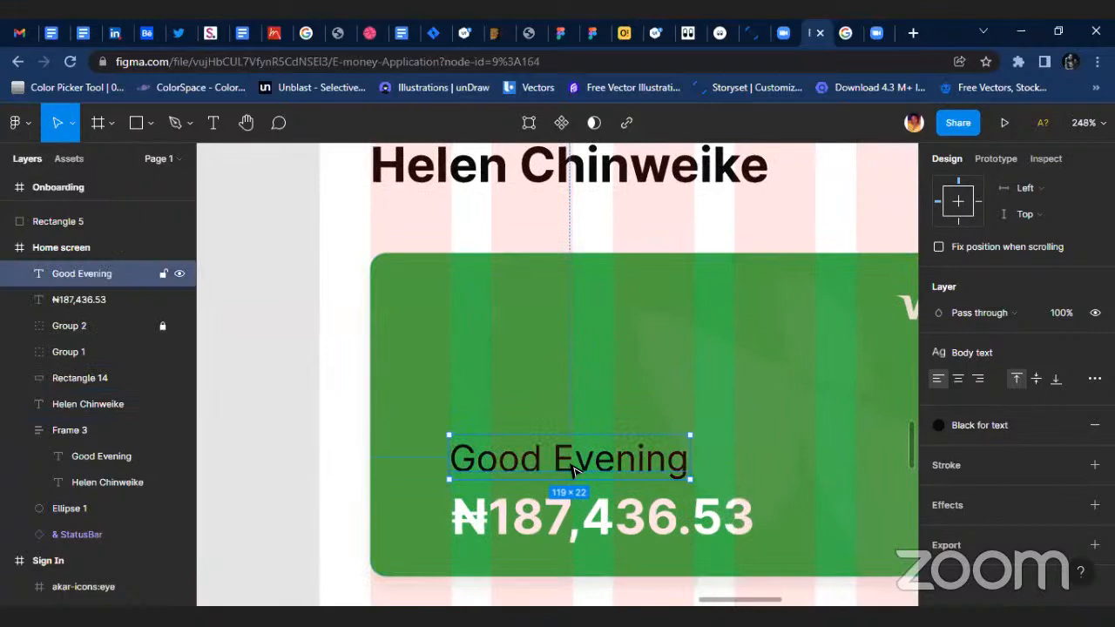
Apply the White color style and the body Text 2 text style to the Good Evening copy on the card.
click(1070, 425)
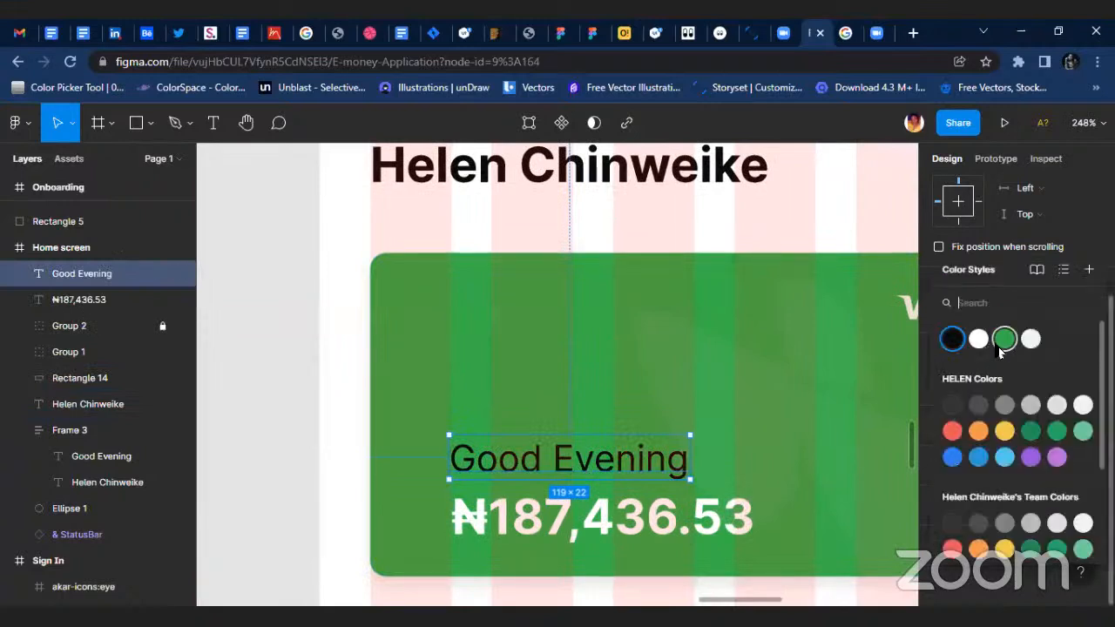
click(973, 336)
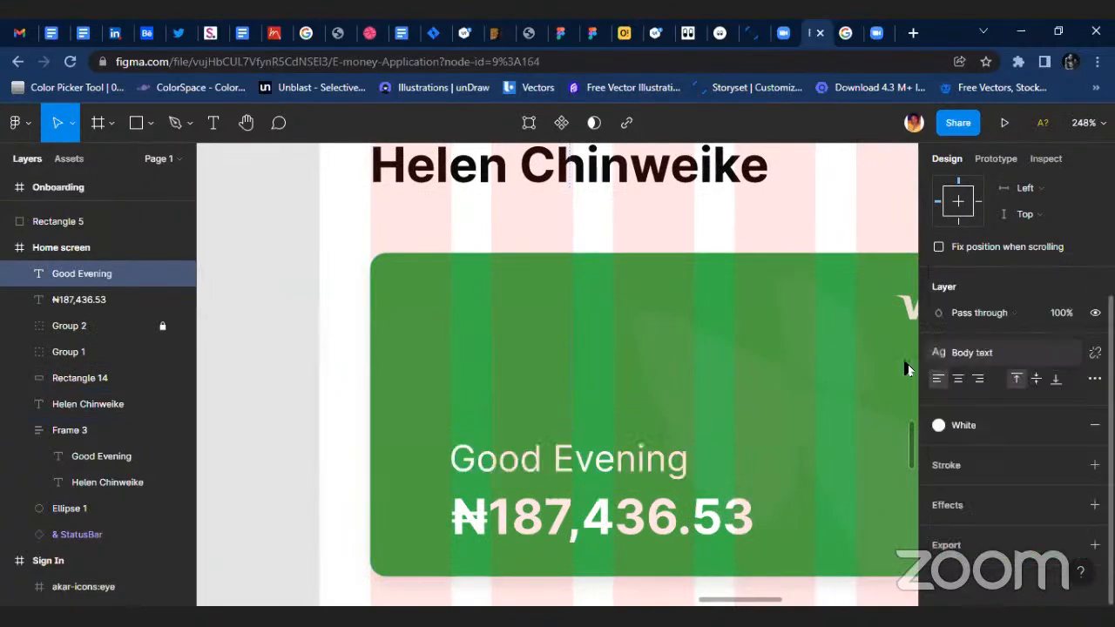
click(1002, 353)
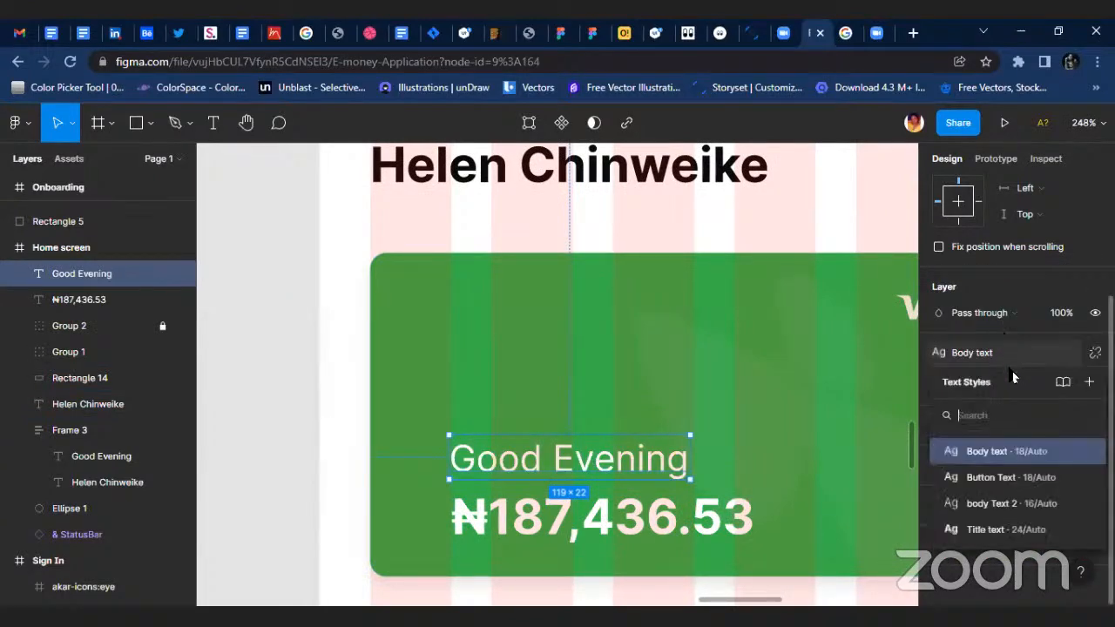
click(1043, 505)
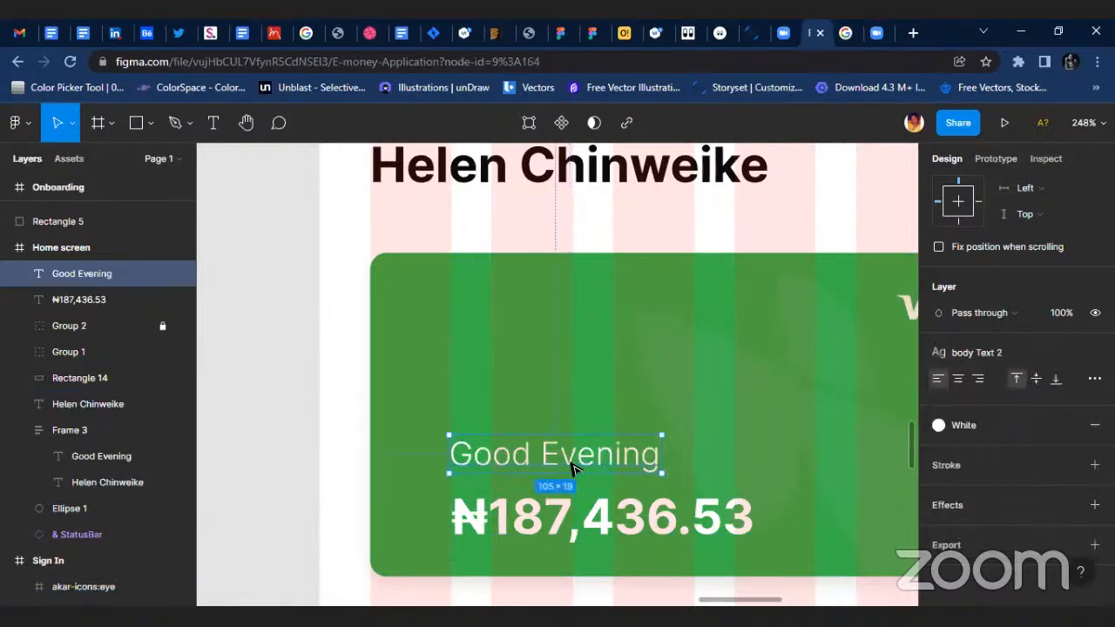
Replace the Good Evening copy above the balance with the label Total Amount.
double_click(572, 464)
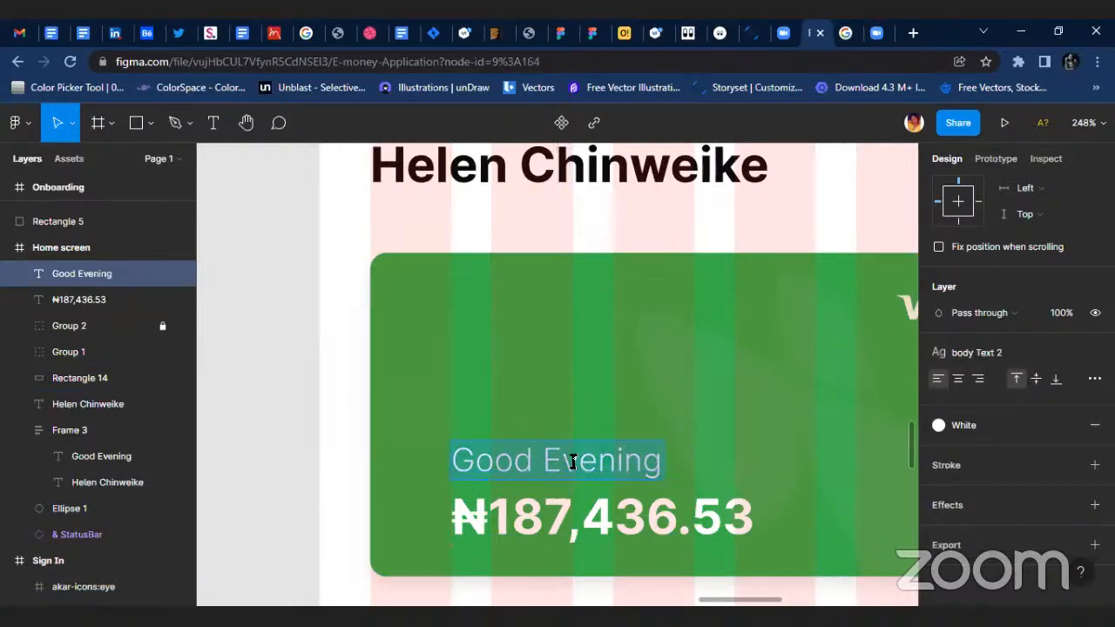
text(Total )
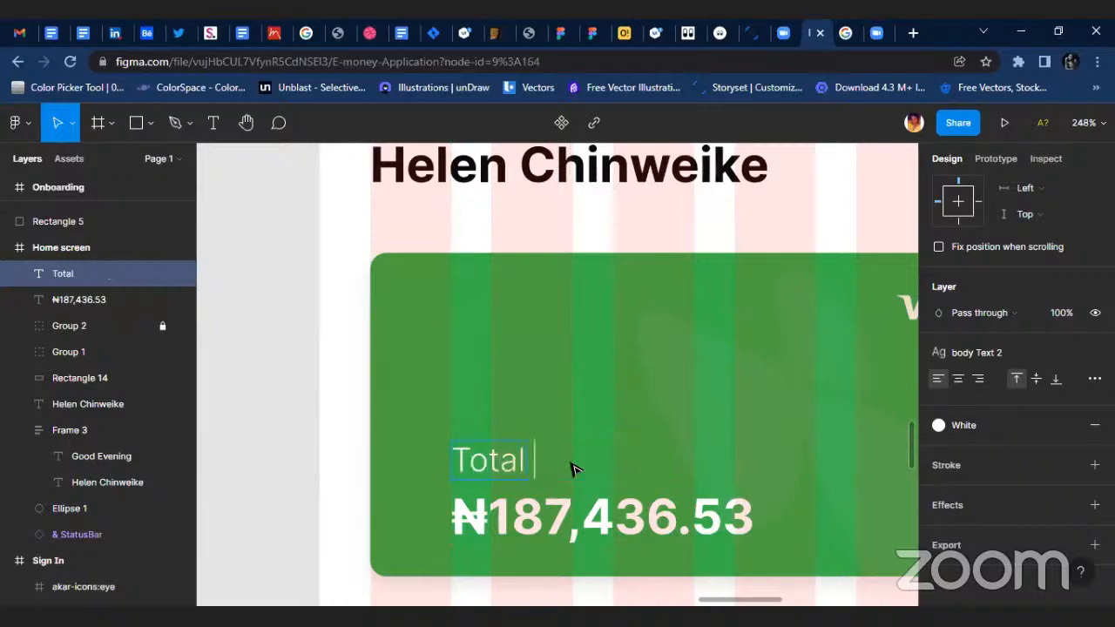
text(AM)
key(BackSpace)
text(m)
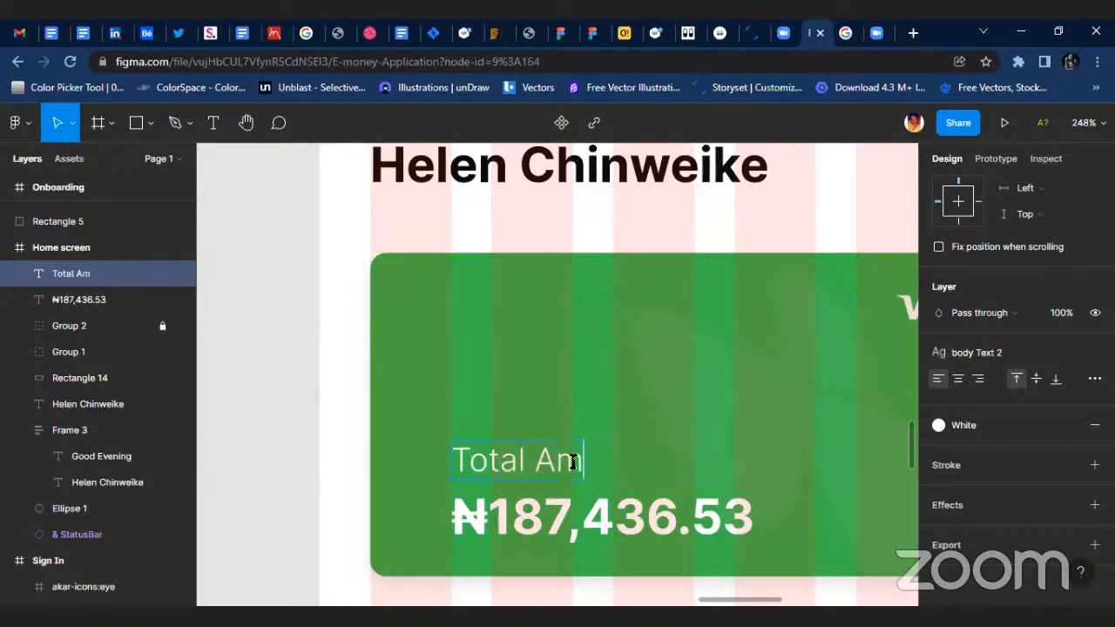
text(ount)
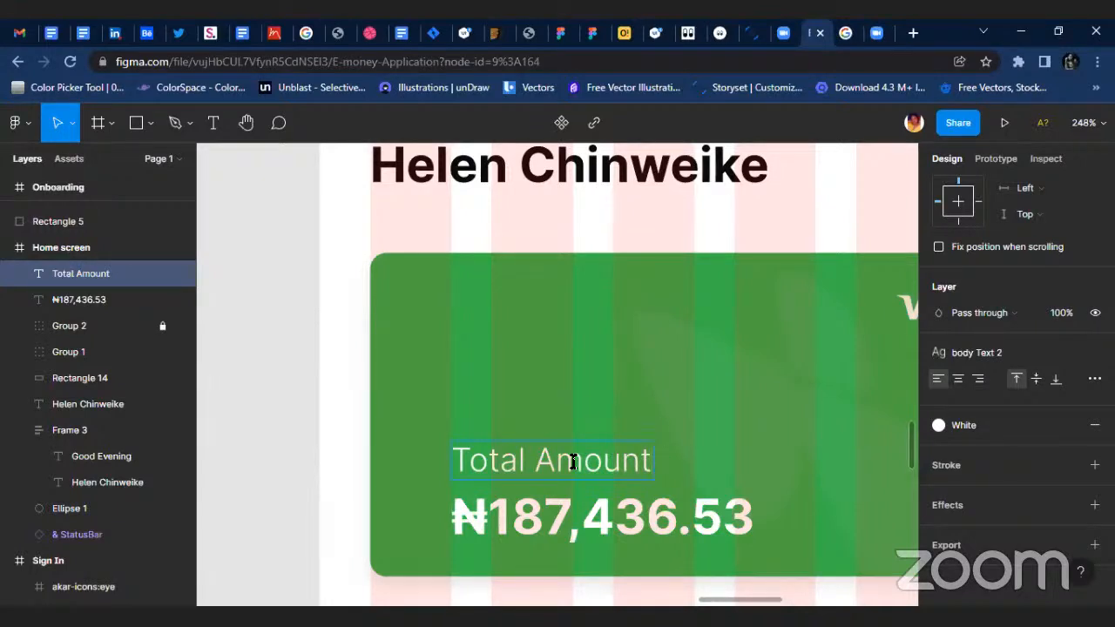
key(Escape)
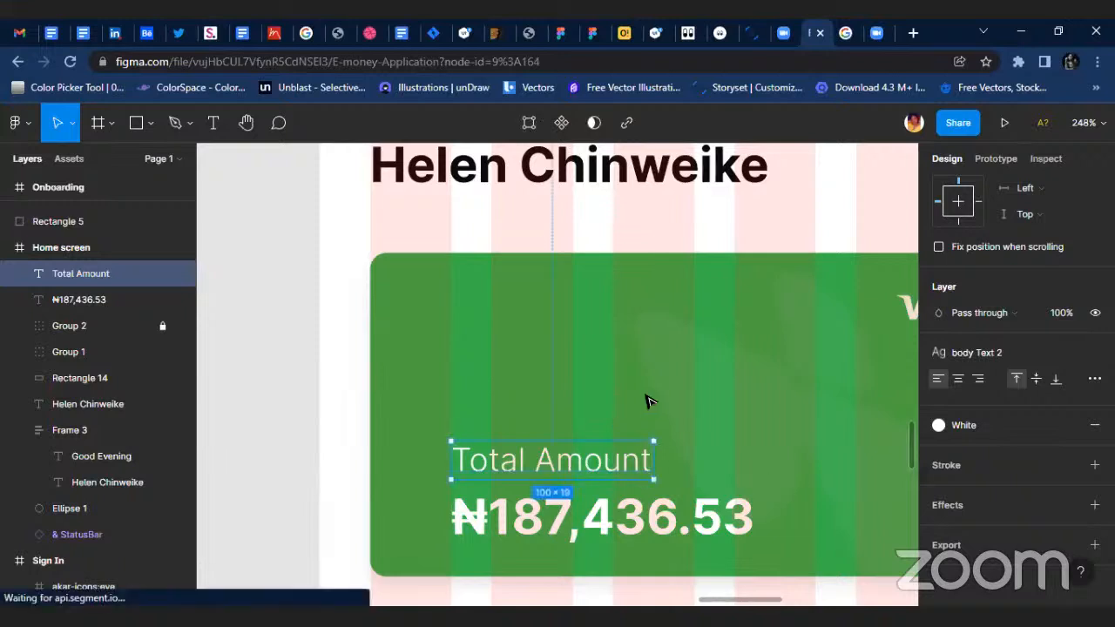
Wrap the Total Amount label and the balance in an auto layout frame and move it to X 49, Y 239.
shift+click(547, 509)
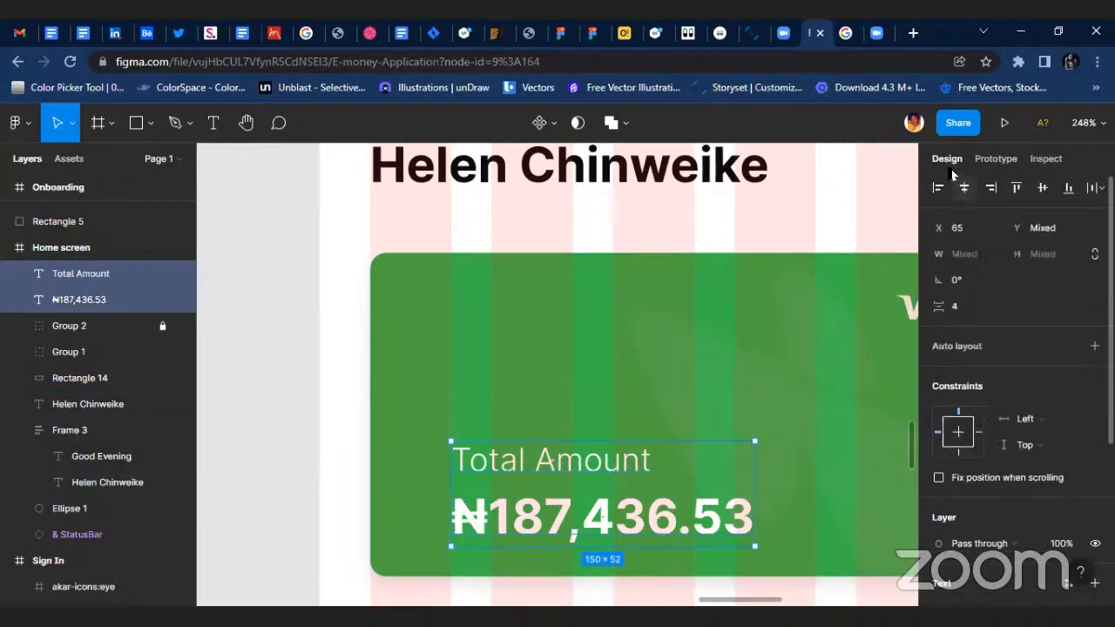
key(shift+a)
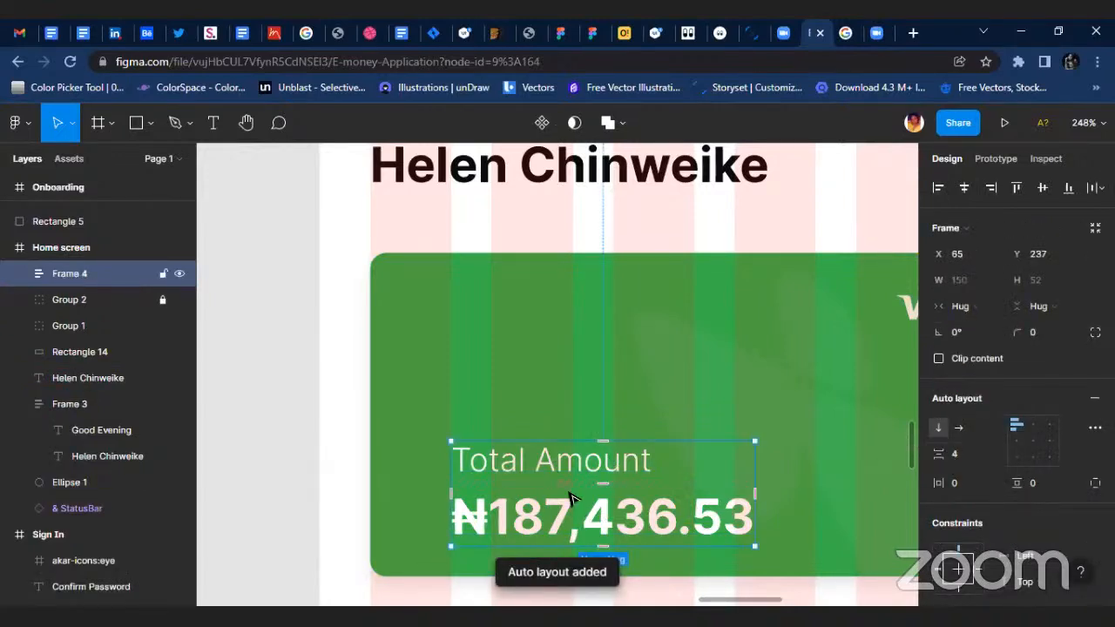
drag(575, 501, 537, 502)
key(Right)
key(Right)
key(Right)
key(Right)
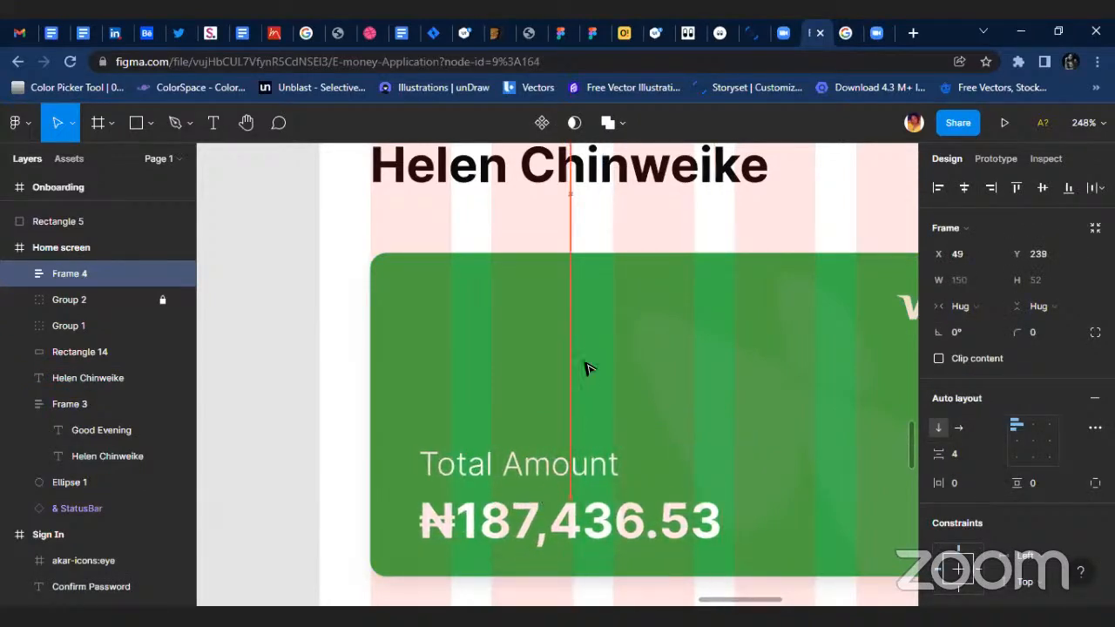
Apply the Button Text style to the naira balance on the green card.
scroll(590, 359, down, 5)
click(689, 490)
scroll(646, 399, up, 6)
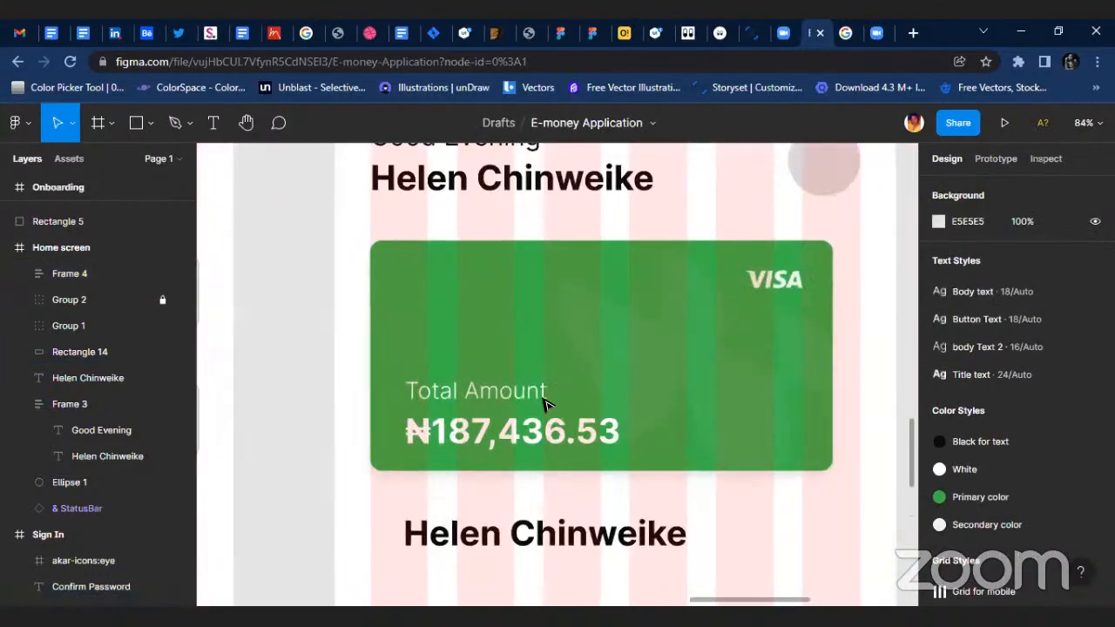
scroll(520, 426, down, 3)
click(518, 427)
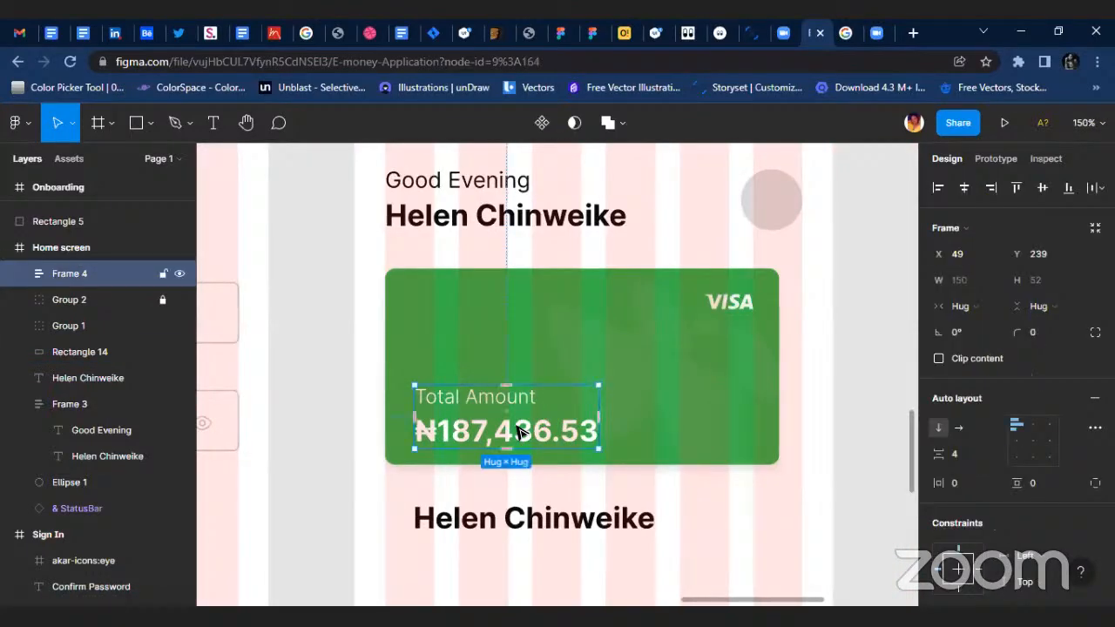
double_click(520, 432)
click(1017, 412)
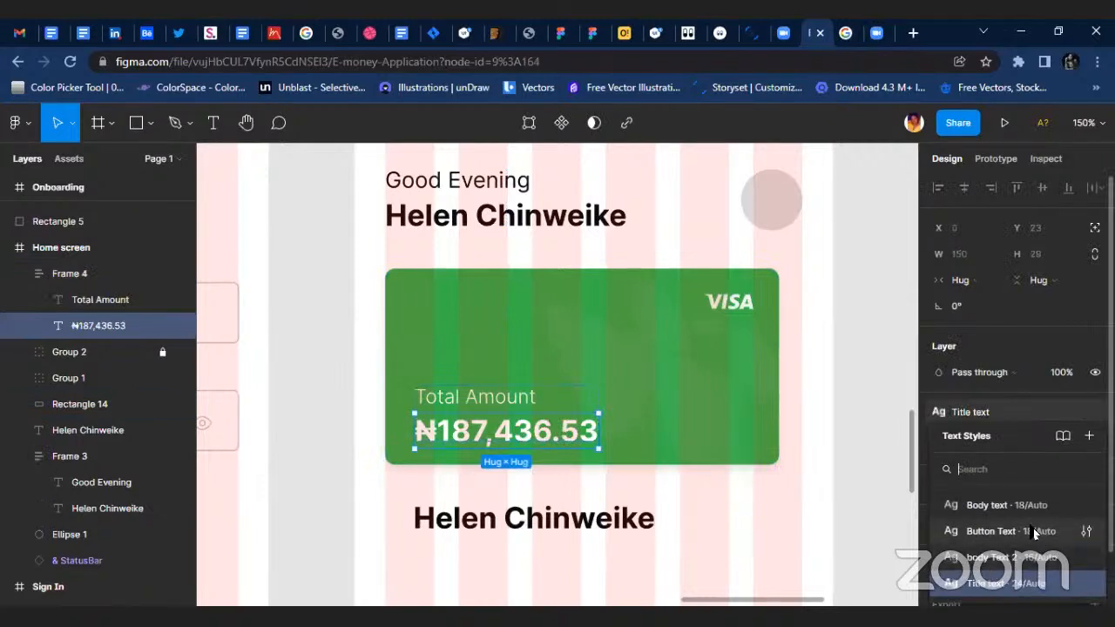
click(1011, 532)
scroll(494, 390, up, 2)
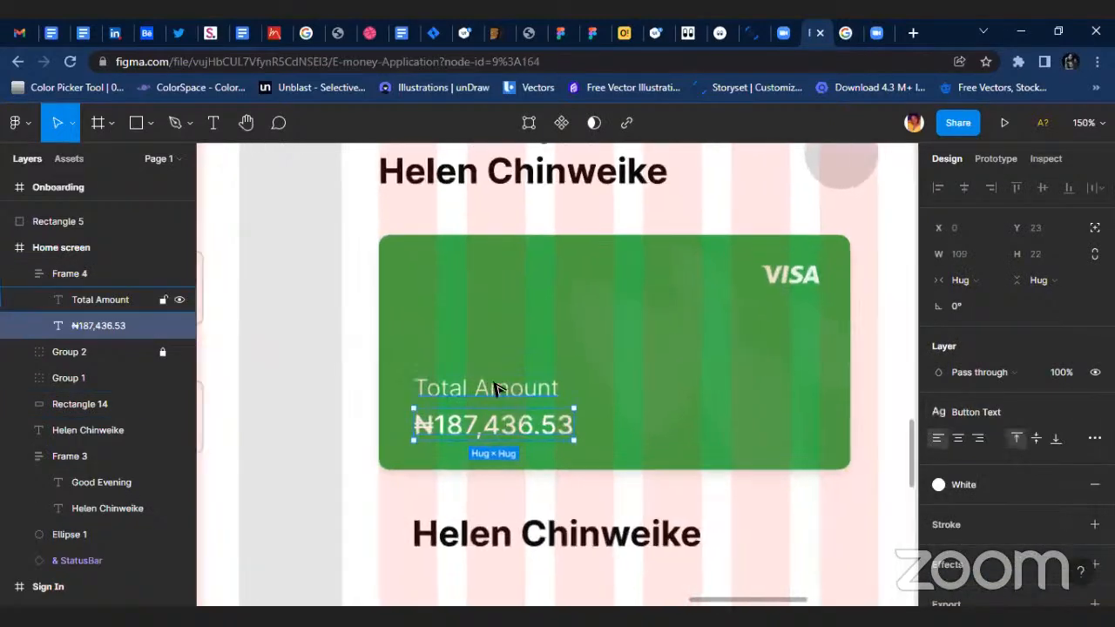
Detach the text style from the Total Amount label and set its font size to 12.
click(495, 389)
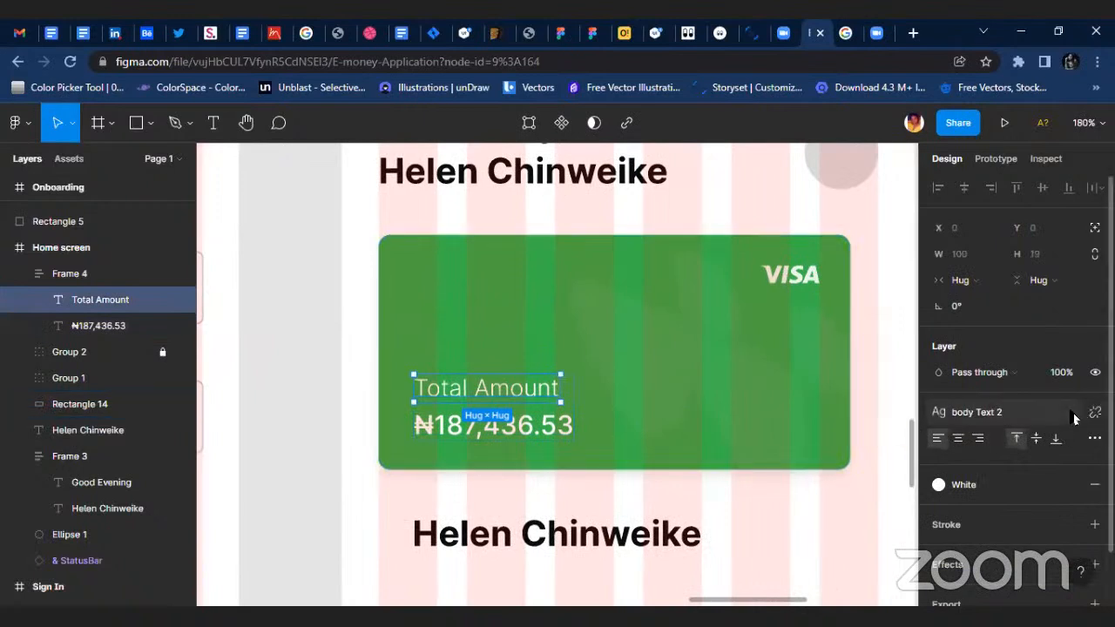
click(1095, 412)
click(1047, 467)
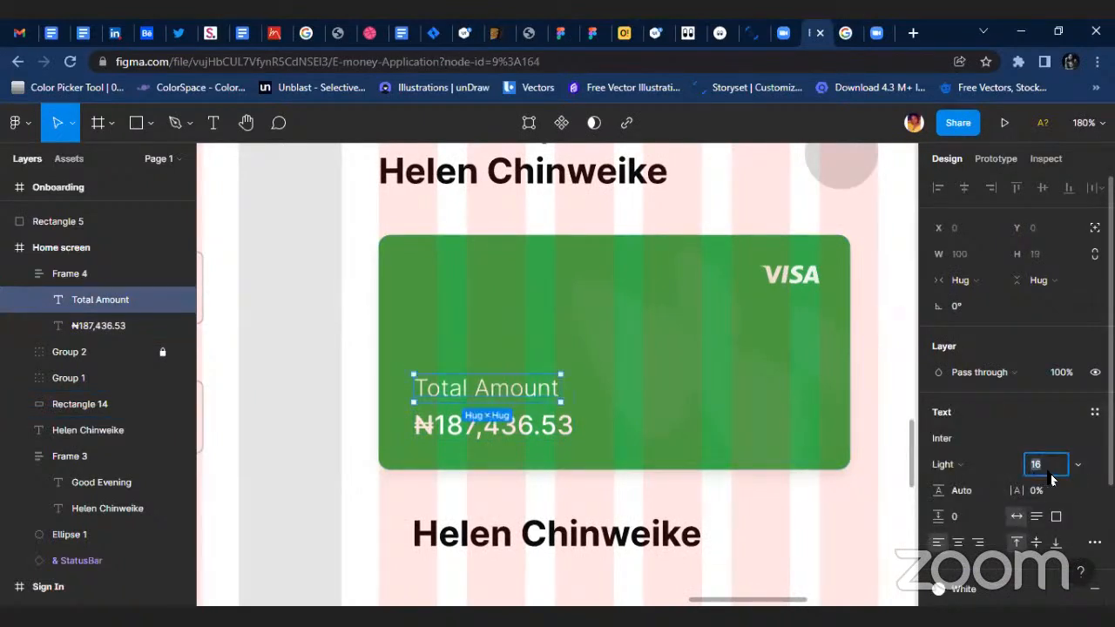
text(12)
key(Return)
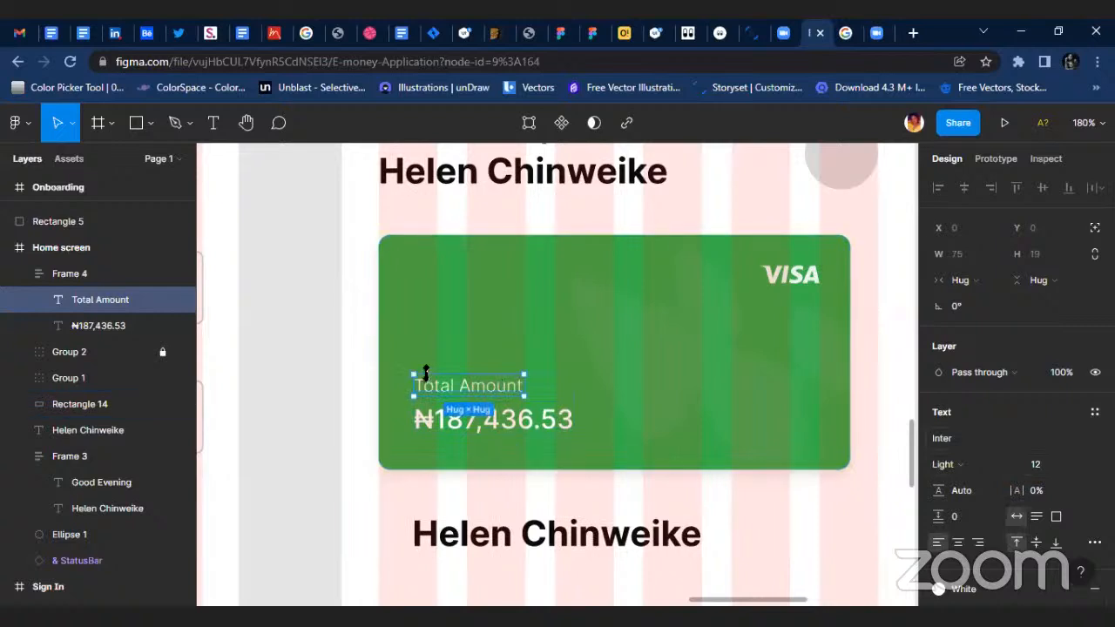
scroll(439, 387, up, 3)
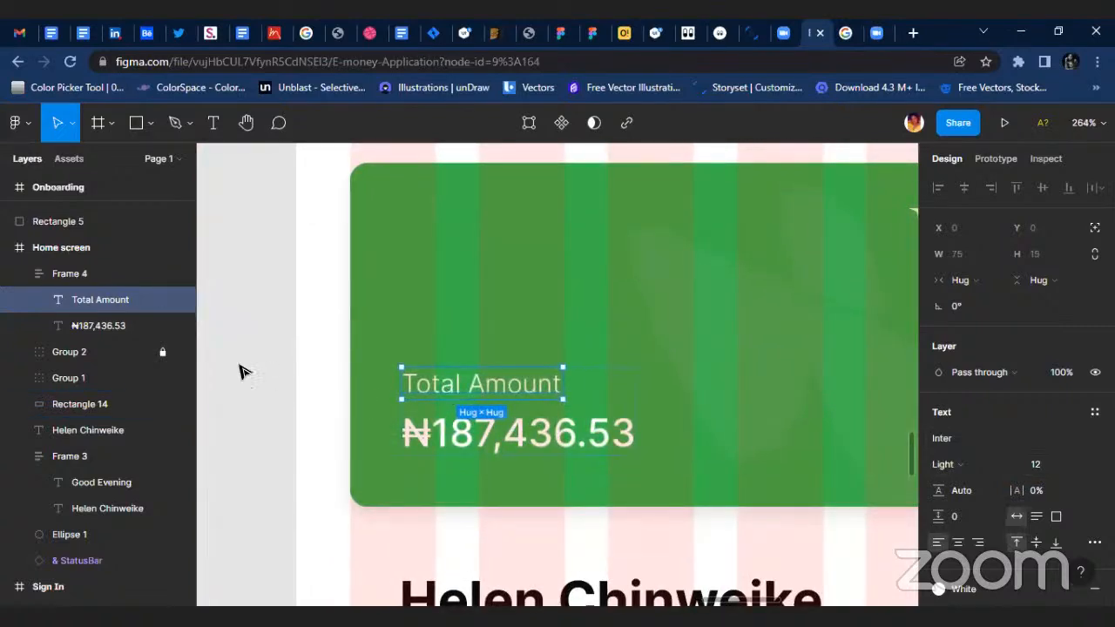
Move the frame with the Total Amount label and balance to X 43, Y 248 on the card.
click(79, 276)
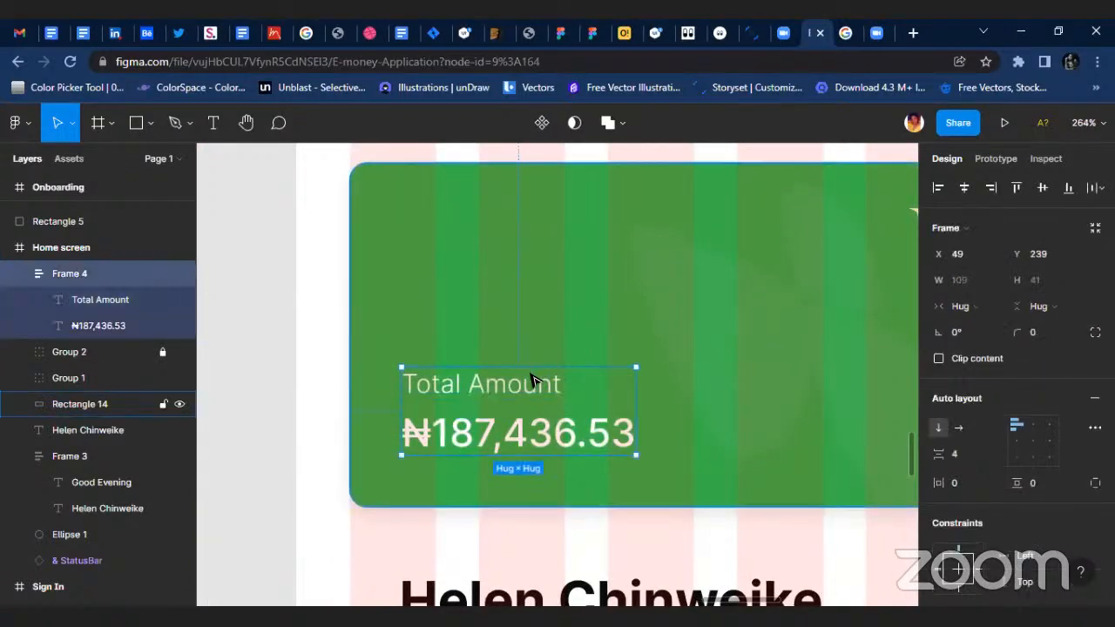
scroll(491, 421, up, 2)
drag(491, 422, 529, 443)
scroll(505, 446, down, 5)
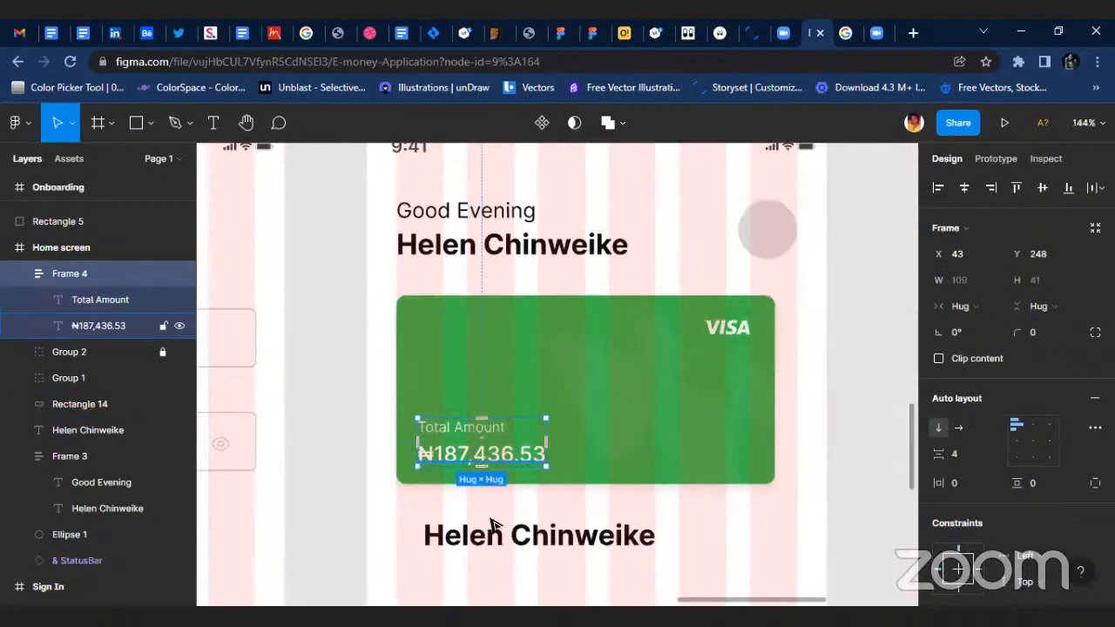
Delete the spare bold name text below the green card.
click(560, 534)
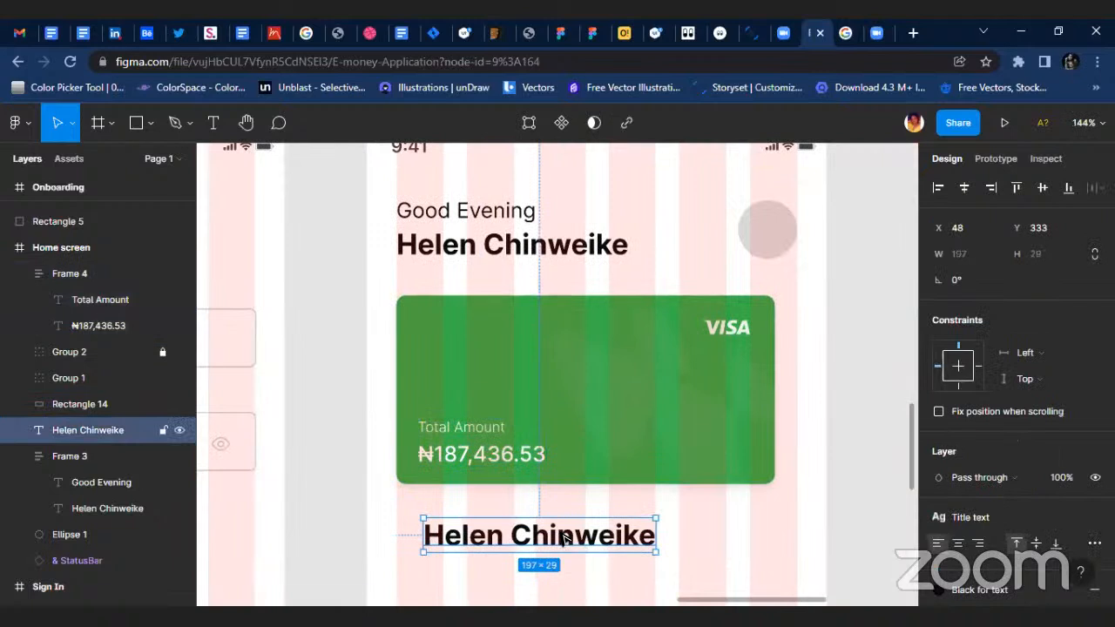
key(Delete)
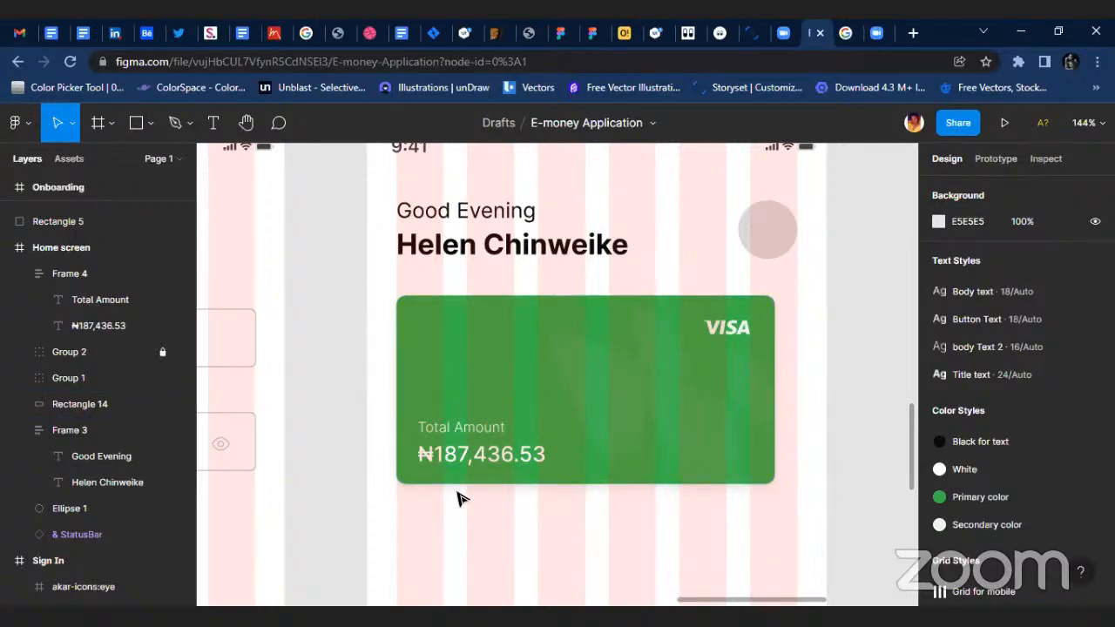
scroll(361, 294, up, 3)
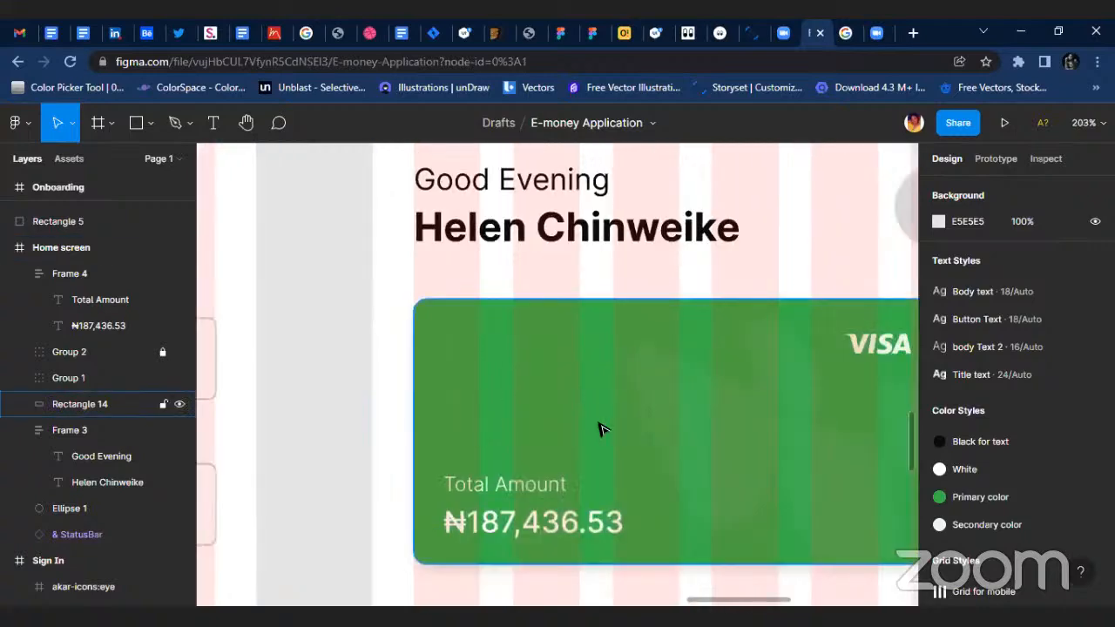
scroll(584, 421, down, 1)
scroll(356, 319, down, 5)
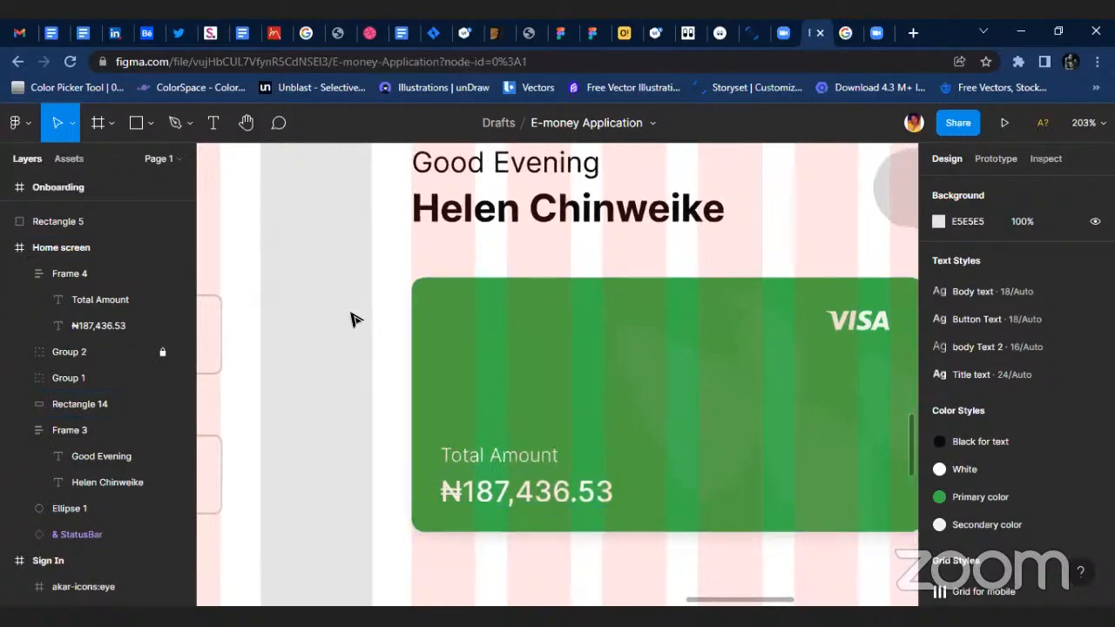
Unlock the Splash Screen and copy its E-Money text onto the Home screen below the card, at X 57, Y 345.
scroll(427, 387, left, 15)
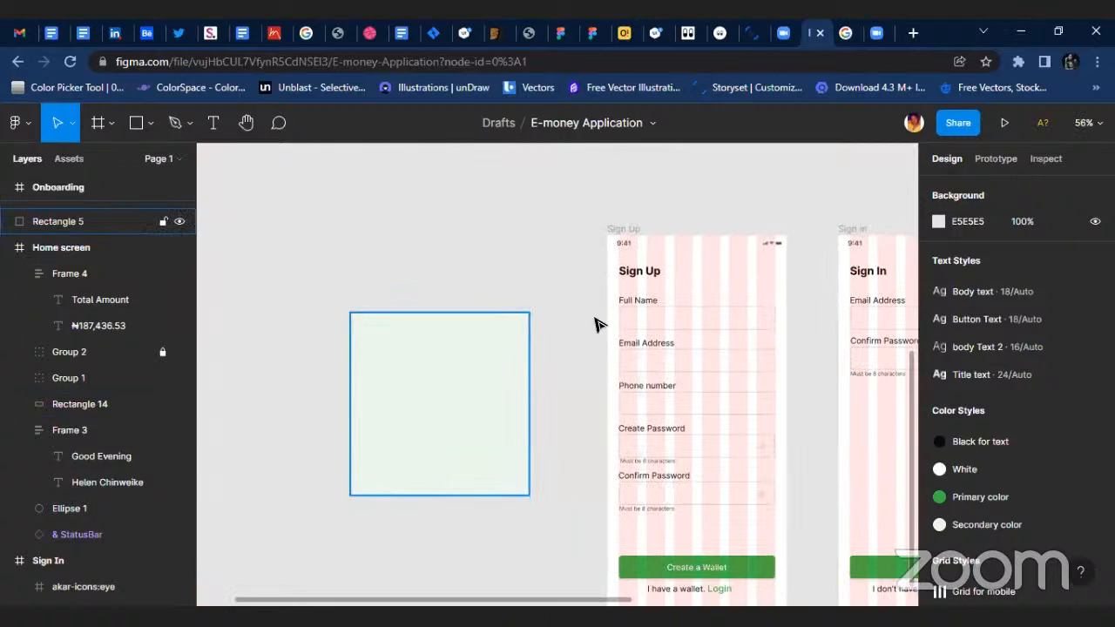
scroll(634, 364, right, 2)
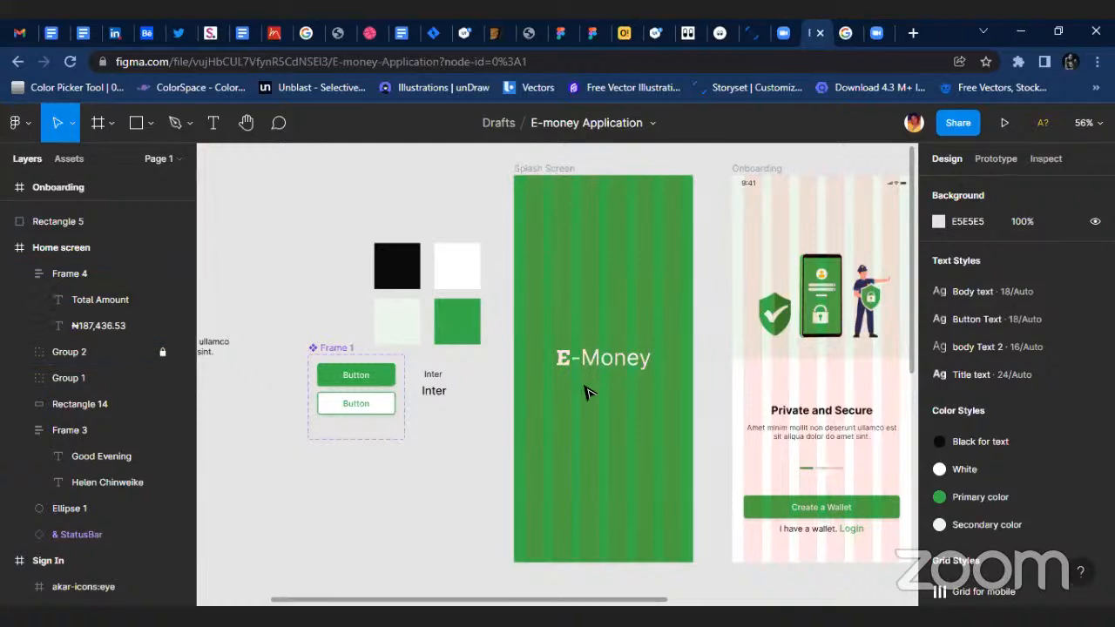
click(756, 168)
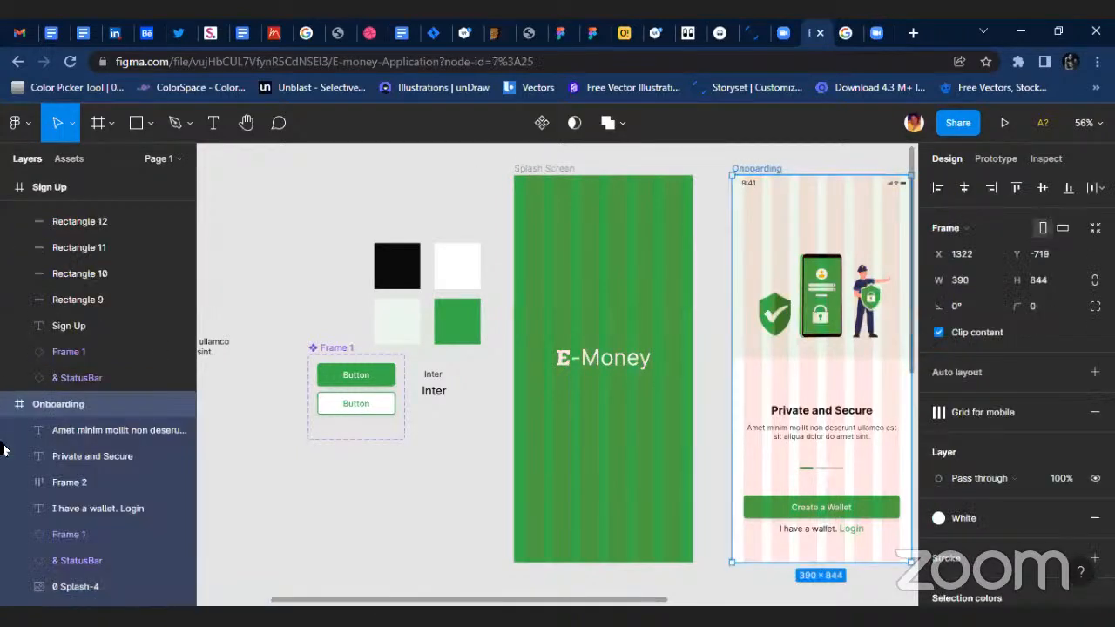
click(8, 410)
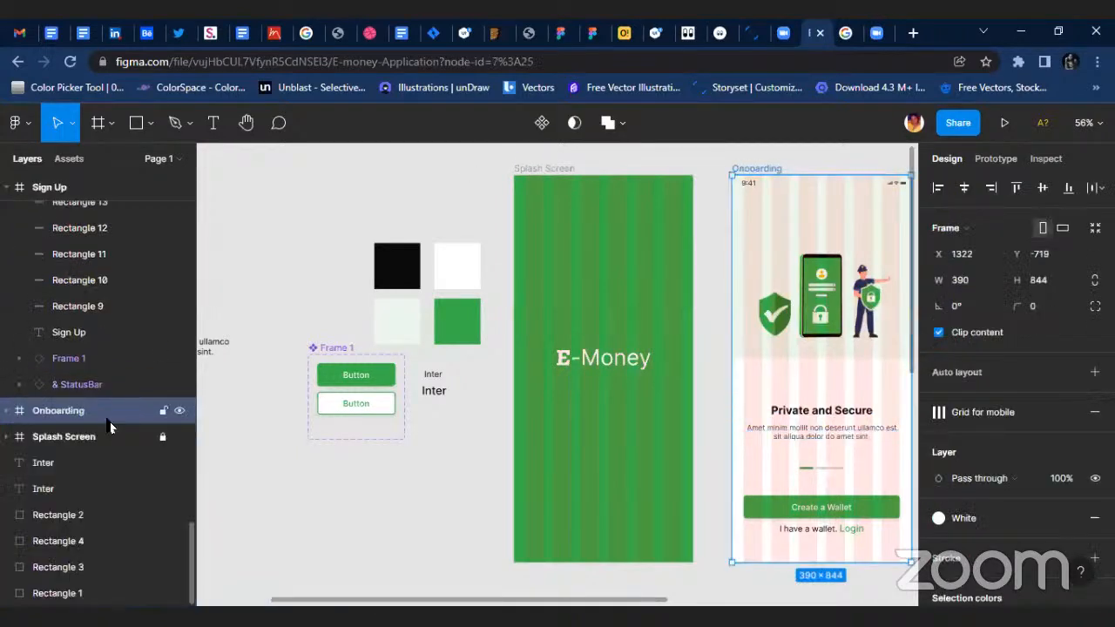
click(163, 437)
click(607, 366)
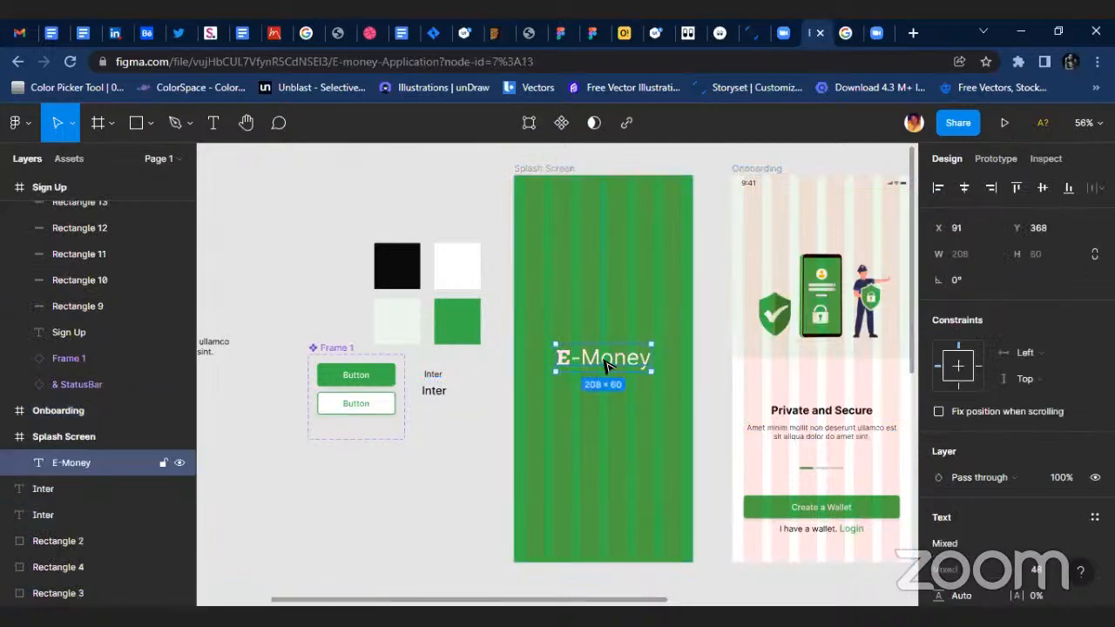
drag(607, 366, 580, 406)
scroll(586, 408, up, 5)
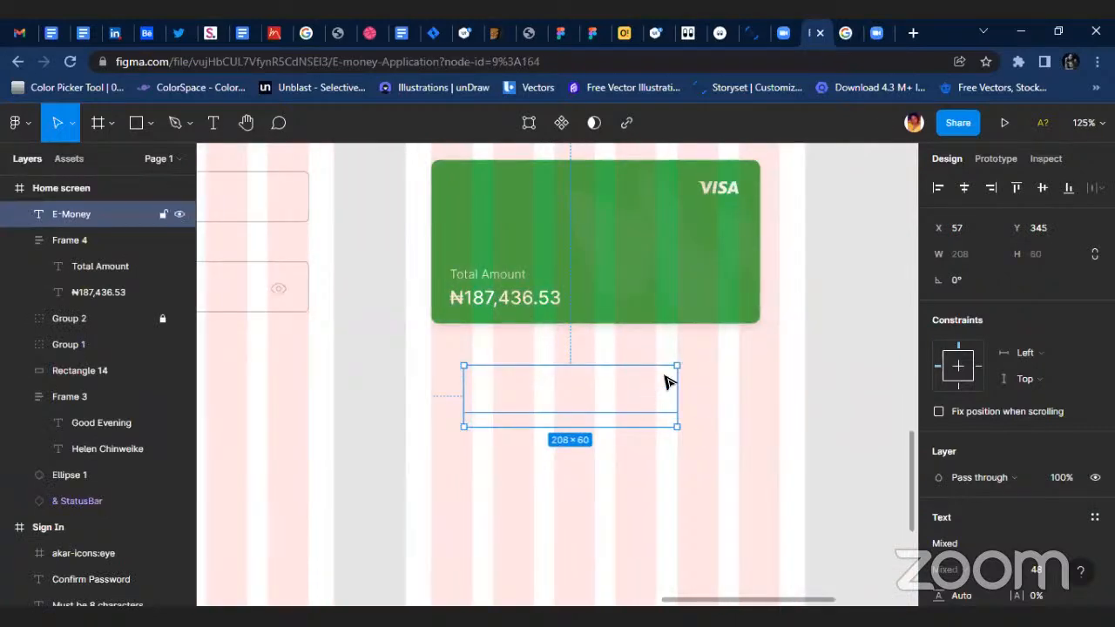
Try to shrink the copied E-Money text by resizing its box to 90 × 26, and undo the resize.
drag(677, 367, 558, 401)
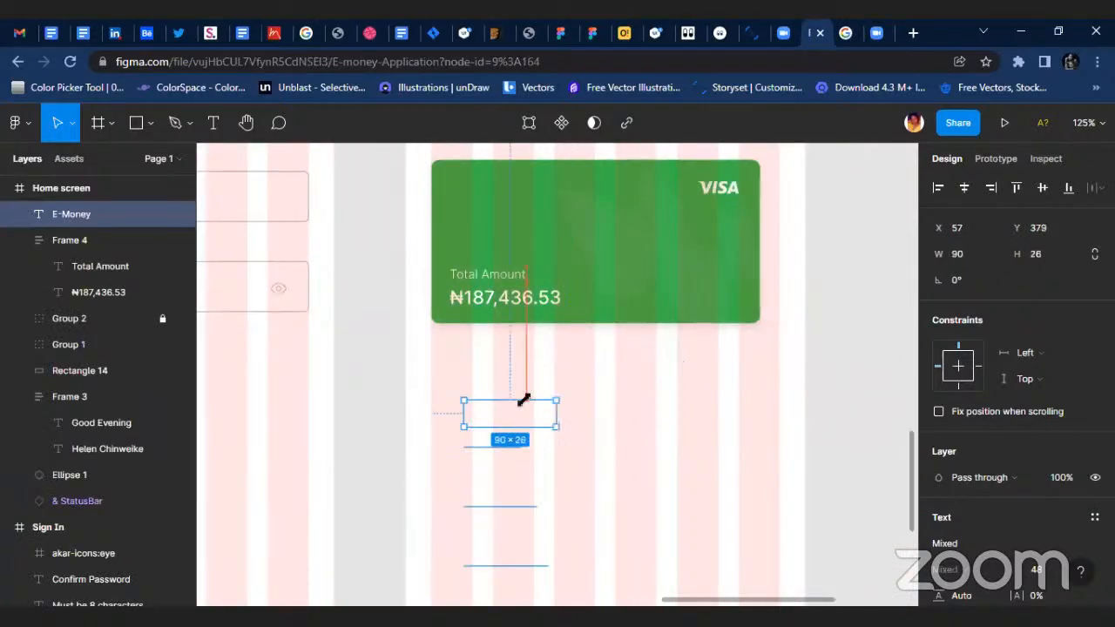
scroll(1038, 532, down, 3)
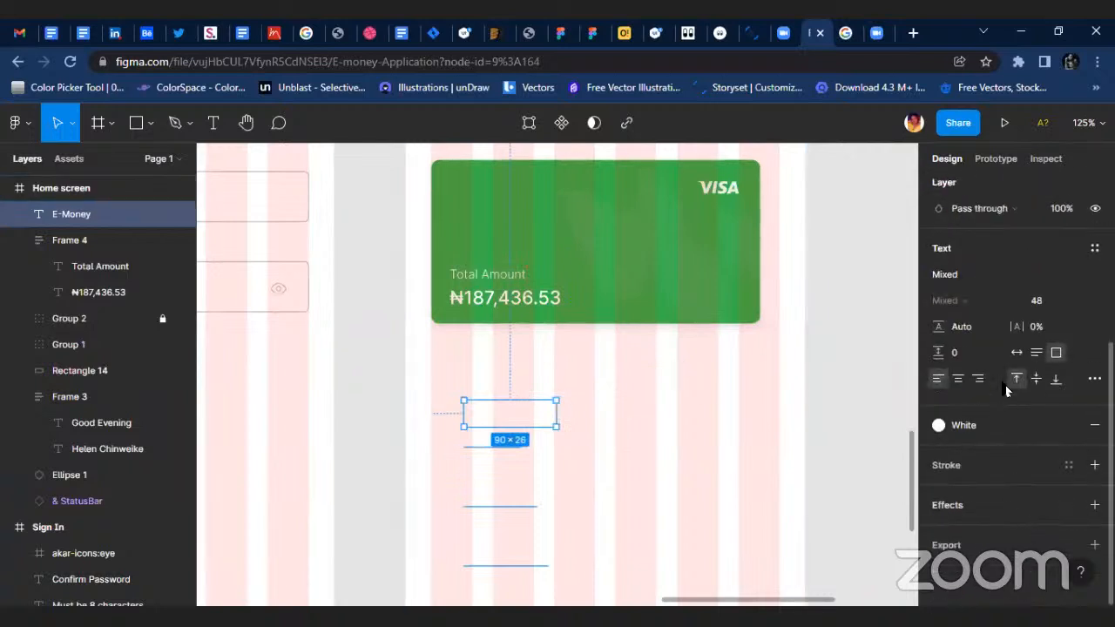
key(ctrl+z)
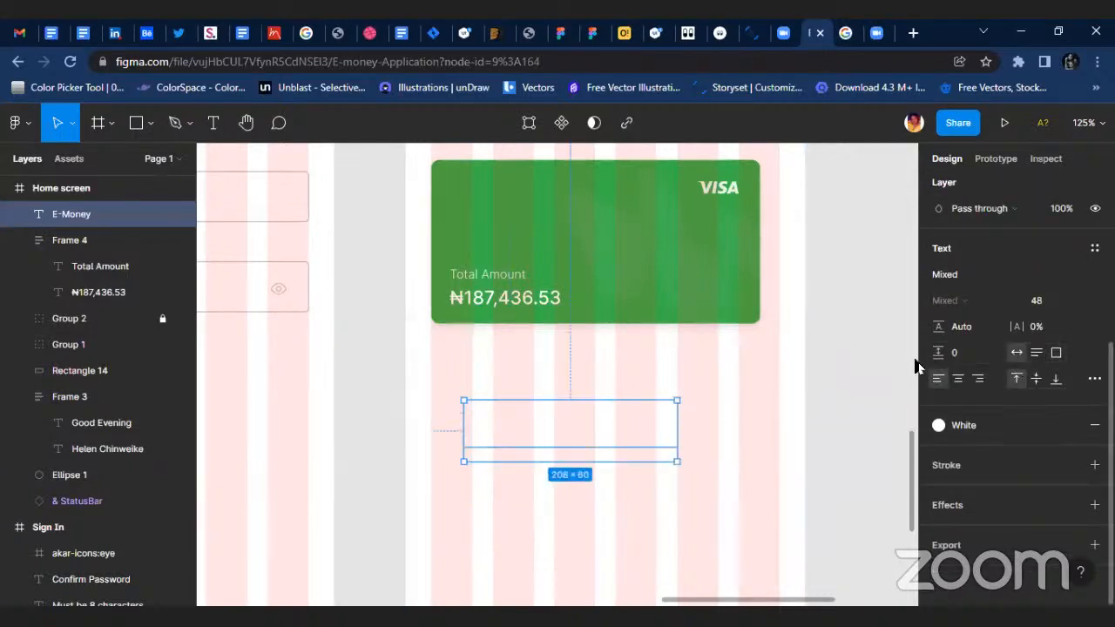
Set the font size of the copied E-Money text to 13.
click(1046, 301)
click(1079, 301)
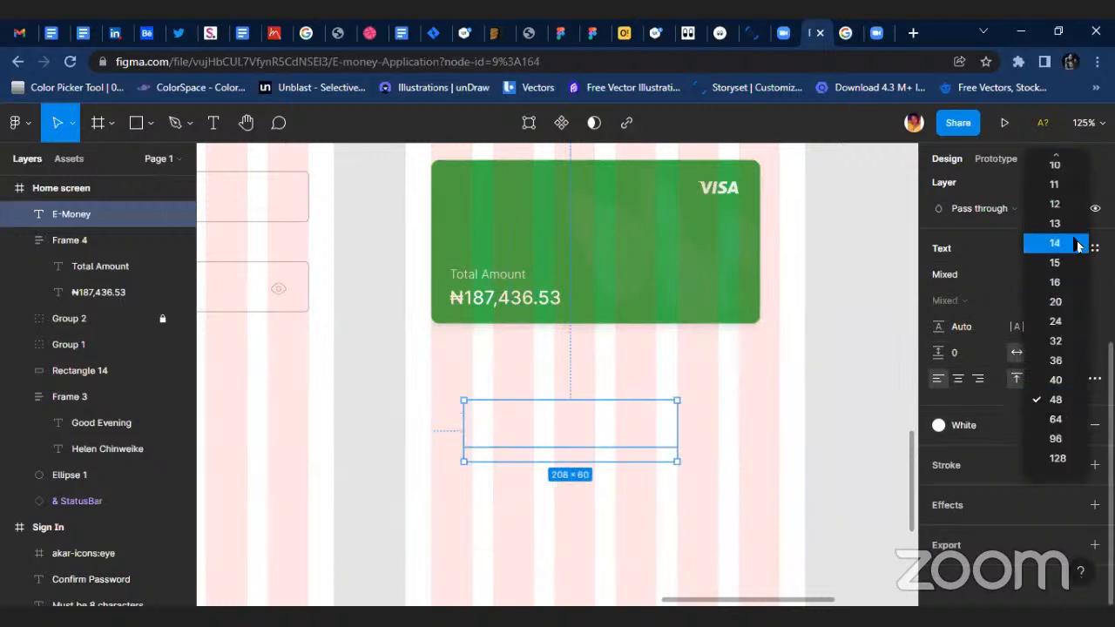
click(1050, 224)
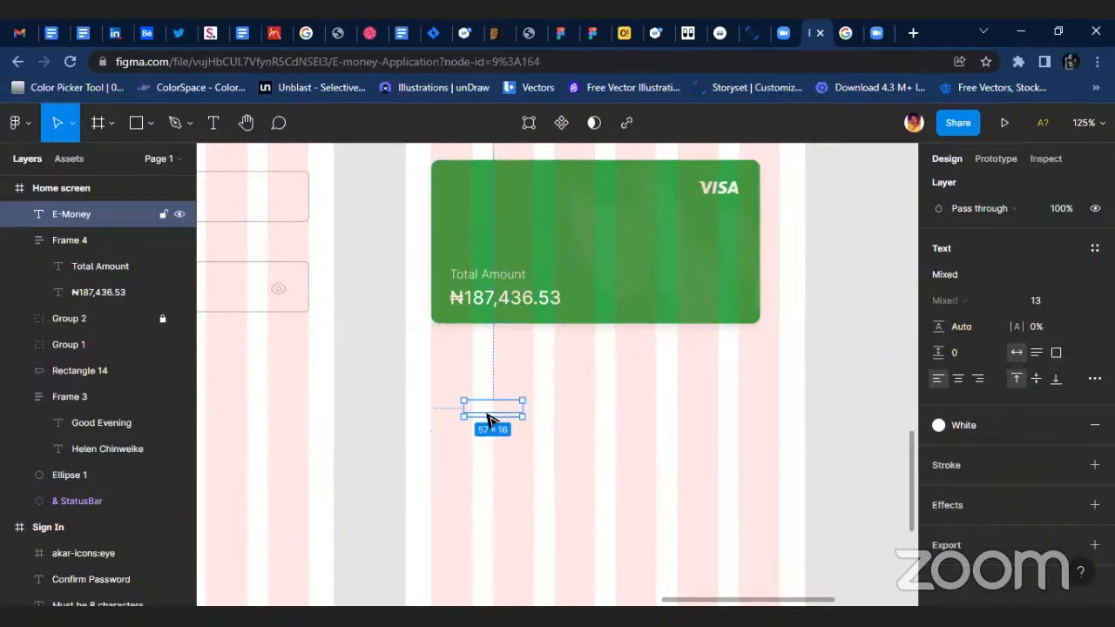
Place the E-Money text in the green card's upper-left corner, left-aligned with the Total Amount frame at X 43.
drag(488, 408, 470, 191)
scroll(473, 191, up, 3)
scroll(487, 265, up, 2)
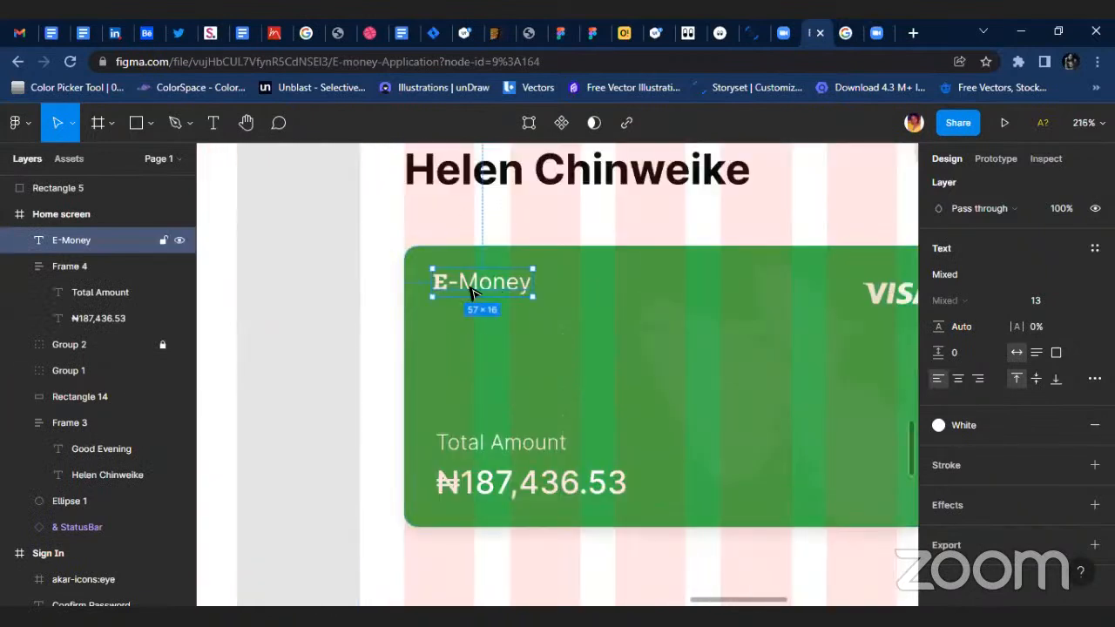
scroll(475, 287, up, 1)
shift+click(480, 442)
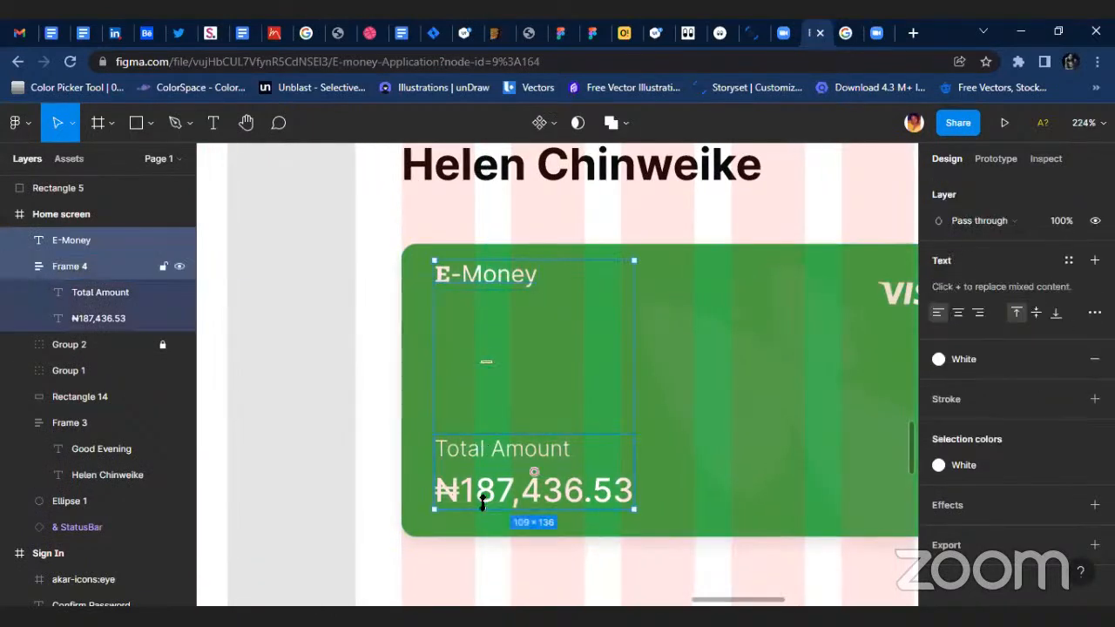
scroll(957, 206, up, 3)
scroll(938, 179, up, 3)
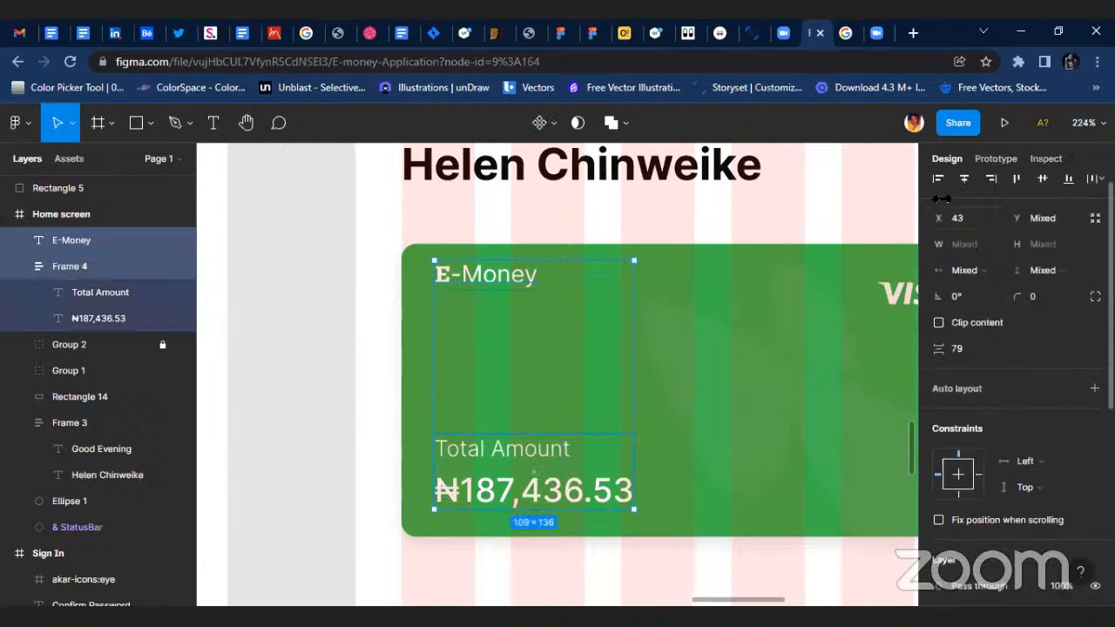
scroll(726, 377, down, 5)
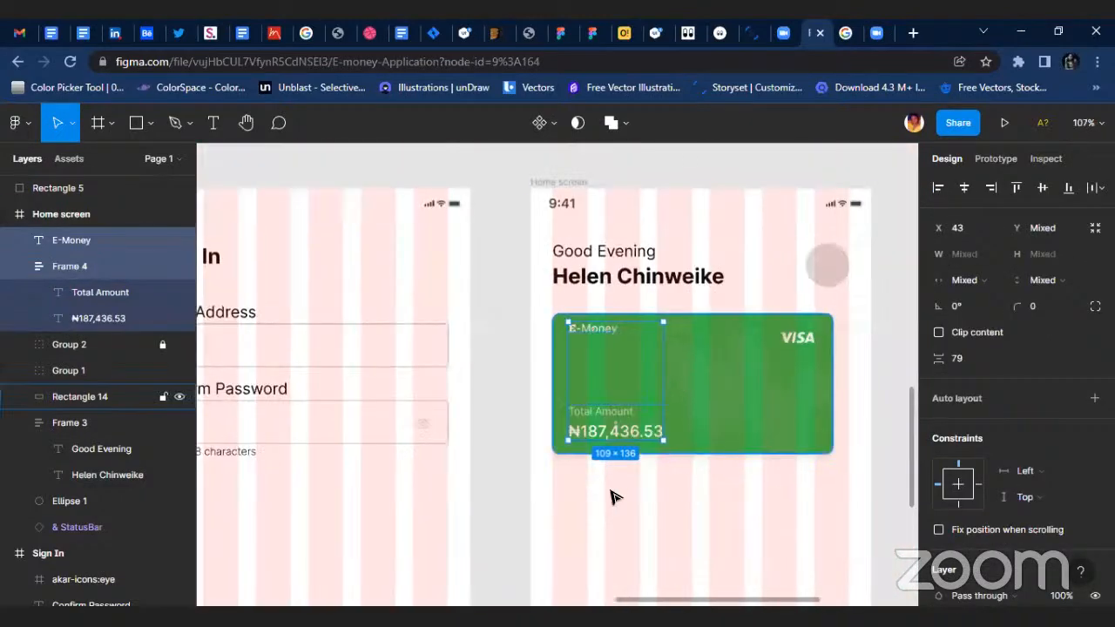
Group the green card rectangle with its E-Money text, Visa logo and Total Amount frame.
click(509, 308)
drag(534, 309, 877, 463)
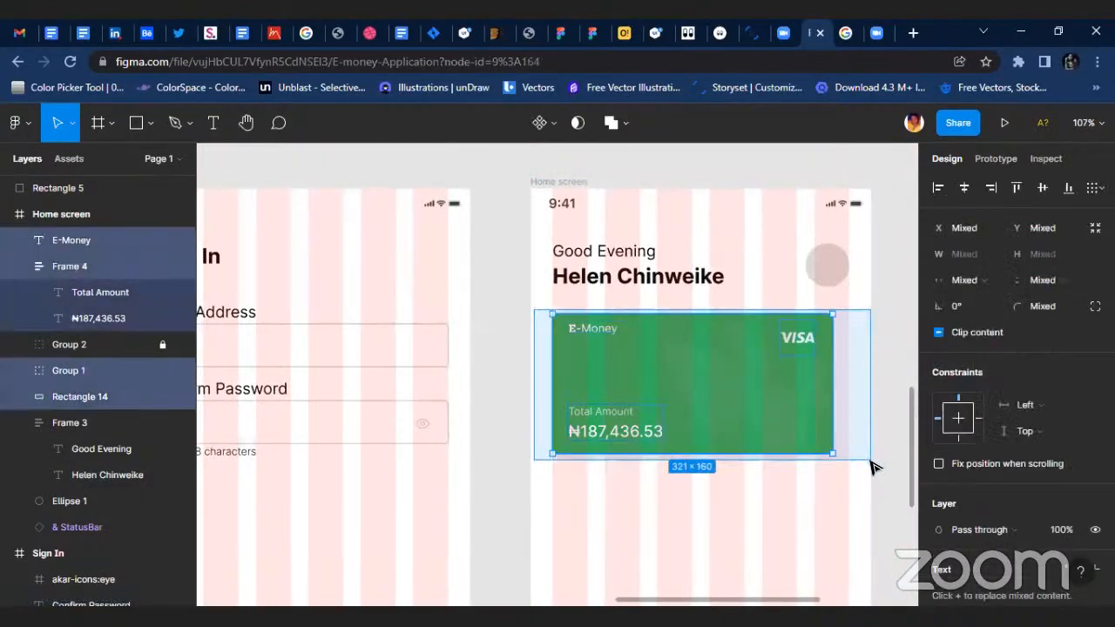
key(ctrl+g)
scroll(835, 462, right, 4)
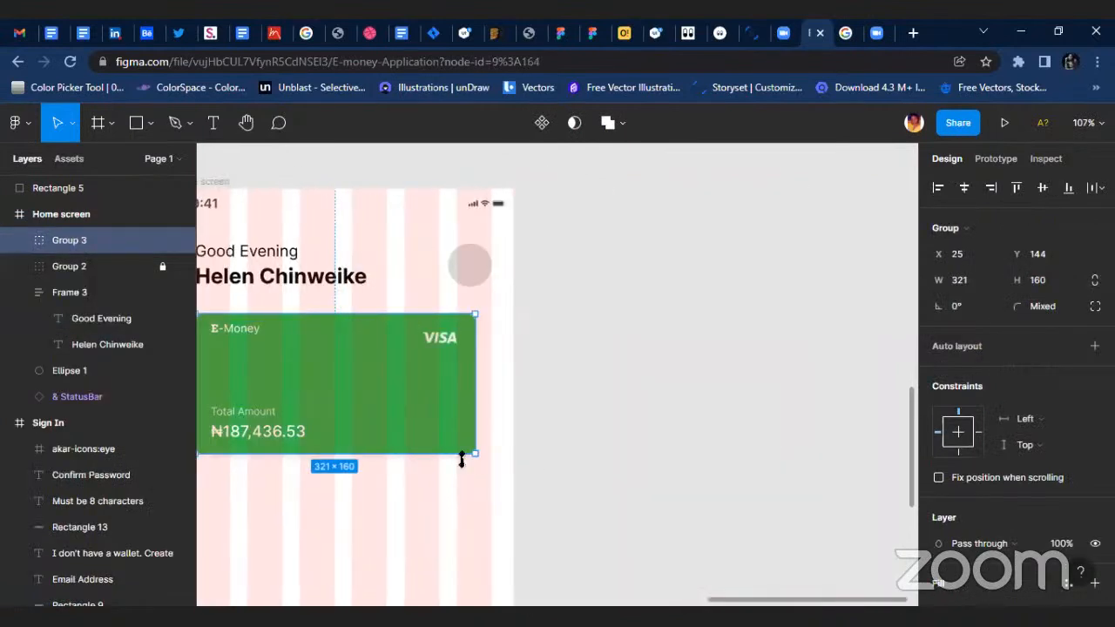
Rename the new group holding the card's elements as Card.
ctrl+shift+click(423, 406)
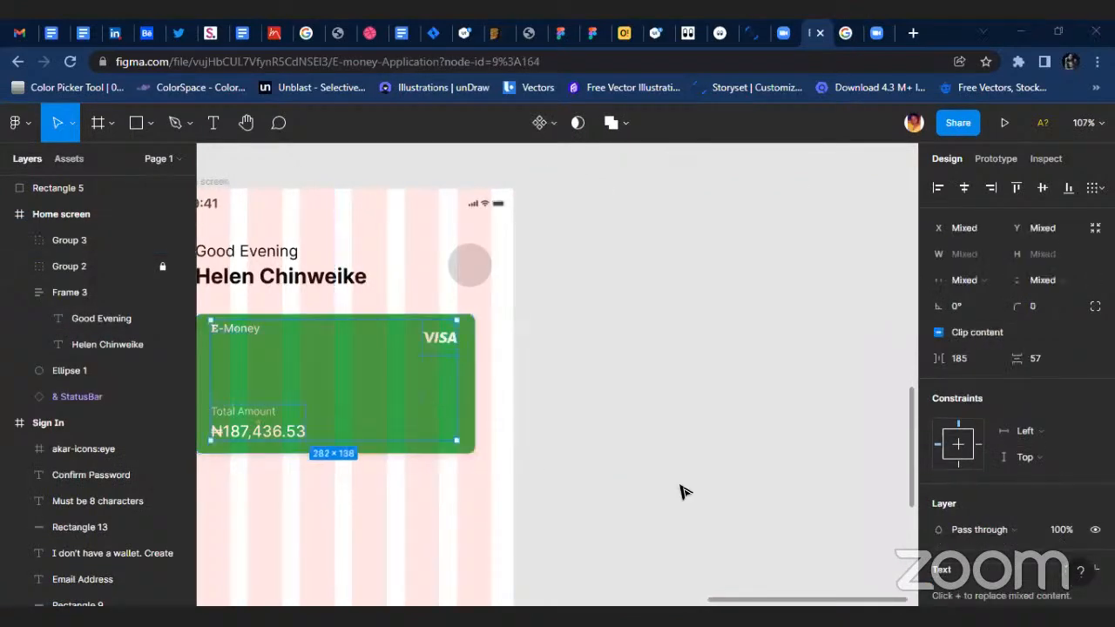
click(66, 240)
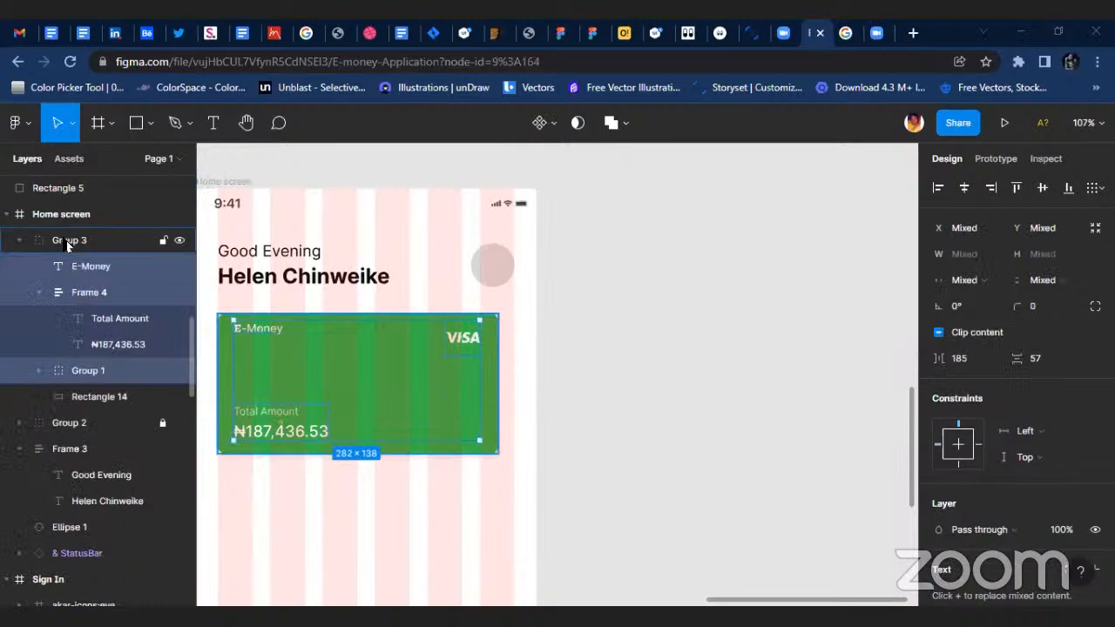
double_click(106, 240)
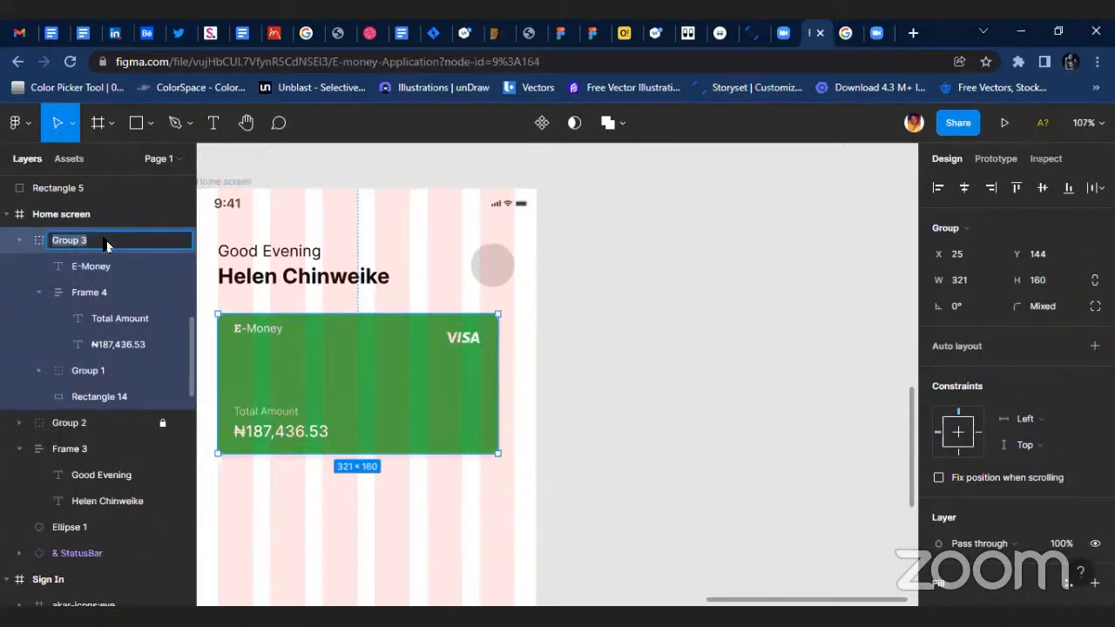
text(Crd)
key(BackSpace)
key(BackSpace)
text(ard)
click(329, 477)
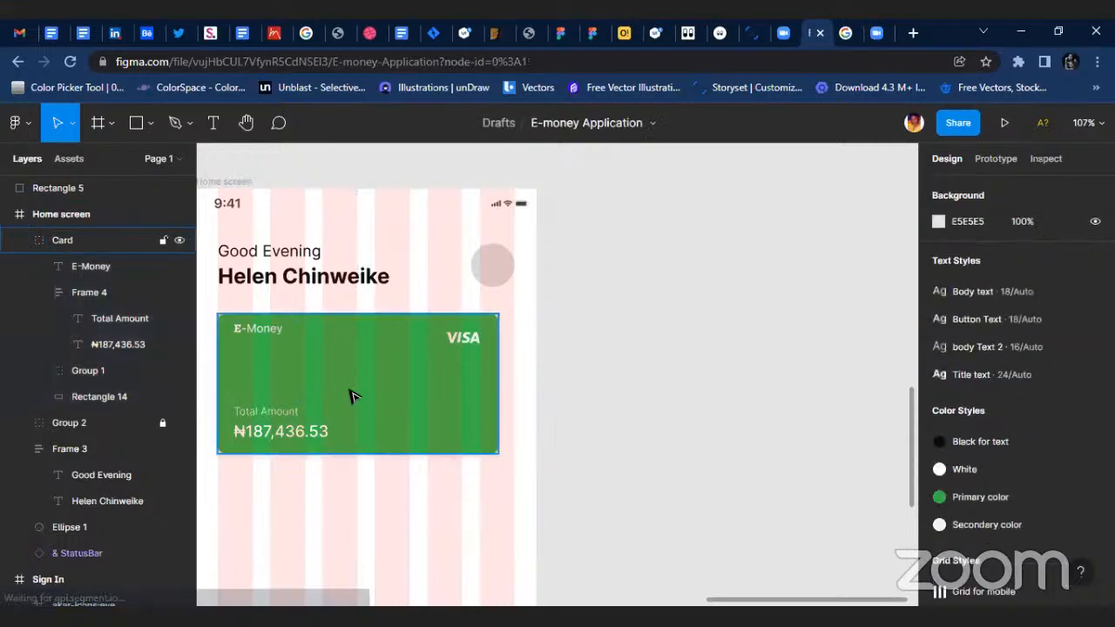
Duplicate the green Card group just beside the original and nest the copy inside the Home screen frame.
click(344, 396)
drag(344, 396, 643, 394)
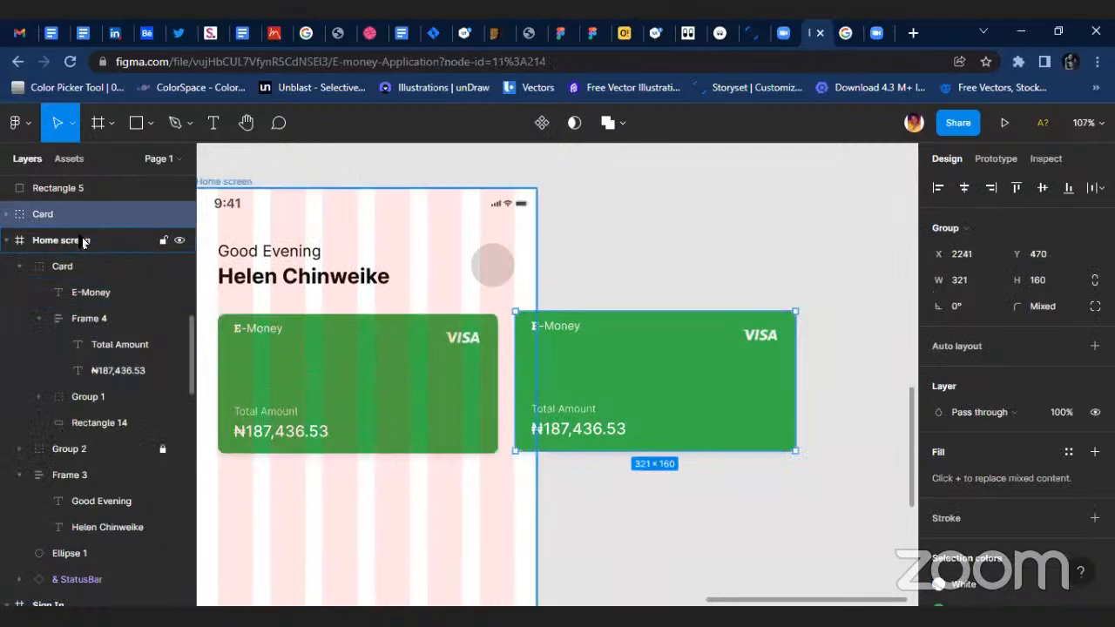
drag(75, 252, 79, 246)
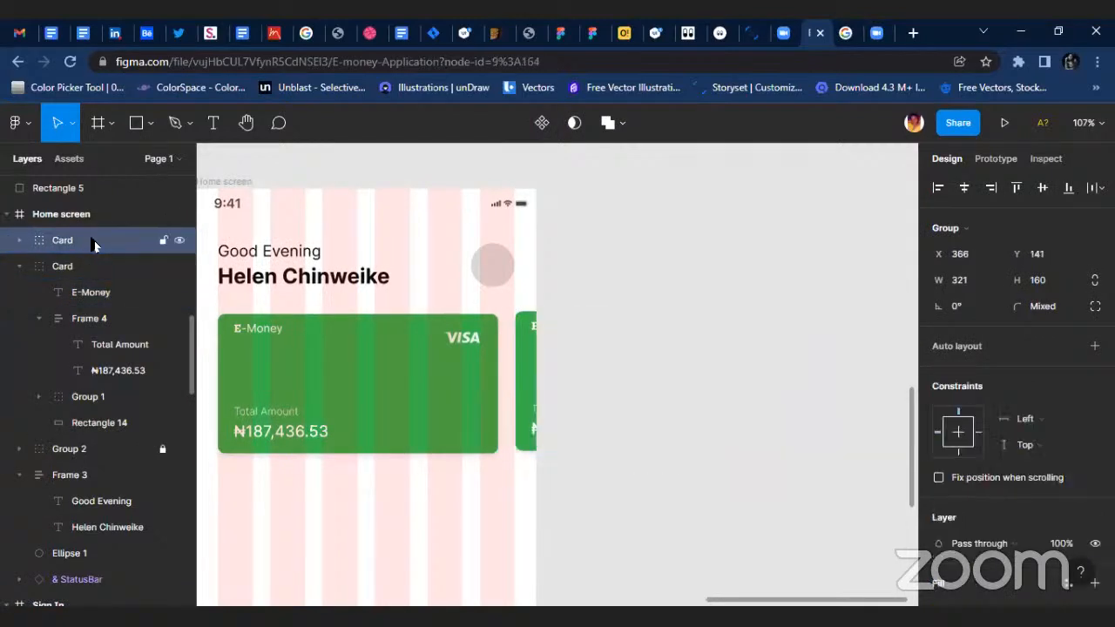
Rename the duplicated card group as Card 2.
double_click(94, 244)
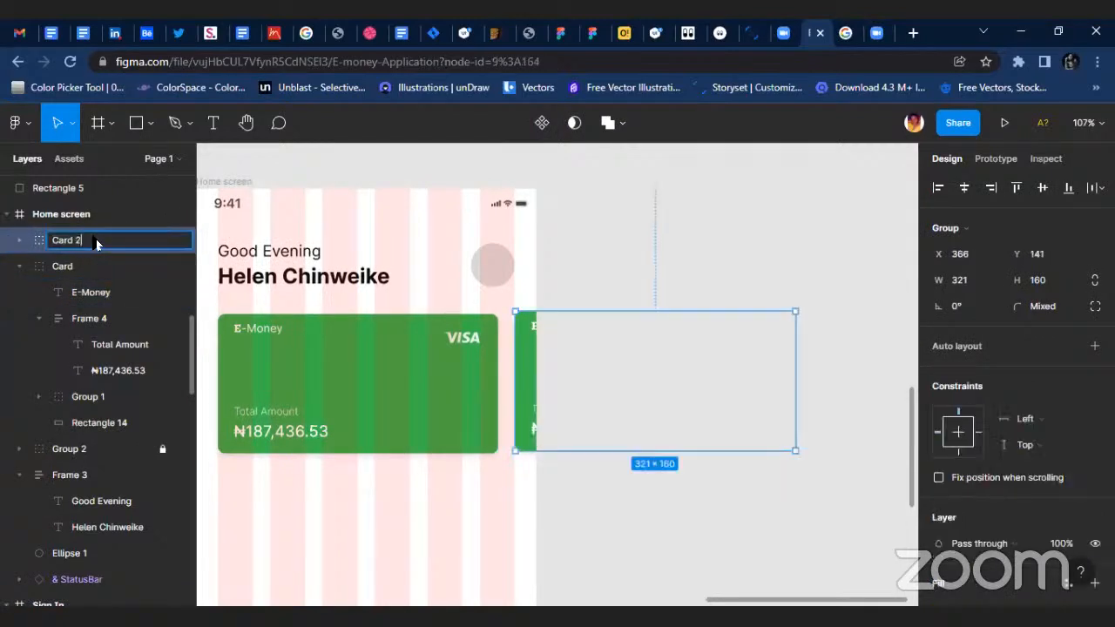
text(2)
key(Return)
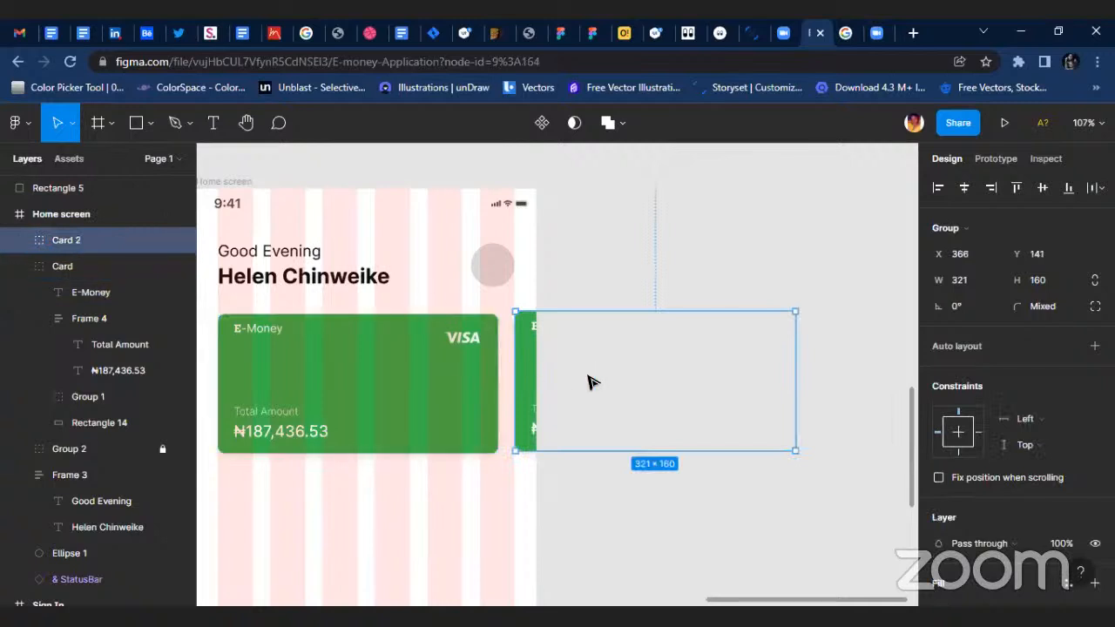
click(592, 381)
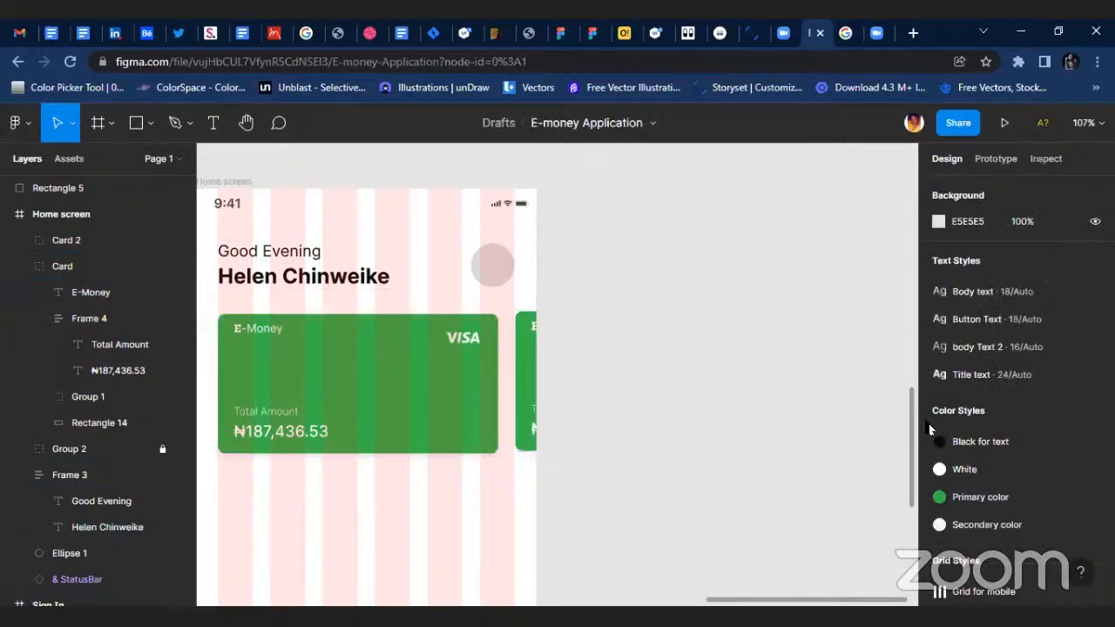
Detach the Primary color style from Card 2 and change that green to the near-black 061809.
scroll(1041, 452, down, 1)
click(530, 361)
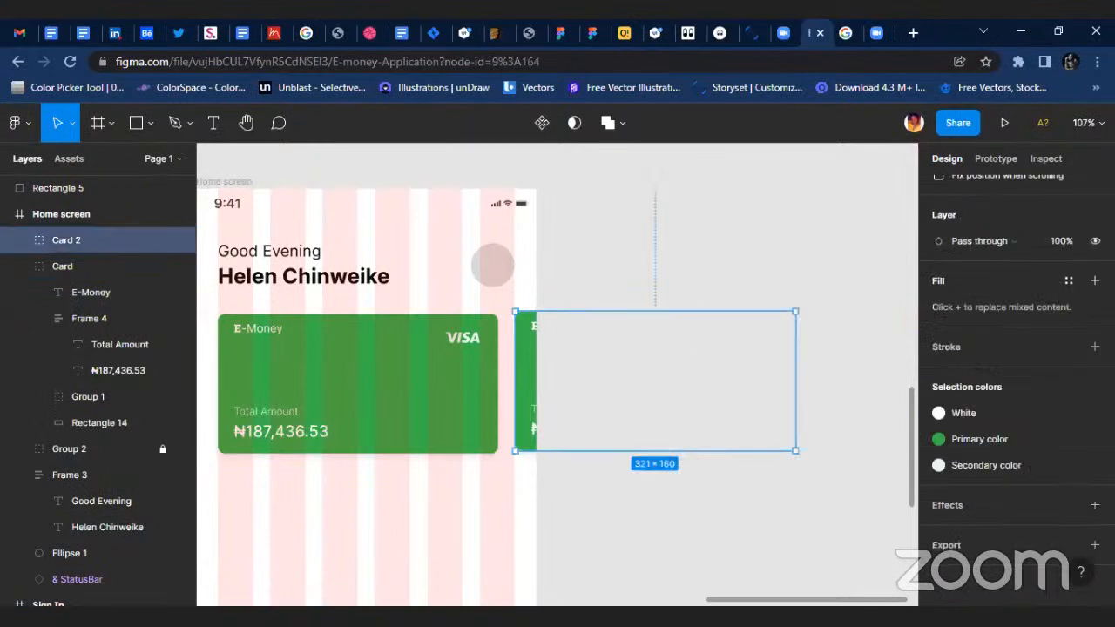
click(1008, 446)
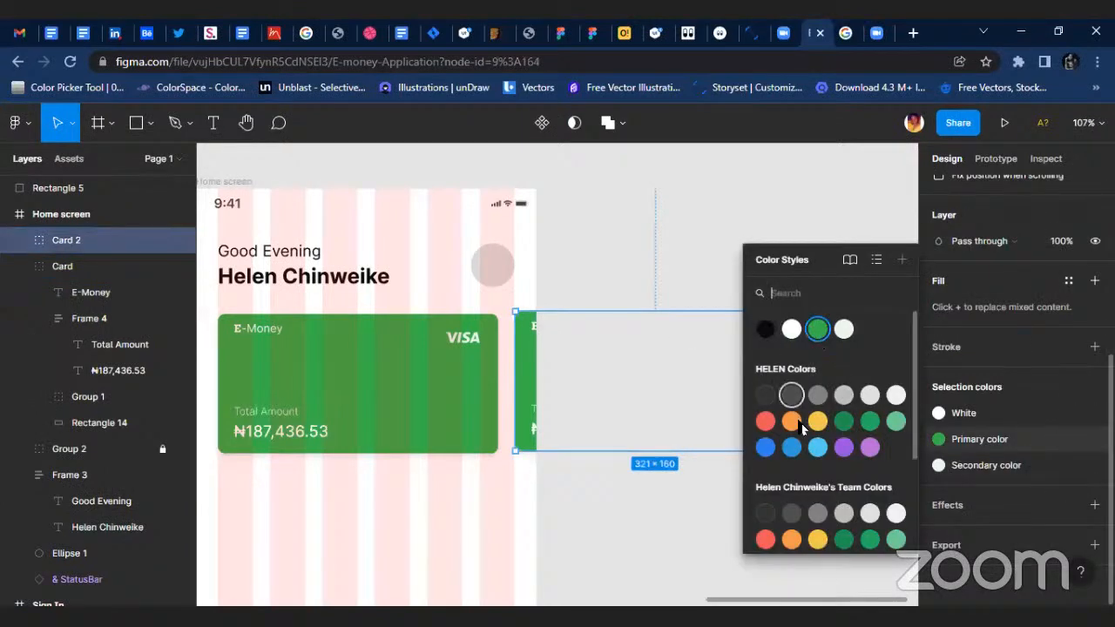
click(1074, 440)
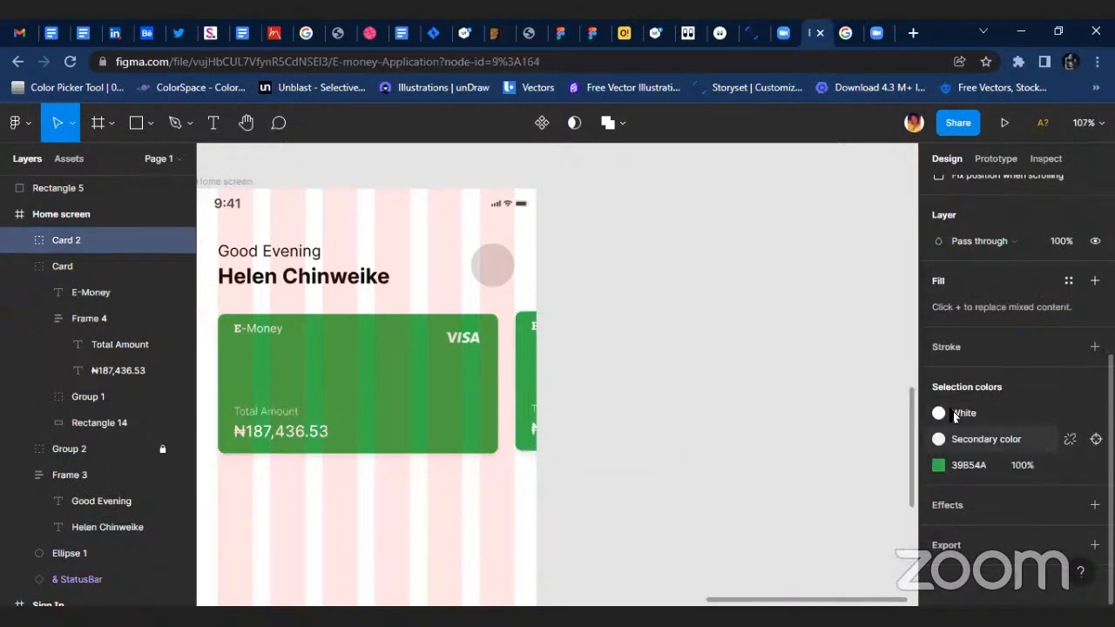
click(938, 467)
drag(857, 267, 872, 387)
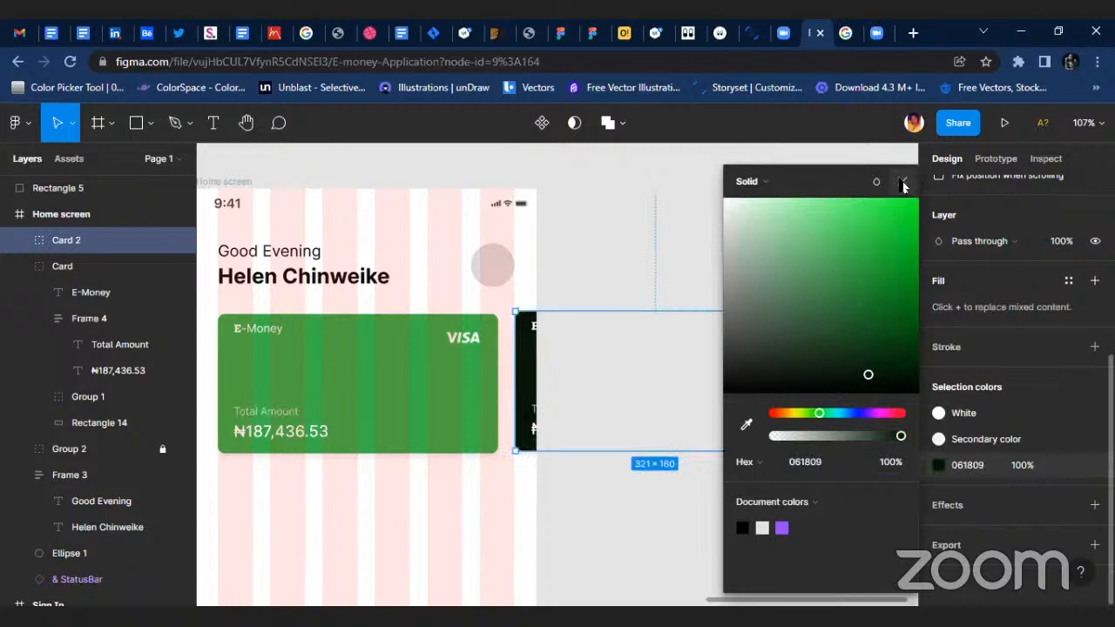
click(903, 181)
click(649, 249)
scroll(249, 204, left, 3)
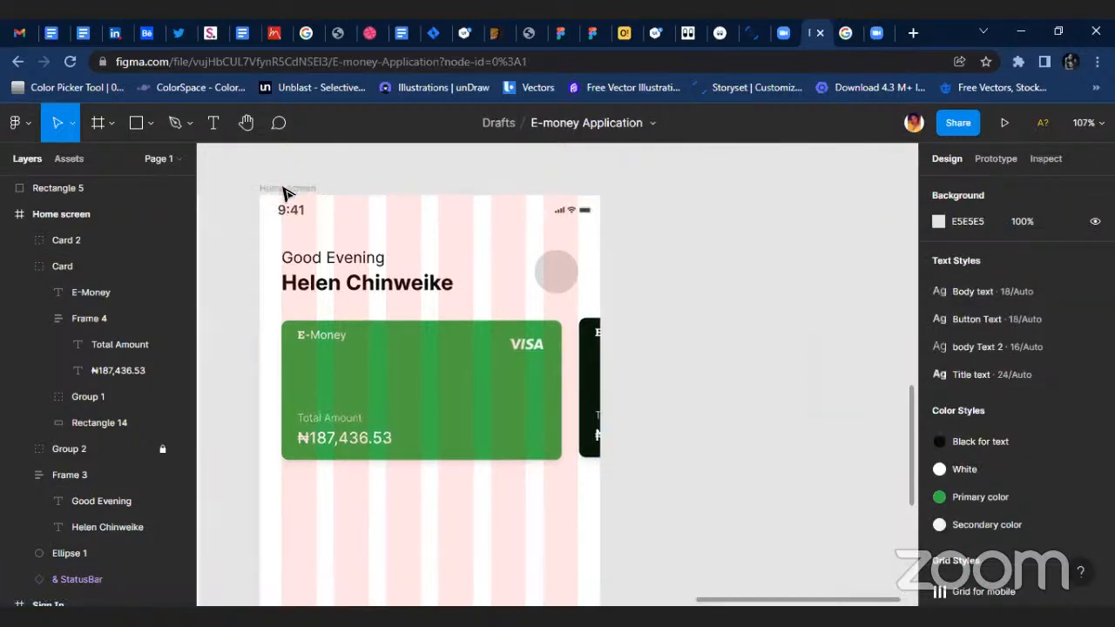
click(273, 190)
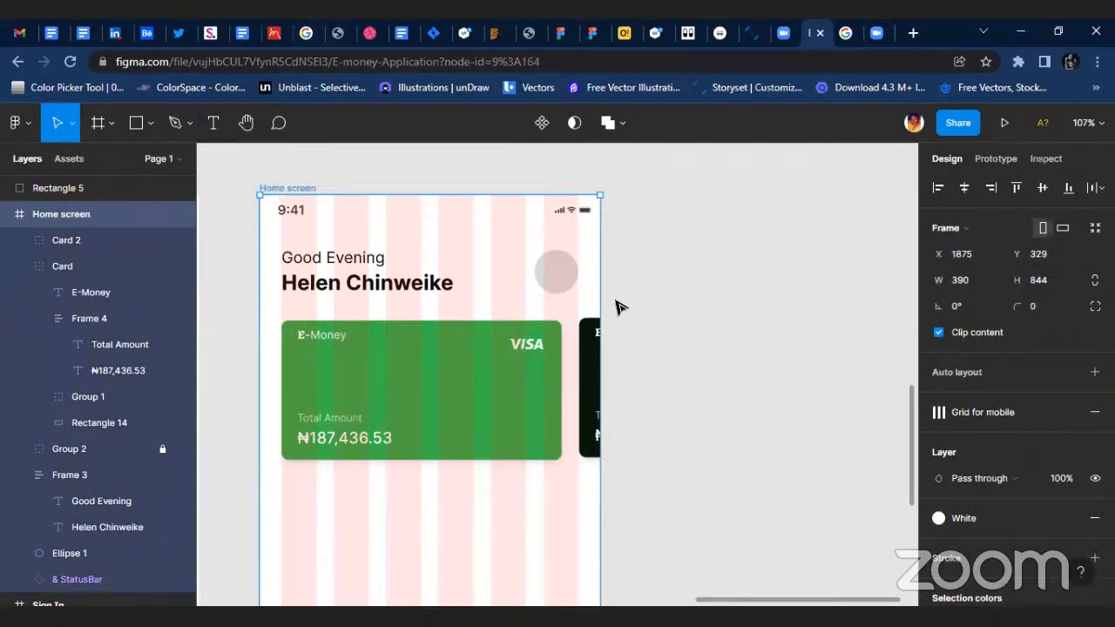
click(668, 316)
scroll(609, 348, down, 2)
scroll(592, 363, down, 3)
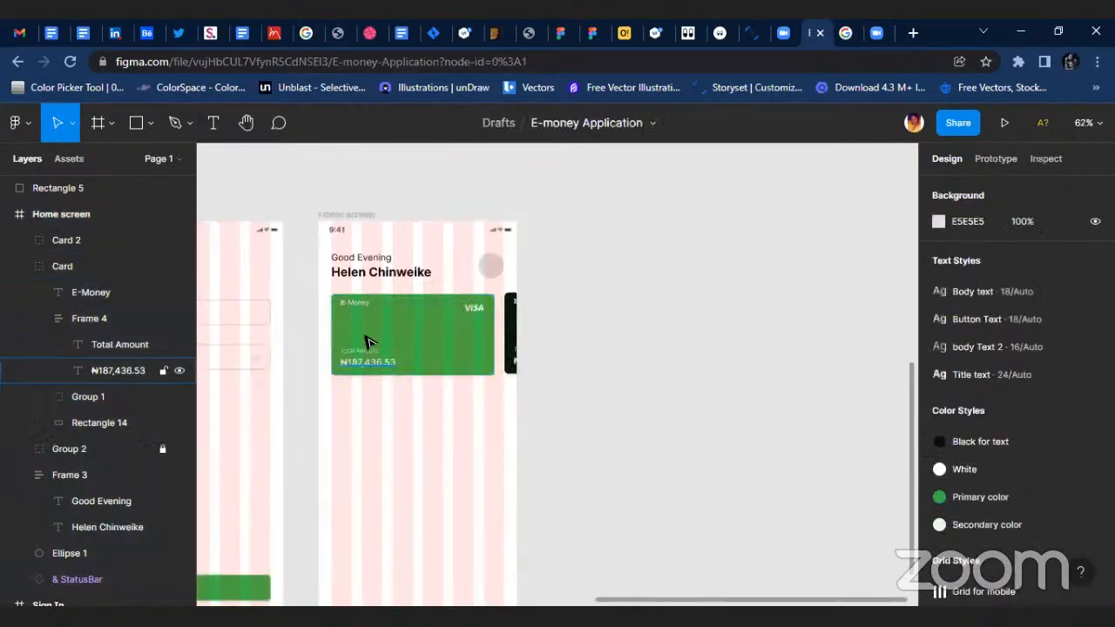
scroll(366, 341, up, 5)
scroll(523, 345, down, 6)
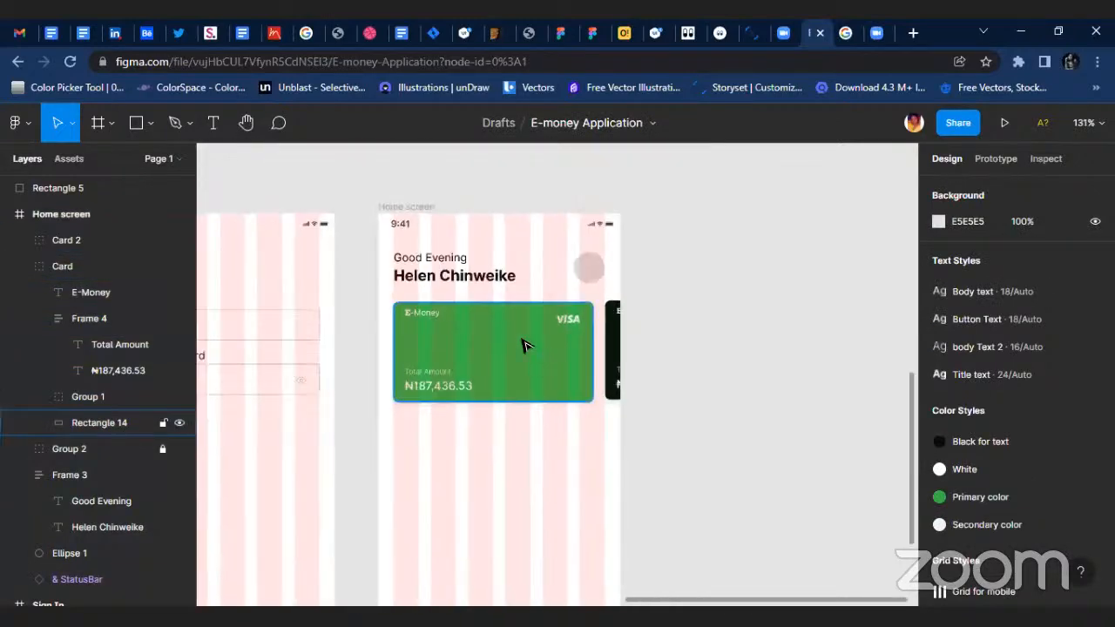
Copy the three-bar pagination indicator from the Explore decentralized apps screen to the Home screen, centred beneath the green card.
scroll(514, 305, up, 4)
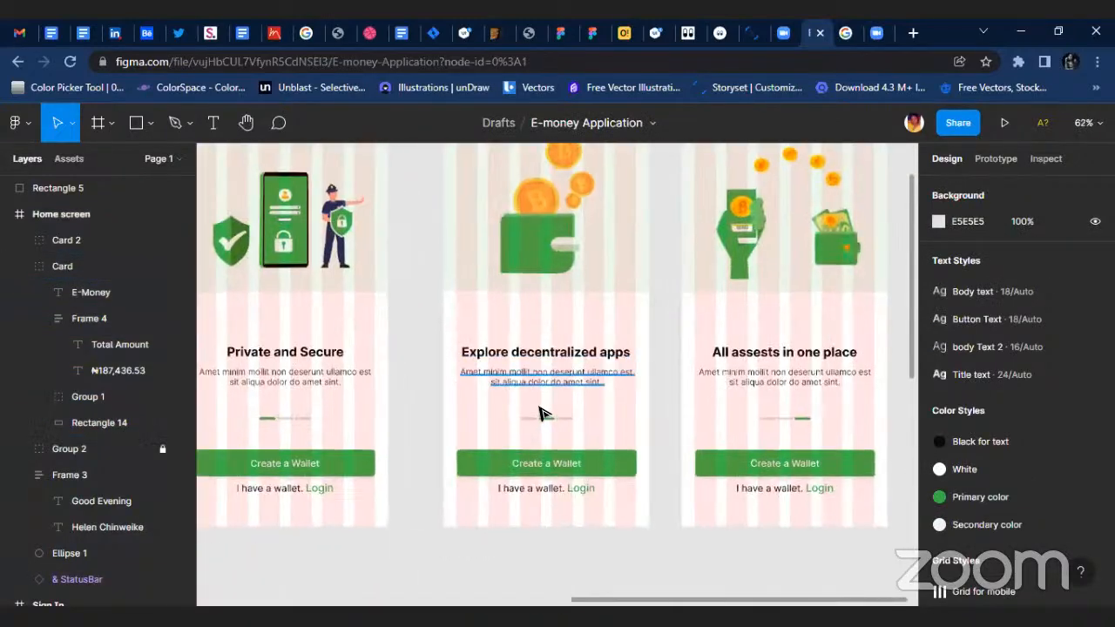
click(549, 420)
drag(550, 425, 589, 410)
scroll(592, 448, down, 5)
scroll(584, 432, up, 4)
scroll(584, 433, up, 2)
click(809, 341)
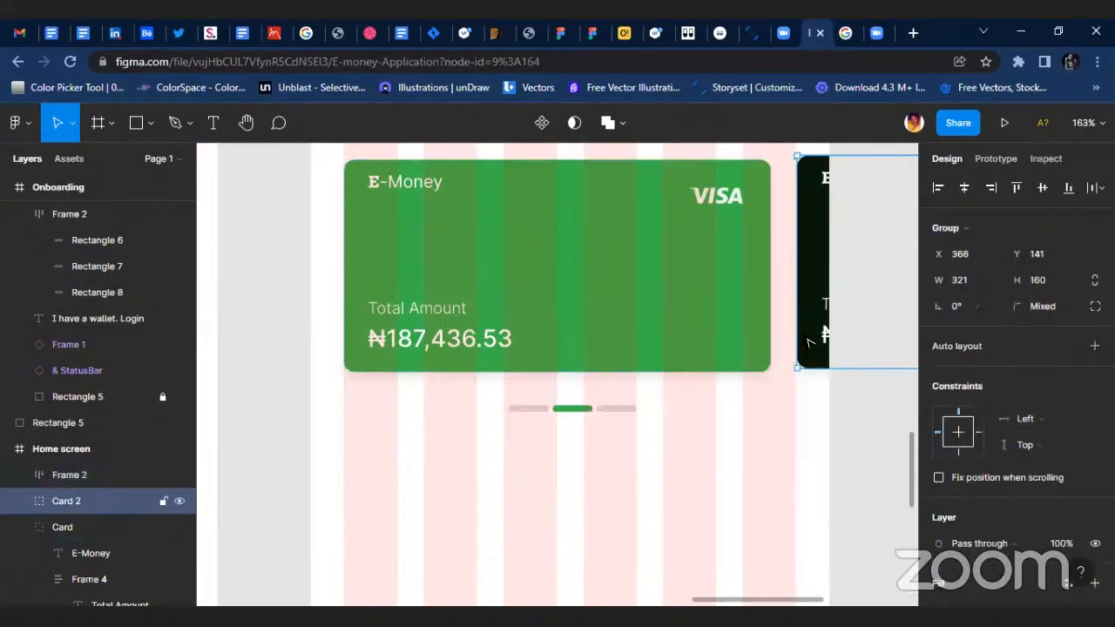
drag(817, 341, 260, 349)
key(Delete)
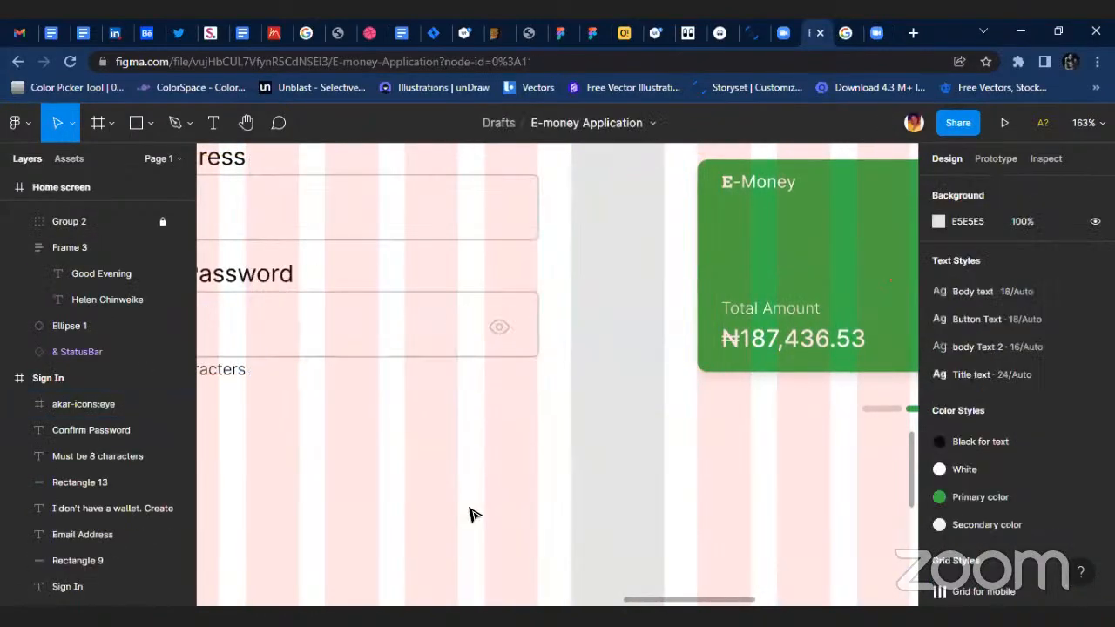
scroll(752, 480, up, 5)
click(615, 428)
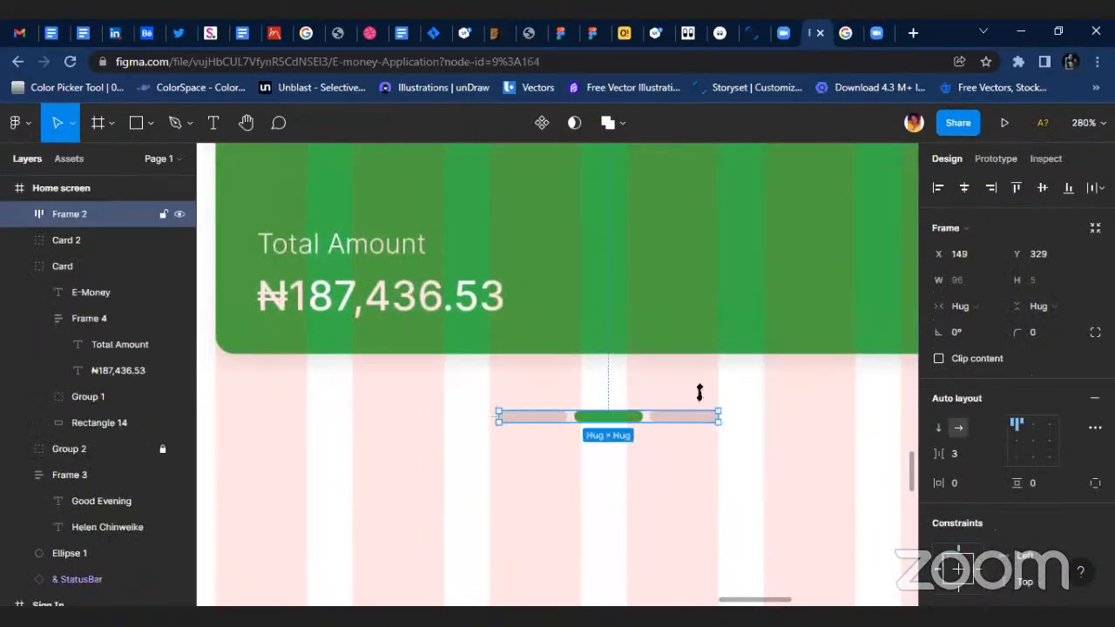
scroll(672, 406, up, 5)
key(i)
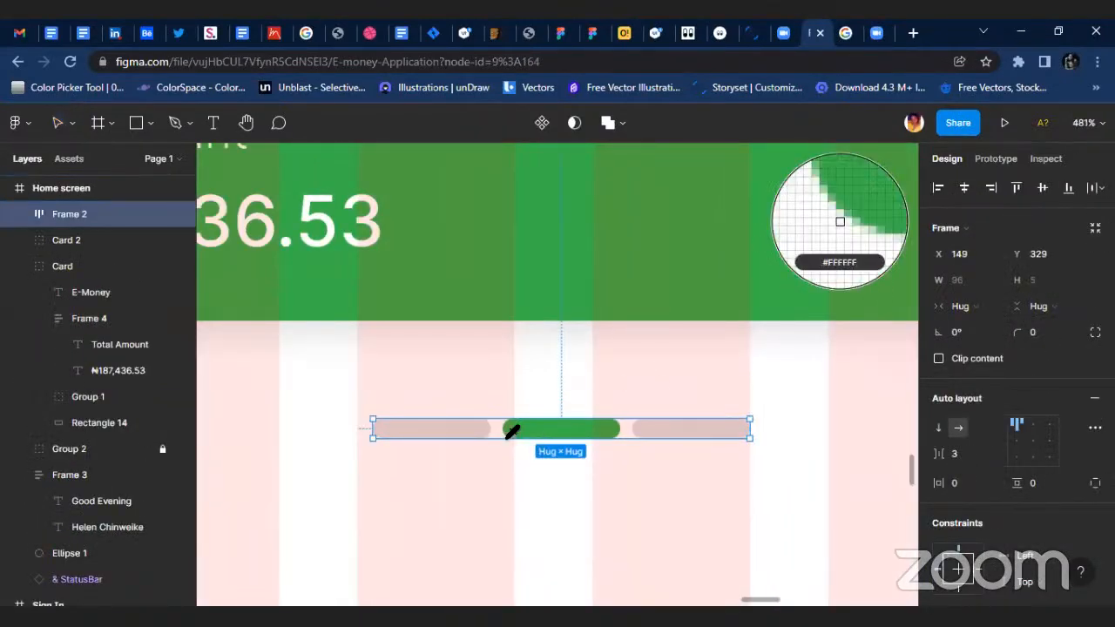
click(521, 430)
key(ctrl+z)
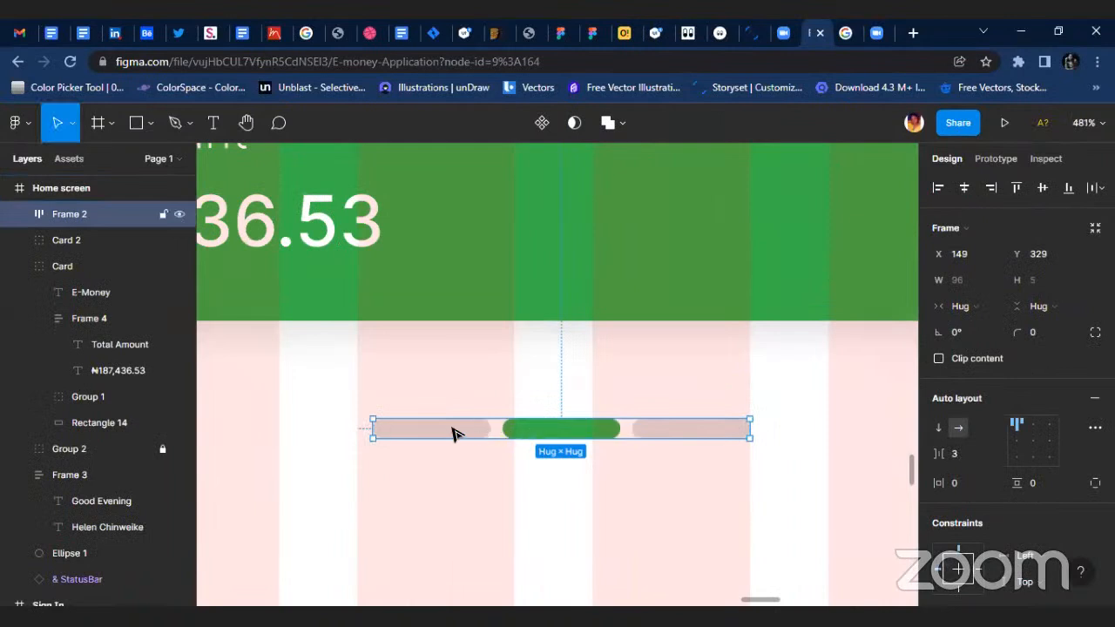
Recolour the Home screen's pagination indicator, giving the first bar the green 39B54A and the middle bar the third bar's grey.
click(456, 432)
key(i)
click(566, 430)
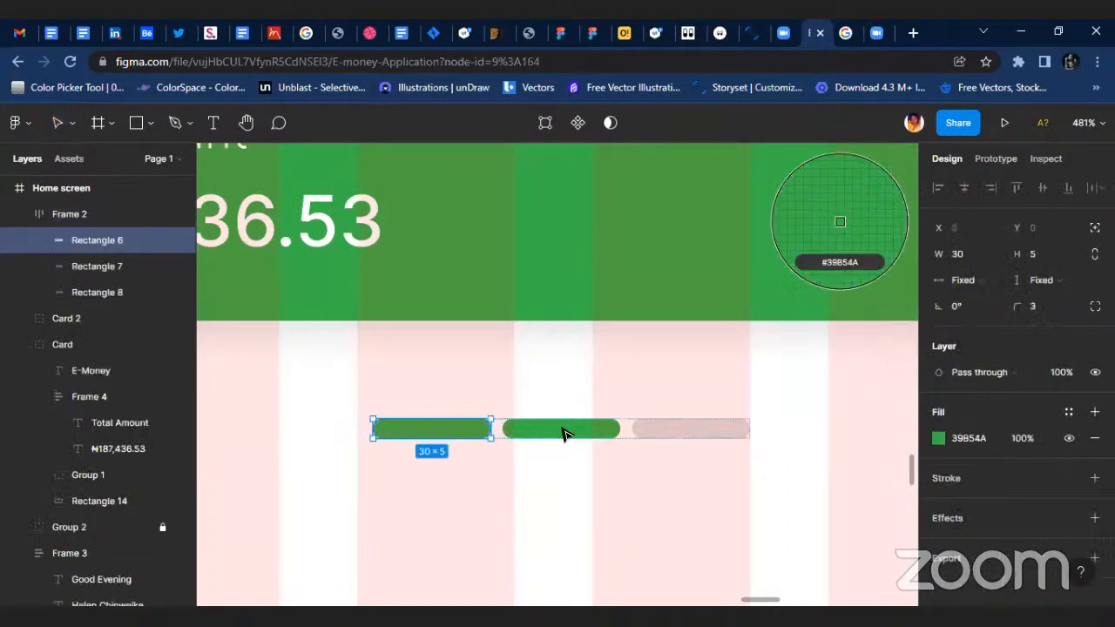
click(596, 423)
key(i)
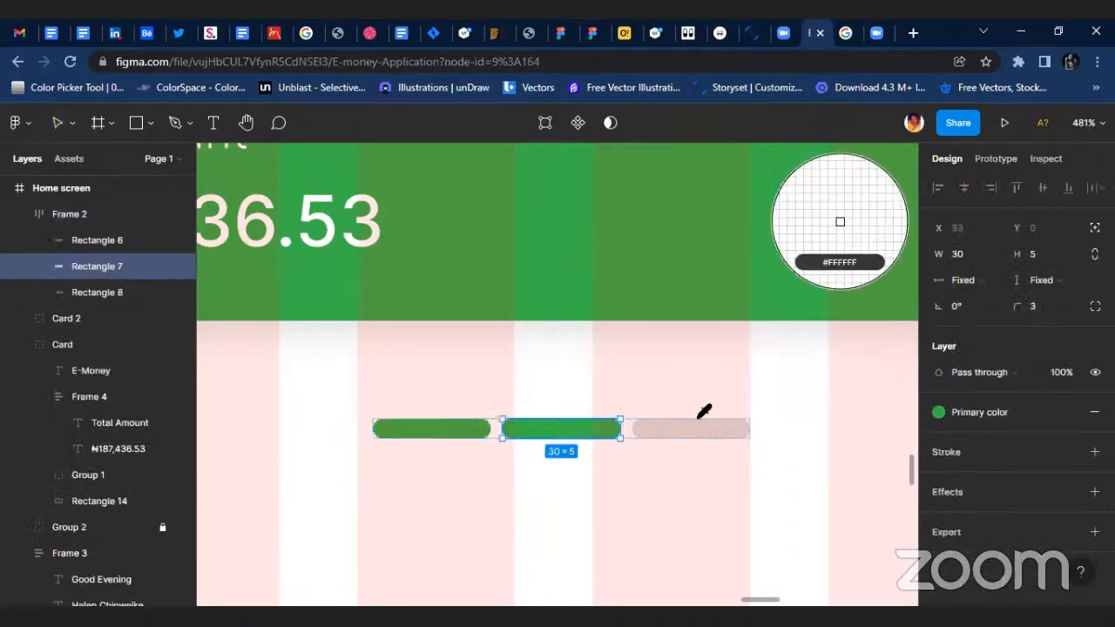
click(702, 418)
click(724, 380)
scroll(754, 381, down, 5)
scroll(755, 381, down, 8)
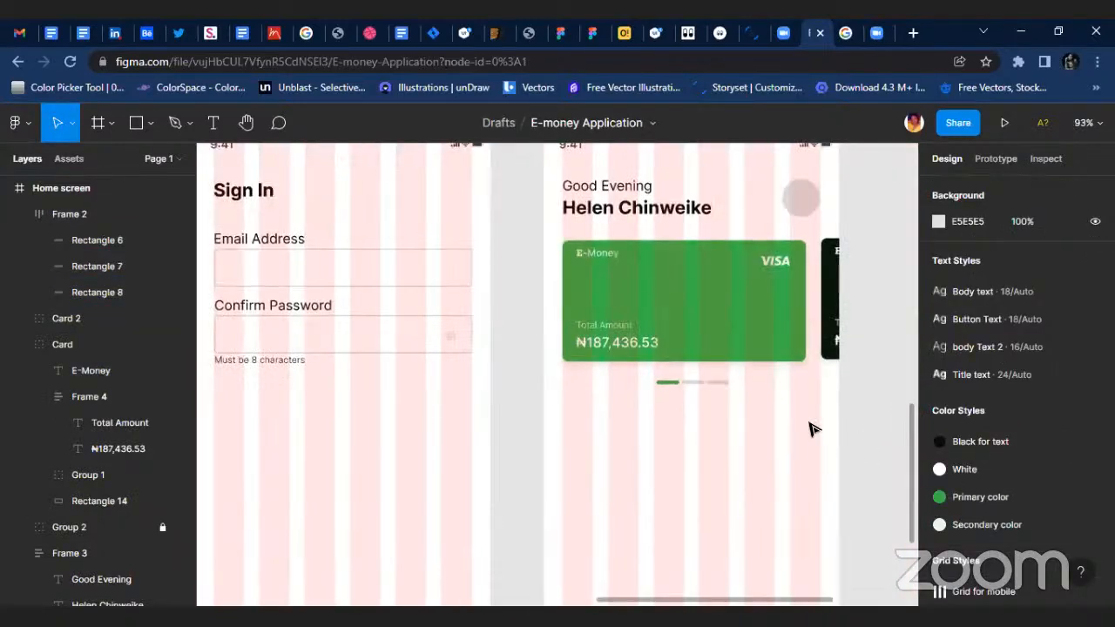
Examine the Home screen's layout, from the greeting and cards to the empty area below the pagination indicator.
scroll(533, 248, up, 1)
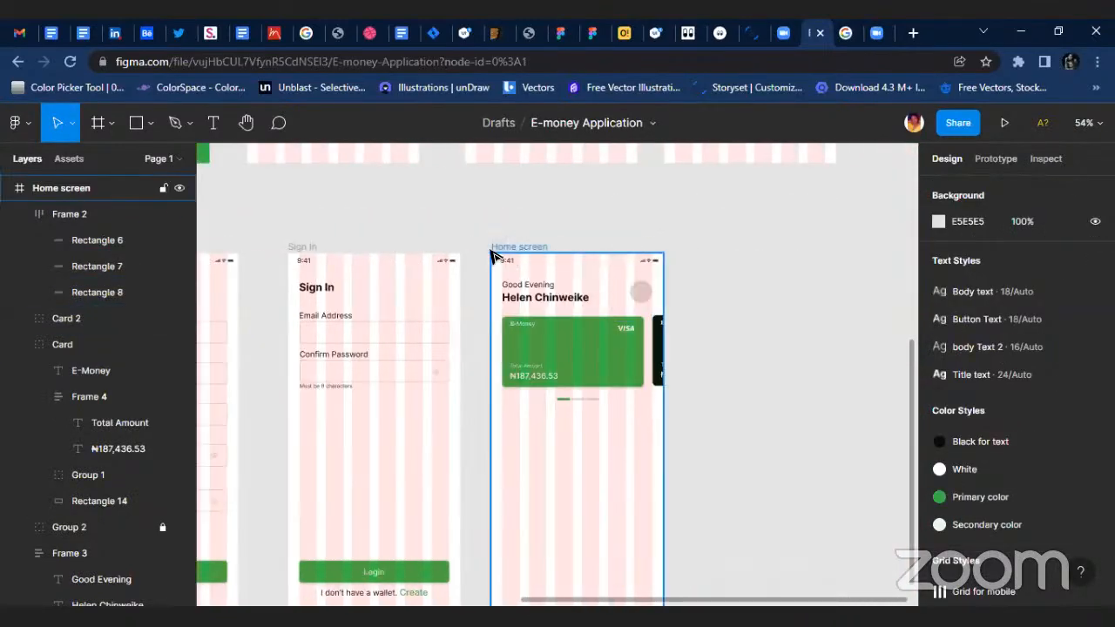
click(518, 248)
click(732, 329)
click(505, 249)
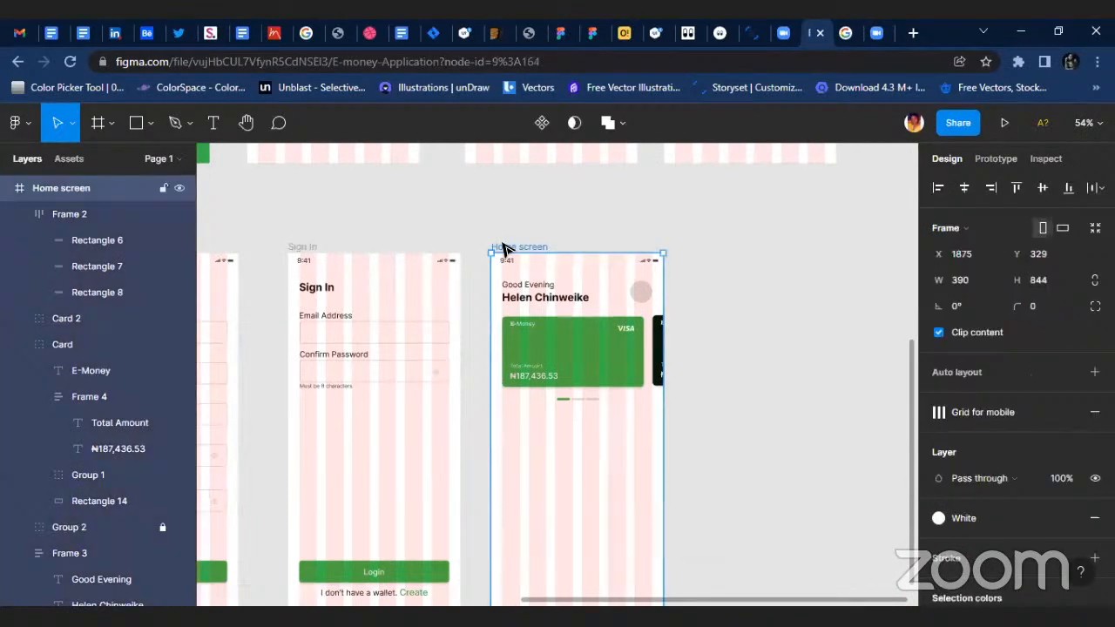
scroll(672, 372, down, 1)
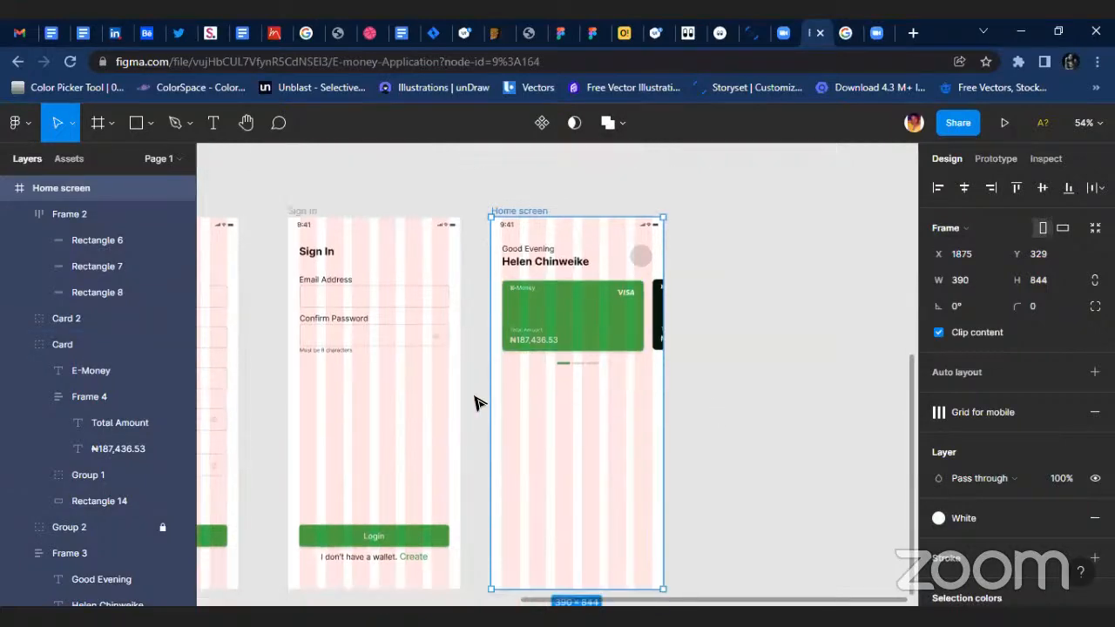
scroll(538, 373, up, 3)
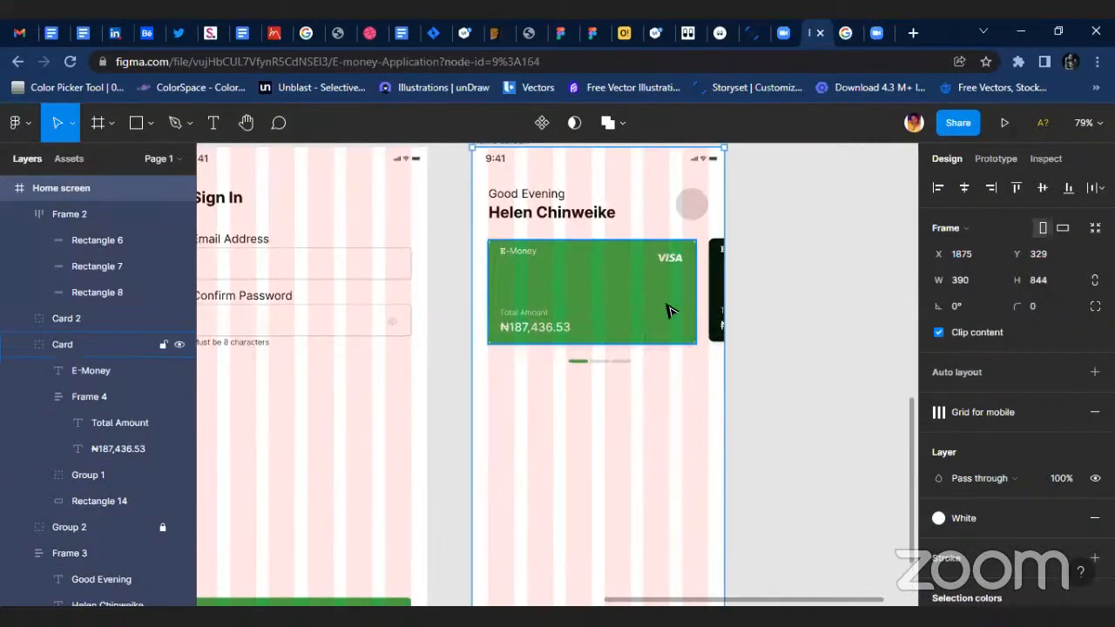
scroll(671, 324, up, 3)
scroll(678, 285, down, 1)
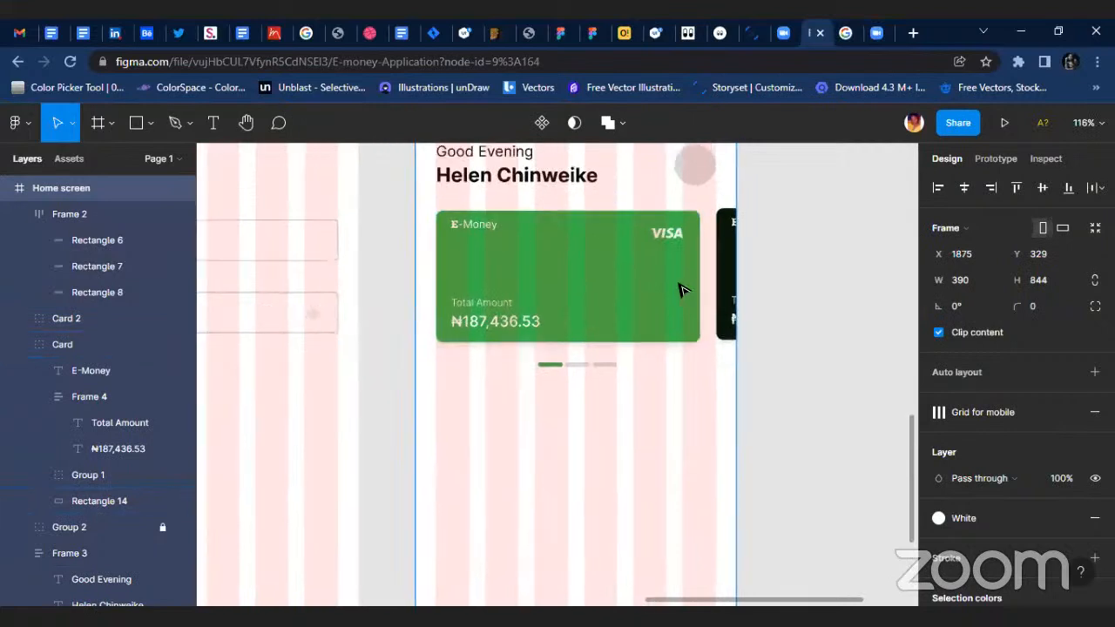
scroll(680, 290, down, 2)
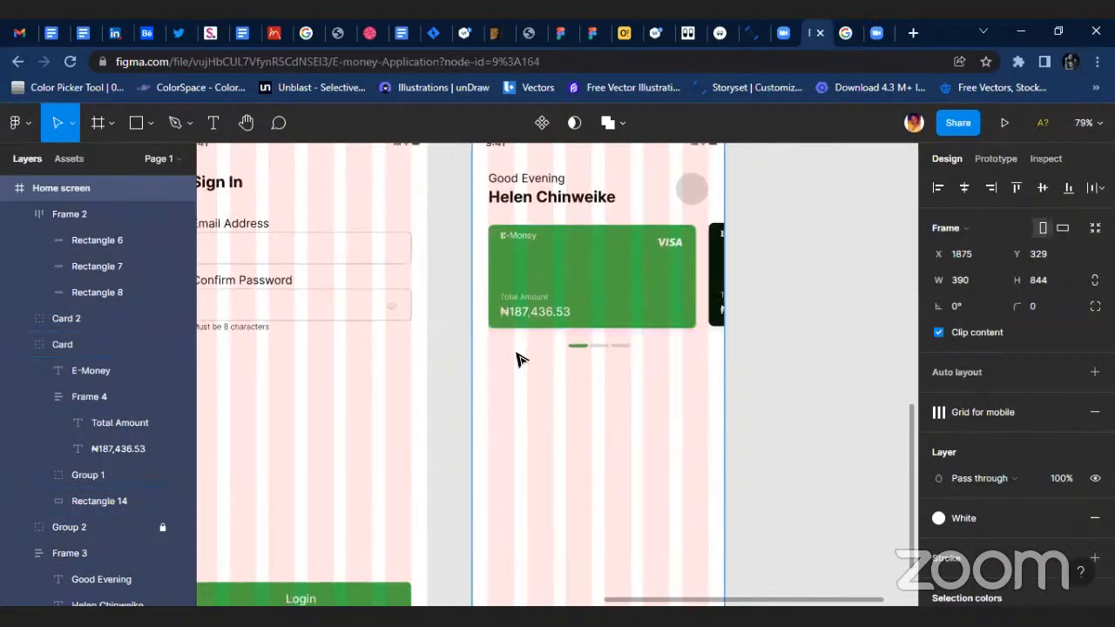
scroll(632, 379, up, 1)
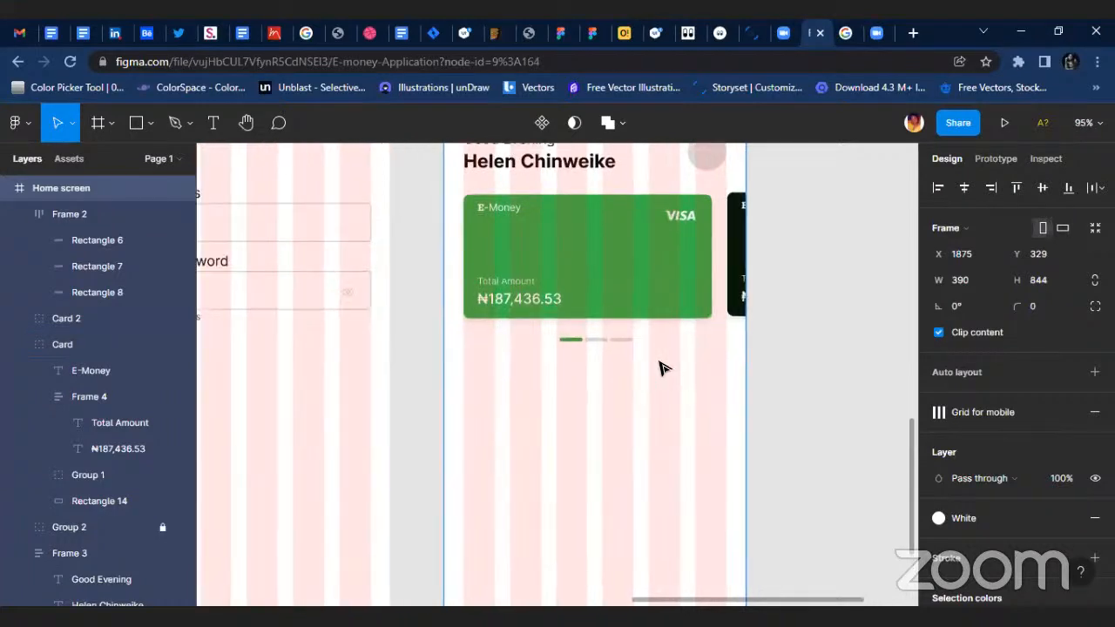
key(Escape)
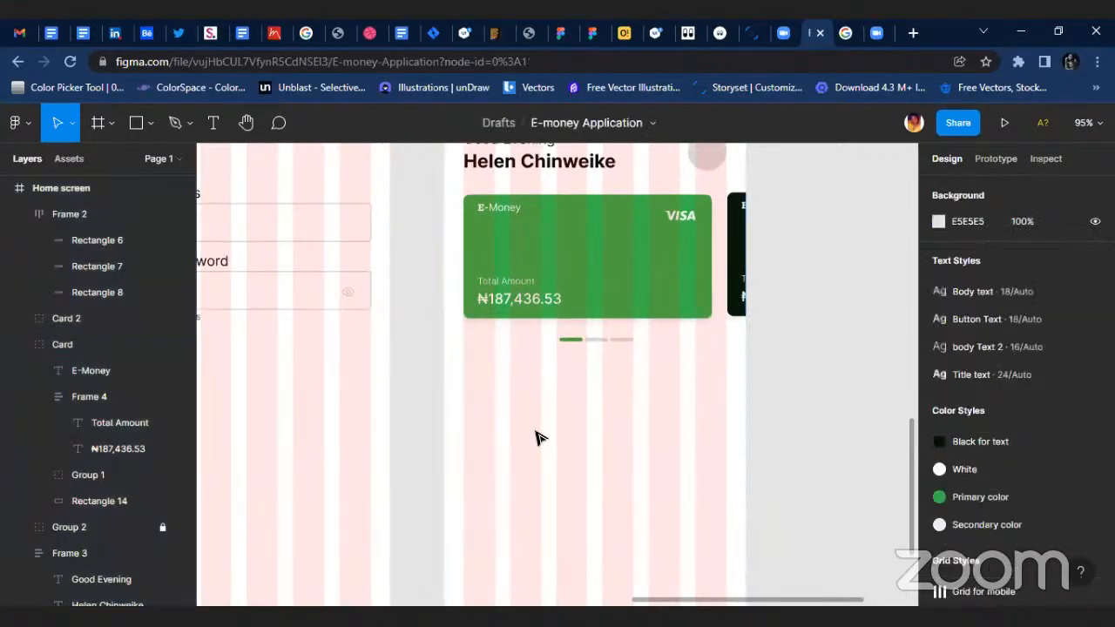
Draw a rectangle about 60 by 58 below the pagination indicator, aligned with the green card's left edge.
key(r)
scroll(475, 378, up, 3)
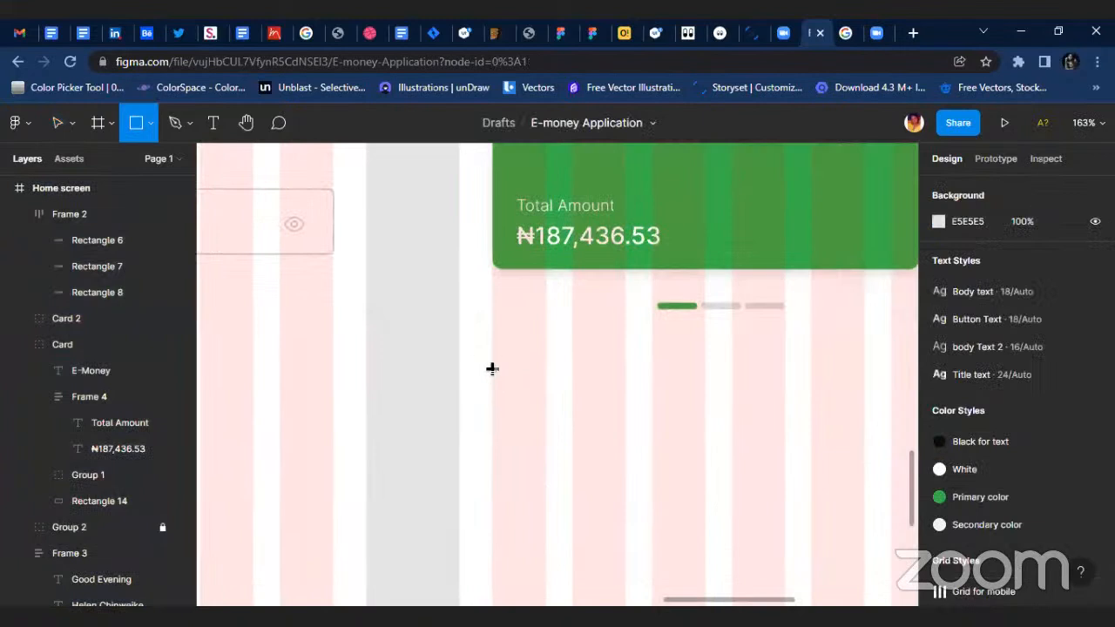
mouse_move(493, 366)
mouse_down()
mouse_move(529, 423)
mouse_move(575, 451)
mouse_up()
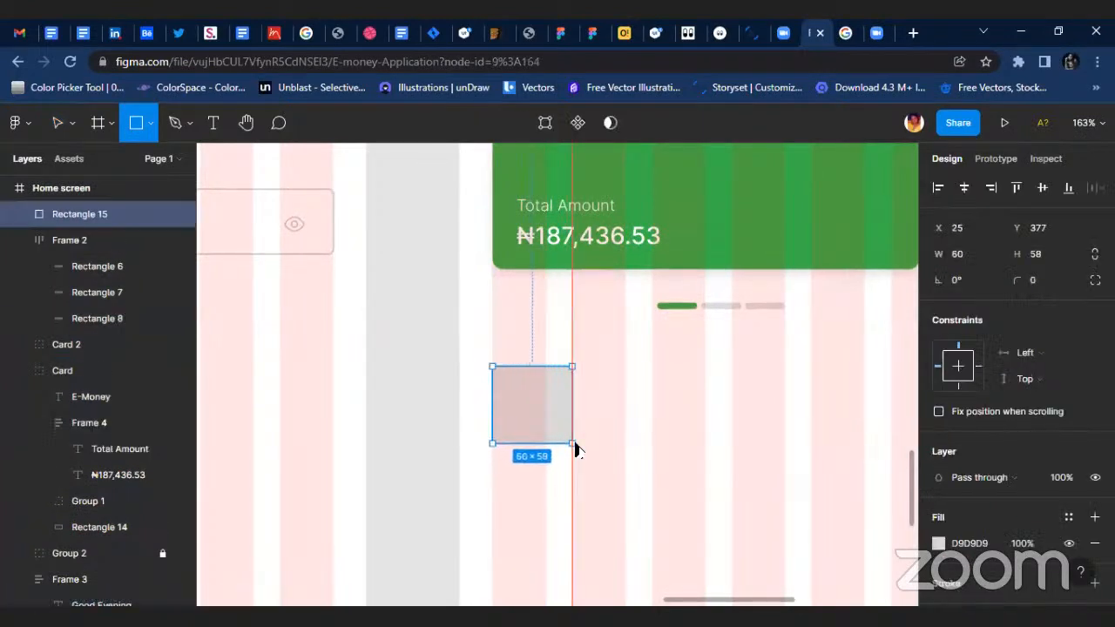
Set the new rectangle's width and height to 50.
click(985, 254)
text(50)
click(1054, 255)
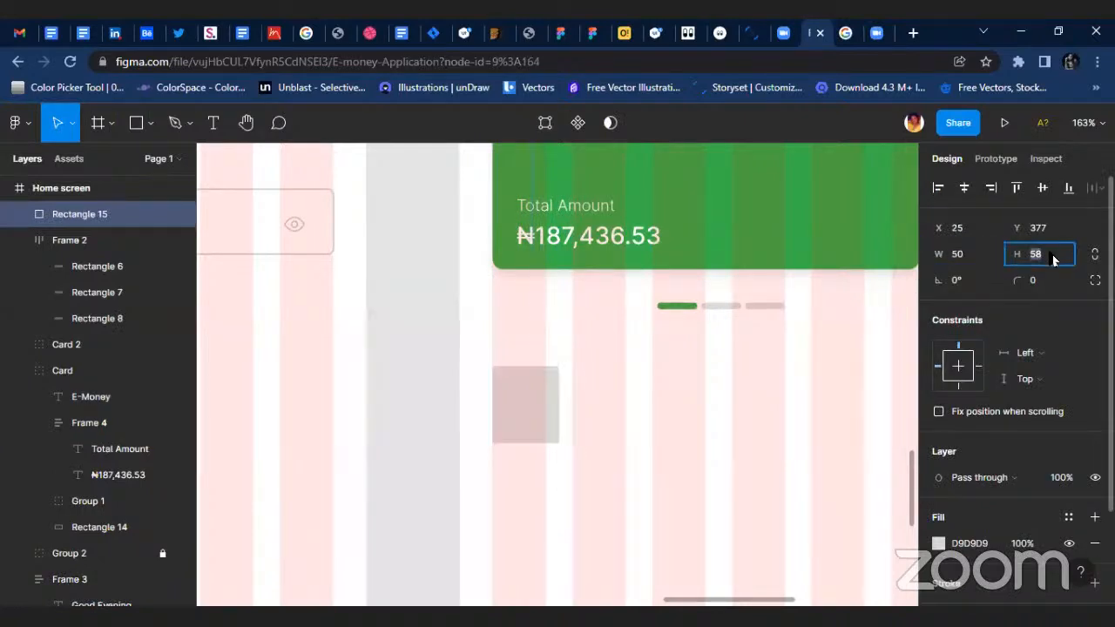
text(50)
key(Return)
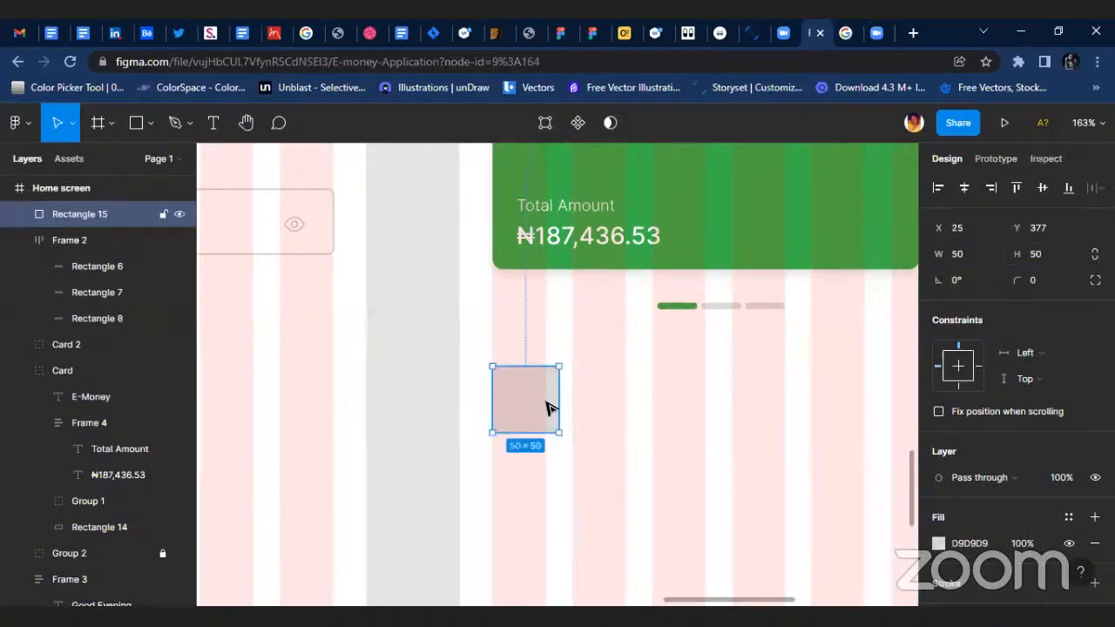
scroll(549, 410, right, 5)
scroll(429, 412, left, 3)
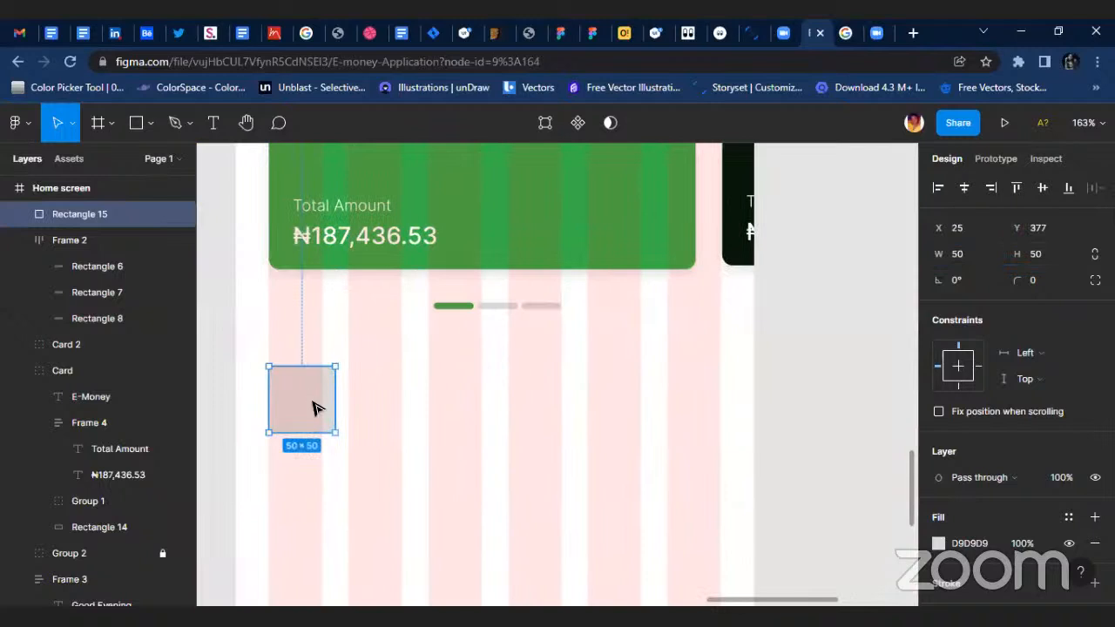
Round the small square's corners with a radius of 7.
click(1048, 282)
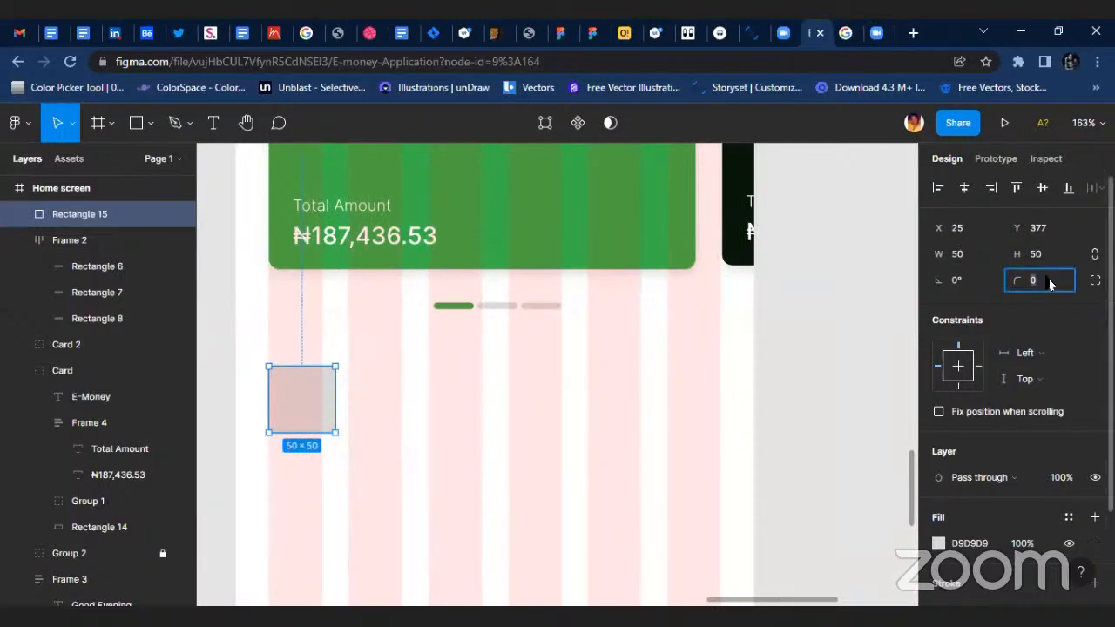
click(566, 435)
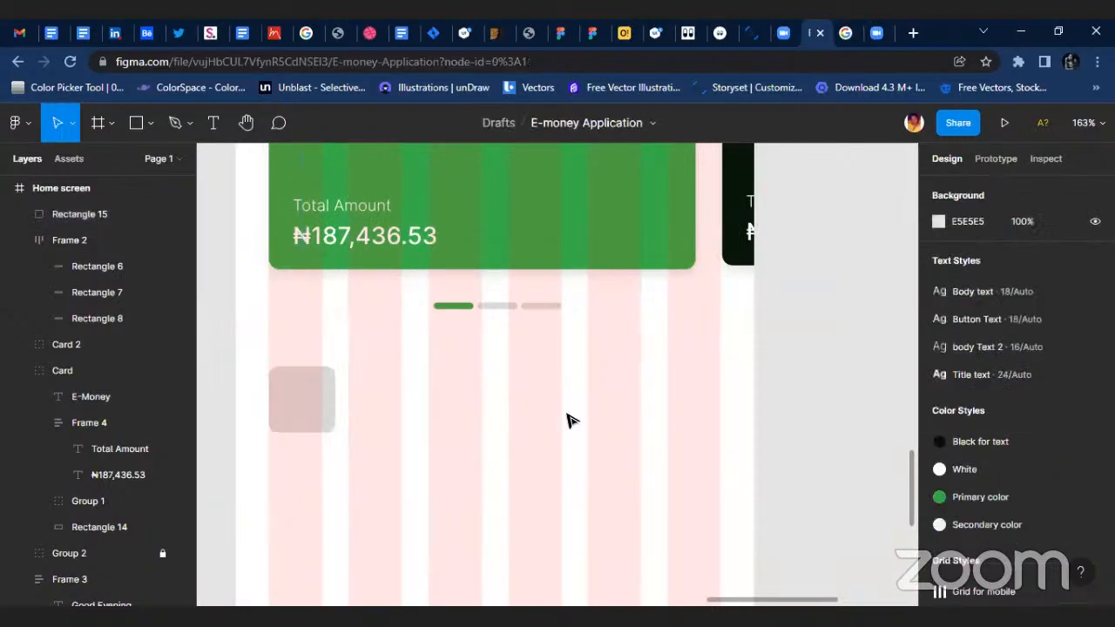
click(306, 378)
scroll(312, 376, up, 3)
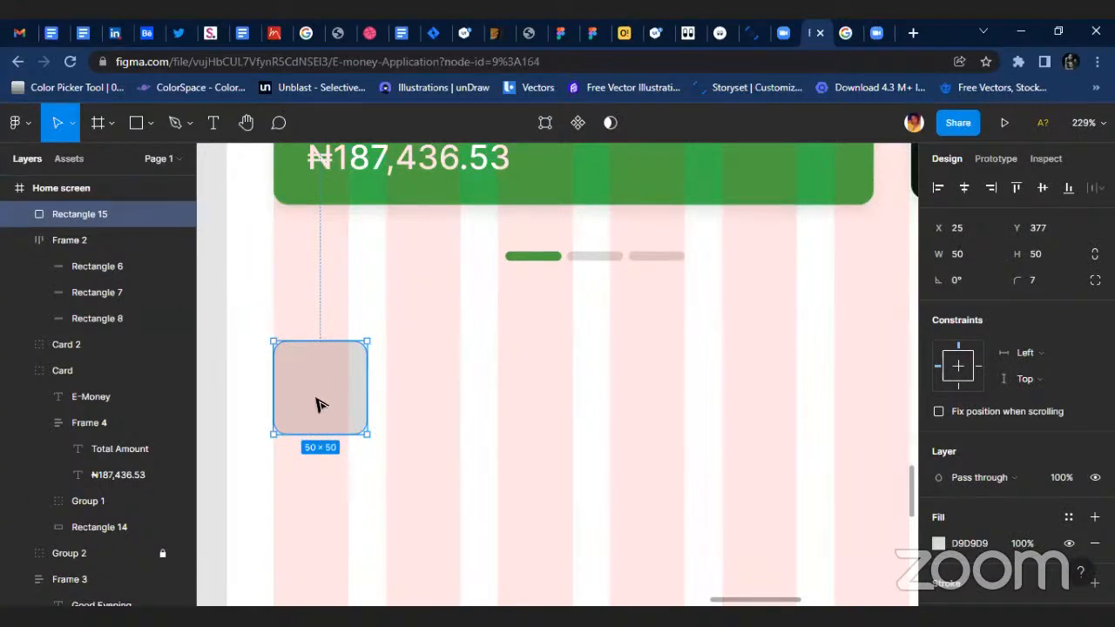
Duplicate the 50 × 50 rounded grey square across to the right half of the home screen, below the card indicator bars.
drag(318, 405, 750, 394)
click(596, 418)
scroll(480, 429, down, 5)
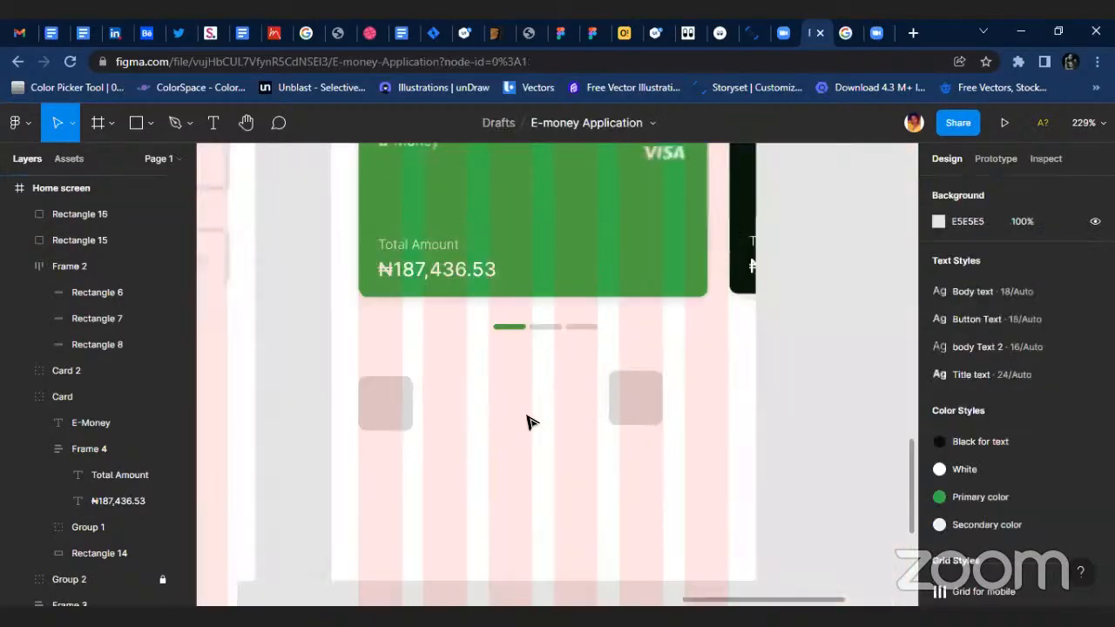
scroll(481, 432, up, 1)
scroll(408, 424, down, 2)
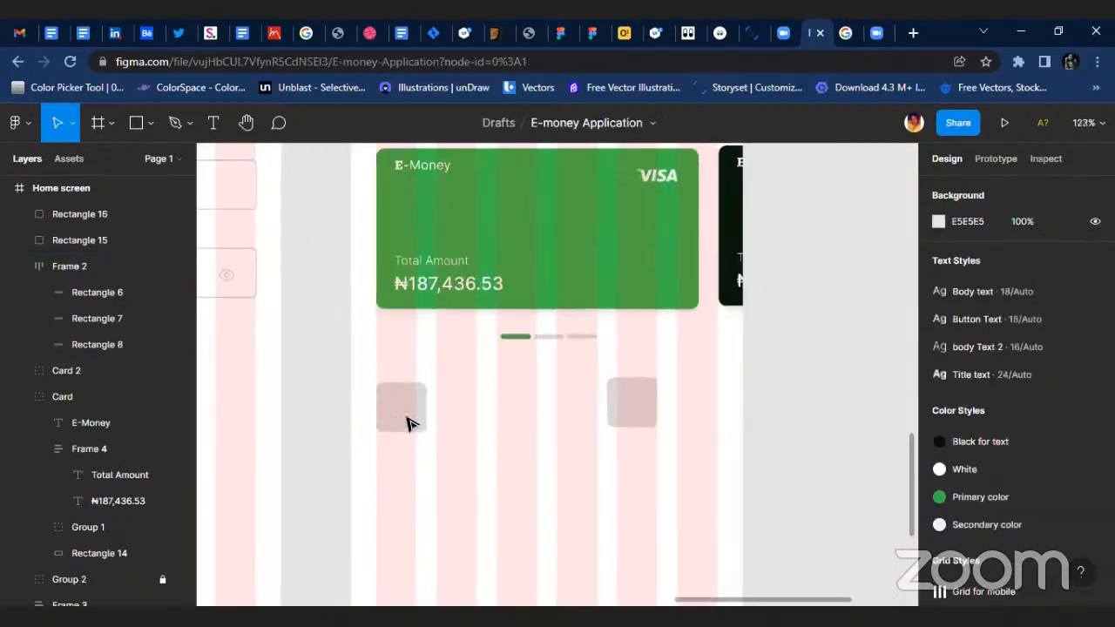
Copy the "Good Evening" header text and place the copy just right of the first grey square, at X 85, Y 402.
click(409, 423)
scroll(433, 400, up, 4)
scroll(495, 391, down, 2)
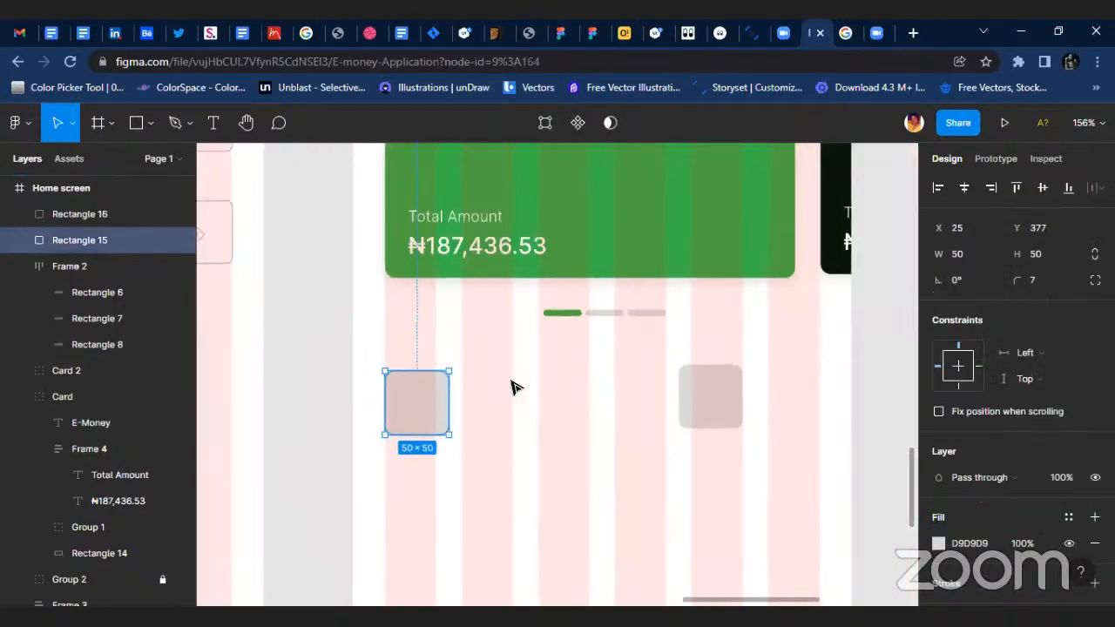
scroll(501, 382, down, 2)
scroll(453, 331, up, 3)
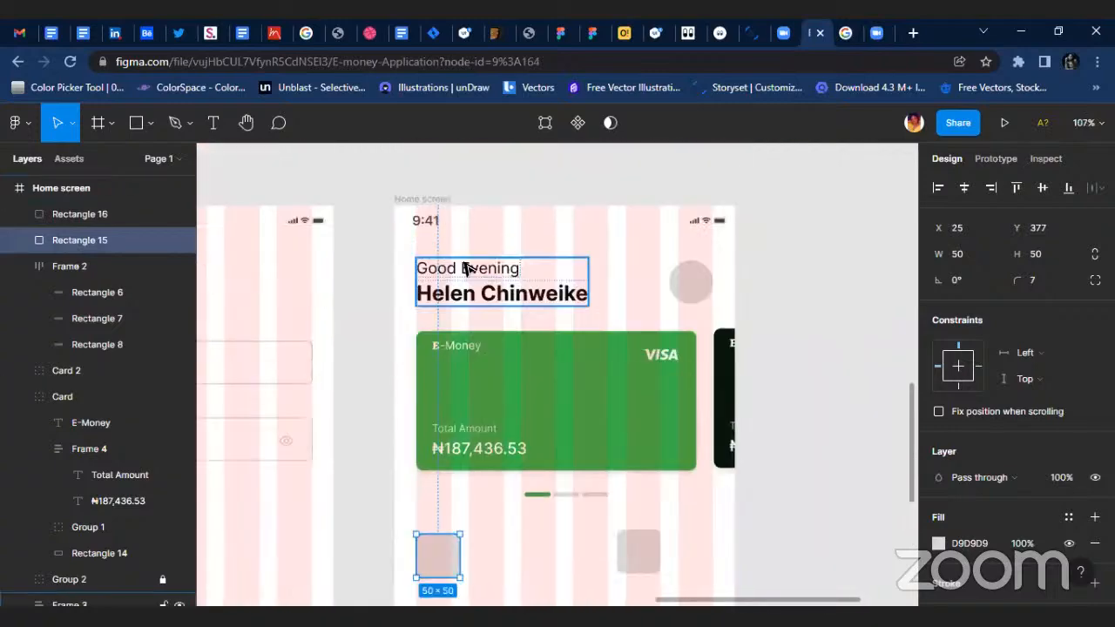
click(505, 303)
click(497, 271)
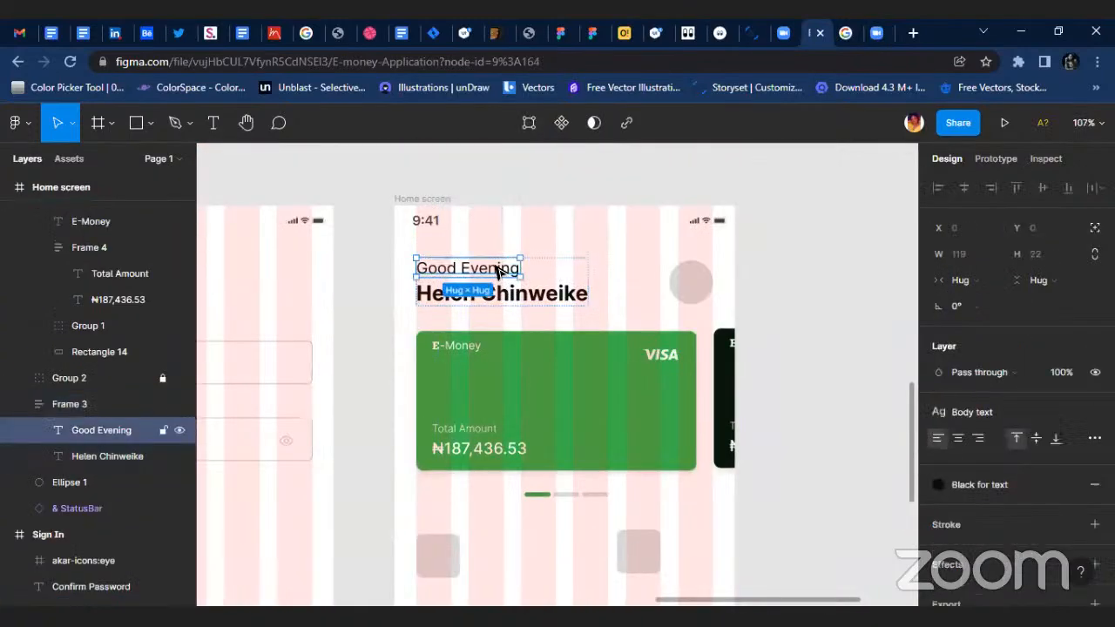
drag(497, 270, 558, 482)
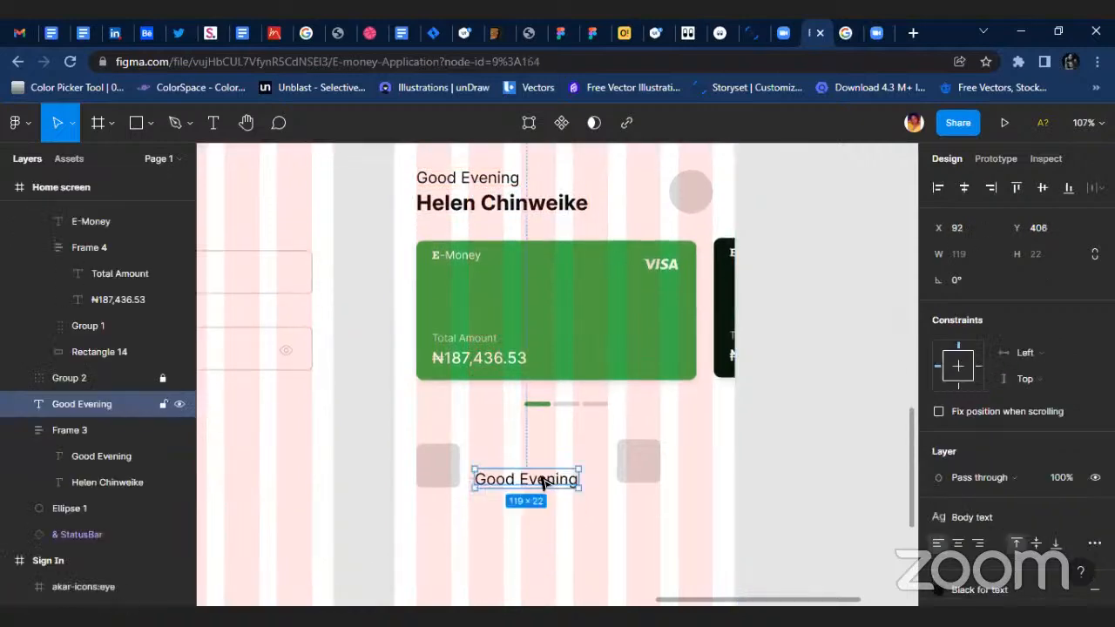
scroll(541, 482, up, 5)
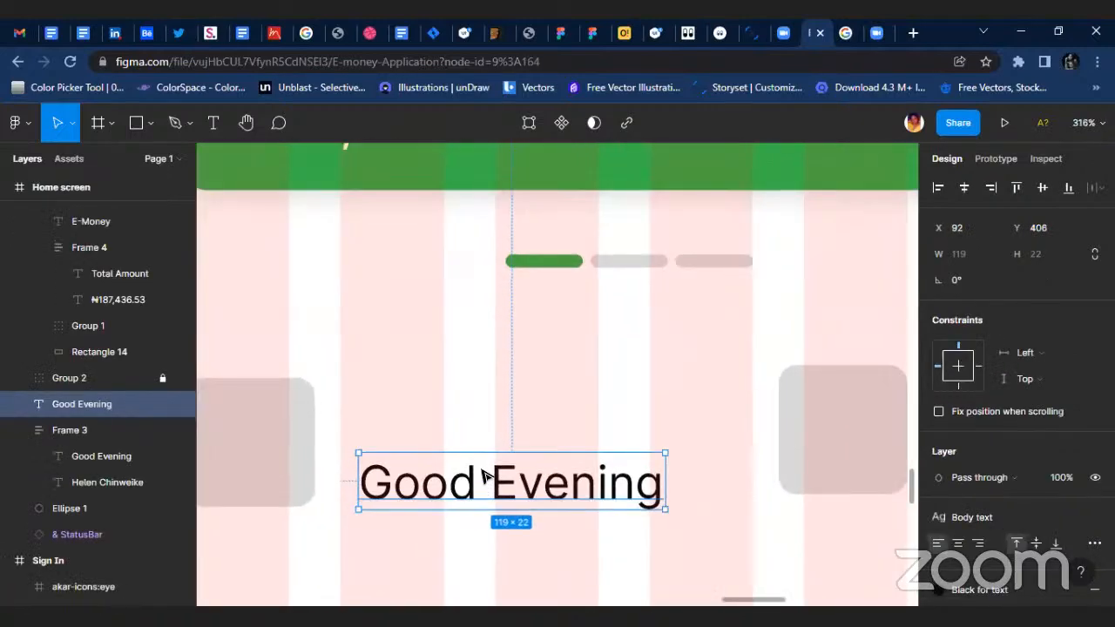
drag(481, 475, 465, 478)
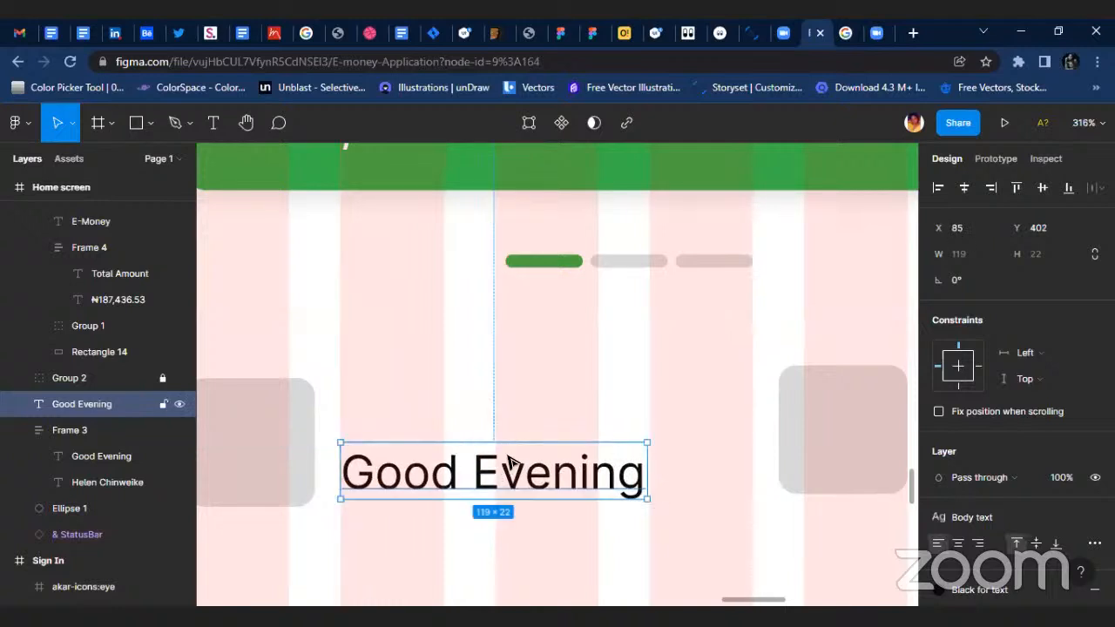
Copy the ₦ sign from the green card's amount and paste it at the start of the duplicated "Good Evening" text.
scroll(511, 462, down, 4)
double_click(359, 266)
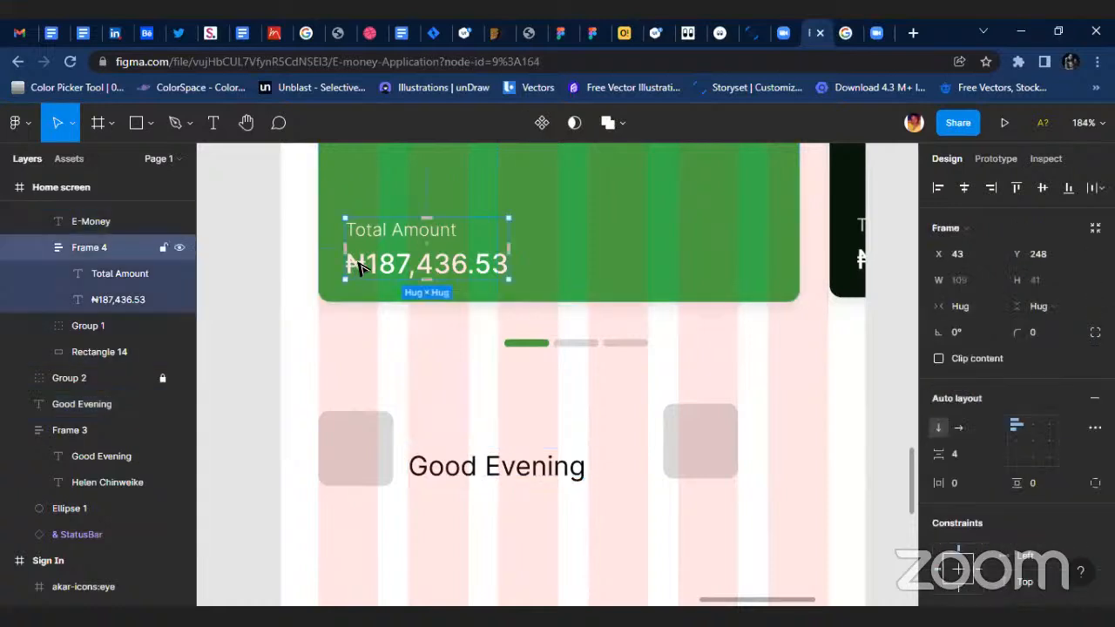
click(353, 263)
double_click(359, 259)
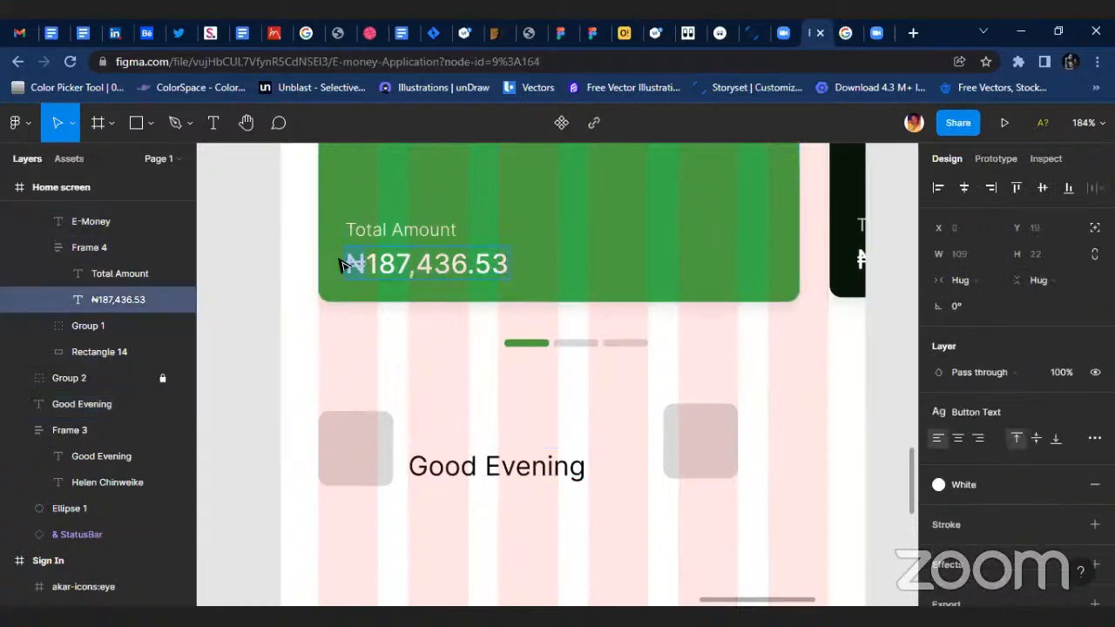
scroll(406, 465, up, 2)
click(402, 466)
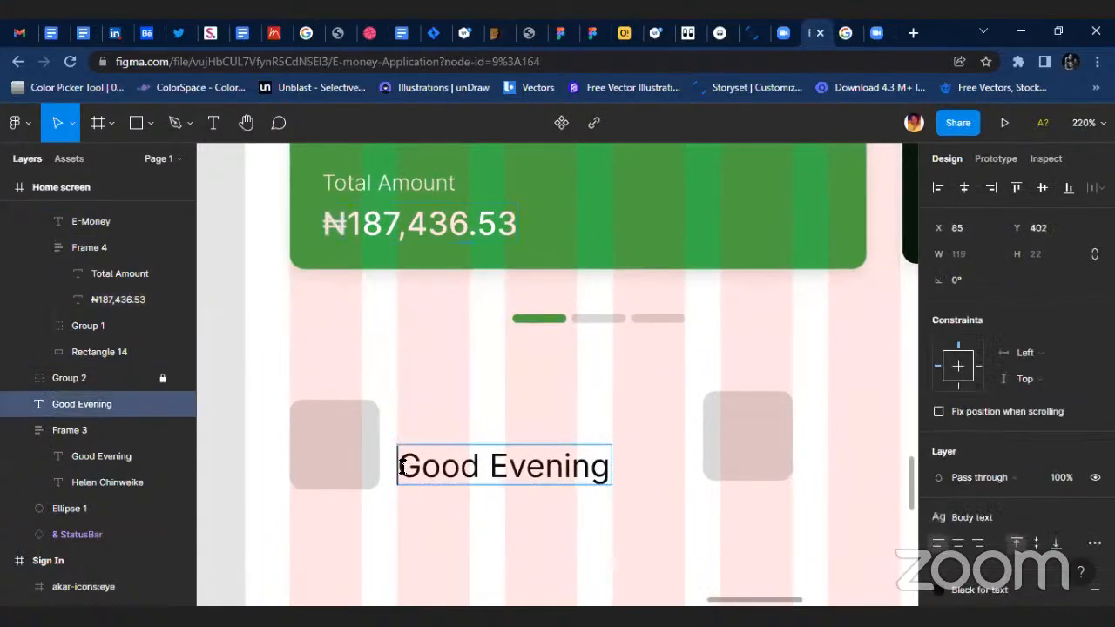
text(₦)
Replace the words after the ₦ sign with 36,895.60.
drag(424, 464, 646, 481)
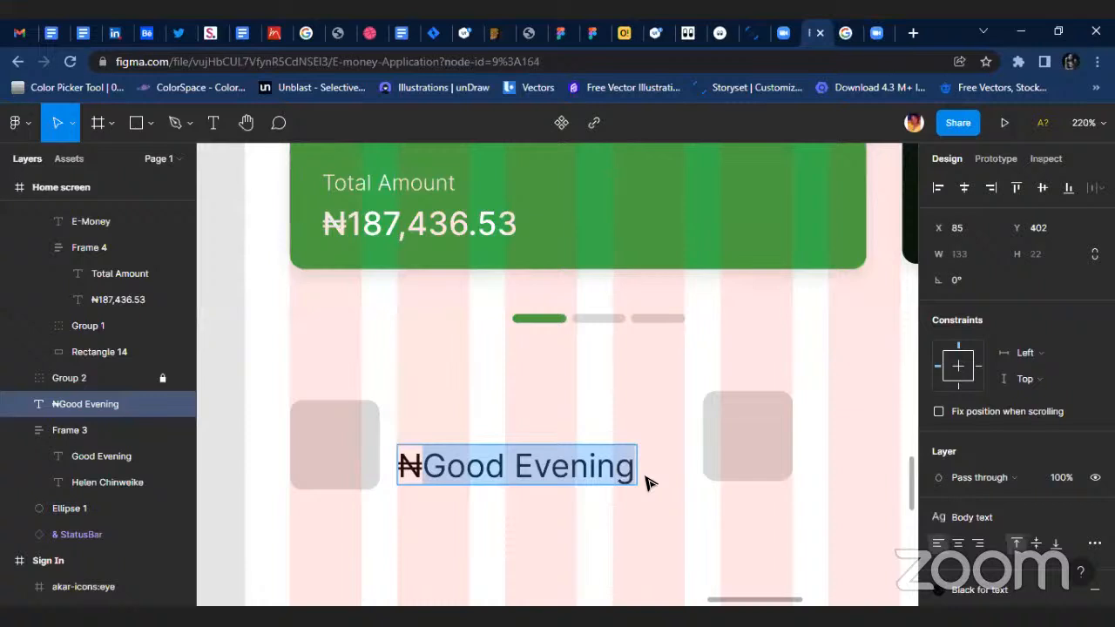
text(36,89)
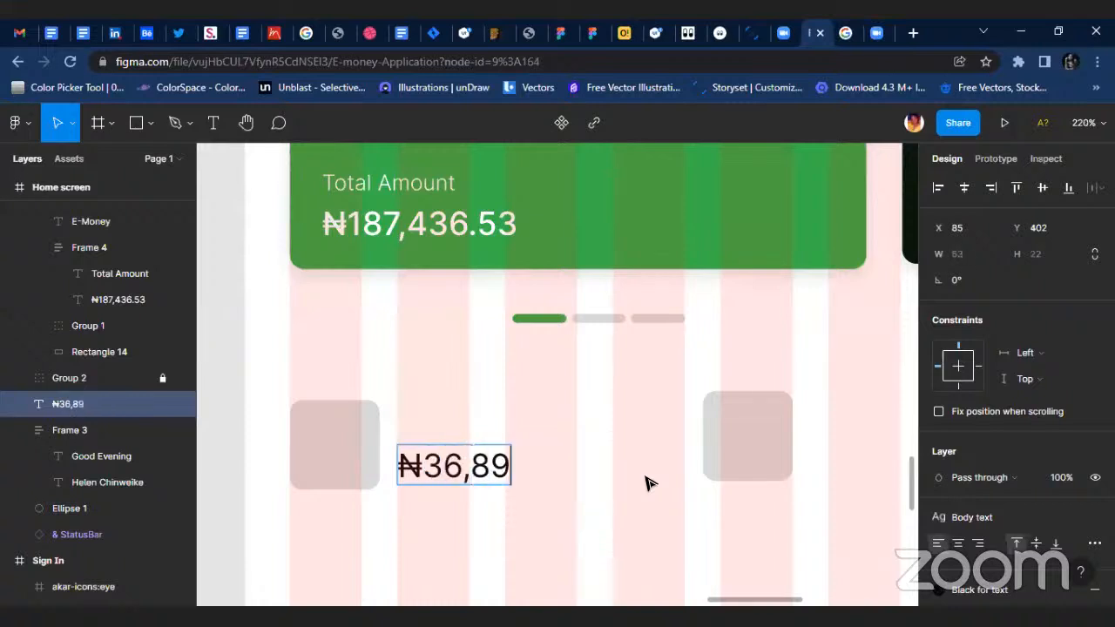
text(5)
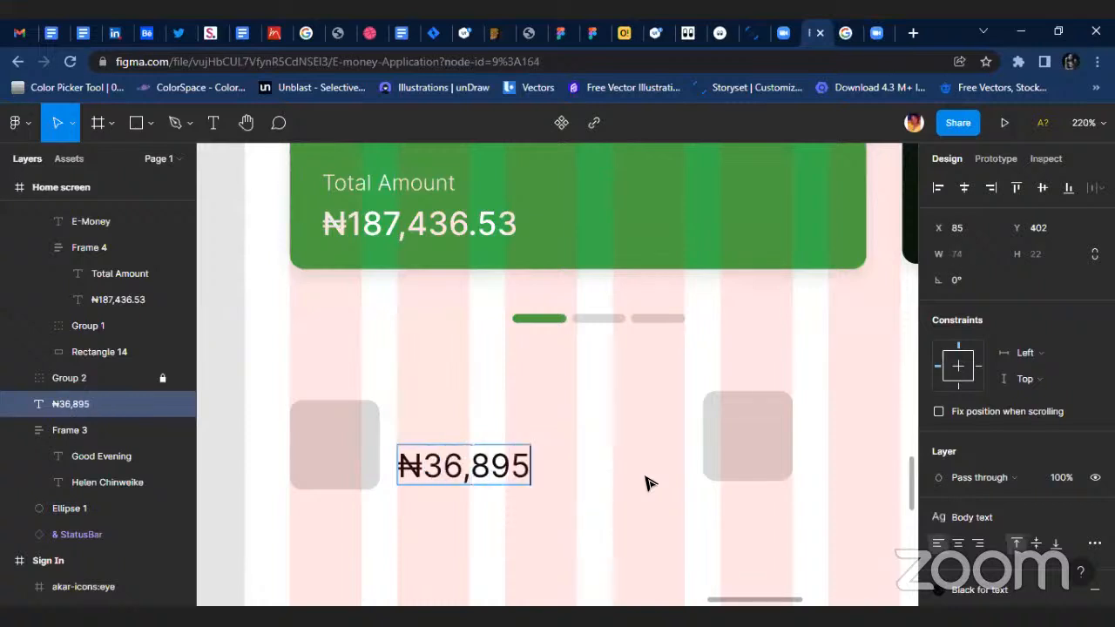
text(.60)
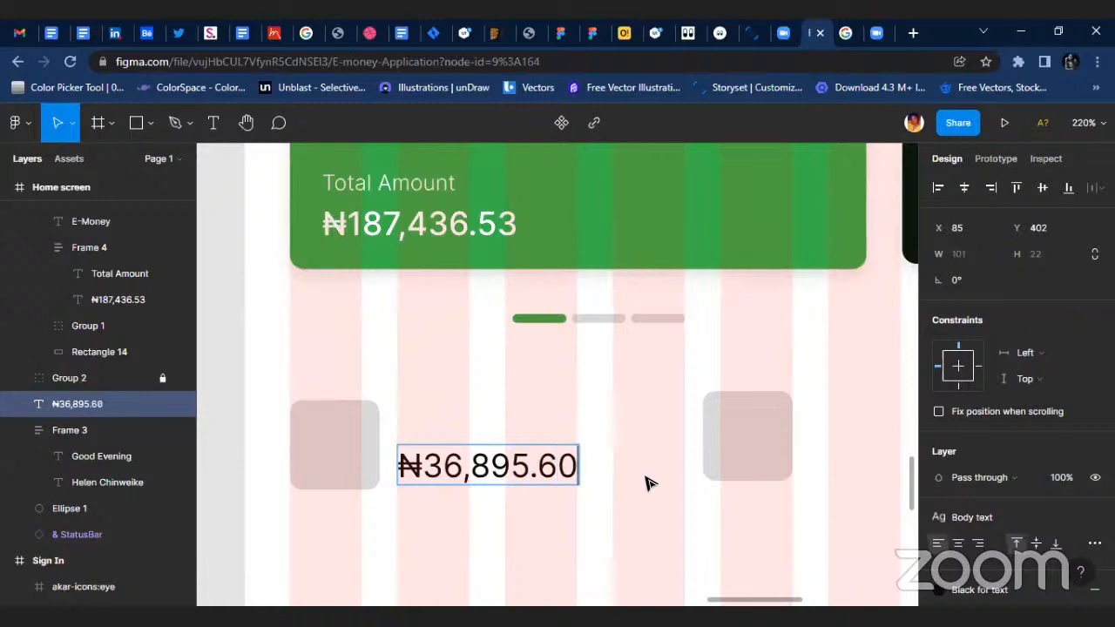
key(Escape)
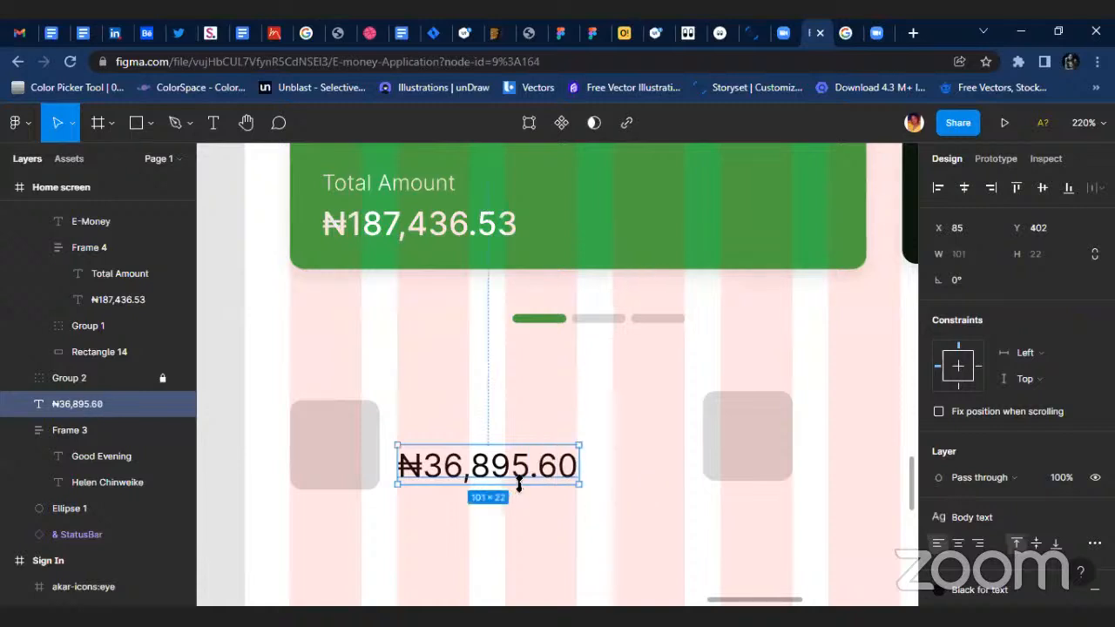
Remove the decimals from the new amount so that it reads ₦36,895.
scroll(520, 485, up, 3)
double_click(533, 459)
click(534, 459)
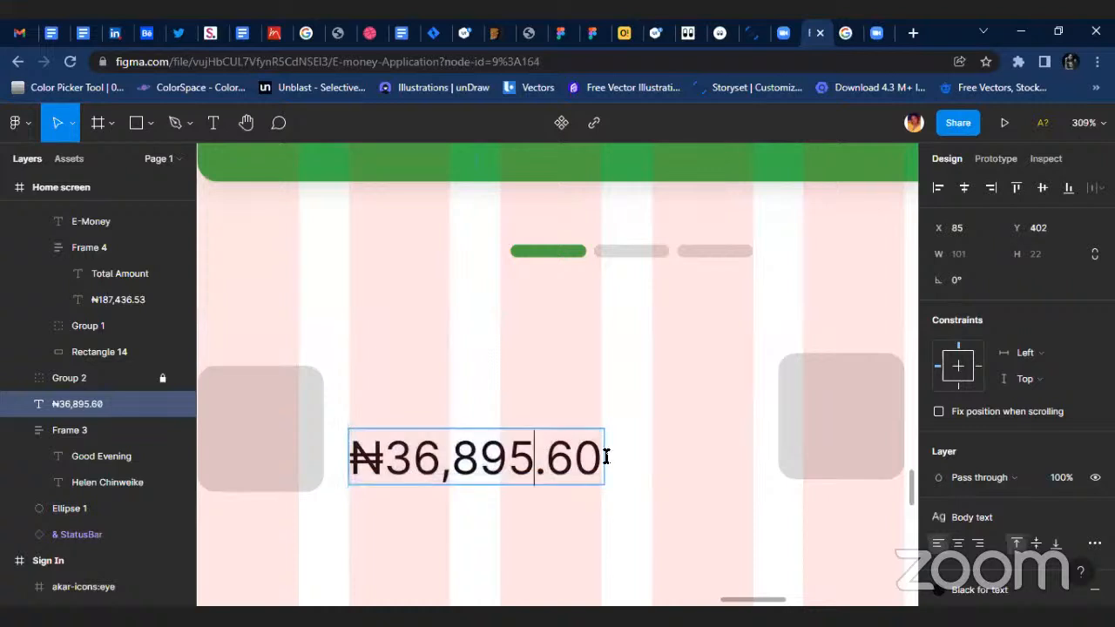
shift+click(606, 456)
key(BackSpace)
key(Escape)
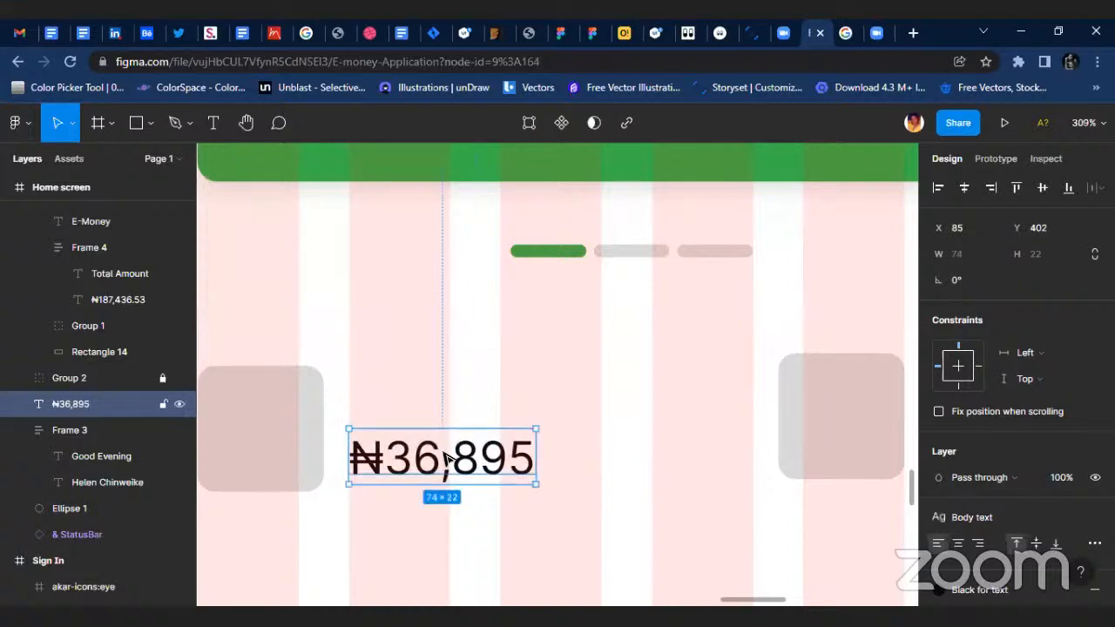
key(Escape)
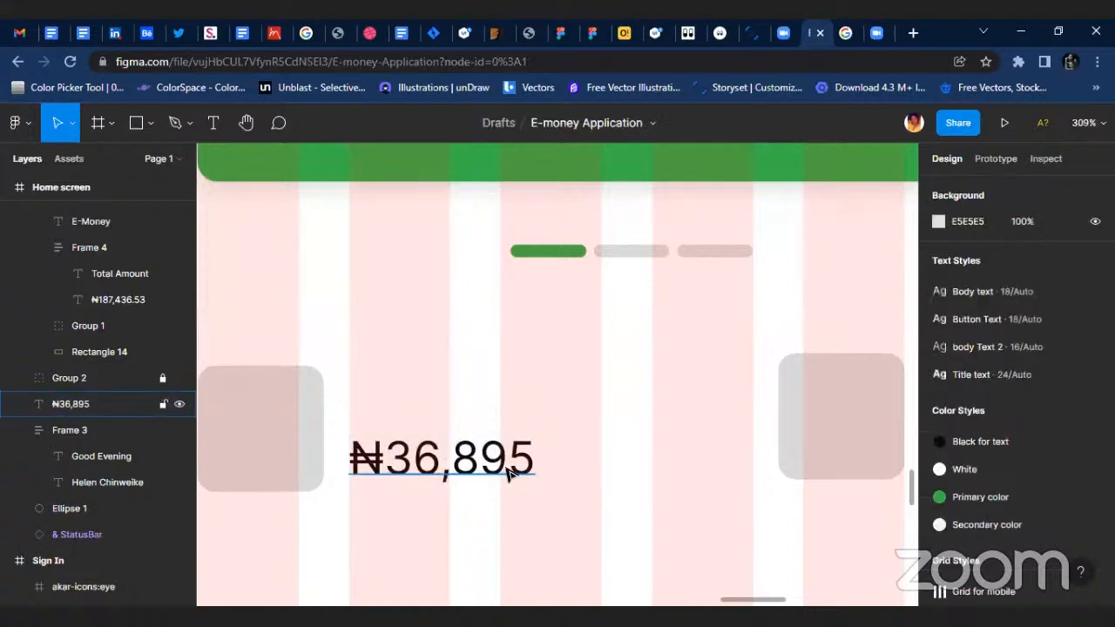
Duplicate the card's "Total Amount" label and place the copy directly above ₦36,895, left-aligned with it.
scroll(523, 466, down, 4)
scroll(488, 457, up, 3)
double_click(430, 457)
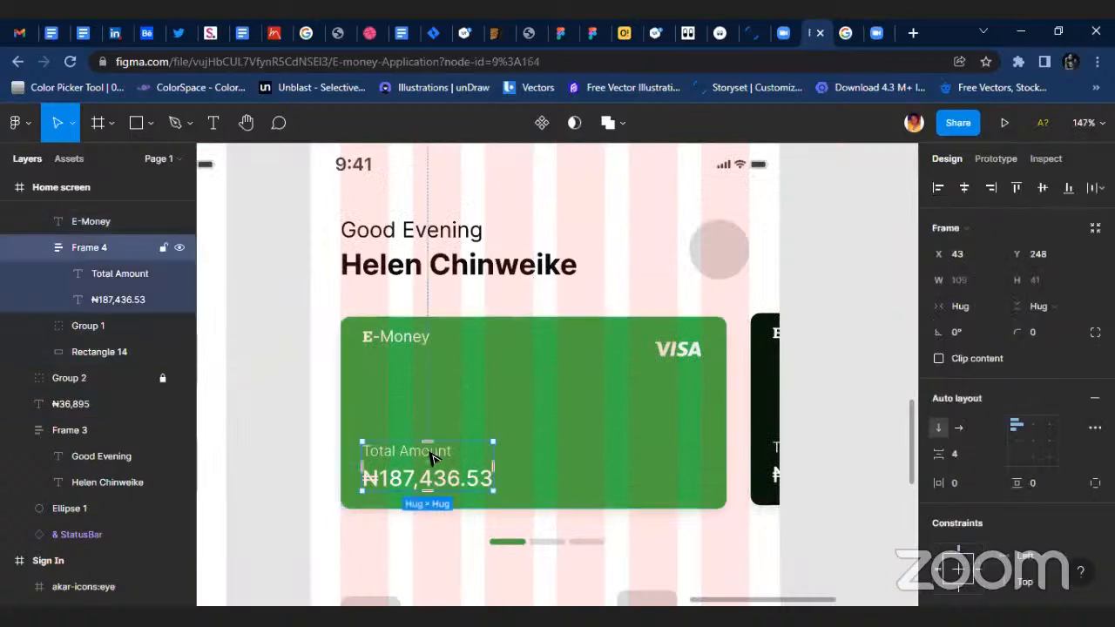
click(431, 455)
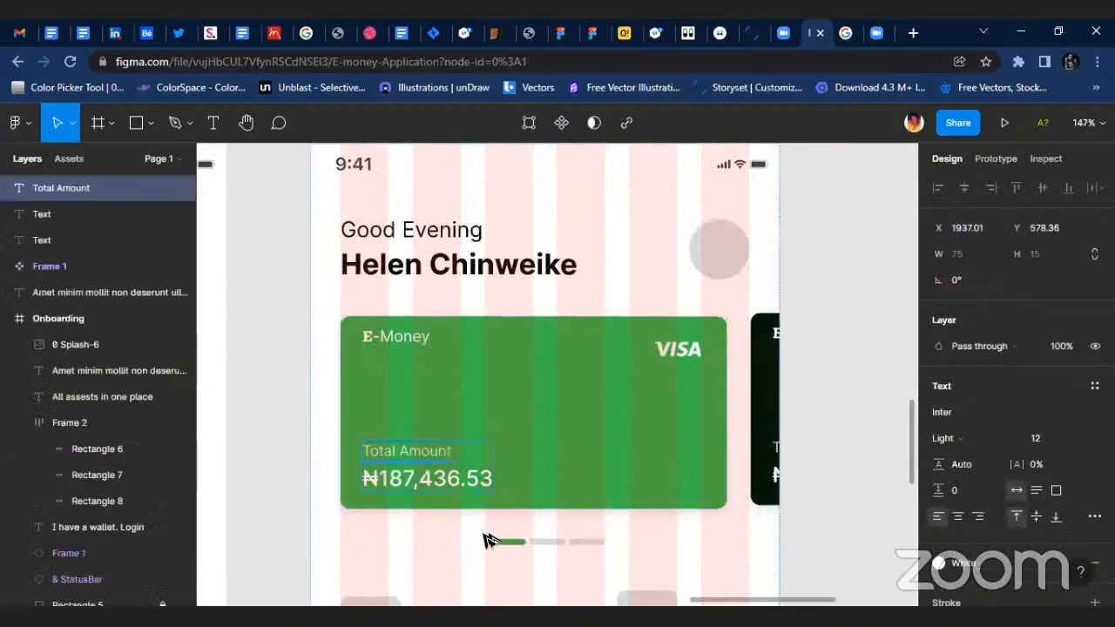
mouse_move(486, 537)
mouse_down()
mouse_move(482, 603)
mouse_move(495, 445)
mouse_move(480, 423)
mouse_move(493, 433)
mouse_up()
scroll(1040, 511, down, 5)
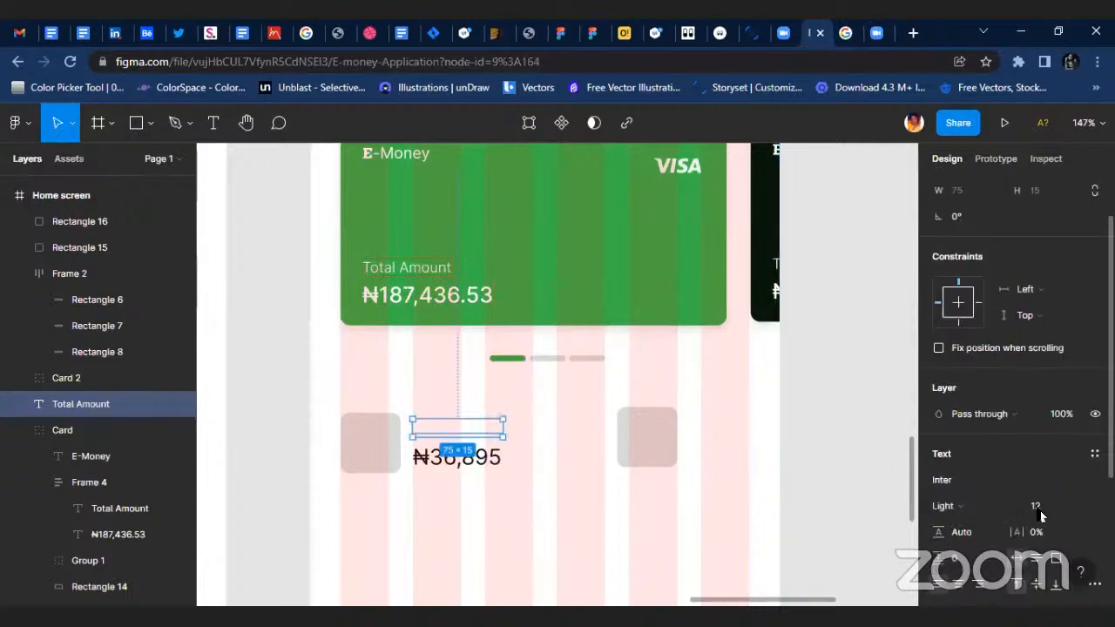
Apply the "Black for text" colour style to the copied "Total Amount" label.
click(963, 449)
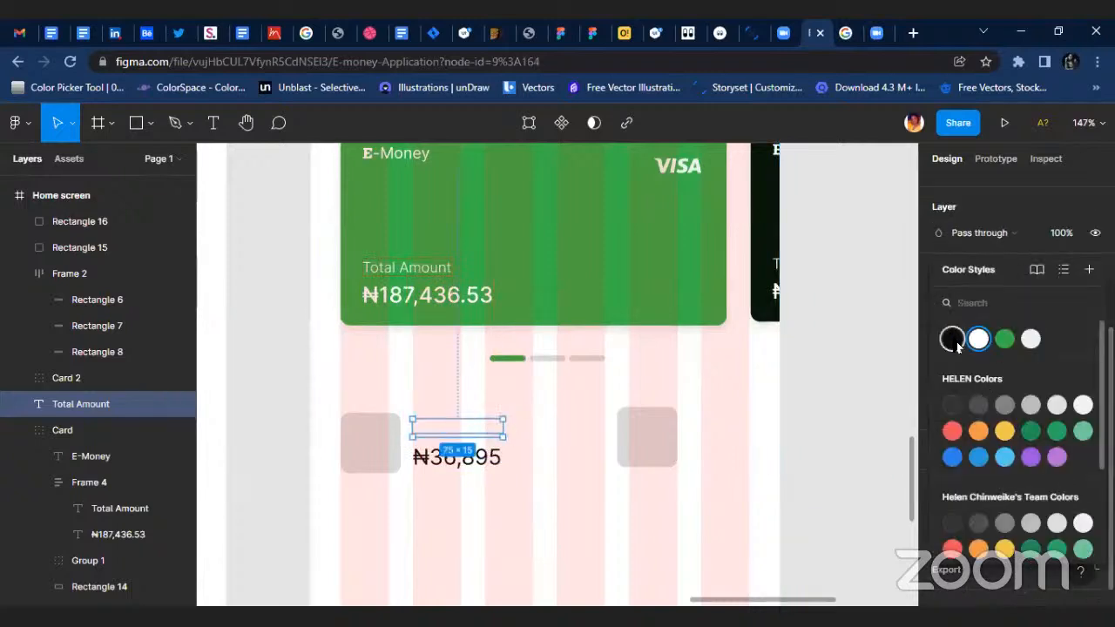
click(951, 337)
scroll(495, 382, up, 2)
scroll(441, 448, up, 4)
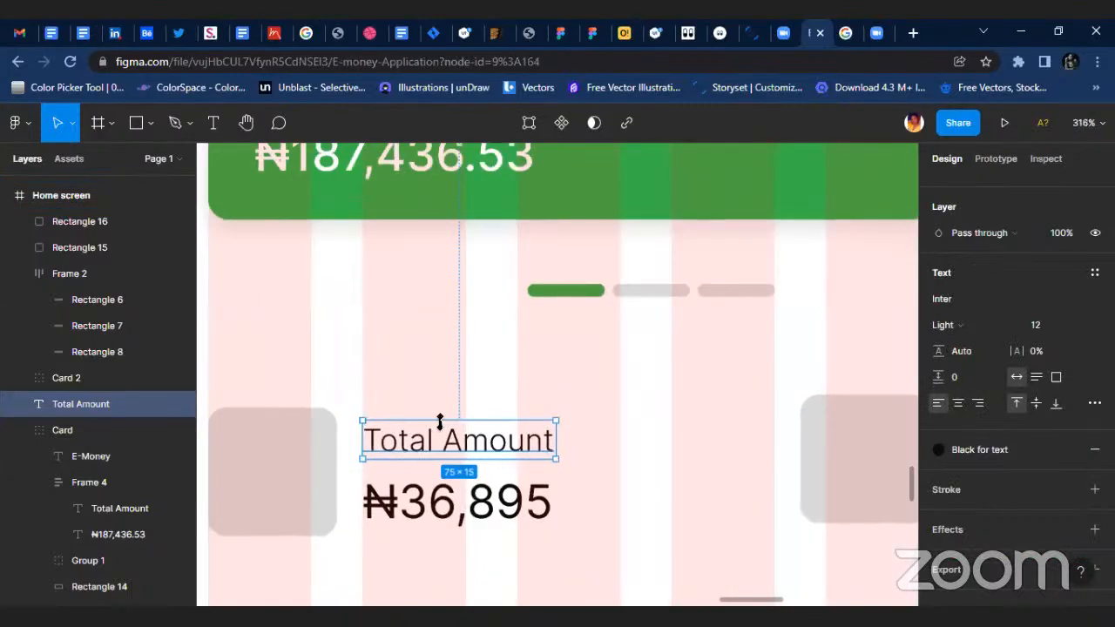
Change the text of the label above ₦36,895 to "Spending".
scroll(353, 399, up, 2)
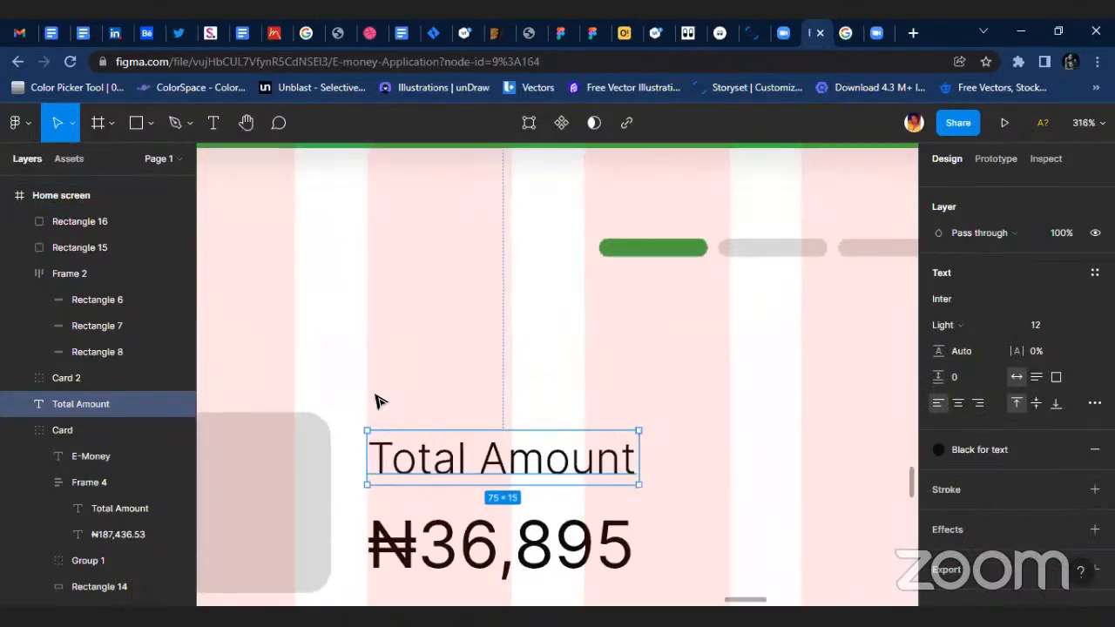
double_click(468, 460)
text(Spending)
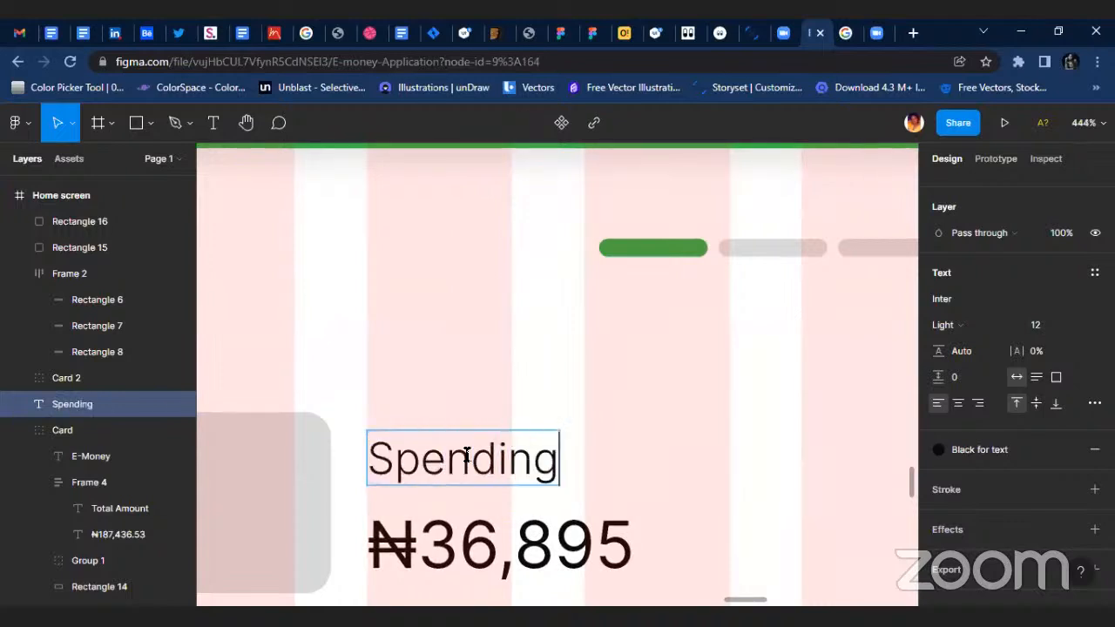
key(Escape)
scroll(667, 450, down, 3)
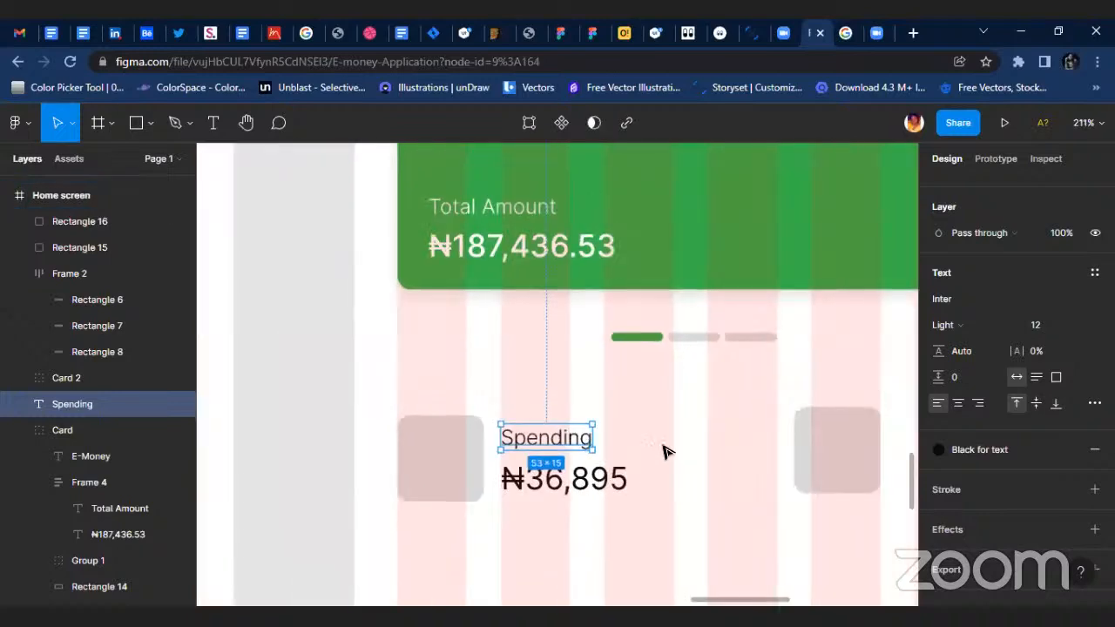
Duplicate the Spending label and amount for the second square, ending them at the last grid column's right edge with the square just beside them.
shift+click(567, 482)
drag(567, 482, 732, 453)
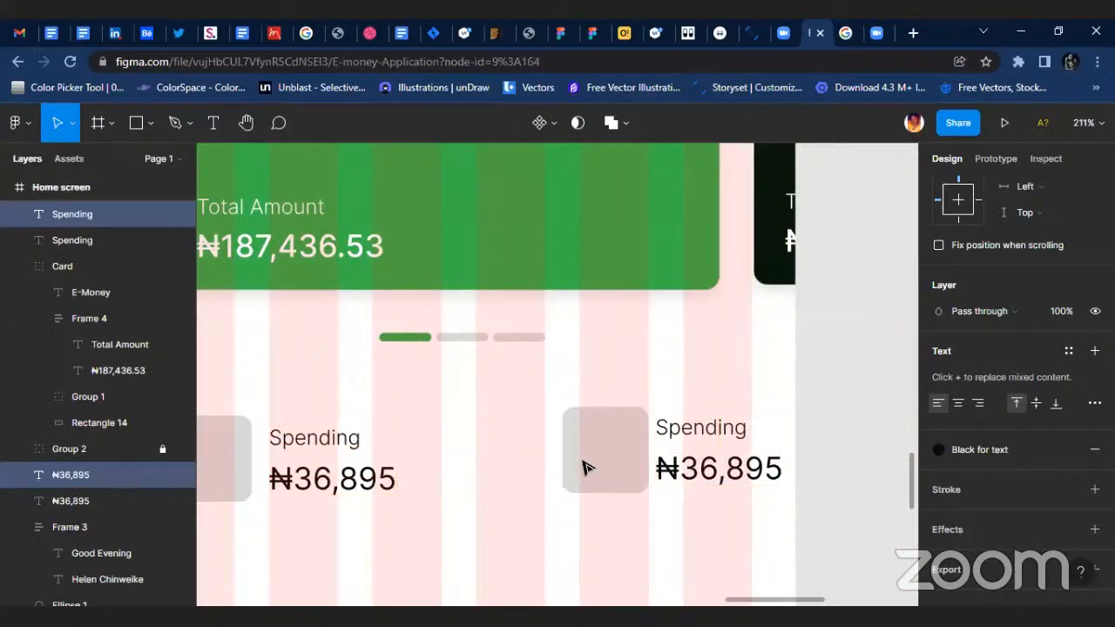
drag(592, 465, 530, 458)
click(767, 491)
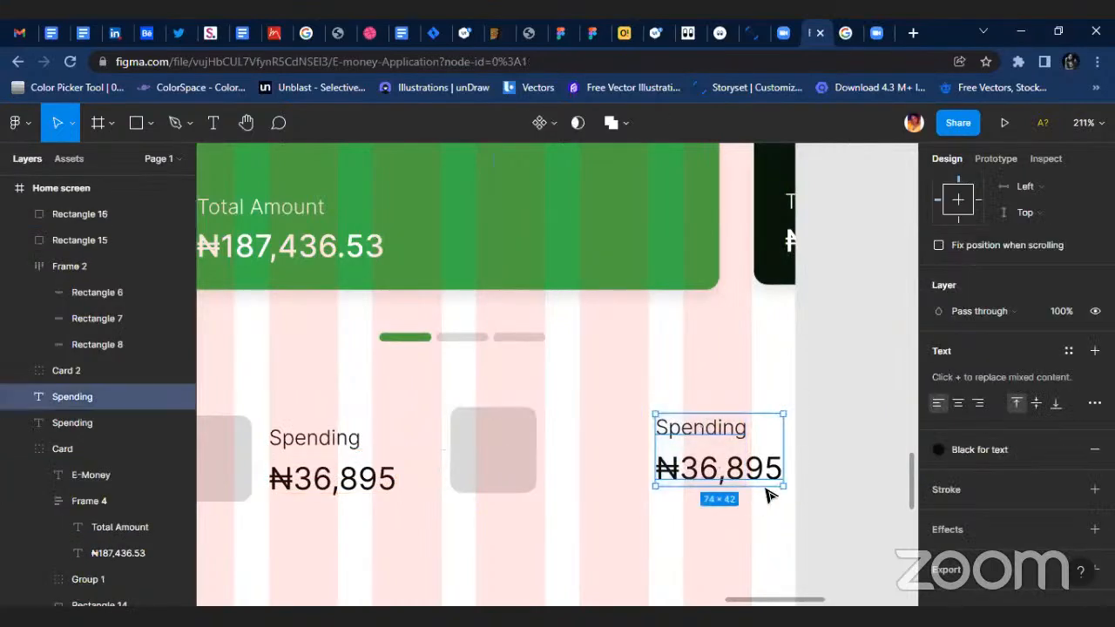
drag(767, 490, 704, 475)
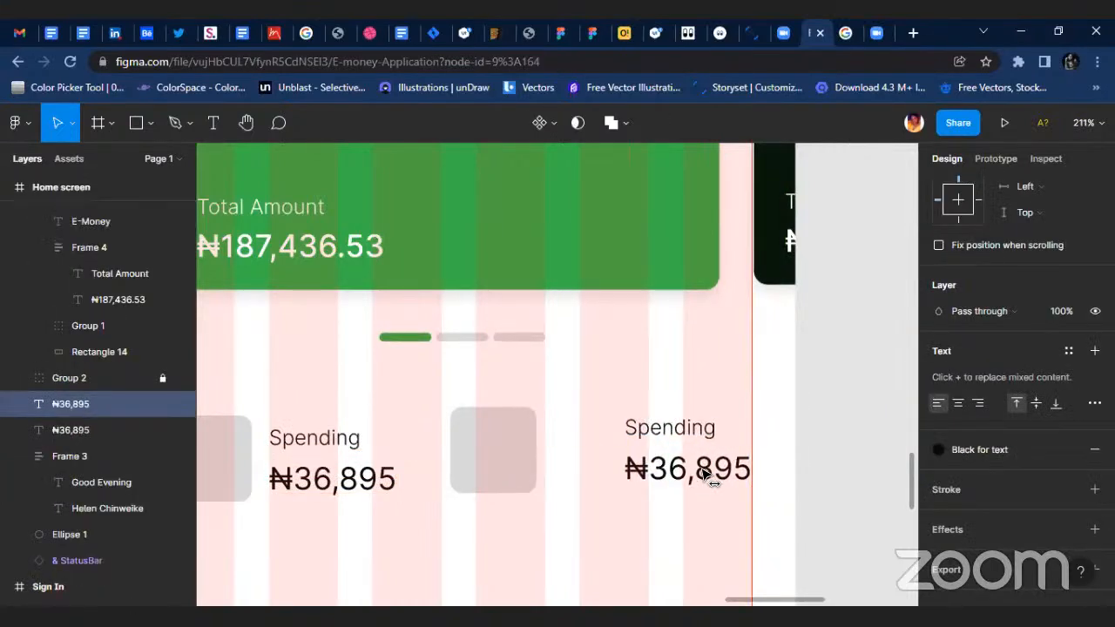
drag(510, 463, 577, 463)
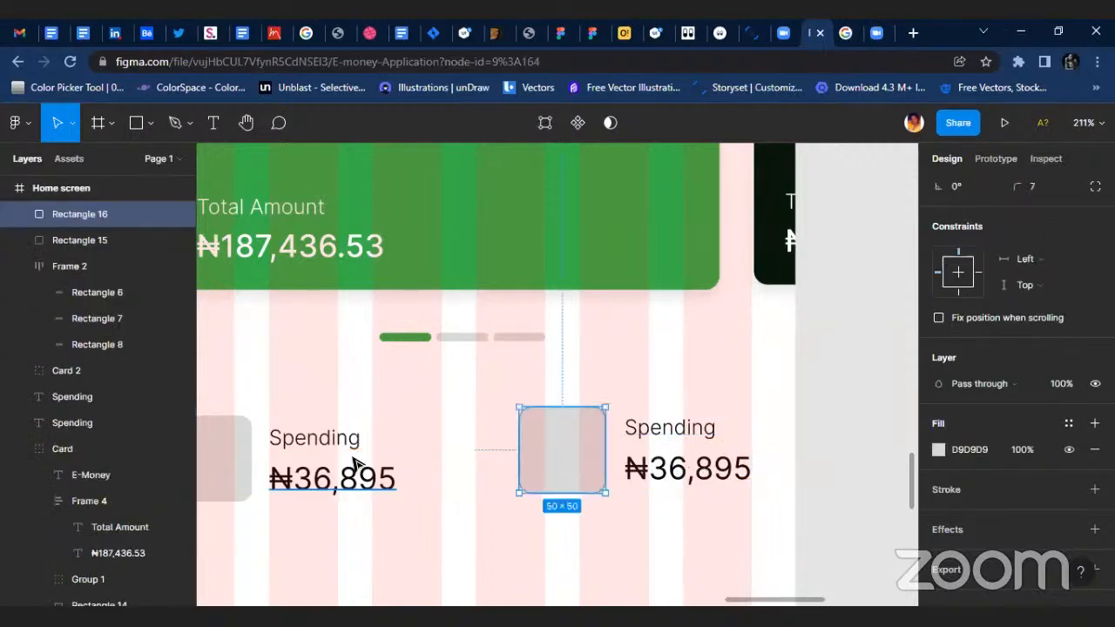
Resize both grey squares to 40 × 40 and align them on their vertical centres.
shift+click(242, 466)
scroll(1036, 263, up, 2)
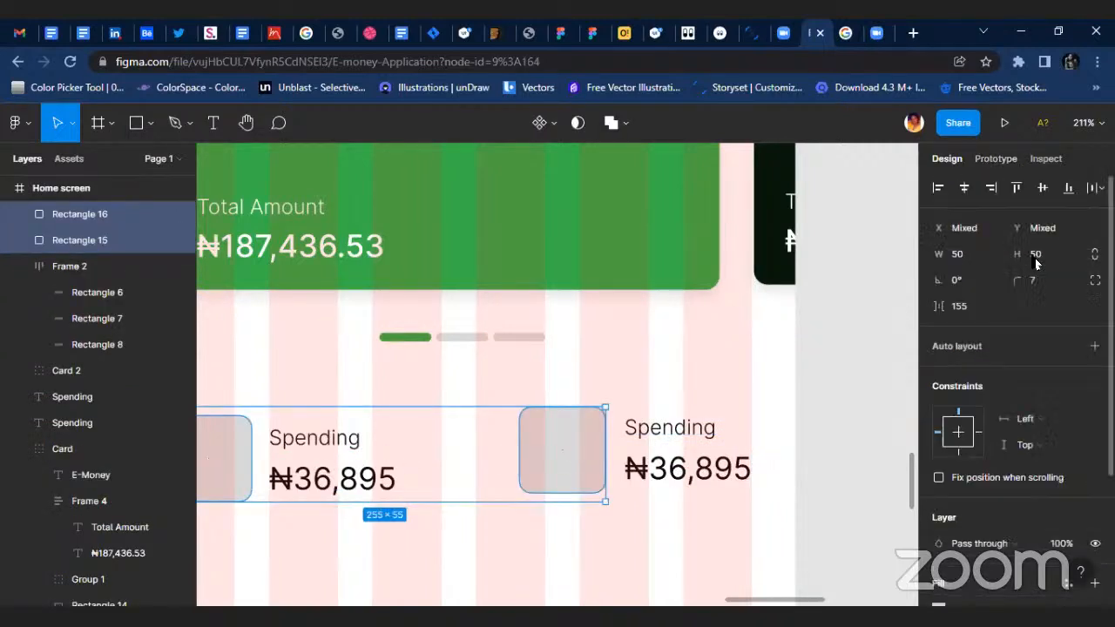
click(977, 260)
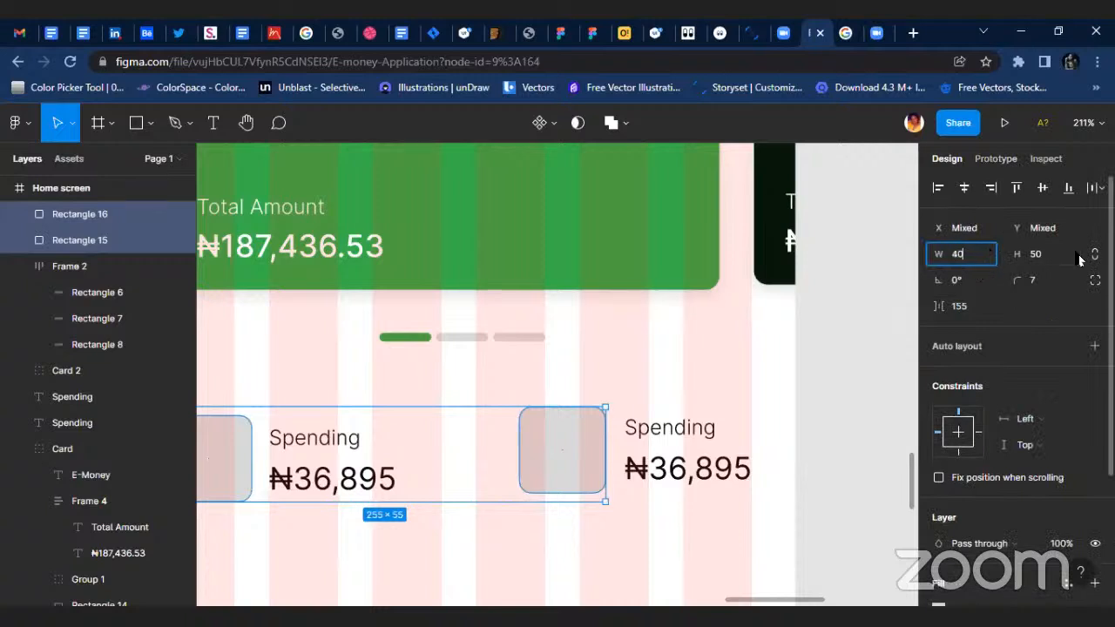
key(Return)
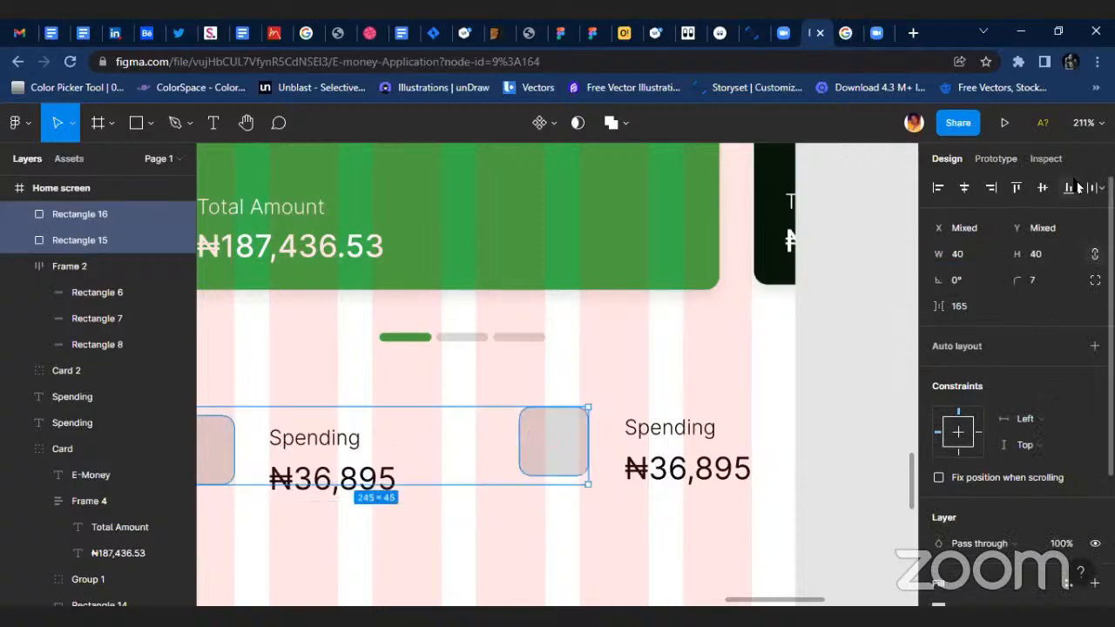
key(alt+v)
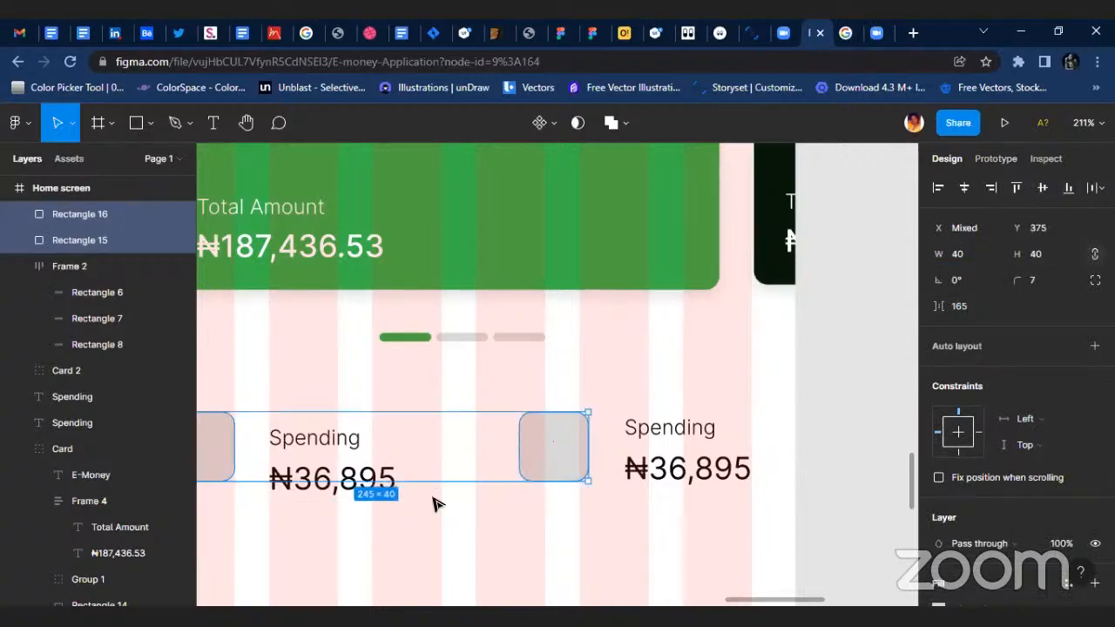
Move the first grey square down to Y 384, beside the first Spending label and amount.
scroll(540, 453, left, 4)
click(540, 441)
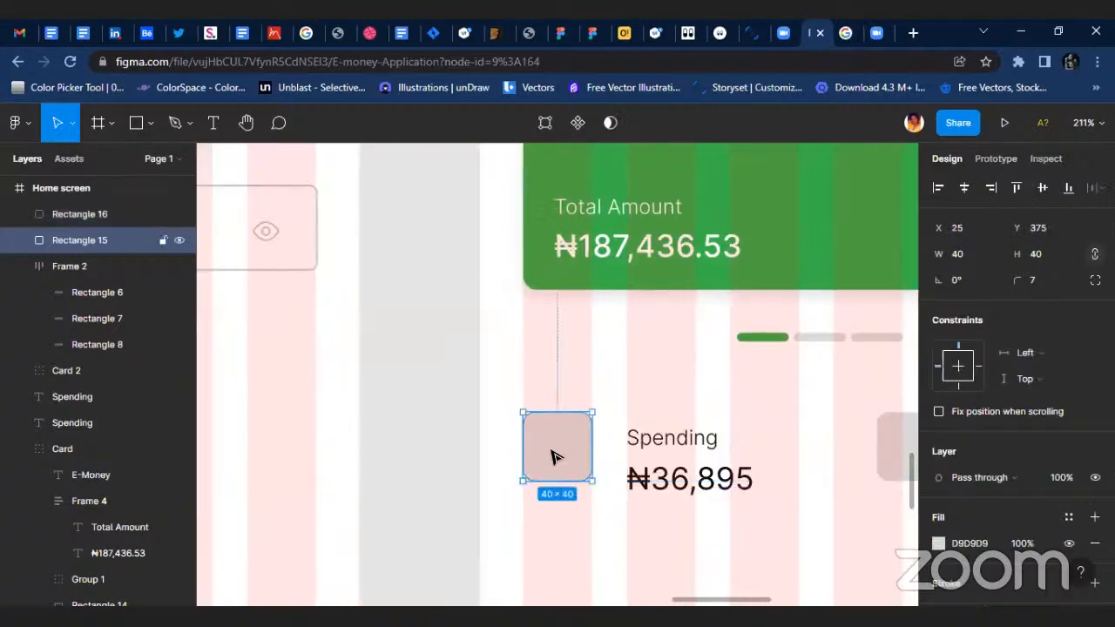
drag(541, 443, 554, 459)
Wrap each Spending label and its ₦36,895 amount in its own vertical auto layout frame.
click(639, 438)
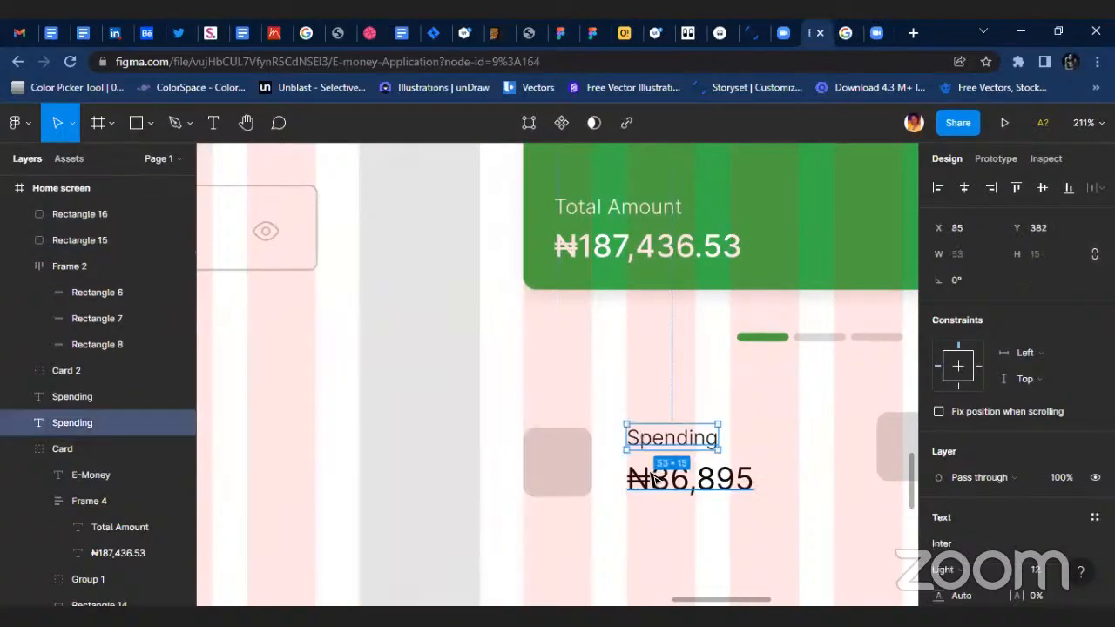
shift+click(697, 478)
key(shift+a)
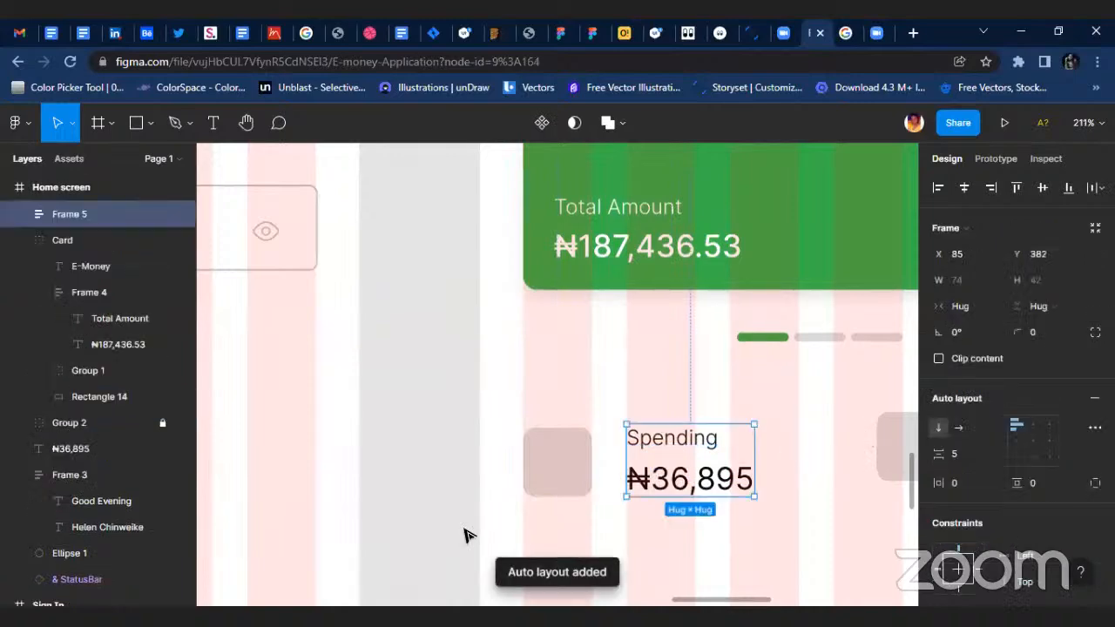
scroll(667, 522, right, 8)
click(667, 468)
shift+click(665, 429)
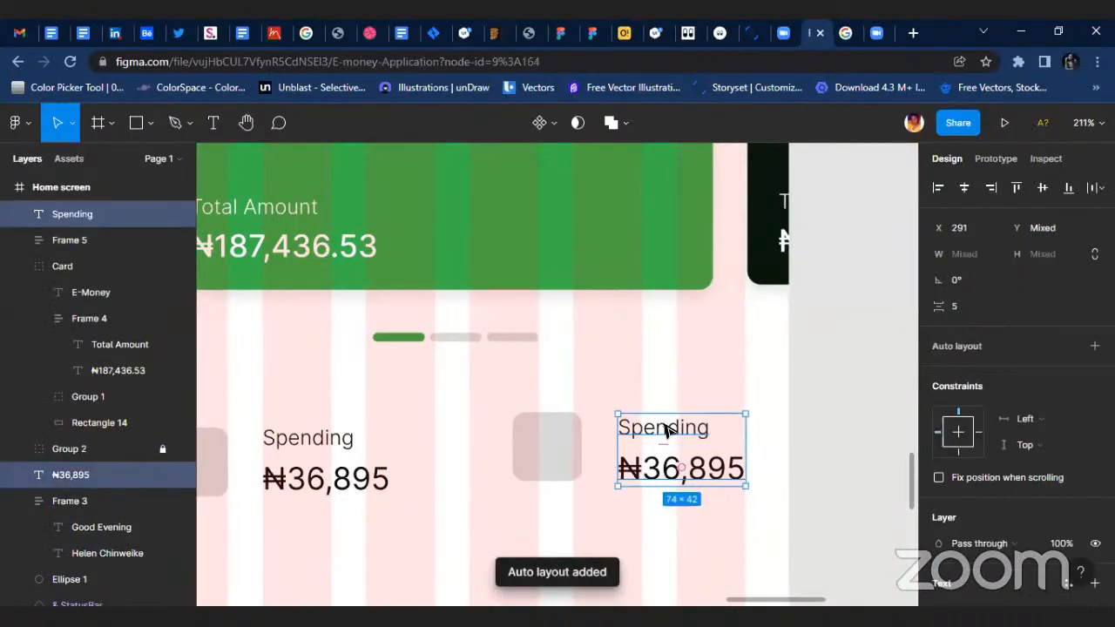
key(shift+a)
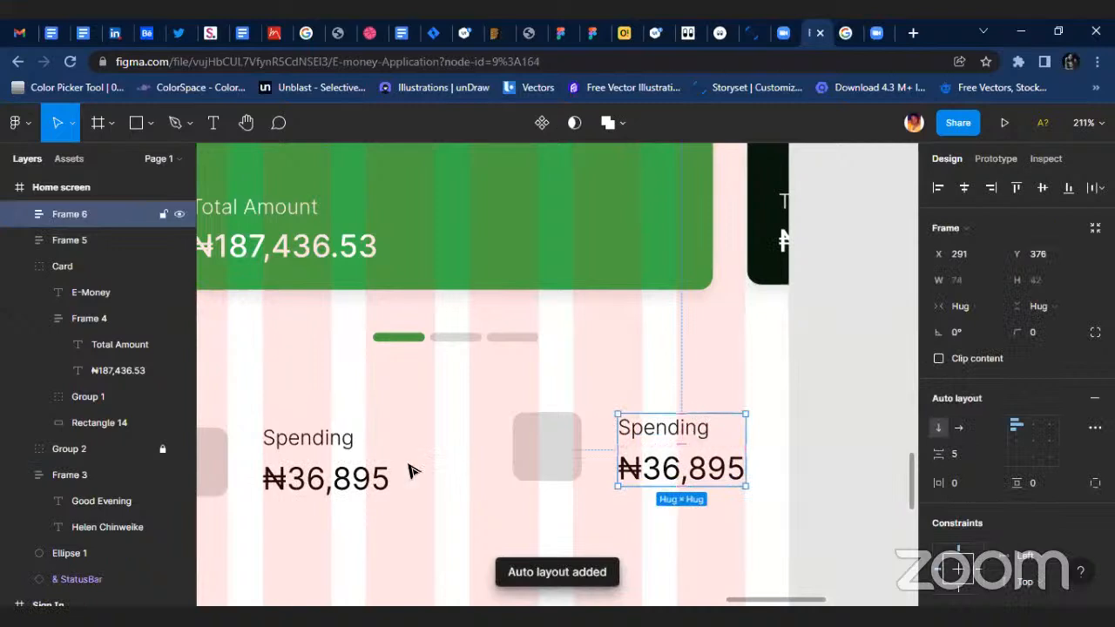
Align the two Spending frames on their vertical centres and set their auto layout item spacing to 3.
scroll(459, 468, left, 2)
shift+click(459, 468)
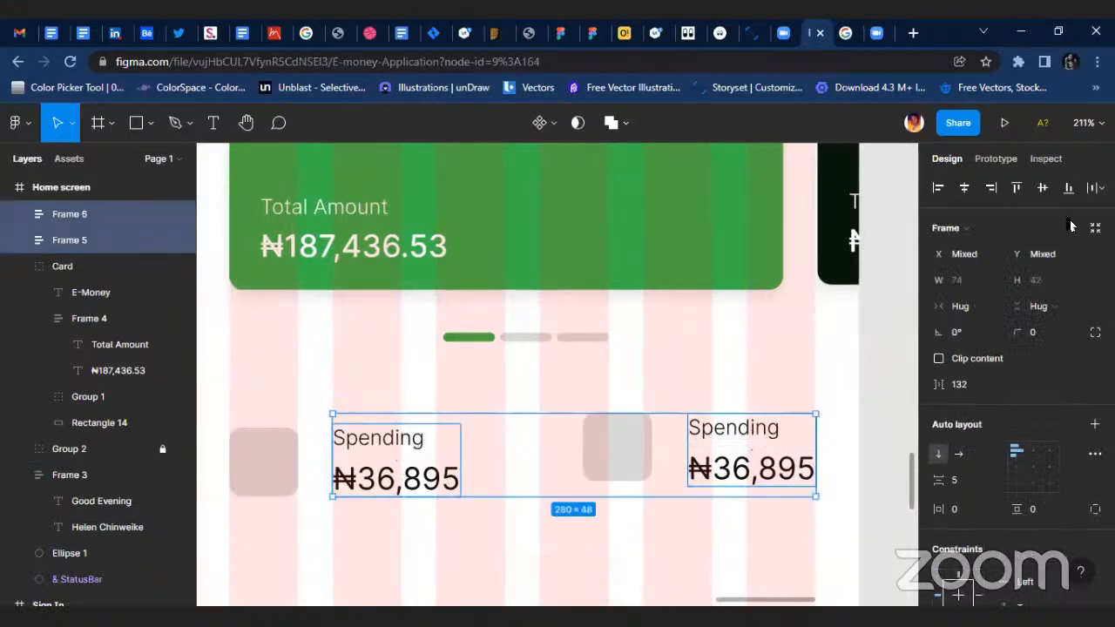
click(1043, 188)
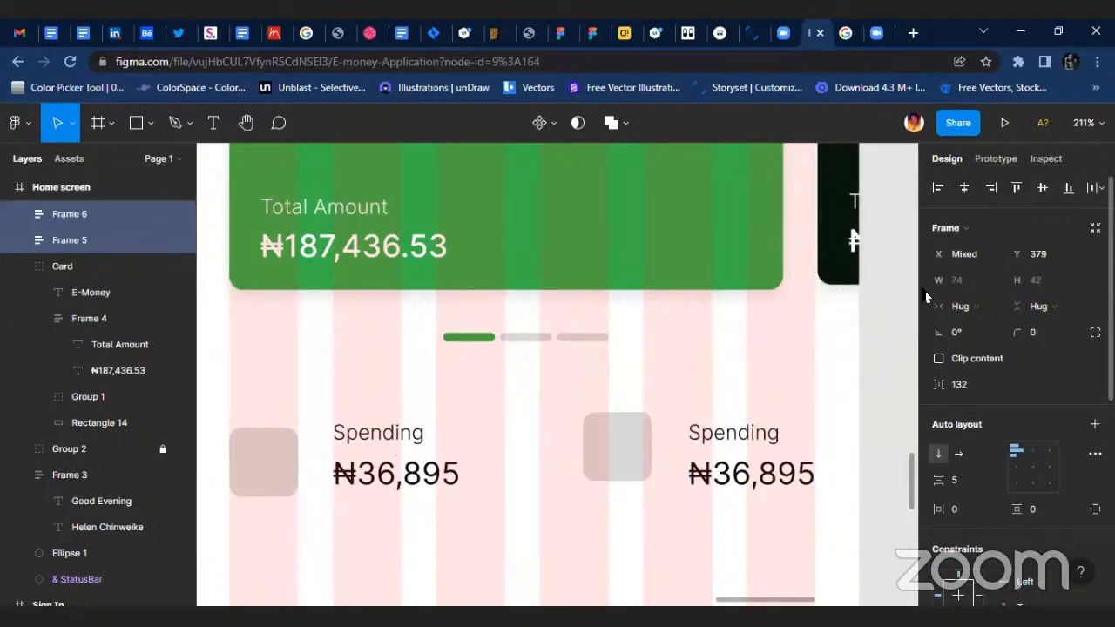
click(977, 482)
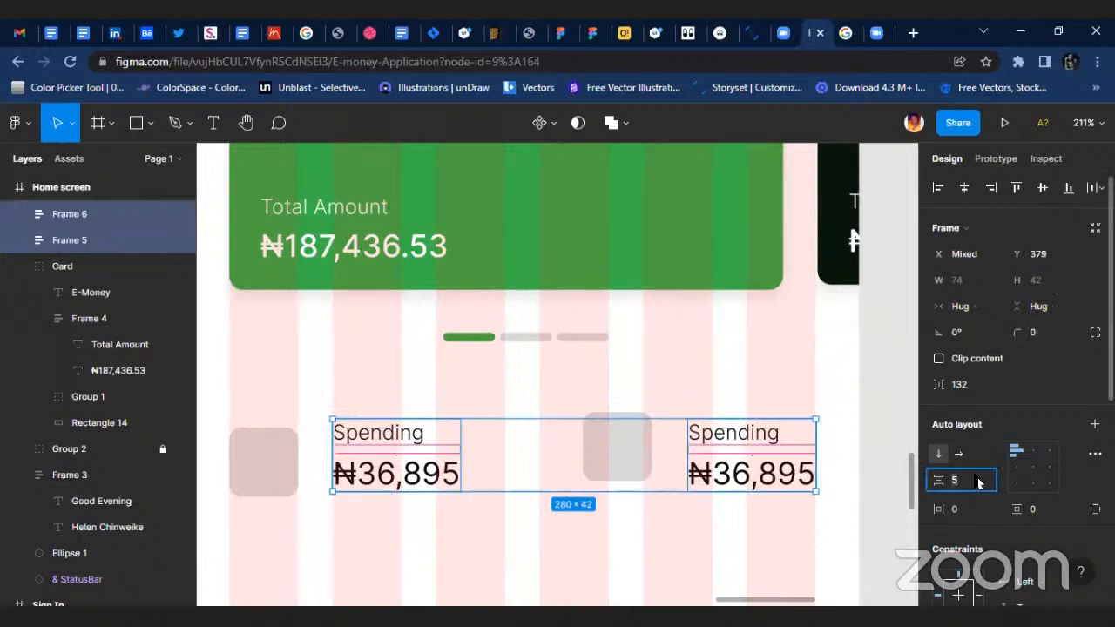
text(3)
key(Return)
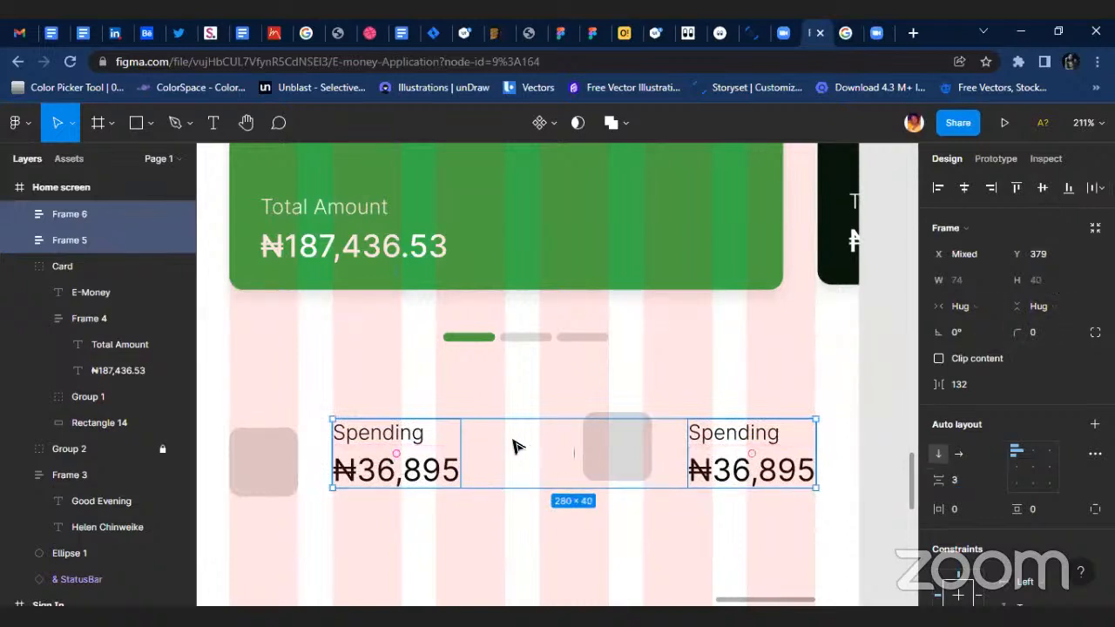
Move the second grey square to X 231, Y 384, matching the first pair's 20 px gap between square and text.
click(610, 458)
drag(610, 458, 635, 474)
click(292, 480)
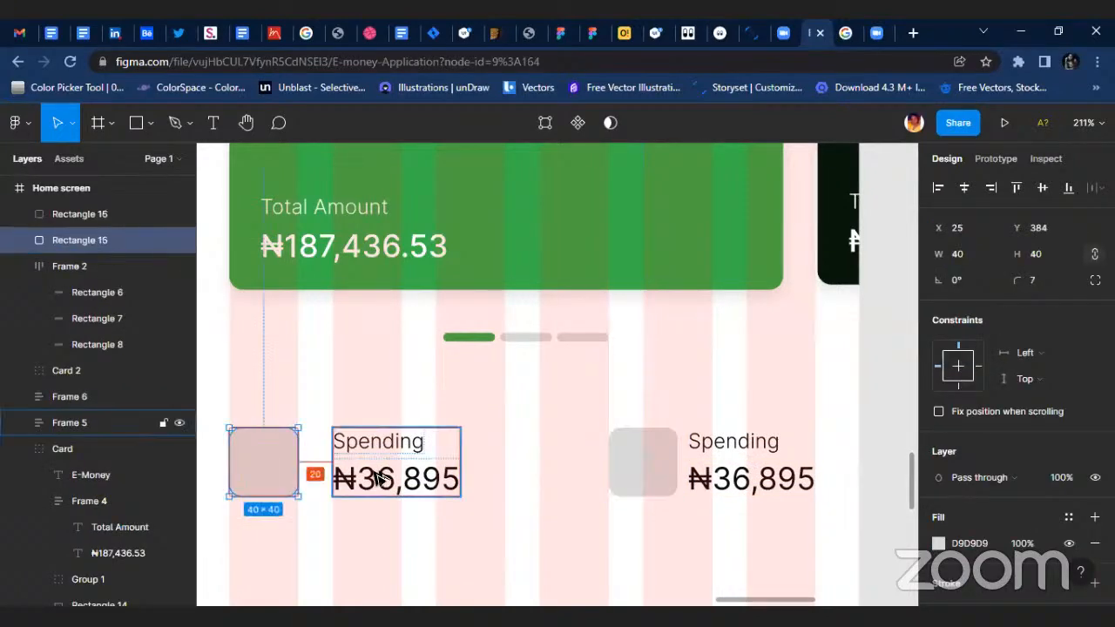
click(632, 460)
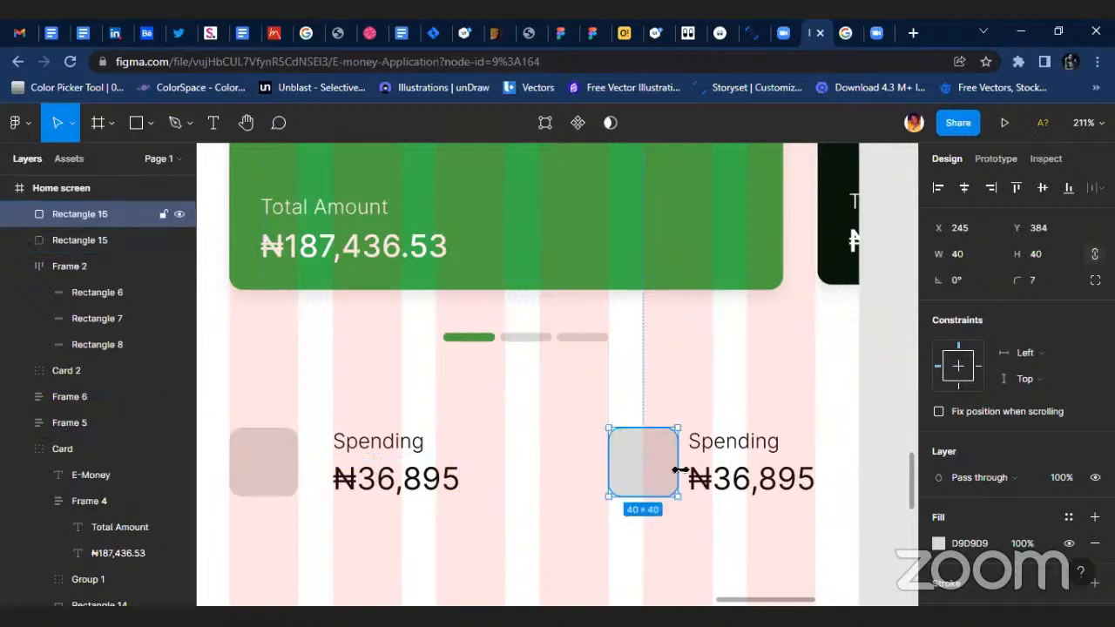
key(alt)
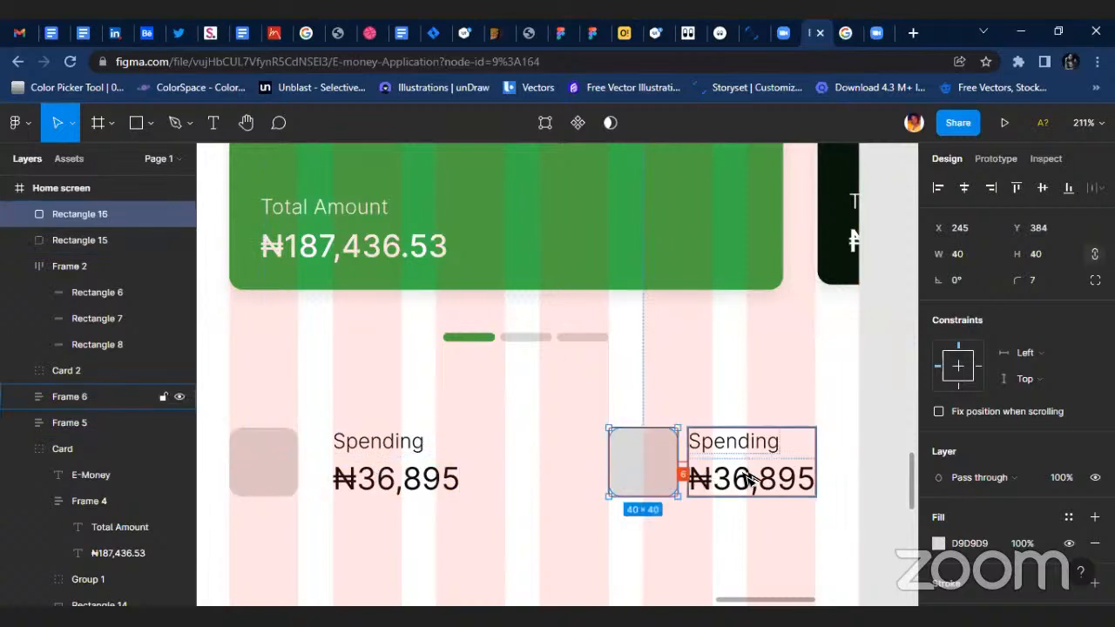
key(shift+Left)
key(Left)
key(Left)
key(Left)
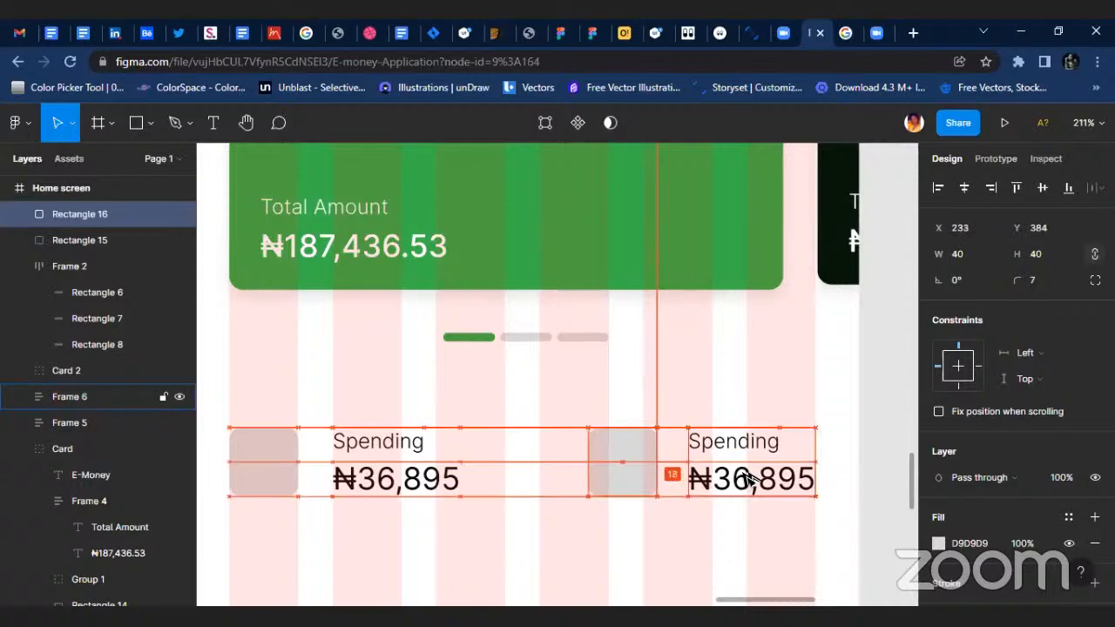
key(Left)
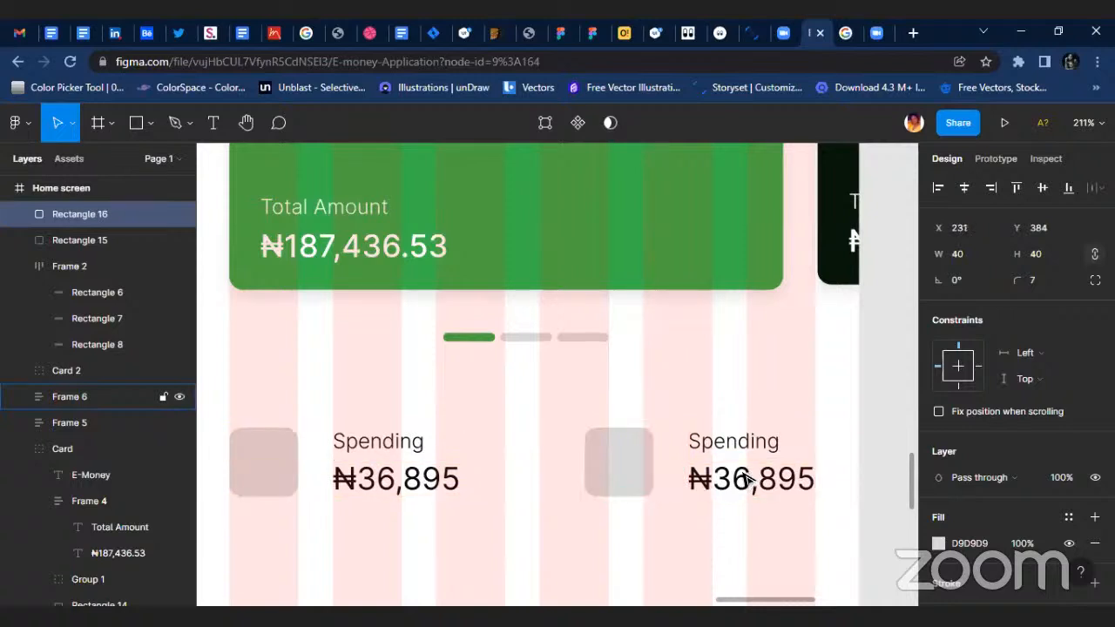
Nudge the second Spending frame left to X 281, leaving a 10 px gap to its grey square.
click(721, 483)
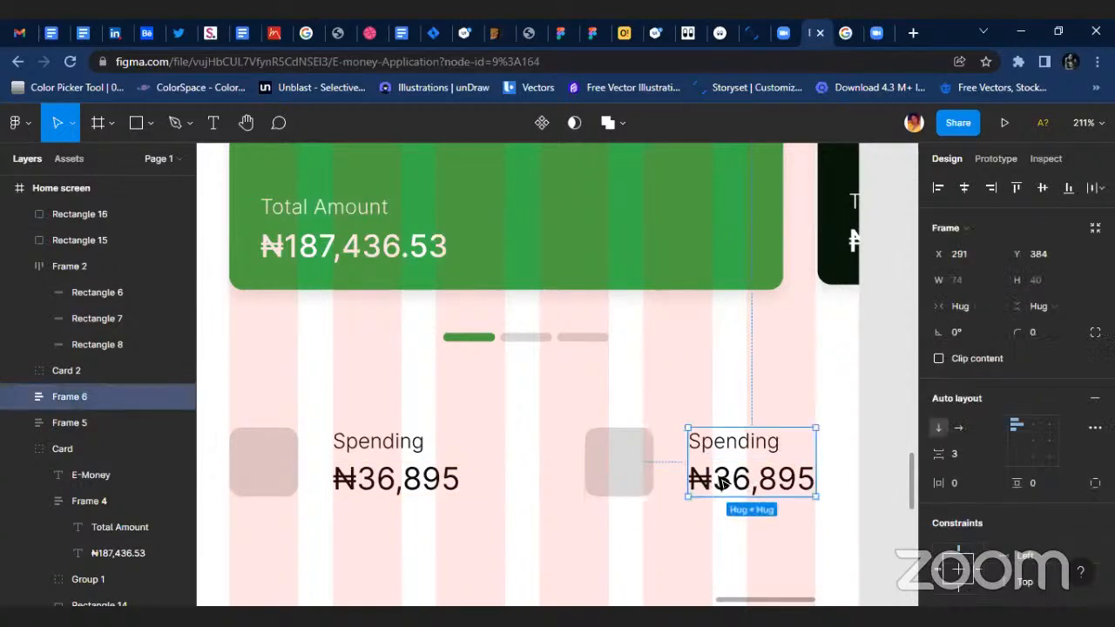
key(Left)
key(Left)
key(Left)
key(Left)
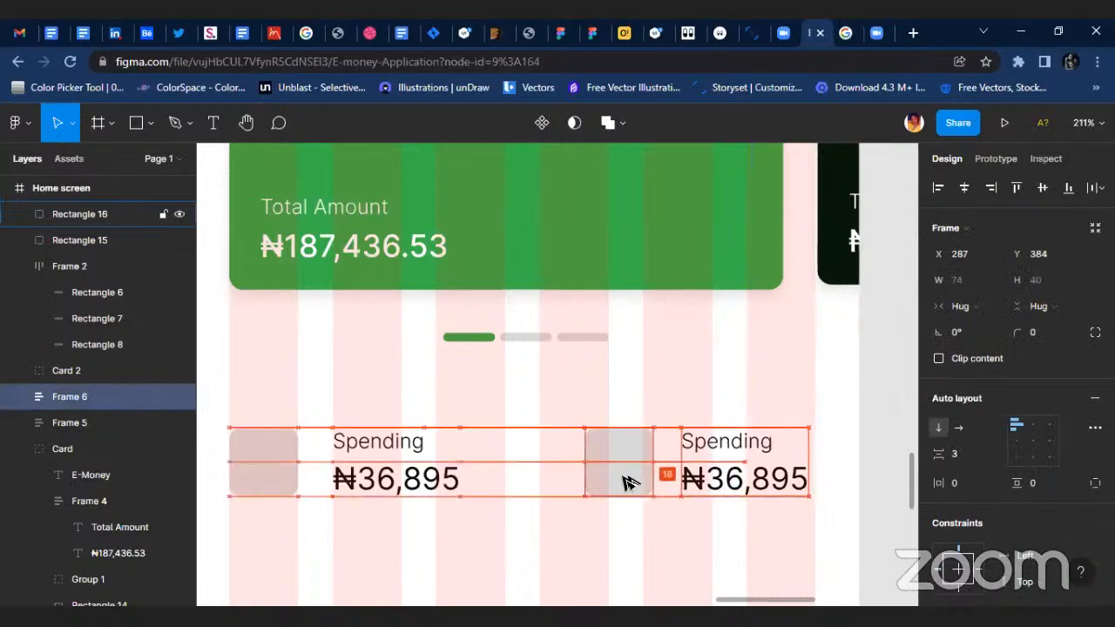
key(Left)
key(Left)
key(Left)
key(Left)
key(Left)
key(Left)
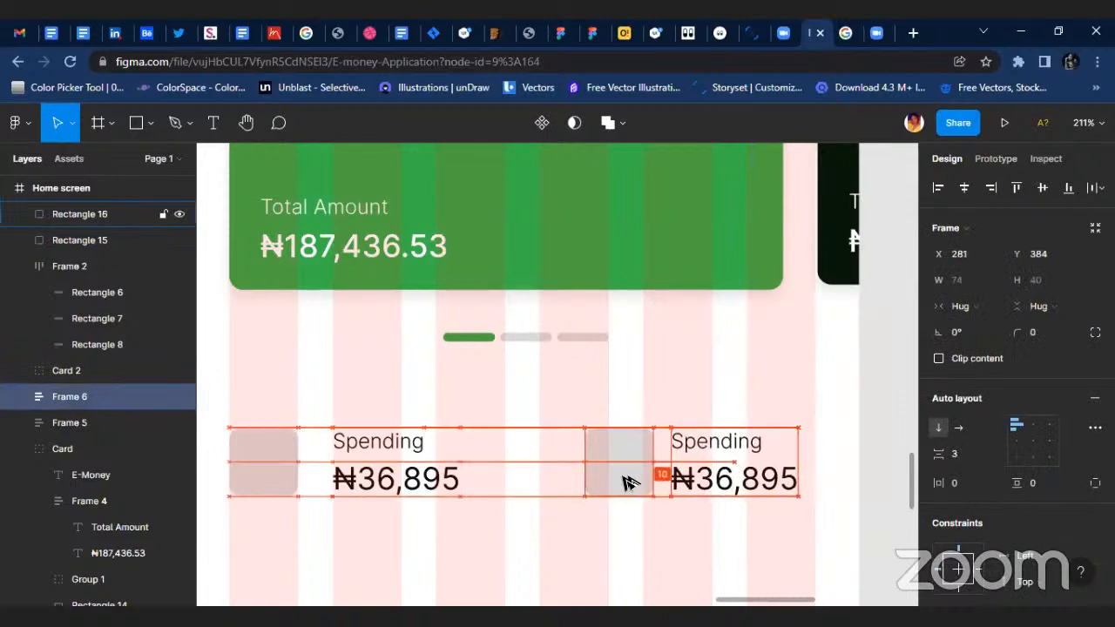
Nudge the first Spending frame left to X 75, giving it a 10 px gap to its grey square.
click(440, 466)
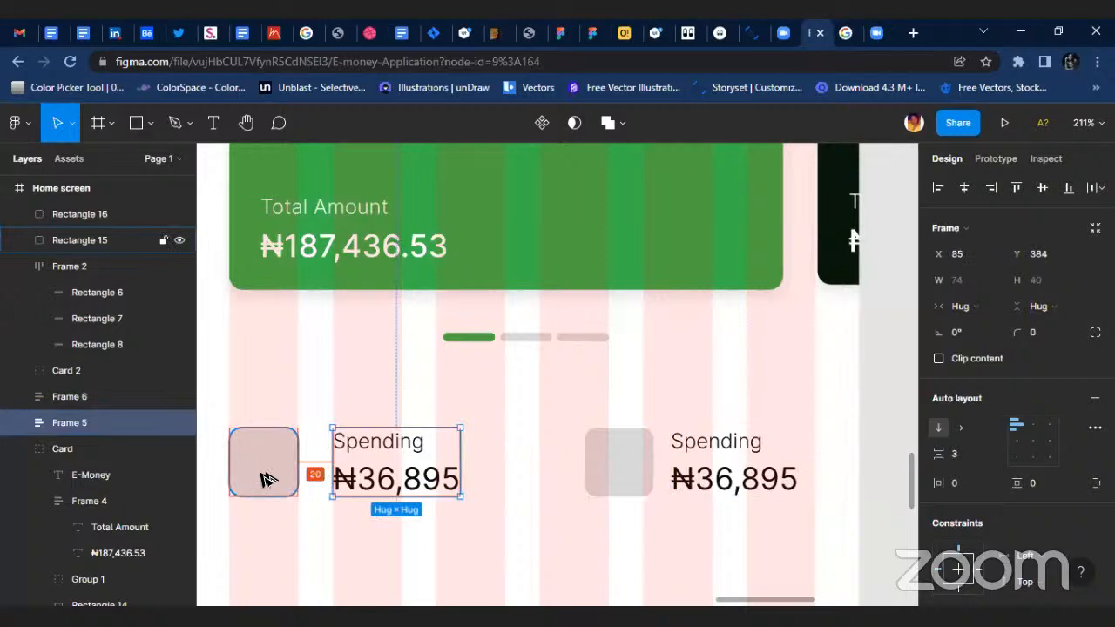
key(Left)
key(Left)
key(Left)
key(Left)
key(Left)
key(Left)
key(Left)
key(Left)
key(Left)
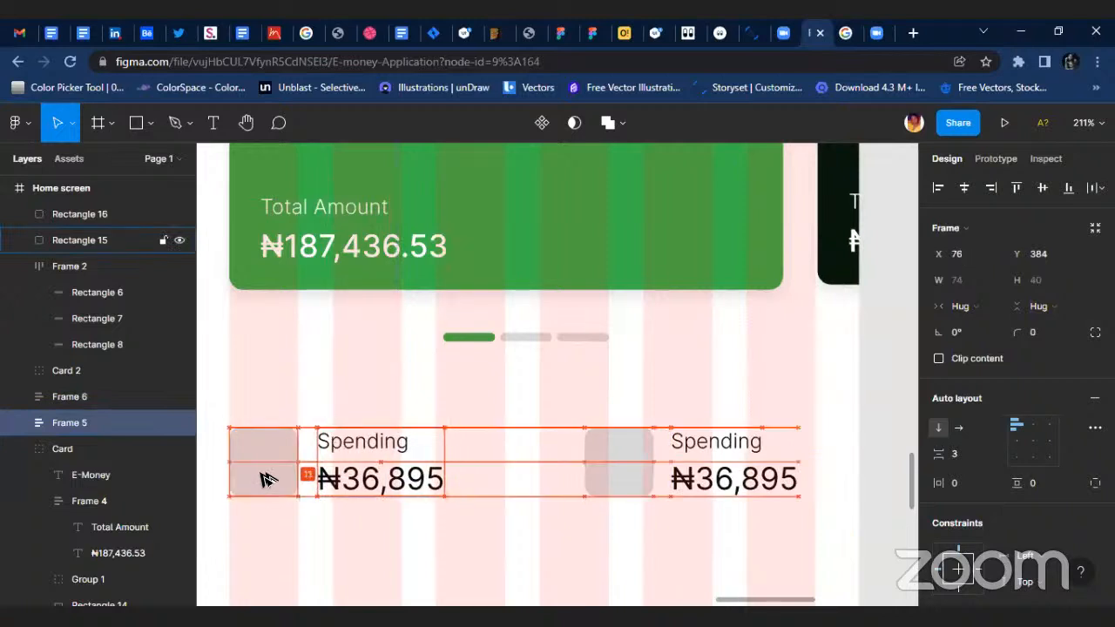
key(Left)
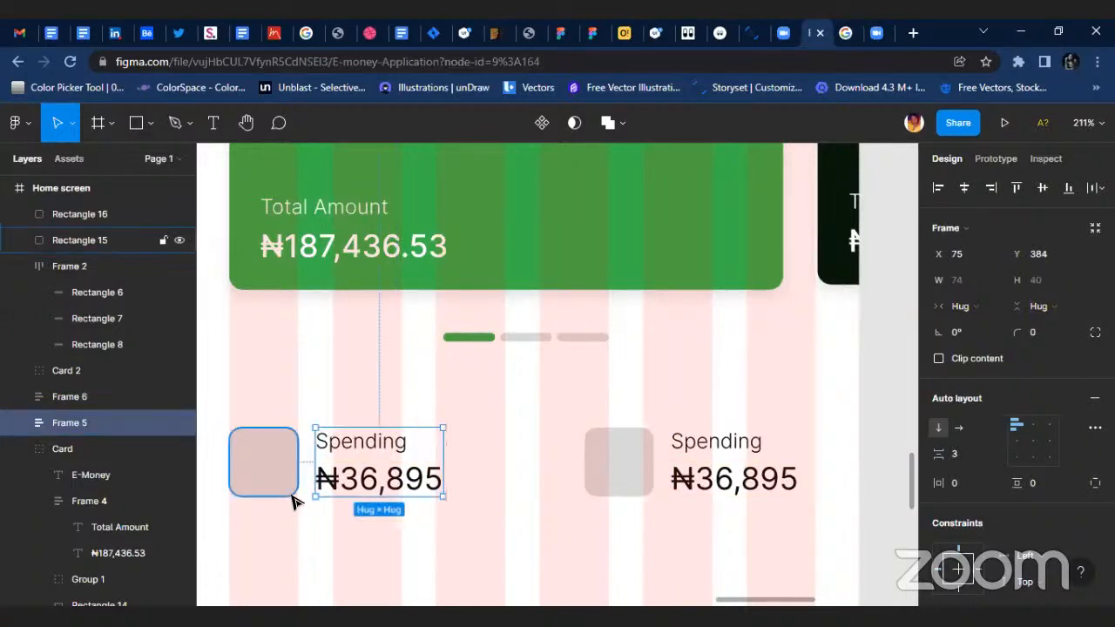
Move both grey squares and both Spending frames together up to Y 359, closer to the card's pagination bars.
shift+click(294, 500)
shift+click(589, 460)
shift+click(714, 465)
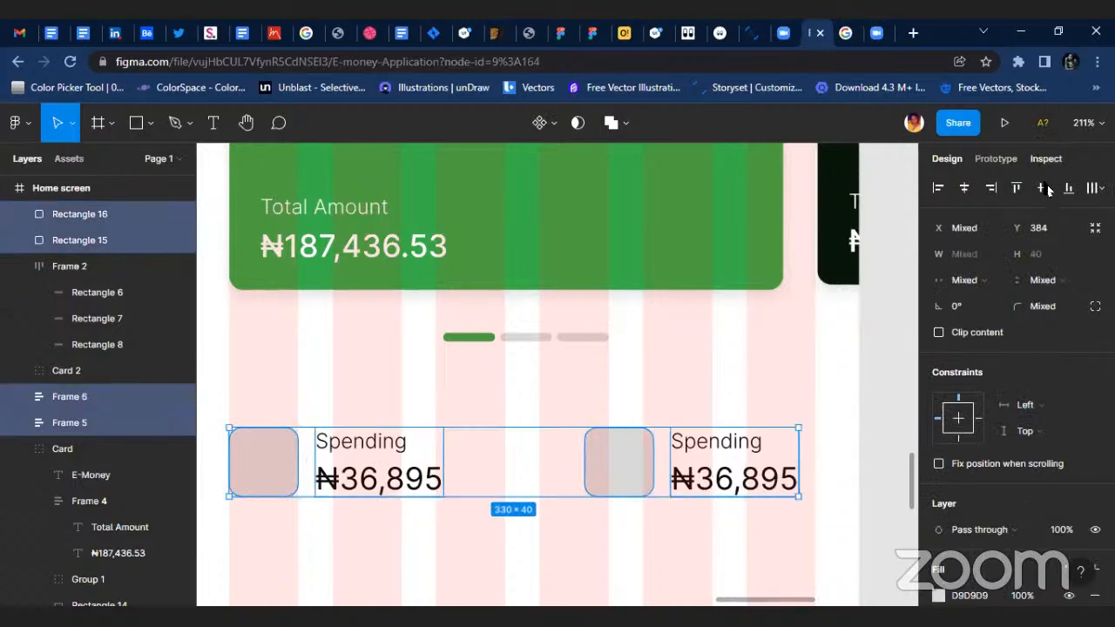
click(239, 398)
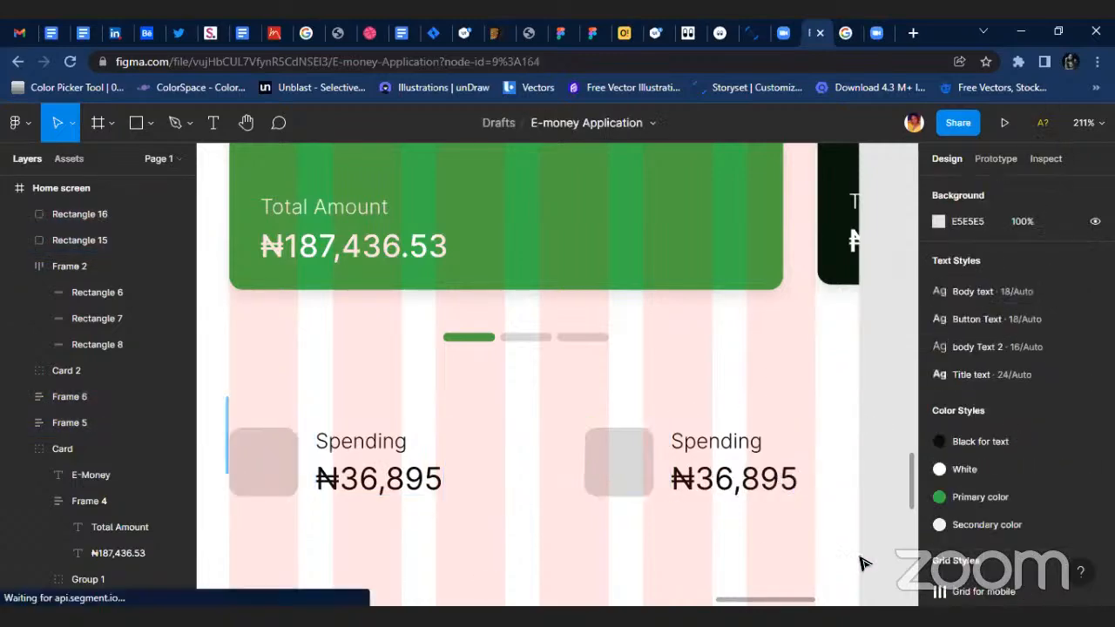
drag(862, 563, 902, 558)
scroll(454, 464, left, 3)
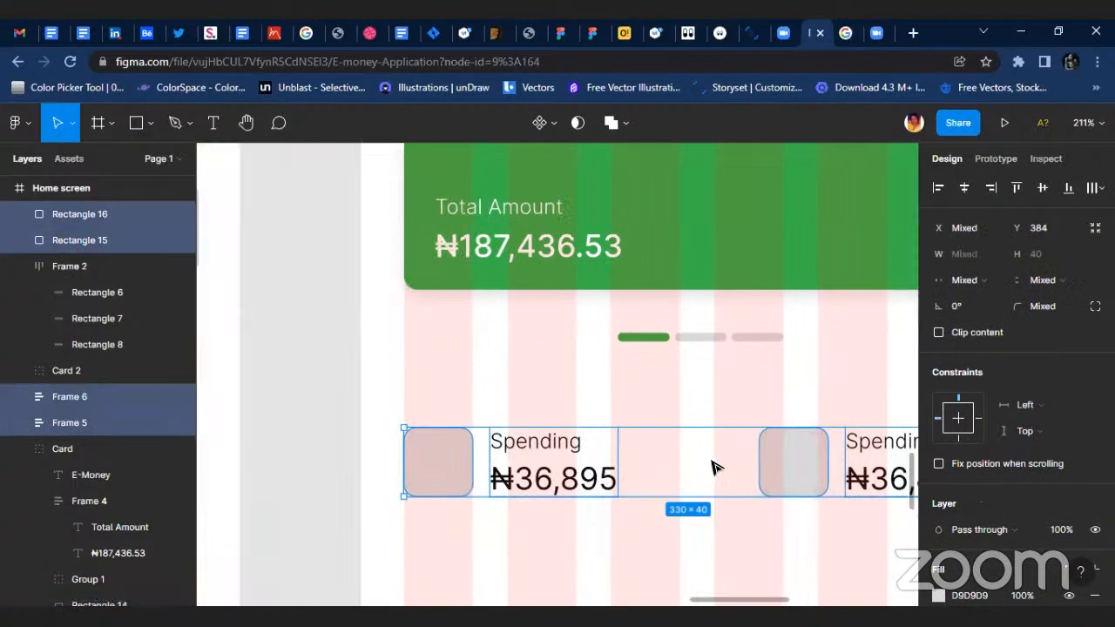
drag(712, 467, 712, 425)
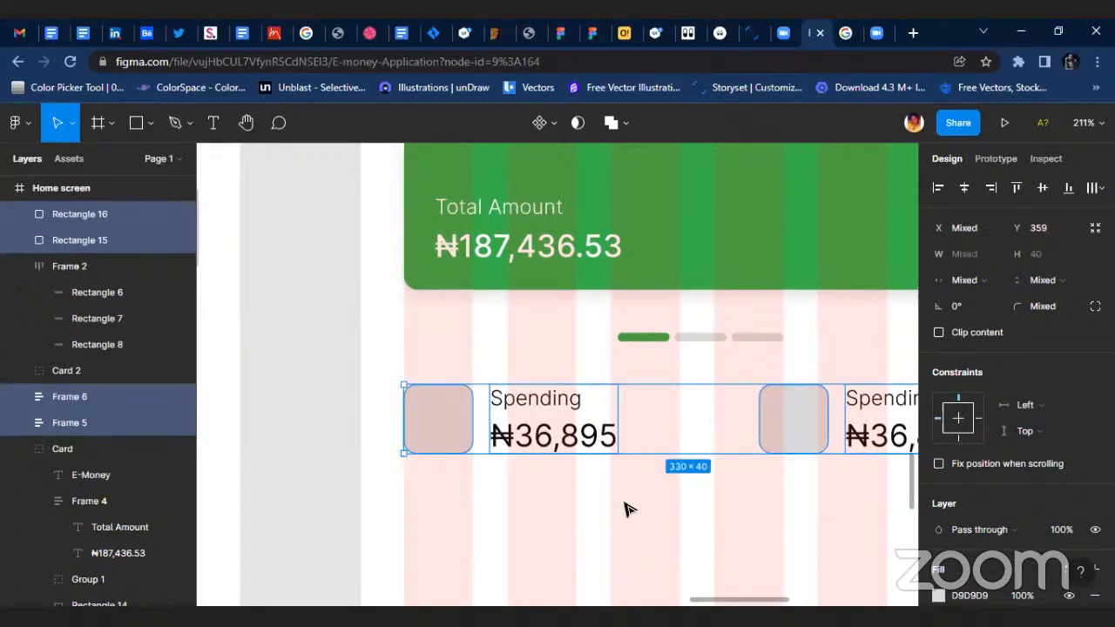
scroll(627, 509, up, 1)
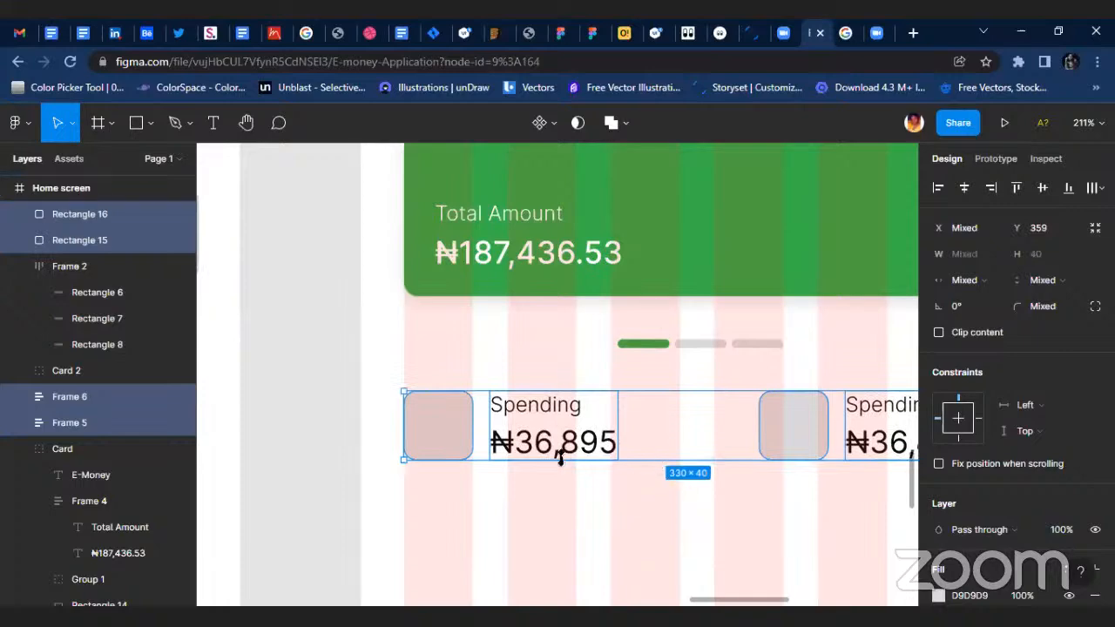
scroll(649, 446, down, 5)
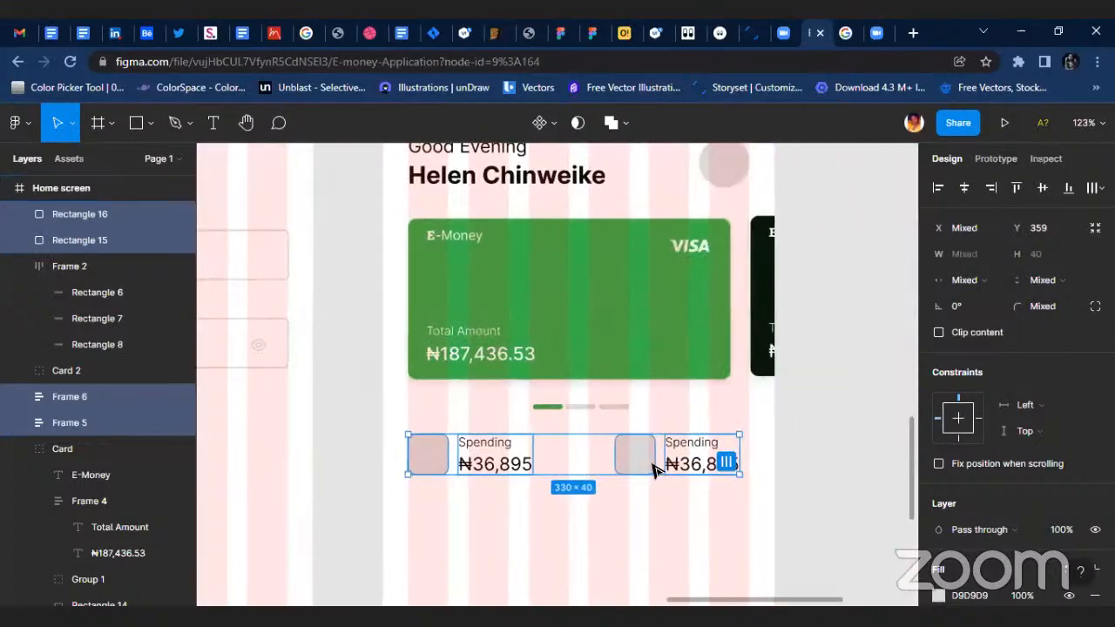
scroll(654, 468, down, 3)
click(423, 354)
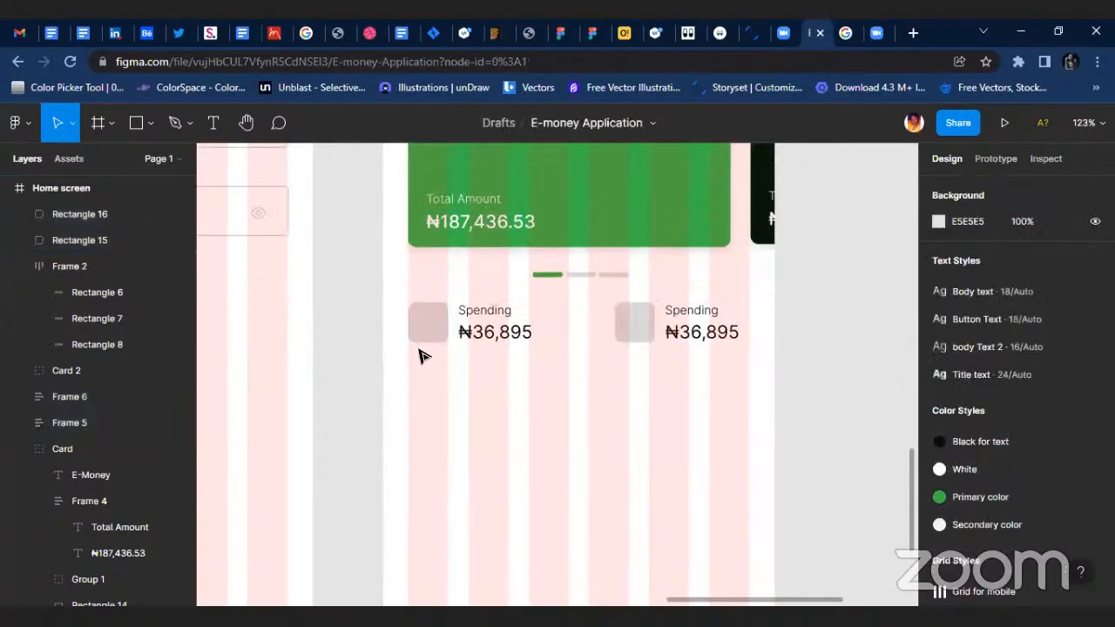
Apply the "Secondary color" colour style to the second square's fill.
scroll(423, 351, up, 2)
click(669, 320)
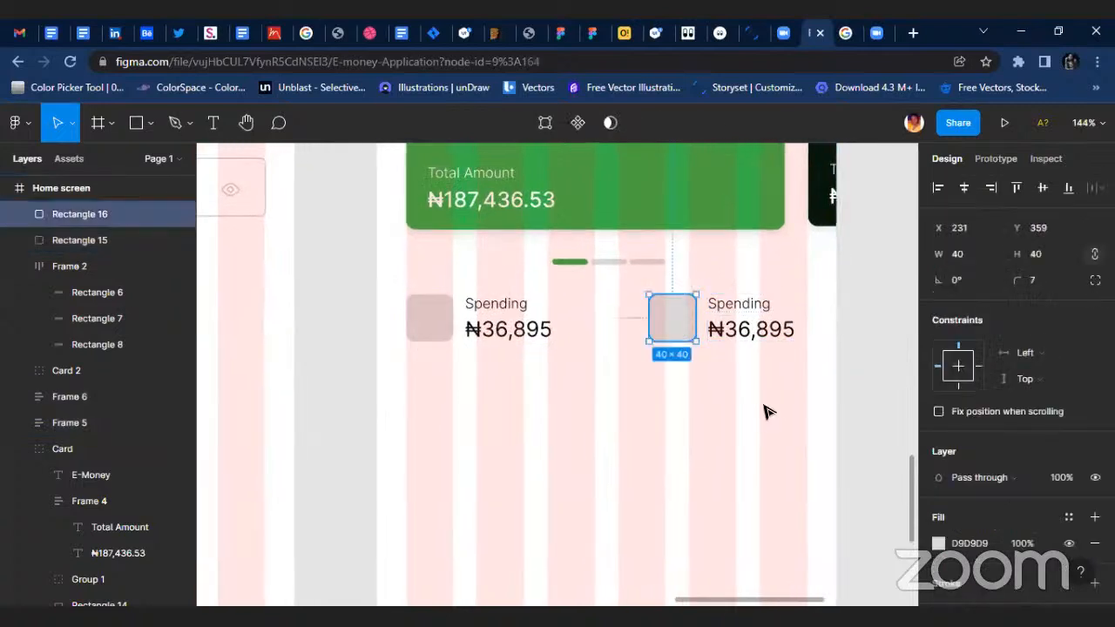
scroll(776, 409, up, 3)
scroll(1011, 435, down, 3)
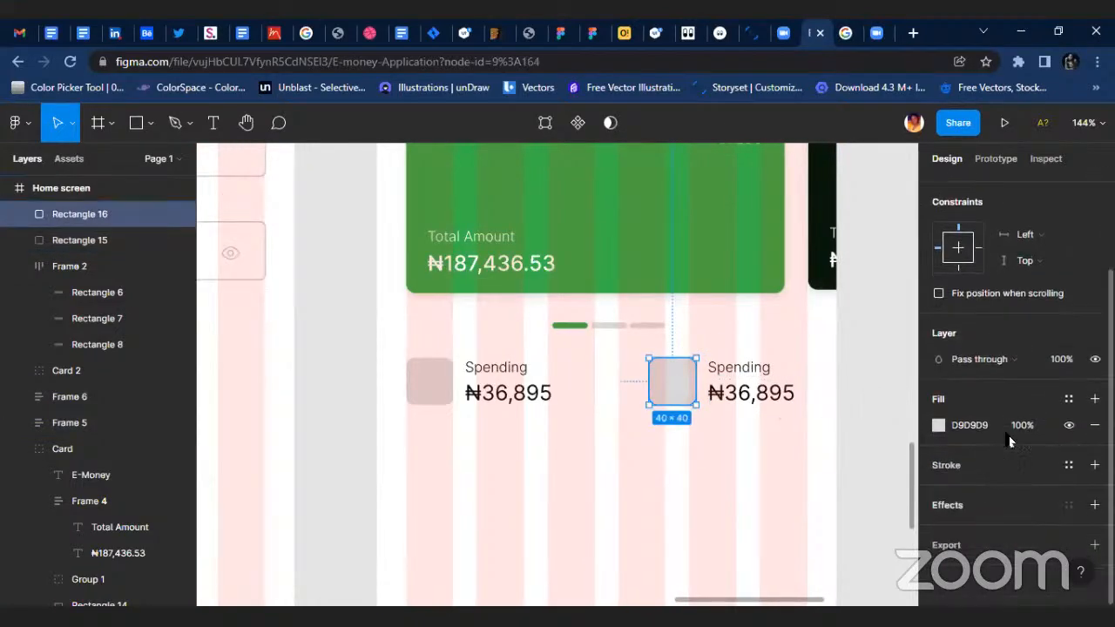
click(1067, 399)
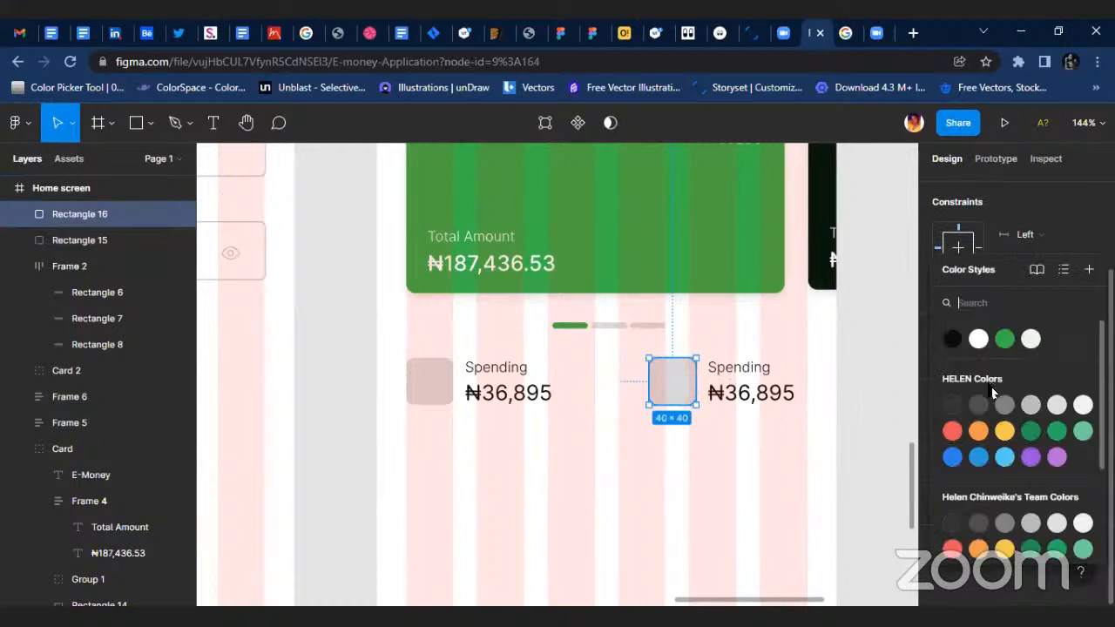
click(1030, 347)
Change the second Spending label's text to "Income".
scroll(756, 366, up, 3)
double_click(741, 375)
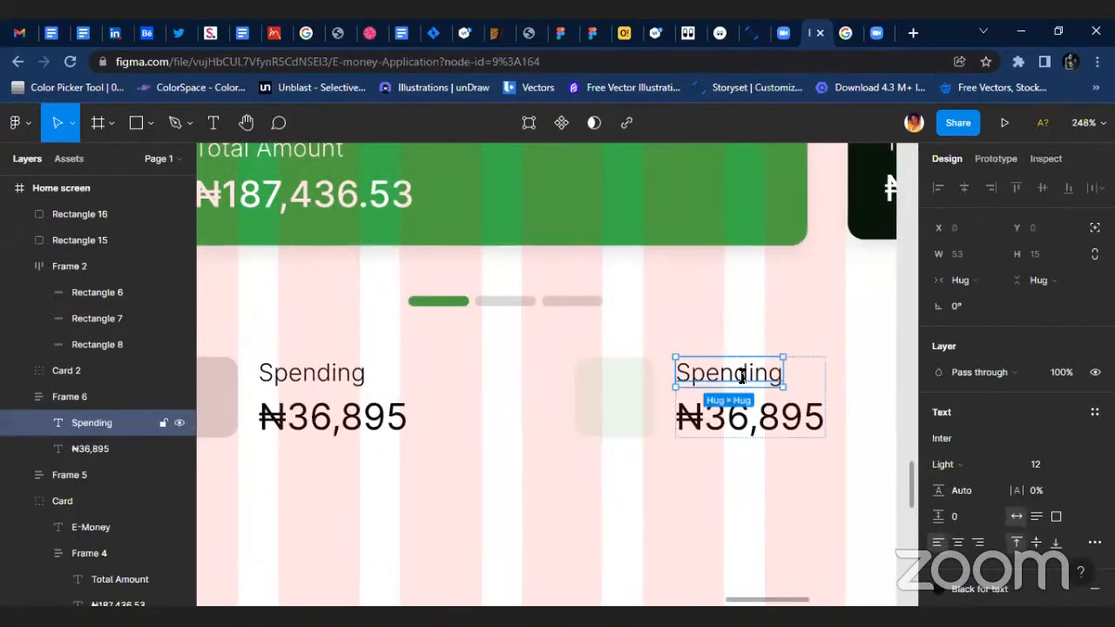
double_click(741, 374)
text(Income)
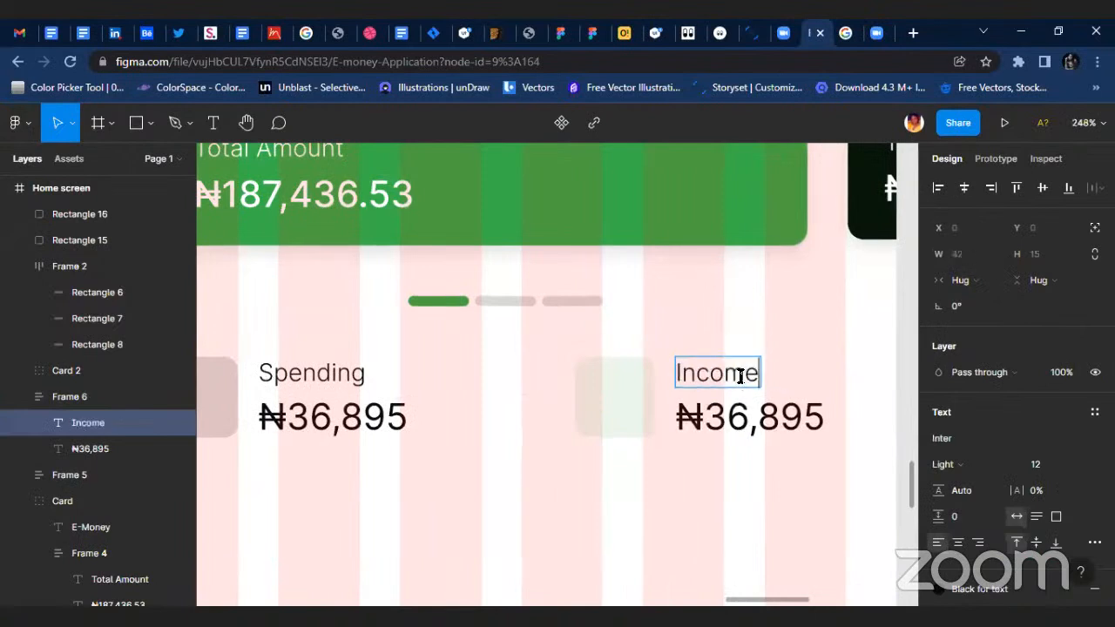
key(Escape)
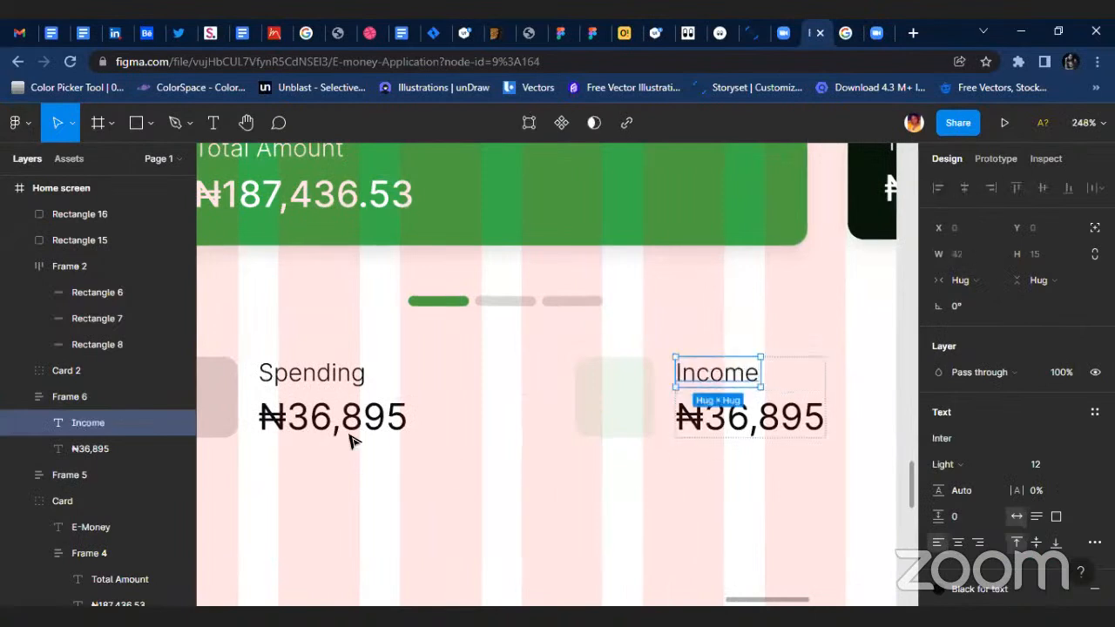
Change the amount under the Income label to ₦126,895.
click(725, 420)
double_click(723, 420)
click(716, 413)
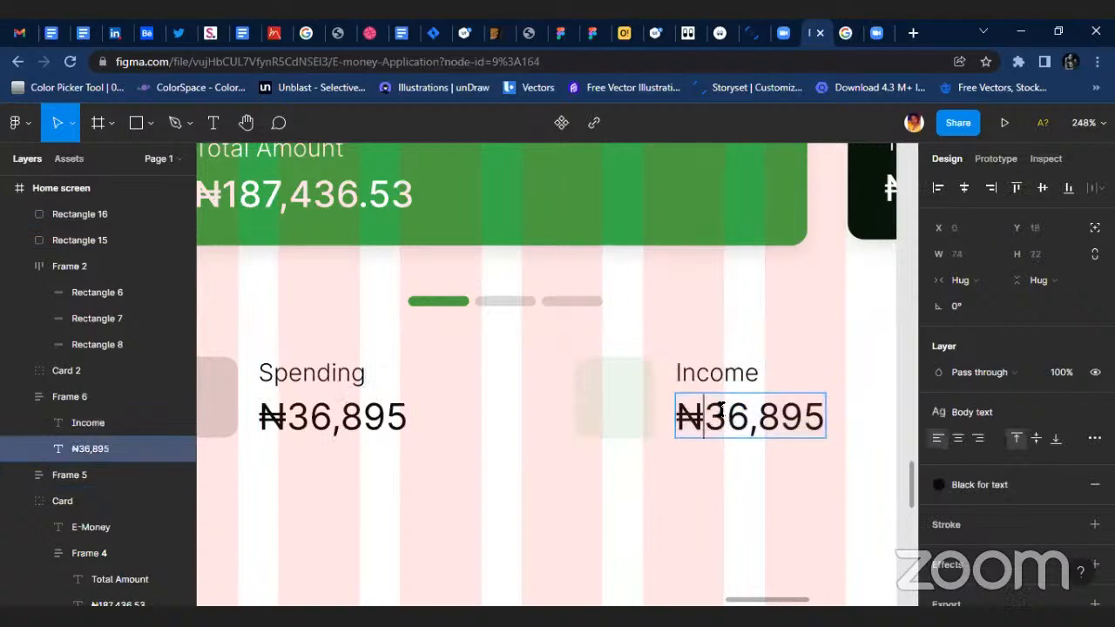
key(BackSpace)
text(12)
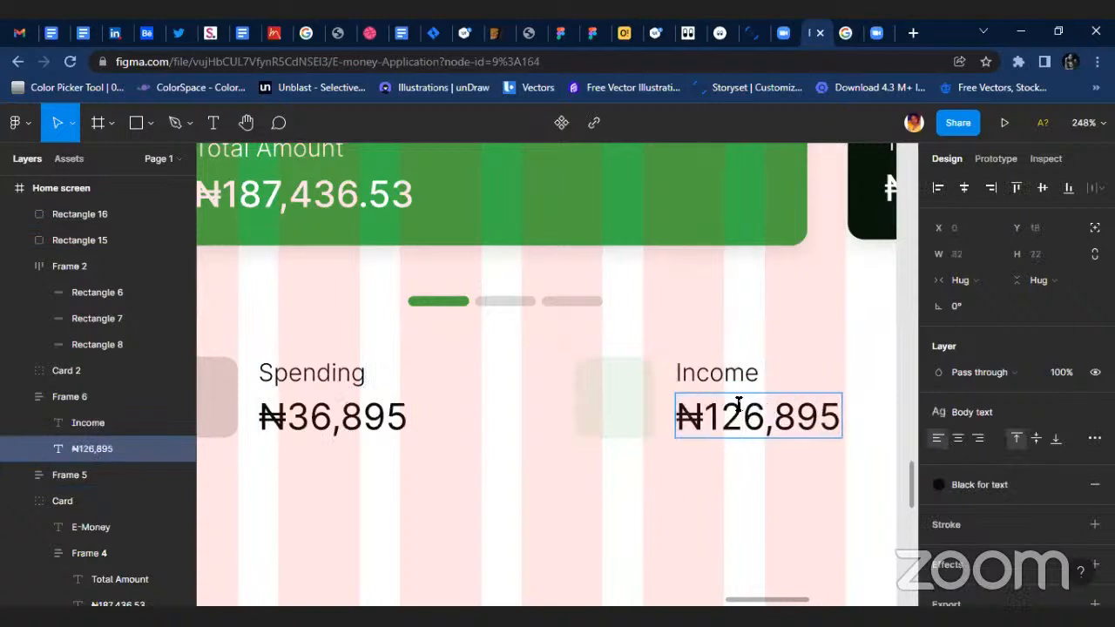
Change the amount under the Income label to ₦126,850.
key(Escape)
double_click(801, 416)
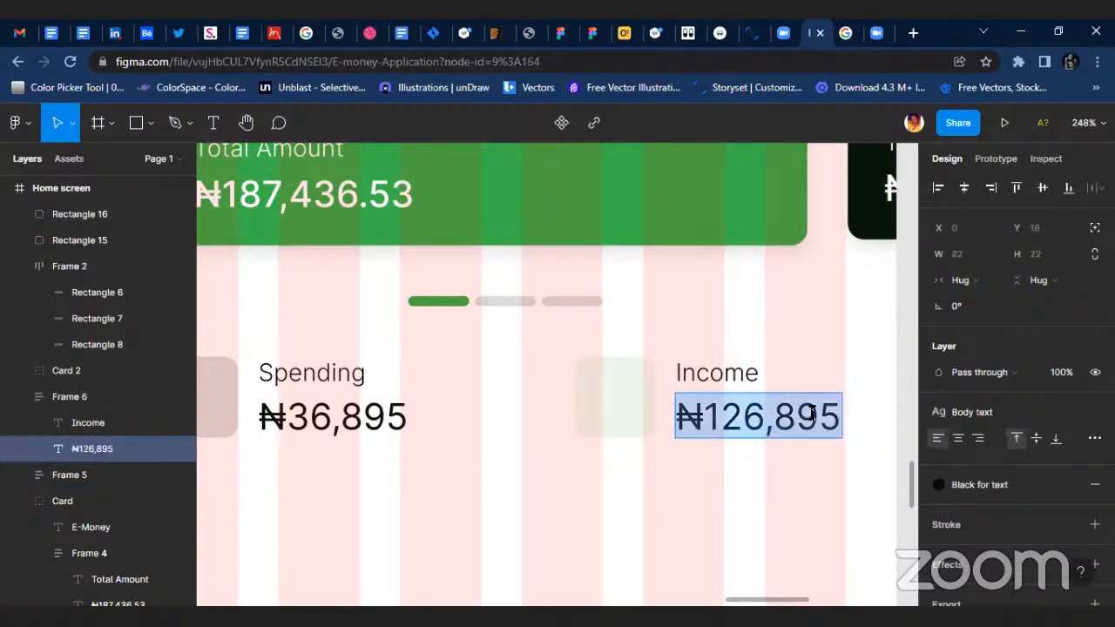
click(810, 415)
key(BackSpace)
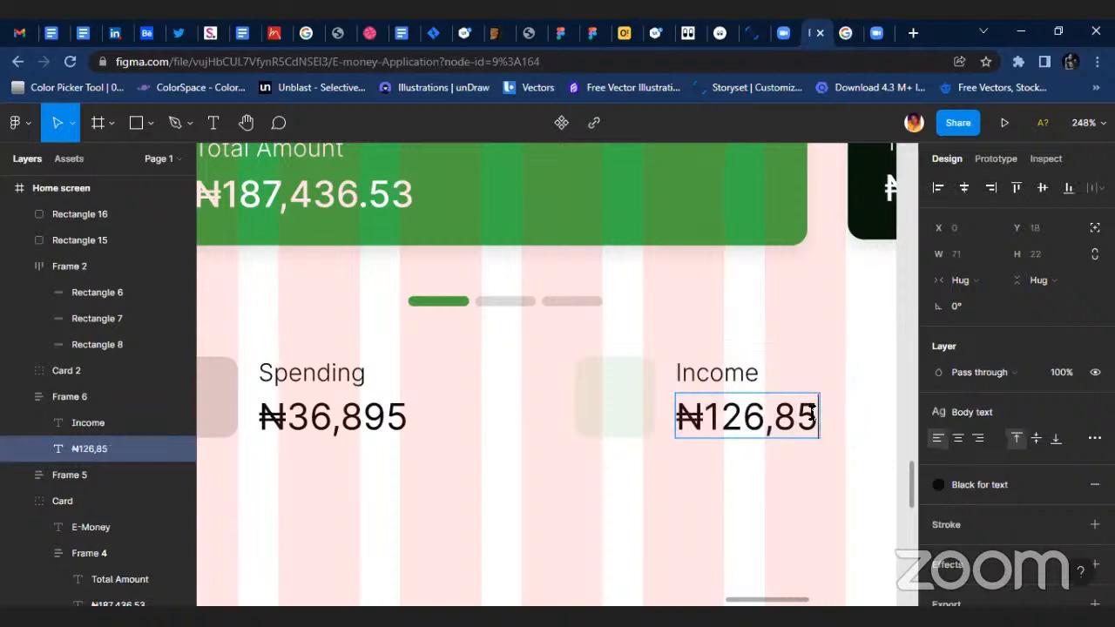
text(0)
key(Escape)
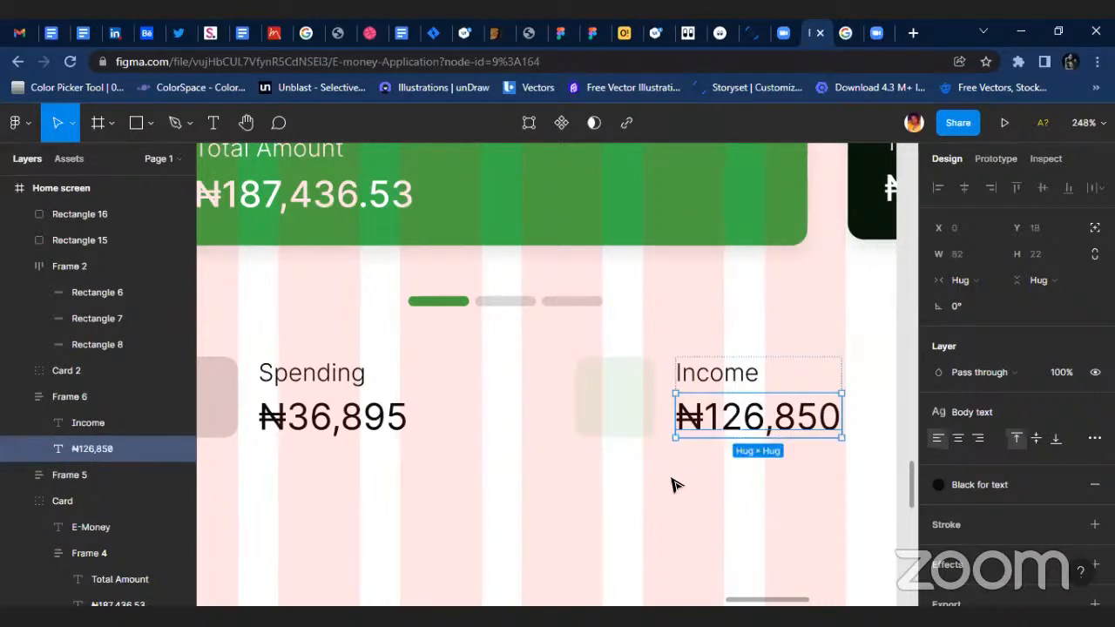
click(630, 463)
scroll(584, 466, down, 3)
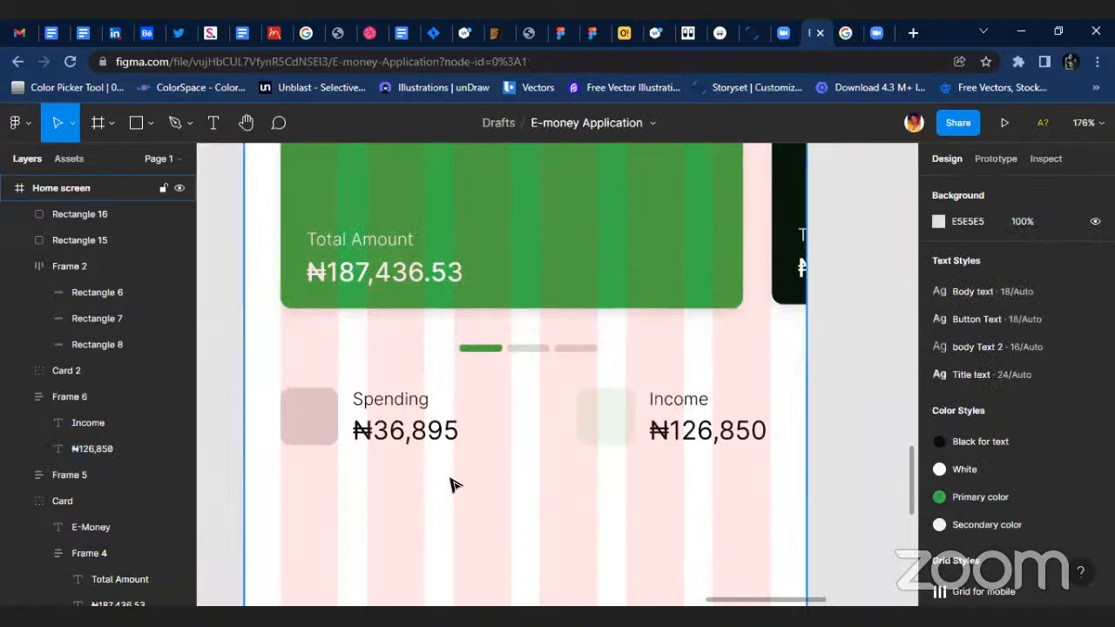
Apply the "Primary color" colour style to the fill of the square beside Spending.
scroll(451, 485, up, 3)
scroll(502, 470, down, 2)
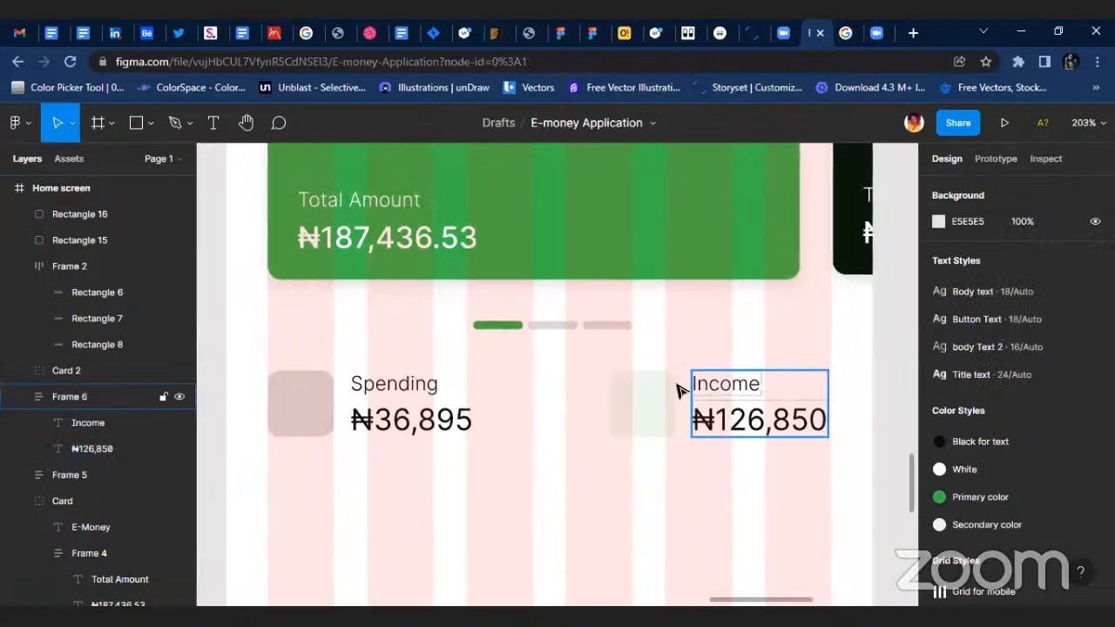
click(275, 426)
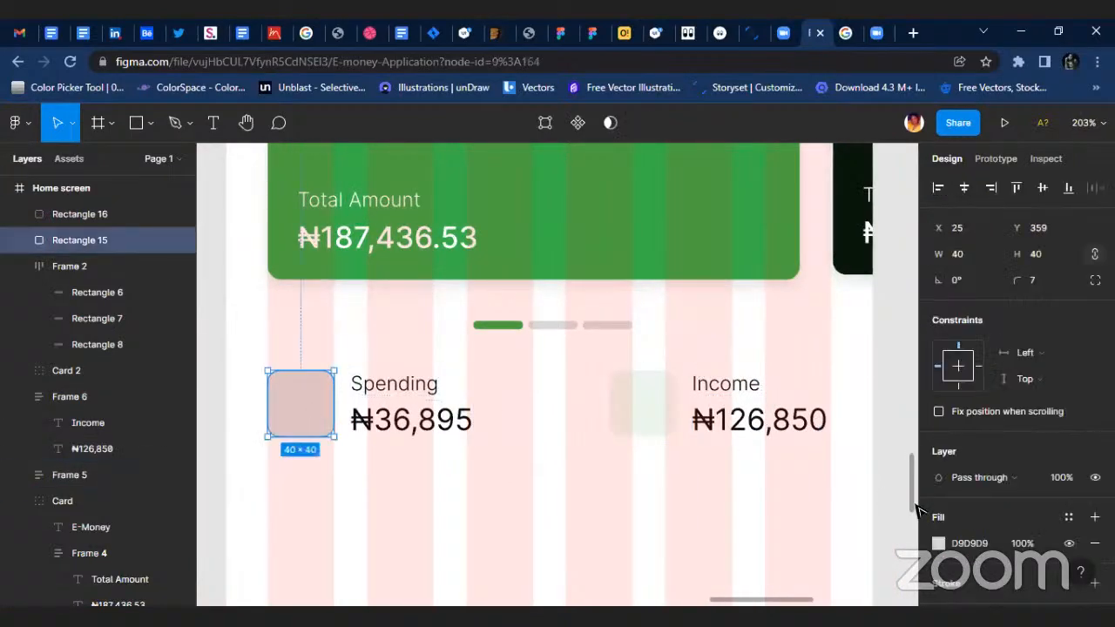
scroll(1010, 435, down, 2)
click(1069, 429)
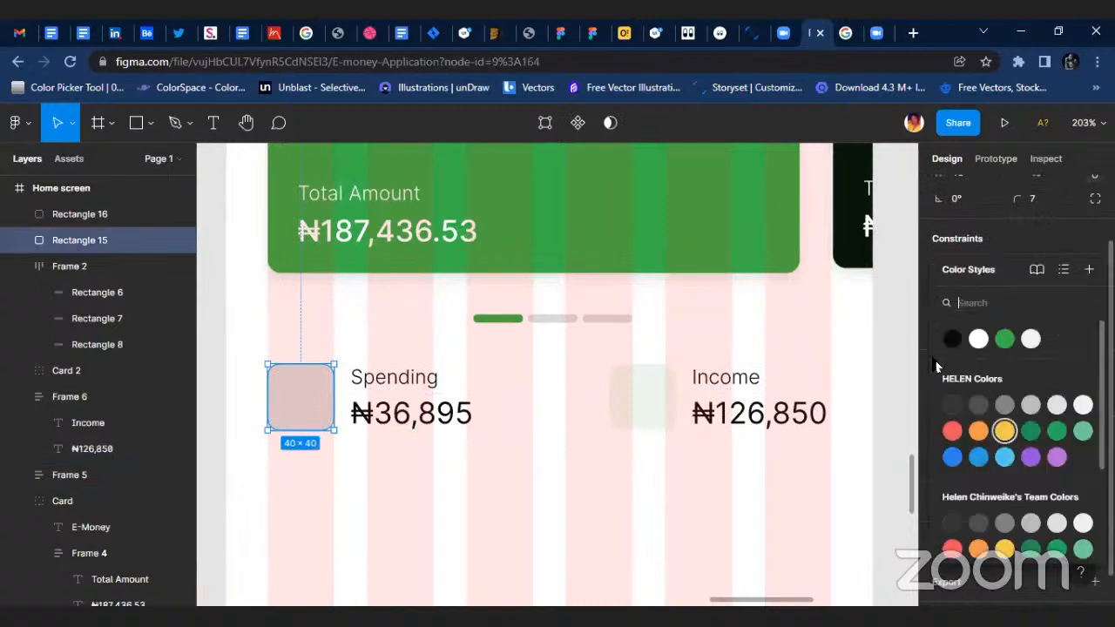
click(1006, 340)
click(426, 467)
click(301, 410)
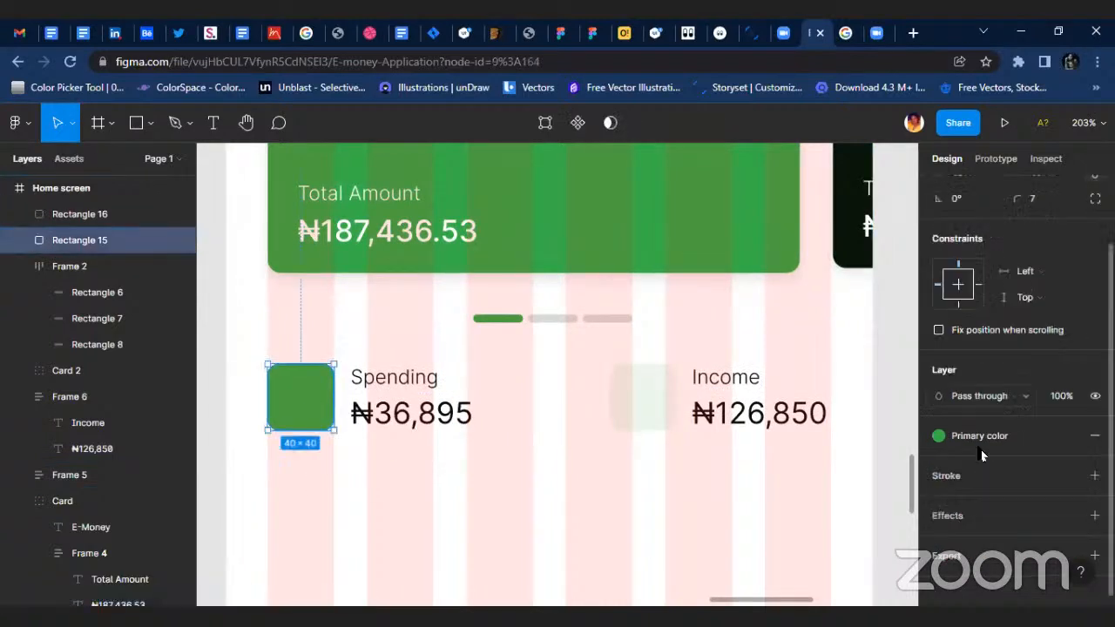
Detach the colour style from the Spending square's fill and lighten it to the pale green 95F0A2.
click(1072, 435)
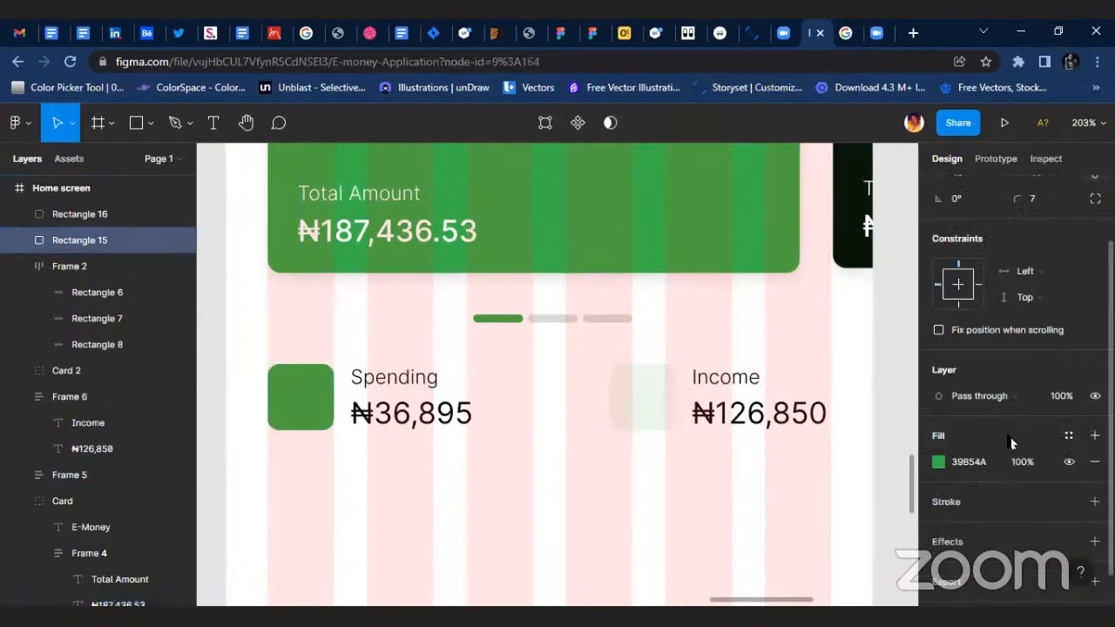
click(939, 462)
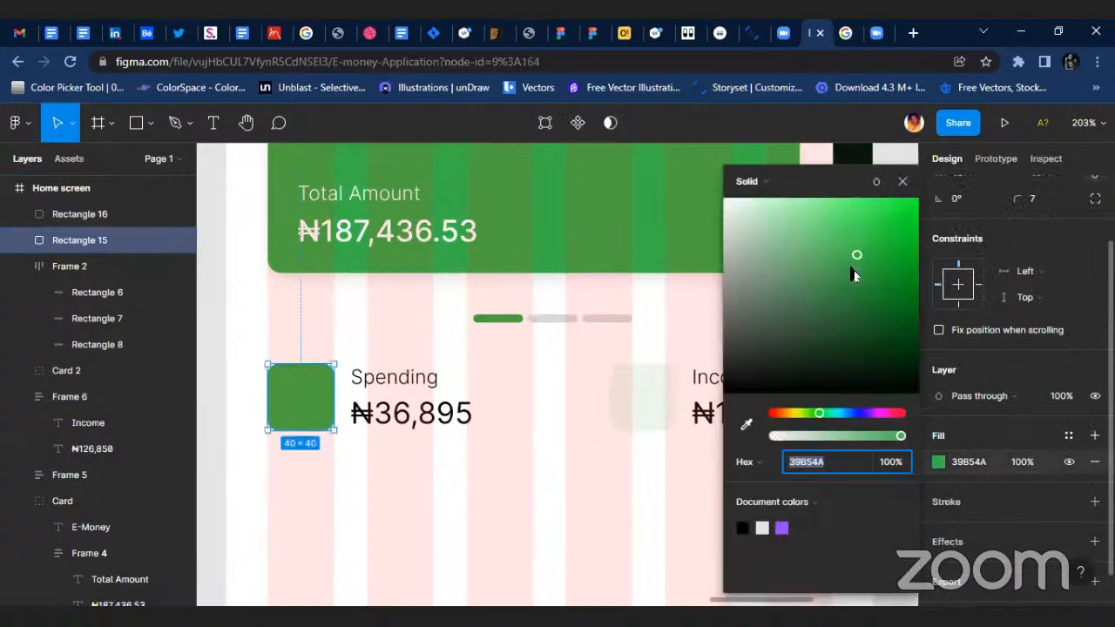
drag(857, 266, 734, 224)
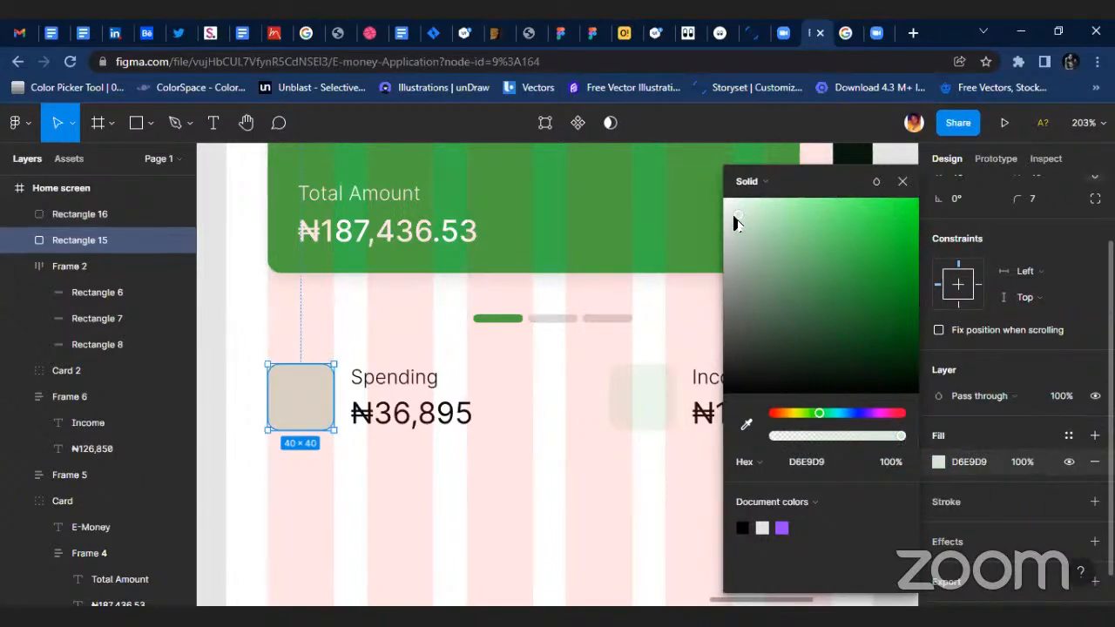
drag(740, 222, 798, 220)
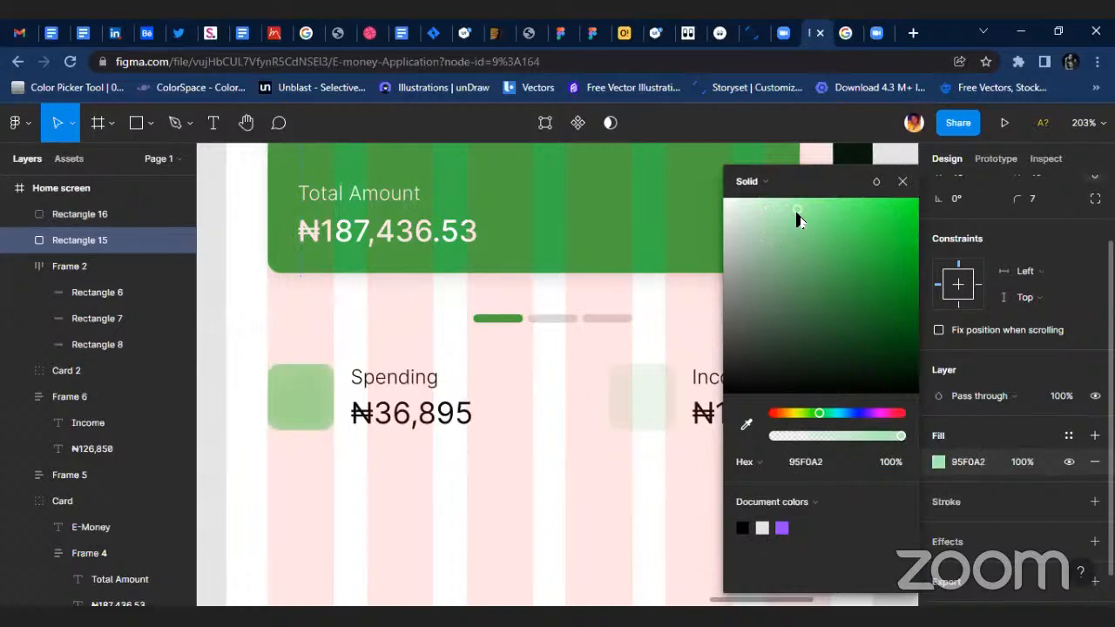
click(902, 180)
click(557, 409)
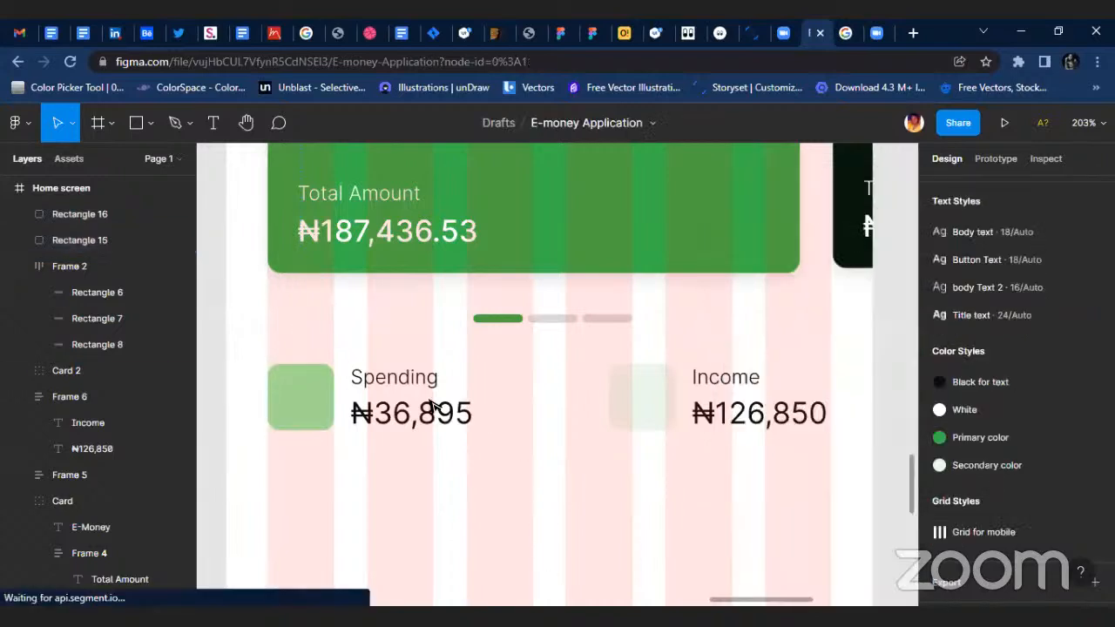
Run the Iconify plugin with the Home screen frame selected and search for "arrow" icons.
click(301, 409)
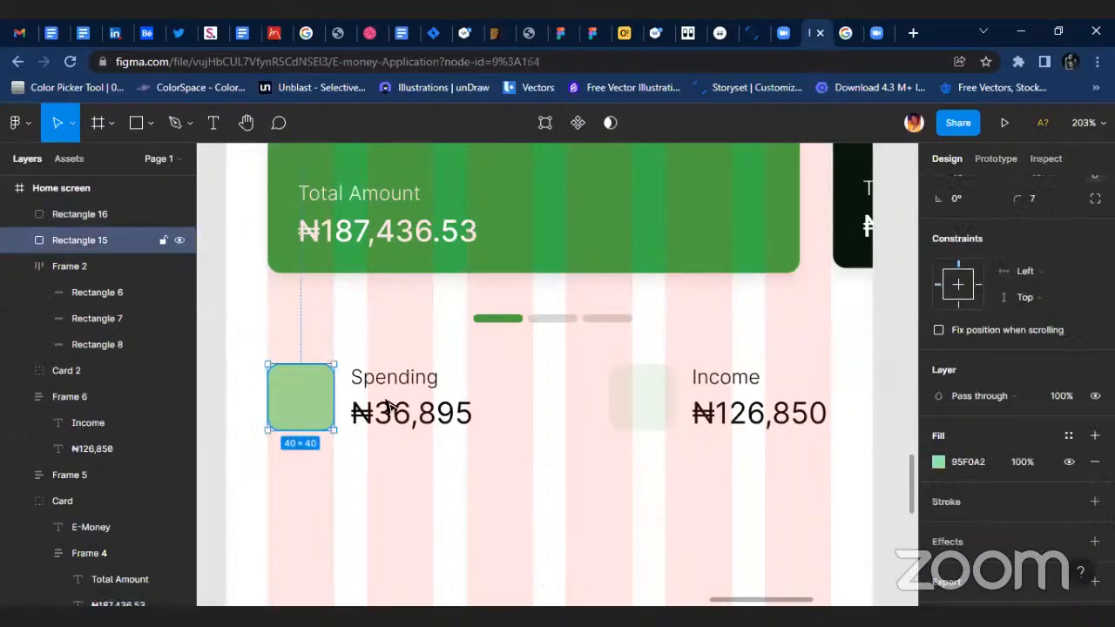
click(630, 424)
click(500, 488)
right_click(481, 477)
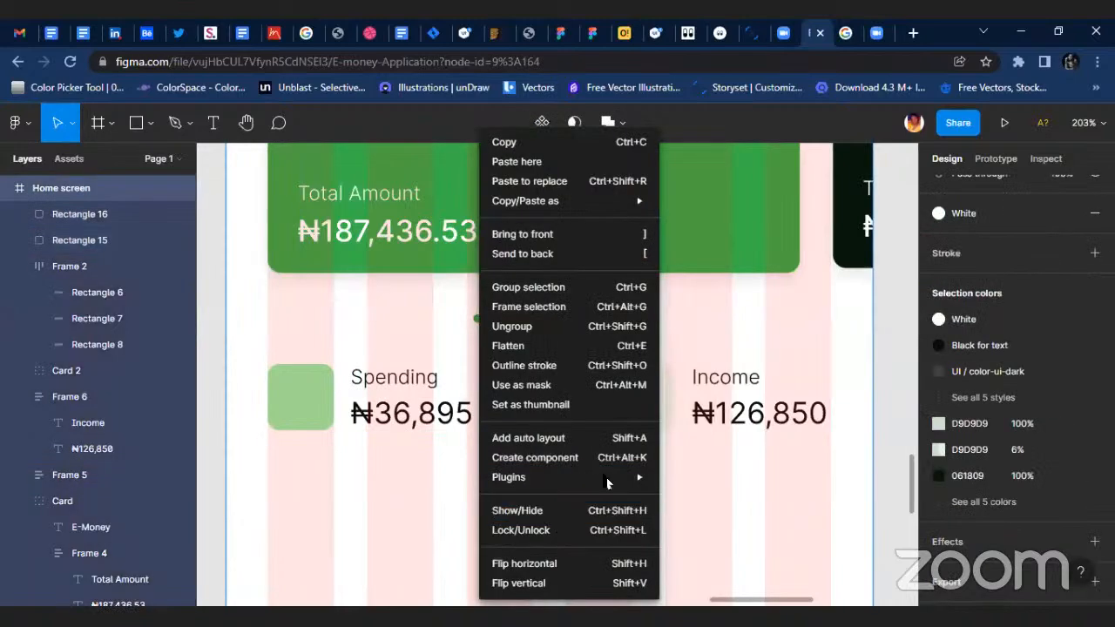
mouse_move(610, 477)
click(698, 463)
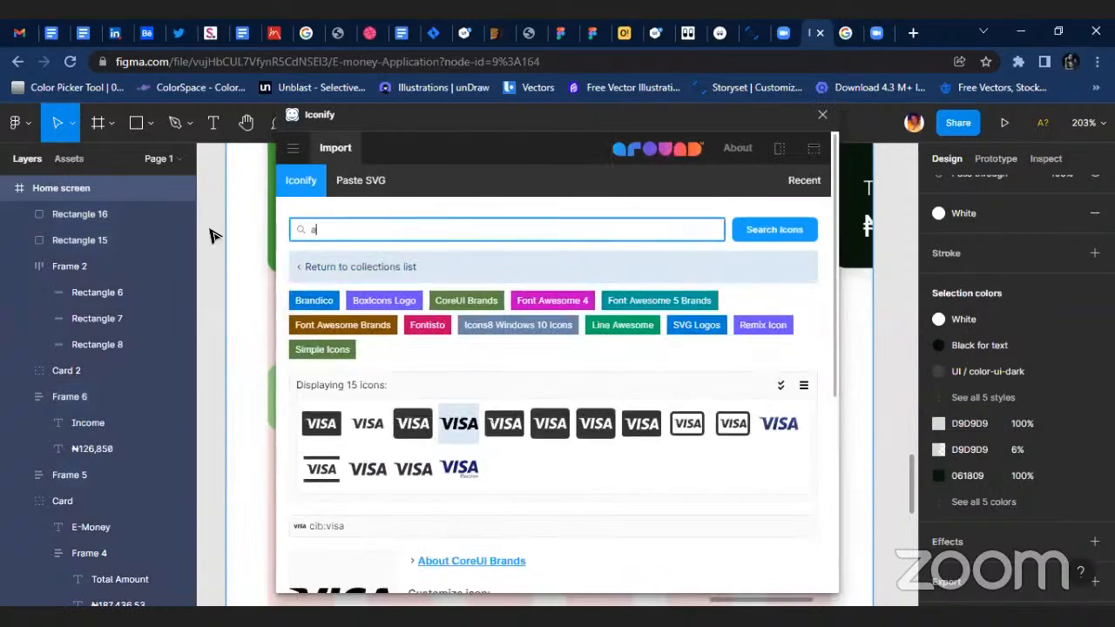
text(arrow)
key(Return)
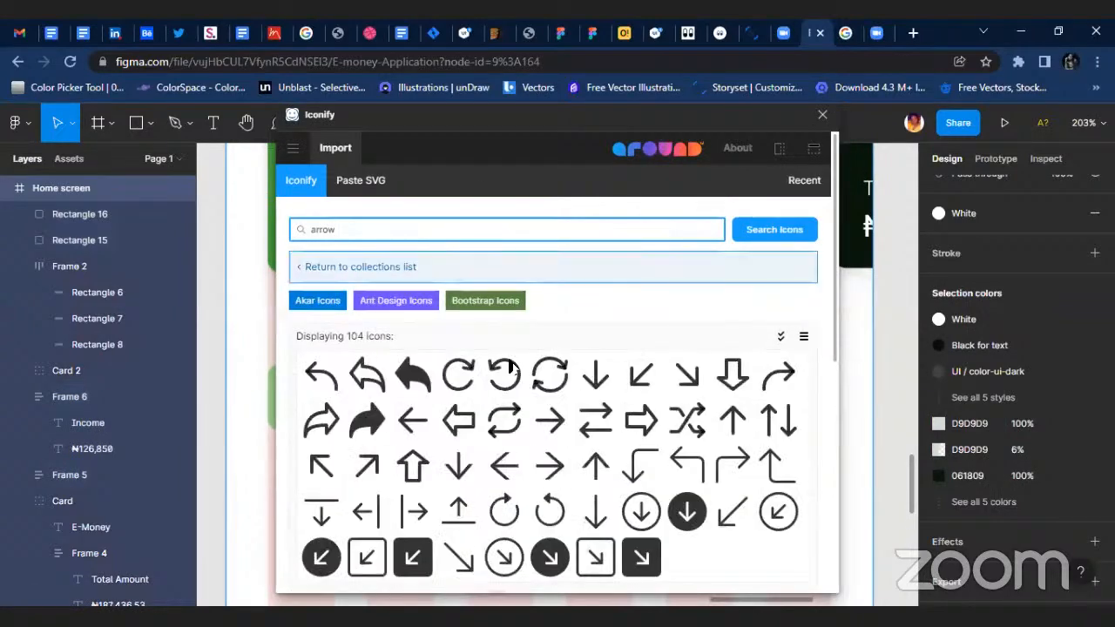
Import the akar-icons arrow-left icon, place it below the Spending amount, and delete it again.
click(421, 418)
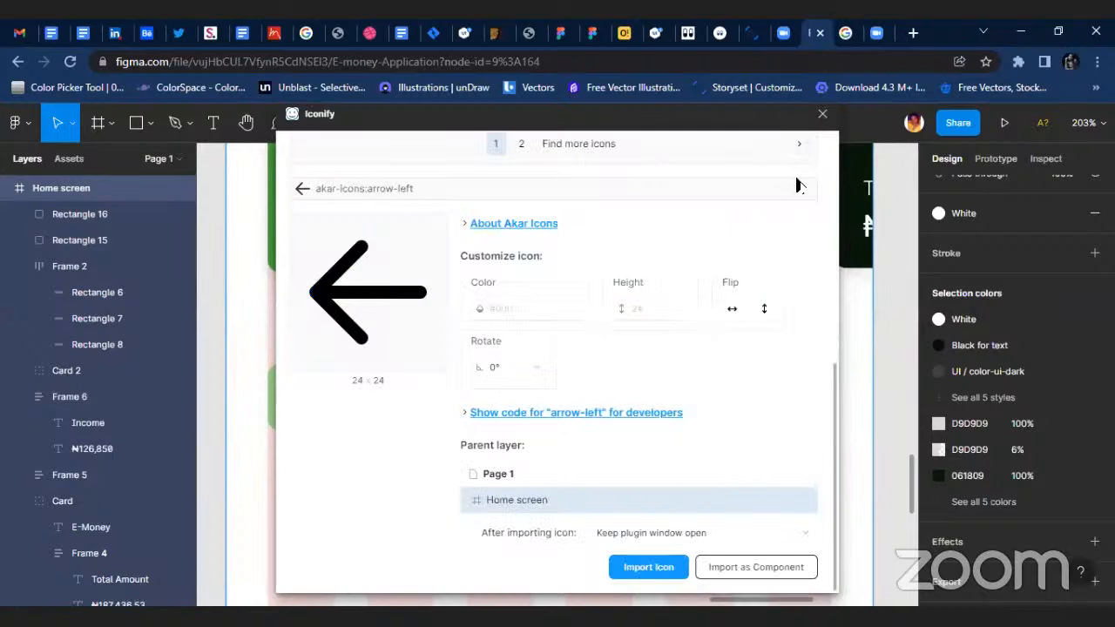
scroll(499, 251, up, 2)
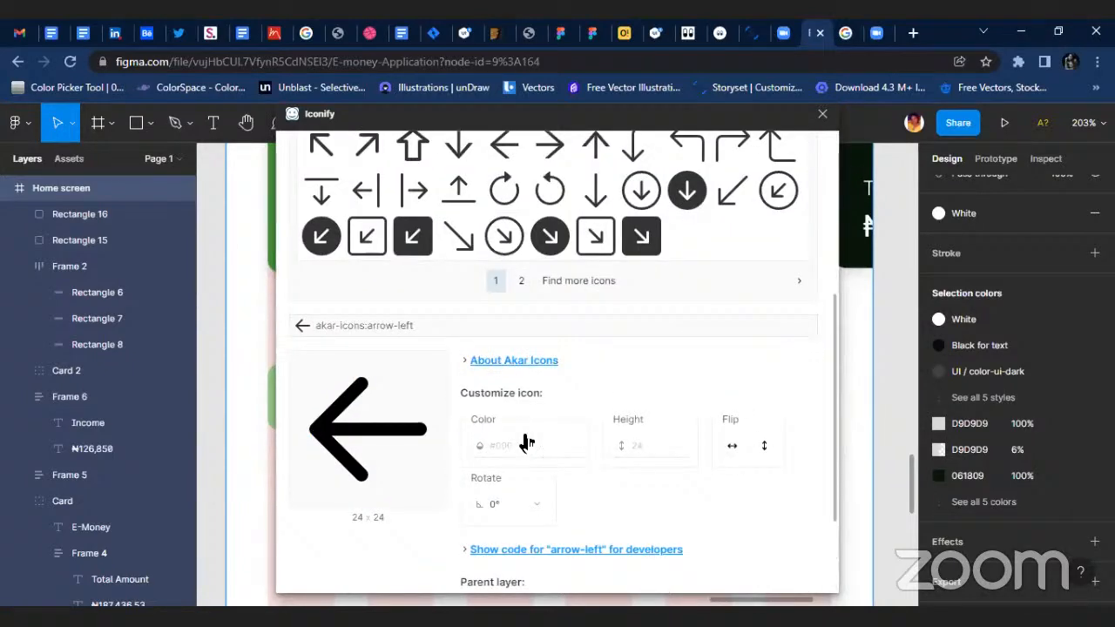
scroll(784, 288, up, 4)
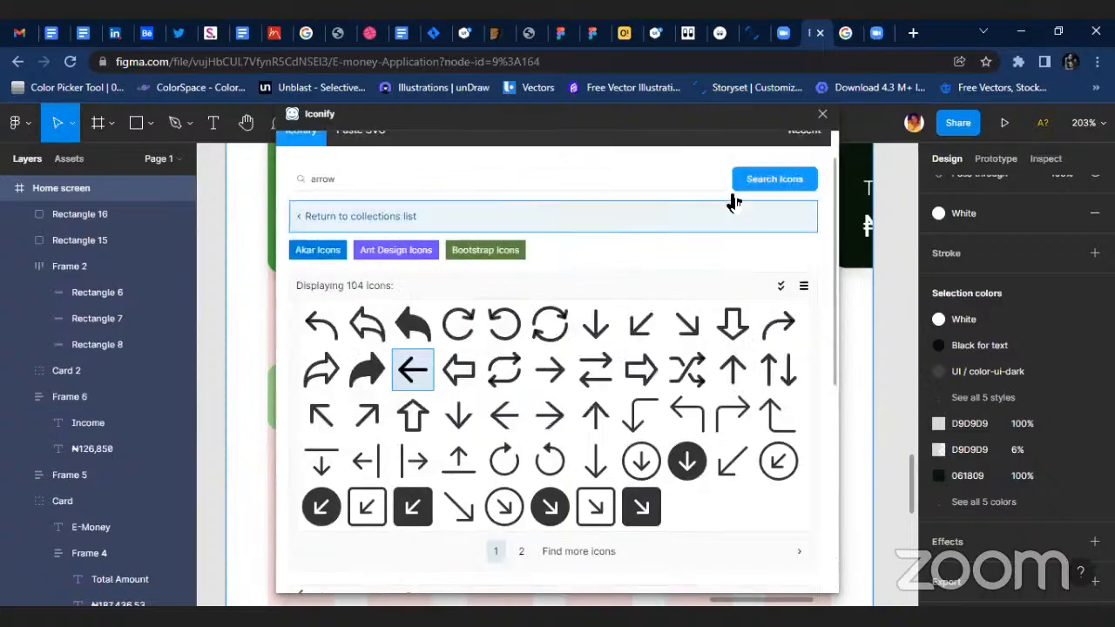
scroll(360, 381, down, 5)
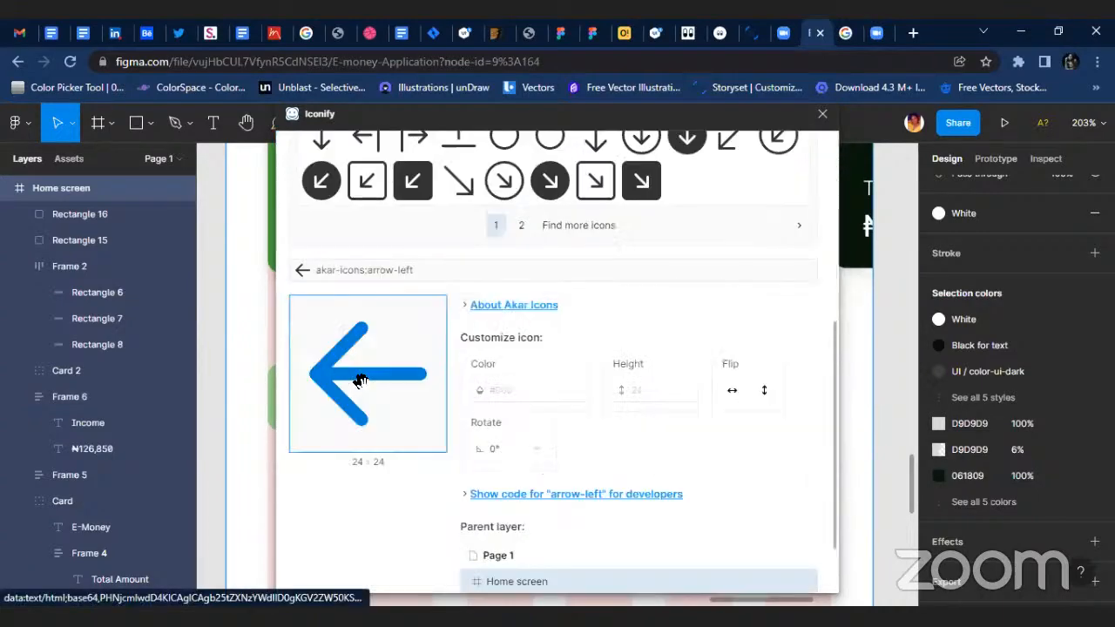
click(823, 114)
drag(230, 352, 379, 470)
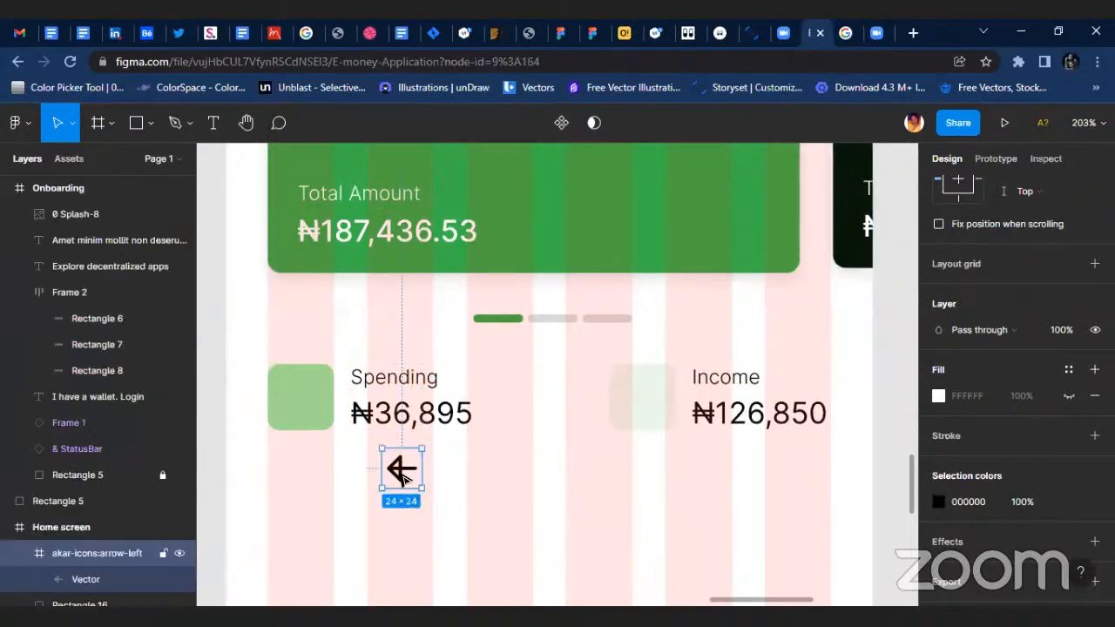
key(Delete)
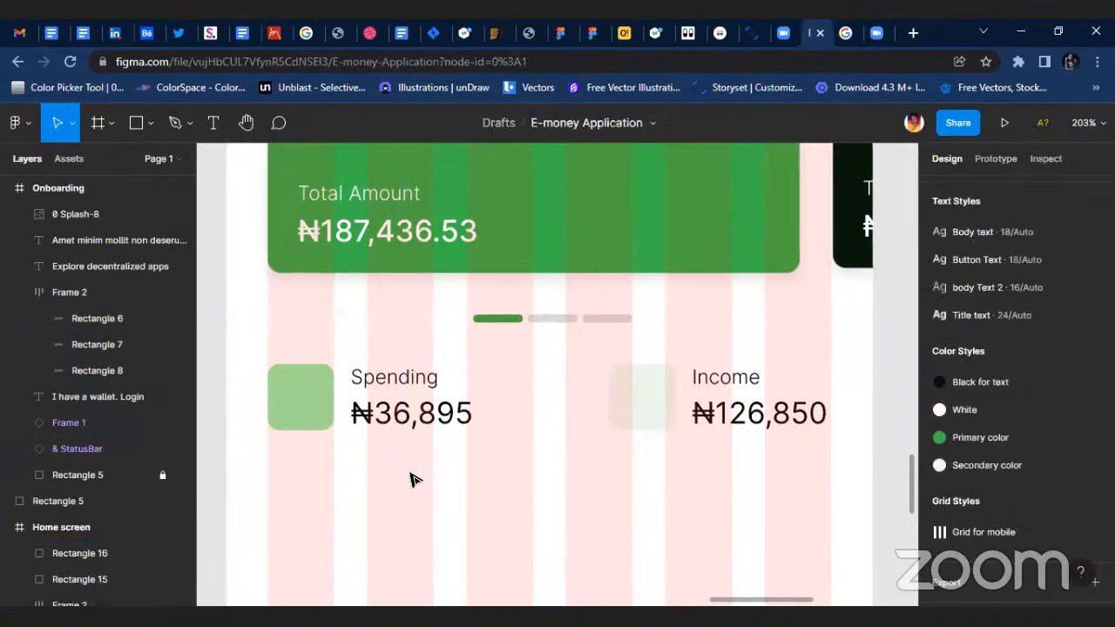
Import the akar-icons arrow-down icon from Iconify into the Home screen and place it below the Spending amount.
right_click(411, 479)
mouse_move(526, 494)
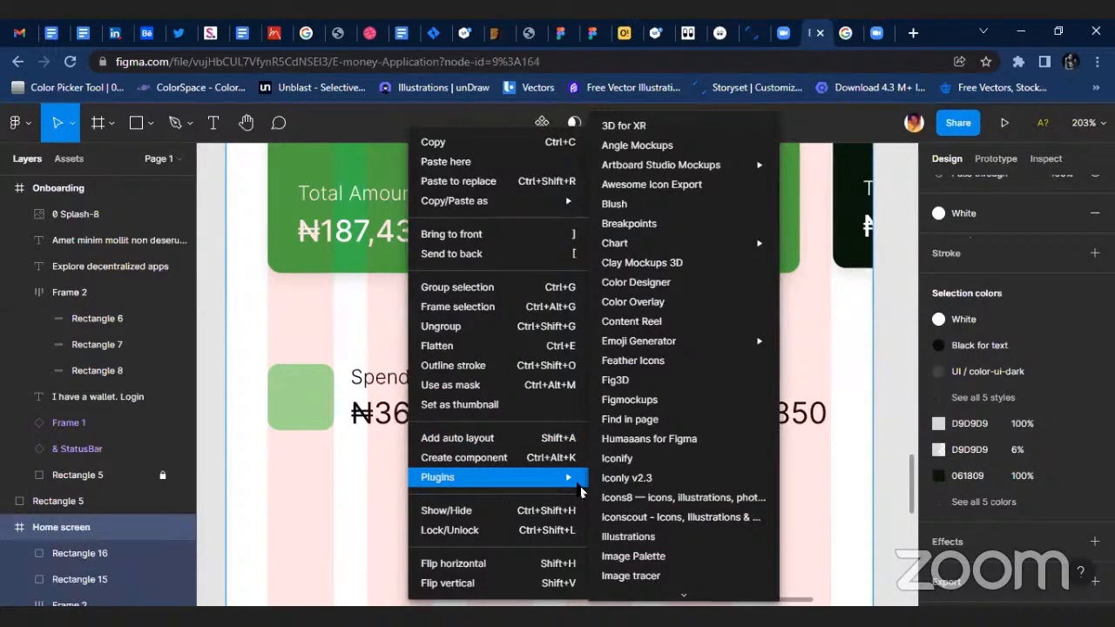
click(618, 458)
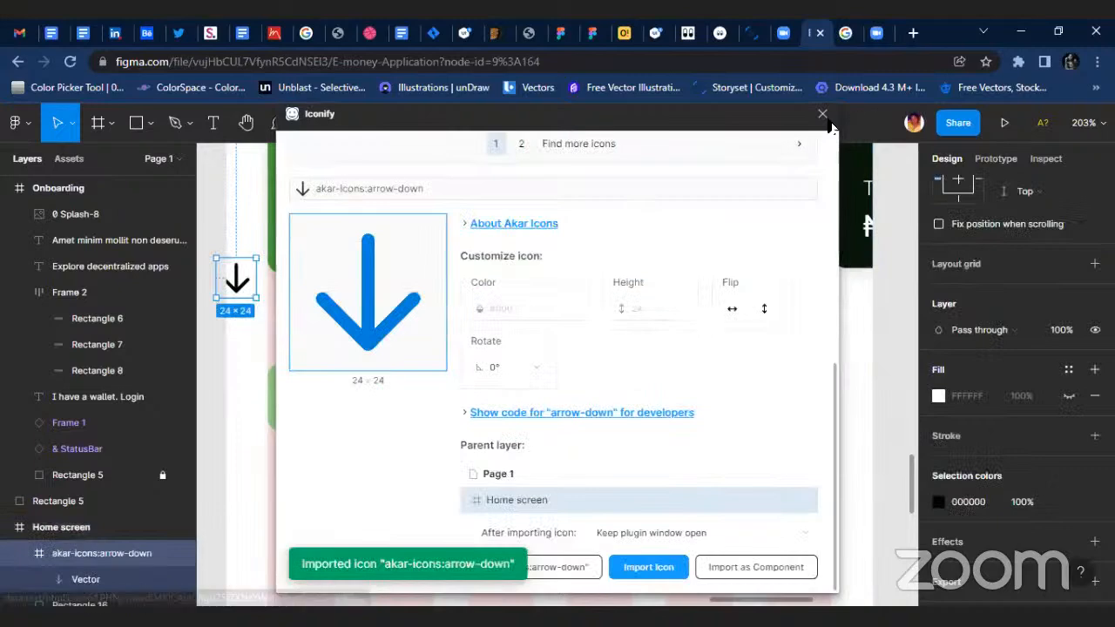
click(822, 115)
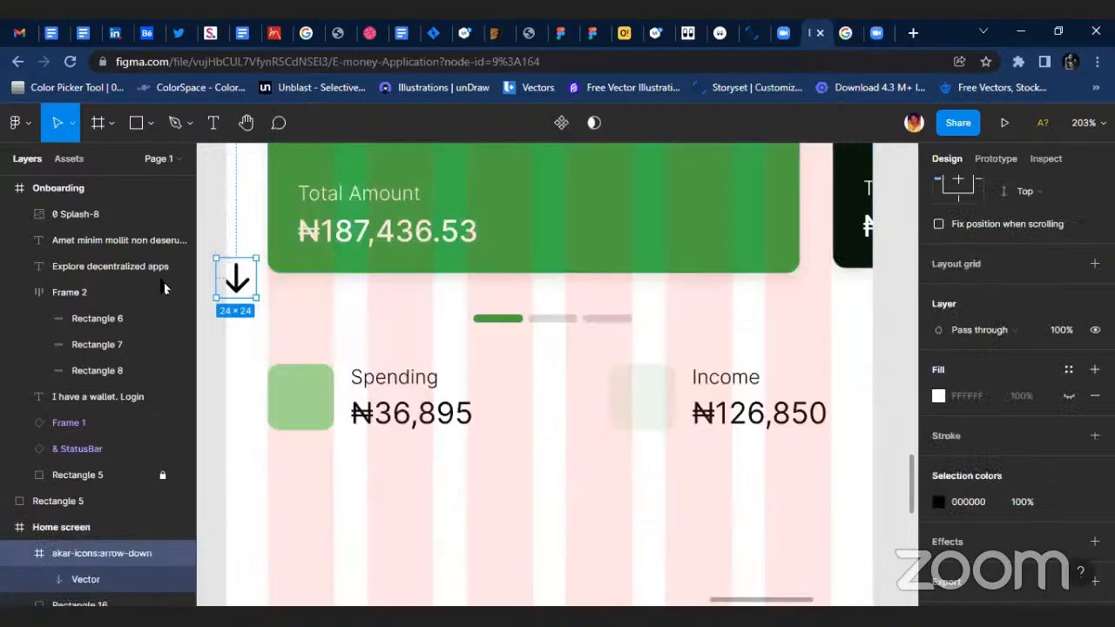
drag(246, 292, 371, 475)
Set the stroke weight of the down arrow's vector to 1.
scroll(350, 477, up, 3)
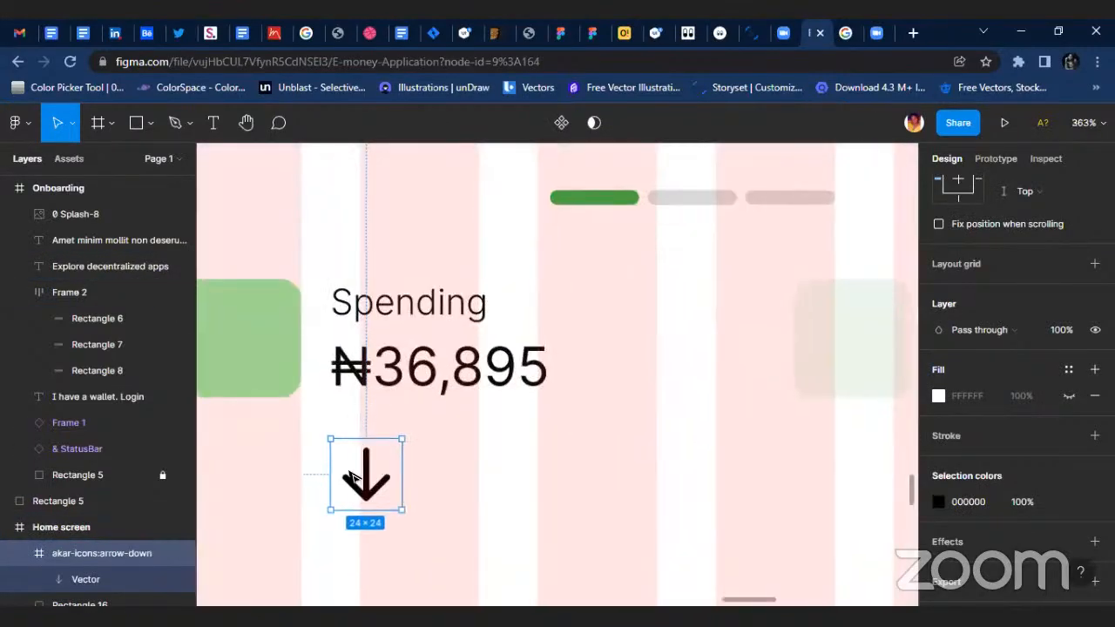
click(96, 580)
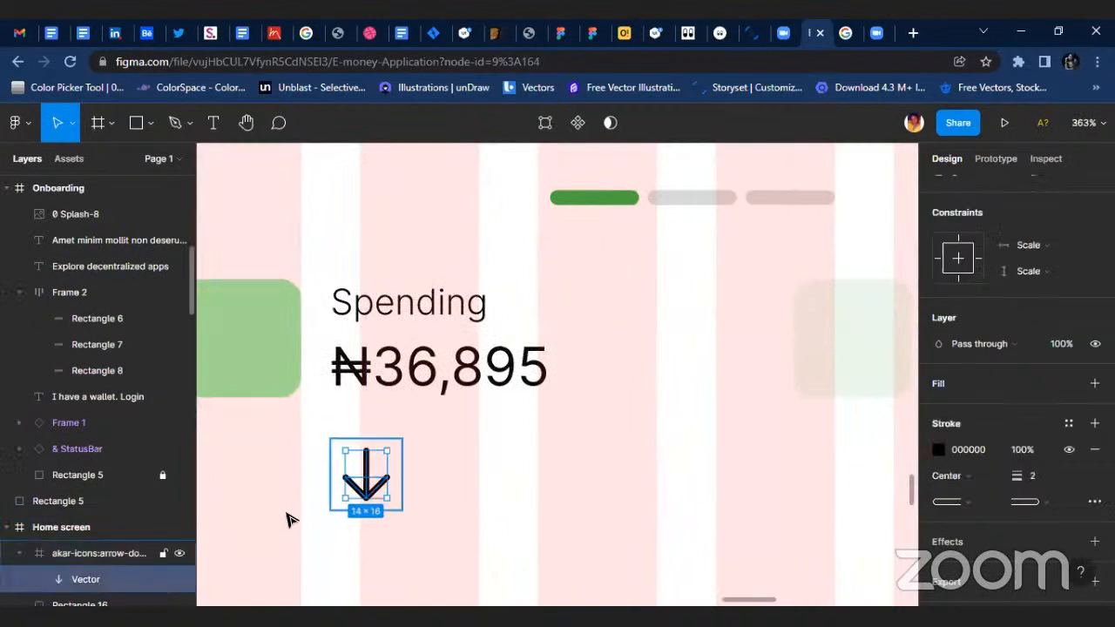
click(1042, 481)
text(1)
key(Return)
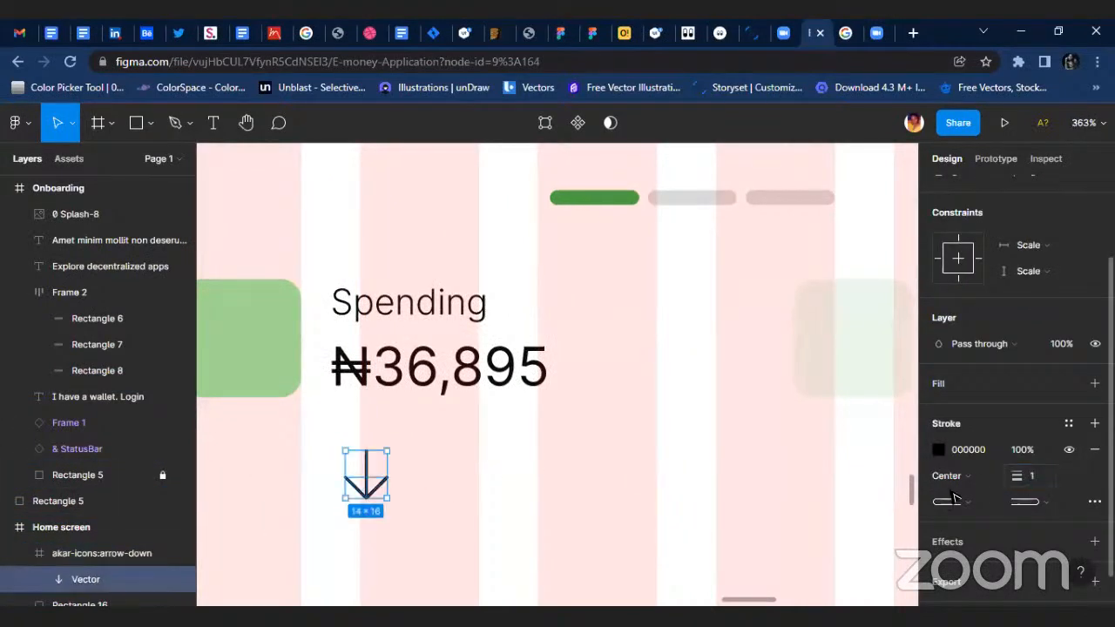
click(494, 514)
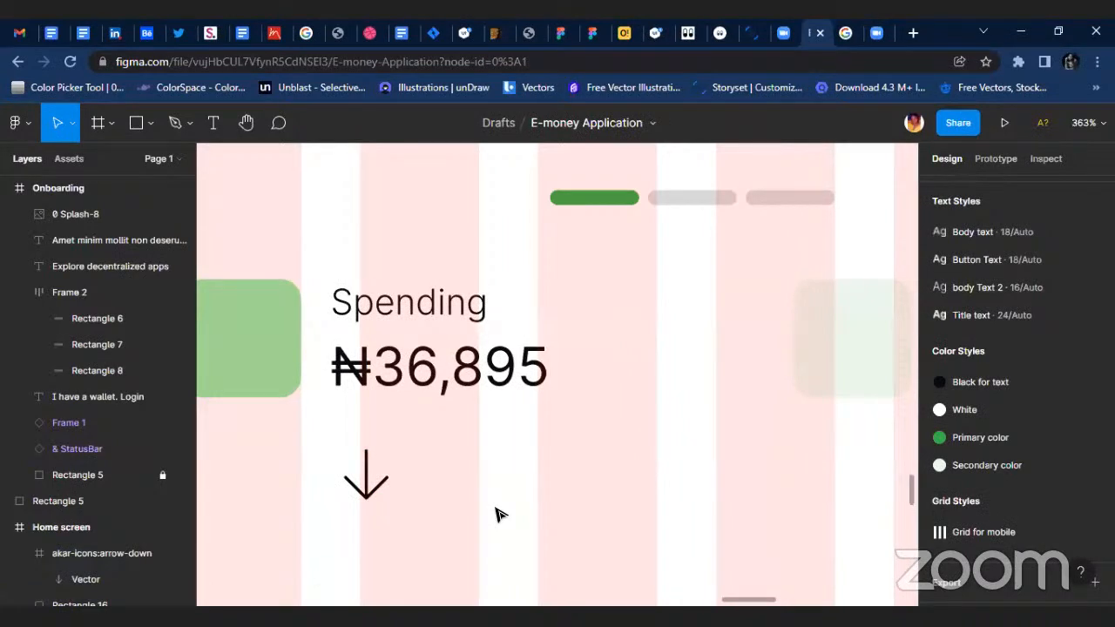
Rotate the arrow icon frame to 180° and centre it on the green Spending square.
scroll(514, 497, left, 2)
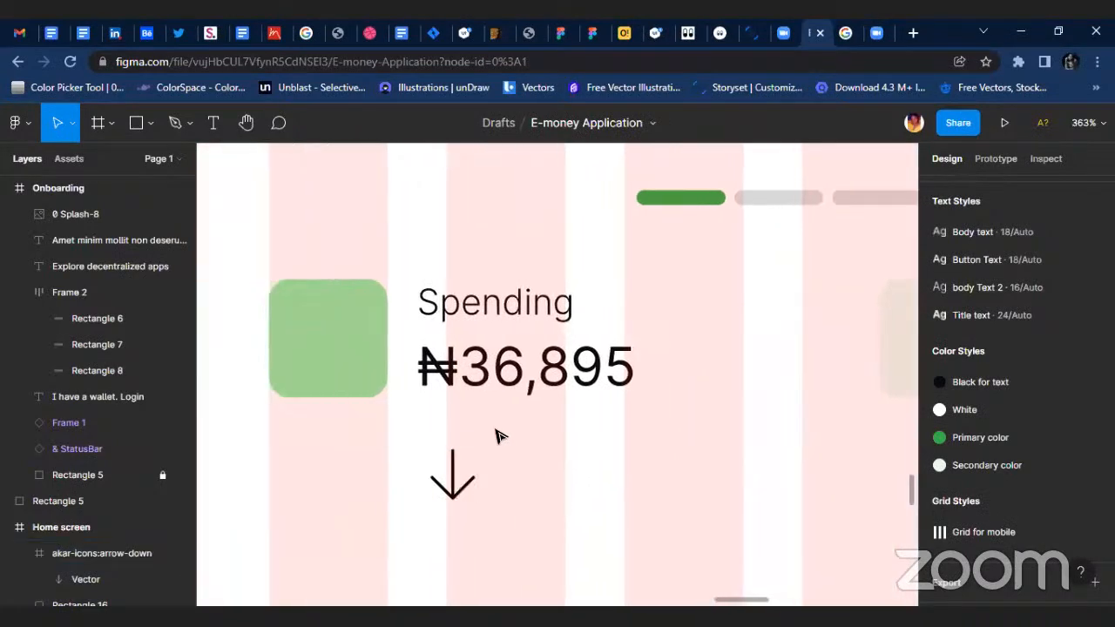
click(474, 457)
drag(488, 428, 383, 533)
scroll(967, 261, up, 3)
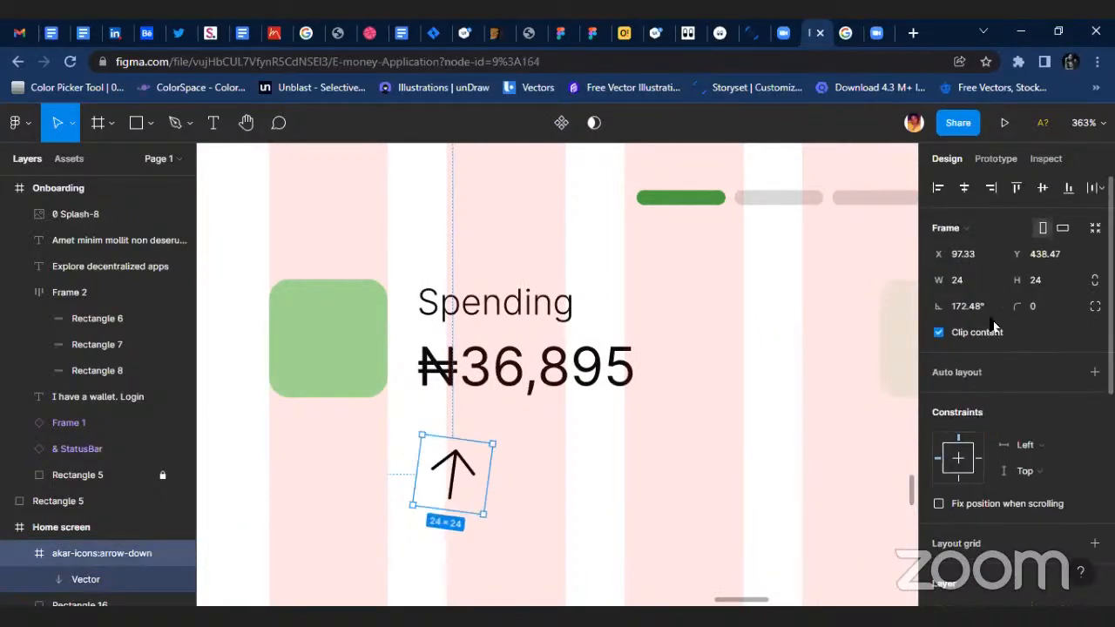
click(985, 307)
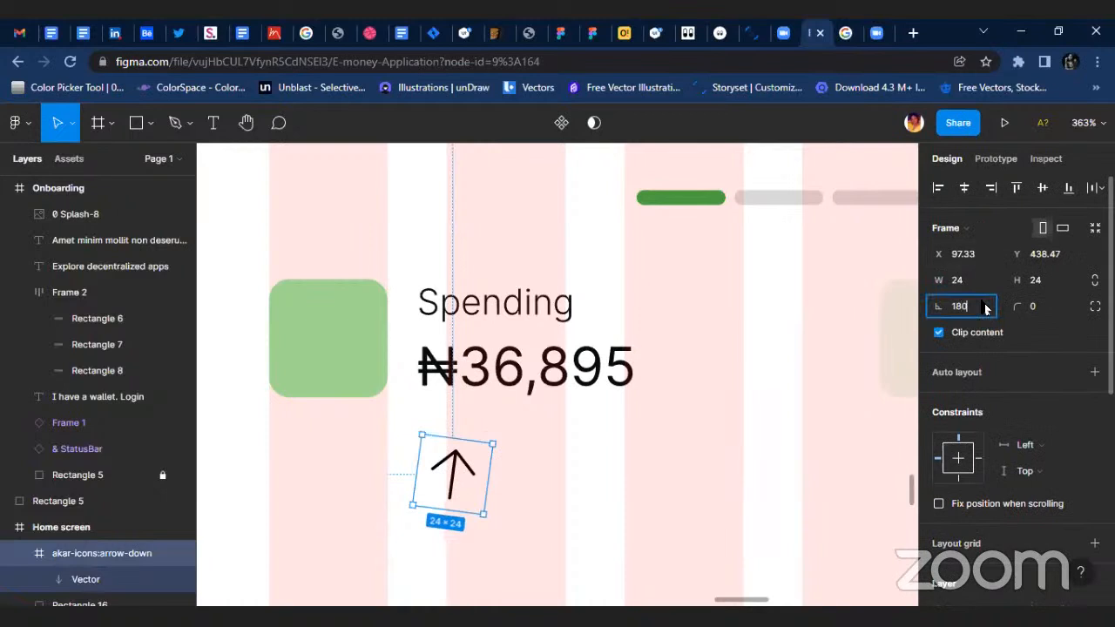
text(180)
key(Return)
drag(453, 470, 308, 279)
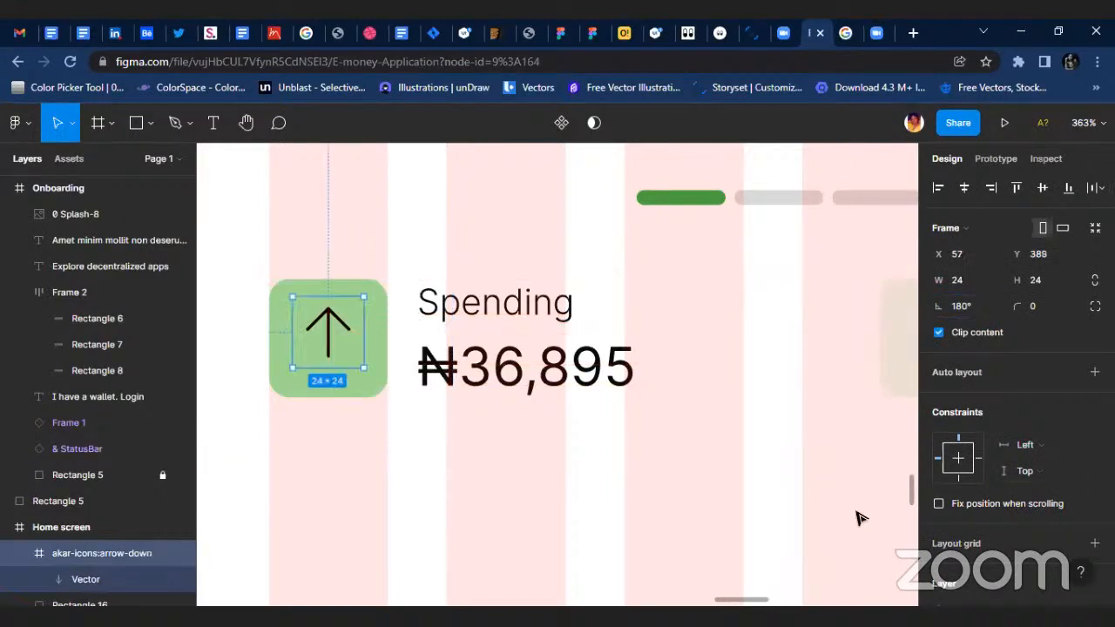
Set the stroke weight of the Spending arrow's vector to 1.5.
click(86, 579)
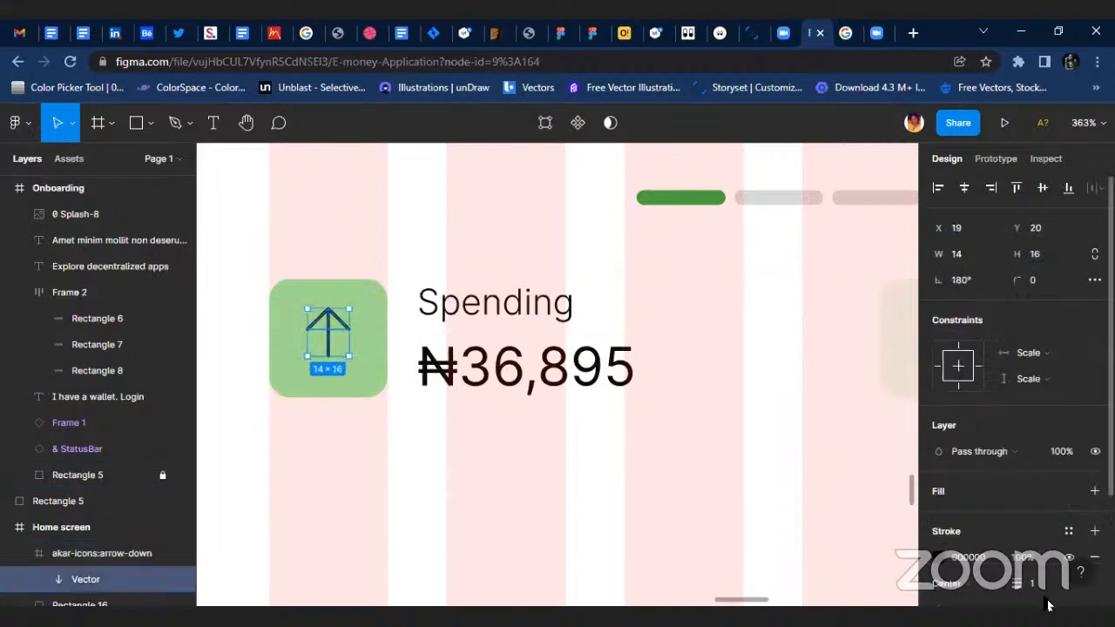
scroll(1008, 538, down, 3)
click(1050, 444)
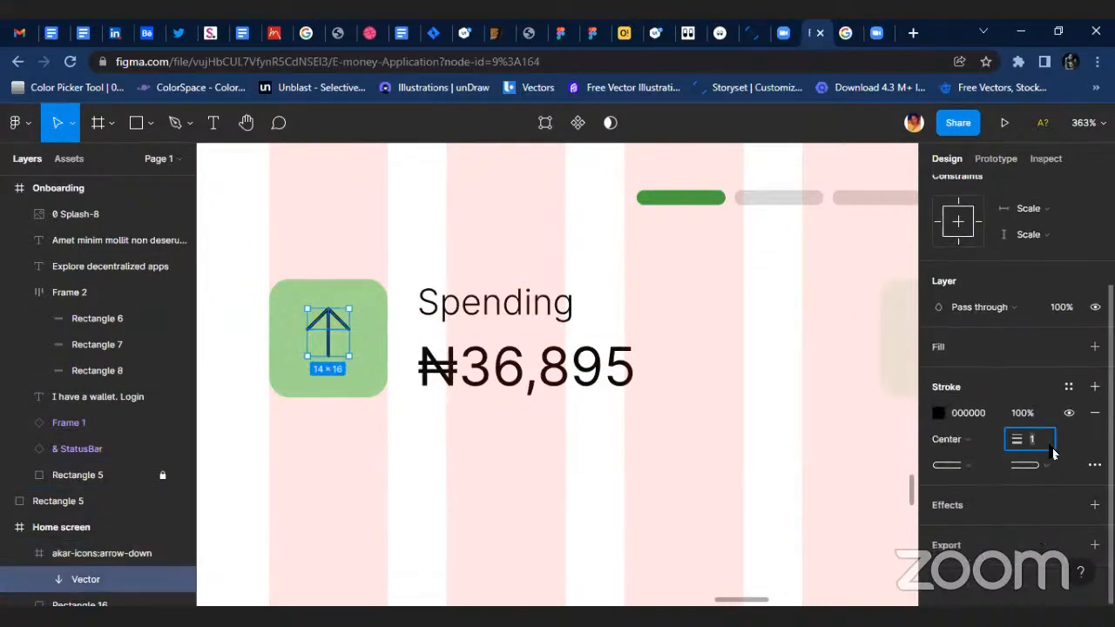
text(.5)
key(Return)
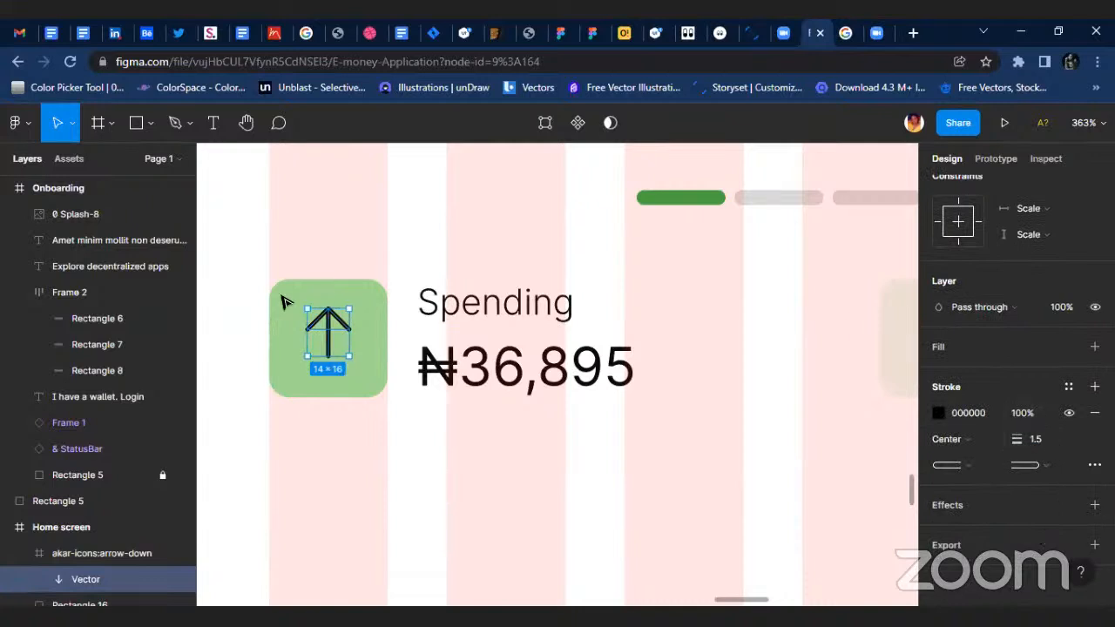
Move the arrow vector out of the akar-icons arrow-down frame into the Home screen and delete the empty icon frame.
scroll(300, 357, up, 3)
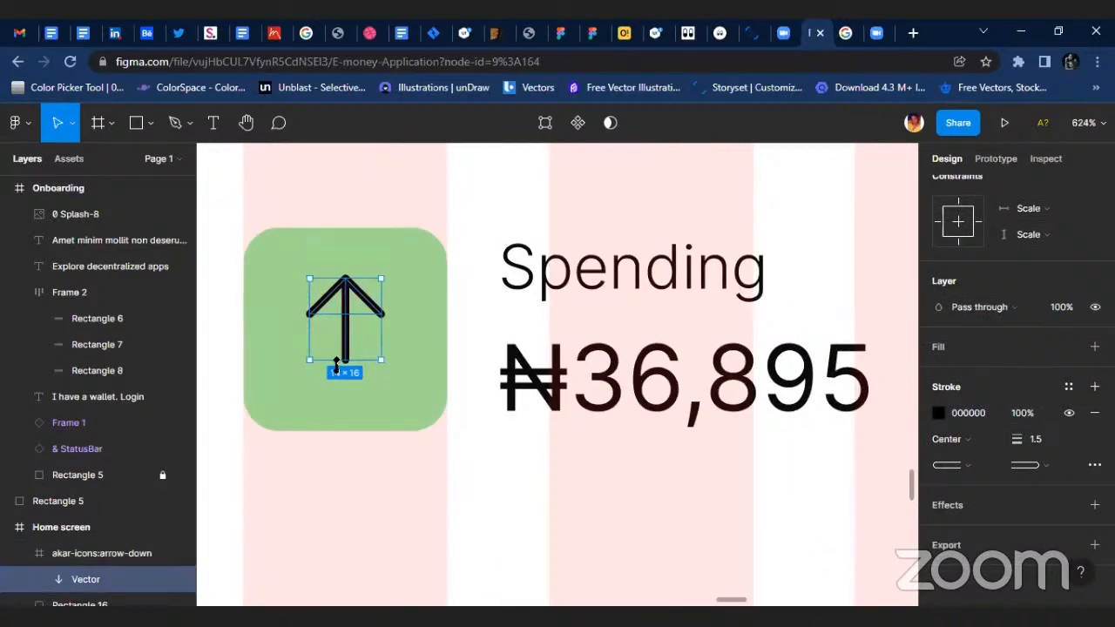
drag(337, 361, 337, 370)
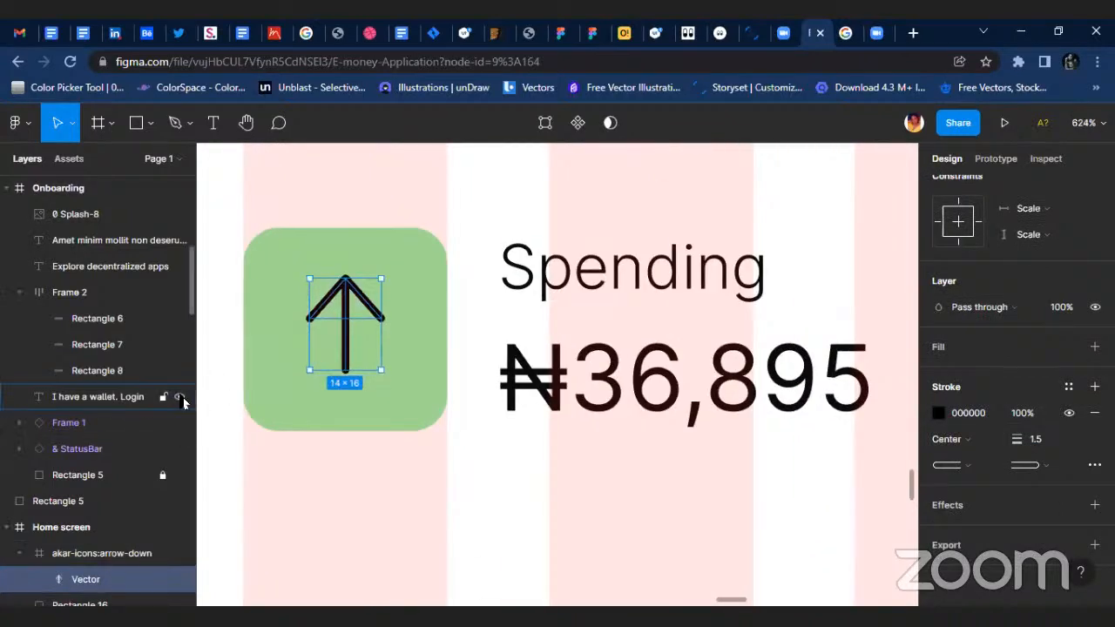
click(98, 554)
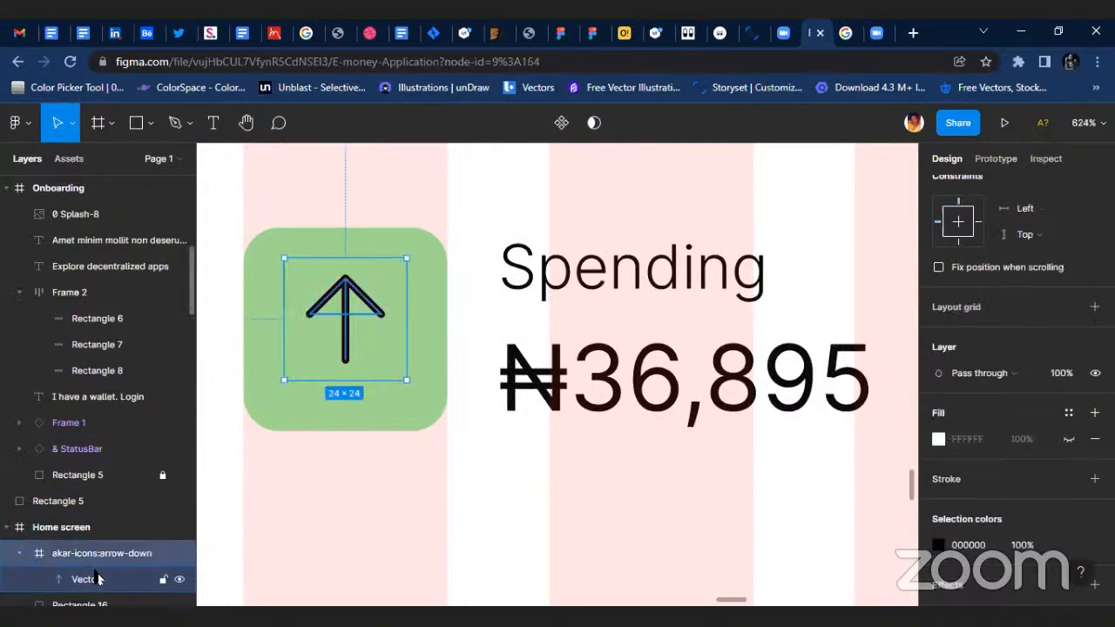
click(98, 580)
drag(98, 579, 133, 547)
click(106, 581)
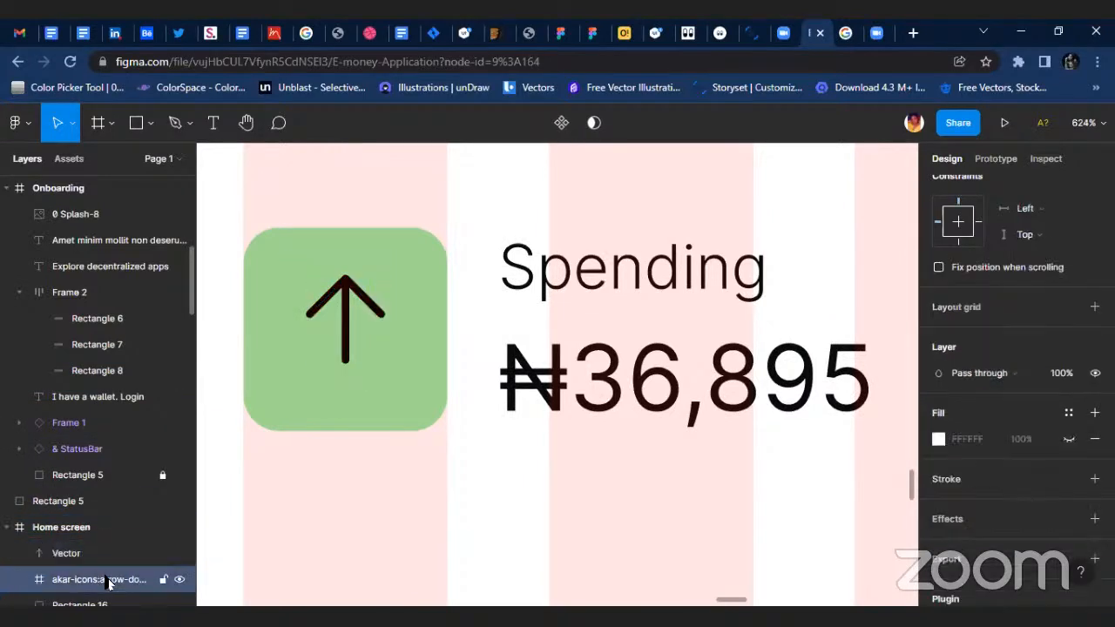
key(Delete)
Resize the arrow vector to 16 × 20 and centre it on the green Spending square.
click(83, 560)
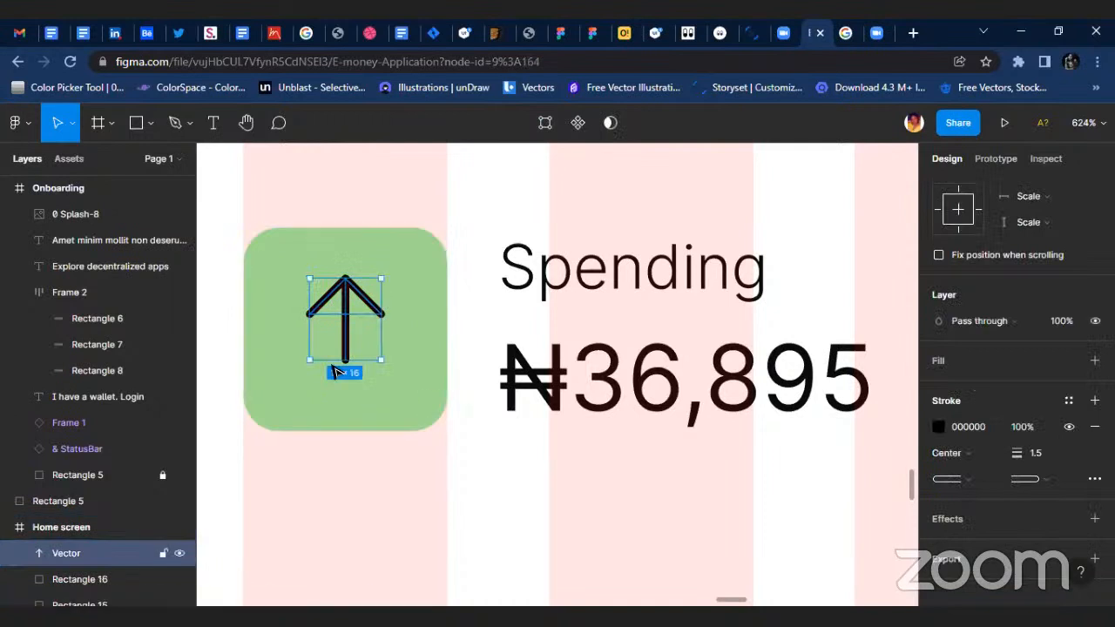
scroll(336, 370, up, 1)
drag(346, 359, 347, 382)
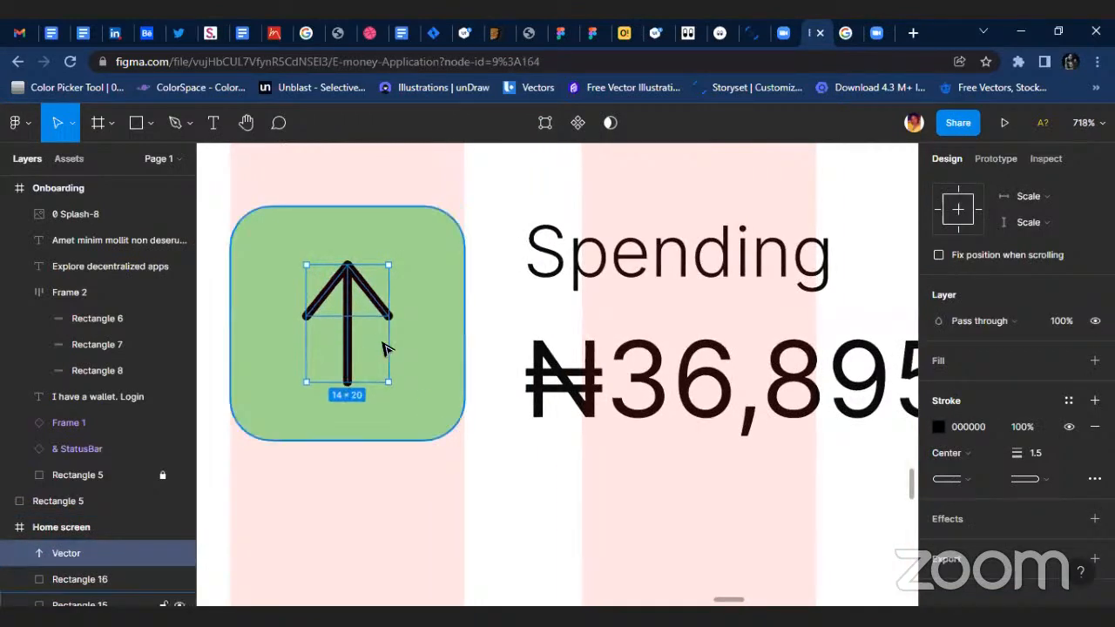
drag(395, 347, 400, 353)
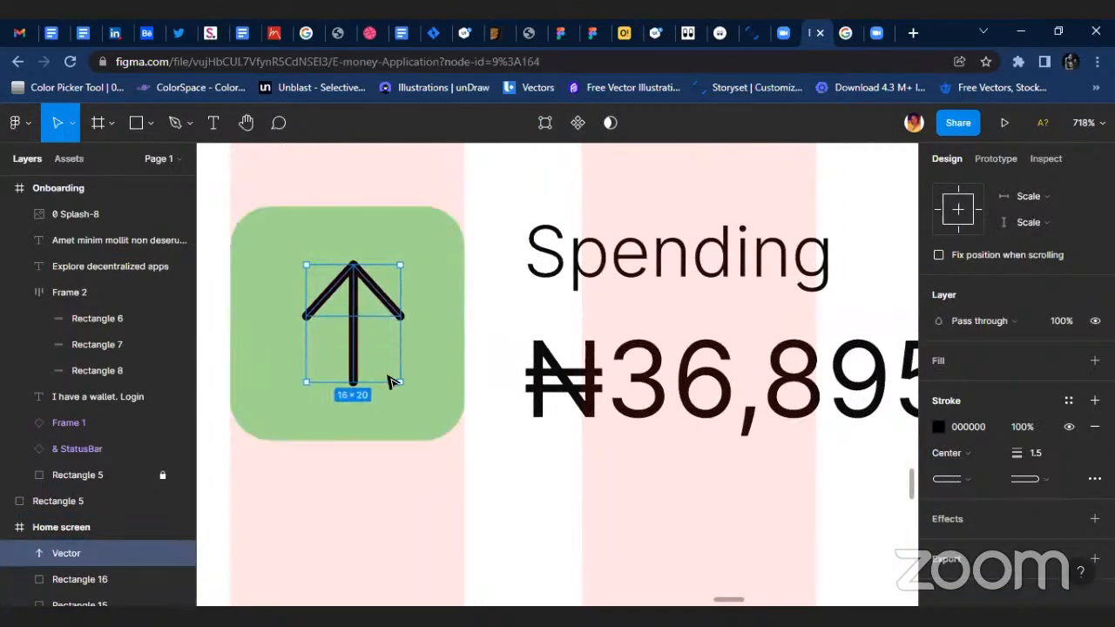
key(alt)
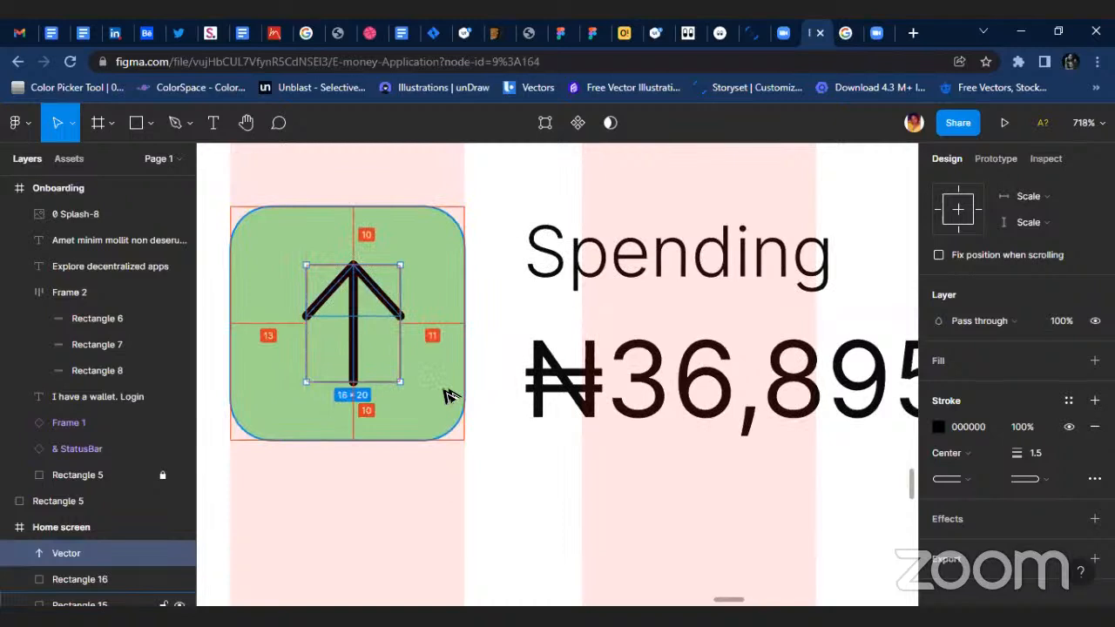
key(alt)
key(Left)
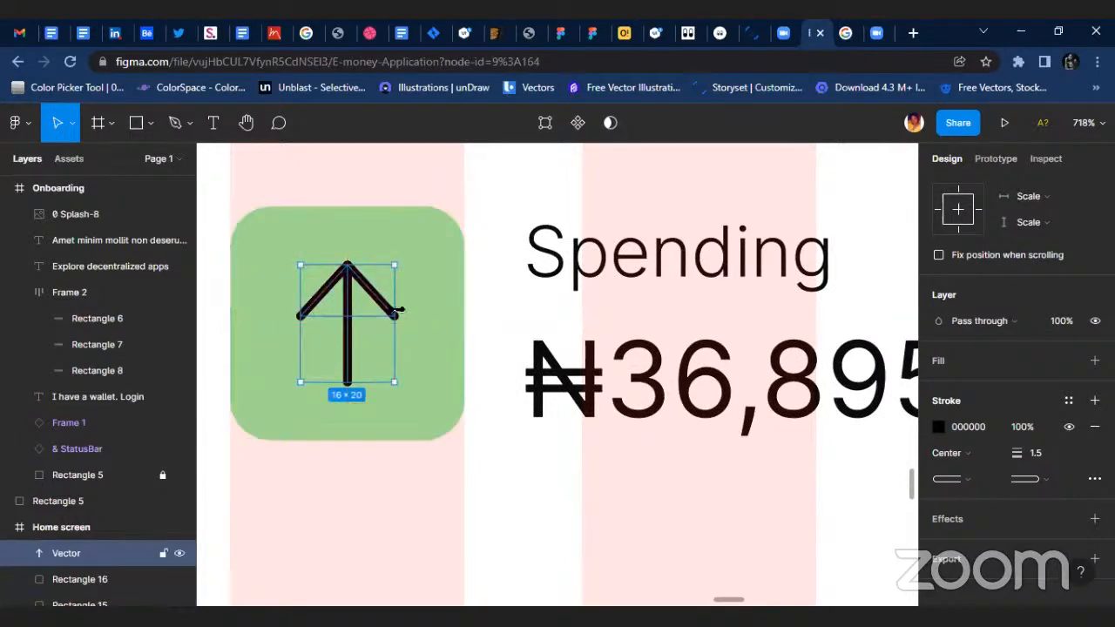
Apply the Primary color style to the Spending arrow's stroke.
scroll(353, 327, down, 3)
scroll(1015, 382, down, 1)
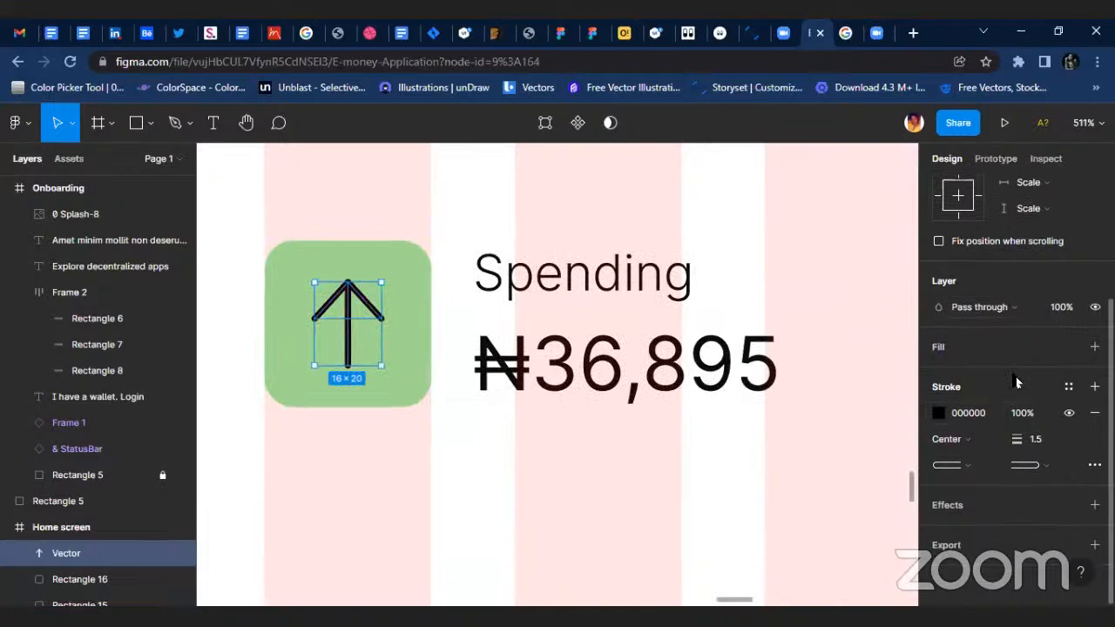
click(1067, 387)
click(1002, 336)
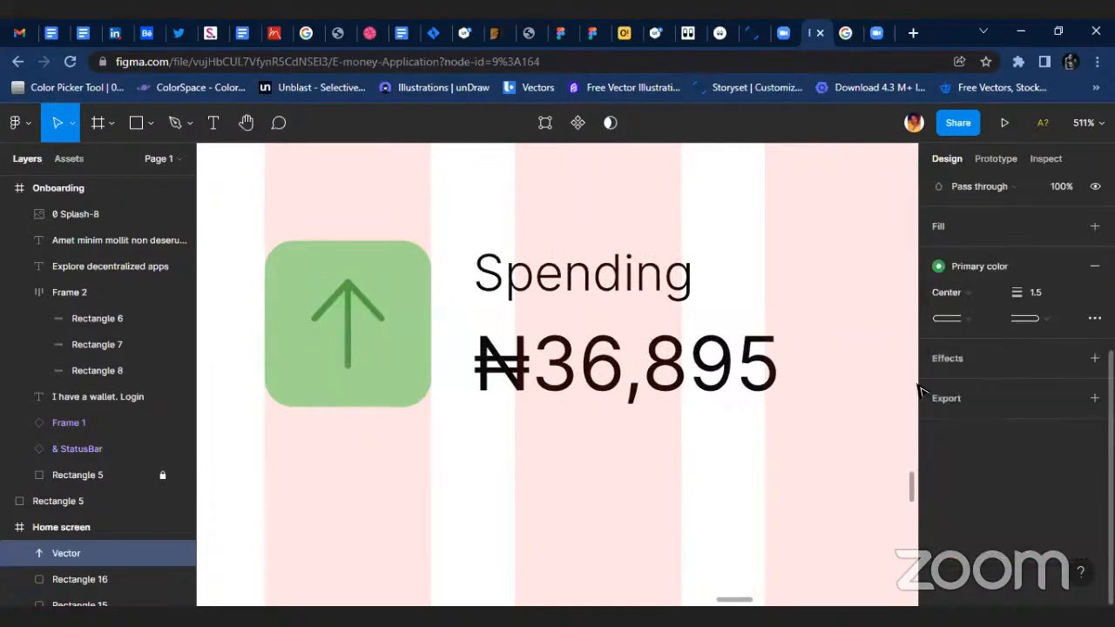
key(Escape)
Reduce the fill opacity of the green Spending square to 70%.
click(378, 358)
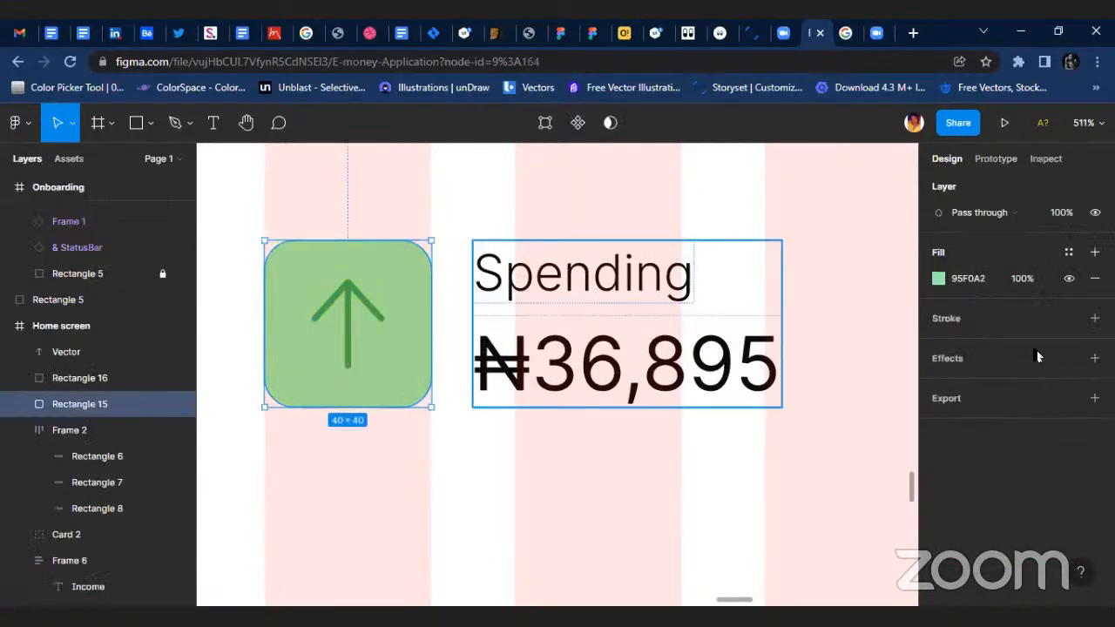
click(1020, 278)
key(Return)
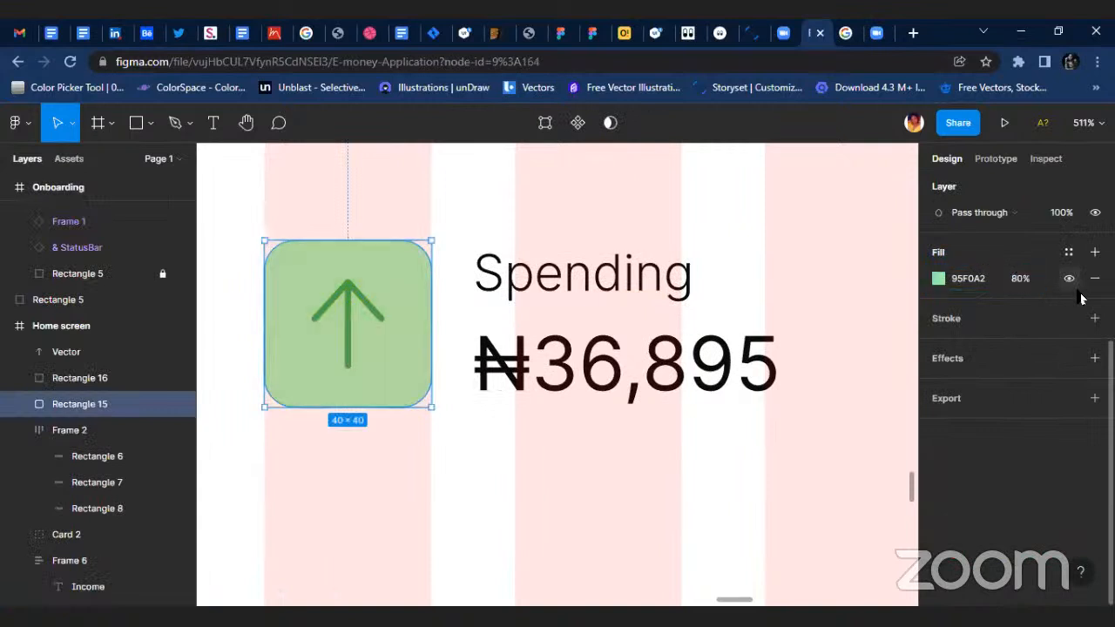
text(70)
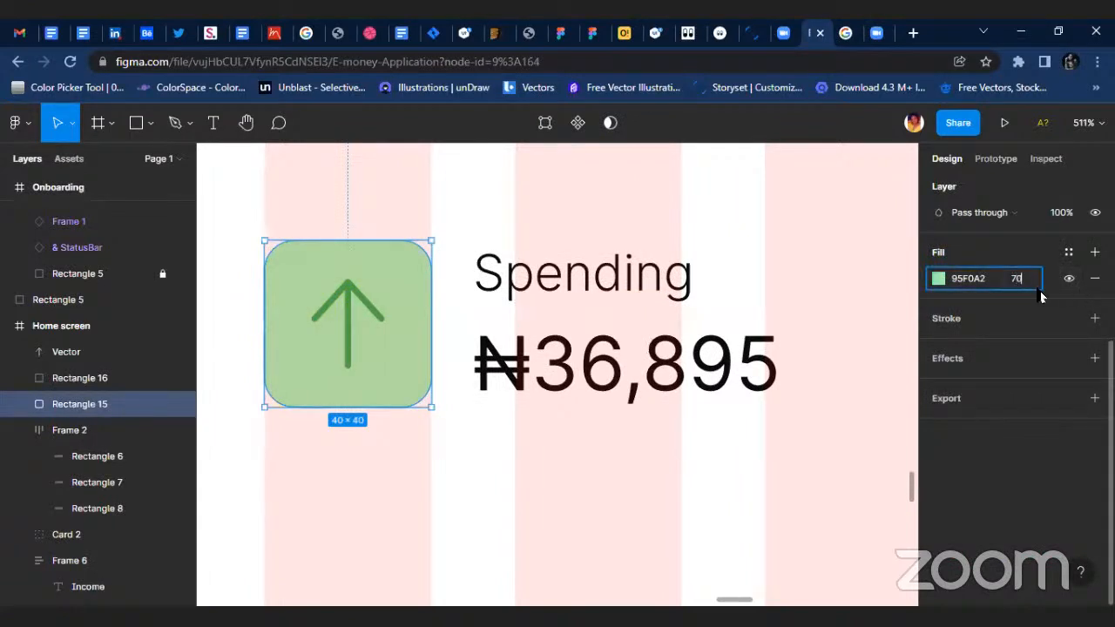
key(Return)
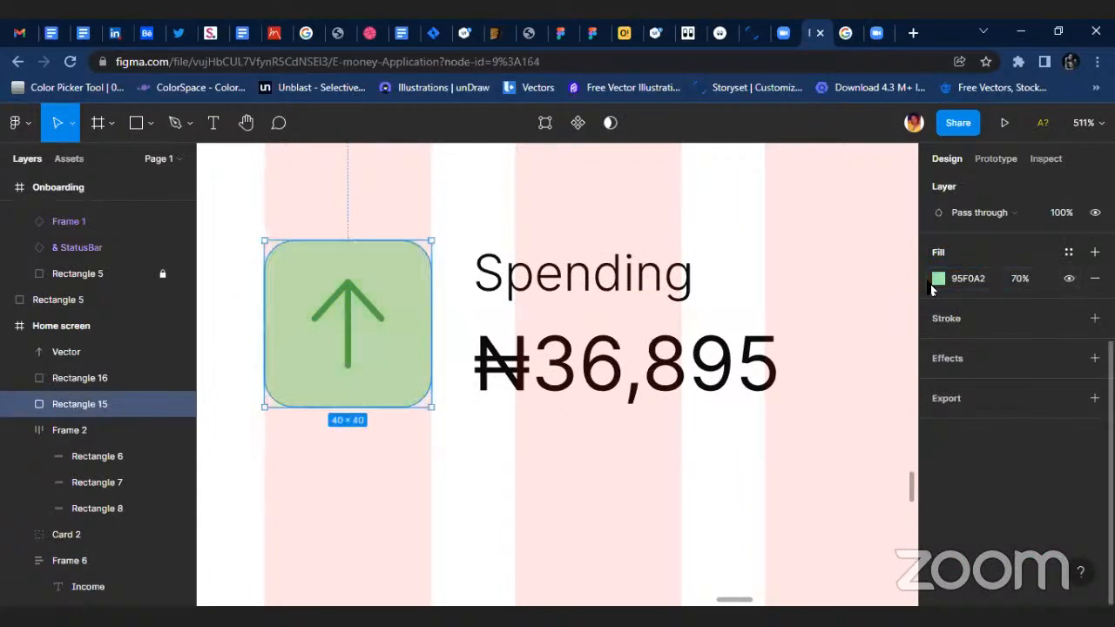
Sample the Spending square's lightened green with the eyedropper as its solid fill, B5F5BE at 100%.
click(936, 279)
click(746, 424)
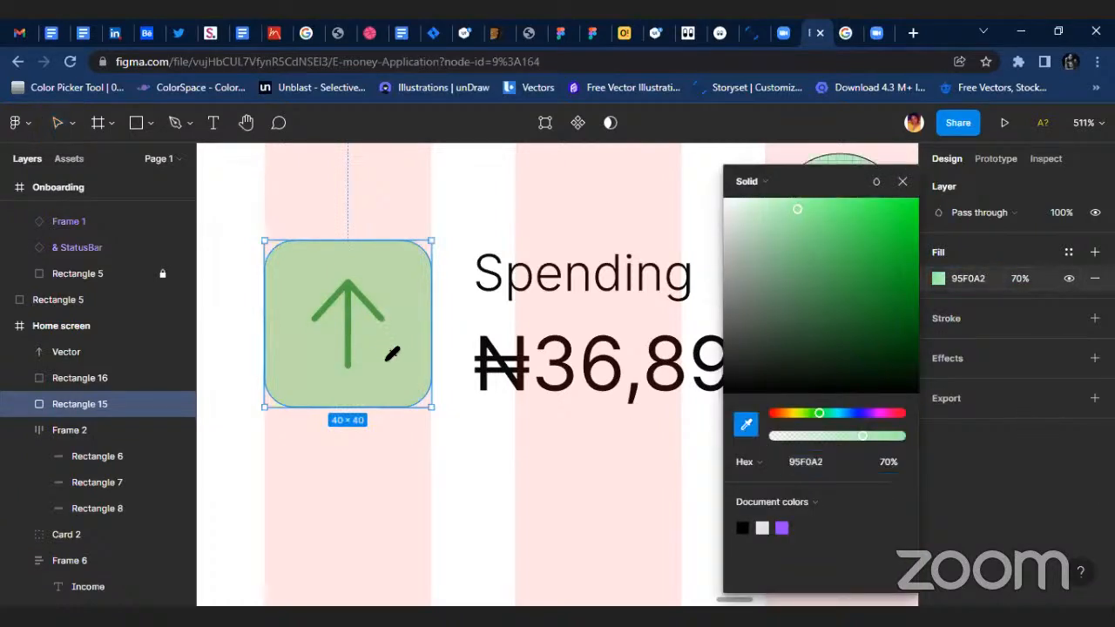
click(392, 353)
click(411, 471)
Duplicate the Spending arrow and place the copy on the pale square beside Income.
scroll(498, 421, down, 5)
click(466, 418)
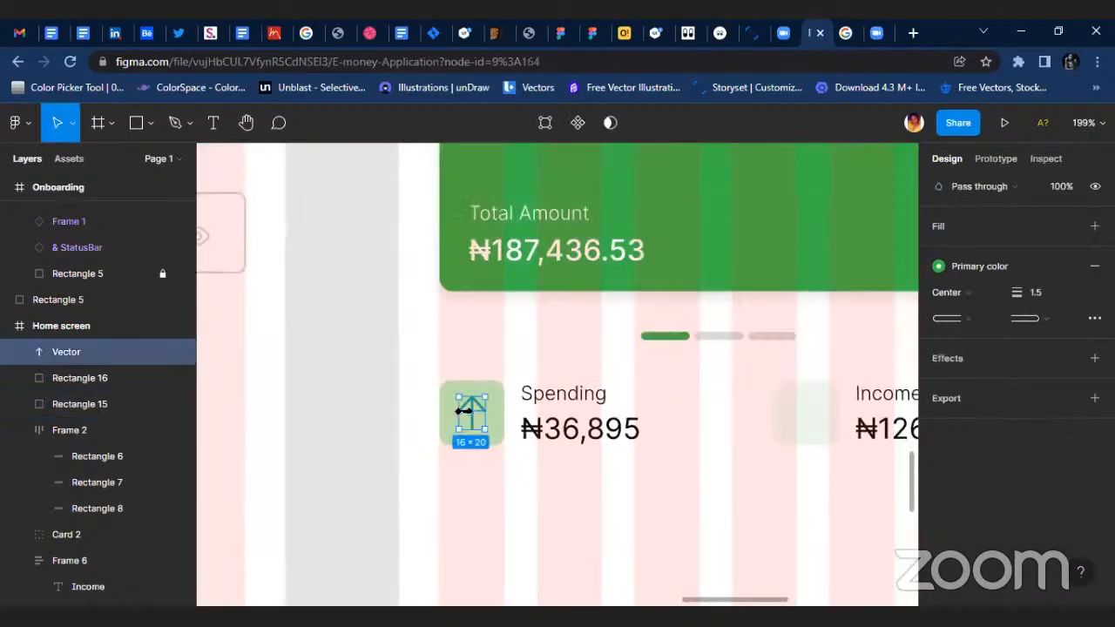
drag(470, 418, 810, 414)
Flip the Income arrow vertically so it points down and set its rotation to 0°.
scroll(852, 423, up, 3)
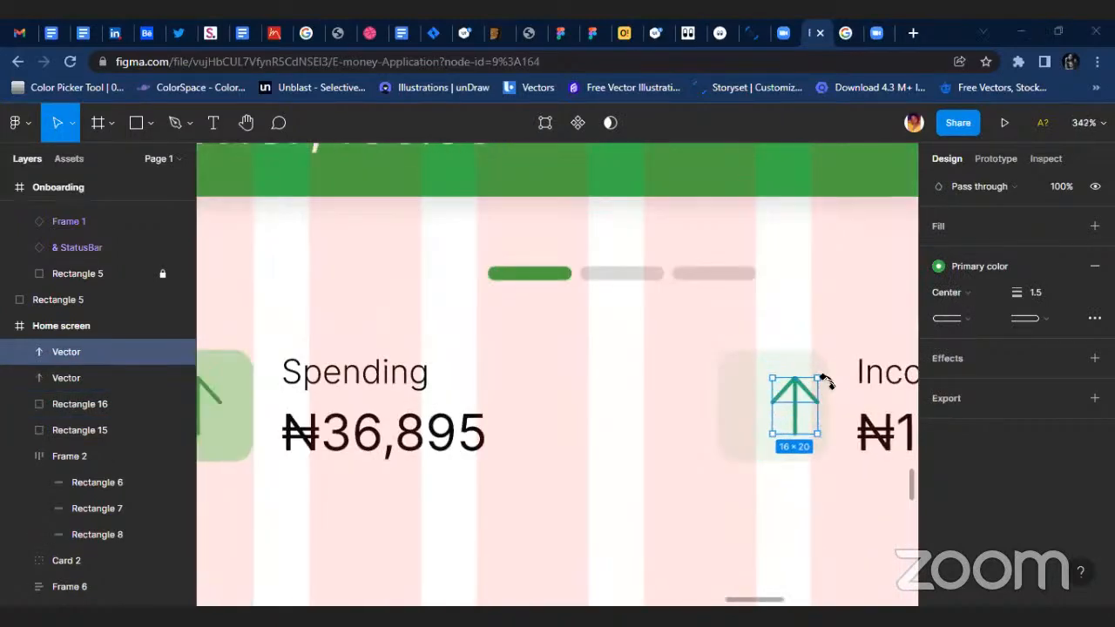
key(shift+v)
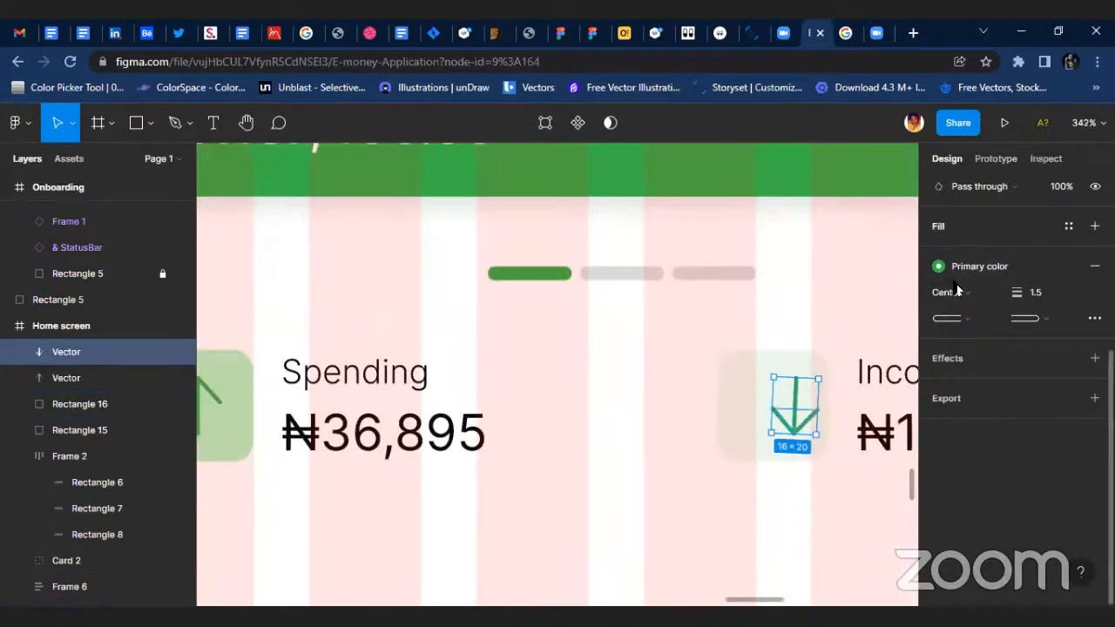
scroll(985, 241, up, 3)
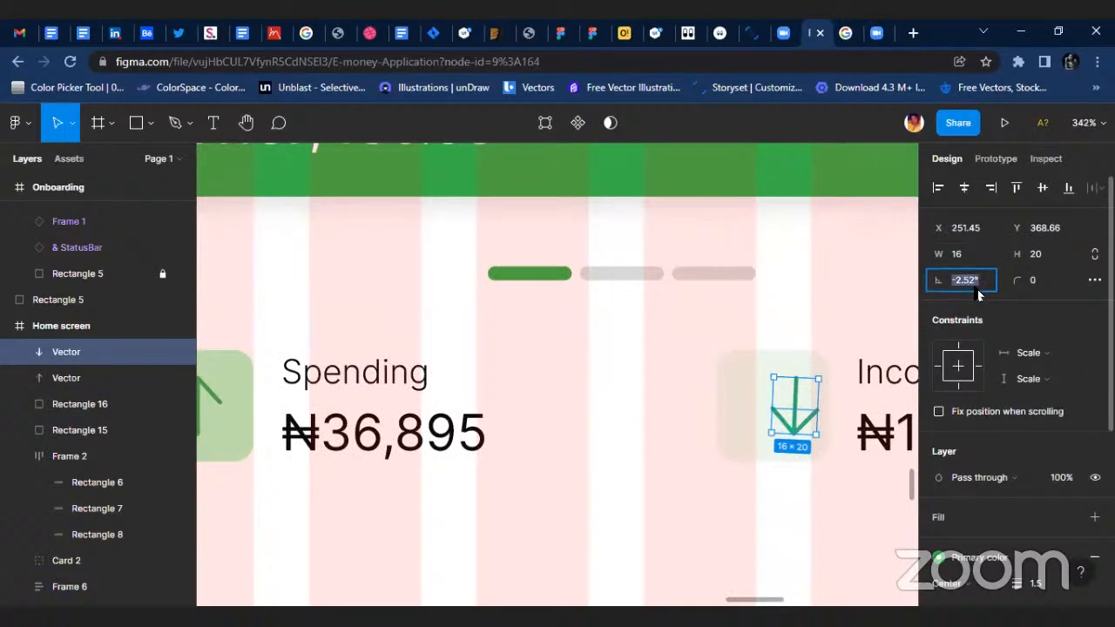
key(Return)
Centre the down arrow on the Income square, with 12 px at each side and 10 px above and below.
scroll(766, 483, up, 1)
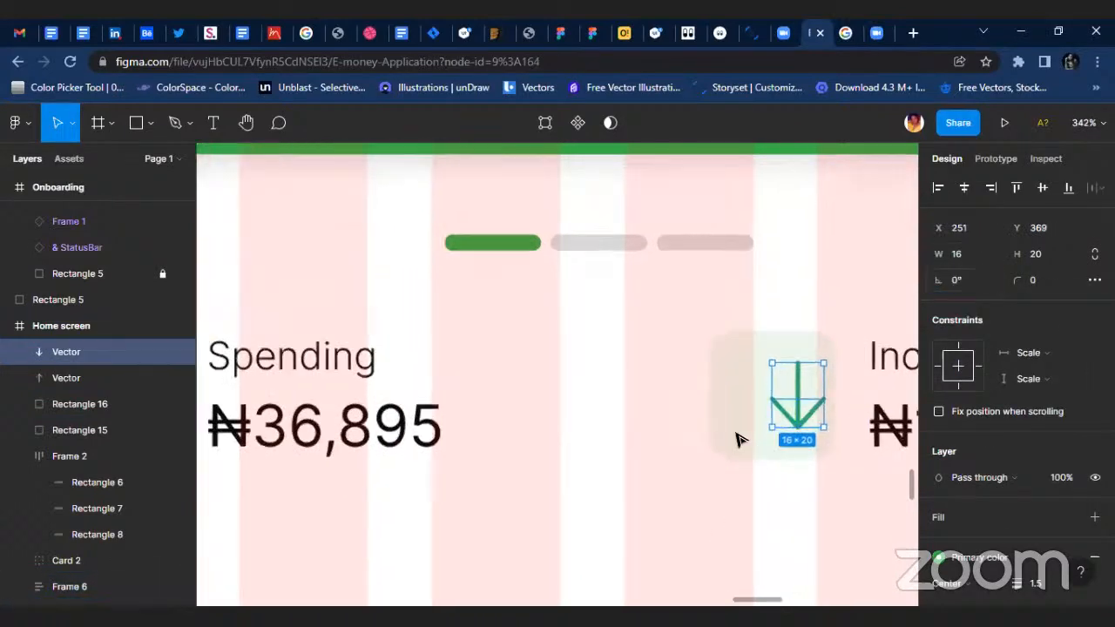
scroll(784, 414, right, 1)
scroll(776, 390, up, 1)
drag(734, 411, 701, 419)
key(alt)
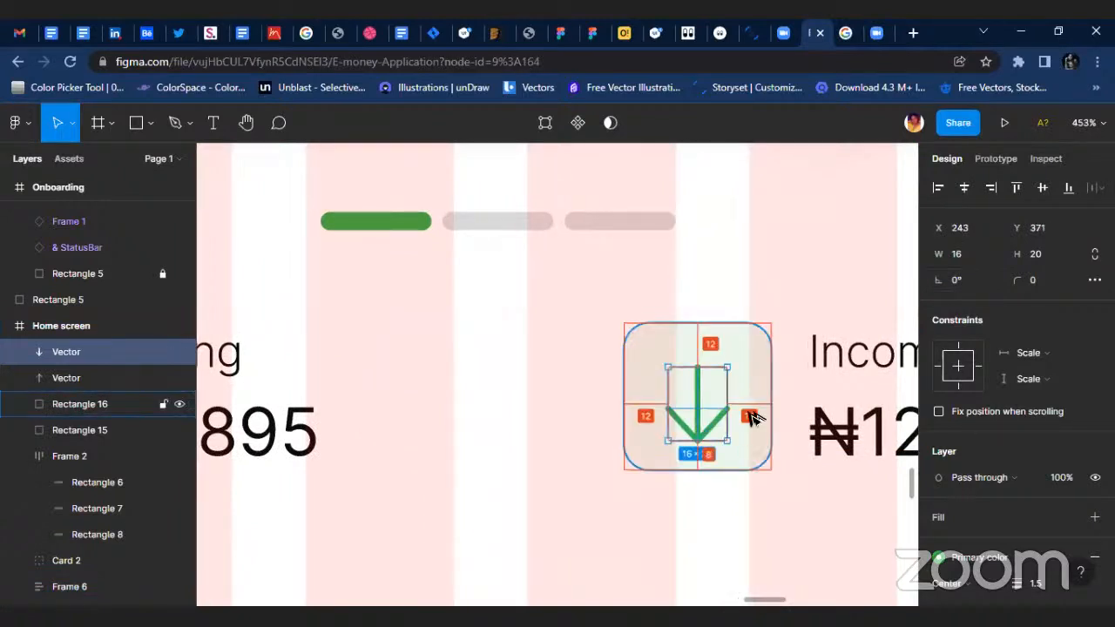
key(Up)
key(Up)
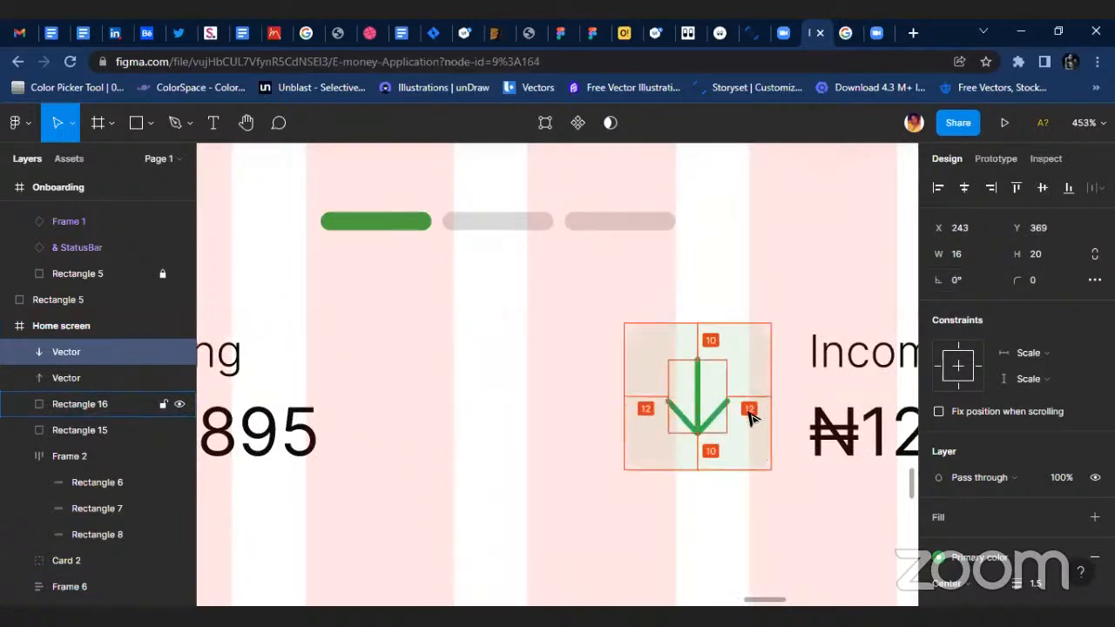
click(574, 481)
Detach the Primary color style from the Spending arrow's stroke and change it to the darker green 1D5A26.
scroll(540, 473, down, 5)
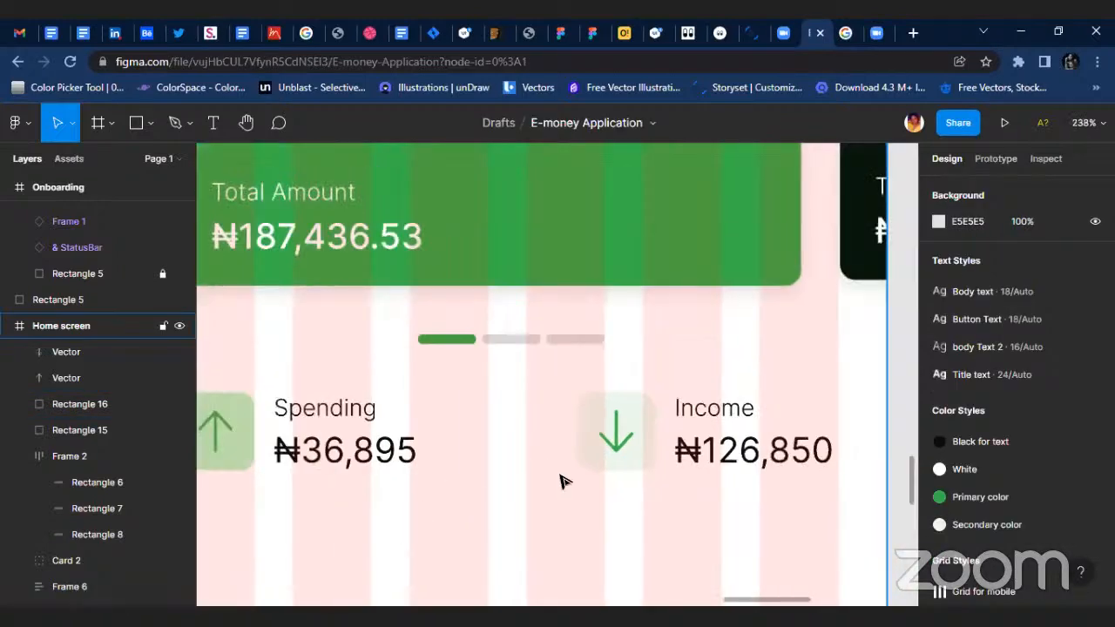
scroll(264, 481, up, 1)
scroll(453, 482, down, 2)
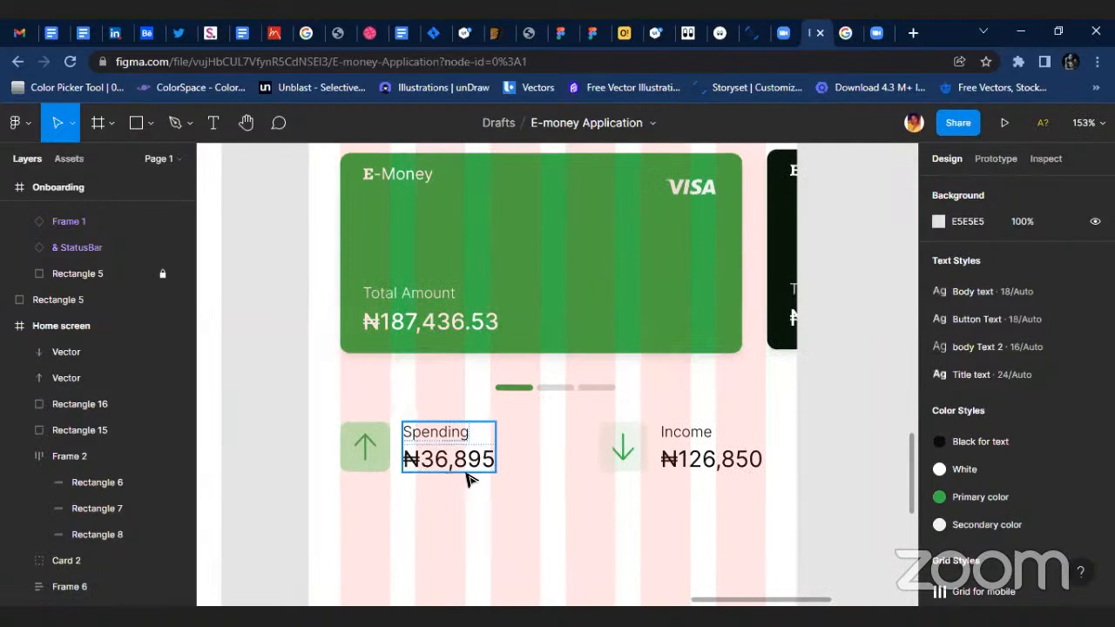
scroll(356, 445, up, 2)
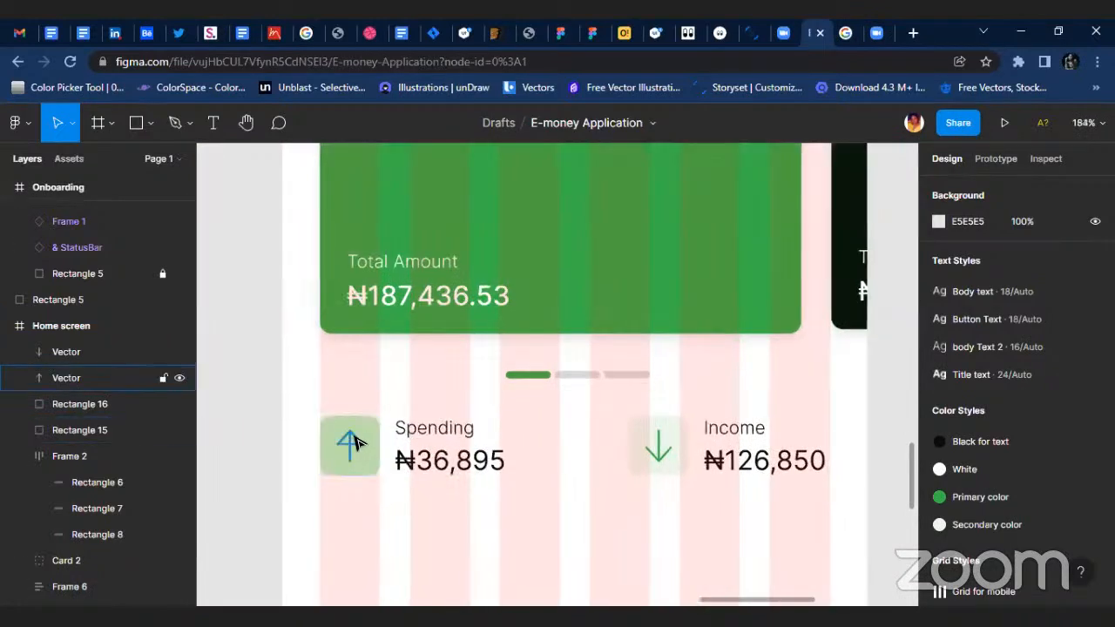
click(357, 437)
scroll(983, 535, down, 3)
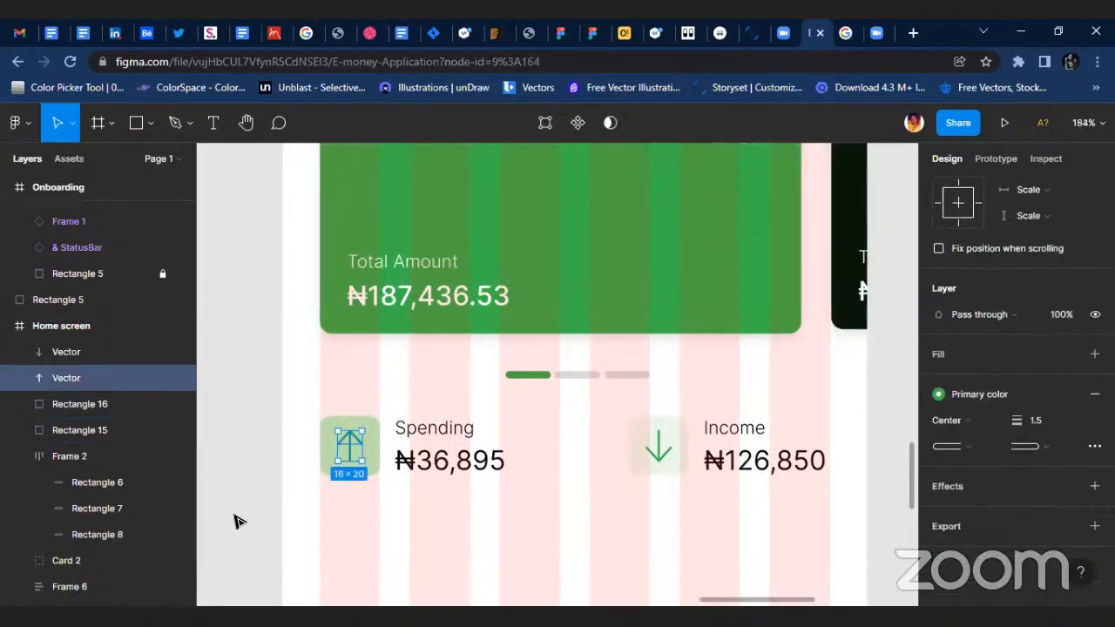
scroll(427, 413, up, 3)
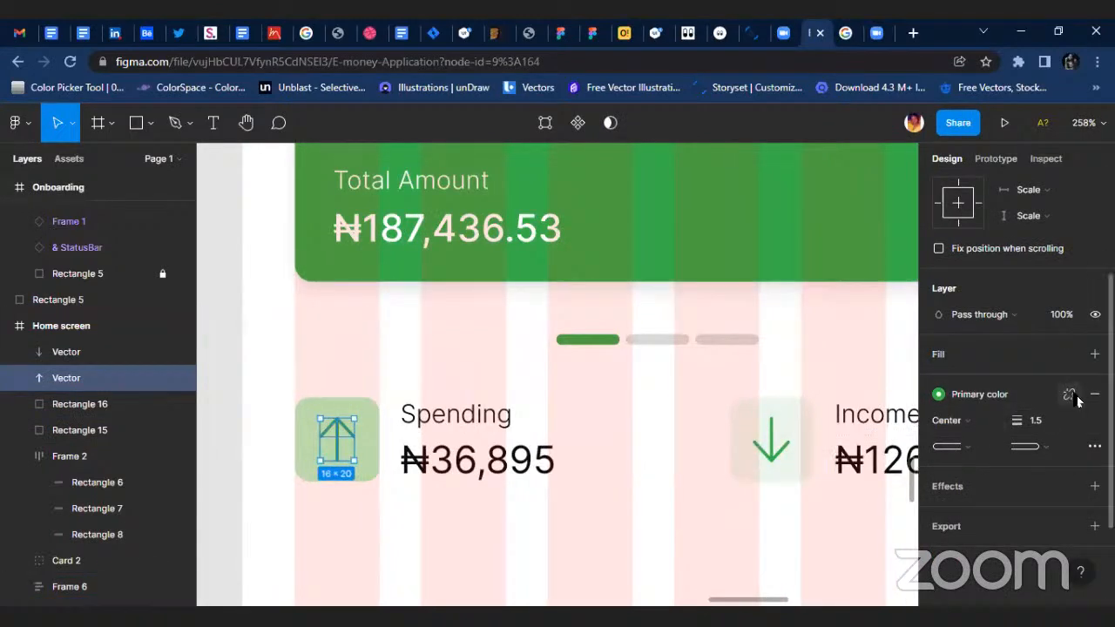
click(1070, 395)
click(940, 422)
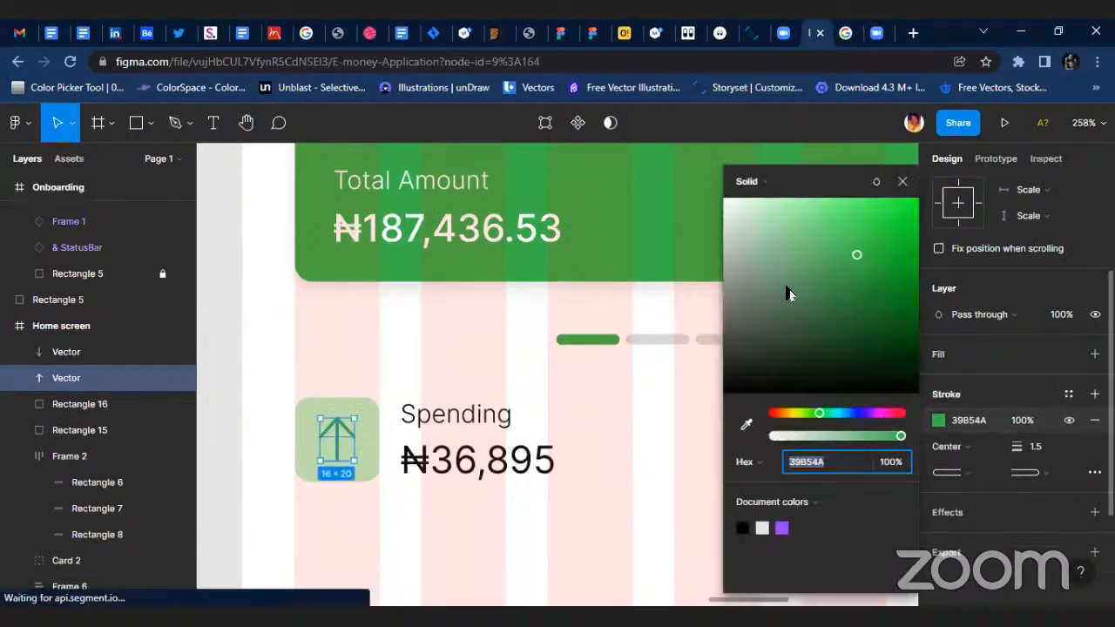
drag(858, 257, 856, 313)
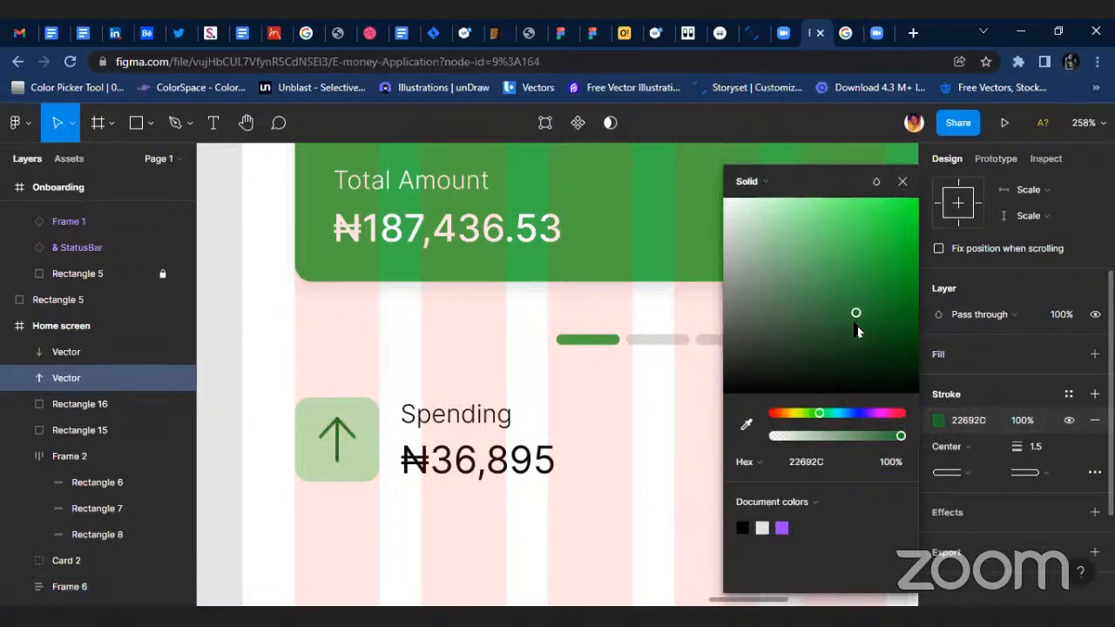
click(902, 181)
Select the Spending arrow together with its green square and wrap them in an auto layout frame.
scroll(387, 436, up, 5)
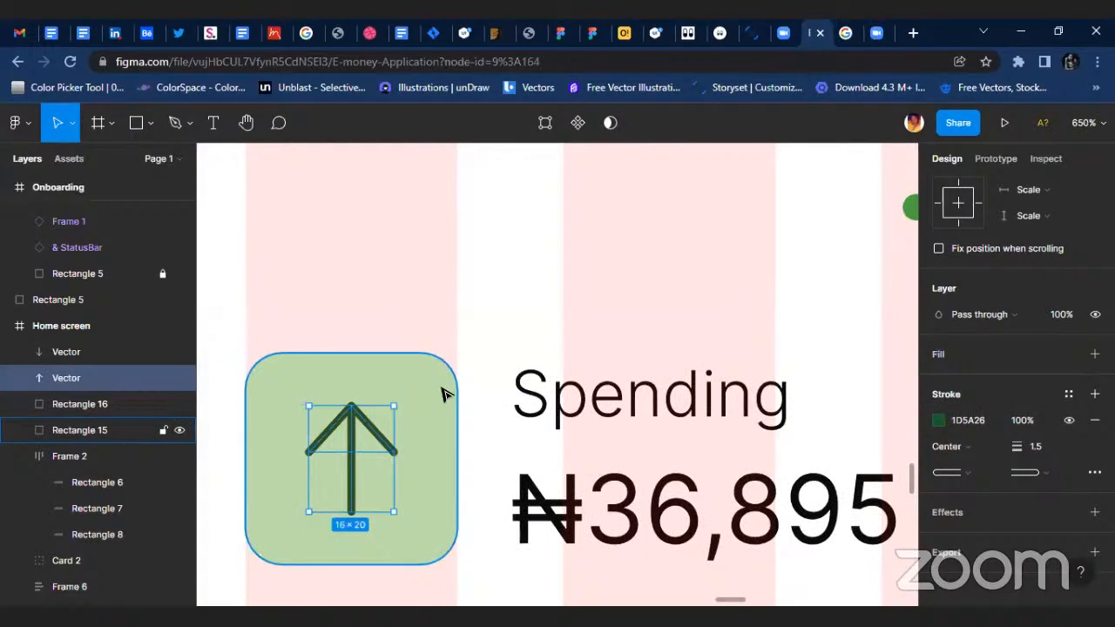
shift+click(442, 394)
key(shift+a)
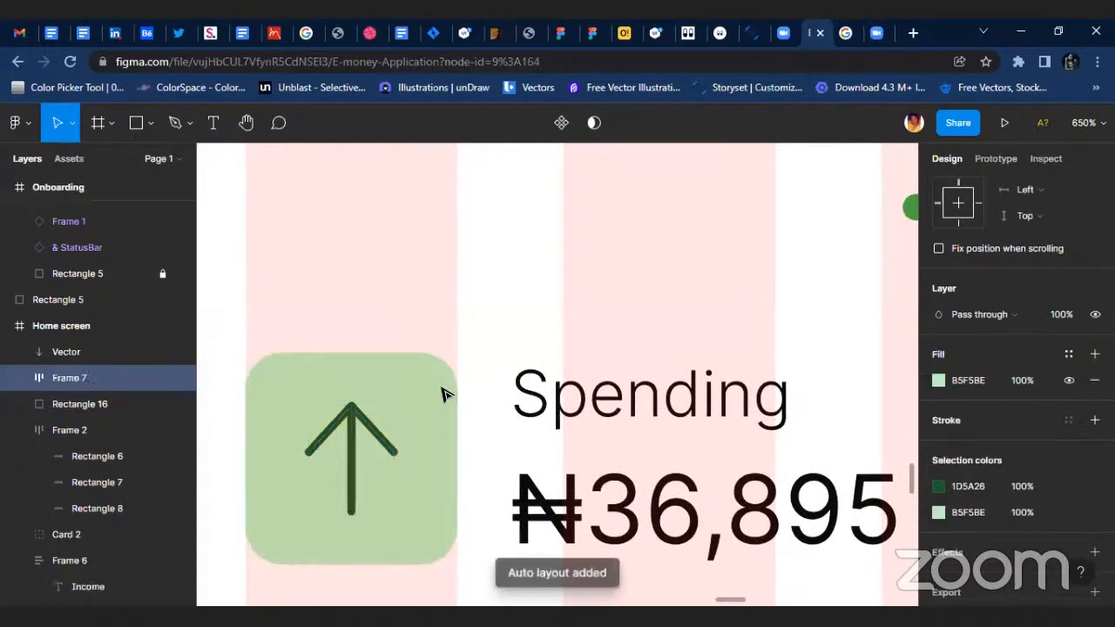
Try to ungroup the Spending arrow's auto layout frame.
scroll(453, 431, down, 5)
scroll(566, 495, right, 5)
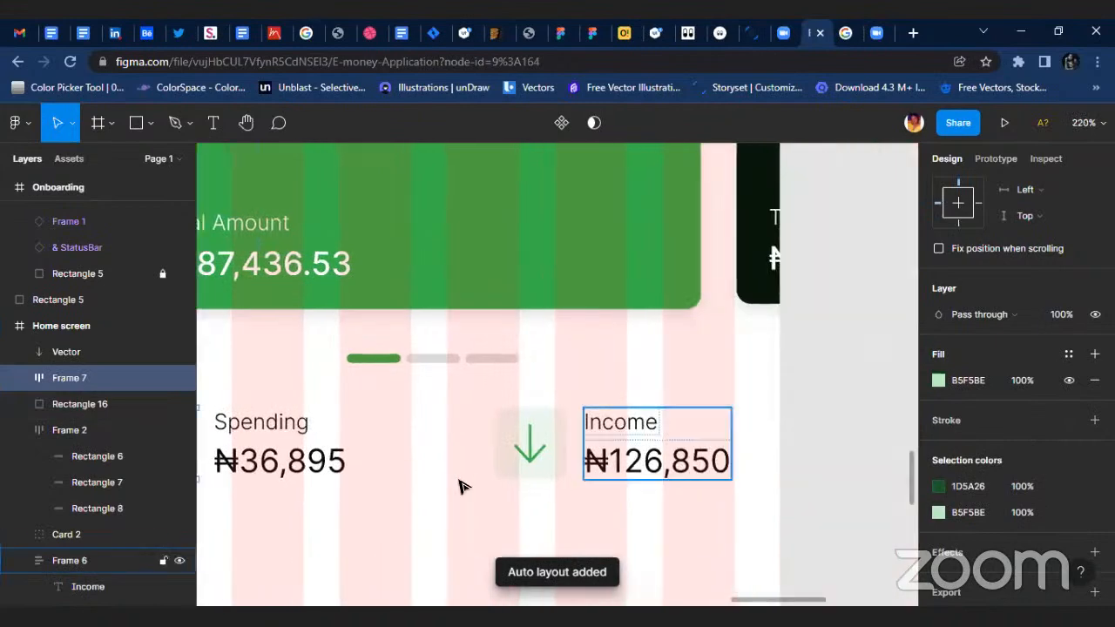
scroll(573, 441, up, 3)
drag(296, 466, 577, 461)
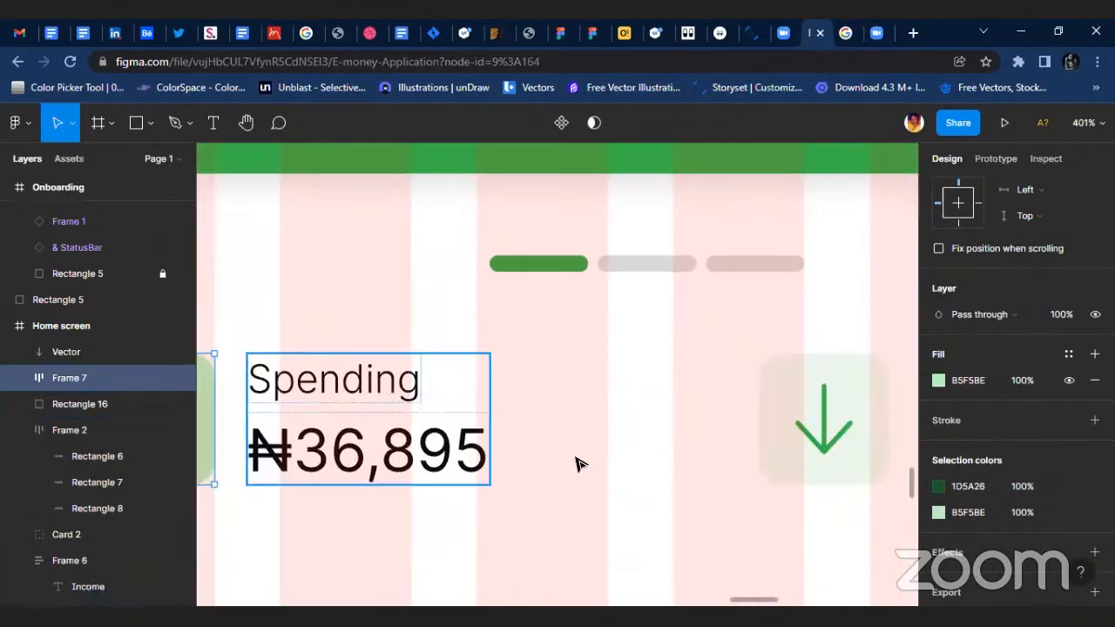
scroll(247, 445, up, 4)
scroll(366, 463, down, 3)
scroll(275, 410, left, 3)
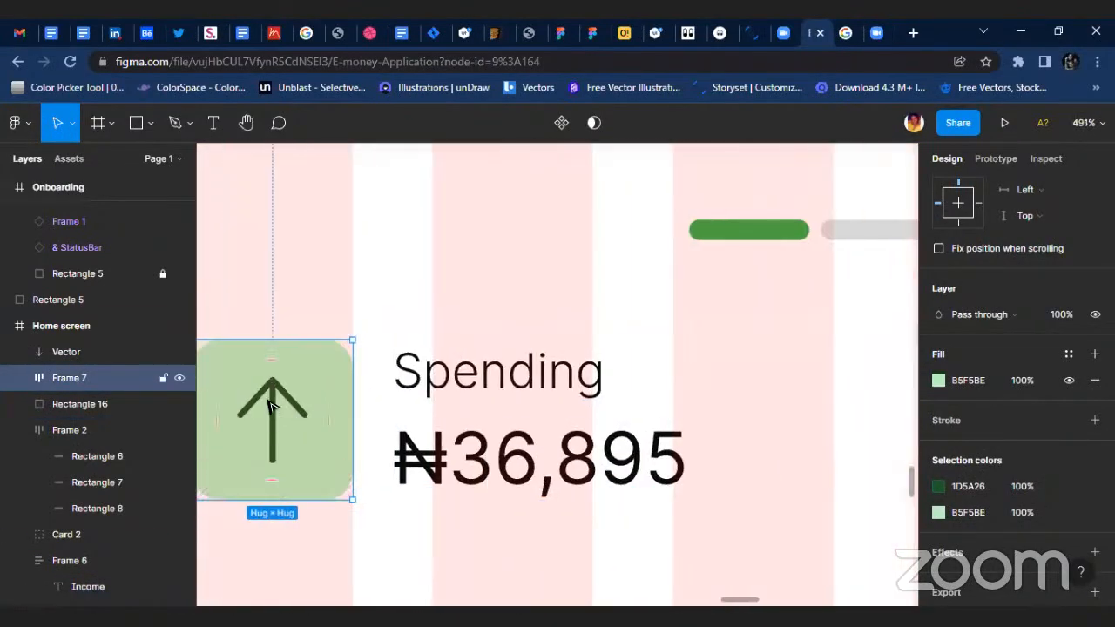
scroll(331, 415, up, 3)
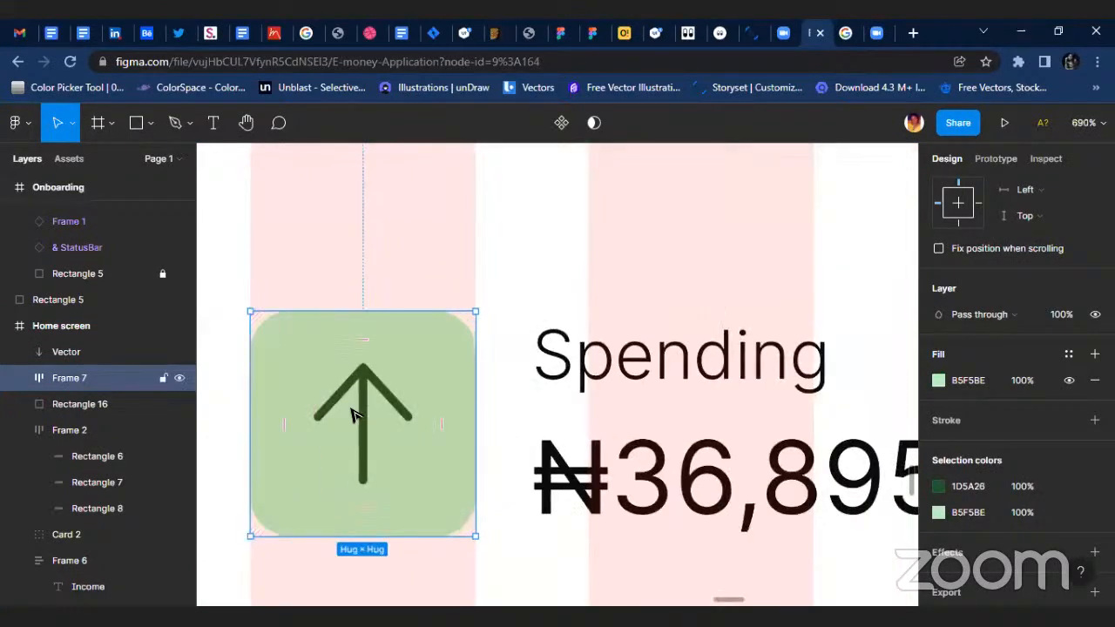
right_click(352, 415)
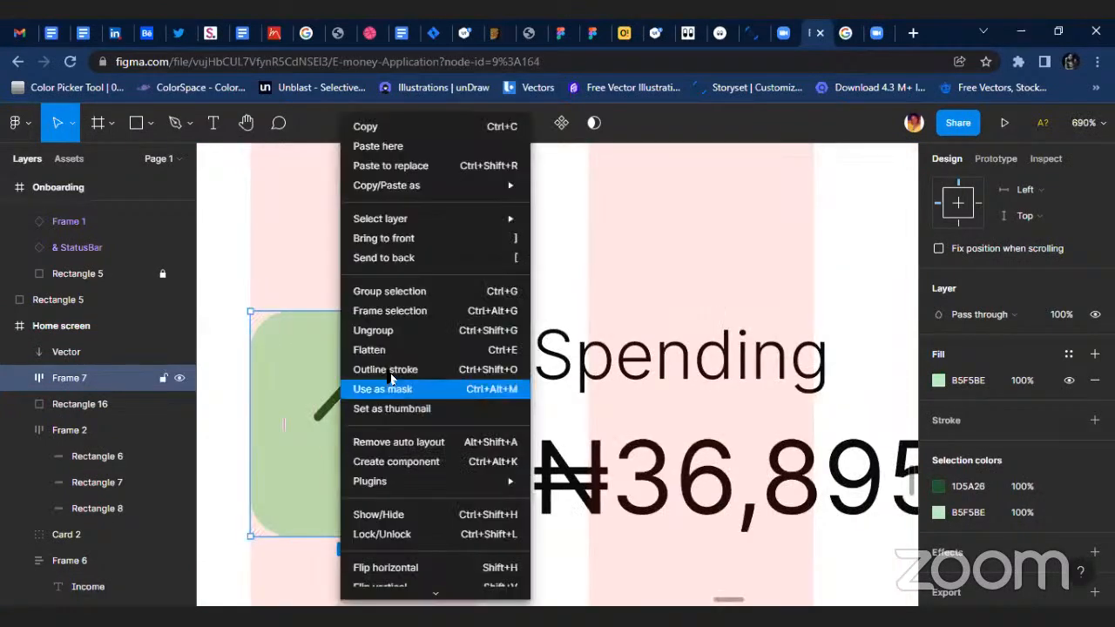
click(409, 331)
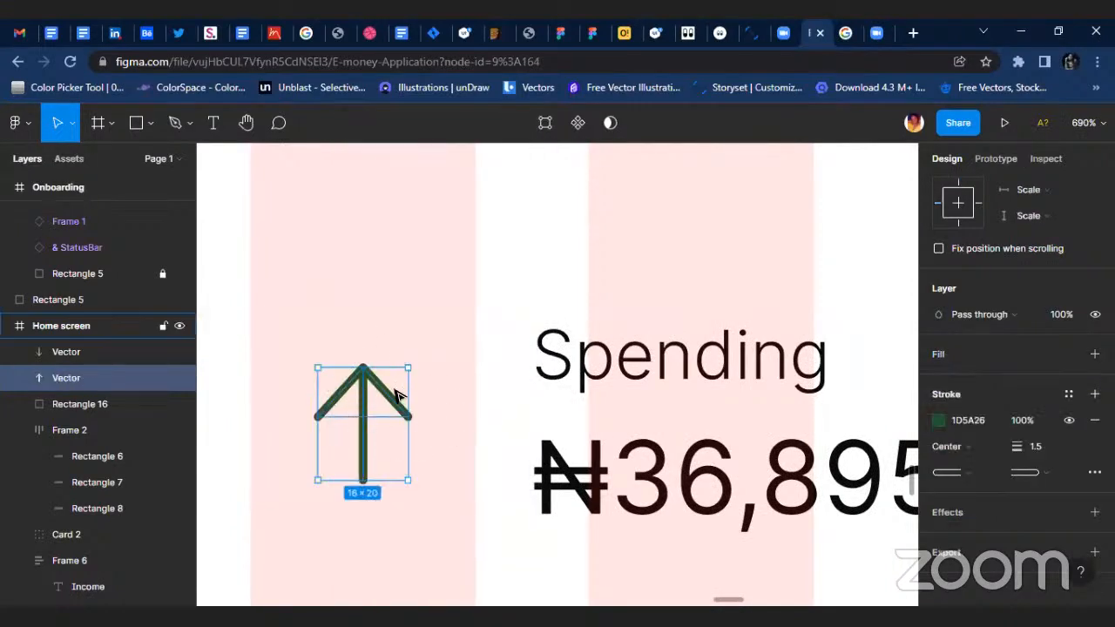
key(ctrl+z)
click(524, 276)
Select the Income down arrow together with its square and wrap them in an auto layout frame.
scroll(400, 460, down, 4)
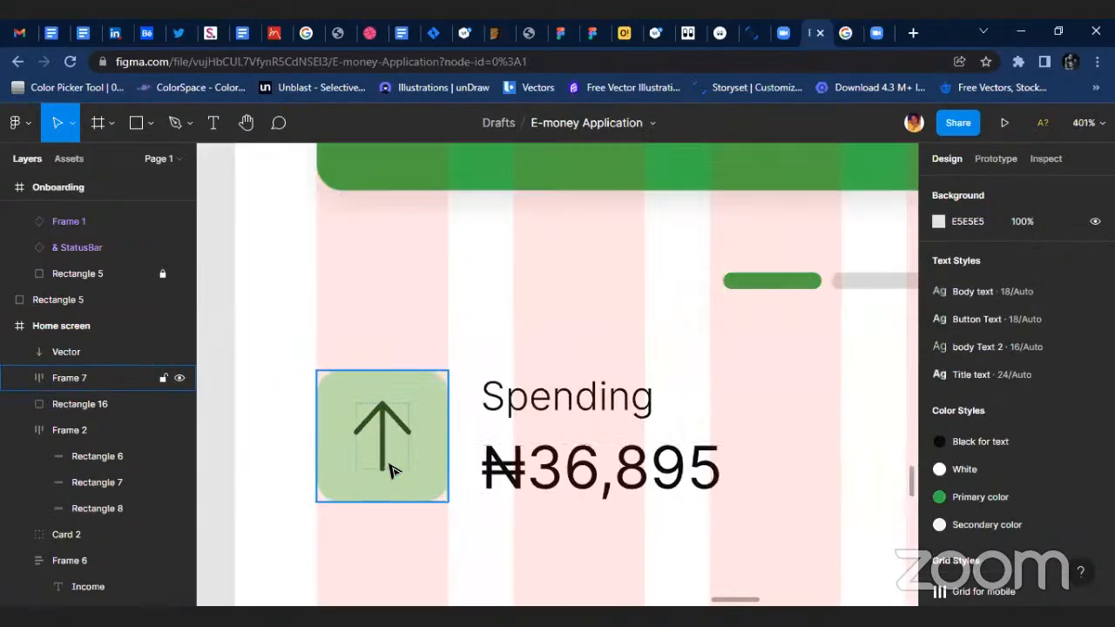
scroll(487, 462, right, 2)
scroll(664, 455, right, 2)
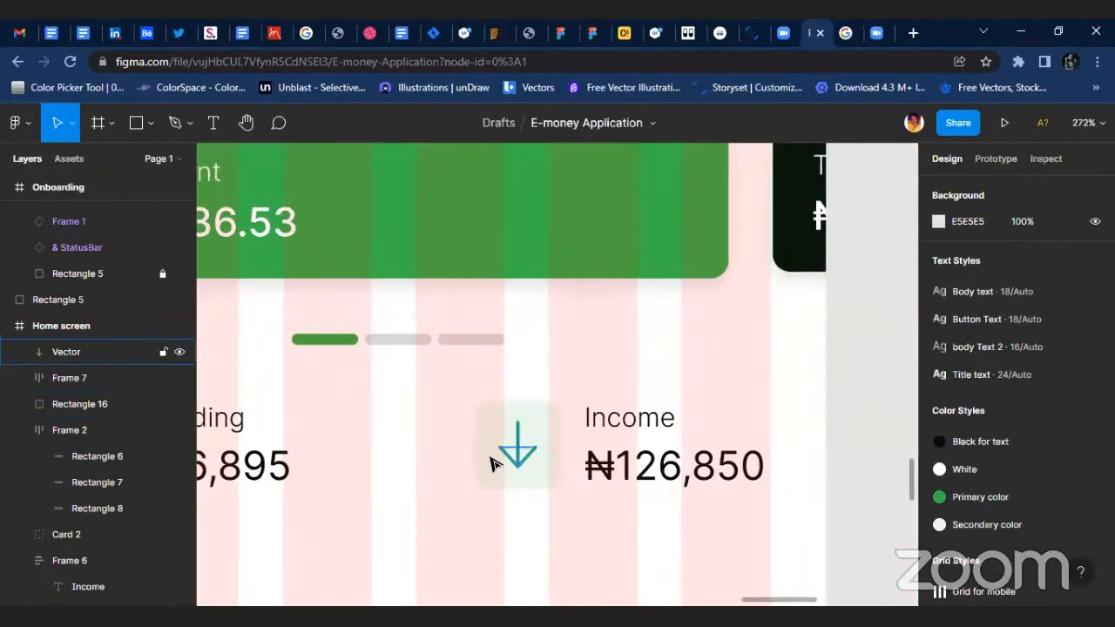
scroll(512, 448, up, 3)
click(566, 439)
shift+click(526, 420)
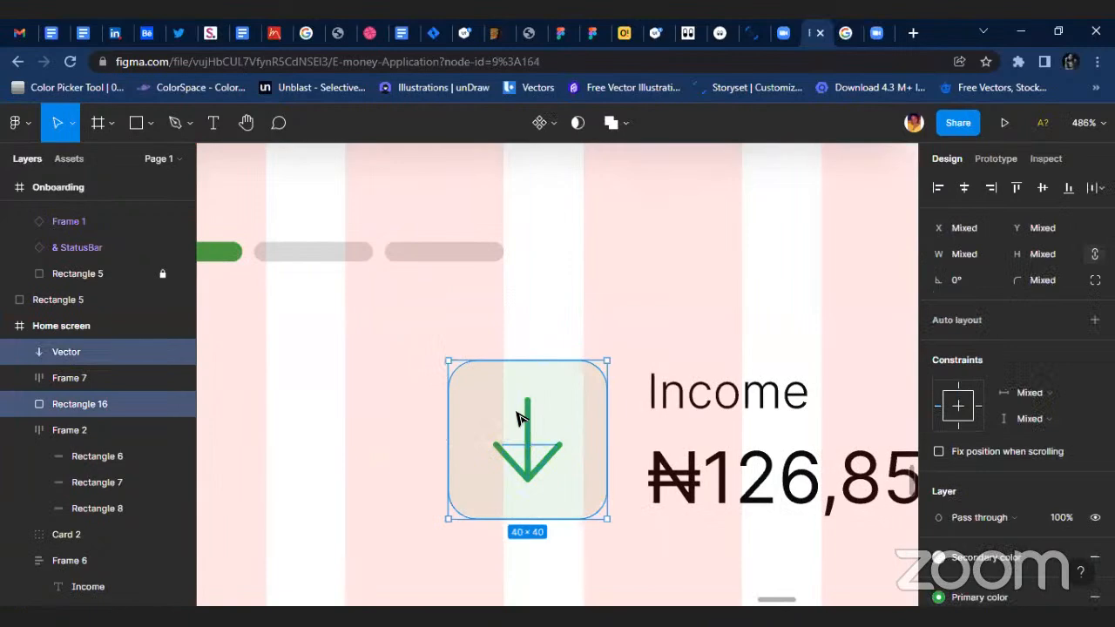
right_click(516, 416)
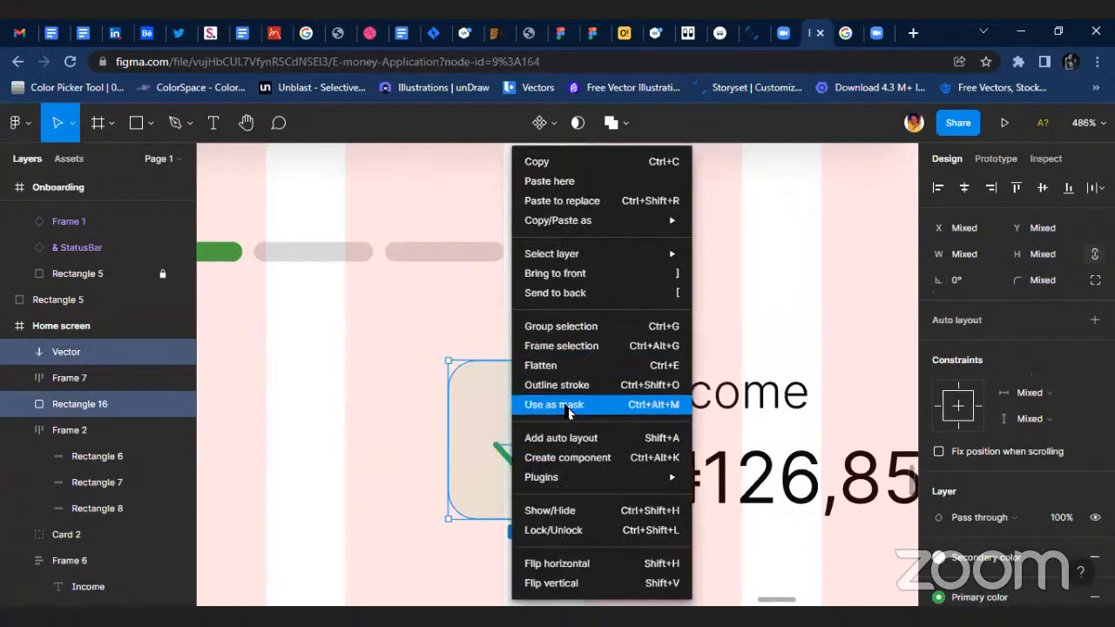
click(510, 437)
scroll(470, 417, down, 5)
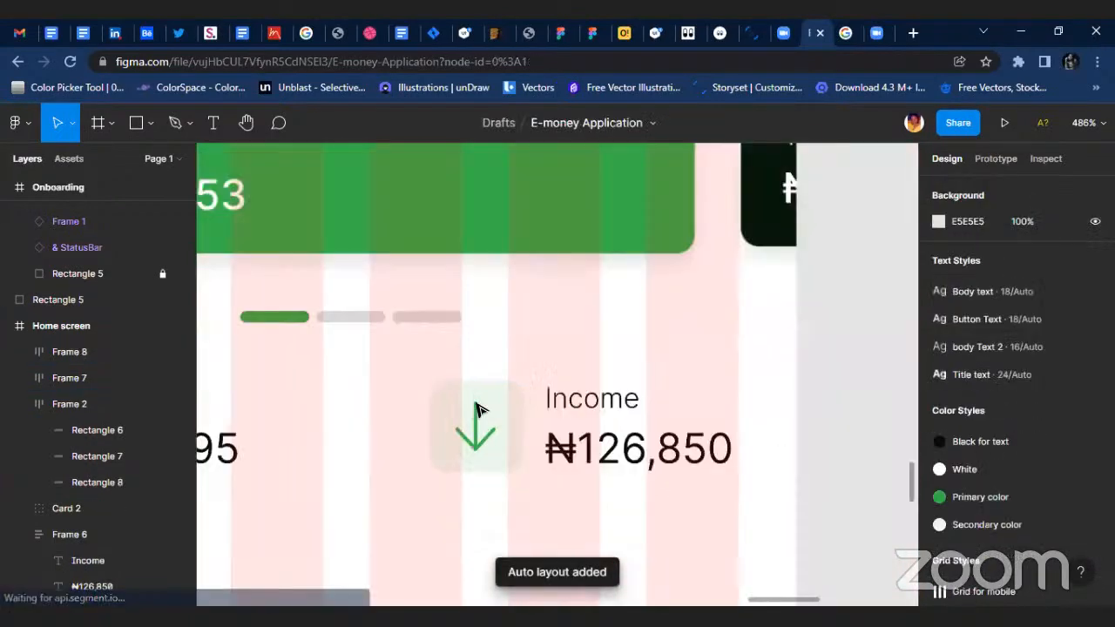
scroll(366, 359, down, 4)
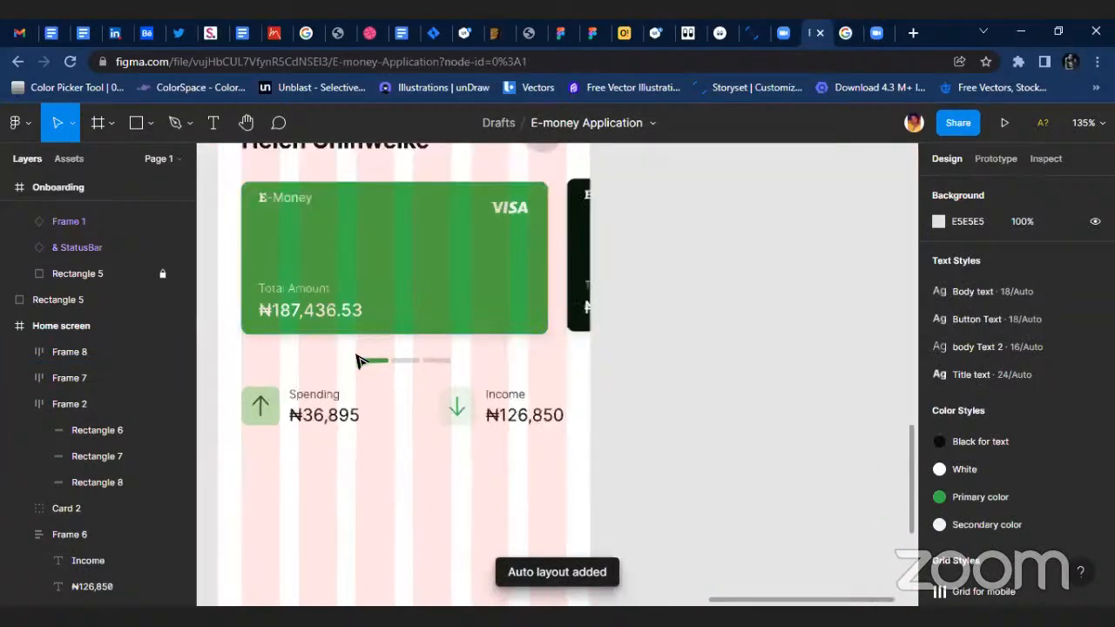
Duplicate the green card's Total Amount label and place the copy below the Income amount.
scroll(357, 380, up, 2)
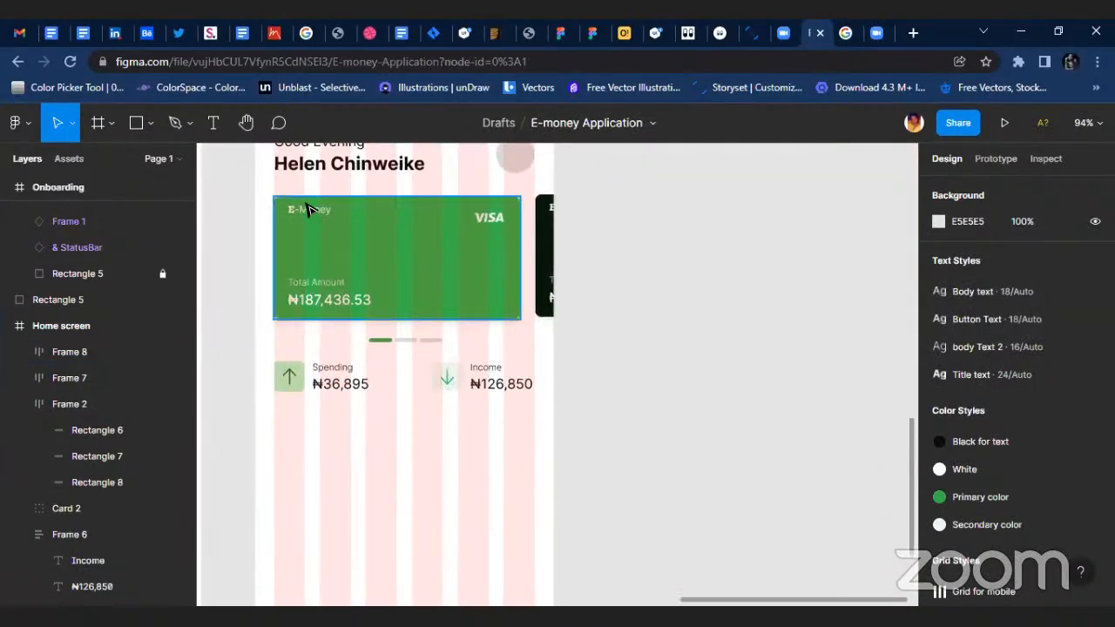
scroll(331, 220, up, 2)
click(332, 206)
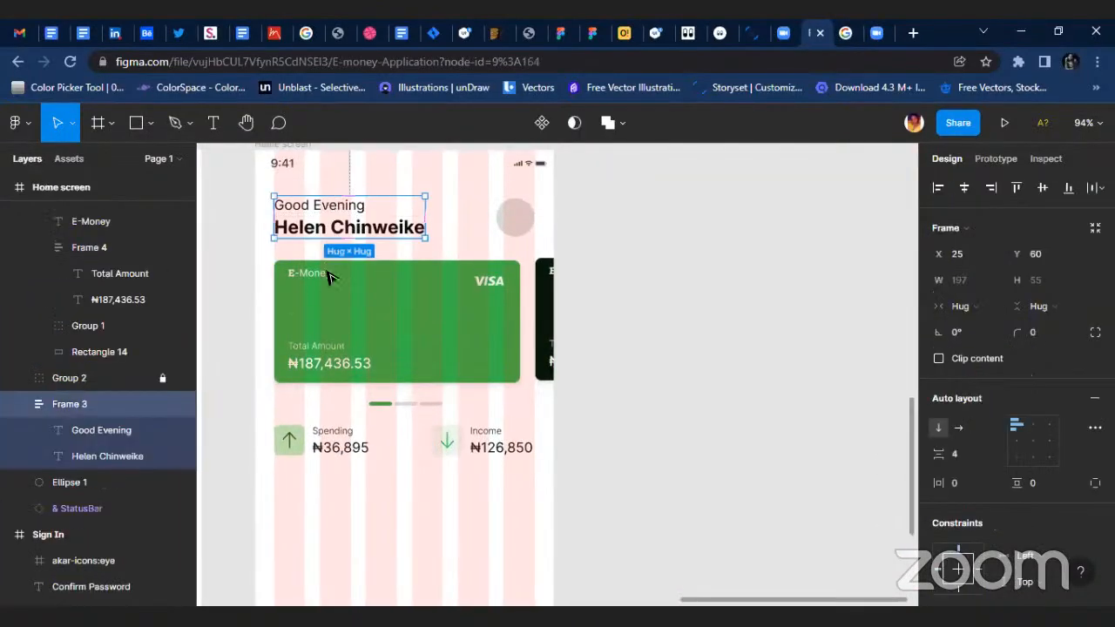
double_click(322, 357)
click(326, 351)
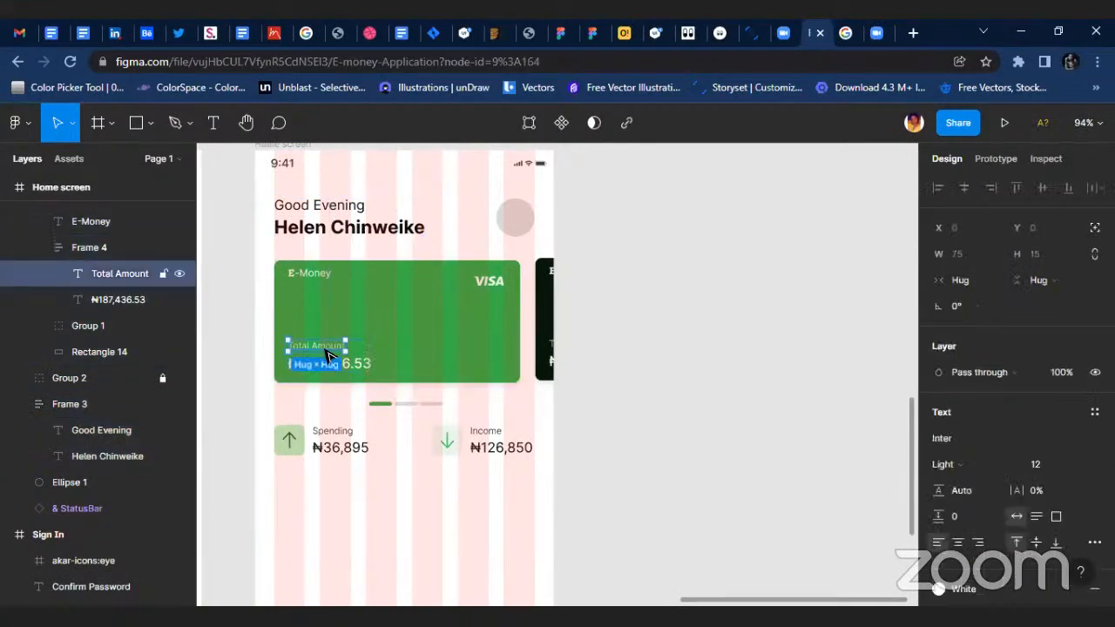
drag(330, 351, 514, 484)
scroll(978, 370, down, 3)
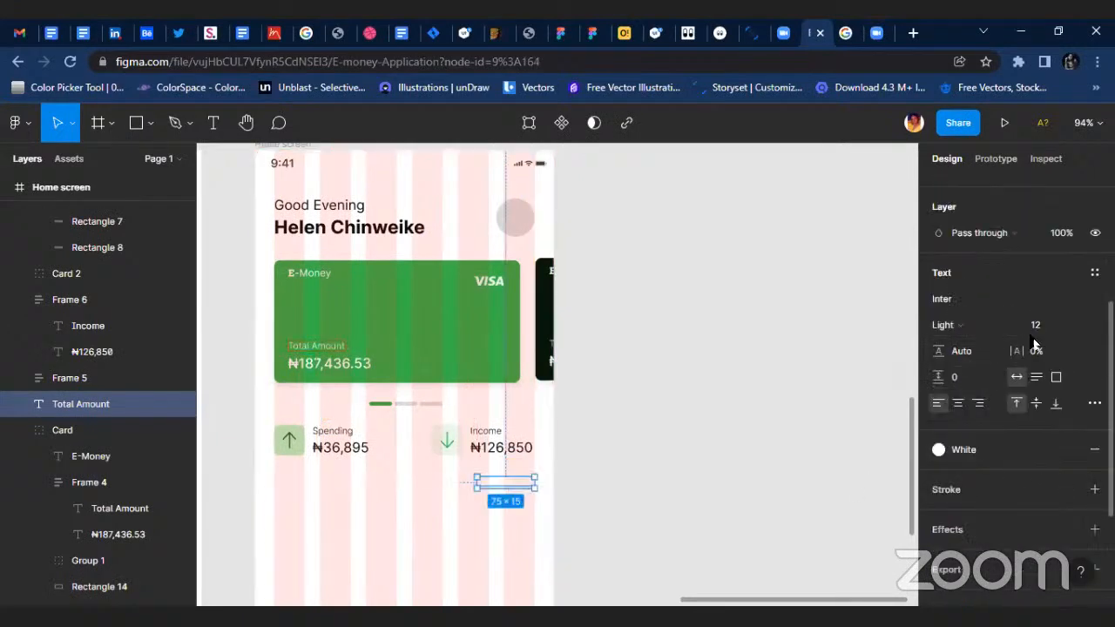
Apply the Black for text color style to the copied Total Amount label.
click(1006, 450)
click(969, 343)
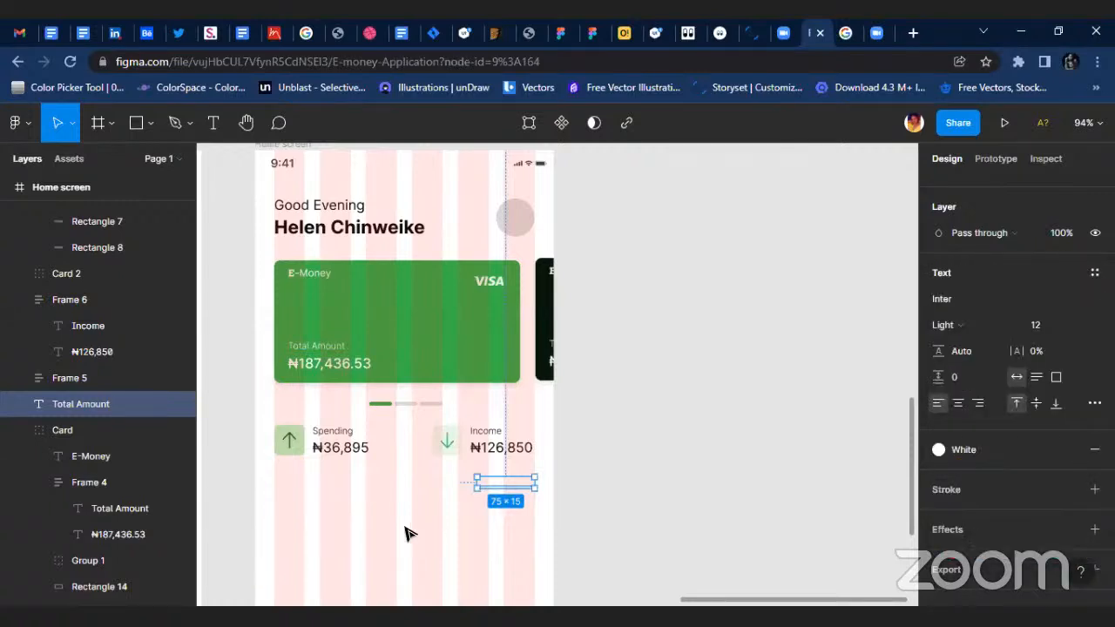
click(963, 451)
click(952, 345)
scroll(495, 500, up, 5)
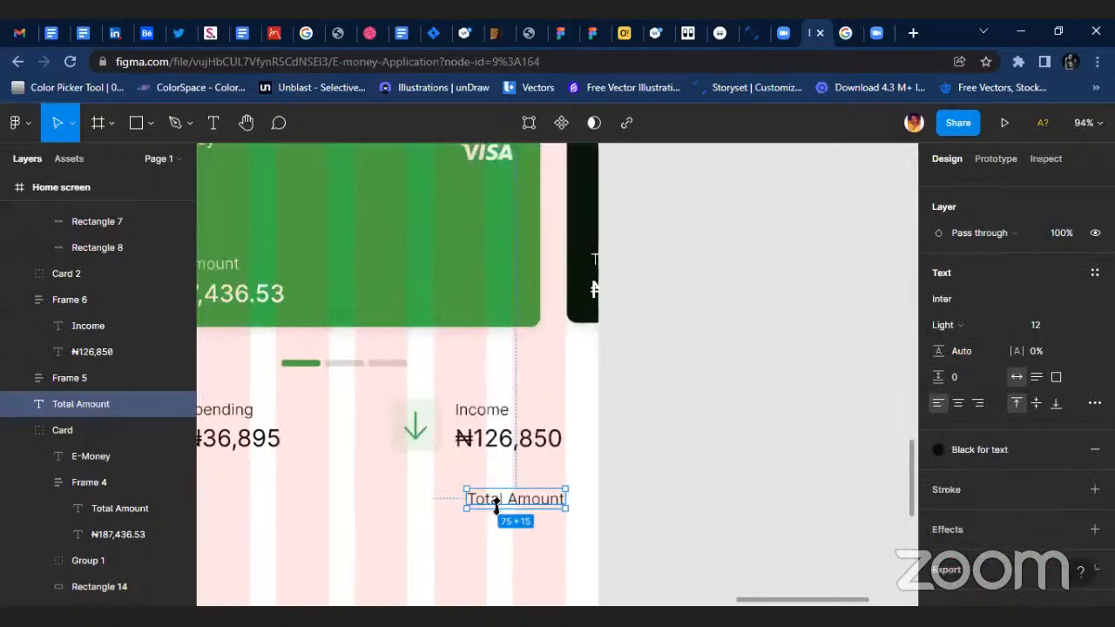
Change the copied label's text to "See all" and align it with the last grid column's outer edge below the Income amount.
text(See all)
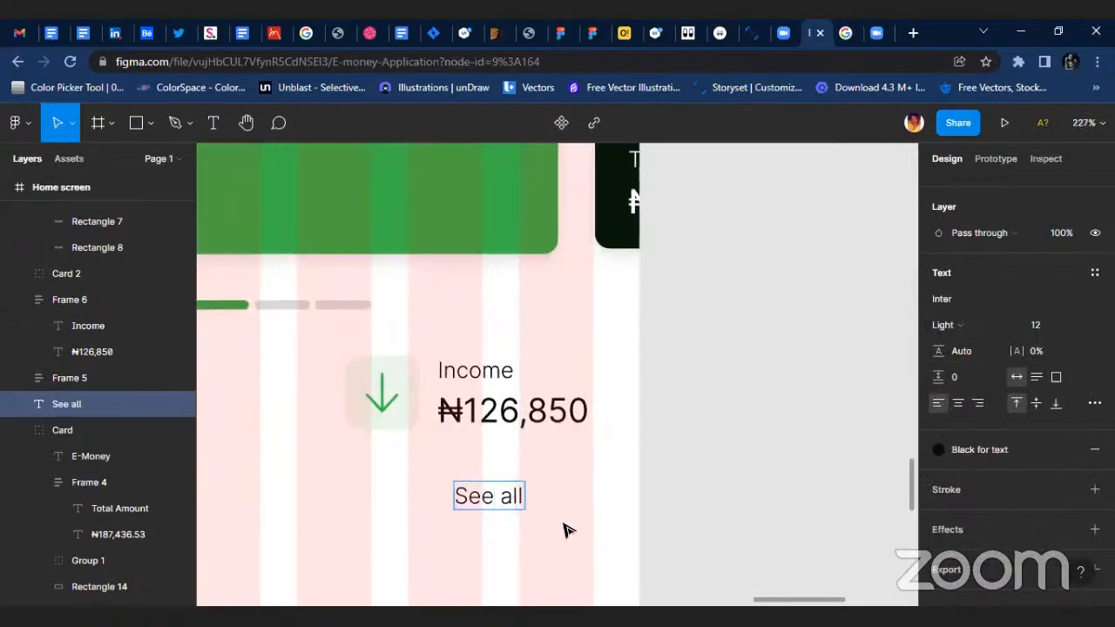
key(Escape)
scroll(521, 547, up, 4)
drag(496, 473, 622, 480)
scroll(596, 470, down, 4)
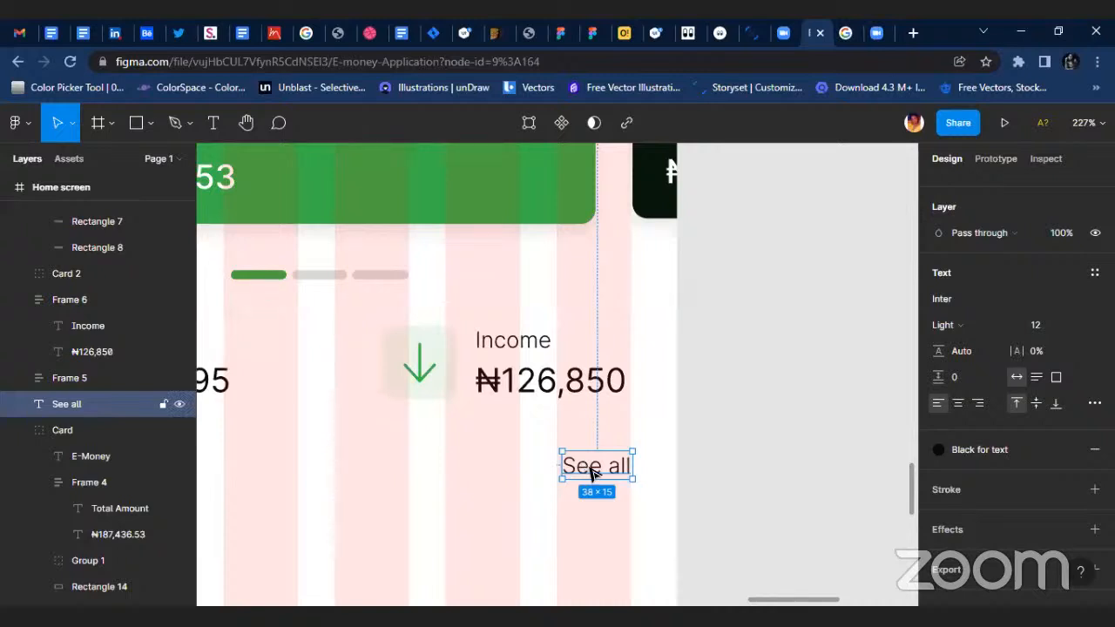
Hide the layout grids on the screens.
scroll(637, 450, down, 6)
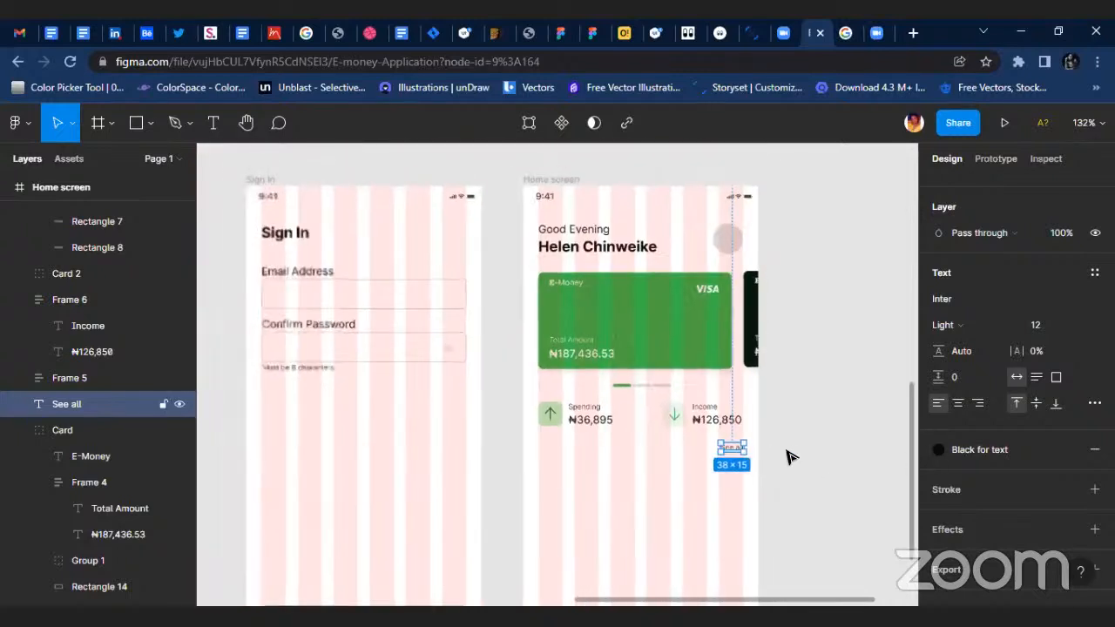
click(532, 177)
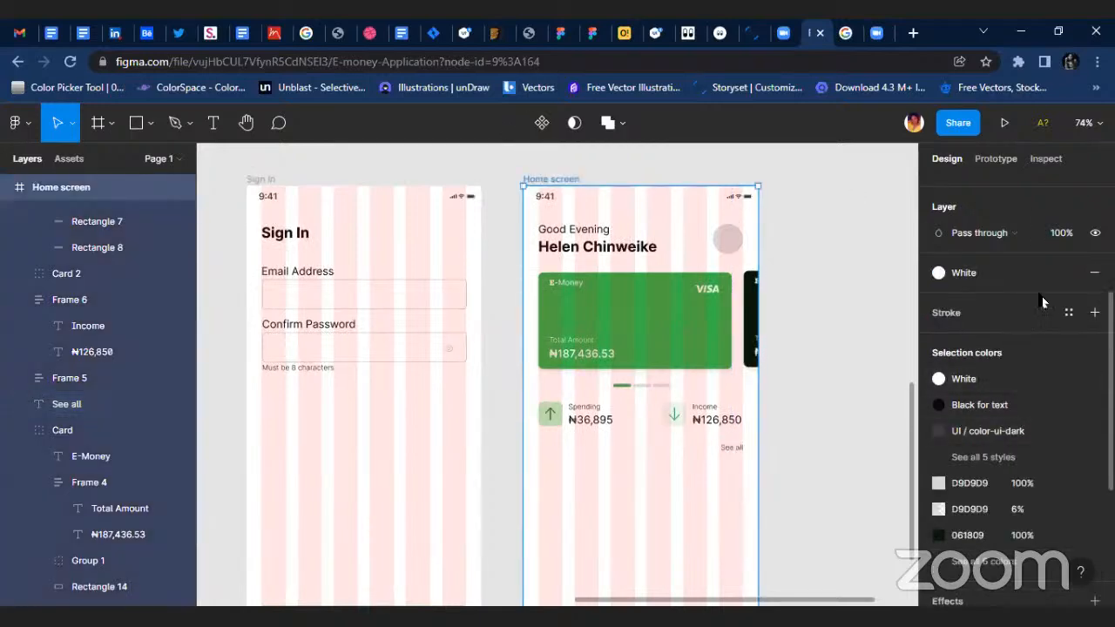
scroll(1047, 254, up, 2)
key(ctrl+shift+4)
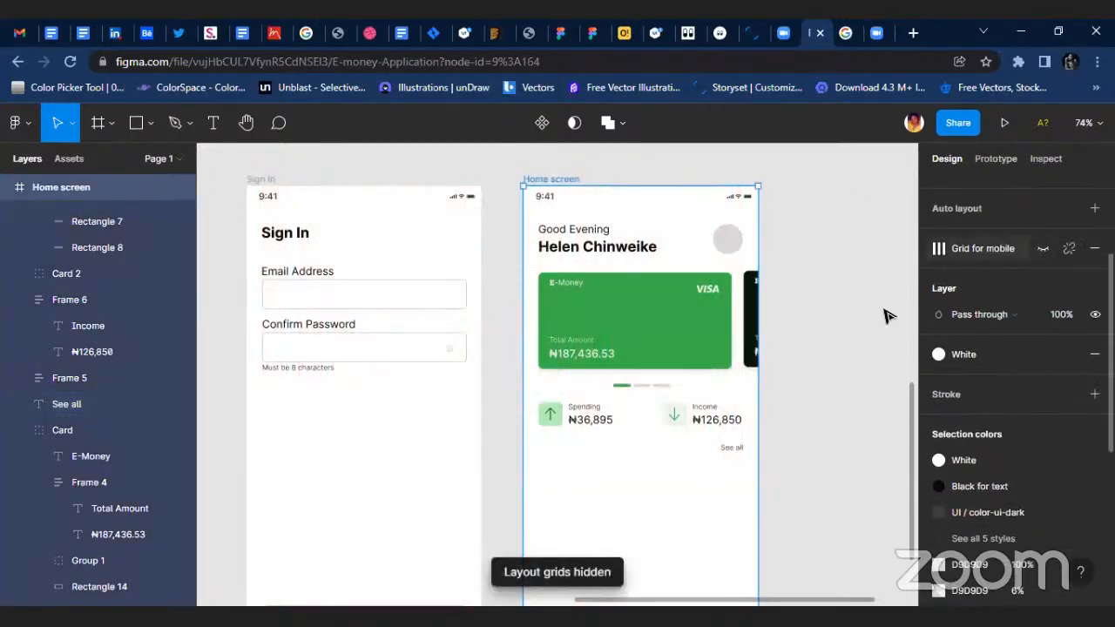
click(846, 398)
scroll(841, 396, down, 2)
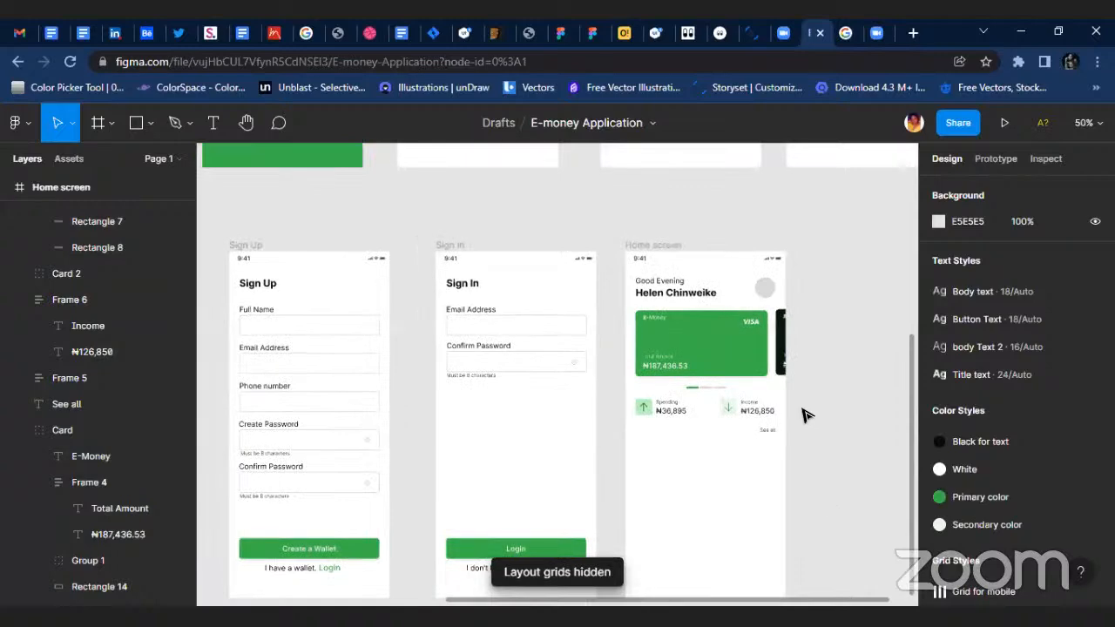
Draw a 390 × 477 rectangle over the upper part of the Home screen frame and send it behind all other content.
scroll(801, 410, down, 2)
scroll(767, 425, up, 10)
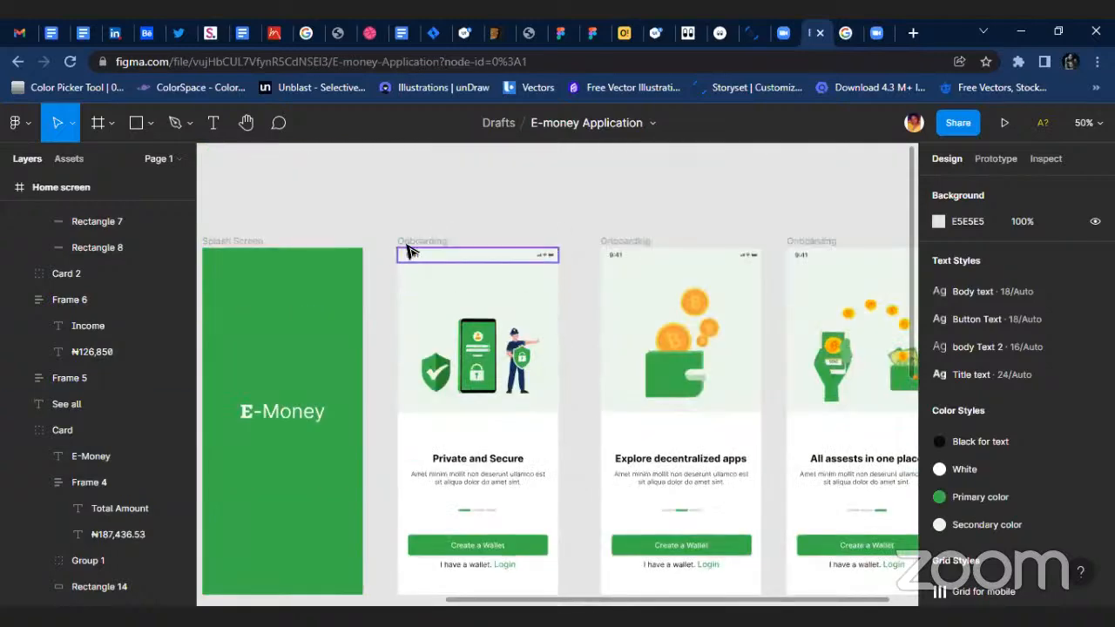
key(r)
scroll(630, 391, down, 1)
scroll(629, 391, down, 6)
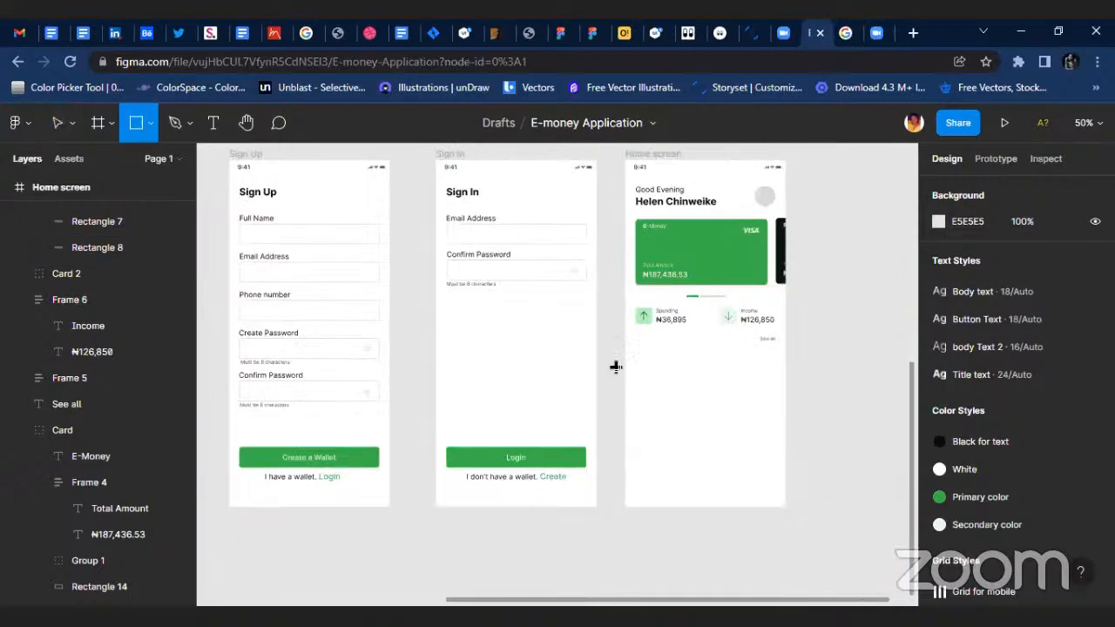
scroll(610, 403, up, 3)
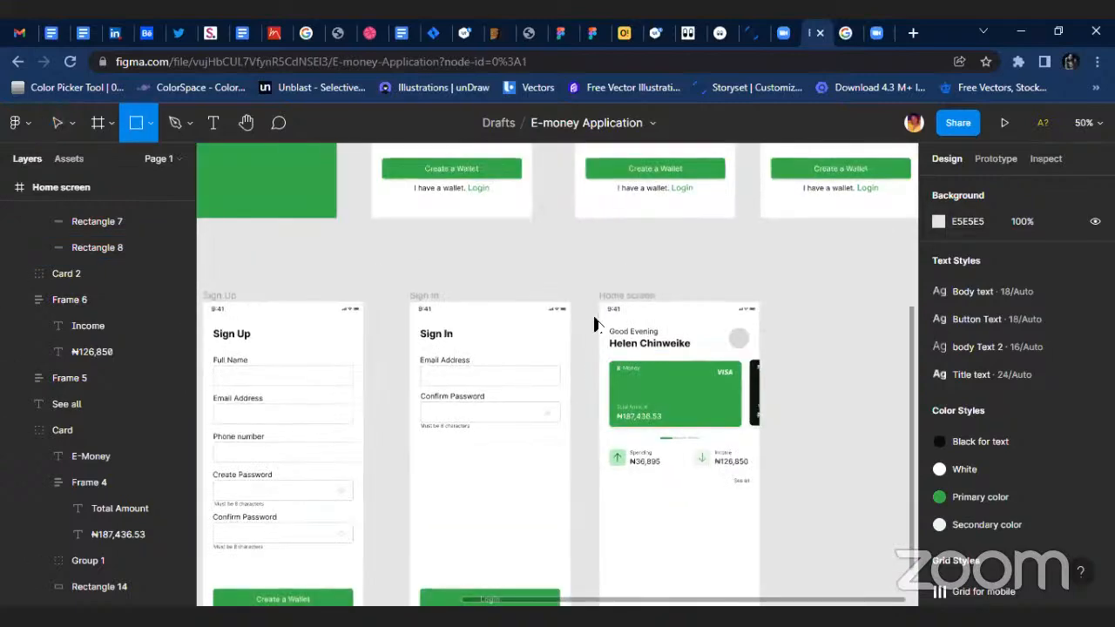
mouse_move(601, 300)
mouse_down()
mouse_move(711, 473)
mouse_move(760, 504)
mouse_up()
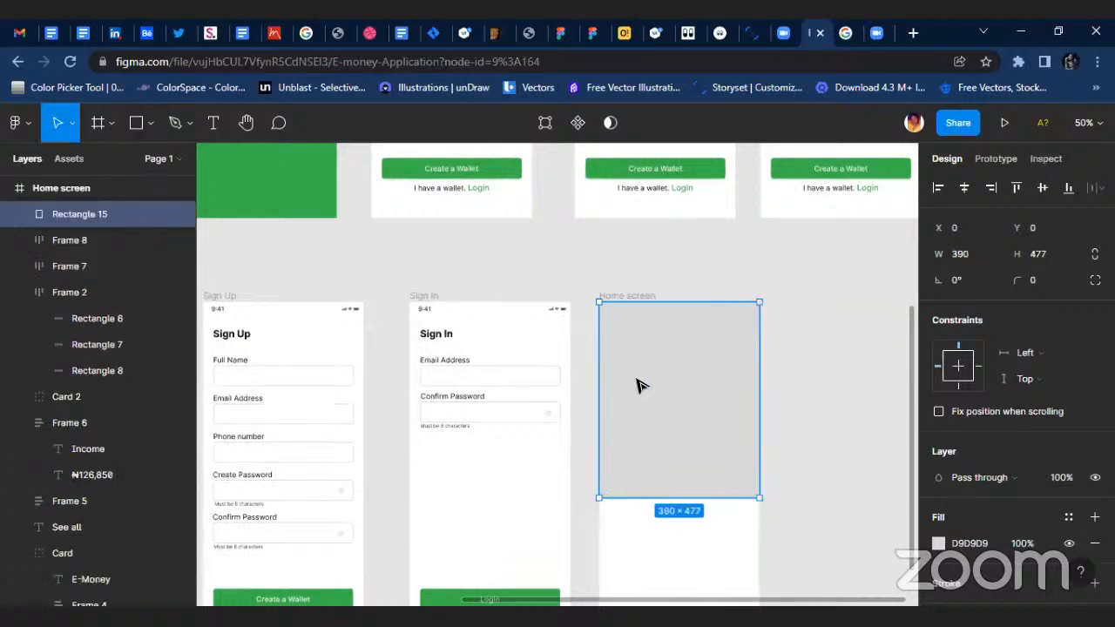
key(ctrl+shift+bracketleft)
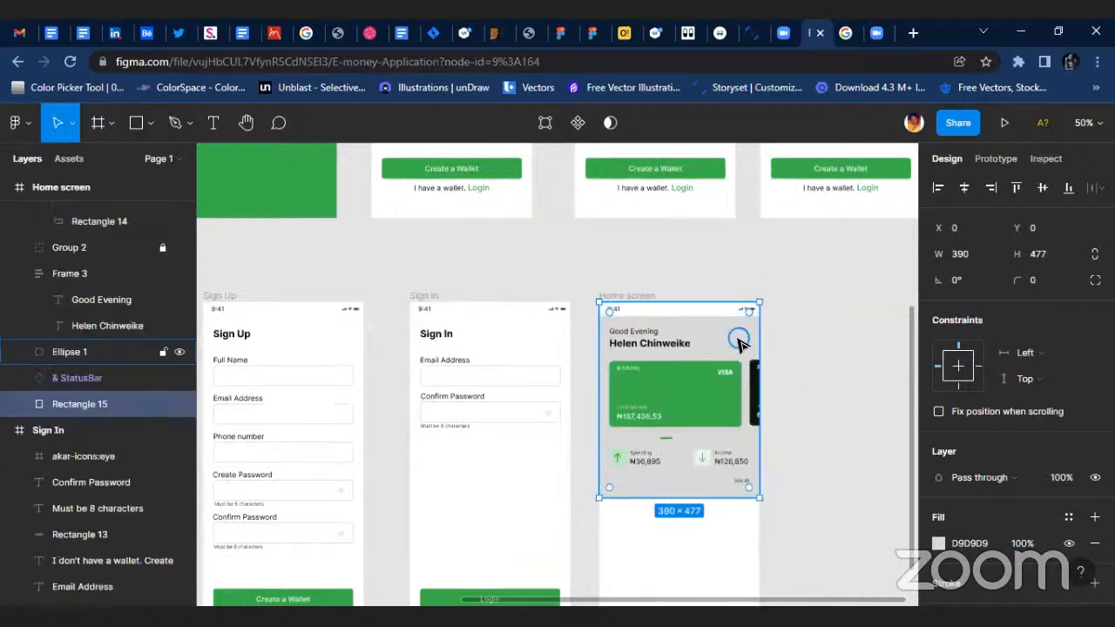
Fill the new background rectangle with the Secondary color style and shorten its height to 416.
scroll(766, 349, up, 3)
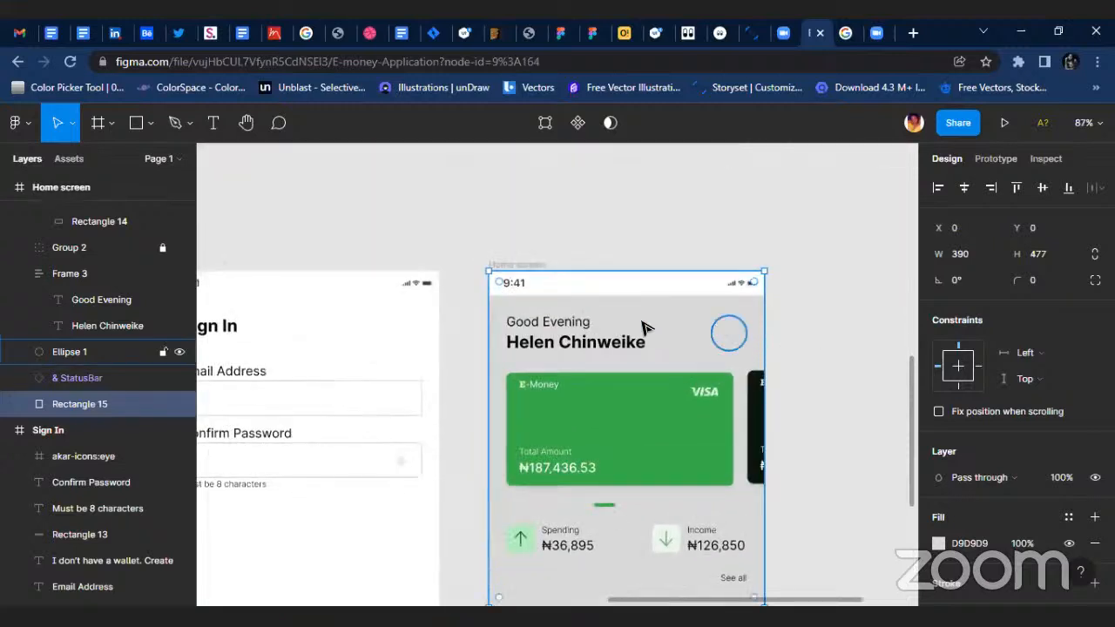
scroll(833, 475, down, 2)
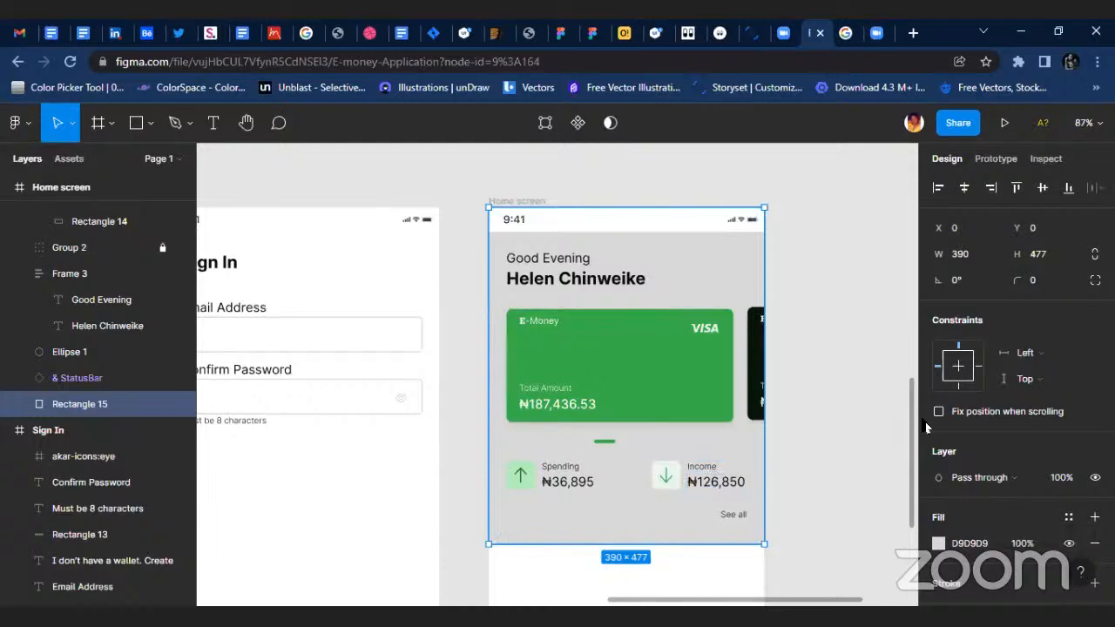
click(1067, 517)
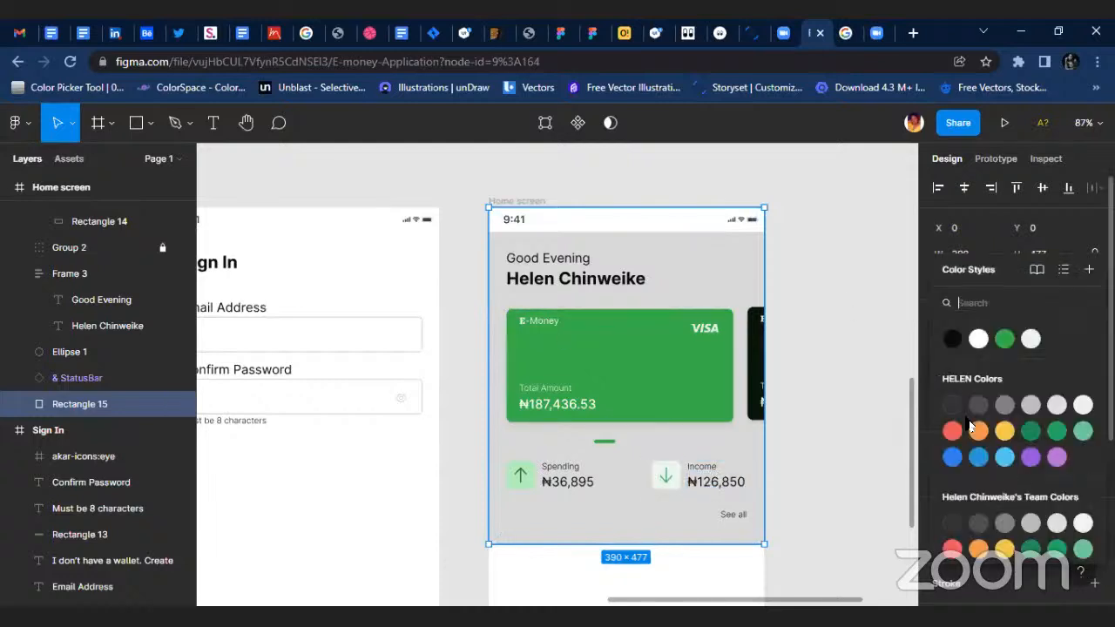
click(1024, 342)
click(866, 449)
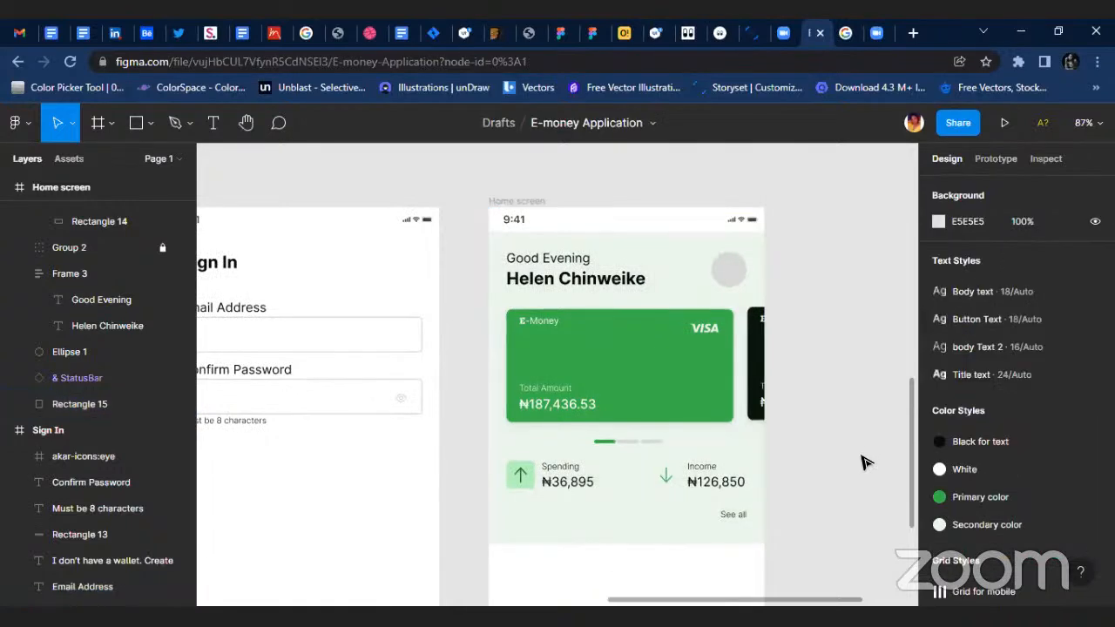
click(620, 538)
drag(621, 531, 621, 499)
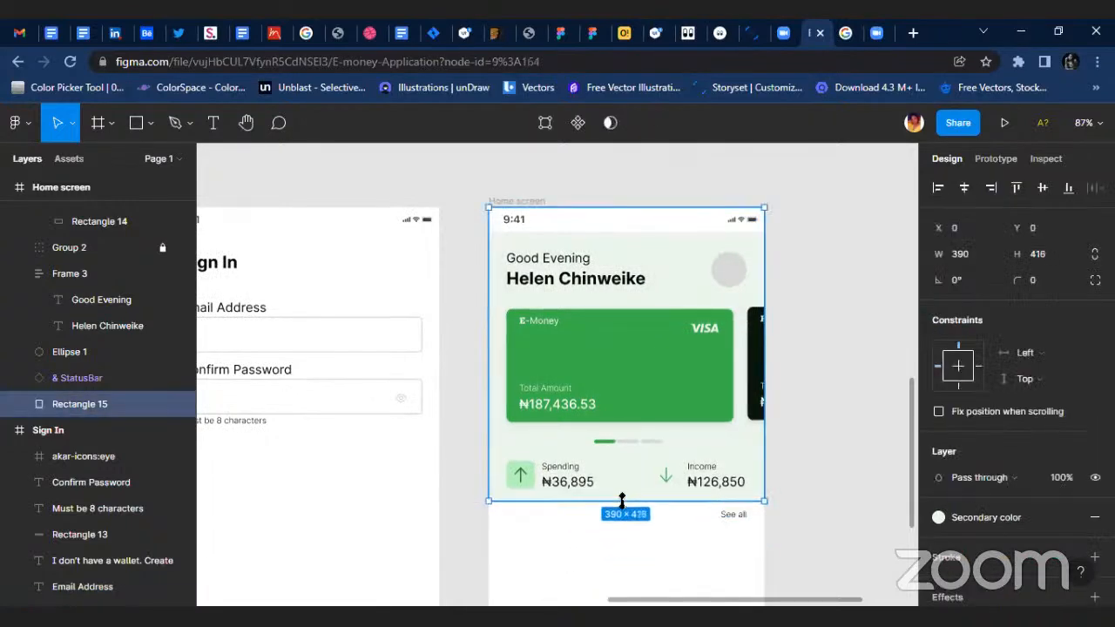
Fill the Home screen's status bar with the Secondary color style.
click(615, 225)
scroll(1011, 505, down, 4)
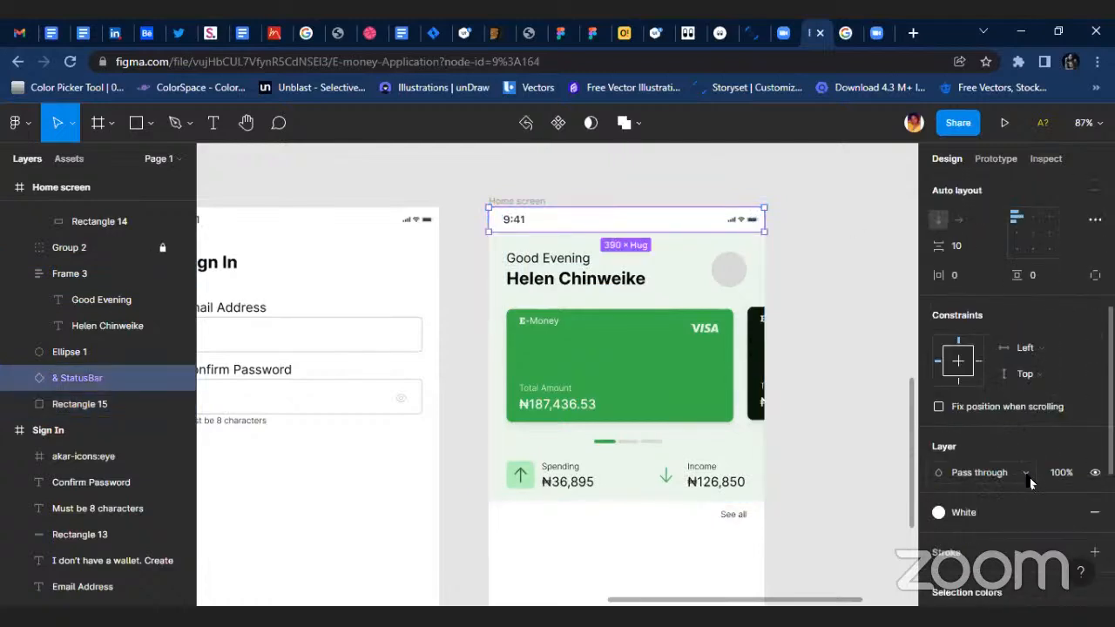
click(994, 516)
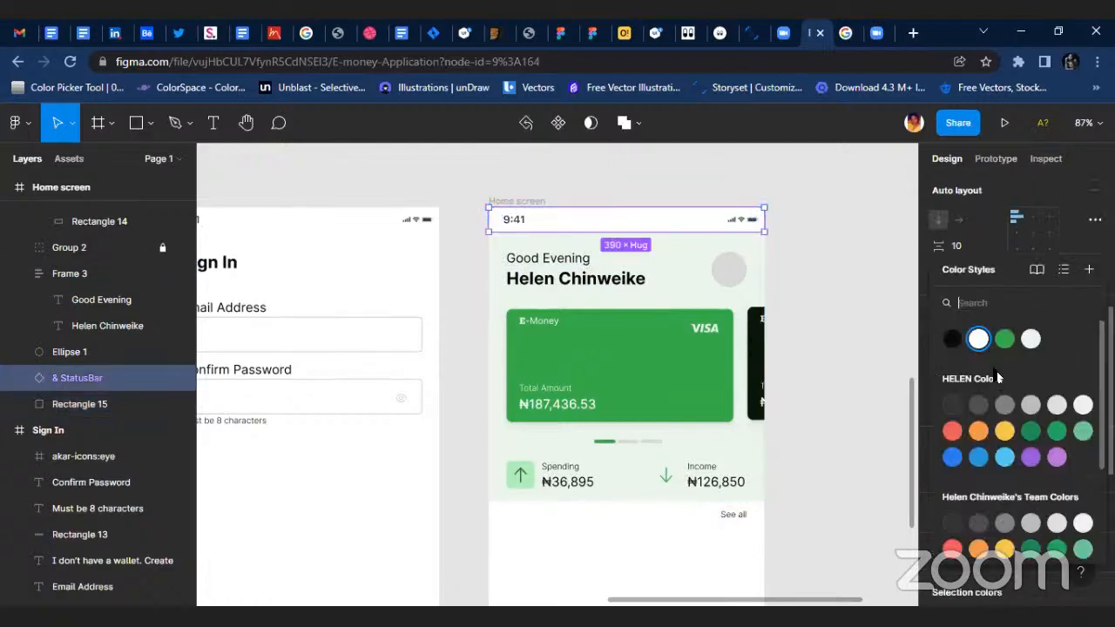
click(1031, 340)
click(844, 296)
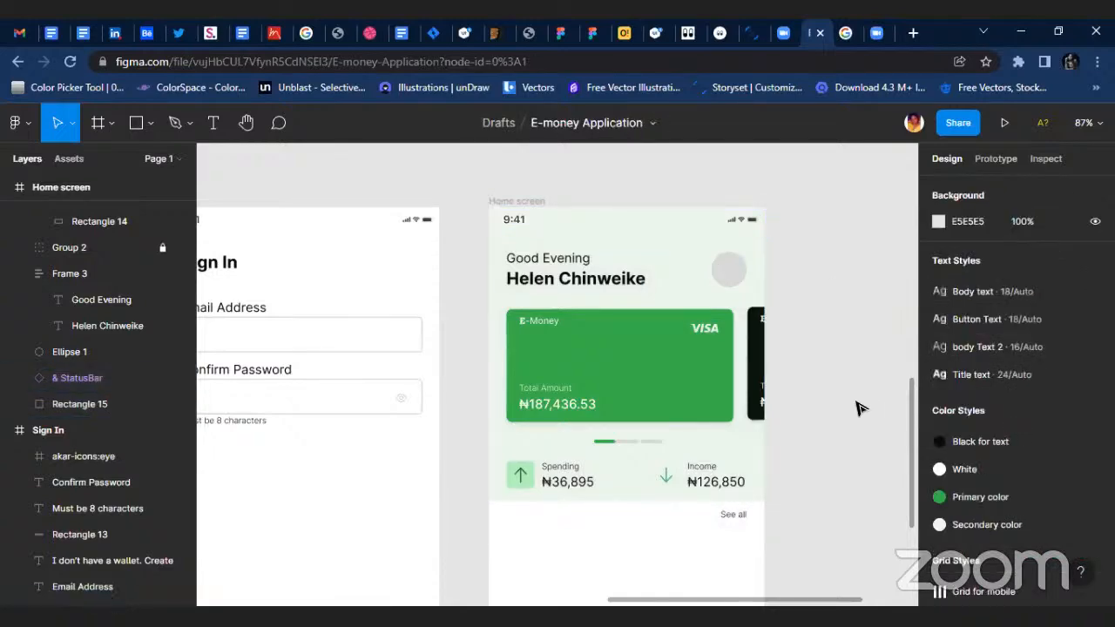
Extend the height of the light green header background rectangle to 427.
scroll(853, 401, down, 1)
scroll(816, 423, up, 1)
click(615, 488)
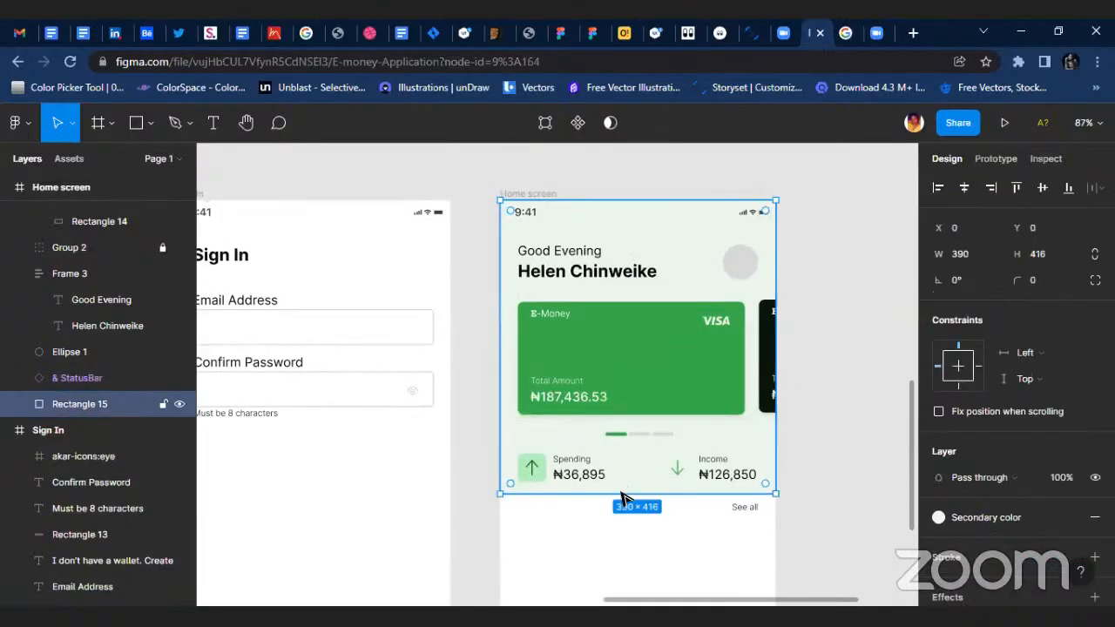
drag(615, 507, 616, 517)
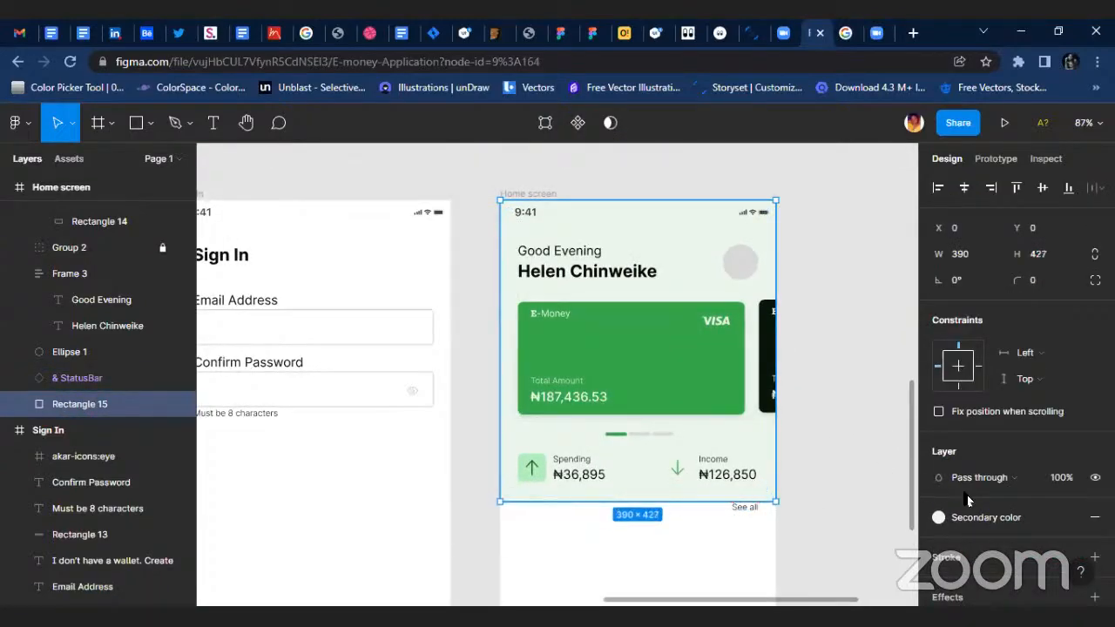
Detach the color style from the header background rectangle and lighten its fill to F8FFF9 at 100% opacity.
click(1068, 517)
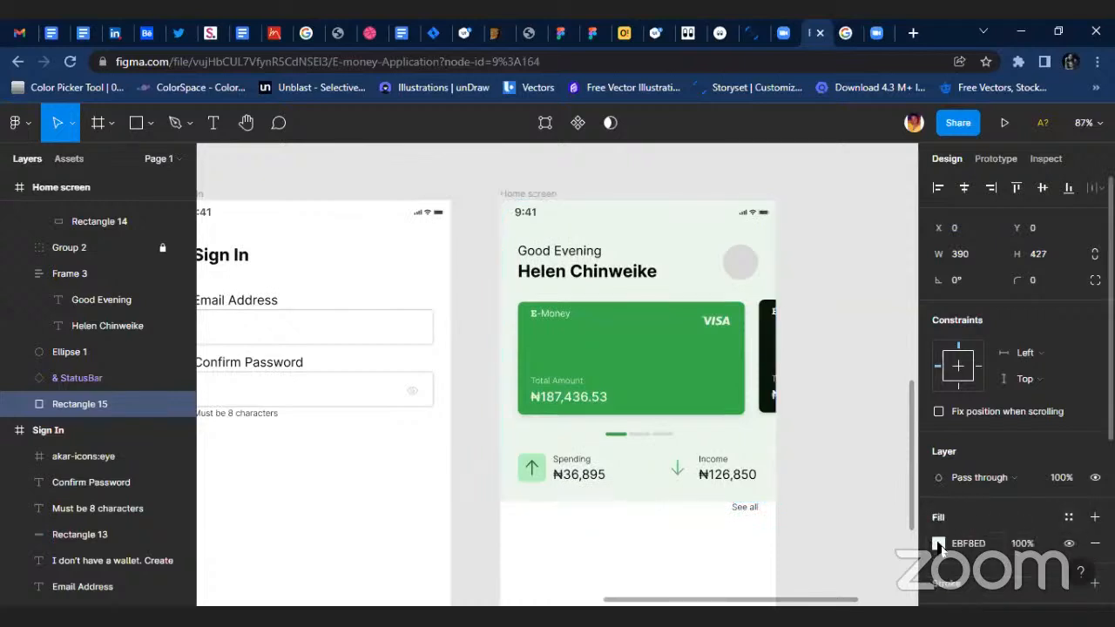
click(939, 543)
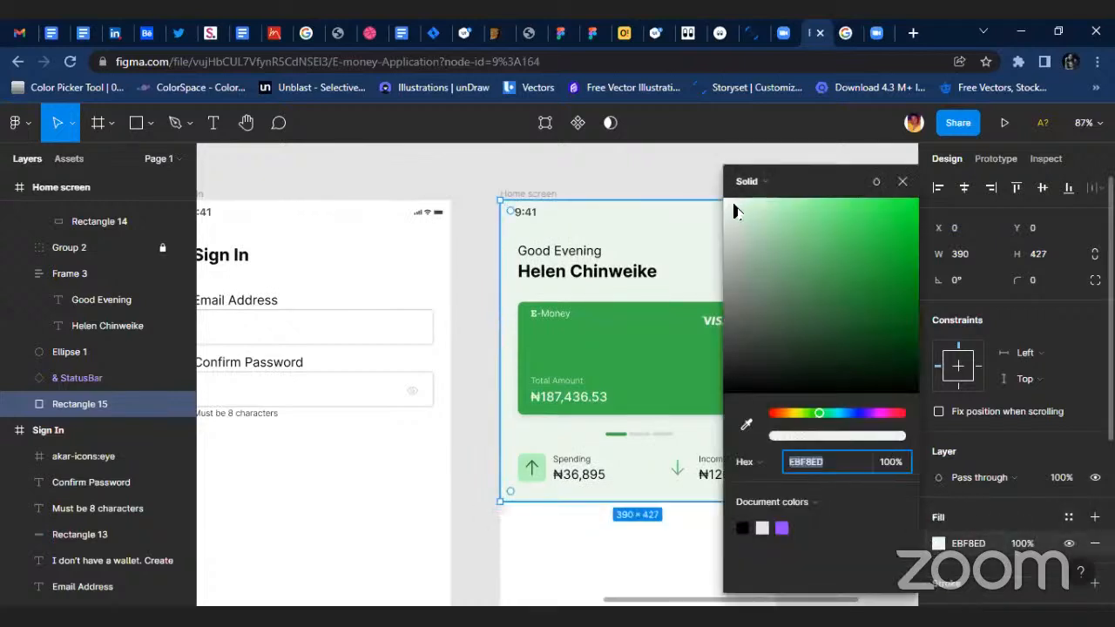
drag(734, 211, 732, 206)
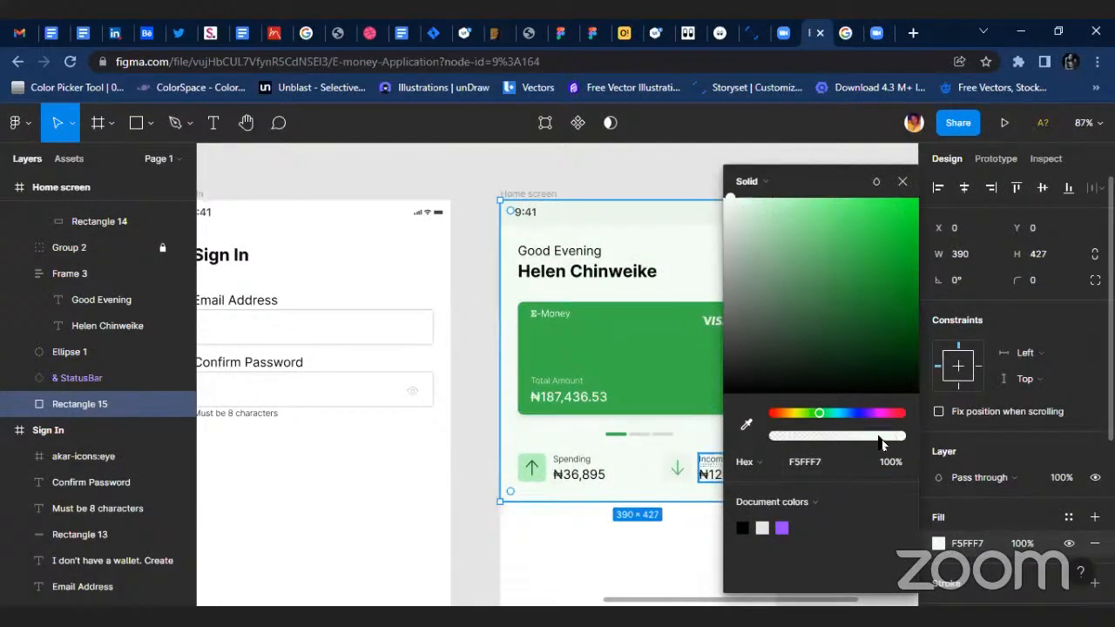
drag(899, 441, 866, 440)
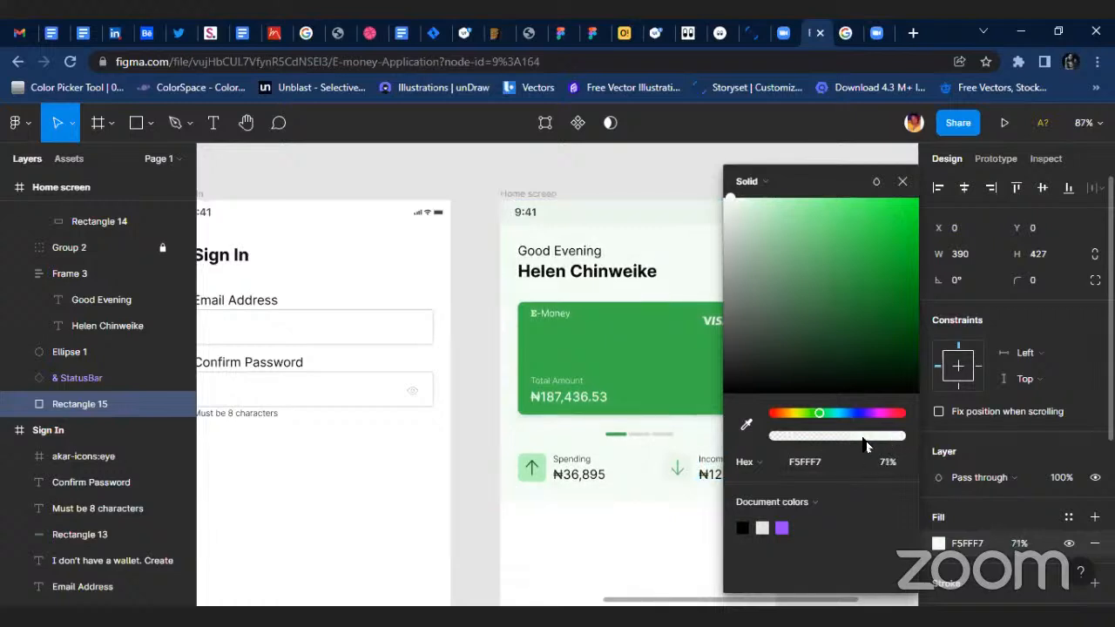
click(746, 425)
click(683, 283)
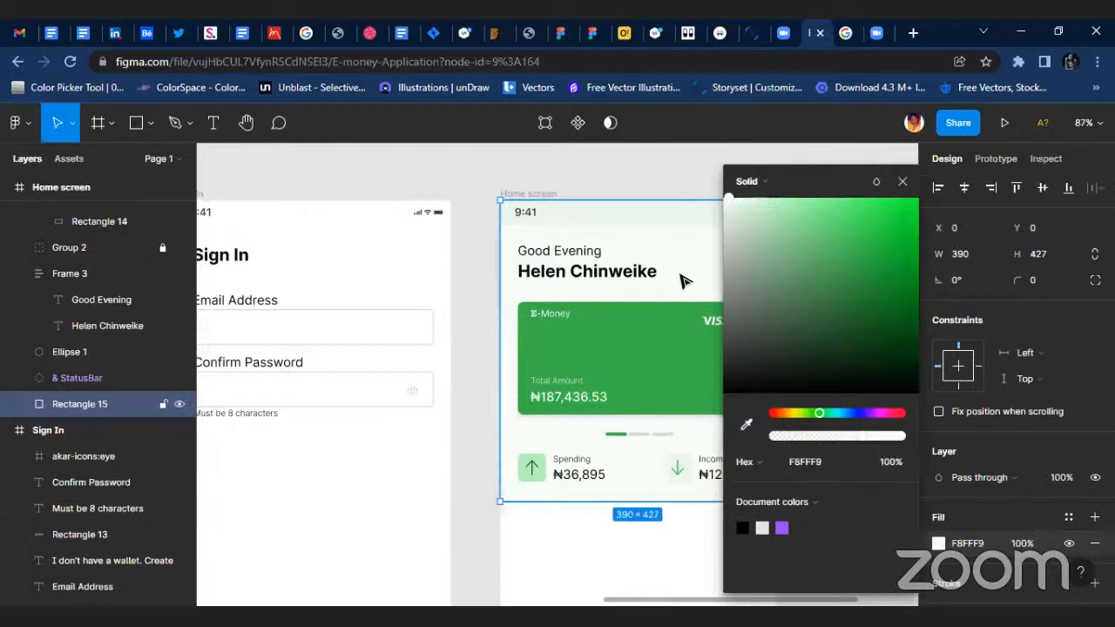
Match the status bar's fill to the header background by sampling the background's color with the eyedropper.
click(677, 219)
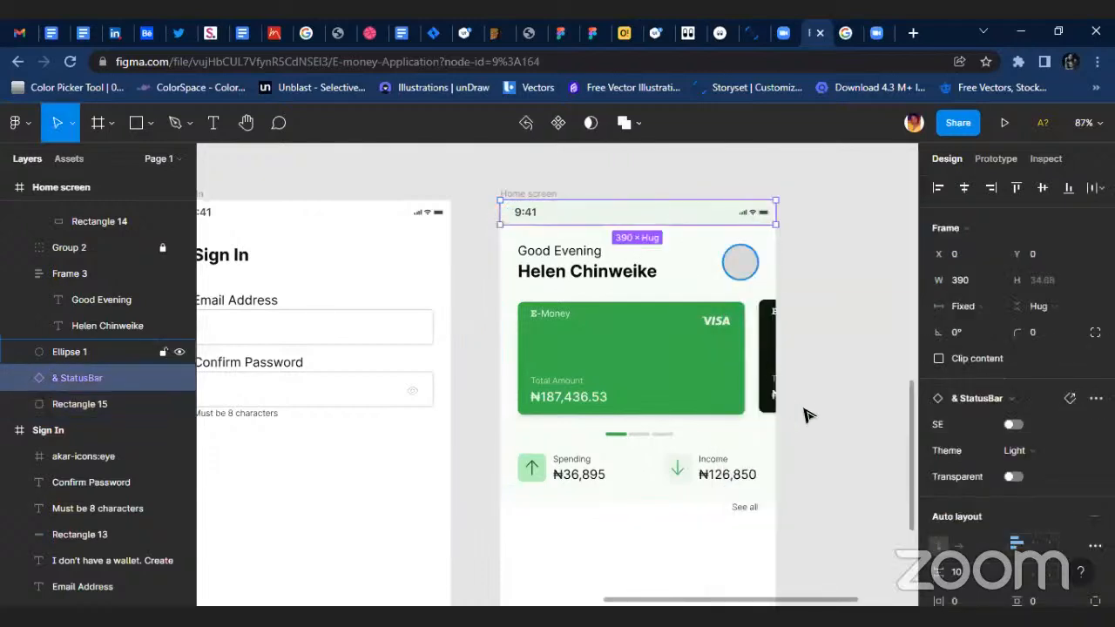
scroll(973, 478, down, 2)
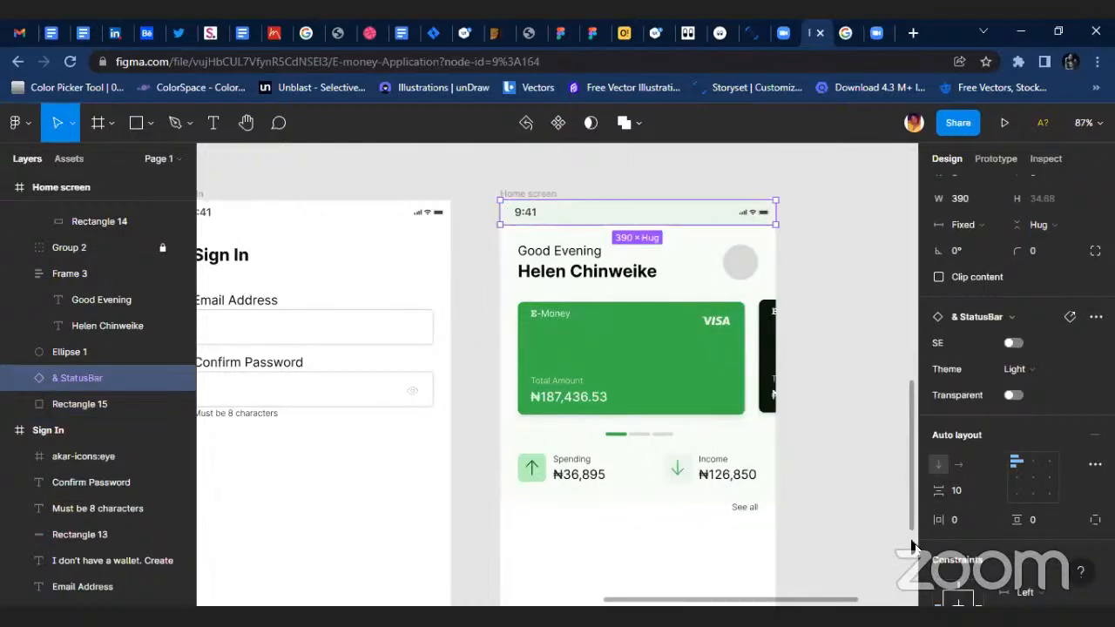
key(i)
click(684, 255)
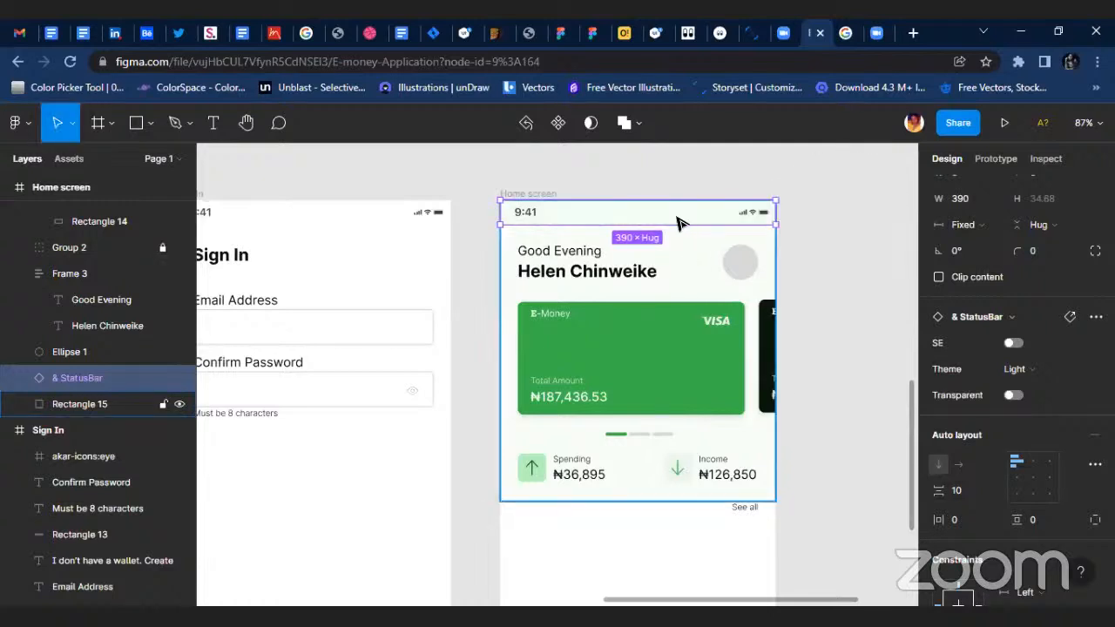
click(823, 209)
scroll(801, 242, up, 3)
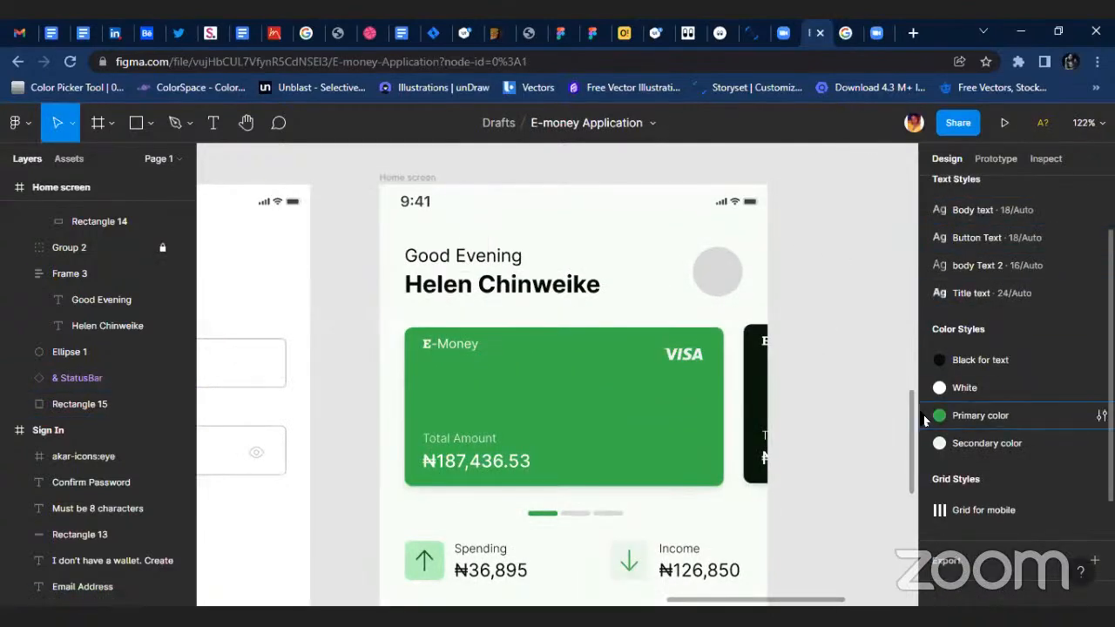
Shorten the header background rectangle's height to 416.
click(695, 291)
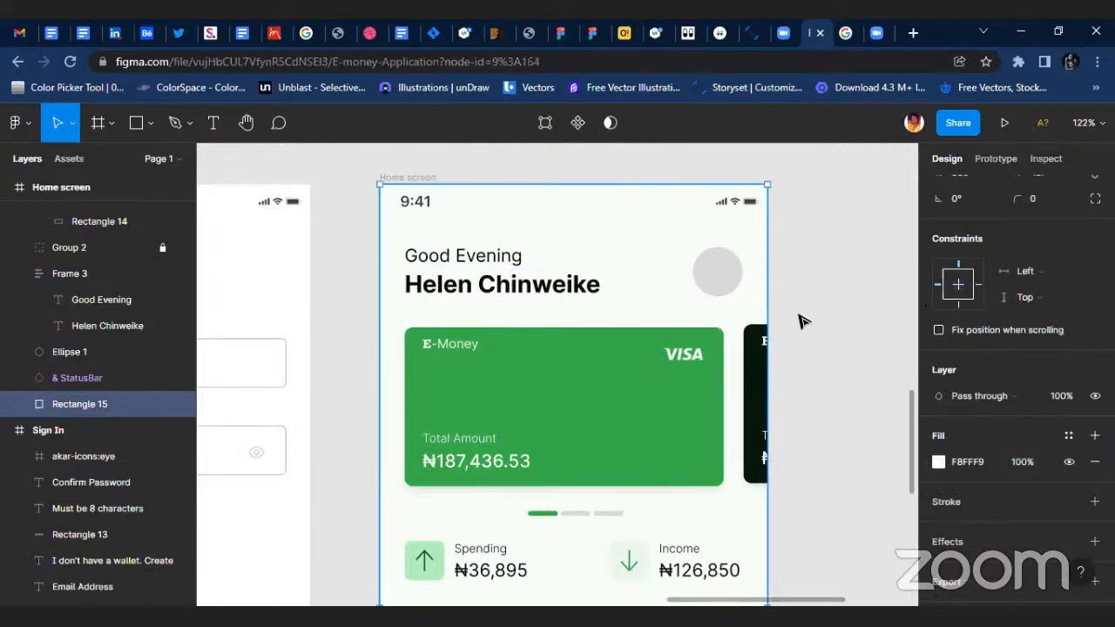
scroll(819, 418, down, 5)
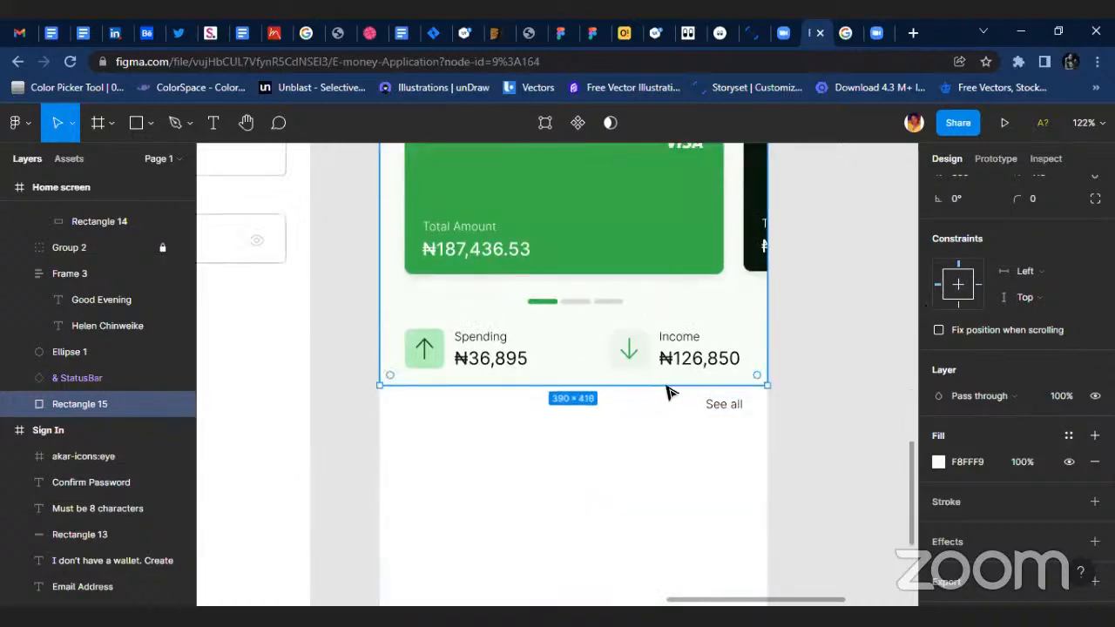
click(511, 461)
Duplicate the bold name heading below the Spending amount, level with the See all label.
scroll(522, 470, down, 5)
scroll(481, 392, up, 2)
click(514, 302)
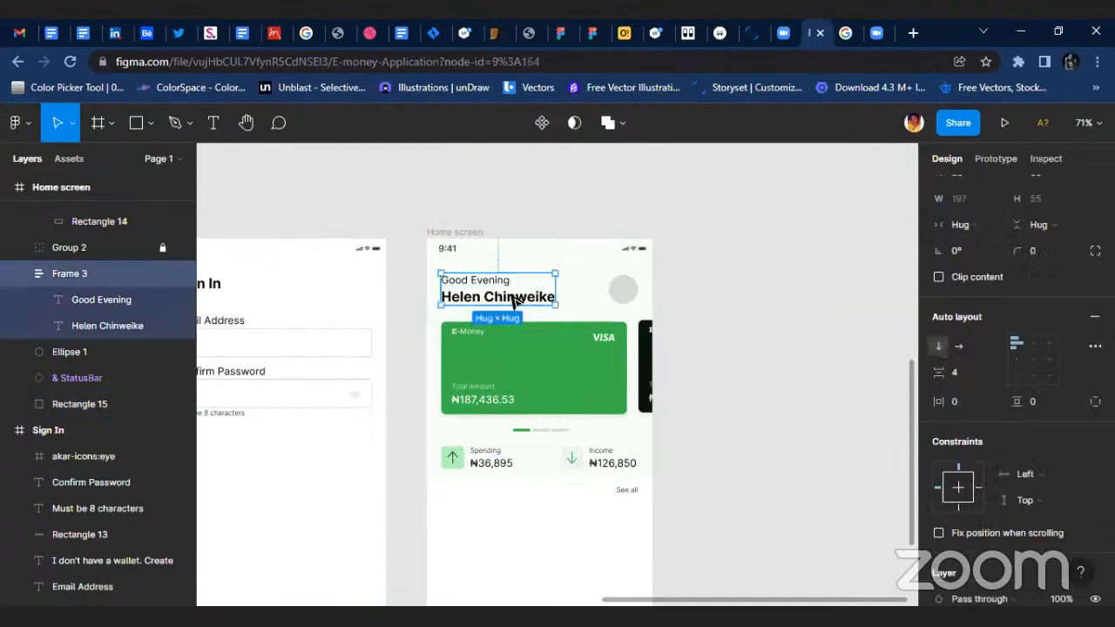
click(519, 300)
drag(528, 311, 520, 496)
Show the layout grids and nudge the copied heading slightly down, keeping it on the first grid column's outer edge.
click(444, 232)
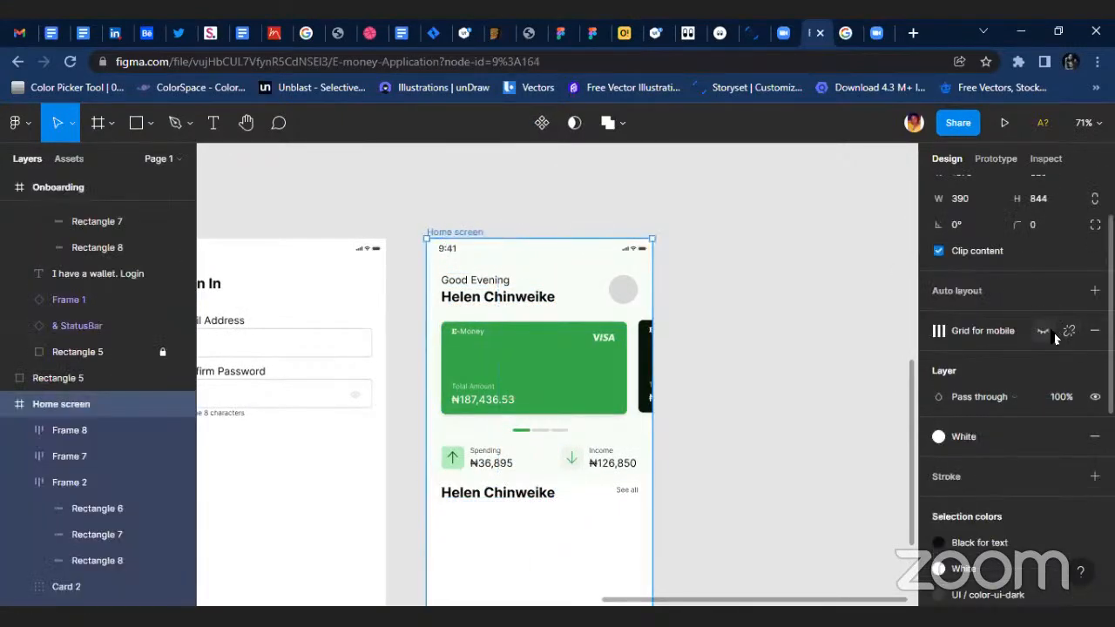
click(1044, 331)
scroll(497, 467, up, 5)
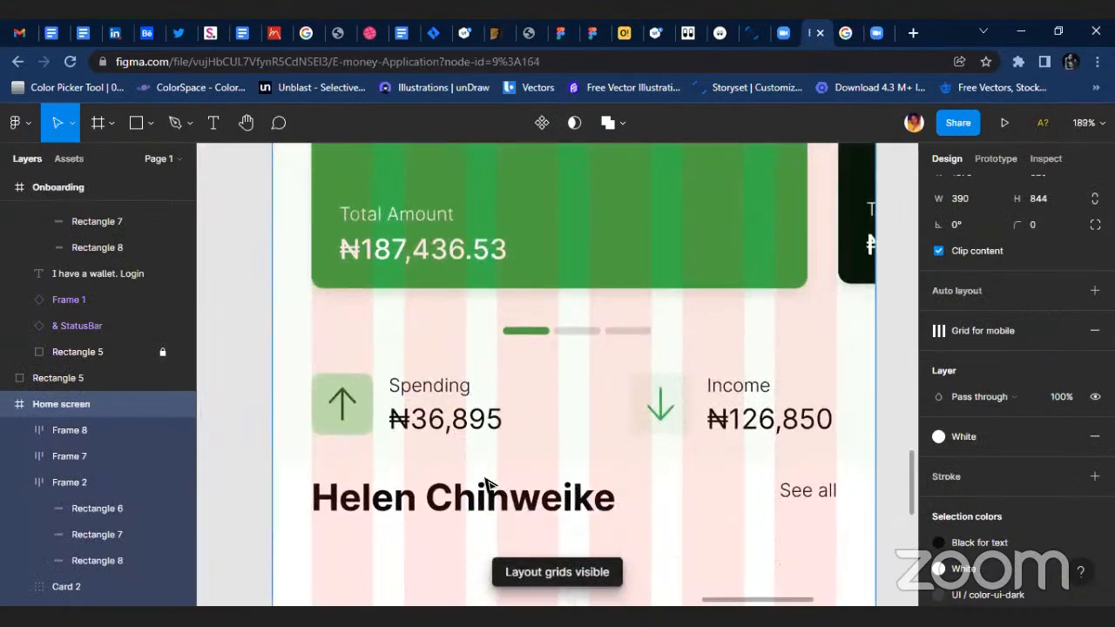
drag(487, 485, 487, 494)
Change the copied heading's text to "Transactions" and apply the Body text style to it.
double_click(493, 501)
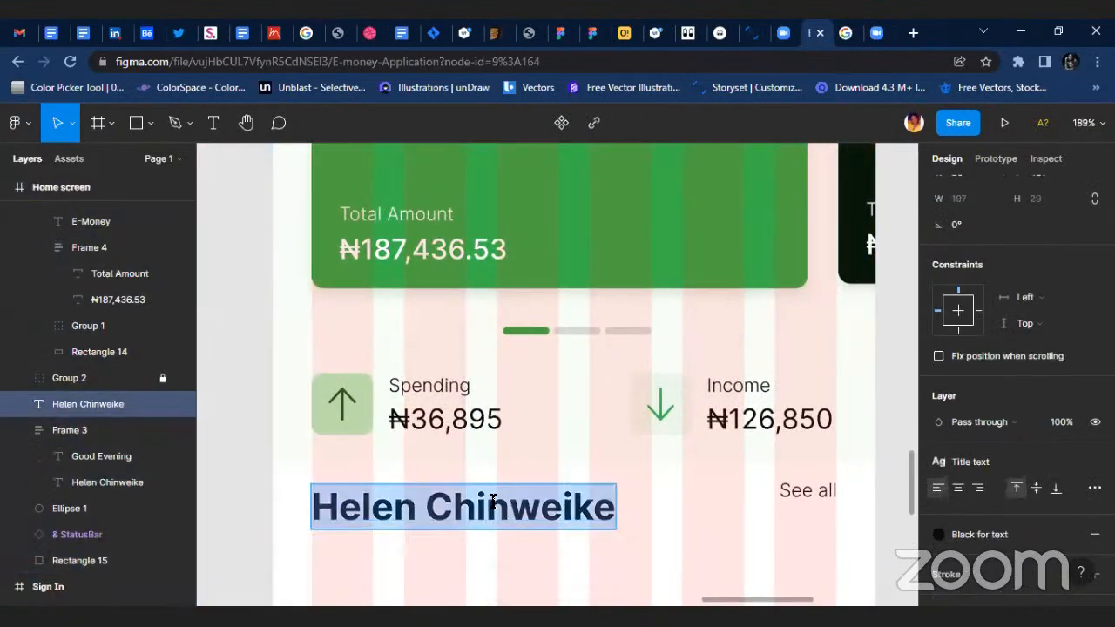
text(TransC)
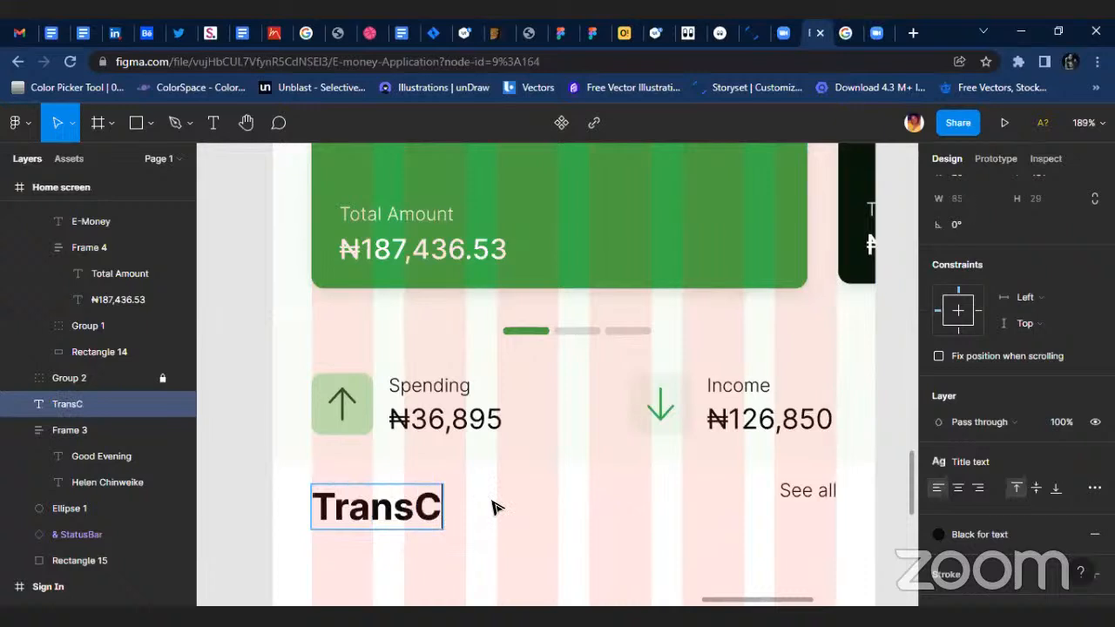
key(BackSpace)
text(av)
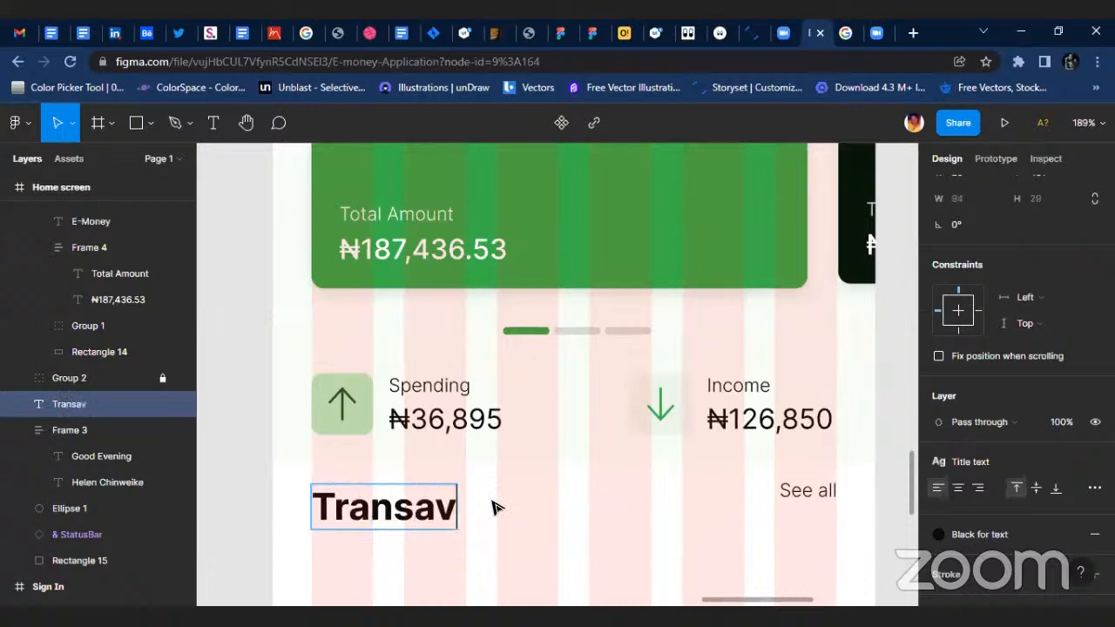
key(BackSpace)
text(ctions)
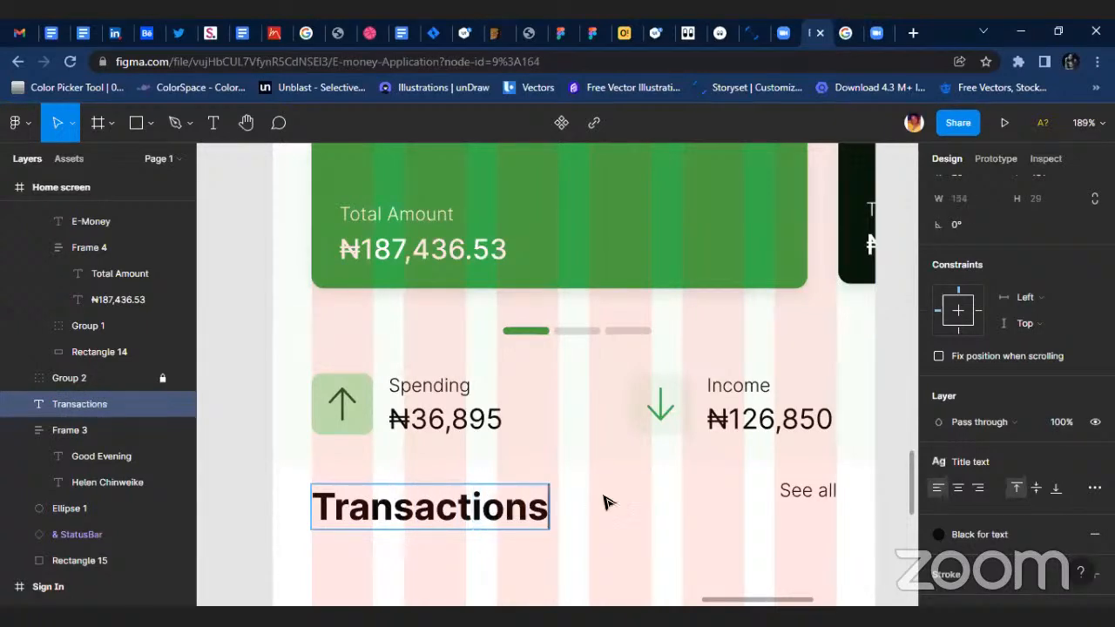
key(Escape)
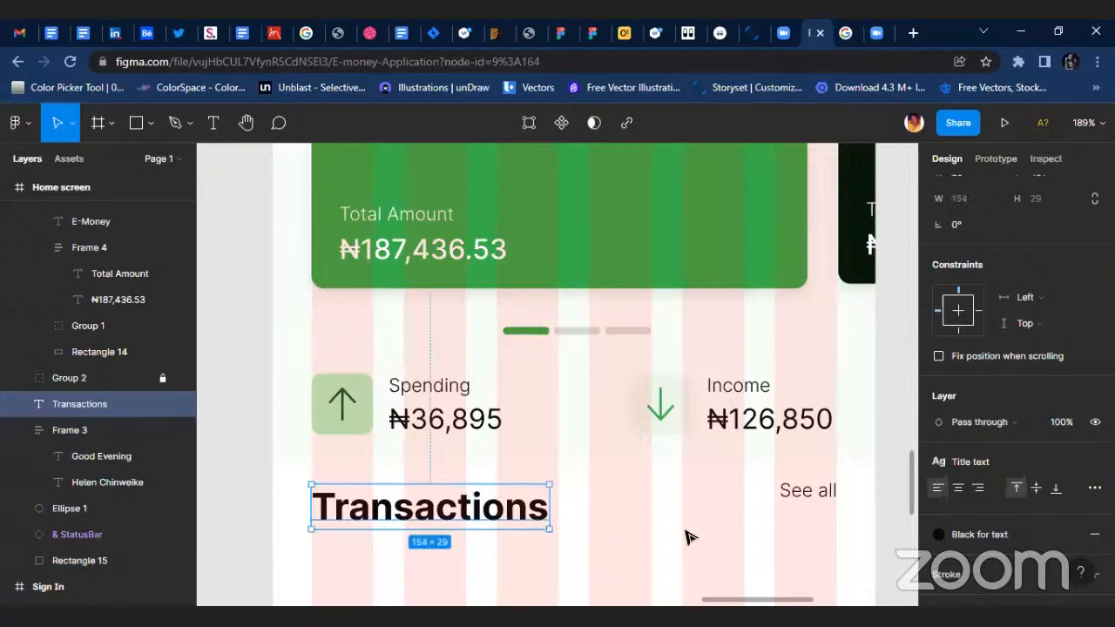
click(971, 463)
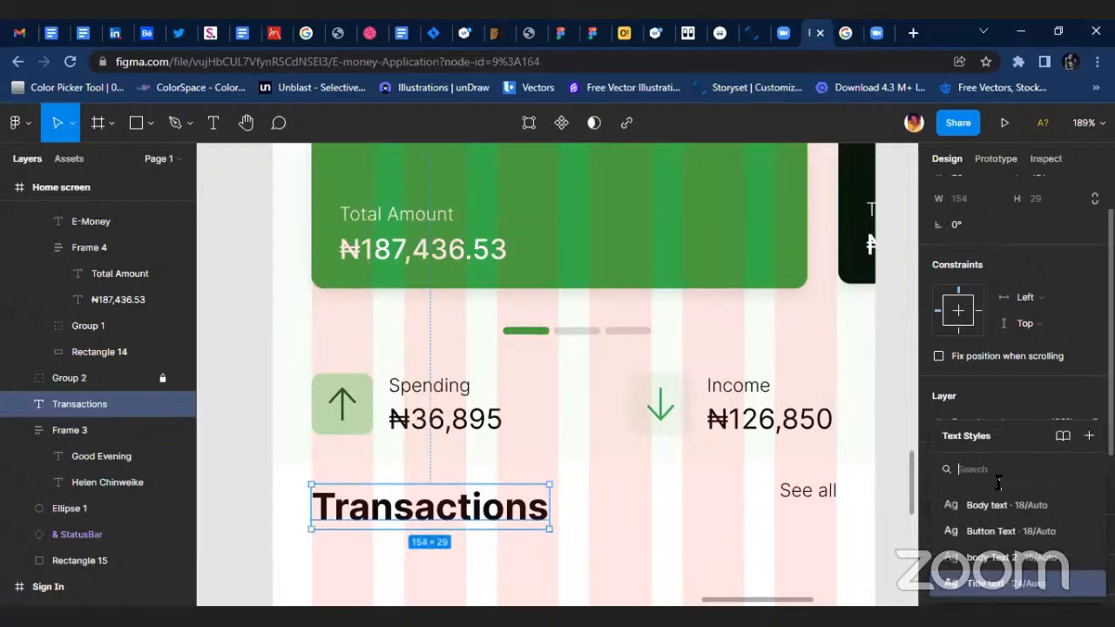
click(1039, 510)
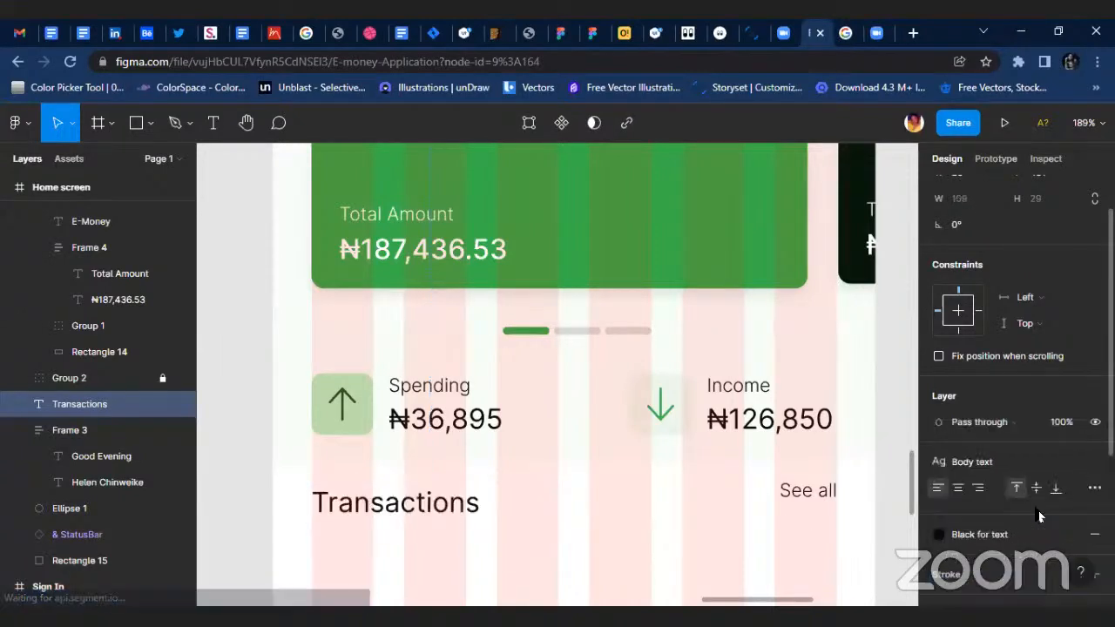
Align the Transactions and See all labels by their vertical centers.
shift+click(810, 496)
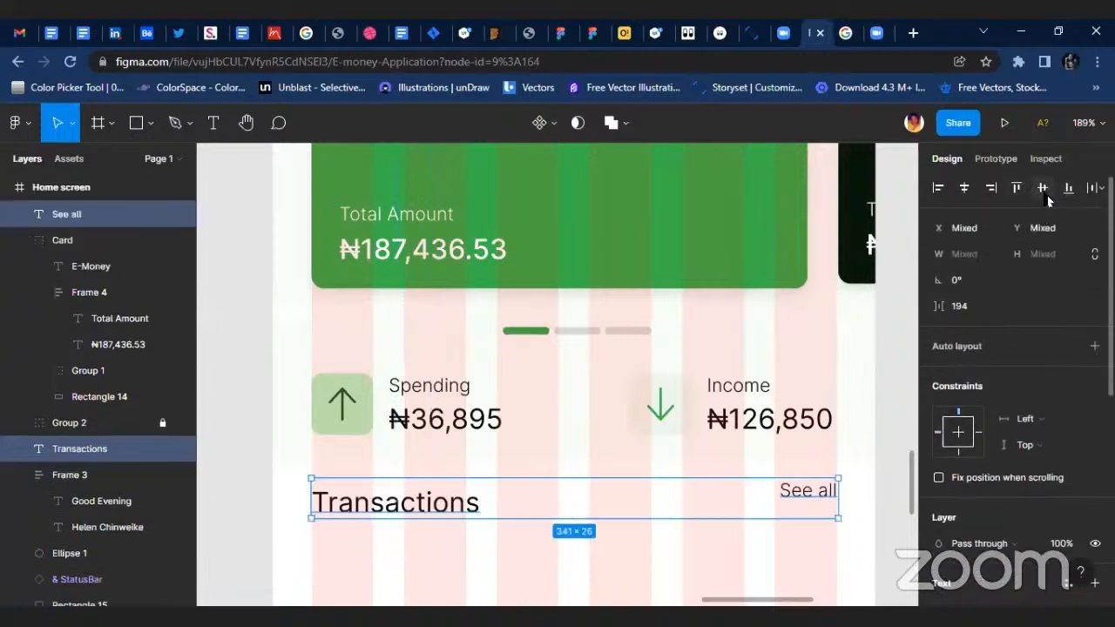
click(1044, 193)
click(558, 547)
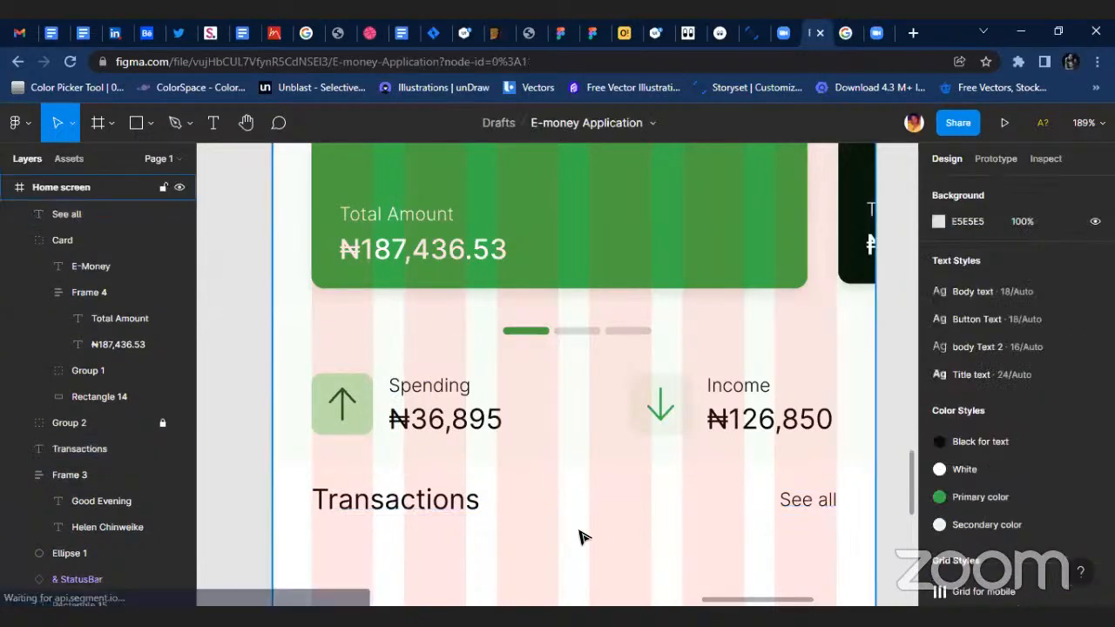
Draw a rectangle of about 60 × 49 below the Transactions label, starting at the first grid column's outer edge.
scroll(580, 535, down, 5)
click(727, 209)
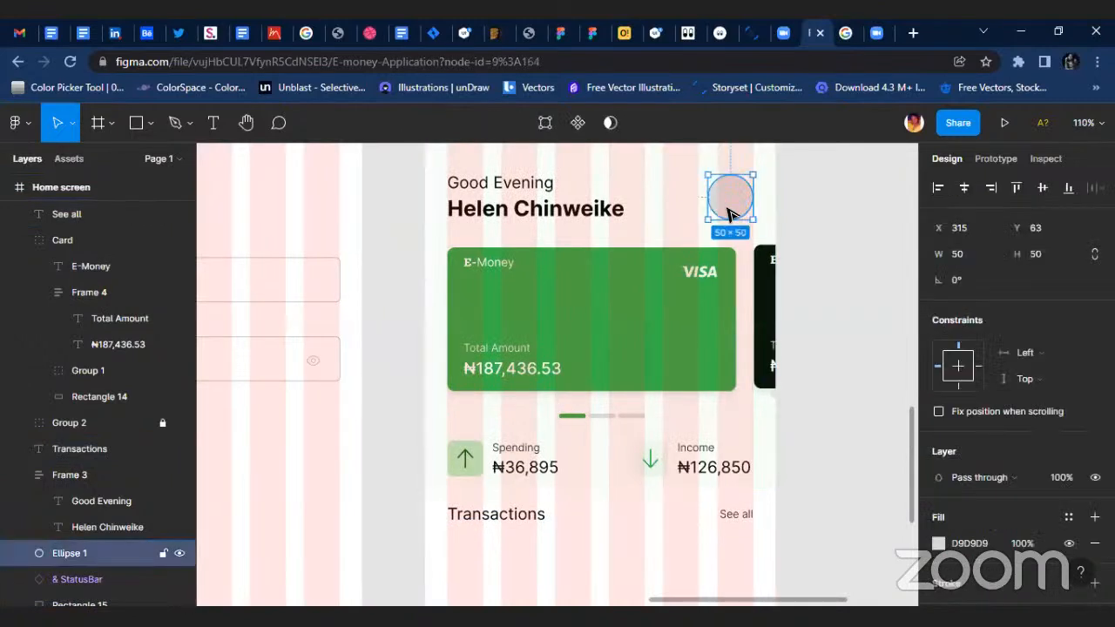
scroll(471, 446, down, 5)
key(r)
scroll(411, 418, up, 3)
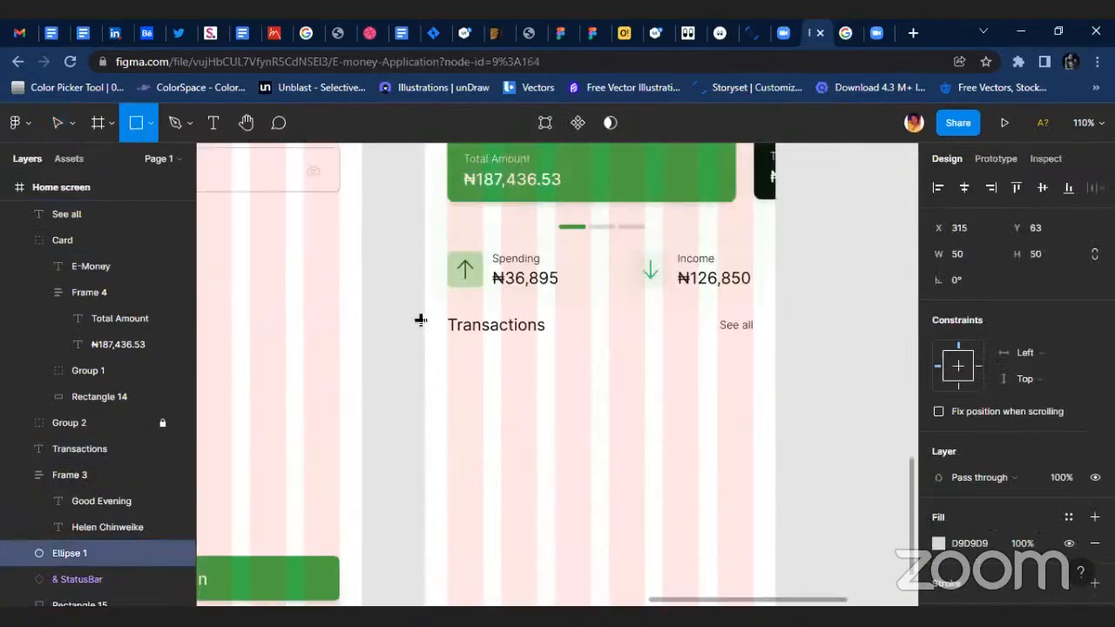
drag(446, 355, 500, 398)
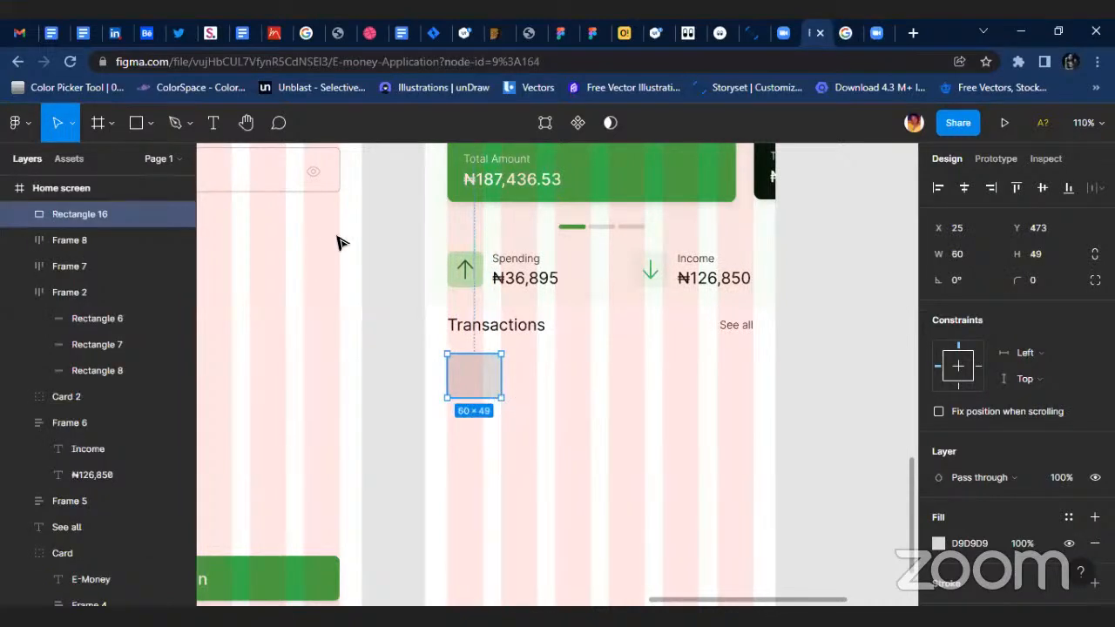
Set the new rectangle's width and height to 50 each.
click(980, 258)
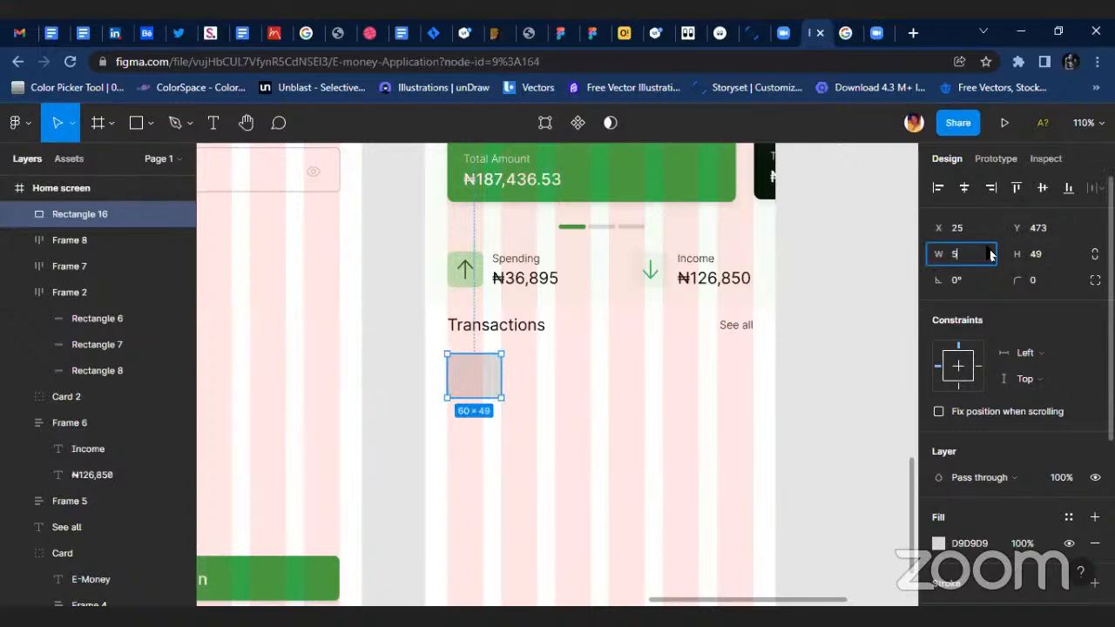
text(50)
key(Return)
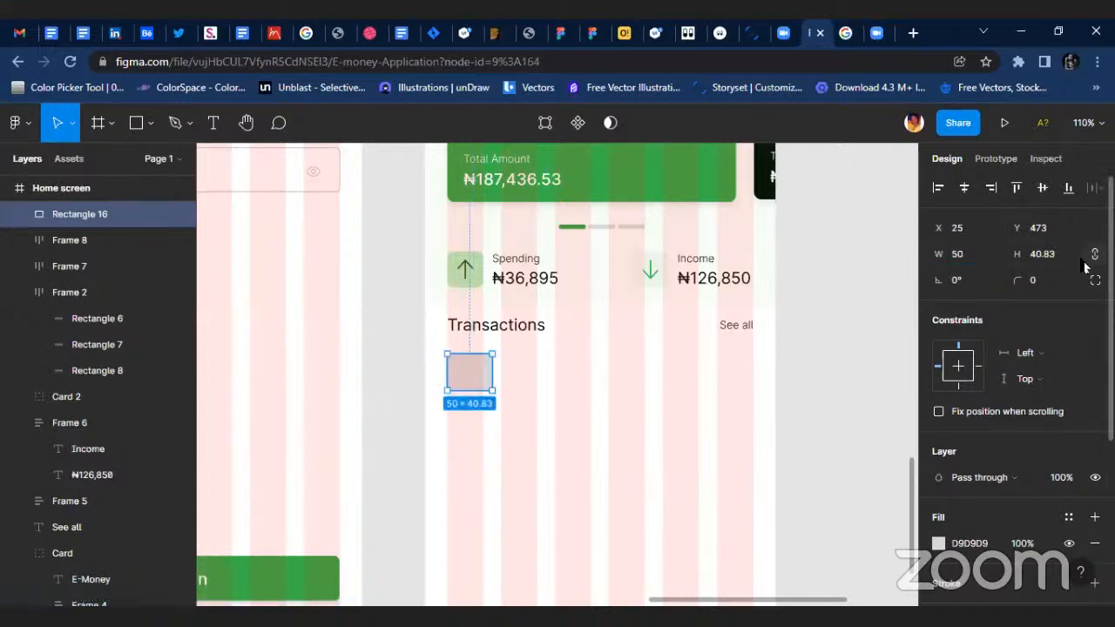
click(1063, 258)
text(50)
key(Return)
Move the placeholder rectangle down to Y 481, resize it to 60 × 60, and give it a corner radius of 7.
scroll(485, 379, up, 1)
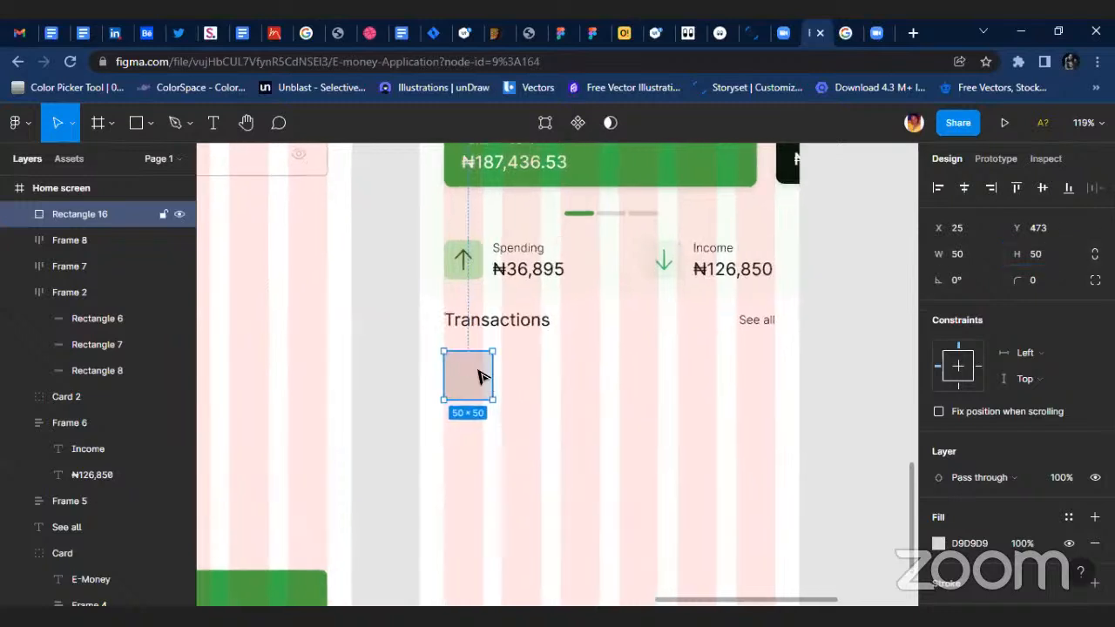
drag(480, 373, 471, 383)
click(980, 261)
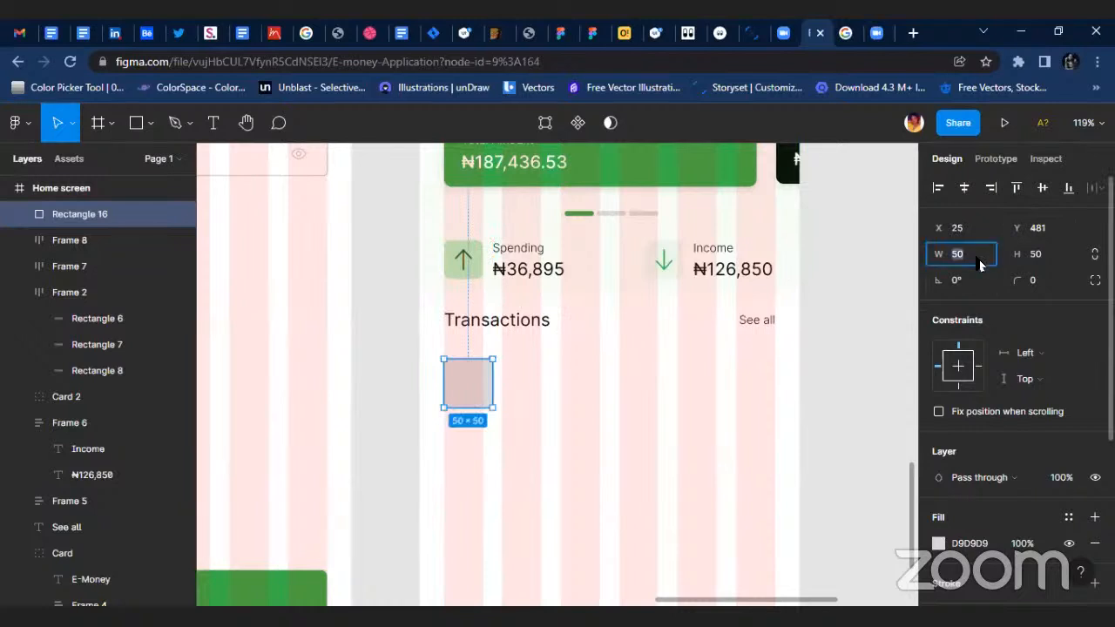
text(60)
key(Return)
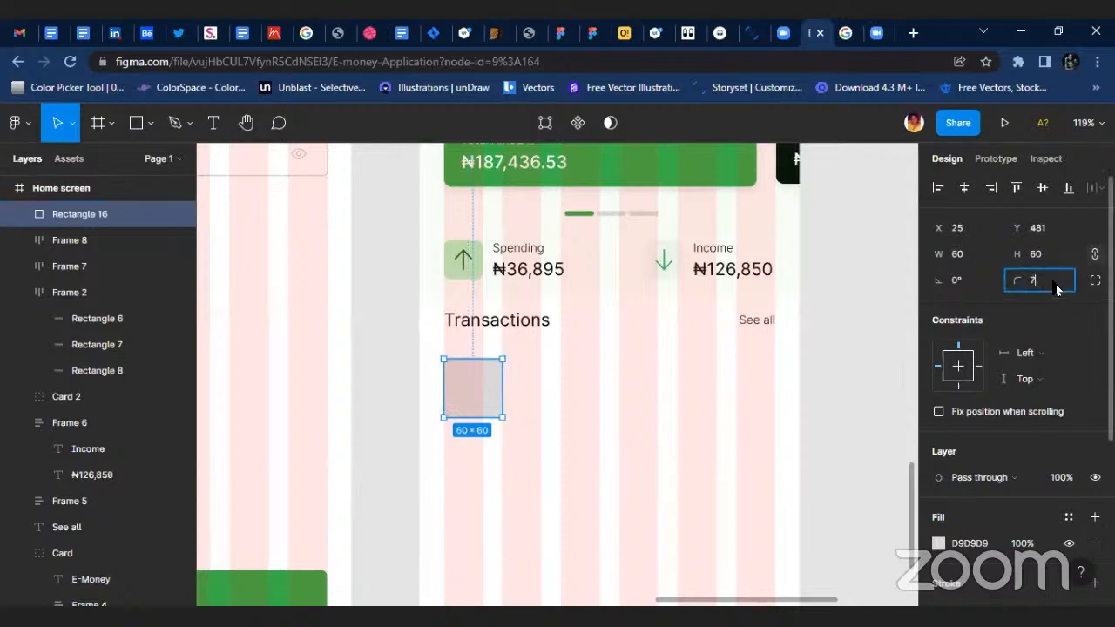
click(603, 430)
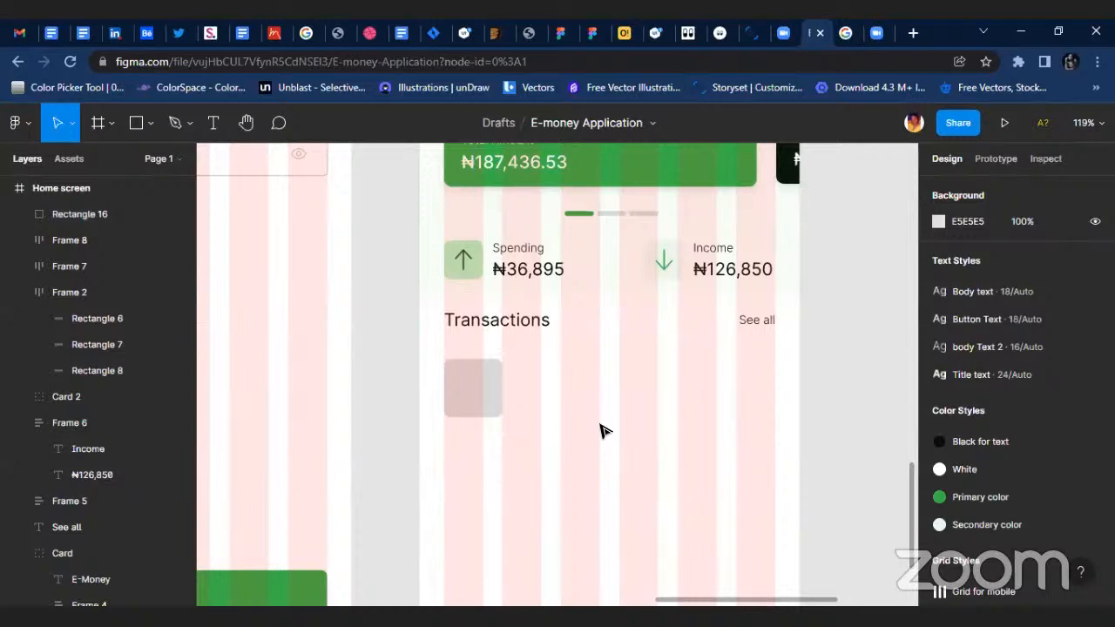
Apply the Primary color fill and the body Text 2 style to the See all label.
click(758, 321)
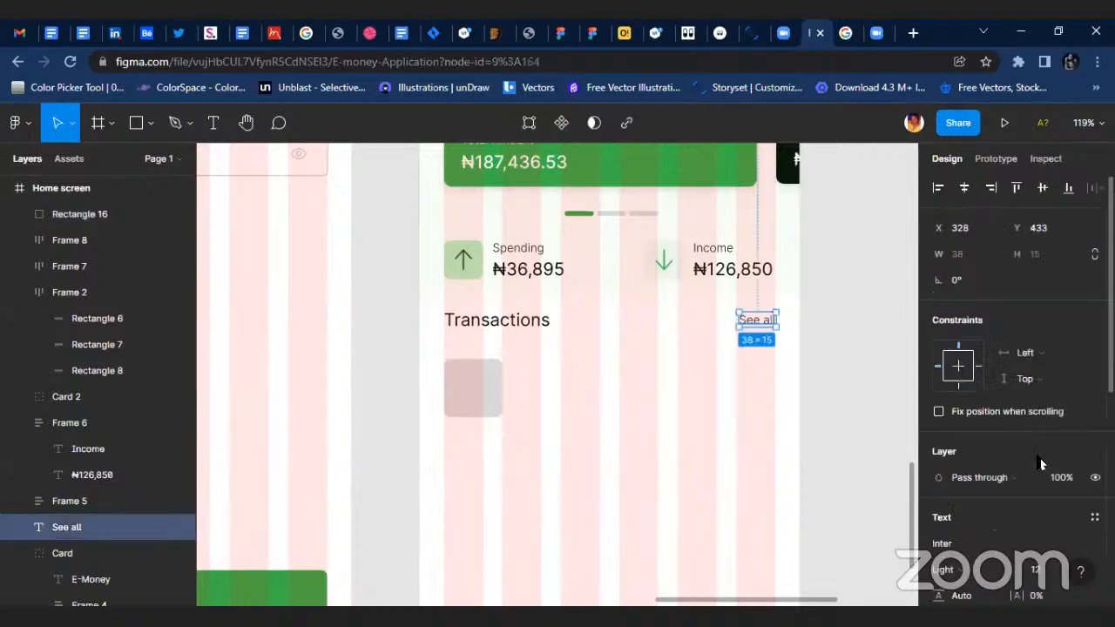
click(1001, 449)
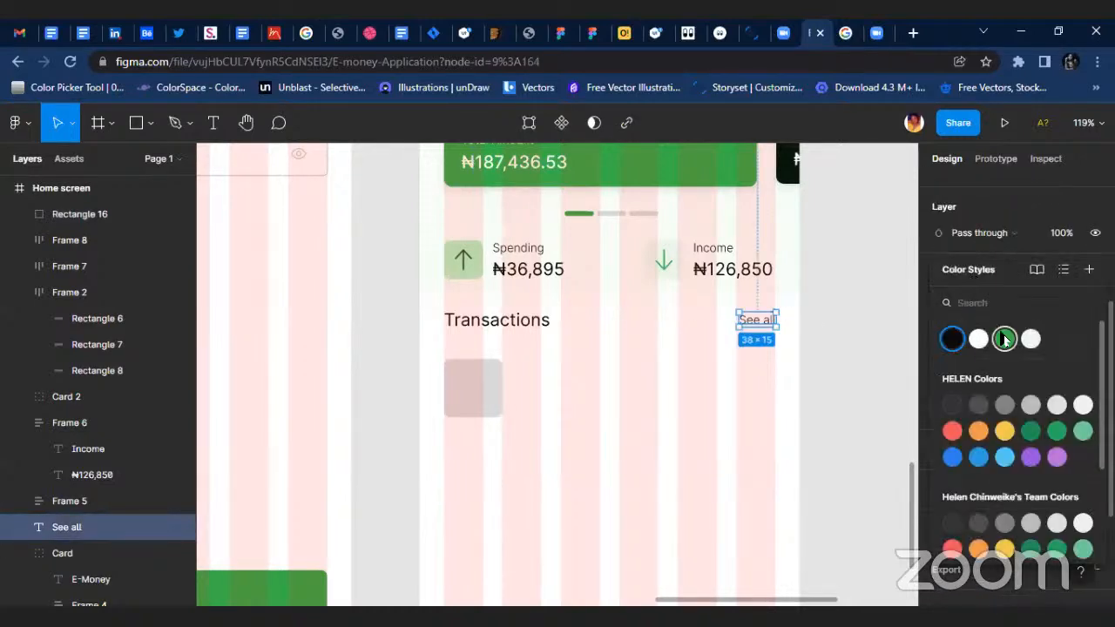
click(1004, 340)
click(811, 347)
click(771, 320)
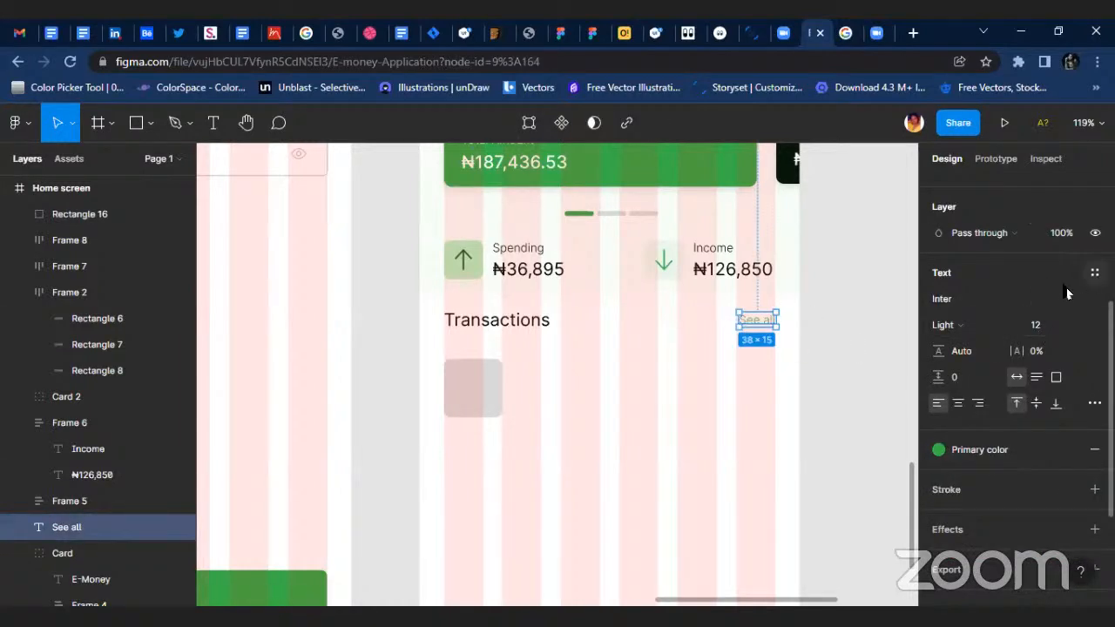
click(1095, 272)
click(1015, 425)
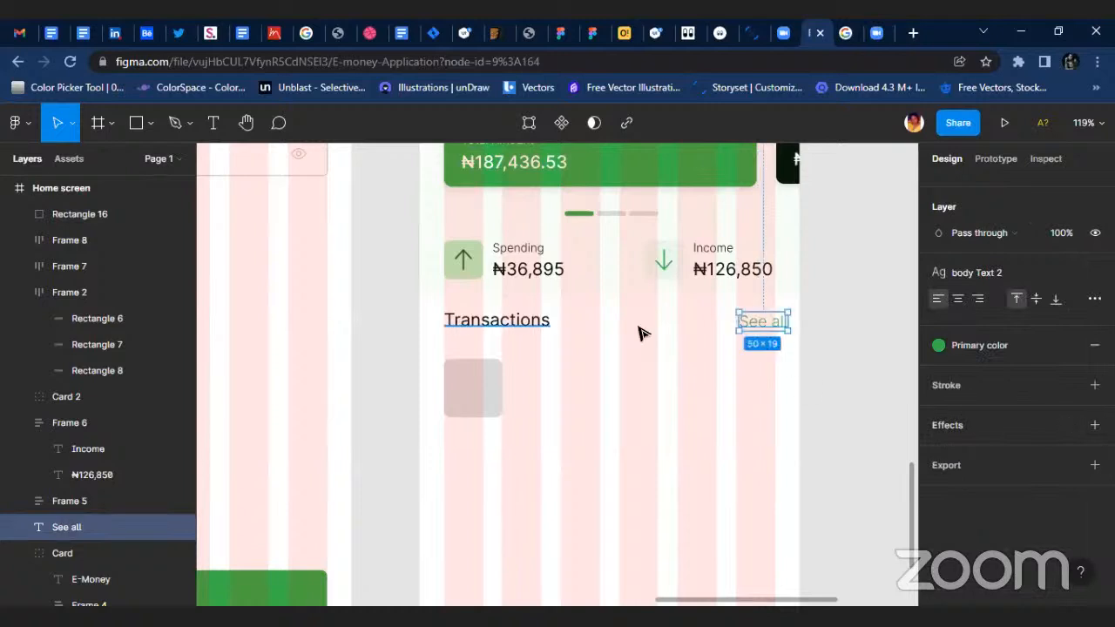
Apply the Title text style to the Transactions heading.
scroll(775, 323, up, 3)
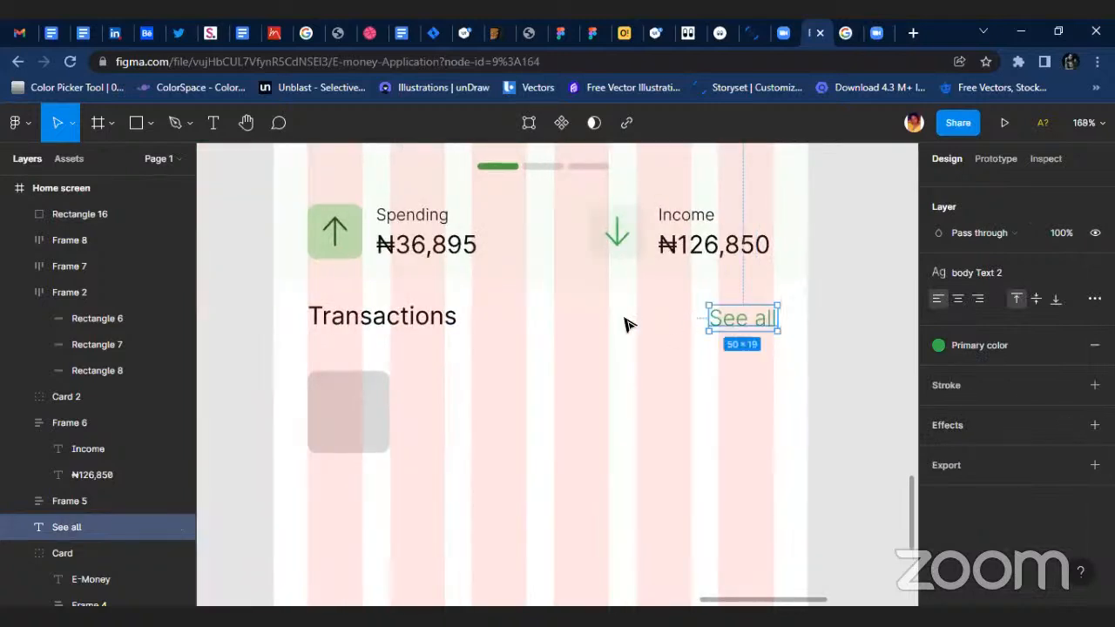
double_click(459, 253)
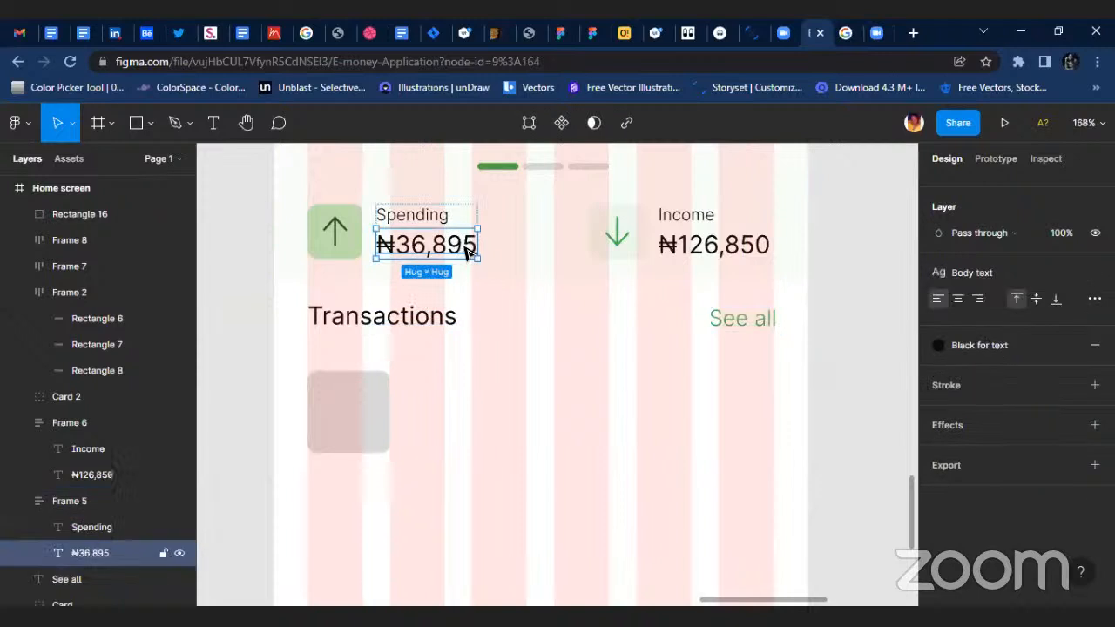
click(410, 302)
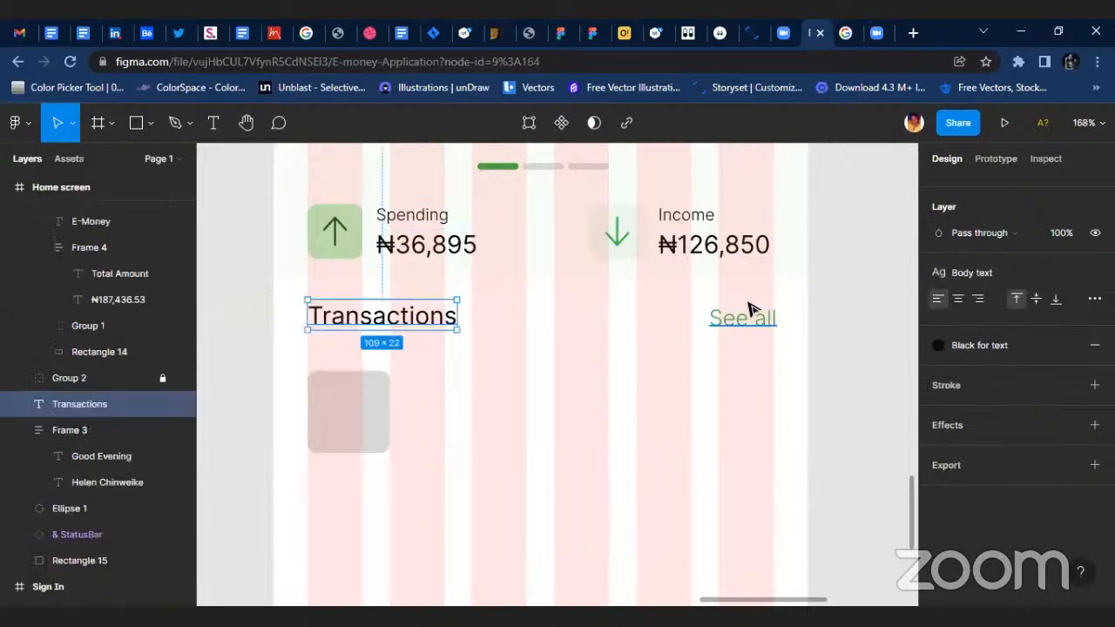
click(974, 272)
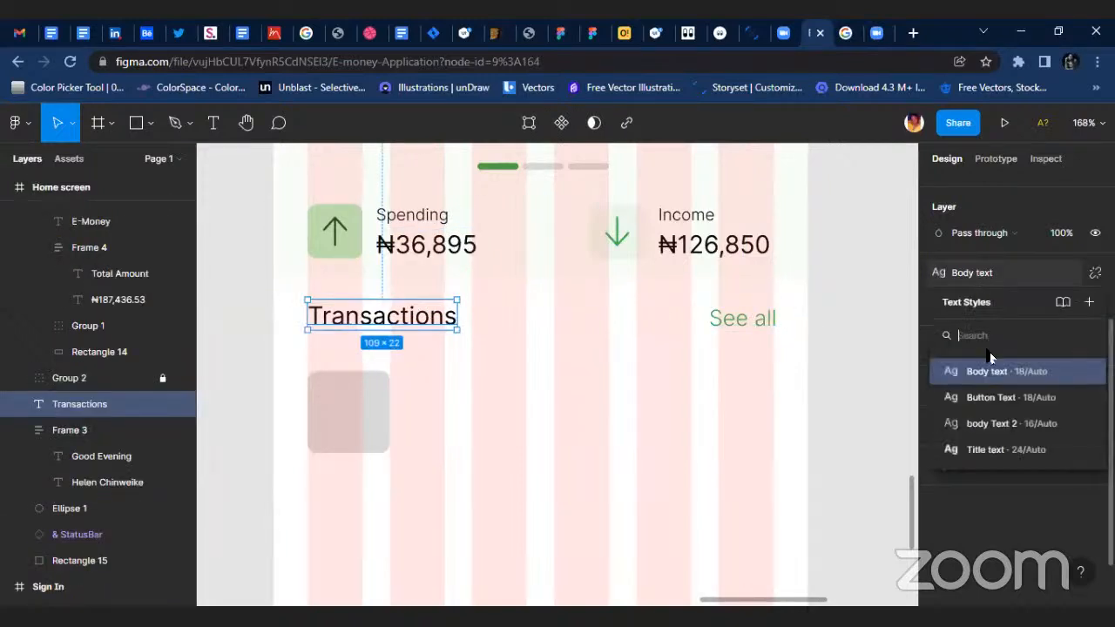
click(996, 447)
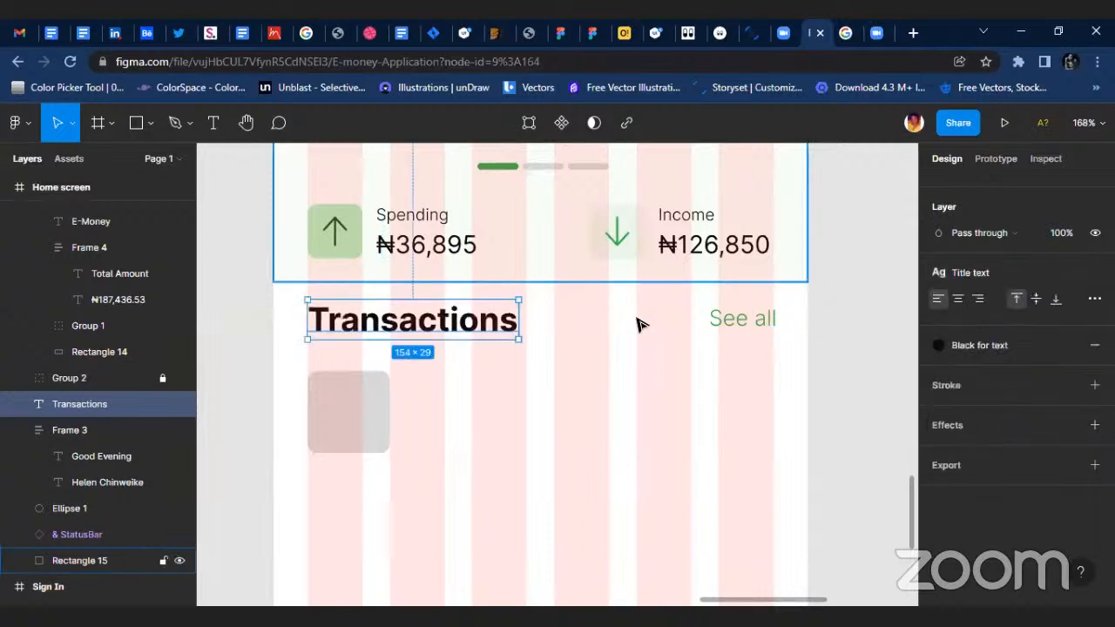
Align the Transactions heading and See all label by their vertical centers and shift both slightly down.
shift+click(739, 320)
scroll(996, 178, up, 2)
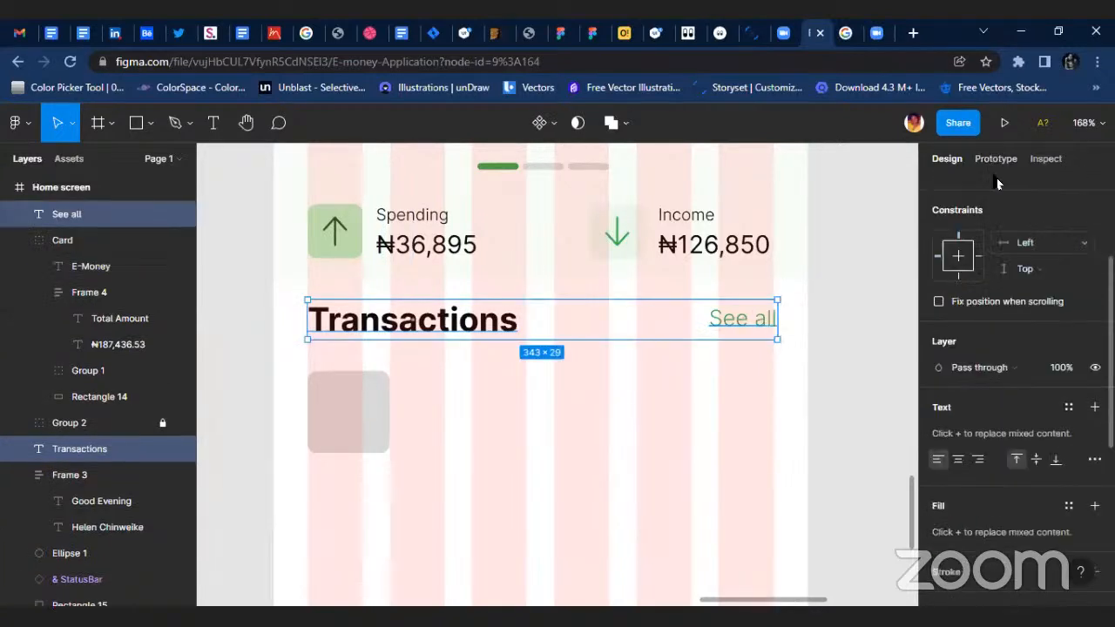
scroll(997, 178, up, 2)
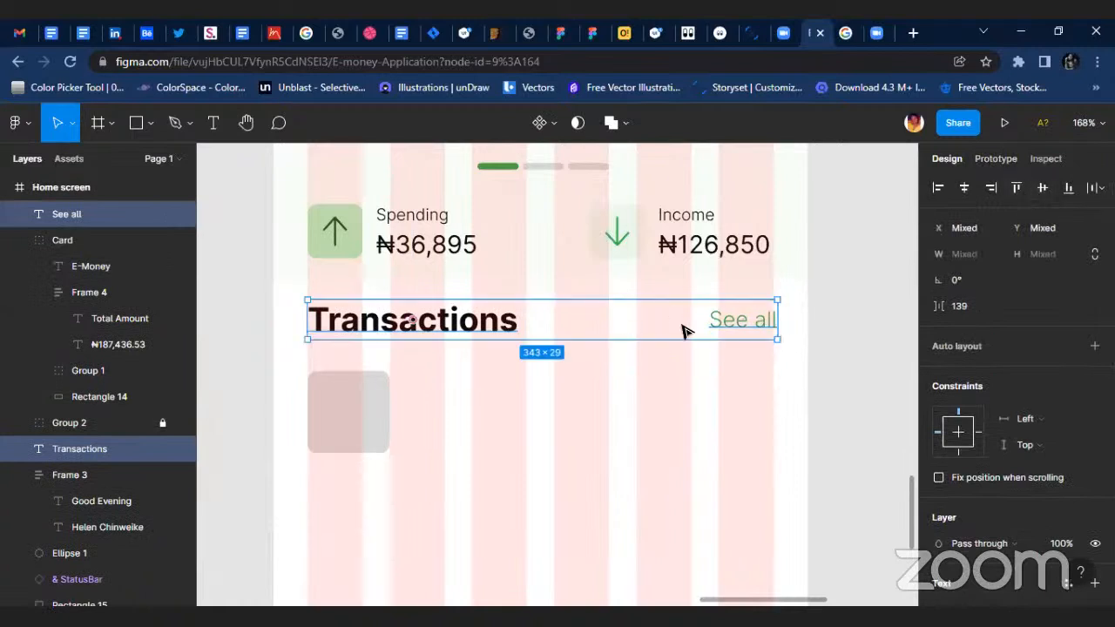
drag(684, 332, 689, 340)
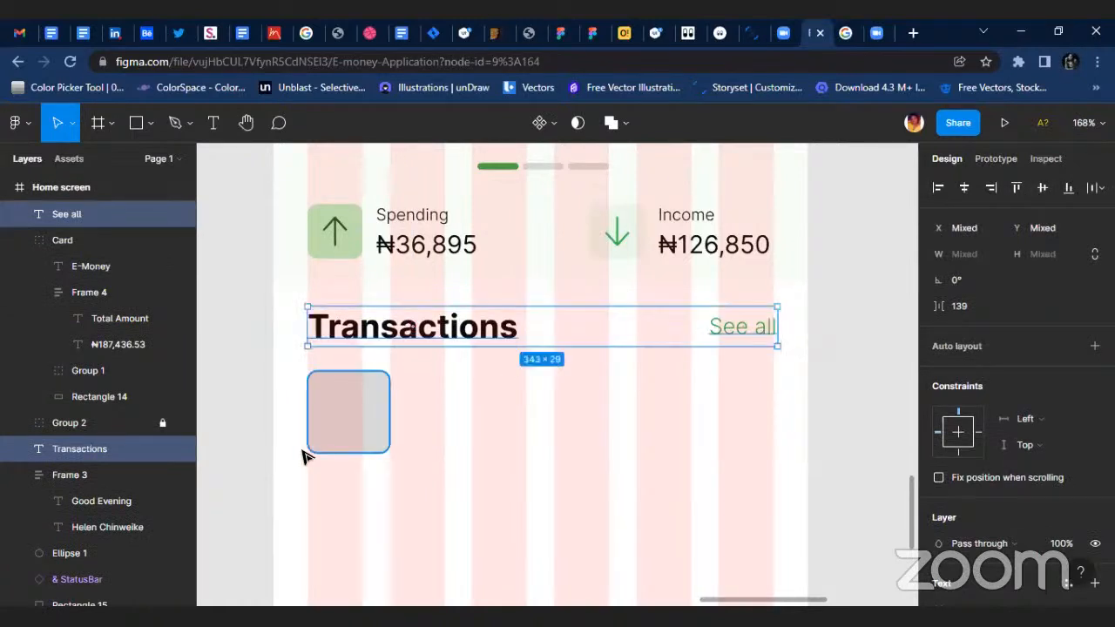
click(363, 426)
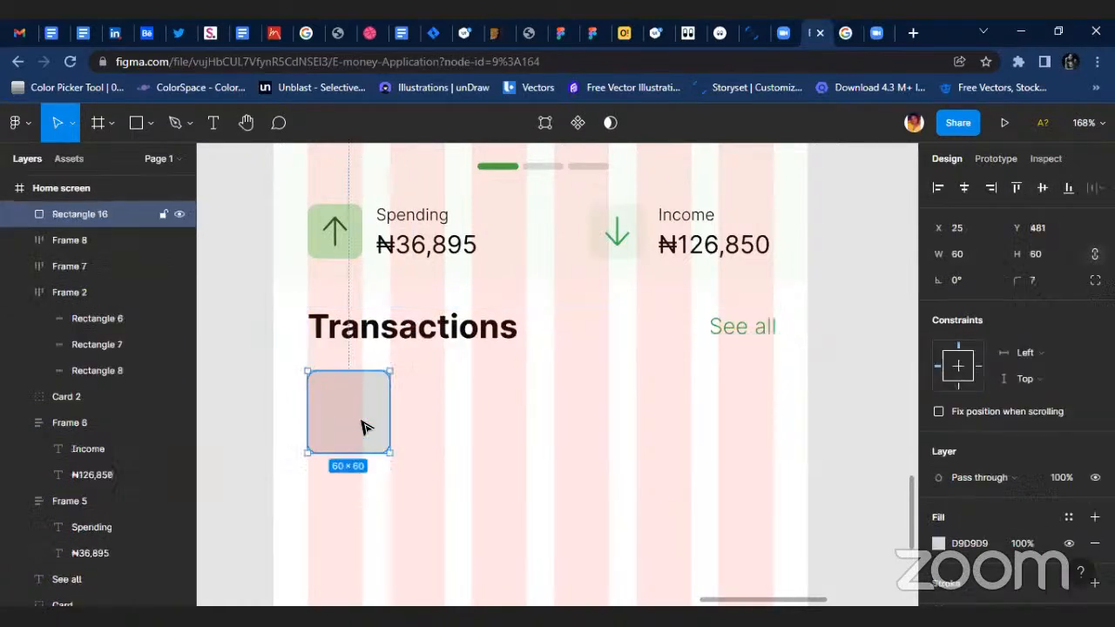
Copy the Spending amount text and place the copy beside the grey placeholder at about X 102, Y 489.
double_click(427, 245)
drag(430, 245, 471, 410)
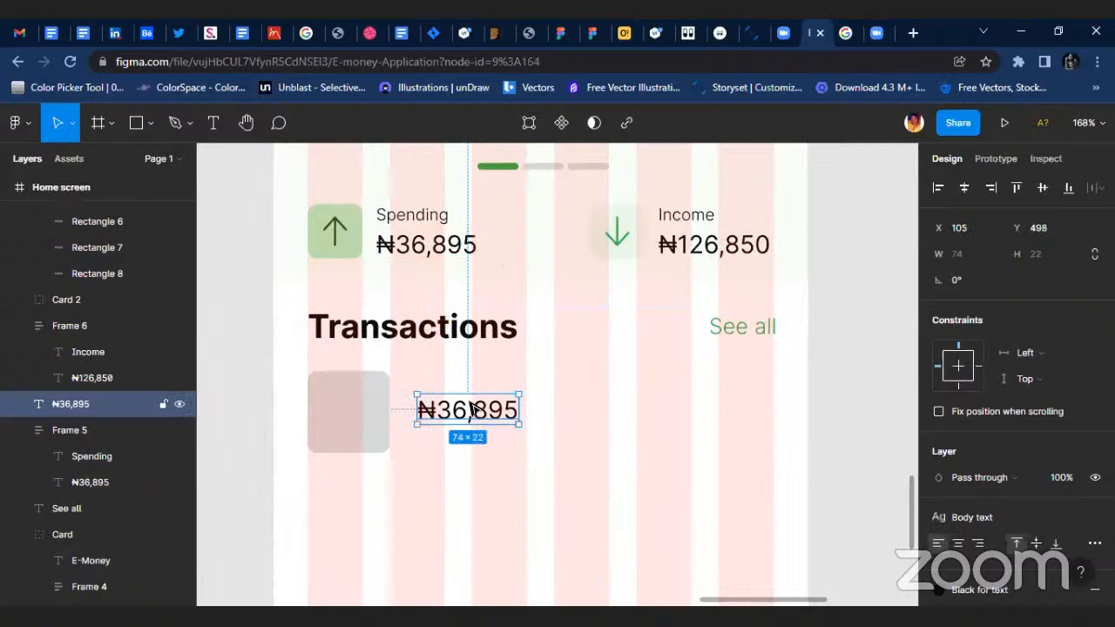
scroll(501, 387, up, 3)
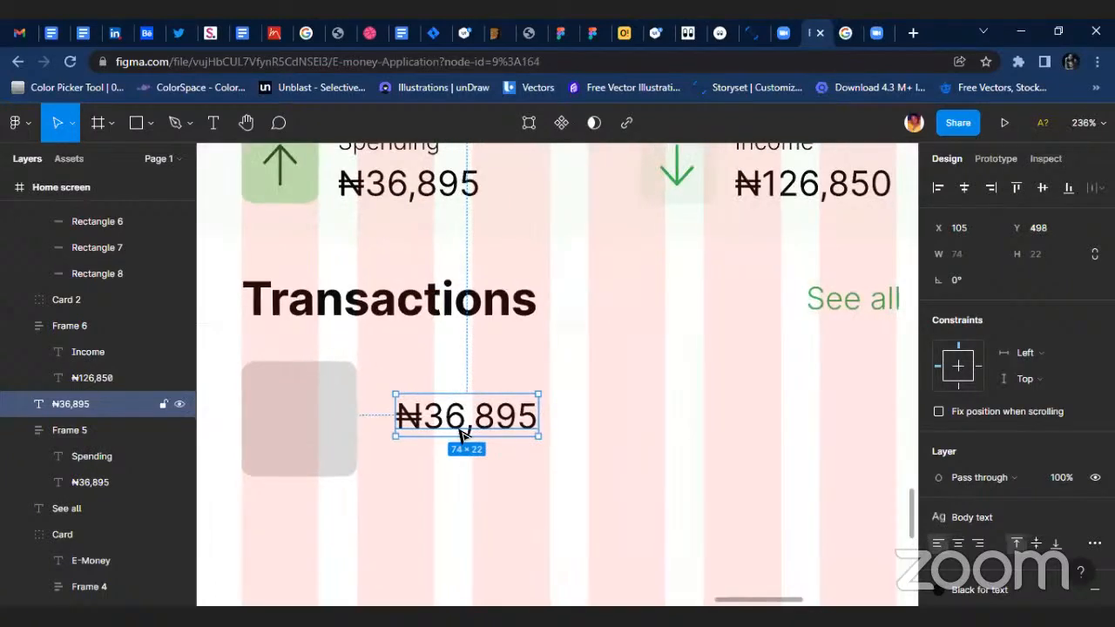
drag(459, 449, 453, 375)
Change the copied amount's text to "Apple store".
scroll(445, 431, up, 3)
text(A)
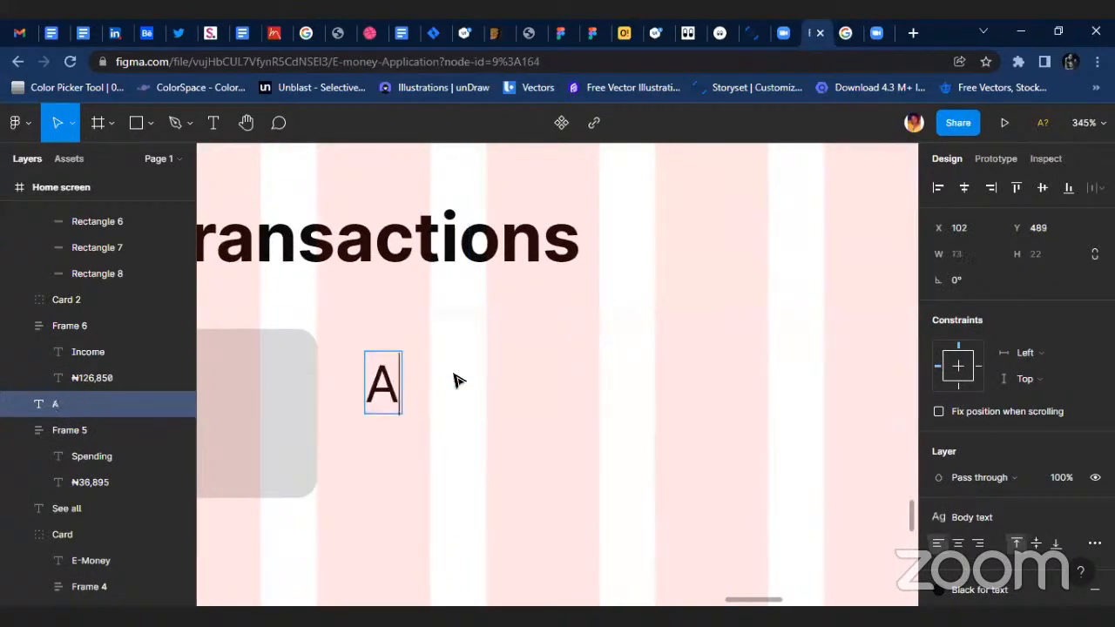
text(ppleszt)
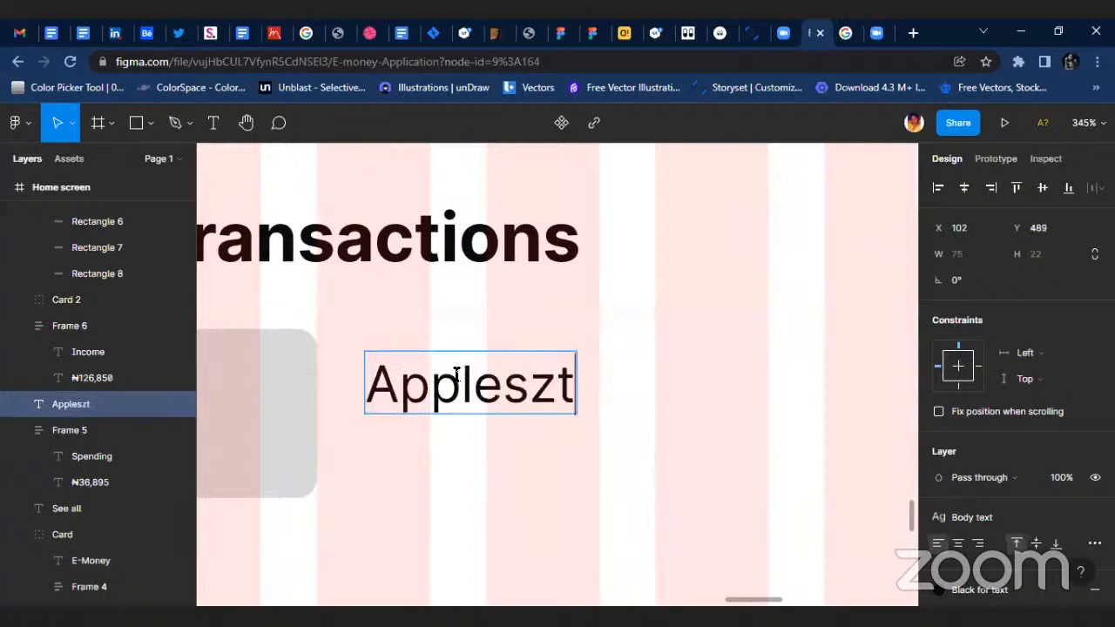
key(BackSpace)
key(BackSpace)
key(BackSpace)
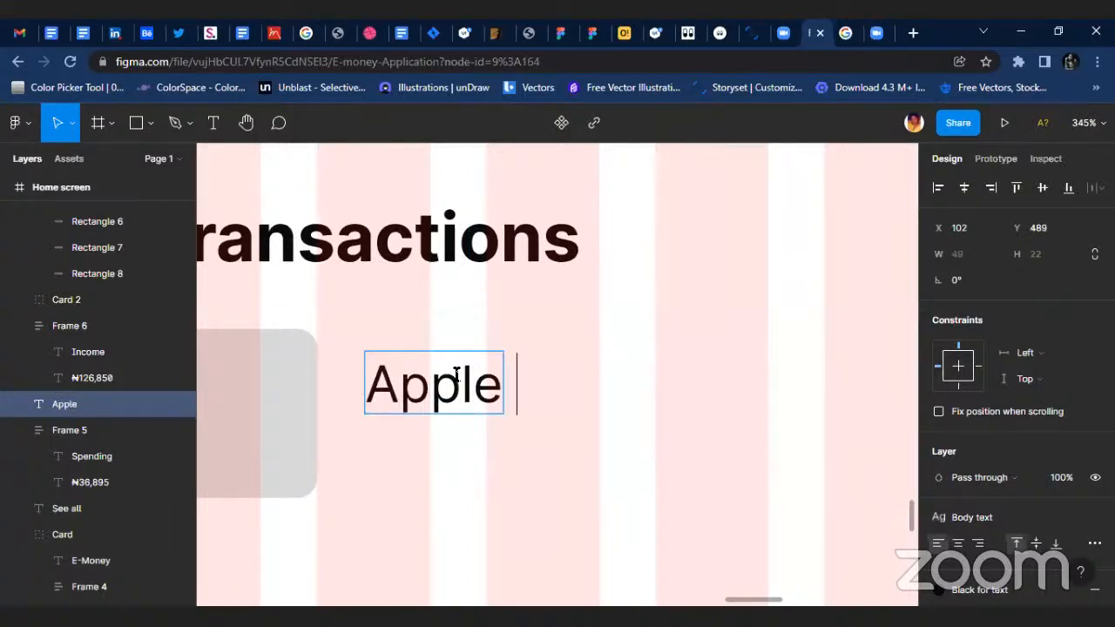
text(store)
key(Escape)
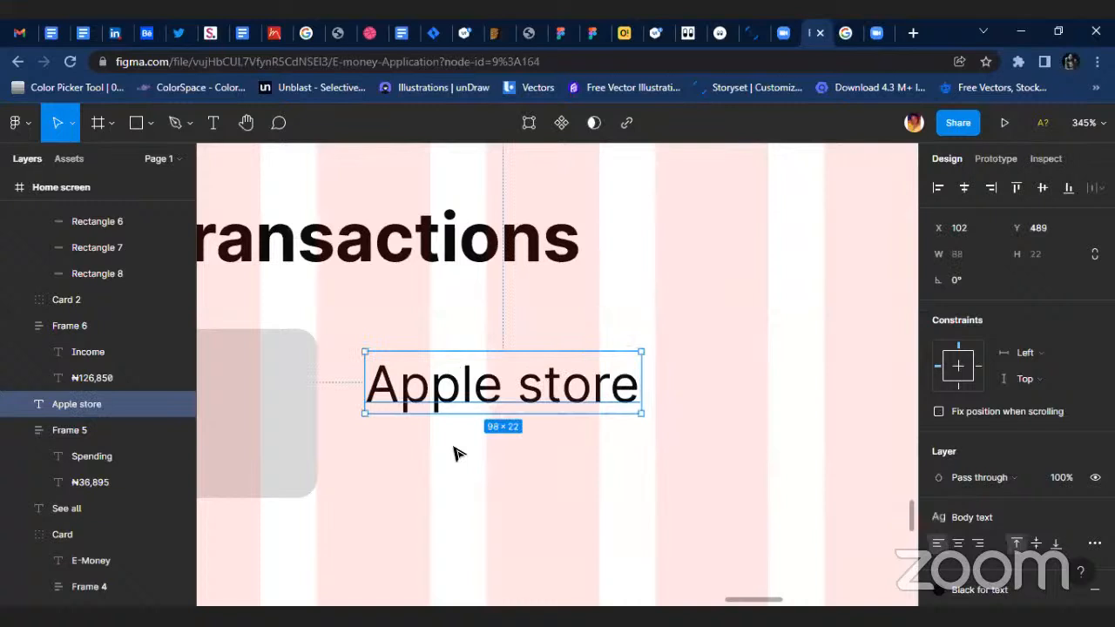
Duplicate the Apple store text directly below at Y 514 and change the copy's text to "Iphone 13 pro".
click(463, 445)
drag(509, 397, 506, 465)
double_click(501, 466)
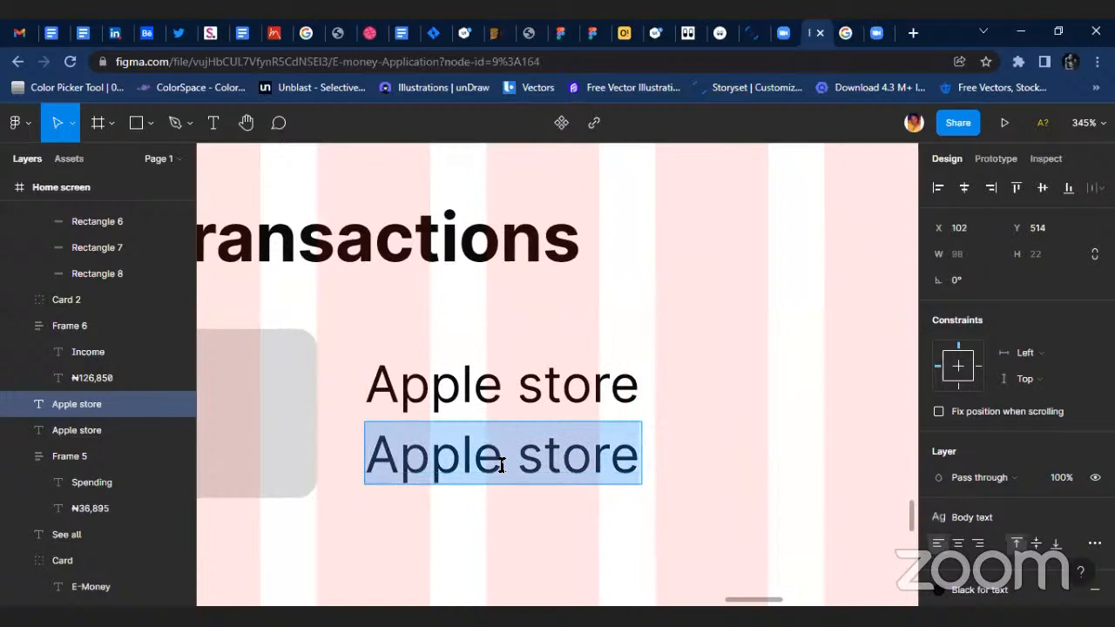
text(Iphone)
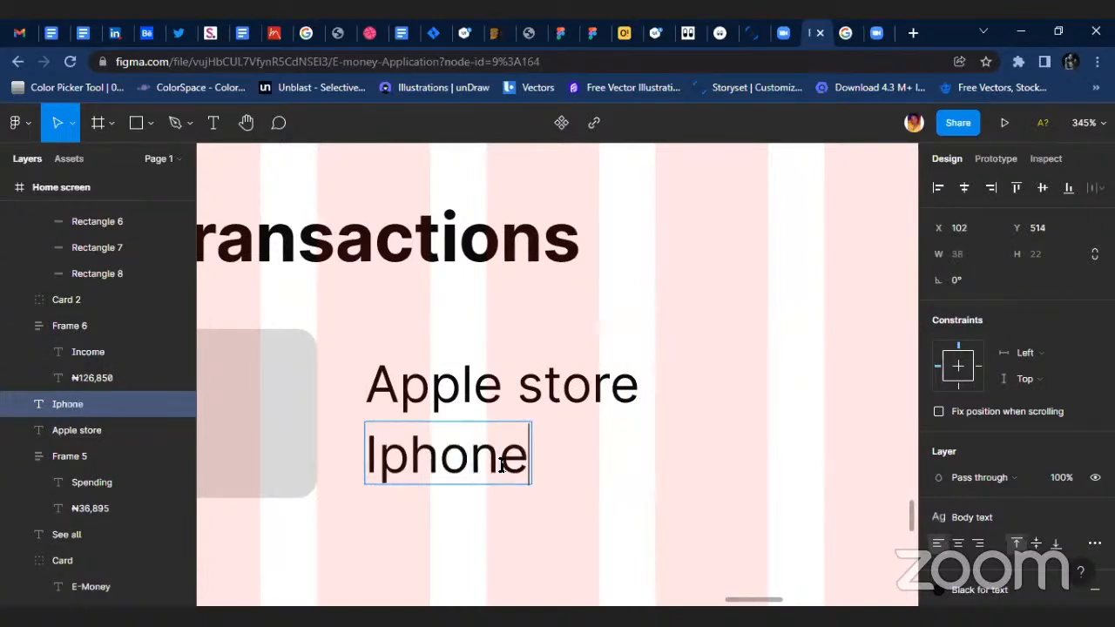
text( 13 pro)
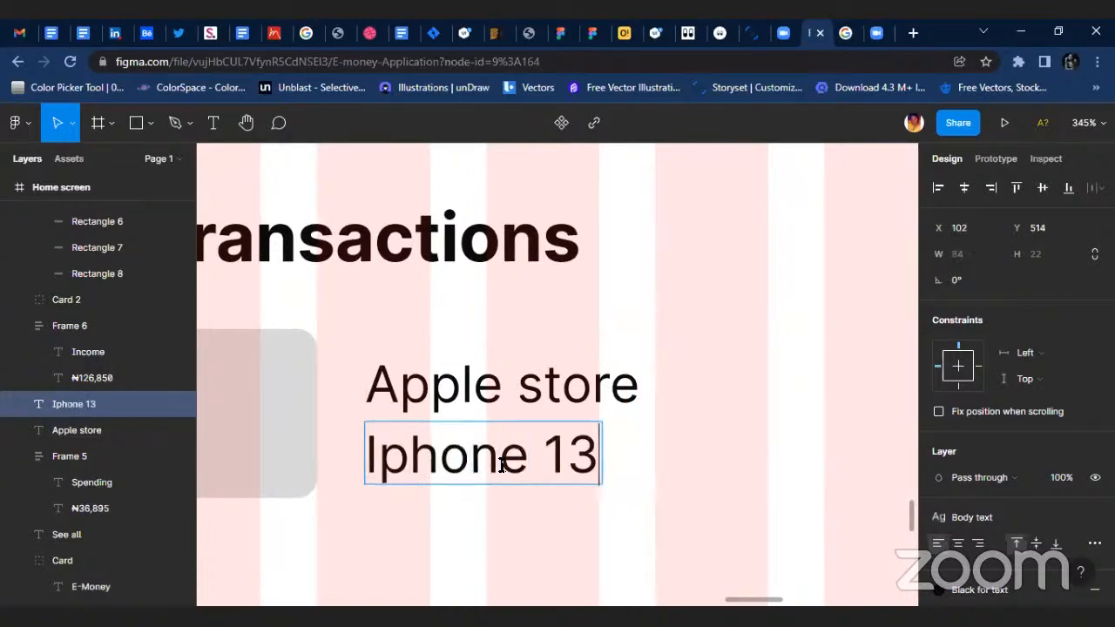
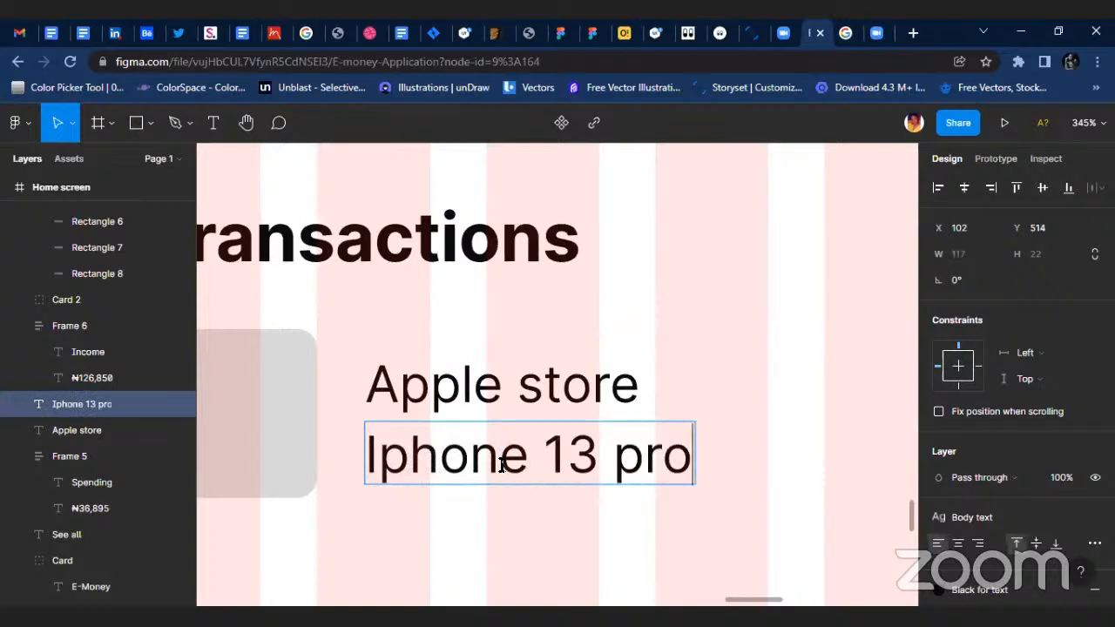
Capitalize the last word of the lower transaction text so it reads "Iphone 13 Pro".
click(635, 462)
key(BackSpace)
text(P)
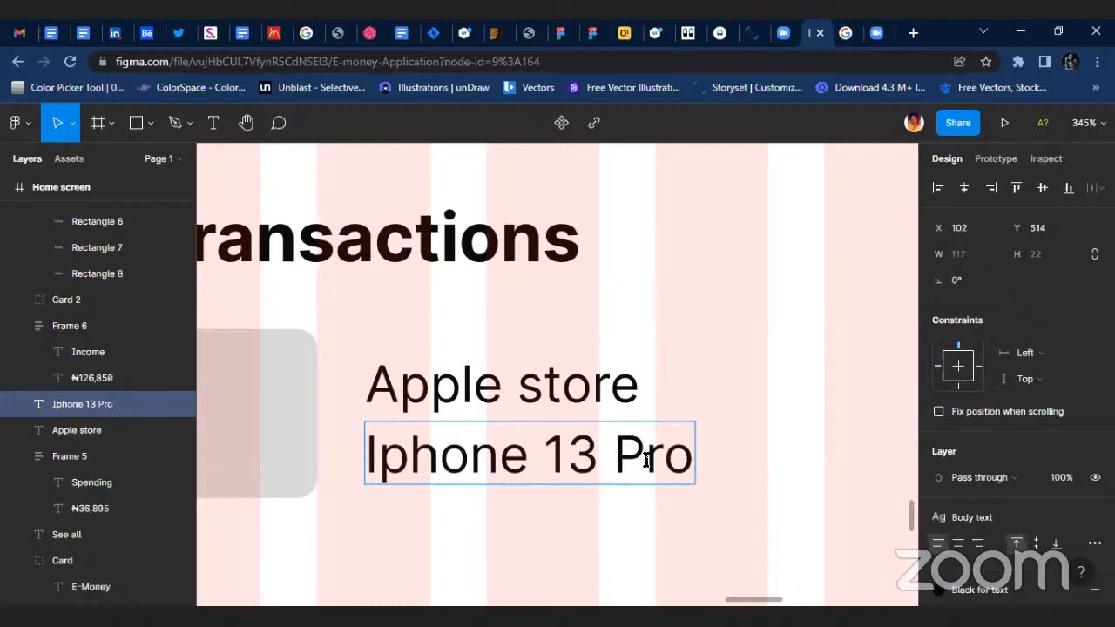
Apply the body Text 2 style to the Apple store text.
click(627, 387)
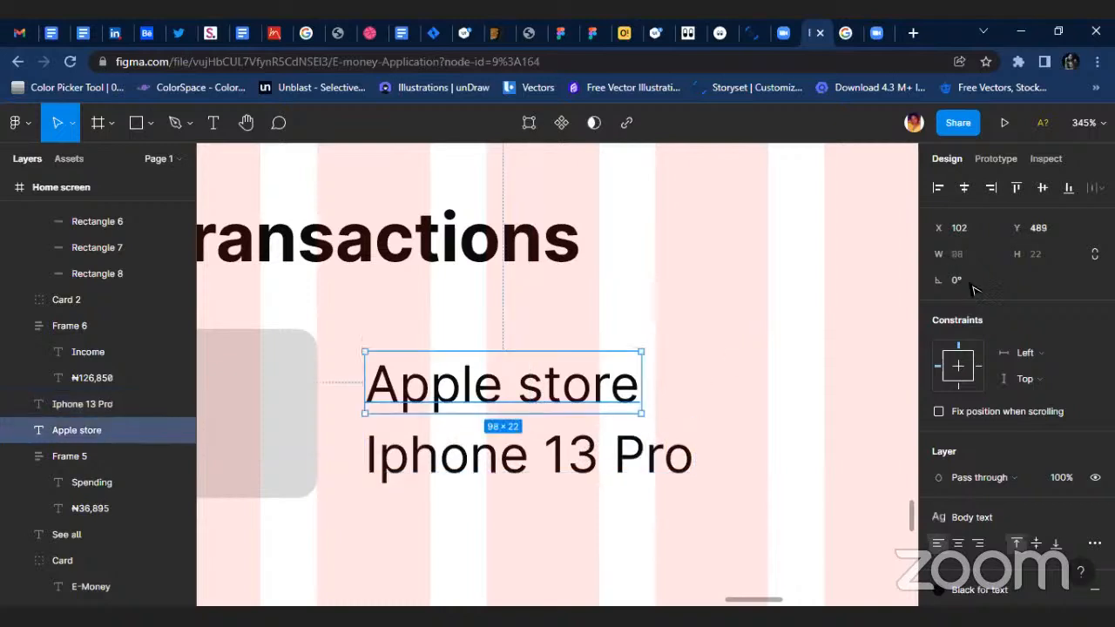
click(1003, 516)
click(1001, 558)
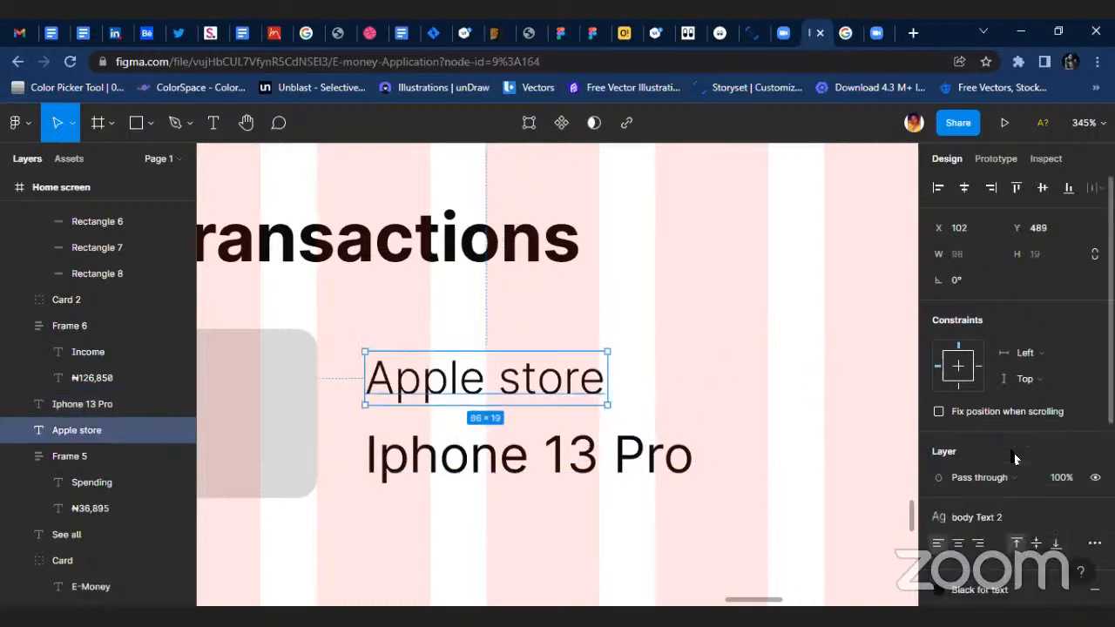
scroll(659, 386, down, 5)
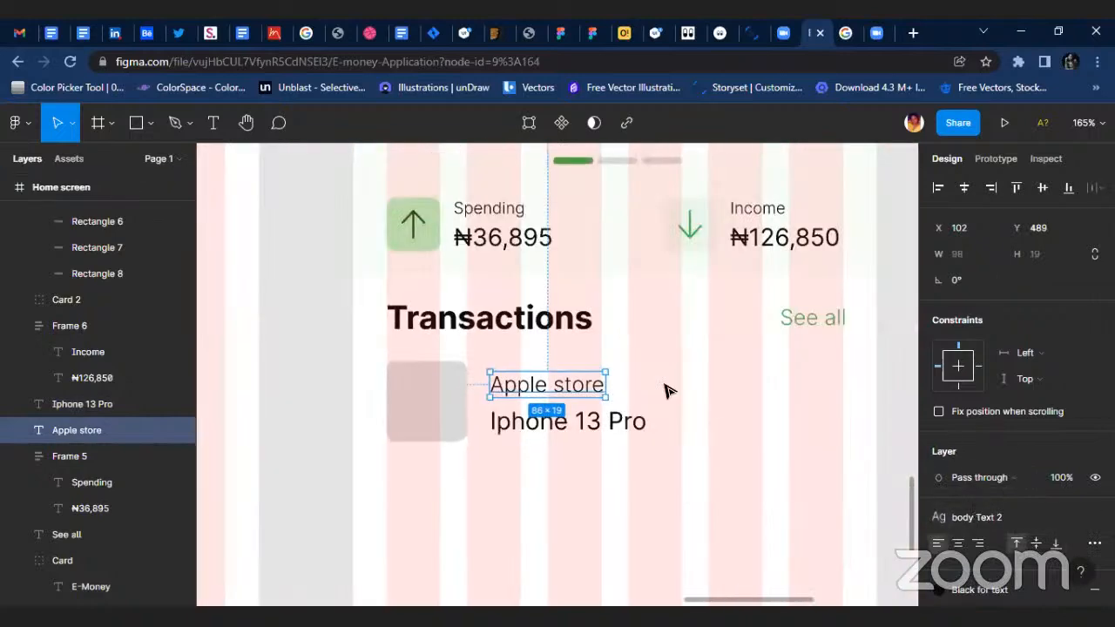
Detach the Apple store text from its text style and set its font size to 12, matching the Spending and Total Amount labels.
click(488, 365)
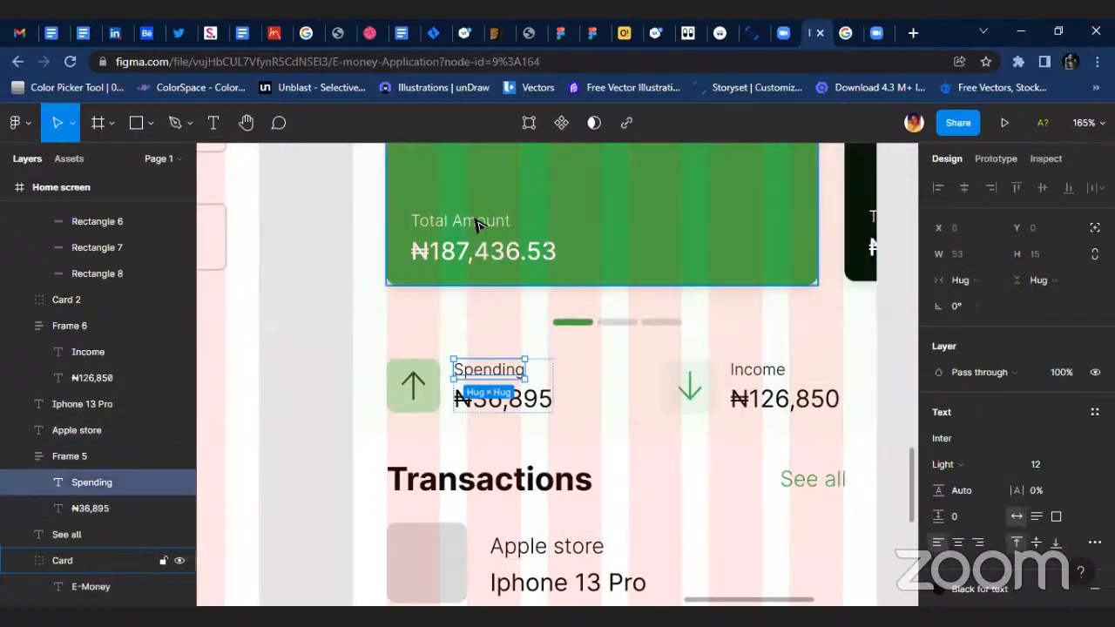
click(488, 224)
click(492, 225)
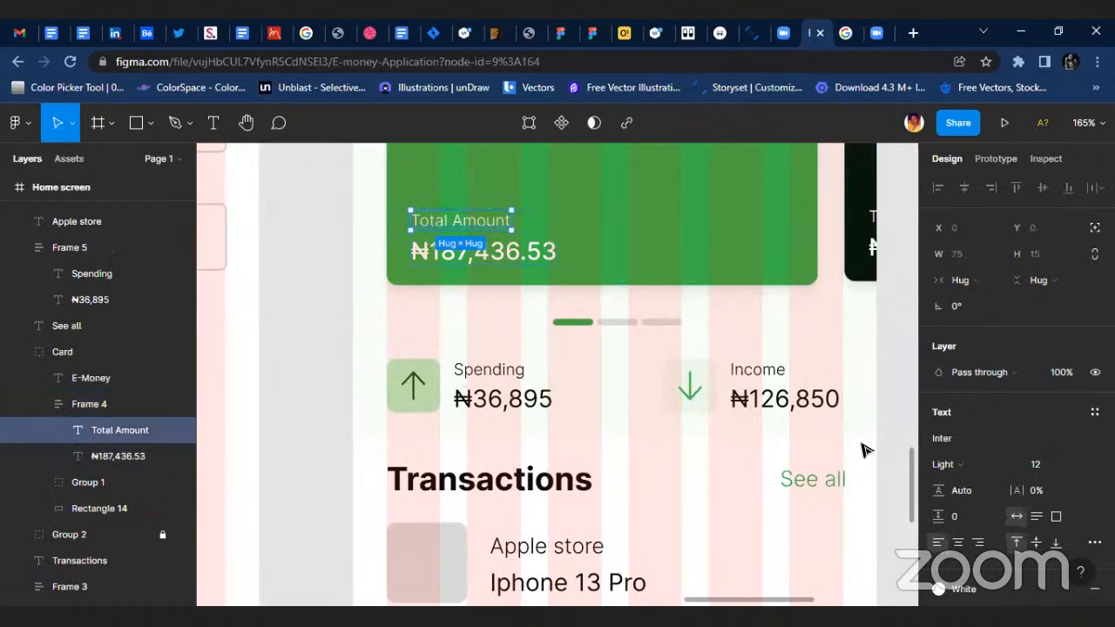
scroll(730, 523, down, 1)
scroll(730, 523, down, 3)
click(550, 482)
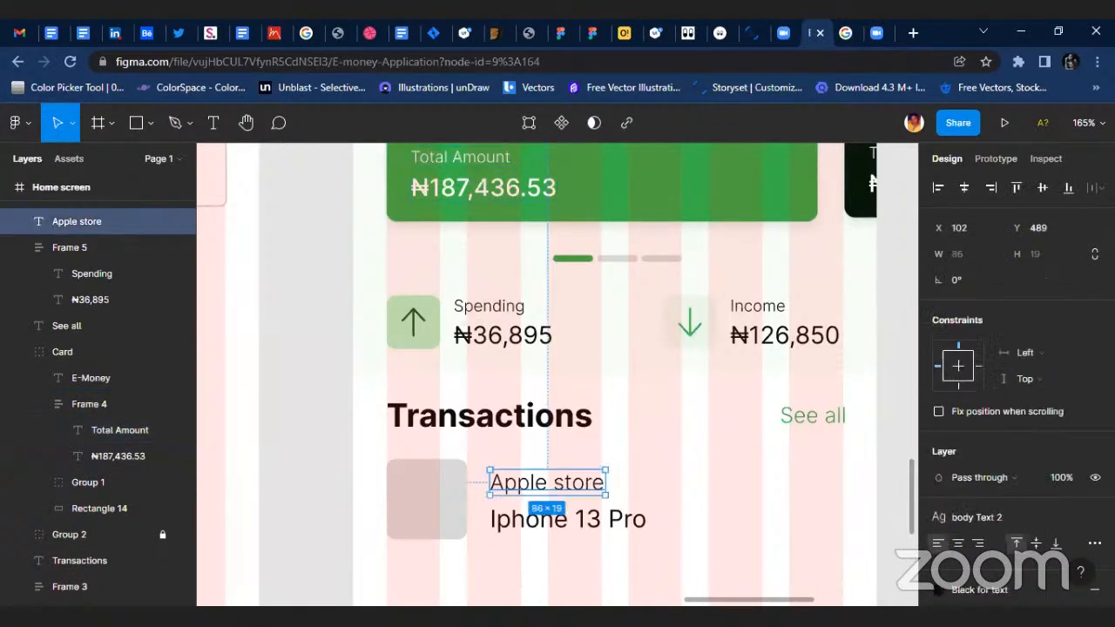
click(1094, 517)
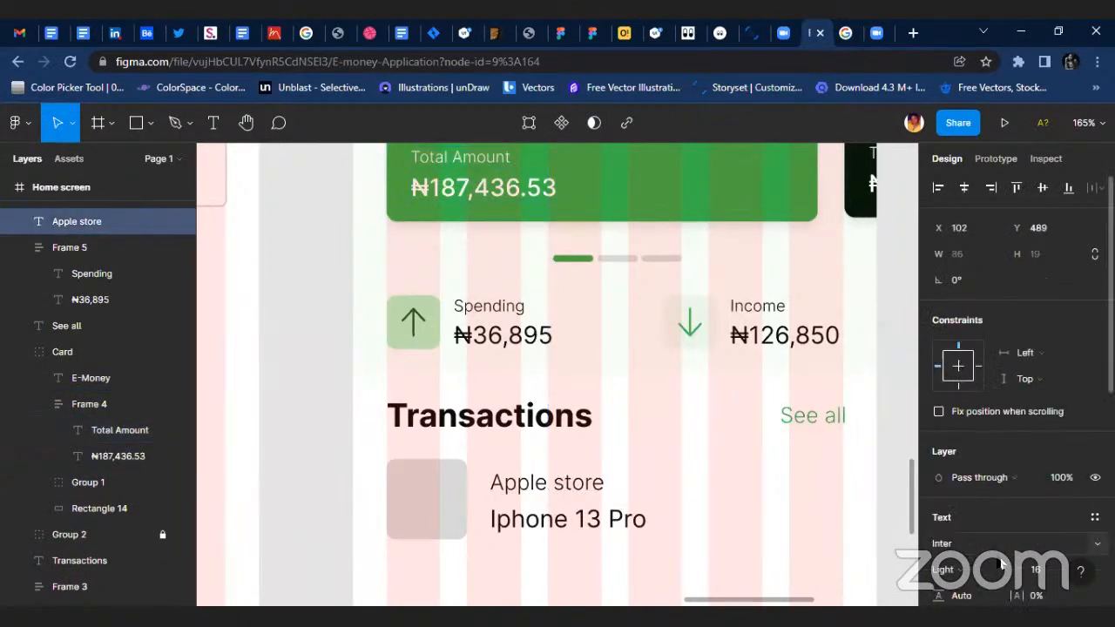
click(1049, 571)
text(12)
key(Return)
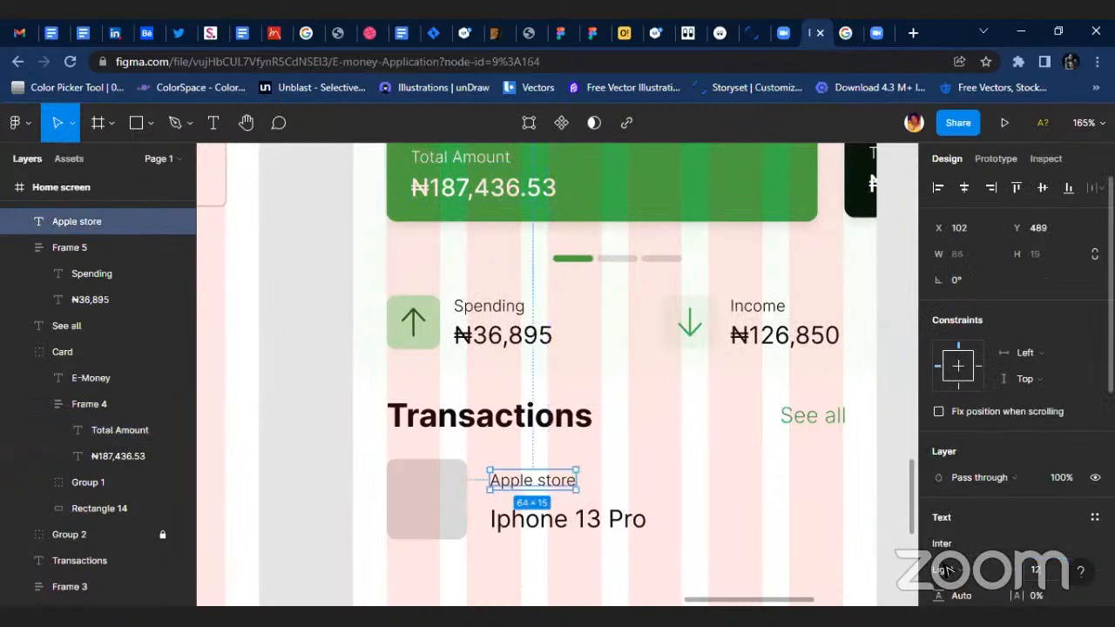
Combine the Apple store and Iphone 13 Pro texts in an auto layout with spacing 3 and place it at X 102, Y 488.
scroll(529, 480, up, 5)
mouse_move(565, 474)
mouse_down()
mouse_move(580, 485)
mouse_move(567, 482)
mouse_up()
shift+click(557, 540)
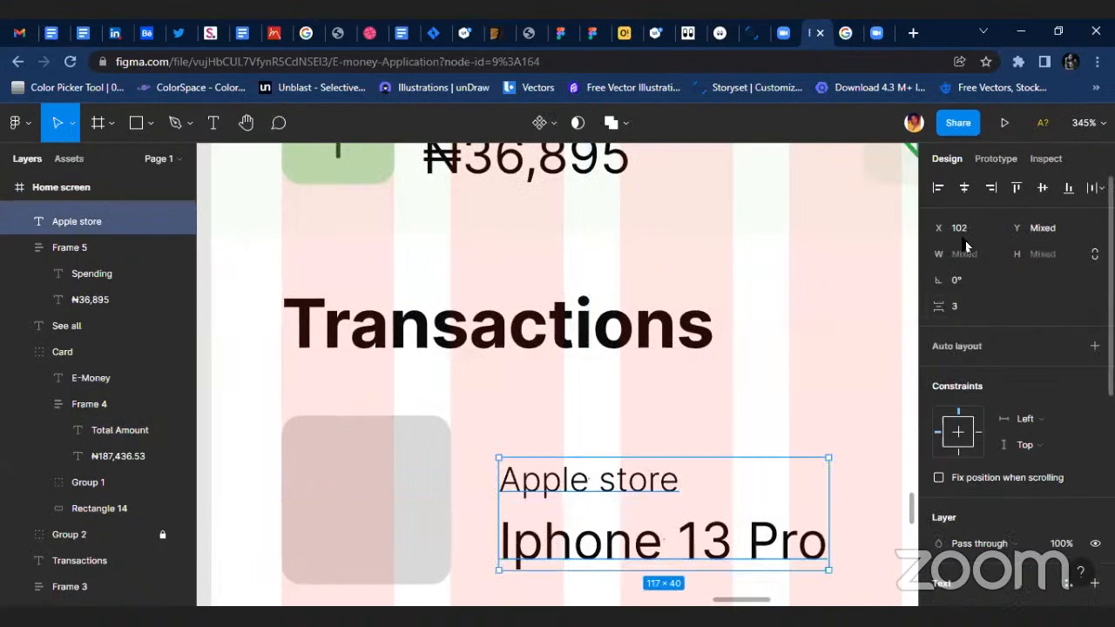
key(shift+a)
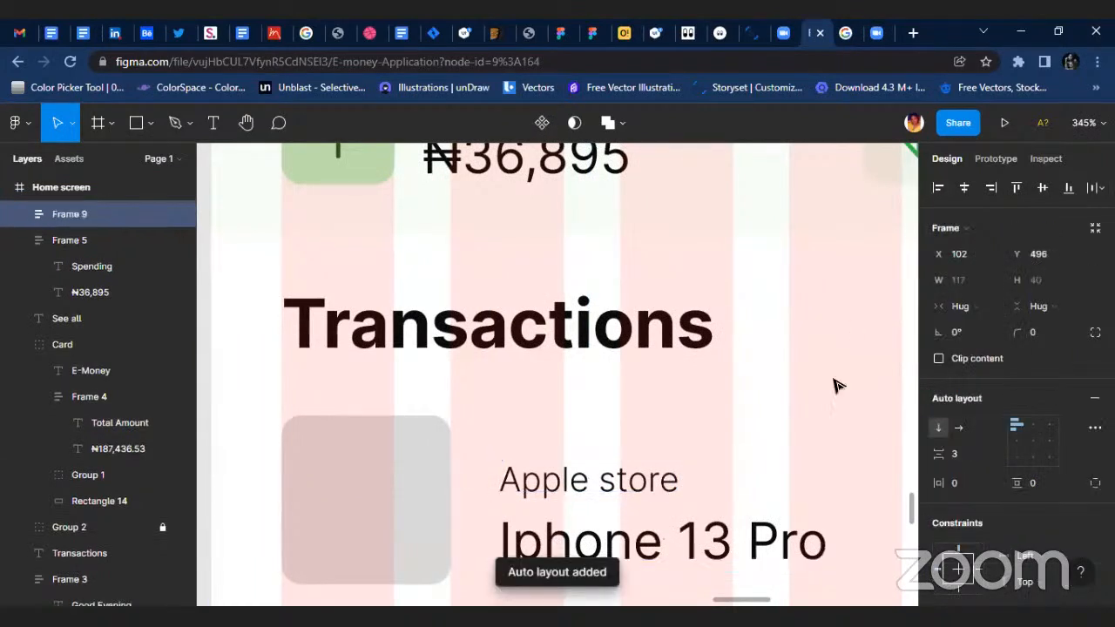
drag(552, 495, 543, 480)
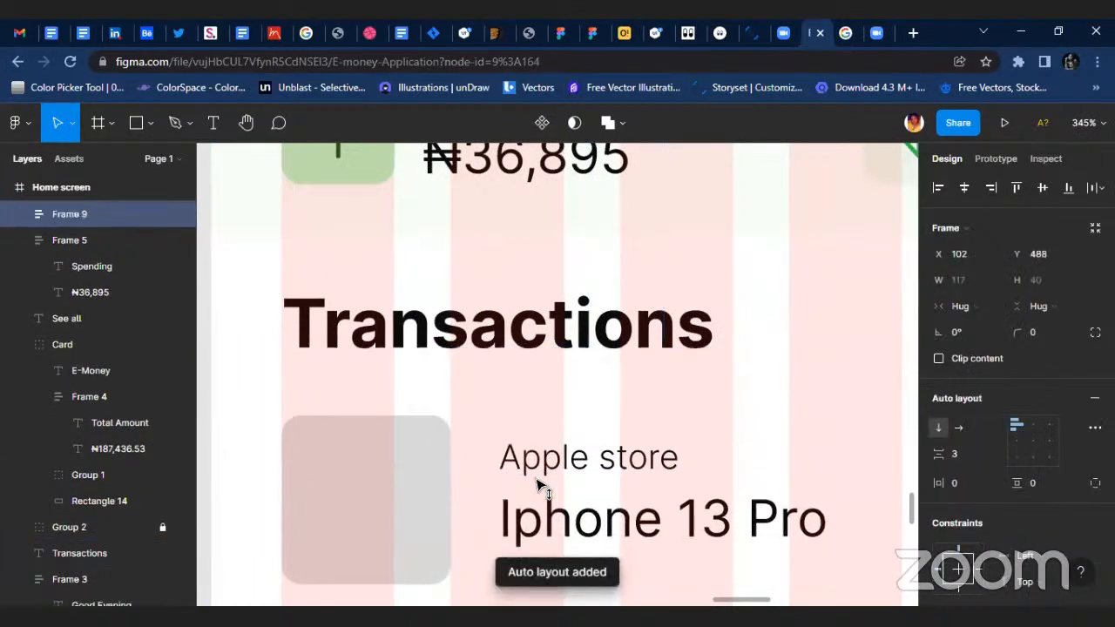
Round the grey placeholder square beside the transaction text into a circle with a corner radius of 29.
click(440, 484)
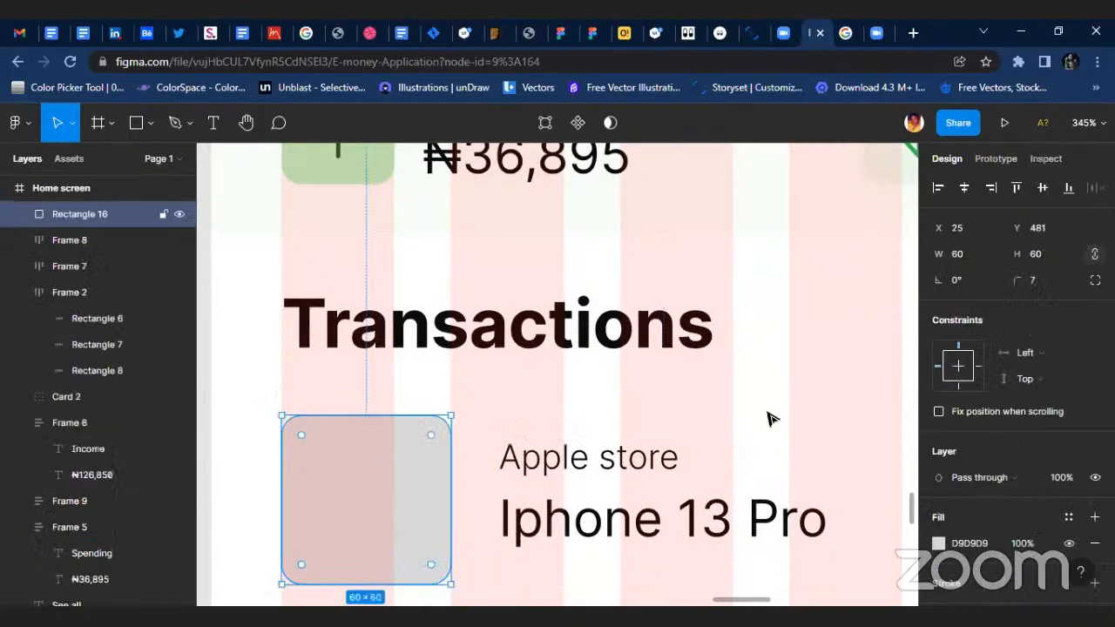
click(1095, 280)
click(1089, 284)
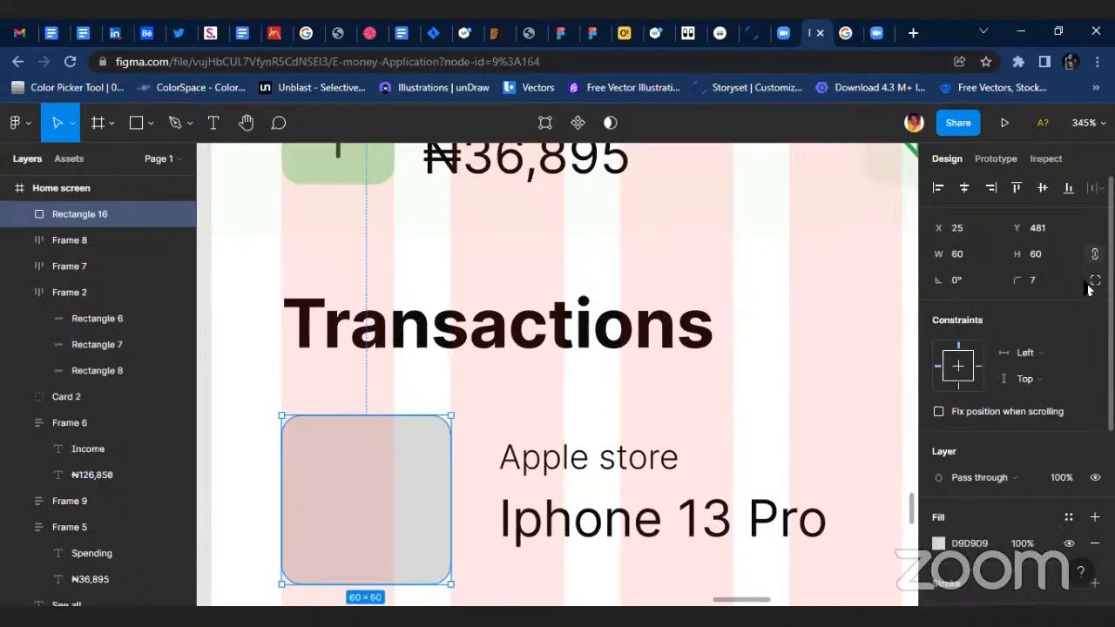
drag(428, 443, 371, 503)
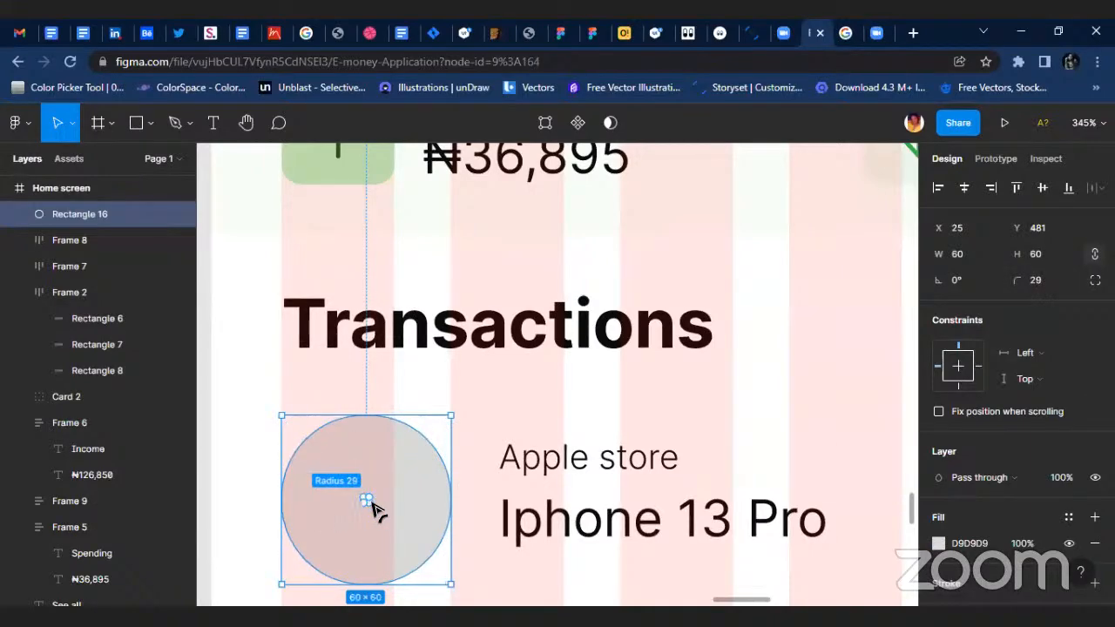
click(506, 426)
scroll(406, 401, down, 2)
scroll(313, 460, up, 3)
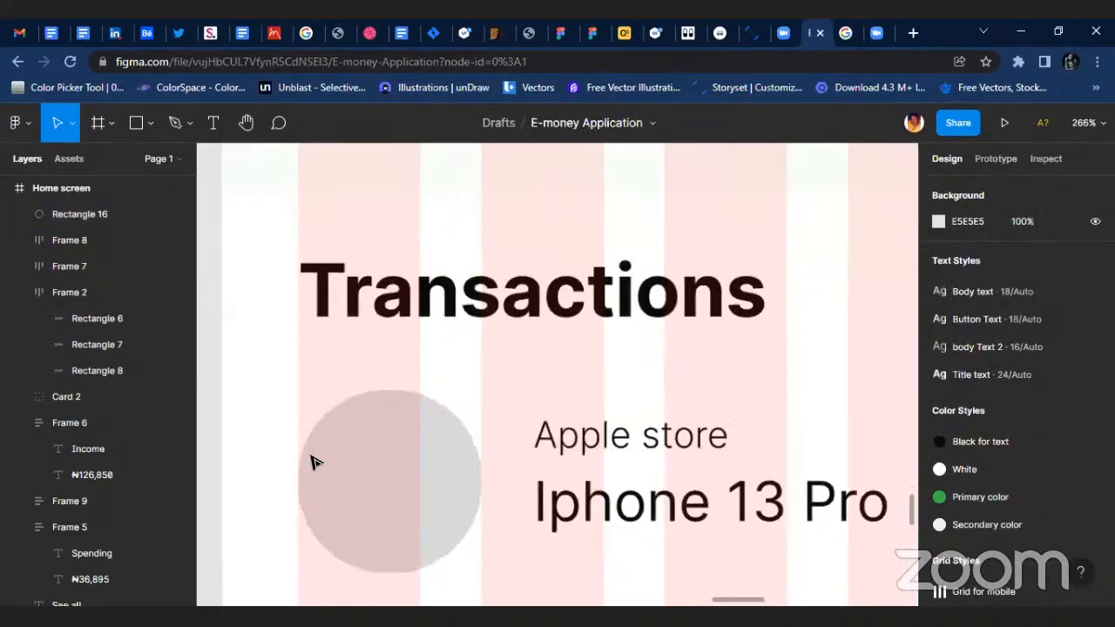
Open the Iconify plugin for the home screen and search its icons for "apple store" and "apple".
right_click(697, 457)
mouse_move(849, 477)
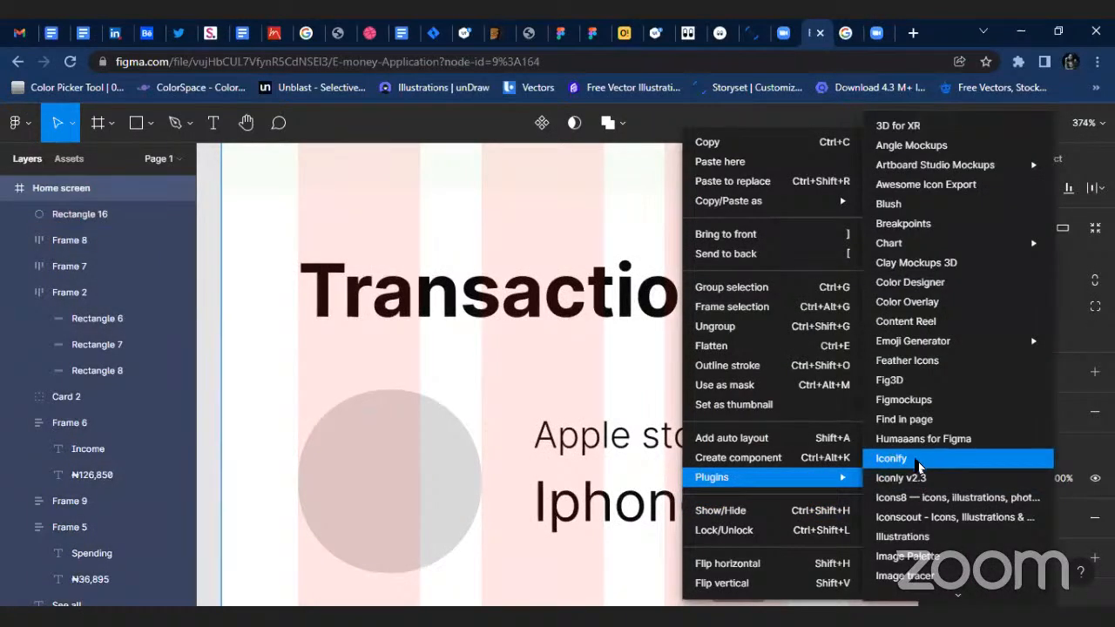
click(918, 466)
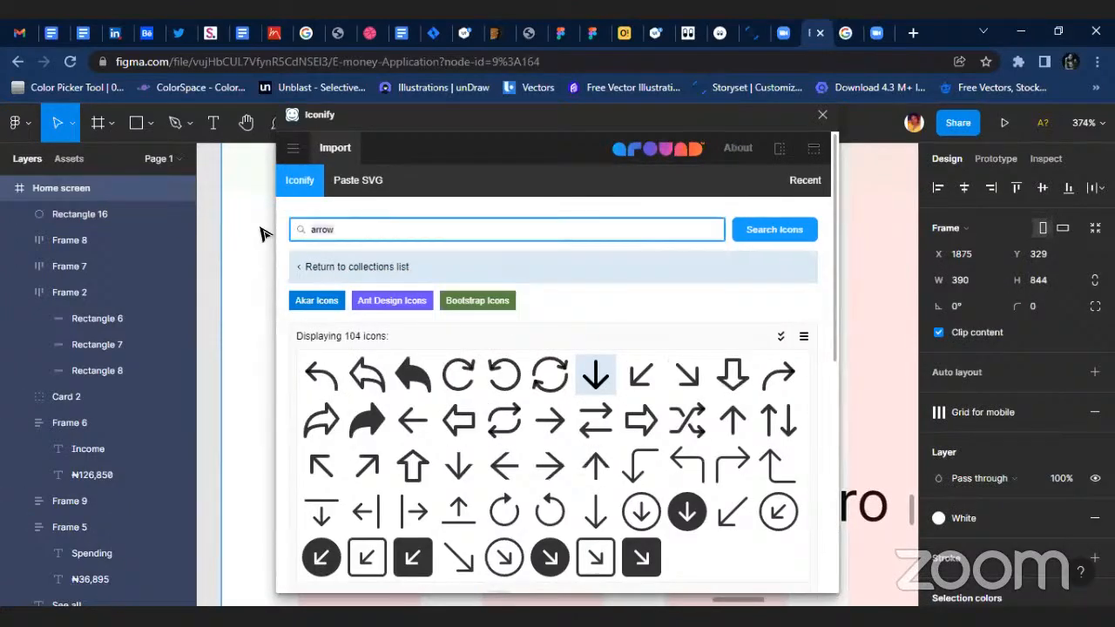
text(apple store)
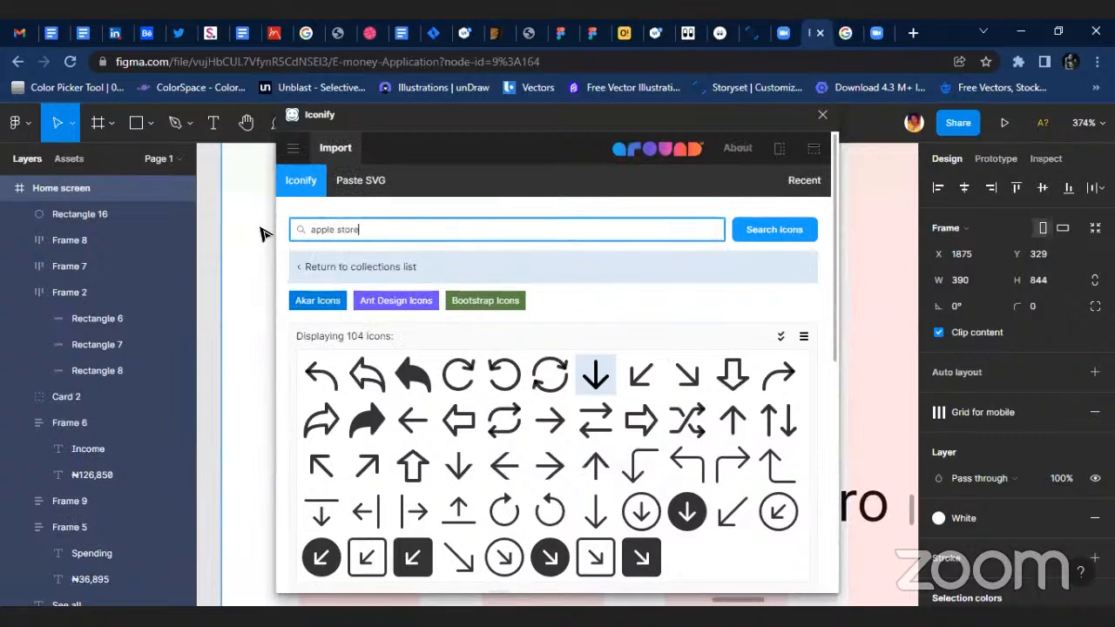
key(Return)
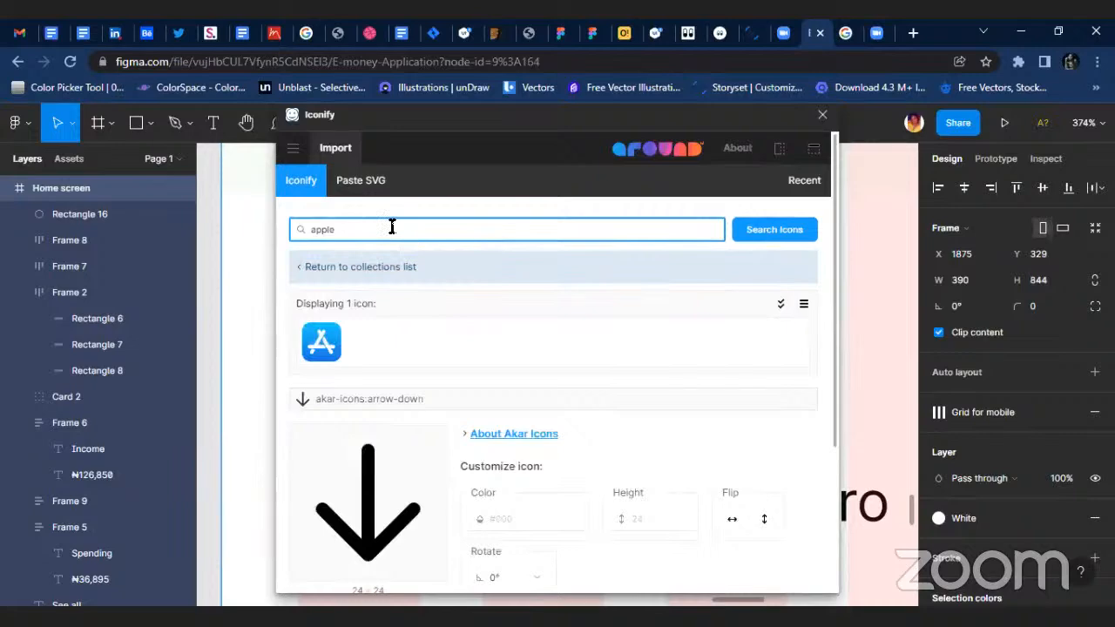
key(Return)
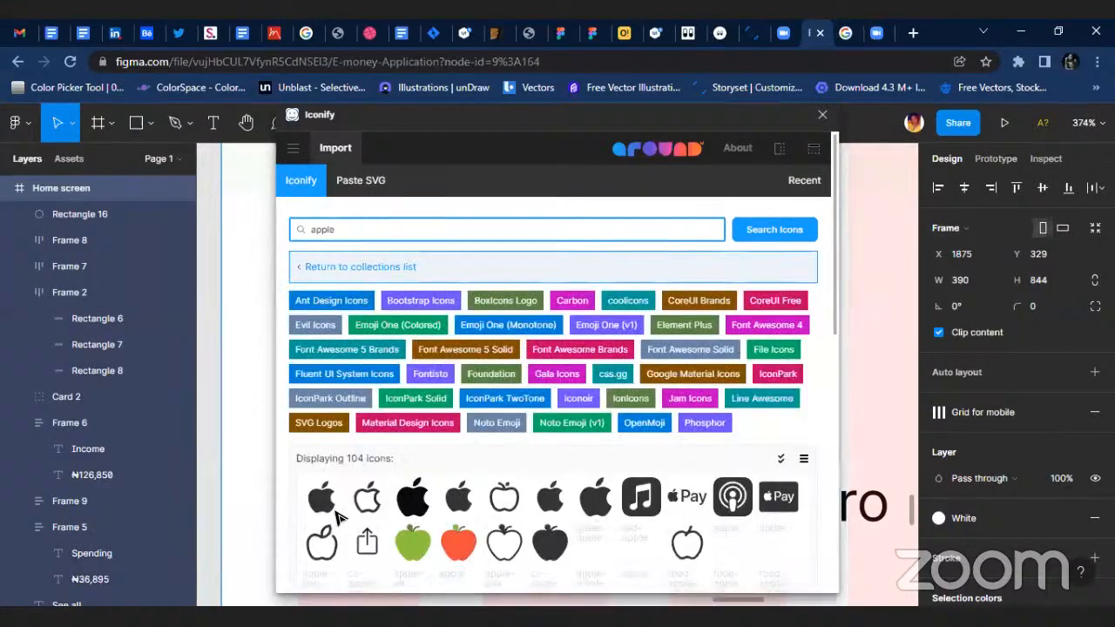
Import the Bootstrap bi:apple icon into the Home screen frame and close the plugin.
scroll(830, 452, down, 2)
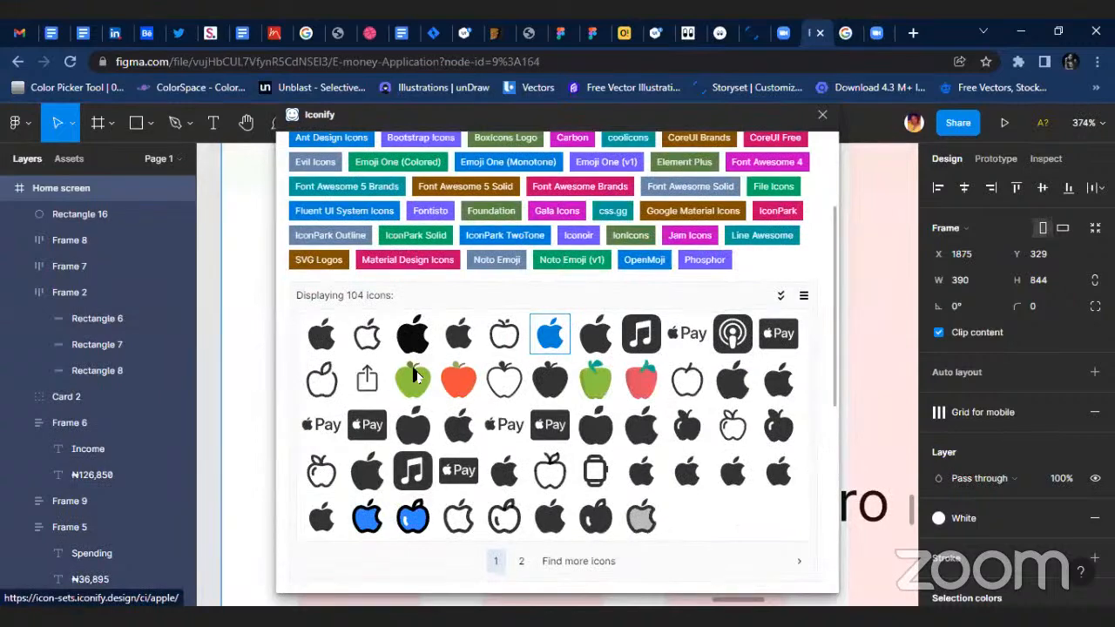
click(414, 333)
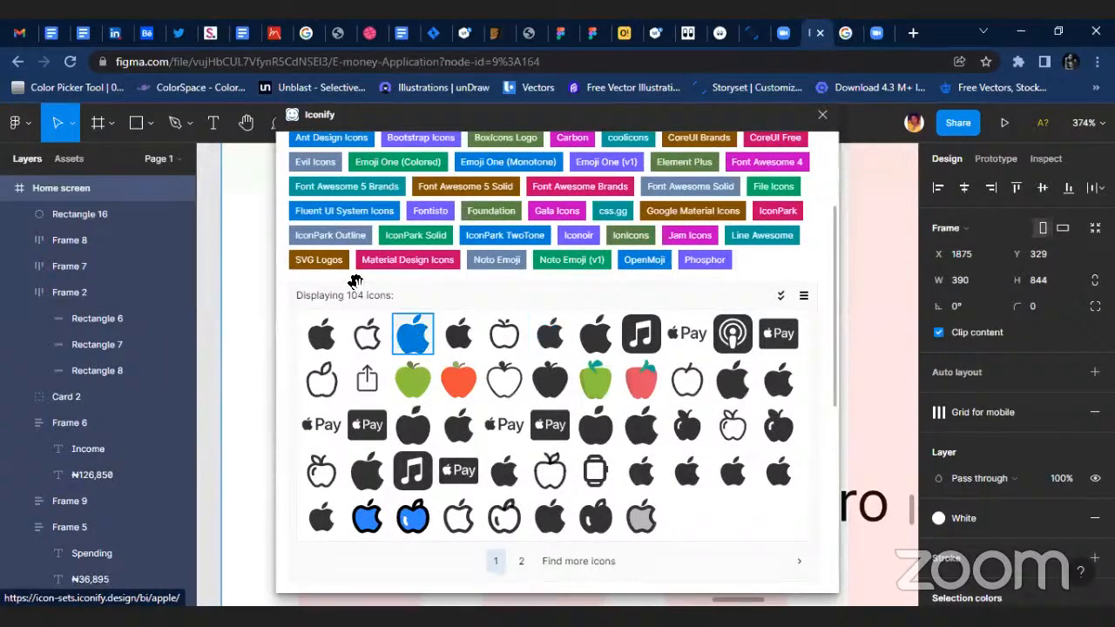
drag(260, 375, 236, 321)
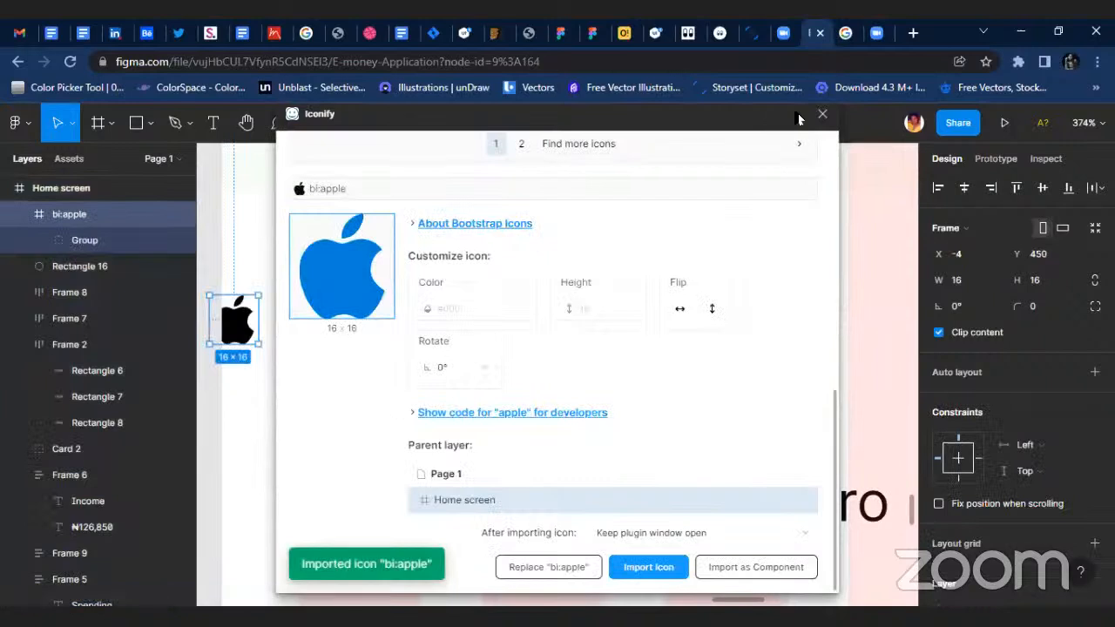
click(823, 113)
Place an Apple icon inside the grey circle, enlarge it to 22 × 22 and position it at X 42, Y 498.
drag(241, 329, 389, 460)
click(401, 315)
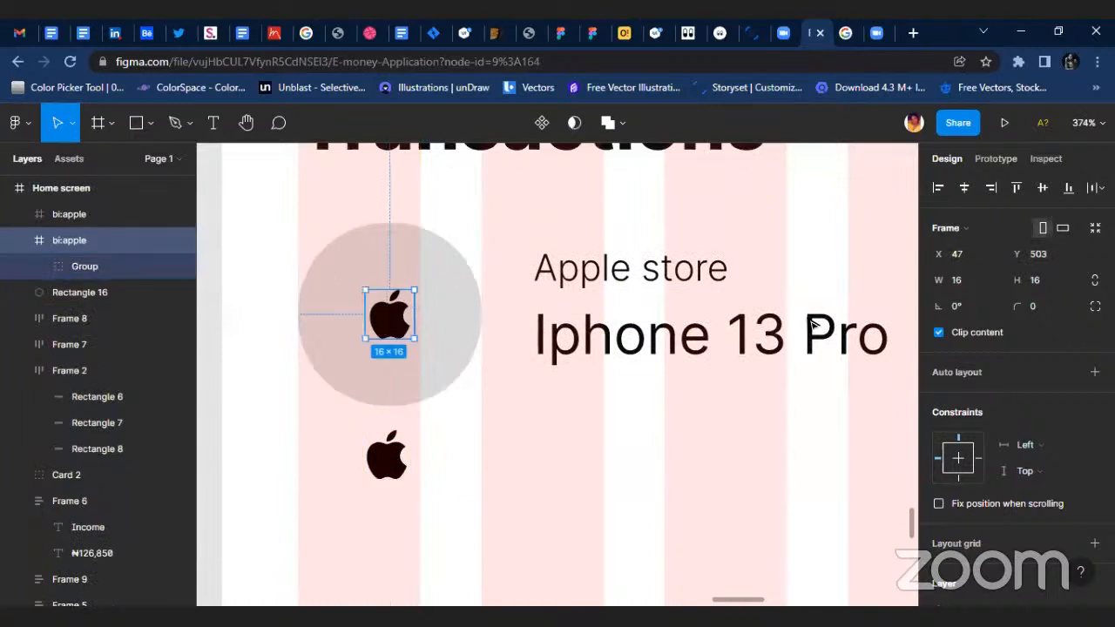
scroll(364, 301, up, 3)
drag(443, 282, 470, 276)
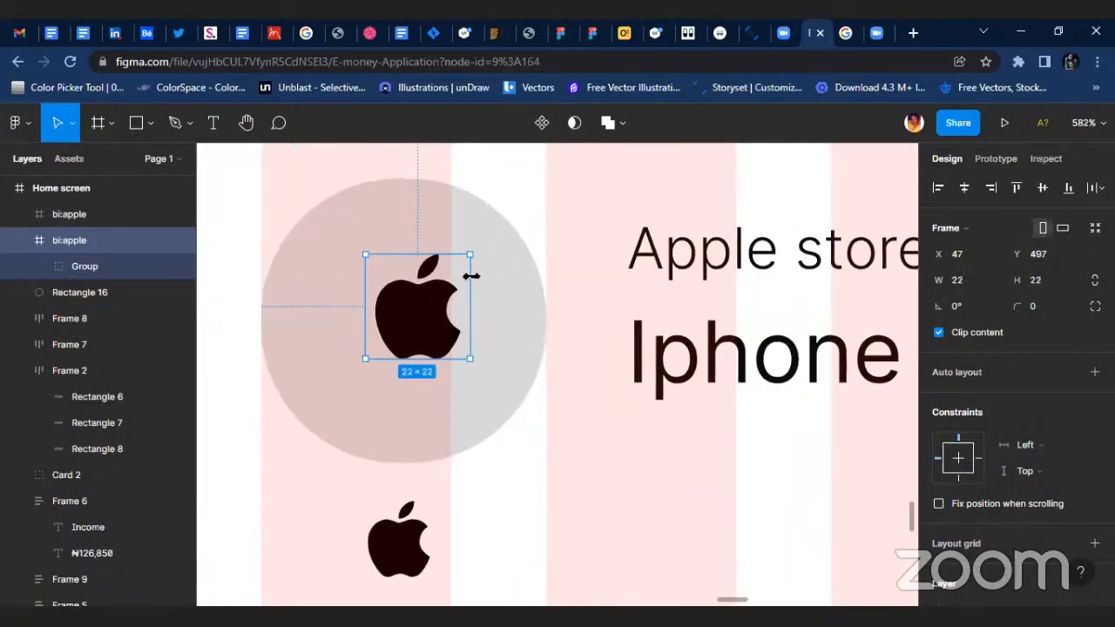
drag(406, 319, 383, 319)
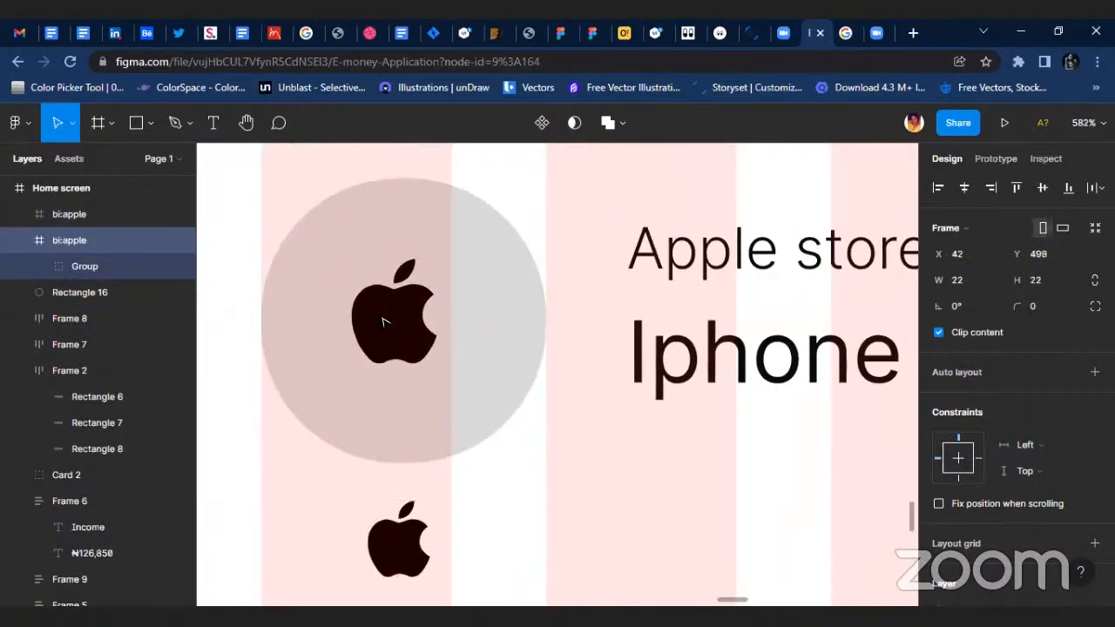
Apply the White color style to the circle behind the Apple icon.
click(525, 325)
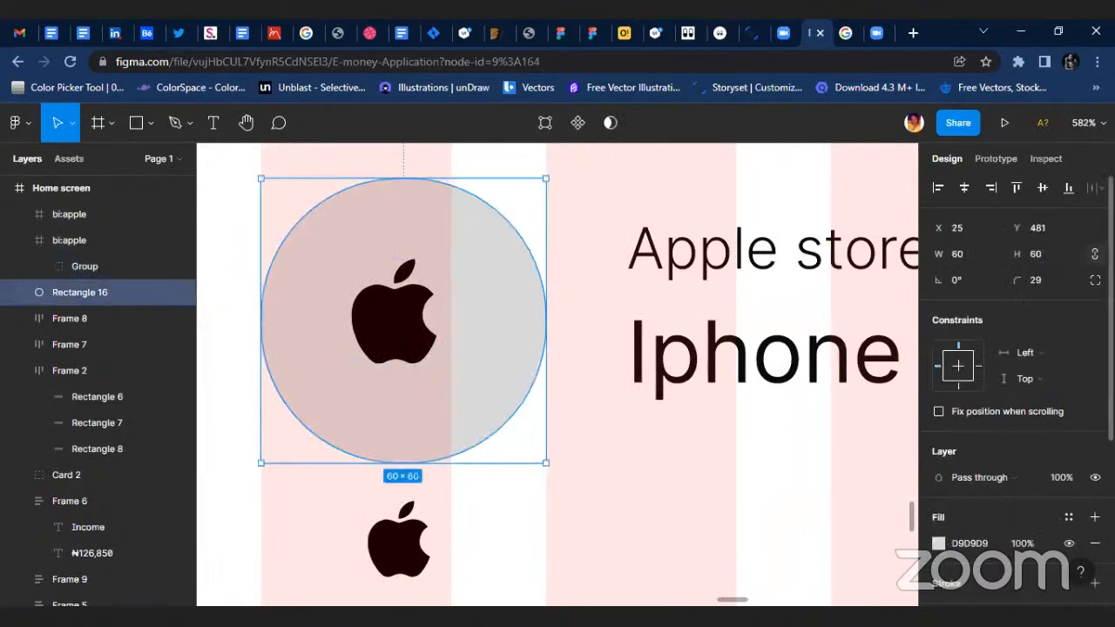
click(1067, 517)
click(980, 338)
click(399, 325)
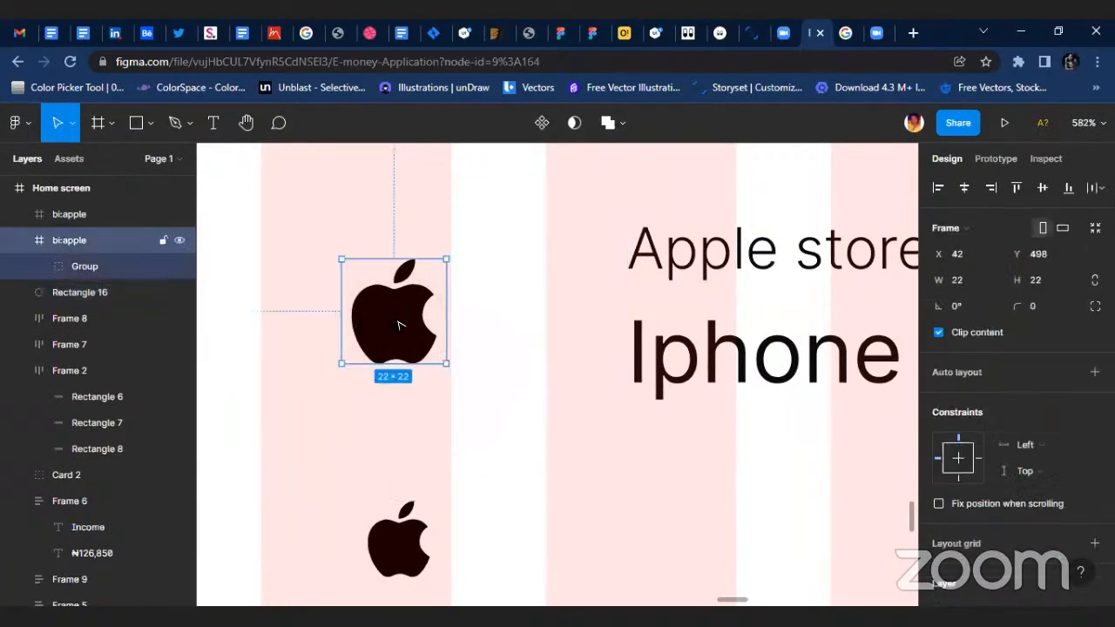
click(508, 334)
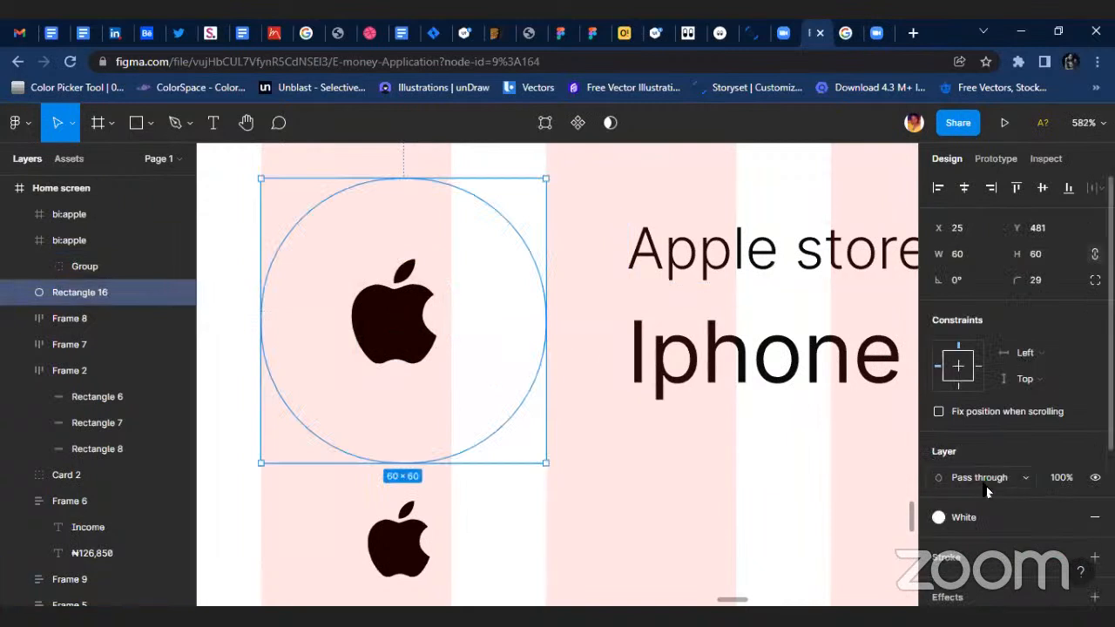
scroll(988, 470, down, 3)
click(1065, 279)
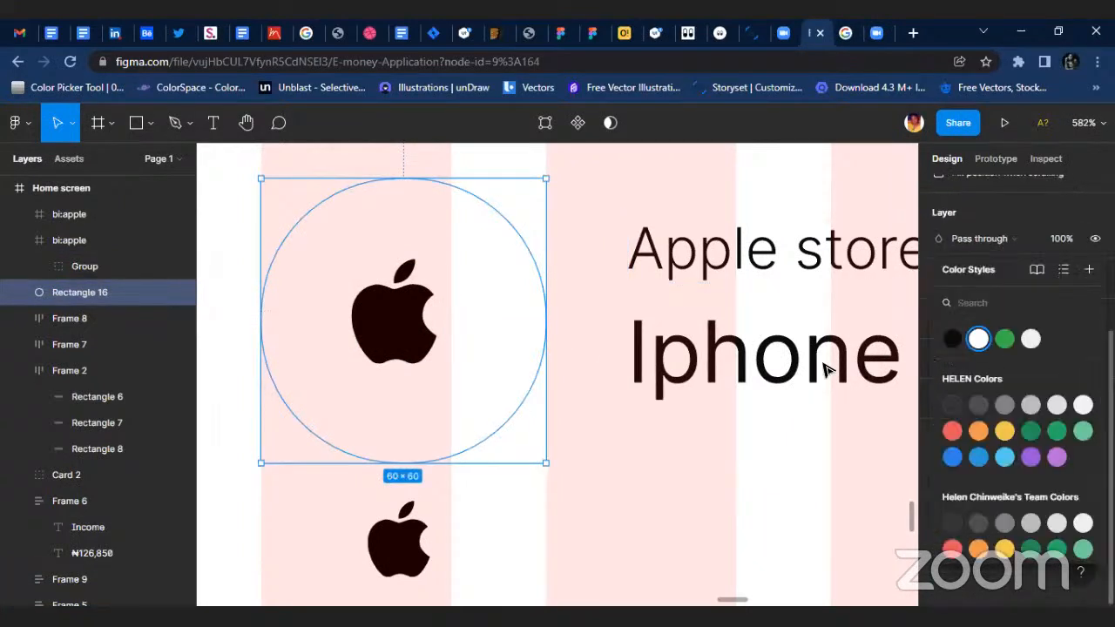
click(450, 393)
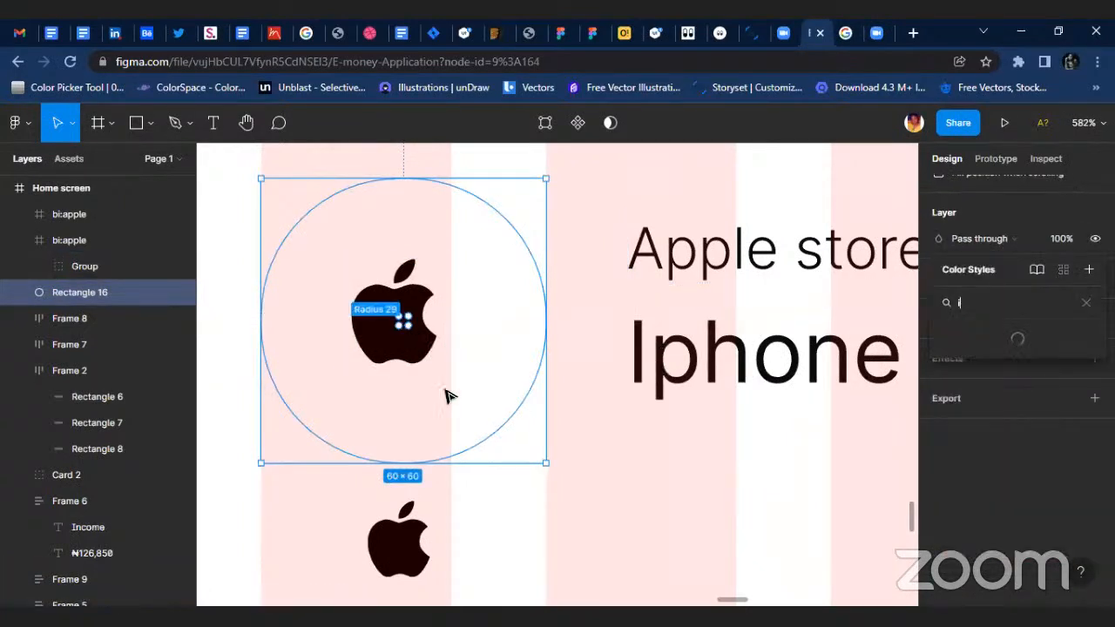
Apply the White color style to the Apple icon inside the circle.
click(405, 327)
click(1070, 452)
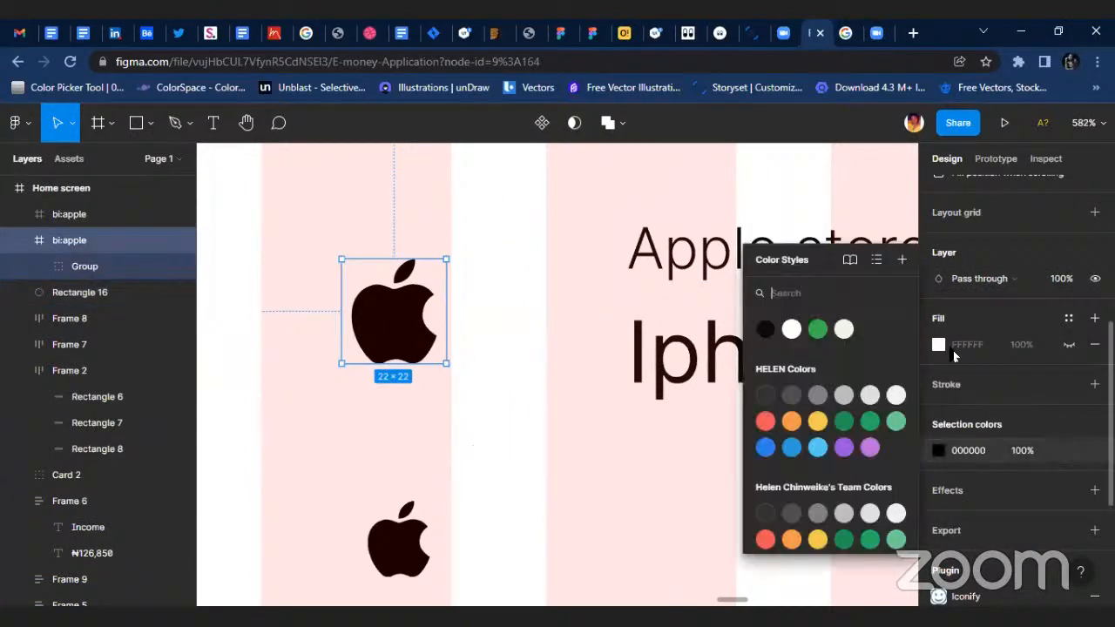
click(786, 327)
Fill the circle behind the white Apple icon with black sampled from the spare Apple icon below it.
click(546, 341)
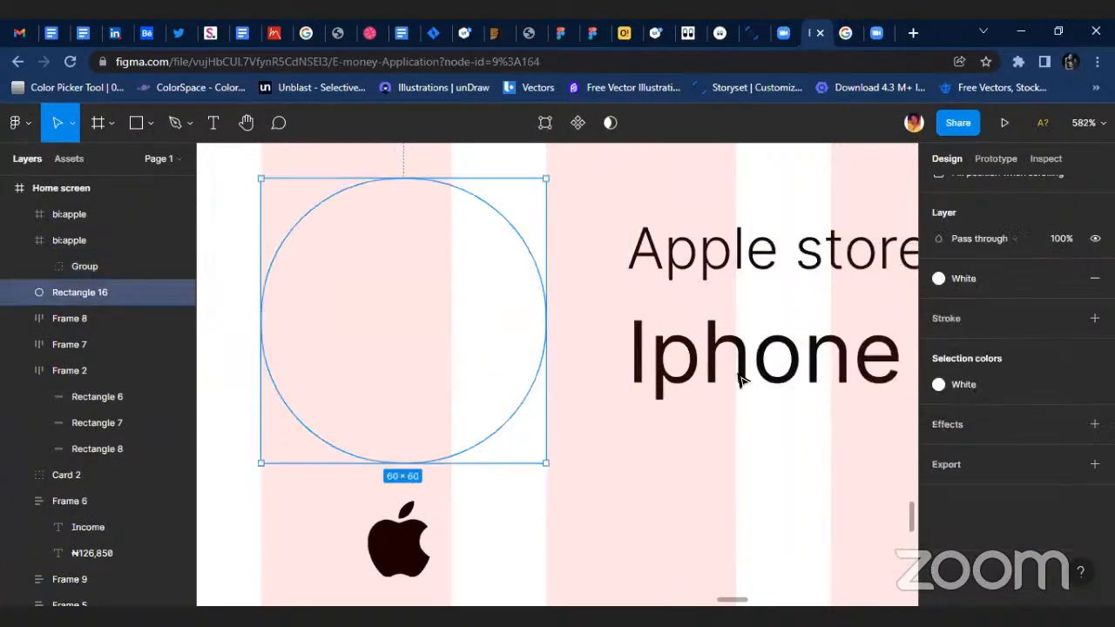
key(i)
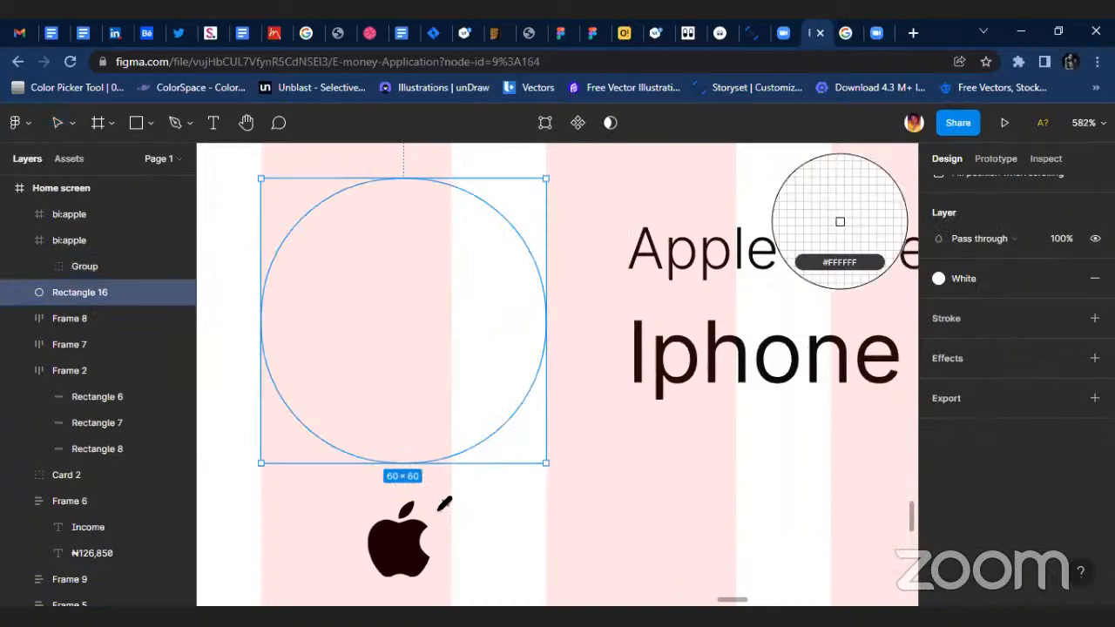
click(846, 218)
click(696, 436)
scroll(592, 444, down, 3)
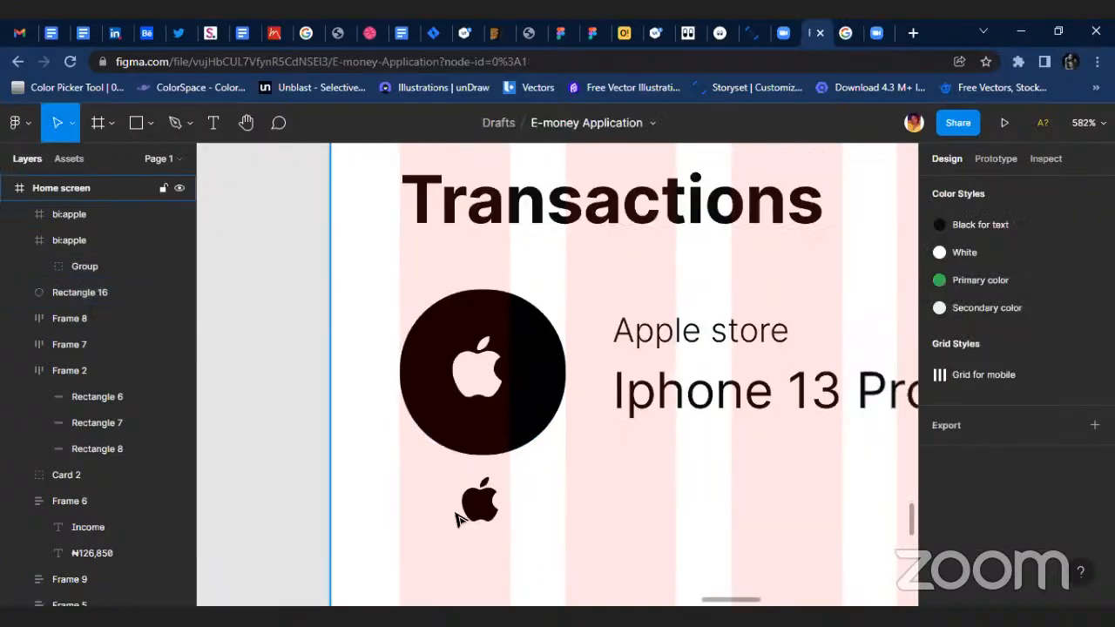
Delete the spare Apple icon below the badge and centre the white Apple icon horizontally and vertically on the black circle.
click(491, 510)
key(Delete)
click(488, 383)
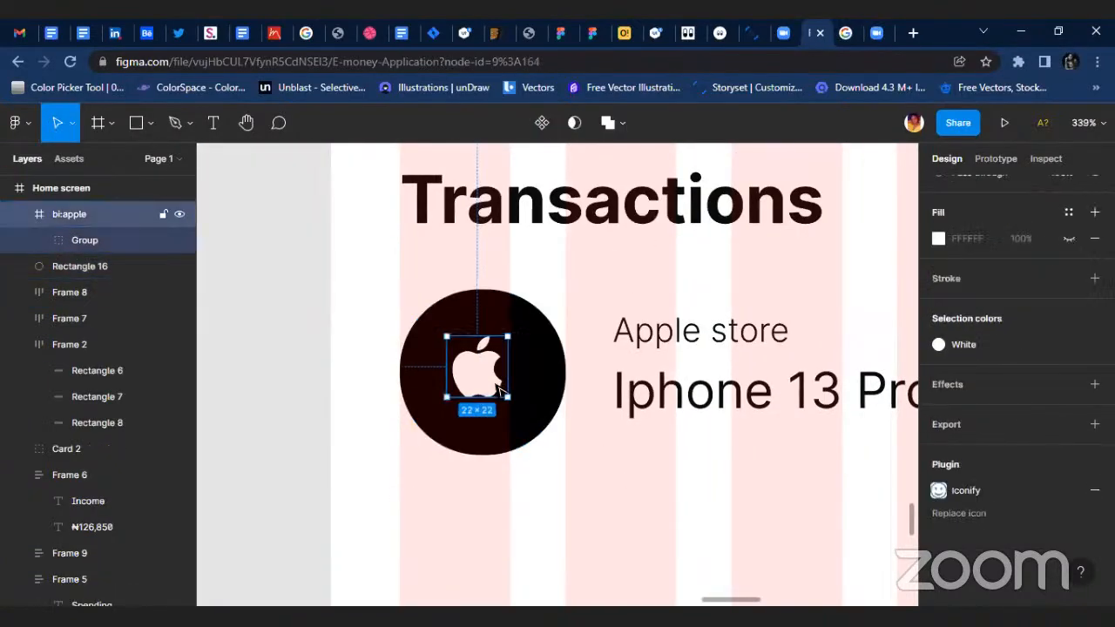
shift+click(548, 385)
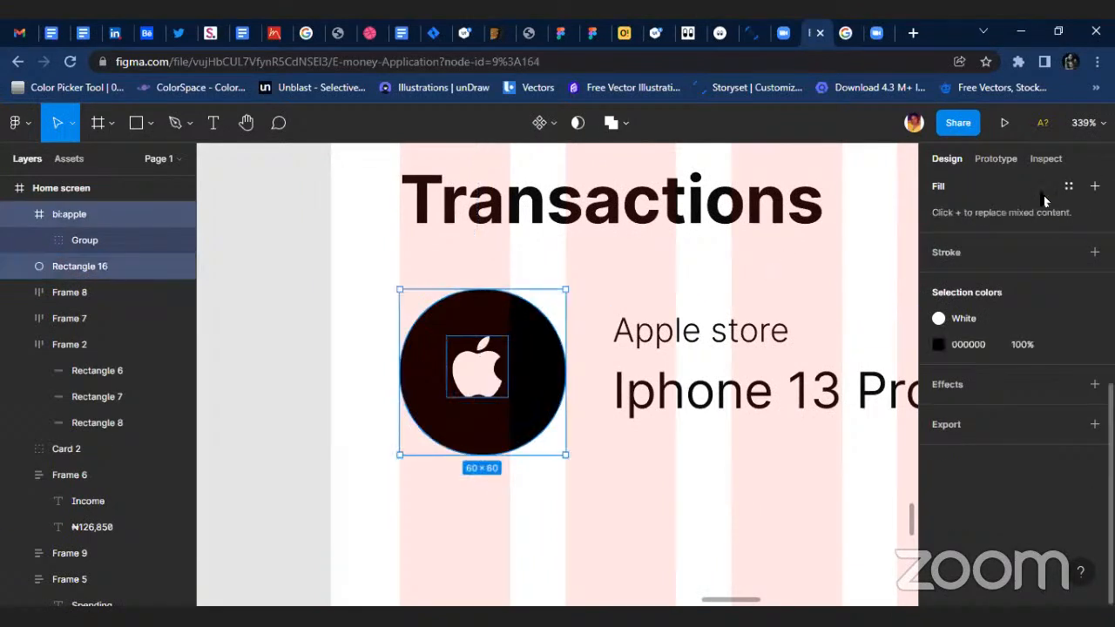
scroll(1042, 194, up, 5)
scroll(1016, 193, up, 2)
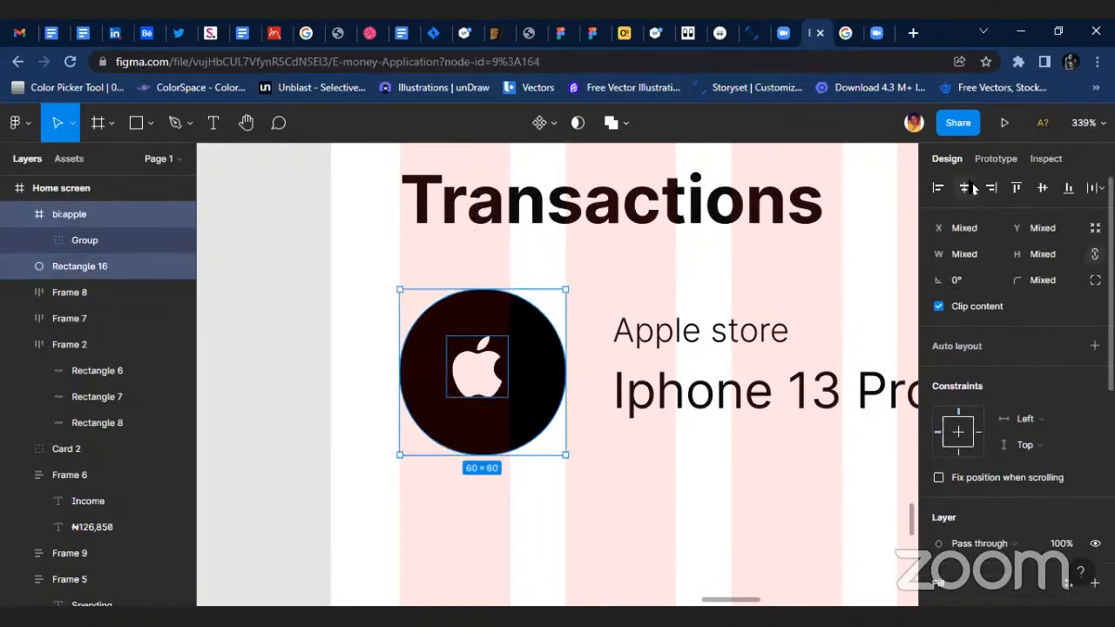
click(964, 188)
click(1045, 190)
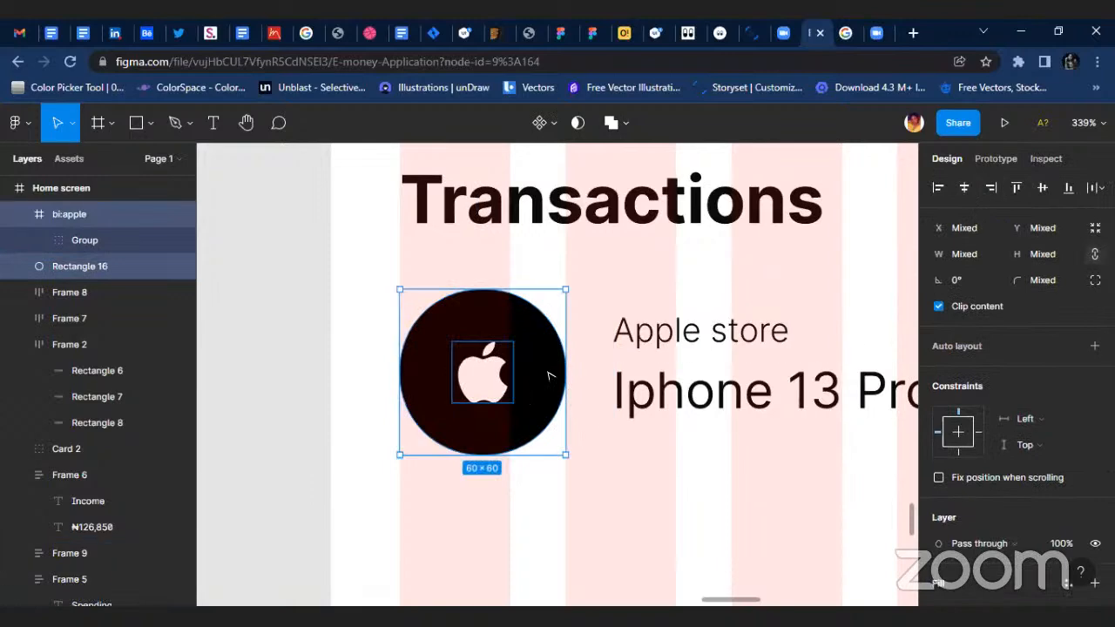
Combine the Apple icon and its black circle into an auto layout frame.
key(shift+a)
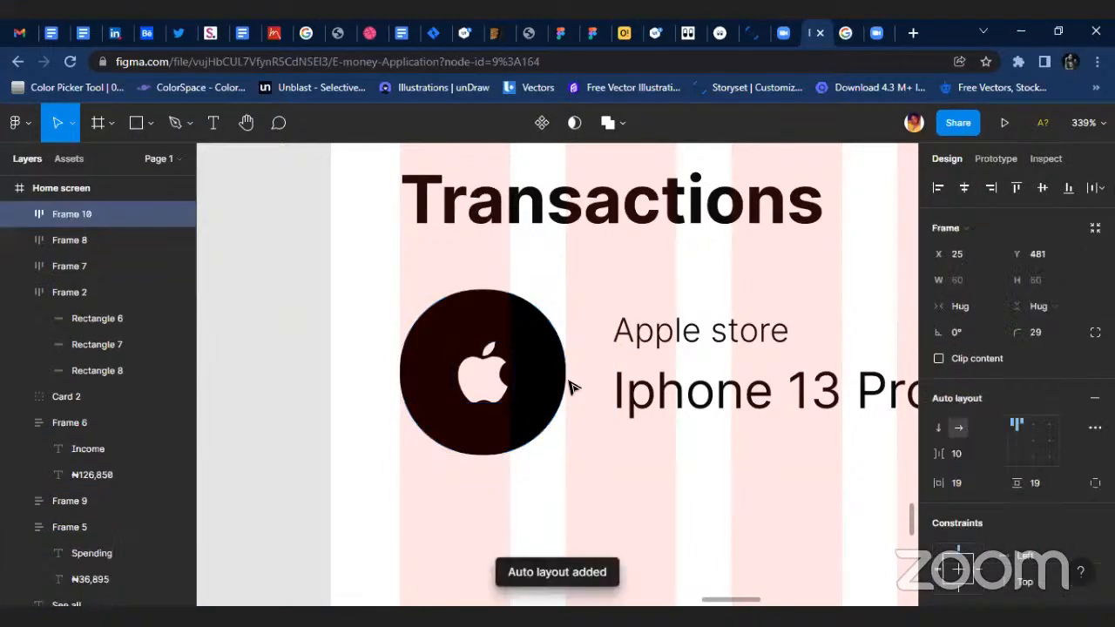
click(629, 444)
scroll(629, 445, down, 5)
scroll(582, 450, up, 2)
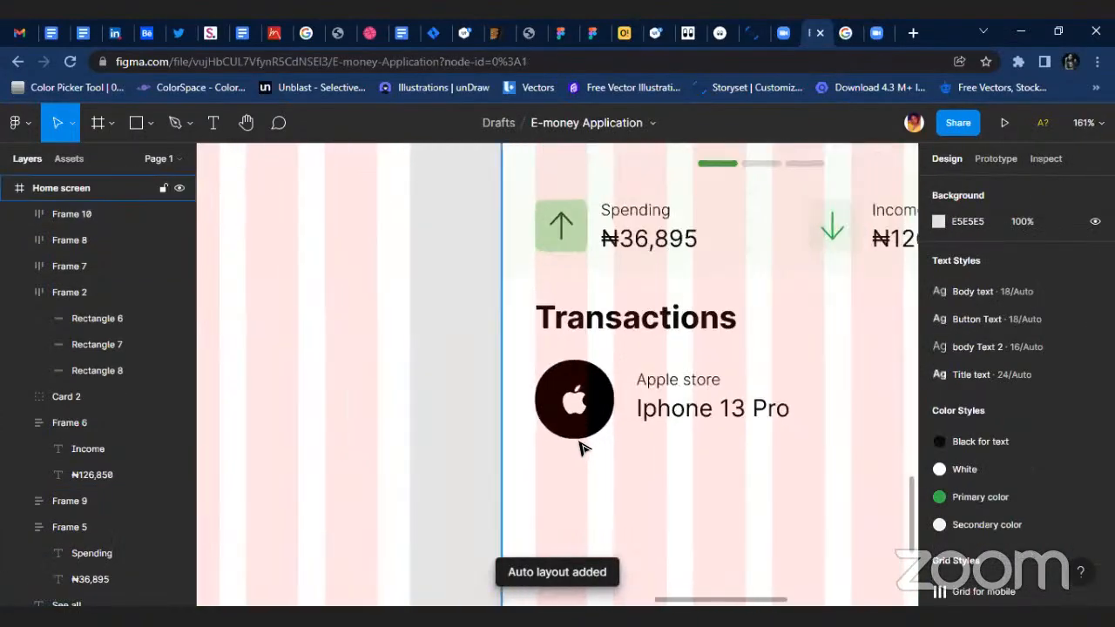
Try to shrink the auto layout badge frame to 51 × 51 and select the Apple icon nested in it.
click(580, 443)
scroll(580, 444, up, 2)
scroll(649, 336, up, 2)
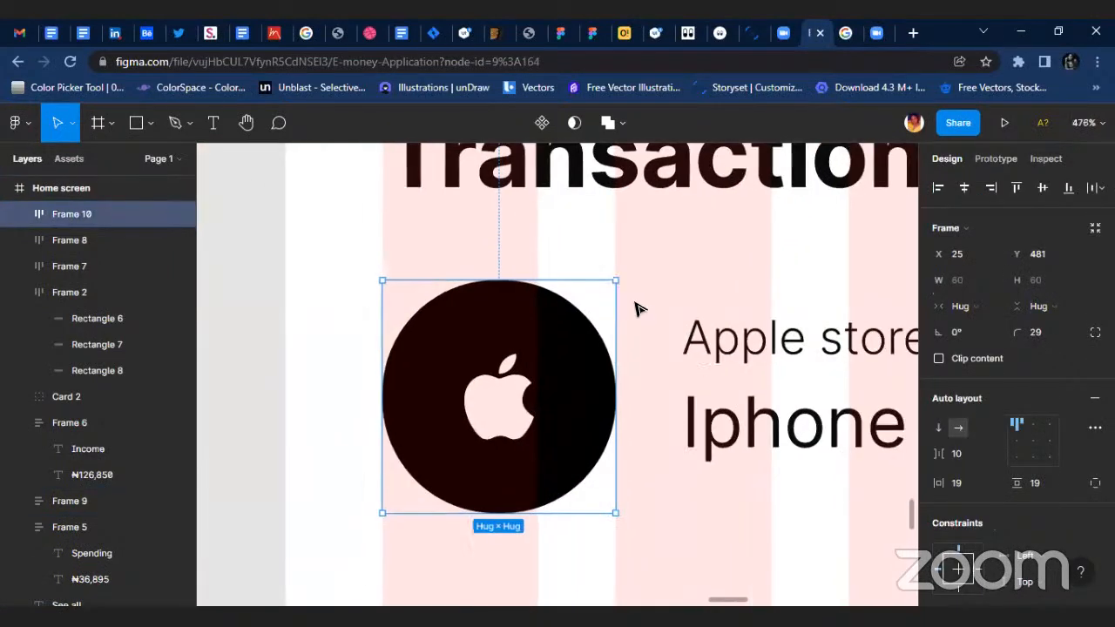
drag(618, 283, 581, 315)
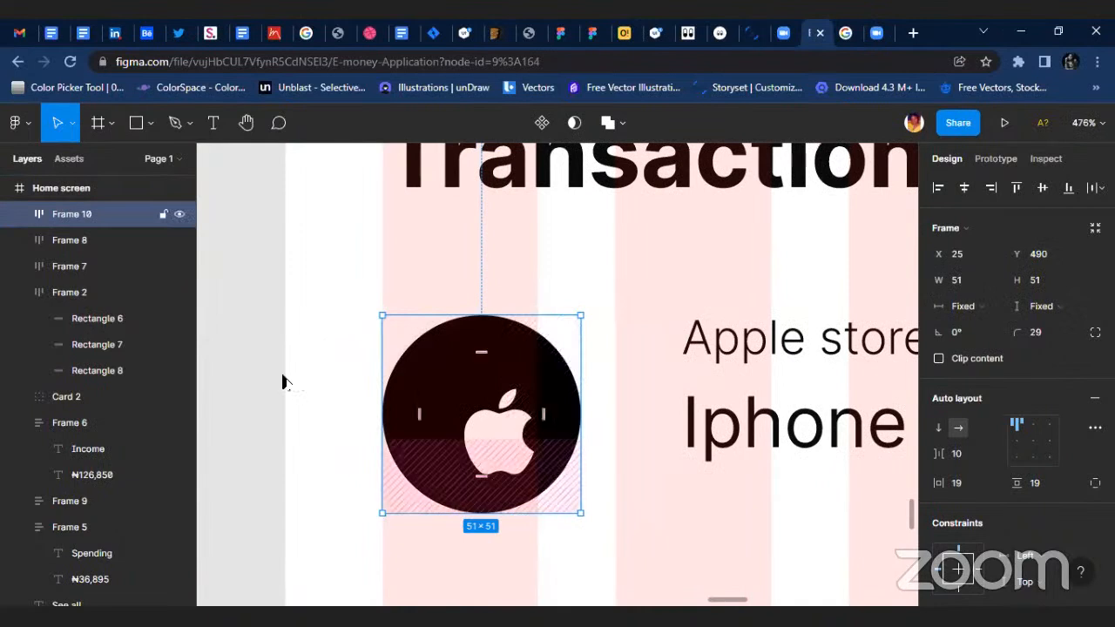
click(21, 214)
click(92, 241)
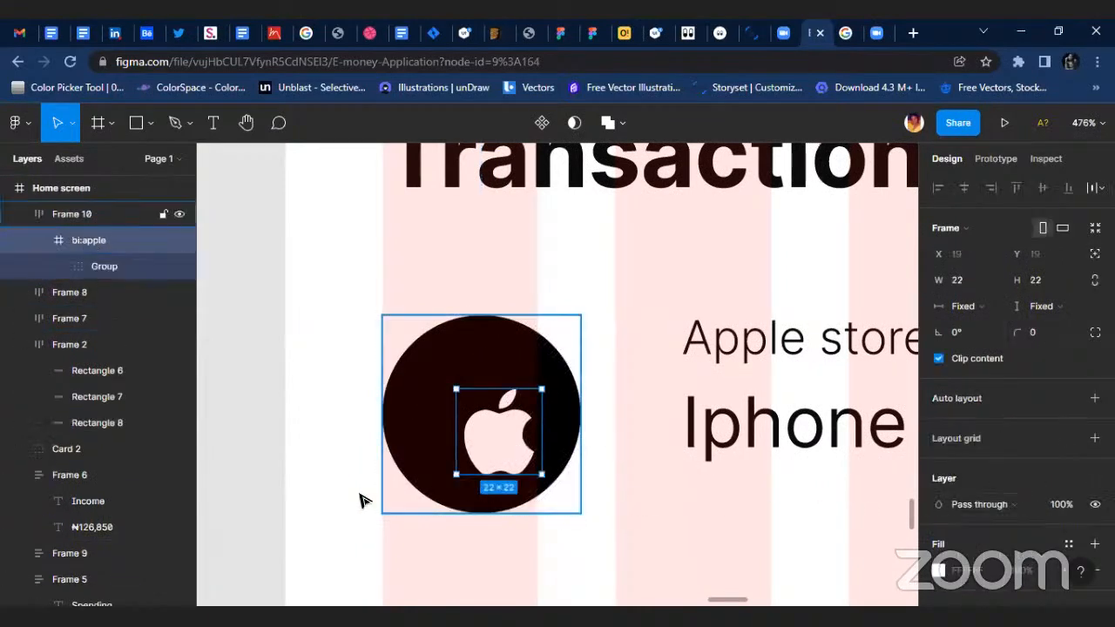
Undo the badge frame's resize and dissolve the auto layout into a separate icon and circle.
key(ctrl+z)
key(ctrl+z)
key(ctrl+z)
key(ctrl+z)
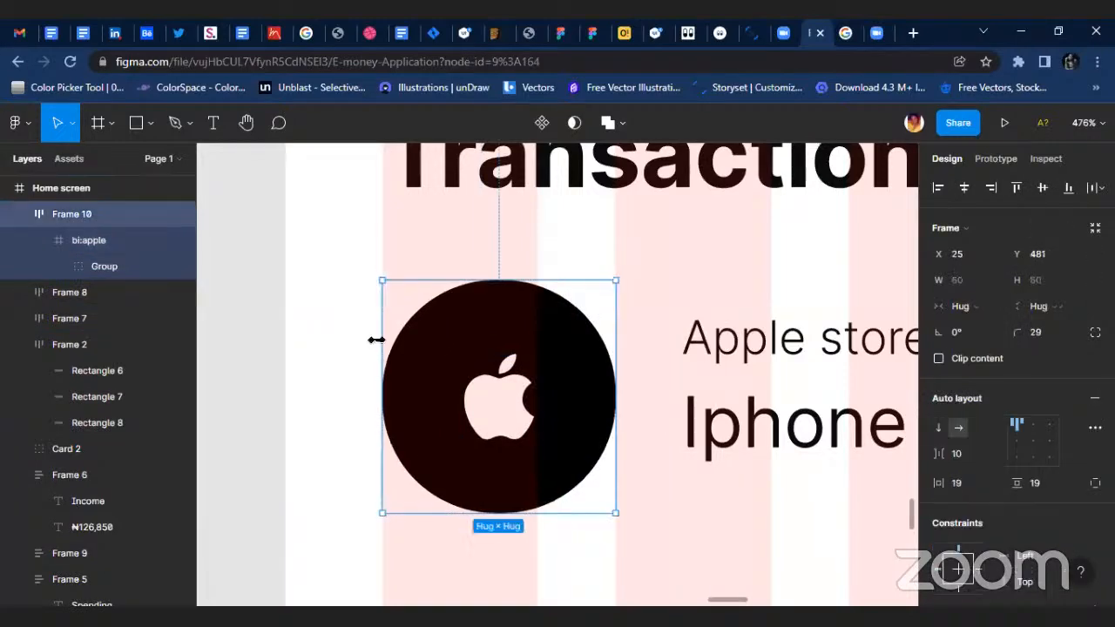
key(ctrl+shift+g)
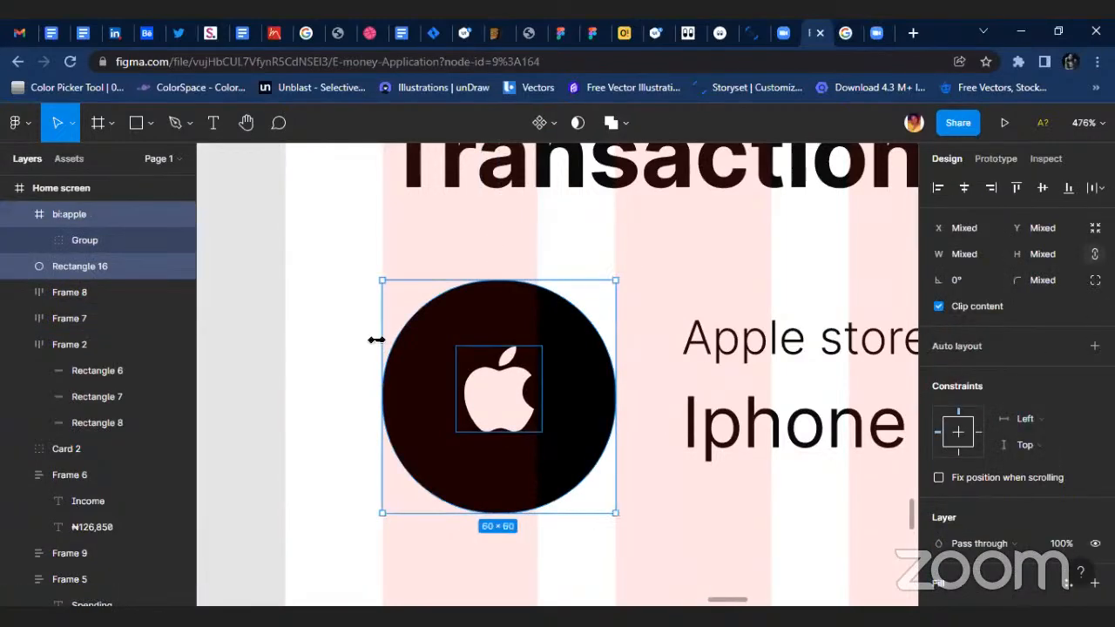
Shrink the black circle to 52 × 52 and reposition it behind the Apple icon at X 29, Y 480.
click(632, 449)
click(587, 455)
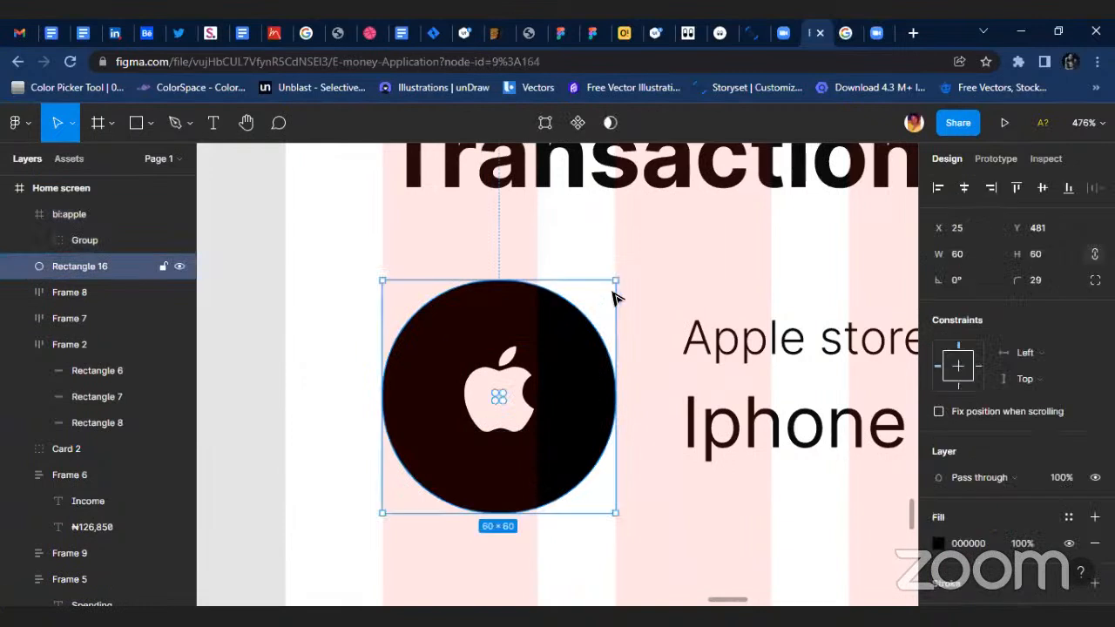
drag(616, 284, 586, 319)
drag(497, 442, 513, 407)
Set the Apple icon's width and height to 18.
click(527, 396)
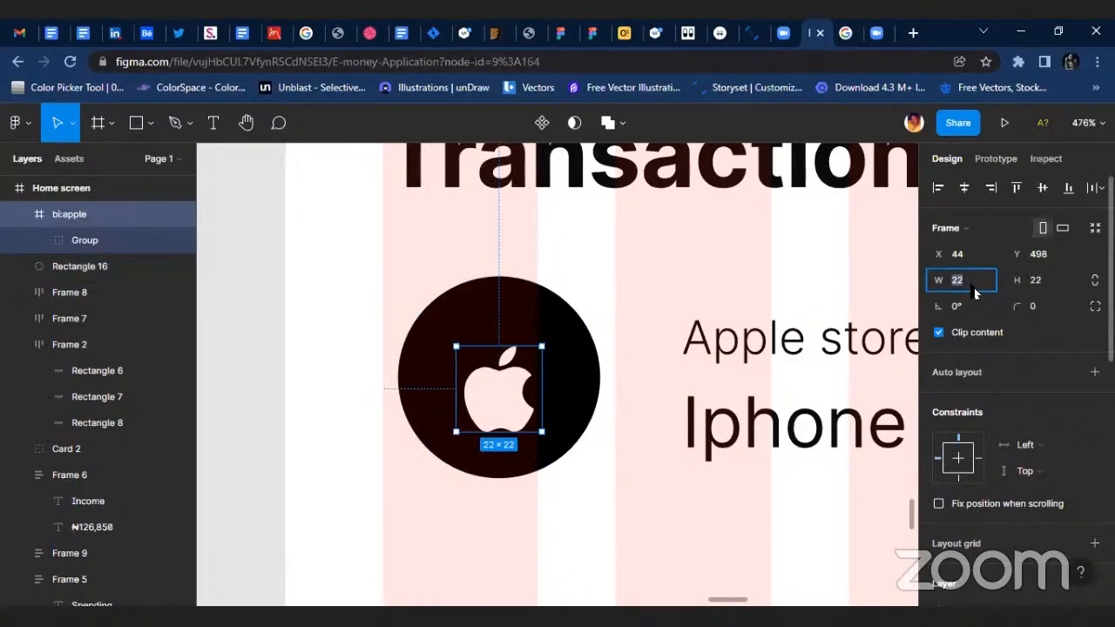
text(18)
key(Return)
click(1063, 279)
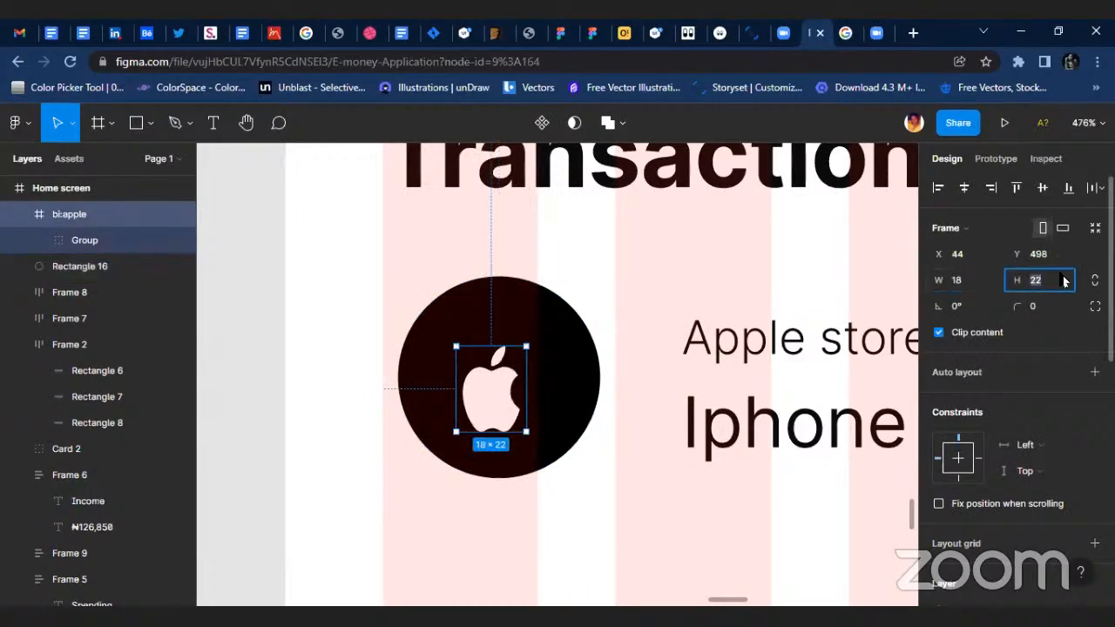
text(18)
key(Return)
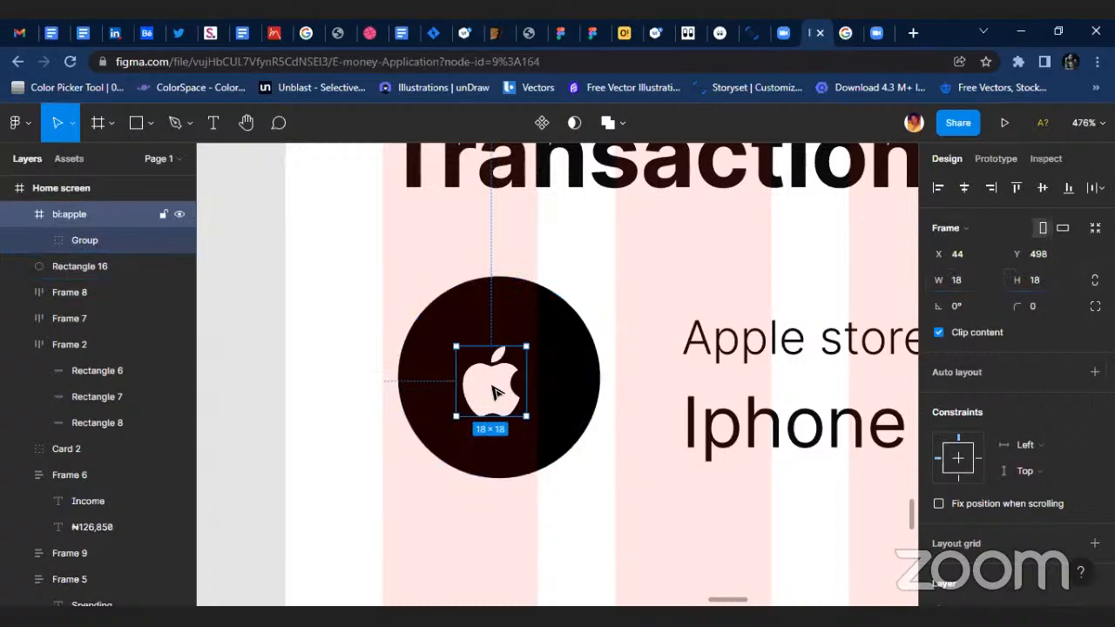
Move the Apple icon to the middle of the circle, align their horizontal centres and group the two.
mouse_move(497, 391)
mouse_down()
mouse_move(510, 396)
mouse_move(508, 375)
mouse_up()
shift+click(594, 366)
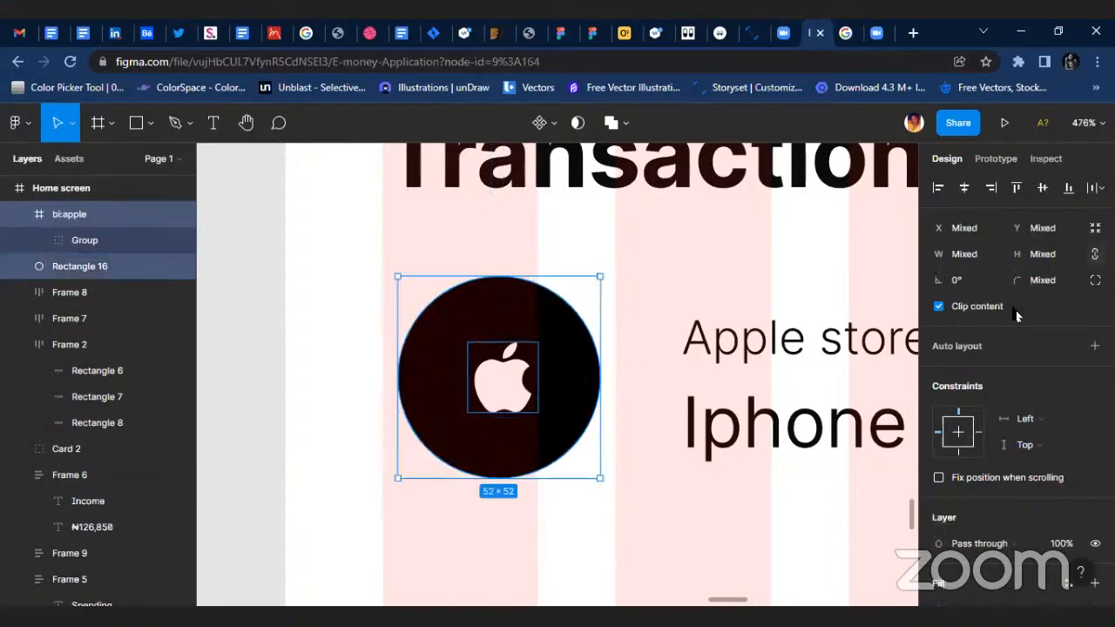
click(964, 187)
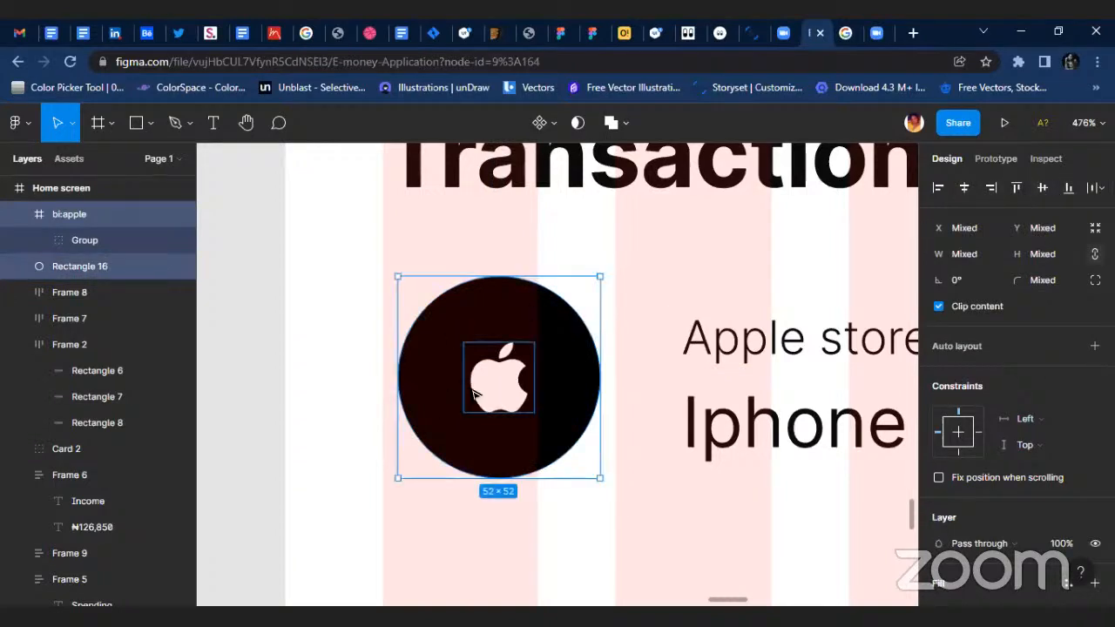
key(ctrl+g)
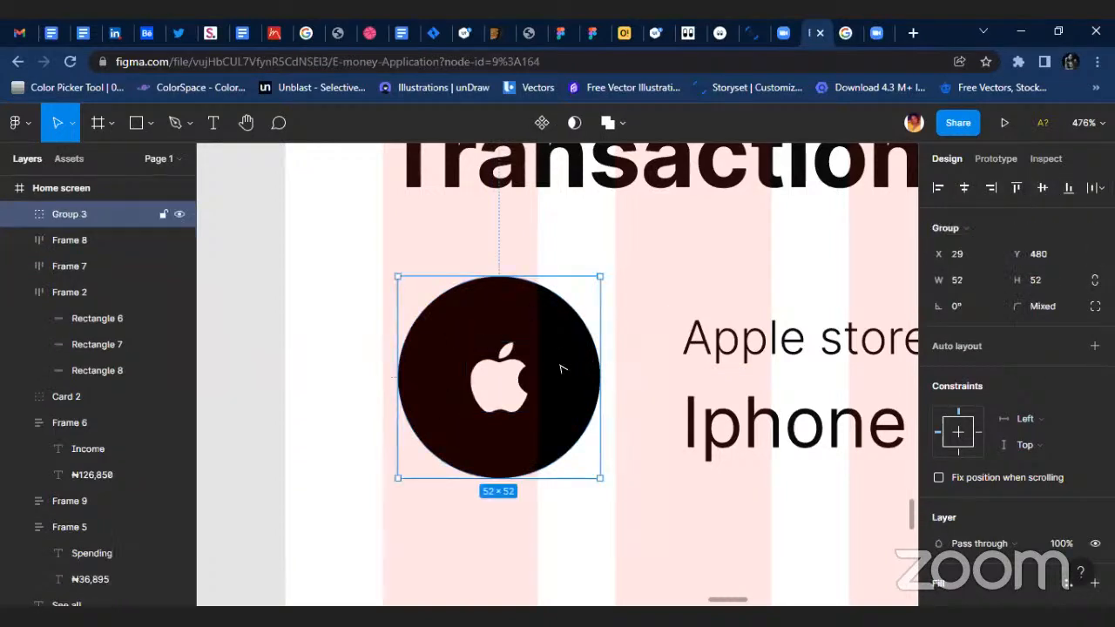
Move the badge group to the first grid column's left edge and the Apple store text frame to X 85, Y 488.
drag(562, 369, 547, 369)
click(786, 339)
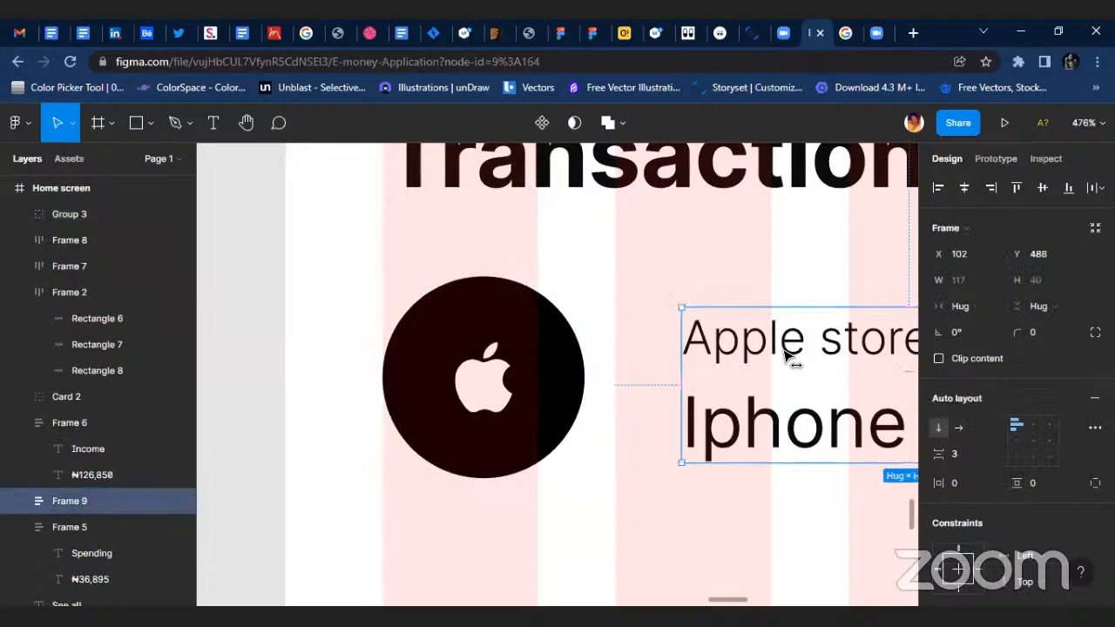
drag(787, 353, 730, 353)
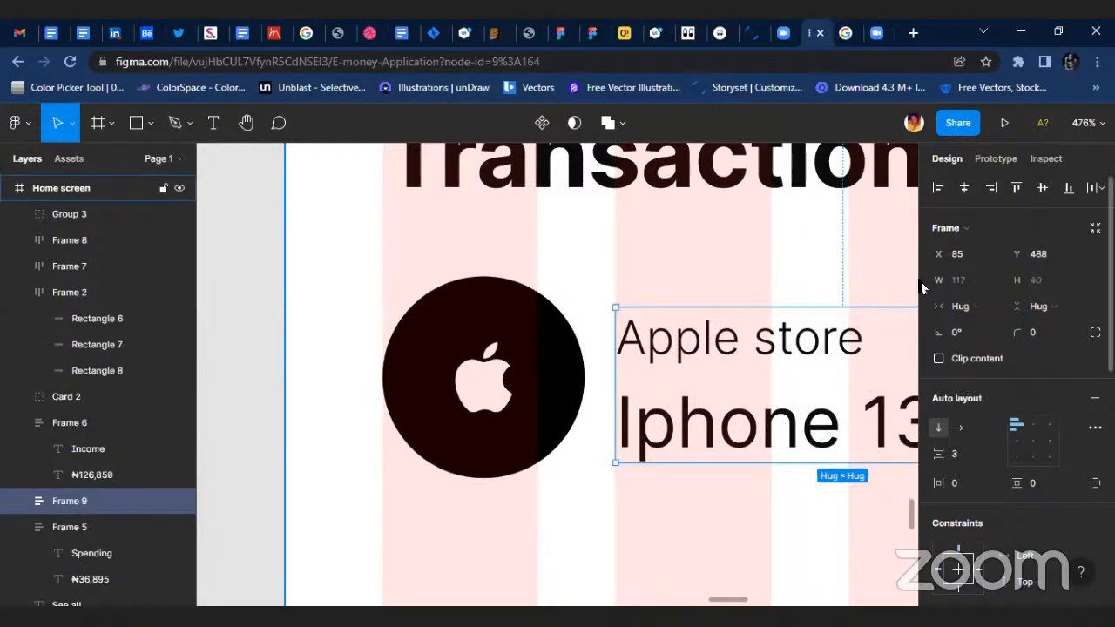
scroll(627, 418, down, 5)
scroll(823, 398, right, 3)
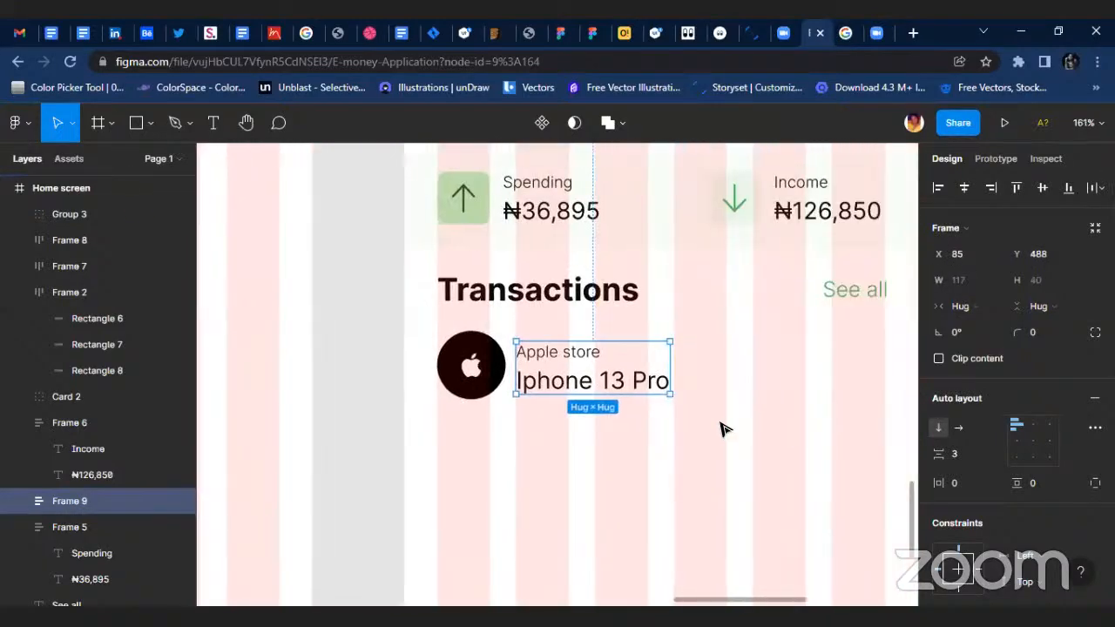
Copy the ₦36,895 spending amount to the right end of the Apple store row, at X 291, Y 498.
click(566, 218)
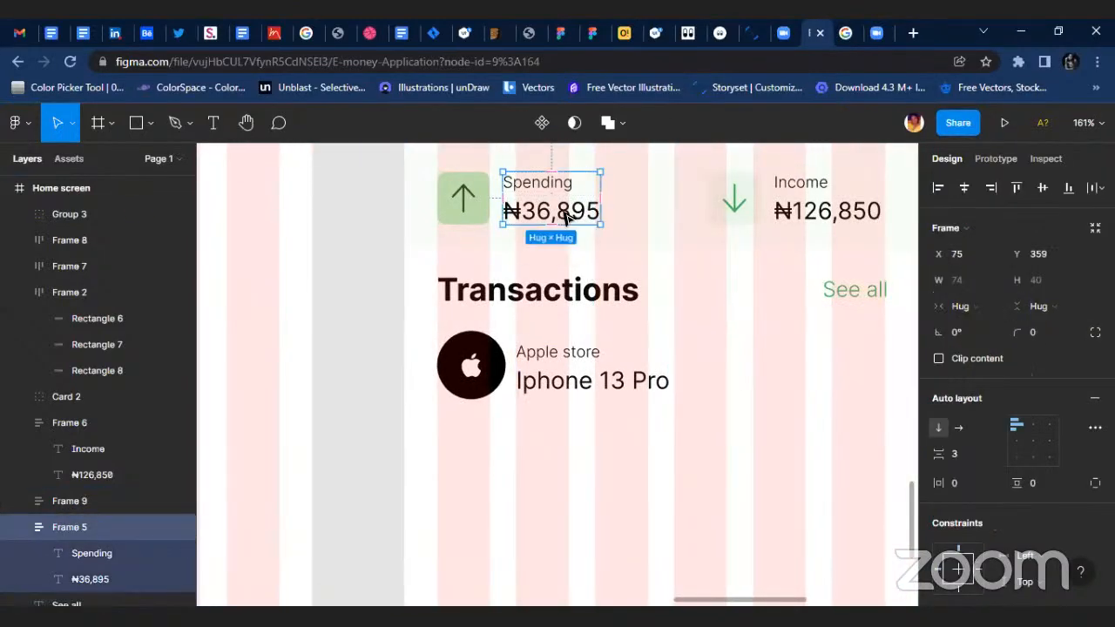
double_click(566, 214)
drag(566, 213, 868, 371)
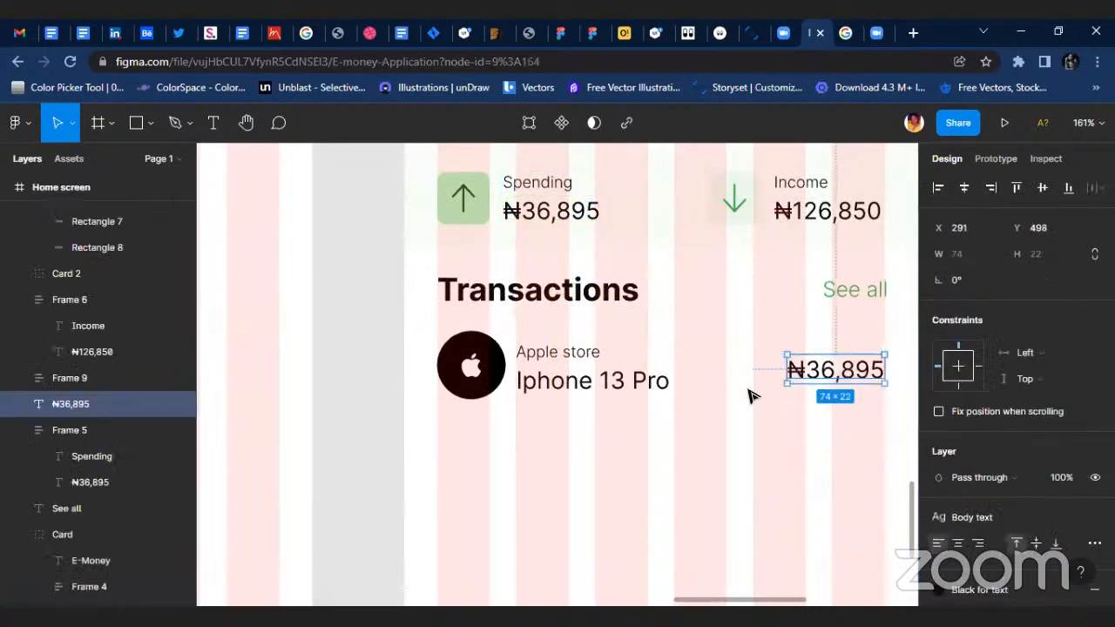
Apply the body Text 2 style to the copied amount, detach the style and set the weight to Semi Bold.
scroll(749, 399, right, 4)
scroll(808, 397, up, 3)
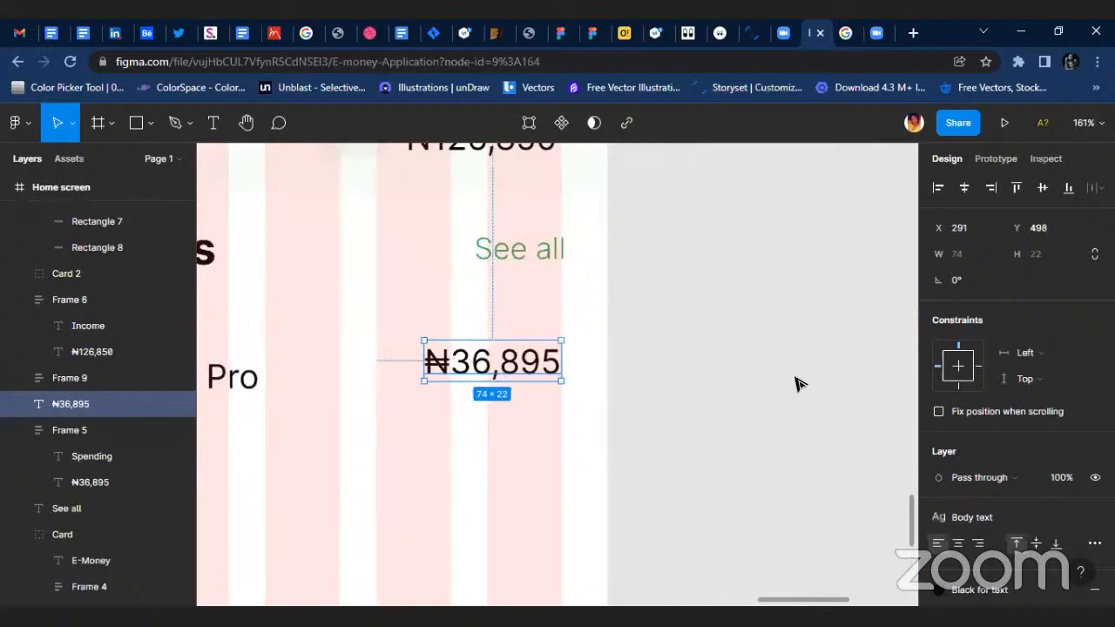
click(1021, 514)
click(980, 544)
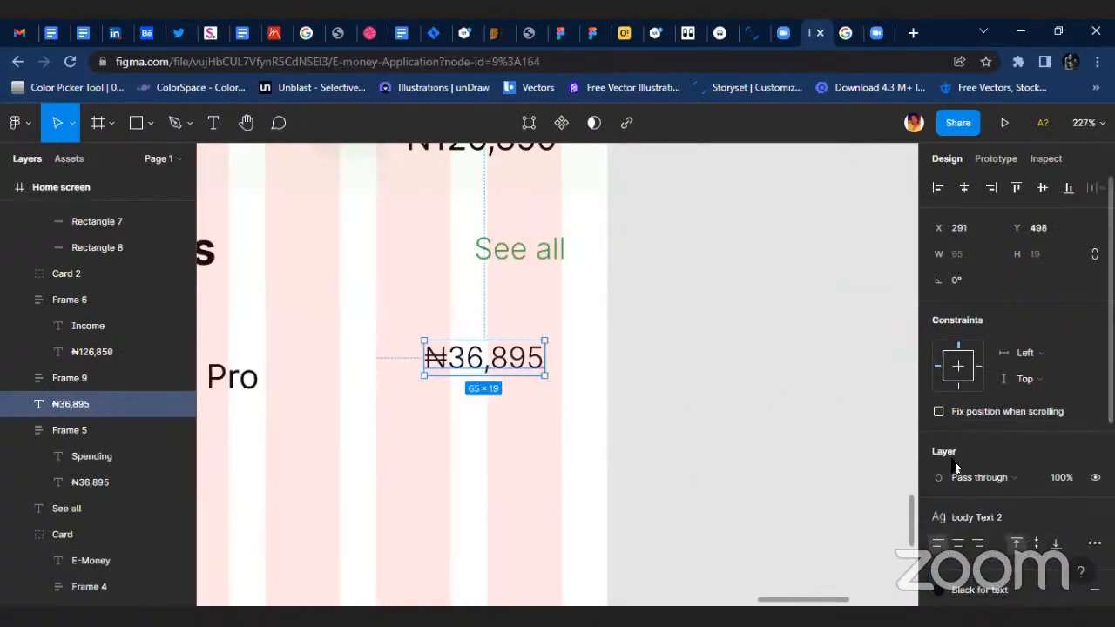
click(1090, 517)
click(993, 569)
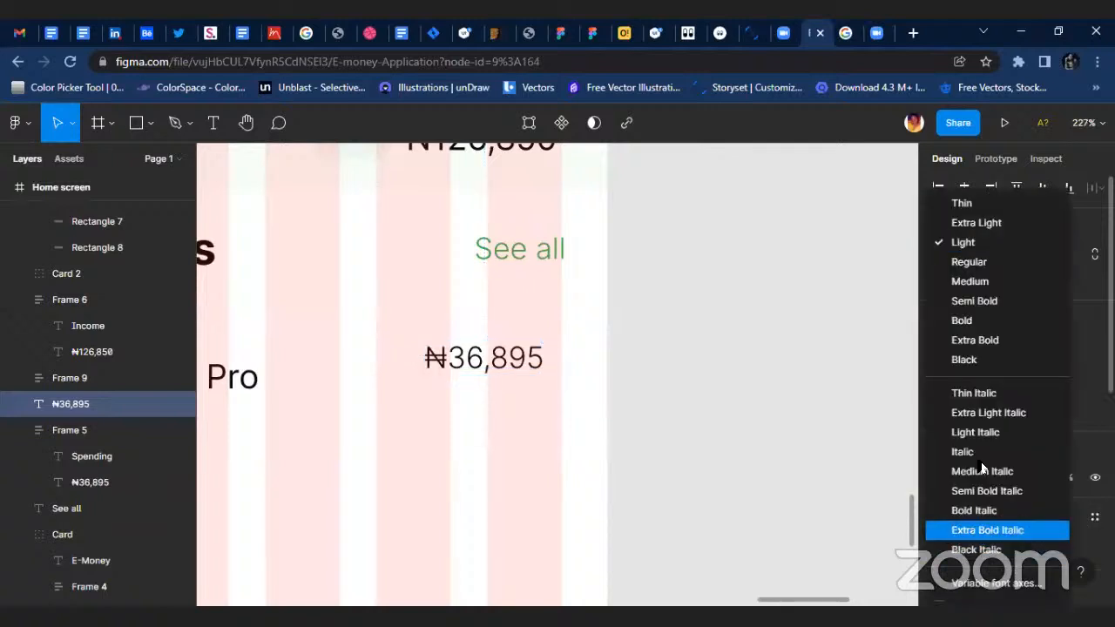
click(986, 305)
Move the copied amount to X 295, Y 513 and change its text to ₦556,895.
click(488, 357)
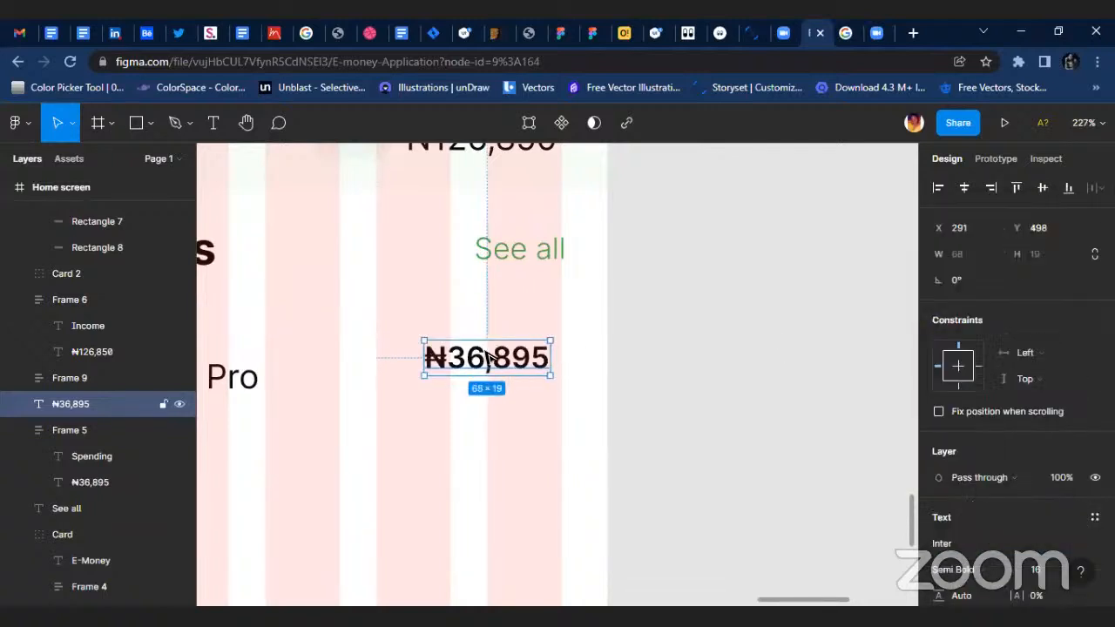
drag(481, 366, 489, 394)
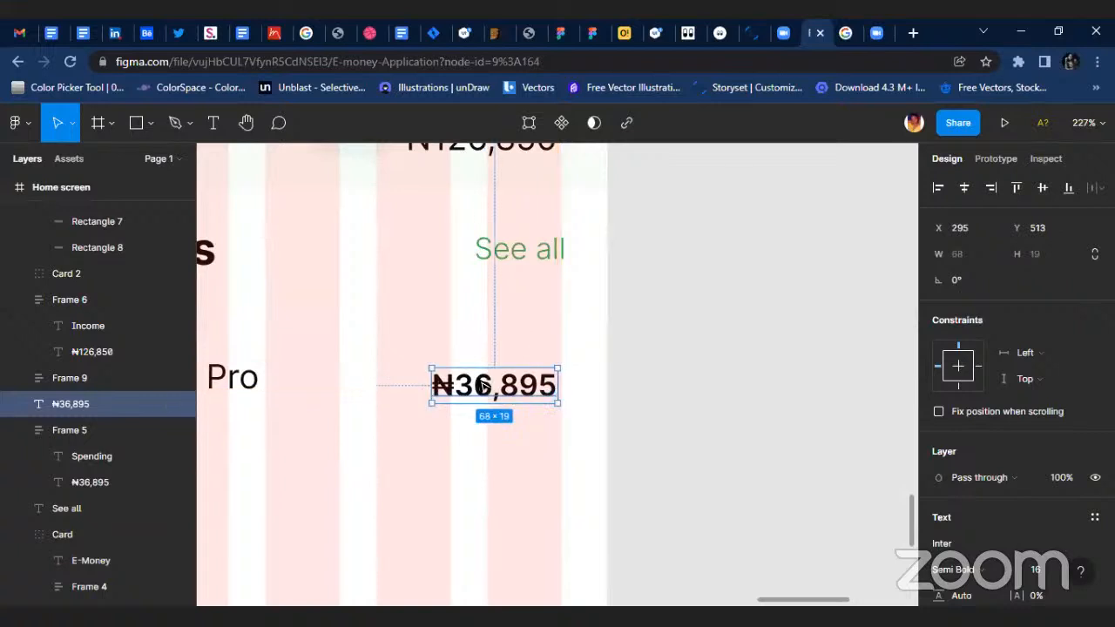
double_click(462, 392)
key(BackSpace)
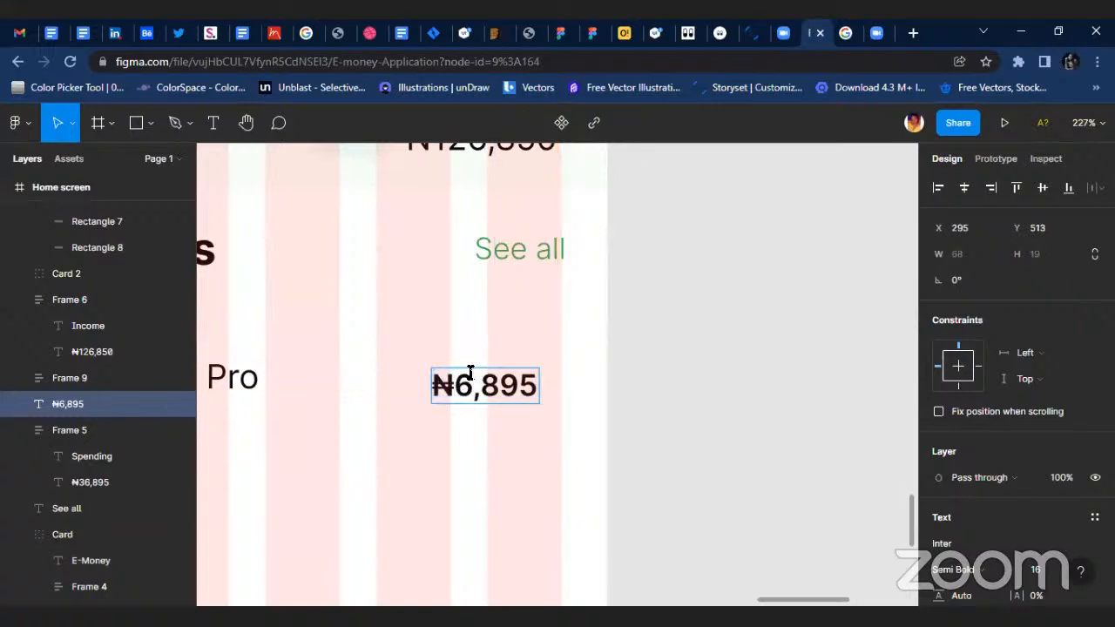
text(556)
key(BackSpace)
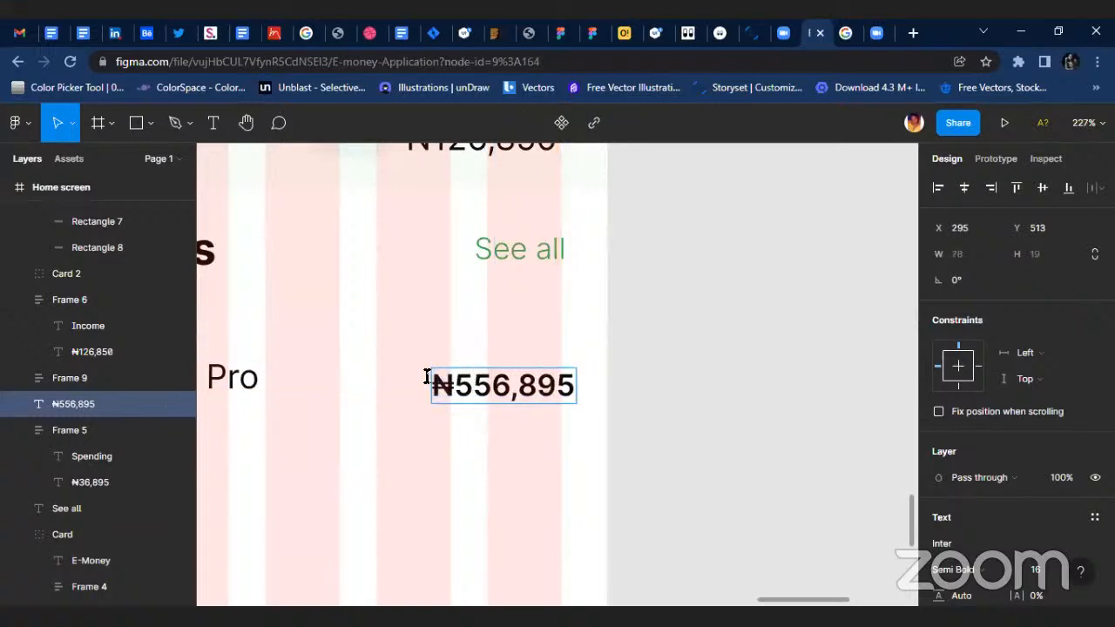
key(Escape)
click(461, 444)
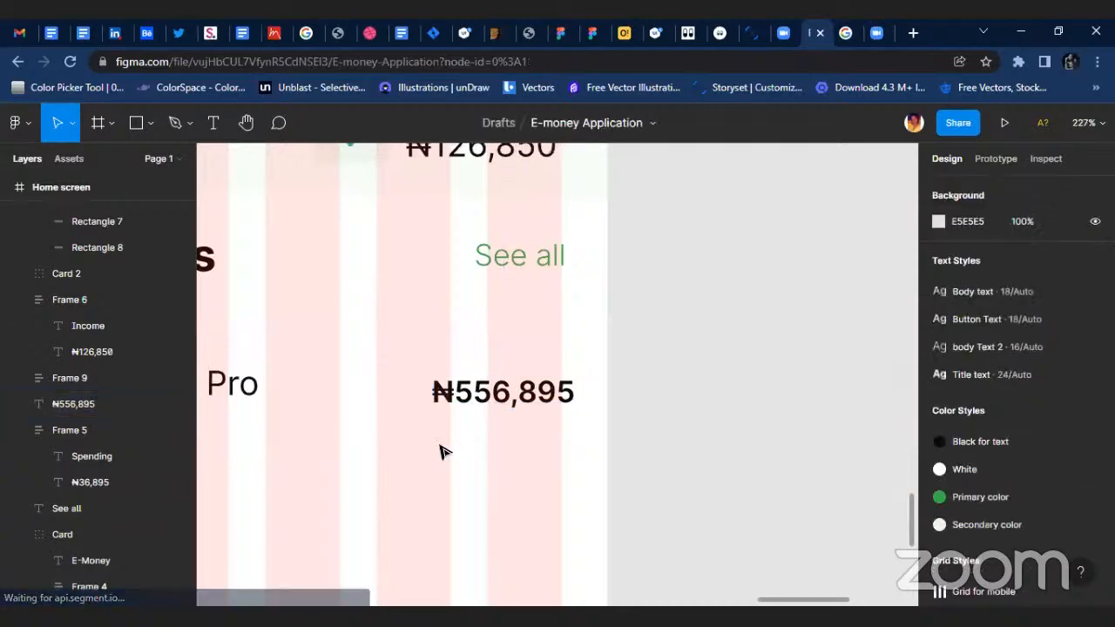
Align the vertical centres of the Apple badge, the Apple store text frame and the ₦556,895 amount.
scroll(441, 450, up, 5)
scroll(441, 451, right, 3)
scroll(471, 439, left, 4)
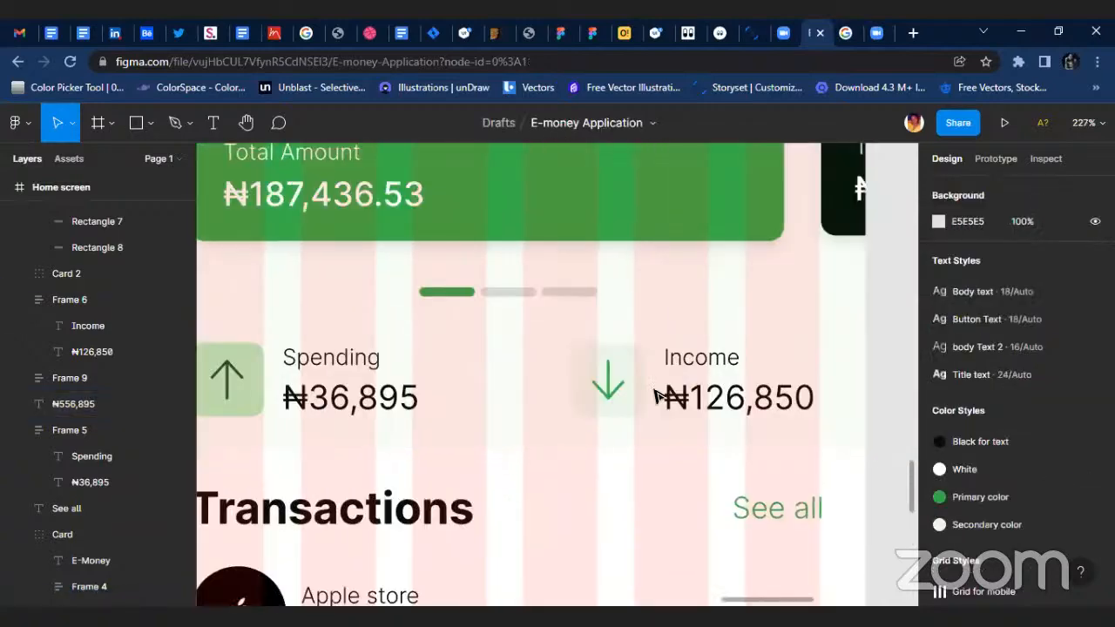
scroll(605, 392, down, 4)
scroll(316, 390, left, 2)
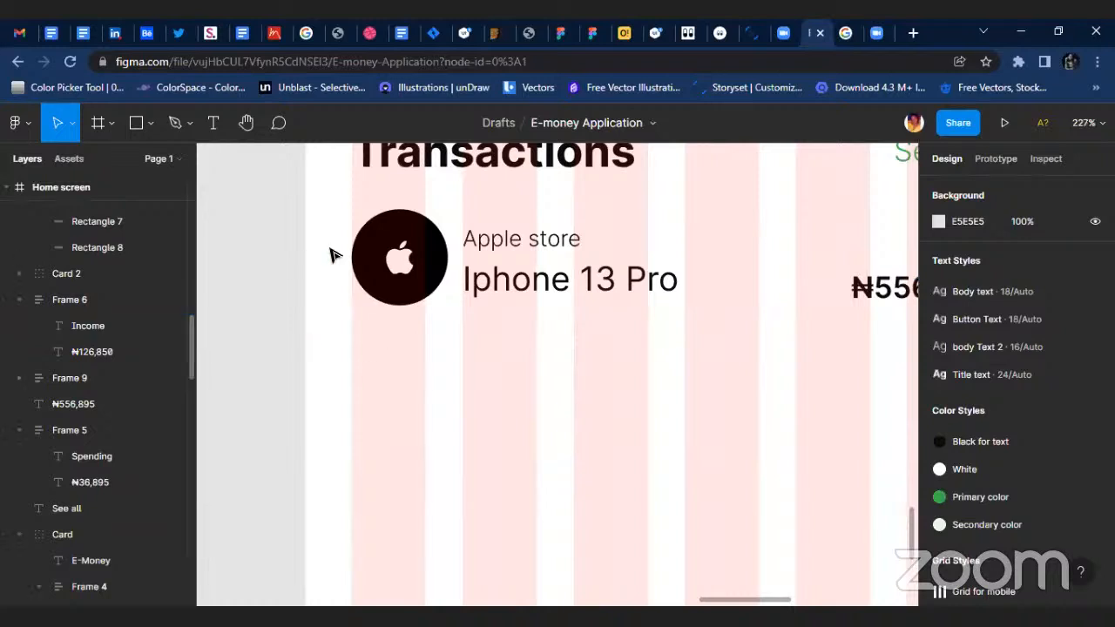
drag(335, 210, 679, 317)
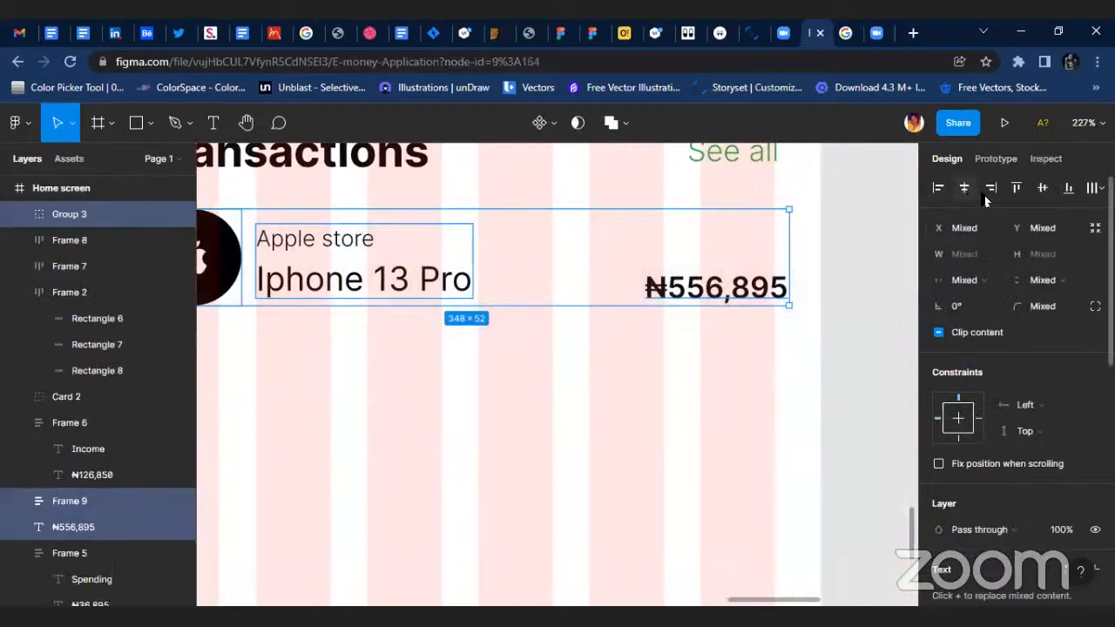
click(1045, 190)
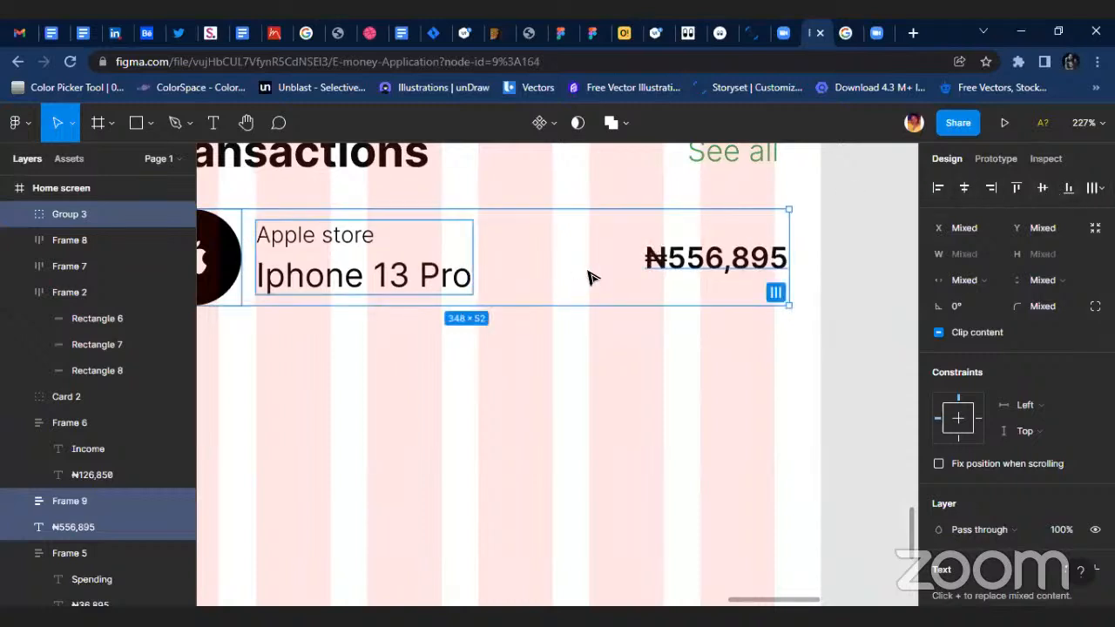
Duplicate the complete Apple store transaction row directly below the first one, keeping its left edge aligned.
scroll(298, 315, left, 2)
scroll(570, 342, down, 3)
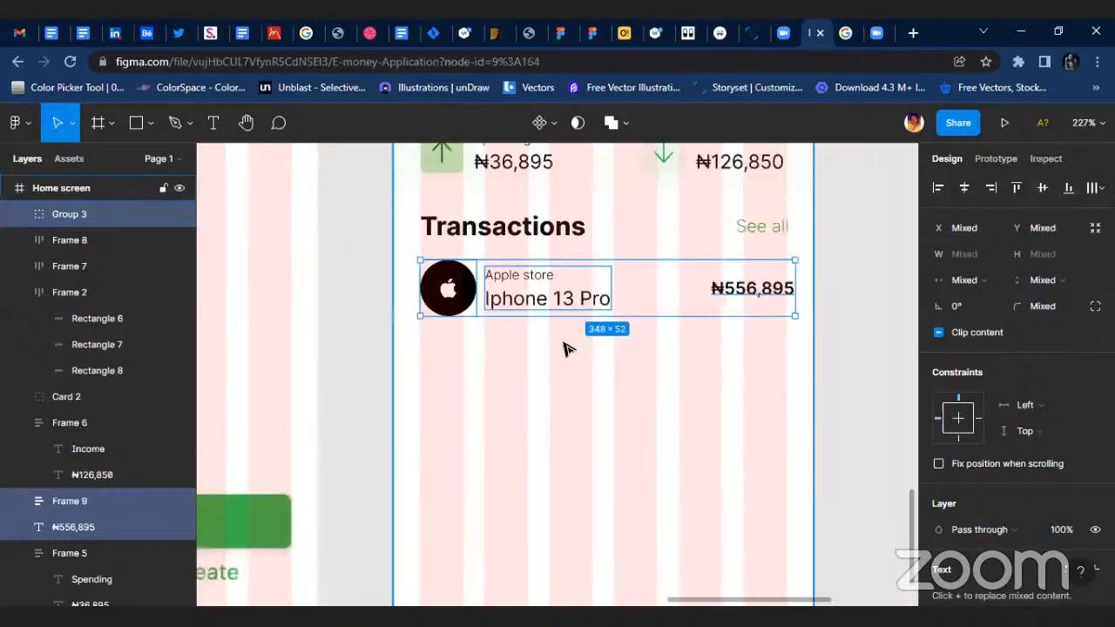
drag(608, 290, 610, 367)
scroll(634, 368, up, 2)
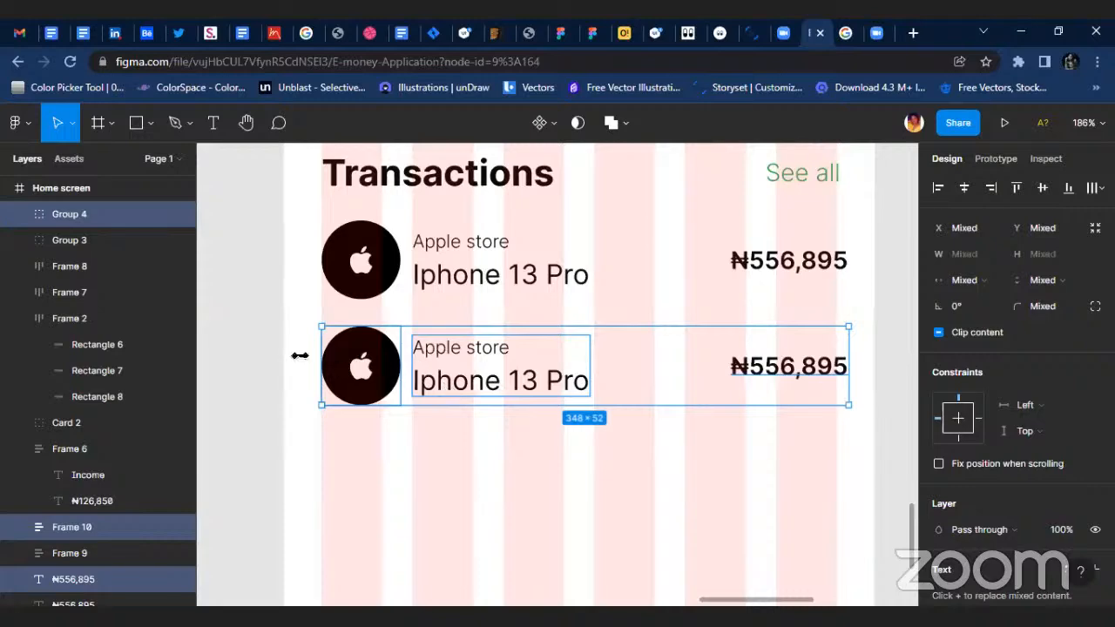
scroll(299, 356, down, 3)
scroll(418, 390, down, 3)
scroll(270, 404, left, 2)
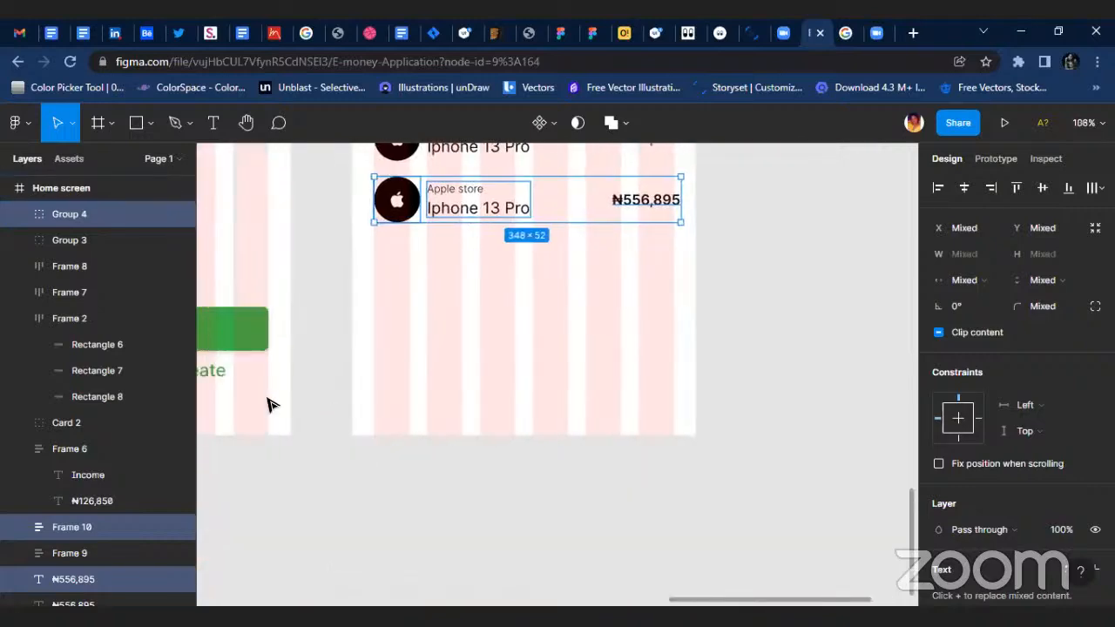
scroll(615, 398, up, 3)
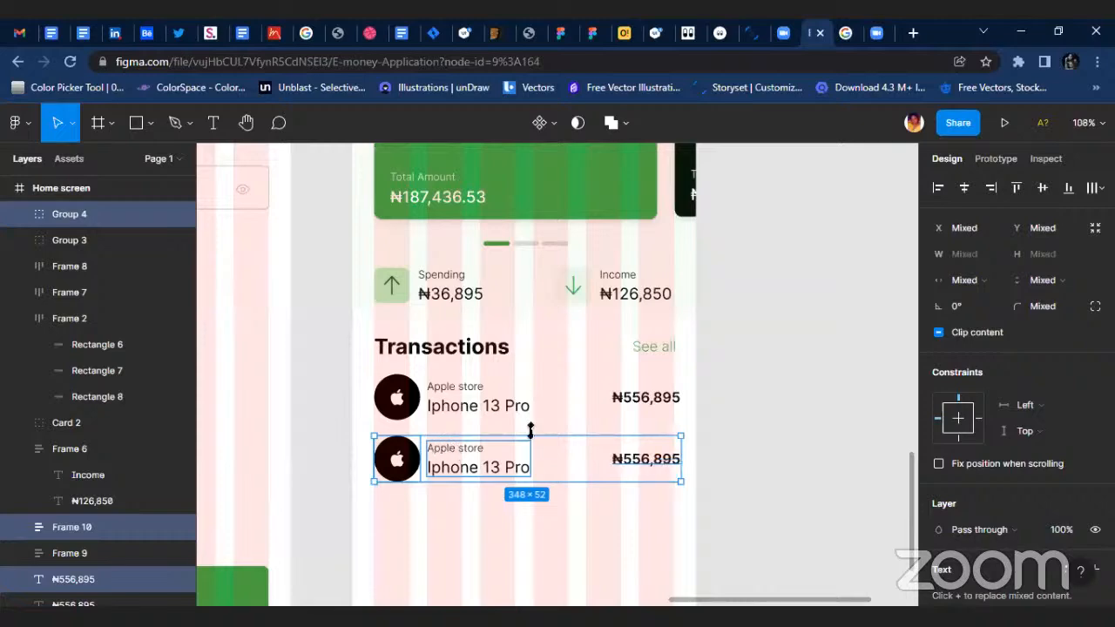
scroll(470, 440, down, 2)
scroll(363, 406, up, 2)
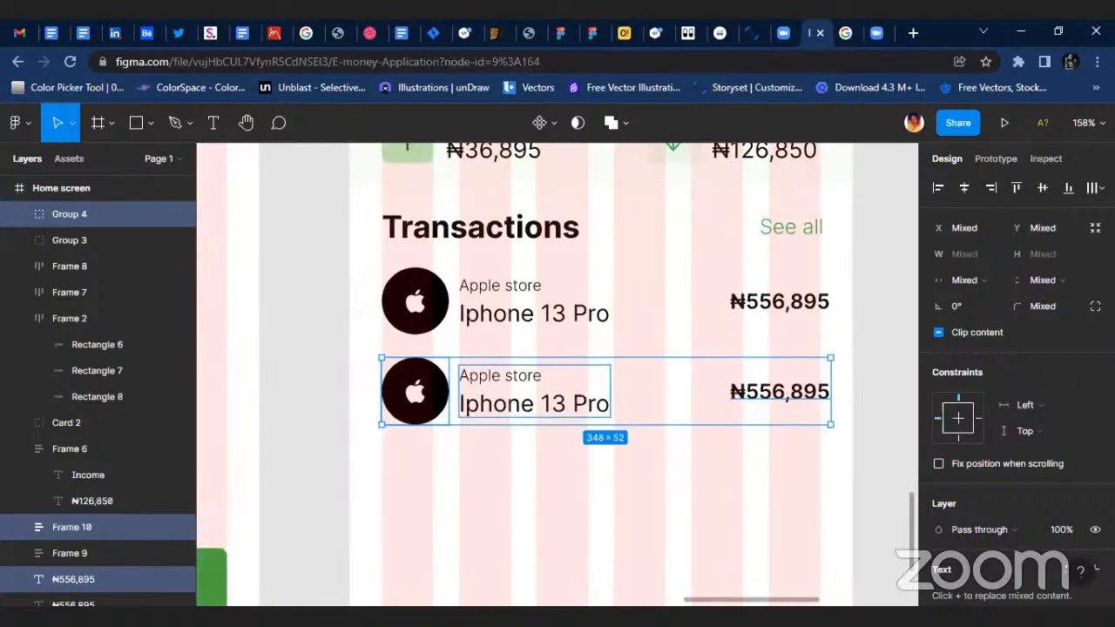
Run the Nigerian Logos plugin and search it for JUMIA.
right_click(702, 436)
mouse_move(702, 477)
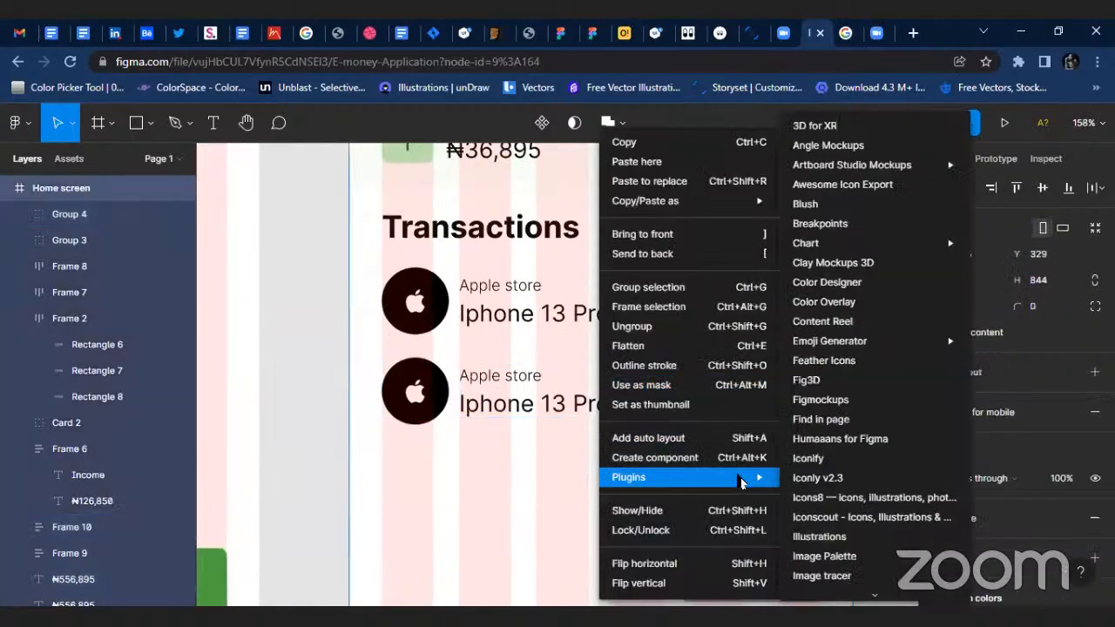
scroll(852, 488, down, 5)
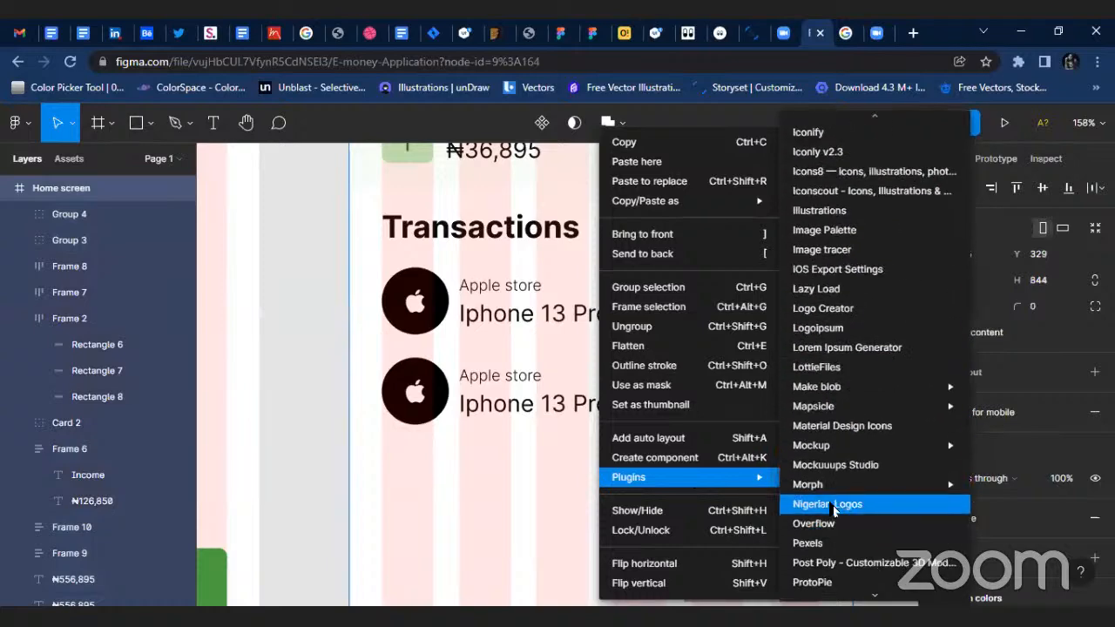
click(828, 505)
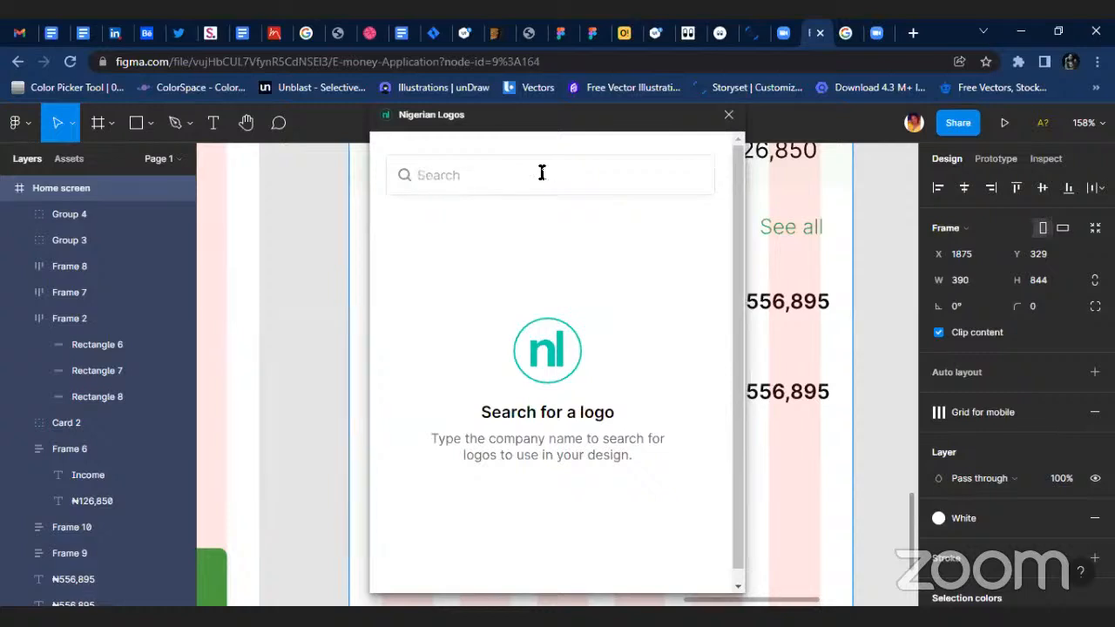
click(460, 177)
text(JUMIA)
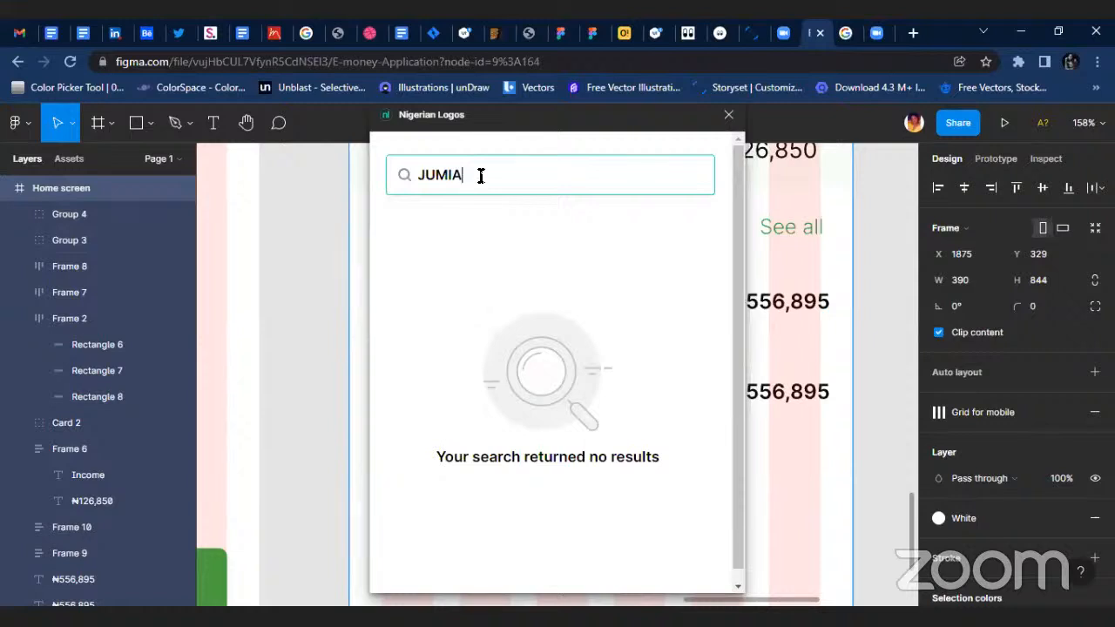
Replace the logo search term with "ko" and import the Konga logo.
key(BackSpace)
key(BackSpace)
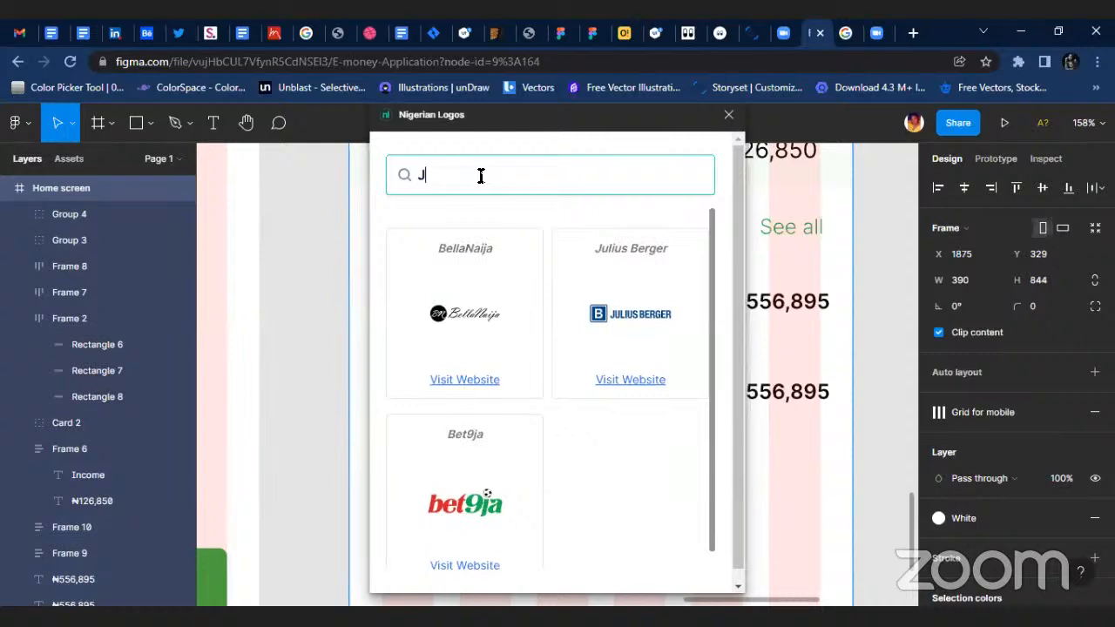
key(BackSpace)
text(ko)
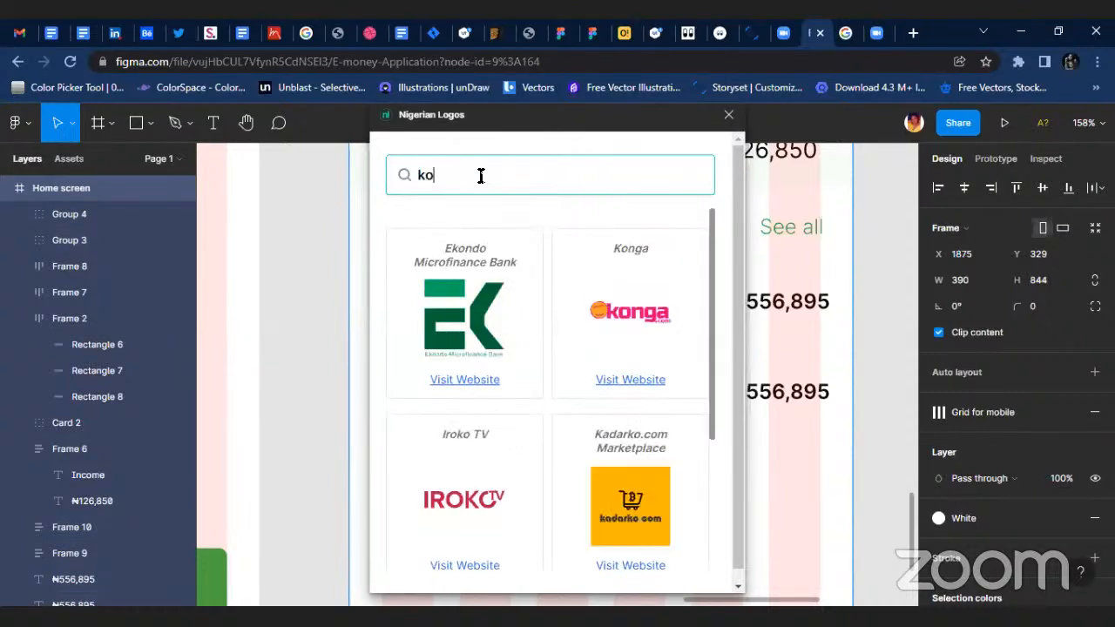
click(638, 315)
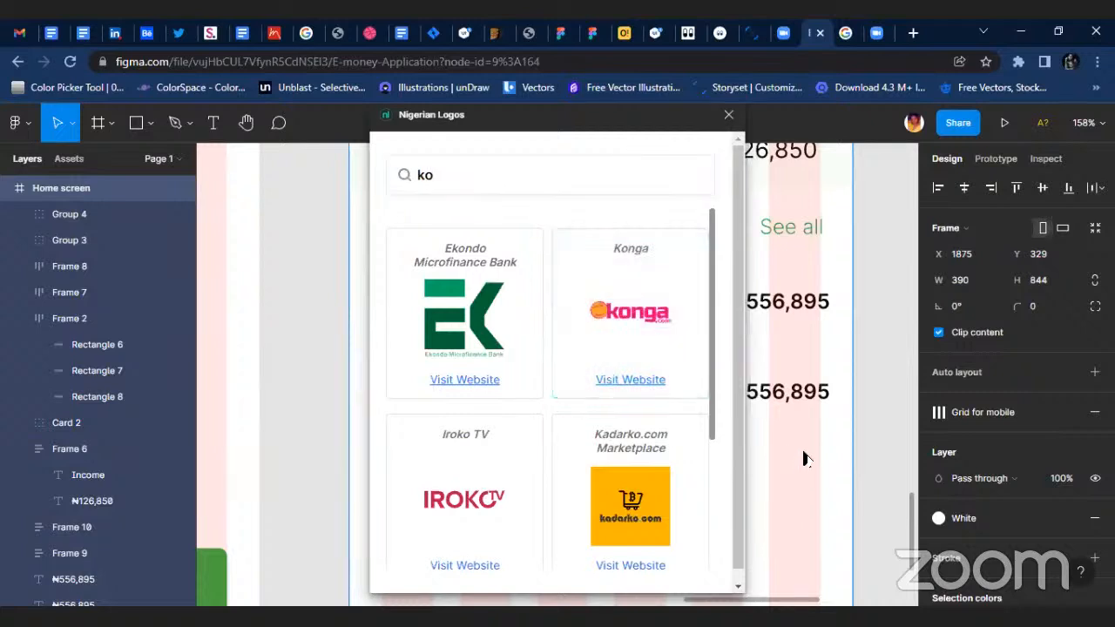
click(659, 319)
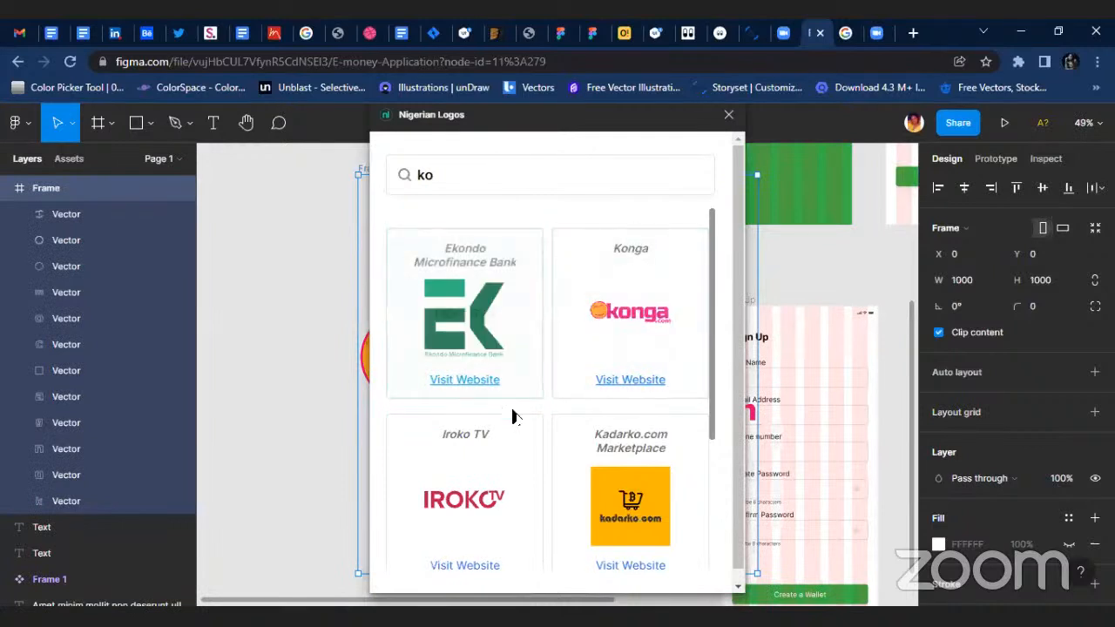
Import the Iroko TV logo as an SVG and close the logo plugin.
scroll(512, 416, down, 2)
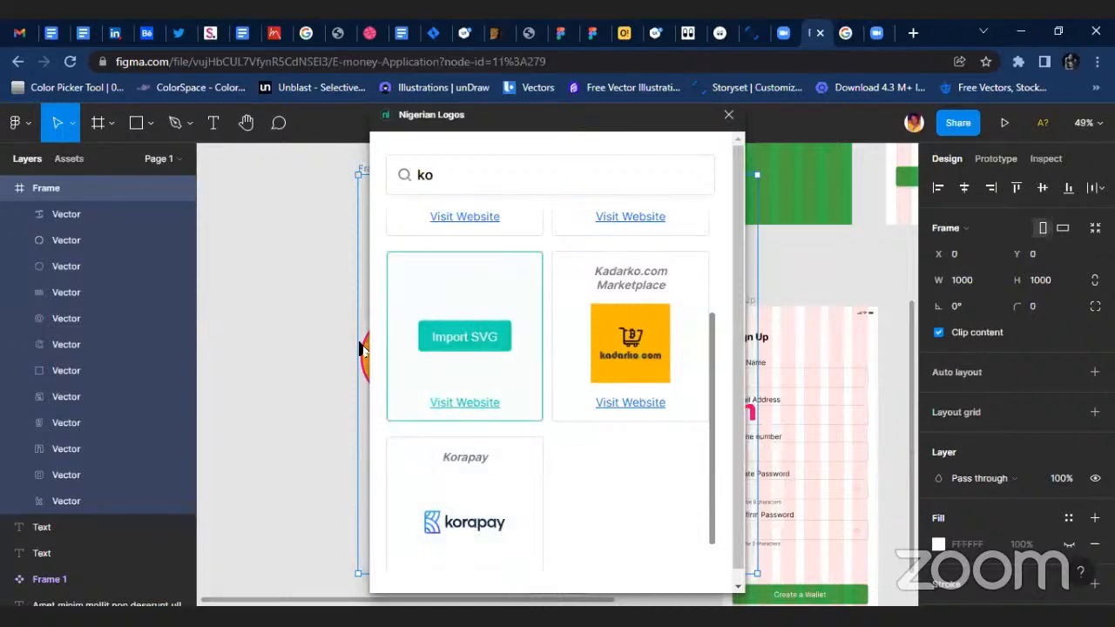
click(465, 336)
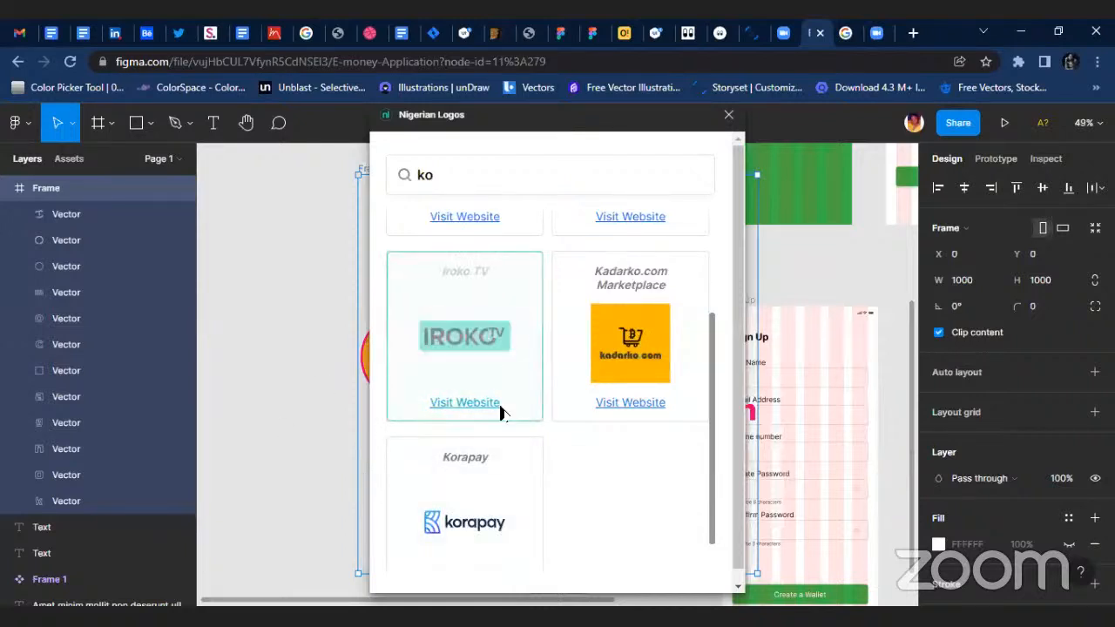
scroll(528, 341, up, 2)
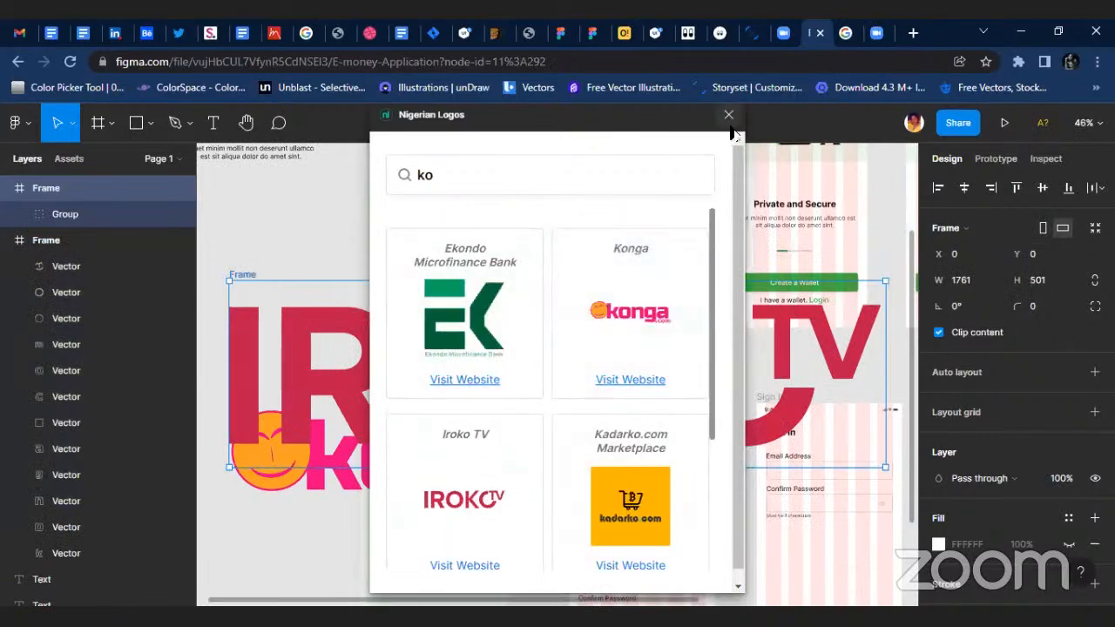
click(729, 116)
scroll(552, 323, down, 5)
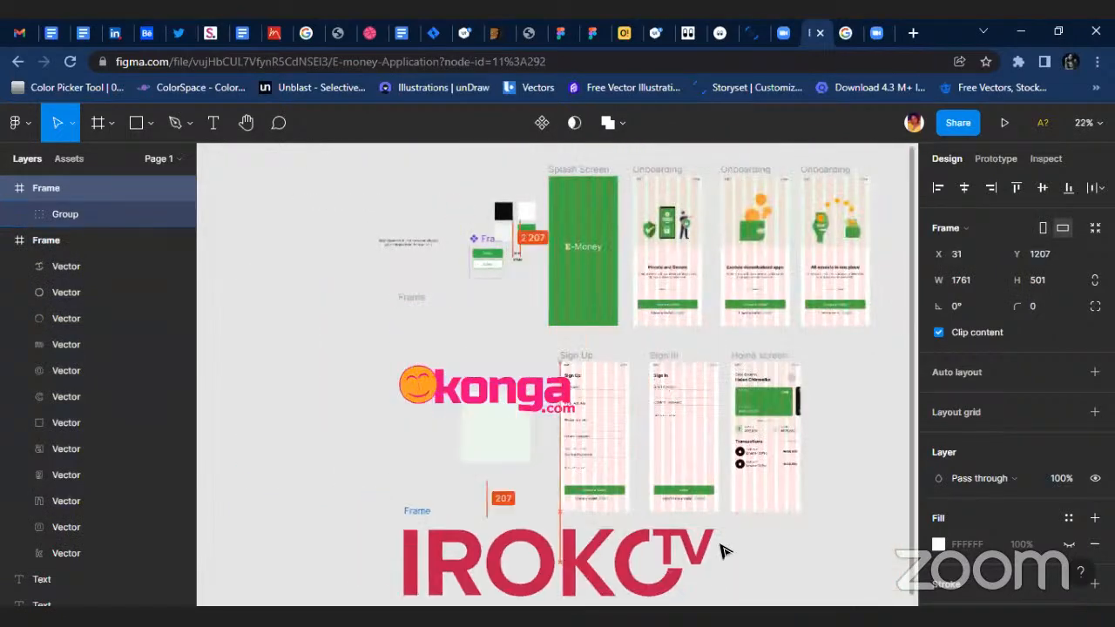
Move the Iroko TV logo to X 58, Y 1347 below the screens, and group each of the two imported logo frames.
drag(722, 551, 727, 576)
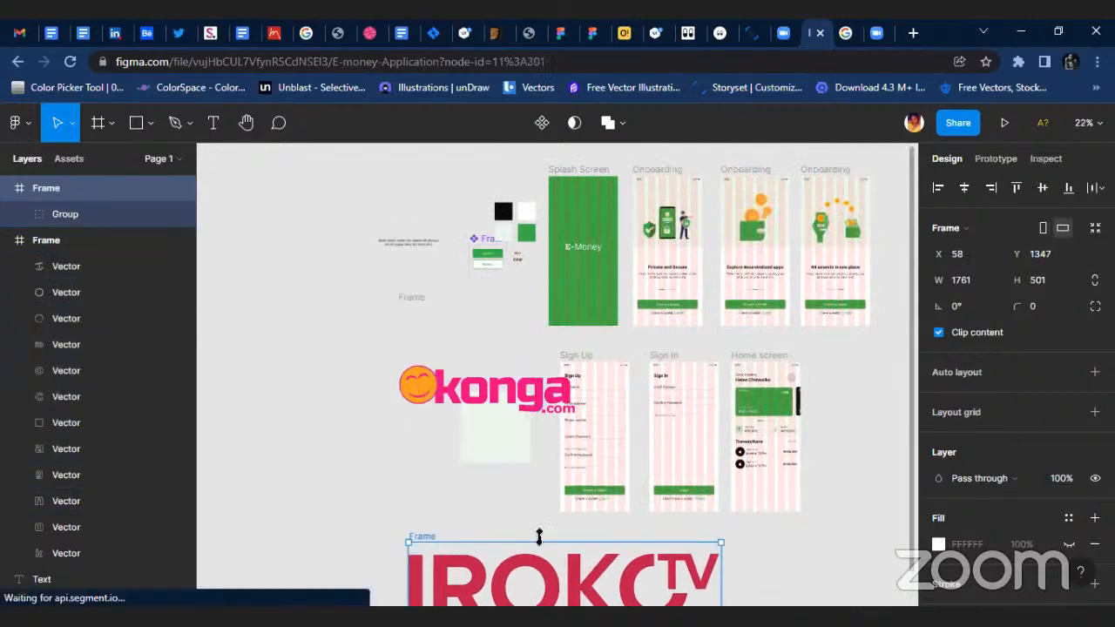
key(ctrl+g)
click(33, 218)
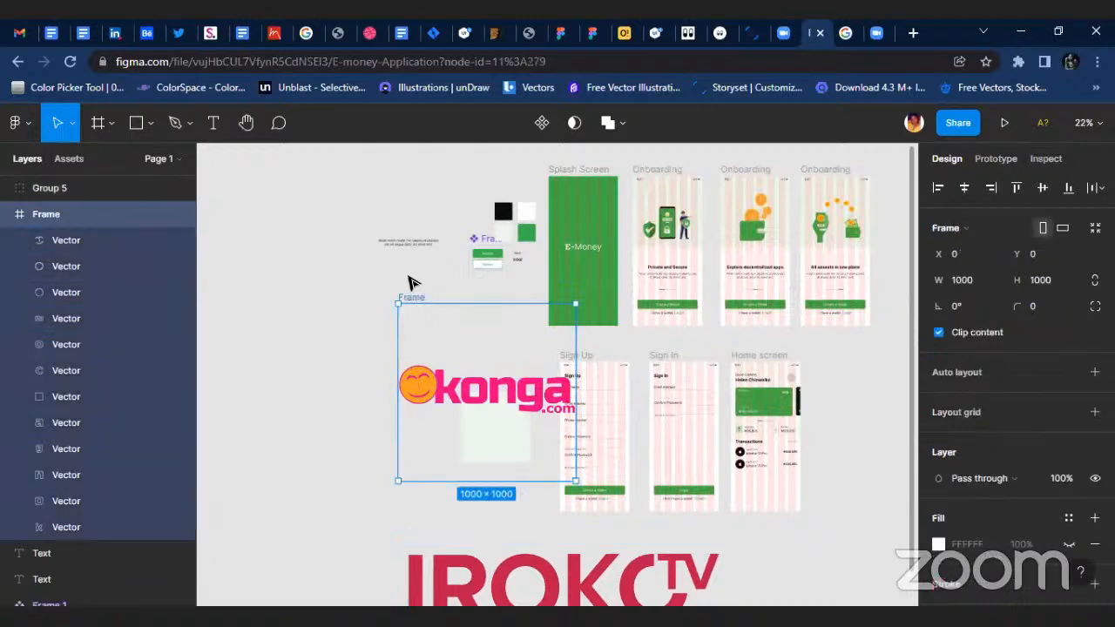
click(9, 214)
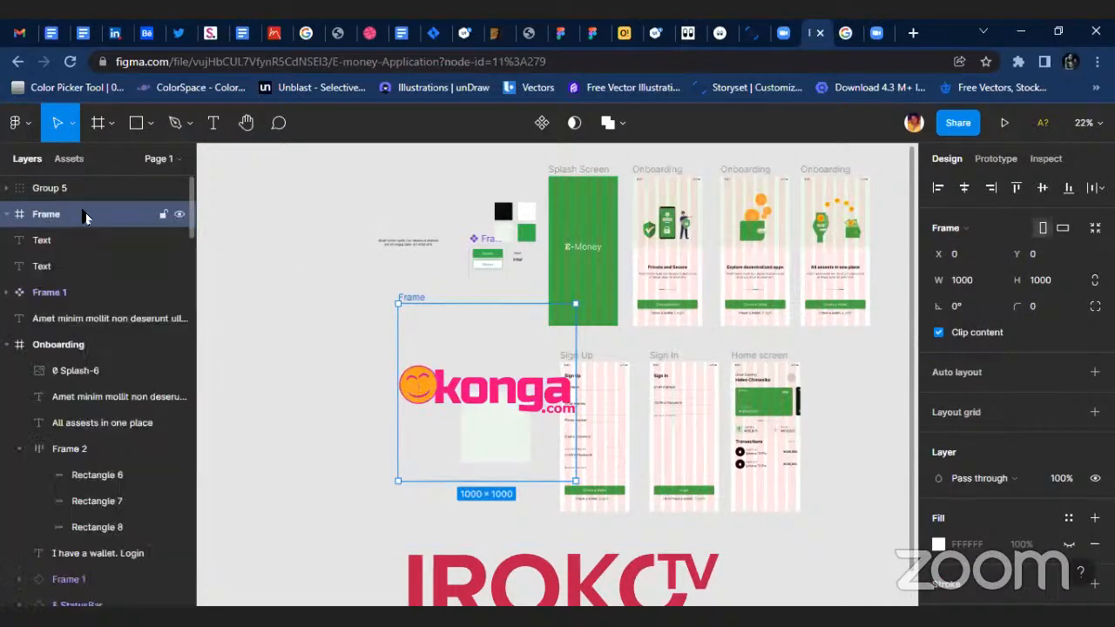
key(ctrl+g)
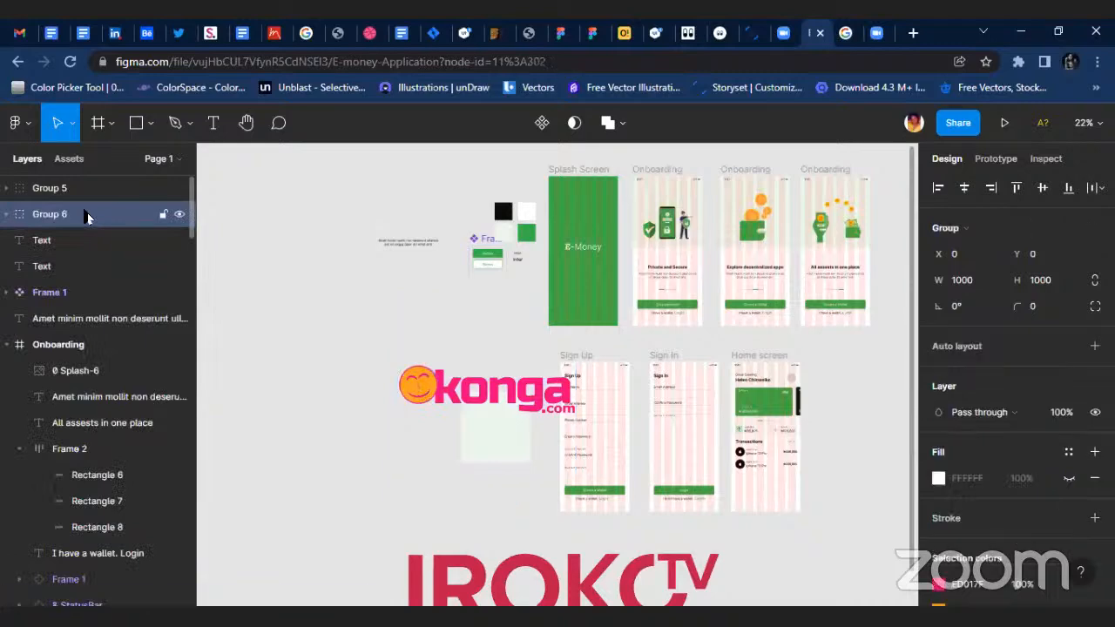
Move the Konga logo group to the area below the Home screen and shrink it proportionally to 430 × 430.
drag(461, 377, 767, 519)
scroll(806, 528, up, 3)
scroll(755, 493, down, 3)
scroll(732, 486, right, 1)
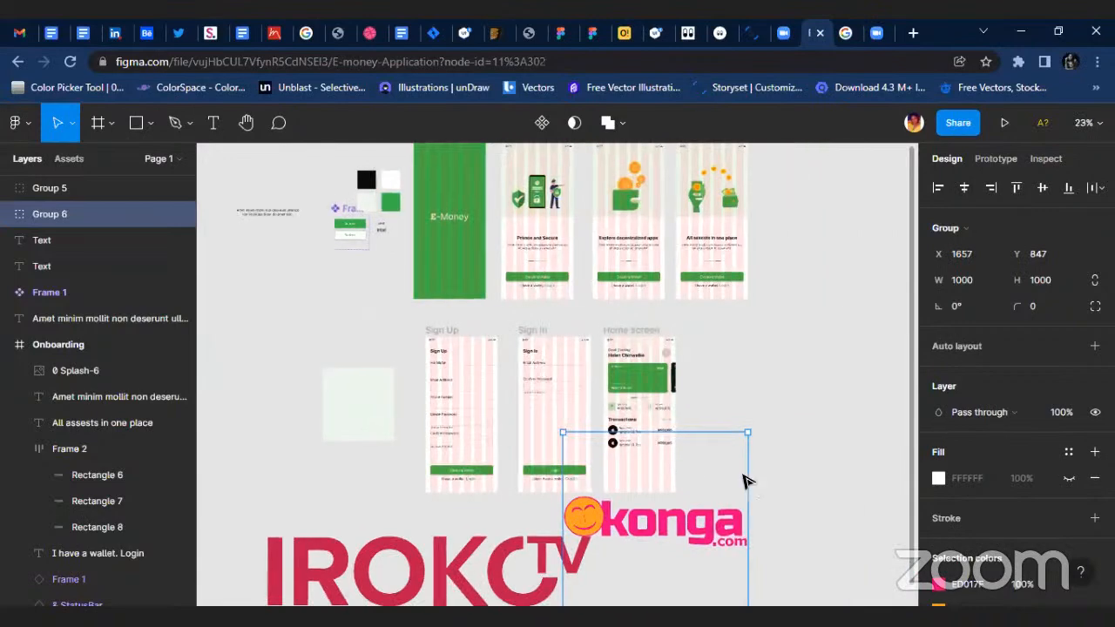
scroll(745, 480, up, 3)
drag(760, 405, 573, 601)
key(ctrl+z)
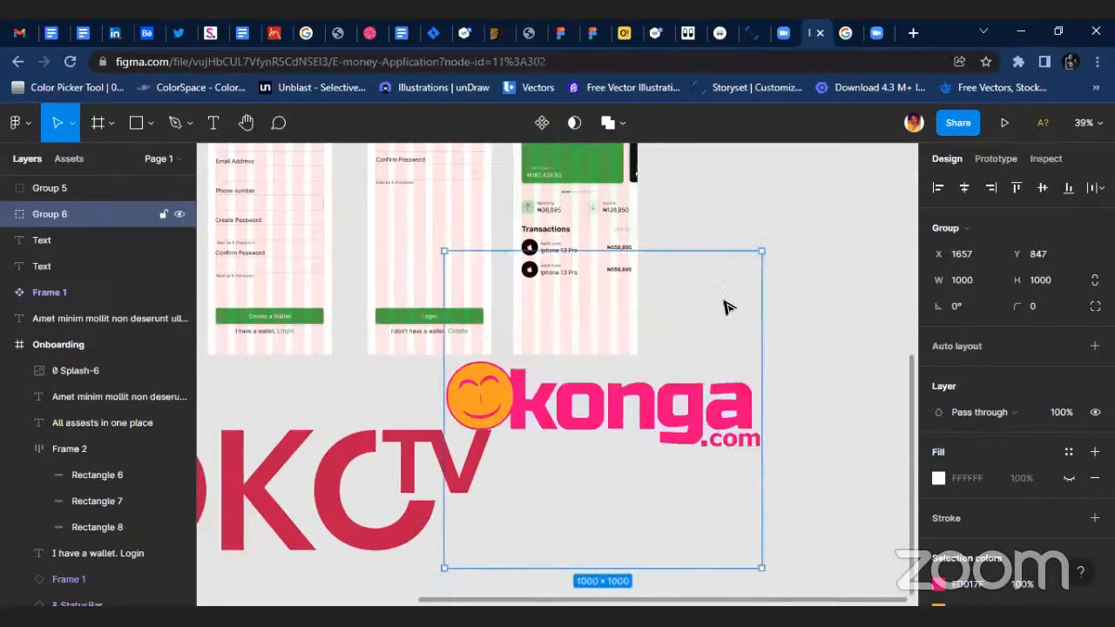
drag(761, 251, 580, 431)
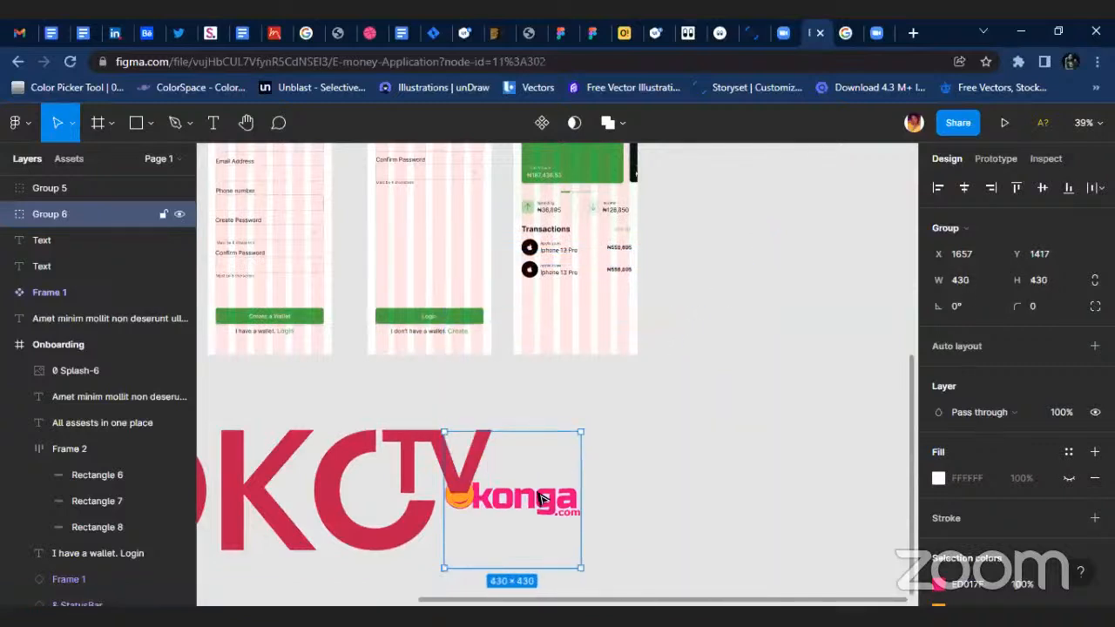
Move the Konga logo clear of the Iroko TV logo to X 1896, Y 1173 and reduce it to 268 × 268.
drag(543, 500, 615, 424)
drag(640, 368, 565, 440)
scroll(563, 444, up, 3)
key(ctrl+z)
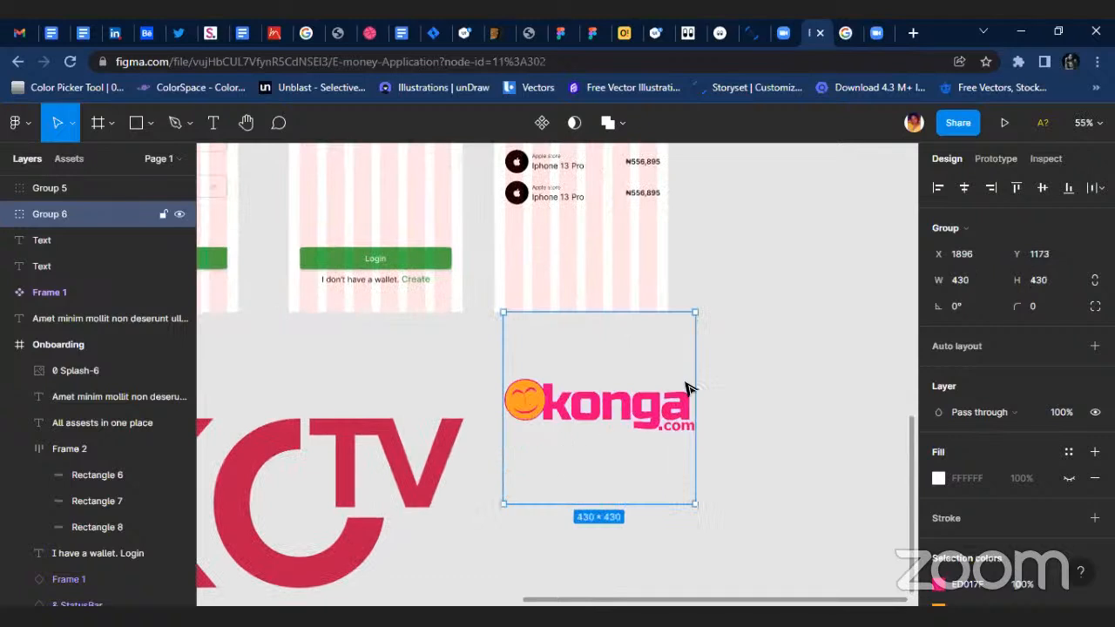
drag(694, 312, 623, 384)
Scale the Konga logo to 124 × 124 with the Scale tool and place it in the Home screen below the second transaction row.
click(73, 123)
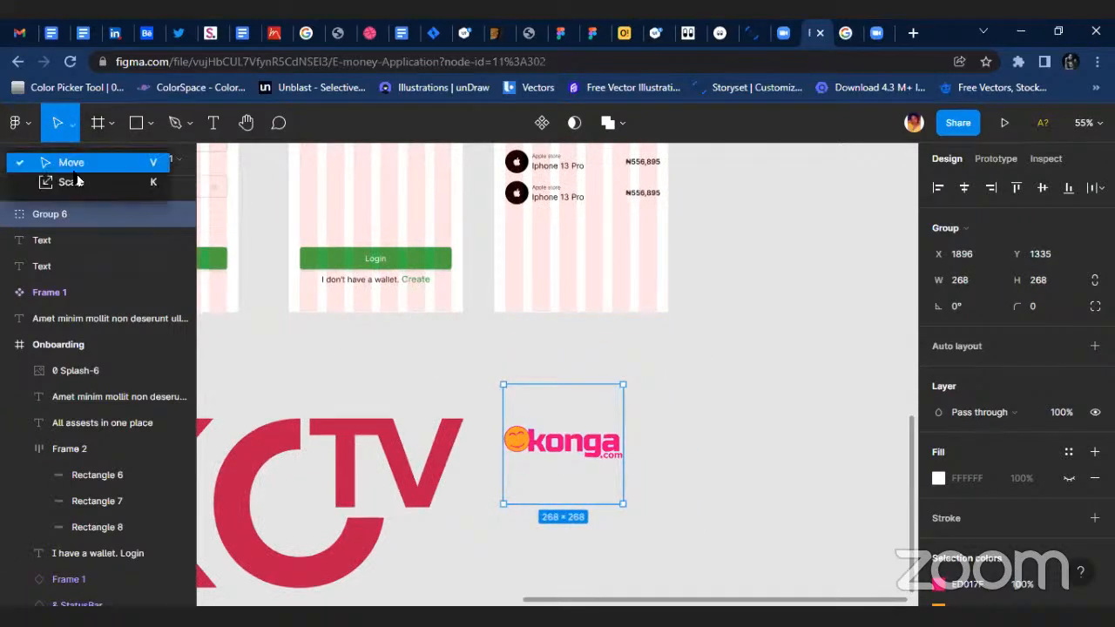
click(78, 181)
scroll(592, 442, up, 3)
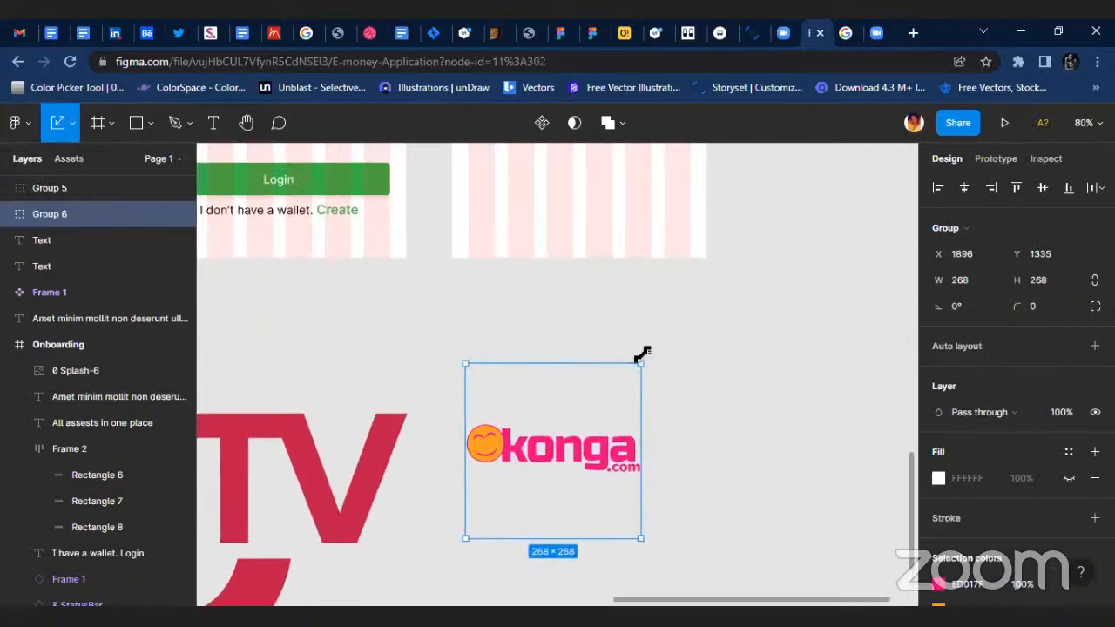
drag(643, 355, 495, 350)
scroll(502, 338, up, 3)
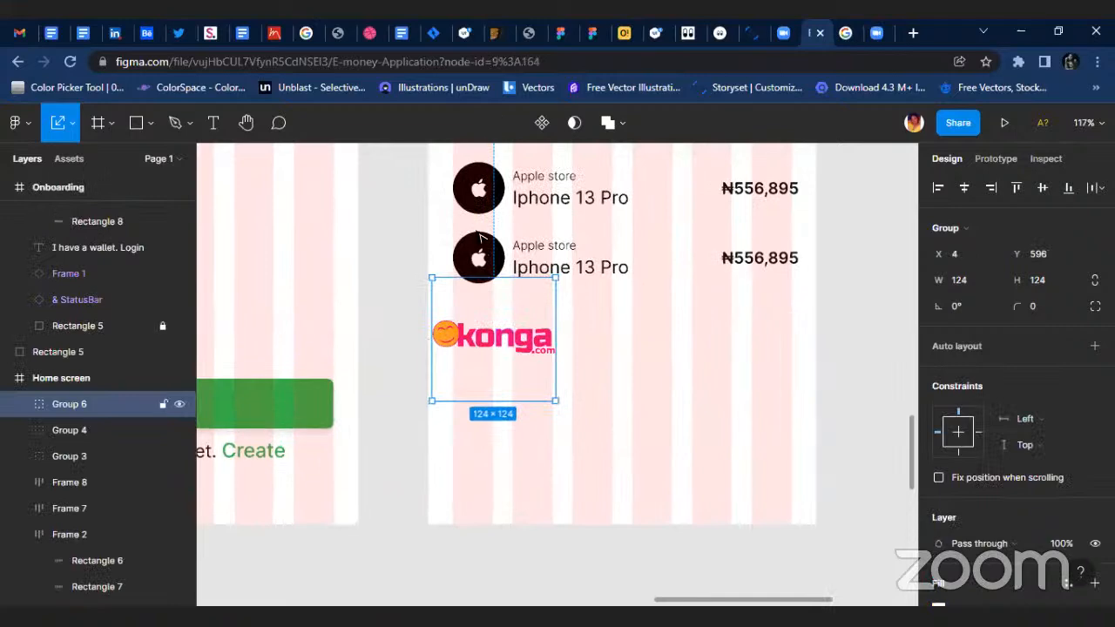
Ungroup the second transaction row's badge and delete its Apple icon, leaving the circle.
click(481, 250)
scroll(484, 258, up, 5)
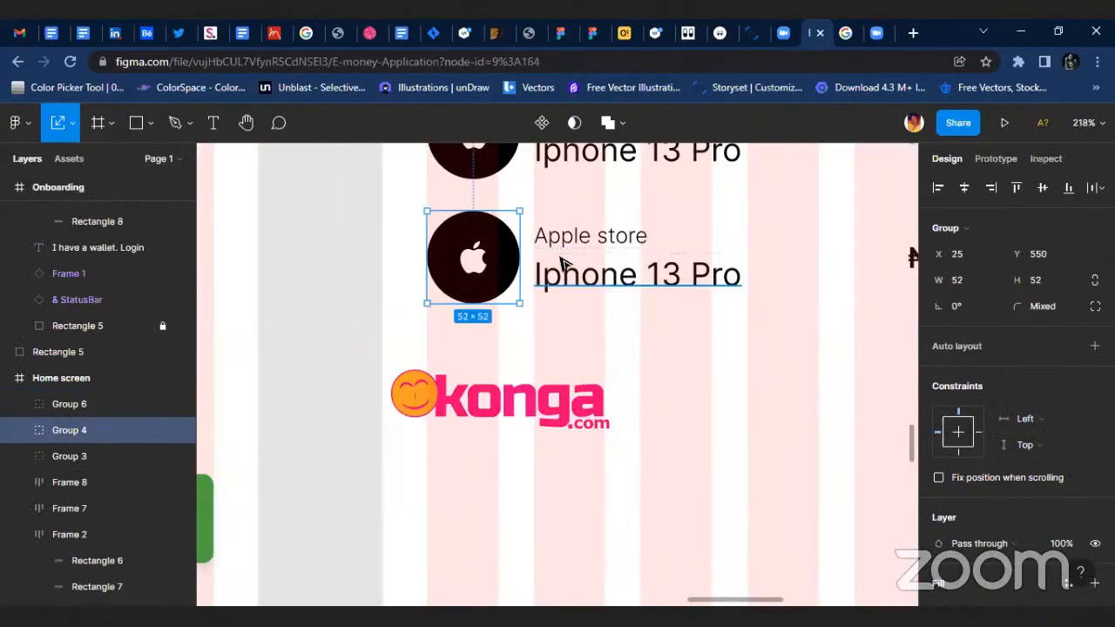
key(ctrl+shift+g)
click(479, 261)
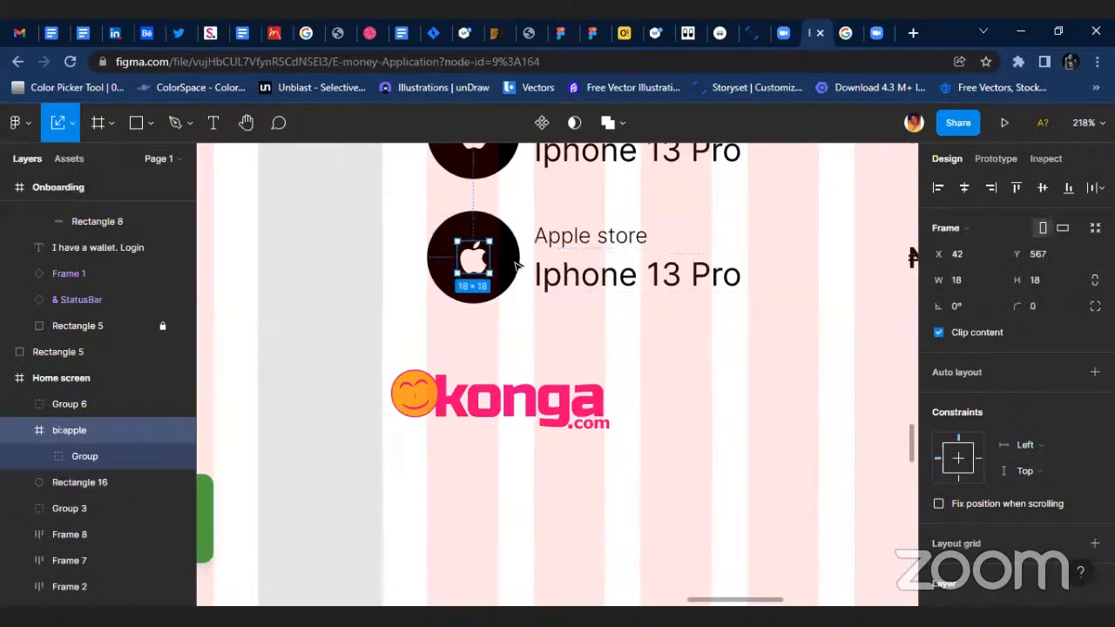
key(Delete)
Scale the Konga logo down to 44 × 44 beneath the empty badge circle.
click(586, 305)
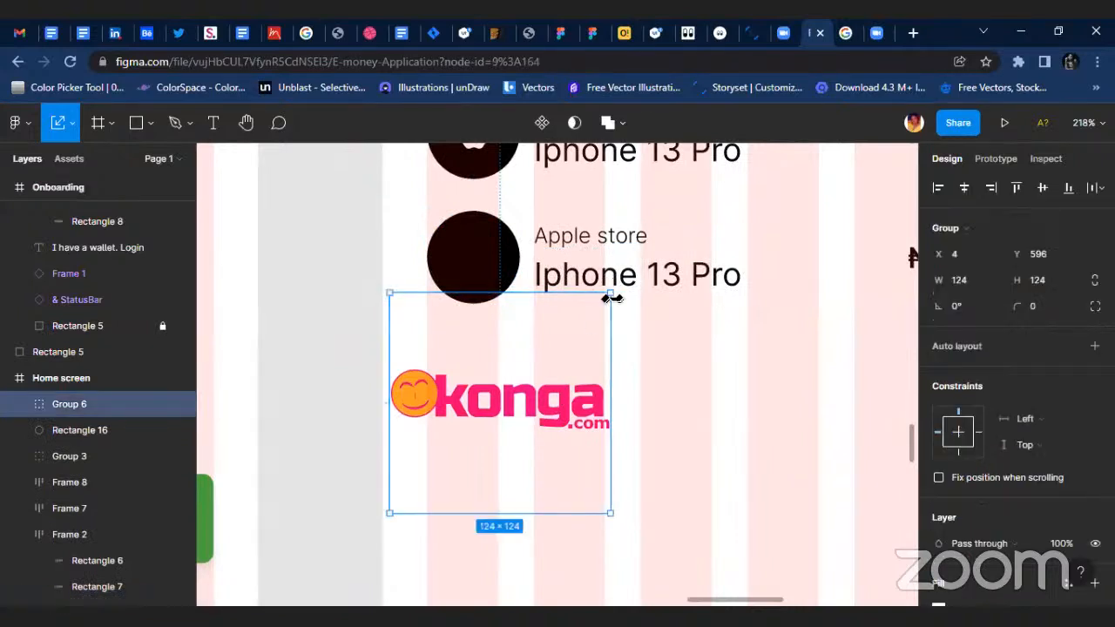
drag(604, 297, 485, 364)
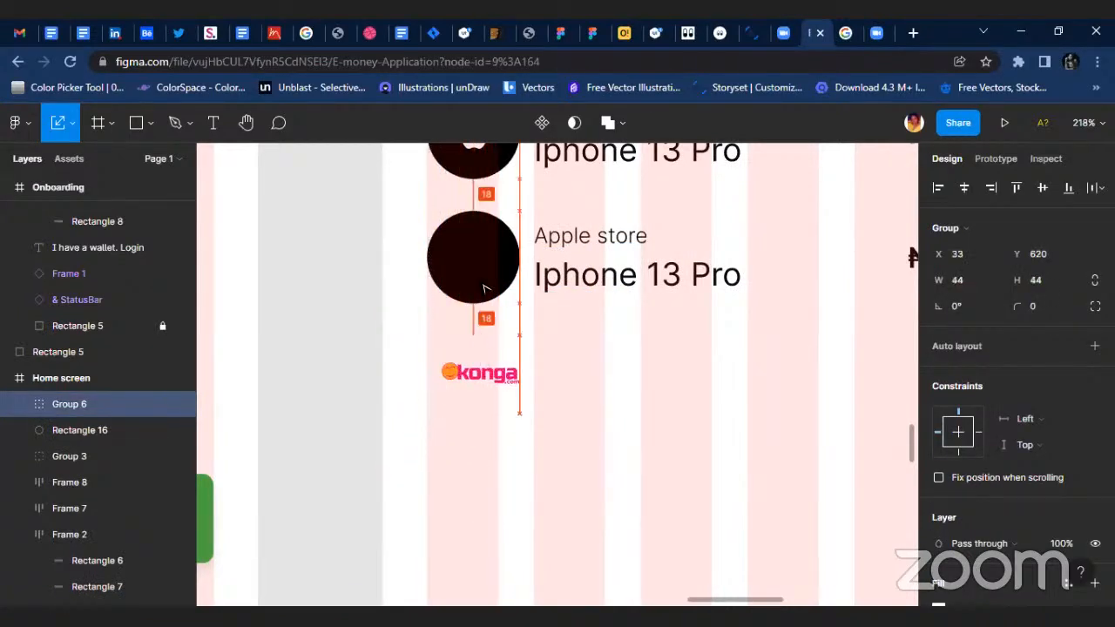
Apply the pale green colour style as the fill of the second row's badge circle.
click(485, 286)
scroll(1070, 349, down, 3)
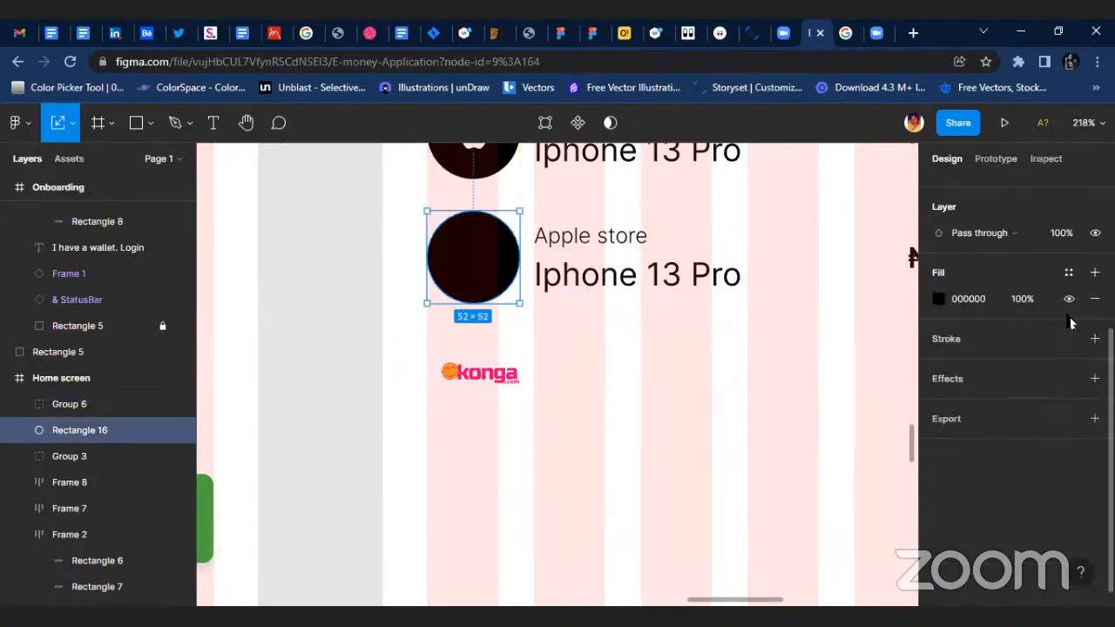
click(1068, 275)
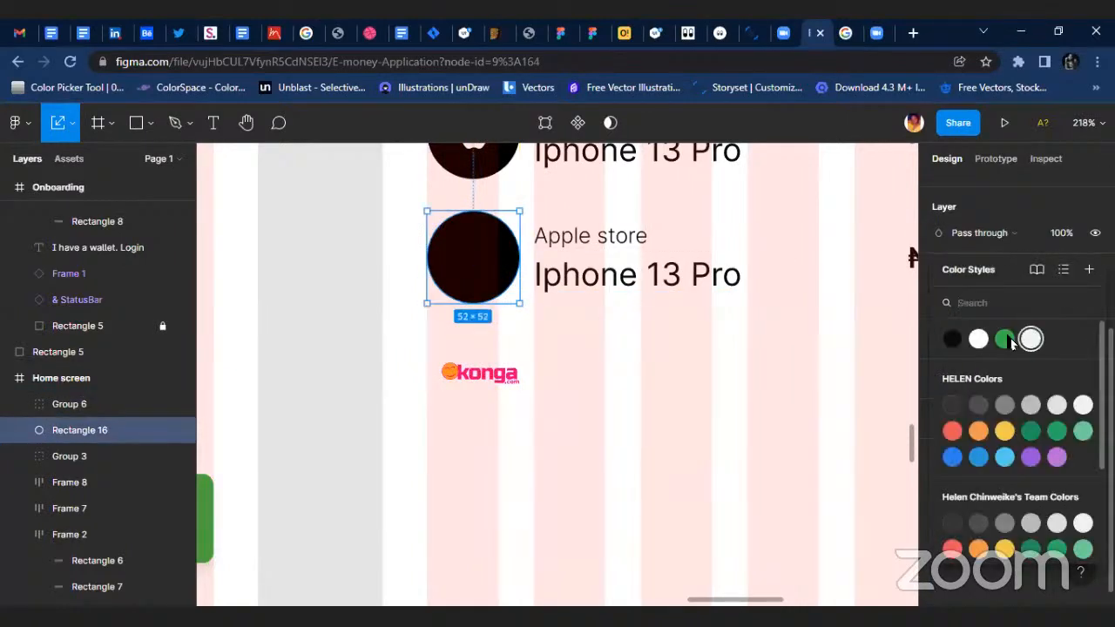
click(1030, 339)
Scale the Konga logo down further and place it inside the second row's pale green badge circle.
scroll(478, 384, up, 2)
click(478, 383)
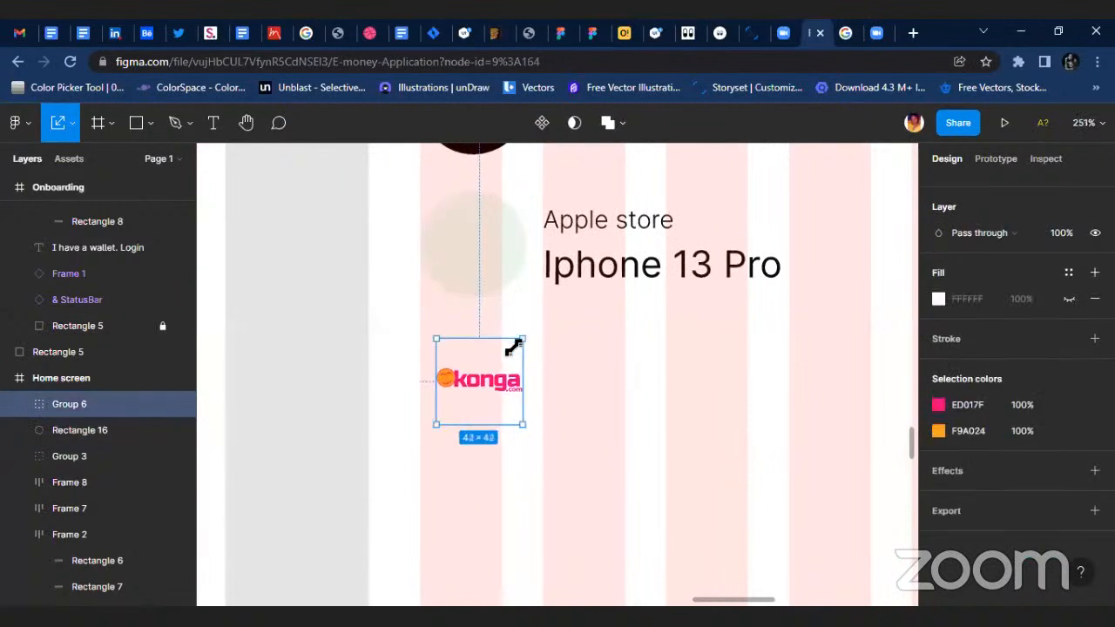
drag(512, 349, 480, 250)
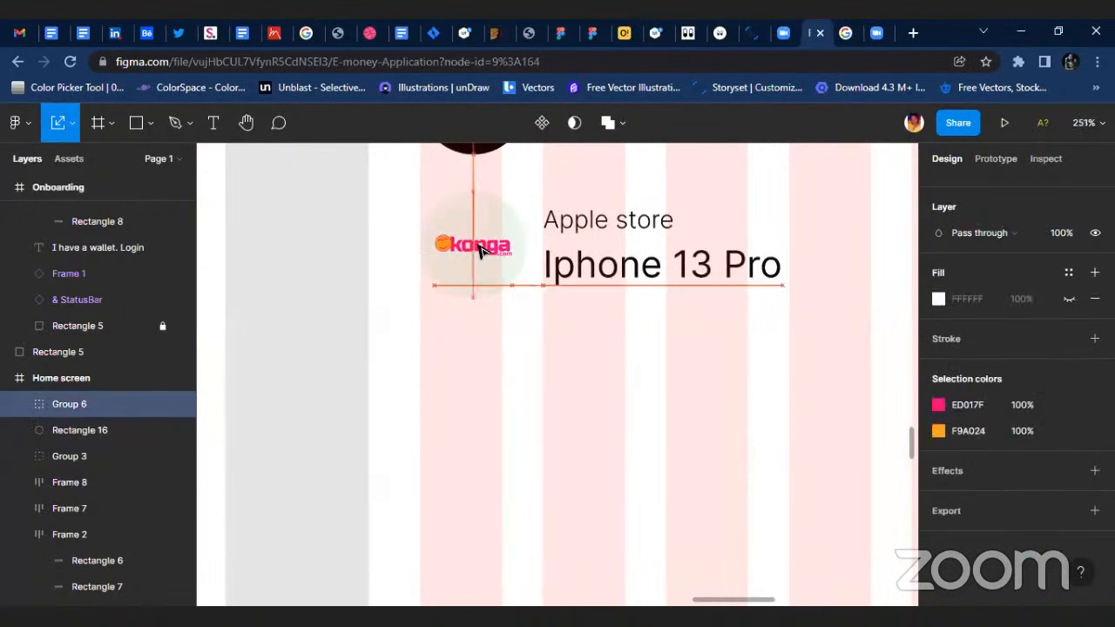
scroll(480, 250, up, 5)
scroll(505, 249, up, 2)
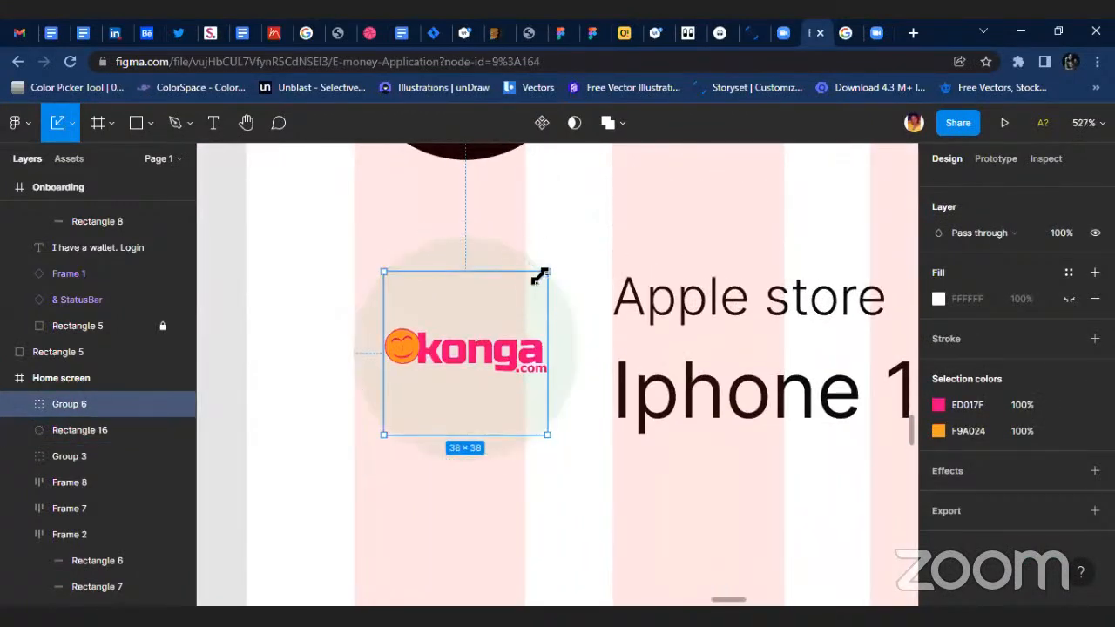
drag(540, 276, 514, 295)
drag(474, 356, 485, 354)
Align the Konga logo and its badge circle on their vertical centers and group them.
shift+click(559, 316)
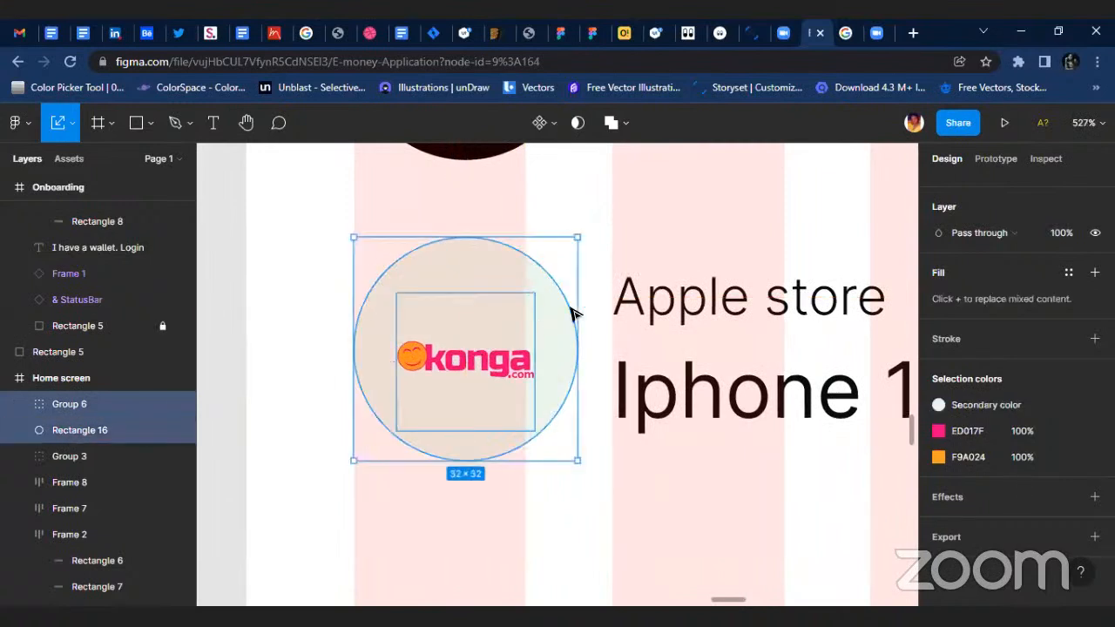
key(v)
scroll(1003, 223, up, 5)
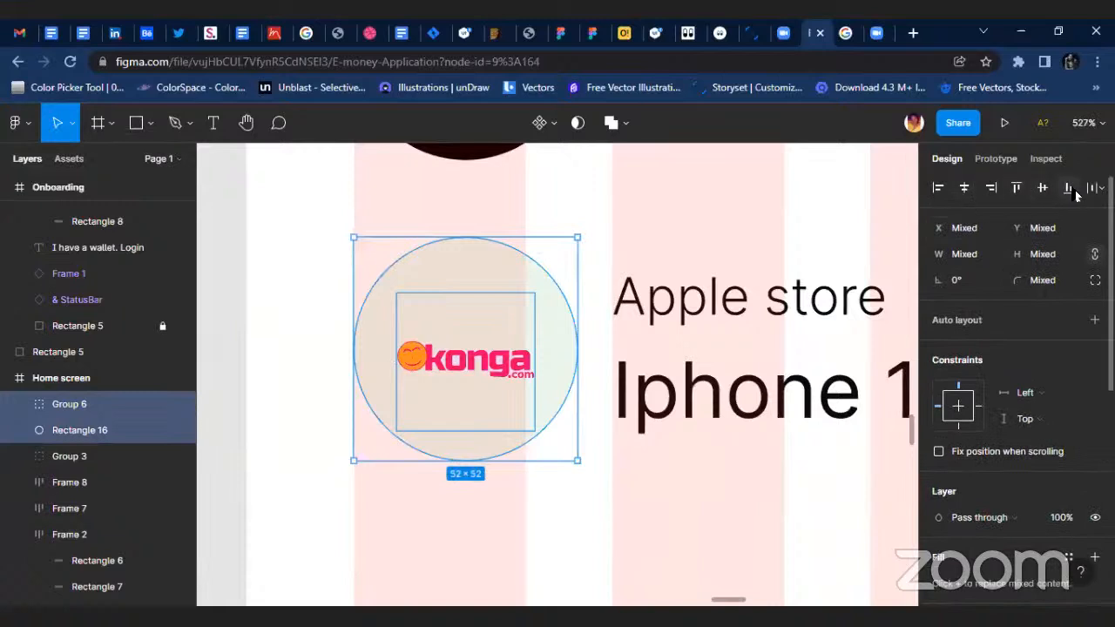
click(1045, 190)
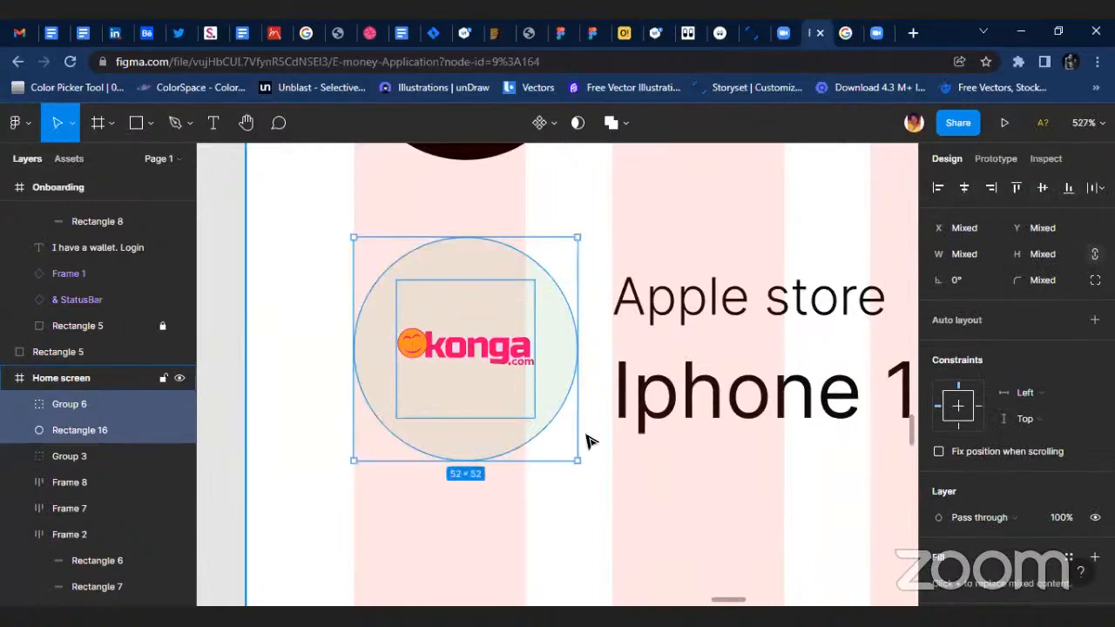
key(ctrl+g)
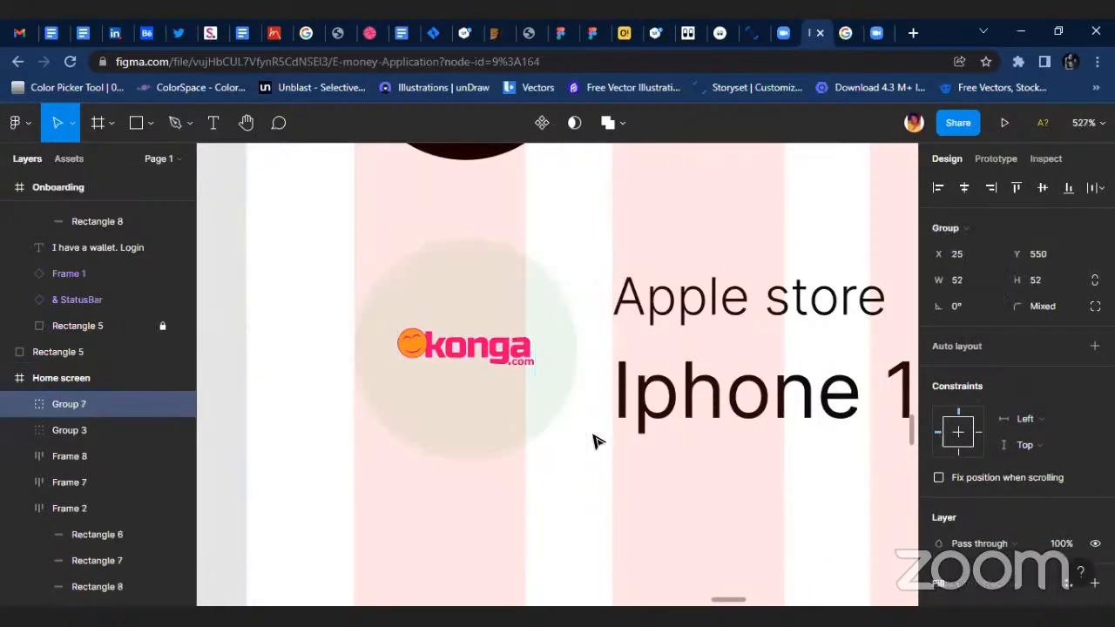
Duplicate the Konga badge's circle, move the copy out of the group into the Home screen frame, and place it below at about X 26, Y 617.
double_click(462, 442)
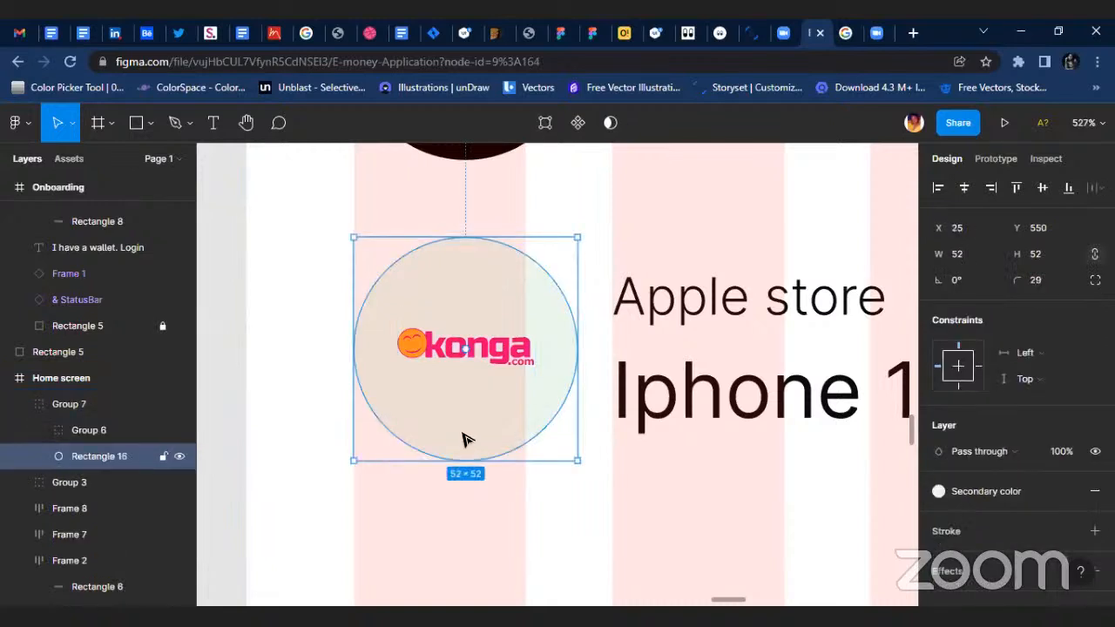
drag(462, 440, 462, 609)
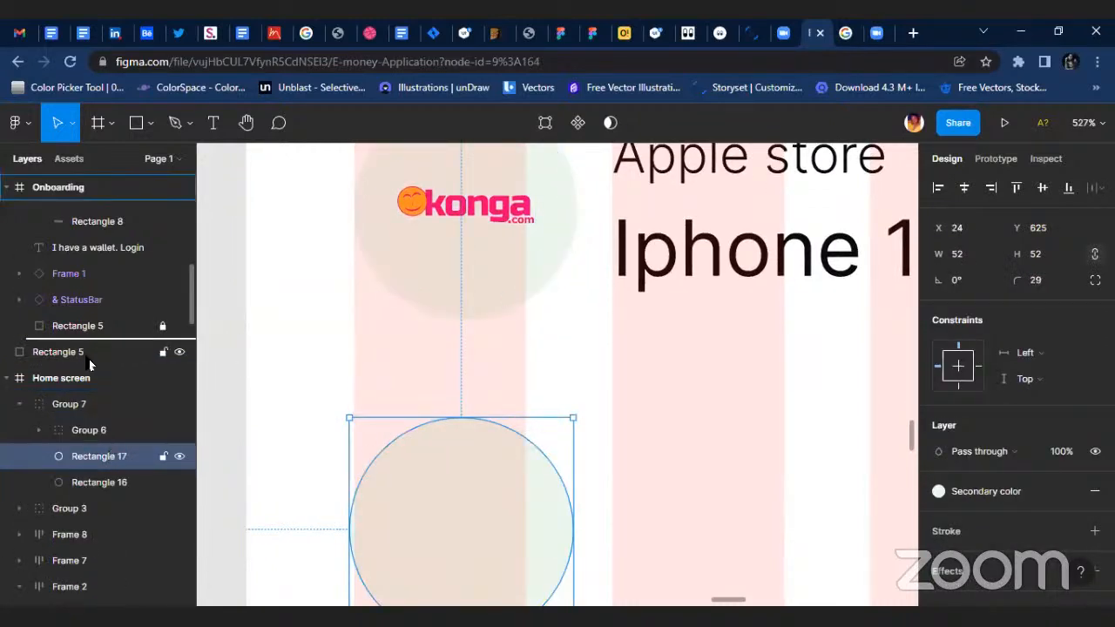
drag(89, 359, 89, 363)
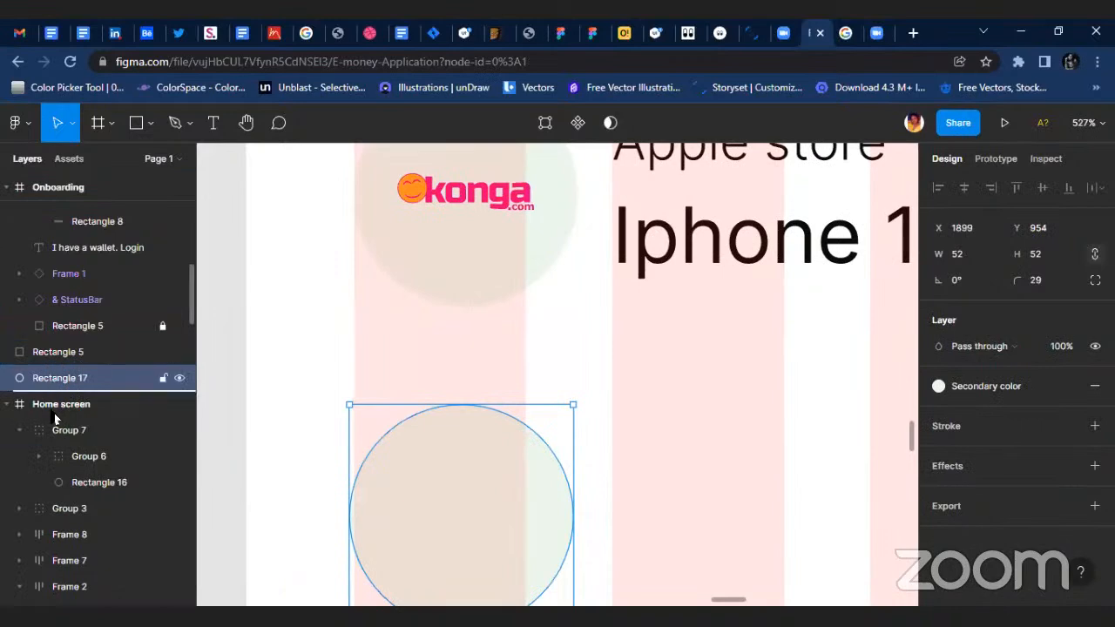
drag(53, 413, 54, 414)
scroll(552, 403, down, 5)
drag(530, 463, 532, 457)
scroll(529, 421, down, 5)
scroll(569, 368, up, 5)
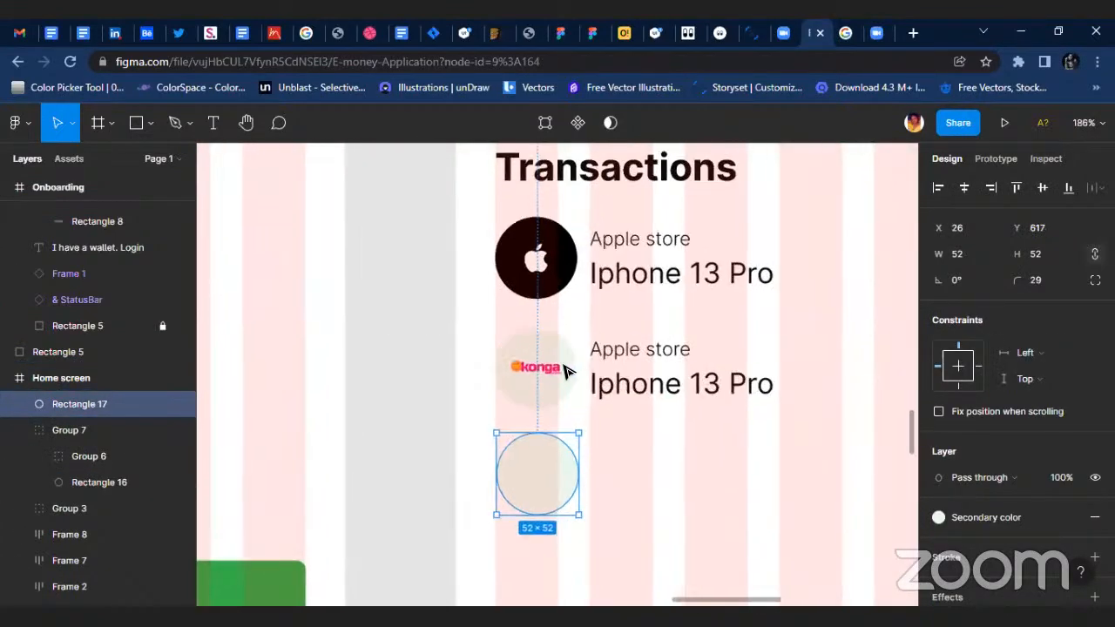
Switch the Konga badge circle's fill to the White style, detach the style, and set the color to F7F7F7.
click(566, 371)
scroll(1002, 493, down, 4)
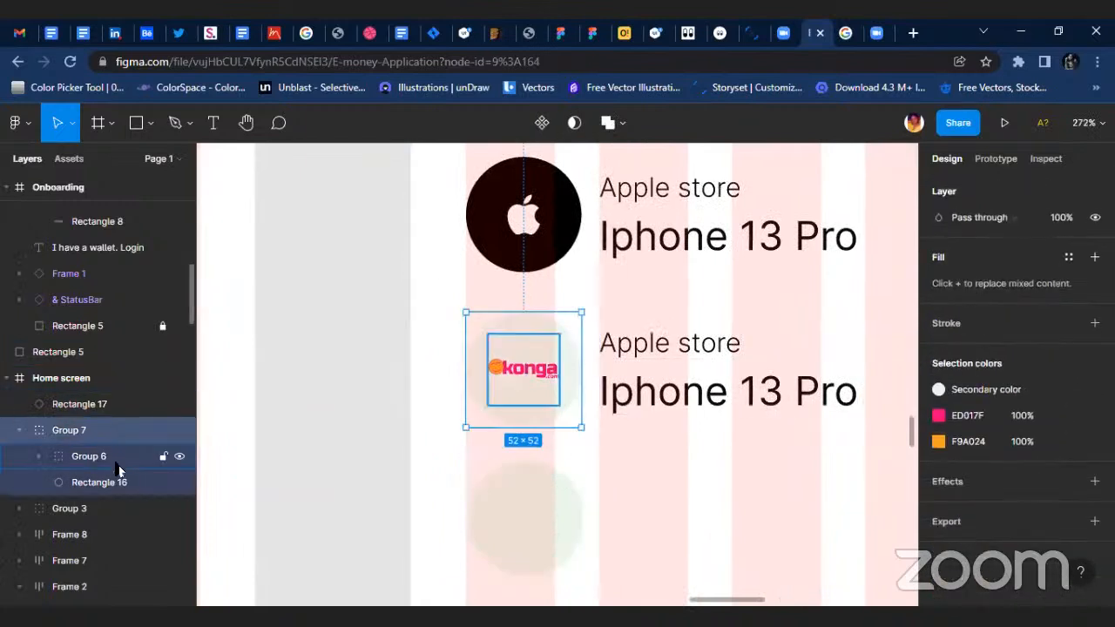
click(141, 457)
click(175, 482)
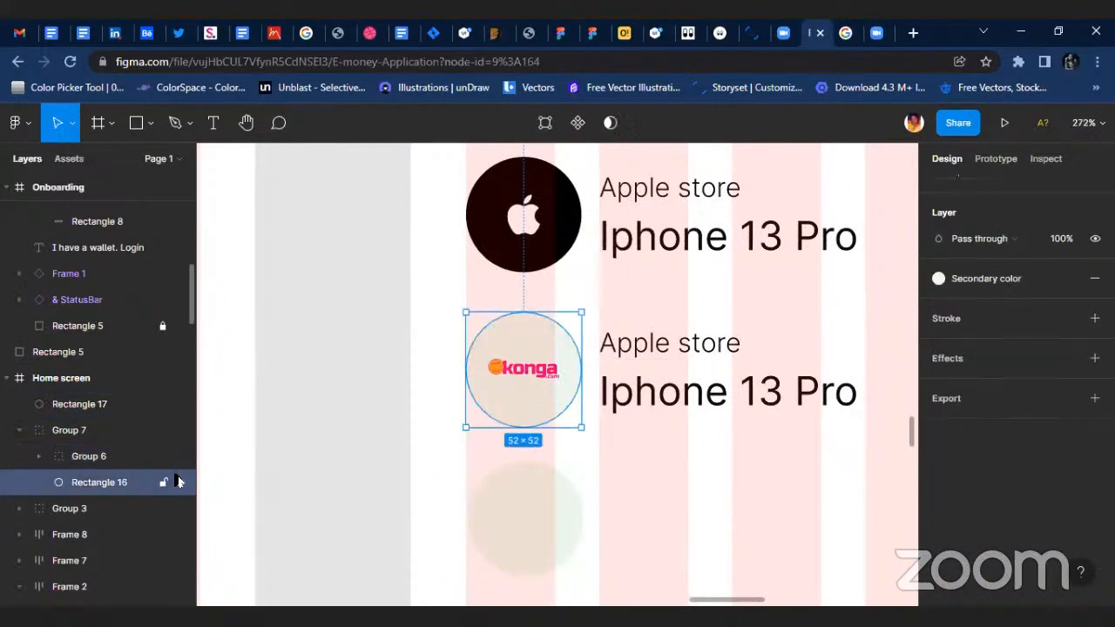
click(956, 287)
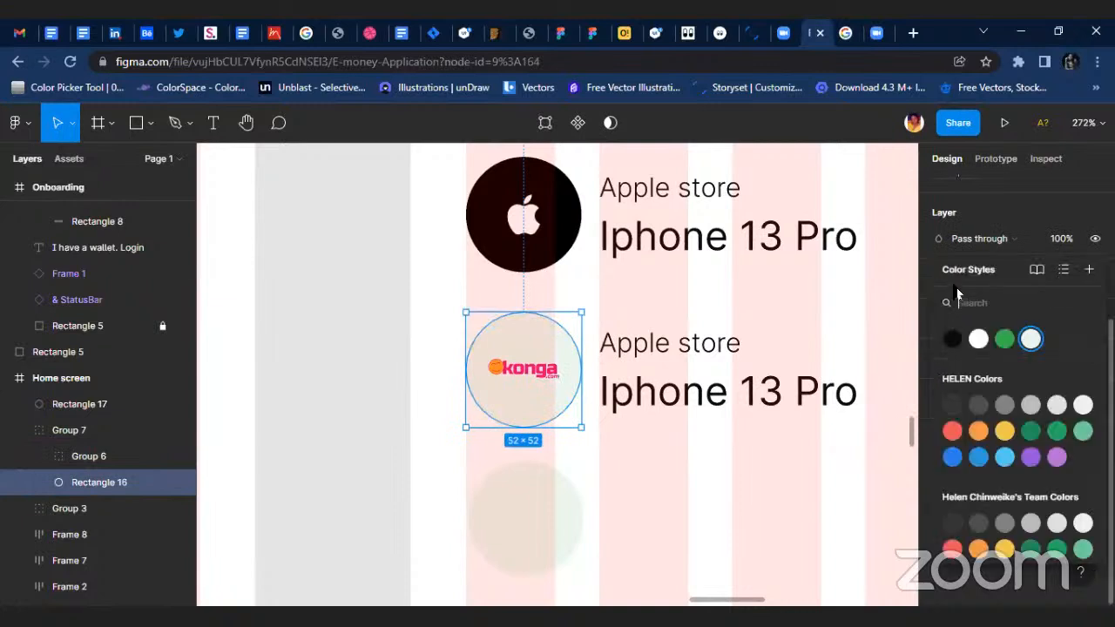
click(972, 338)
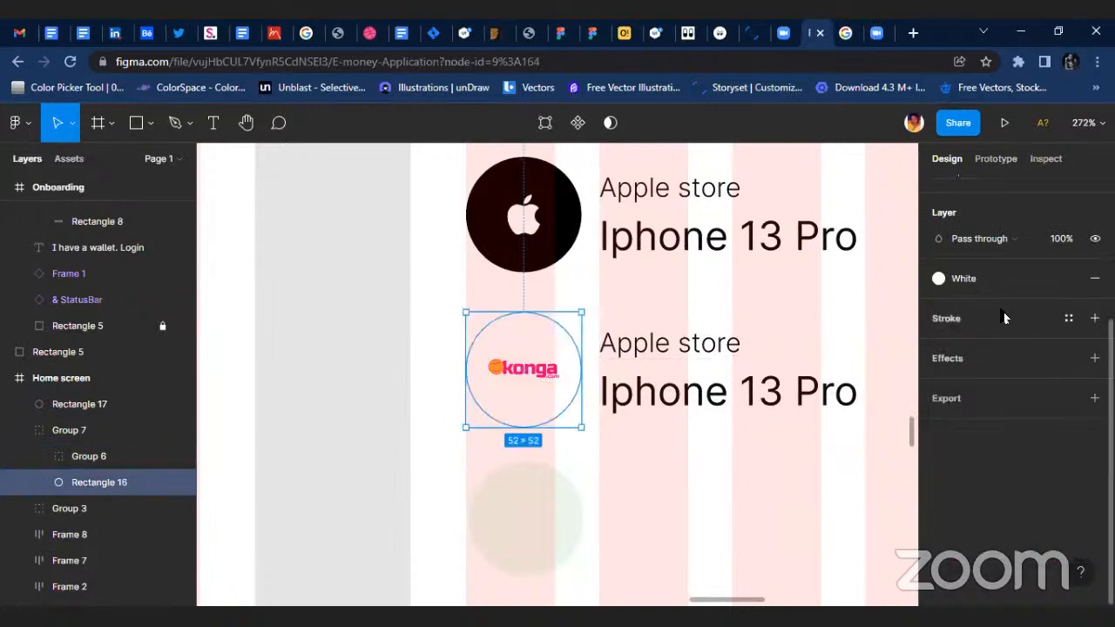
click(1069, 283)
click(939, 304)
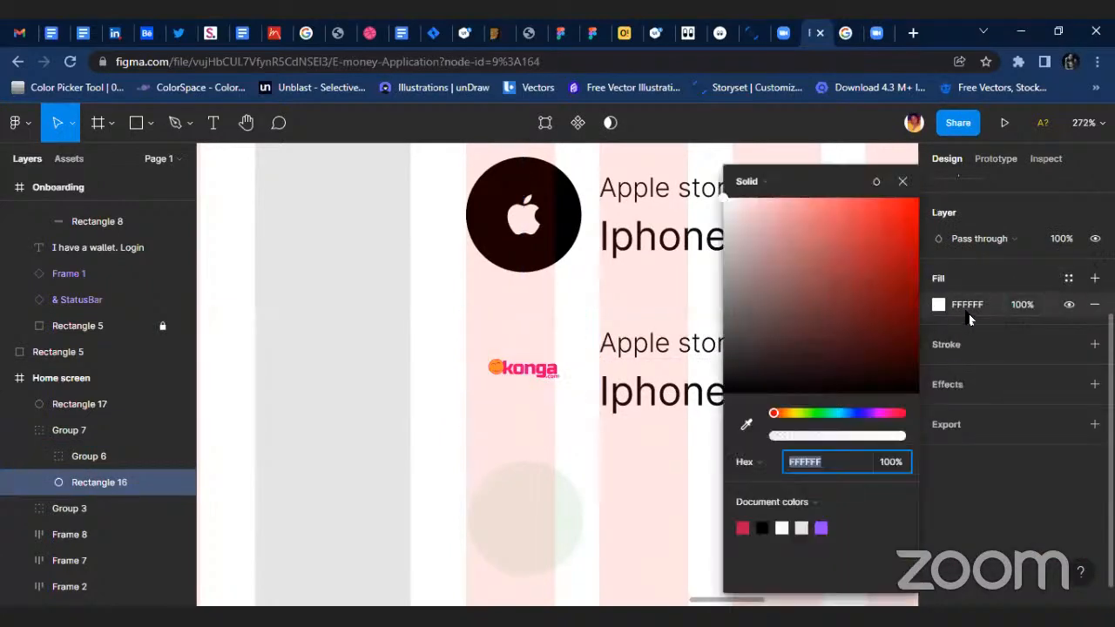
click(968, 307)
text(f7f7f7)
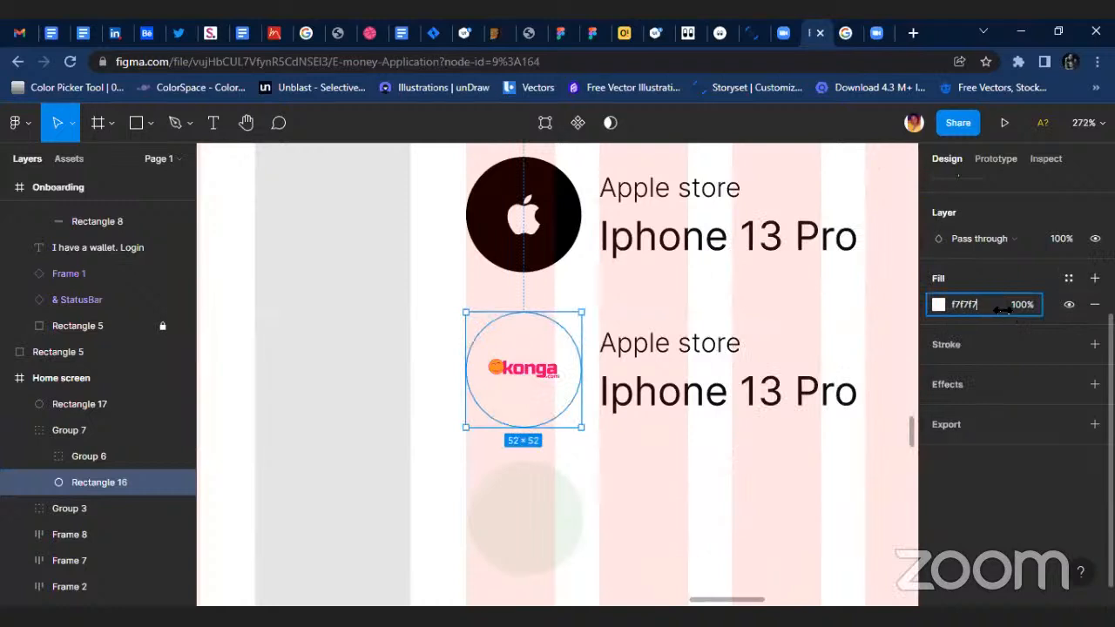
key(Return)
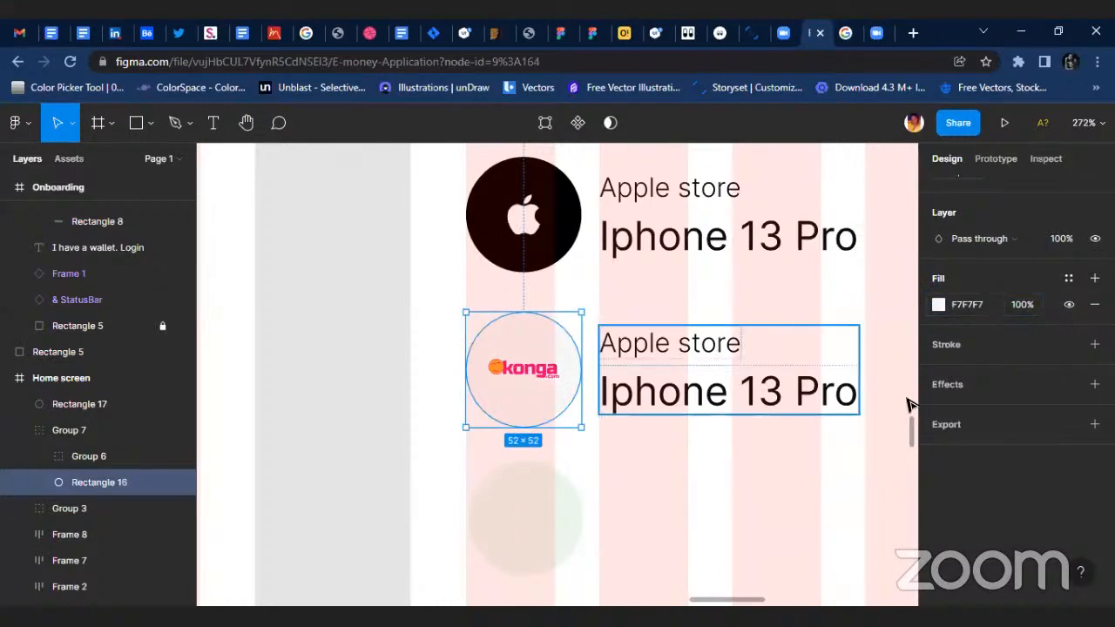
click(717, 488)
scroll(736, 483, down, 3)
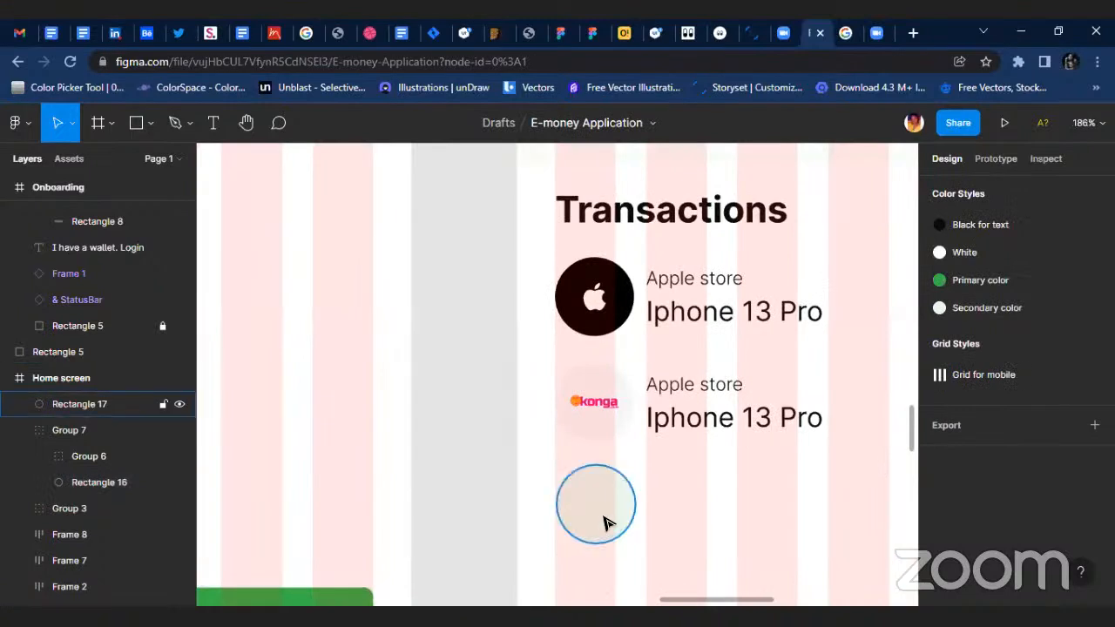
Detach the color style from the empty third badge circle and set its fill to F7F7F7.
click(596, 504)
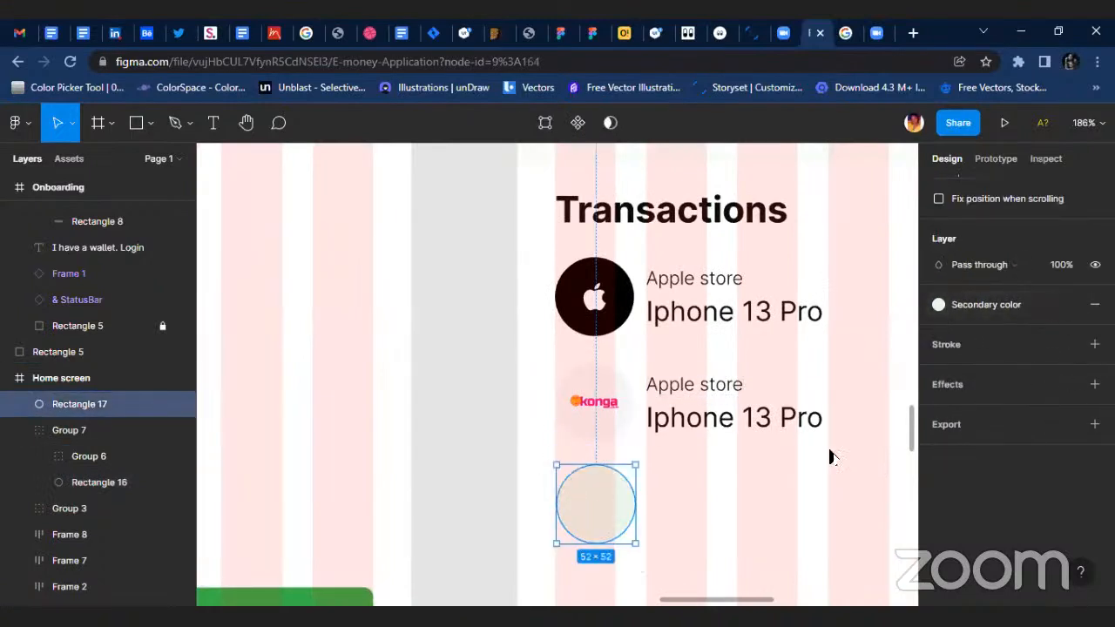
click(1069, 304)
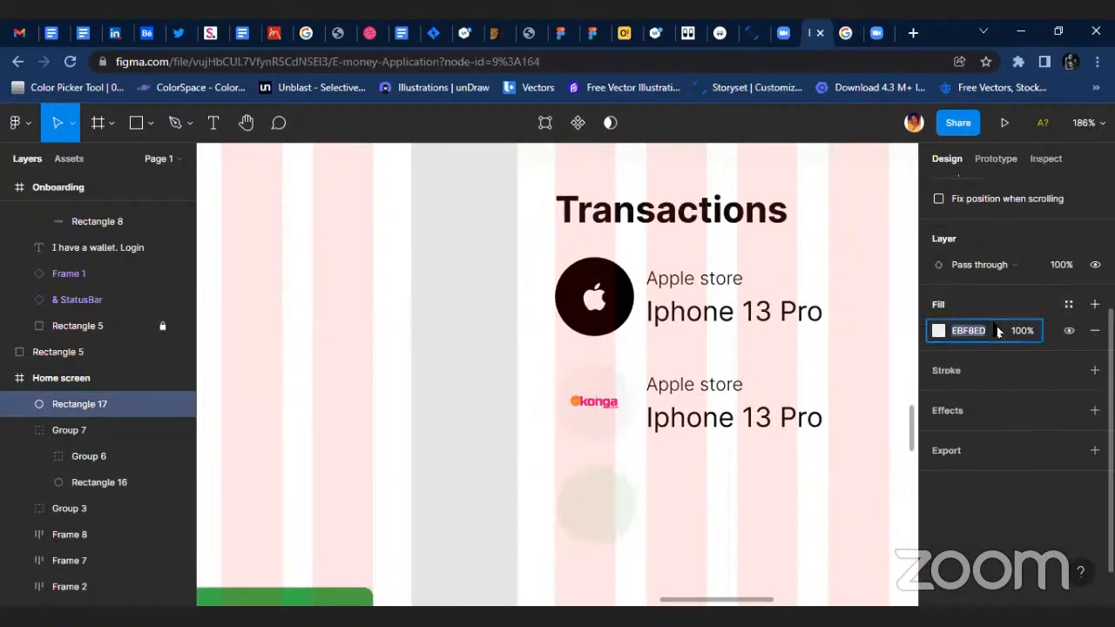
text(F7F7F7)
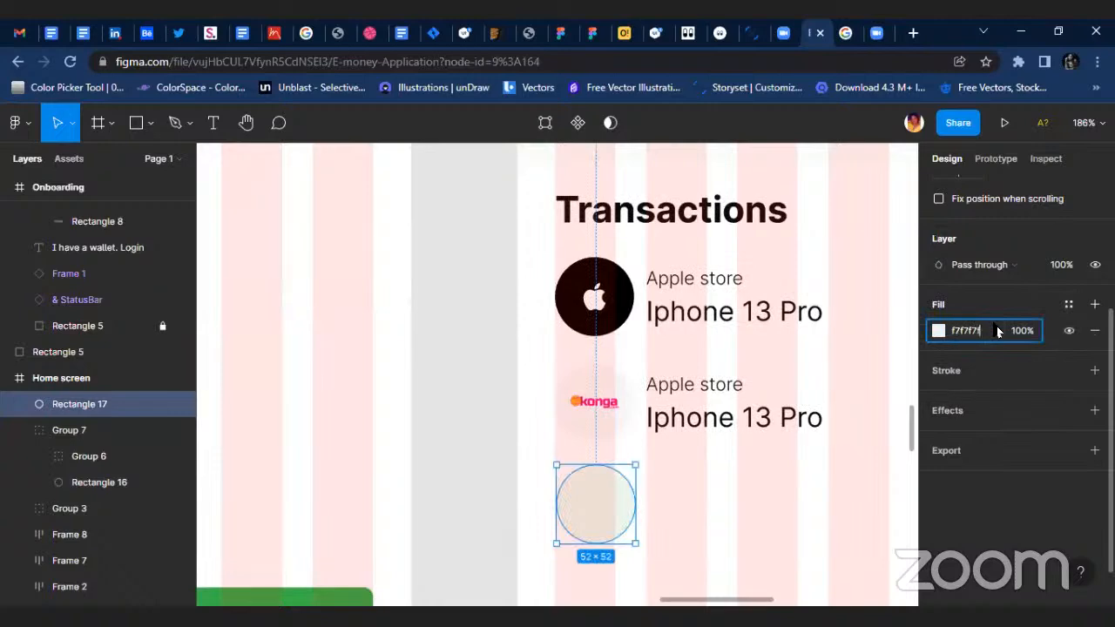
key(Return)
click(784, 509)
scroll(662, 423, down, 3)
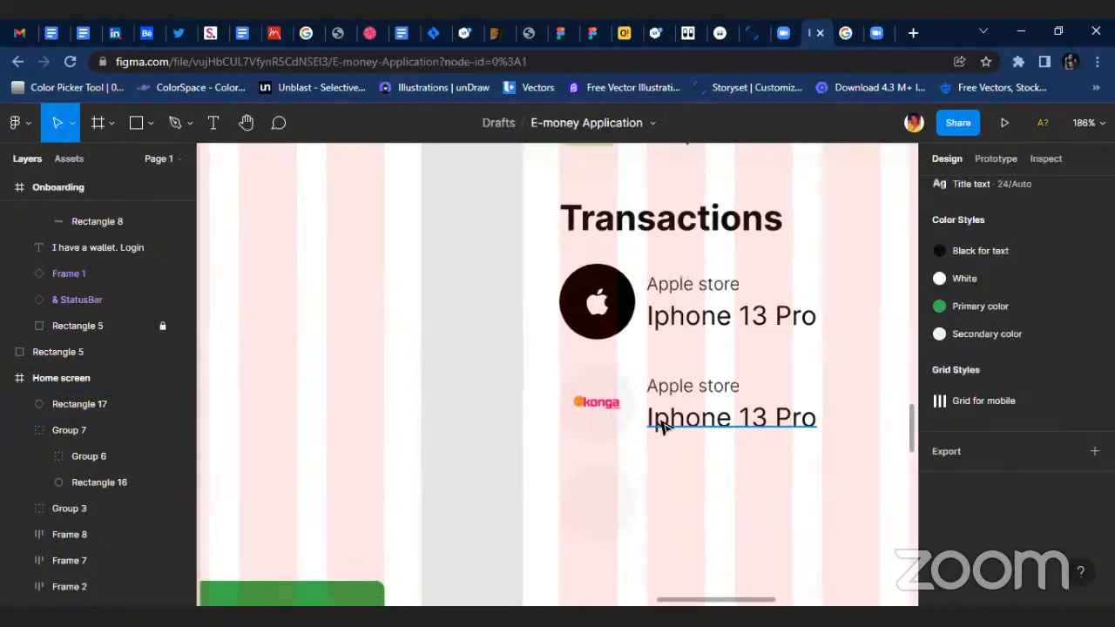
Change the second transaction row's store name to "Konga".
scroll(680, 411, up, 5)
click(652, 379)
double_click(653, 378)
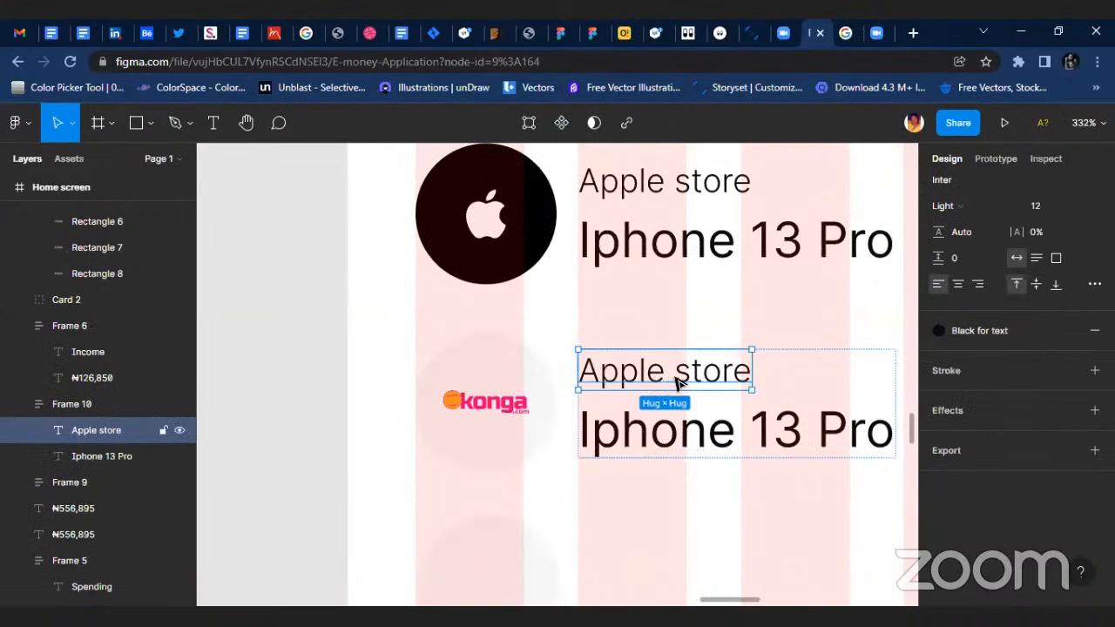
double_click(675, 376)
text(Konga)
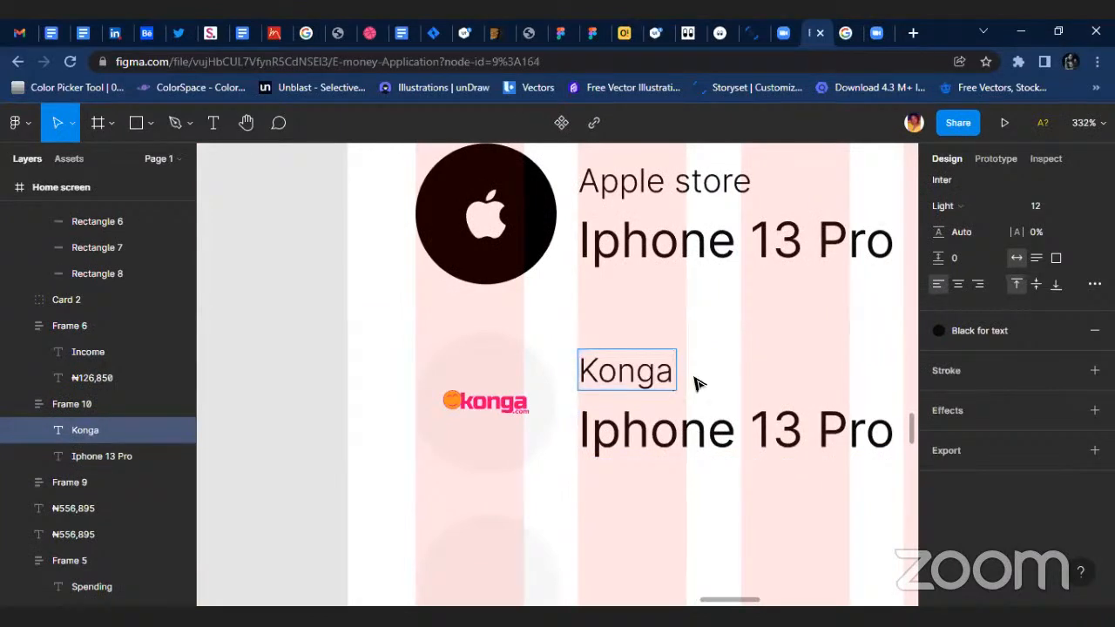
Change the Konga row's item name to "Wedding heel".
click(667, 411)
double_click(719, 414)
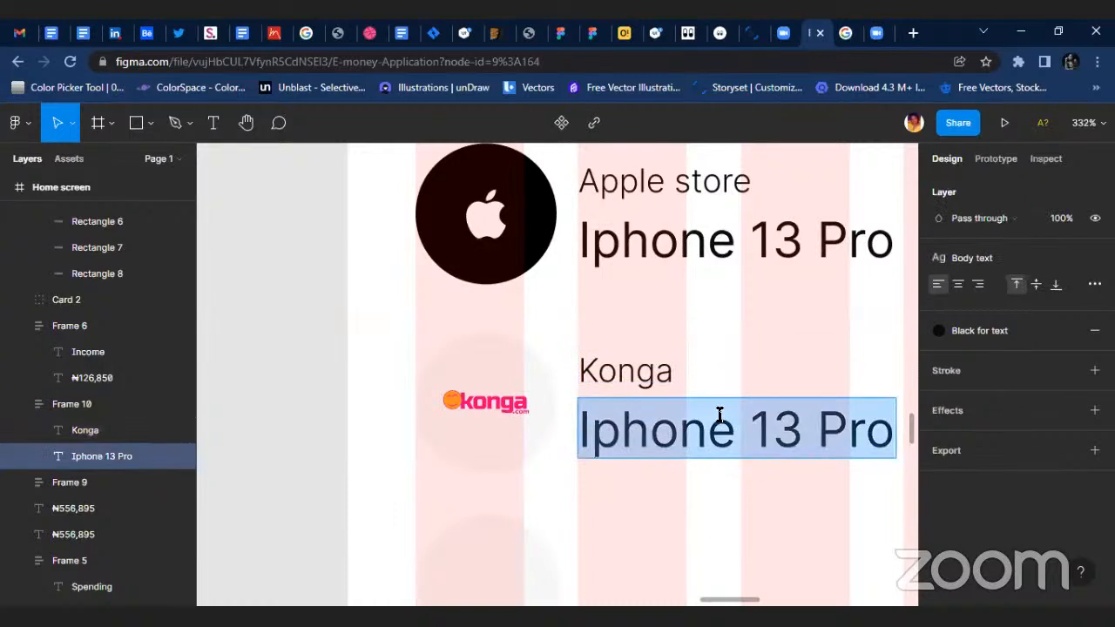
text(Wedd)
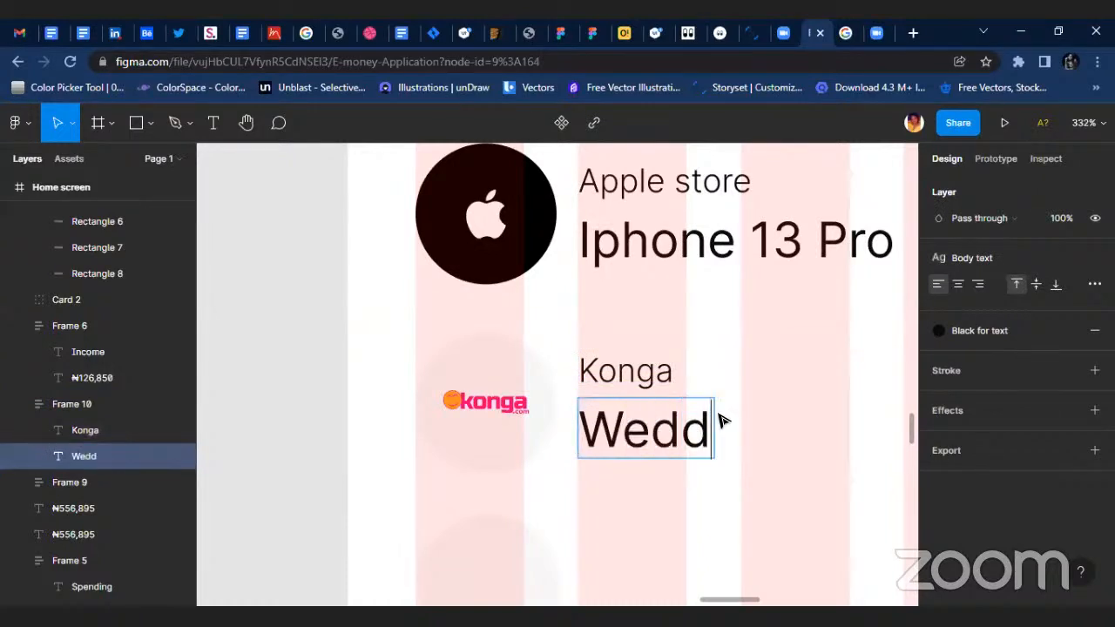
text(ing )
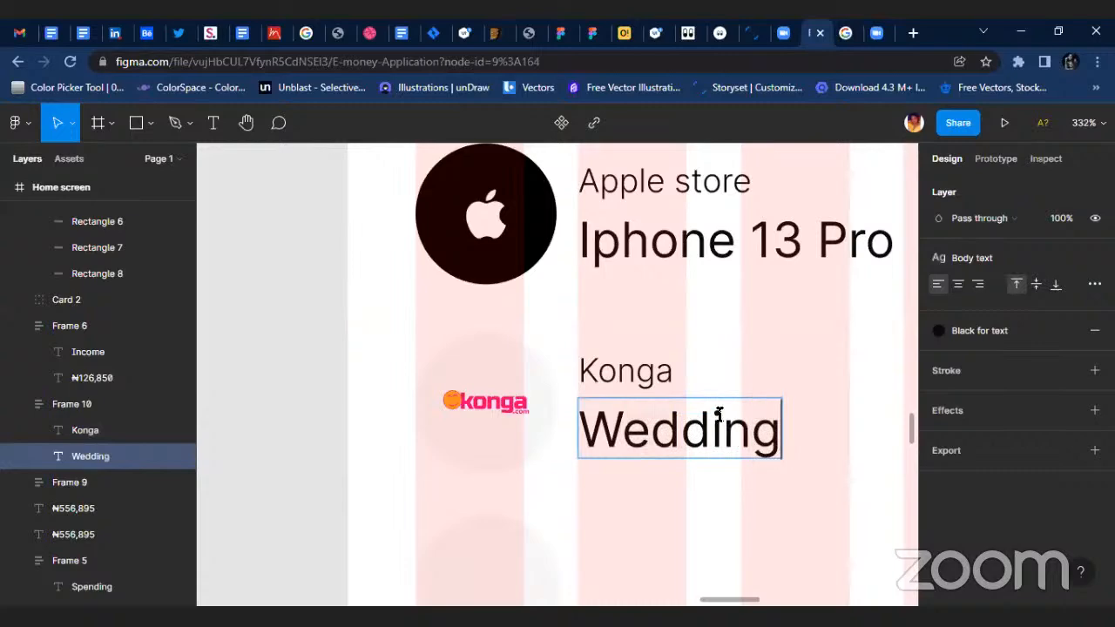
text(heel)
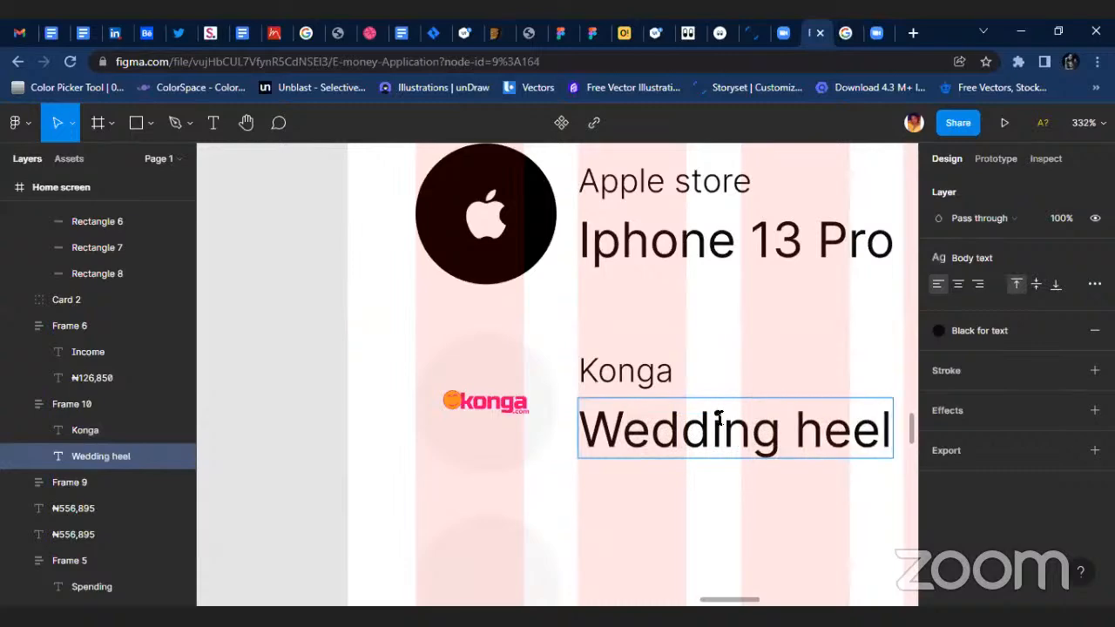
key(Escape)
key(Escape)
scroll(644, 523, down, 5)
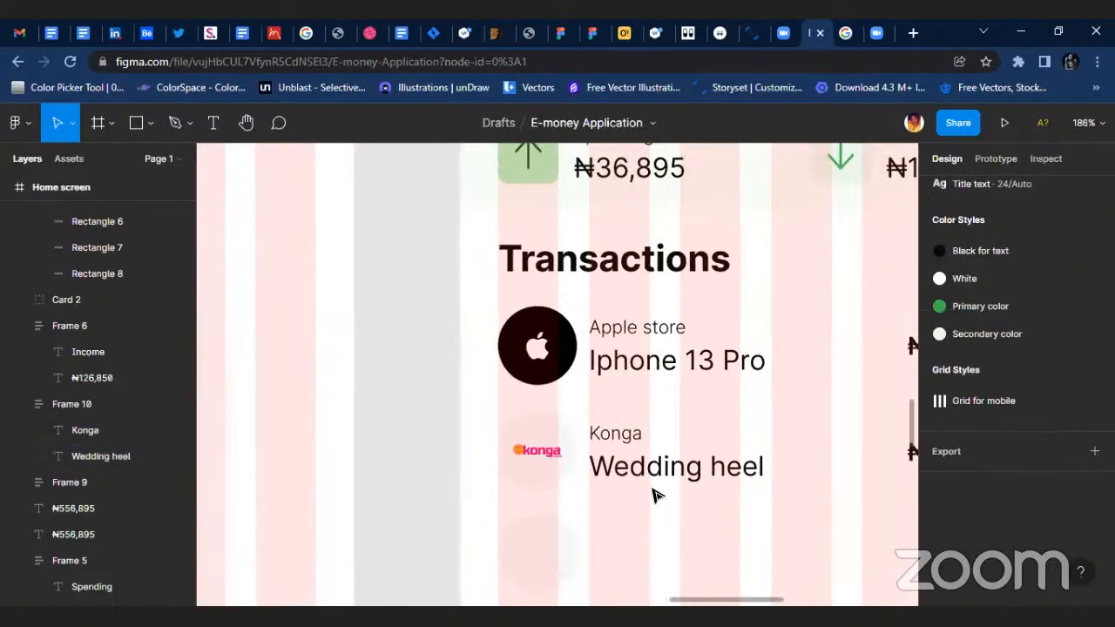
Replace the Konga row's item name with "Smart Television".
click(629, 468)
double_click(632, 468)
double_click(636, 465)
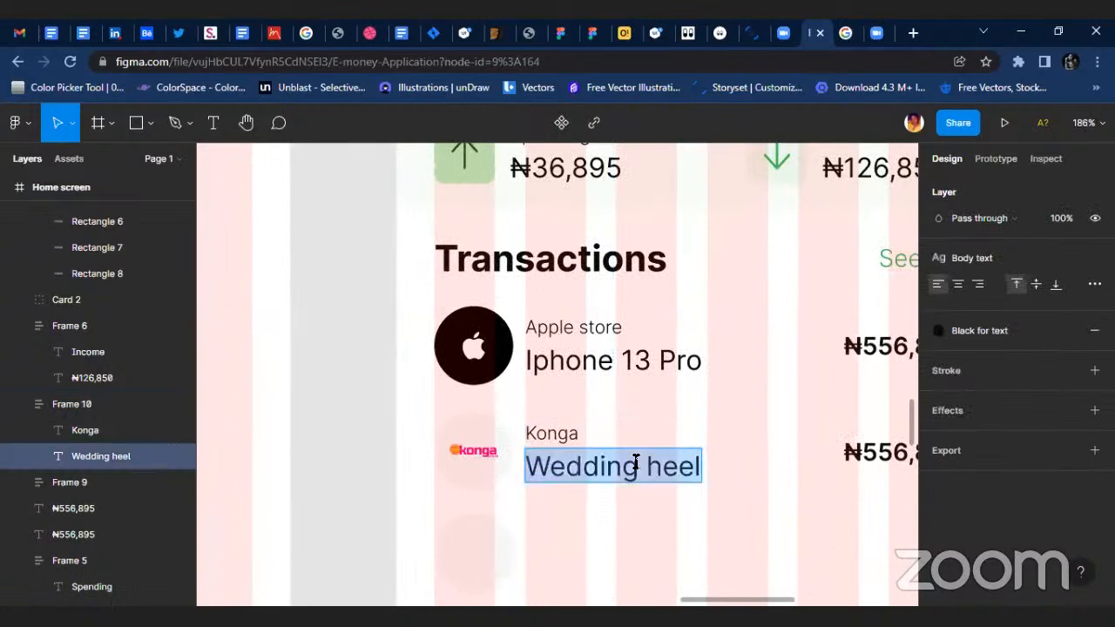
text(SMA)
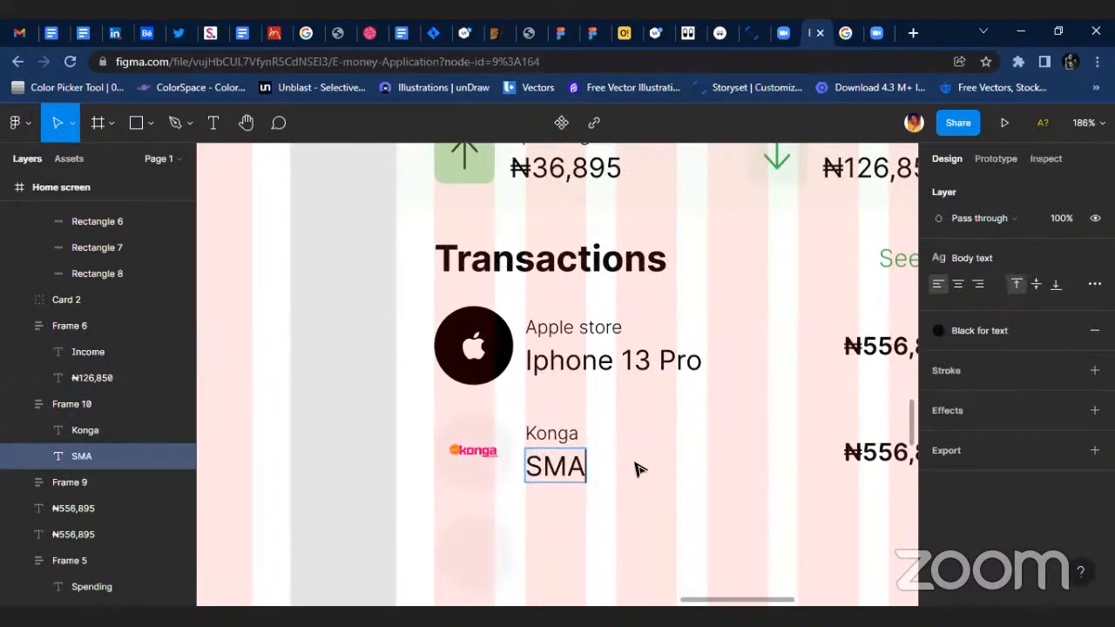
key(BackSpace)
key(BackSpace)
key(BackSpace)
key(BackSpace)
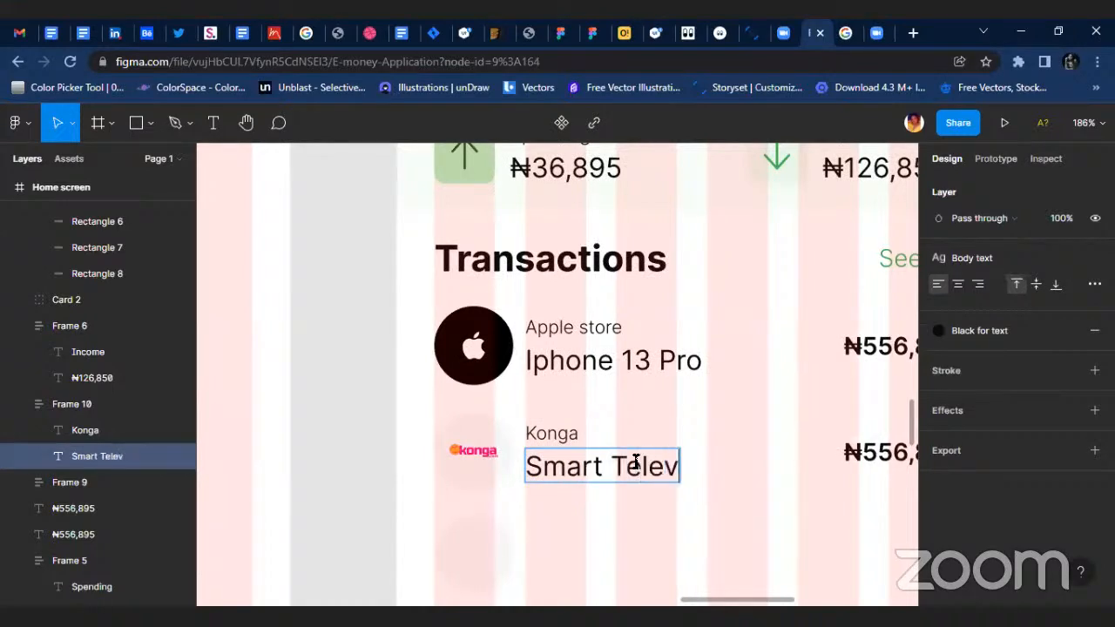
text(mart Television)
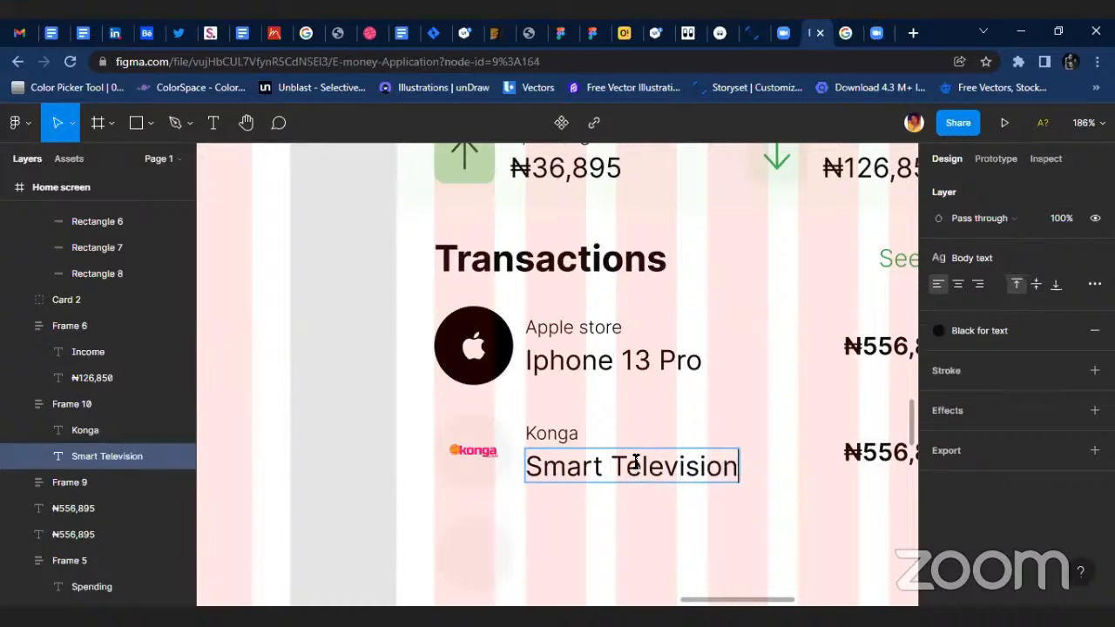
key(Escape)
key(Escape)
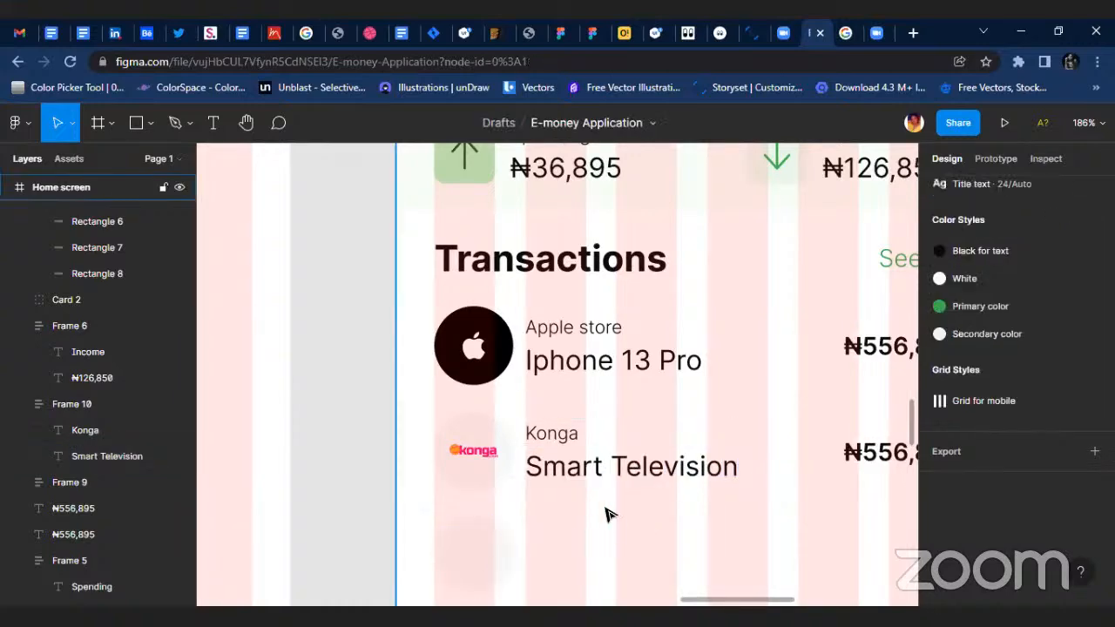
Change the amount in the Konga transaction row to ₦306,895.
scroll(609, 516, down, 3)
scroll(667, 523, up, 2)
click(784, 462)
ctrl+scroll(836, 461, up, 5)
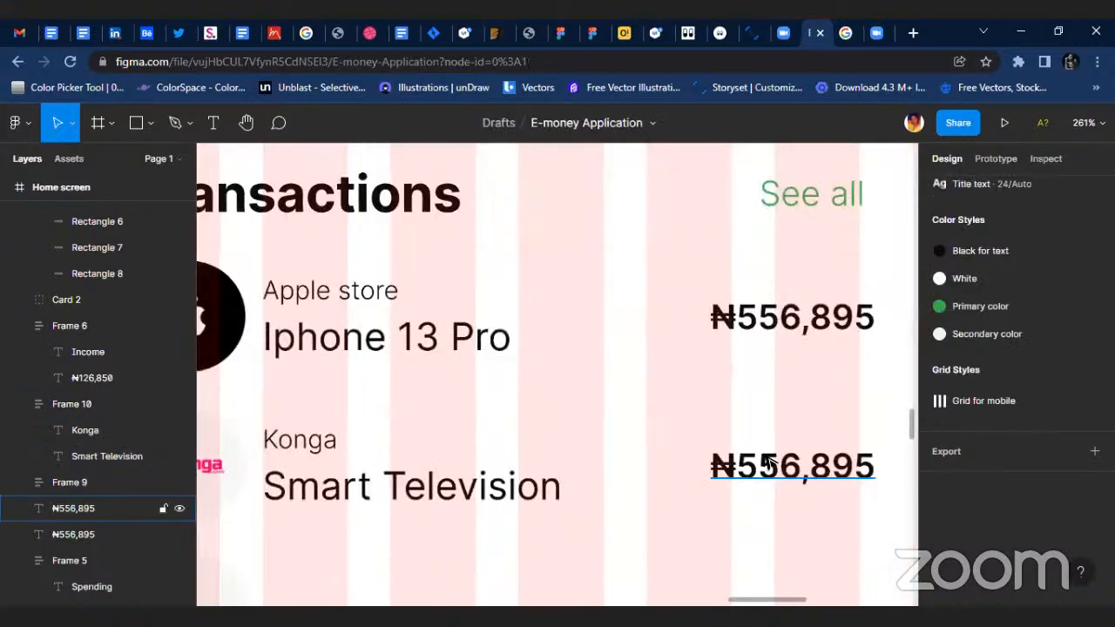
double_click(741, 455)
click(742, 457)
drag(761, 455, 722, 464)
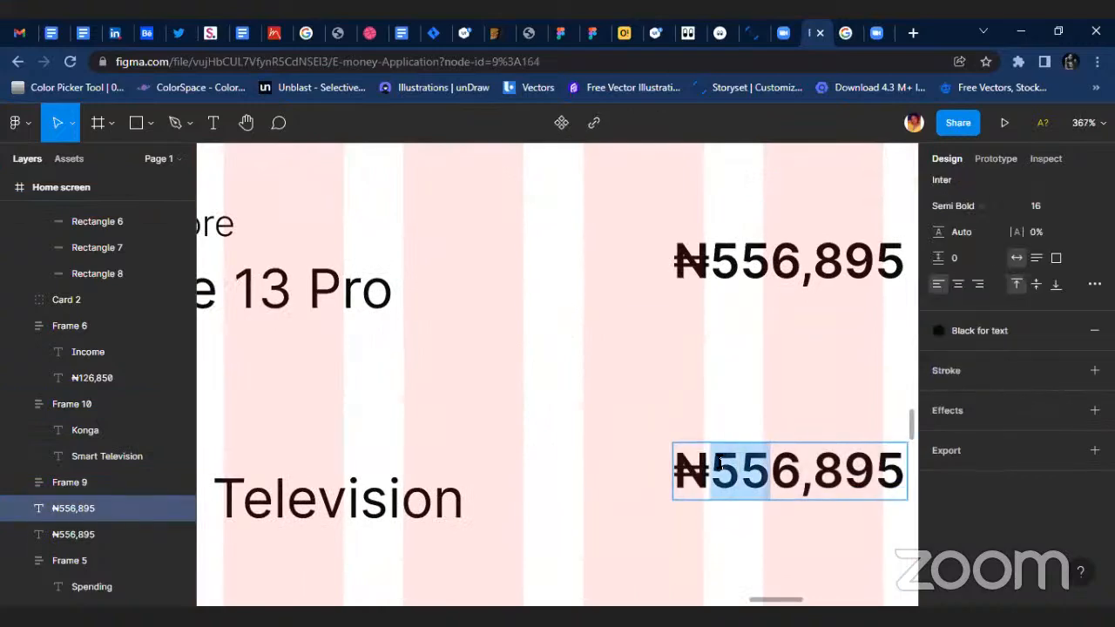
text(30)
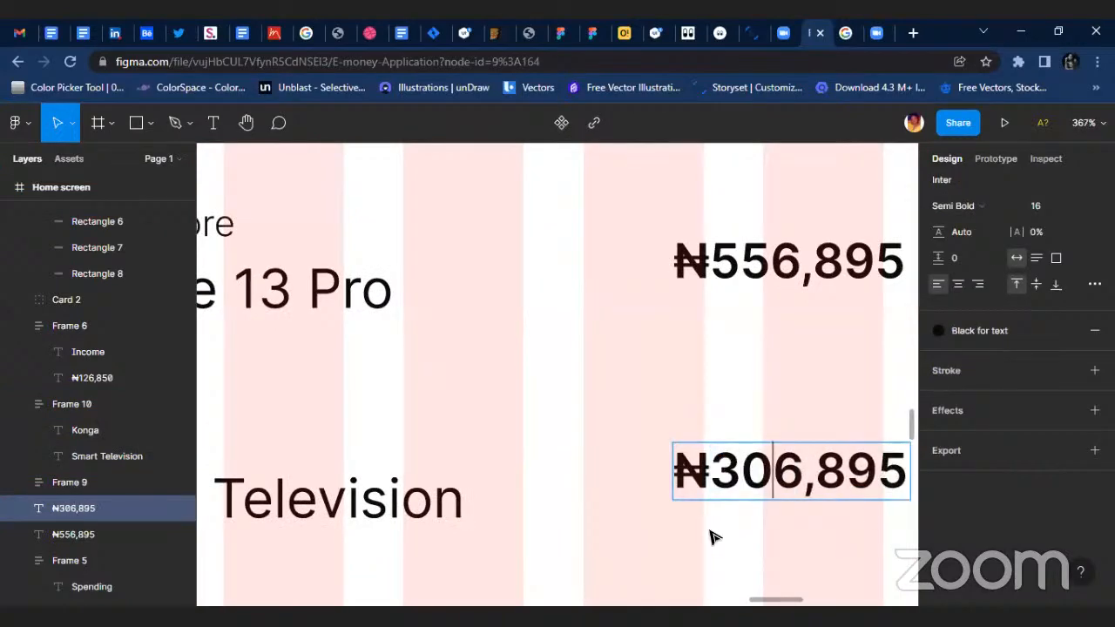
click(714, 538)
Reposition the large IROKOtv logo on the empty canvas below the app screens.
ctrl+scroll(536, 449, down, 5)
scroll(360, 512, left, 1)
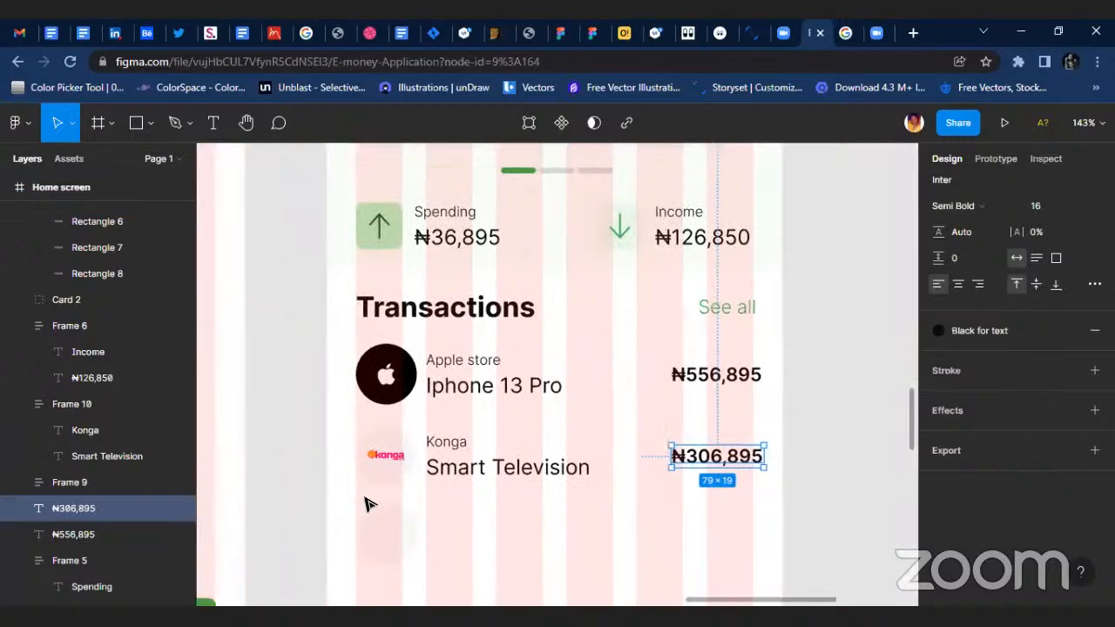
scroll(431, 497, down, 2)
ctrl+scroll(506, 485, down, 5)
scroll(347, 498, down, 3)
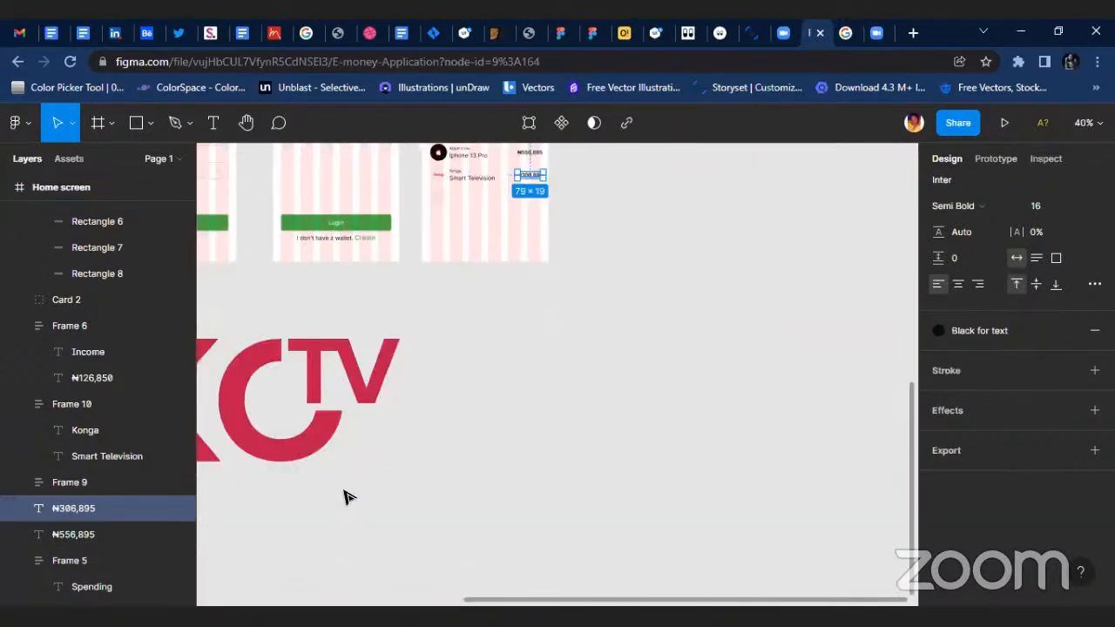
drag(356, 443, 649, 431)
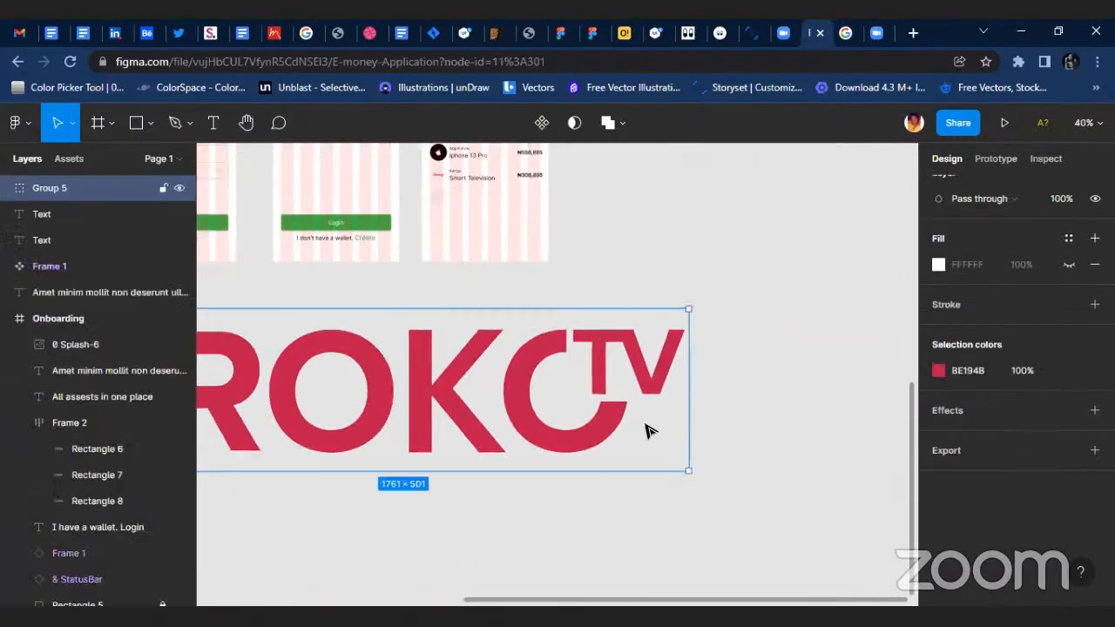
Scale the IROKOtv logo group down proportionally with the Scale tool.
click(70, 124)
click(77, 181)
click(69, 122)
click(92, 181)
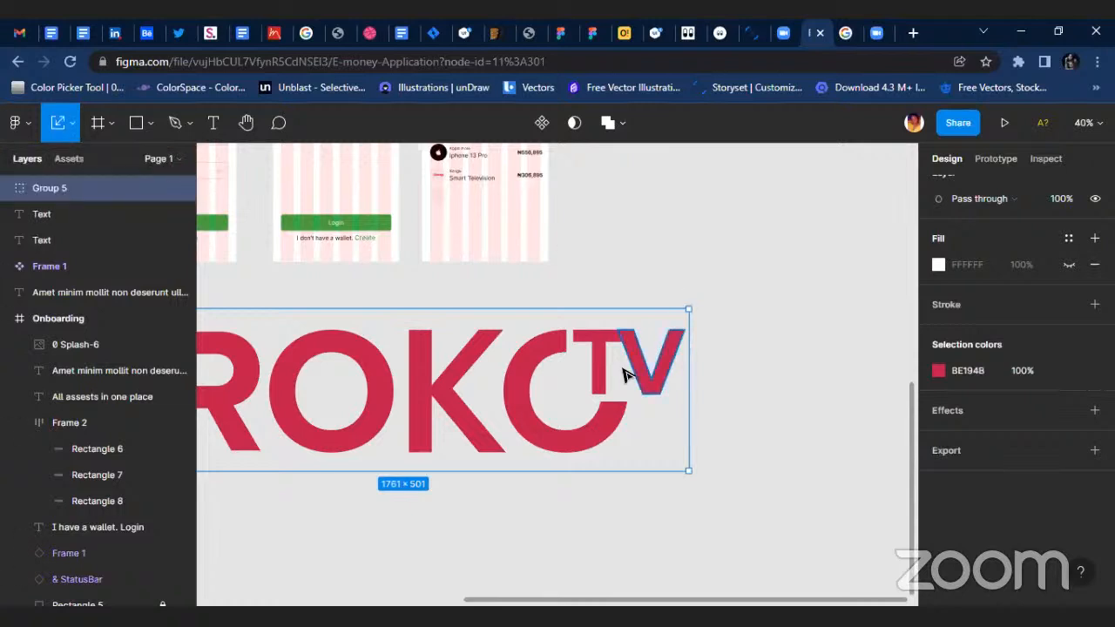
scroll(609, 383, down, 2)
scroll(475, 363, left, 2)
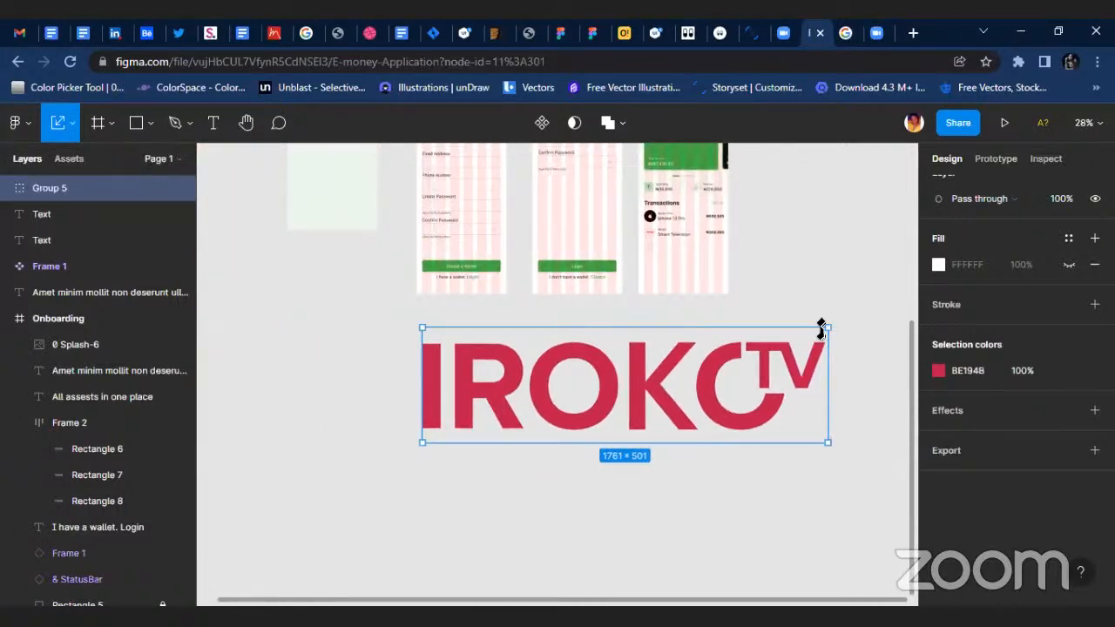
drag(773, 360, 501, 446)
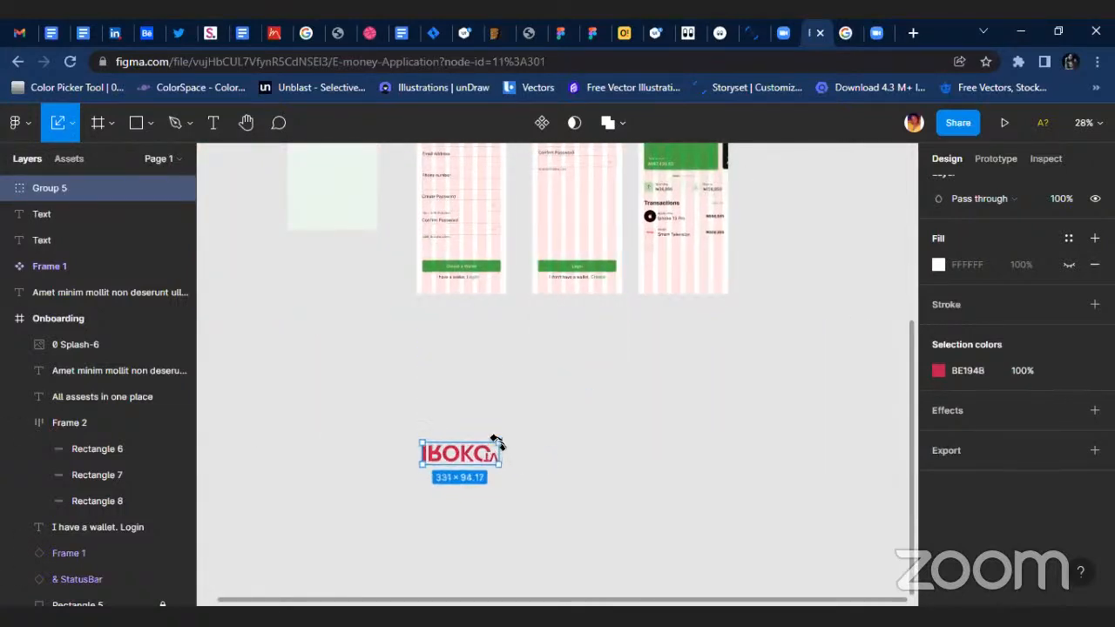
key(ctrl+z)
drag(774, 352, 604, 392)
Move the reduced IROKOtv logo into the Home screen, just below the third transaction badge circle.
drag(575, 397, 701, 349)
scroll(720, 312, up, 1)
scroll(570, 390, up, 3)
scroll(672, 174, up, 5)
scroll(702, 349, up, 5)
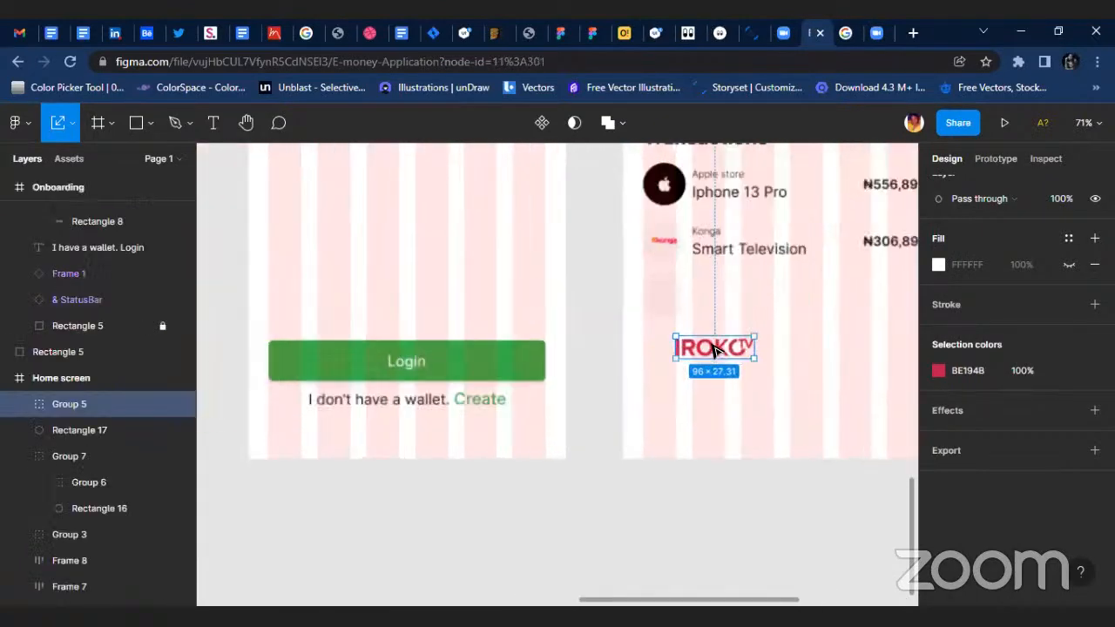
Scale the IROKOtv logo on the Home screen to about 27 × 7.7.
drag(807, 325, 697, 355)
drag(576, 290, 615, 294)
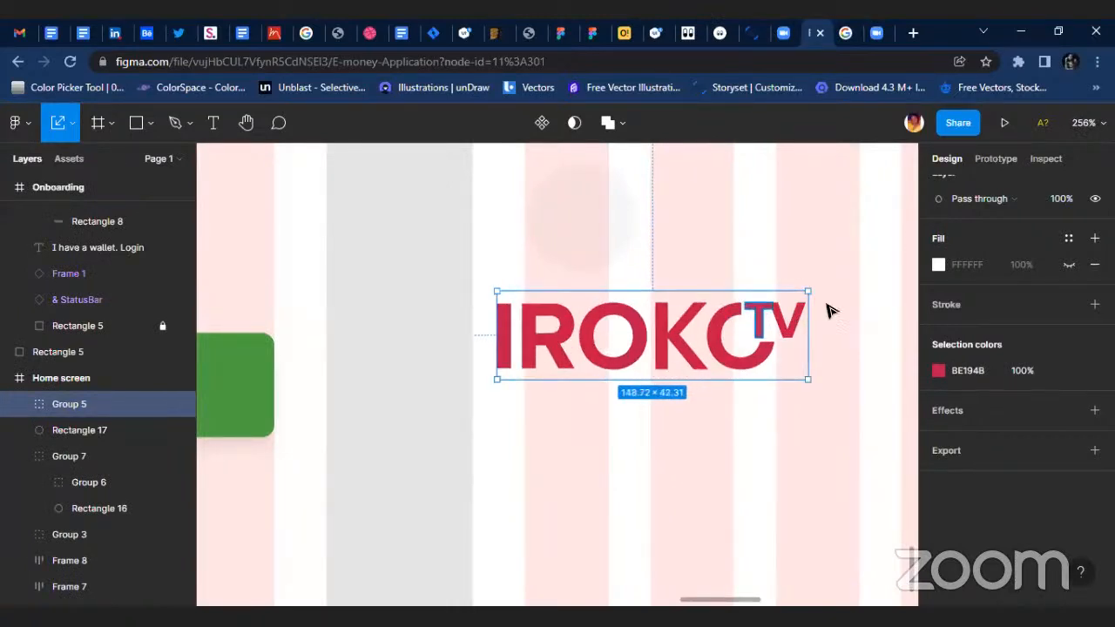
drag(828, 311, 667, 371)
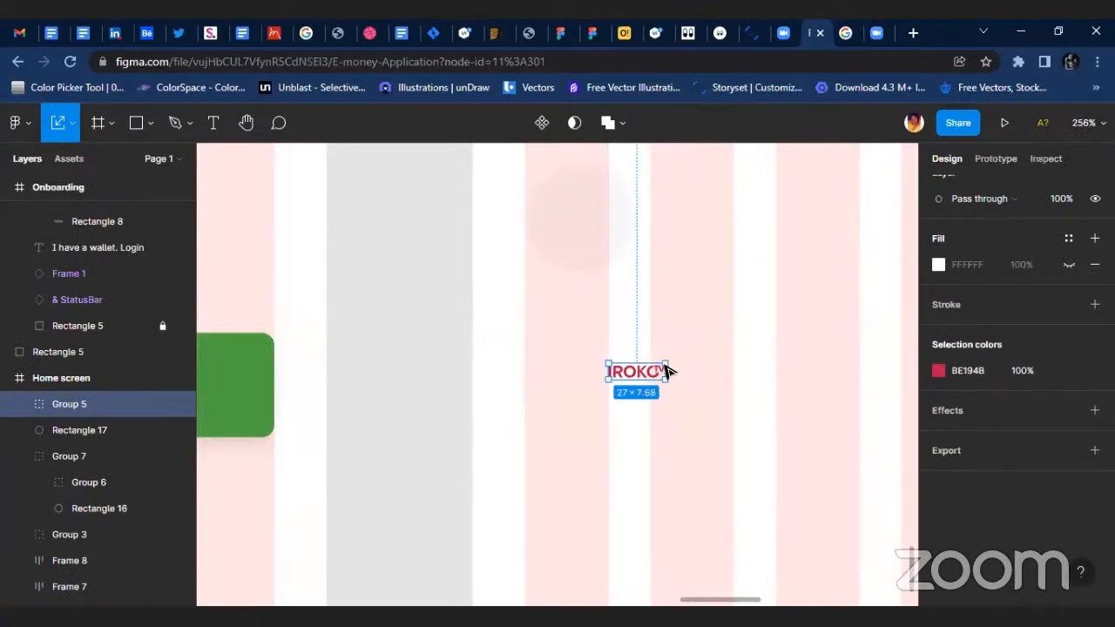
Place the IROKOtv logo inside the third badge circle and resize it to about 34 × 9.7.
click(69, 130)
click(66, 161)
scroll(542, 329, up, 5)
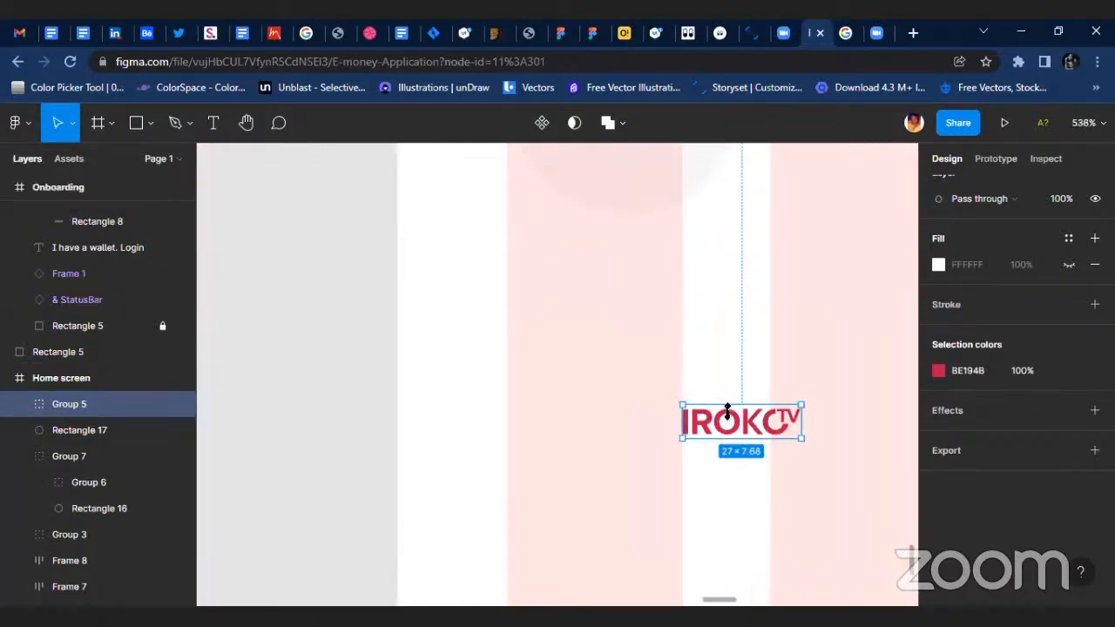
drag(728, 411, 651, 324)
scroll(667, 304, down, 2)
scroll(754, 331, down, 4)
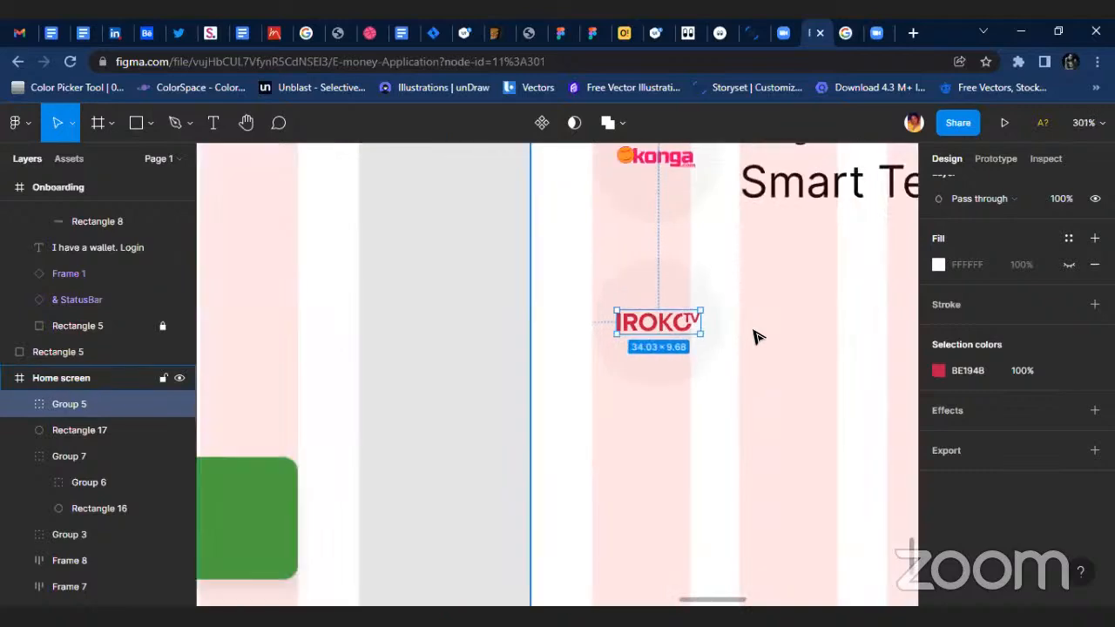
scroll(799, 323, up, 3)
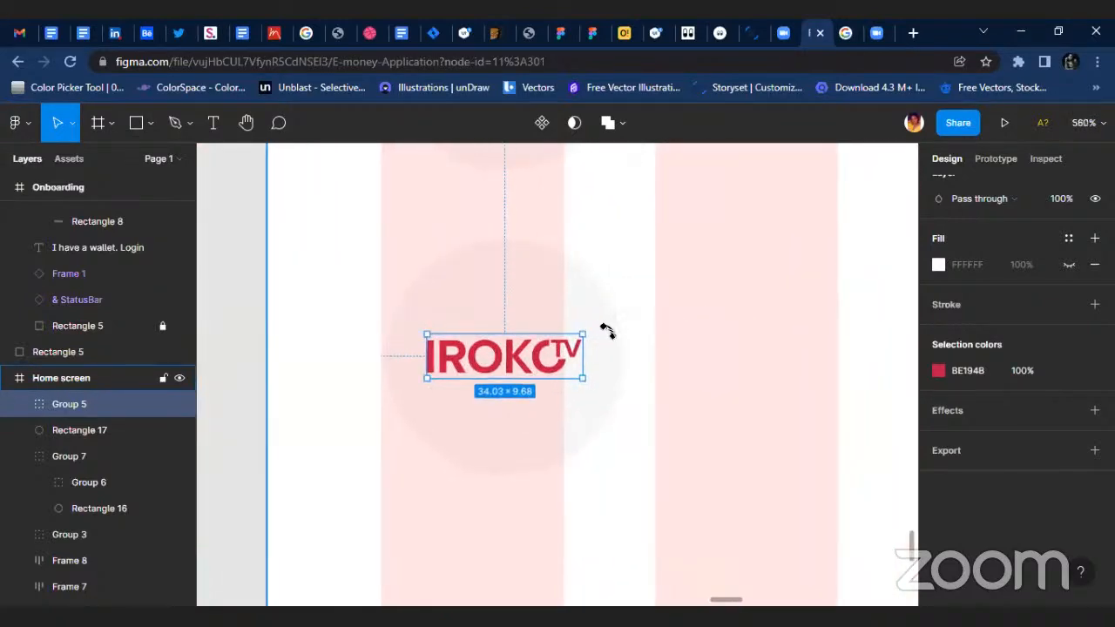
scroll(604, 328, down, 5)
scroll(662, 418, up, 5)
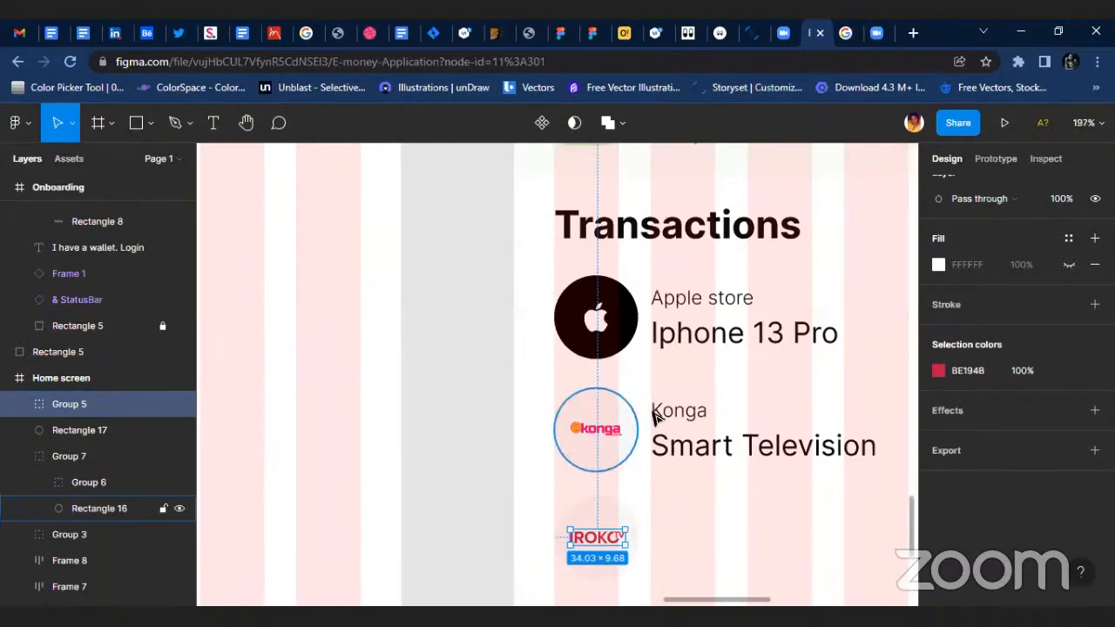
scroll(633, 393, up, 4)
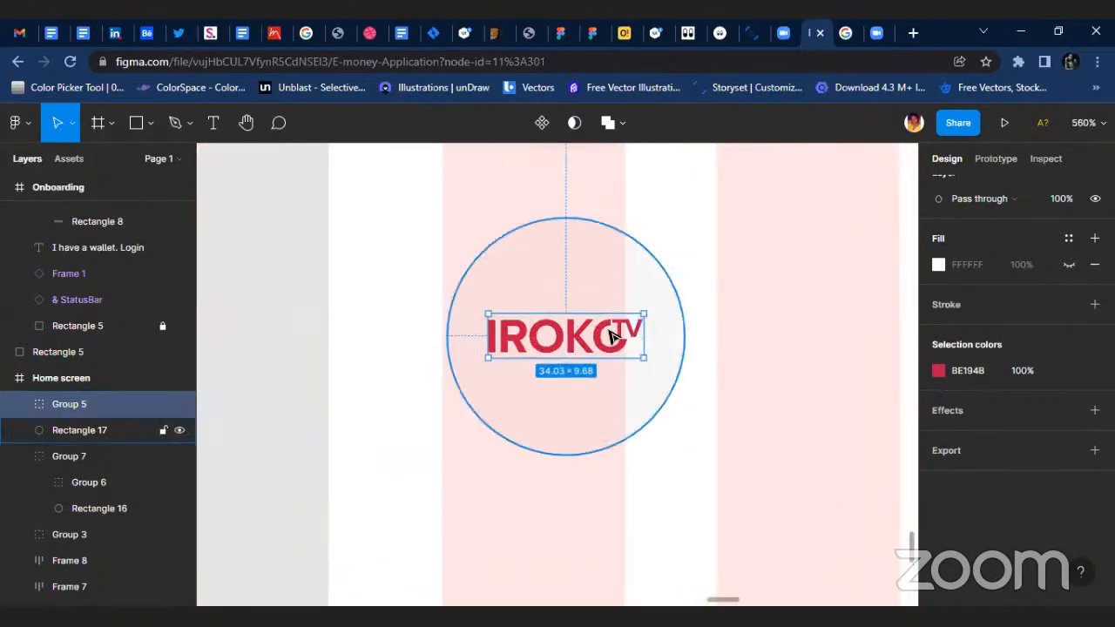
Group the IROKOtv logo with its F7F7F7 badge circle.
shift+click(630, 415)
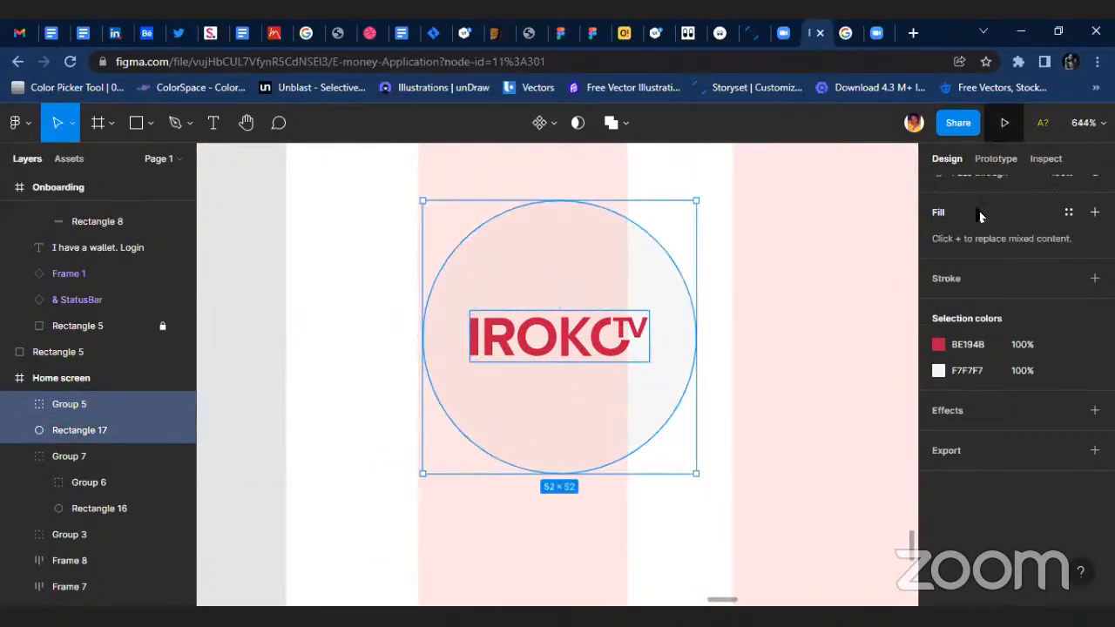
scroll(980, 209, up, 4)
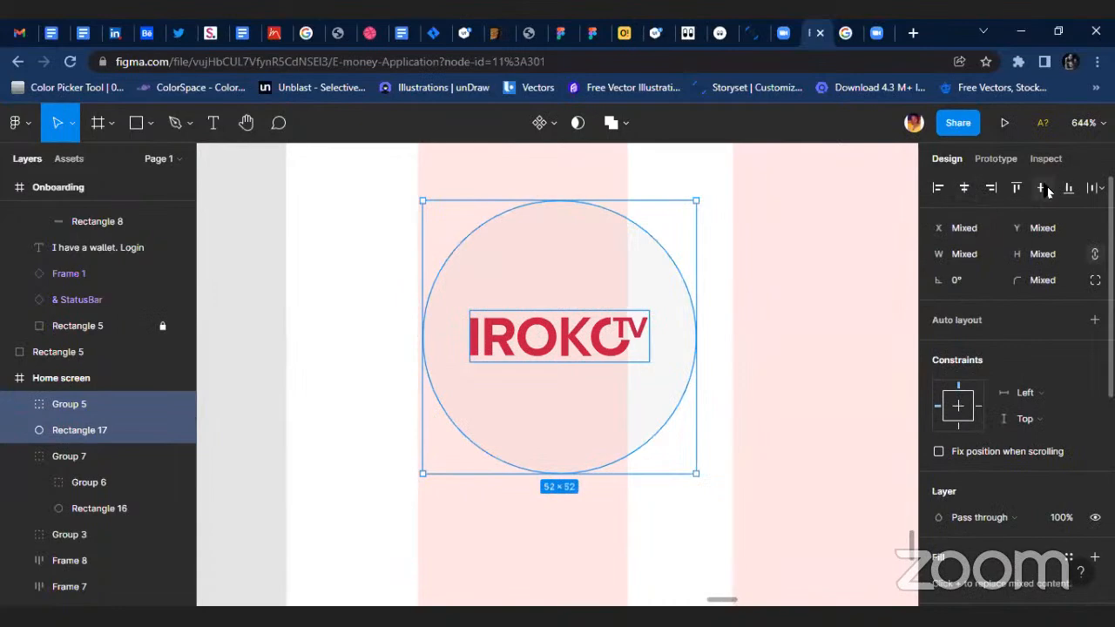
key(ctrl+g)
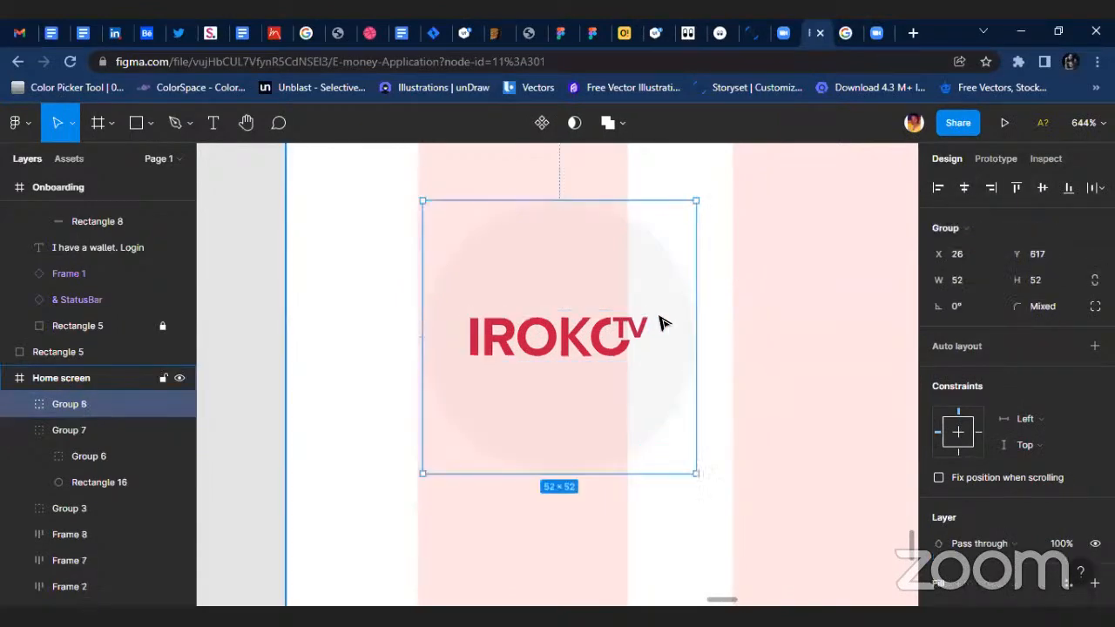
Duplicate the Konga row's text frame and amount beside the IROKOtv badge, leaving a 30 px gap between the rows.
scroll(667, 361, down, 3)
scroll(640, 336, right, 5)
scroll(613, 311, up, 4)
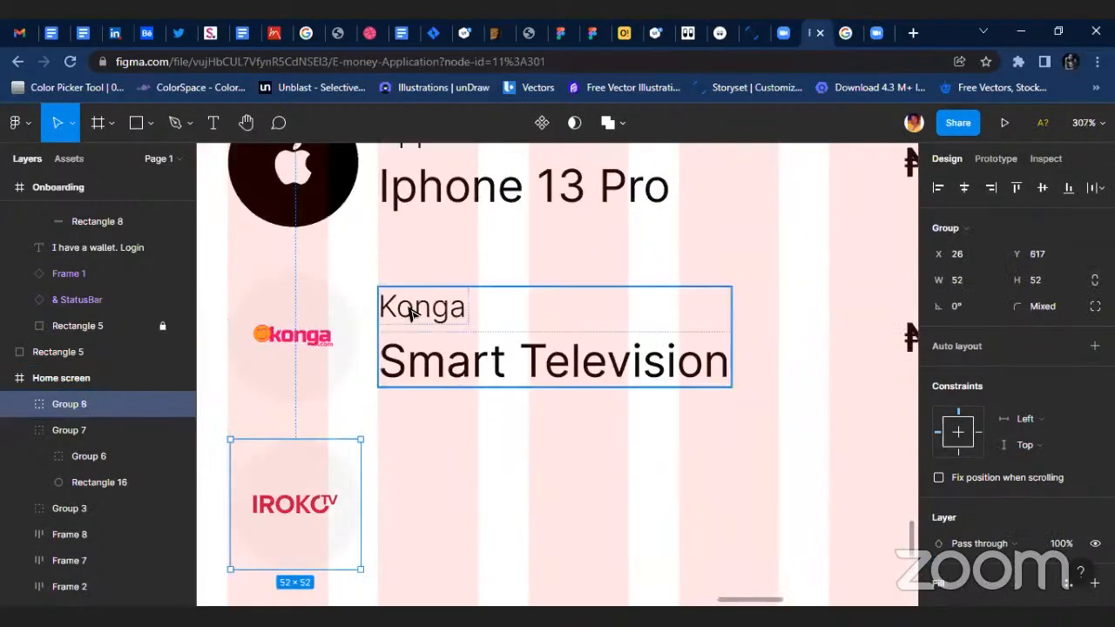
click(410, 311)
shift+click(908, 345)
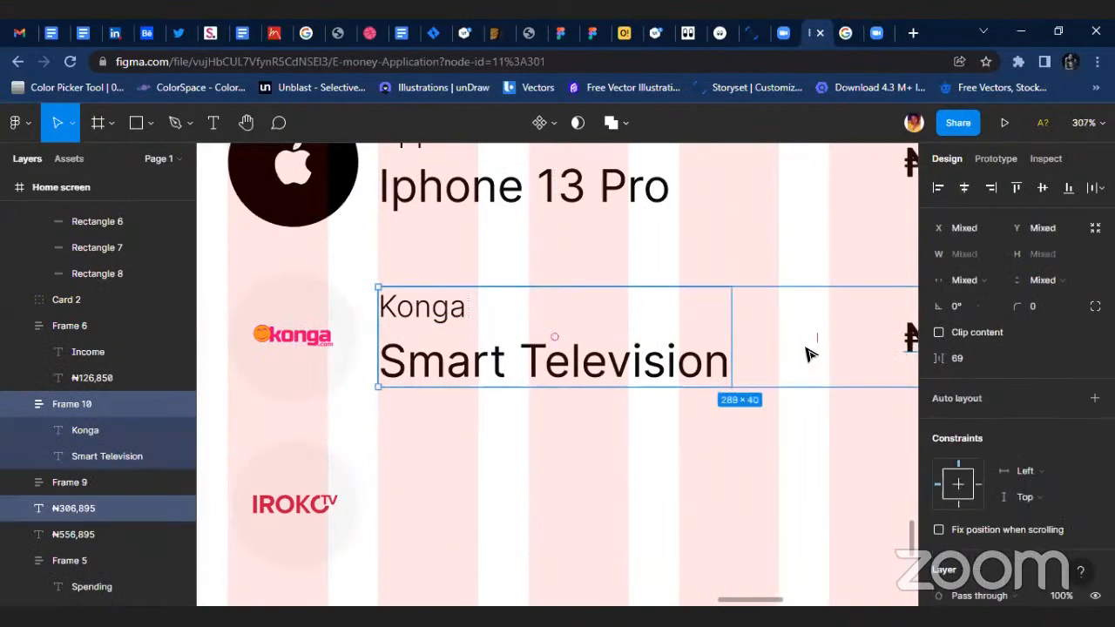
drag(810, 352, 810, 528)
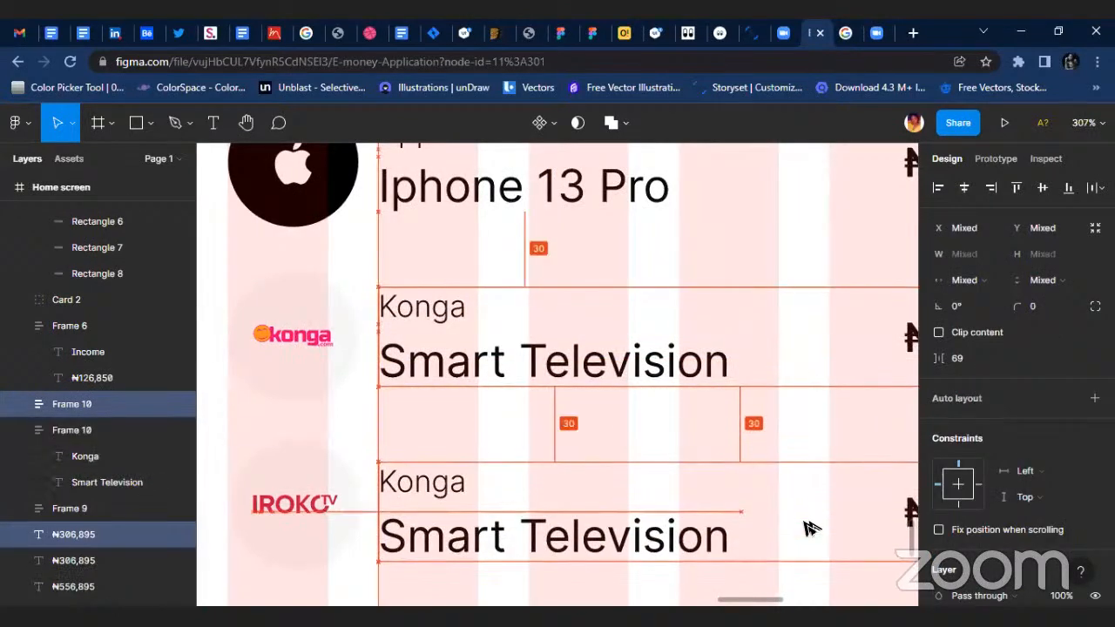
scroll(540, 466, up, 5)
Replace the item name in the IROKOtv row with "Premium subscription".
click(354, 512)
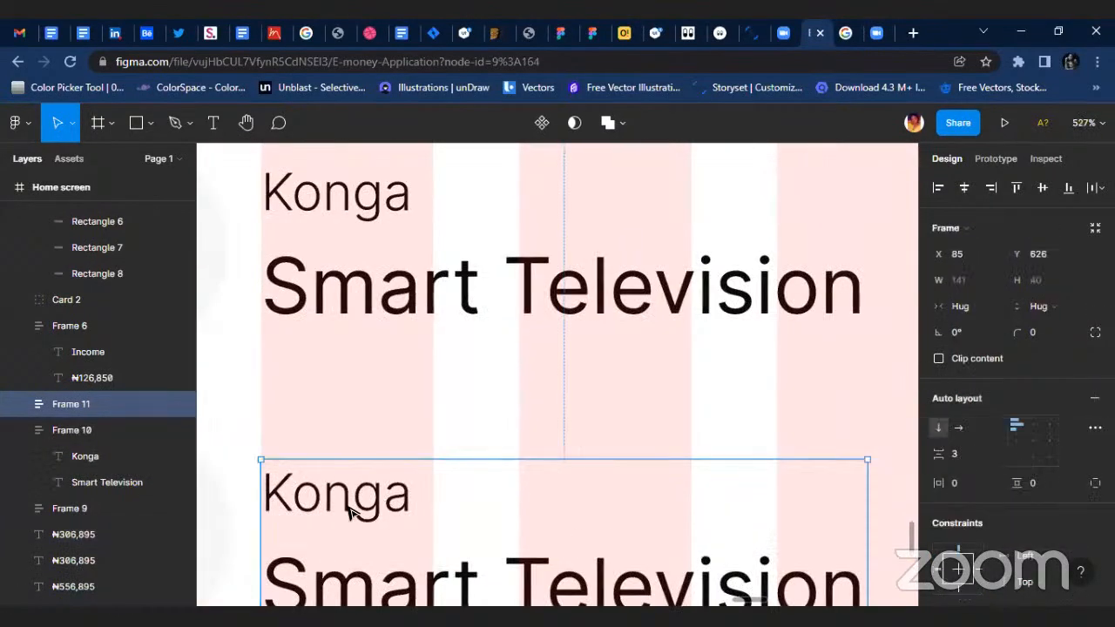
scroll(372, 485, down, 5)
scroll(496, 535, left, 1)
double_click(496, 535)
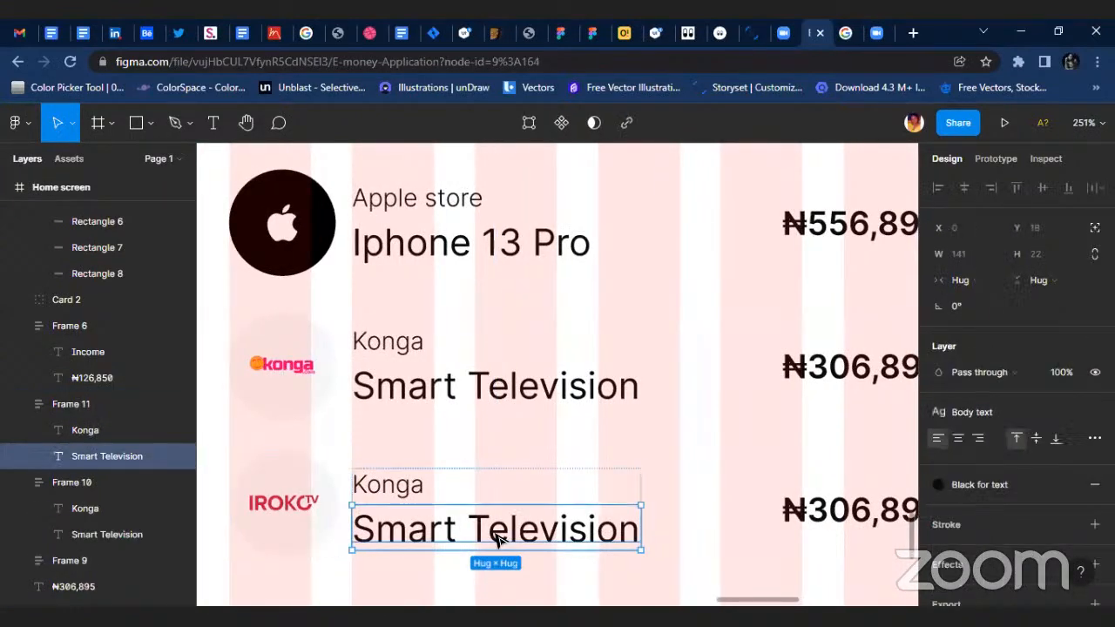
double_click(497, 533)
click(496, 535)
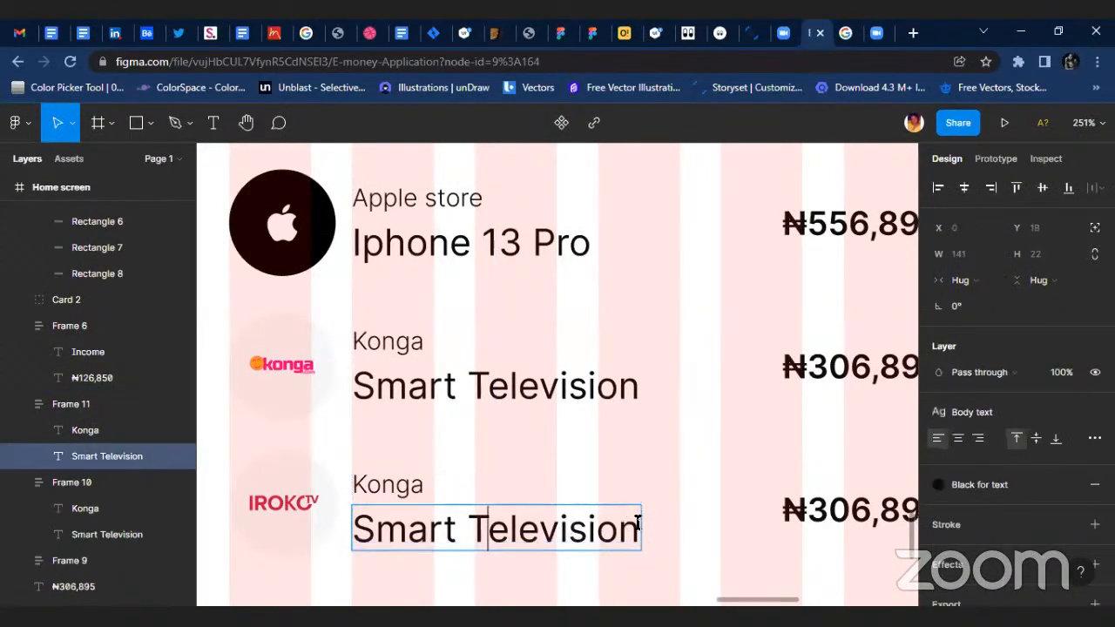
drag(637, 520, 338, 530)
text(Premium)
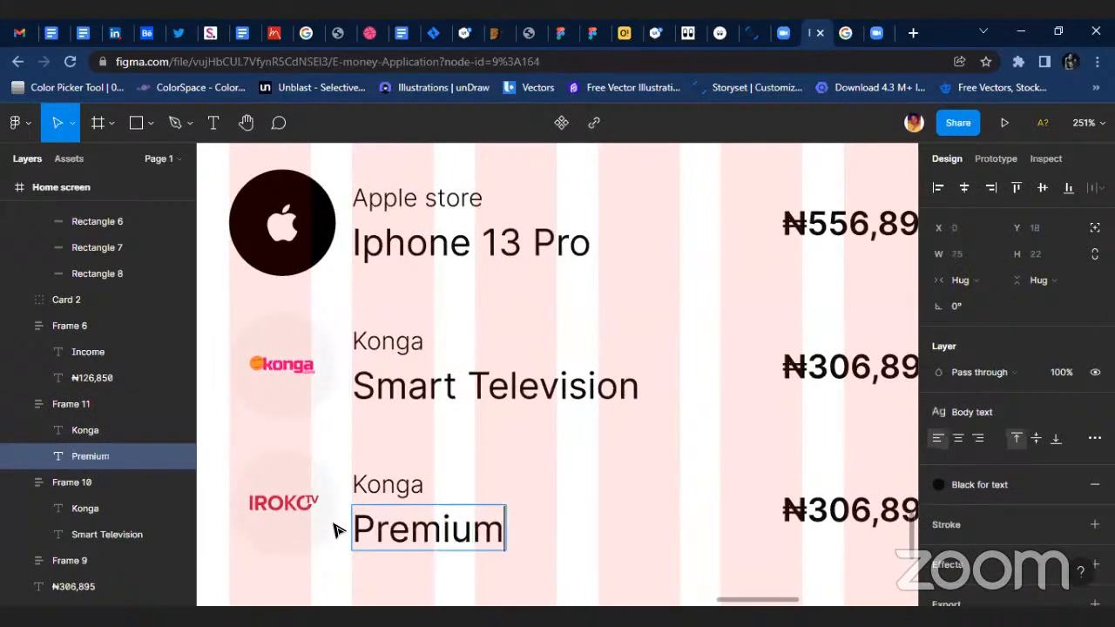
text( subs)
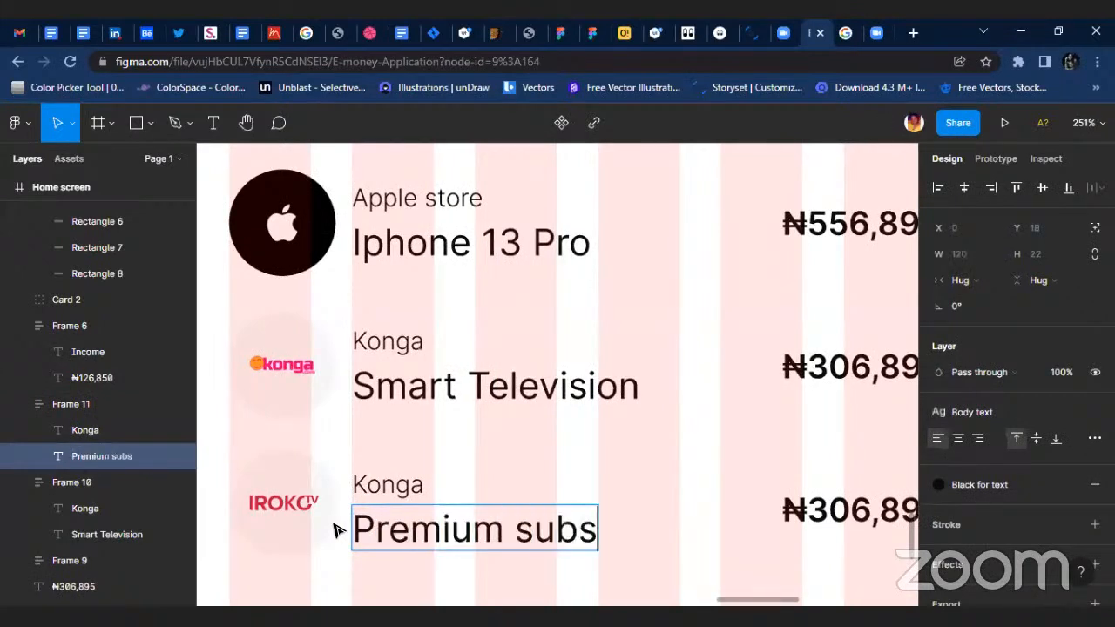
text(ipi)
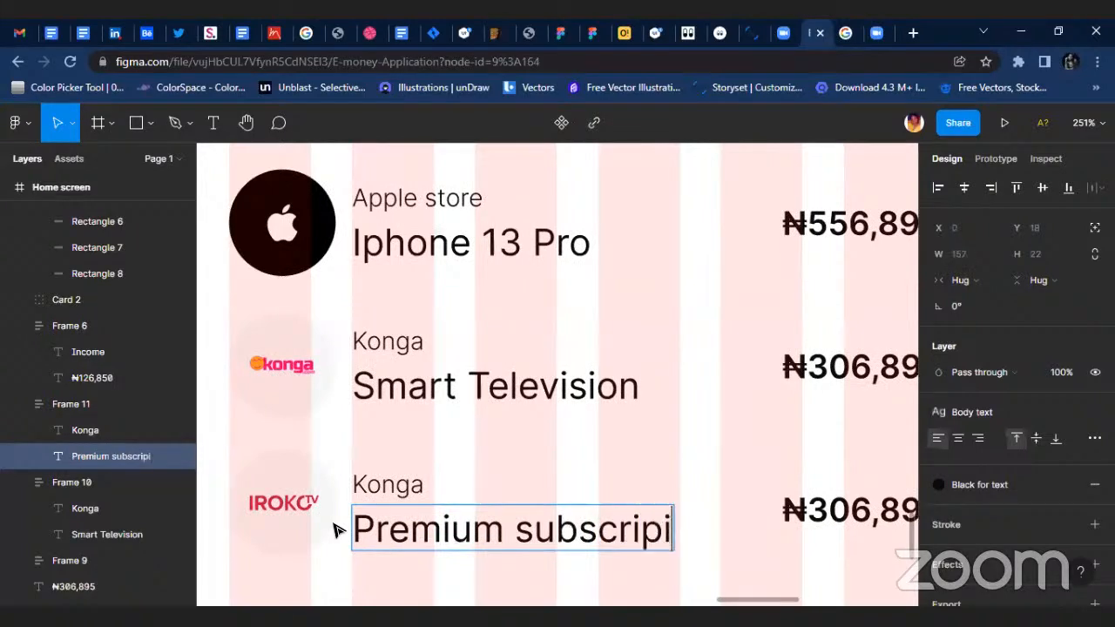
key(BackSpace)
text(tion)
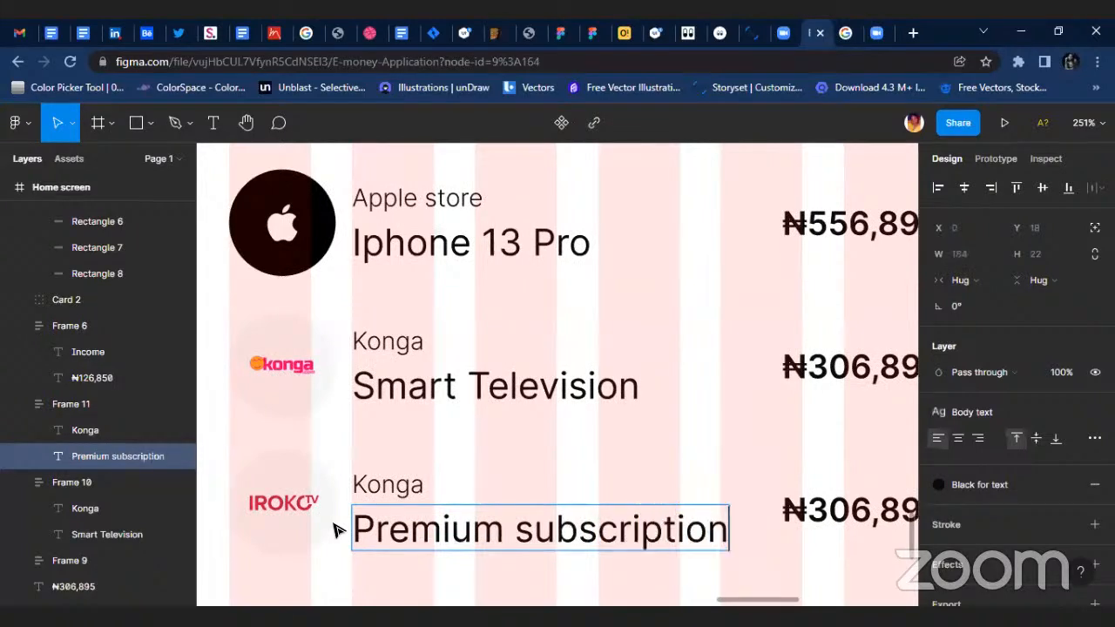
key(Escape)
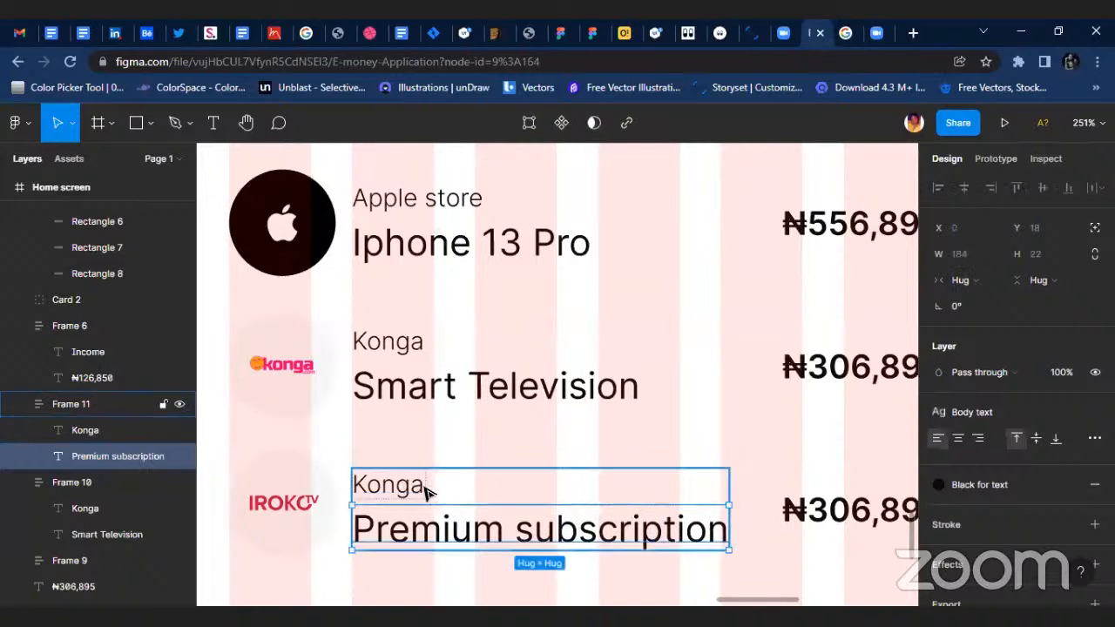
Change the IROKOtv row's item name to "Premium plan".
double_click(540, 540)
drag(516, 528, 777, 533)
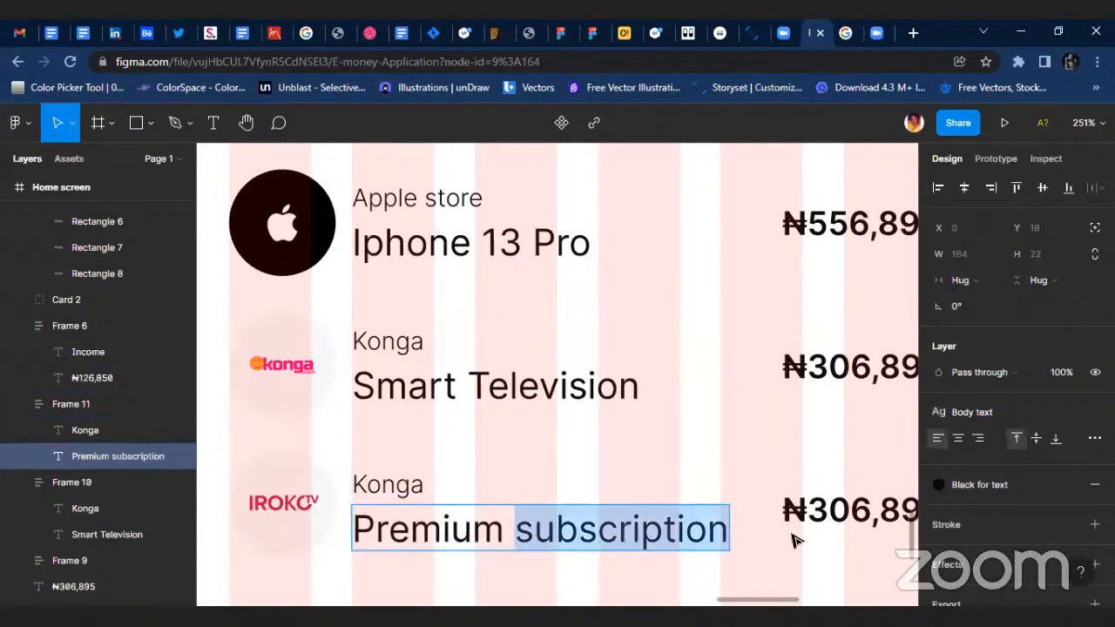
text(plan)
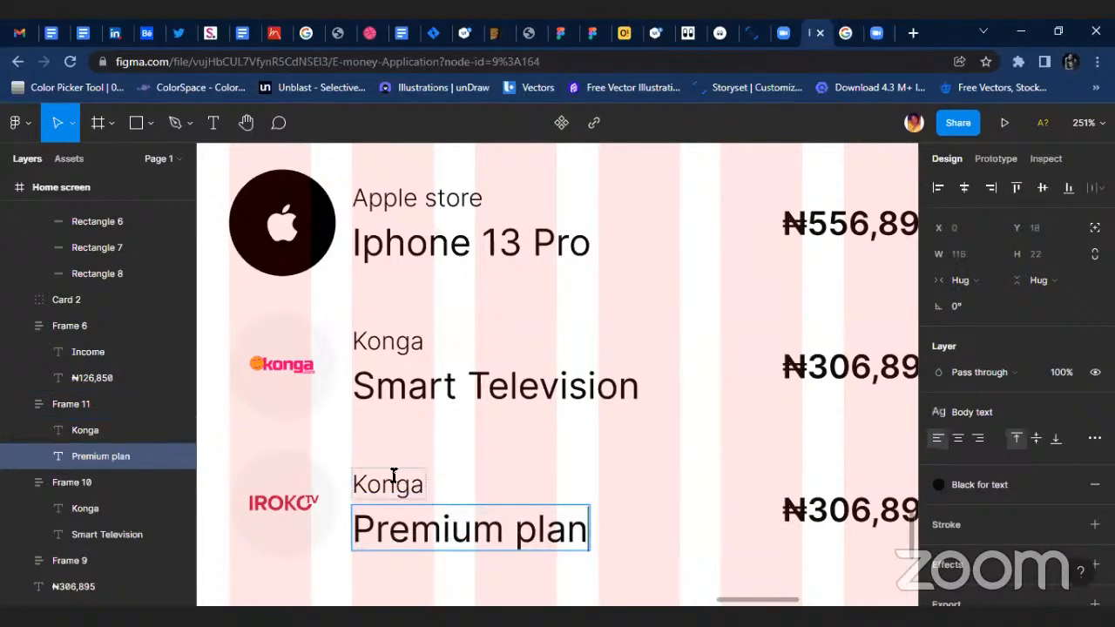
Change the store name above "Premium plan" in the IROKOtv row to "Iroko tv".
click(383, 482)
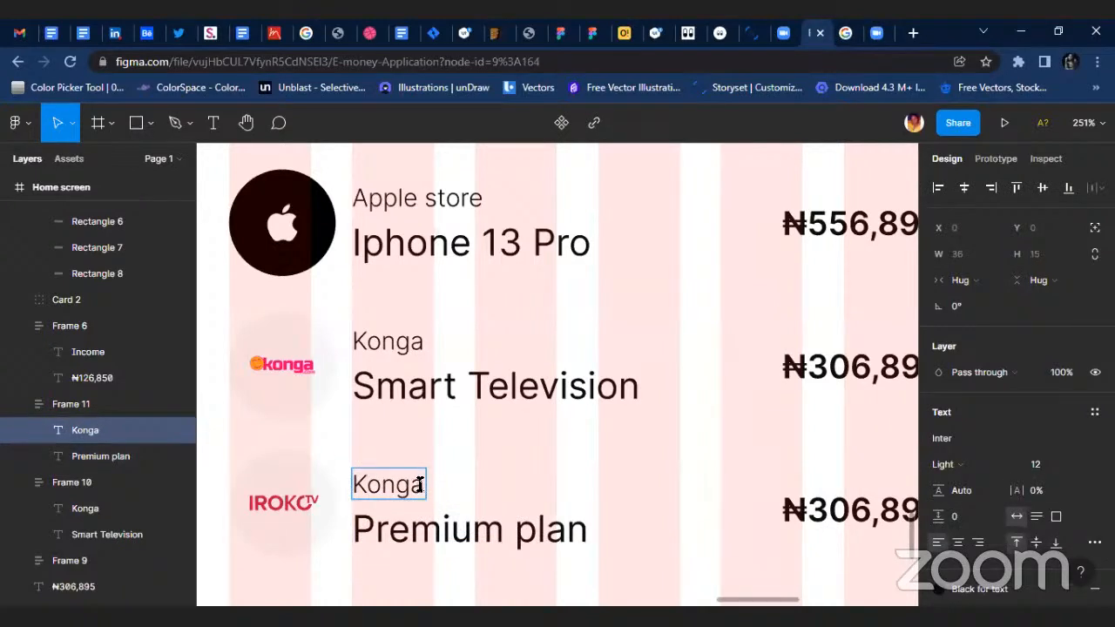
drag(420, 486, 316, 493)
text(Ik)
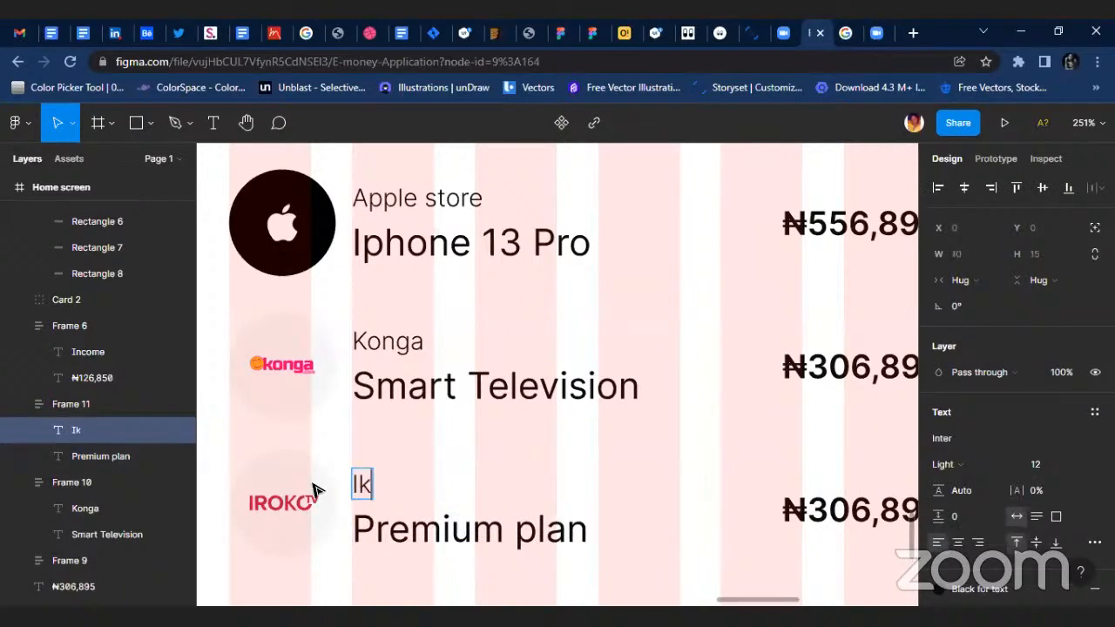
key(BackSpace)
text(R)
key(BackSpace)
text(roko)
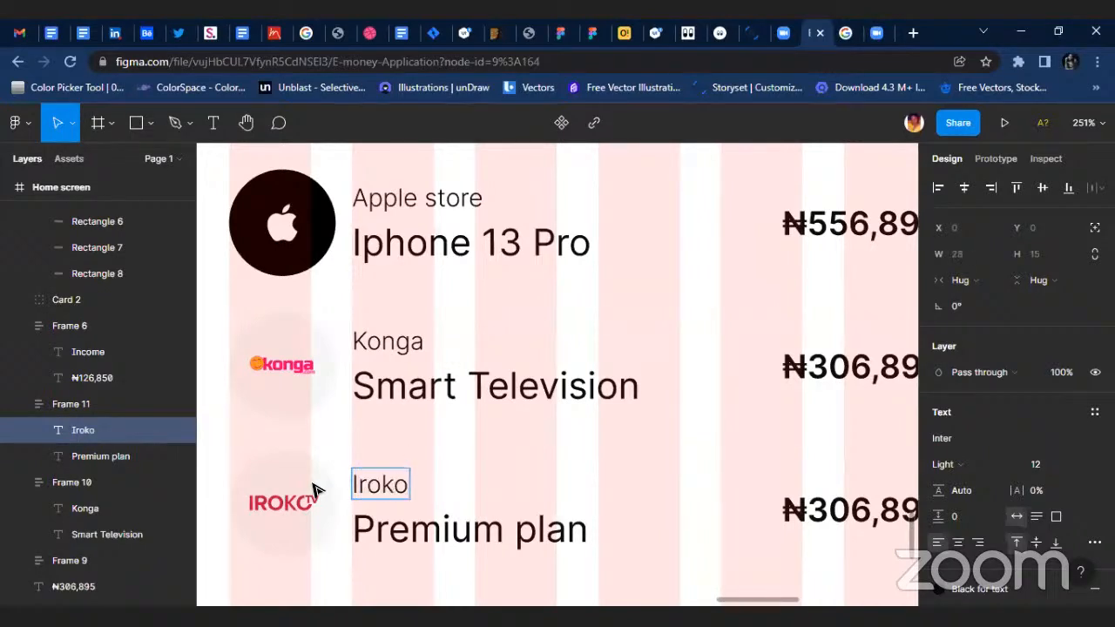
text( tv)
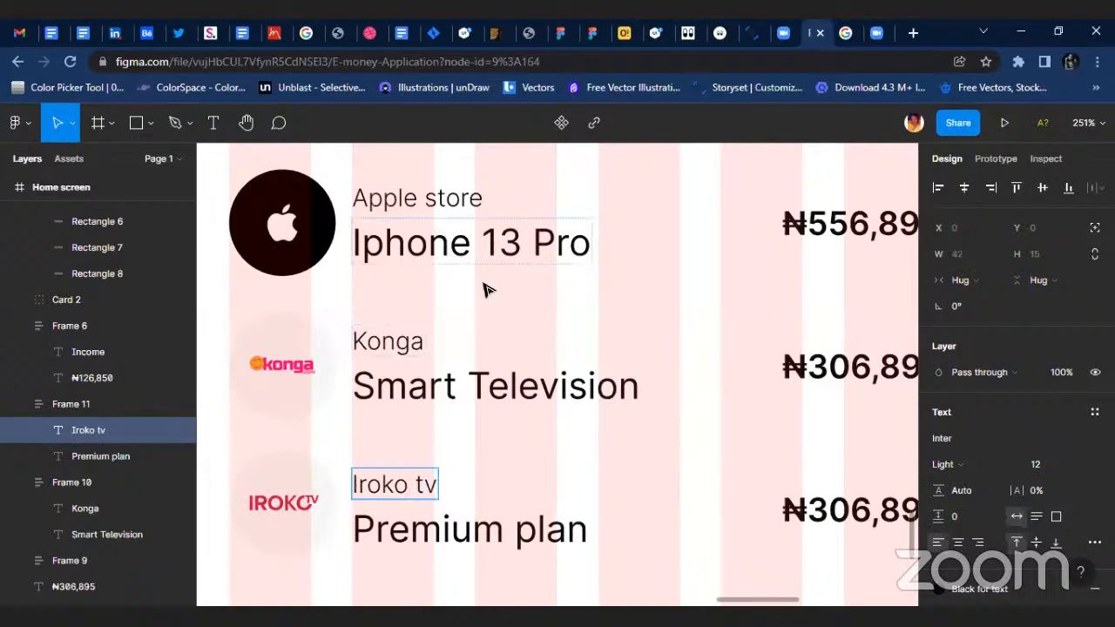
Change the store name in the Konga row to "Konga store".
double_click(403, 342)
double_click(403, 342)
key(Right)
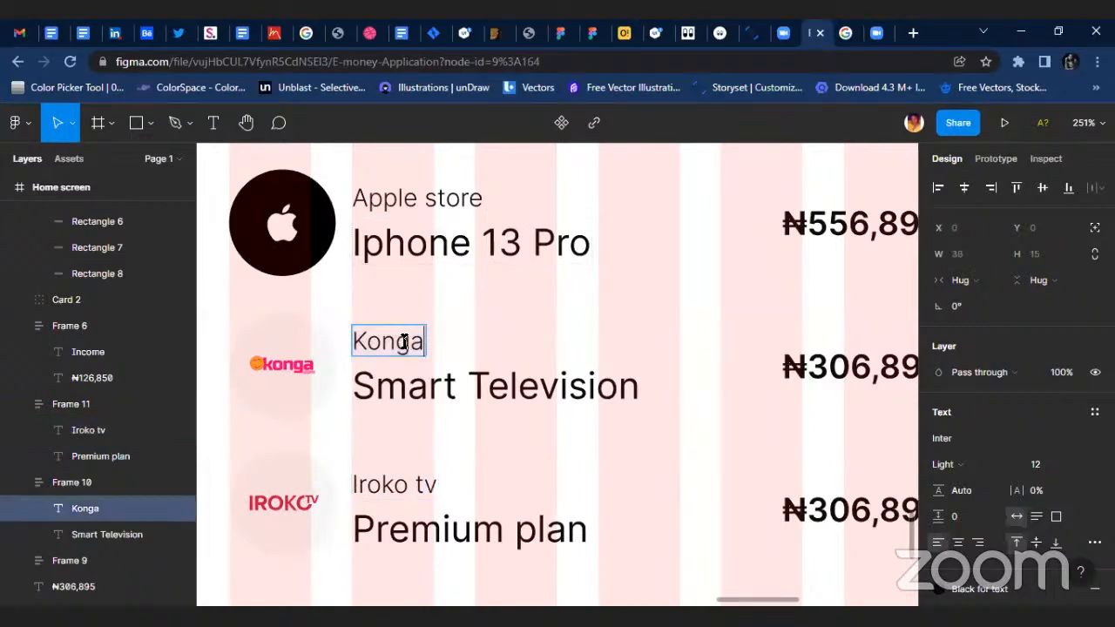
text(store)
key(Escape)
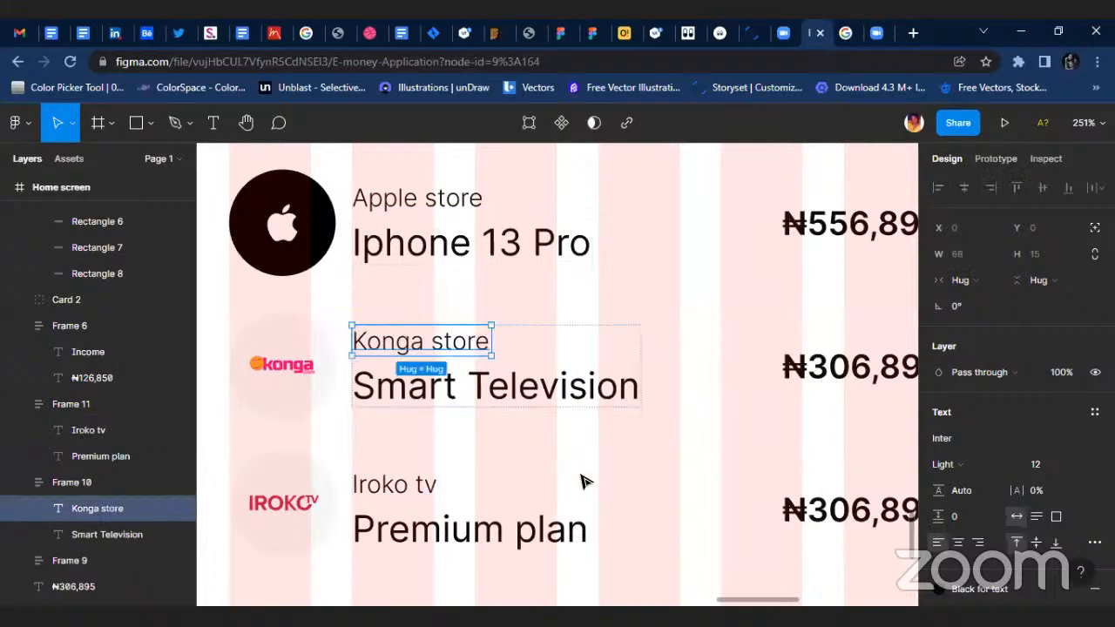
Change the amount in the Iroko tv row to ₦6,000.
scroll(811, 497, right, 3)
click(592, 512)
double_click(587, 512)
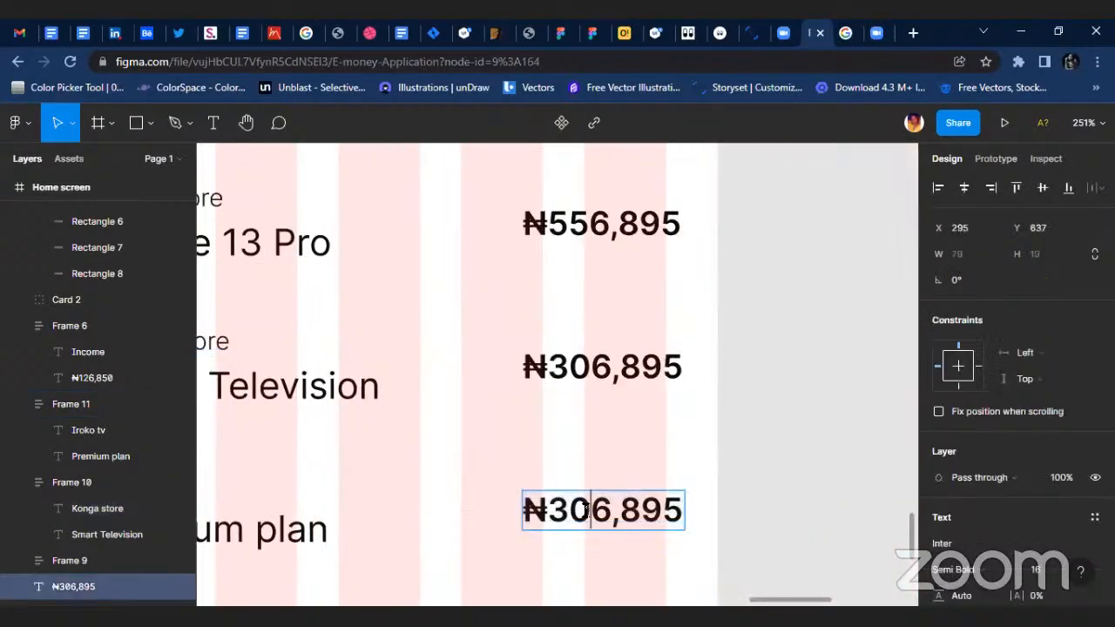
double_click(545, 509)
click(558, 510)
drag(588, 513, 565, 514)
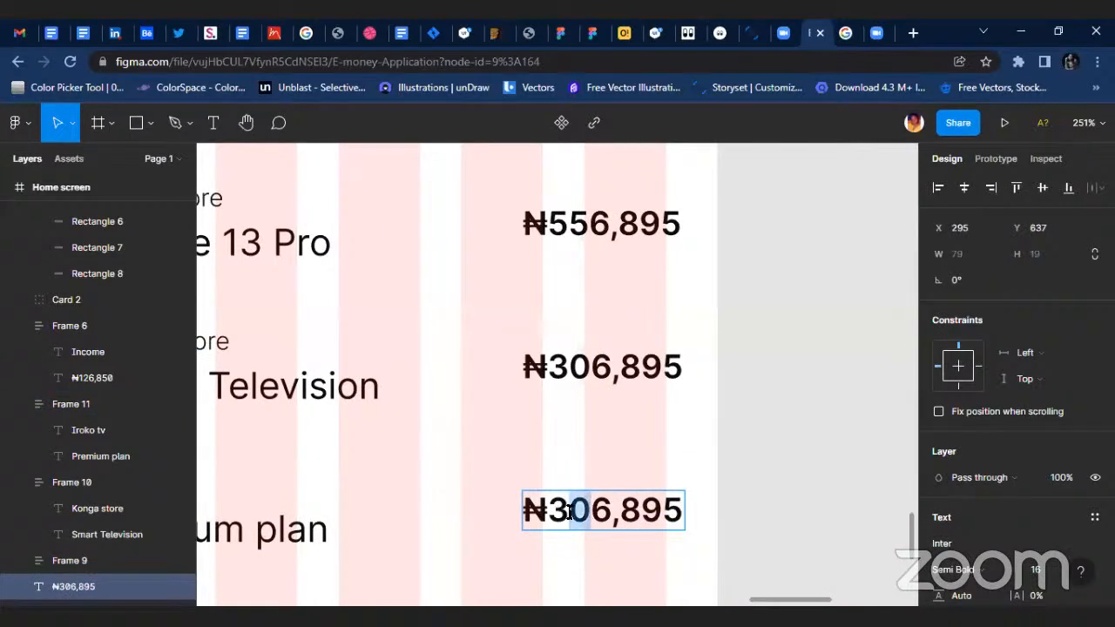
key(BackSpace)
key(BackSpace)
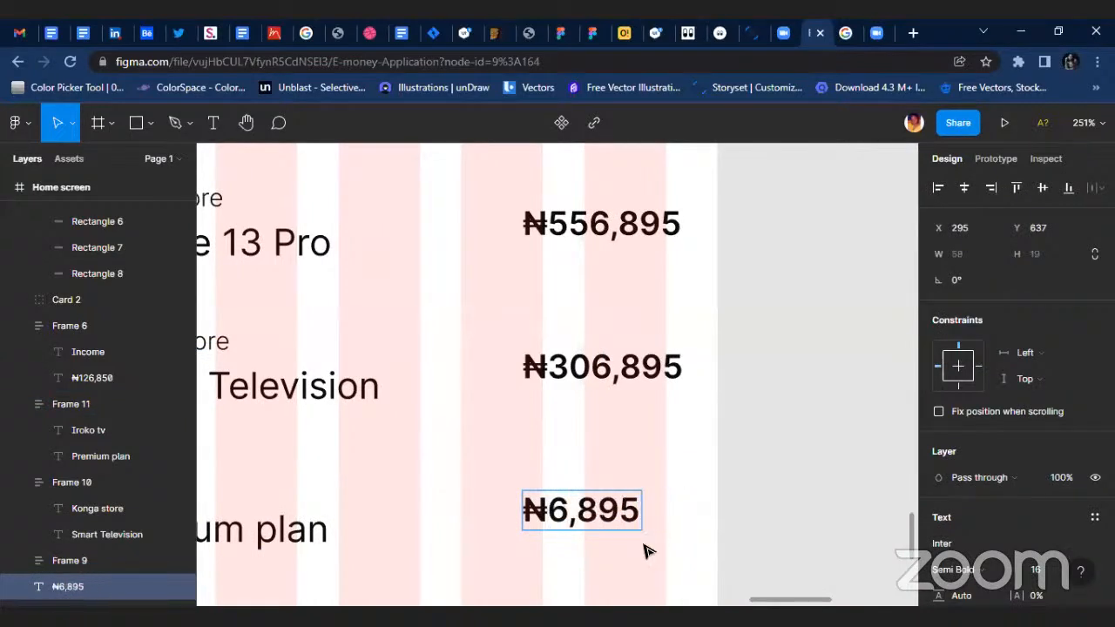
key(BackSpace)
key(BackSpace)
key(BackSpace)
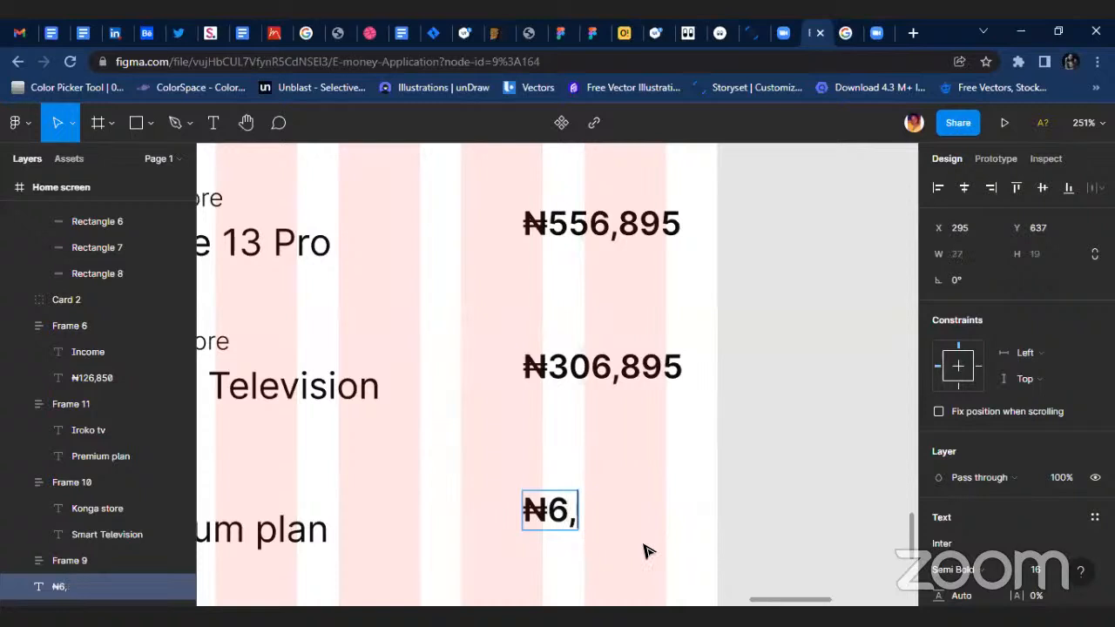
text(000)
key(Escape)
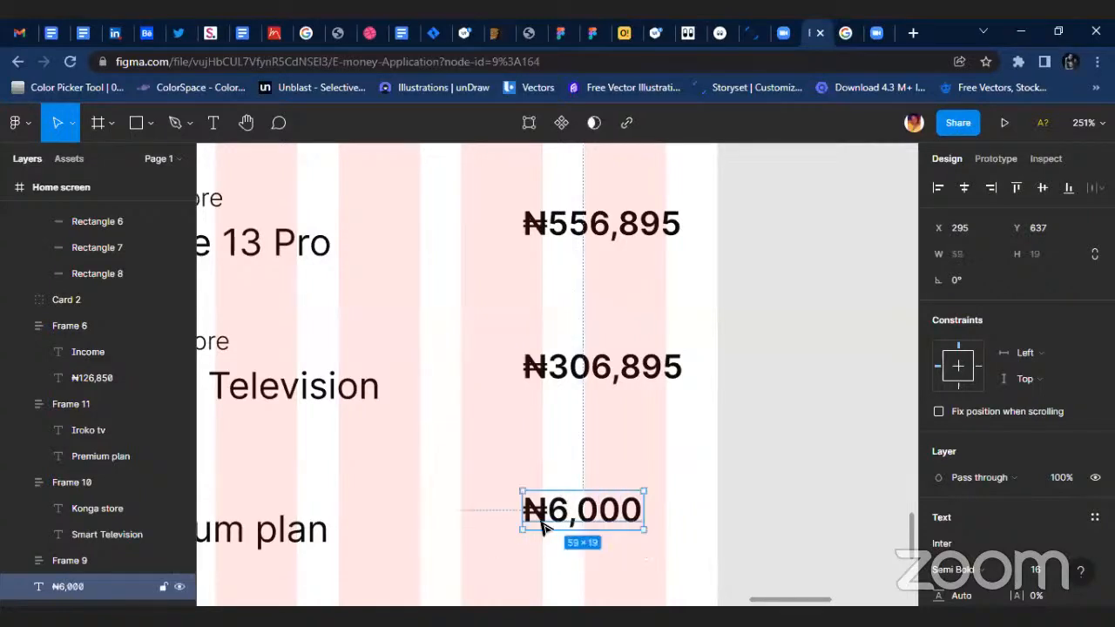
Left-align the three transaction amounts and move them together to X 286, fitting the widest one to the last grid column's outer edge.
drag(577, 522, 580, 528)
click(610, 368)
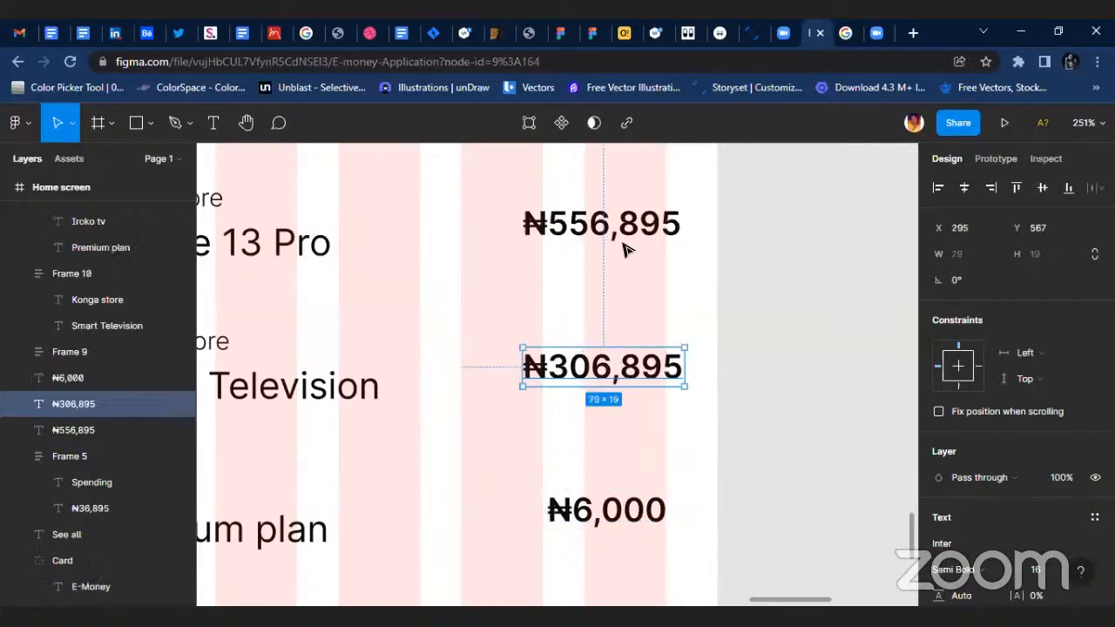
shift+click(610, 225)
shift+click(626, 501)
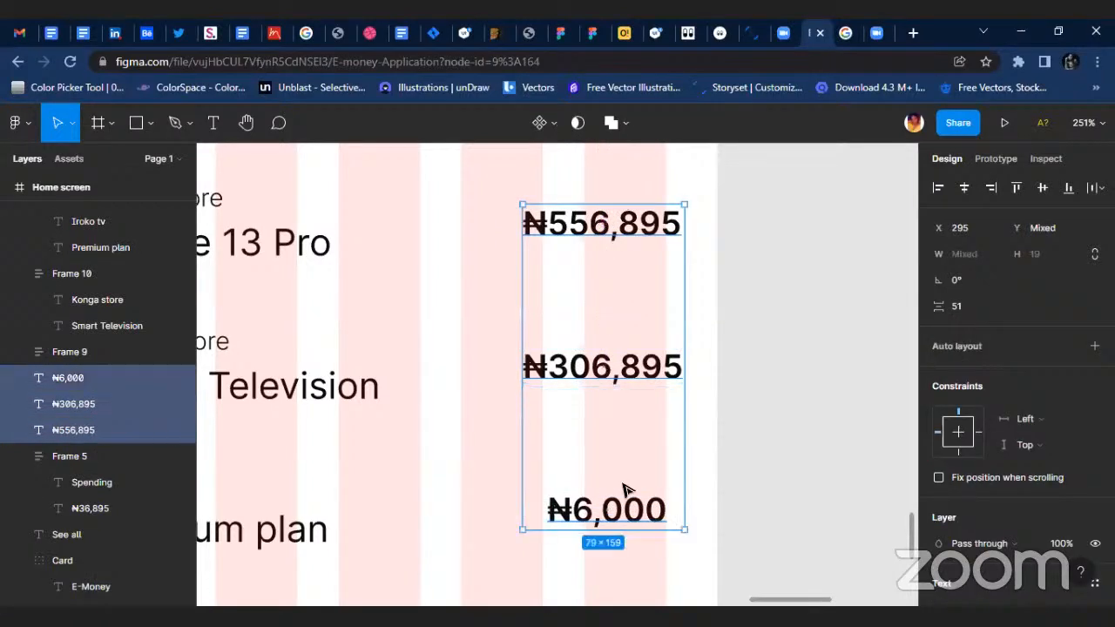
click(938, 188)
drag(620, 380, 607, 389)
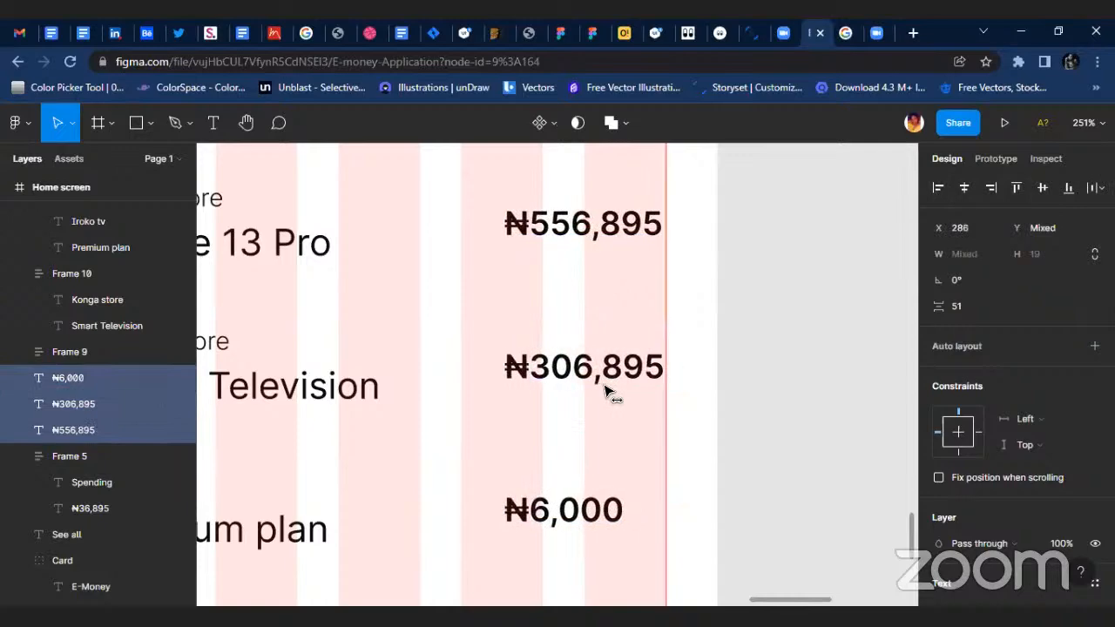
click(754, 381)
Hide the layout grids on the screens.
scroll(752, 380, down, 3)
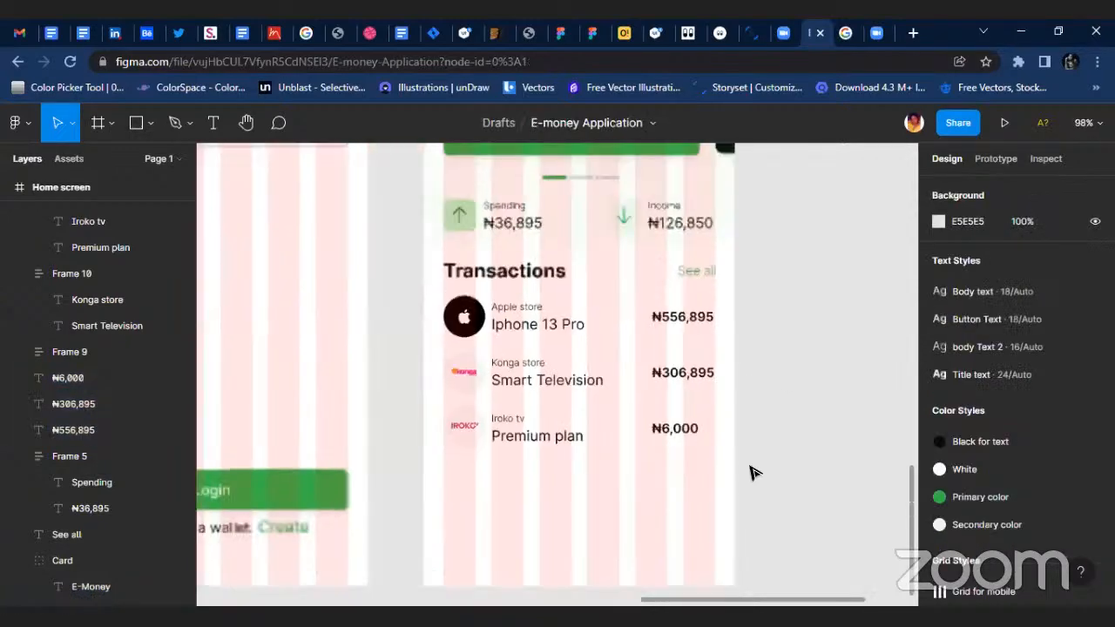
scroll(729, 468, down, 2)
scroll(775, 468, up, 3)
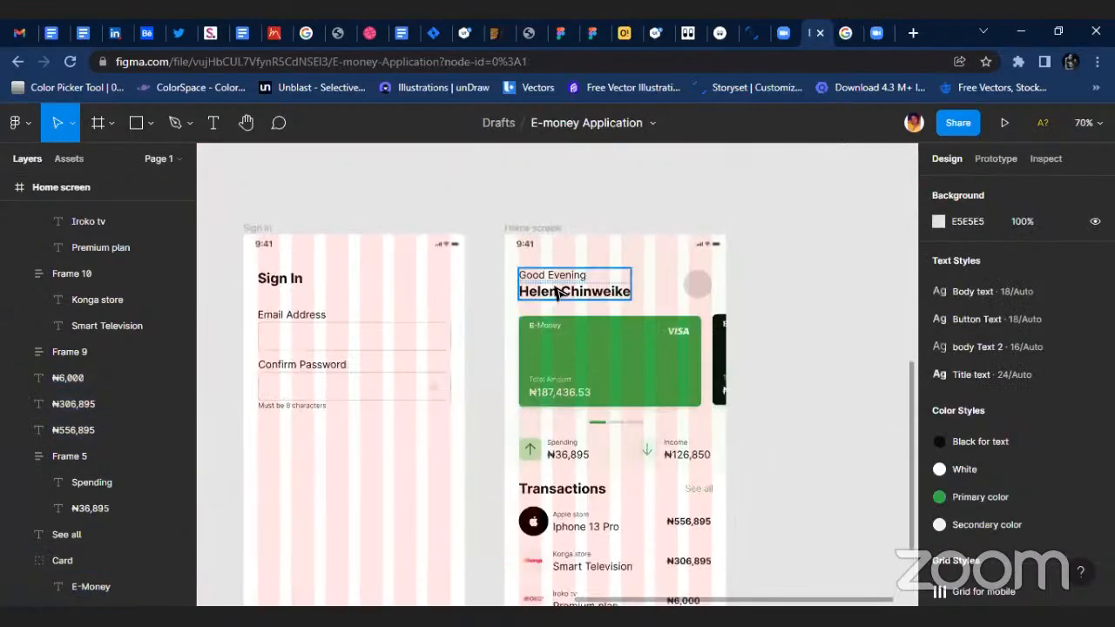
click(516, 228)
click(516, 228)
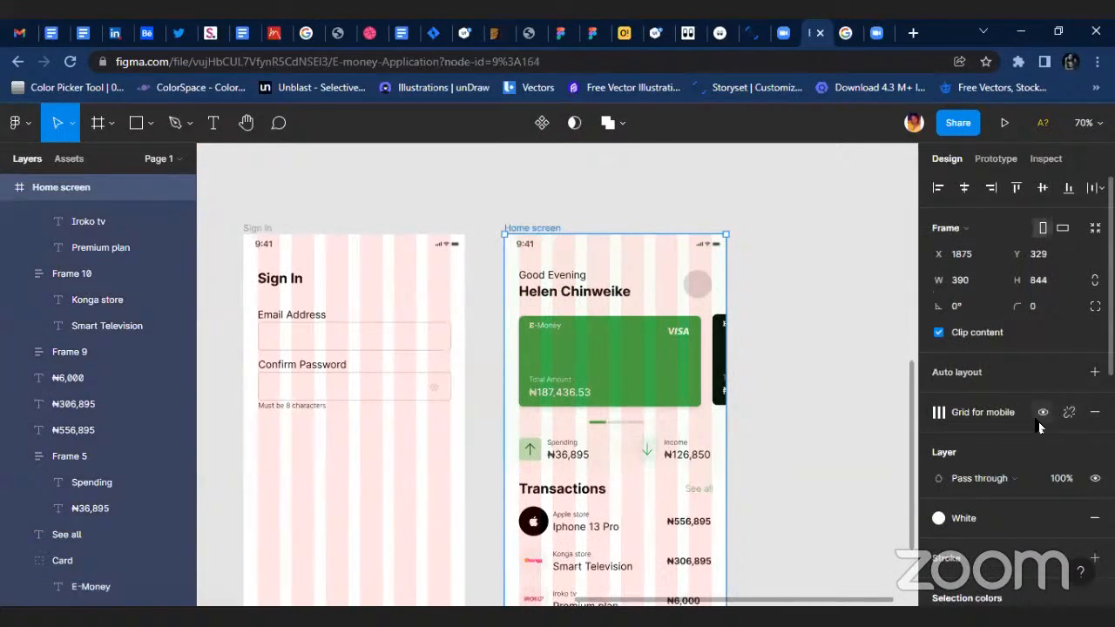
click(1042, 414)
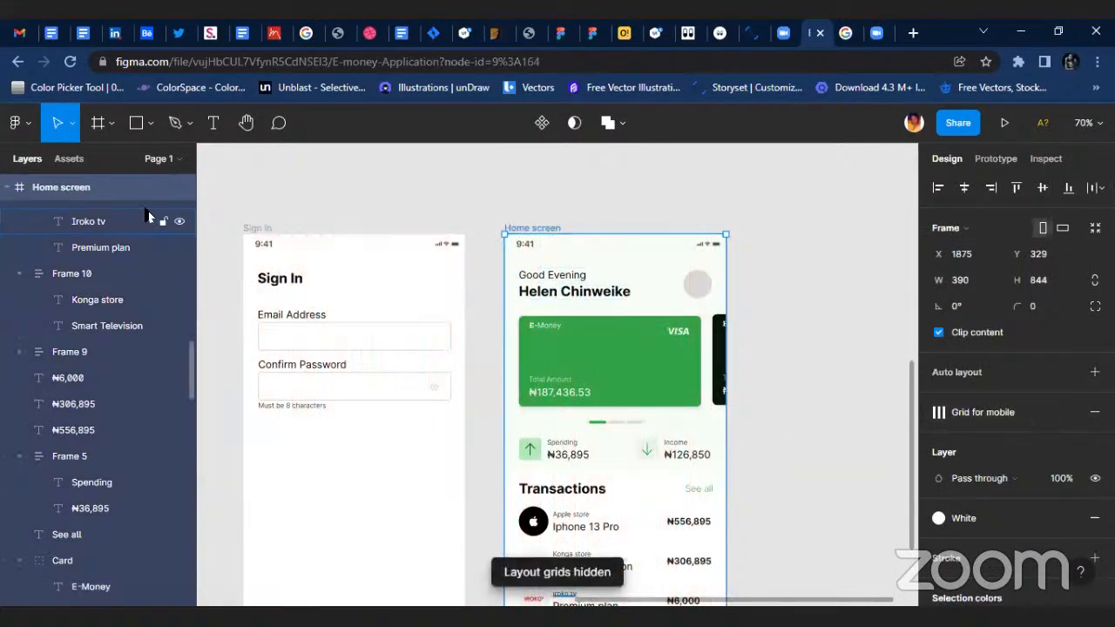
click(183, 186)
scroll(552, 346, down, 4)
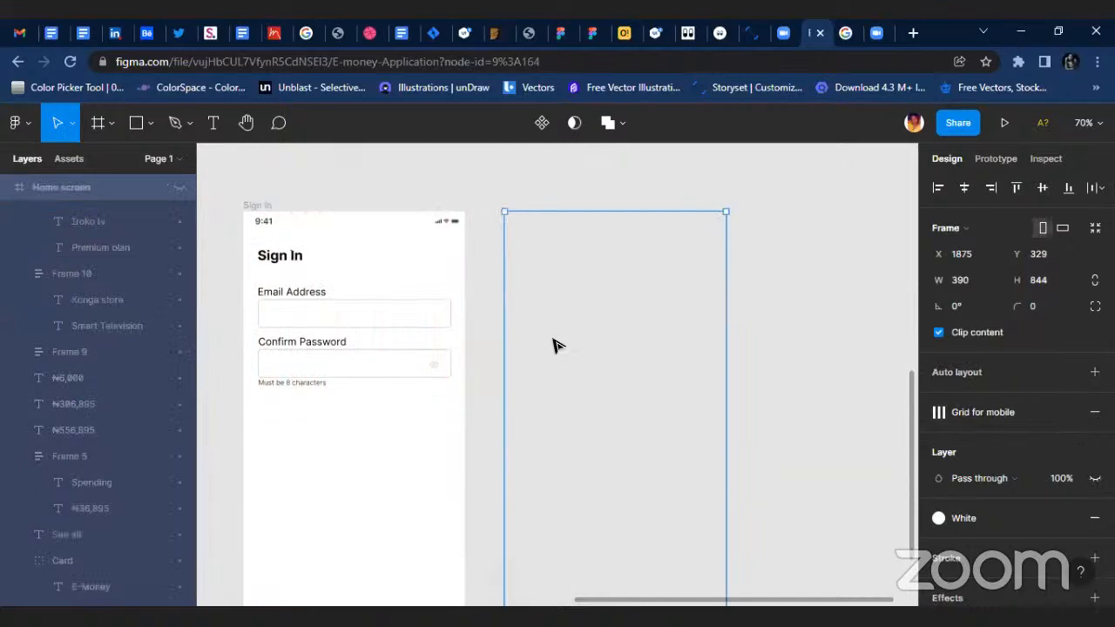
scroll(319, 267, up, 1)
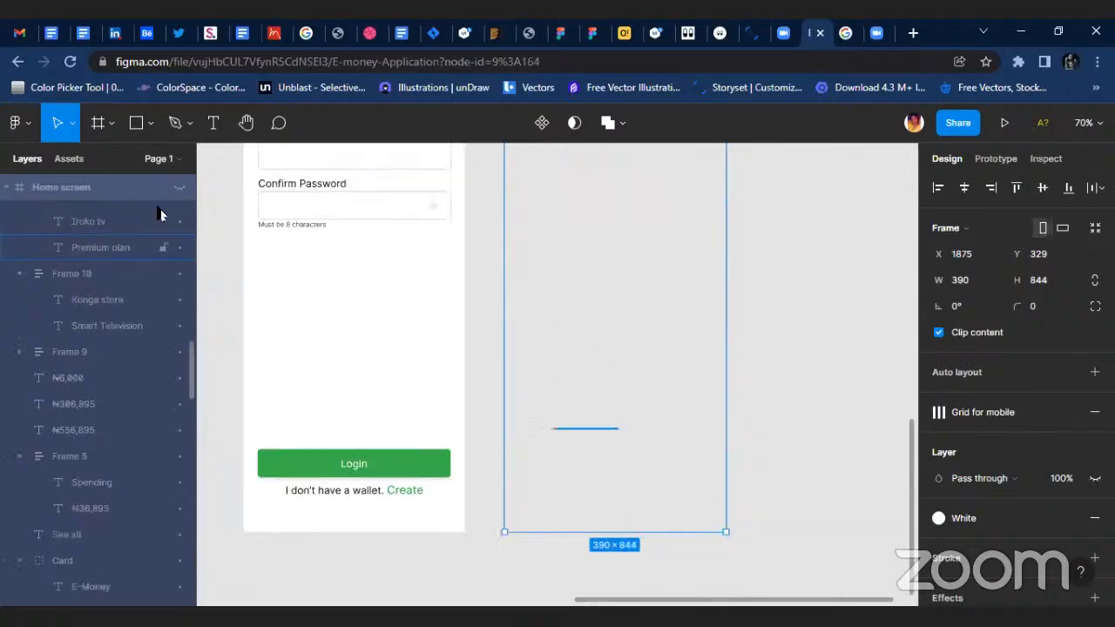
click(180, 188)
click(761, 475)
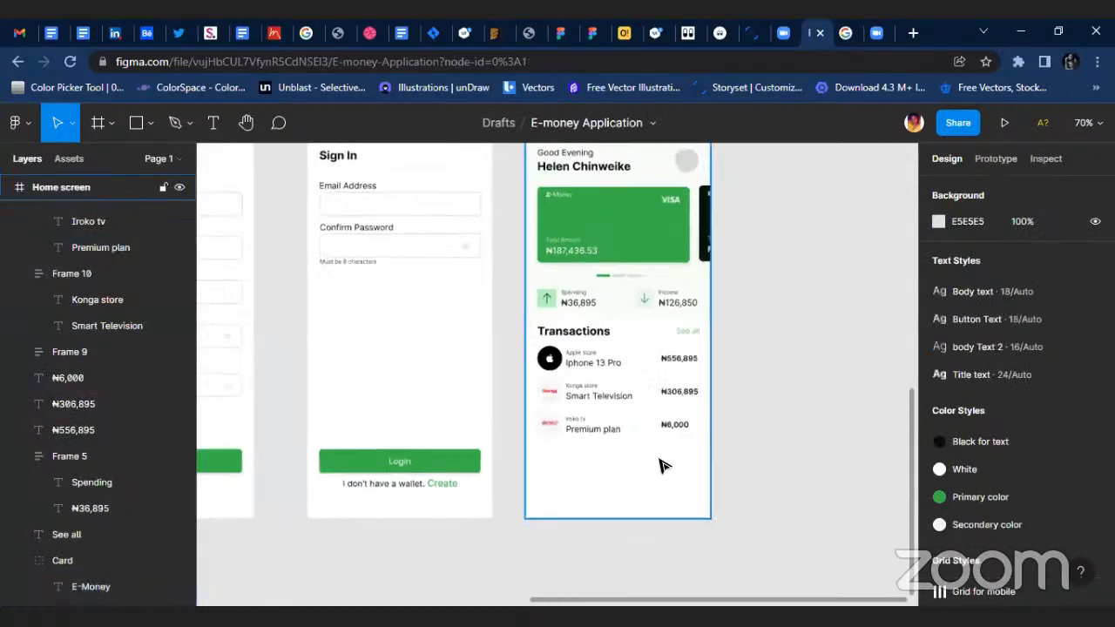
Duplicate the three transaction rows directly below the Iroko tv row, leaving an 18 px gap.
scroll(441, 406, up, 3)
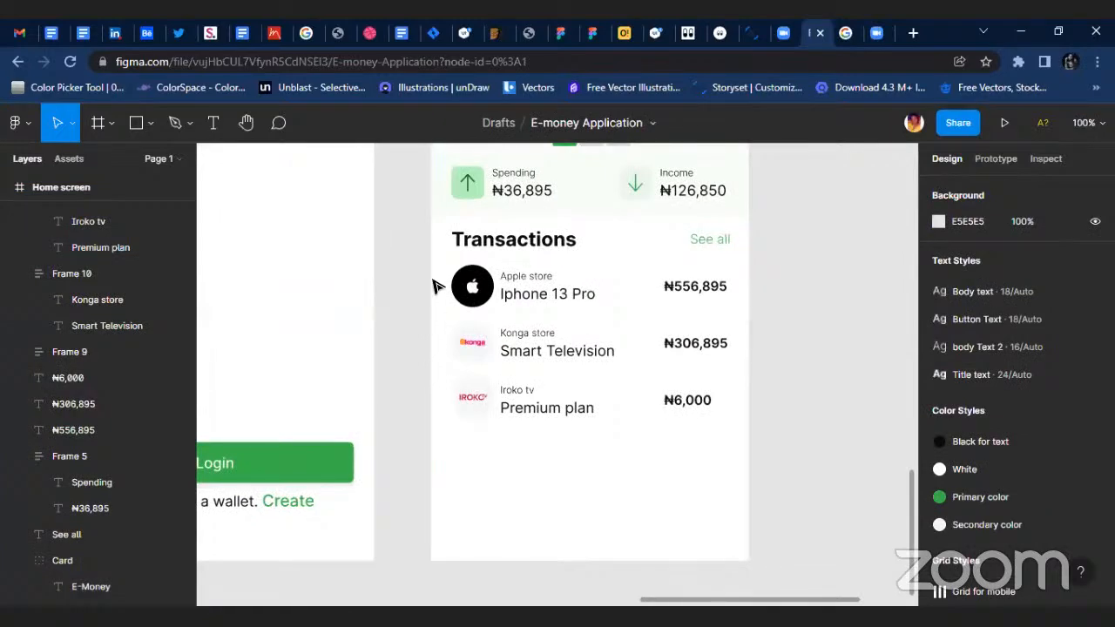
drag(434, 271, 737, 409)
drag(645, 361, 645, 531)
key(shift+Up)
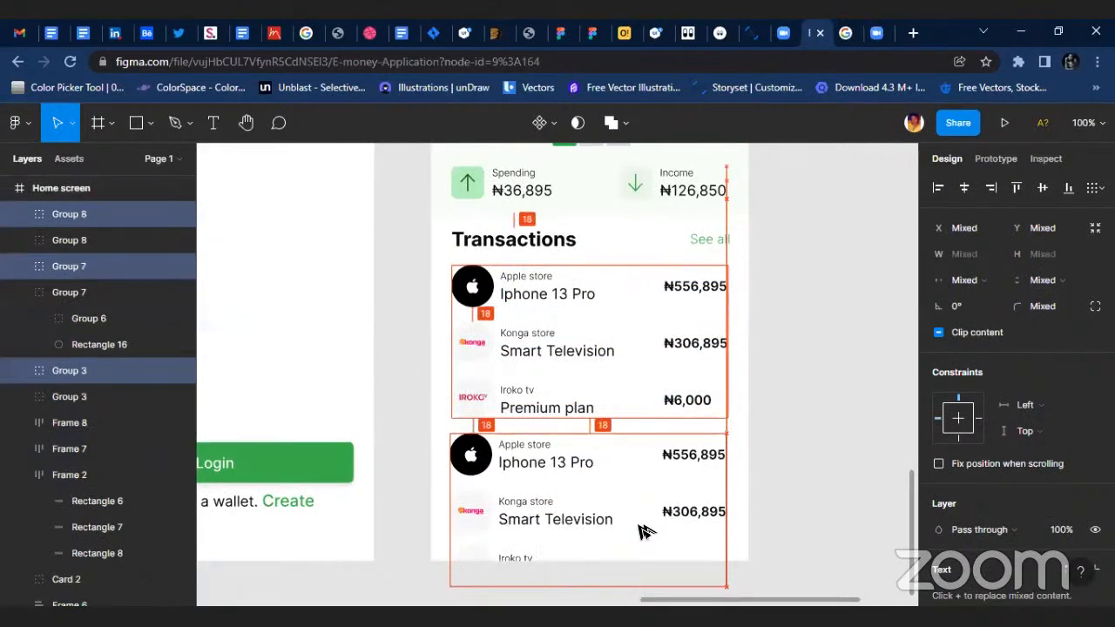
Delete the duplicated Iroko tv row that overflows the lower edge of the Home screen frame.
click(472, 290)
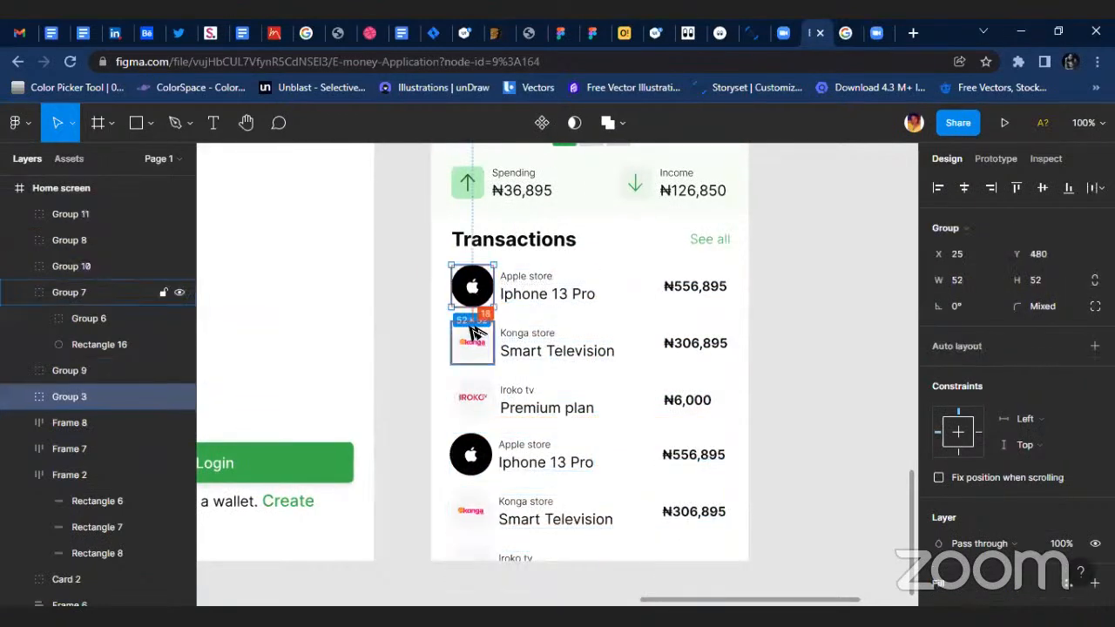
drag(428, 433, 767, 553)
click(403, 575)
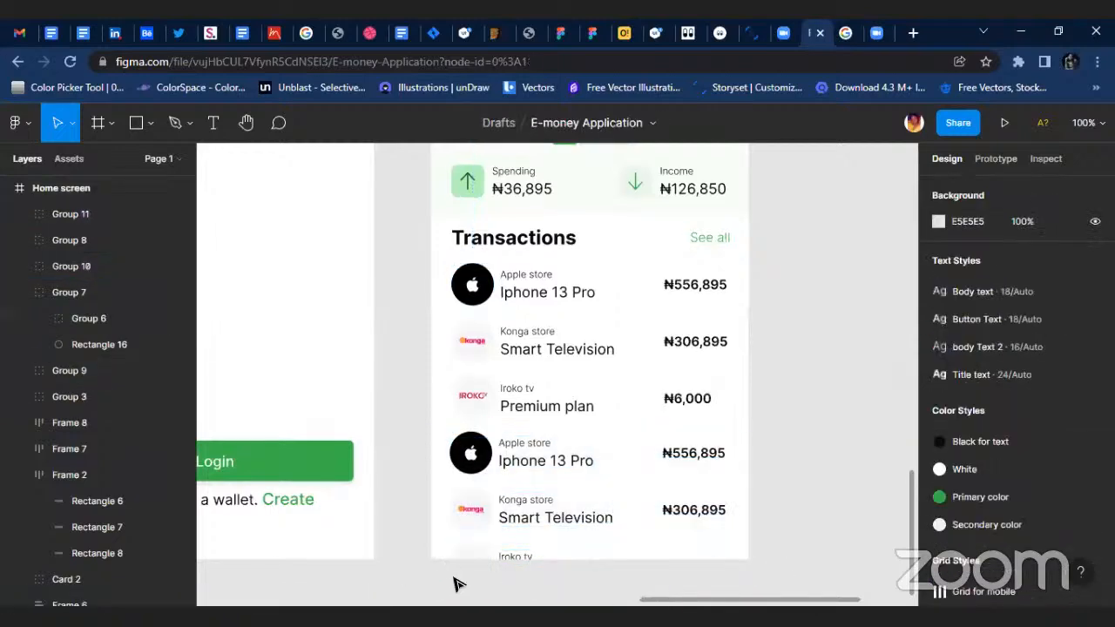
drag(454, 584, 710, 598)
key(Delete)
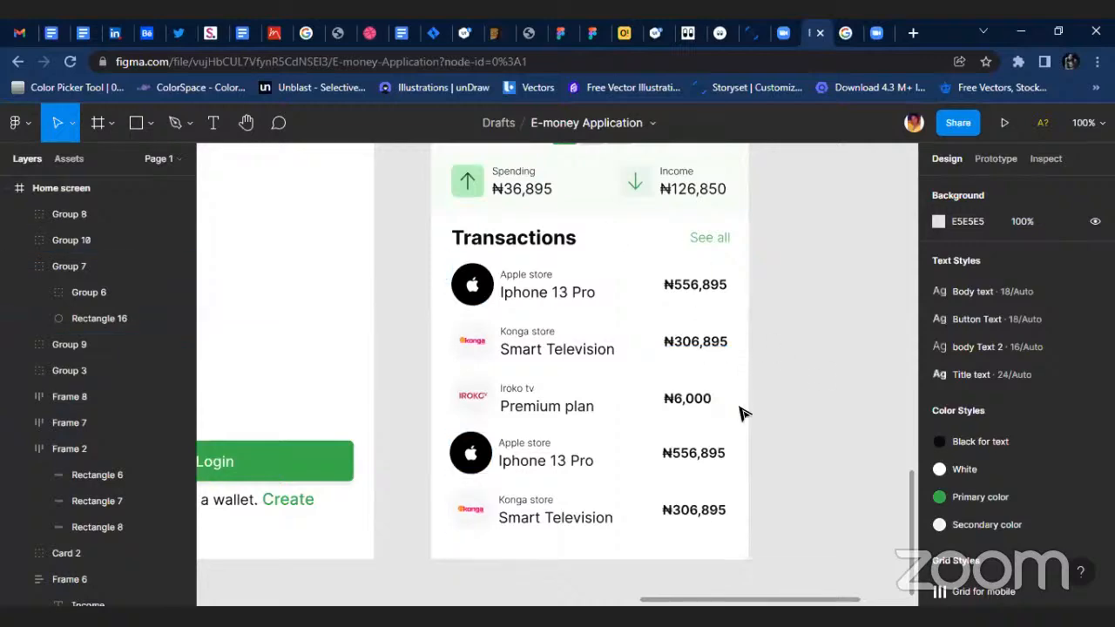
Draw a new frame of about 390 × 87 px just below the Home screen, matching its width.
scroll(749, 453, down, 2)
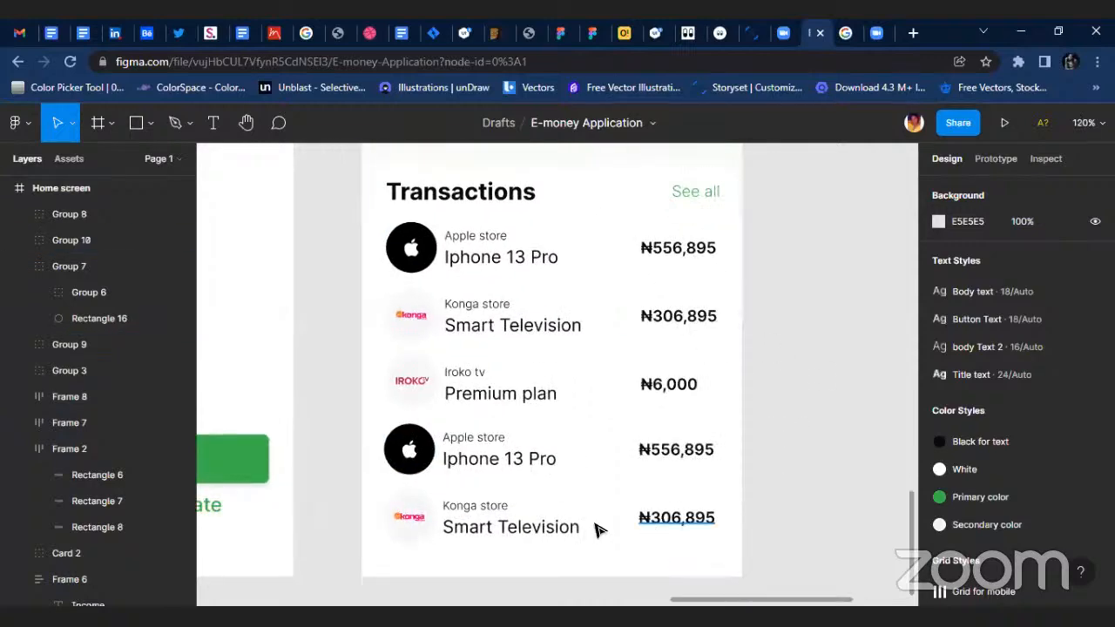
scroll(775, 493, down, 1)
ctrl+scroll(740, 523, down, 1)
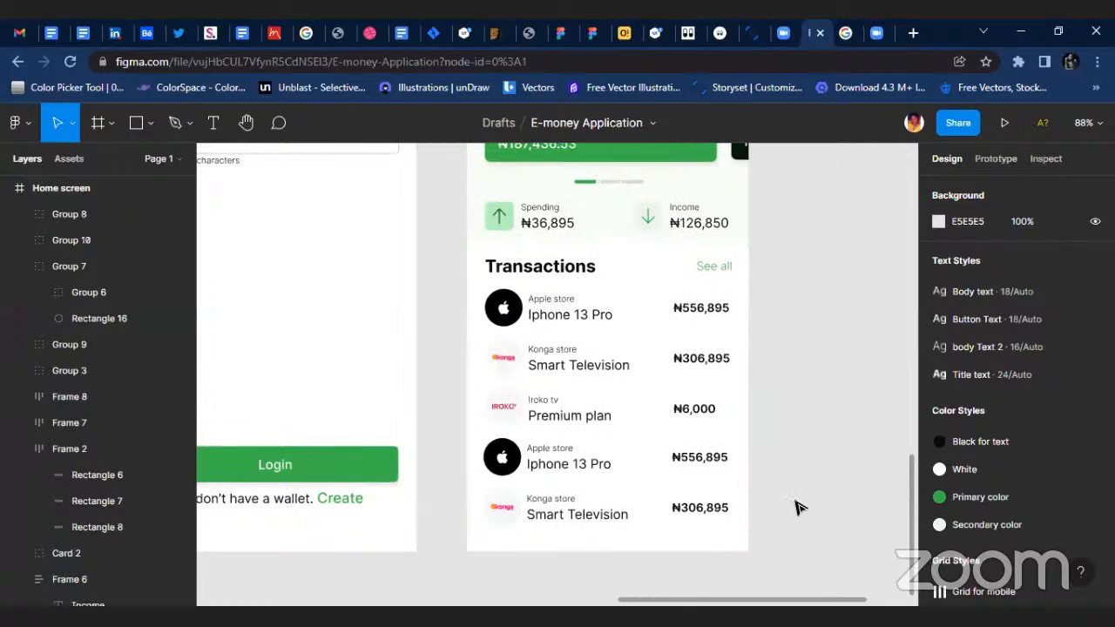
ctrl+scroll(727, 485, down, 2)
ctrl+scroll(718, 482, down, 2)
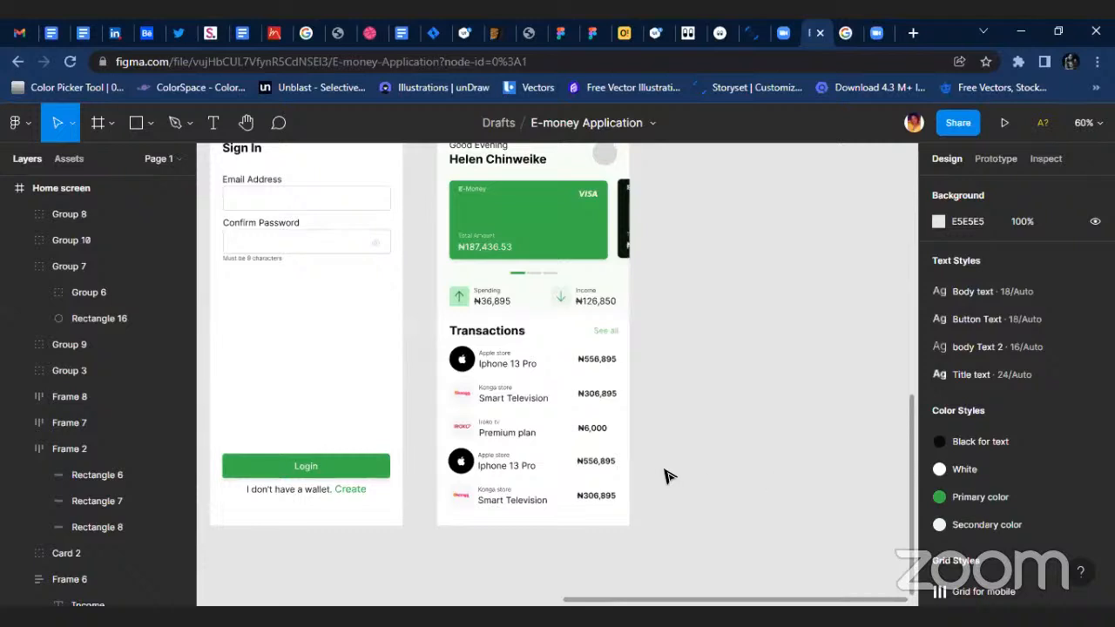
ctrl+scroll(710, 497, up, 1)
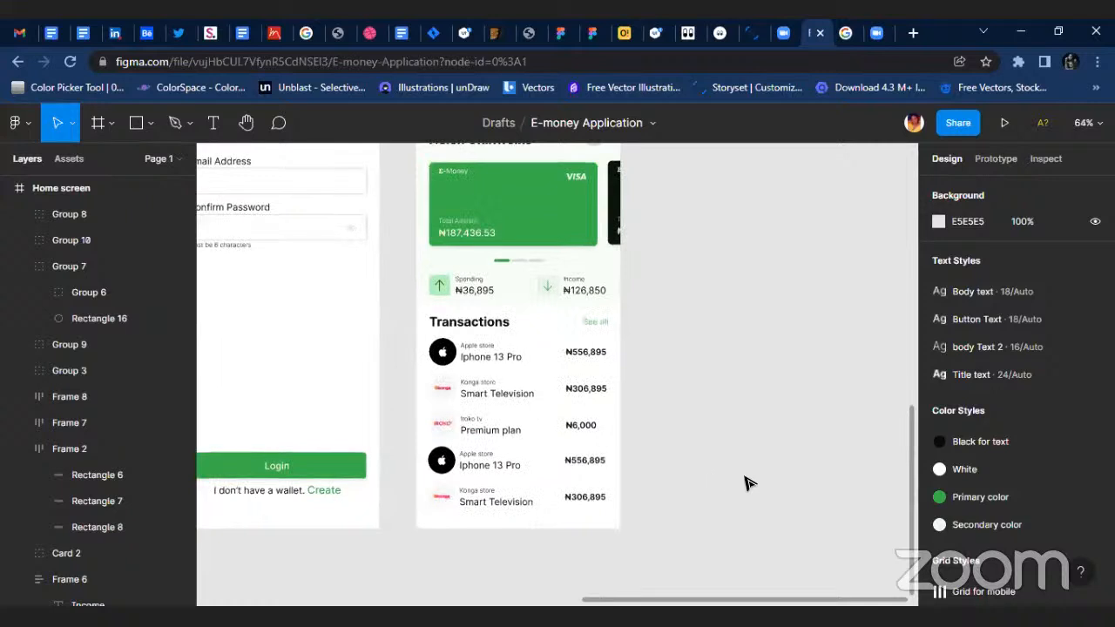
scroll(386, 450, down, 3)
ctrl+scroll(492, 433, up, 2)
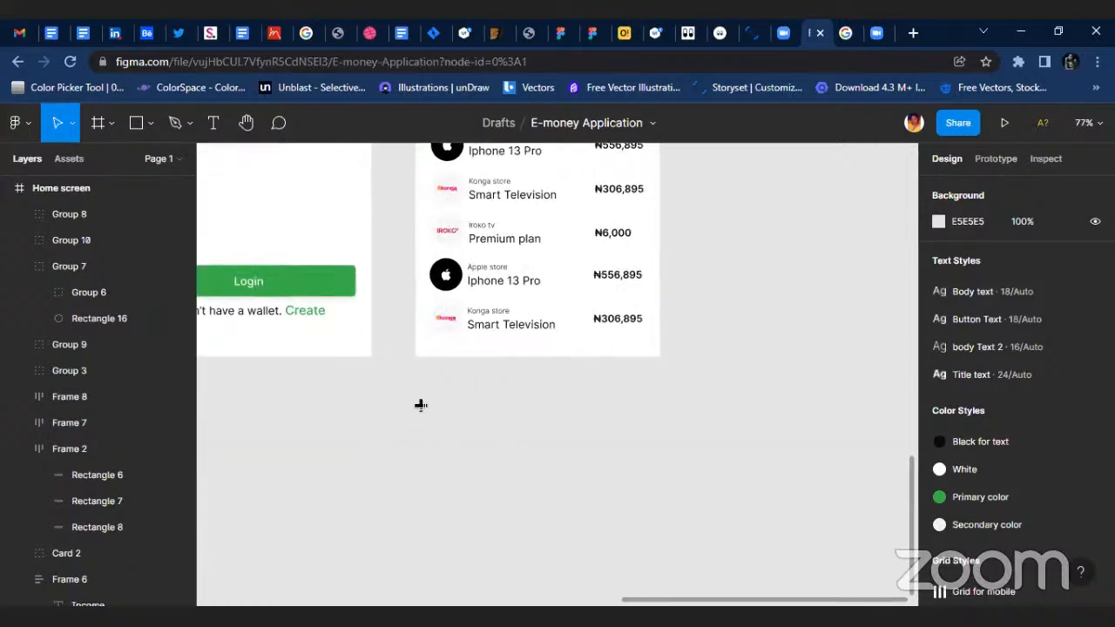
key(f)
drag(415, 368, 661, 422)
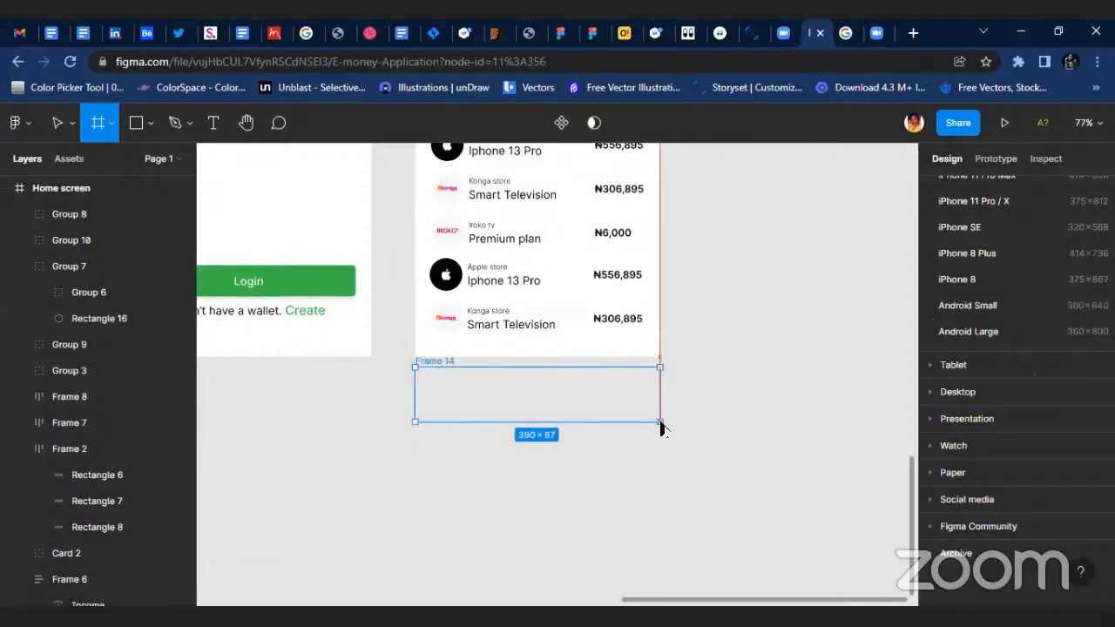
click(582, 412)
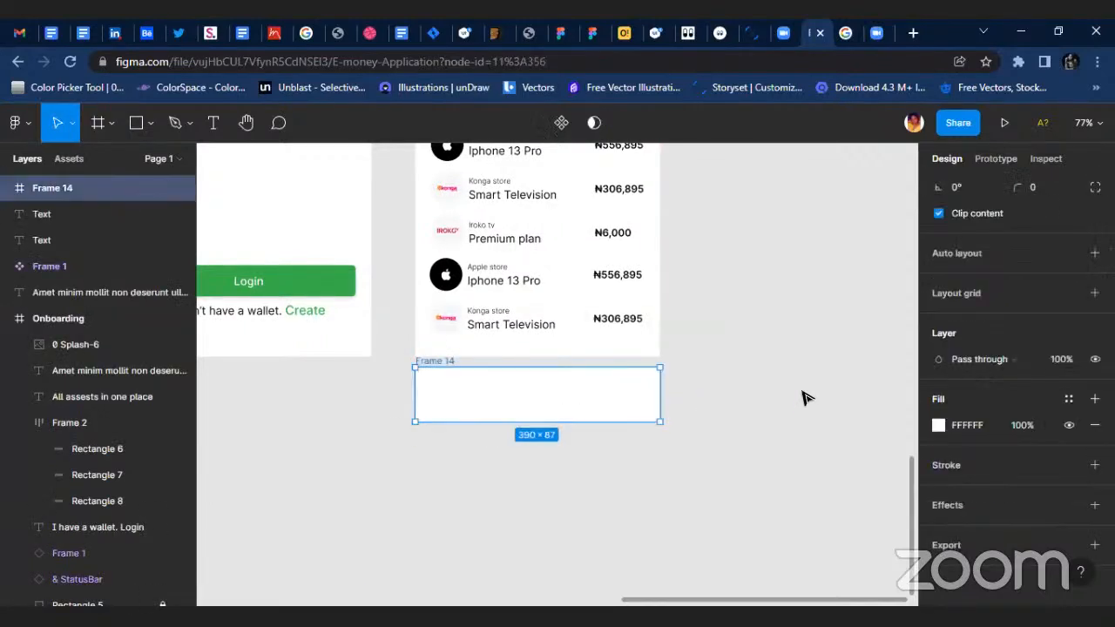
Add a drop shadow to the new frame and set its Y offset to -4.
click(1095, 506)
click(940, 532)
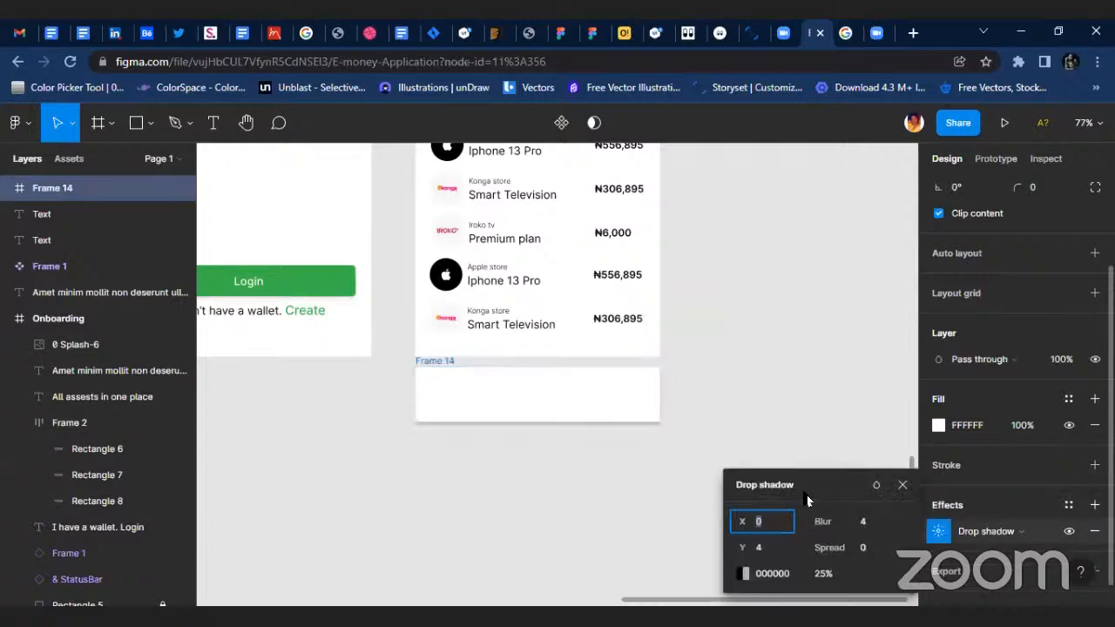
click(773, 555)
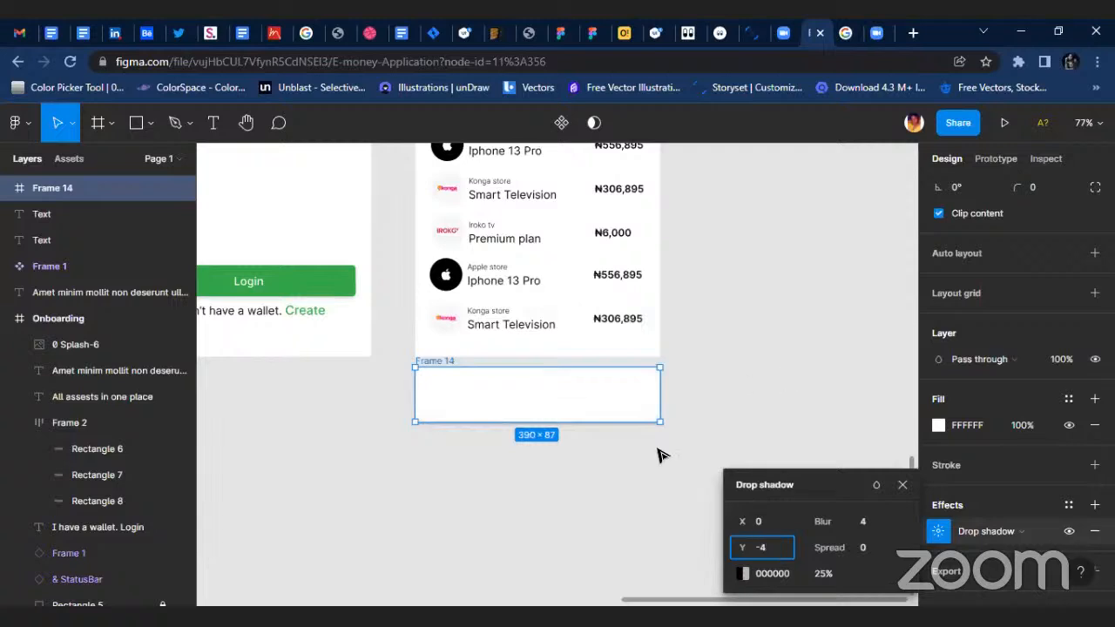
Change the drop shadow colour of the frame below the Home screen to dark grey 131313.
click(652, 477)
click(571, 364)
scroll(566, 362, up, 3)
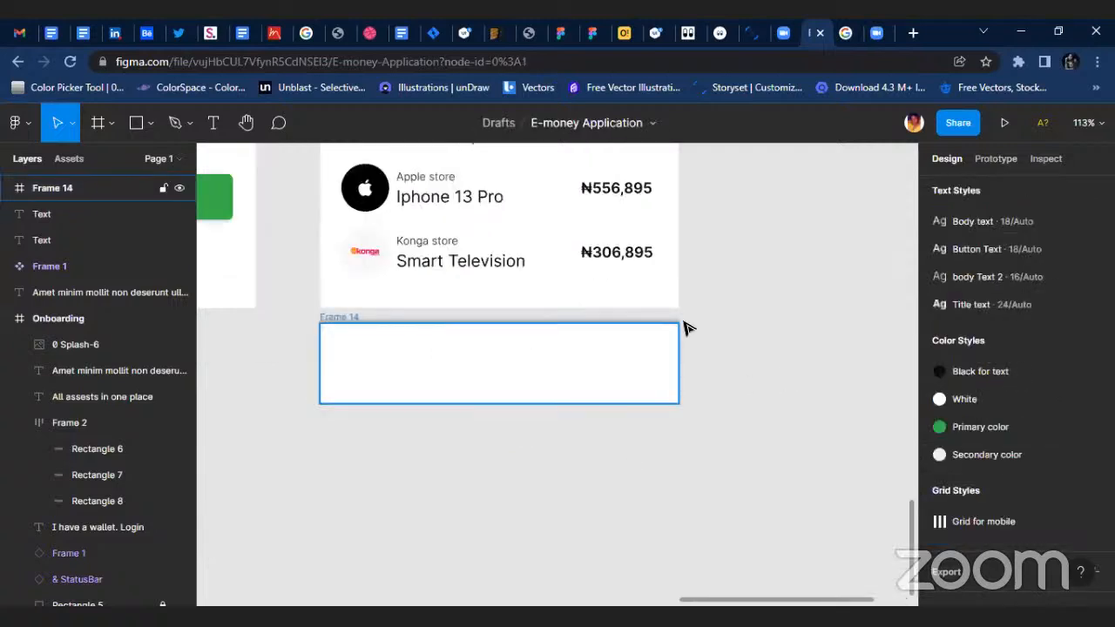
click(939, 531)
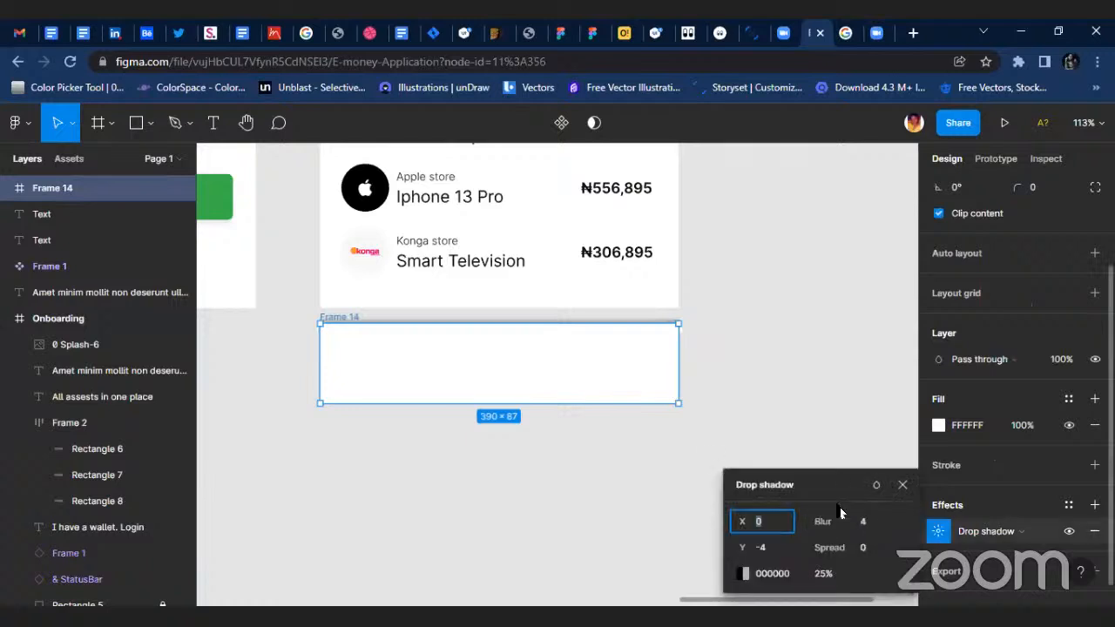
click(743, 577)
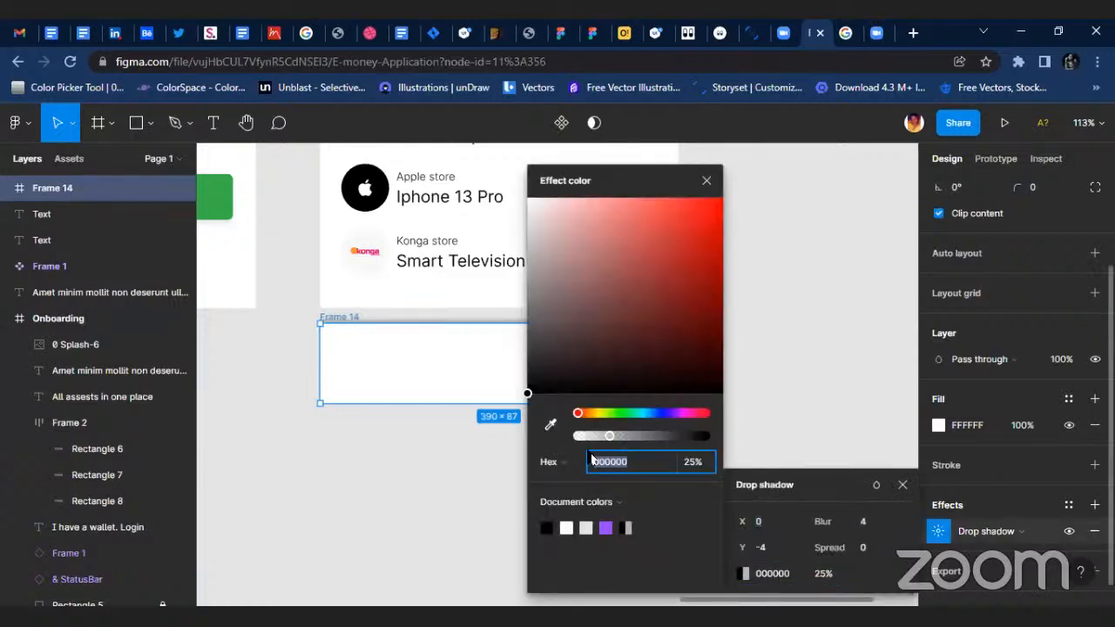
click(533, 379)
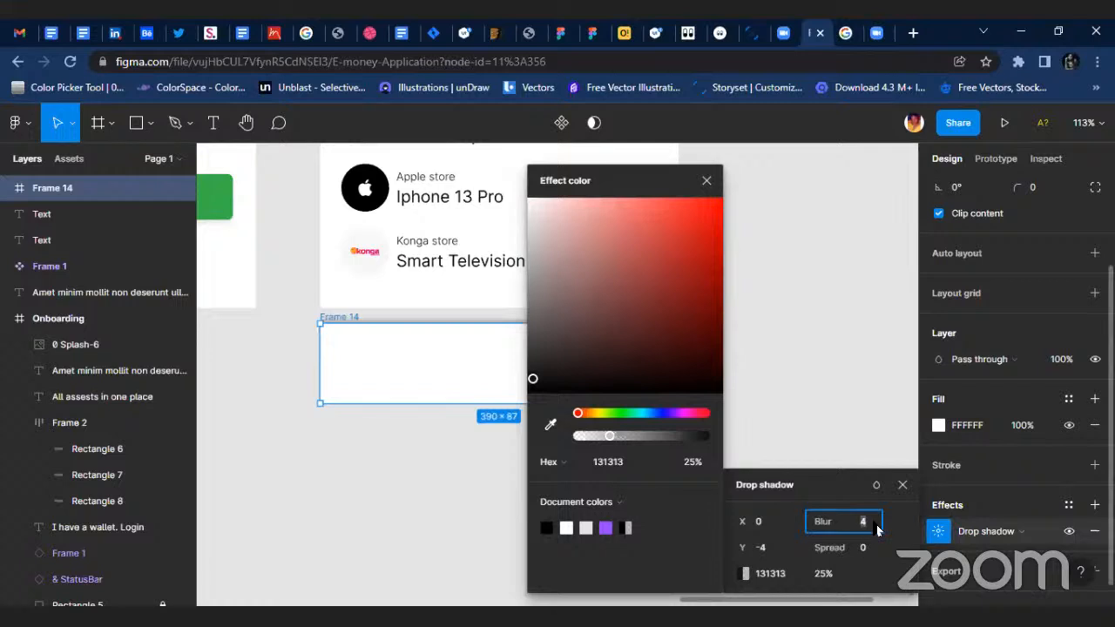
Set the frame's drop shadow blur to 10 and its opacity to 10%.
key(Return)
click(823, 574)
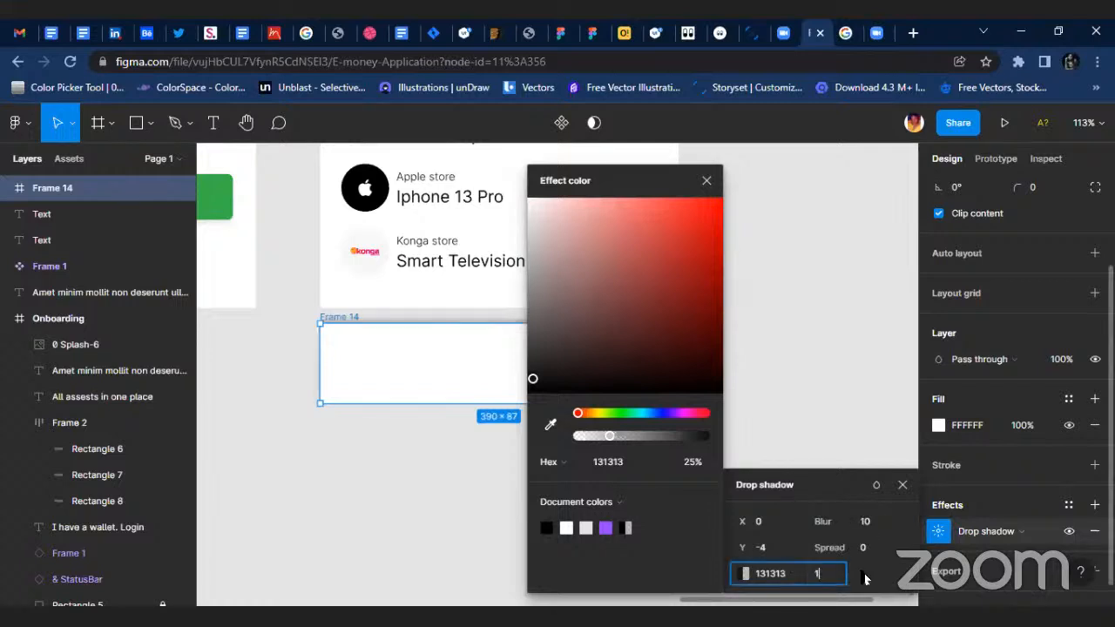
text(10)
click(766, 366)
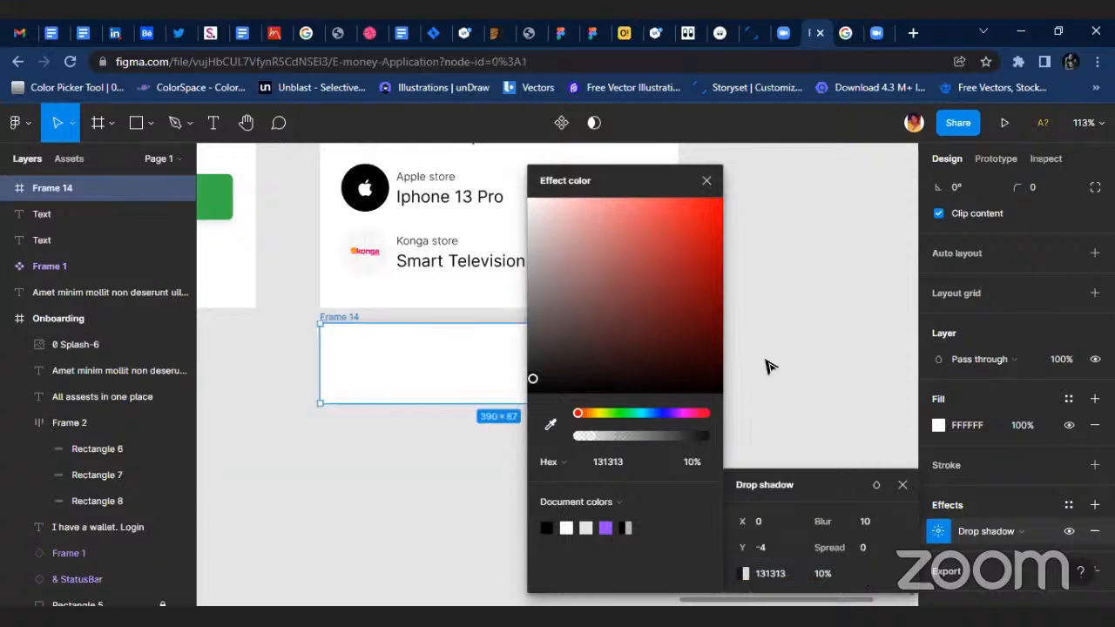
click(600, 354)
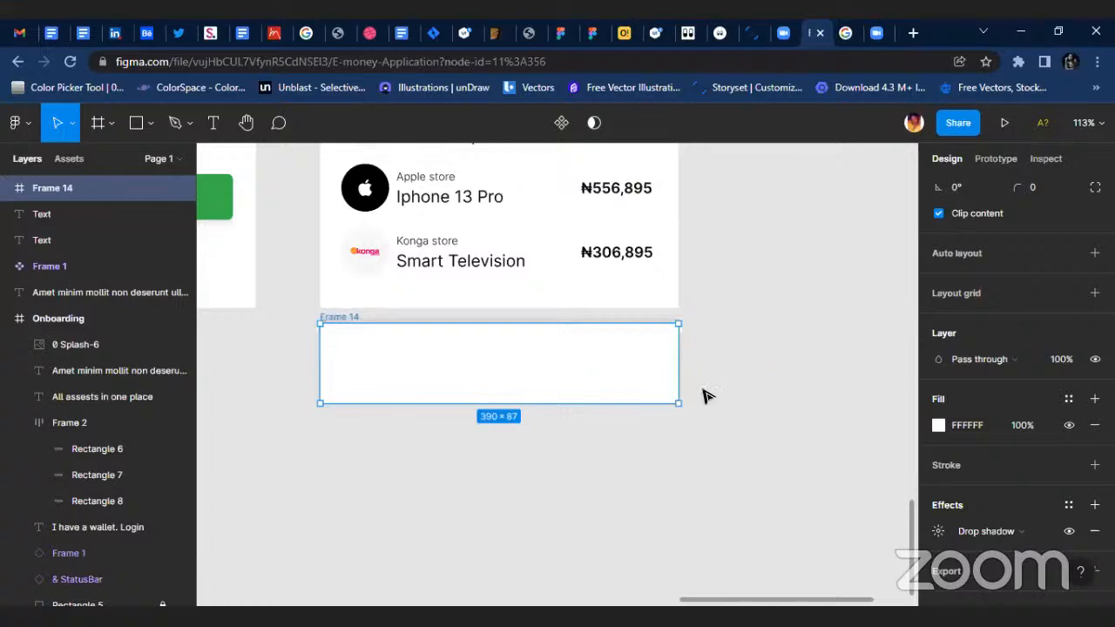
Open the Iconly v2.3 plugin and switch its icon set to the Light style.
scroll(584, 373, up, 1)
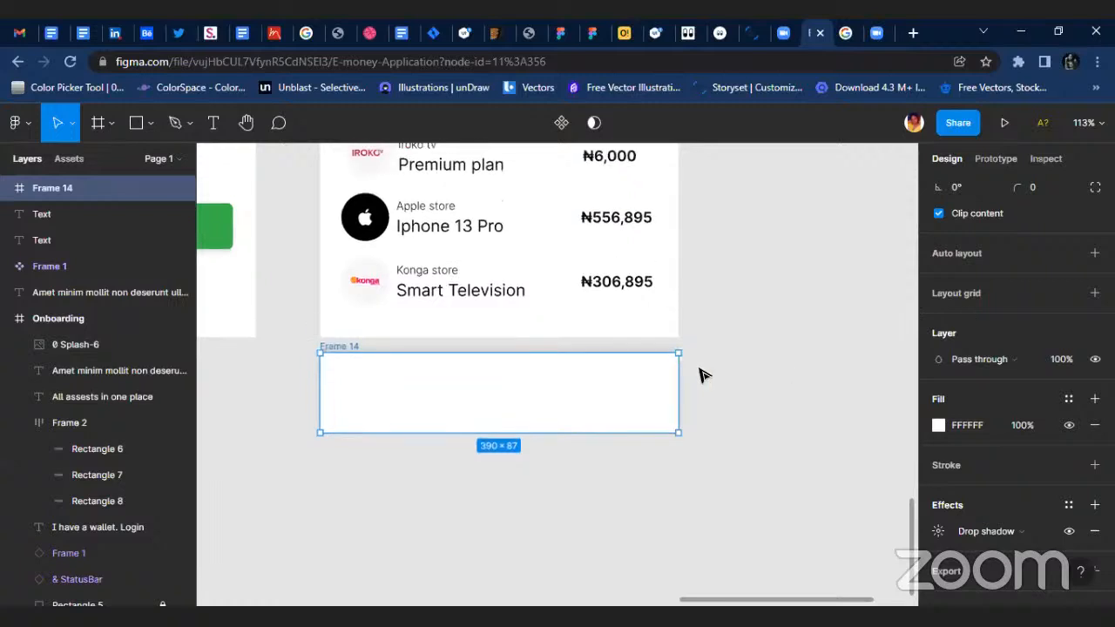
ctrl+scroll(665, 378, down, 3)
ctrl+scroll(630, 369, up, 3)
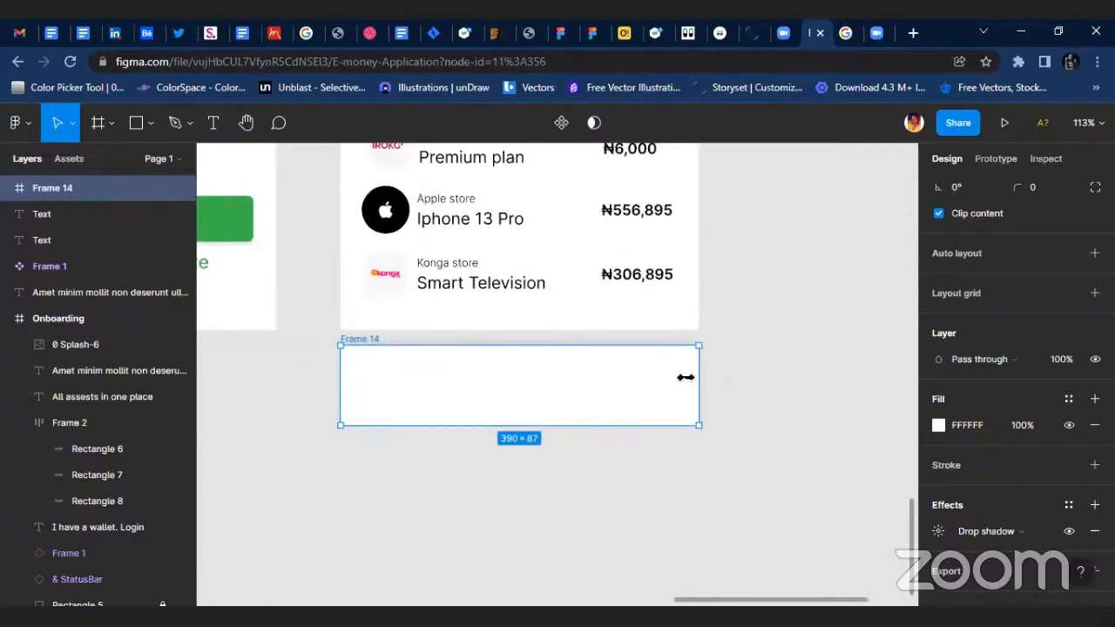
scroll(383, 444, down, 1)
right_click(364, 457)
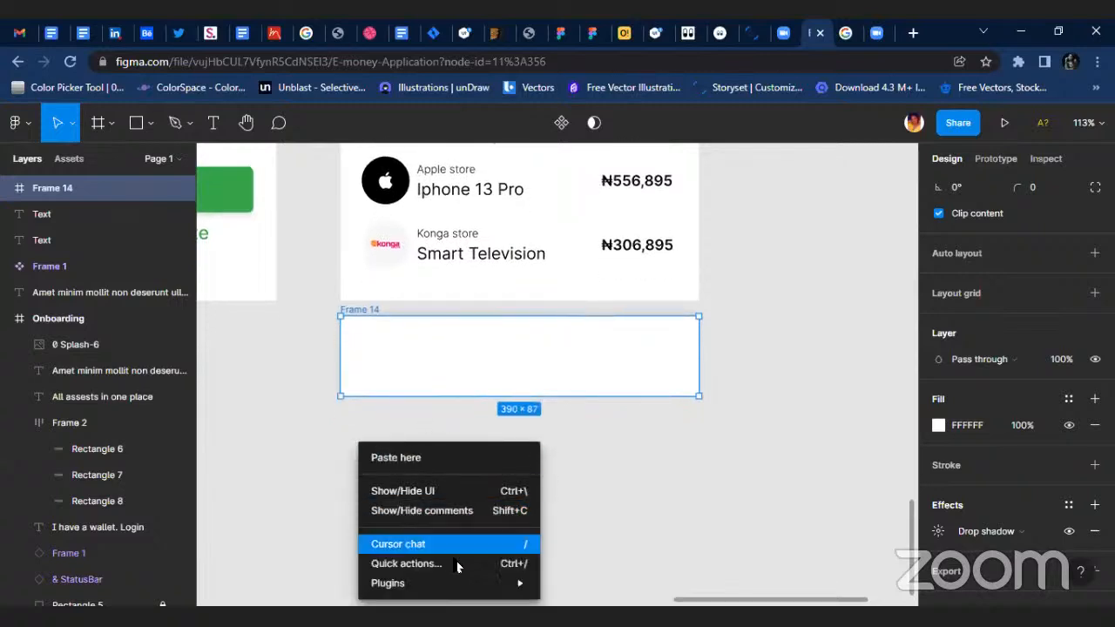
mouse_move(527, 581)
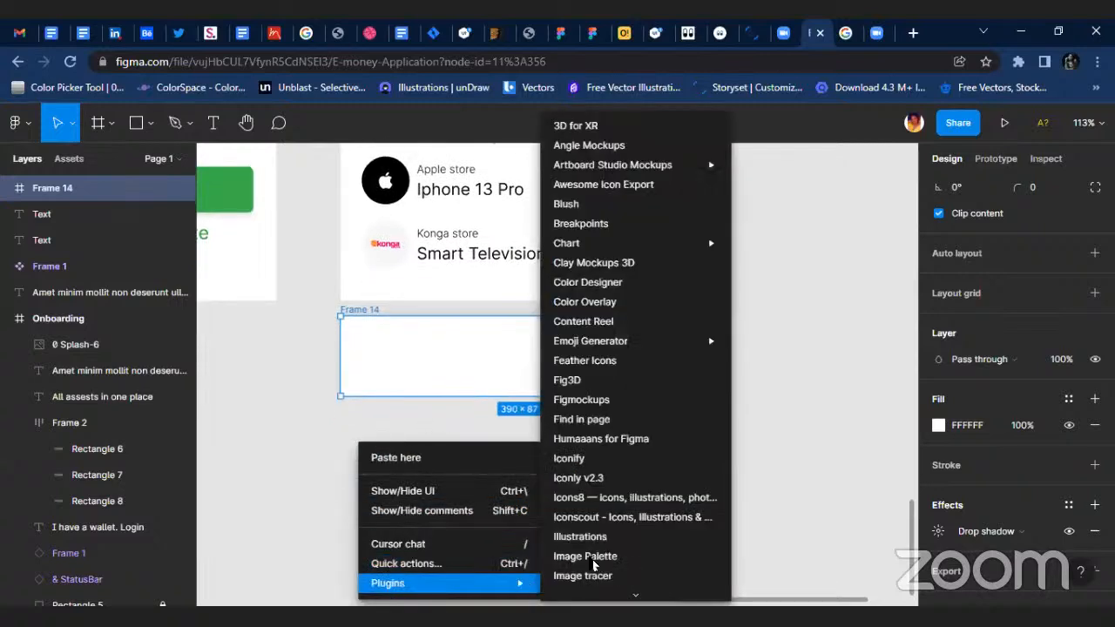
click(595, 478)
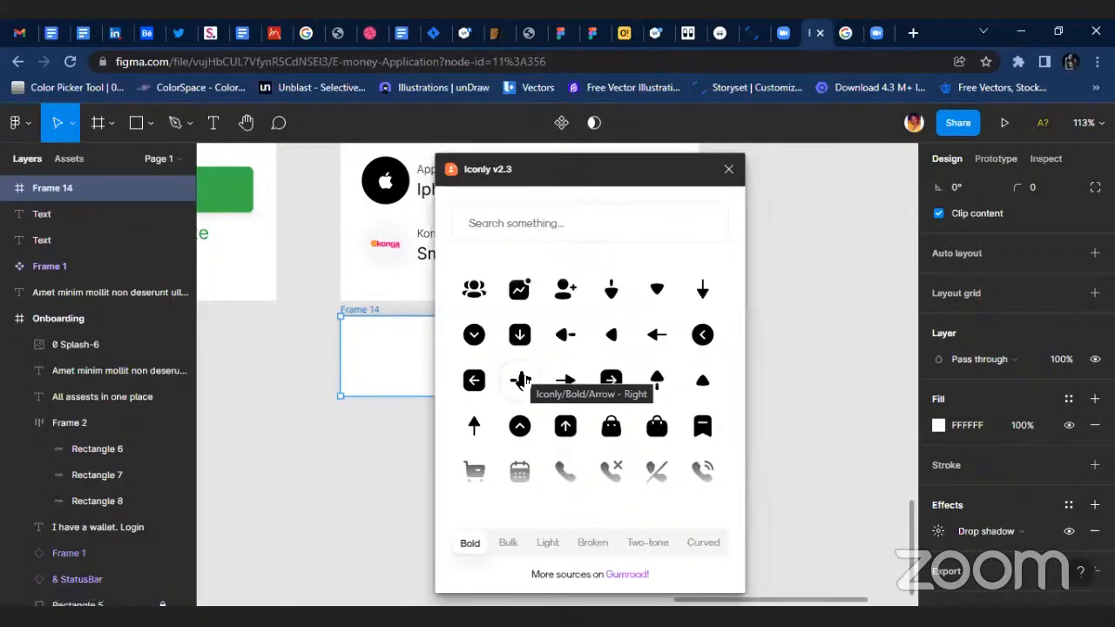
click(546, 542)
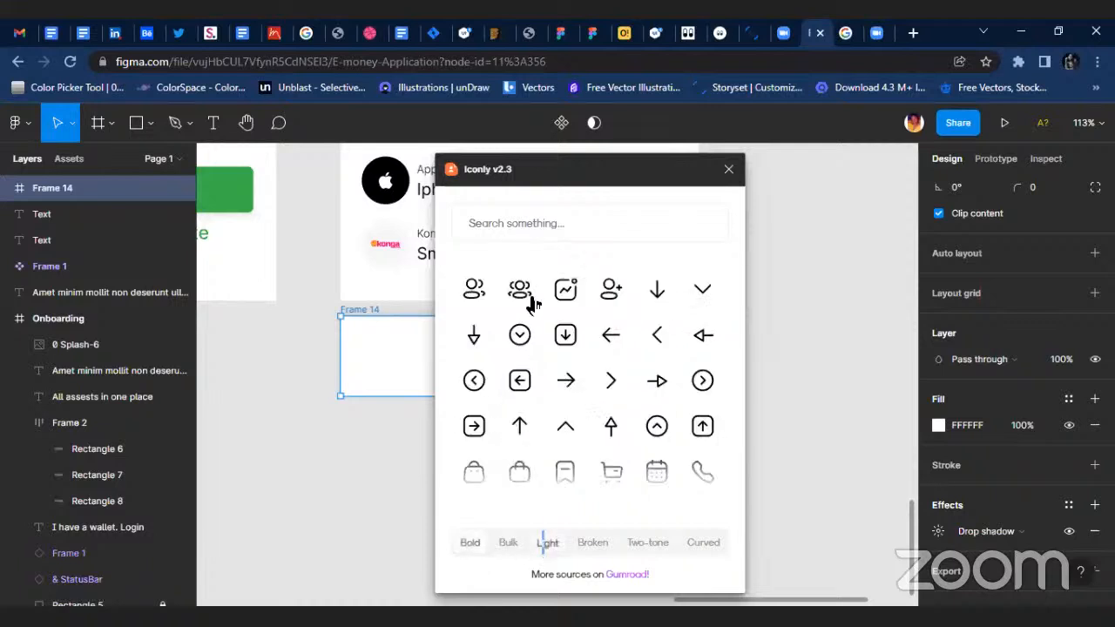
Insert the Light home icon from Iconly and move the plugin window aside to uncover more of the canvas.
click(511, 223)
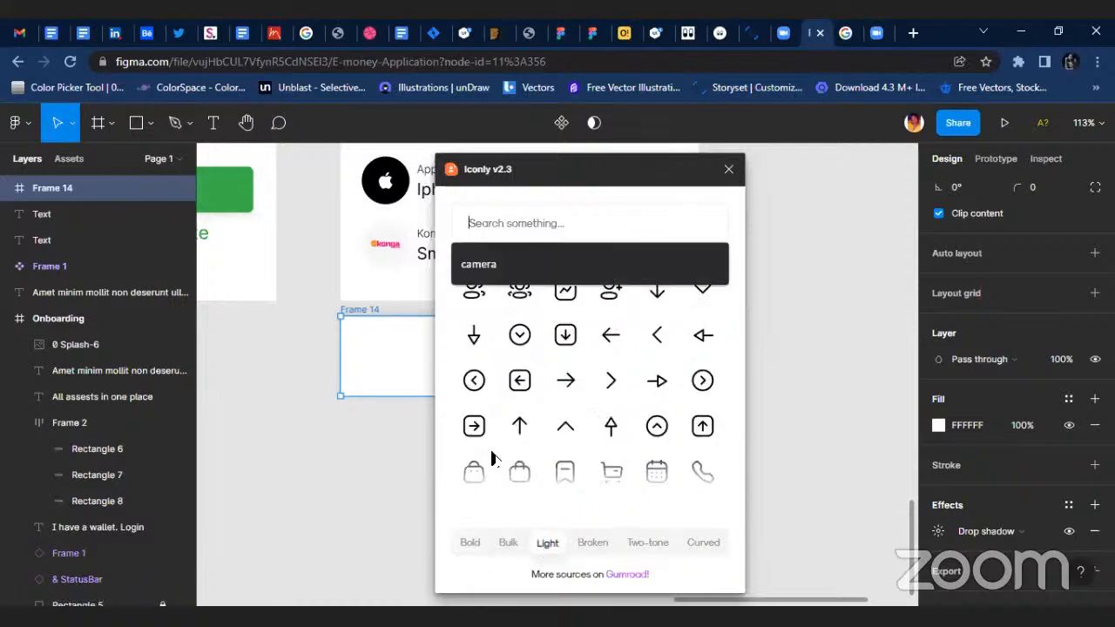
scroll(553, 448, down, 3)
scroll(554, 435, down, 2)
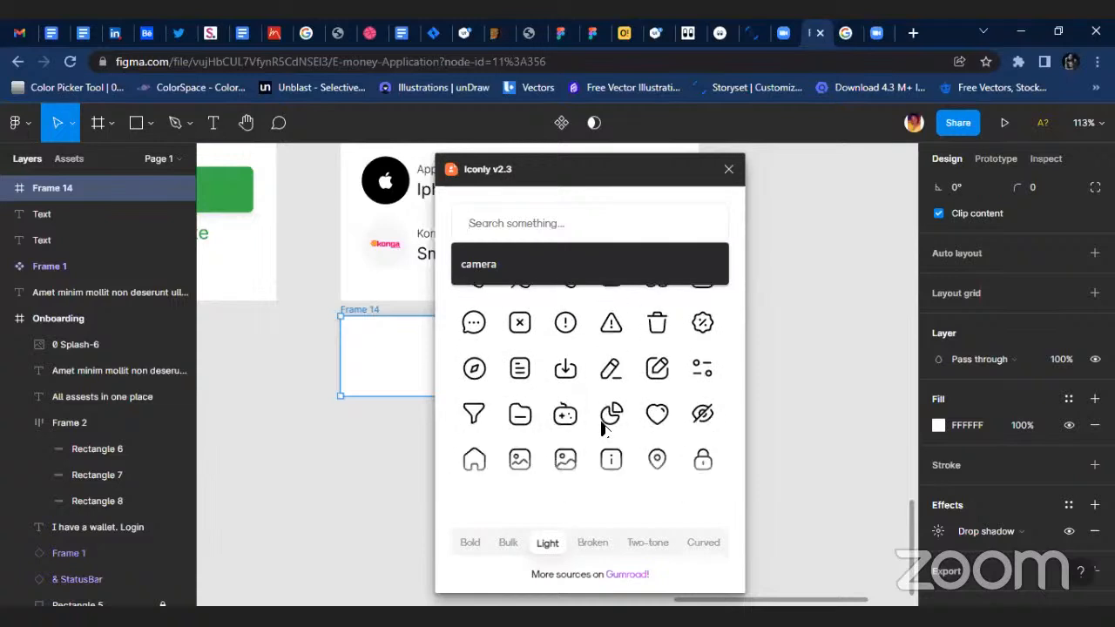
click(473, 455)
click(360, 381)
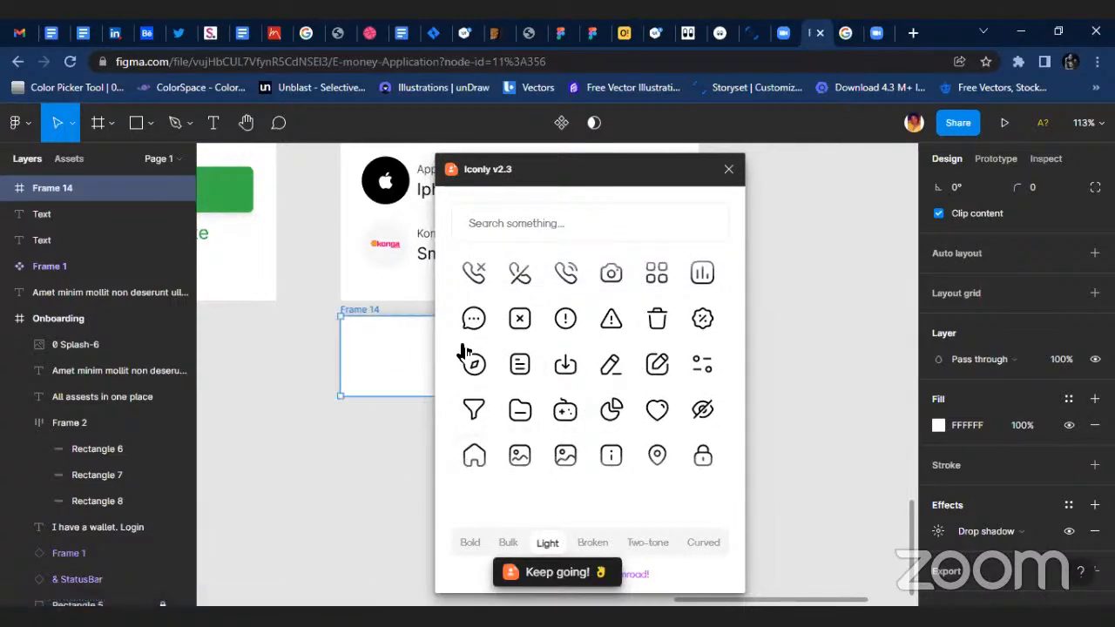
drag(589, 183, 711, 179)
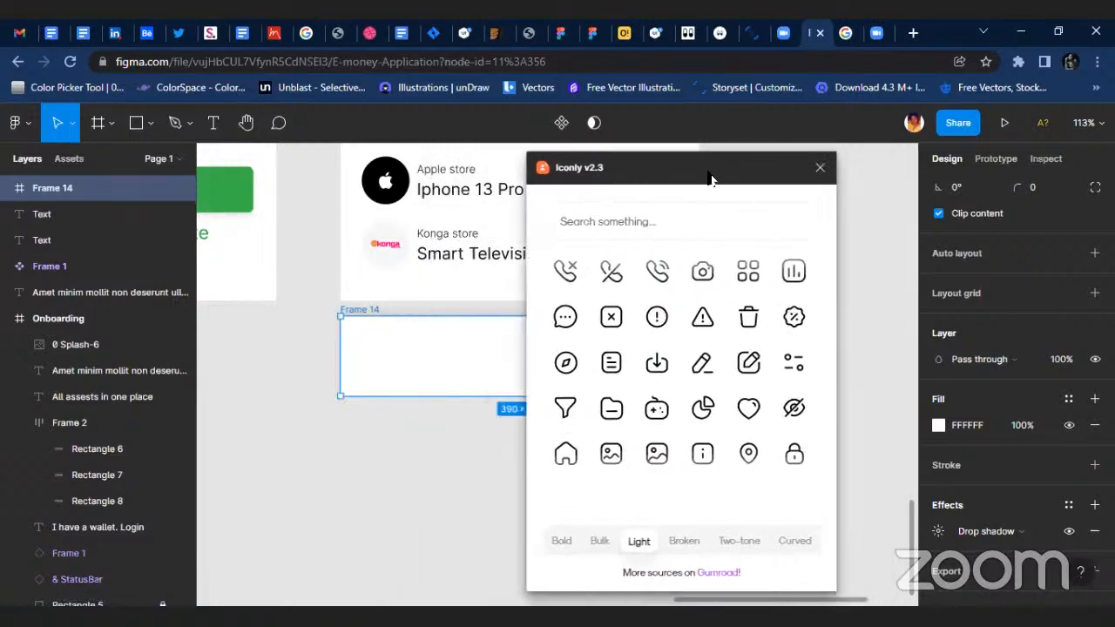
click(611, 223)
text(s)
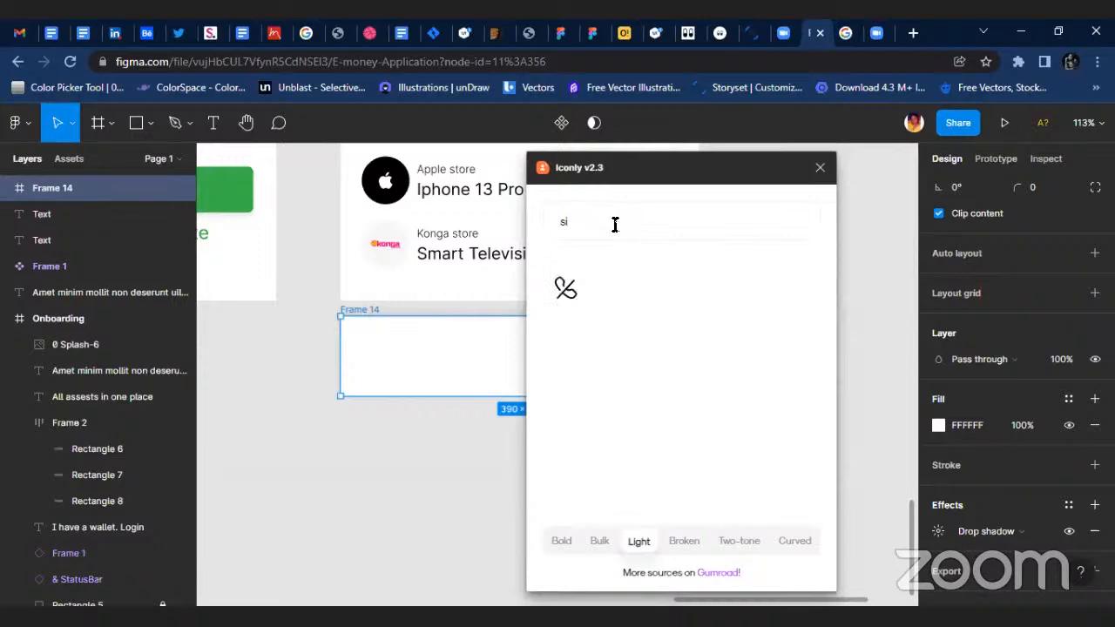
text(i)
key(BackSpace)
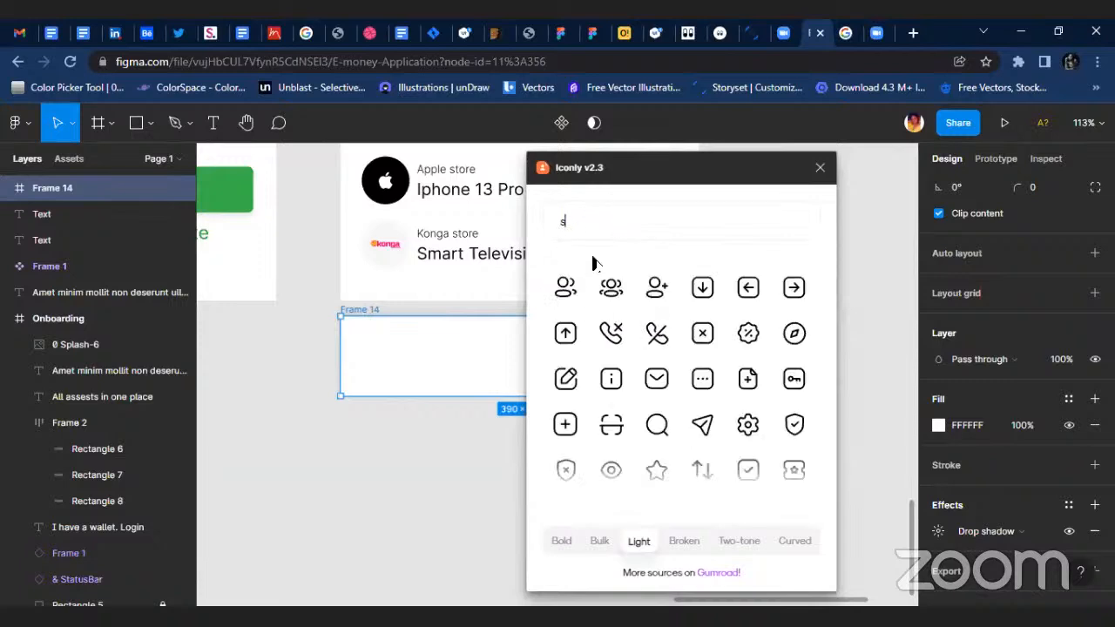
key(BackSpace)
Browse the Light icons in Iconly and insert the single-person profile icon.
scroll(579, 361, down, 10)
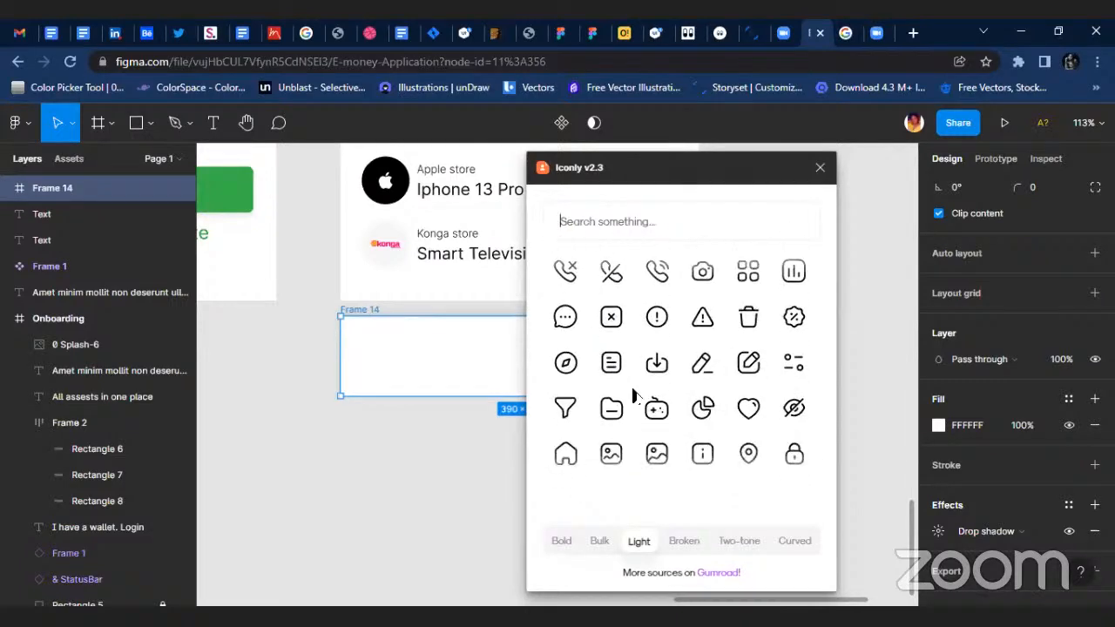
scroll(643, 418, down, 3)
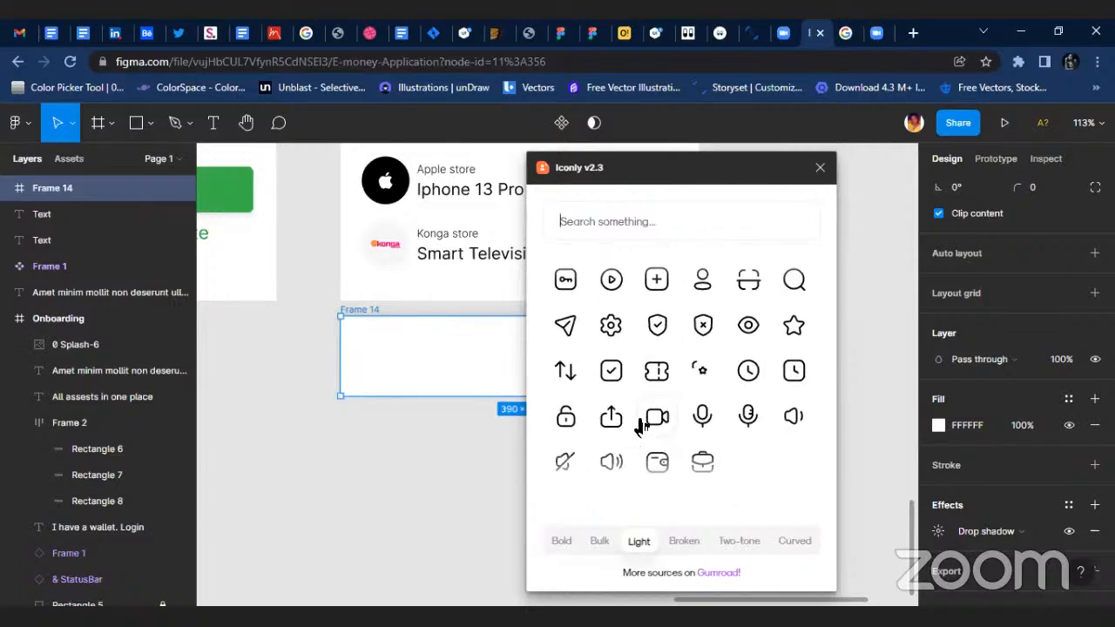
scroll(642, 392, down, 10)
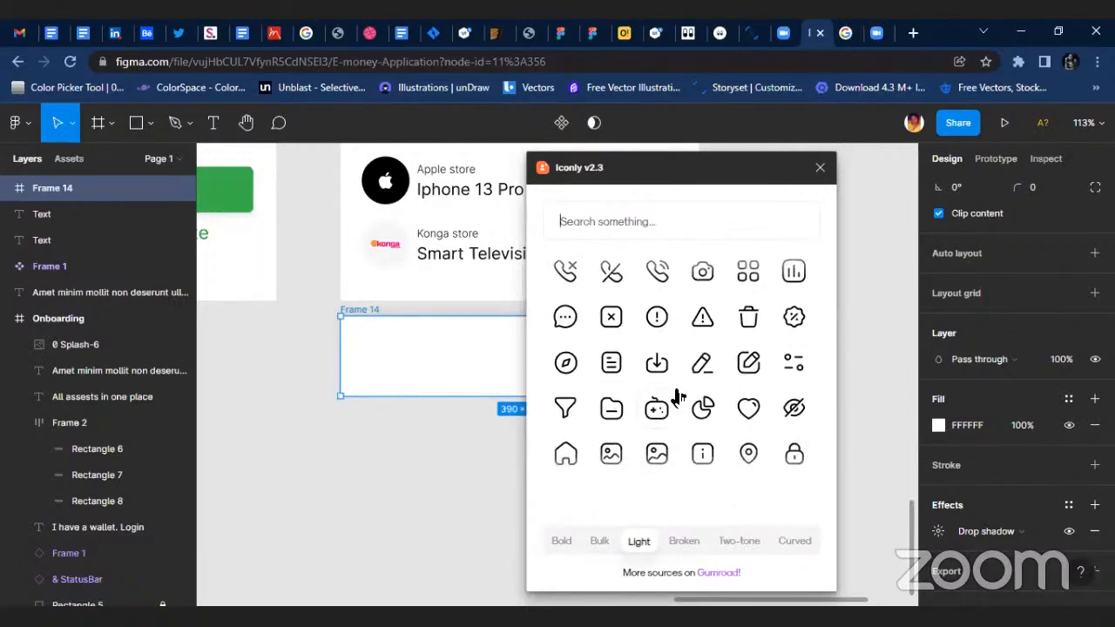
scroll(679, 394, down, 5)
scroll(610, 349, down, 6)
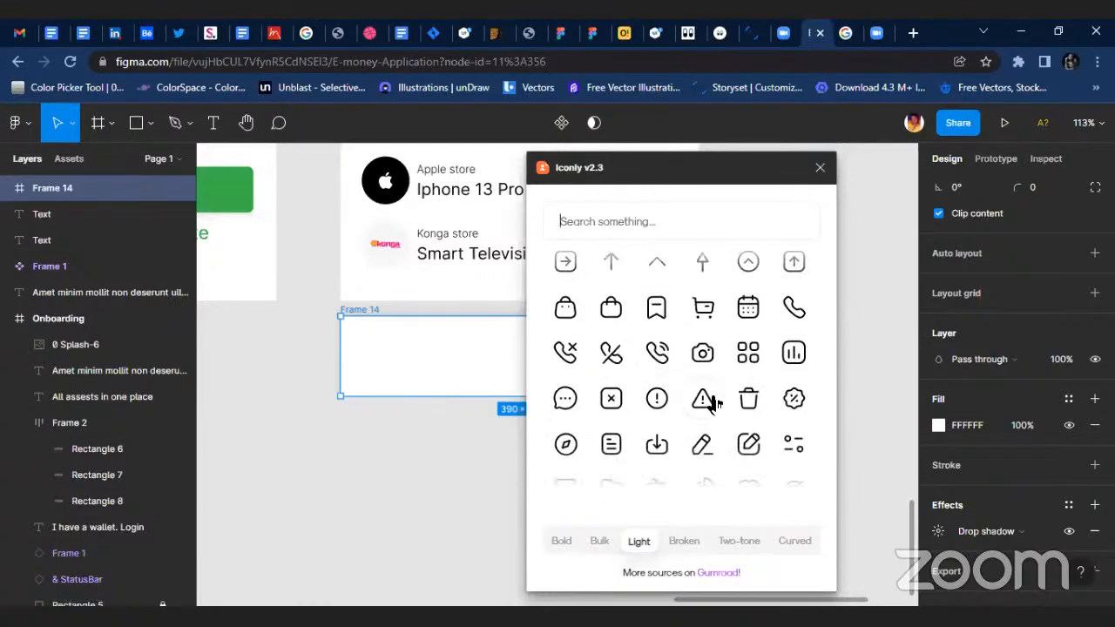
scroll(643, 431, down, 3)
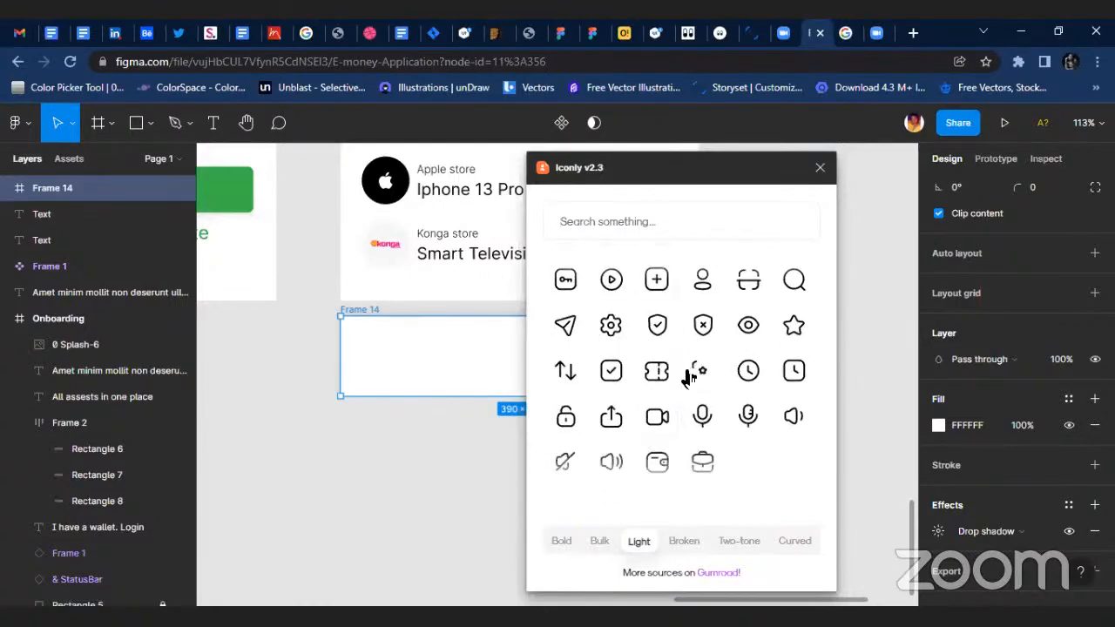
click(700, 291)
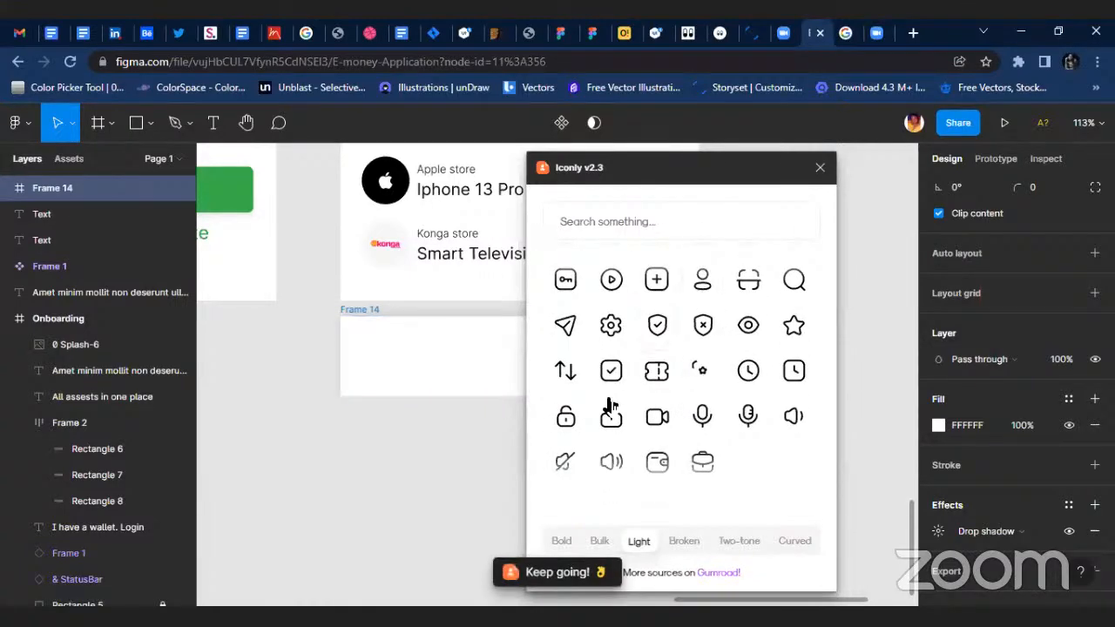
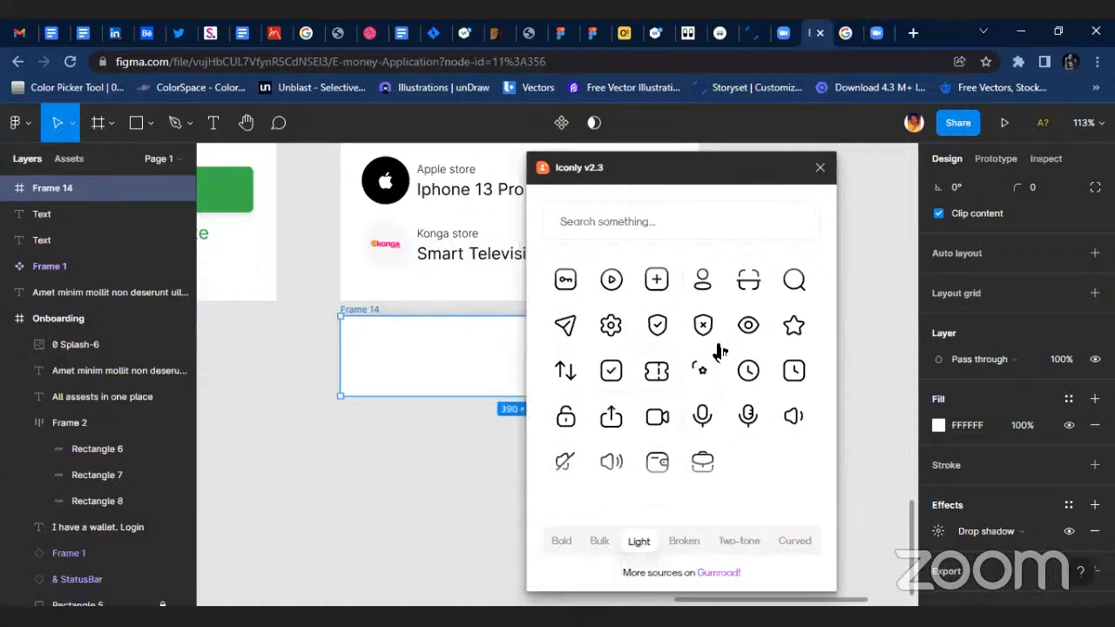
Search the Iconly Light icons for "wall" and insert the wallet icon.
scroll(662, 366, up, 5)
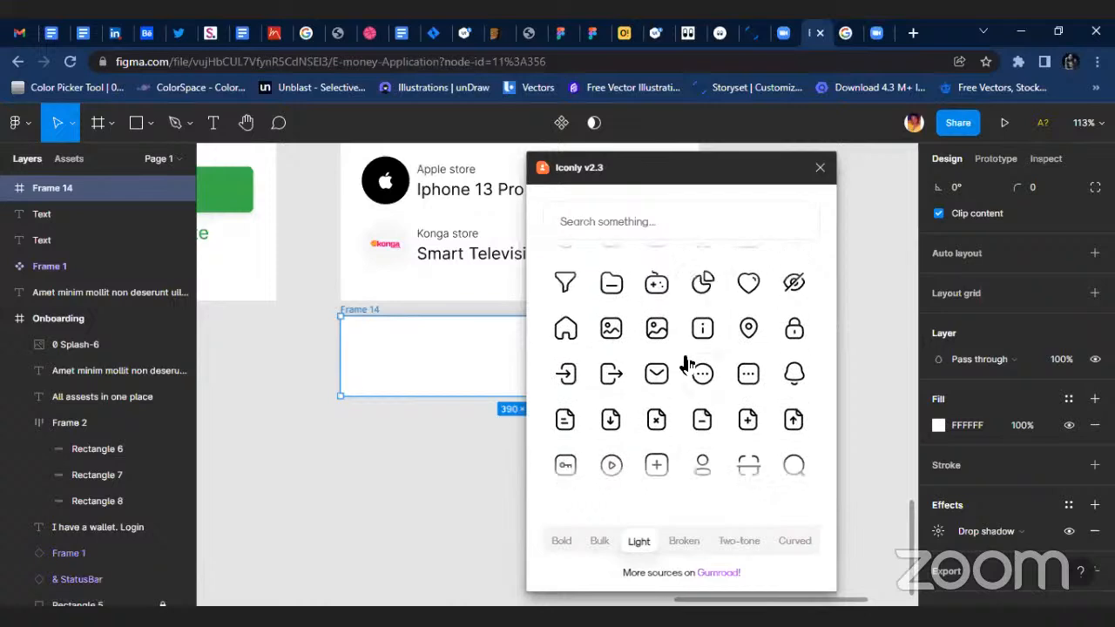
scroll(686, 364, down, 5)
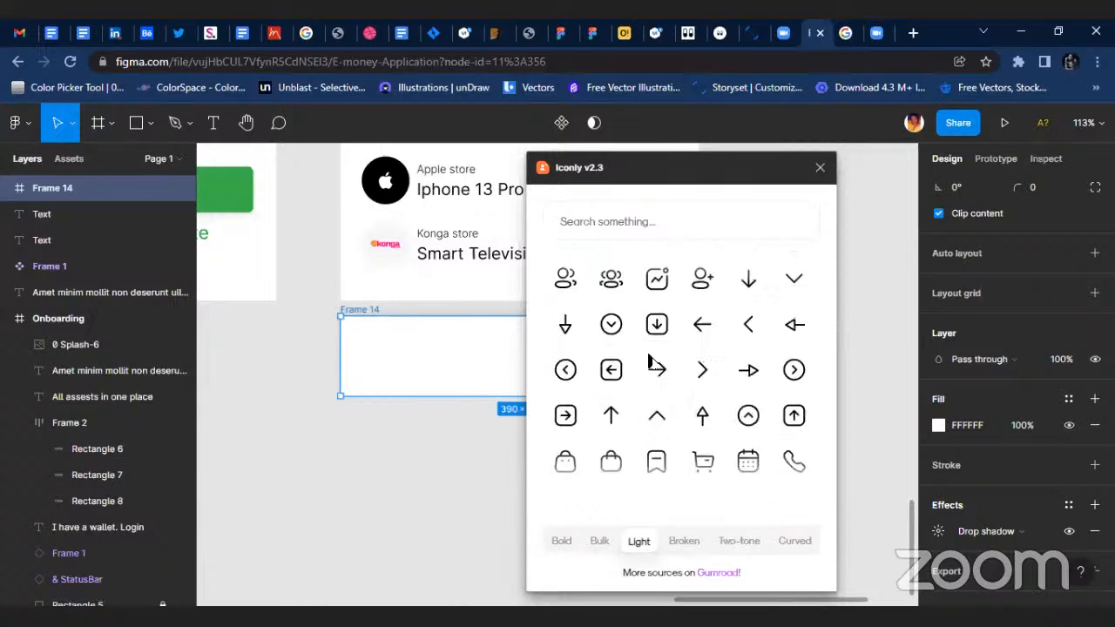
scroll(662, 360, up, 1)
scroll(688, 376, down, 1)
scroll(697, 379, up, 1)
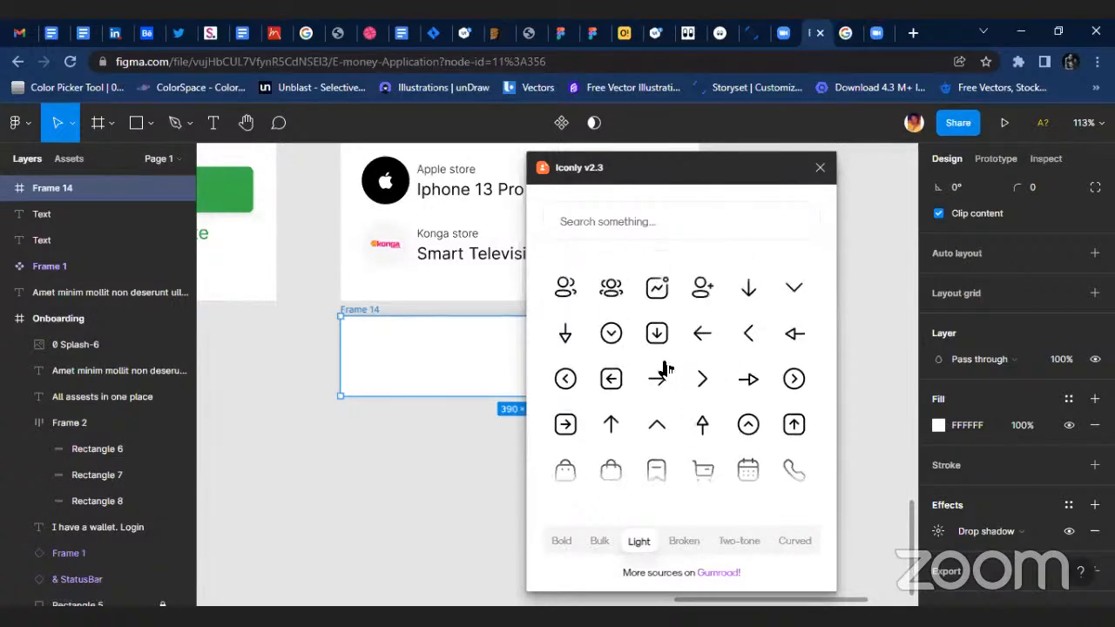
click(624, 221)
text(d)
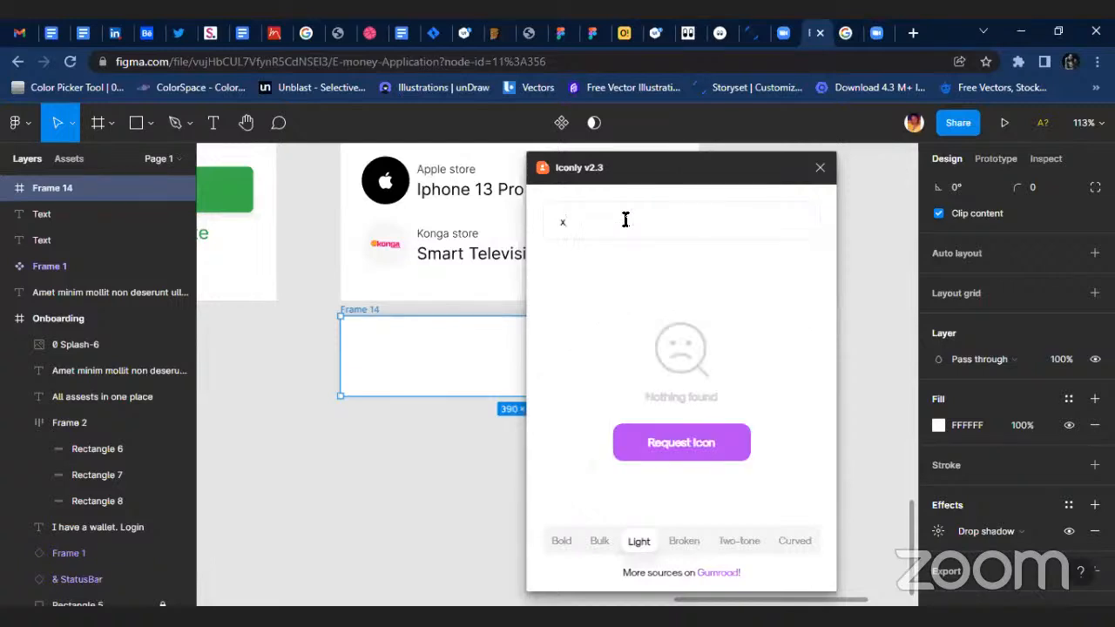
text(ard)
key(BackSpace)
key(BackSpace)
key(BackSpace)
text(wall)
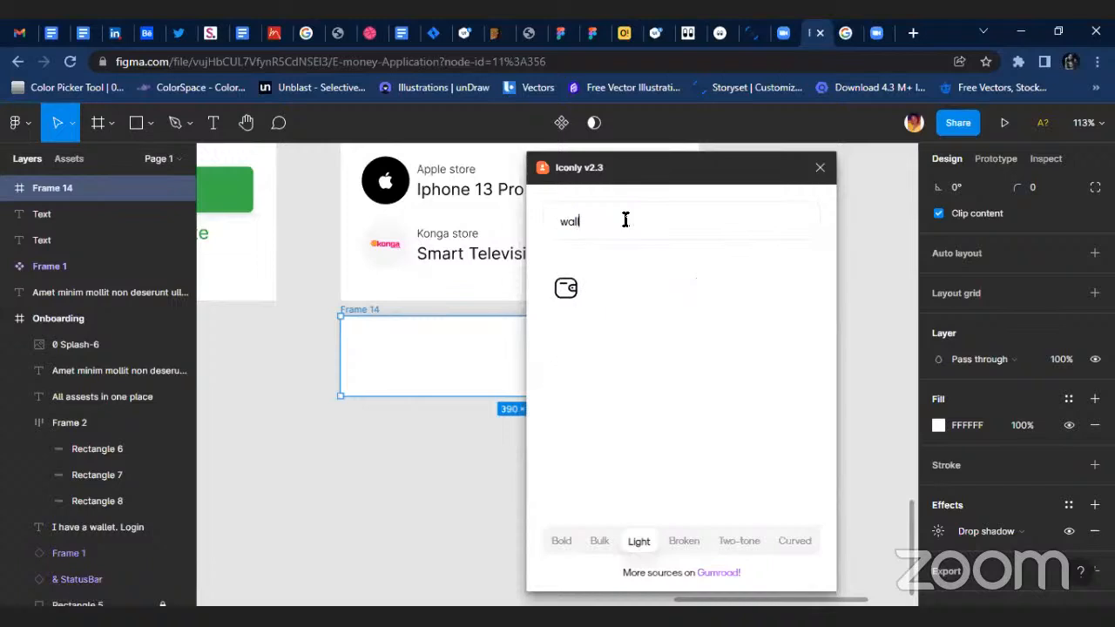
click(562, 289)
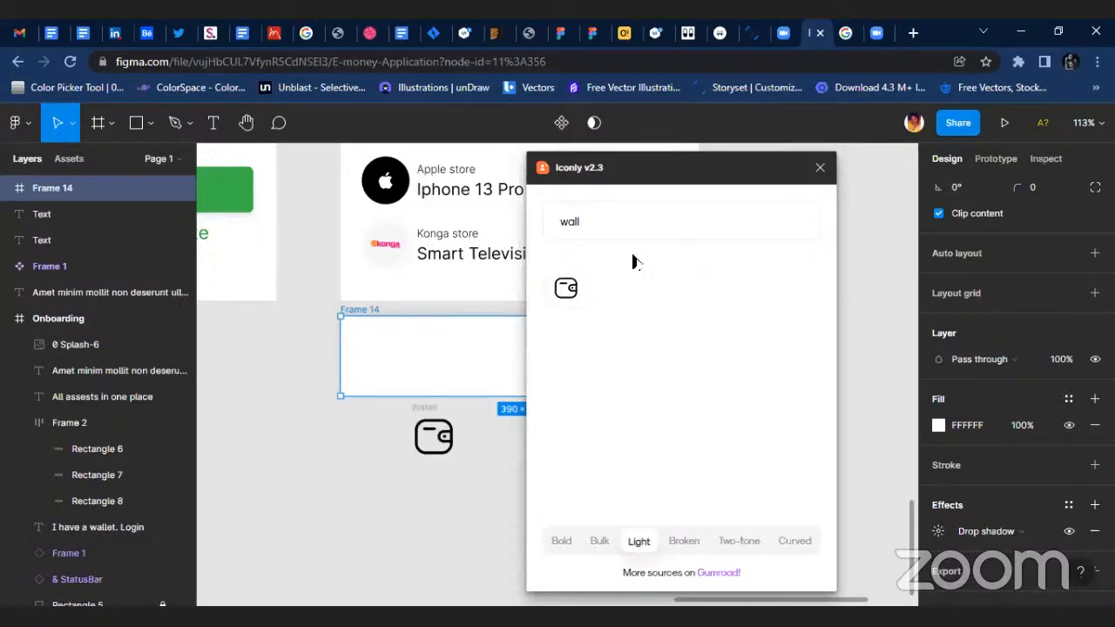
Clear the Iconly search and look through the full set of Light icons for another navigation icon.
key(BackSpace)
key(BackSpace)
key(BackSpace)
key(BackSpace)
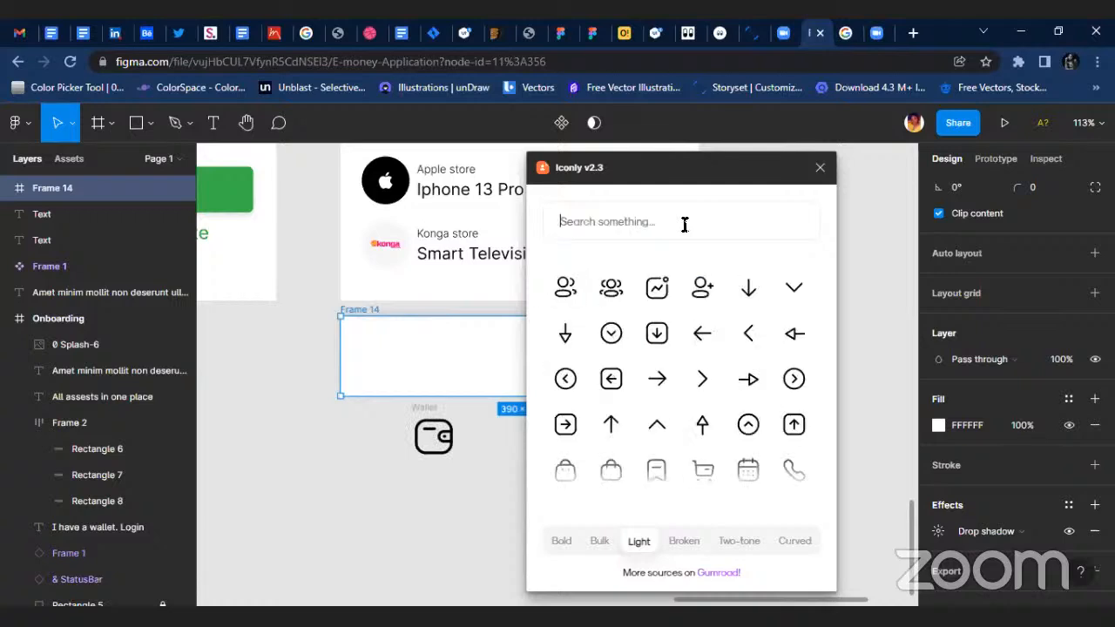
scroll(688, 383, down, 10)
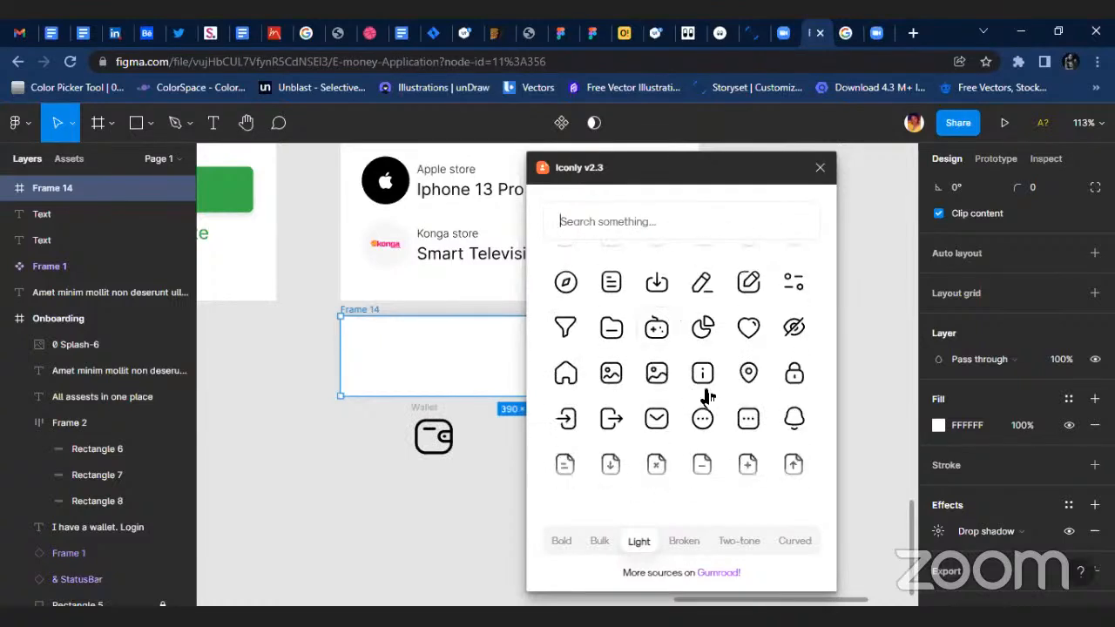
scroll(669, 402, down, 4)
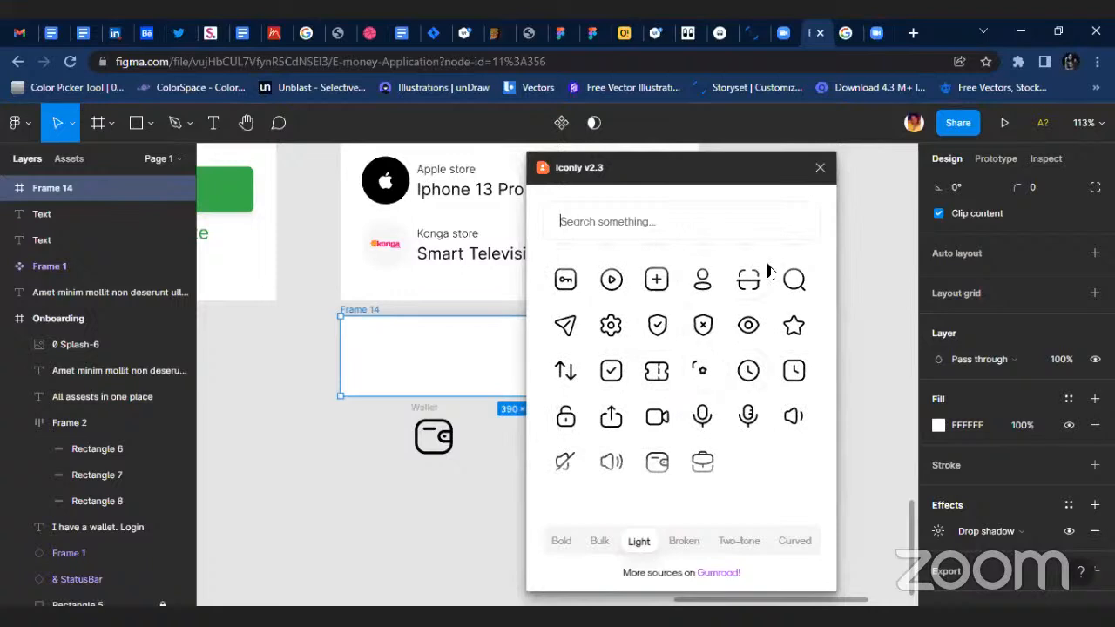
Close Iconly and move the overlapping profile and home icons out of Frame 14 onto the empty canvas below it.
click(820, 167)
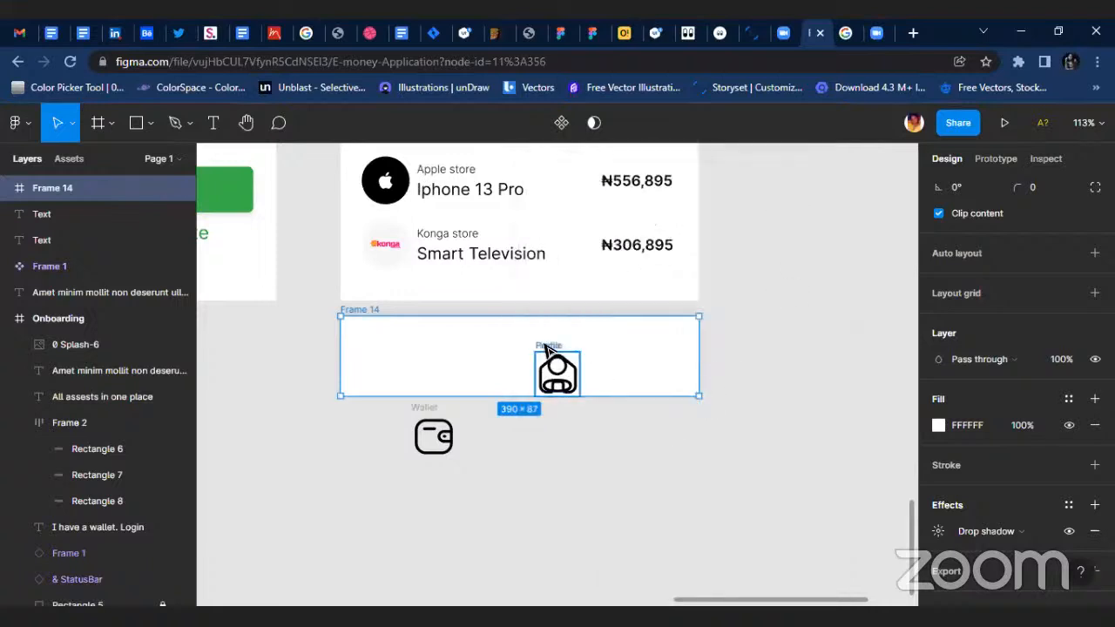
drag(558, 373, 557, 473)
drag(541, 349, 587, 425)
Open the Iconify plugin and search its icons for "signal".
right_click(710, 442)
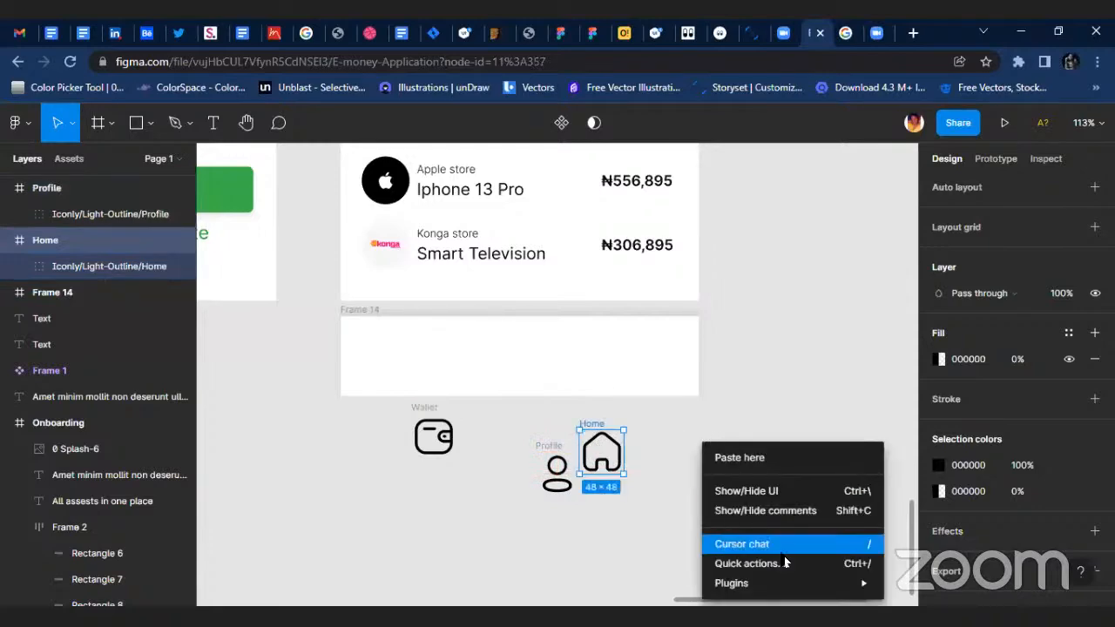
mouse_move(871, 583)
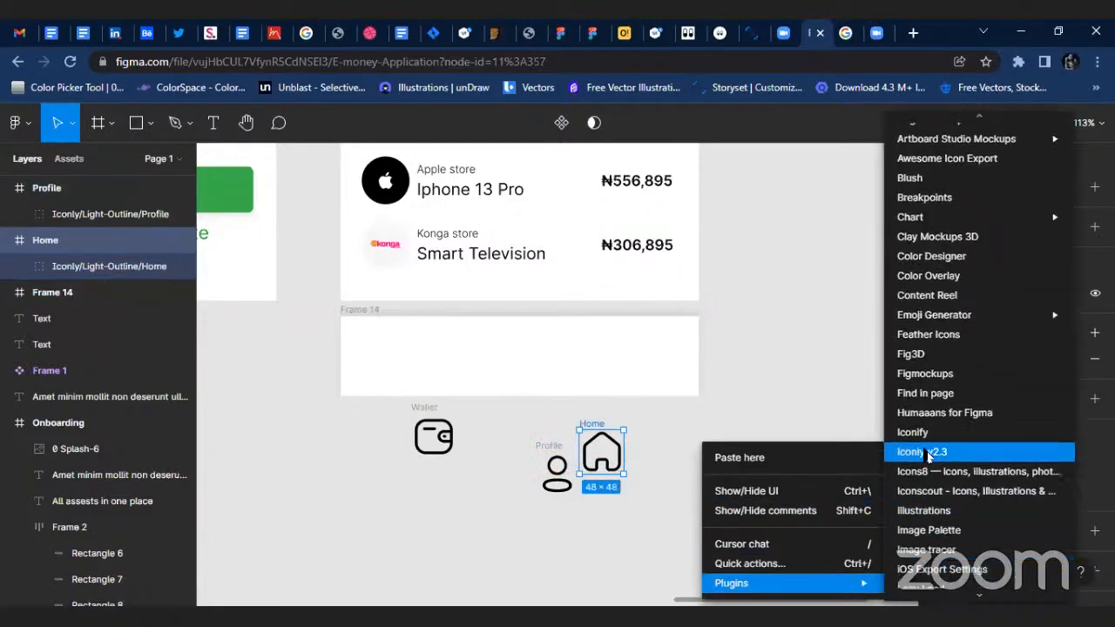
click(916, 428)
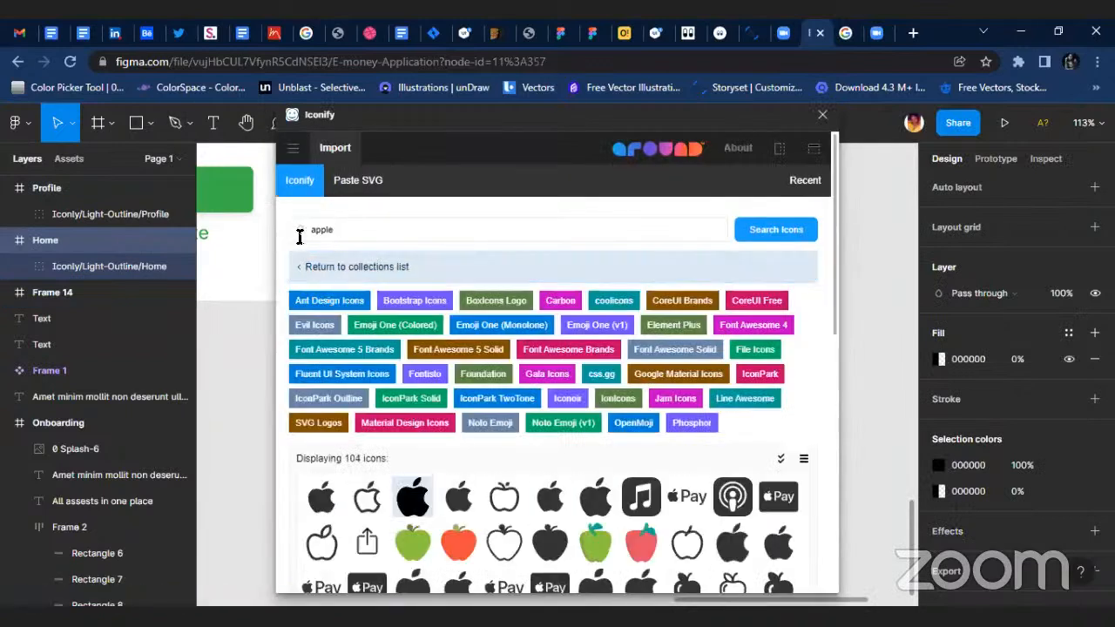
click(307, 235)
text(signal)
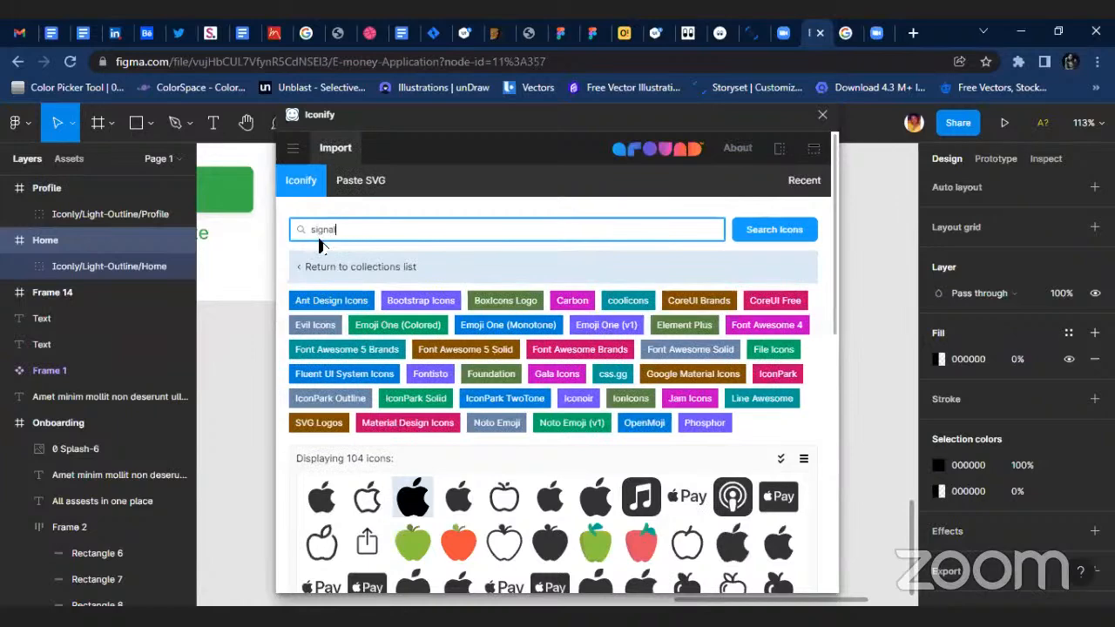
key(Return)
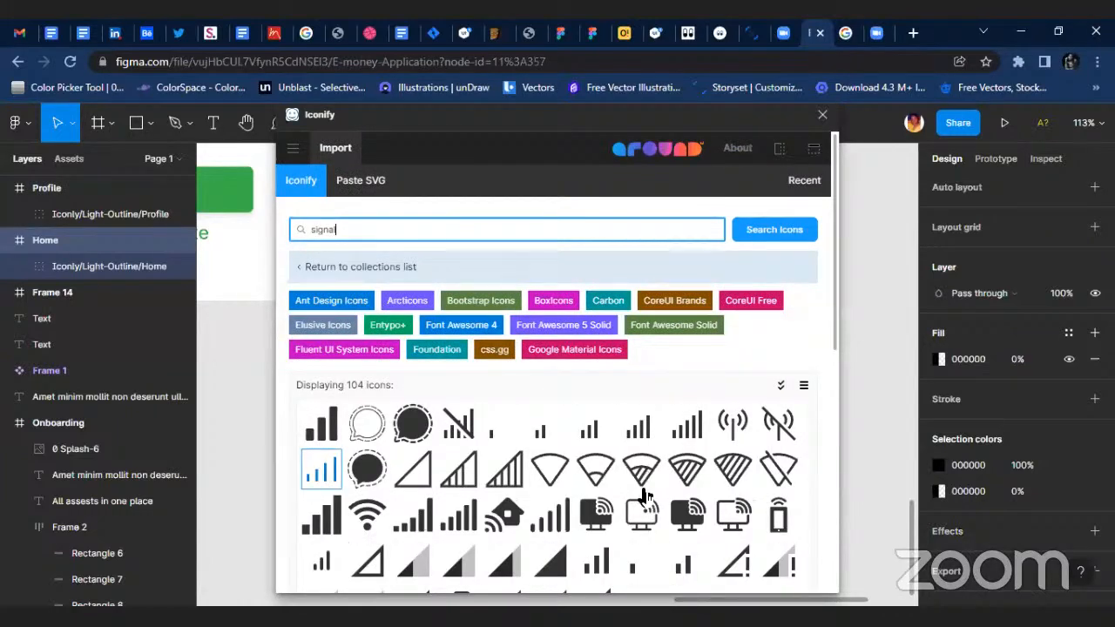
Import the gg:signal icon from the Iconify results and close the plugin.
scroll(645, 496, down, 2)
click(322, 398)
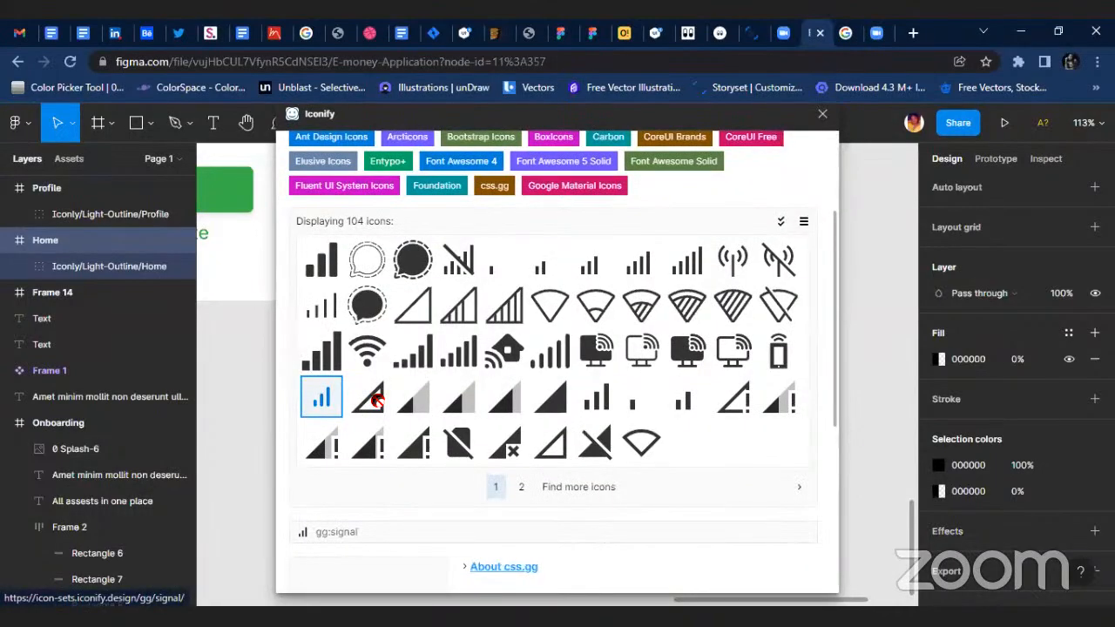
scroll(321, 397, down, 3)
click(651, 567)
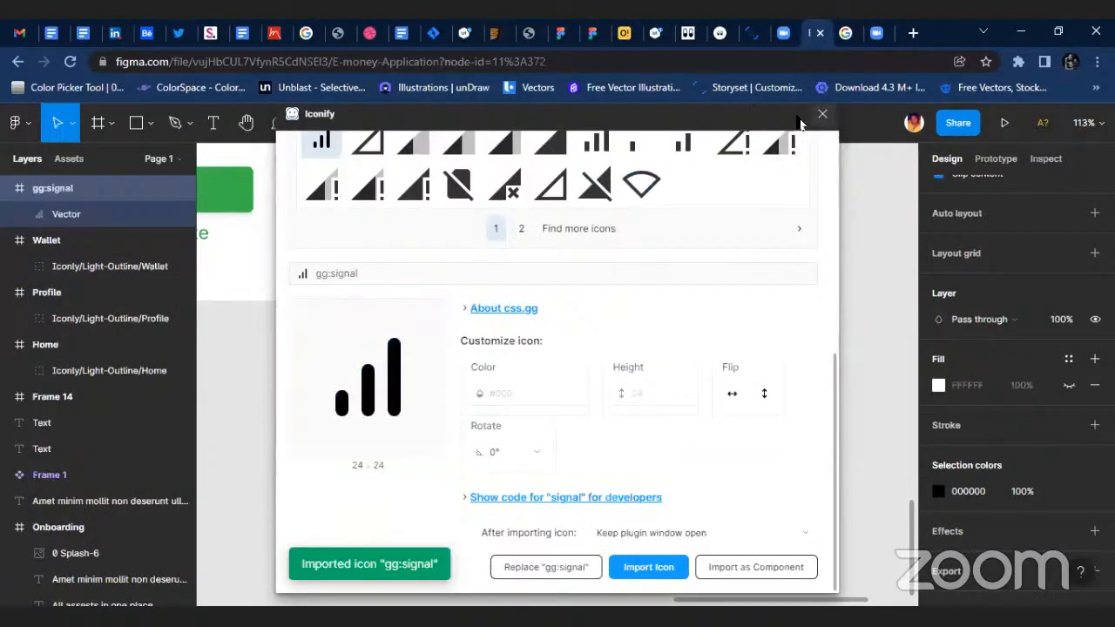
click(822, 114)
Move the imported signal icon from below the login screen to beneath Frame 14, near the wallet icon.
scroll(432, 282, down, 6)
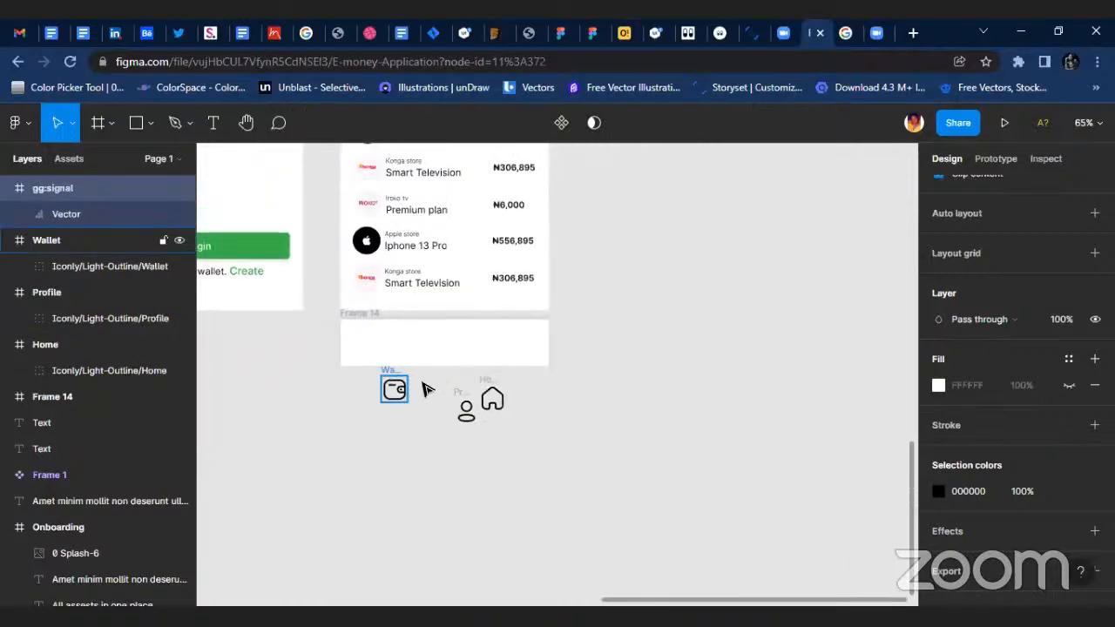
scroll(261, 396, left, 2)
scroll(268, 383, up, 4)
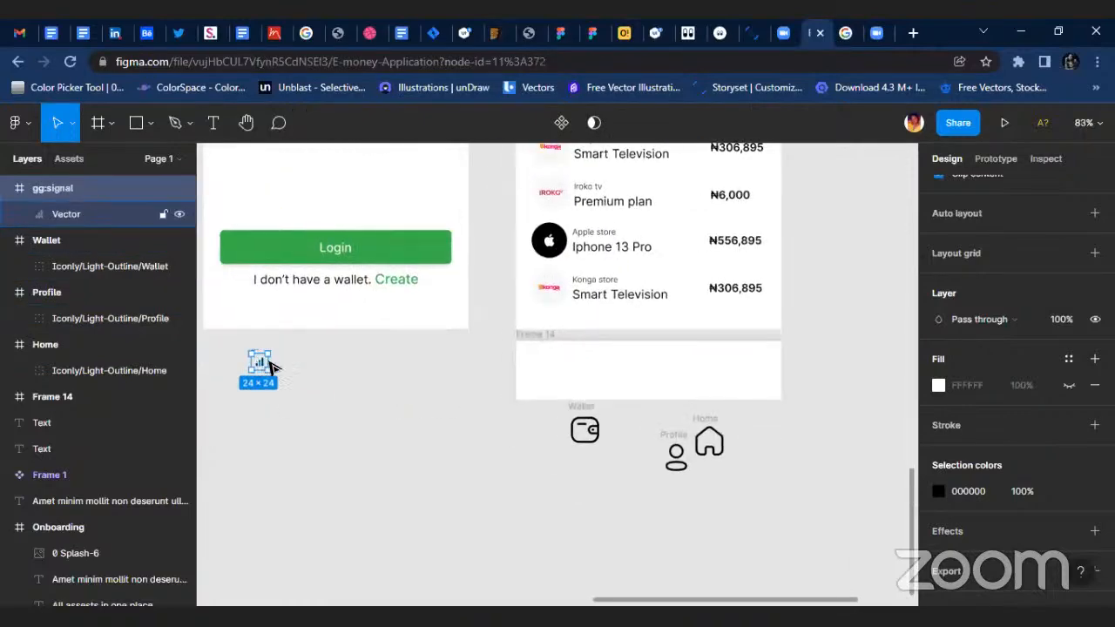
drag(269, 368, 540, 462)
Copy the last transaction's "Konga store" text into the lower-left area of Frame 14.
scroll(540, 461, up, 3)
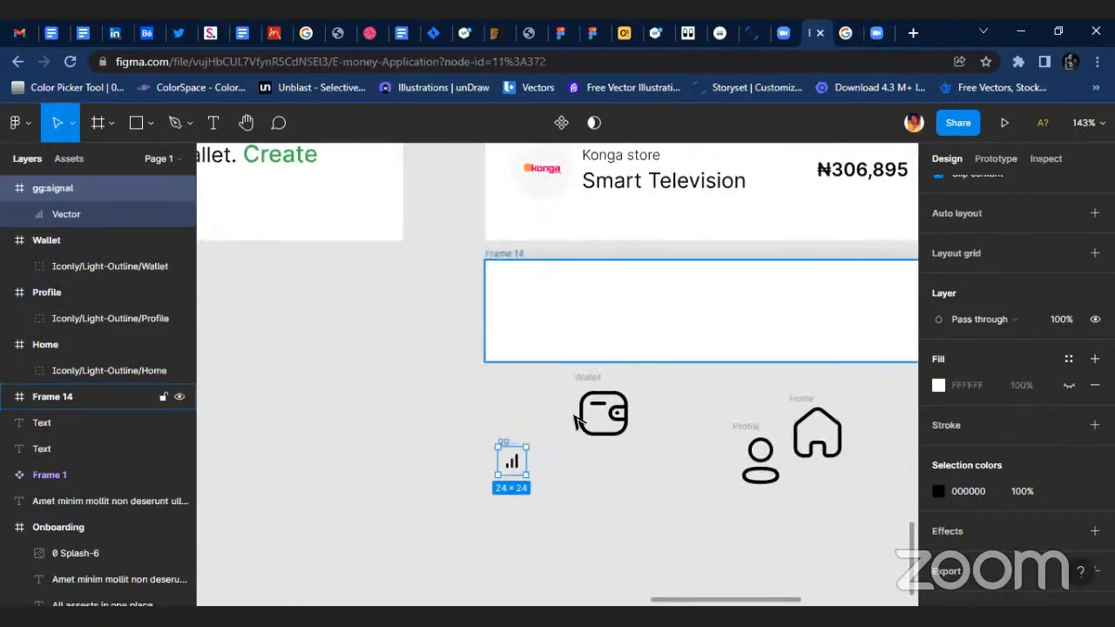
scroll(680, 373, up, 2)
double_click(633, 269)
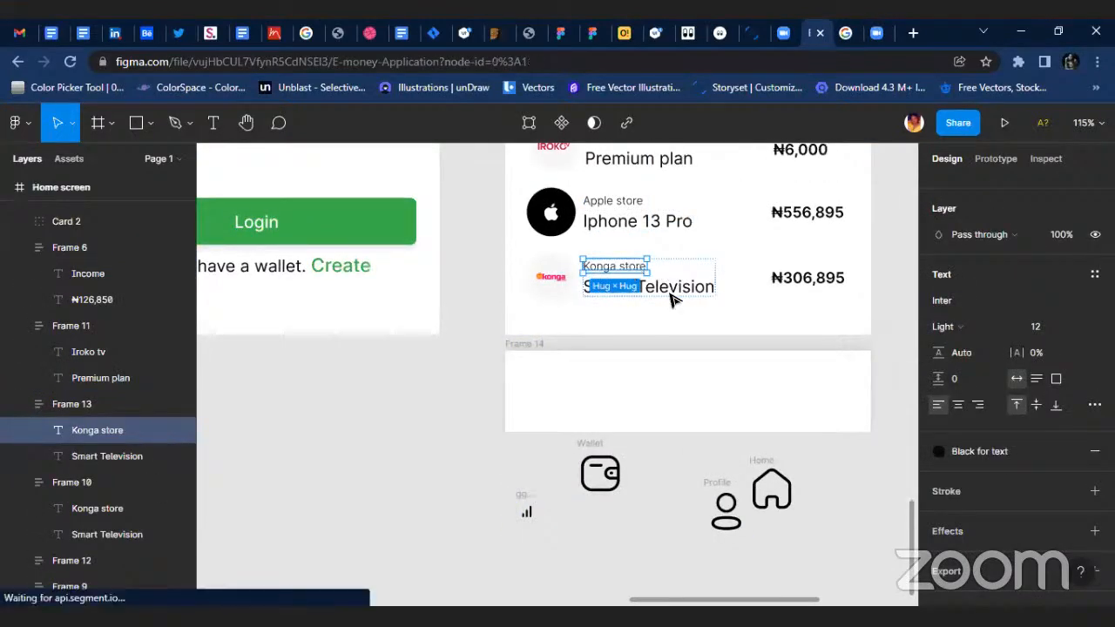
drag(634, 271, 568, 423)
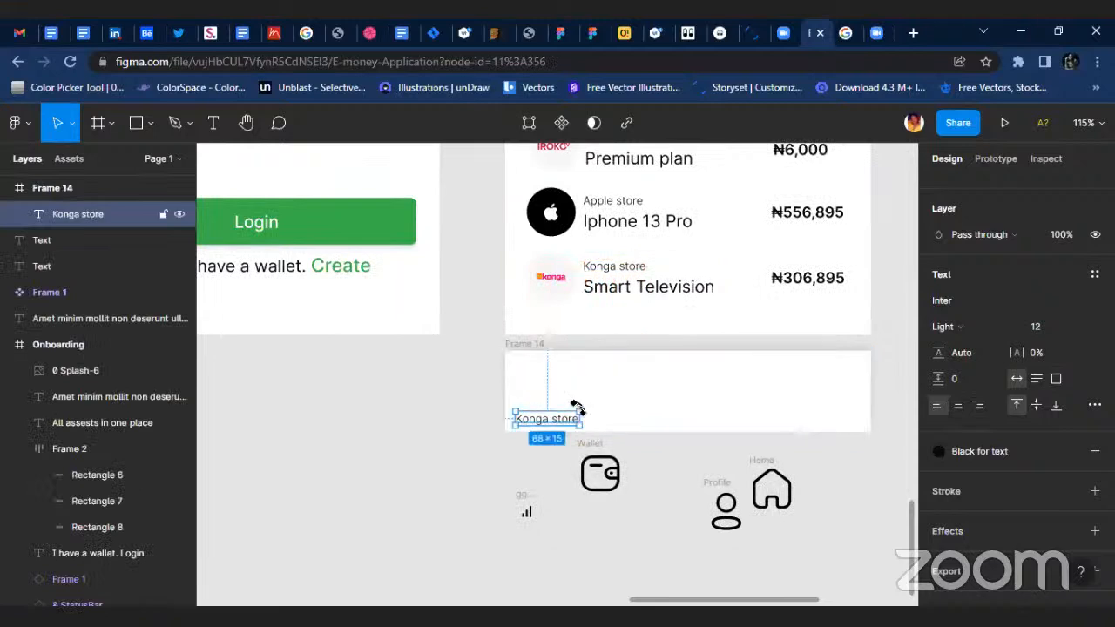
click(577, 376)
Apply the "Grid for mobile" layout grid style to Frame 14.
click(524, 345)
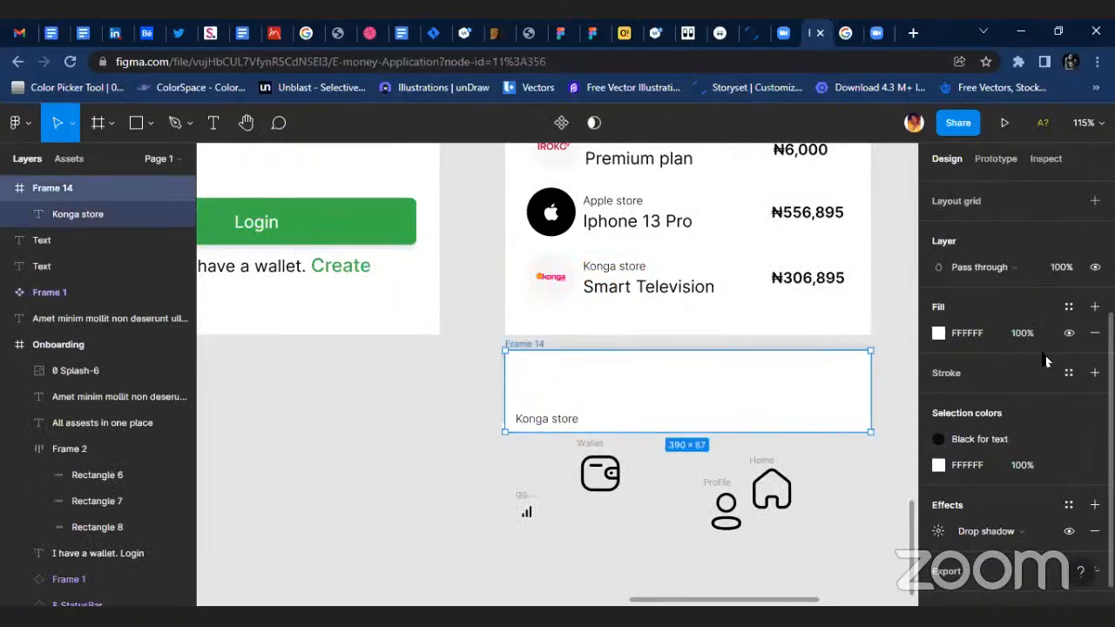
scroll(1030, 332, up, 3)
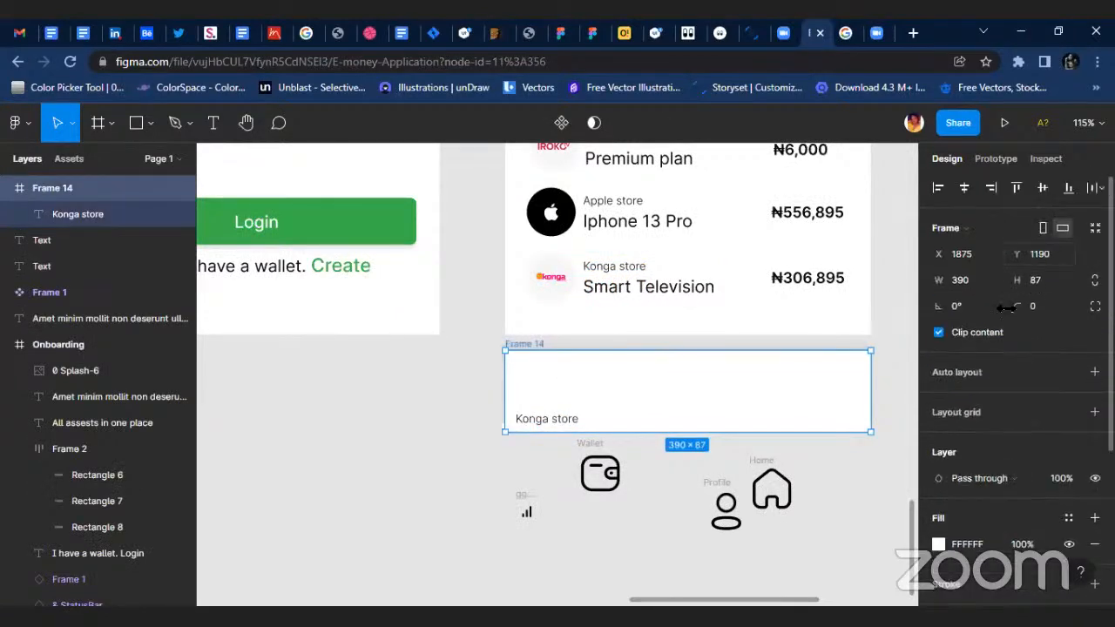
click(1070, 409)
click(987, 514)
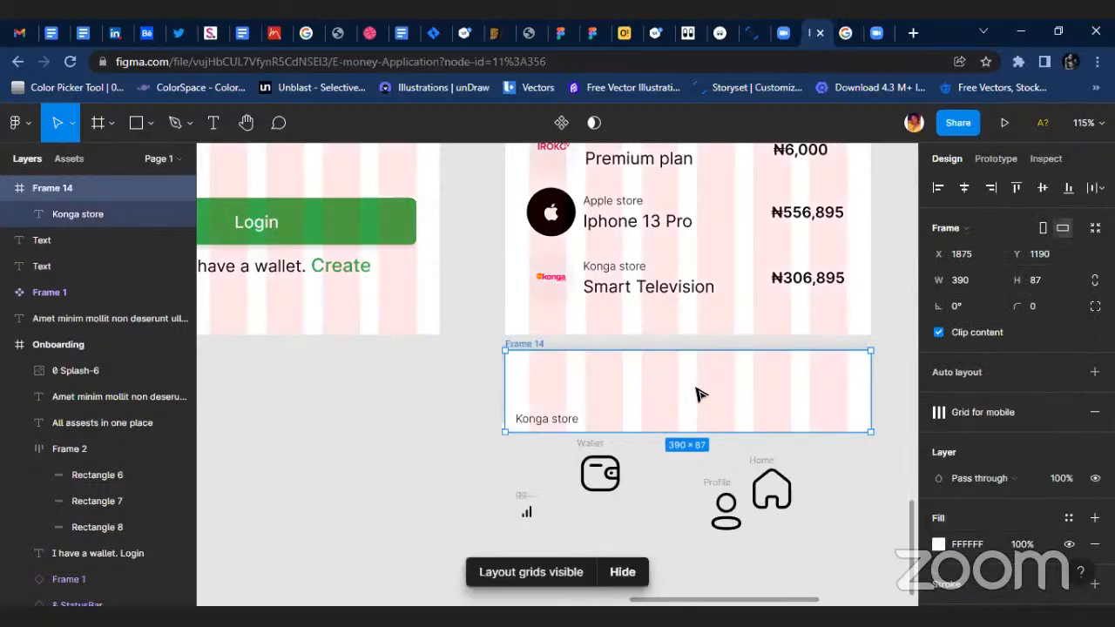
Align the copied text in Frame 14 with the first grid column and change its wording to "Home".
scroll(664, 402, up, 2)
drag(527, 427, 551, 427)
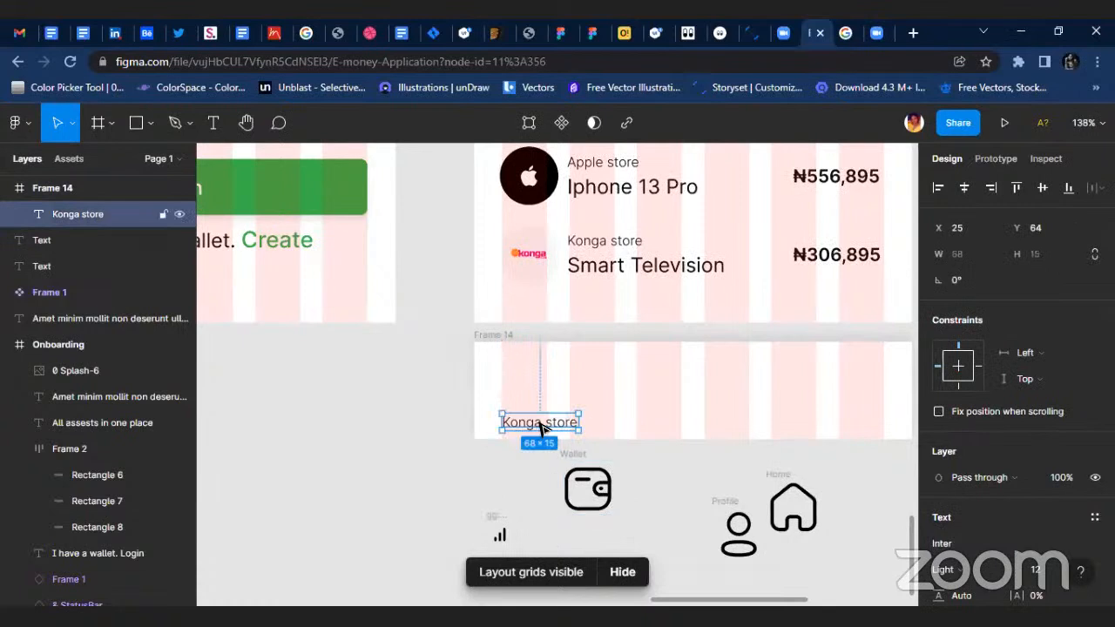
double_click(539, 422)
text(Hom)
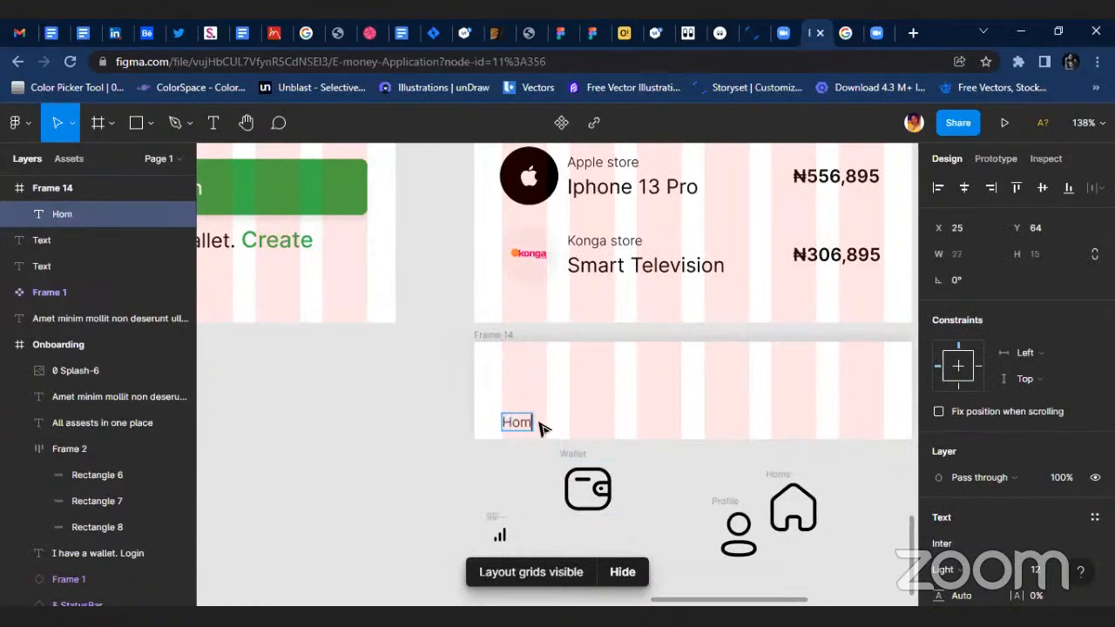
text(e)
key(Escape)
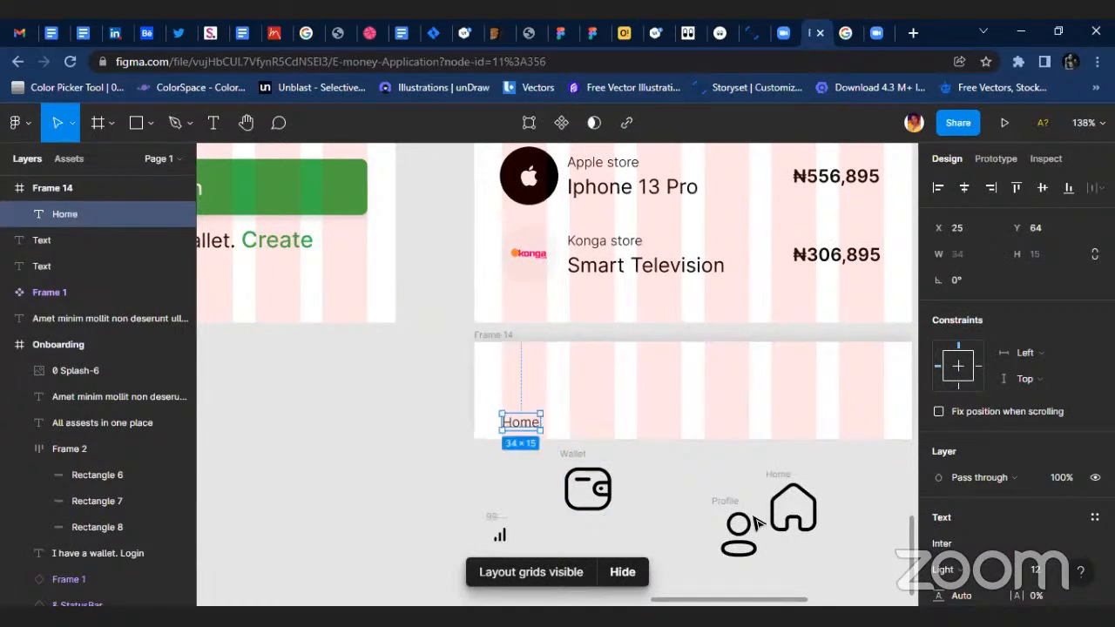
Group the home icon, then scale it down to about 25 × 25 and place it above the Home label.
click(783, 484)
key(ctrl+g)
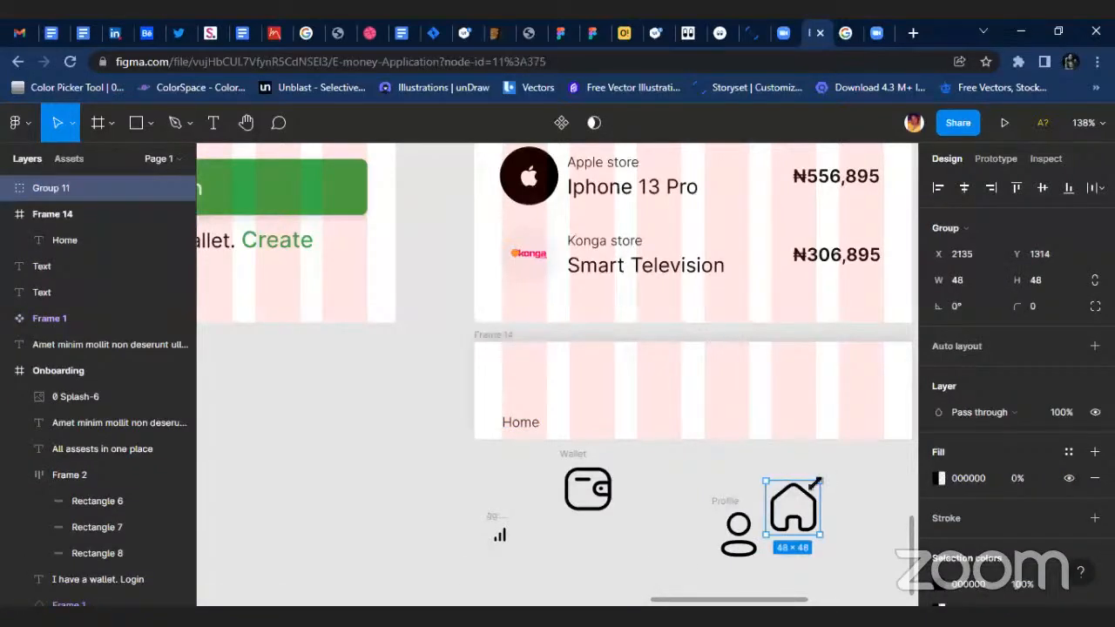
drag(817, 482, 517, 393)
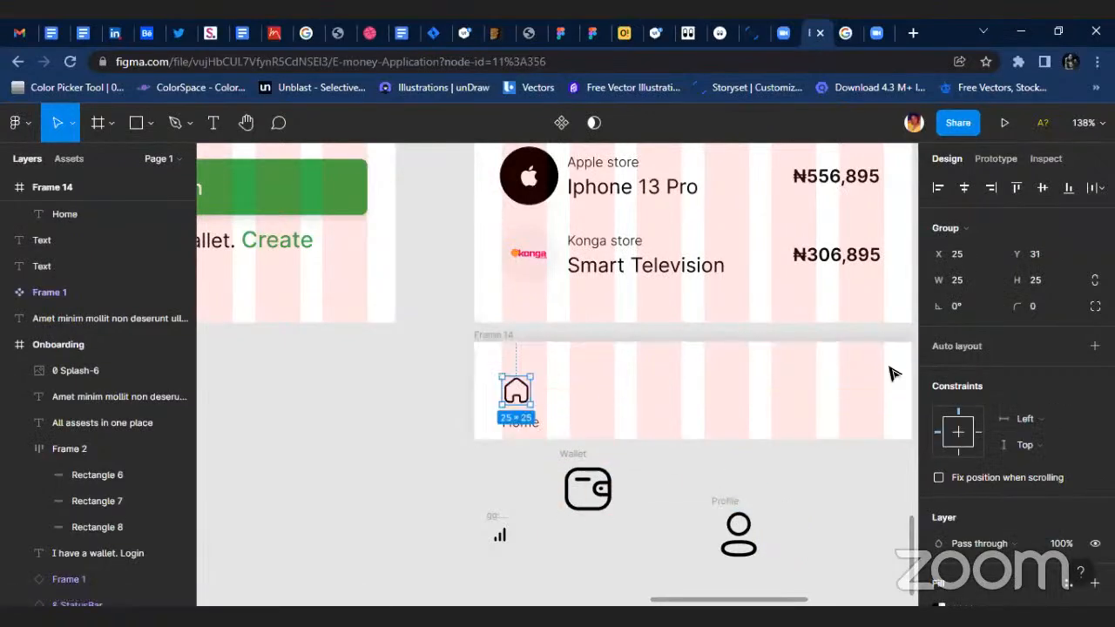
Set the home icon group's size to 24 × 24.
click(974, 277)
text(2)
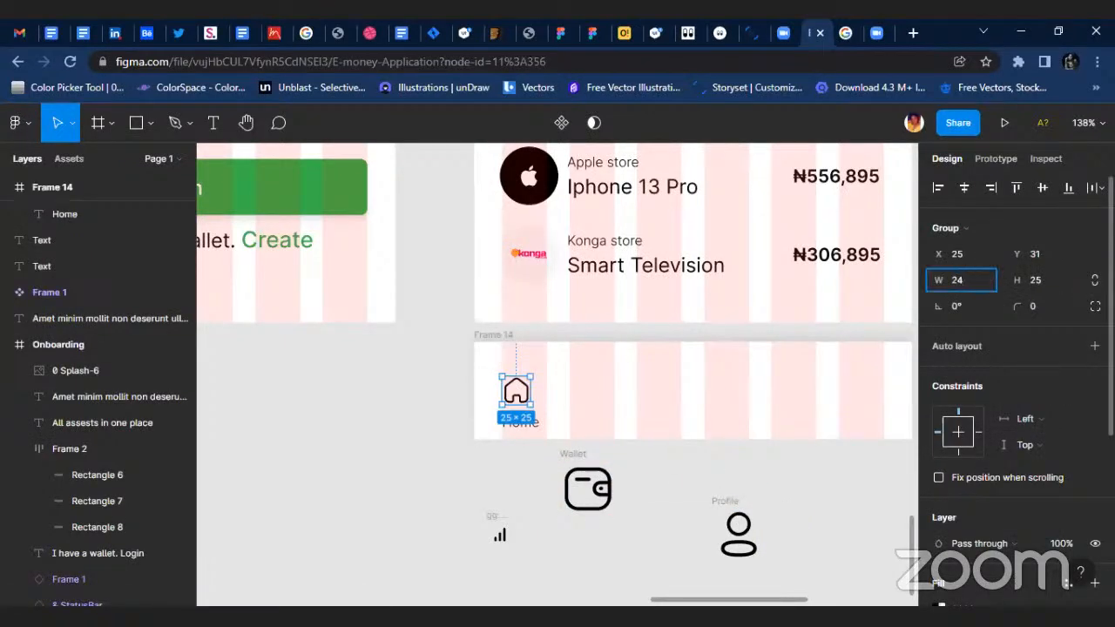
text(4)
key(Return)
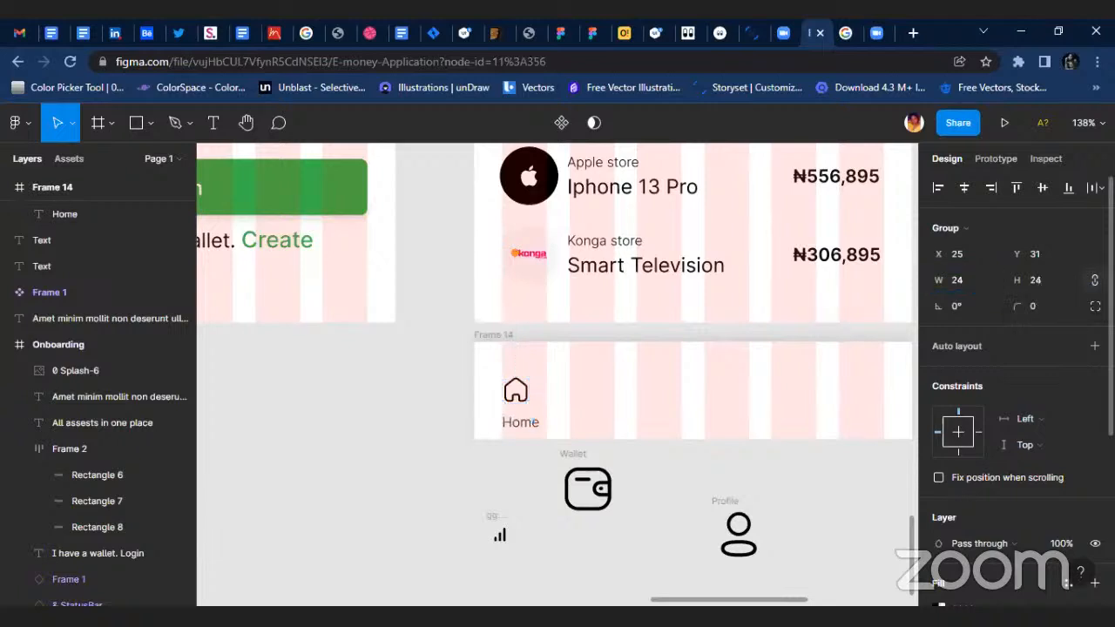
Examine the nested layers of the home icon group in Frame 14 down to its Fill-1 vector.
scroll(642, 346, up, 5)
scroll(557, 378, up, 2)
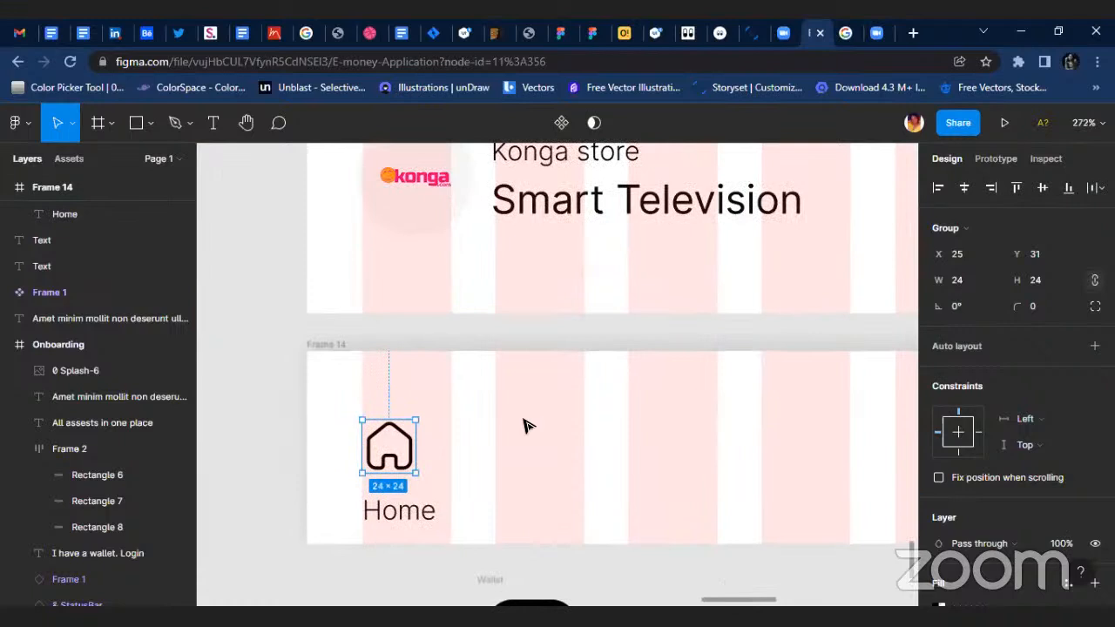
scroll(421, 471, up, 2)
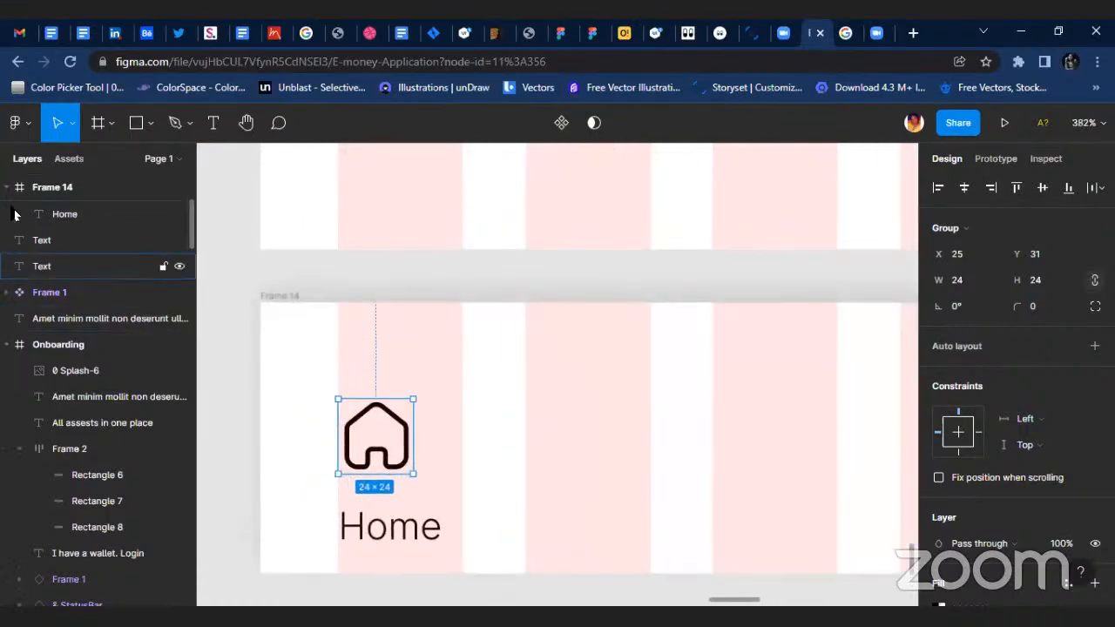
scroll(13, 370, up, 3)
click(21, 371)
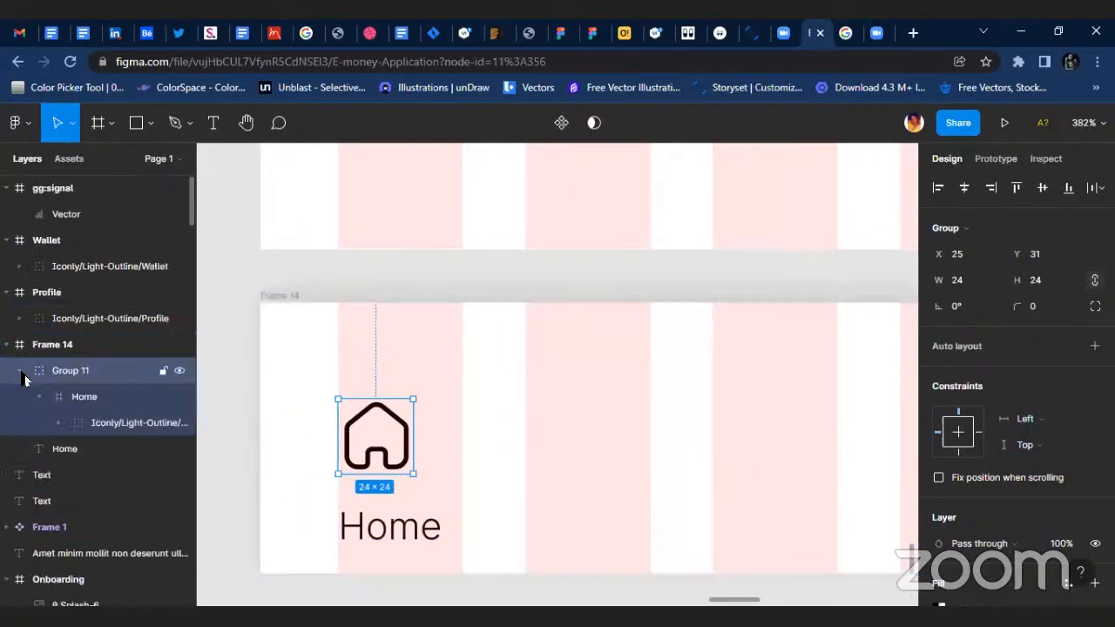
click(88, 402)
click(72, 427)
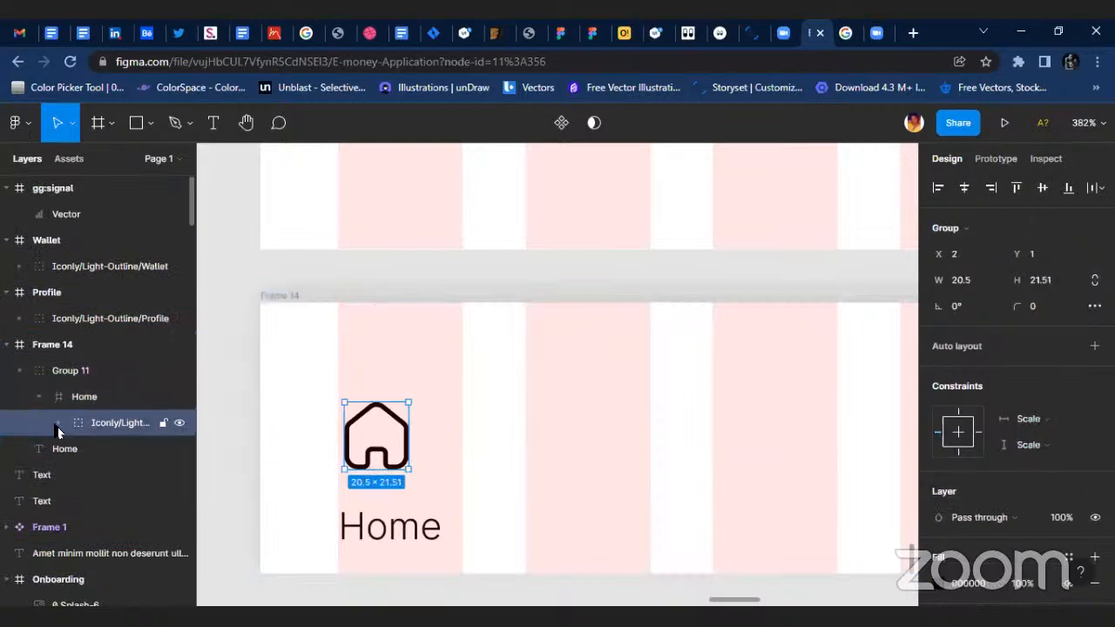
click(57, 427)
click(67, 452)
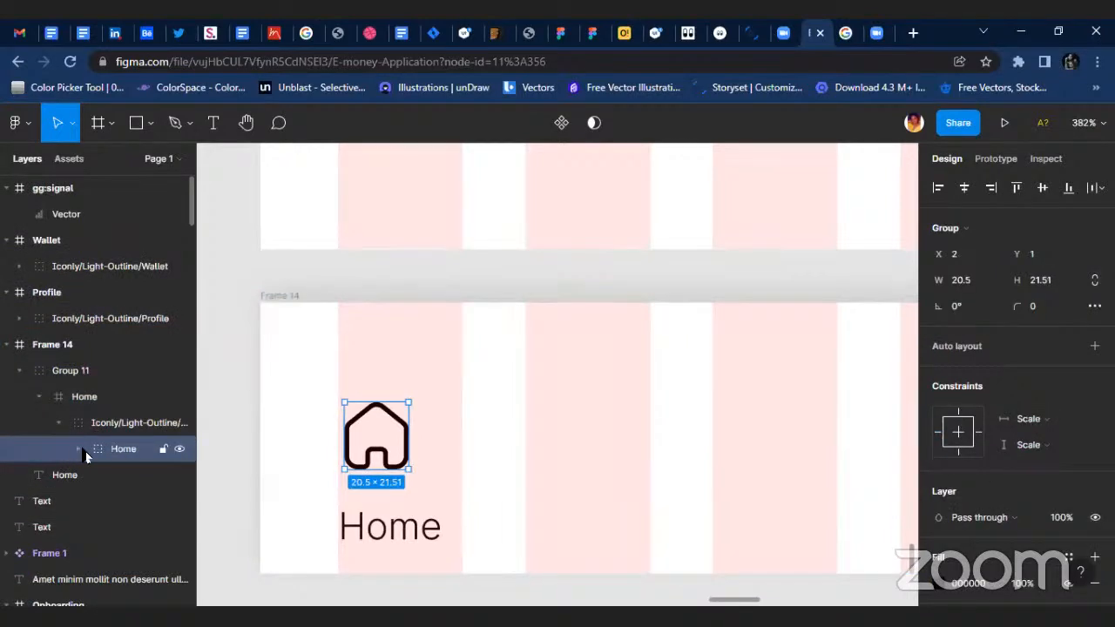
click(77, 449)
click(130, 474)
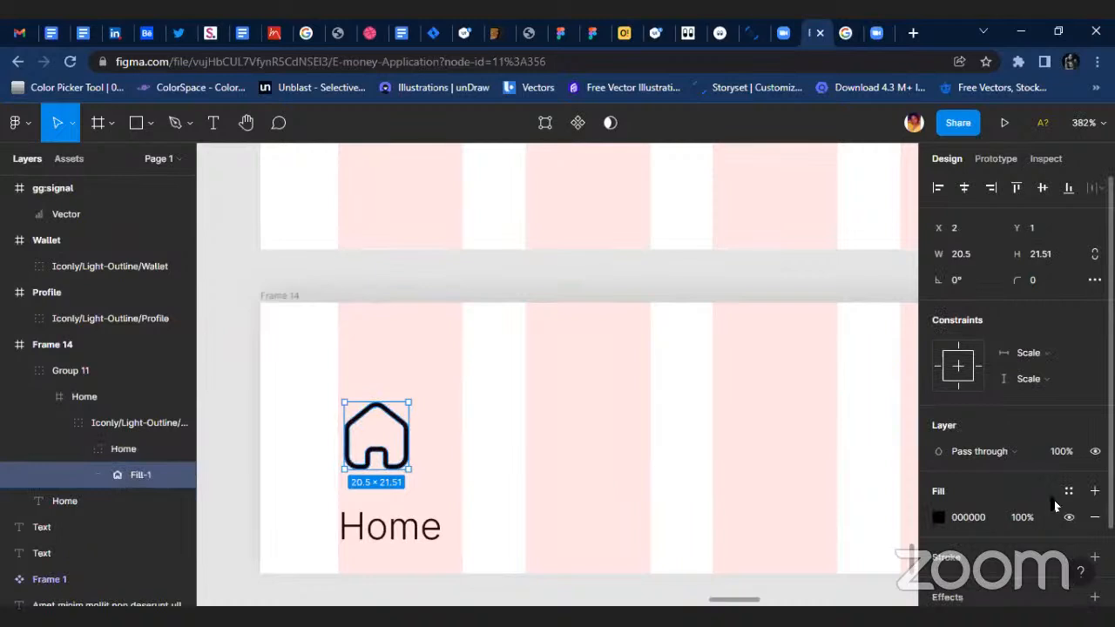
Centre the home icon above the Home label and combine both in a vertical auto layout placed at Y 29 in Frame 14.
click(465, 464)
scroll(360, 440, up, 1)
click(376, 436)
shift+click(408, 529)
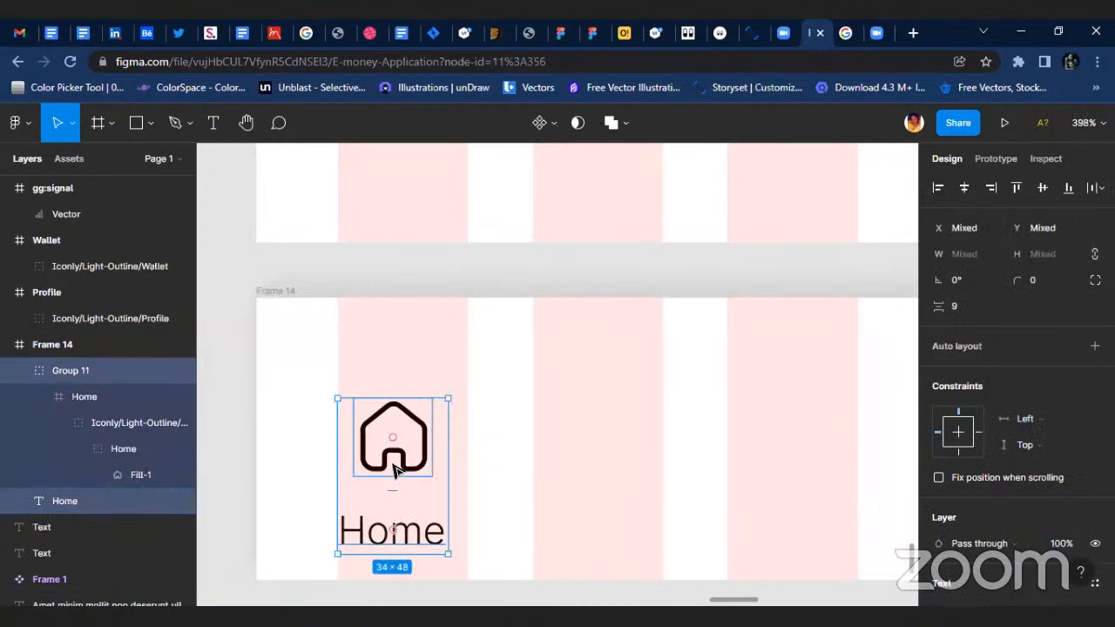
key(shift+a)
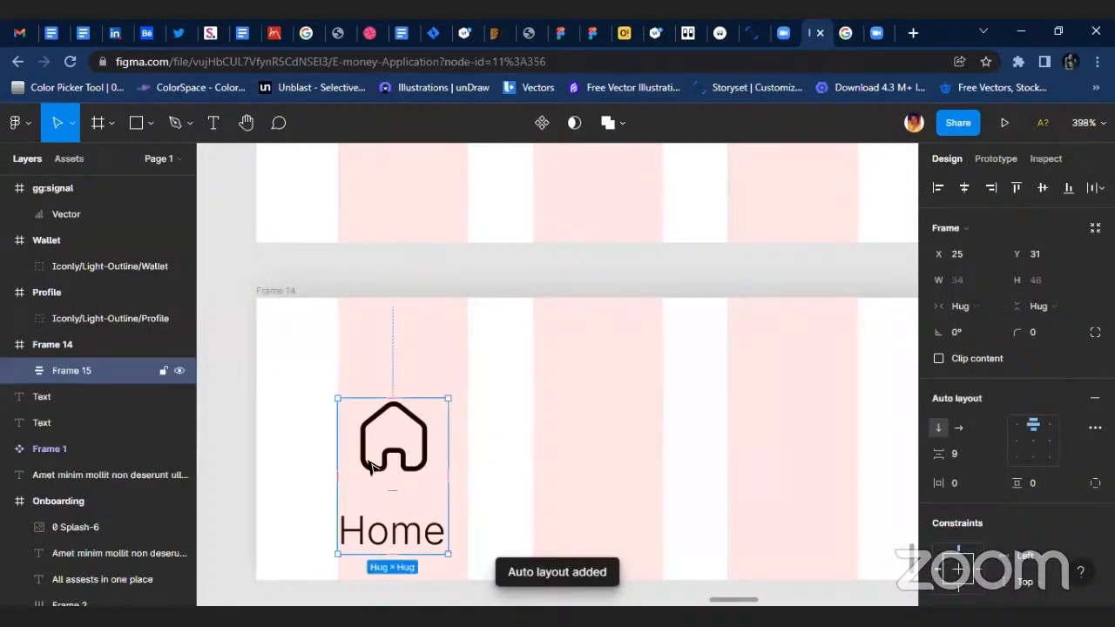
drag(393, 459, 393, 453)
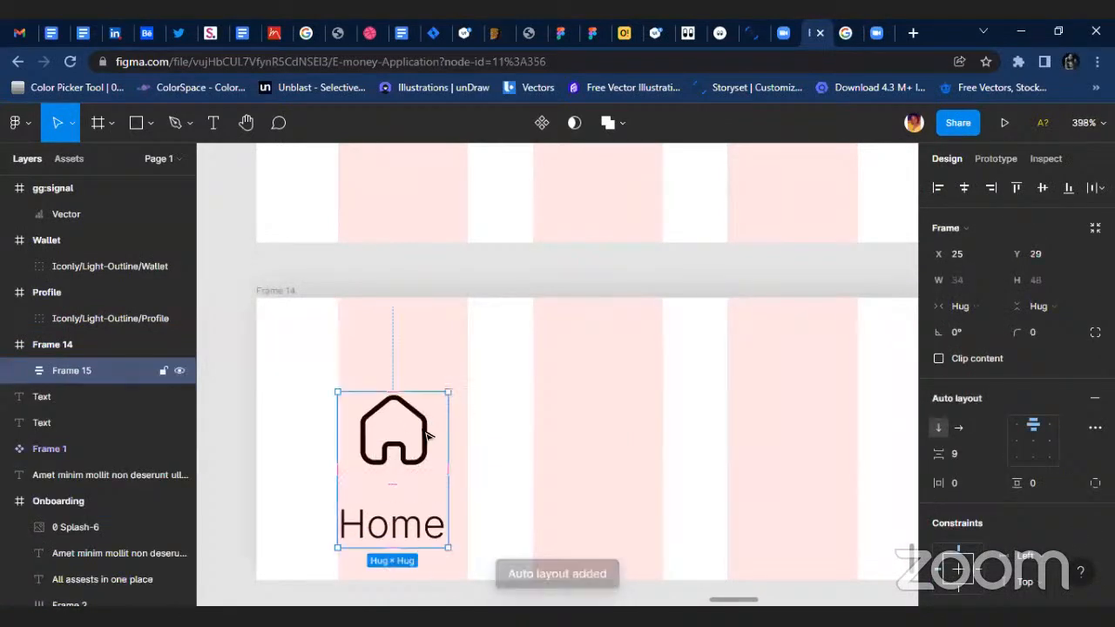
Apply the green Primary color style to both the Home label and the home icon.
scroll(1016, 511, down, 4)
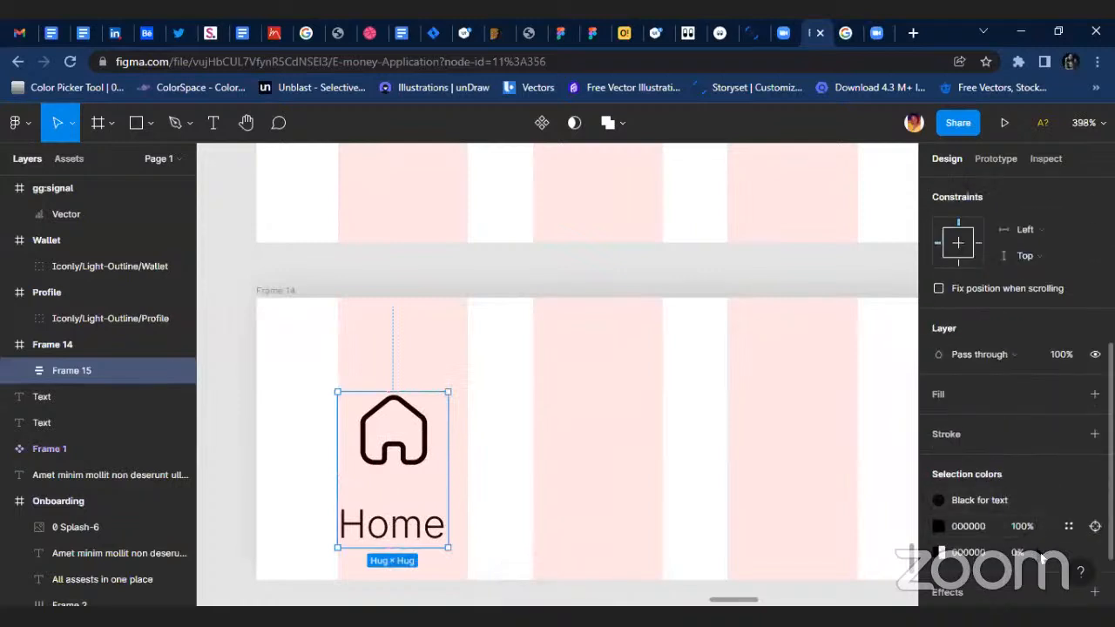
scroll(1043, 559, down, 2)
click(941, 418)
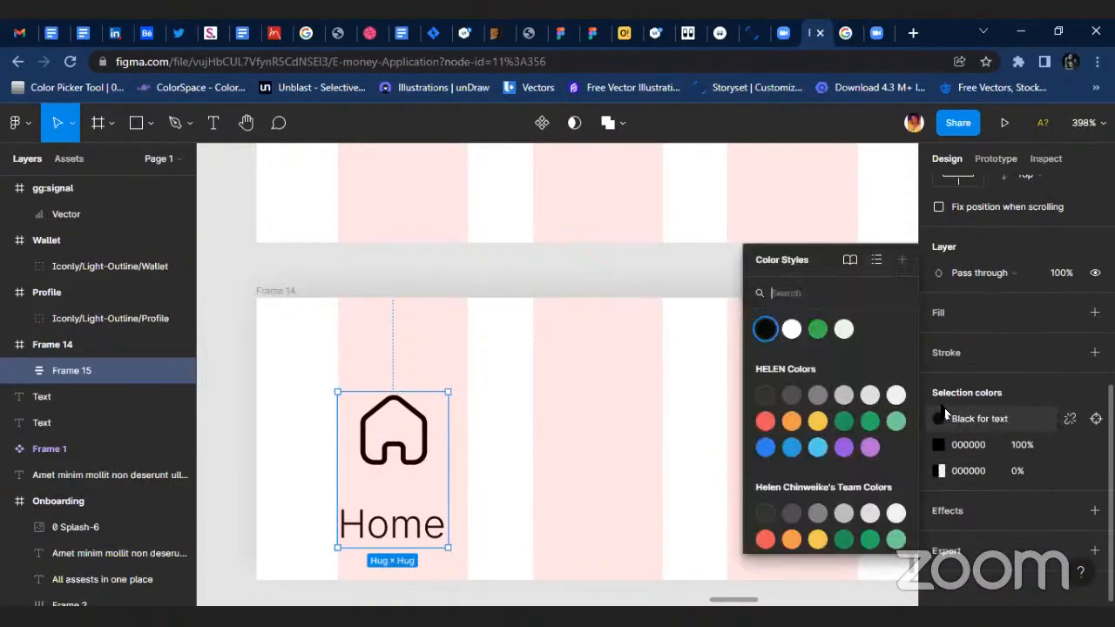
click(819, 331)
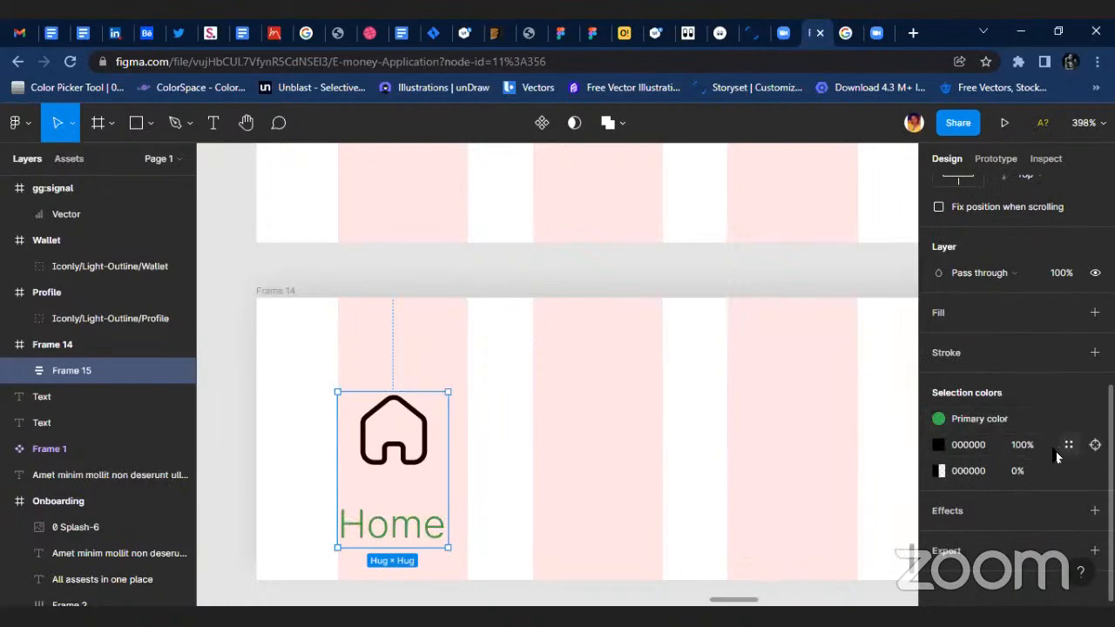
click(1068, 445)
click(821, 324)
click(567, 440)
Group the signal icon below Frame 14 and scale the group up to about 53 × 53.
scroll(638, 437, down, 2)
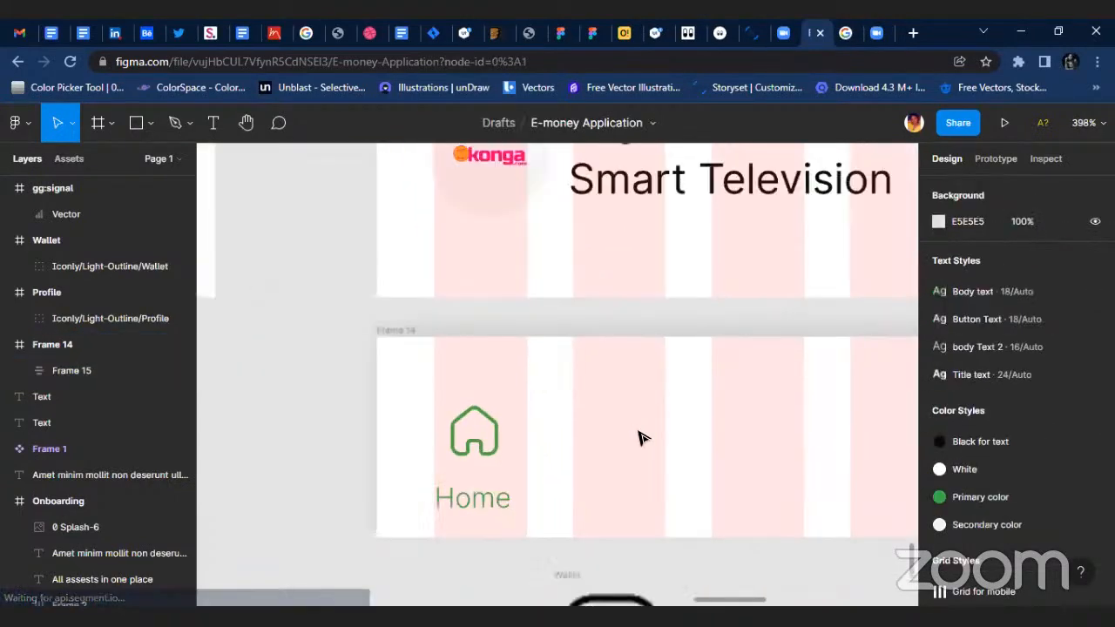
scroll(638, 437, down, 5)
scroll(704, 518, right, 3)
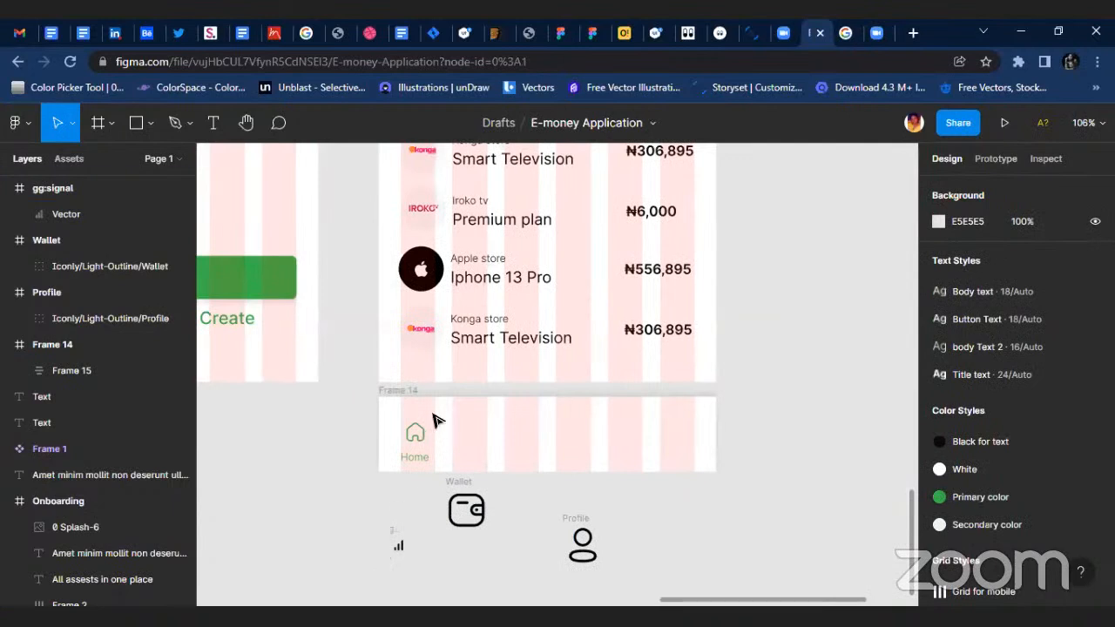
scroll(346, 482, up, 1)
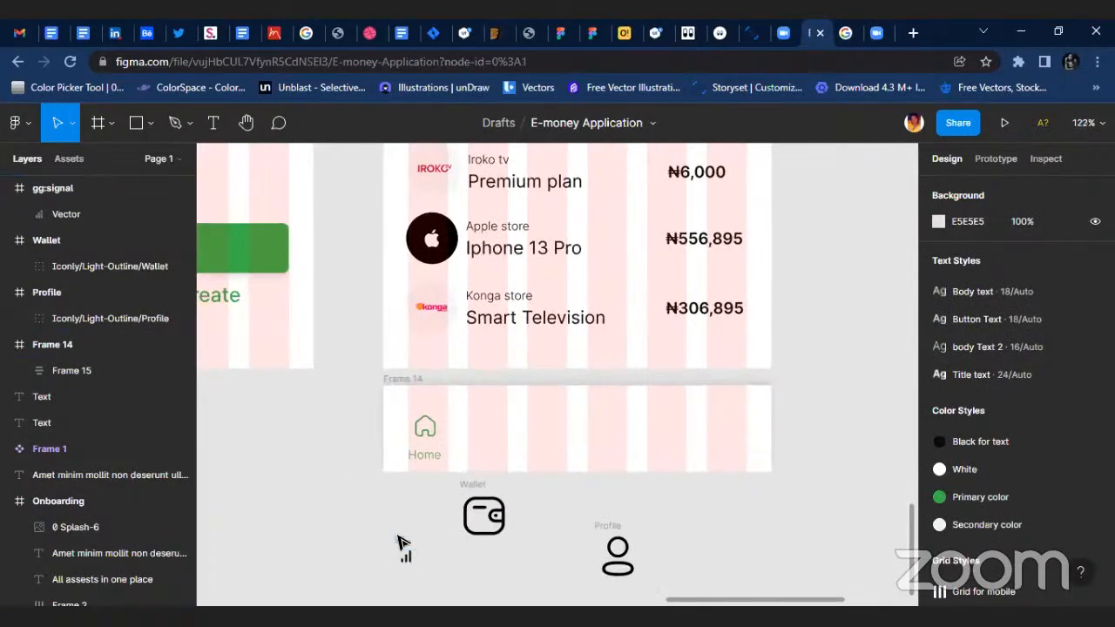
click(403, 549)
key(ctrl+g)
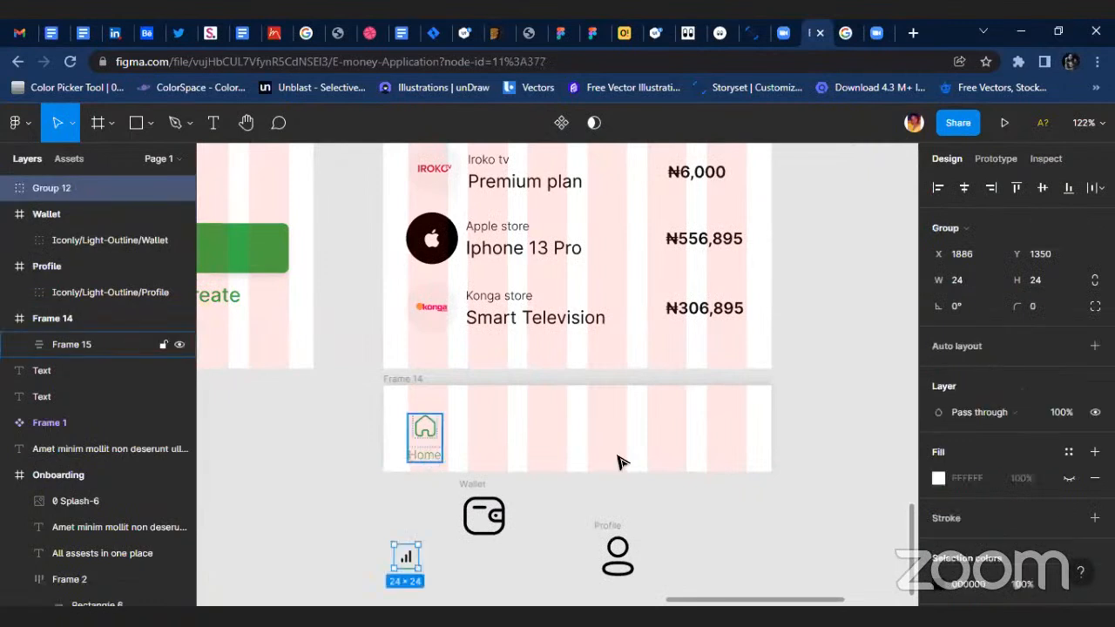
scroll(364, 566, up, 4)
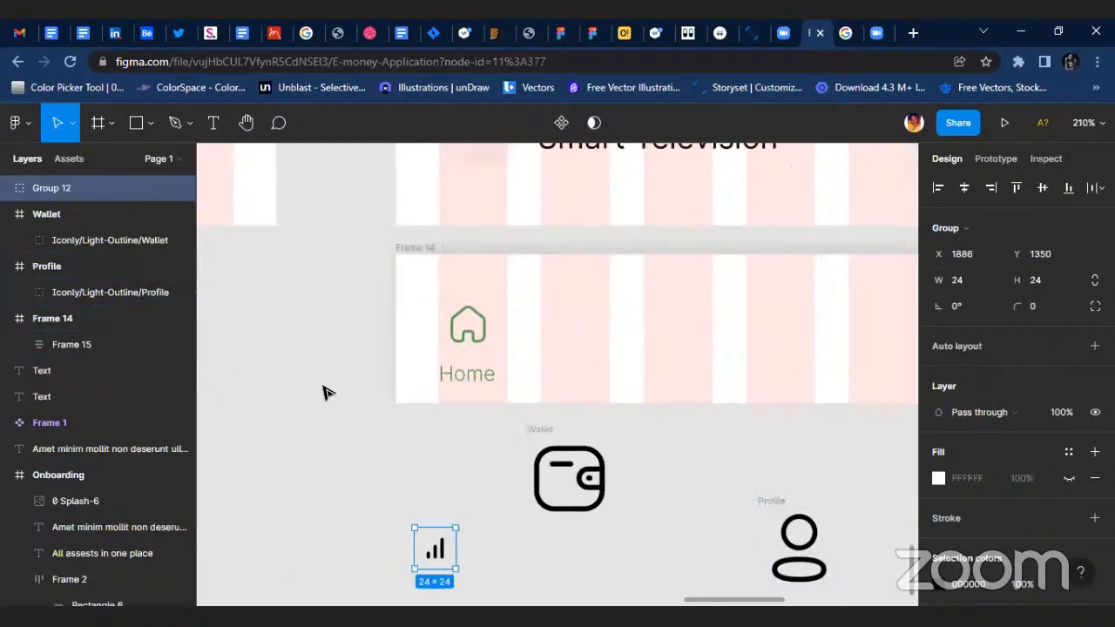
key(ctrl+z)
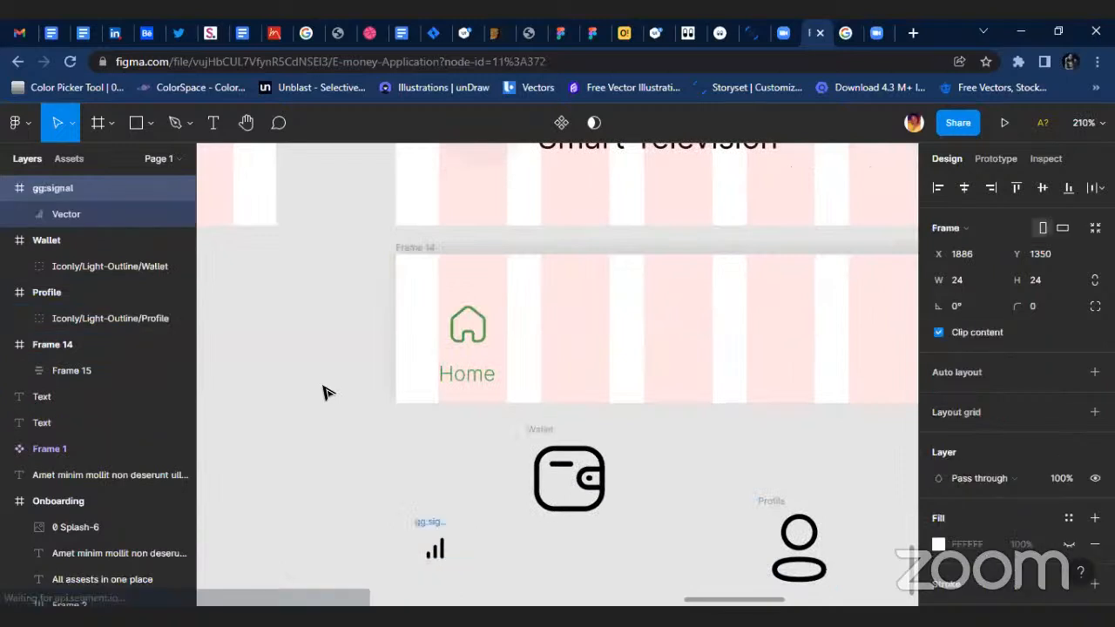
scroll(435, 593, up, 2)
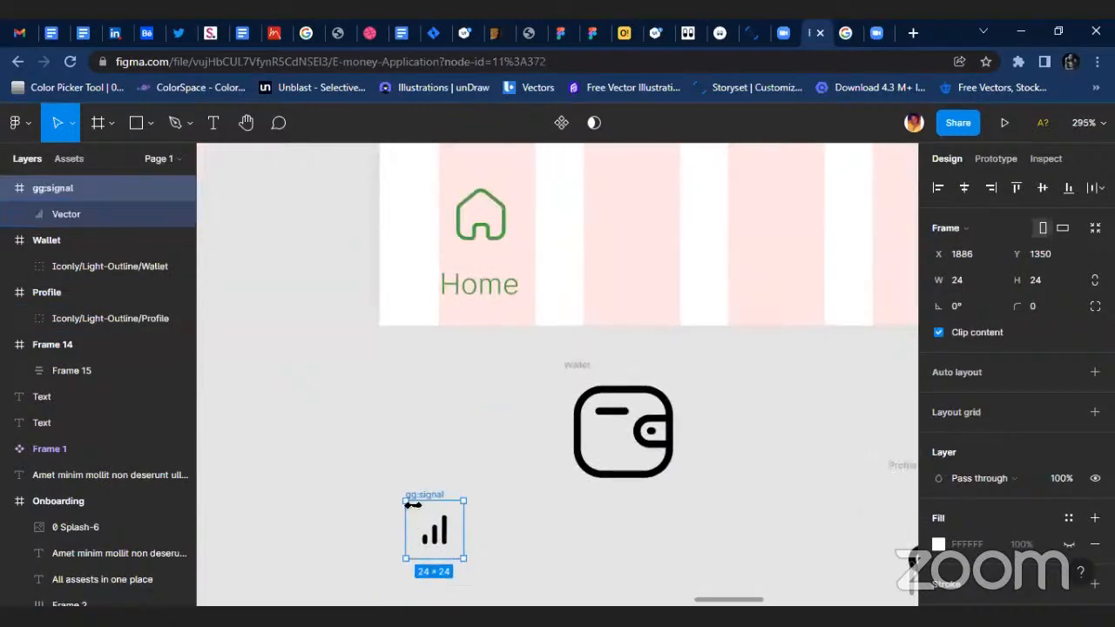
key(ctrl+shift+z)
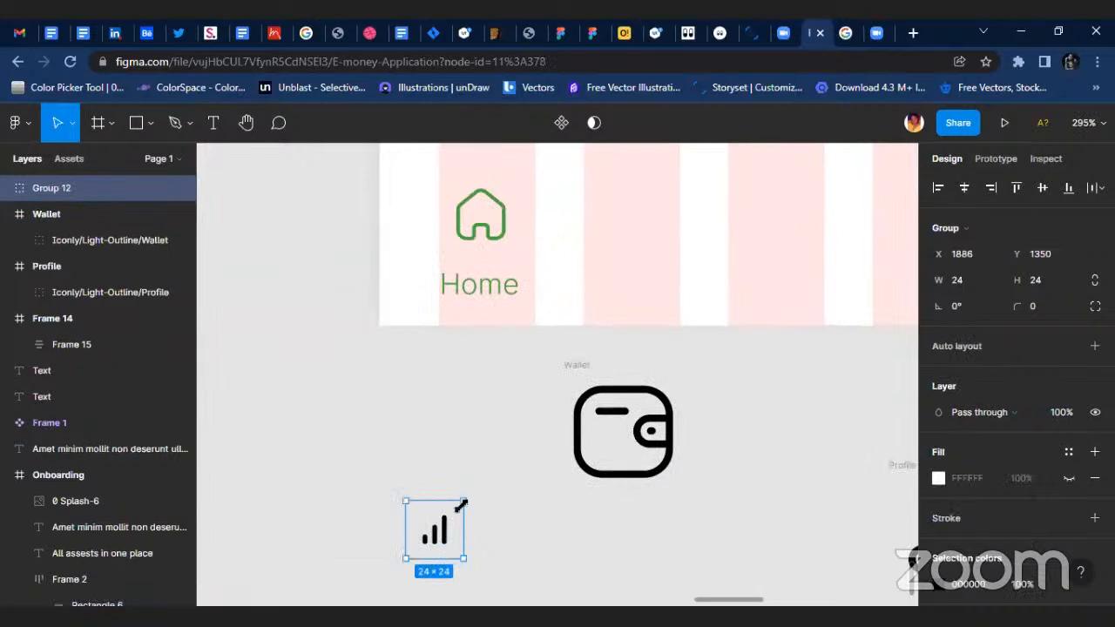
drag(462, 505, 540, 425)
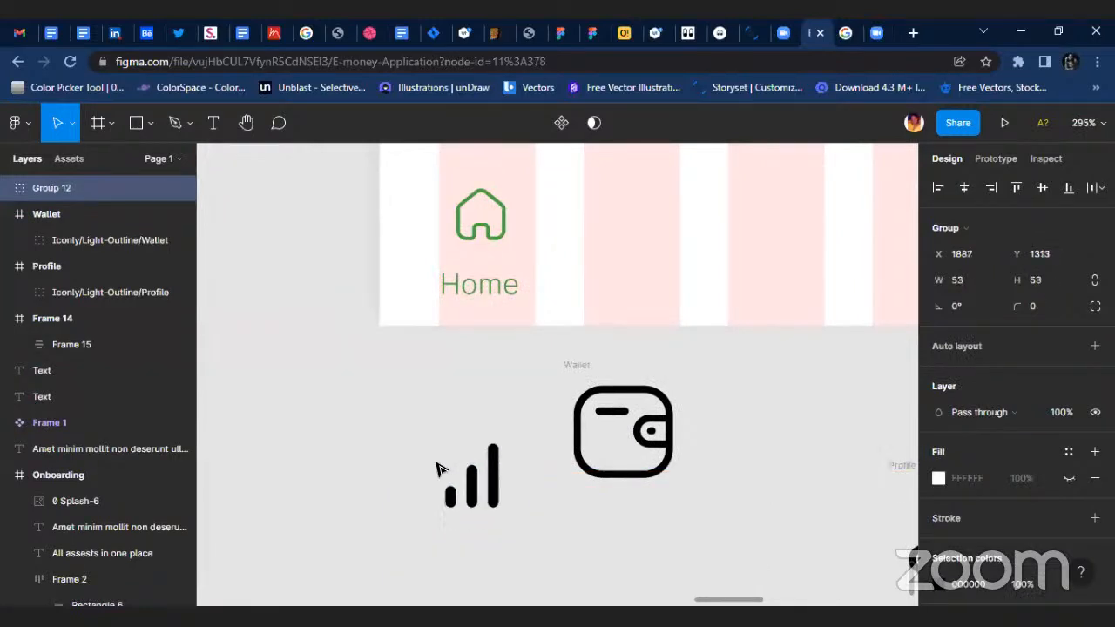
Take the signal icon's Vector layer out of Group 12 and put it at the top level of the page.
click(7, 188)
click(85, 239)
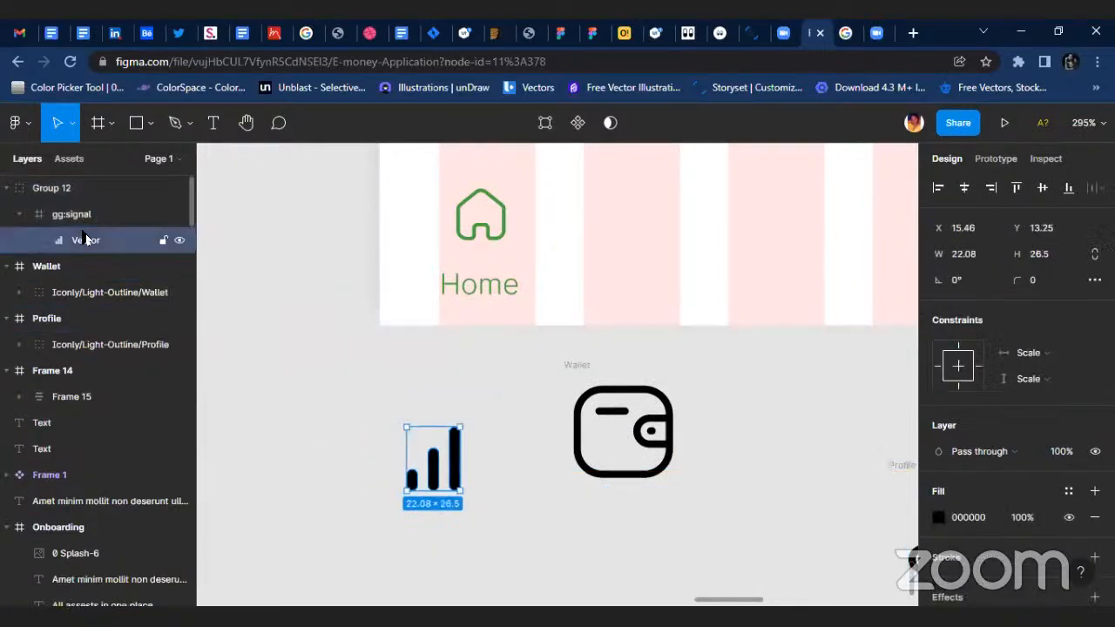
drag(85, 239, 99, 173)
click(91, 217)
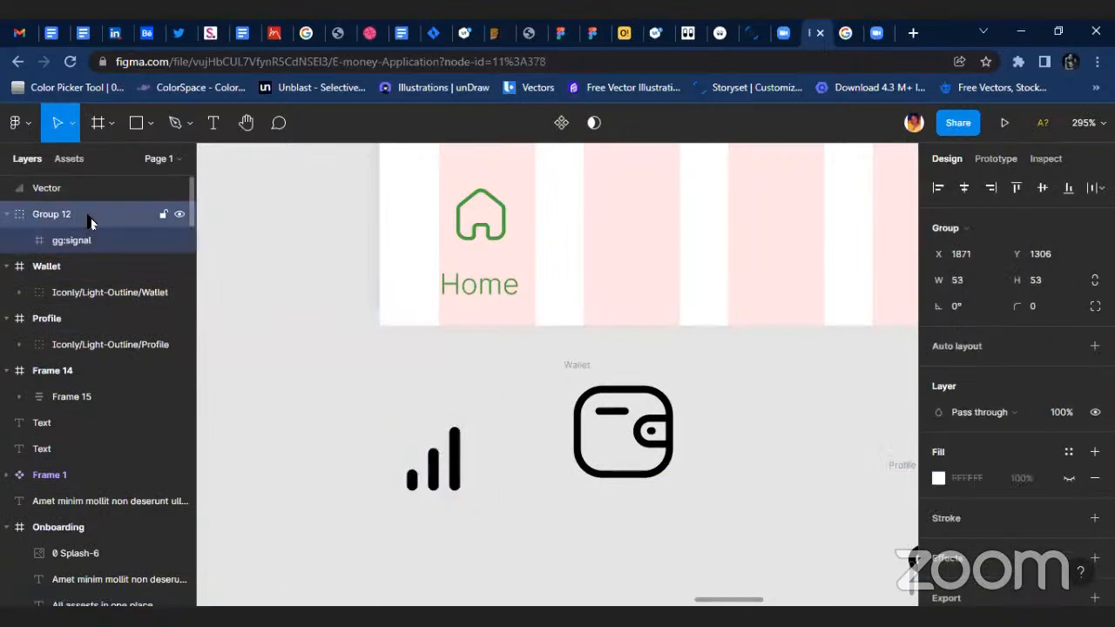
key(Delete)
click(455, 440)
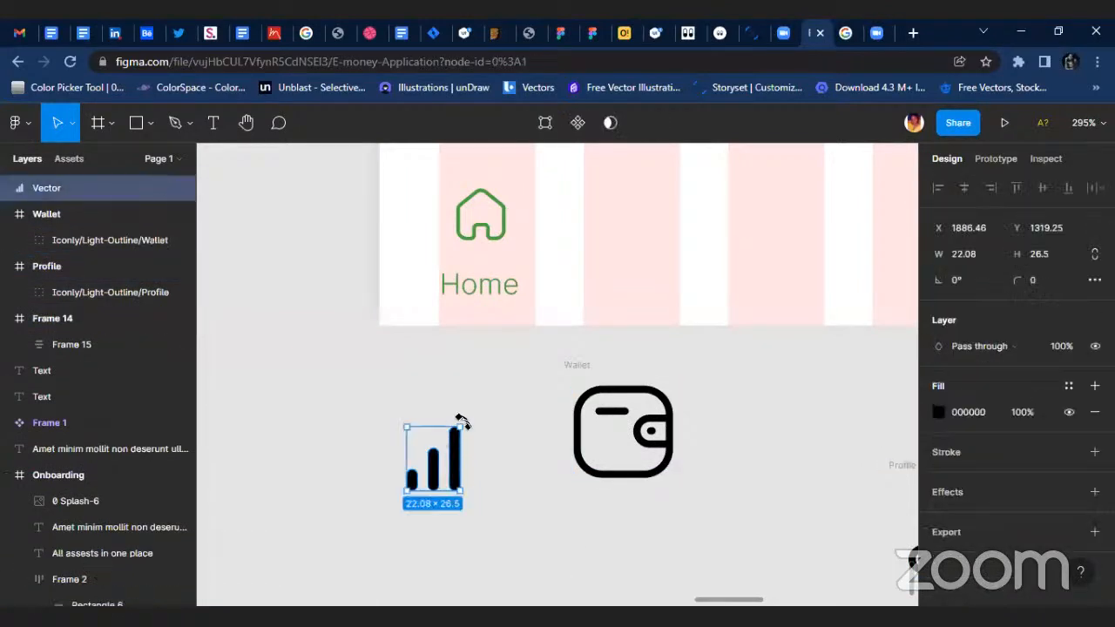
drag(463, 428, 476, 409)
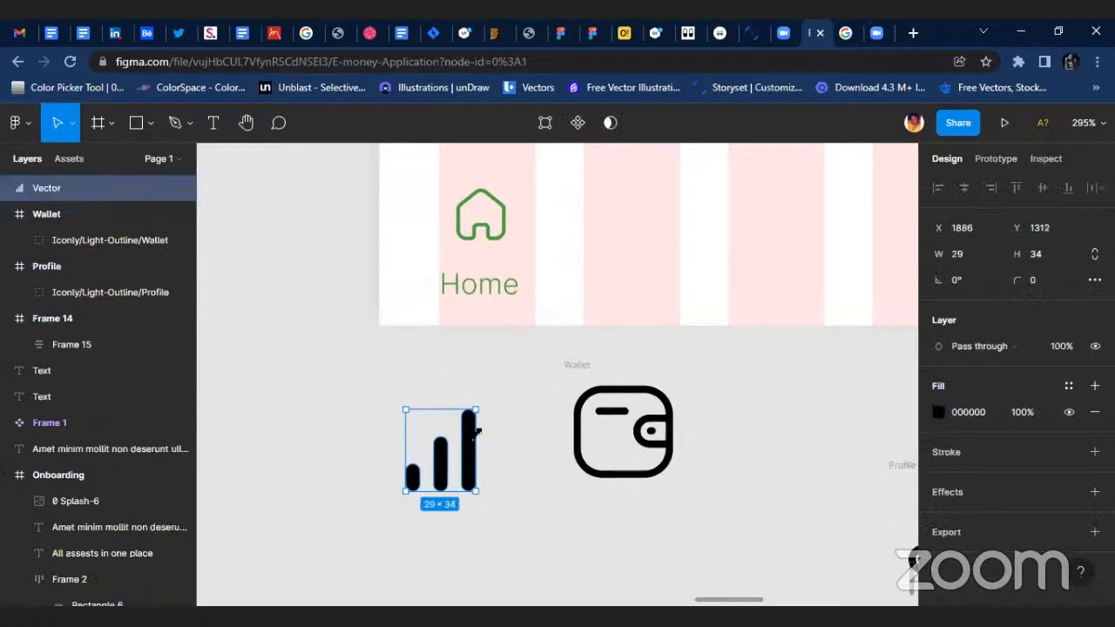
drag(443, 451, 515, 407)
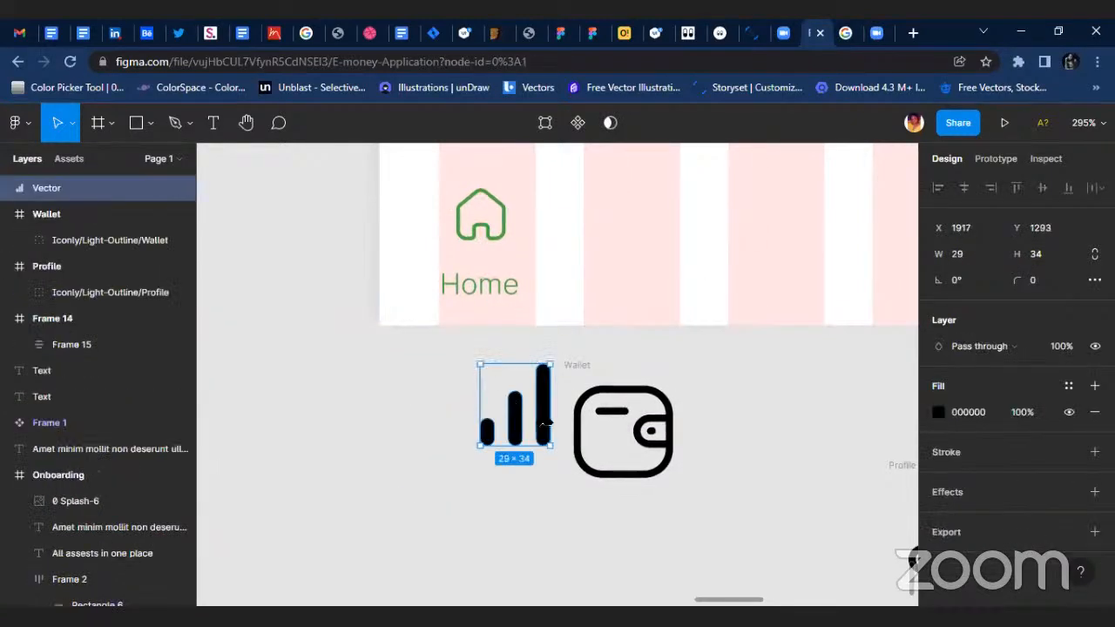
key(ctrl+z)
key(ctrl+z)
click(548, 431)
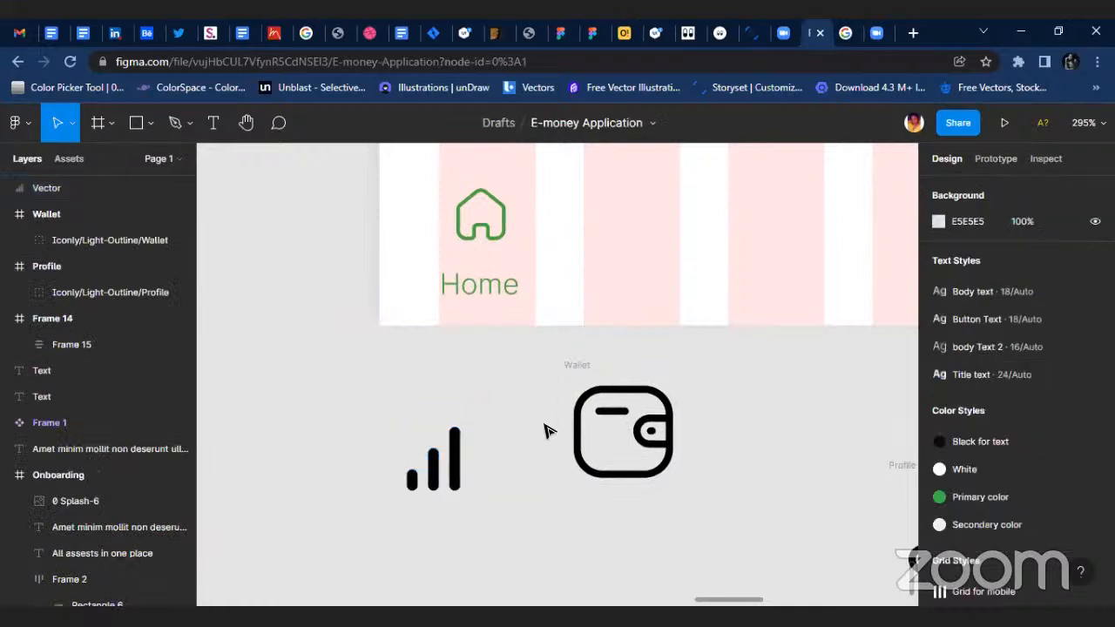
key(ctrl+z)
click(436, 529)
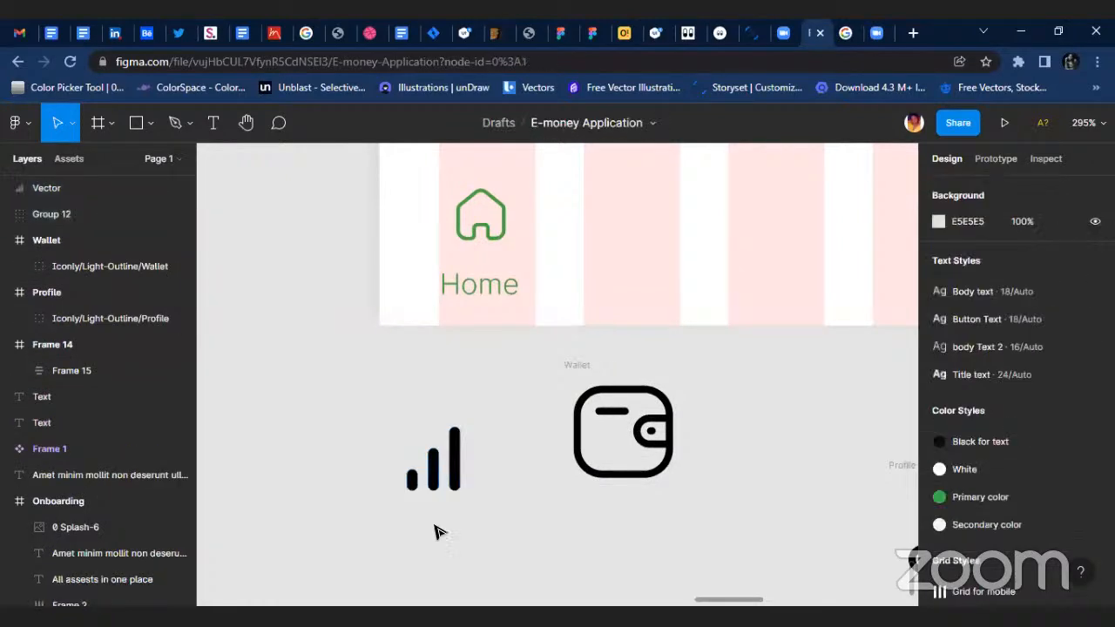
click(453, 462)
right_click(562, 514)
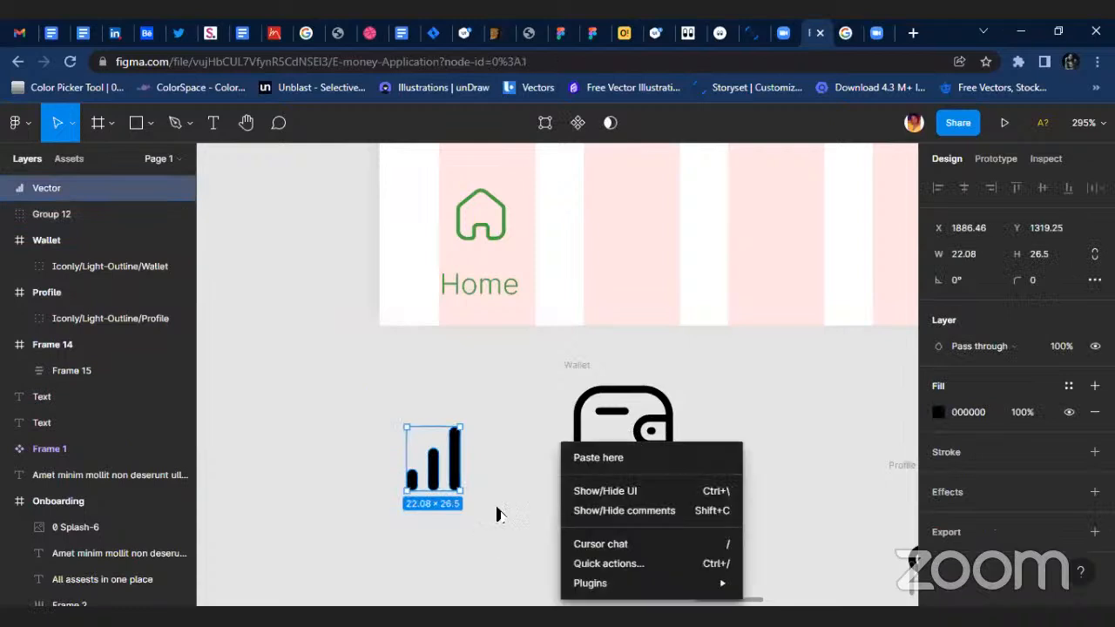
click(479, 531)
Group the profile icon, size it to 24 × 24 and place it in Frame 14's last grid column at about X 341, Y 25.
scroll(540, 496, right, 3)
scroll(552, 489, down, 3)
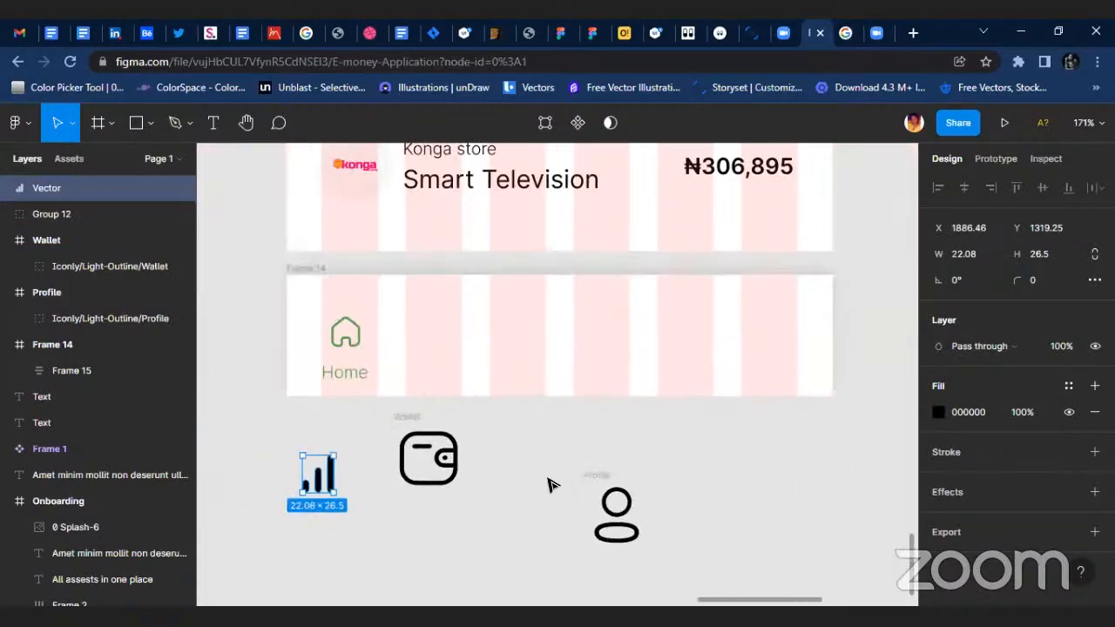
click(348, 334)
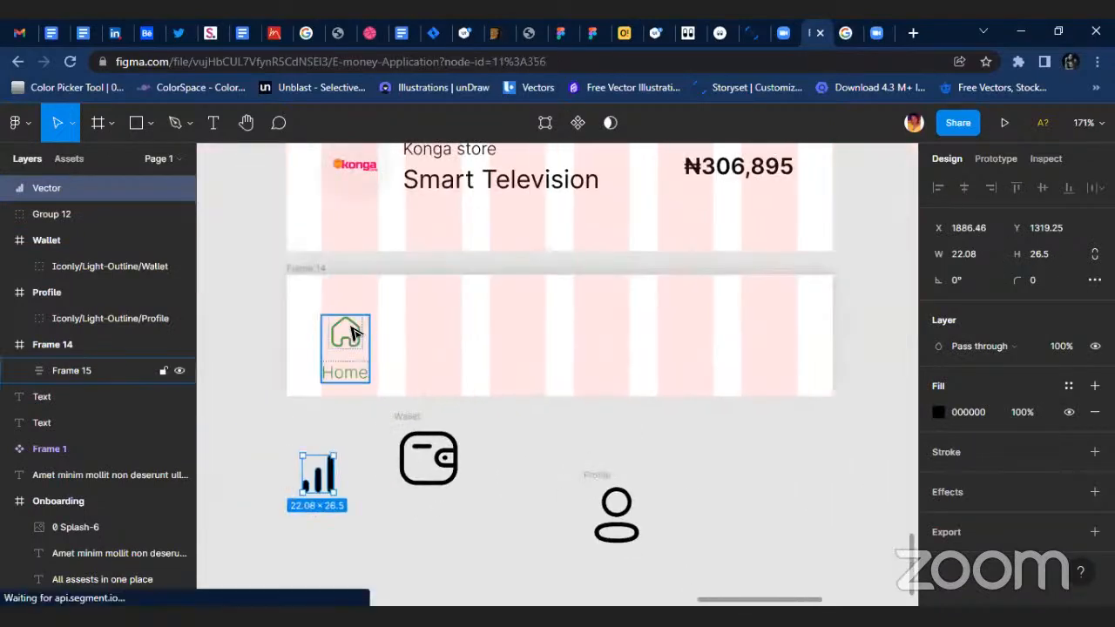
click(618, 497)
click(591, 479)
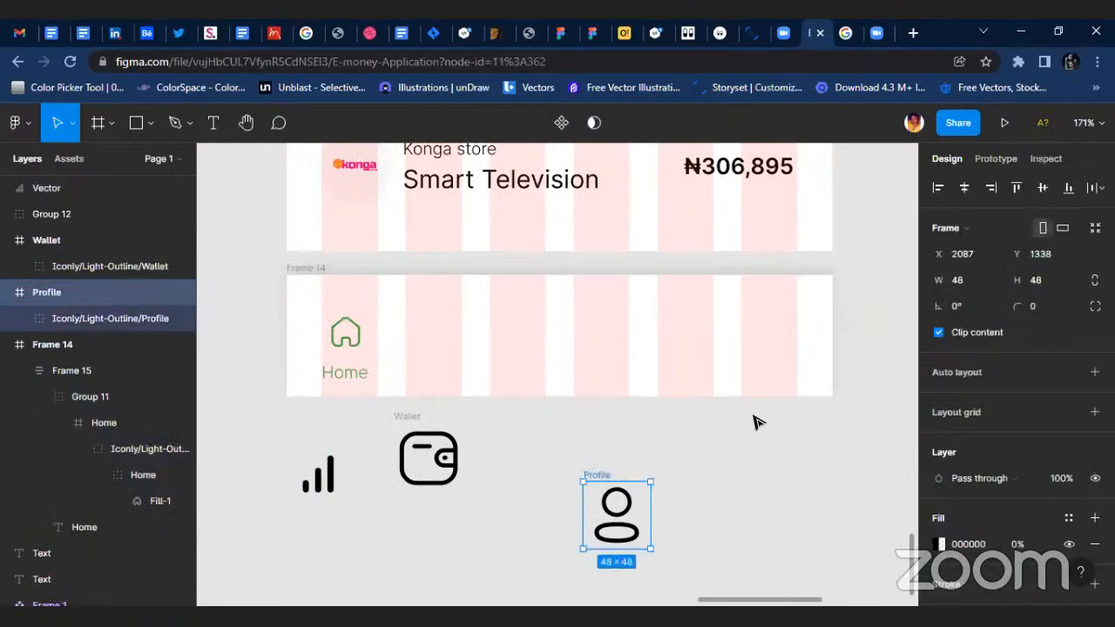
key(ctrl+g)
click(983, 290)
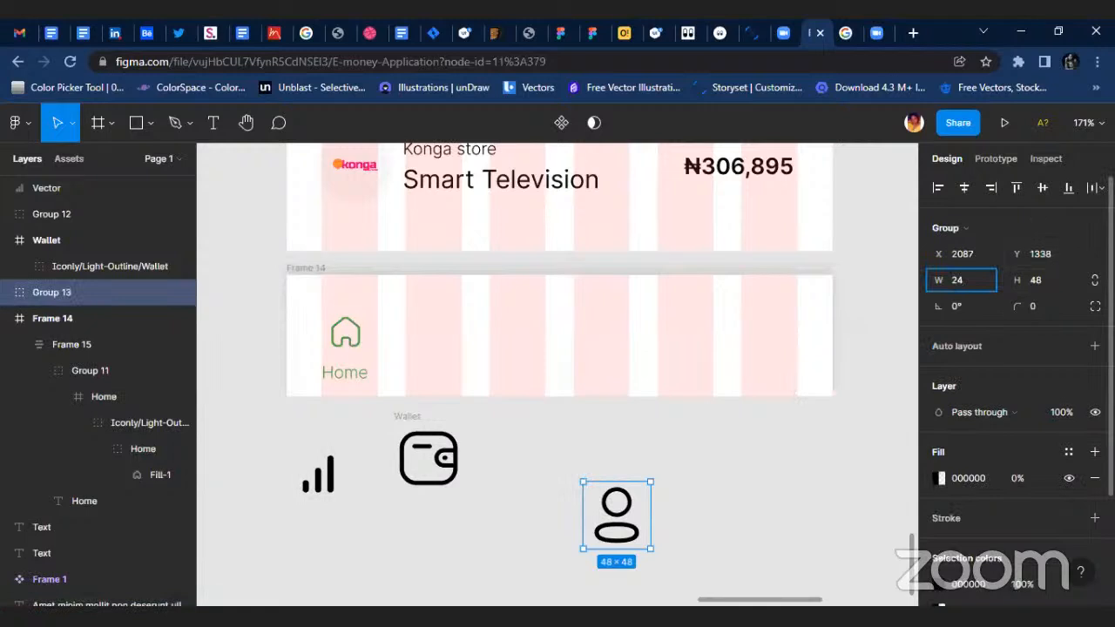
key(Return)
drag(597, 498, 783, 331)
Group the wallet icon, size it to 24 × 24 and place it in Frame 14 beside the profile icon at about X 263, Y 27.
key(shift+0)
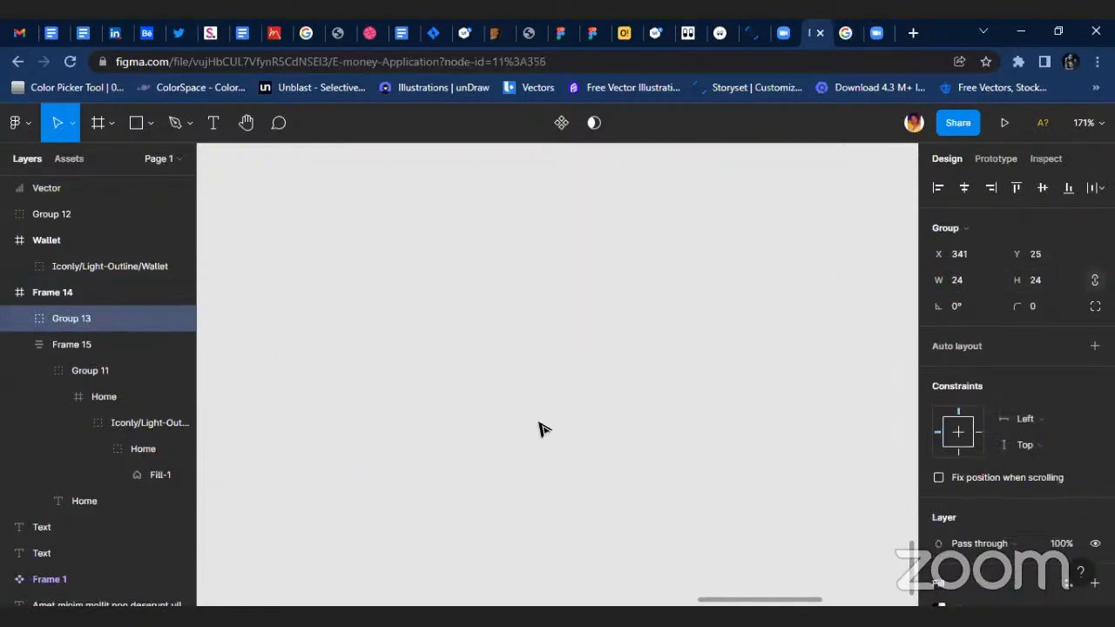
scroll(444, 427, up, 2)
click(463, 465)
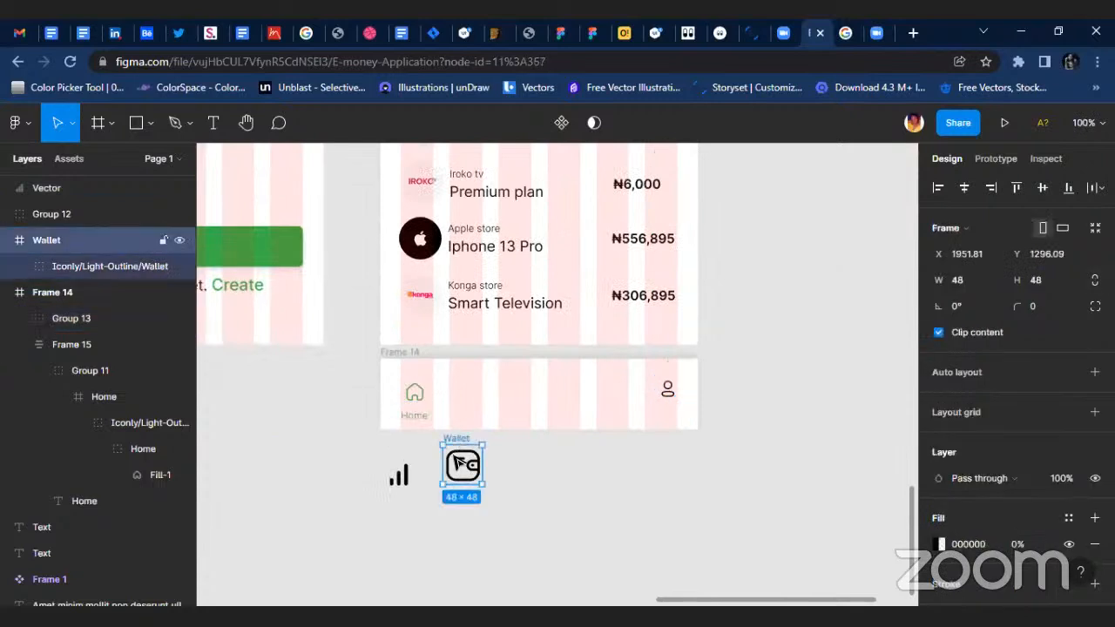
scroll(463, 465, up, 5)
key(ctrl+g)
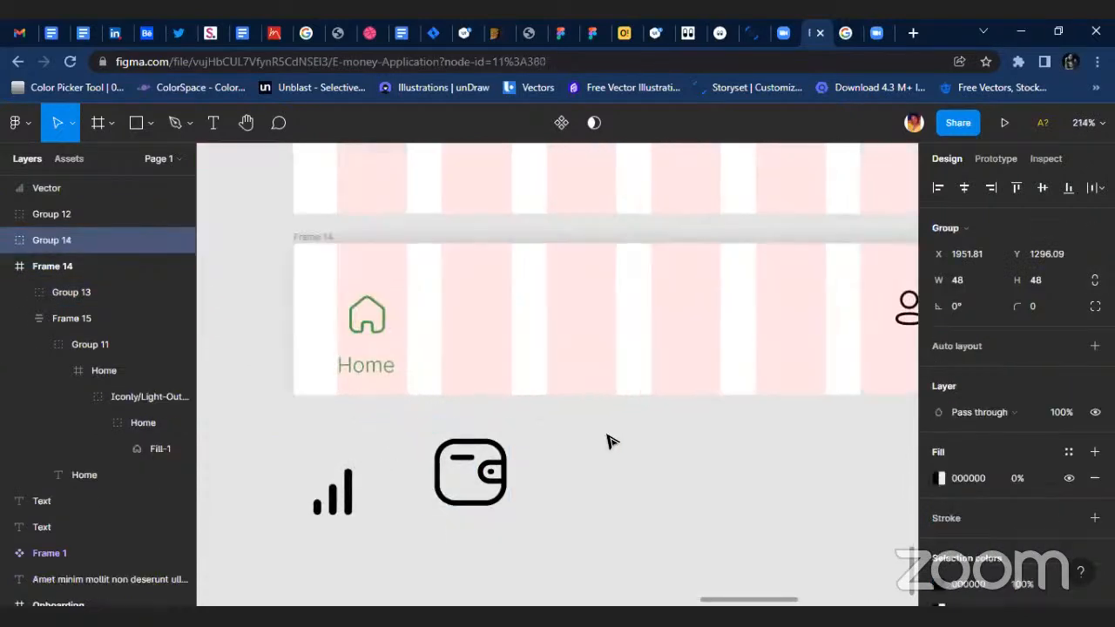
click(960, 281)
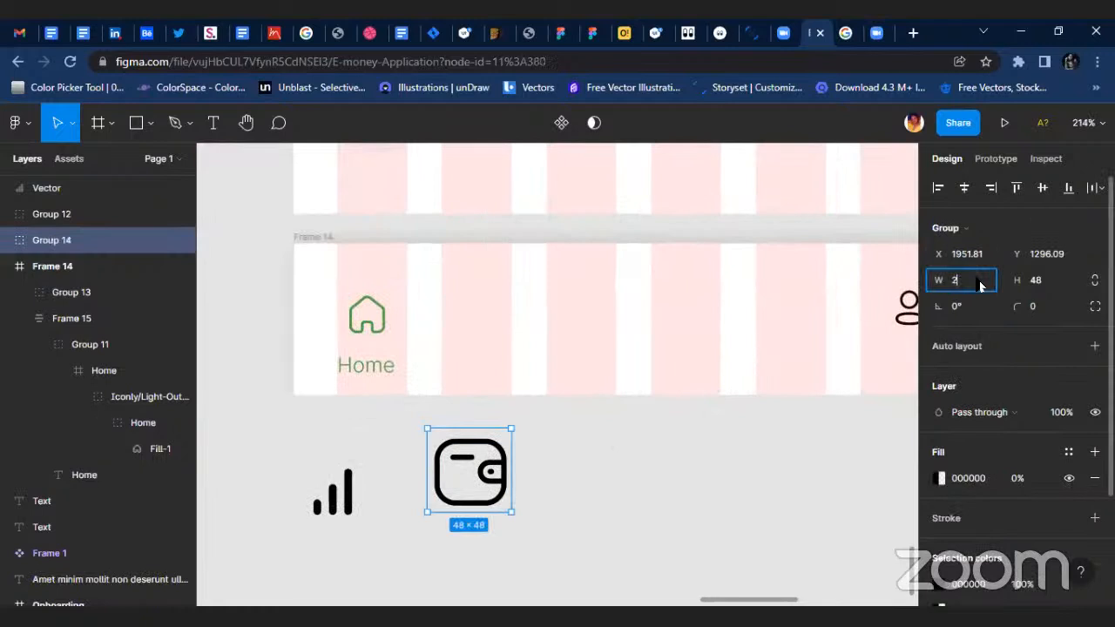
key(Return)
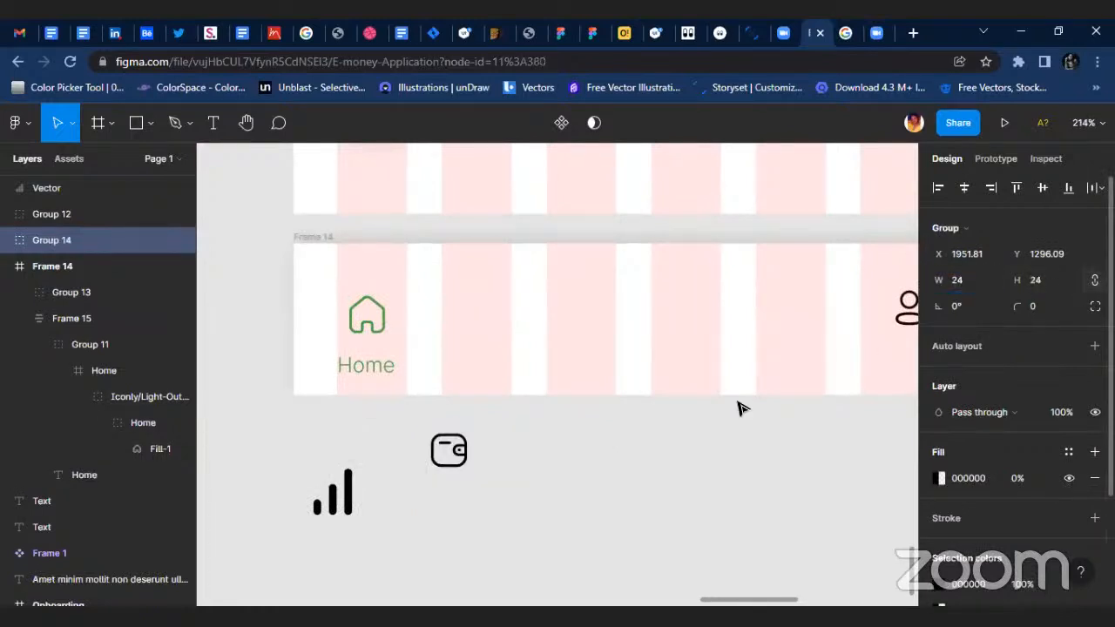
drag(468, 433, 781, 318)
scroll(206, 415, right, 2)
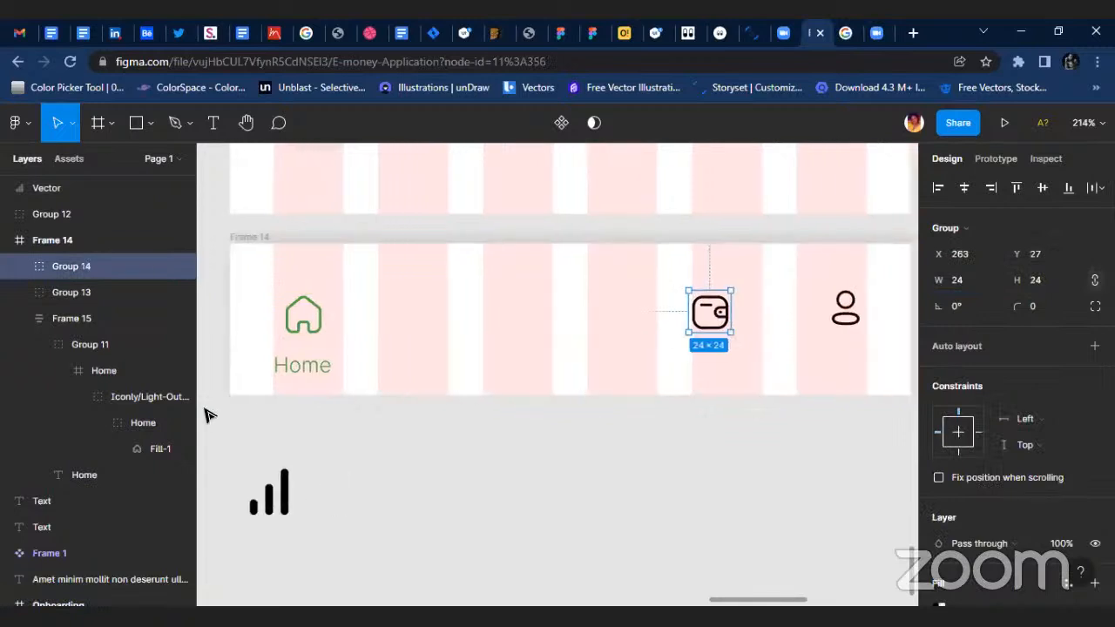
Copy the Home label to below the wallet icon at about X 260, Y 62 and change its text to "Wallet".
double_click(305, 367)
drag(305, 367, 714, 368)
double_click(714, 367)
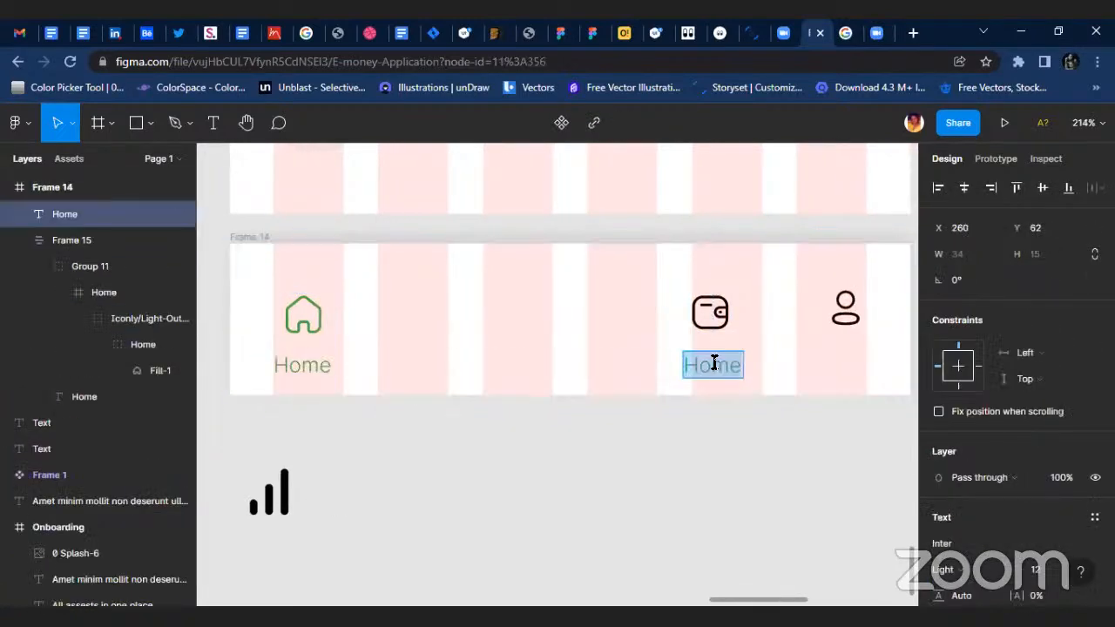
text(wAL)
key(BackSpace)
key(BackSpace)
drag(694, 367, 651, 378)
text(w)
key(BackSpace)
text(W)
key(Escape)
scroll(766, 380, left, 2)
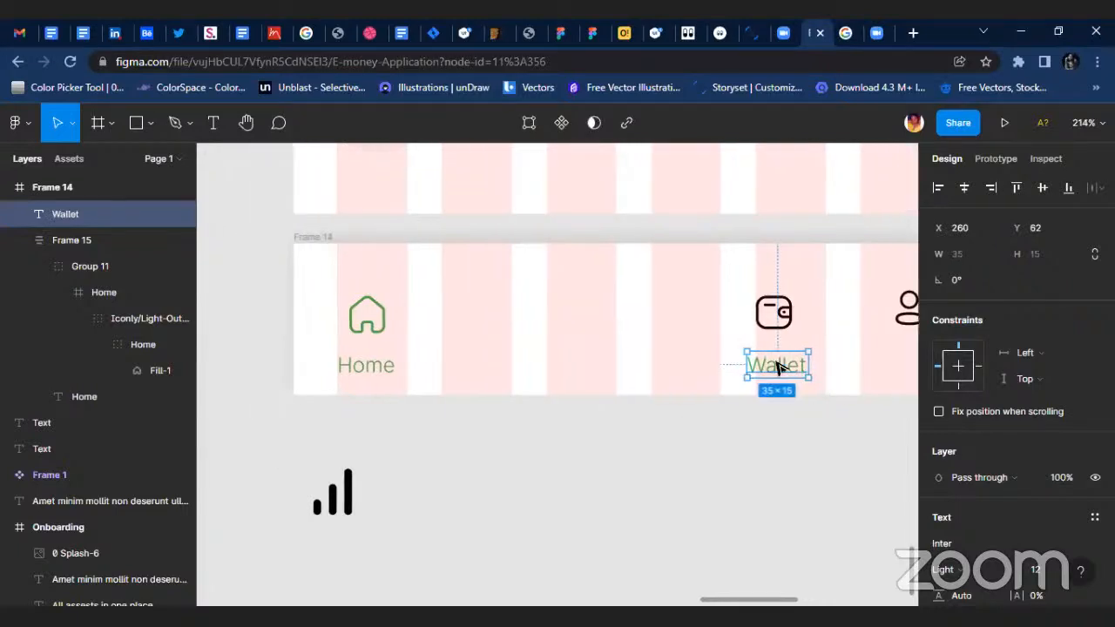
Copy the Wallet label to below the profile icon at about X 330, Y 65 and change its text to "Profile".
drag(781, 361, 695, 368)
scroll(834, 366, right, 3)
double_click(694, 366)
text(pro)
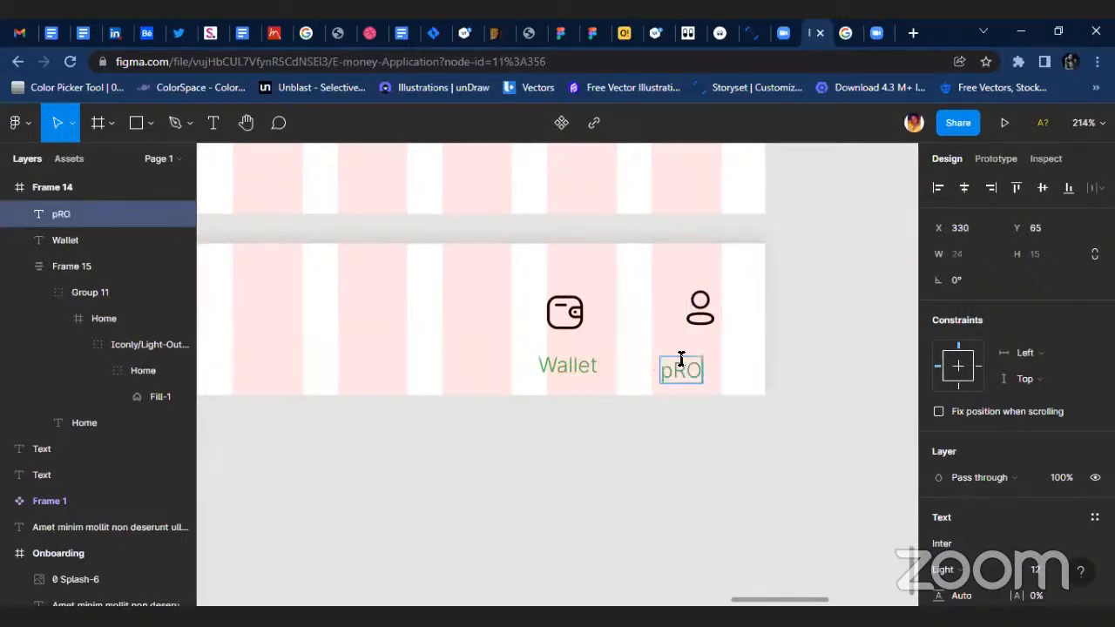
key(BackSpace)
key(BackSpace)
key(BackSpace)
text(Prof)
click(640, 478)
Combine the wallet icon with its label, and the profile icon with its label, into two separate auto layout frames.
click(573, 329)
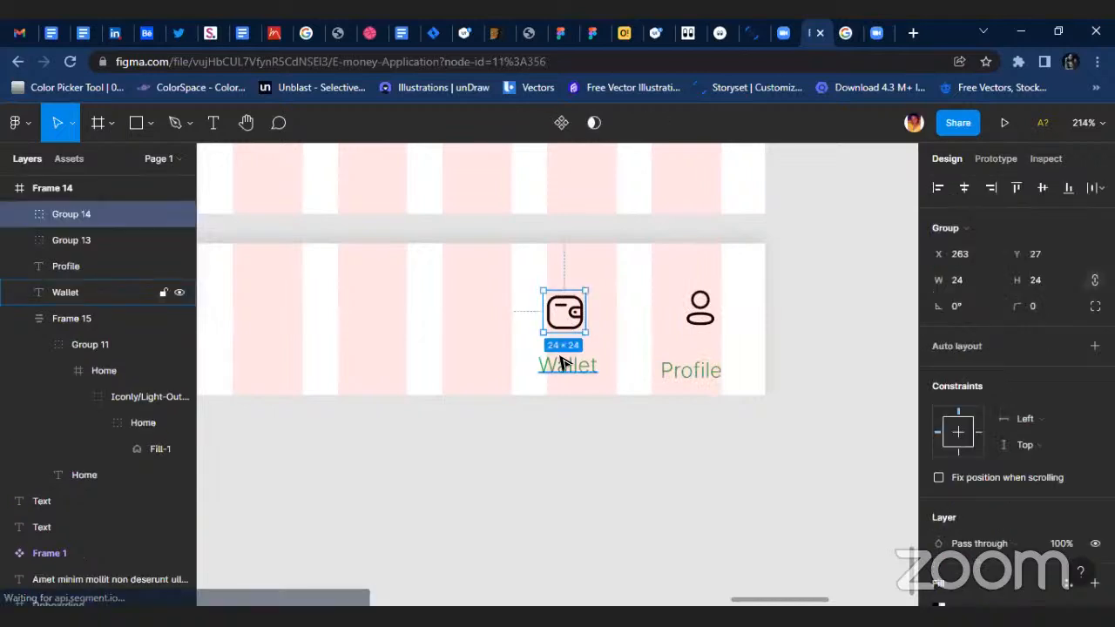
shift+click(562, 364)
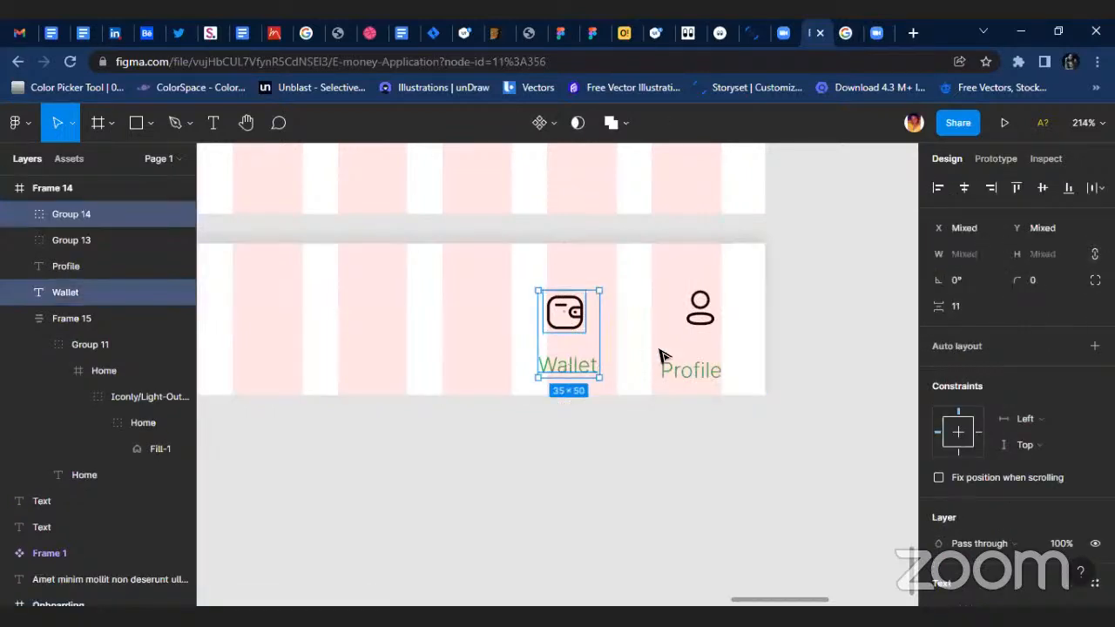
key(shift+a)
click(699, 310)
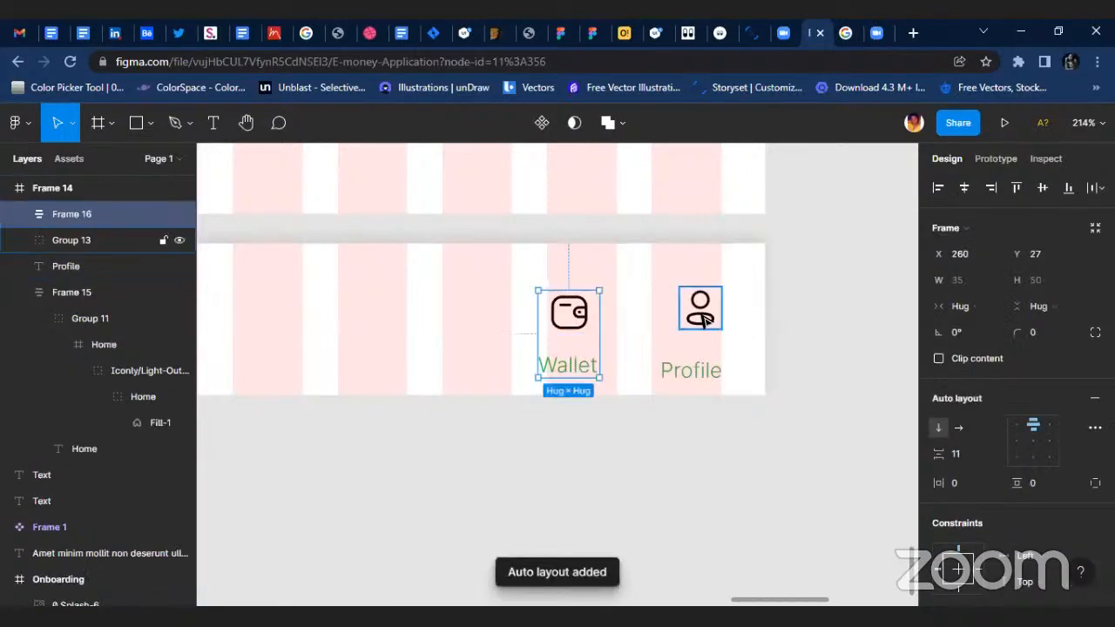
shift+click(688, 373)
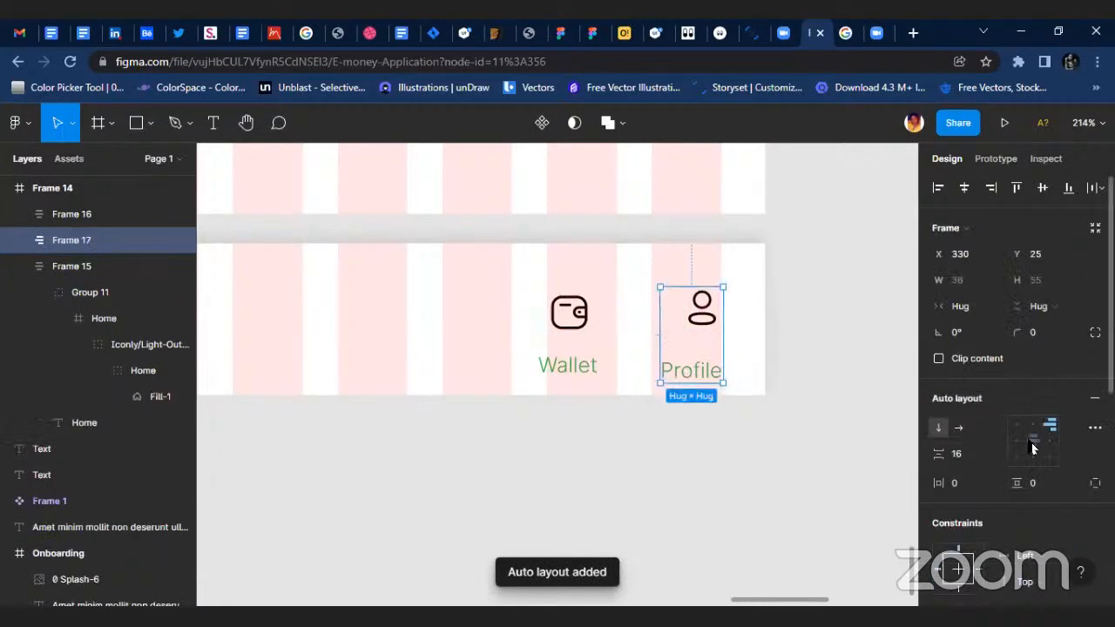
Centre the contents of the profile, wallet and home auto layout frames.
click(593, 345)
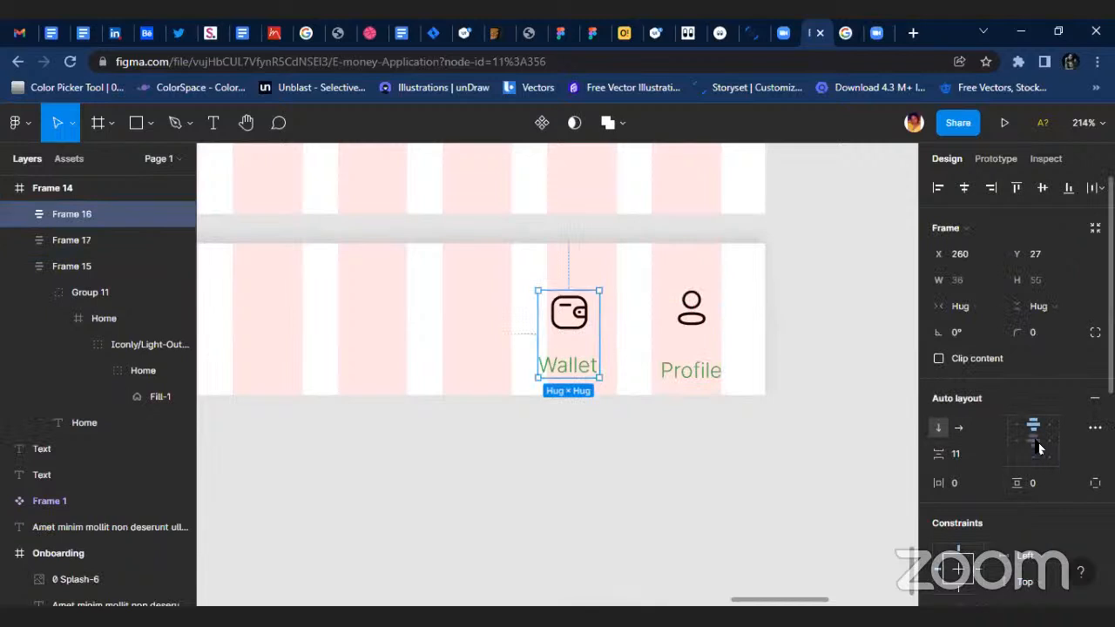
scroll(451, 396, left, 8)
click(660, 315)
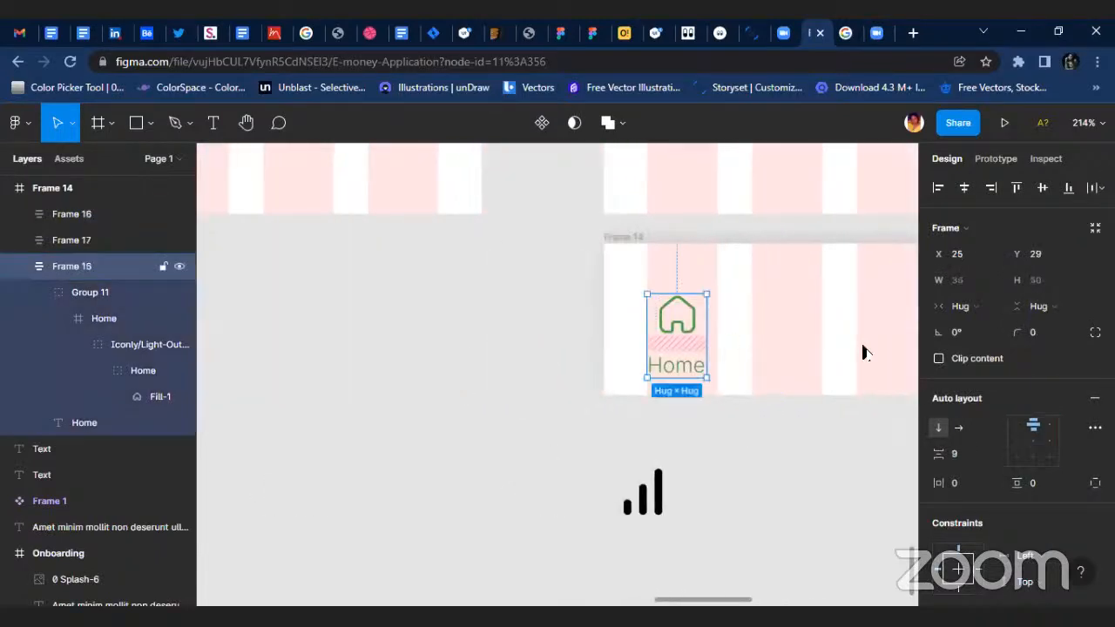
click(1036, 442)
scroll(767, 381, right, 5)
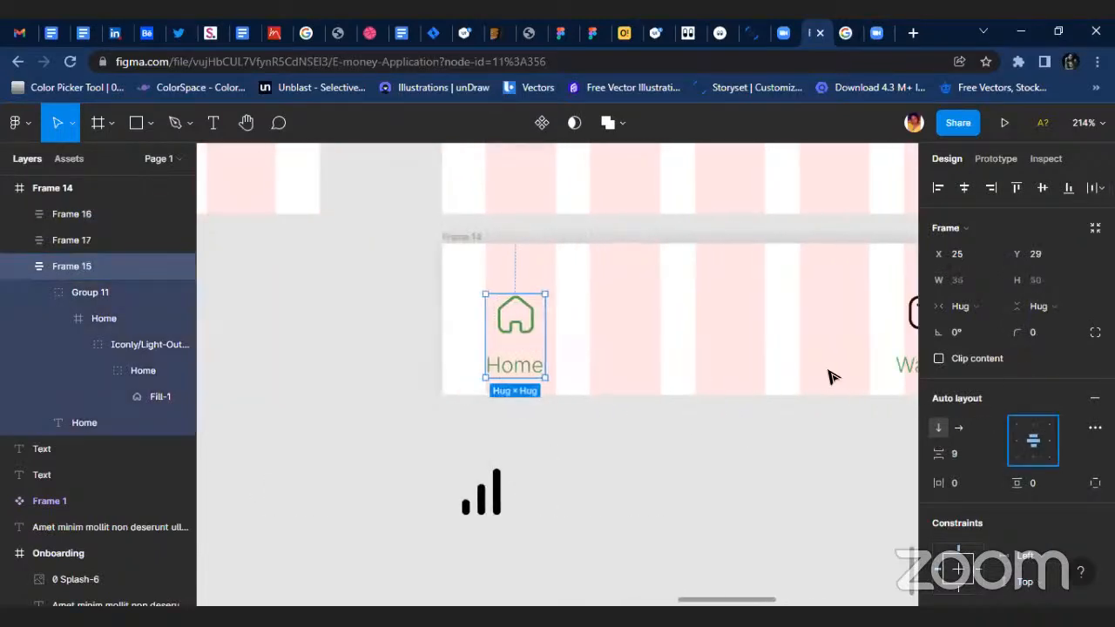
Set the spacing between icon and label to 9 in both the Wallet and Profile frames.
scroll(699, 393, right, 10)
click(570, 318)
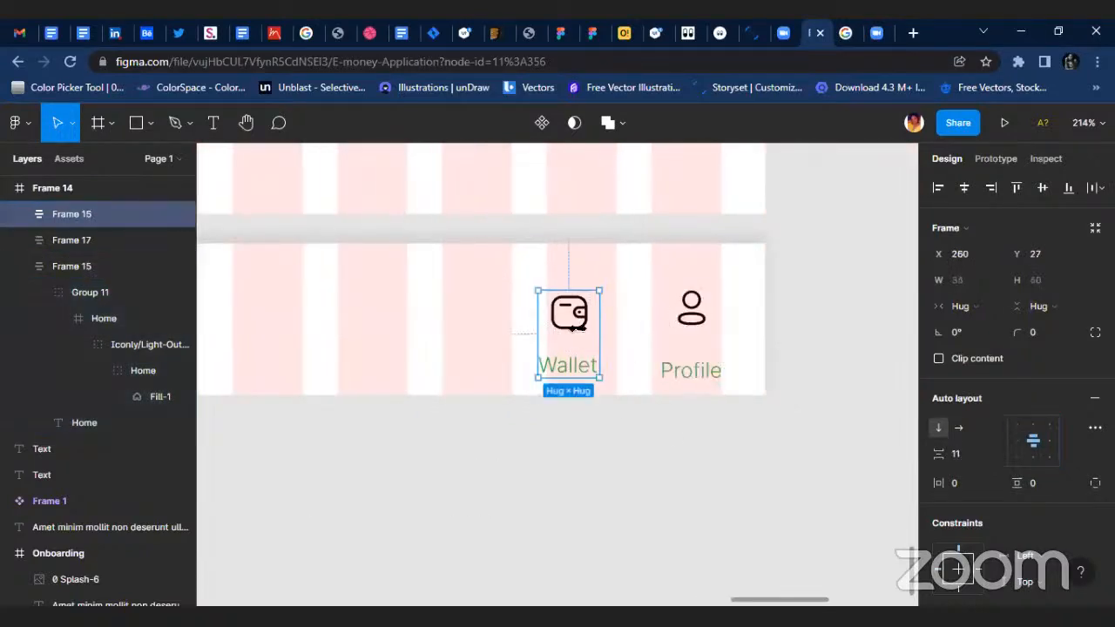
shift+click(691, 327)
click(967, 479)
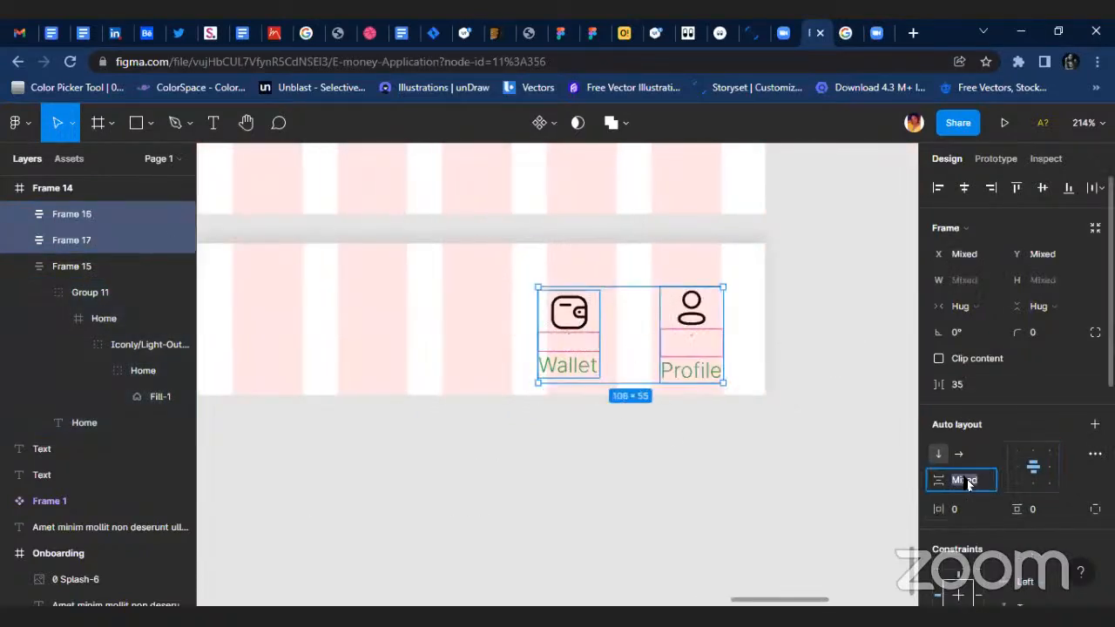
text(9)
key(Return)
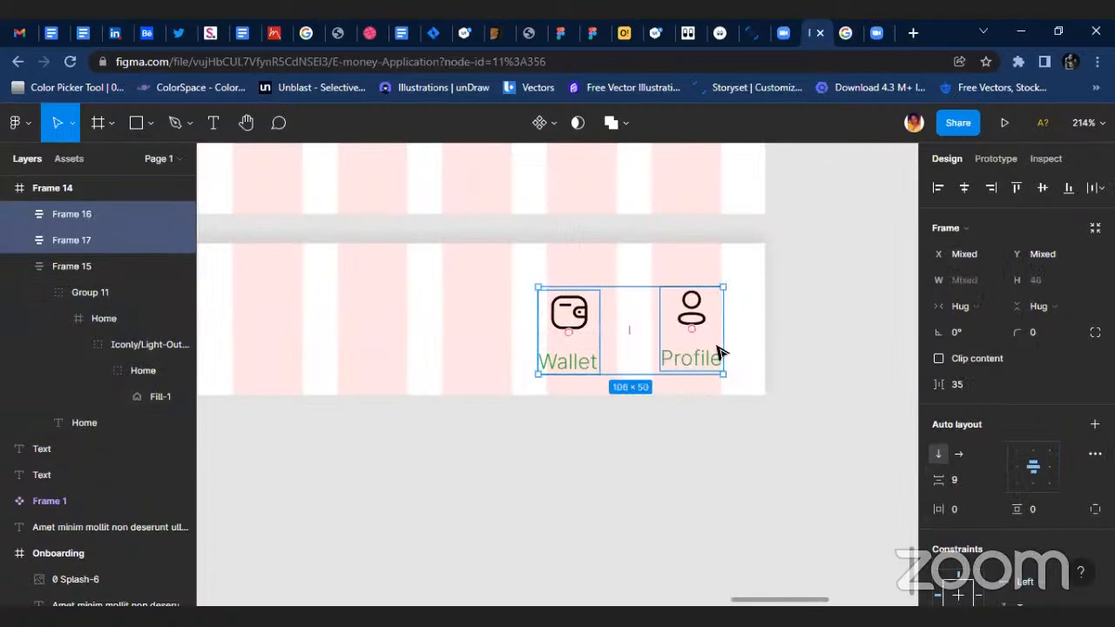
Align the Home, Wallet and Profile items of Frame 14 vertically with each other.
scroll(538, 423, down, 3)
click(441, 480)
click(305, 469)
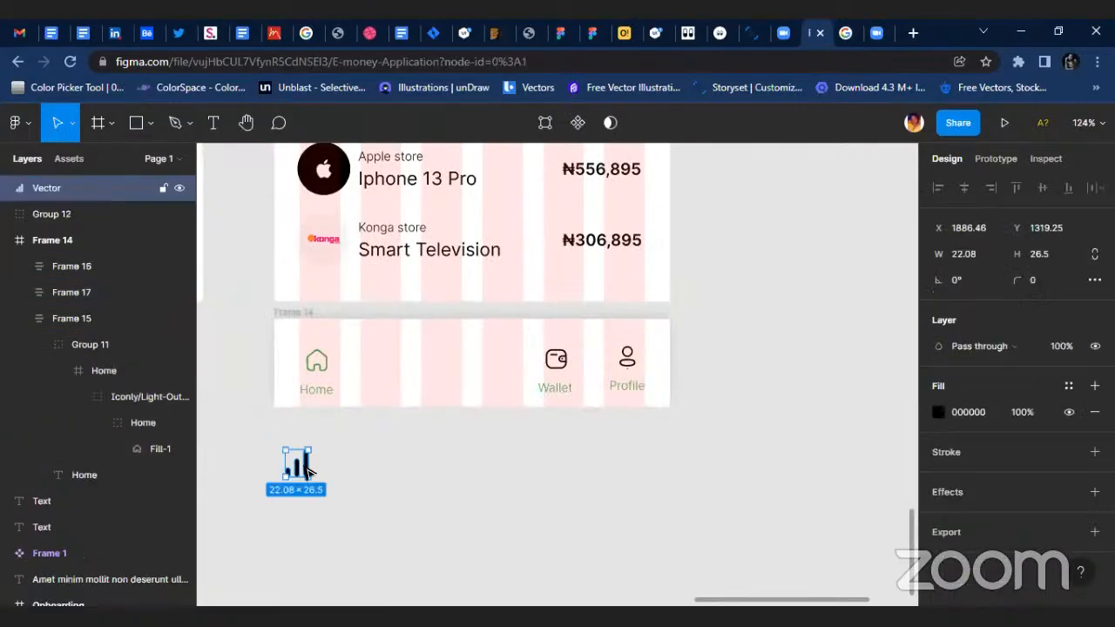
click(316, 370)
shift+click(557, 366)
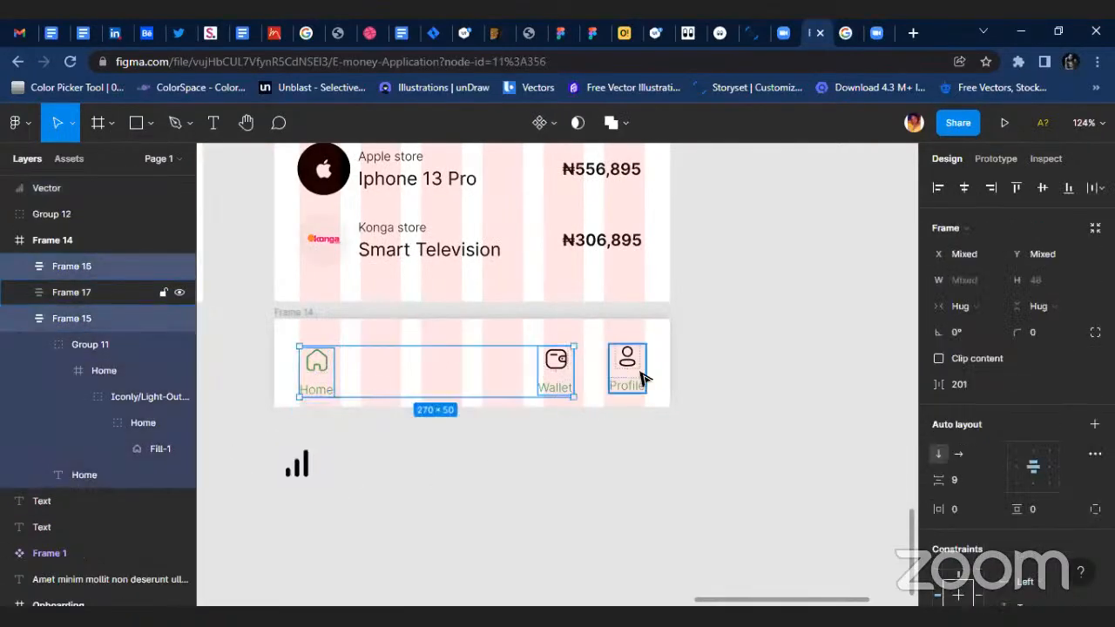
shift+click(632, 366)
click(438, 443)
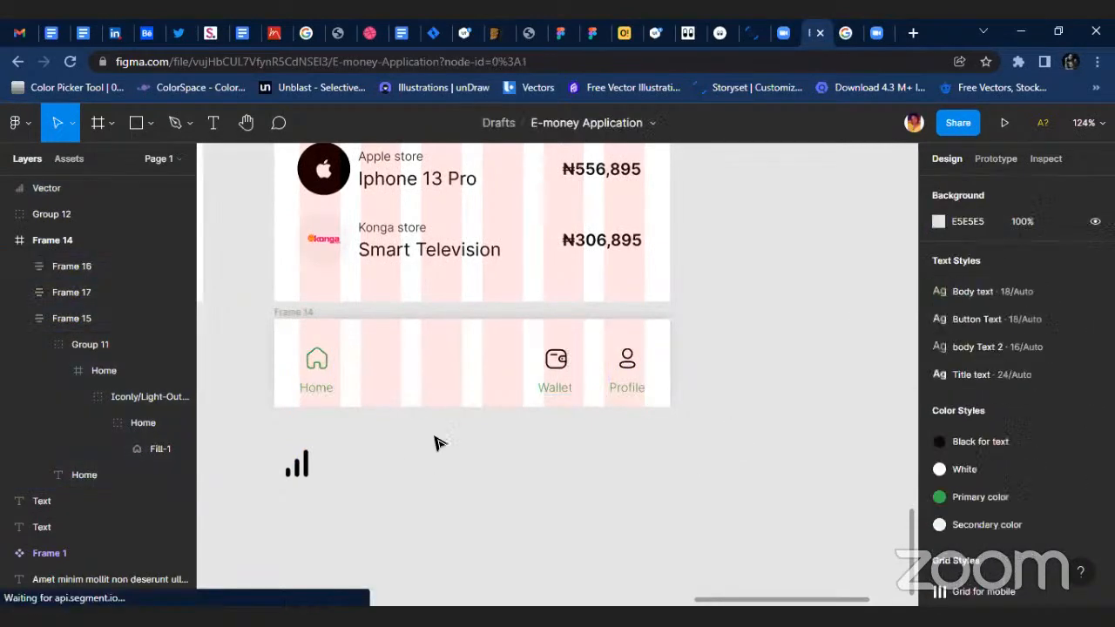
Copy the 52 × 52 circle behind the Konga logo into the middle of Frame 14 at about X 162, Y 11.
scroll(428, 444, down, 3)
scroll(429, 444, up, 3)
click(322, 244)
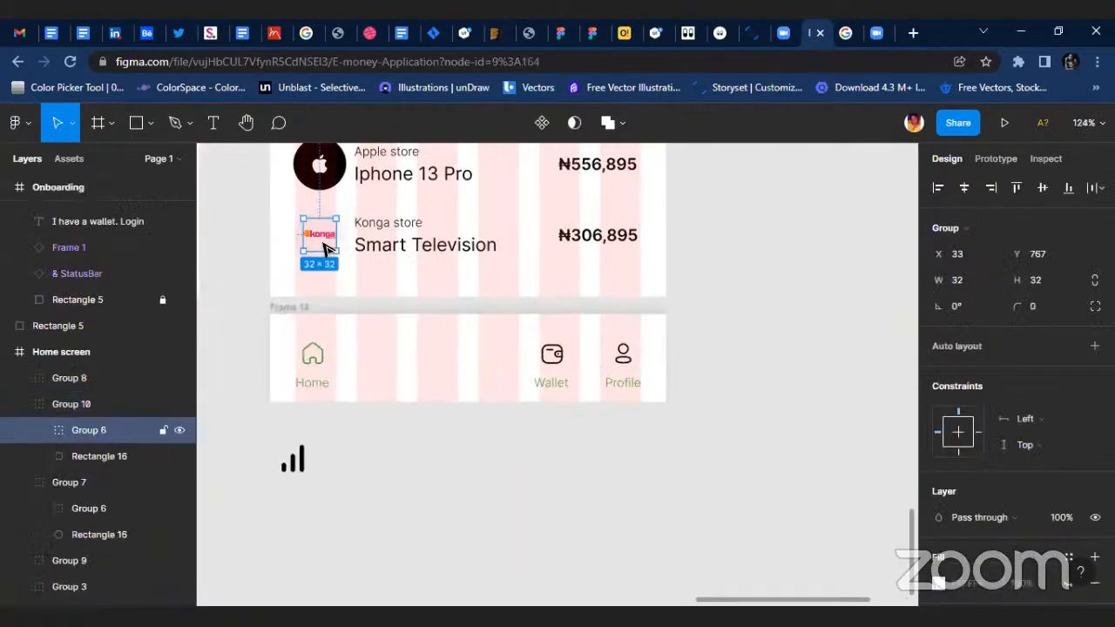
click(75, 456)
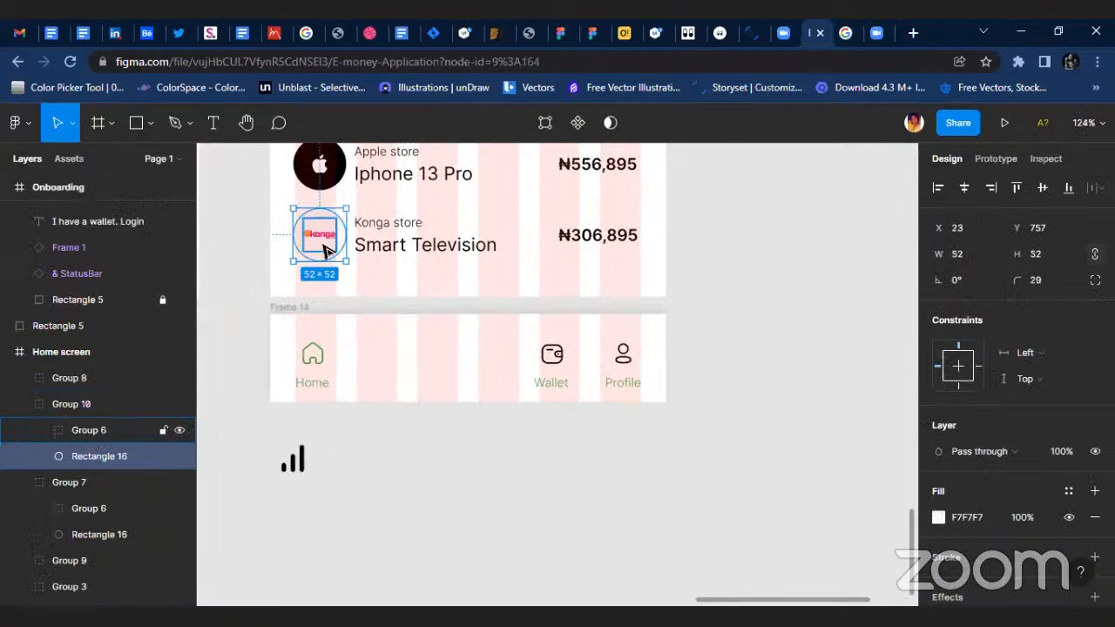
mouse_move(318, 260)
mouse_down()
mouse_move(427, 453)
mouse_move(323, 256)
mouse_up()
scroll(319, 259, up, 5)
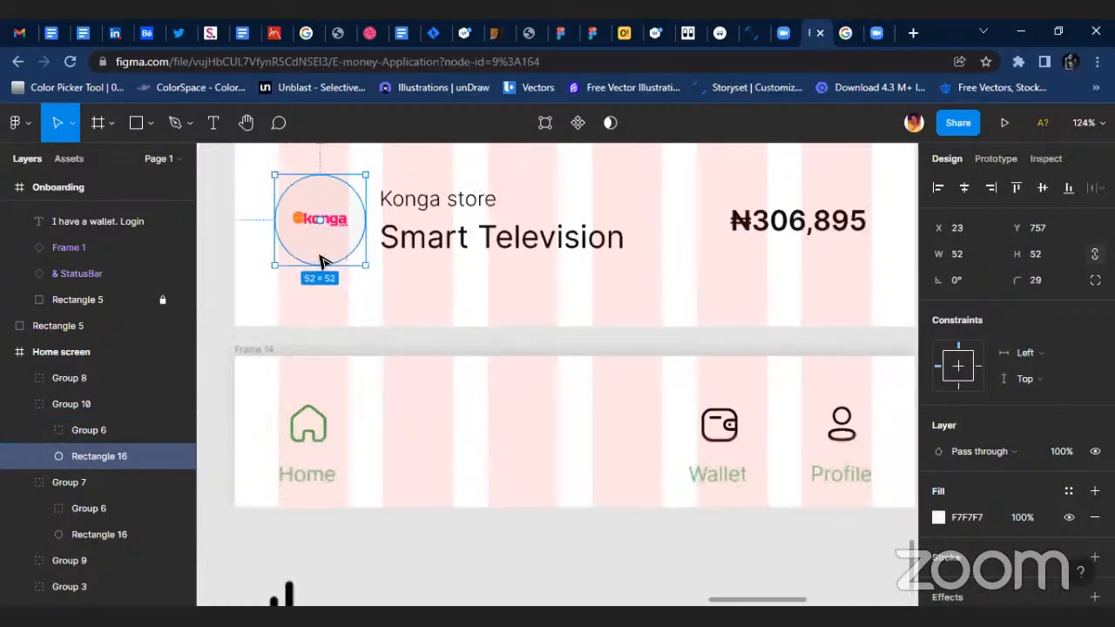
drag(323, 261, 664, 545)
scroll(635, 493, down, 5)
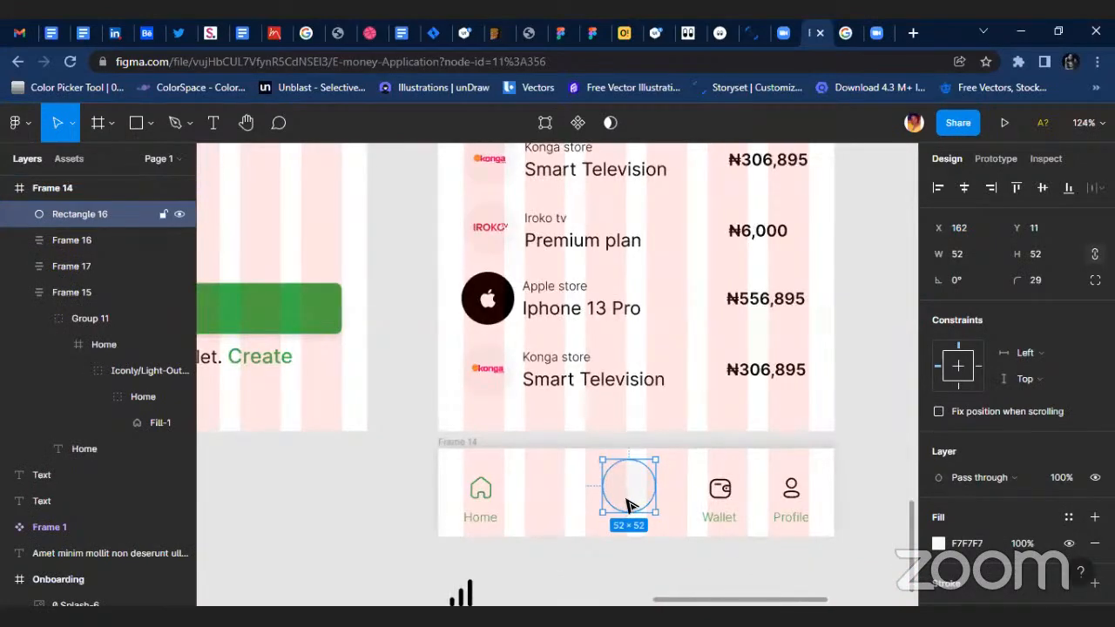
Apply the green Primary color style to the copied circle and move it to about X 165, Y 16.
scroll(631, 505, up, 3)
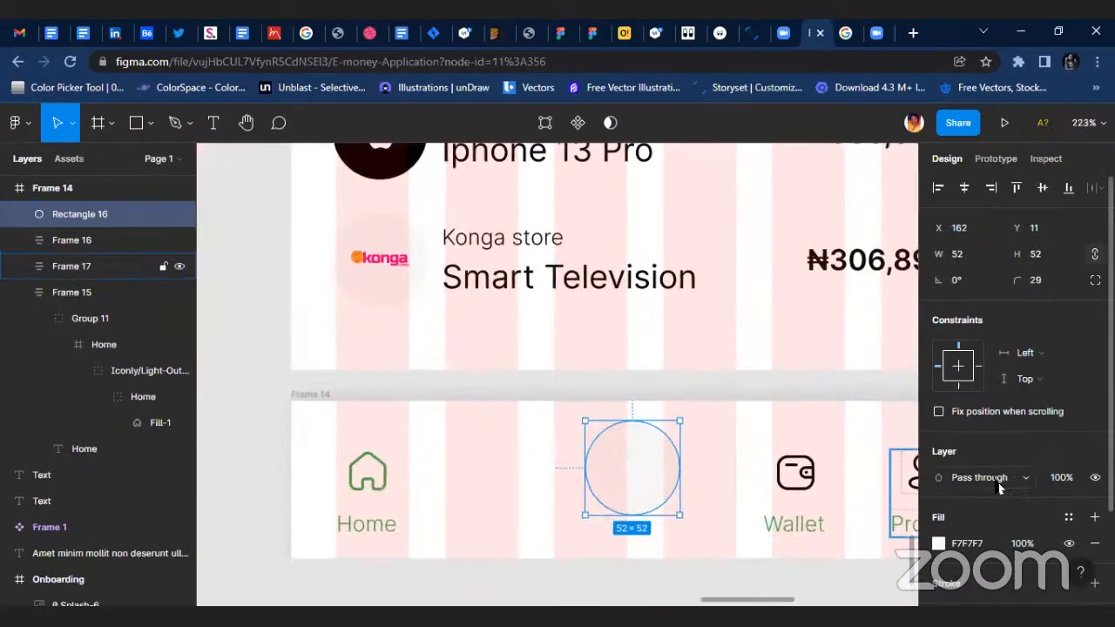
click(1069, 518)
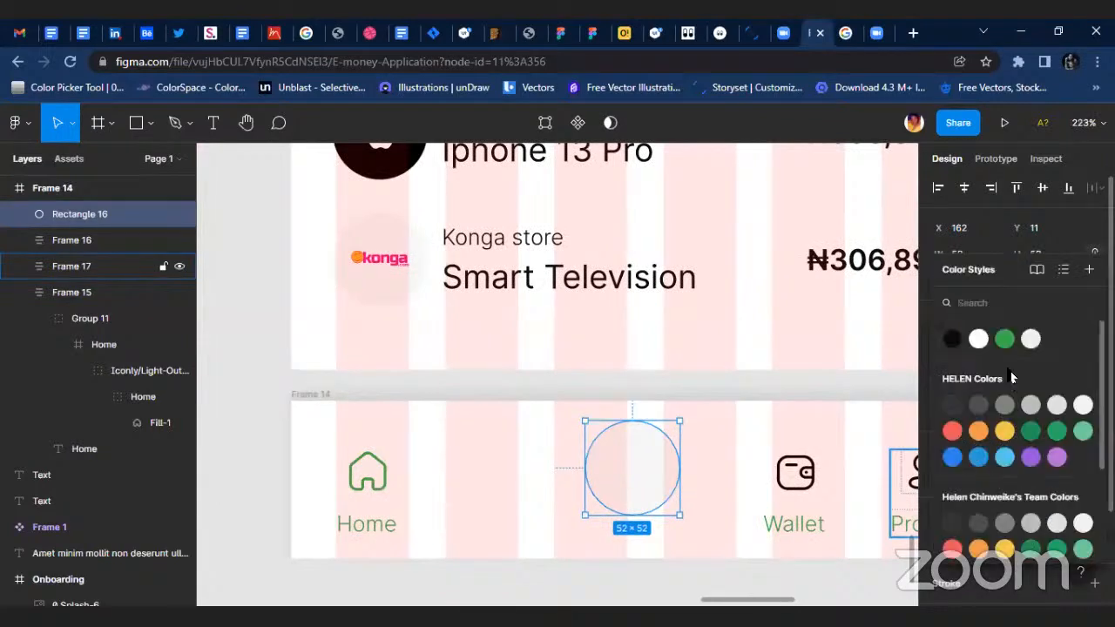
click(1005, 339)
drag(632, 481, 639, 489)
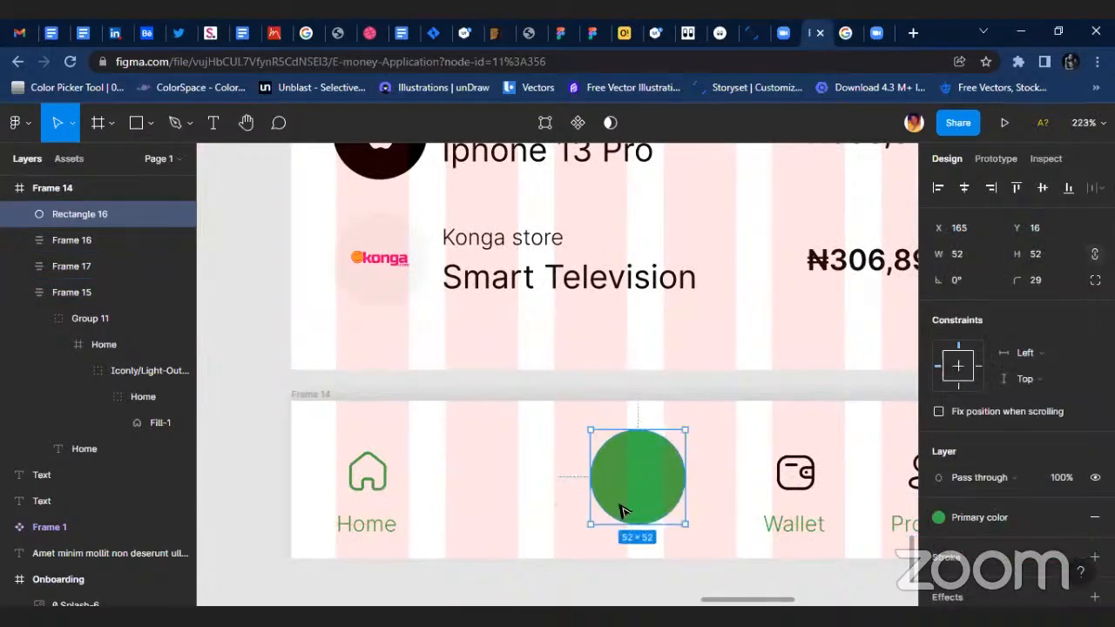
Open the Iconify plugin from the empty canvas below Frame 14.
scroll(566, 518, down, 5)
right_click(516, 473)
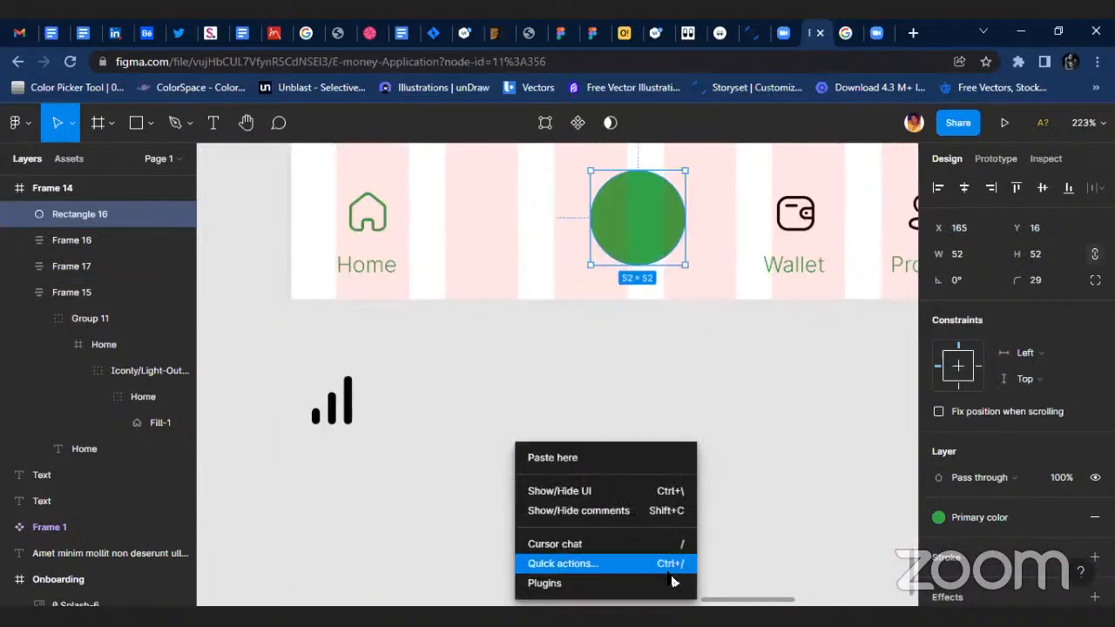
mouse_move(672, 583)
click(754, 459)
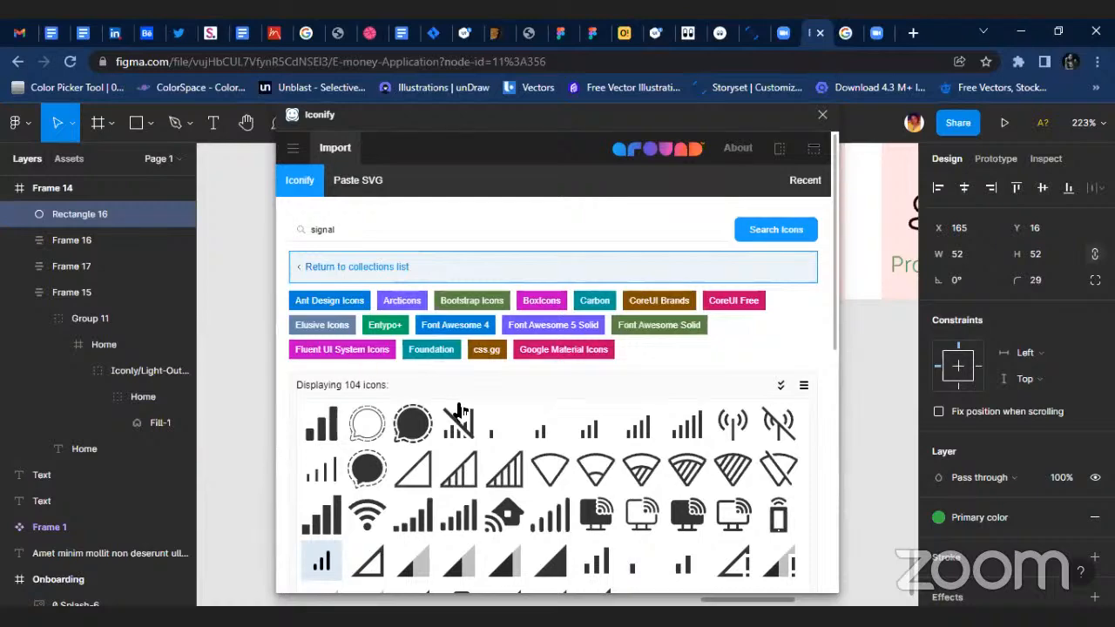
Search Iconify for "plus", import the ant-design plus-outlined icon and close the plugin.
click(370, 230)
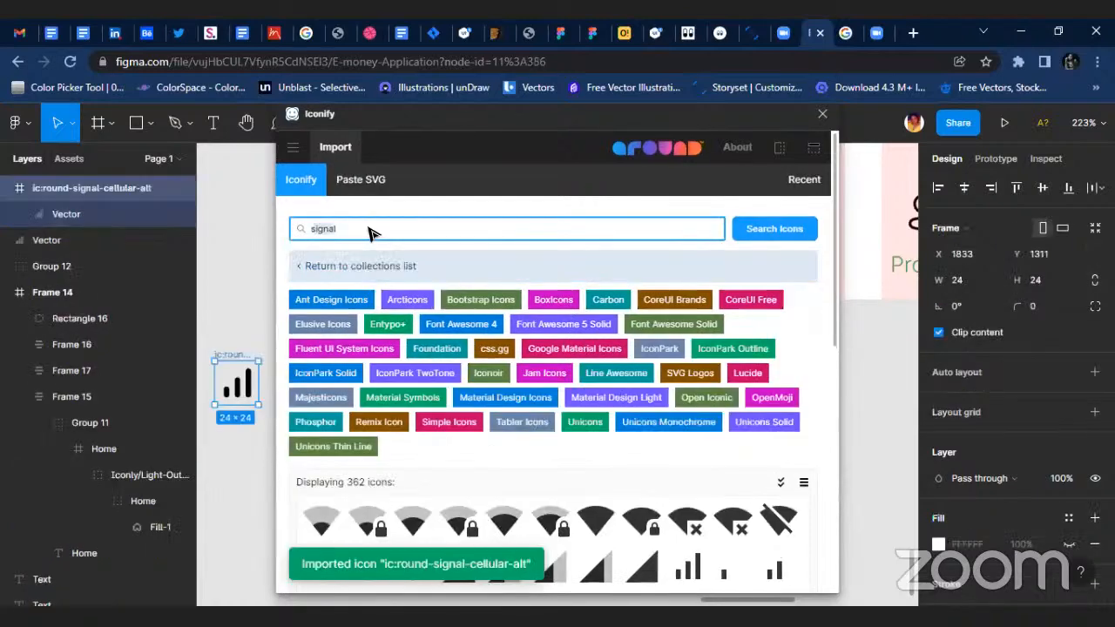
key(ctrl+a)
text(plus)
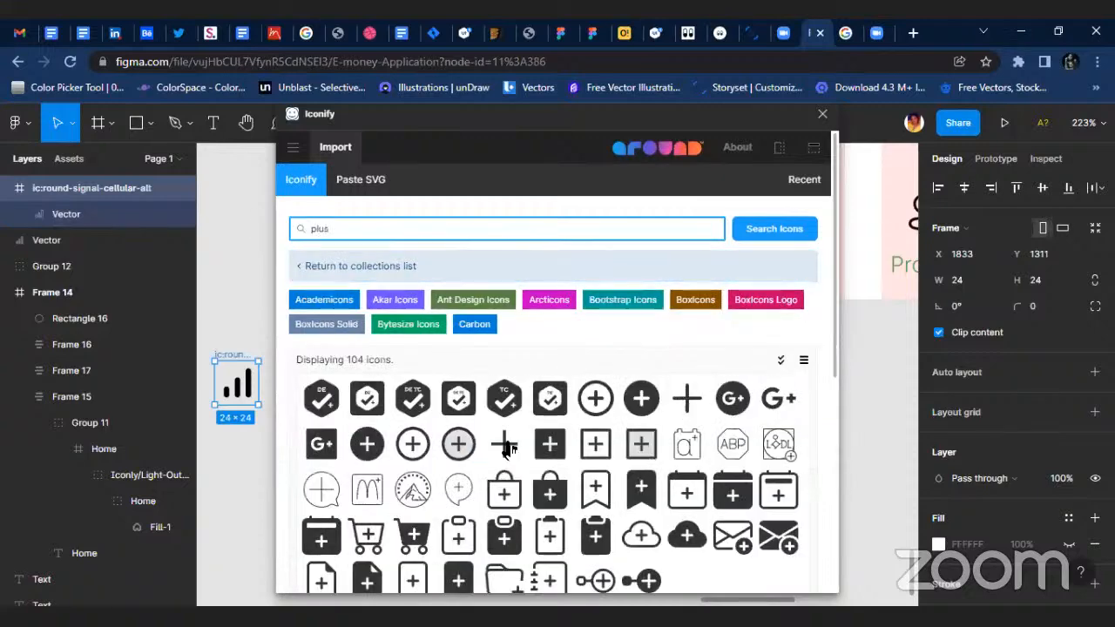
scroll(509, 440, down, 1)
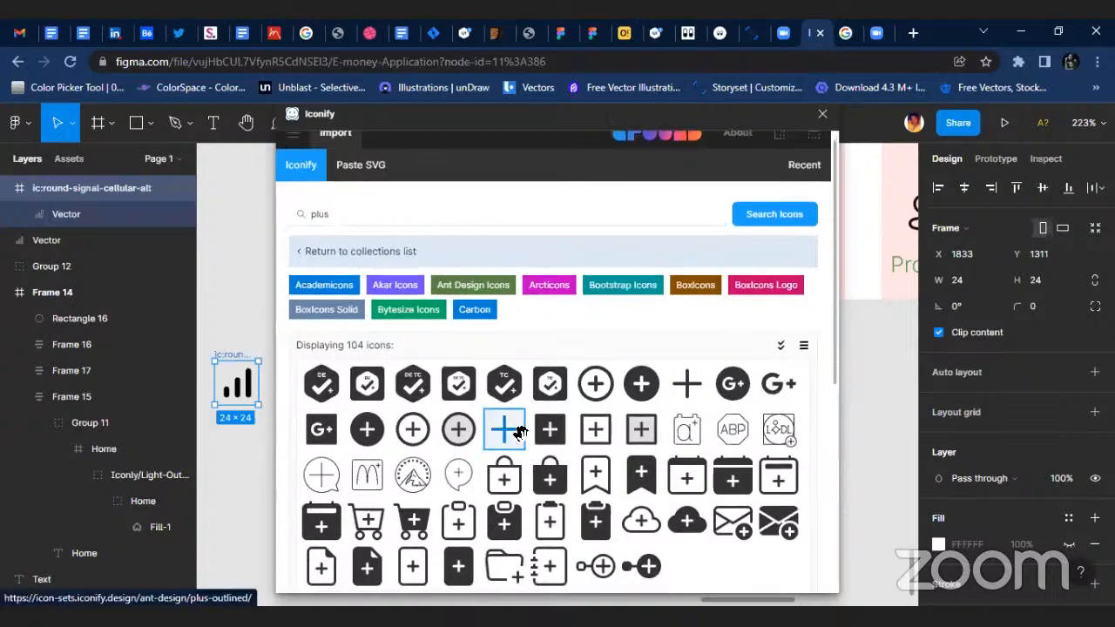
scroll(348, 351, down, 4)
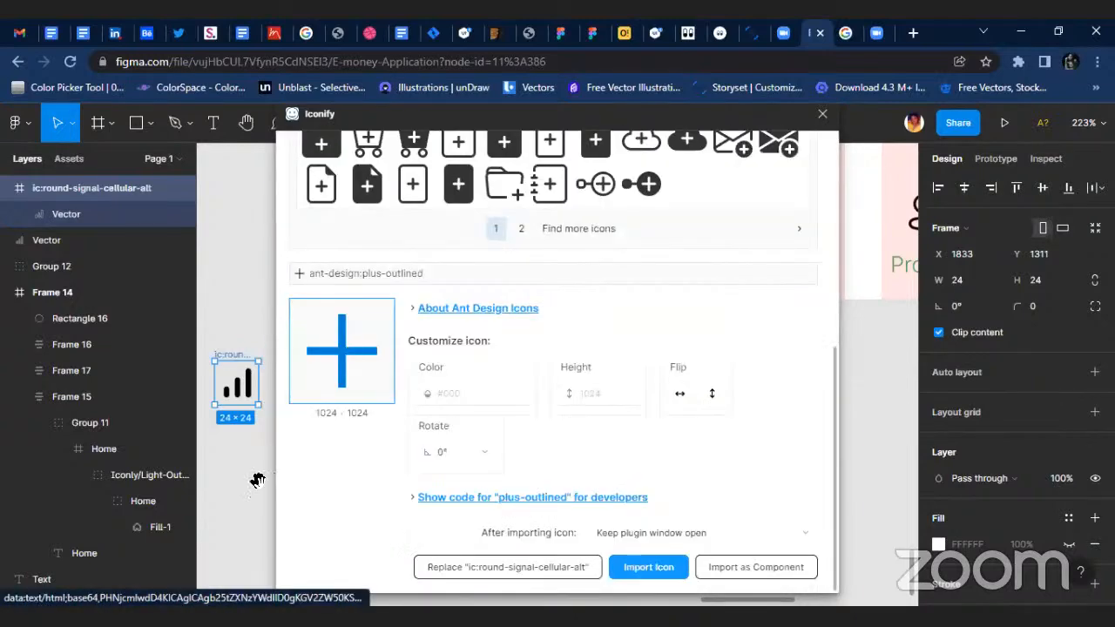
click(822, 115)
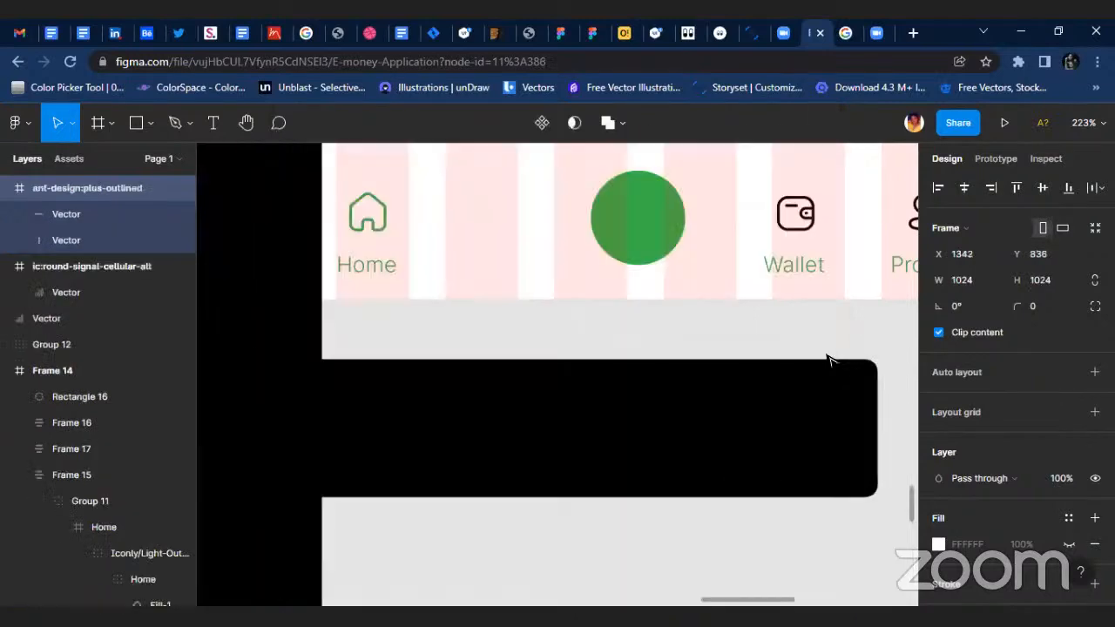
Group the imported plus icon and scale it down to about 152 × 152.
scroll(605, 379, down, 5)
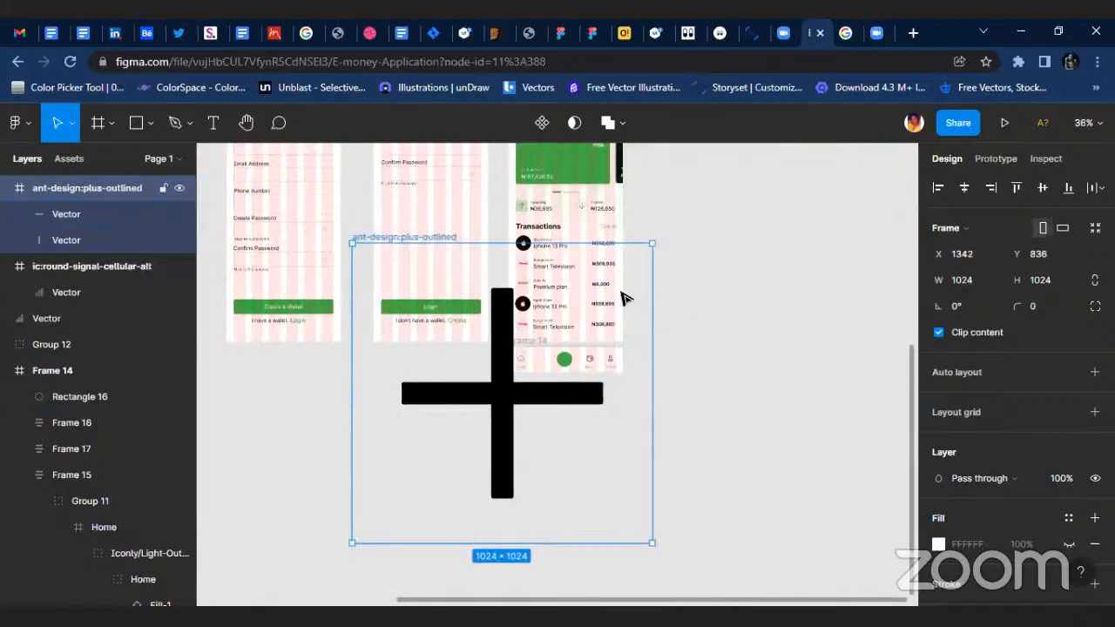
key(ctrl+g)
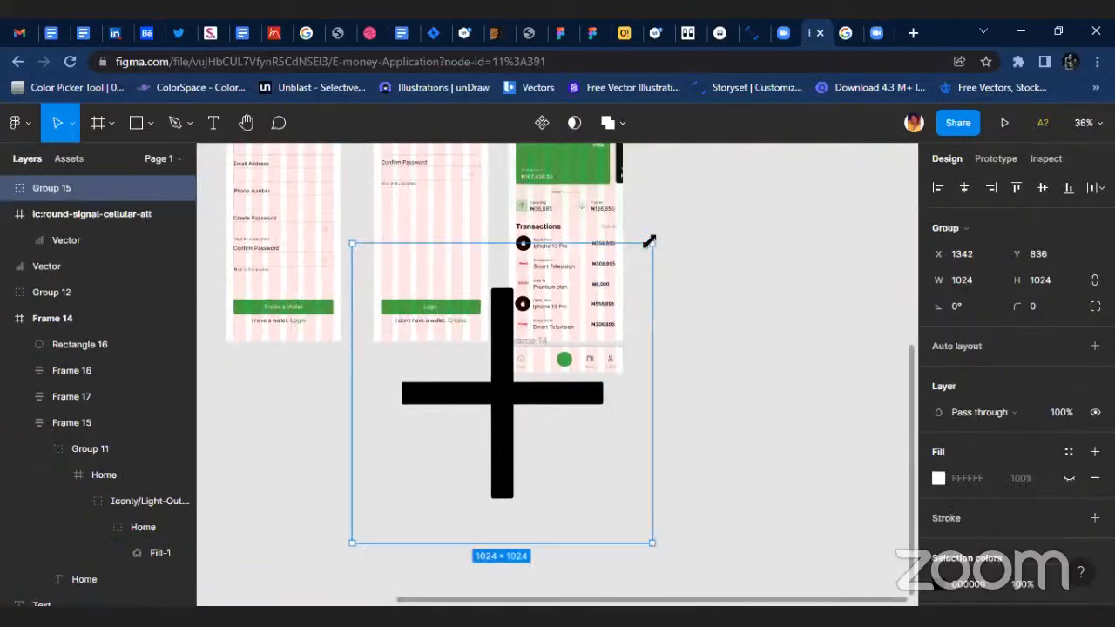
drag(642, 257, 516, 375)
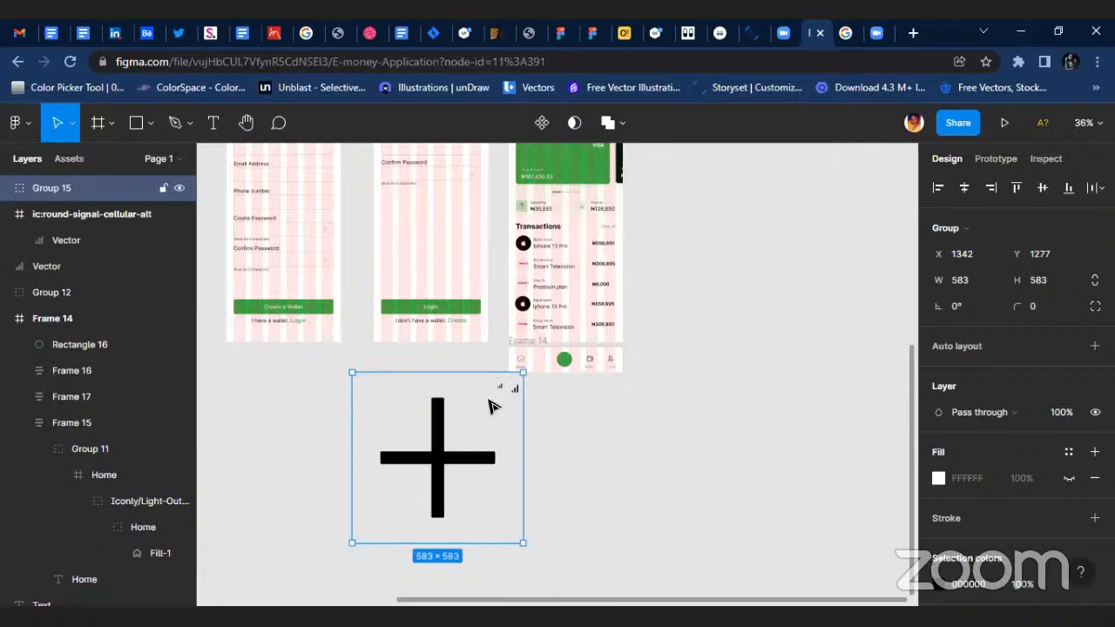
key(shift+p)
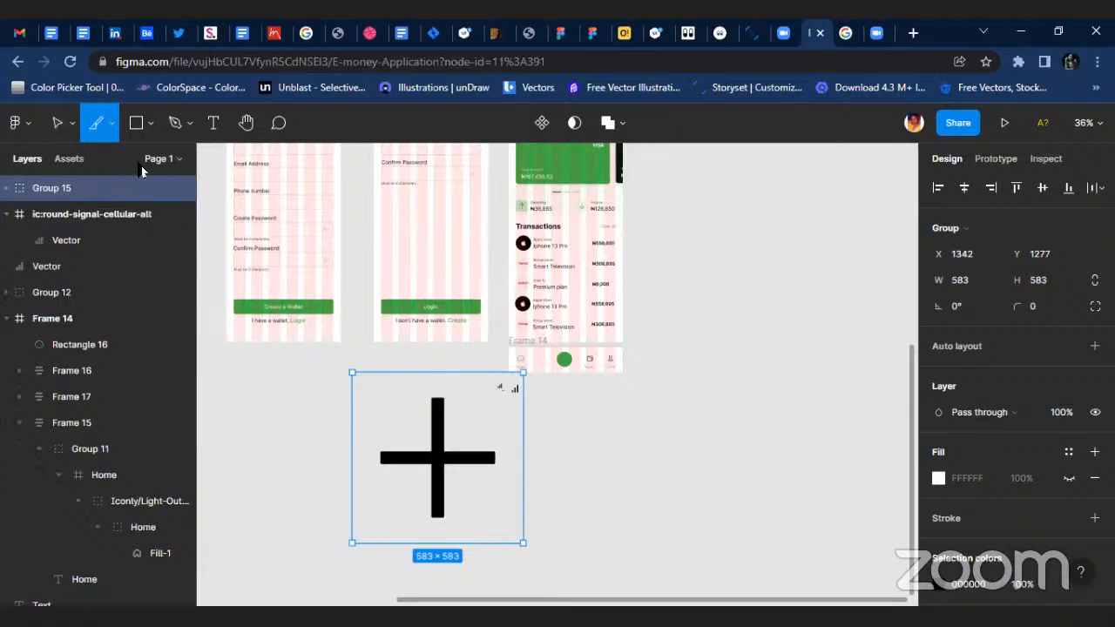
click(73, 134)
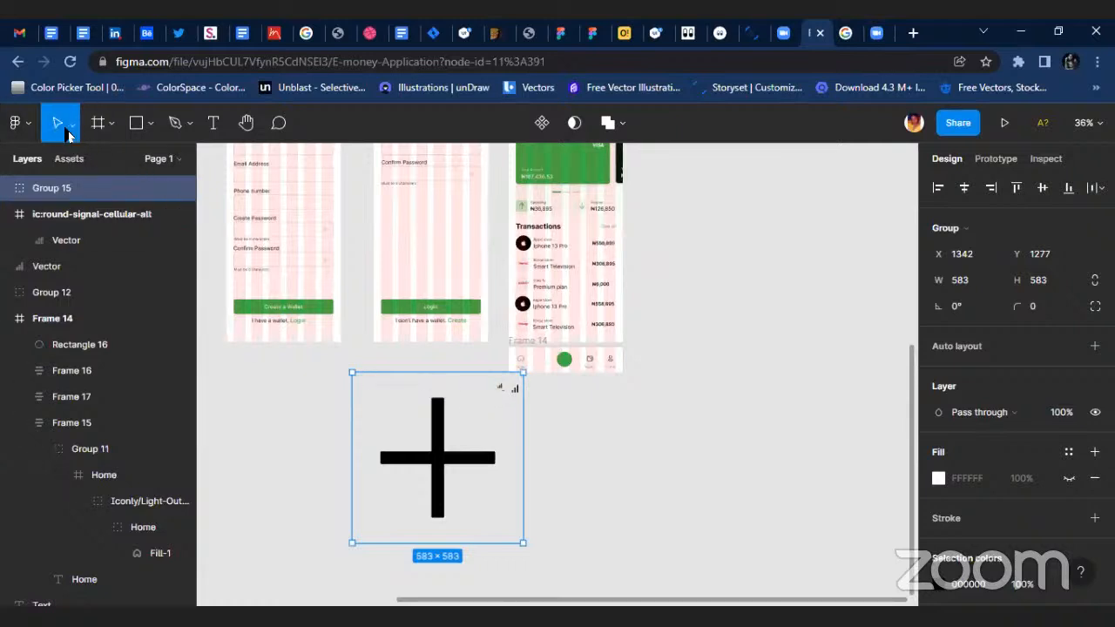
scroll(484, 442, up, 2)
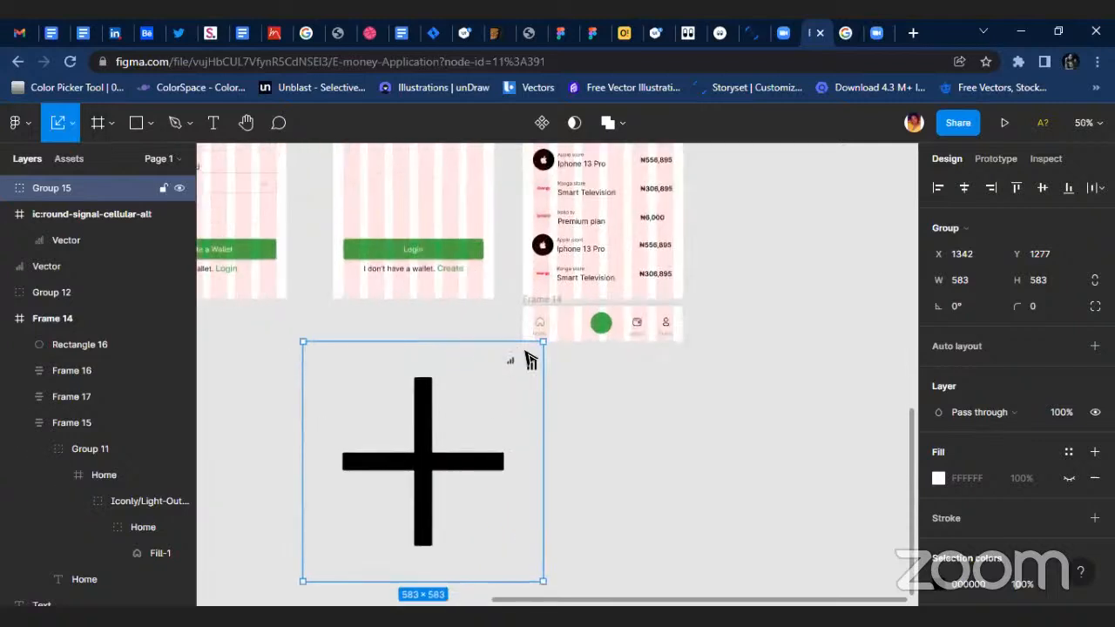
drag(538, 347, 408, 516)
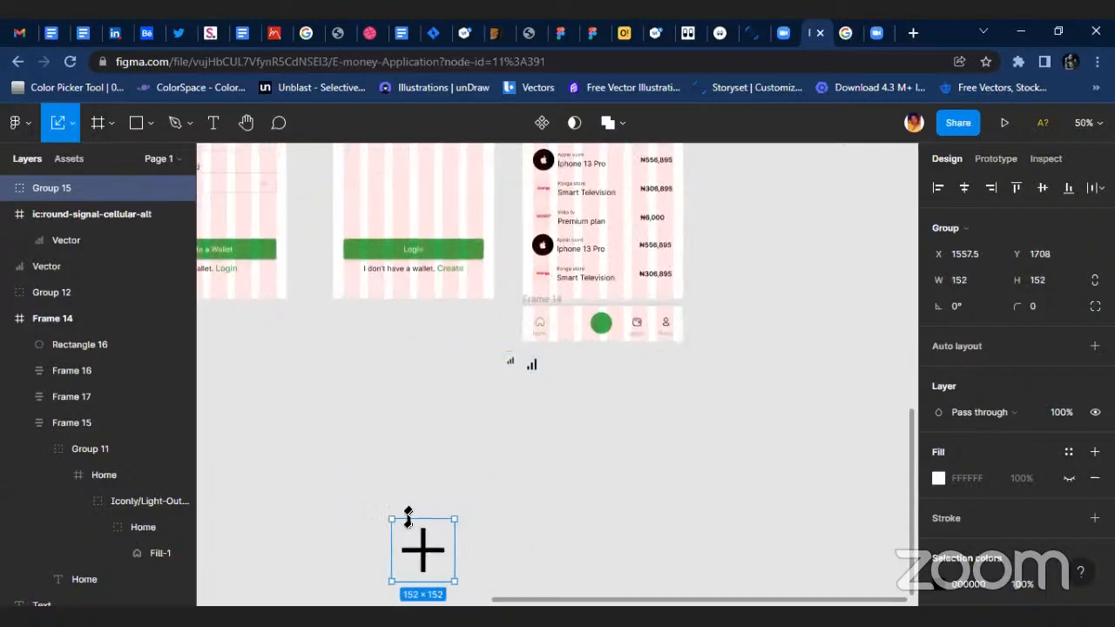
Move the plus icon group to the empty canvas below Frame 14 and scale it down to about 40 × 40.
drag(424, 559, 641, 392)
scroll(642, 392, up, 5)
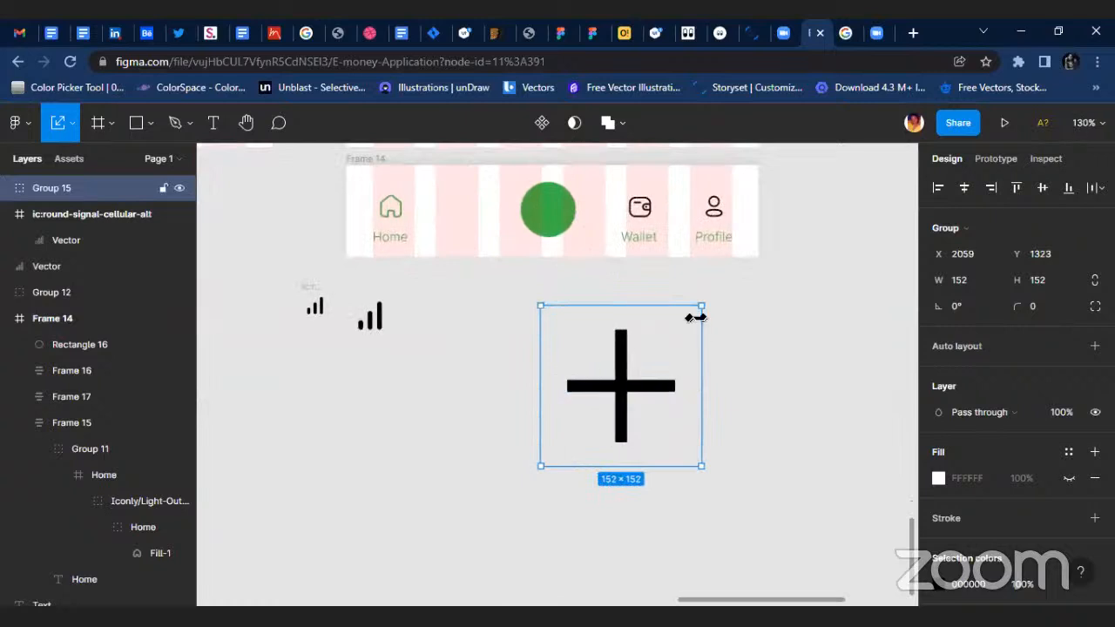
drag(699, 307, 575, 336)
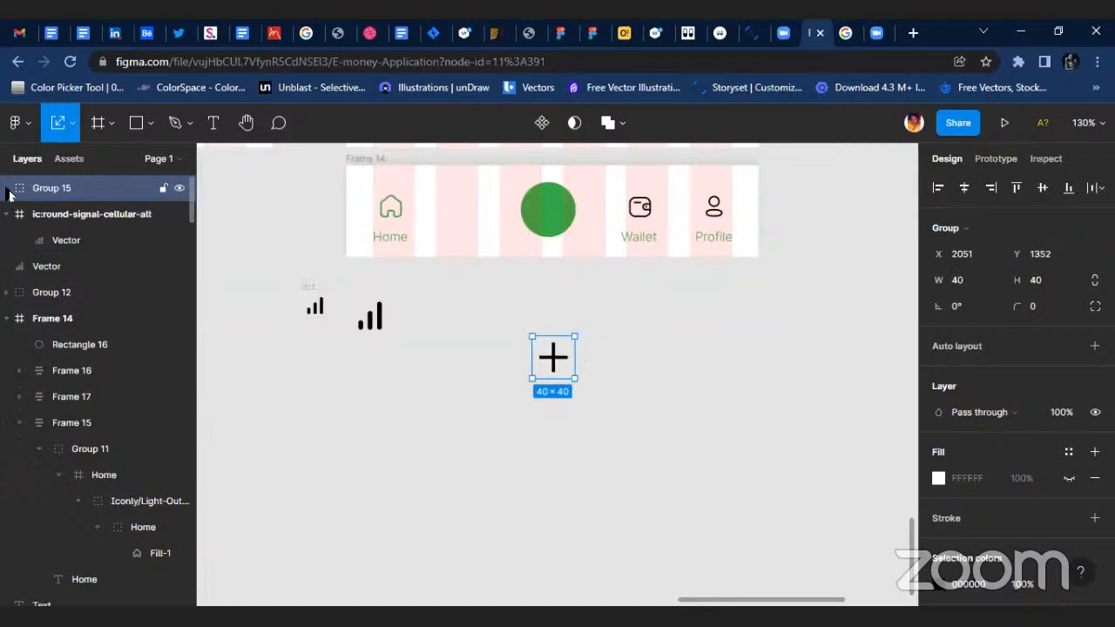
click(7, 187)
click(130, 249)
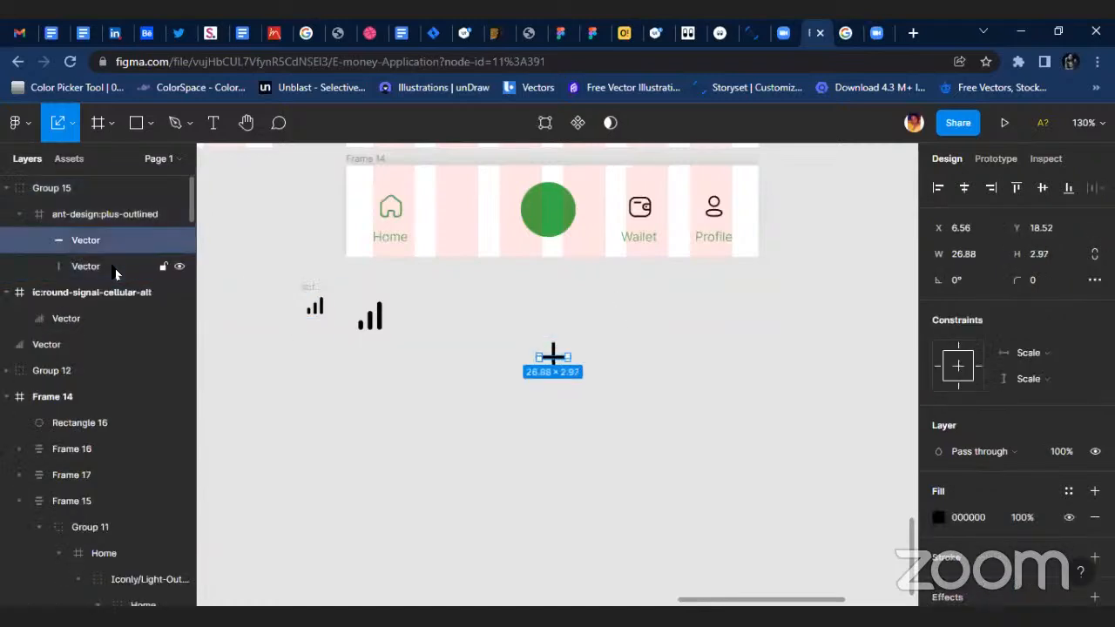
shift+click(121, 268)
scroll(1056, 550, down, 1)
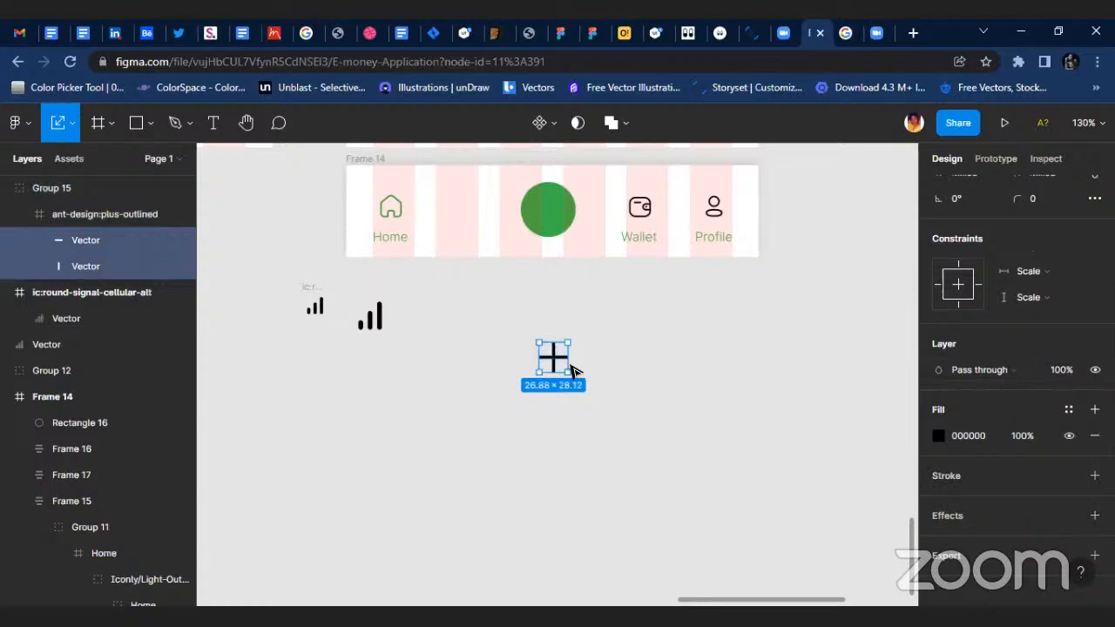
click(569, 368)
Scale the plus icon to about 28 × 28 and place it in the middle of the green circle in Frame 14.
scroll(575, 353, up, 3)
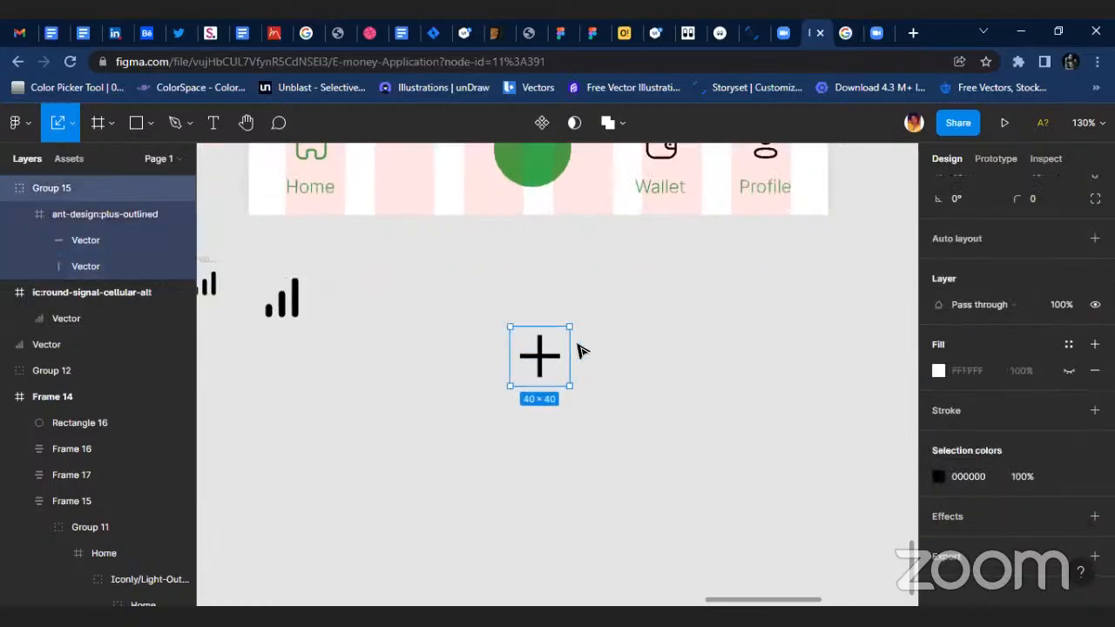
mouse_move(550, 340)
mouse_down()
mouse_move(539, 188)
mouse_move(532, 328)
mouse_up()
key(v)
Apply the White color style to the plus icon on the green circle.
scroll(985, 488, down, 3)
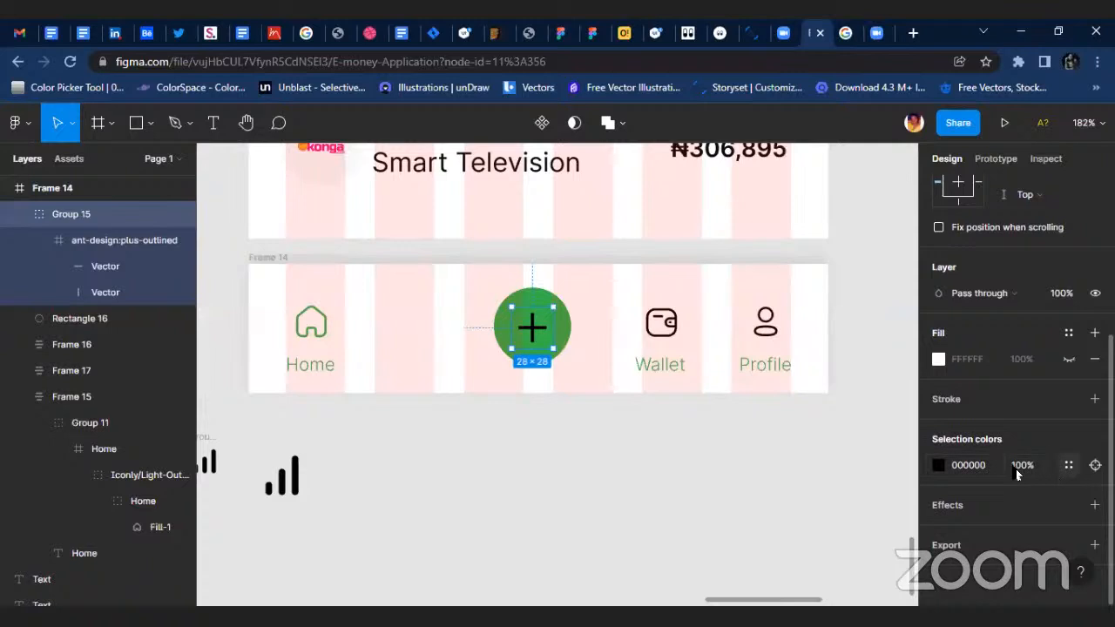
click(1067, 465)
click(790, 325)
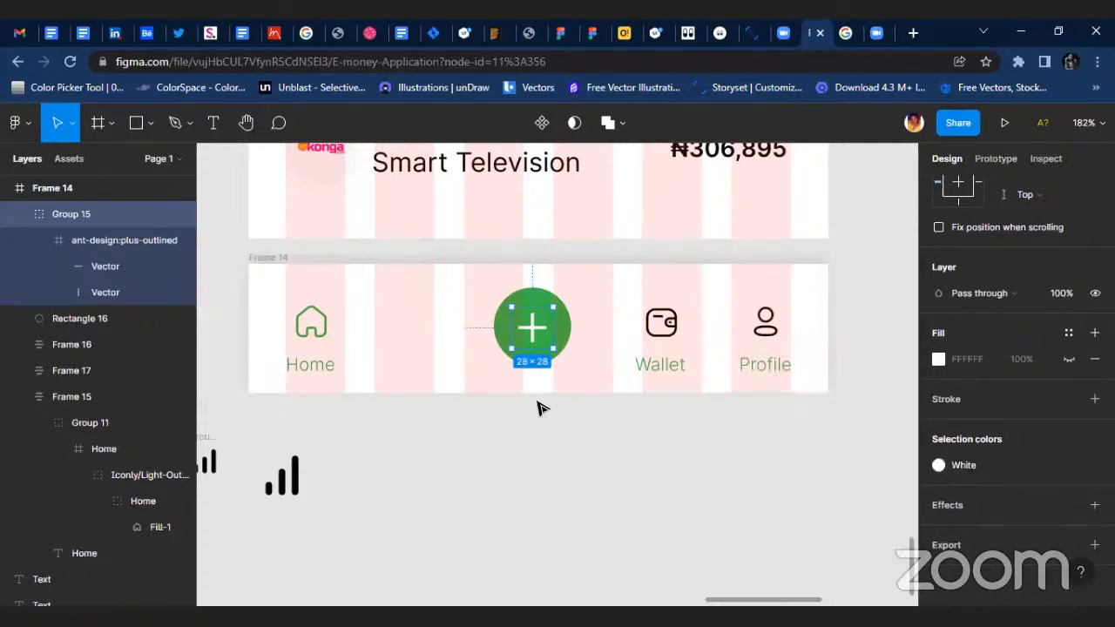
Group the plus icon with the green circle and align the two on their vertical centers.
scroll(536, 379, up, 5)
shift+click(592, 300)
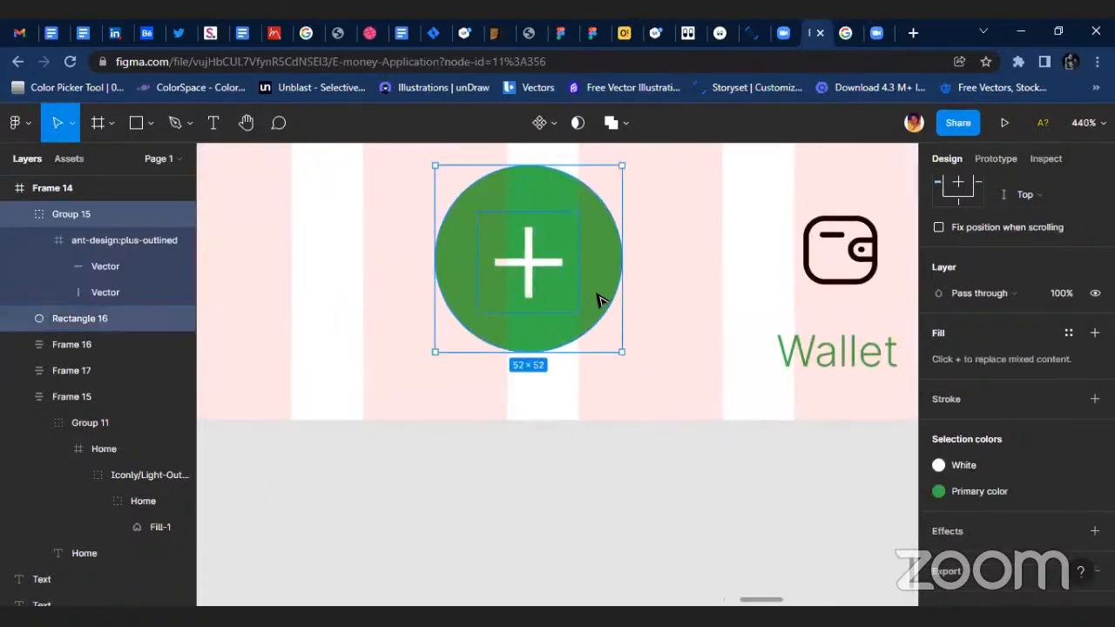
key(ctrl+g)
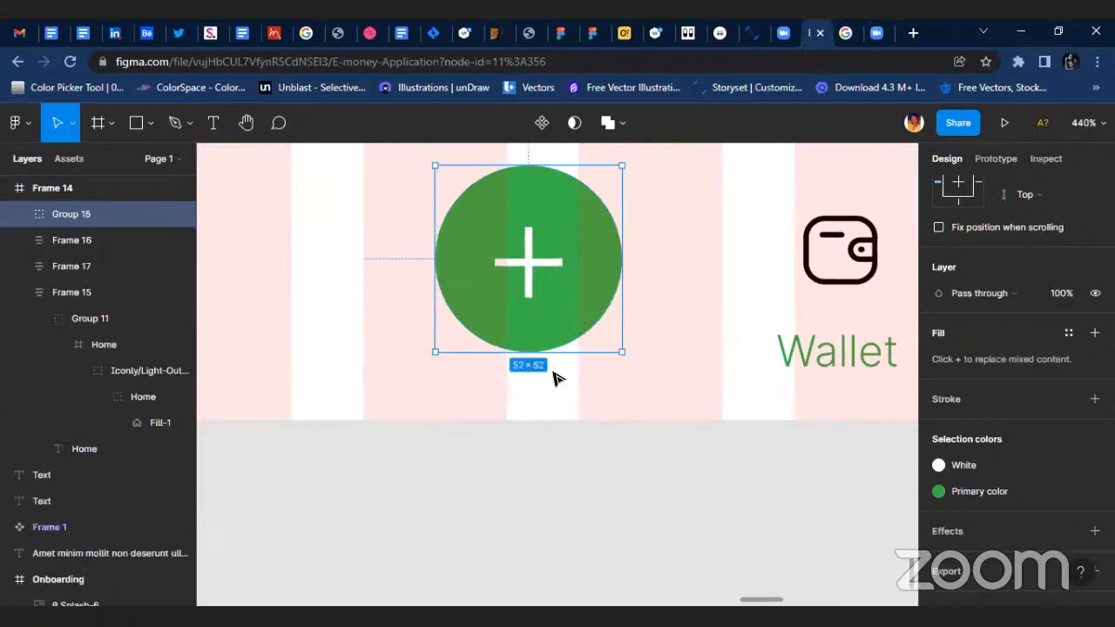
key(Return)
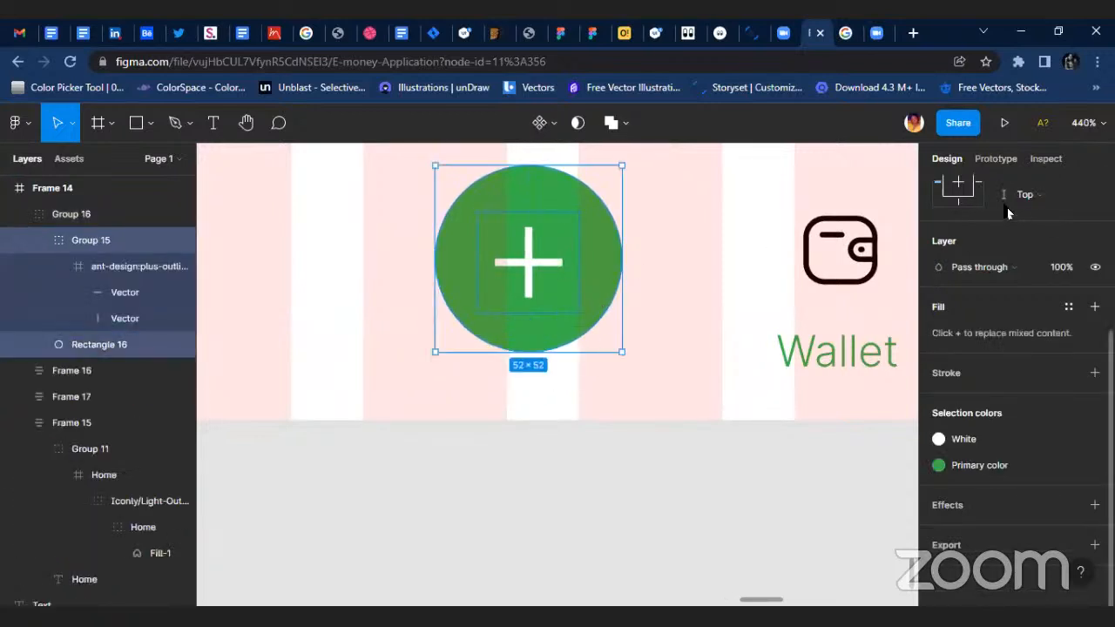
scroll(994, 257, up, 3)
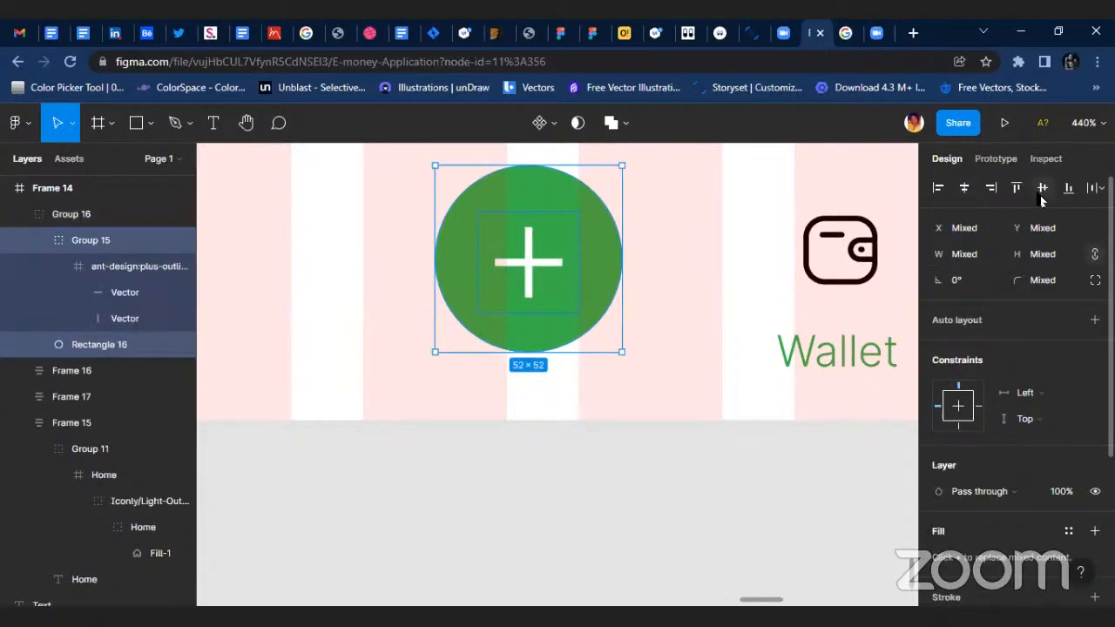
click(595, 458)
scroll(595, 458, down, 5)
scroll(337, 484, up, 3)
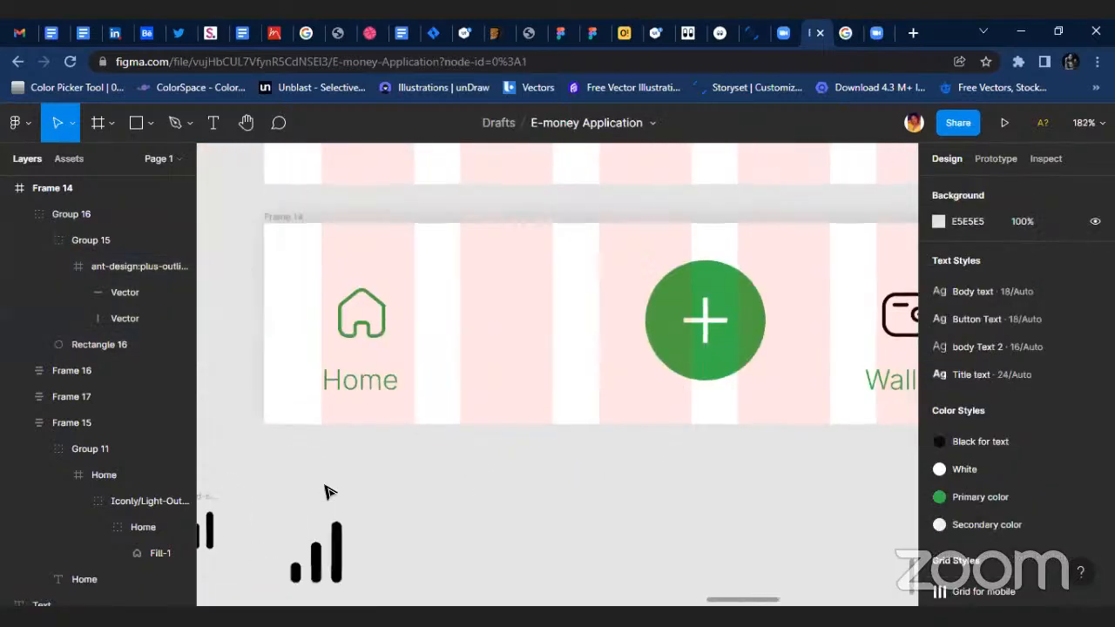
double_click(335, 553)
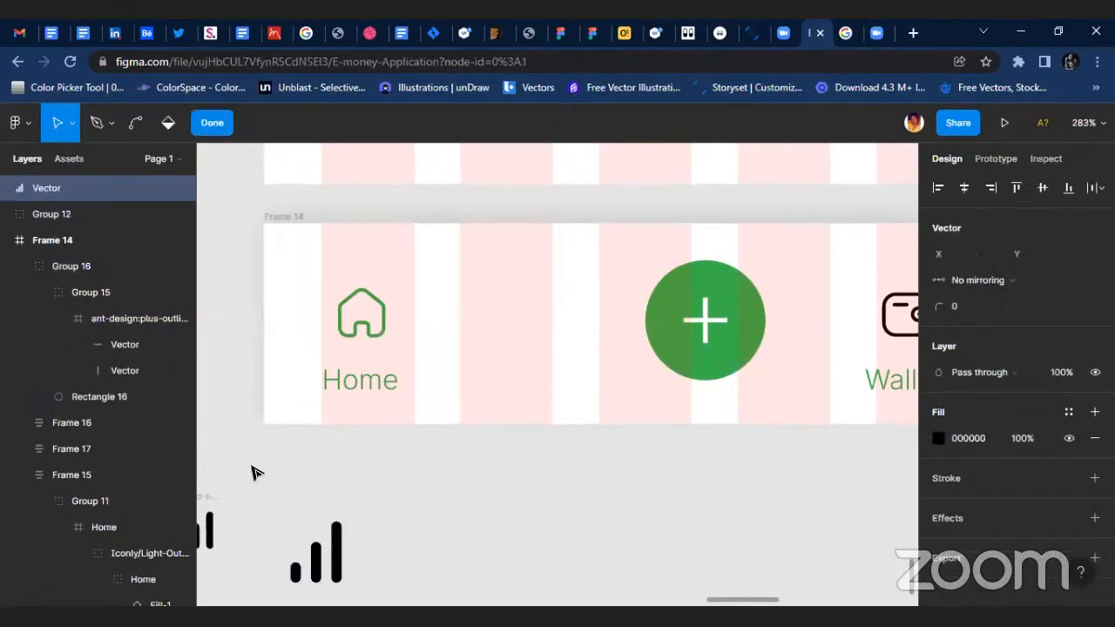
click(212, 123)
scroll(406, 480, down, 2)
scroll(251, 495, down, 2)
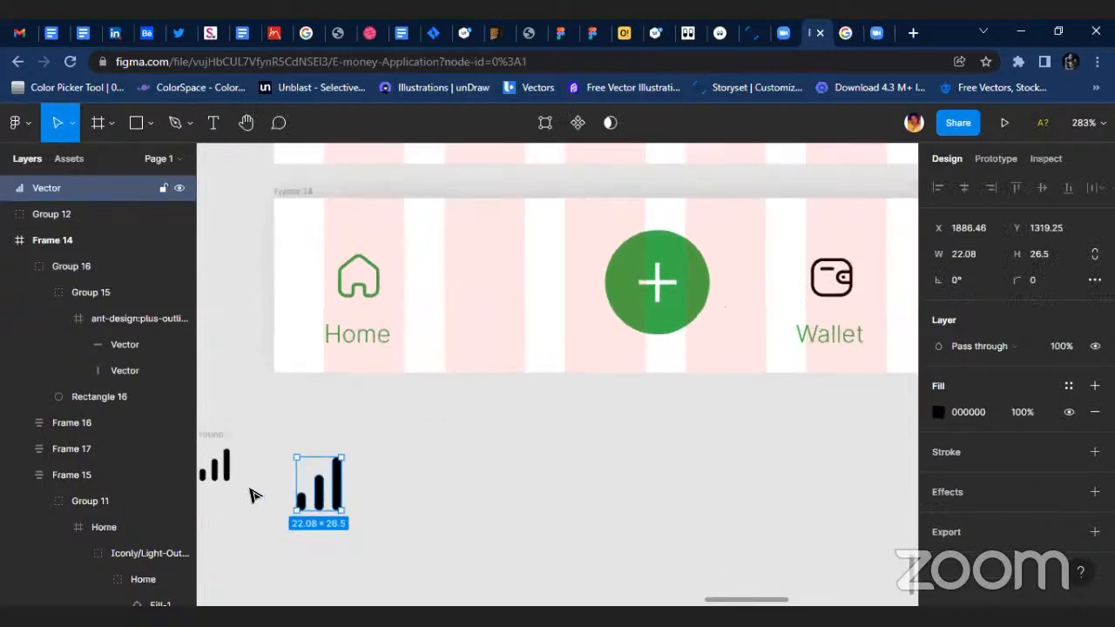
Move the 24 × 24 signal icon into Frame 14 between Home and the plus button, enlarging it to about 34 × 34.
click(218, 463)
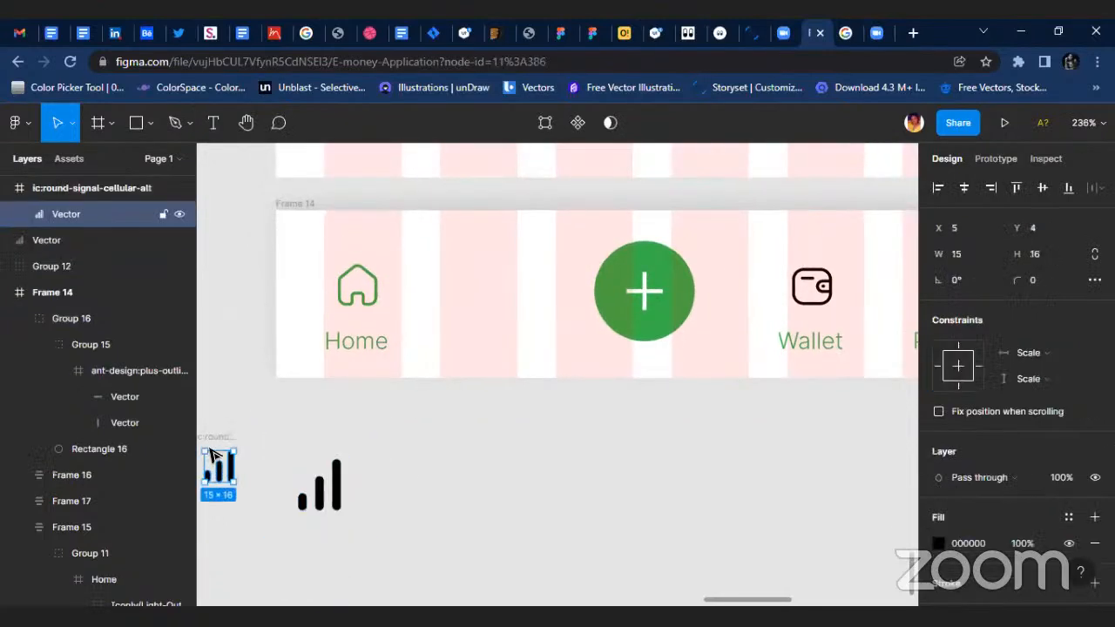
click(221, 459)
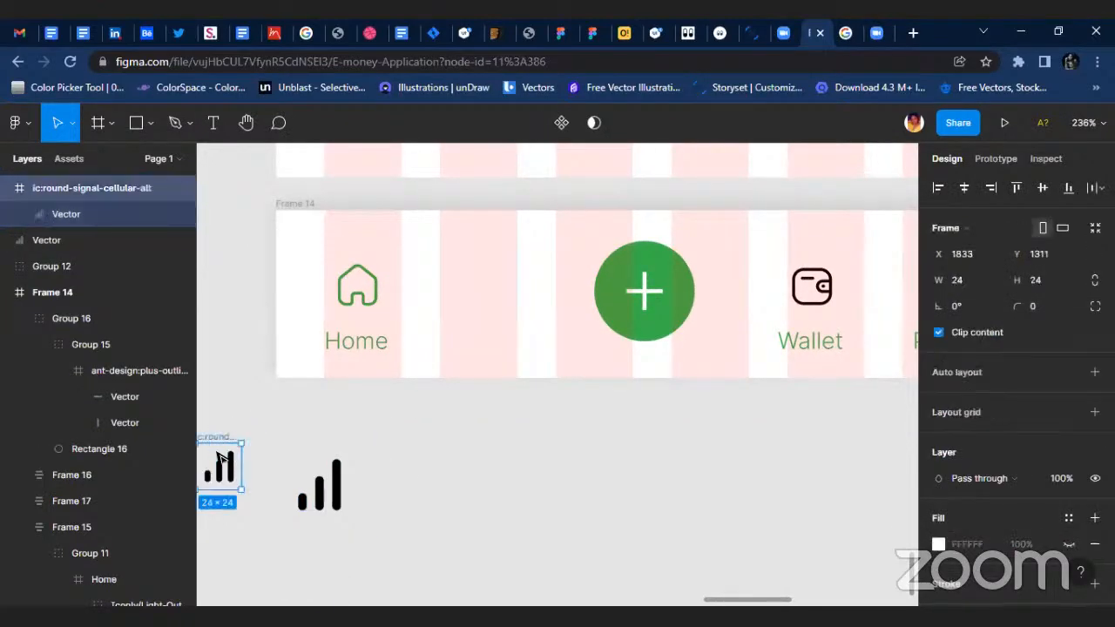
drag(217, 453, 553, 368)
scroll(498, 422, up, 3)
drag(502, 436, 486, 319)
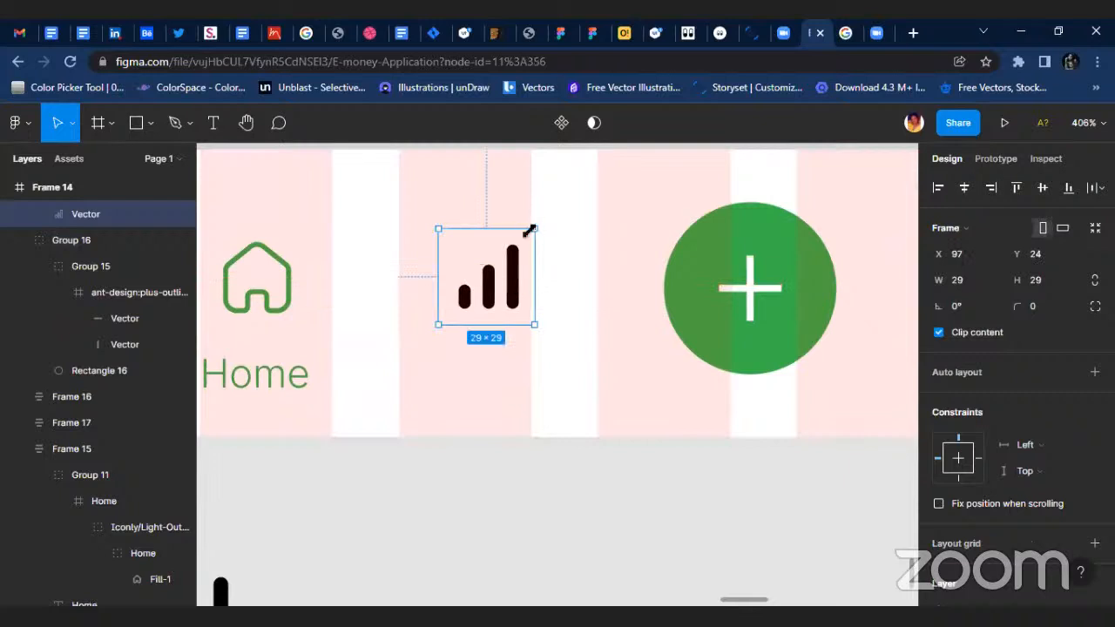
drag(528, 231, 544, 222)
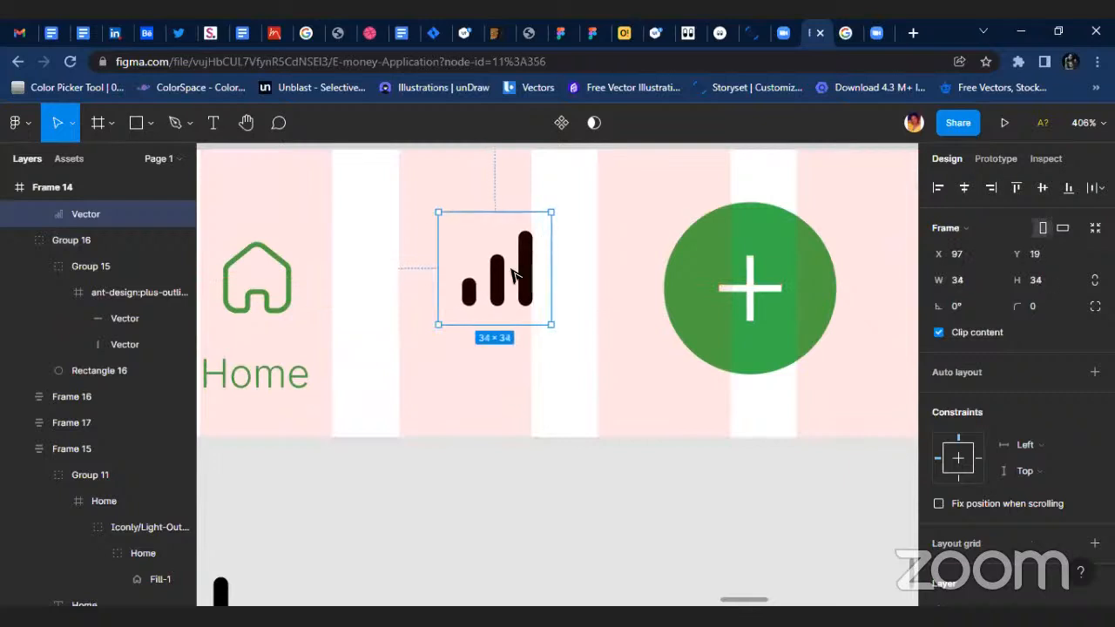
Copy the Home label below the signal icon to about X 92, Y 60 and change its text to "Statistic".
double_click(255, 383)
alt+drag(275, 380, 510, 389)
double_click(510, 389)
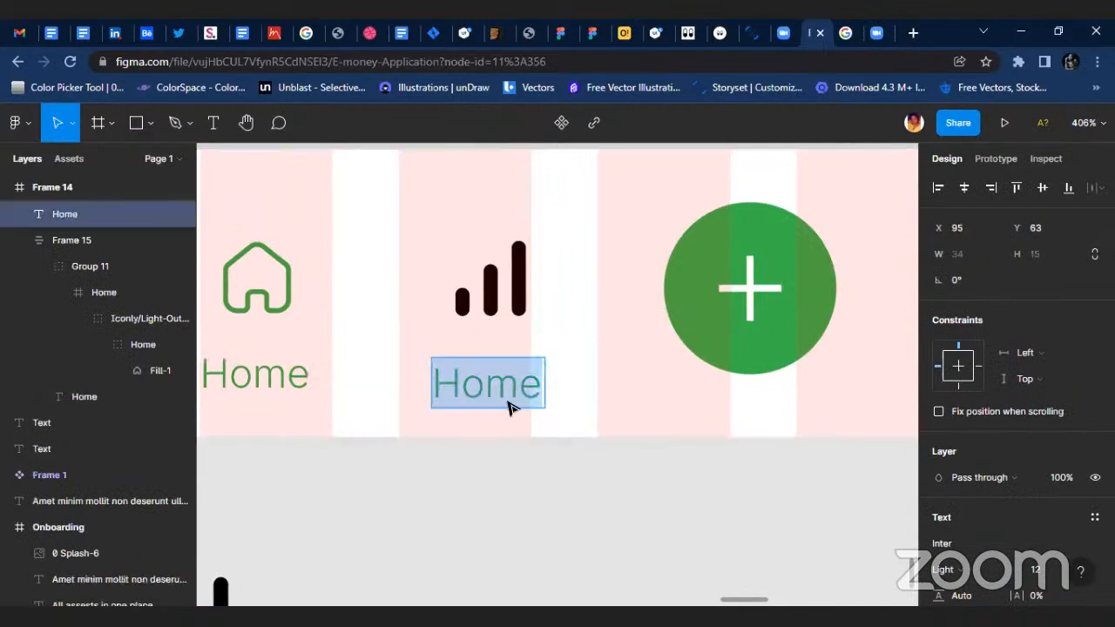
text(Stat)
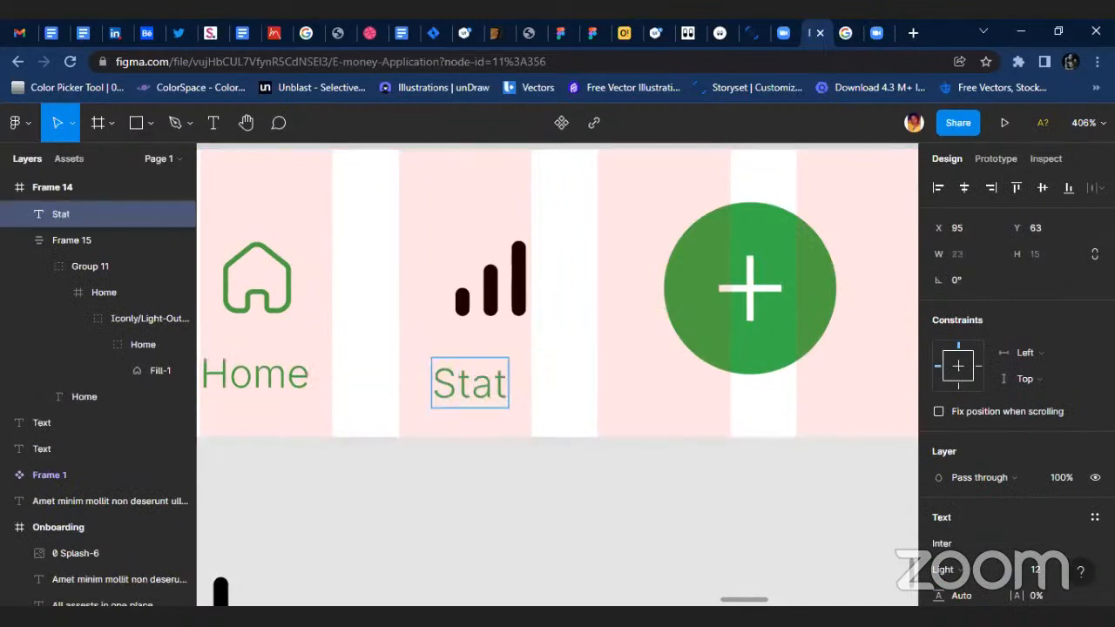
text(istic)
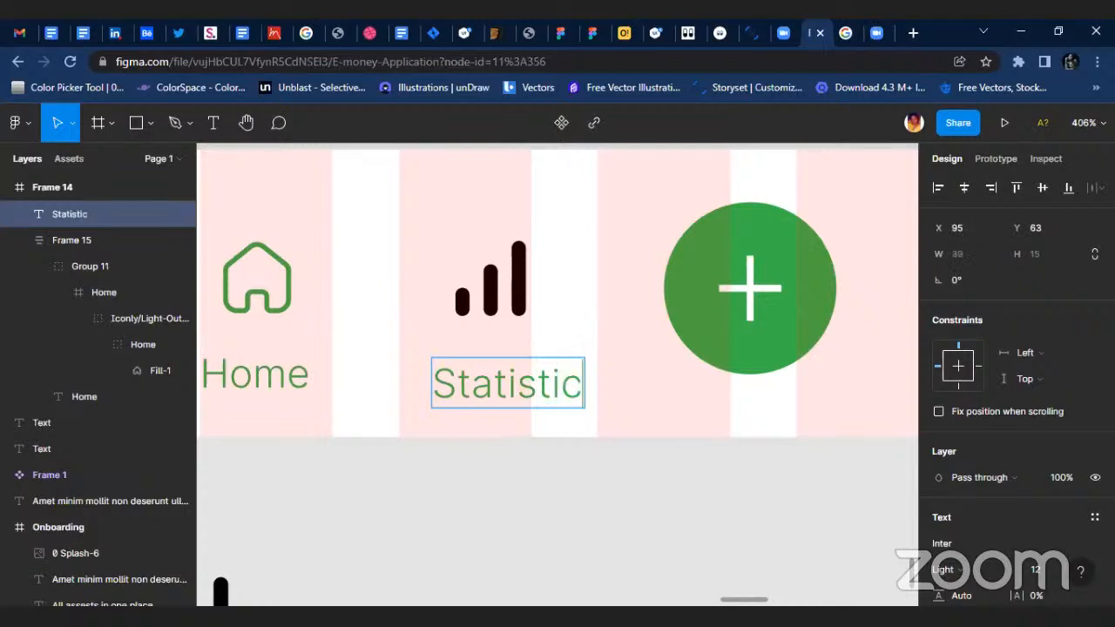
key(Escape)
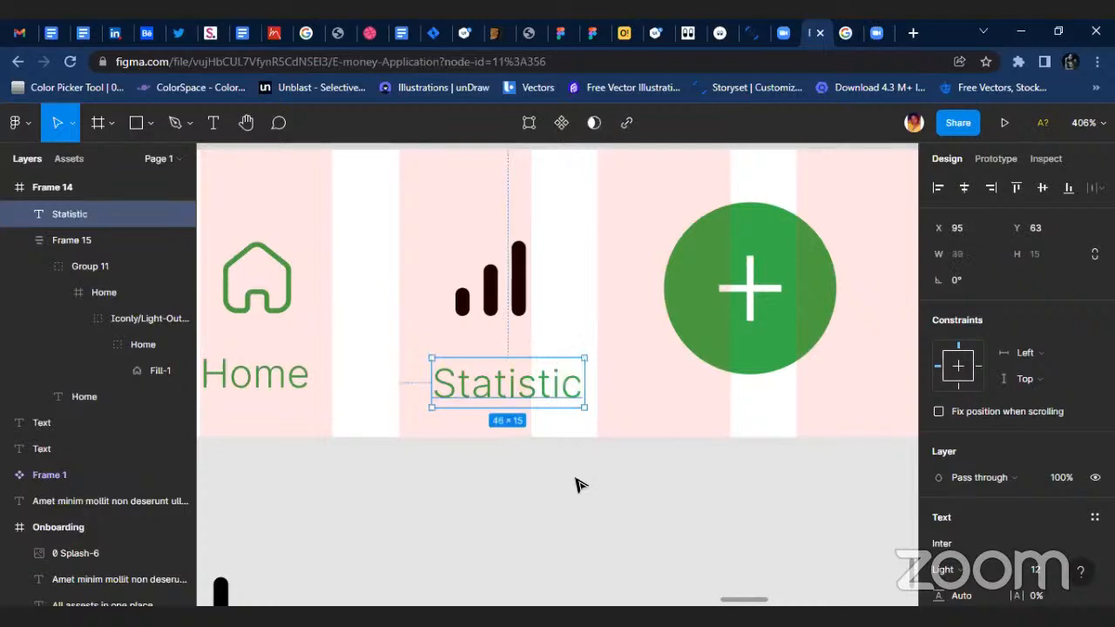
drag(517, 397, 507, 387)
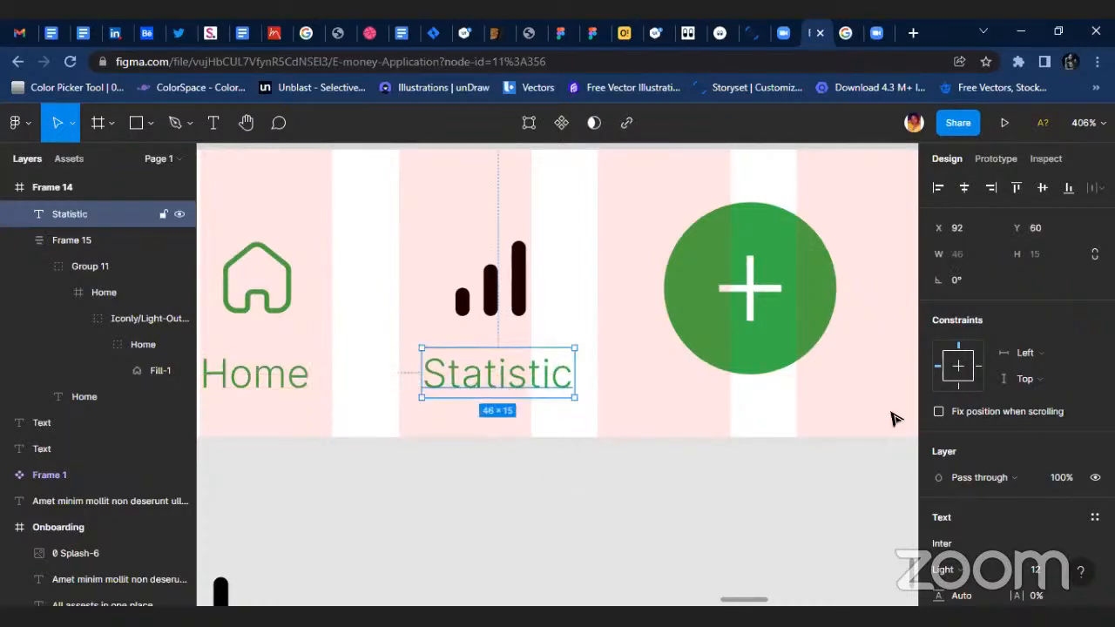
Apply the Black for text color style to the Statistic label.
scroll(1024, 549, down, 3)
click(1036, 453)
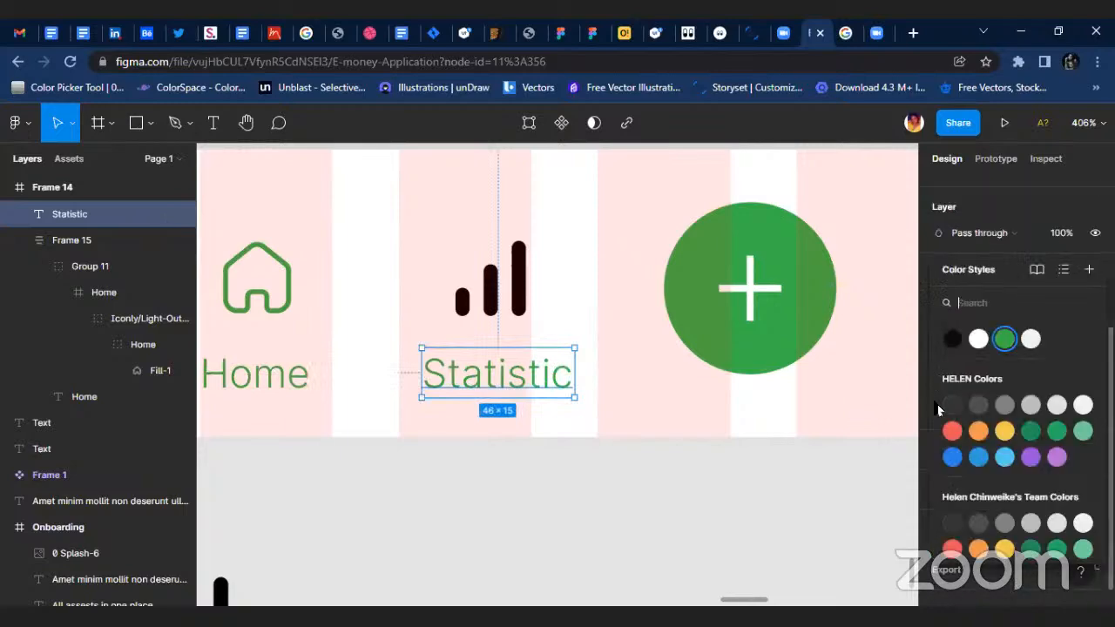
click(965, 334)
click(582, 326)
Combine the signal icon and the Statistic label into one auto layout frame.
click(502, 271)
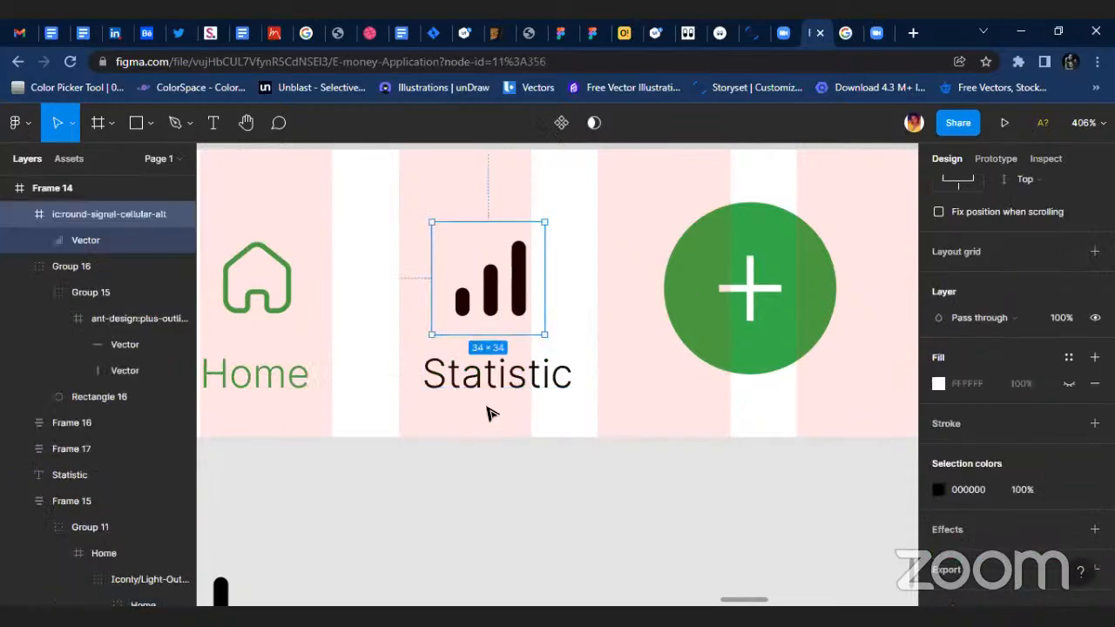
shift+click(510, 374)
key(shift+a)
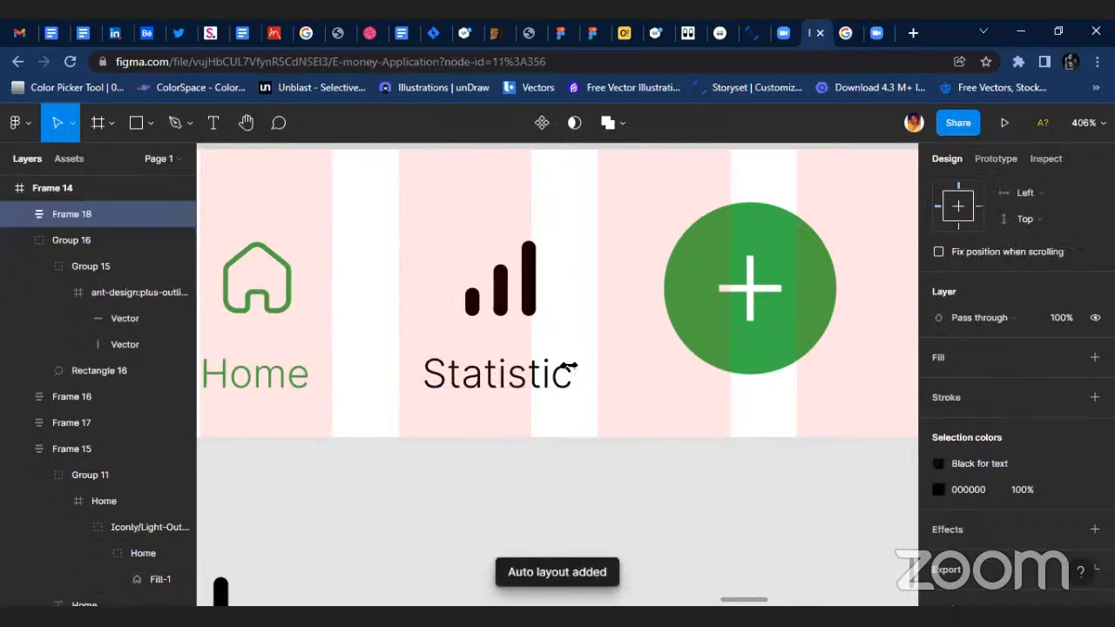
Align the Home, Statistic, plus, Wallet and Profile items of Frame 14 on their vertical centers.
scroll(574, 366, down, 5)
click(396, 336)
shift+click(523, 344)
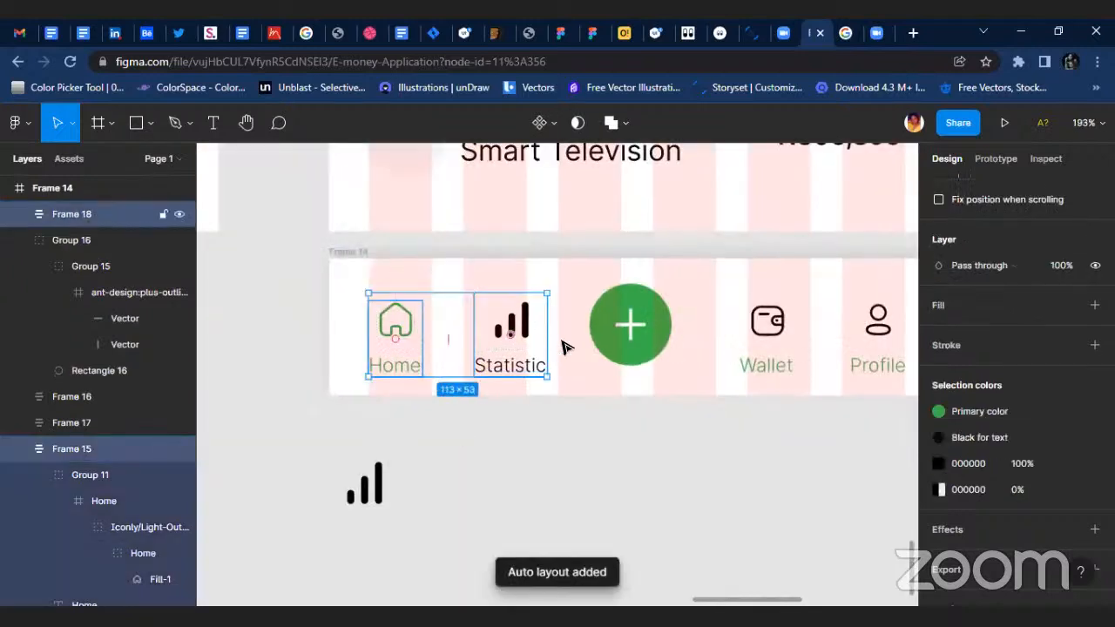
shift+click(645, 347)
shift+click(771, 335)
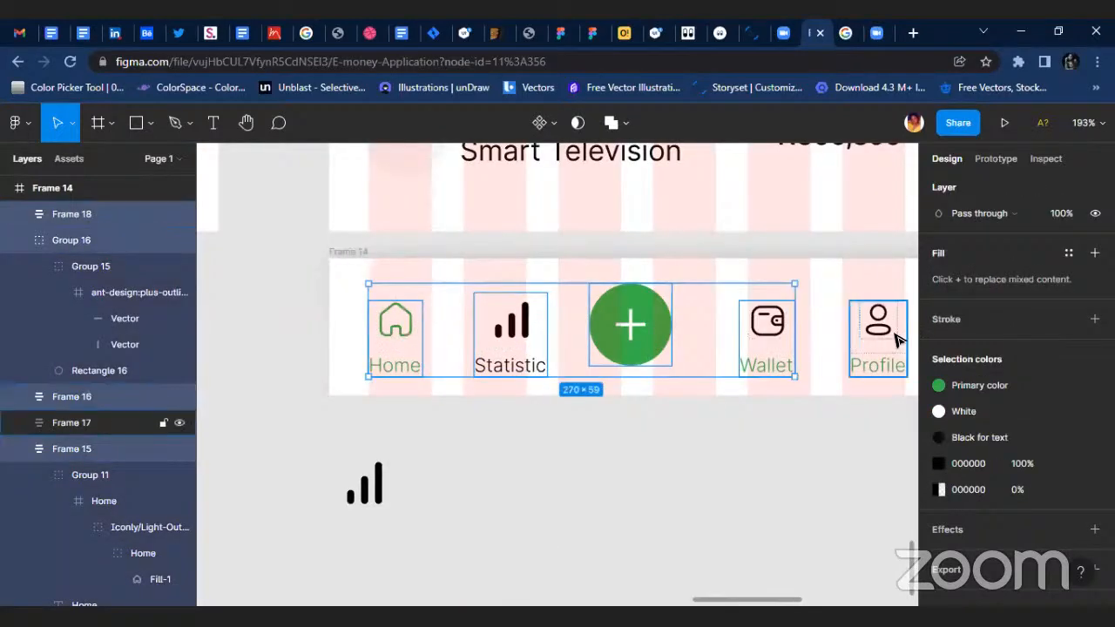
shift+click(876, 331)
scroll(1054, 178, up, 5)
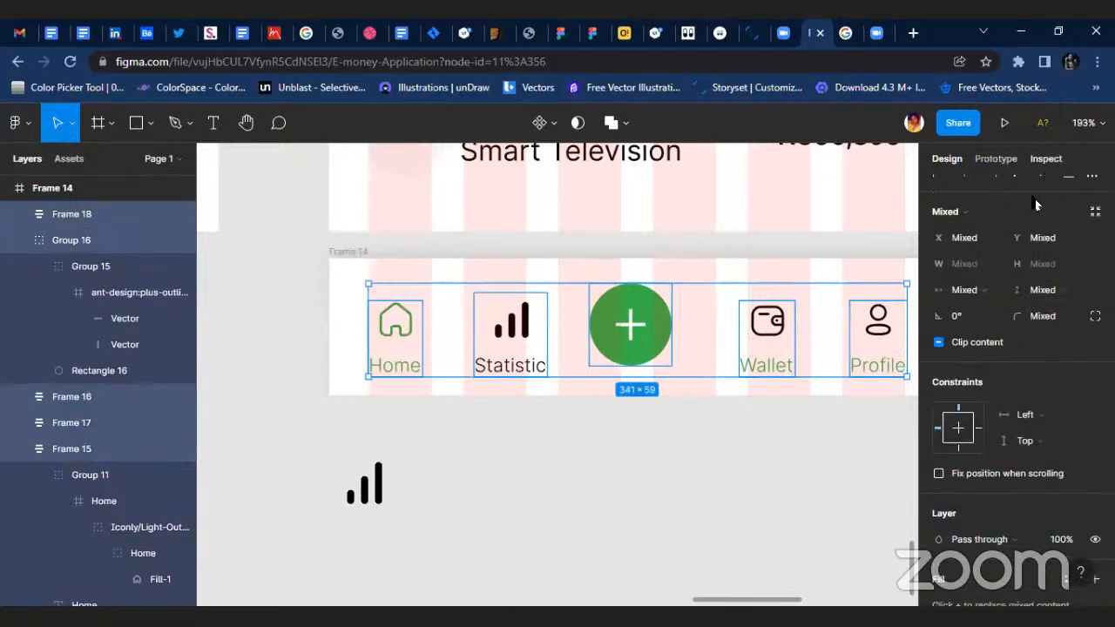
click(1041, 189)
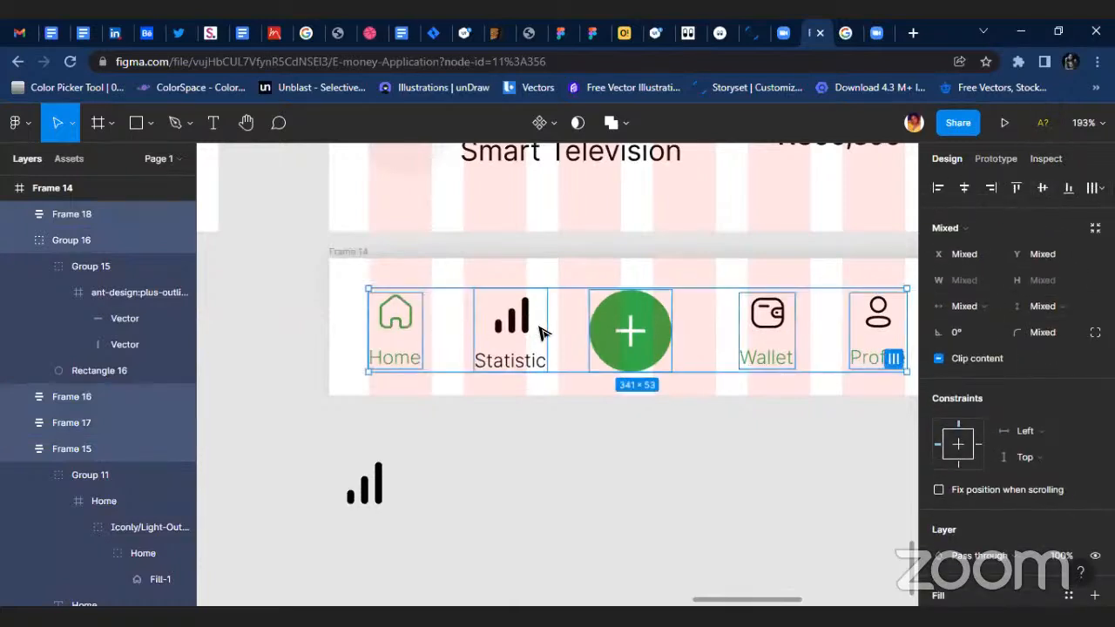
Apply the Black for text color style to the signal icon above Statistic.
double_click(523, 329)
scroll(522, 329, up, 3)
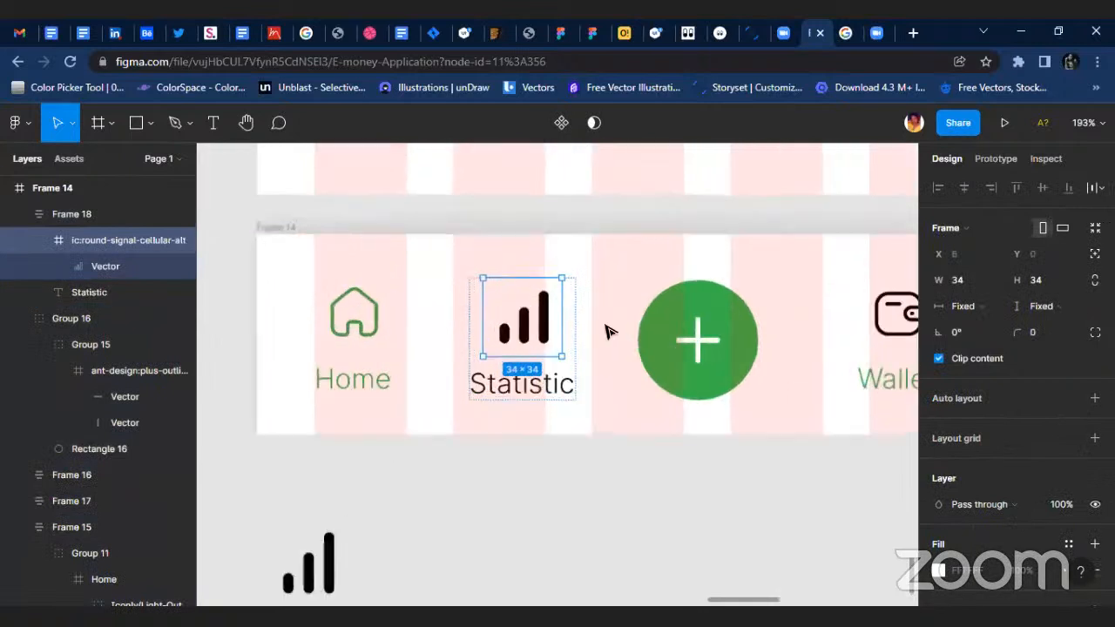
scroll(1002, 488, down, 4)
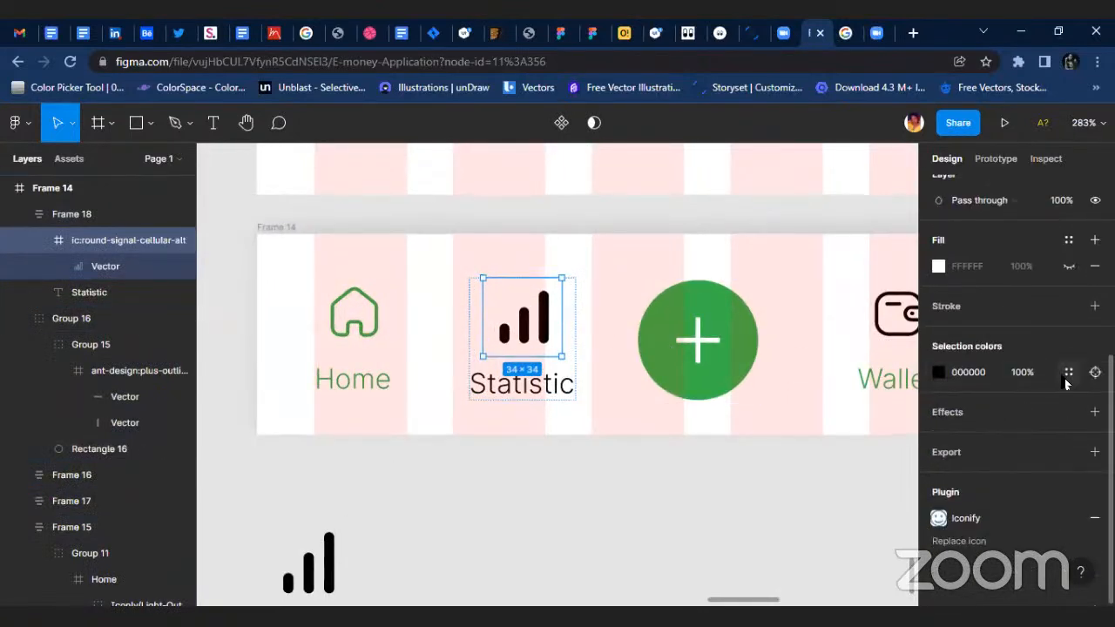
click(1068, 372)
click(766, 329)
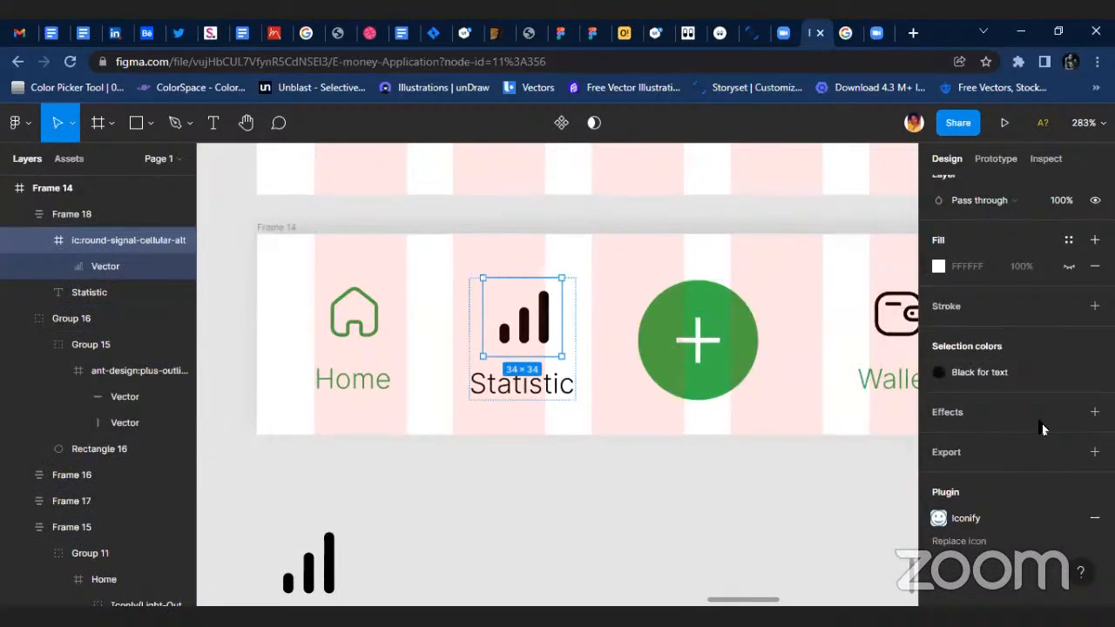
Detach the color style from the signal icon and set its 0A0A0A color to 90% opacity.
click(1073, 375)
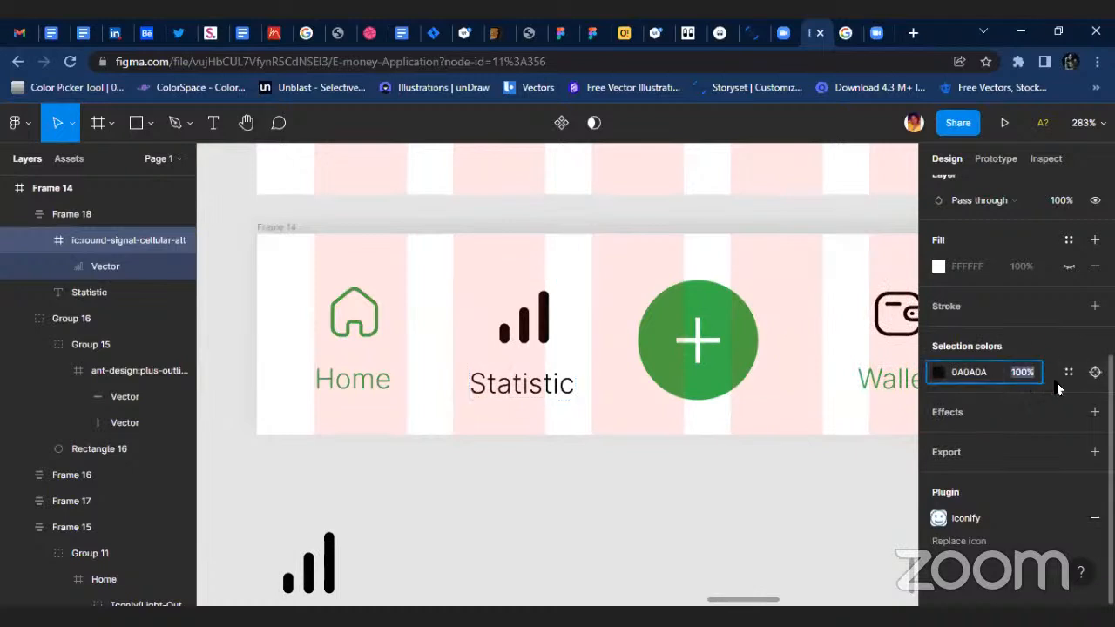
key(Down)
key(Down)
key(Down)
key(Down)
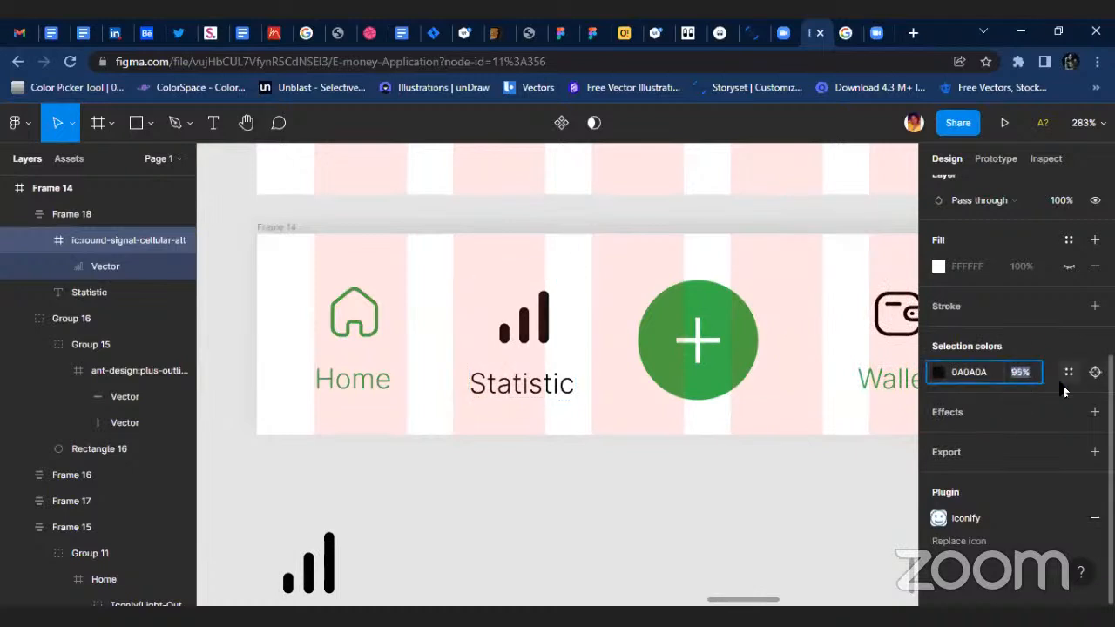
key(Down)
key(Down)
key(Down)
key(Down)
key(Down)
key(Down)
key(Down)
key(Down)
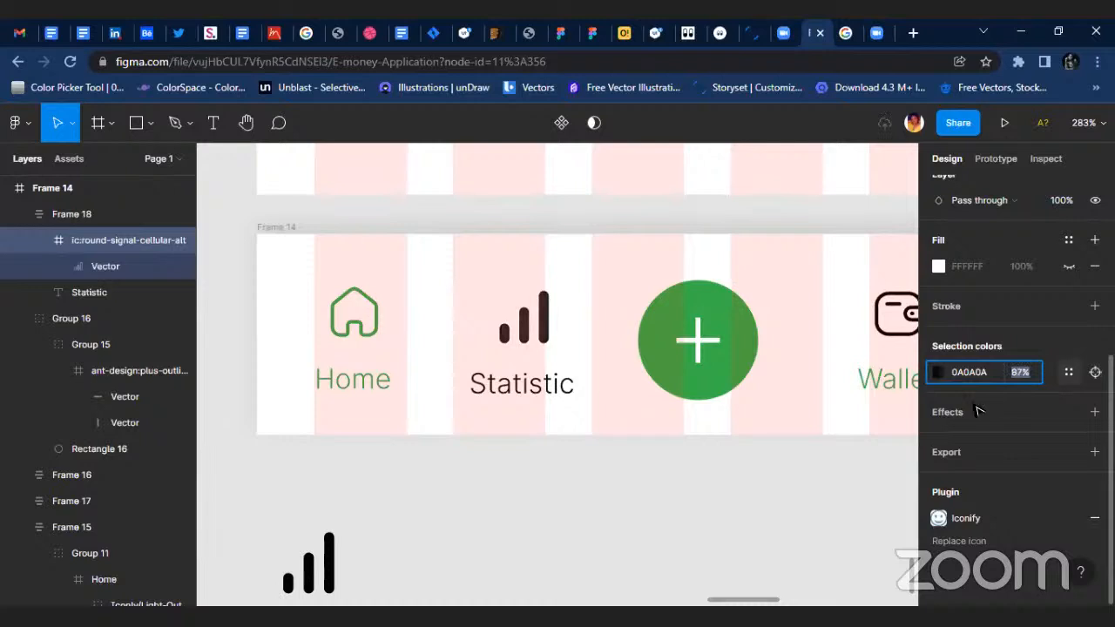
key(Up)
key(Up)
key(Up)
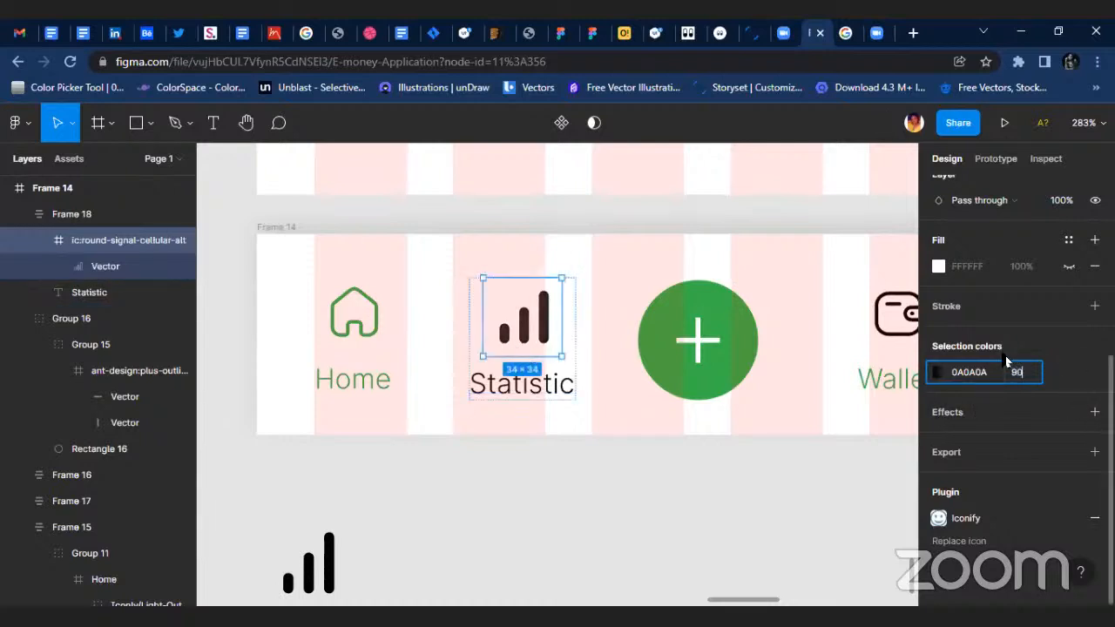
key(Return)
click(448, 450)
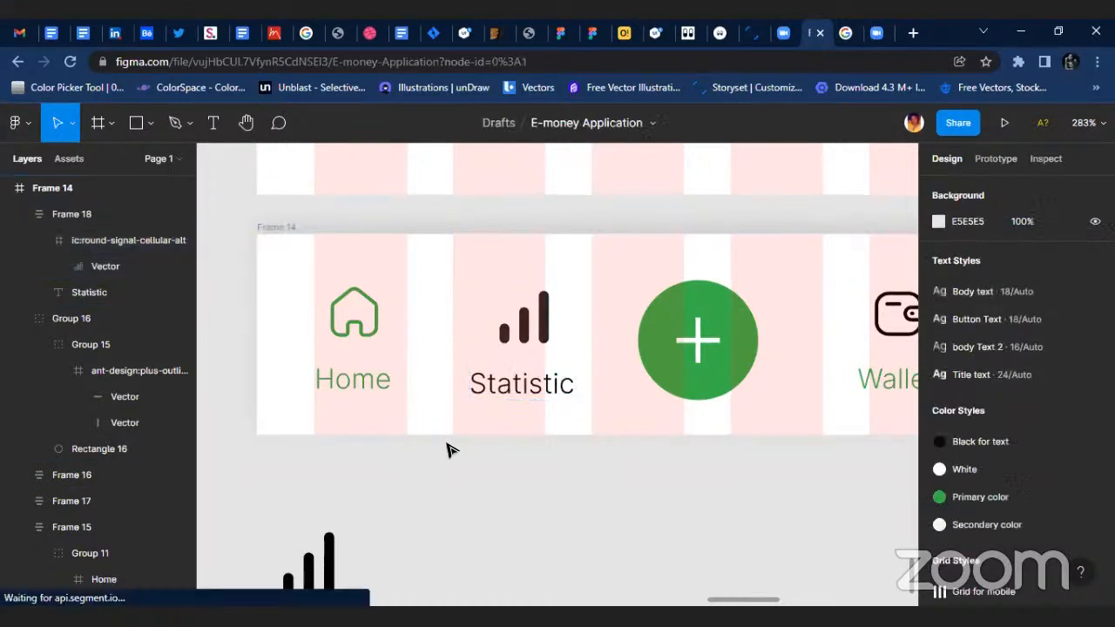
Move Frame 14 into the Home screen frame and align it to the horizontal center and bottom, at X 0, Y 757.
scroll(418, 426, down, 5)
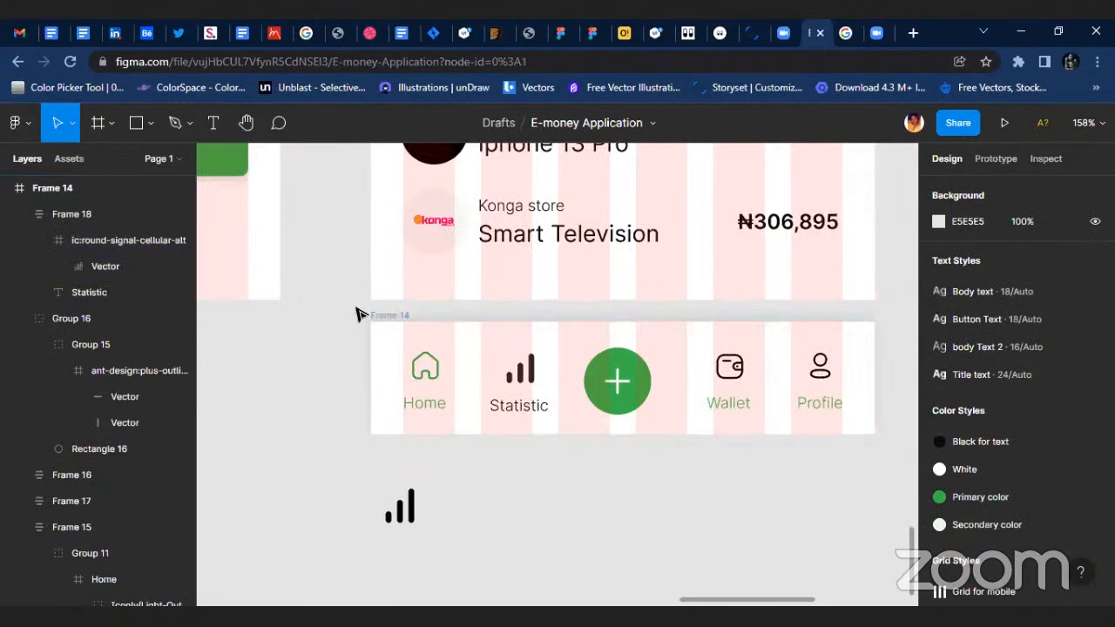
click(387, 316)
drag(677, 374, 665, 234)
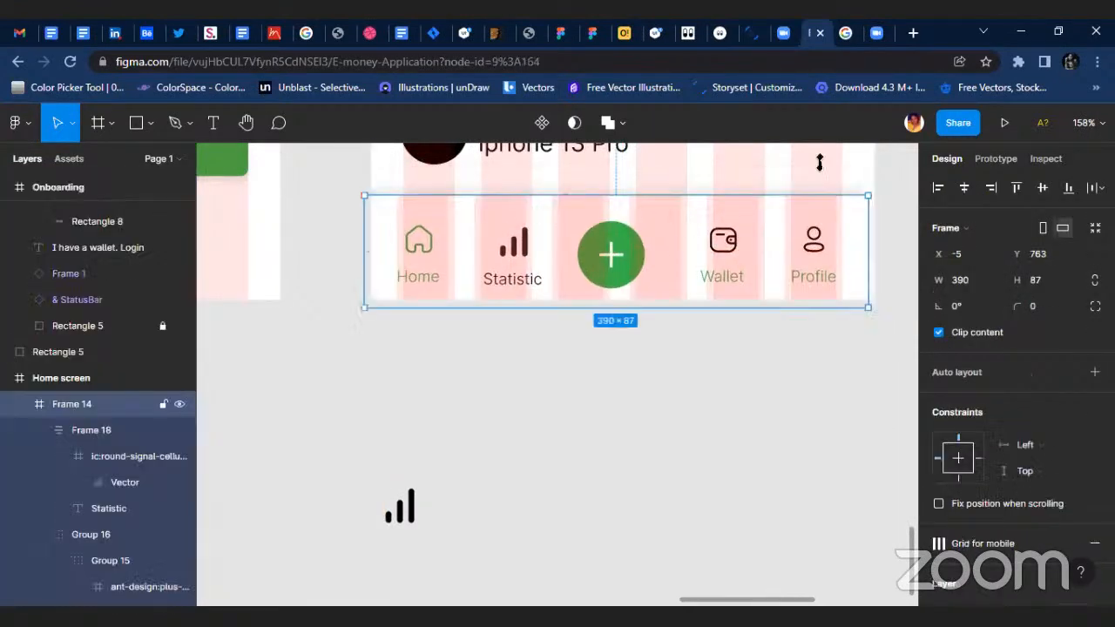
click(965, 185)
click(1069, 188)
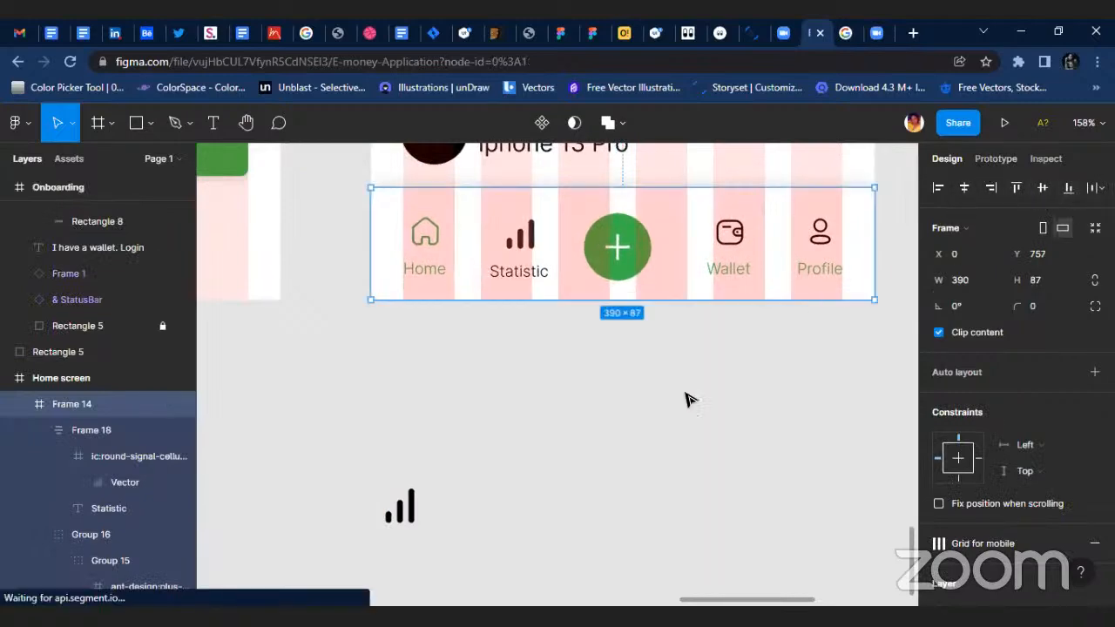
Hide the layout grids and check the Home screen down to its navigation bar.
click(686, 395)
scroll(698, 413, down, 4)
scroll(633, 353, up, 3)
scroll(631, 256, up, 1)
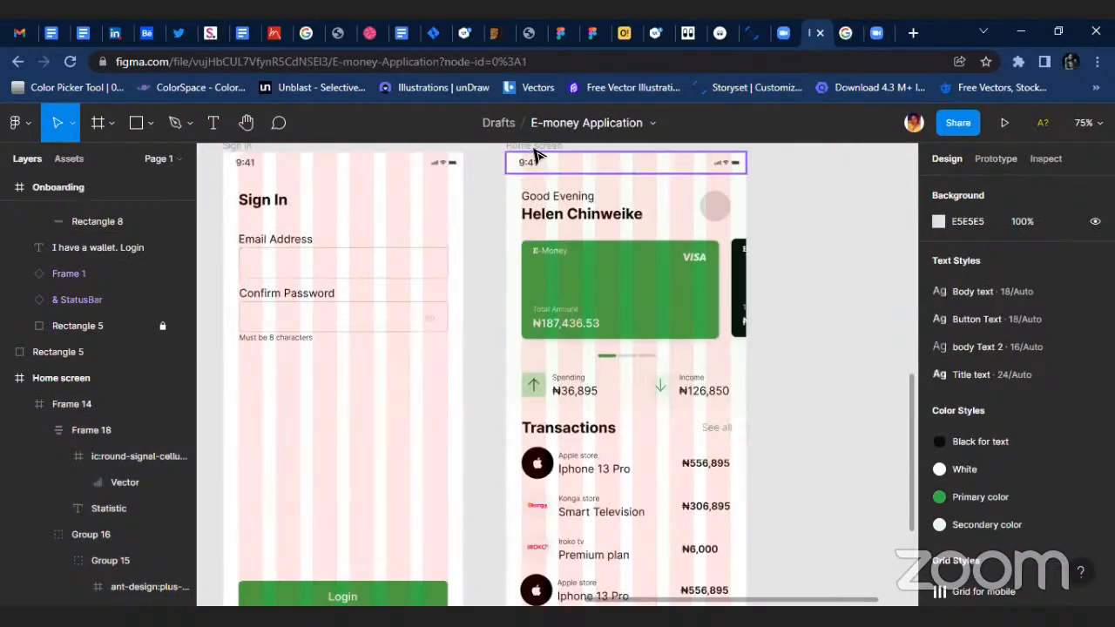
click(534, 146)
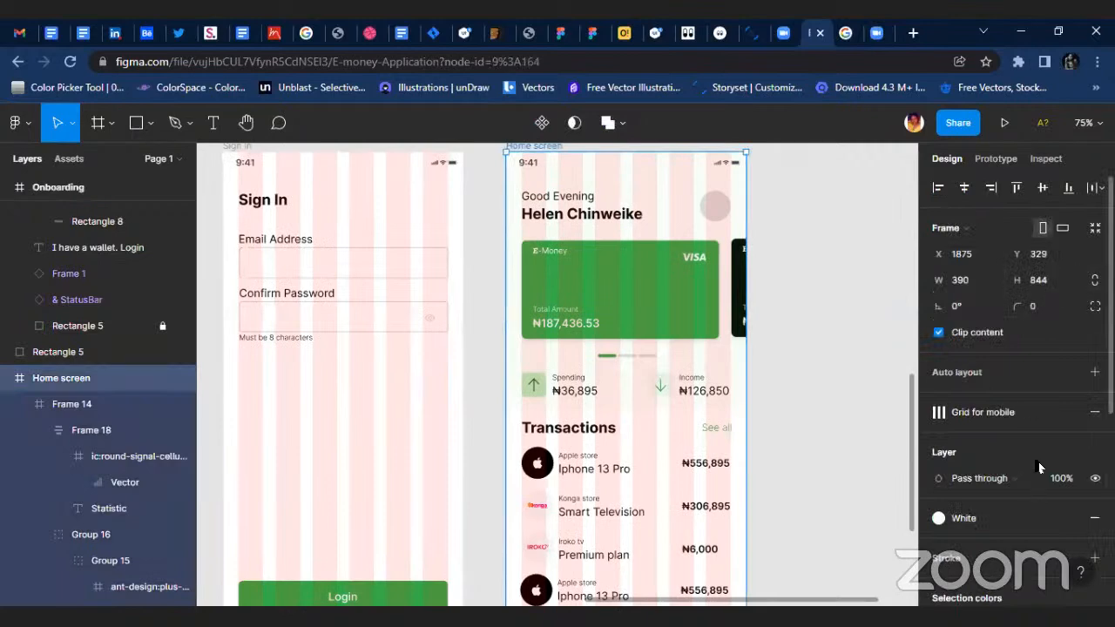
key(ctrl+shift+4)
click(830, 406)
scroll(815, 522, down, 2)
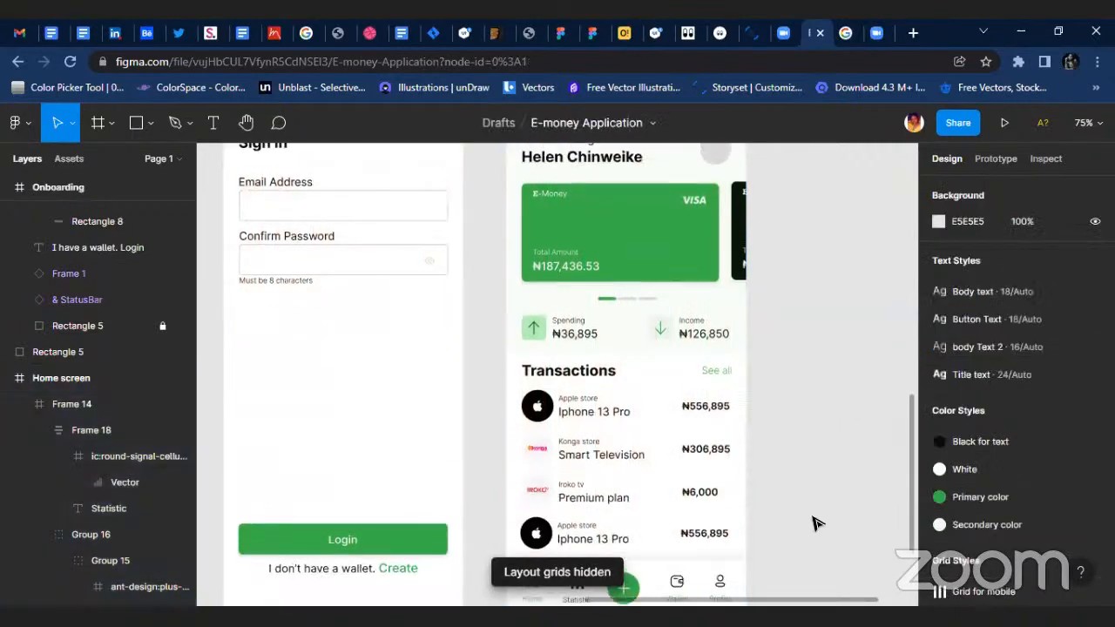
scroll(814, 521, down, 2)
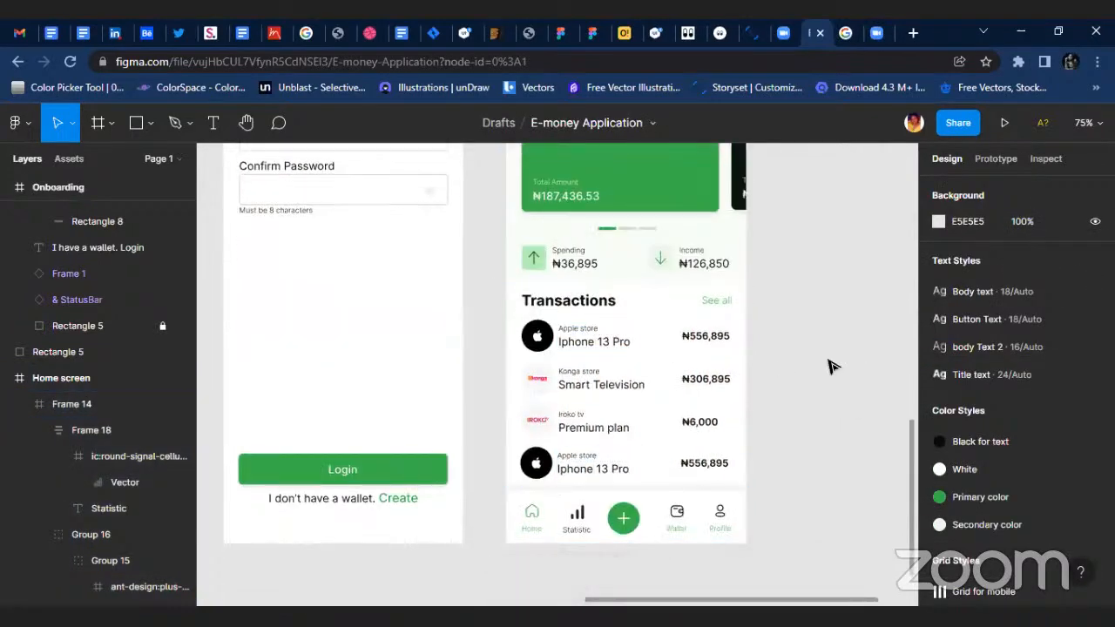
Distribute the Home, Statistic, plus, Wallet and Profile items of the navigation bar with equal horizontal spacing.
scroll(830, 363, down, 3)
scroll(715, 531, right, 1)
scroll(692, 469, up, 3)
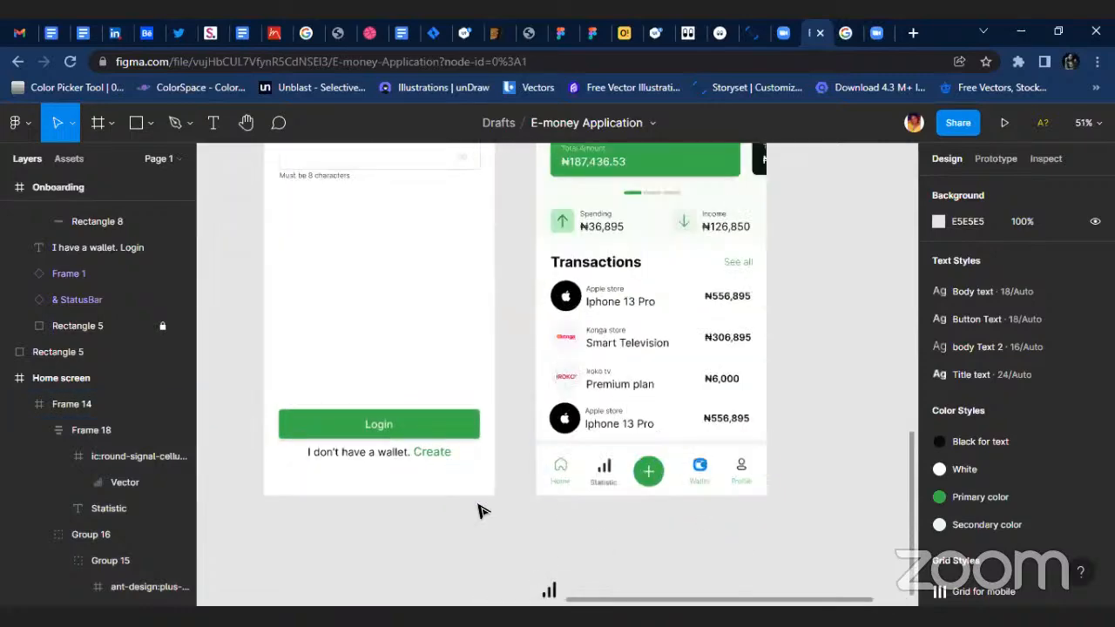
click(560, 479)
scroll(577, 475, up, 5)
shift+click(607, 464)
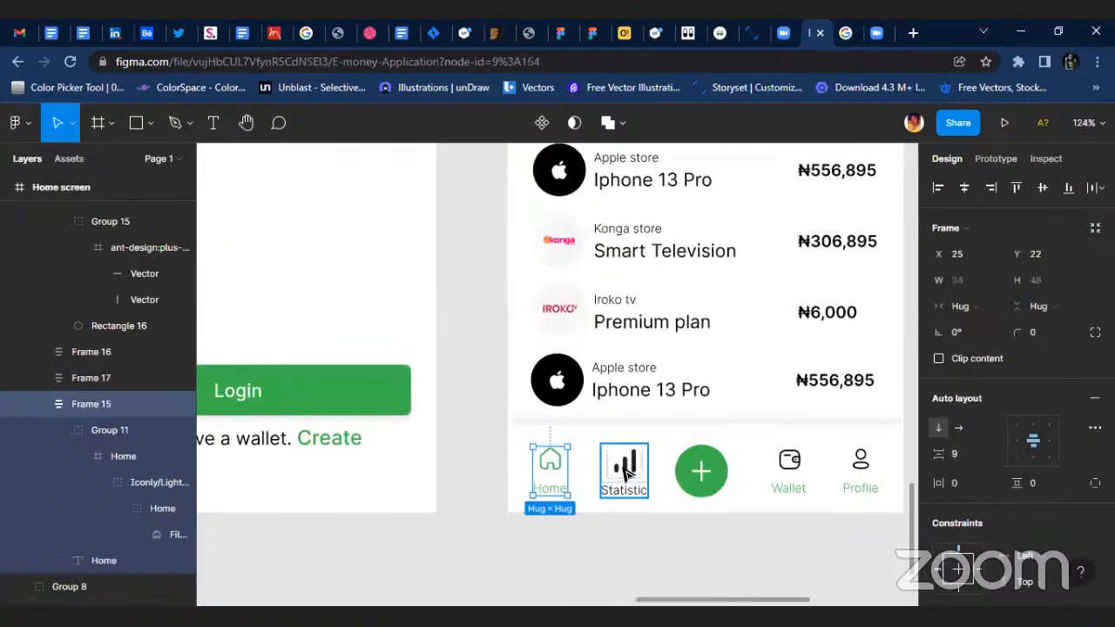
shift+click(717, 480)
scroll(779, 475, right, 2)
shift+click(772, 481)
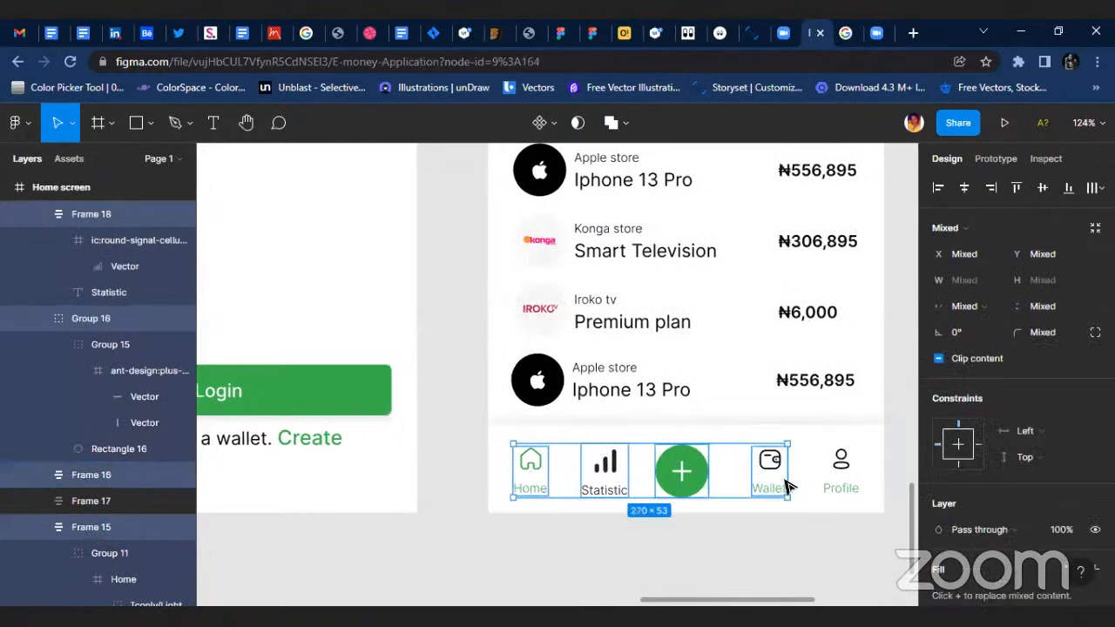
shift+click(852, 458)
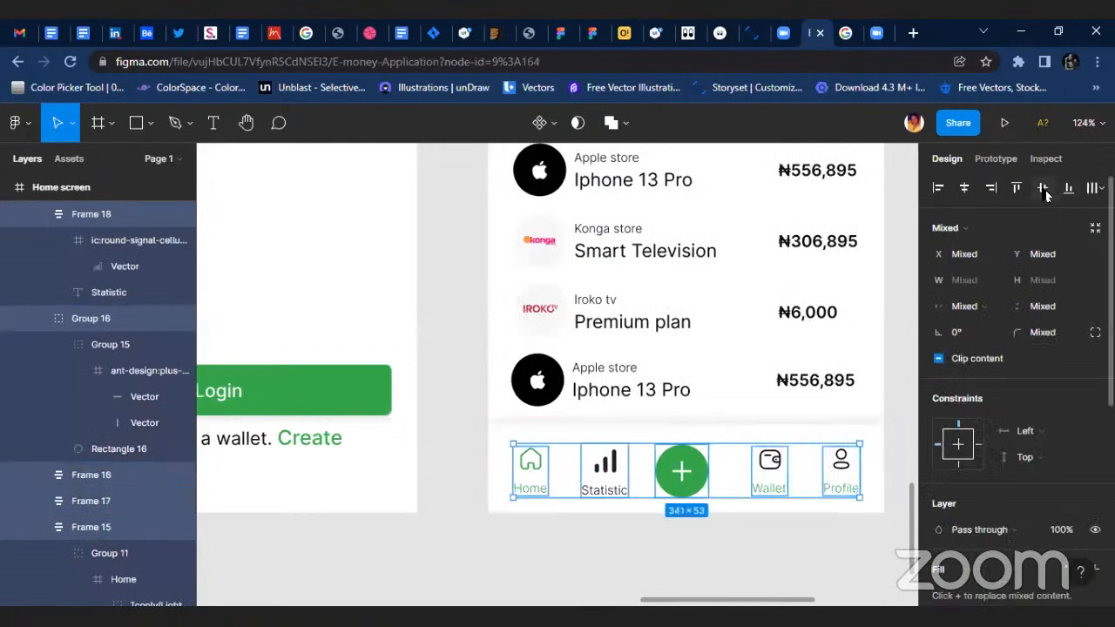
click(1101, 187)
click(996, 254)
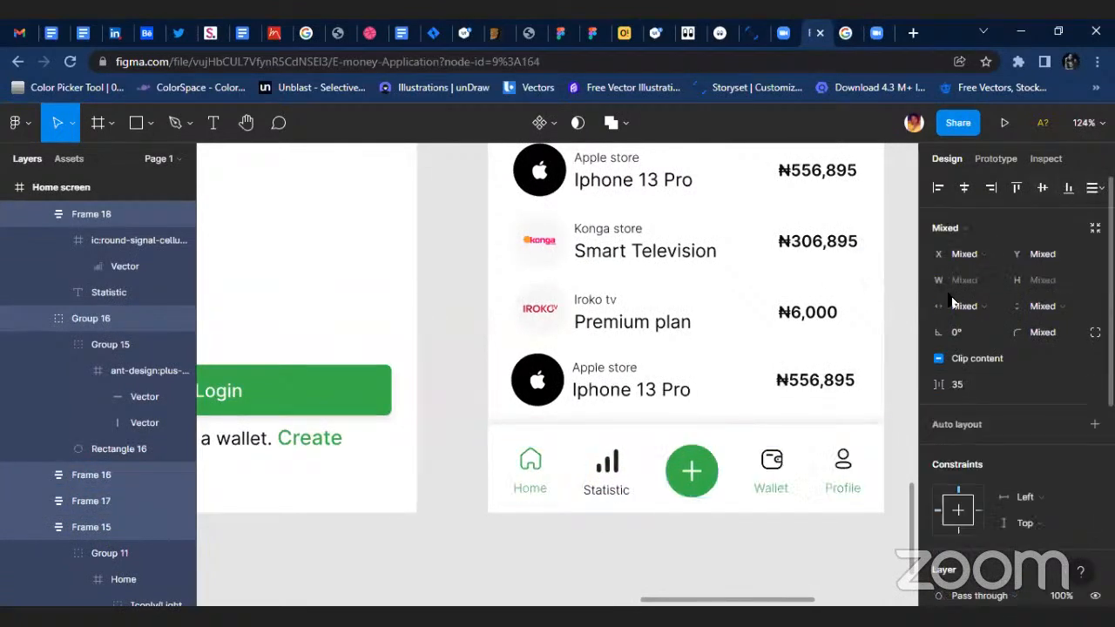
Change the green color of the Wallet and Profile labels to the Black for text style.
scroll(791, 474, up, 3)
click(791, 475)
scroll(793, 472, right, 3)
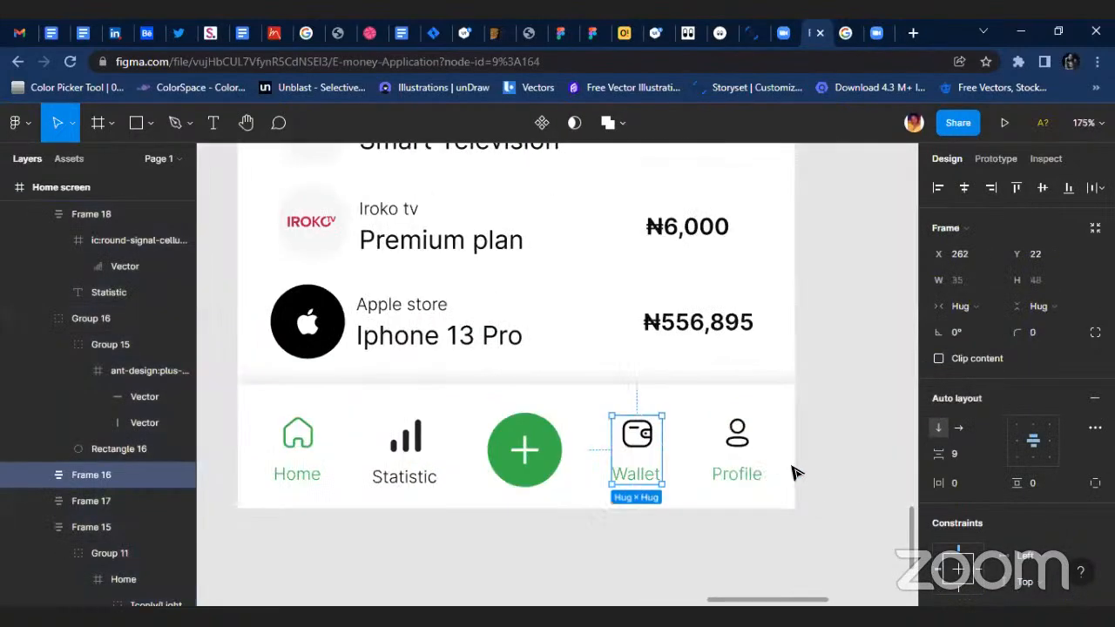
shift+click(728, 472)
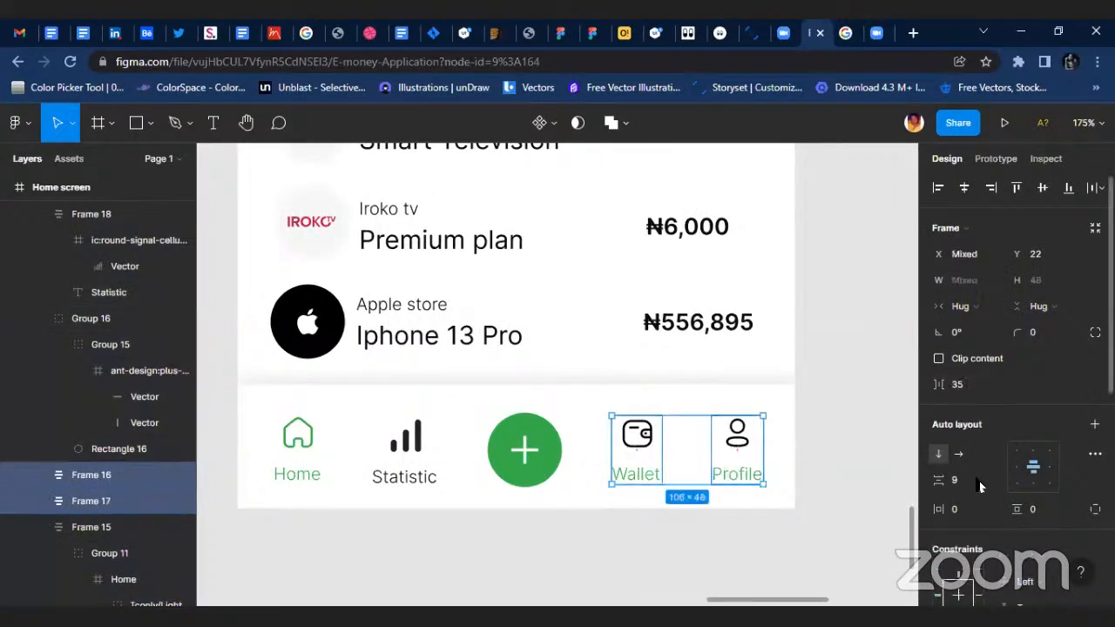
scroll(979, 481, down, 5)
click(1021, 500)
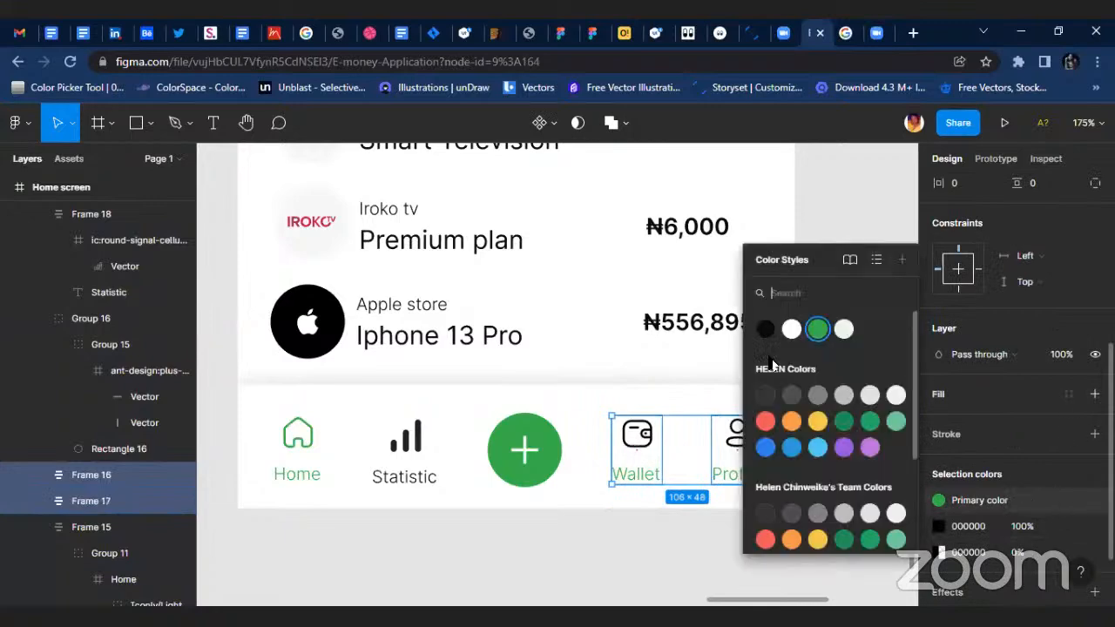
click(770, 336)
click(520, 533)
scroll(734, 515, down, 6)
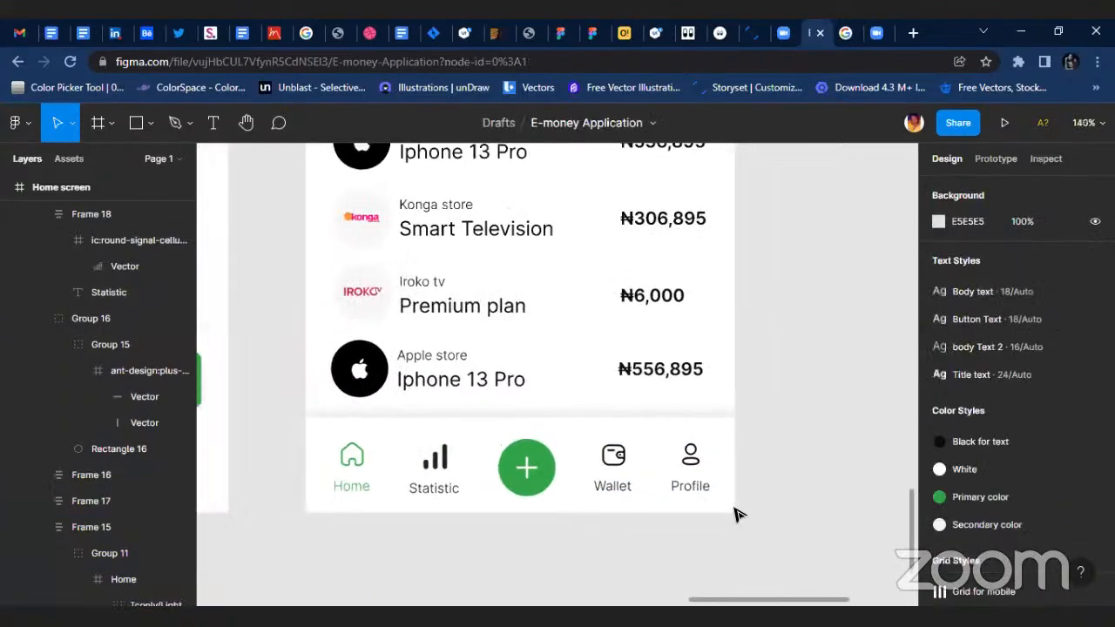
scroll(742, 562, right, 2)
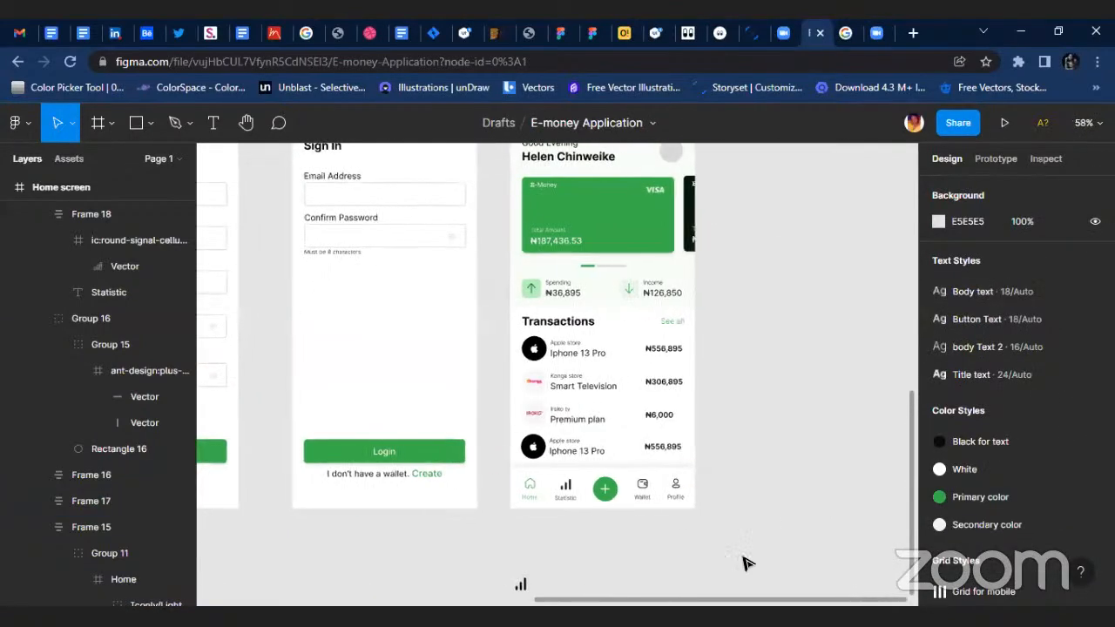
scroll(834, 267, up, 4)
click(519, 261)
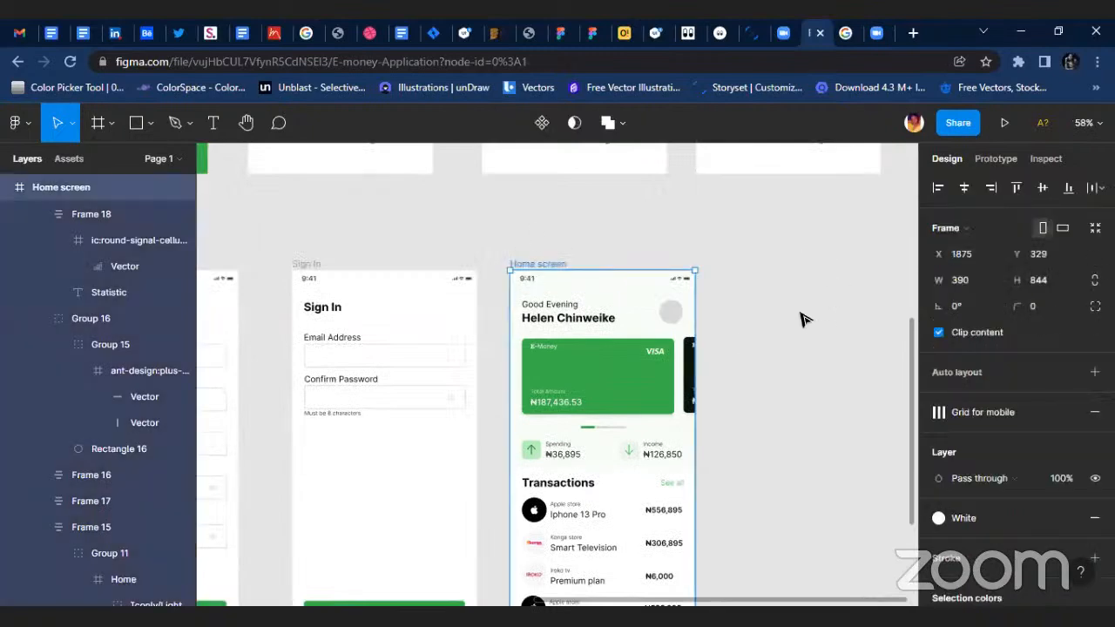
click(804, 320)
Delete the leftover signal icon on the canvas below the Home screen.
scroll(808, 366, down, 3)
scroll(771, 389, down, 2)
drag(571, 448, 655, 483)
click(664, 465)
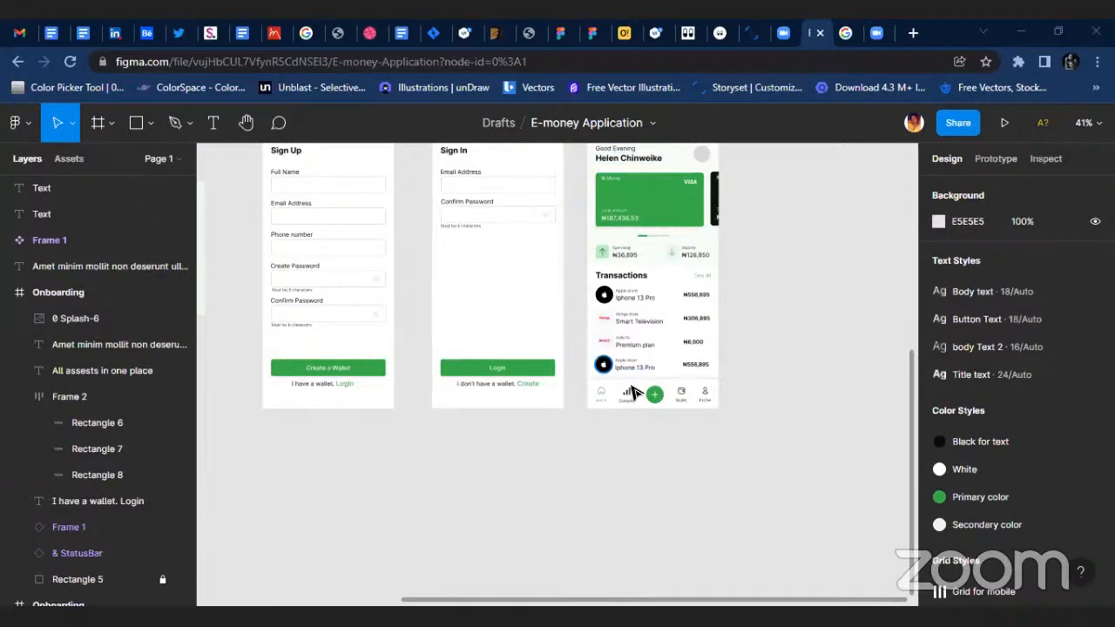
scroll(644, 409, up, 3)
scroll(645, 410, up, 5)
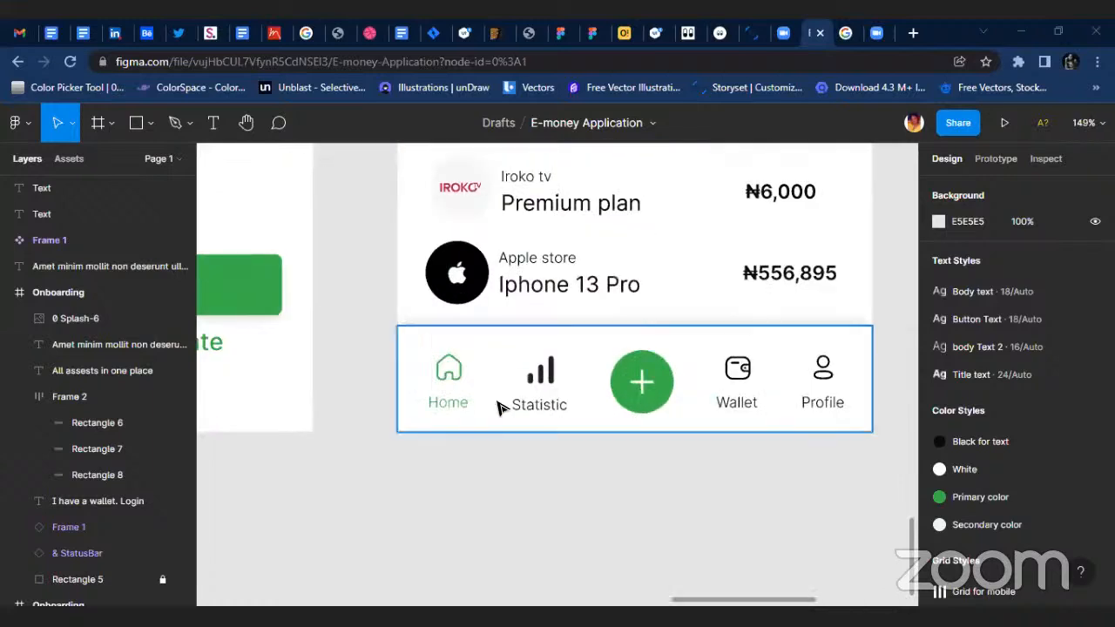
Change the Statistic label in the Home screen's navigation bar to "Analystics".
click(527, 408)
double_click(547, 408)
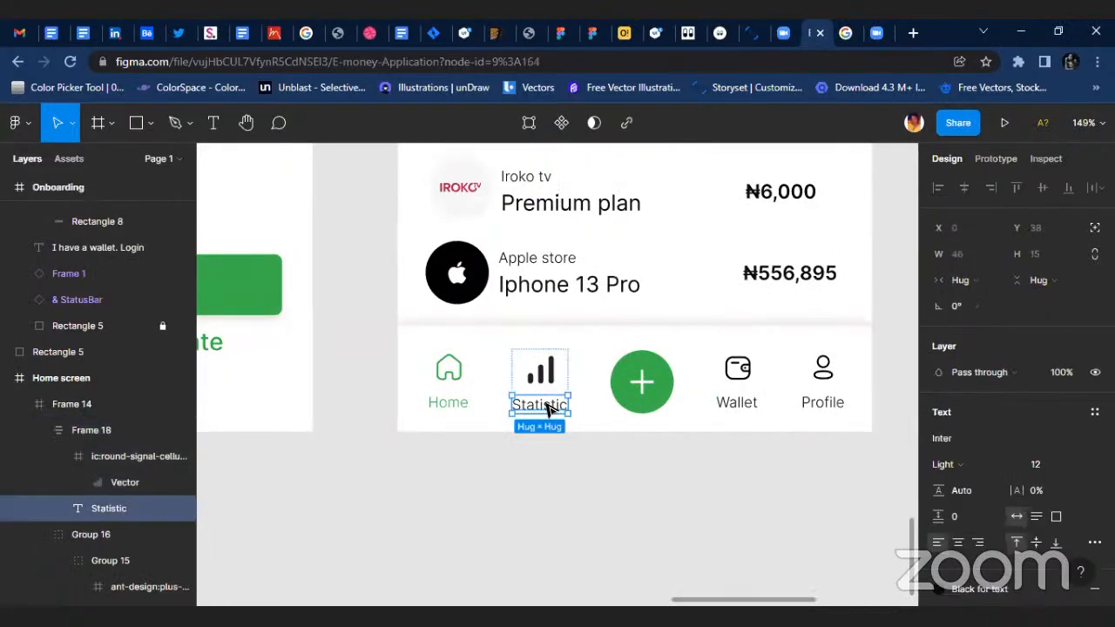
double_click(547, 404)
text(An)
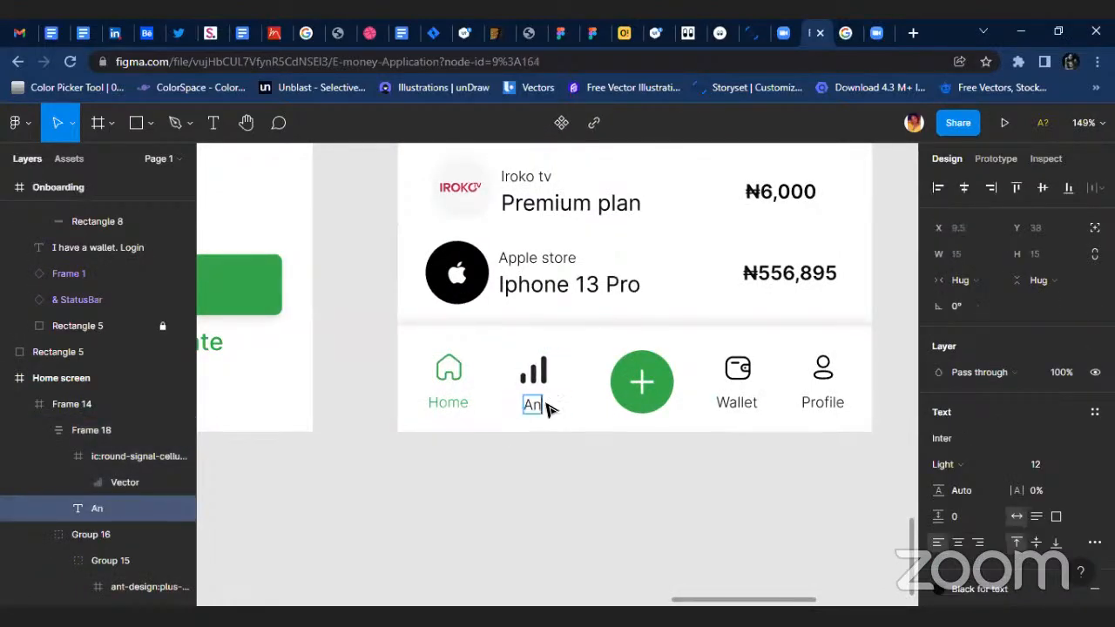
text(aly)
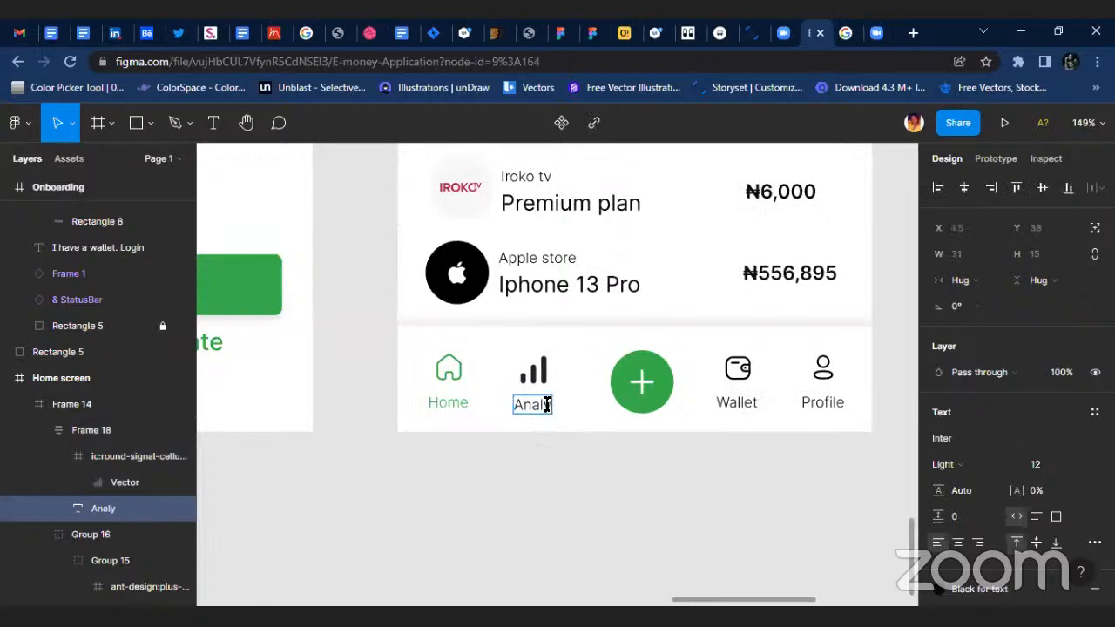
text(stics)
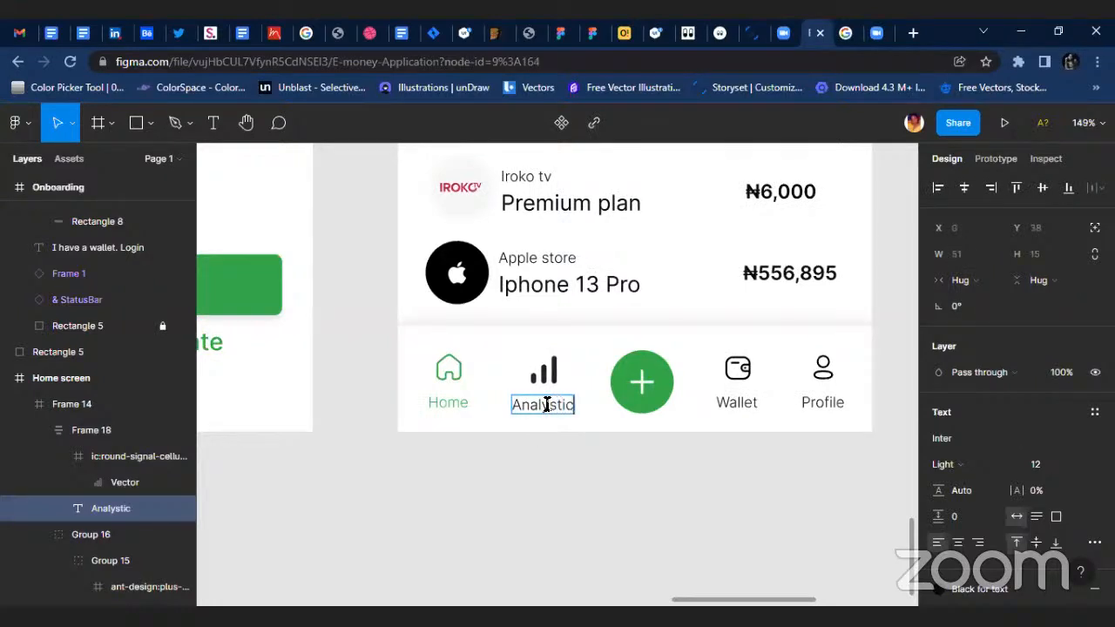
key(Escape)
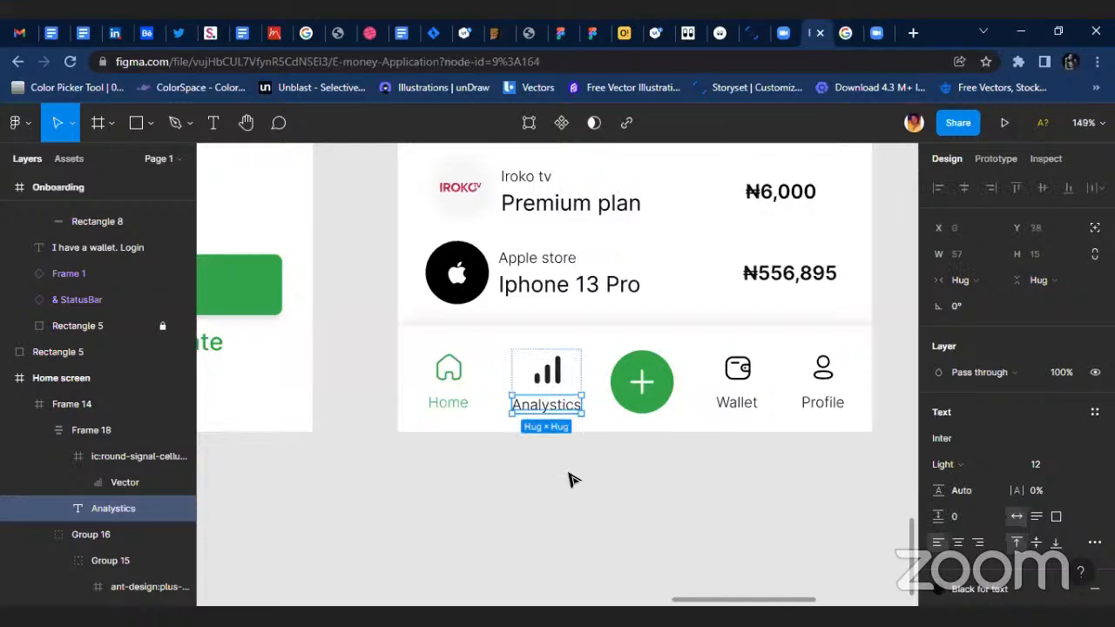
click(567, 453)
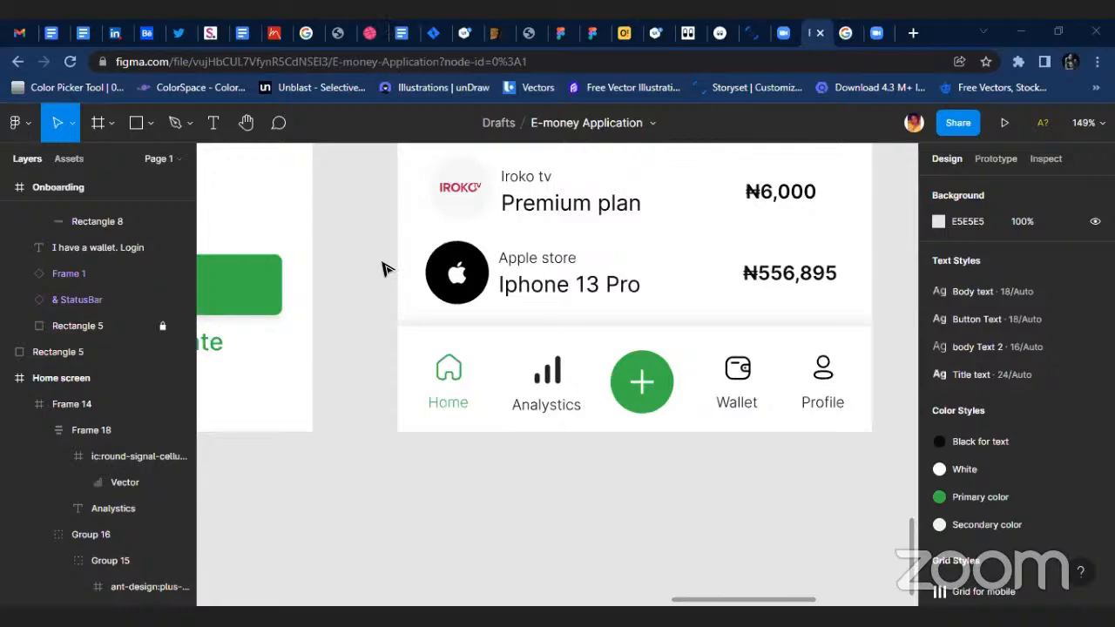
Review the Home screen from its navigation bar up to the header, examining the grey profile picture circle beside the greeting.
scroll(779, 331, down, 5)
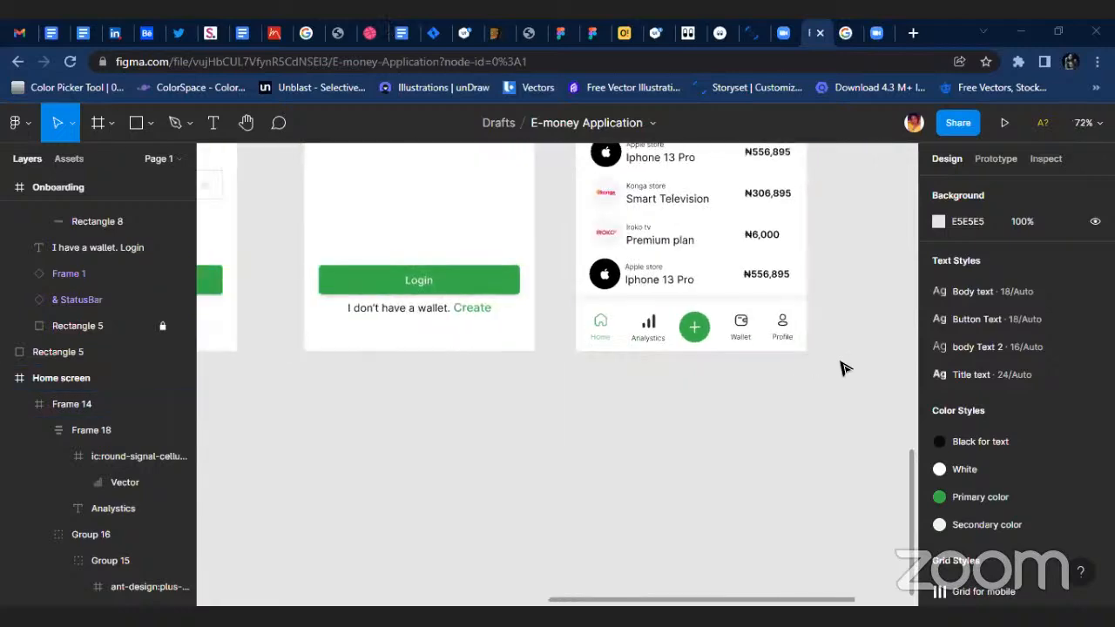
scroll(810, 364, down, 3)
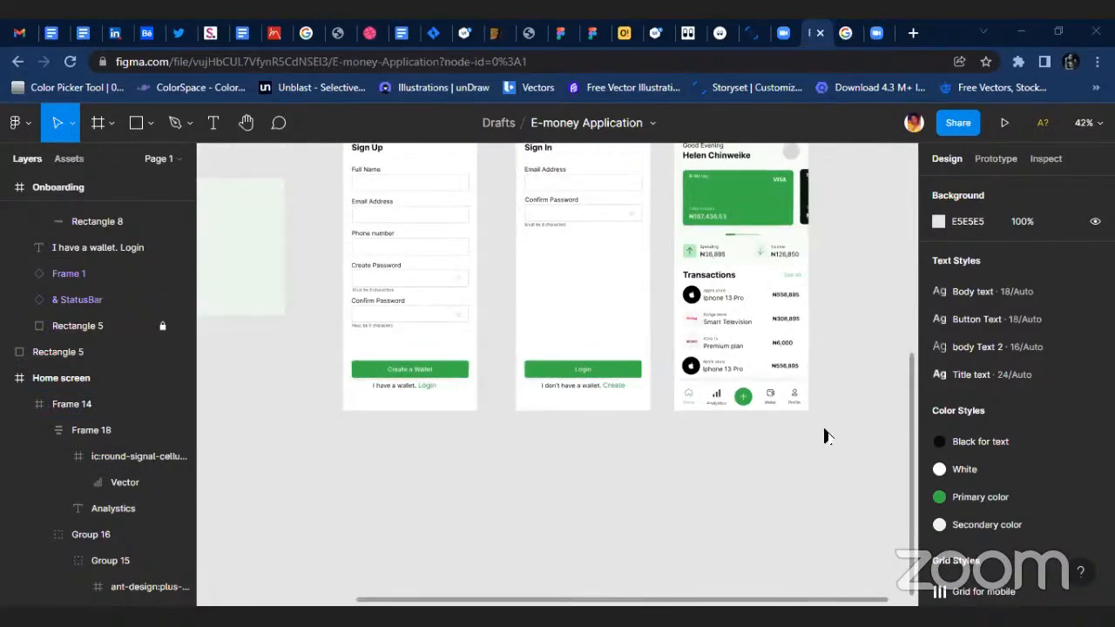
scroll(827, 436, up, 3)
scroll(765, 348, up, 4)
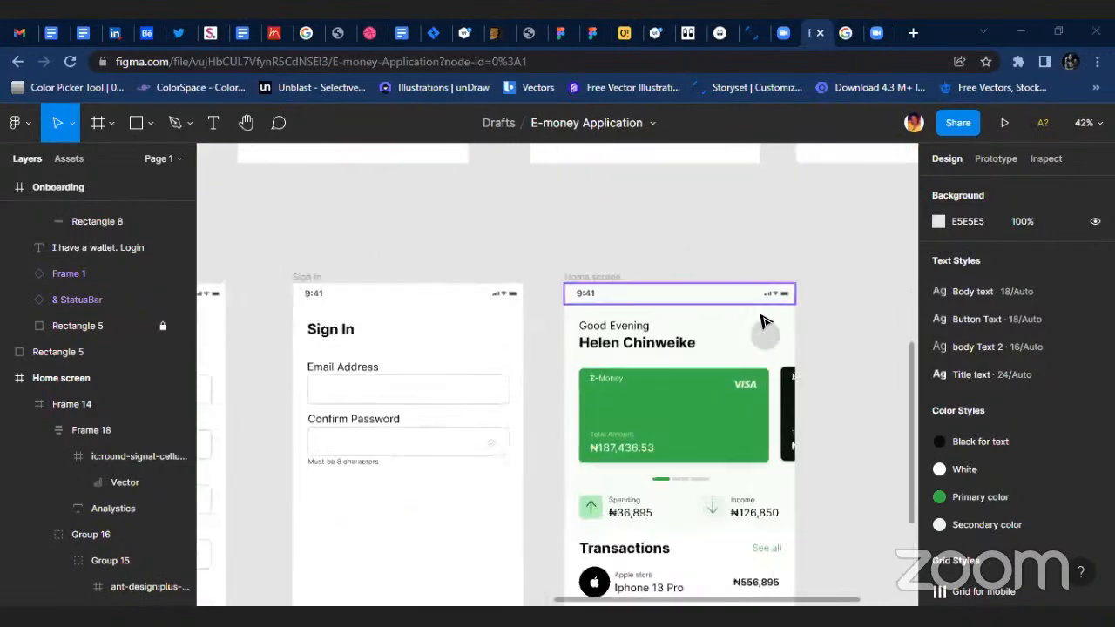
scroll(765, 334, up, 1)
click(767, 331)
ctrl+right_click(768, 328)
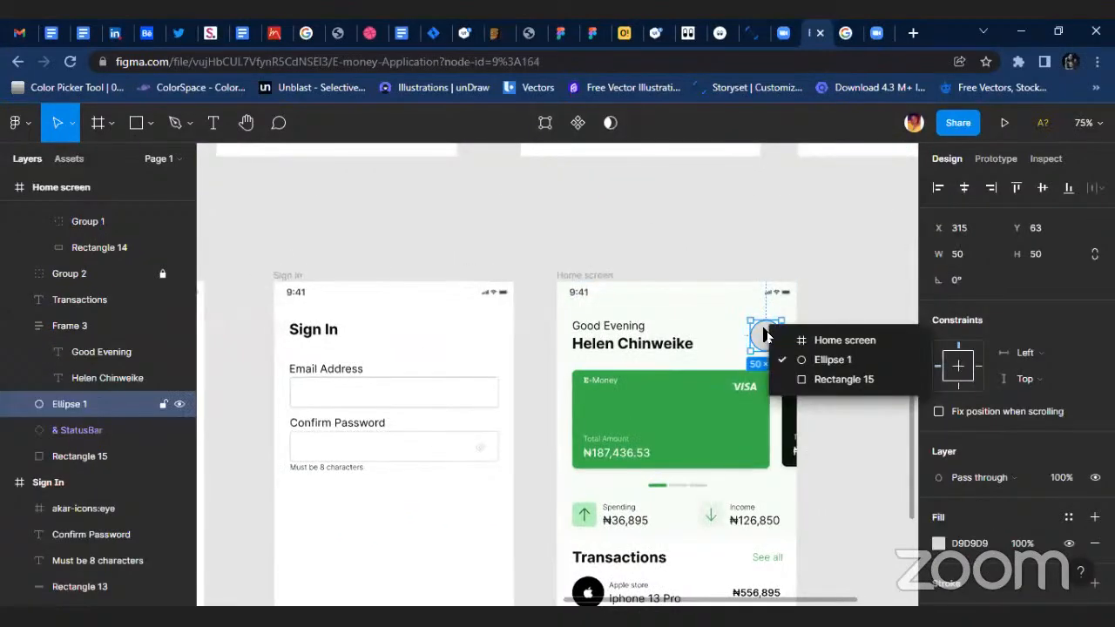
key(Escape)
scroll(752, 340, up, 4)
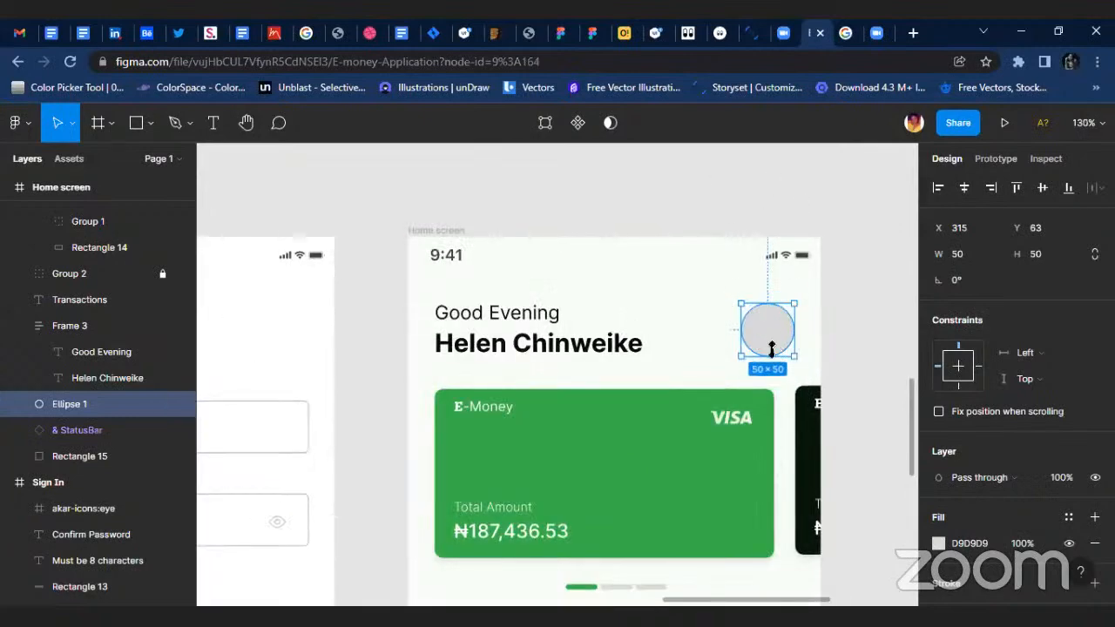
click(733, 223)
scroll(805, 257, down, 1)
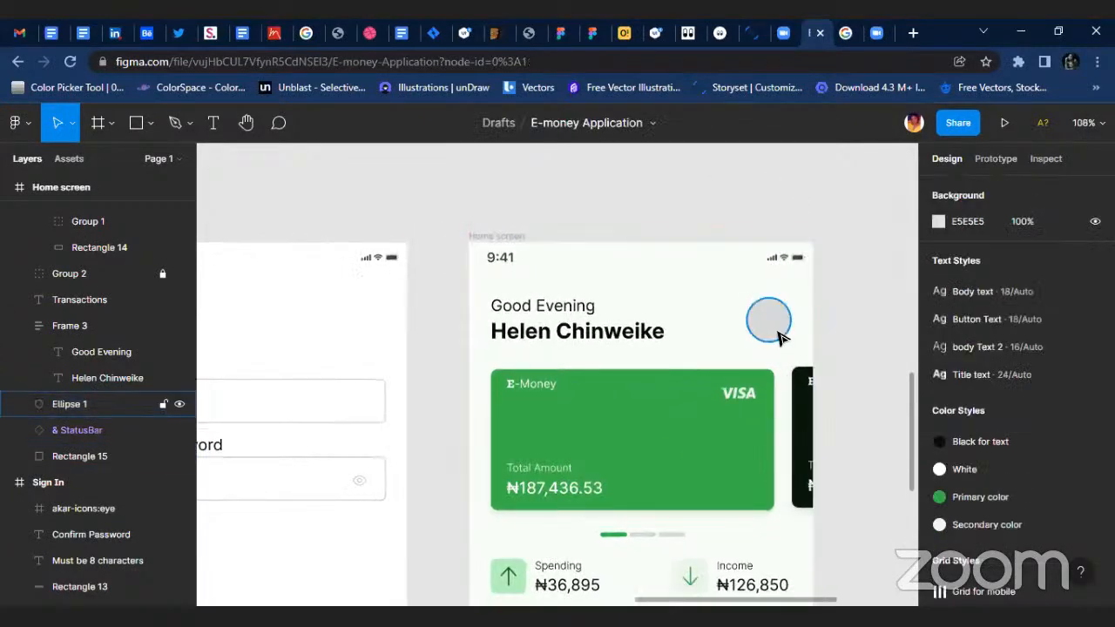
scroll(797, 332, up, 2)
scroll(781, 329, up, 3)
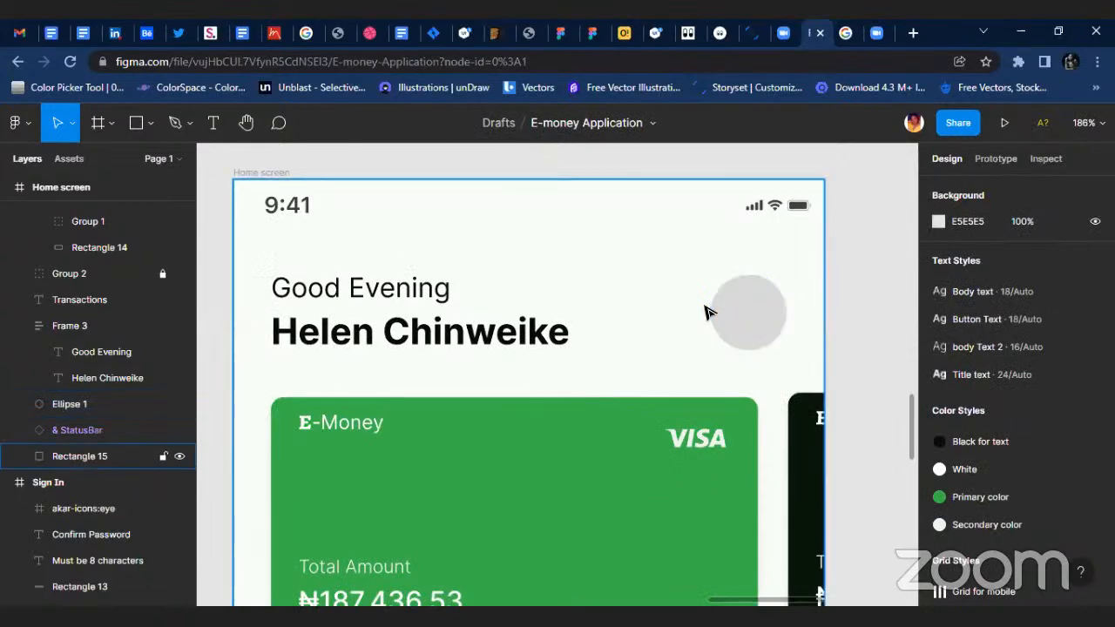
scroll(734, 311, down, 2)
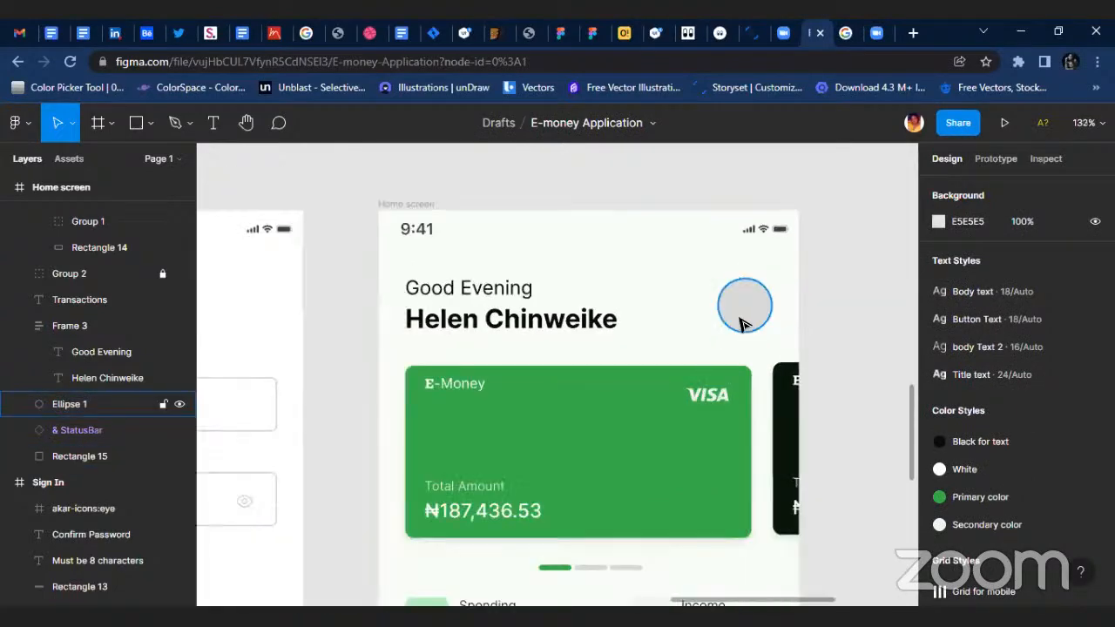
Look through the installed plugins available for the grey profile picture circle in the Home screen header.
right_click(728, 307)
mouse_move(784, 477)
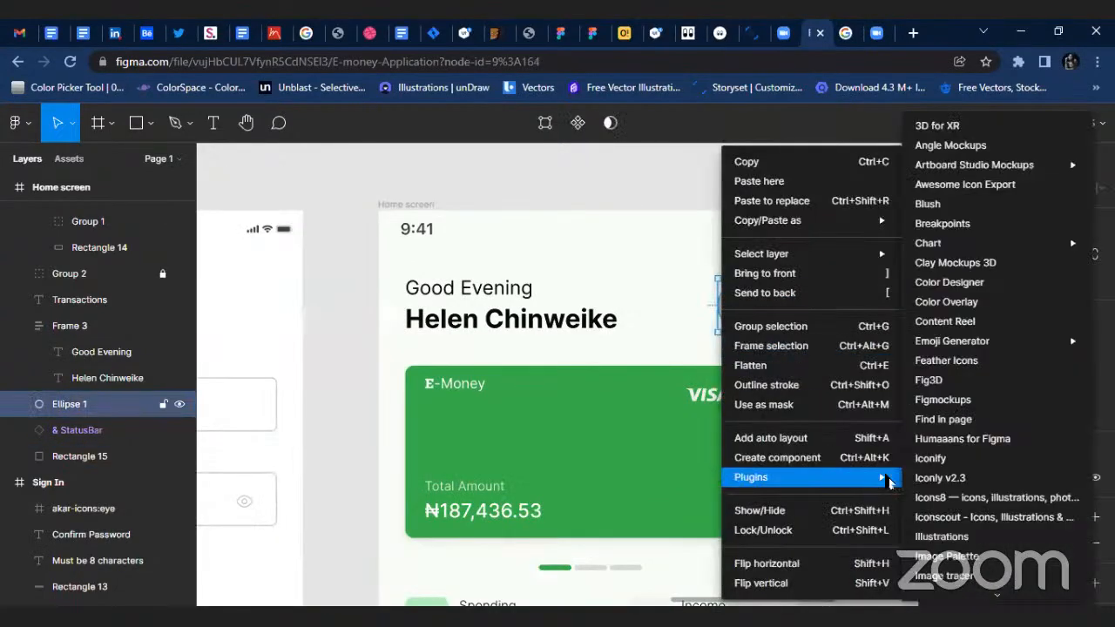
scroll(965, 348, down, 7)
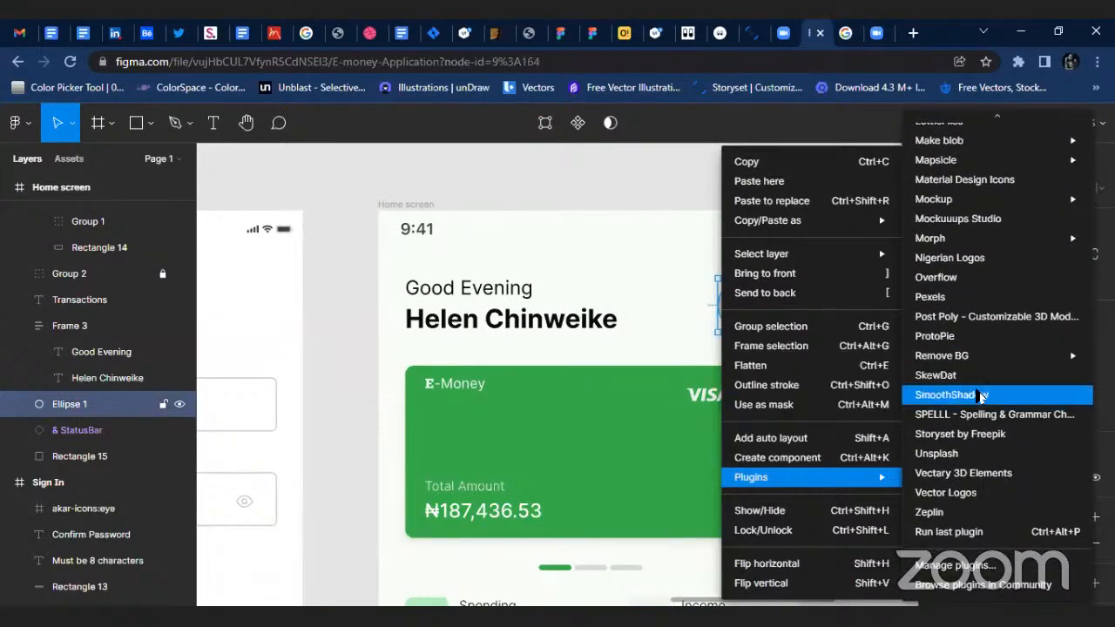
scroll(981, 327, up, 5)
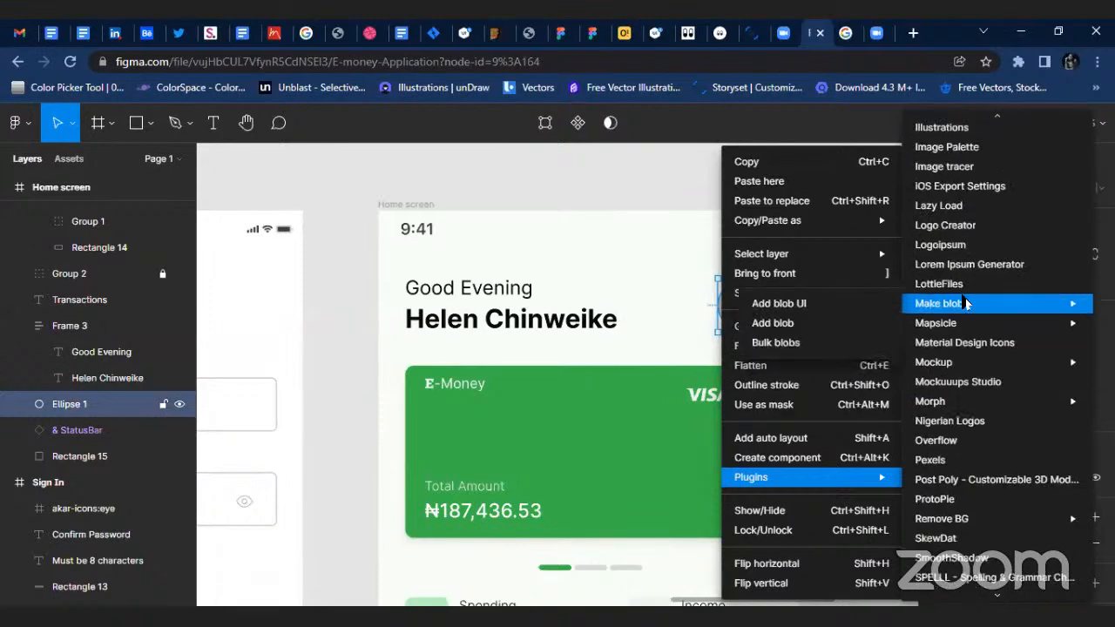
scroll(976, 262, up, 1)
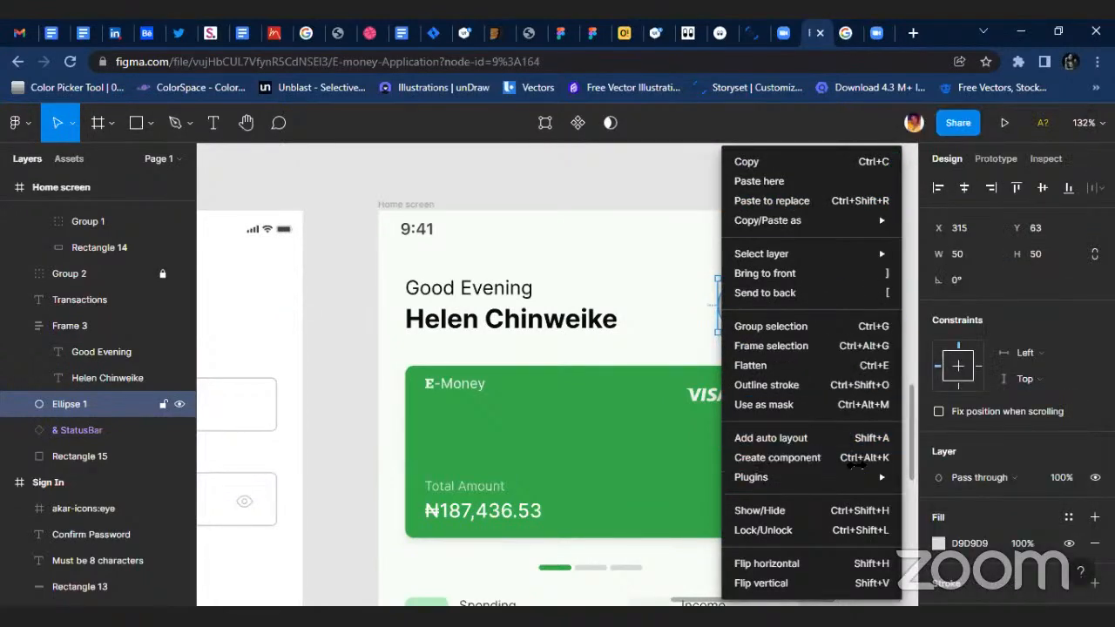
mouse_move(884, 479)
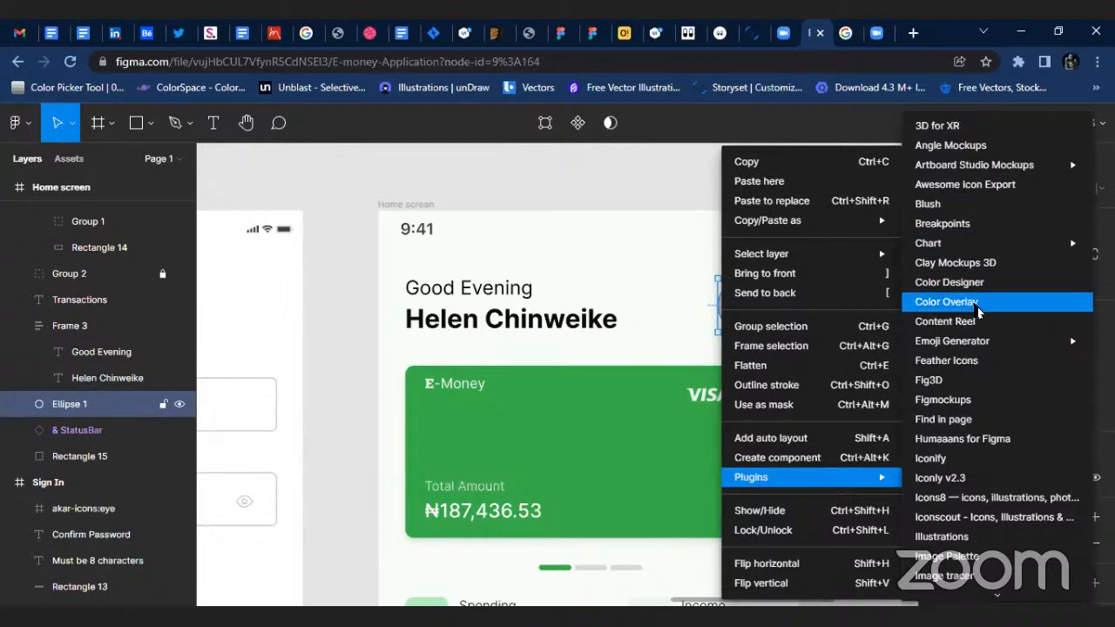
mouse_move(988, 347)
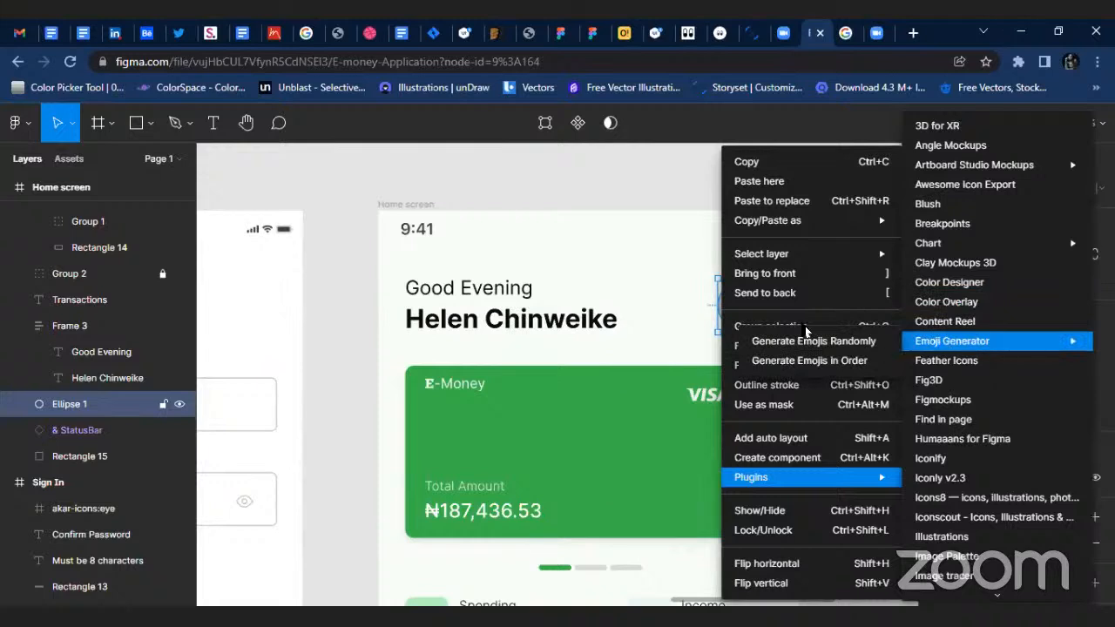
click(634, 188)
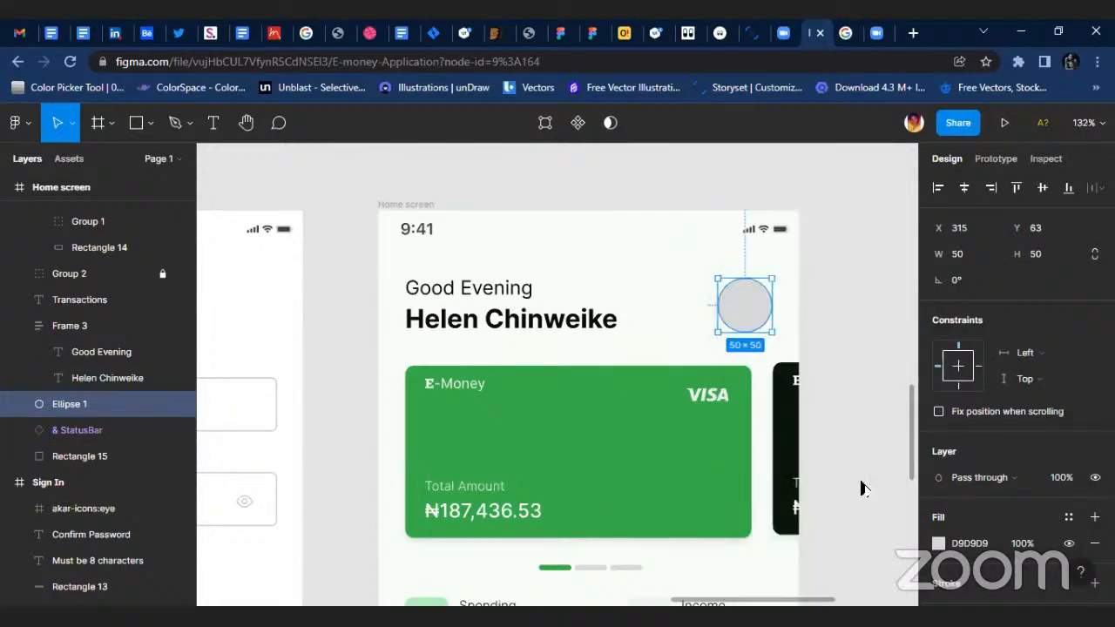
key(alt+Tab)
click(893, 251)
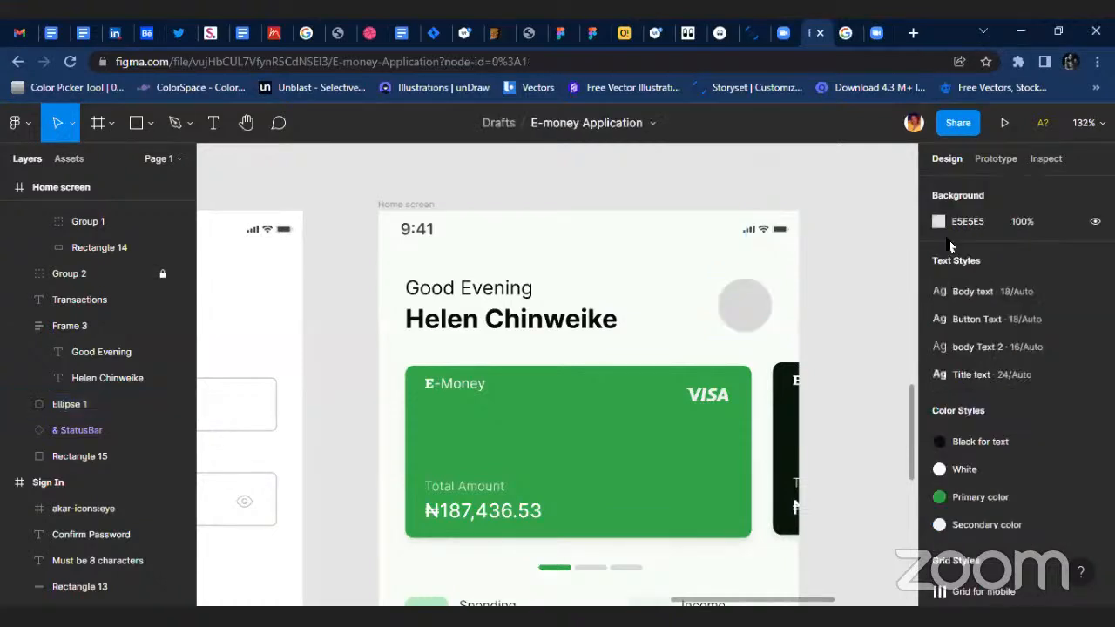